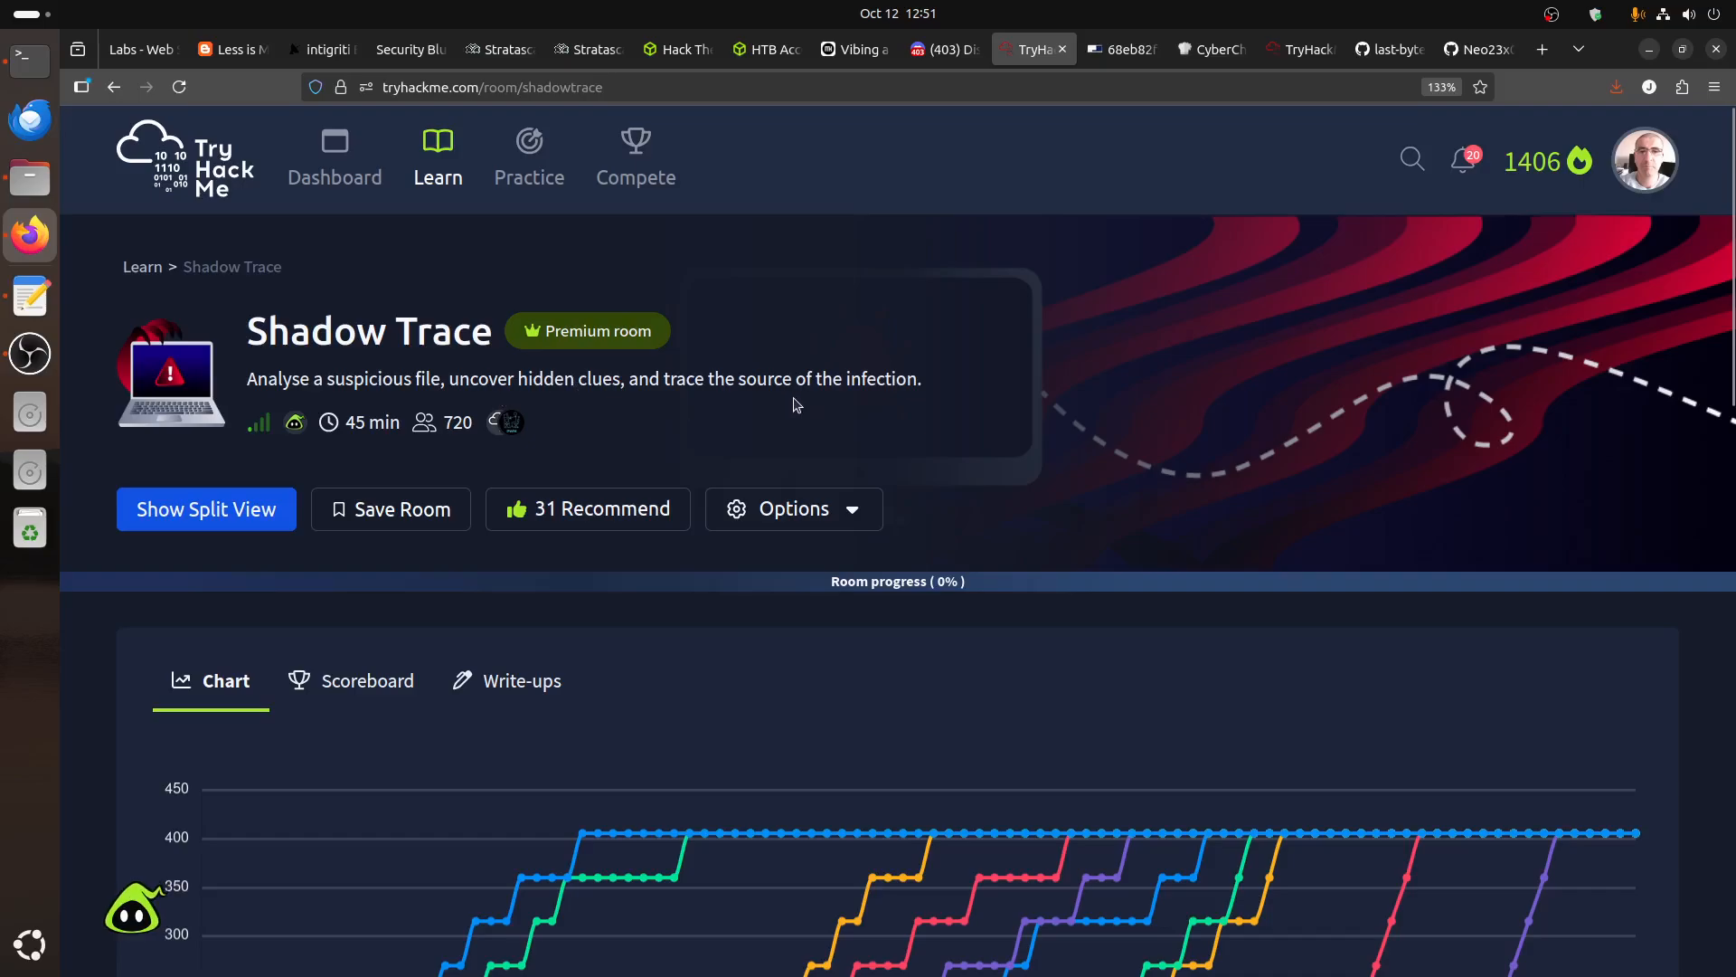
Expand Task 1 Scenario in the Shadow Trace room and read its briefing, learning objectives and prerequisites.
scroll(864, 405, down, 10)
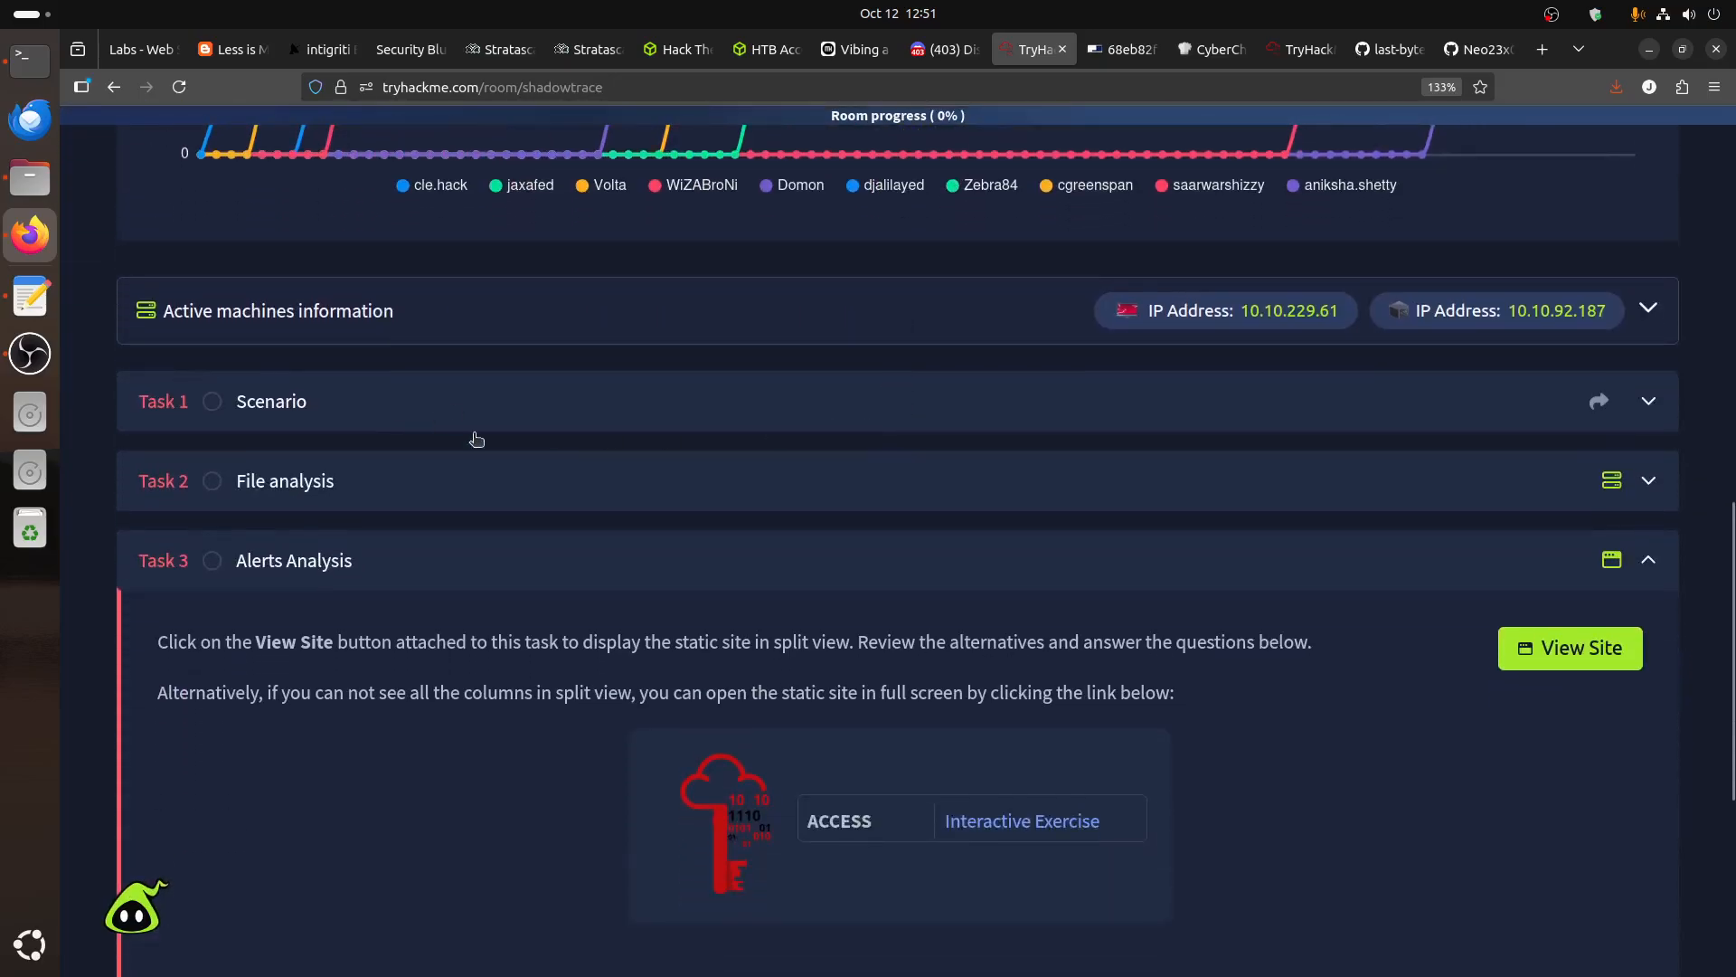
click(440, 421)
scroll(773, 524, down, 2)
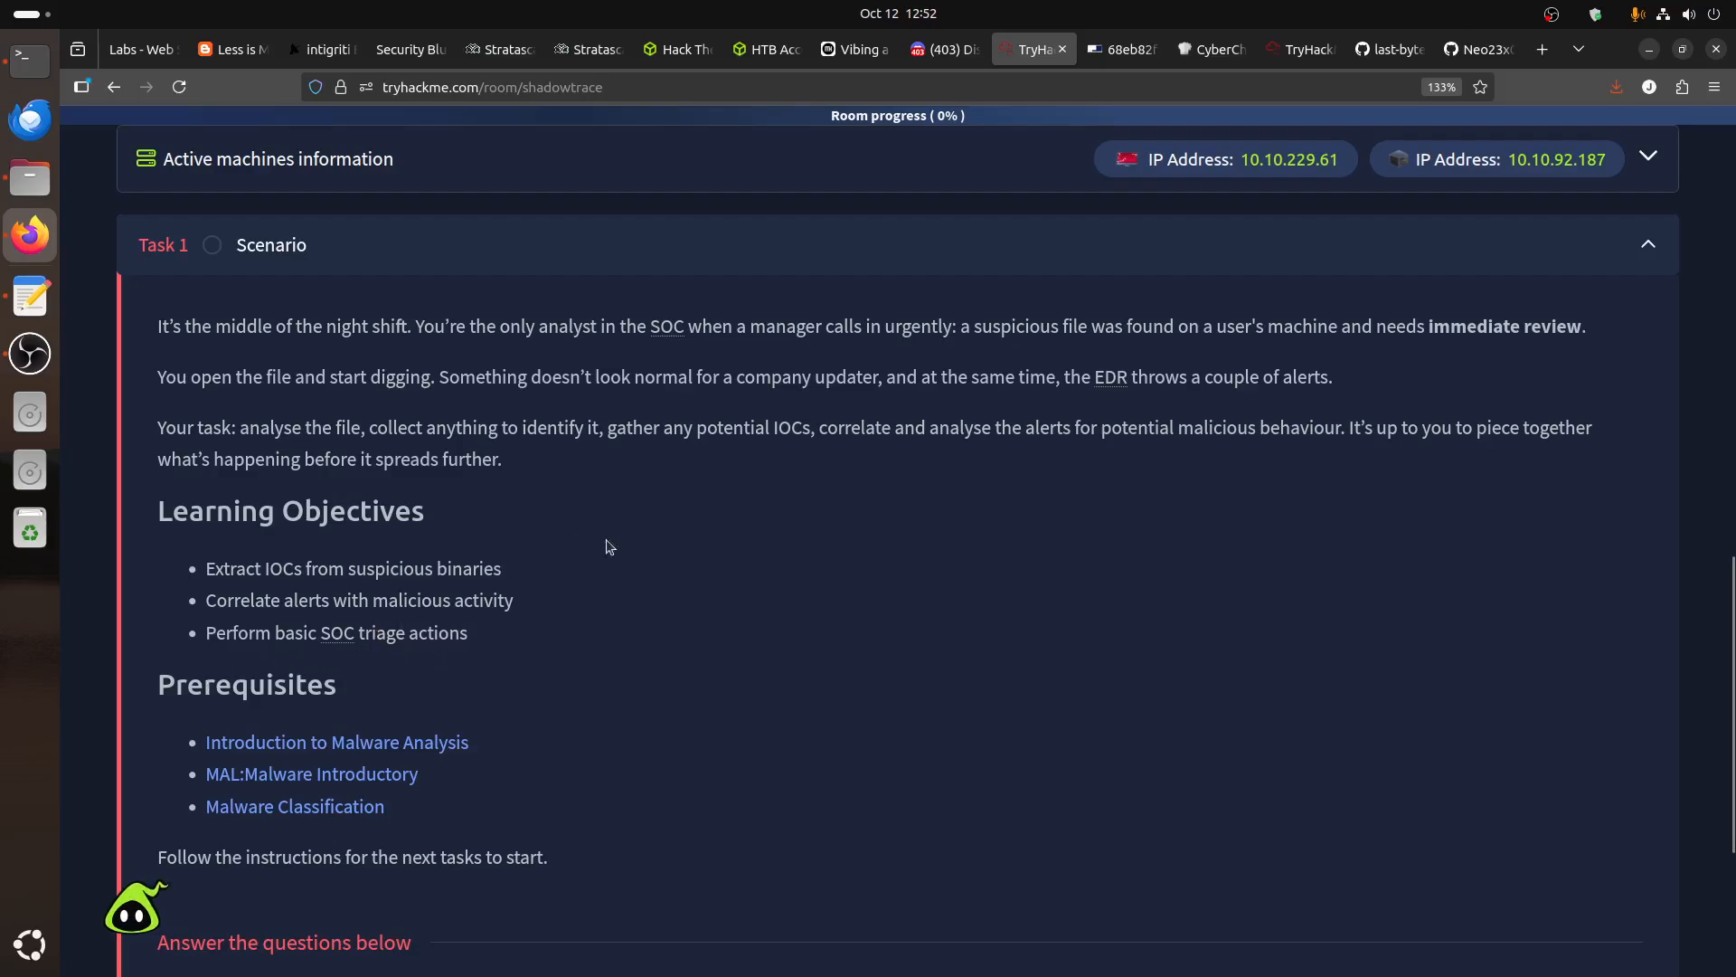
scroll(697, 662, down, 1)
scroll(702, 665, up, 1)
scroll(701, 665, down, 5)
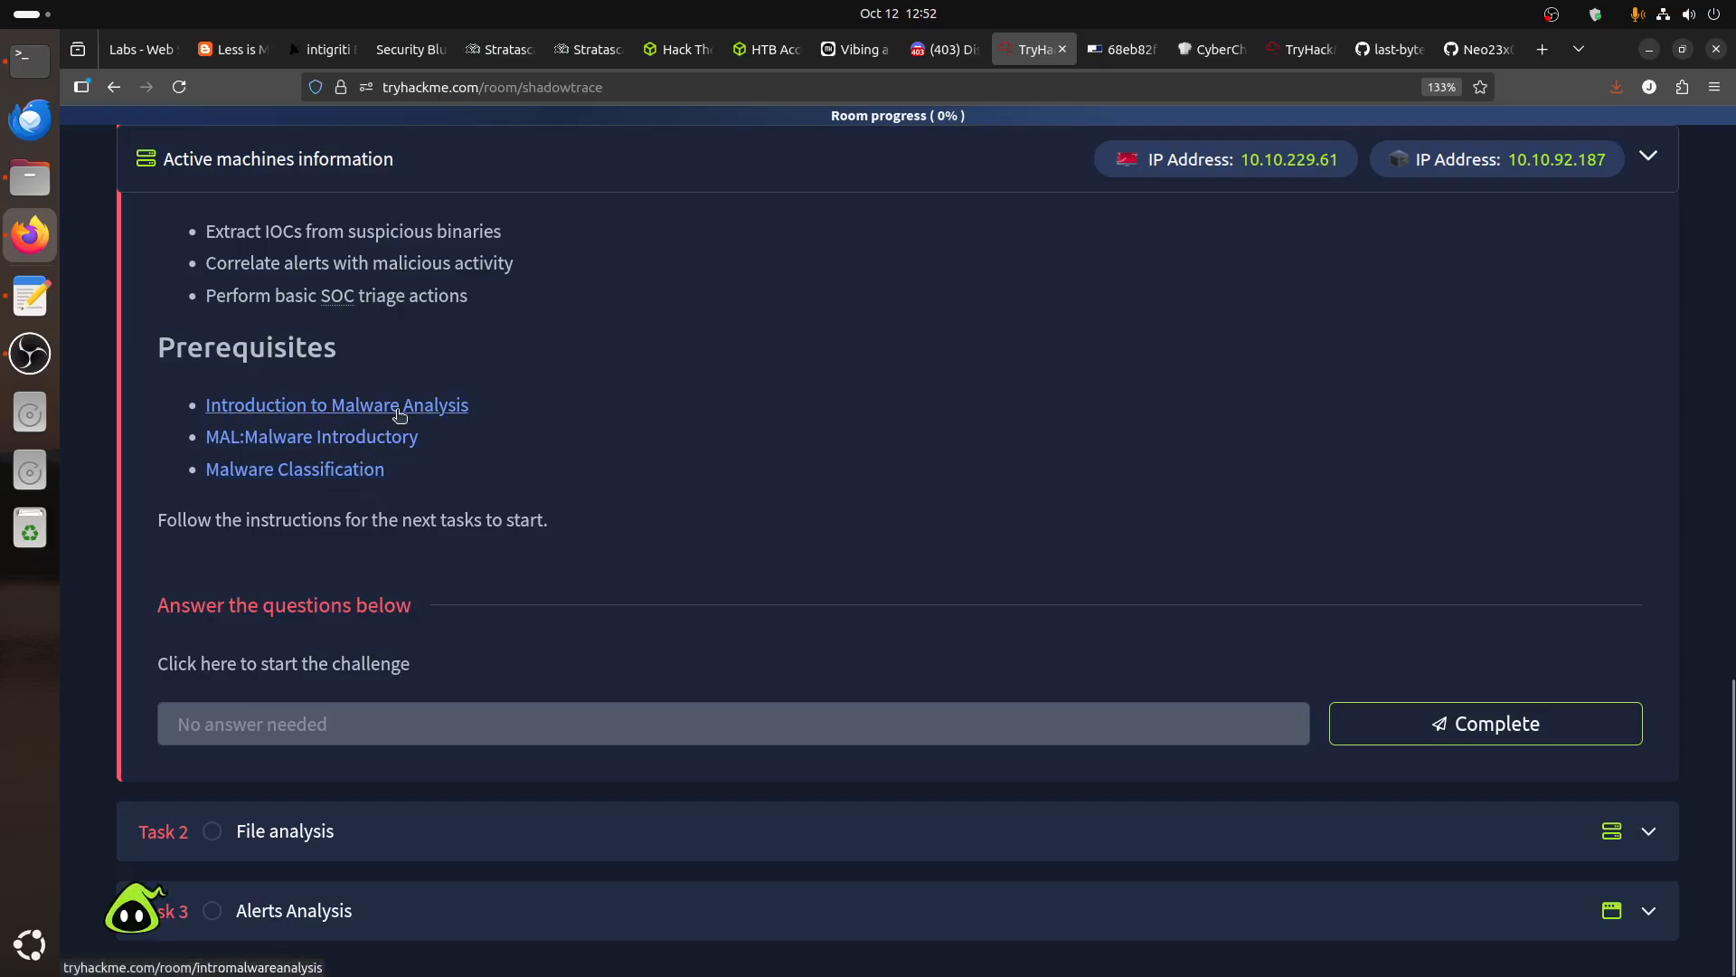
Open the Introduction to Malware Analysis and MAL:Malware Introductory prerequisite rooms in new browser tabs.
right_click(456, 404)
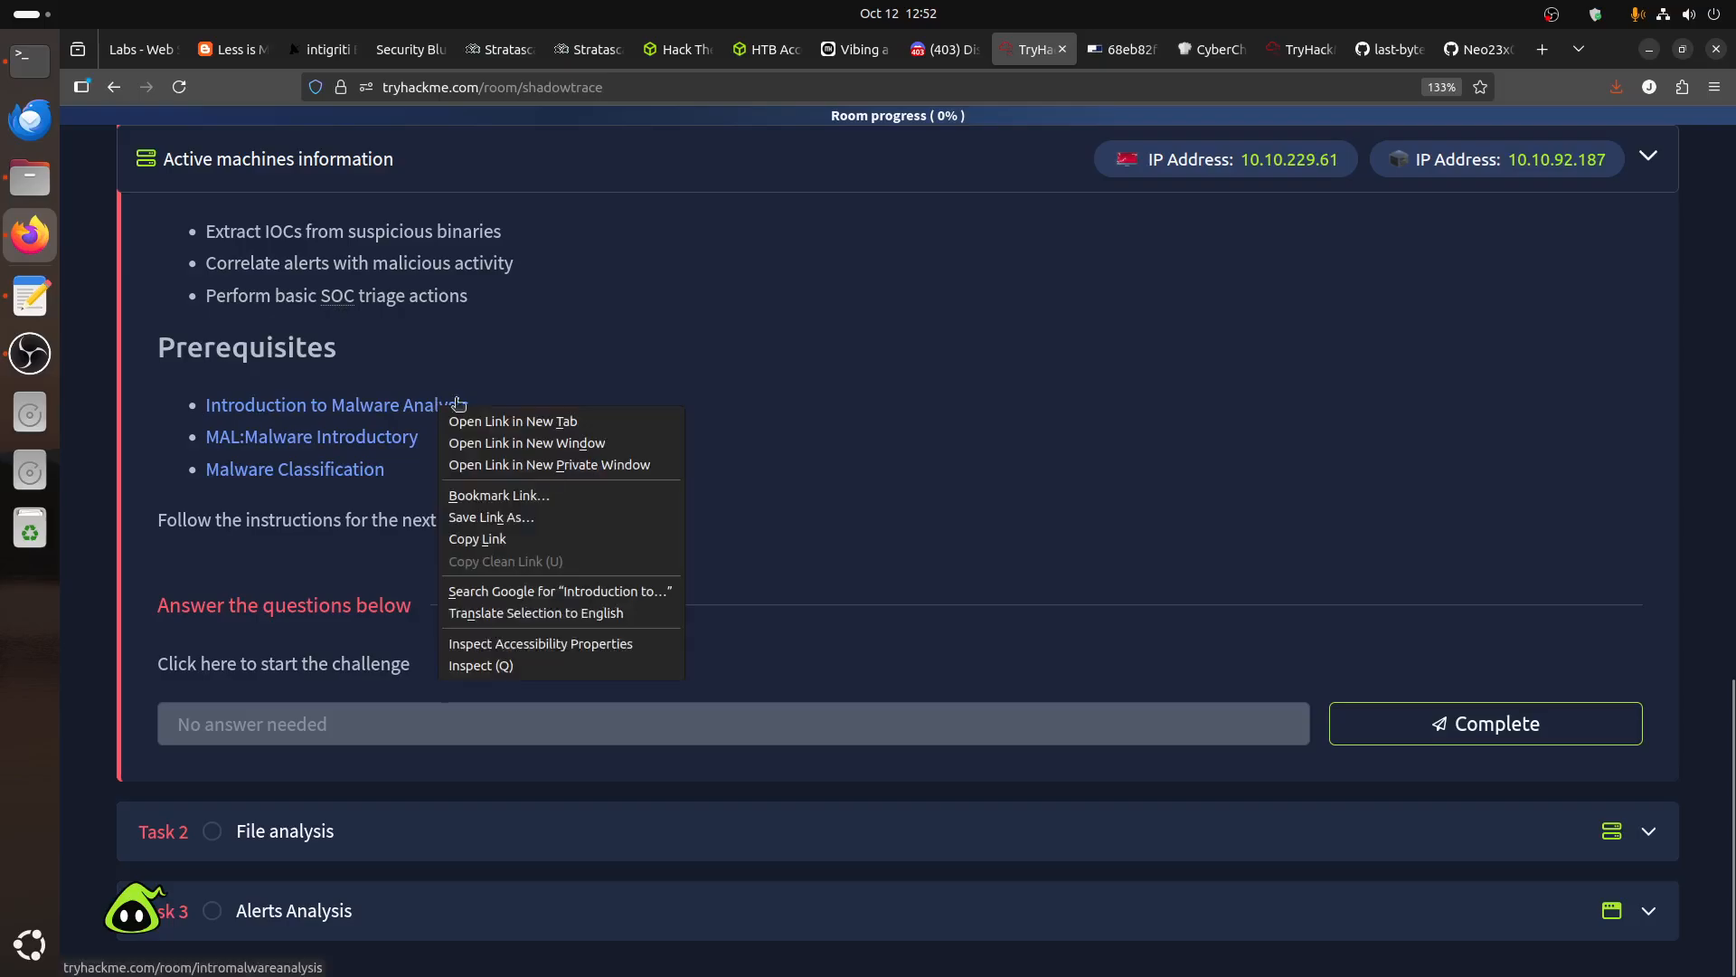
click(511, 421)
right_click(387, 440)
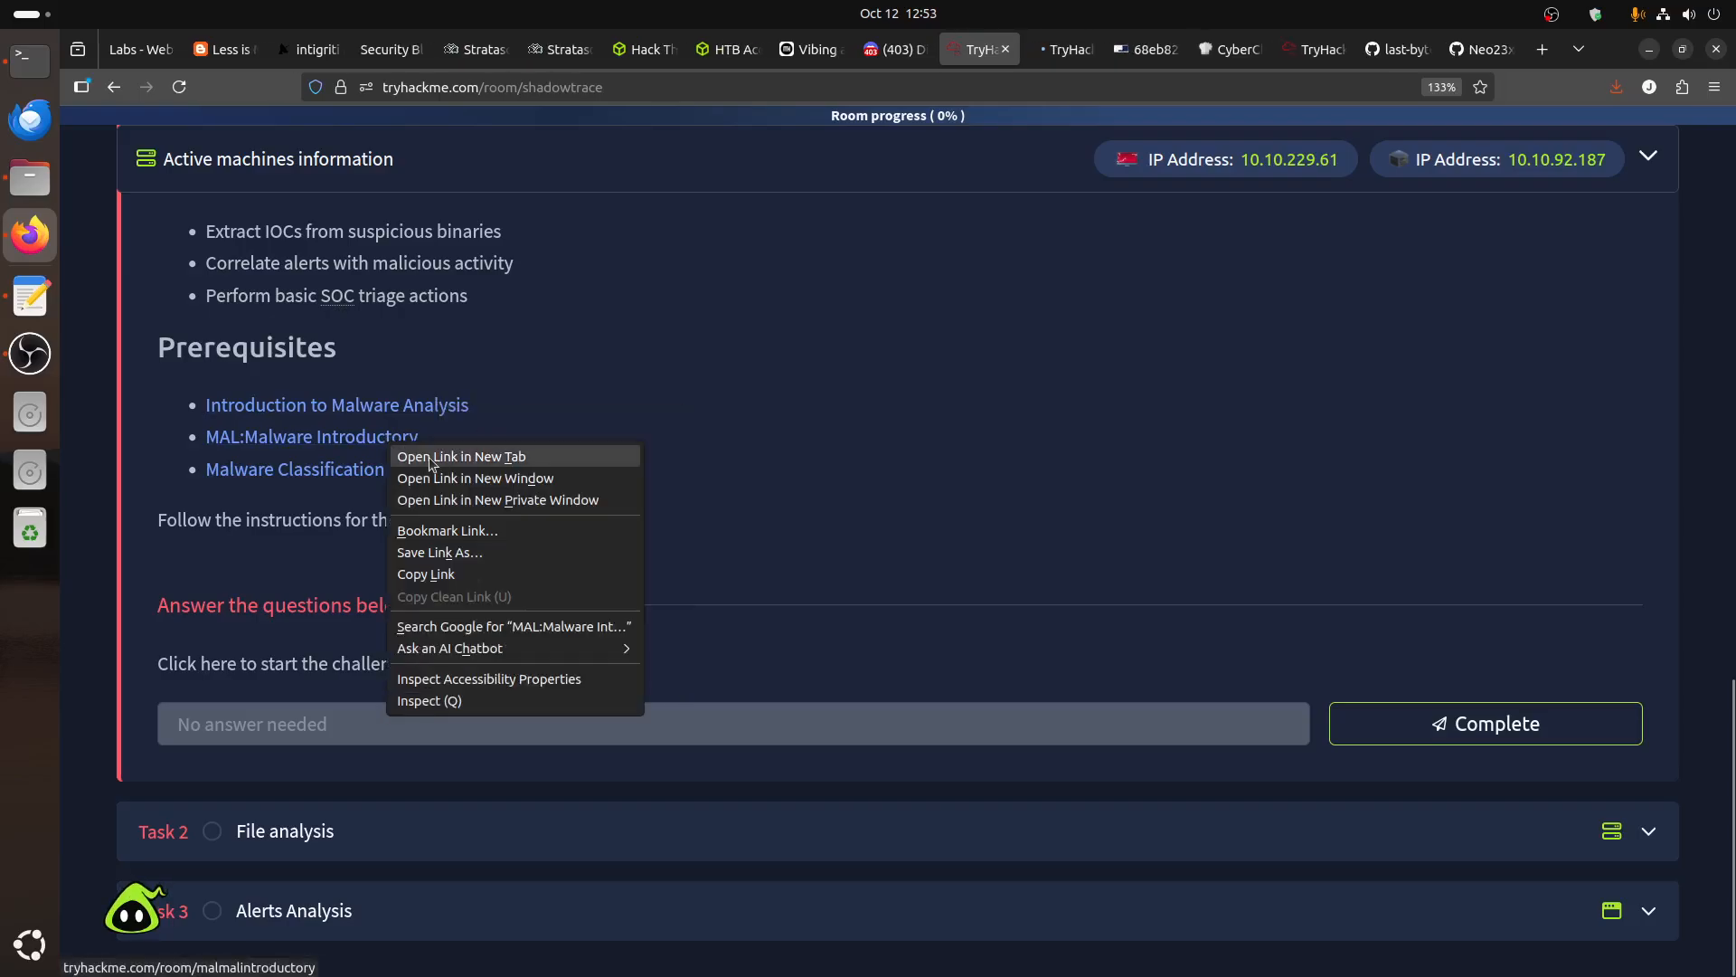
click(443, 455)
View both prerequisite rooms and hide the AttackBox split view in the MAL: Malware Introductory room.
click(995, 49)
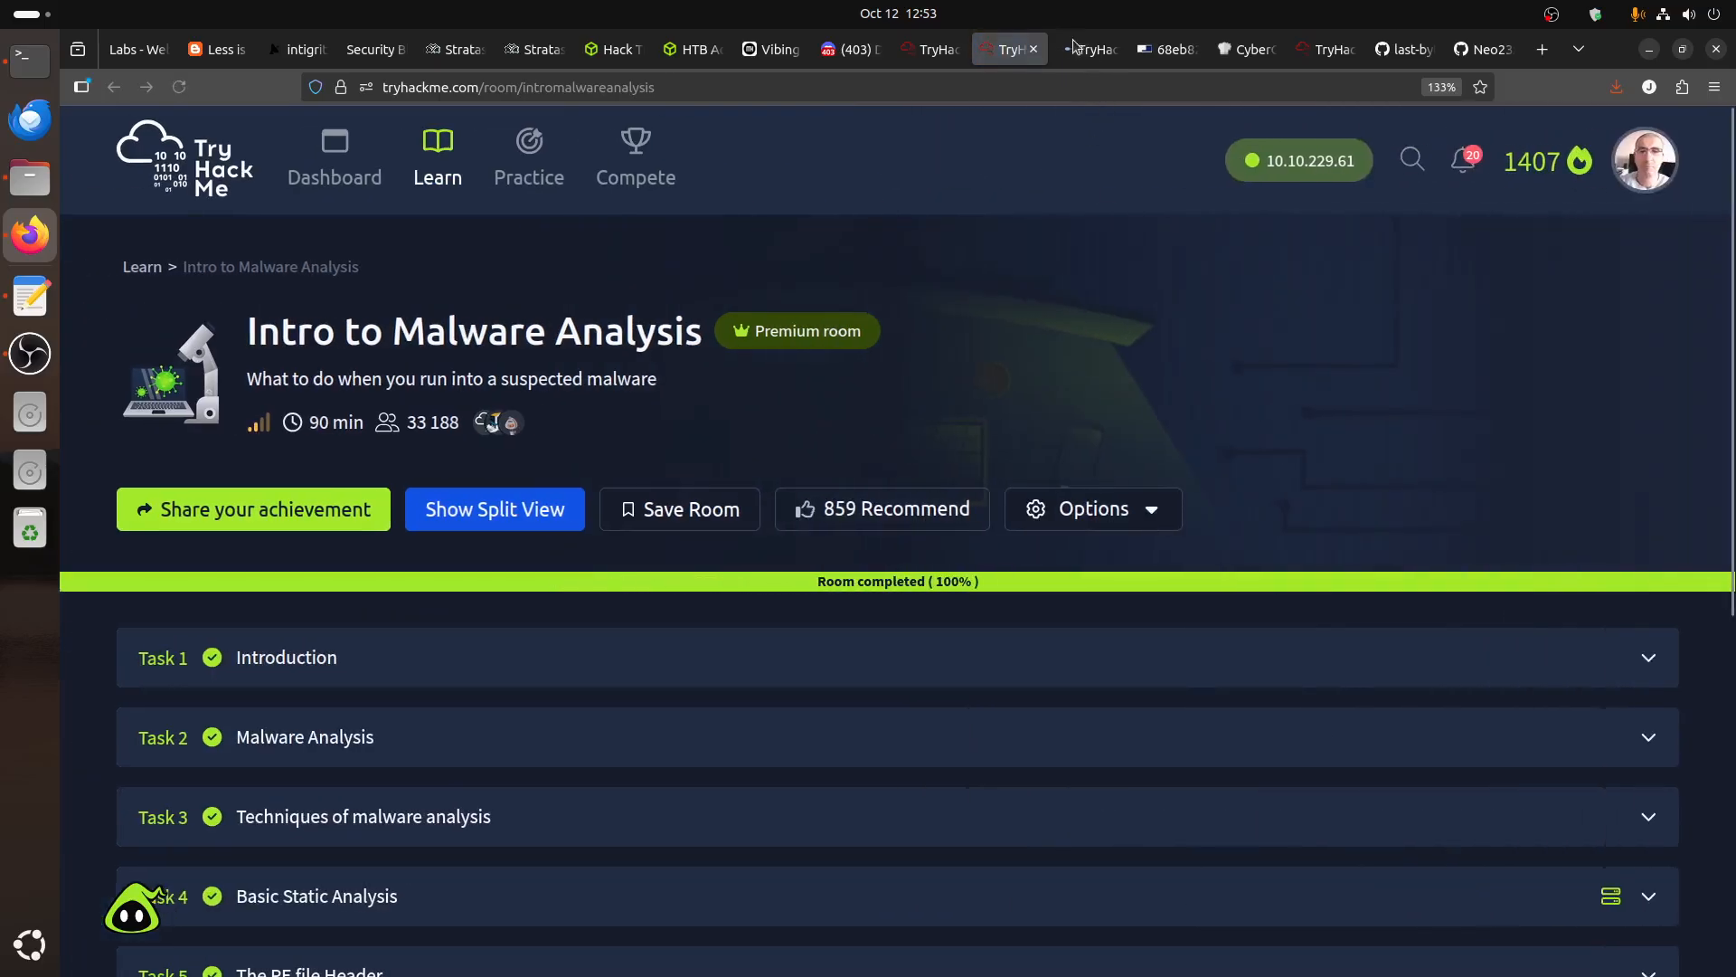
click(1094, 49)
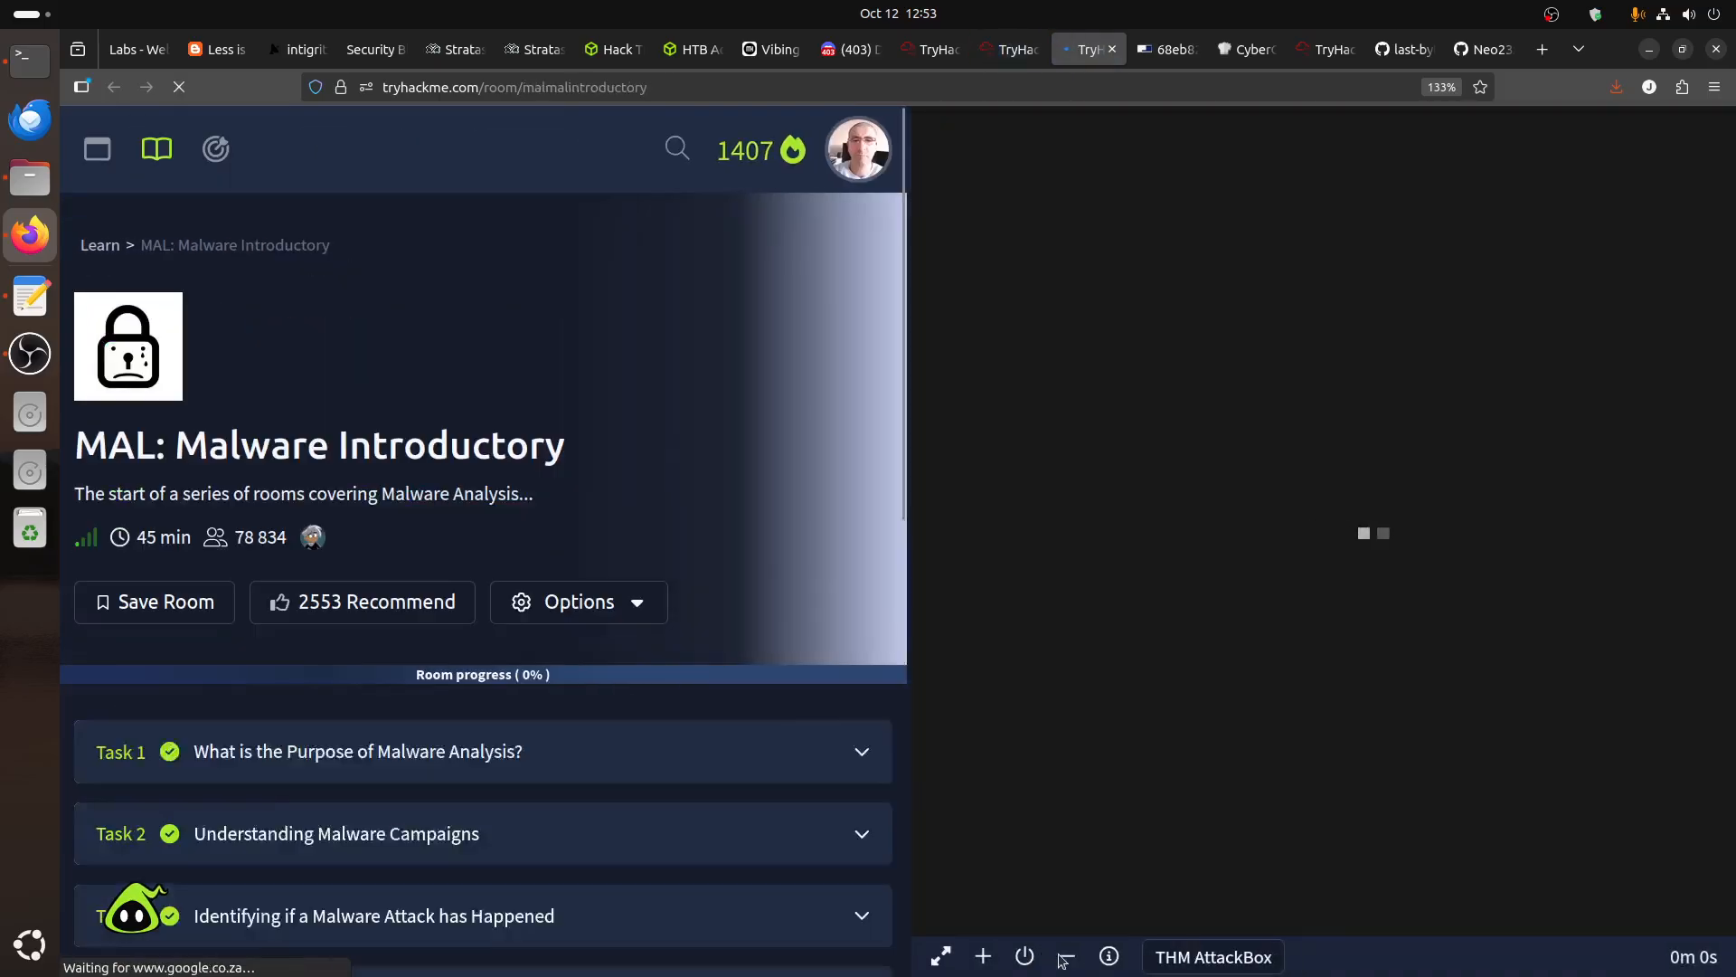
click(1067, 956)
Review Task 4 on static versus dynamic analysis and Task 5 on the provided tools.
scroll(624, 452, down, 4)
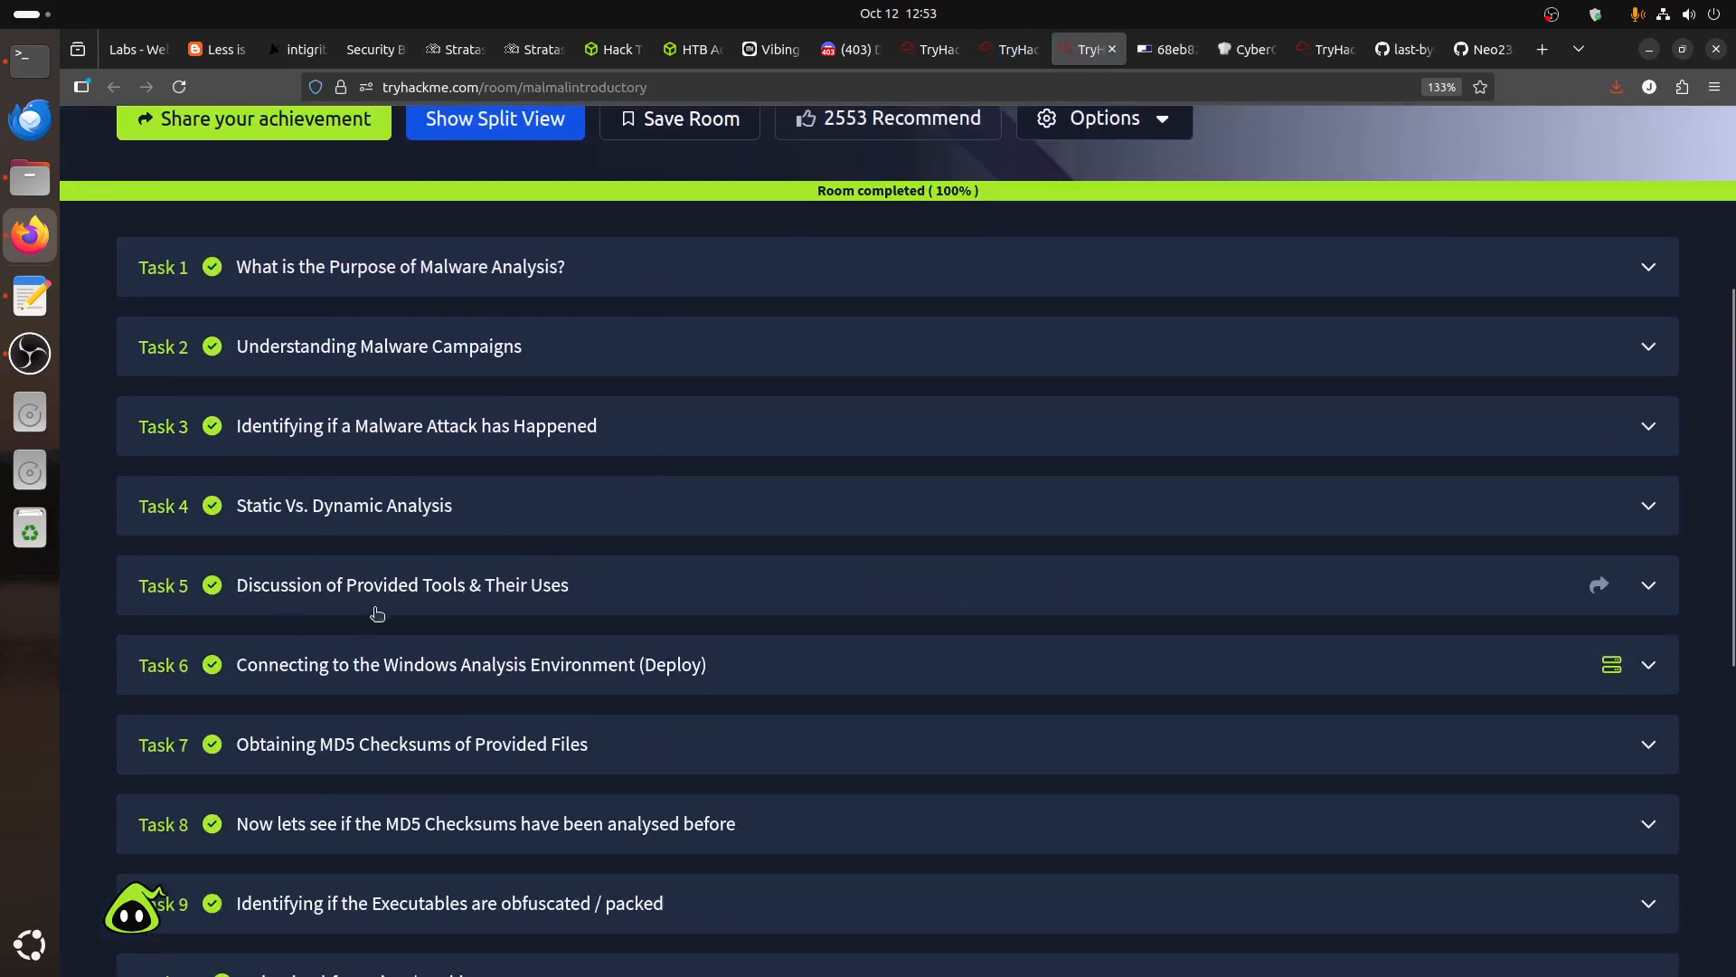
click(416, 500)
scroll(849, 746, down, 3)
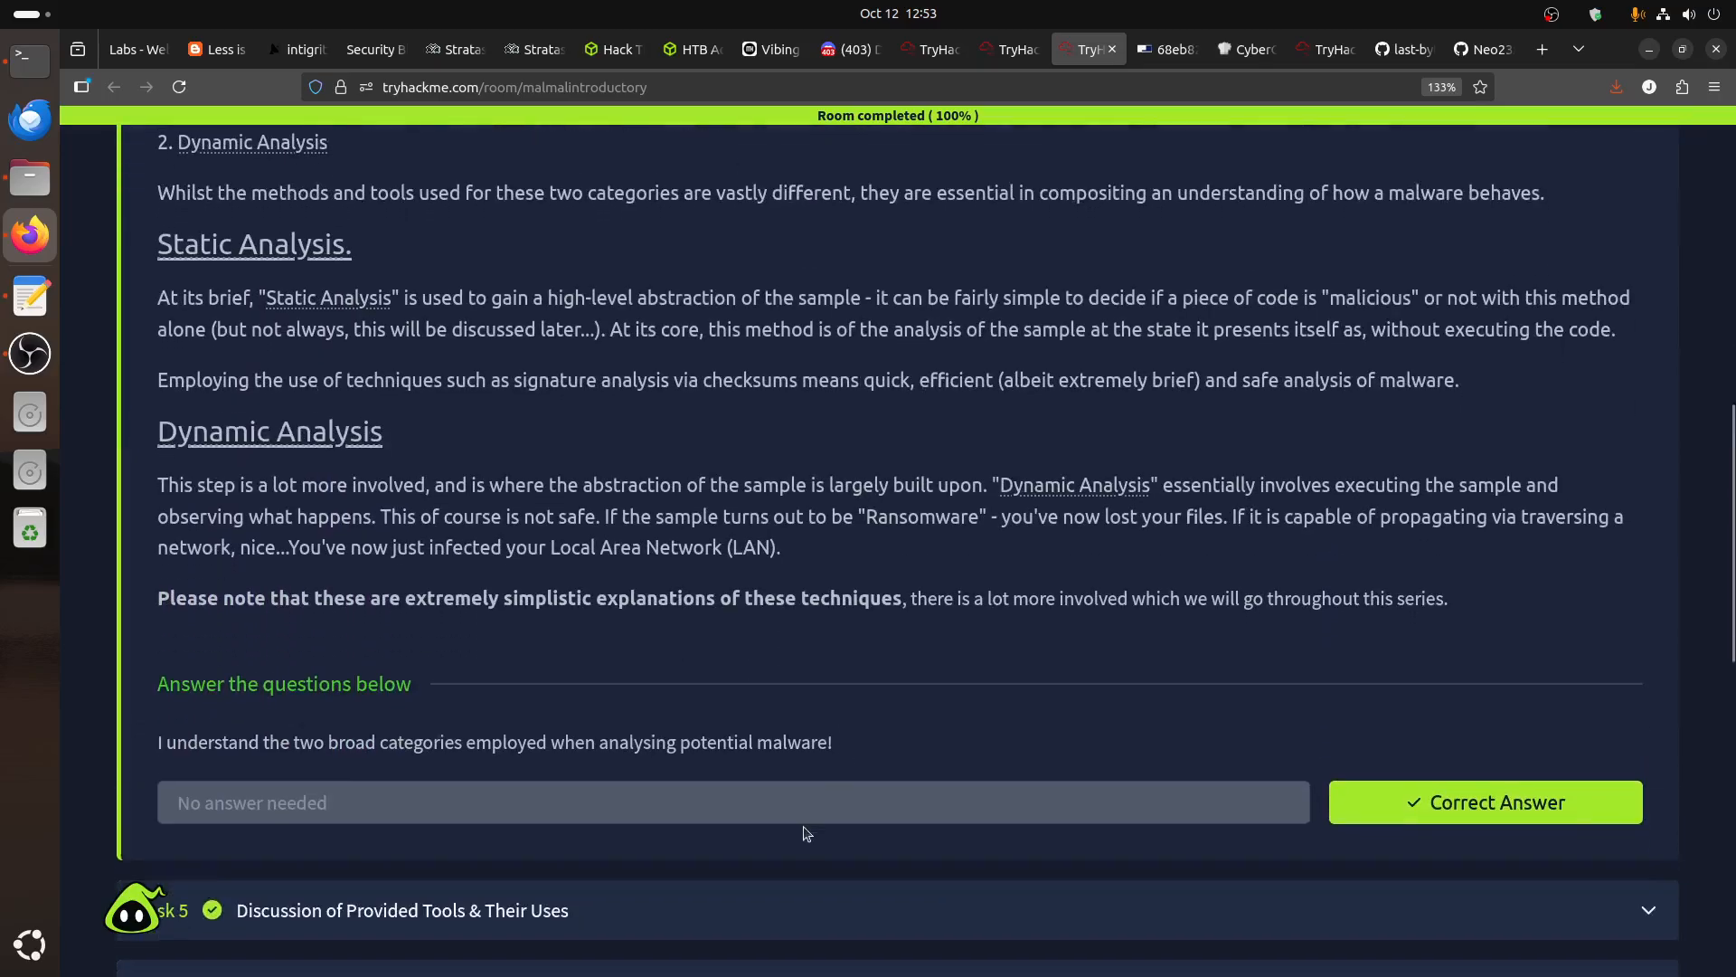
click(739, 726)
scroll(739, 731, down, 3)
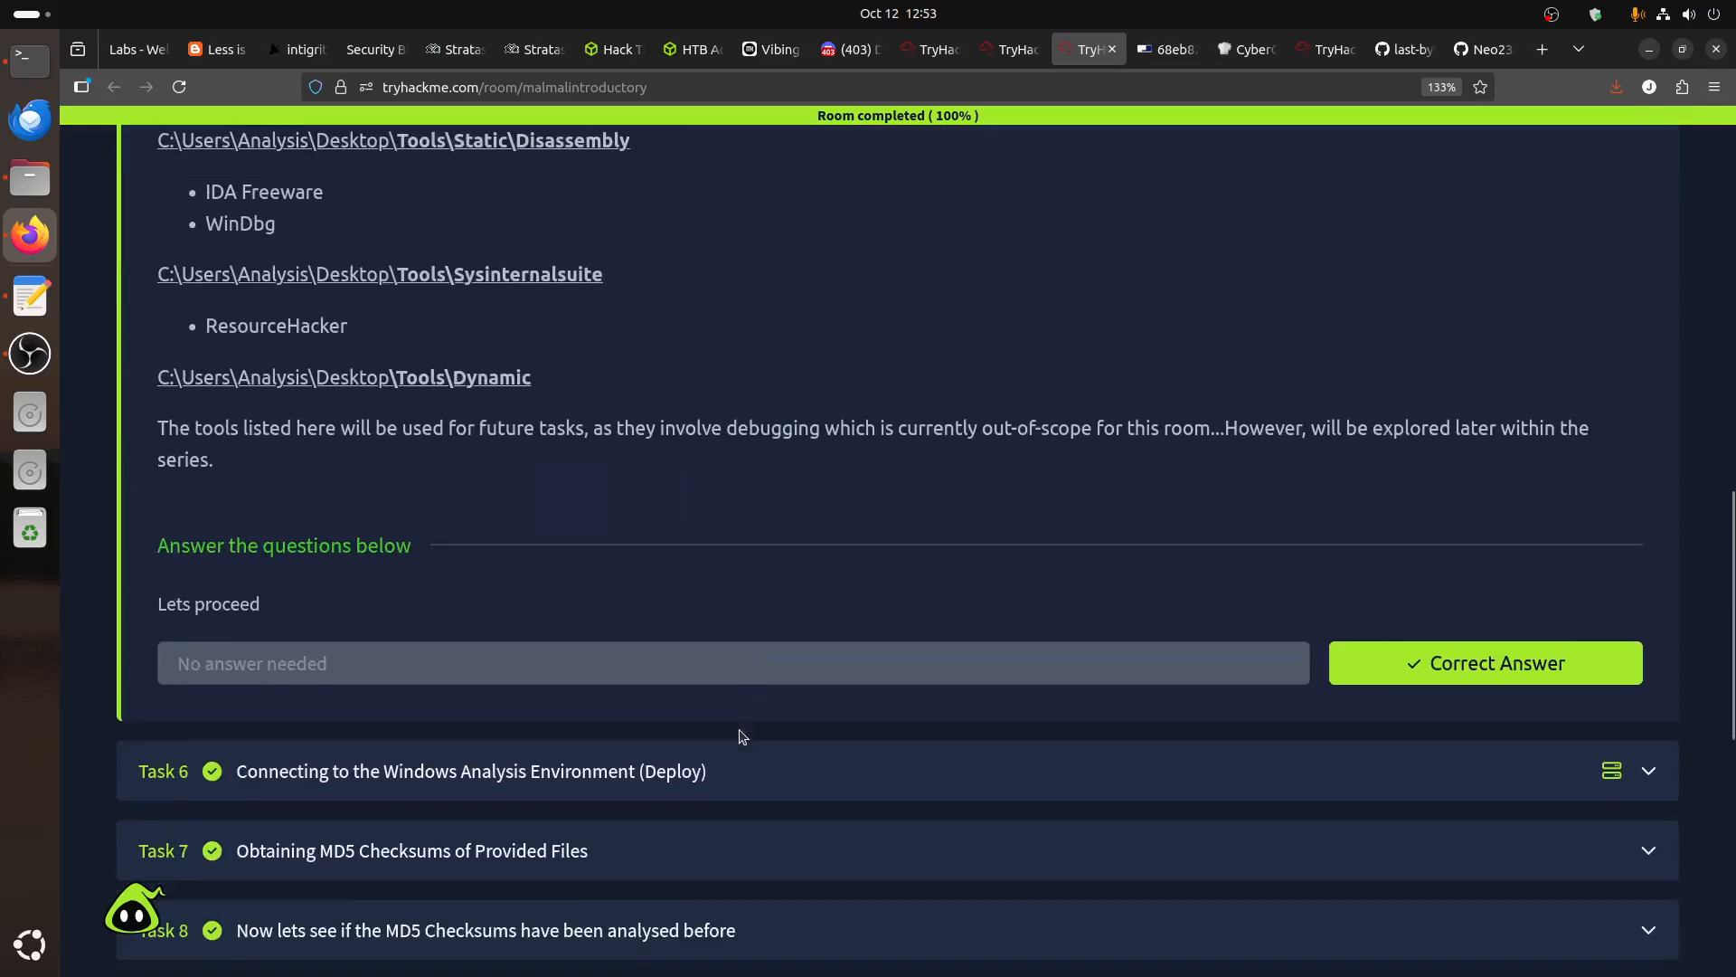
Expand Task 7 and examine how the MD5 checksums of the provided files are obtained with HashTab.
scroll(741, 735, down, 4)
click(519, 459)
scroll(779, 631, down, 5)
scroll(778, 631, down, 8)
scroll(792, 632, up, 7)
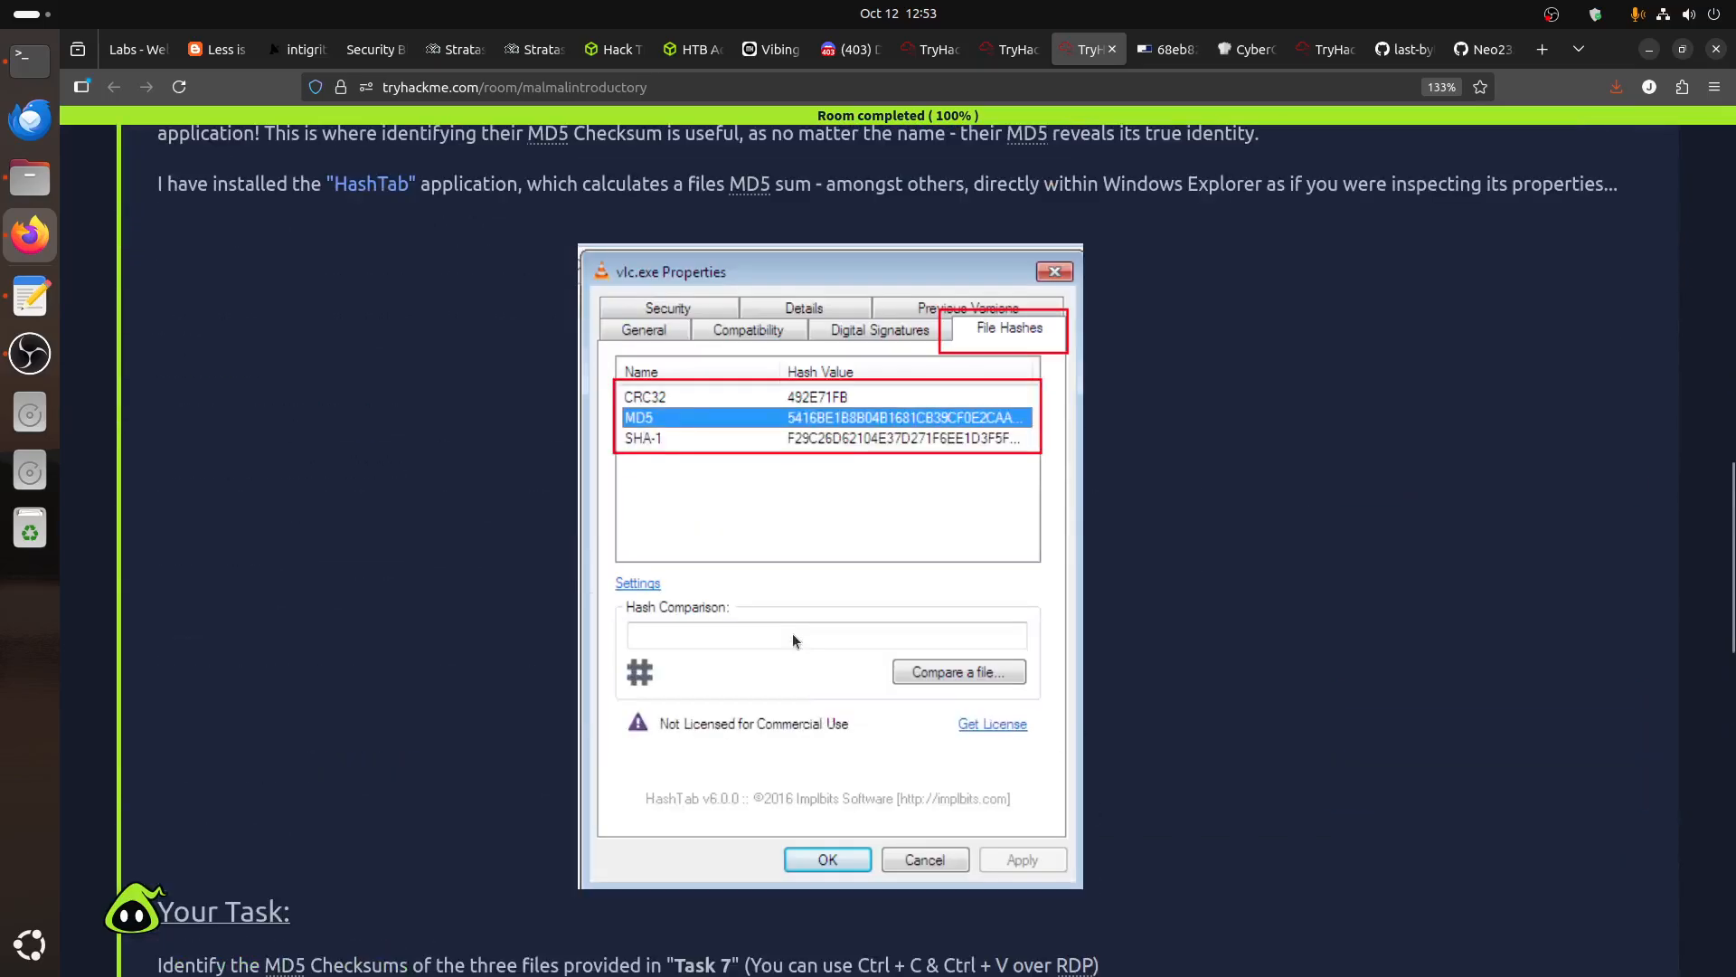
scroll(792, 632, down, 7)
scroll(792, 635, up, 10)
scroll(790, 635, up, 2)
scroll(792, 646, down, 8)
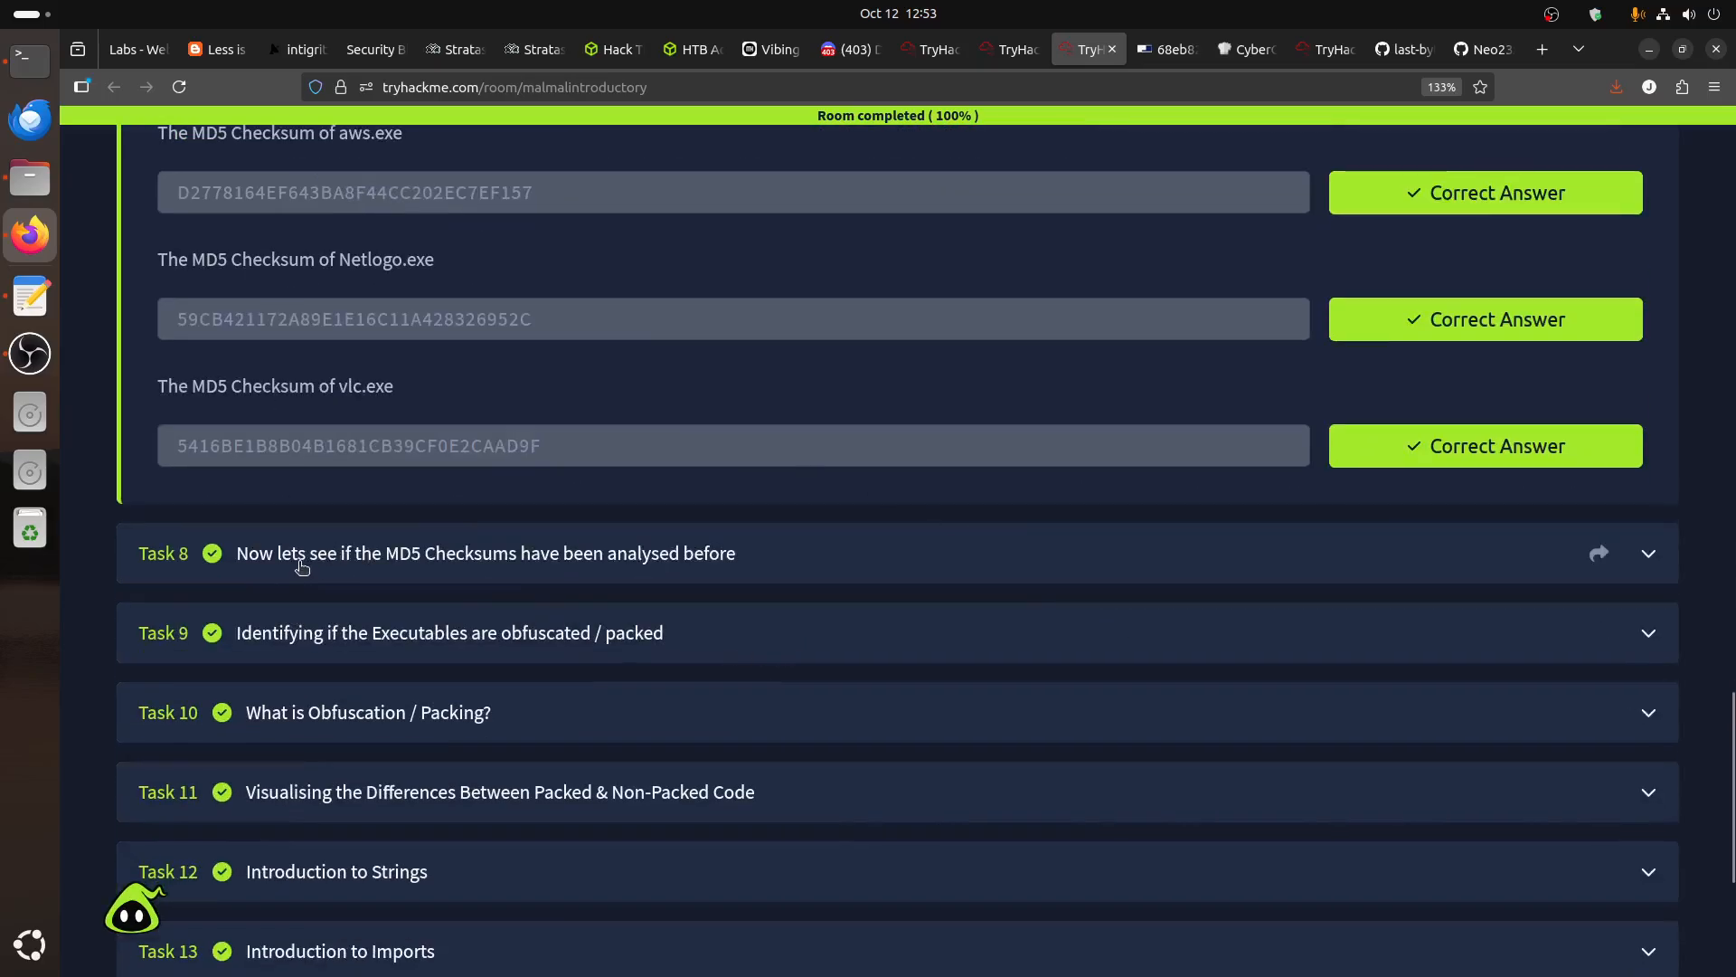
Expand Task 9 and review how PEiD identifies whether executables are obfuscated or packed.
click(553, 656)
scroll(709, 706, down, 8)
scroll(709, 698, up, 7)
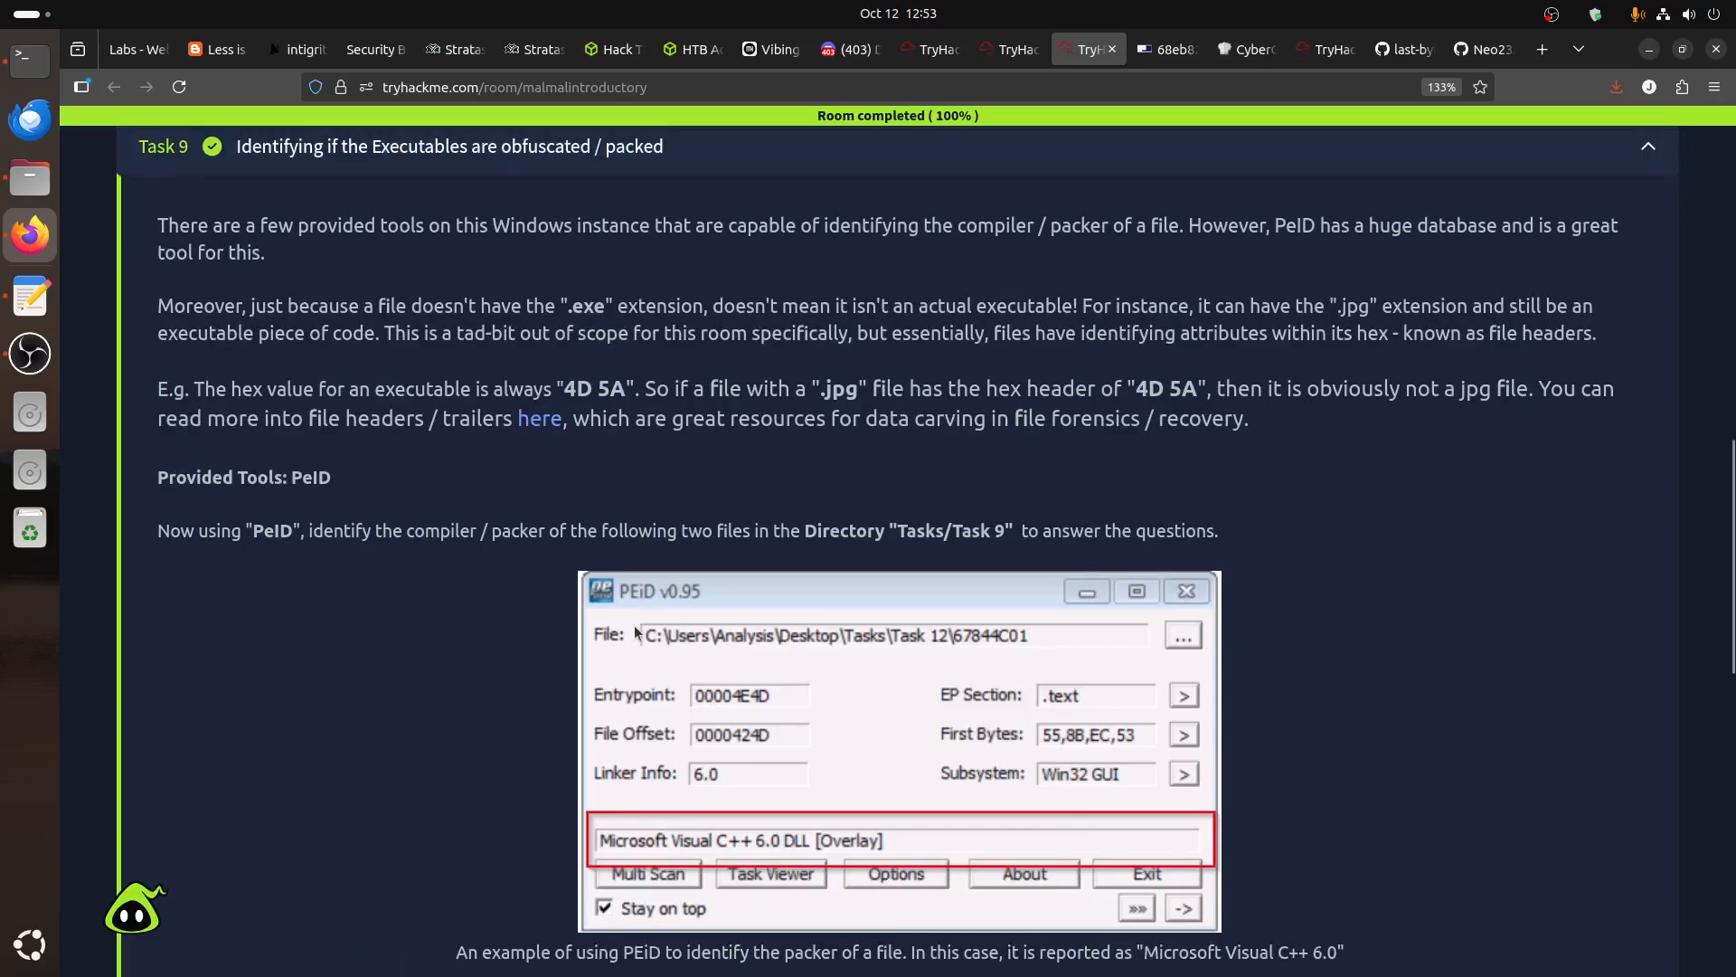
scroll(680, 642, down, 7)
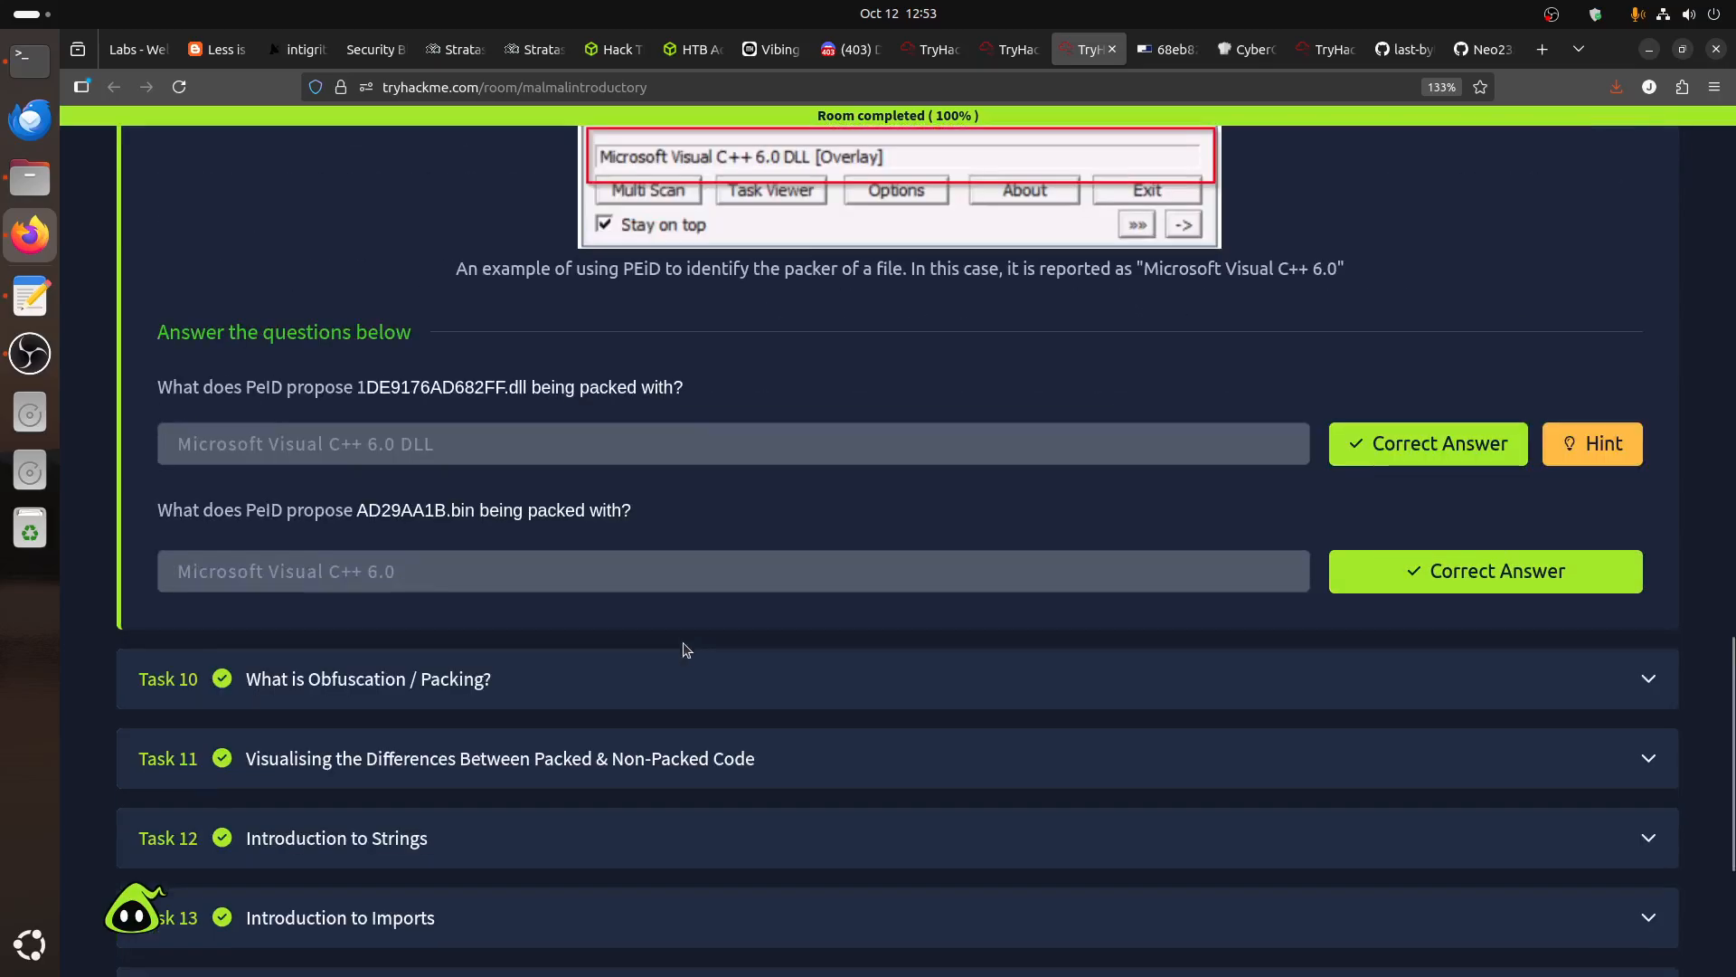
Review Task 10 on obfuscation and packing and the PEiD example in Task 11.
click(508, 680)
scroll(349, 488, down, 8)
scroll(353, 609, up, 8)
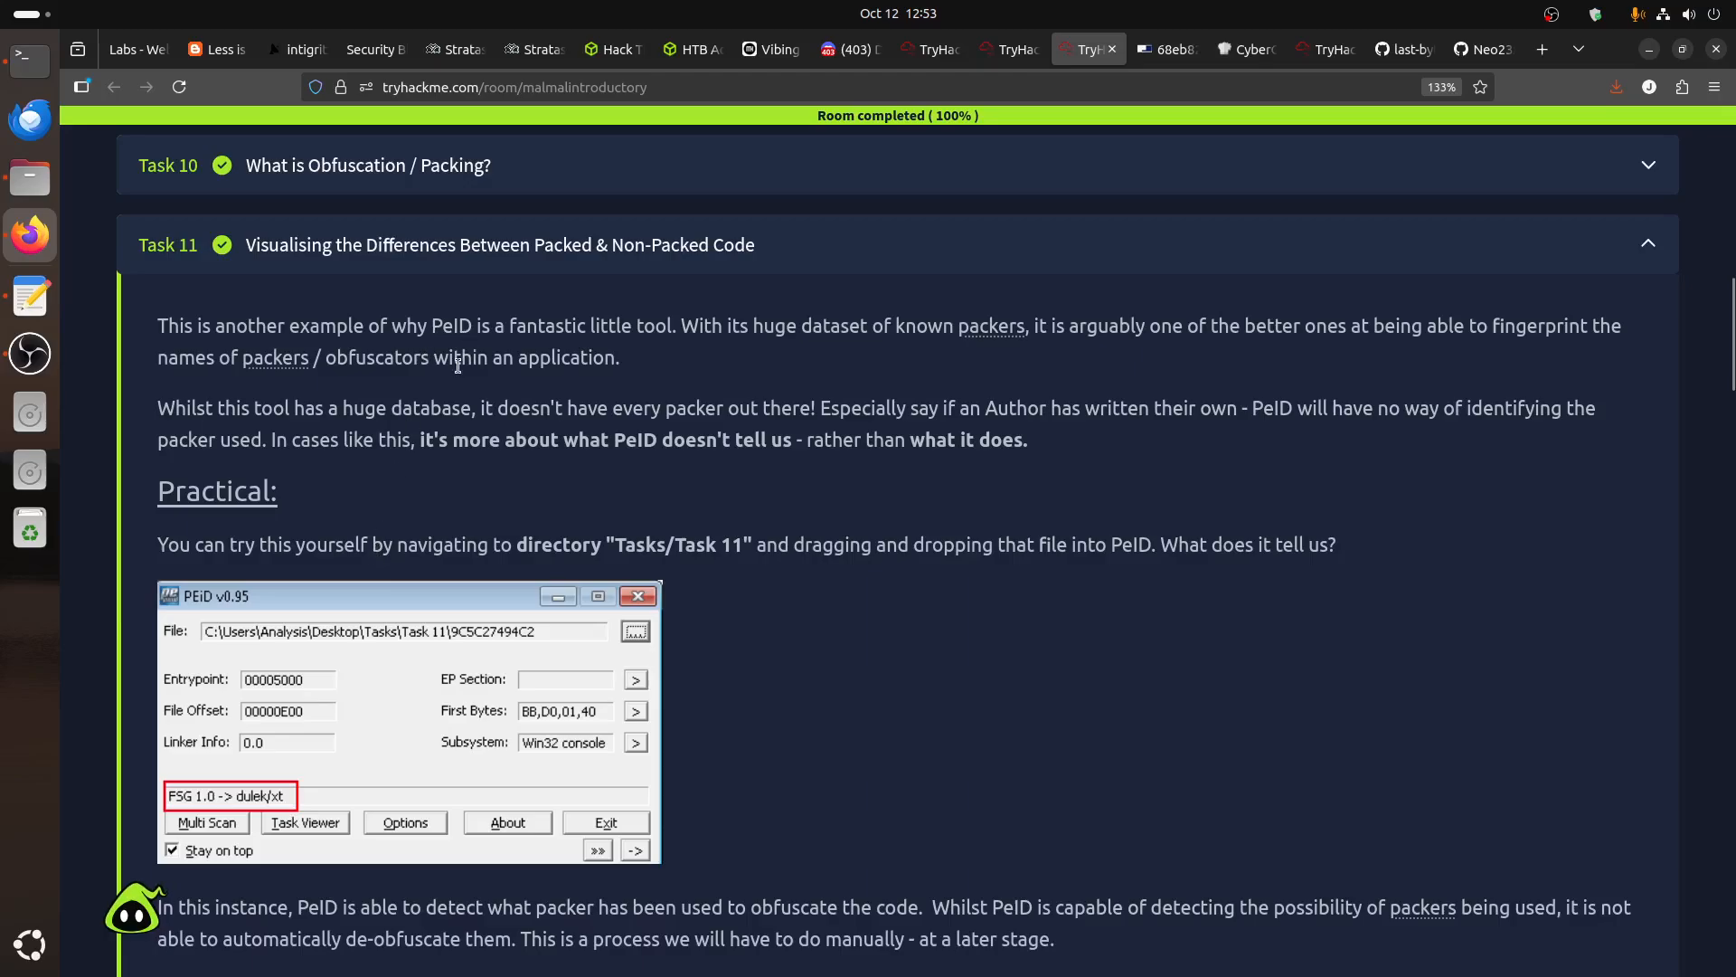
scroll(637, 516, down, 5)
scroll(649, 508, up, 5)
scroll(750, 491, down, 5)
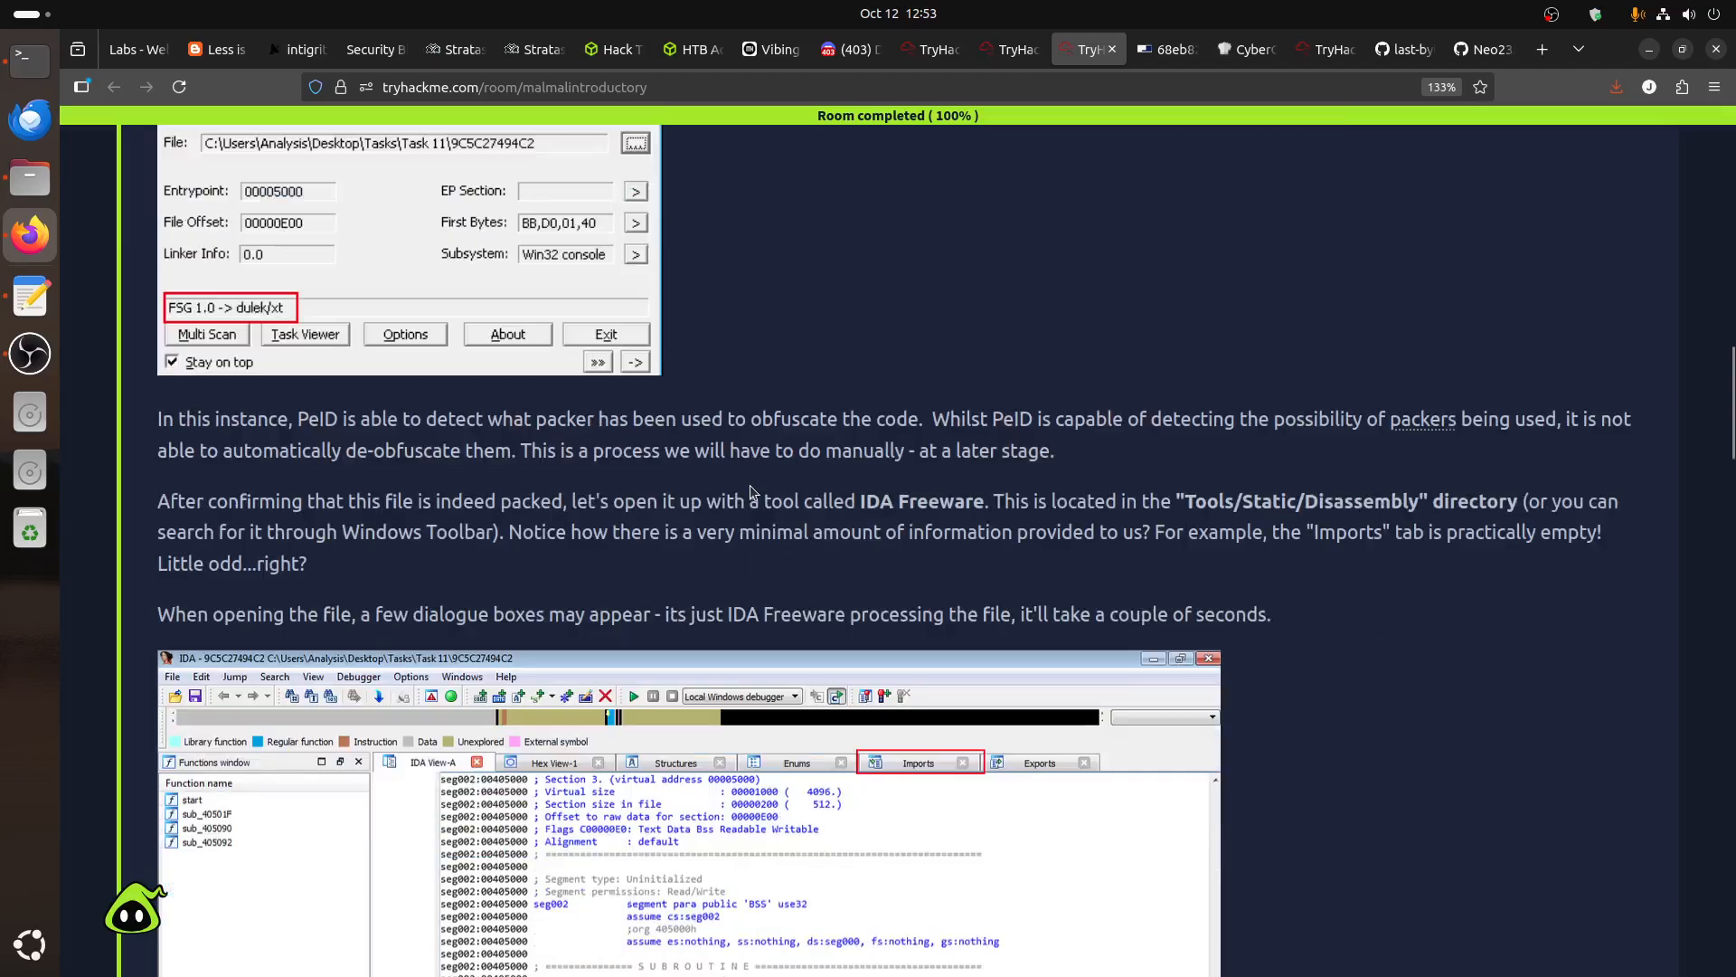
Examine Task 11's IDA Freeware comparison of packed and non-packed code and the strings instructions in Task 12.
scroll(750, 492, down, 4)
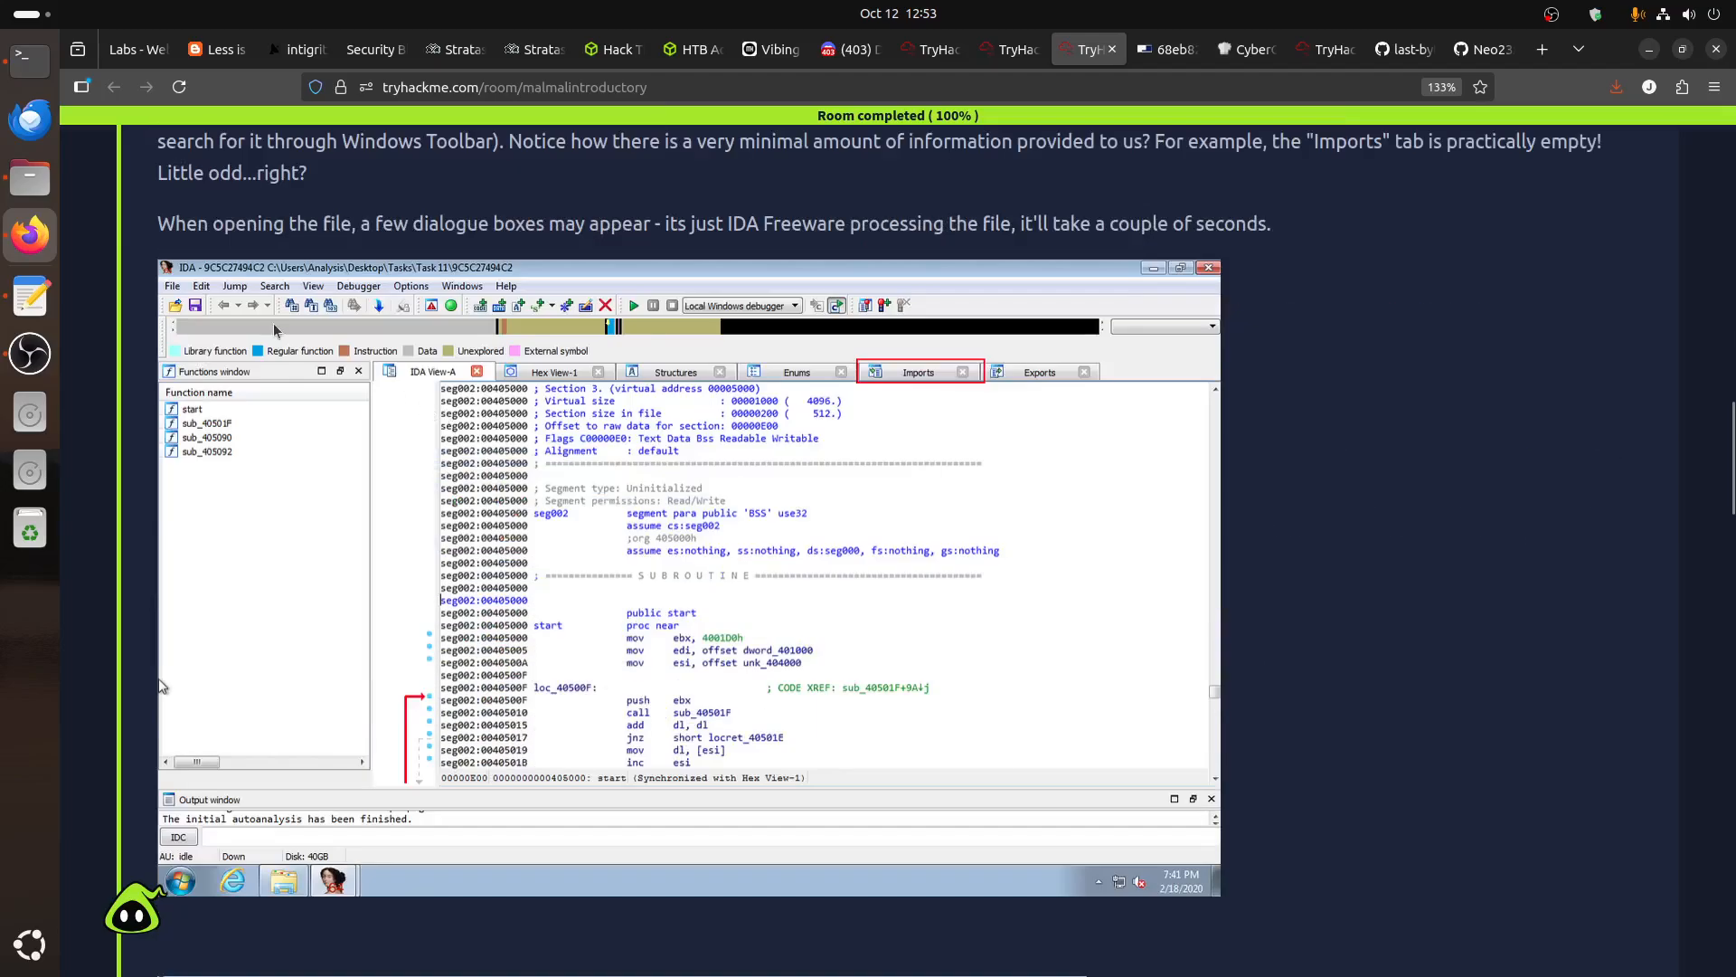
scroll(768, 567, down, 8)
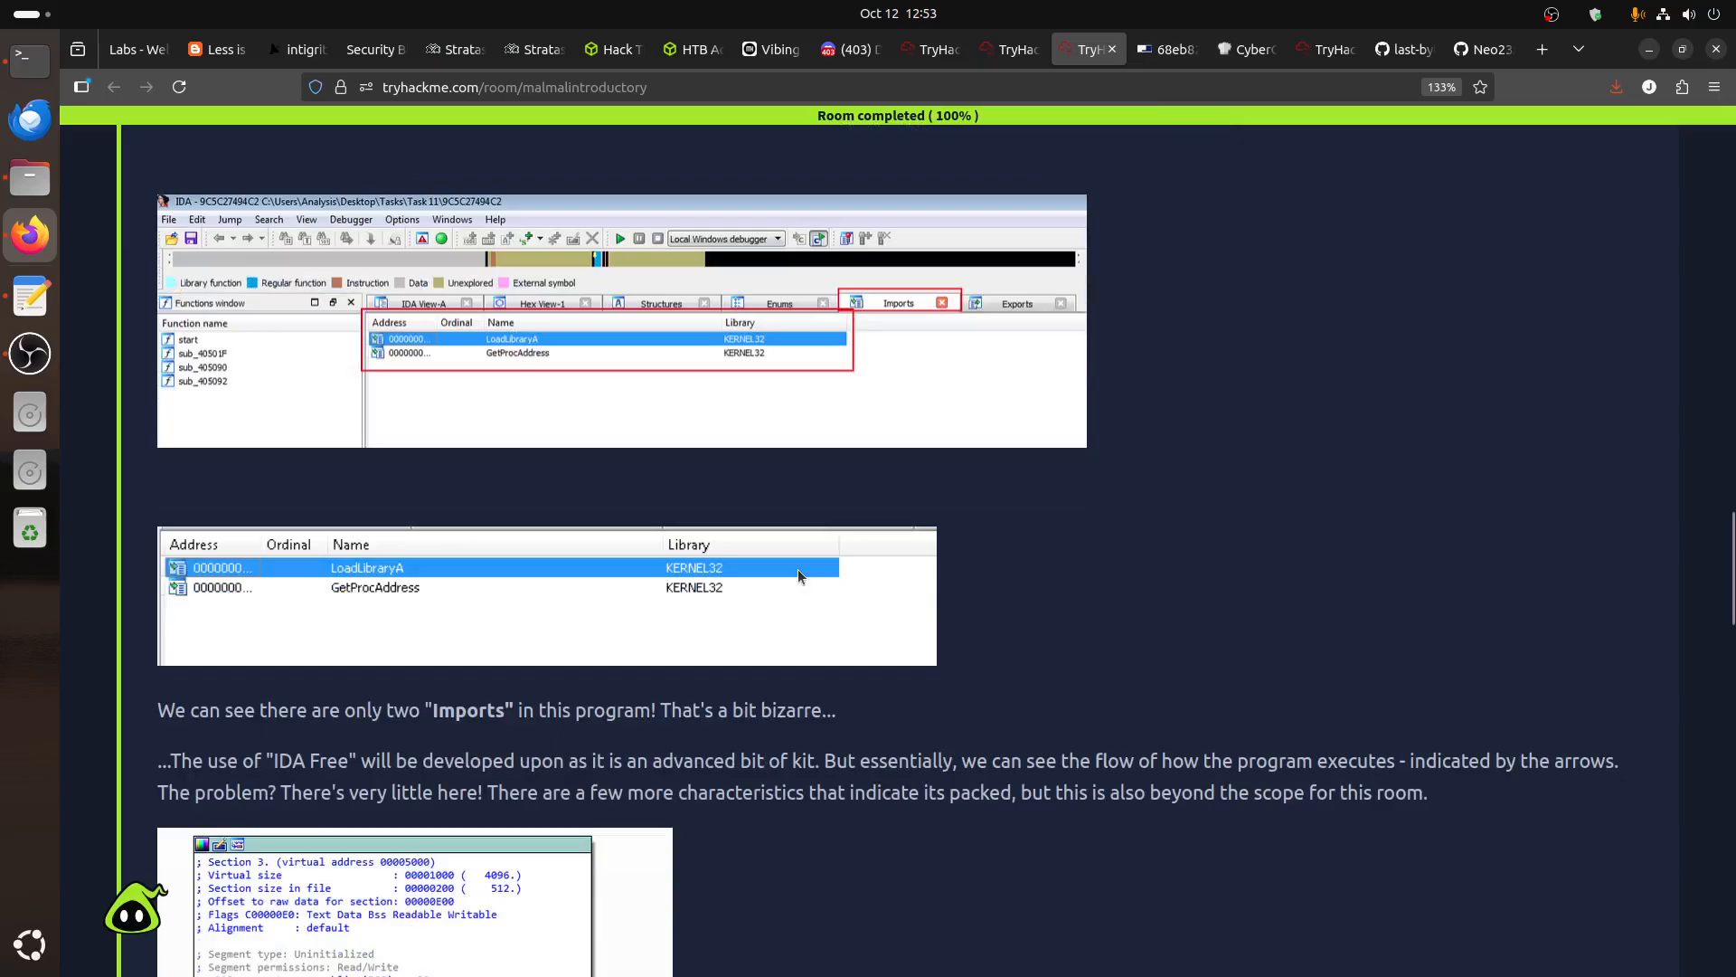
scroll(799, 570, down, 16)
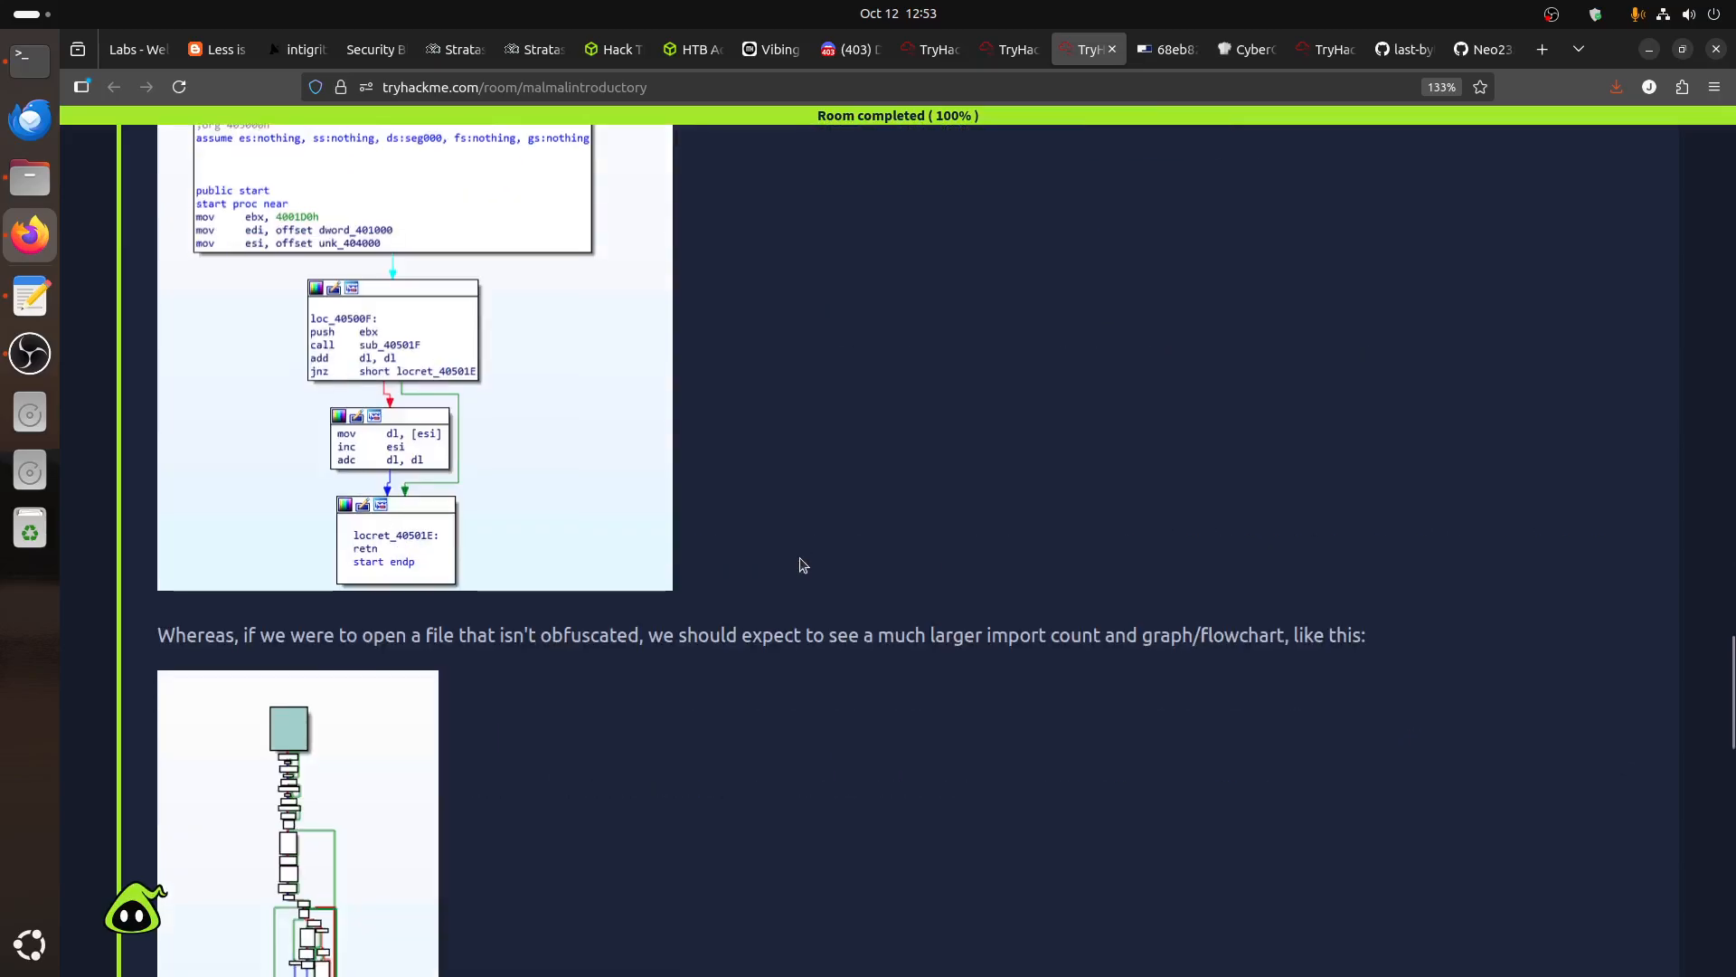
scroll(823, 560, down, 8)
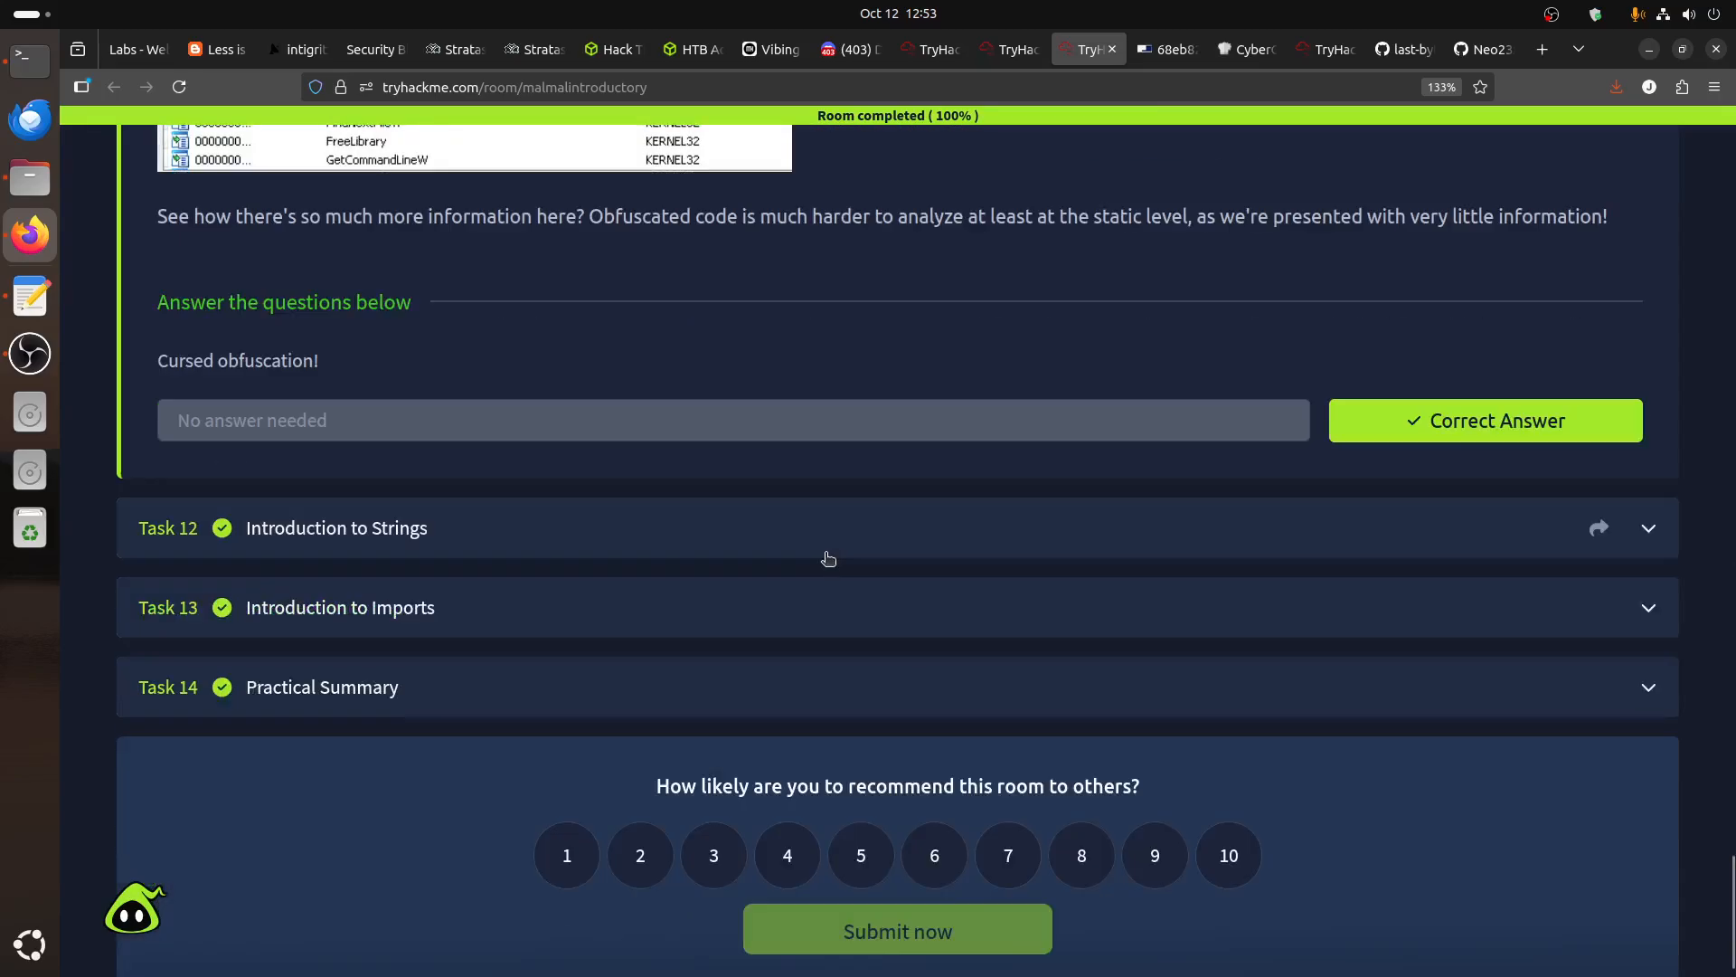
click(640, 540)
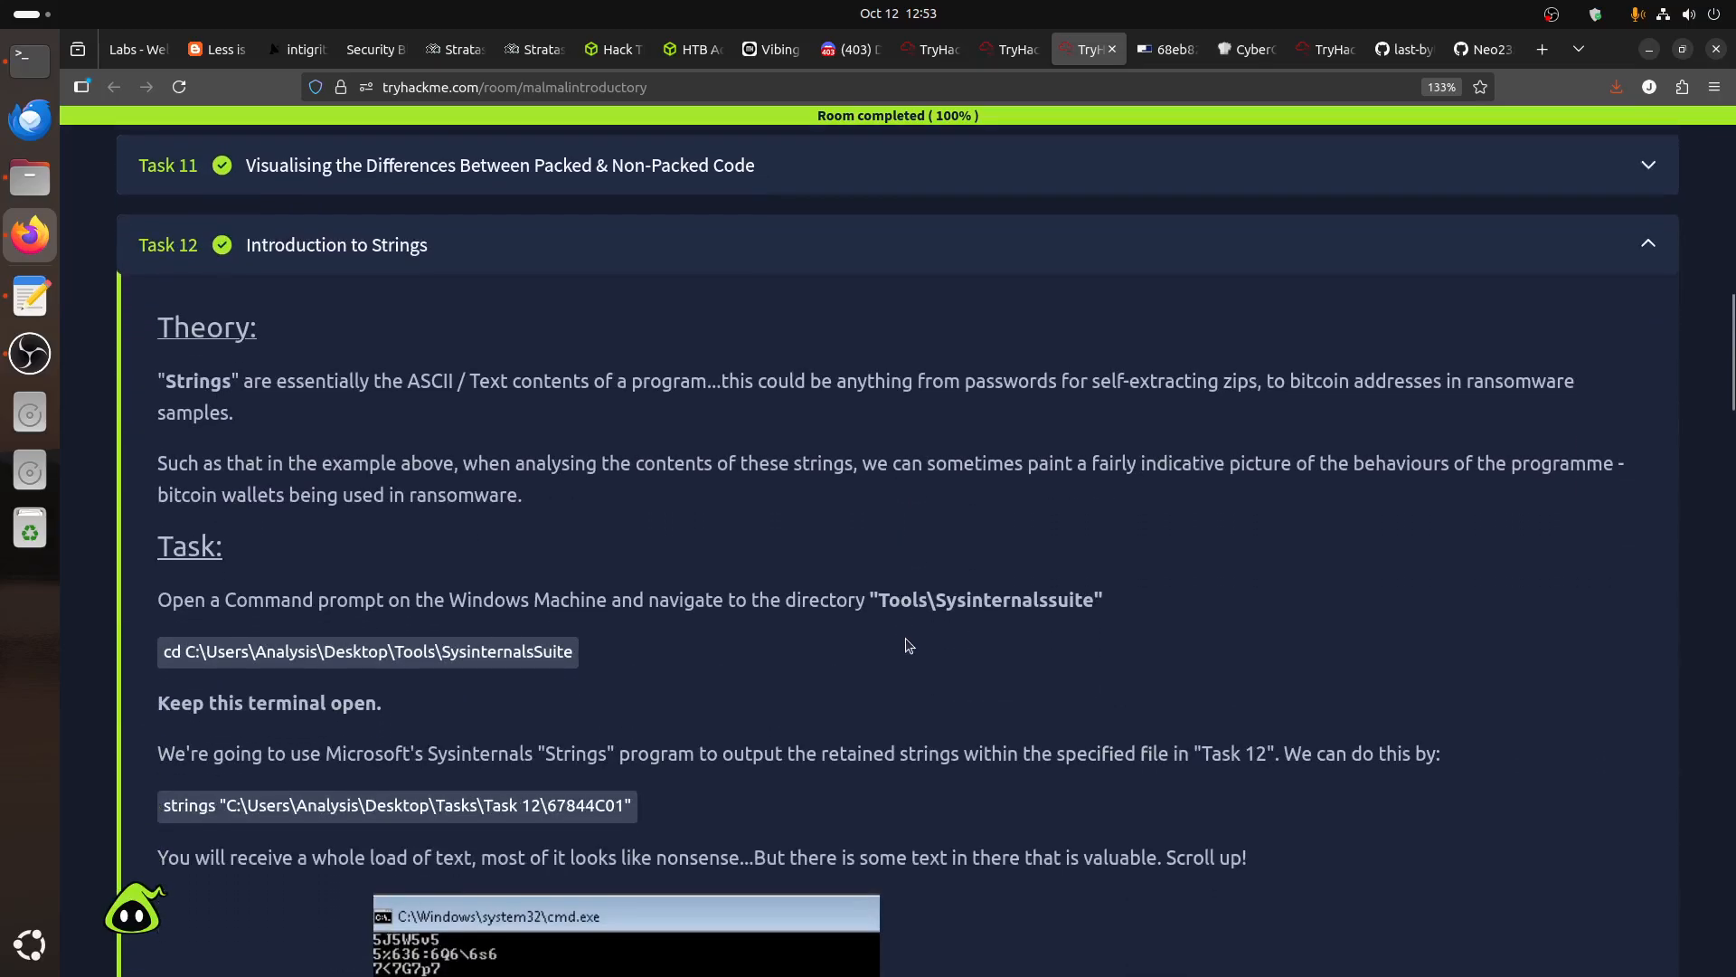
scroll(907, 642, down, 5)
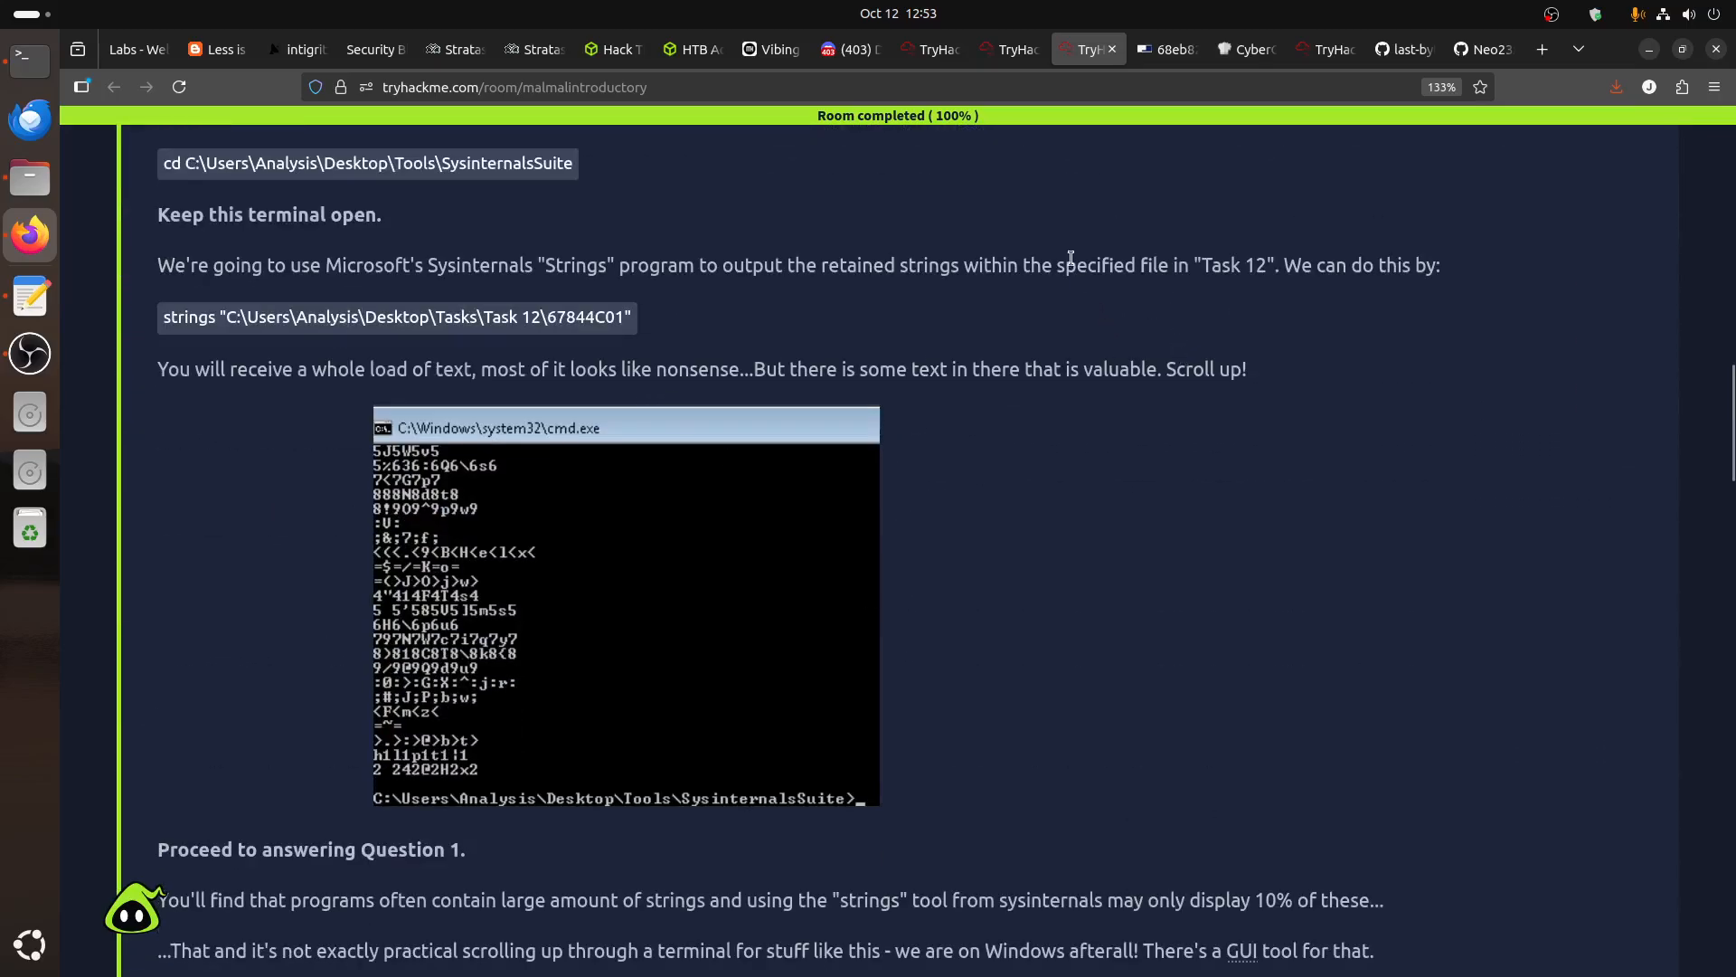
In the Intro to Malware Analysis room, read Task 5 on the PE file header and the pecheck utility.
click(1008, 49)
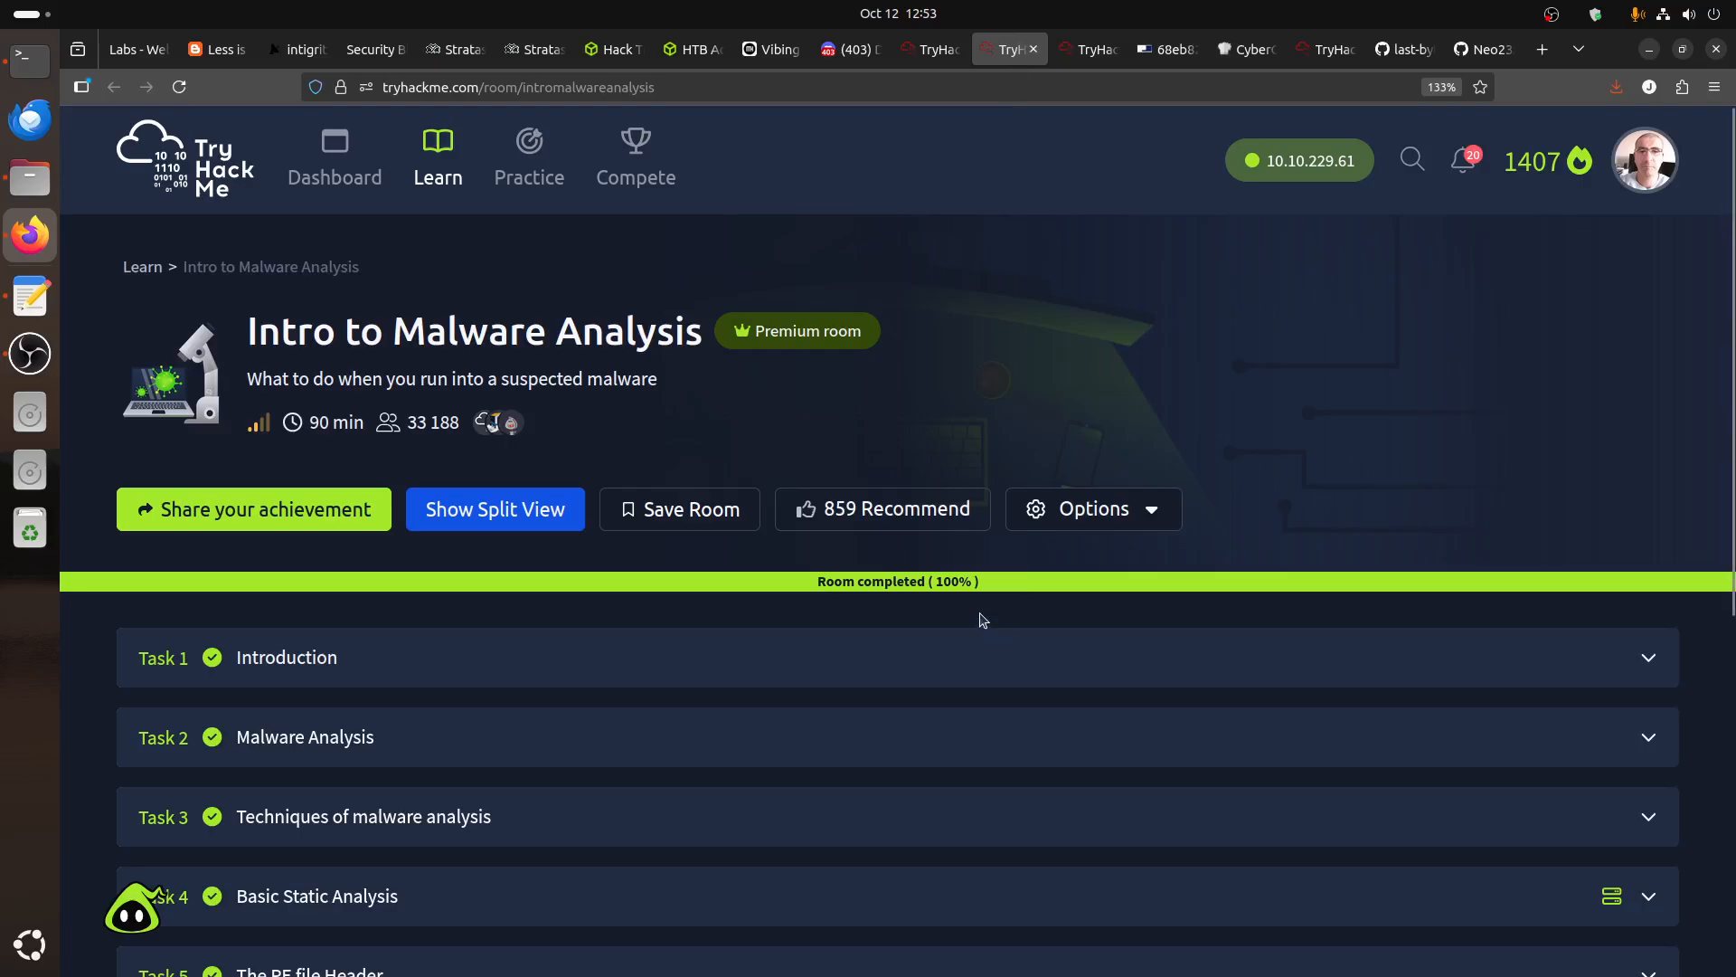
scroll(980, 619, down, 5)
click(314, 496)
scroll(961, 742, down, 2)
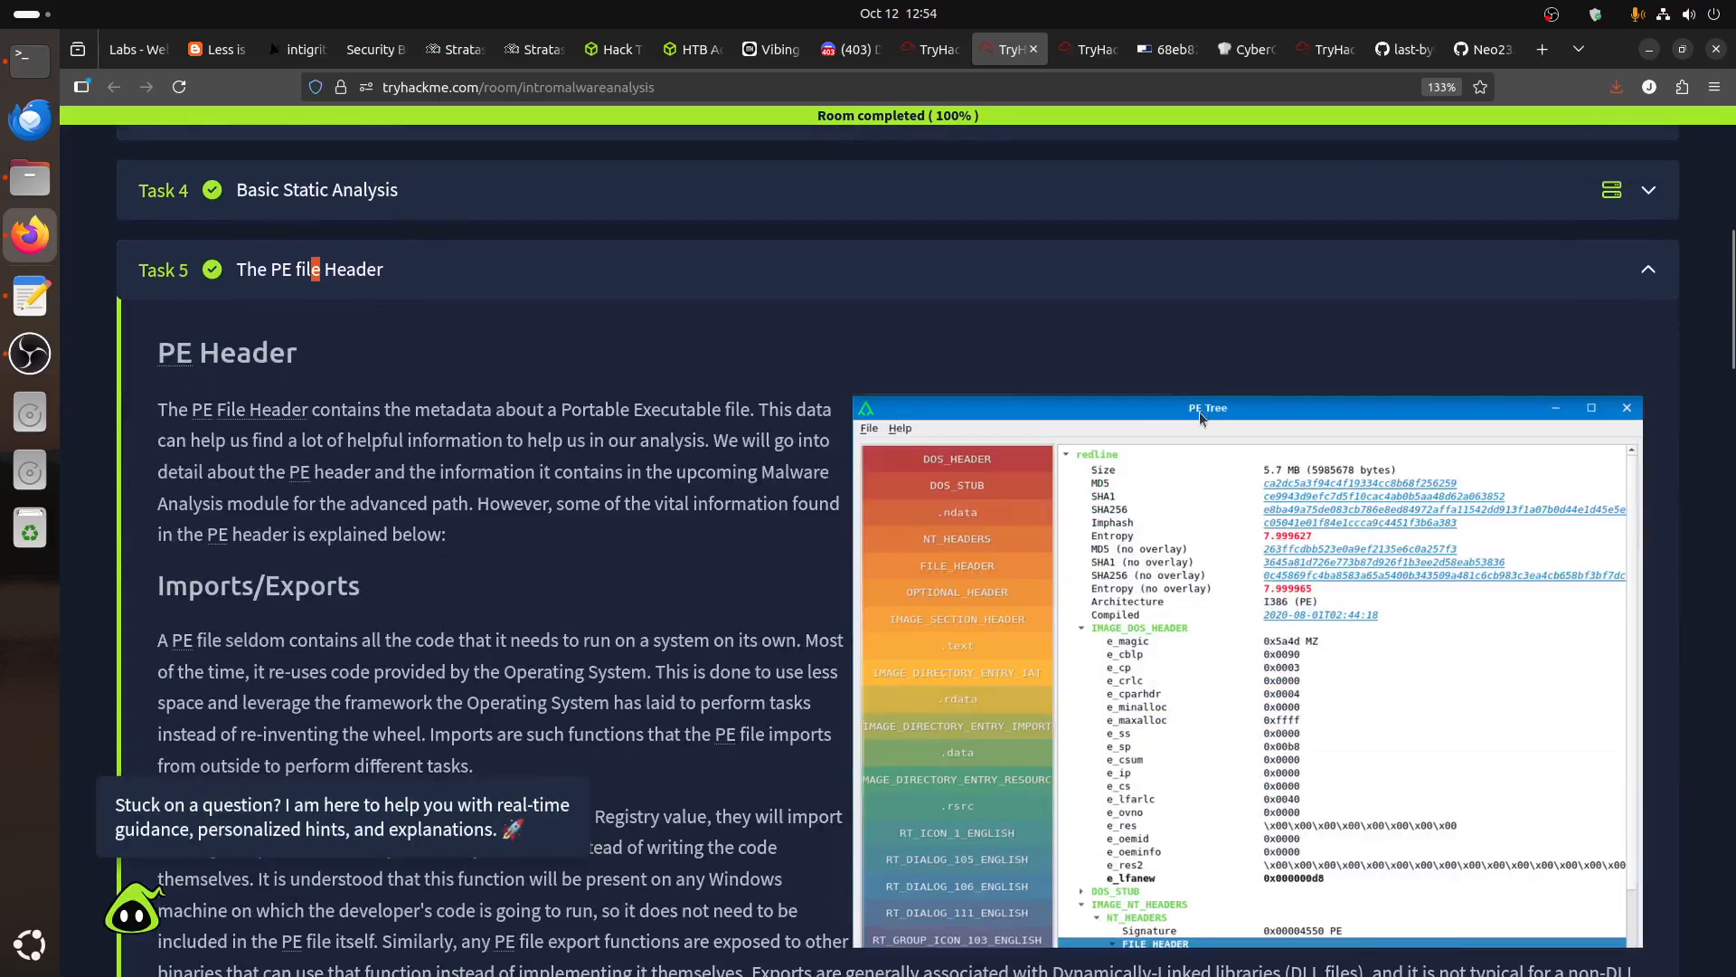
scroll(664, 579, down, 5)
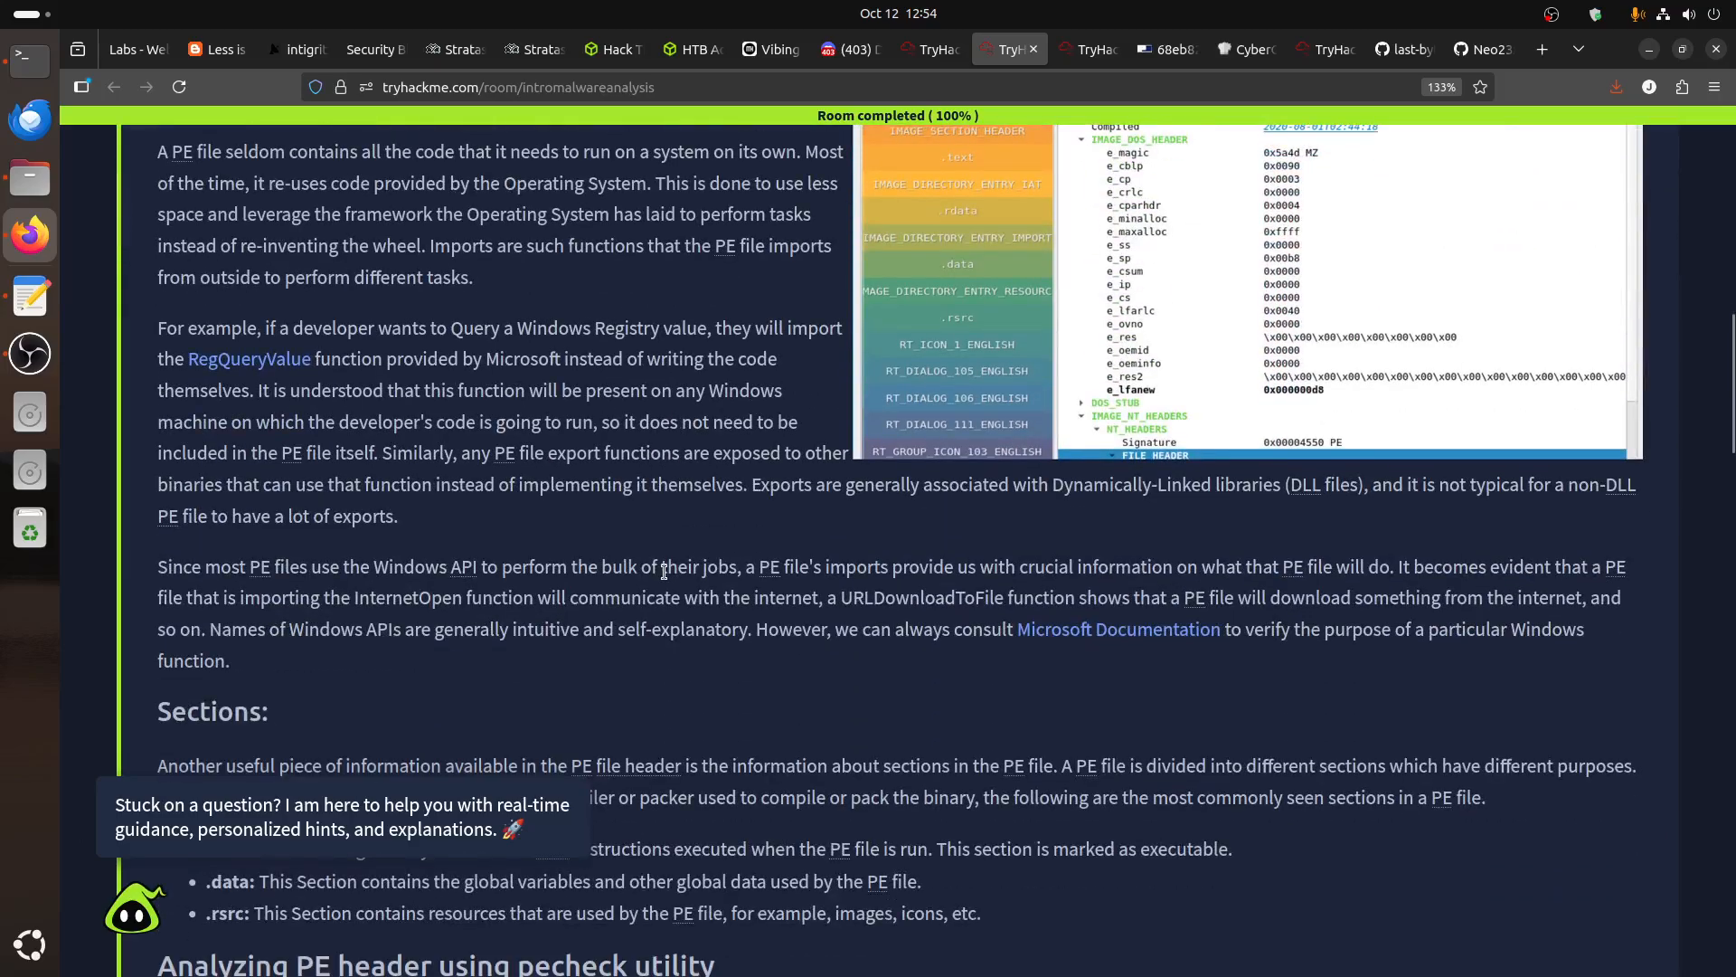
scroll(665, 571, down, 7)
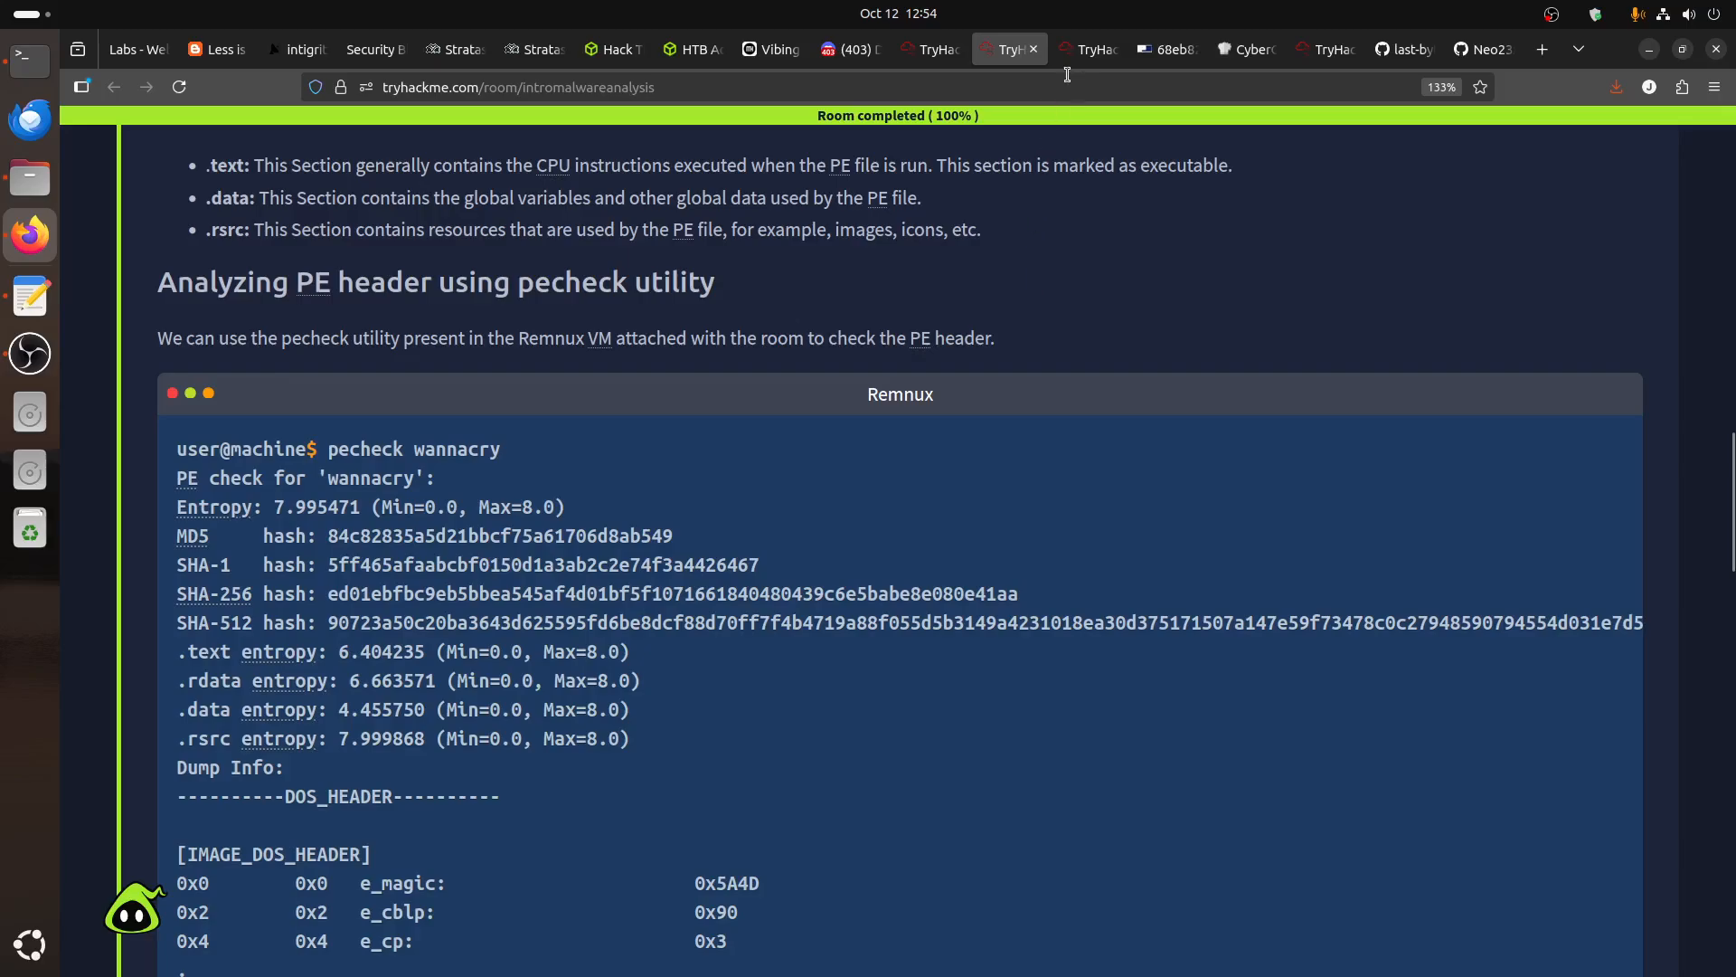
Switch to the remote Windows analysis machine and try to run pecheck in PowerShell.
click(1167, 49)
click(1195, 646)
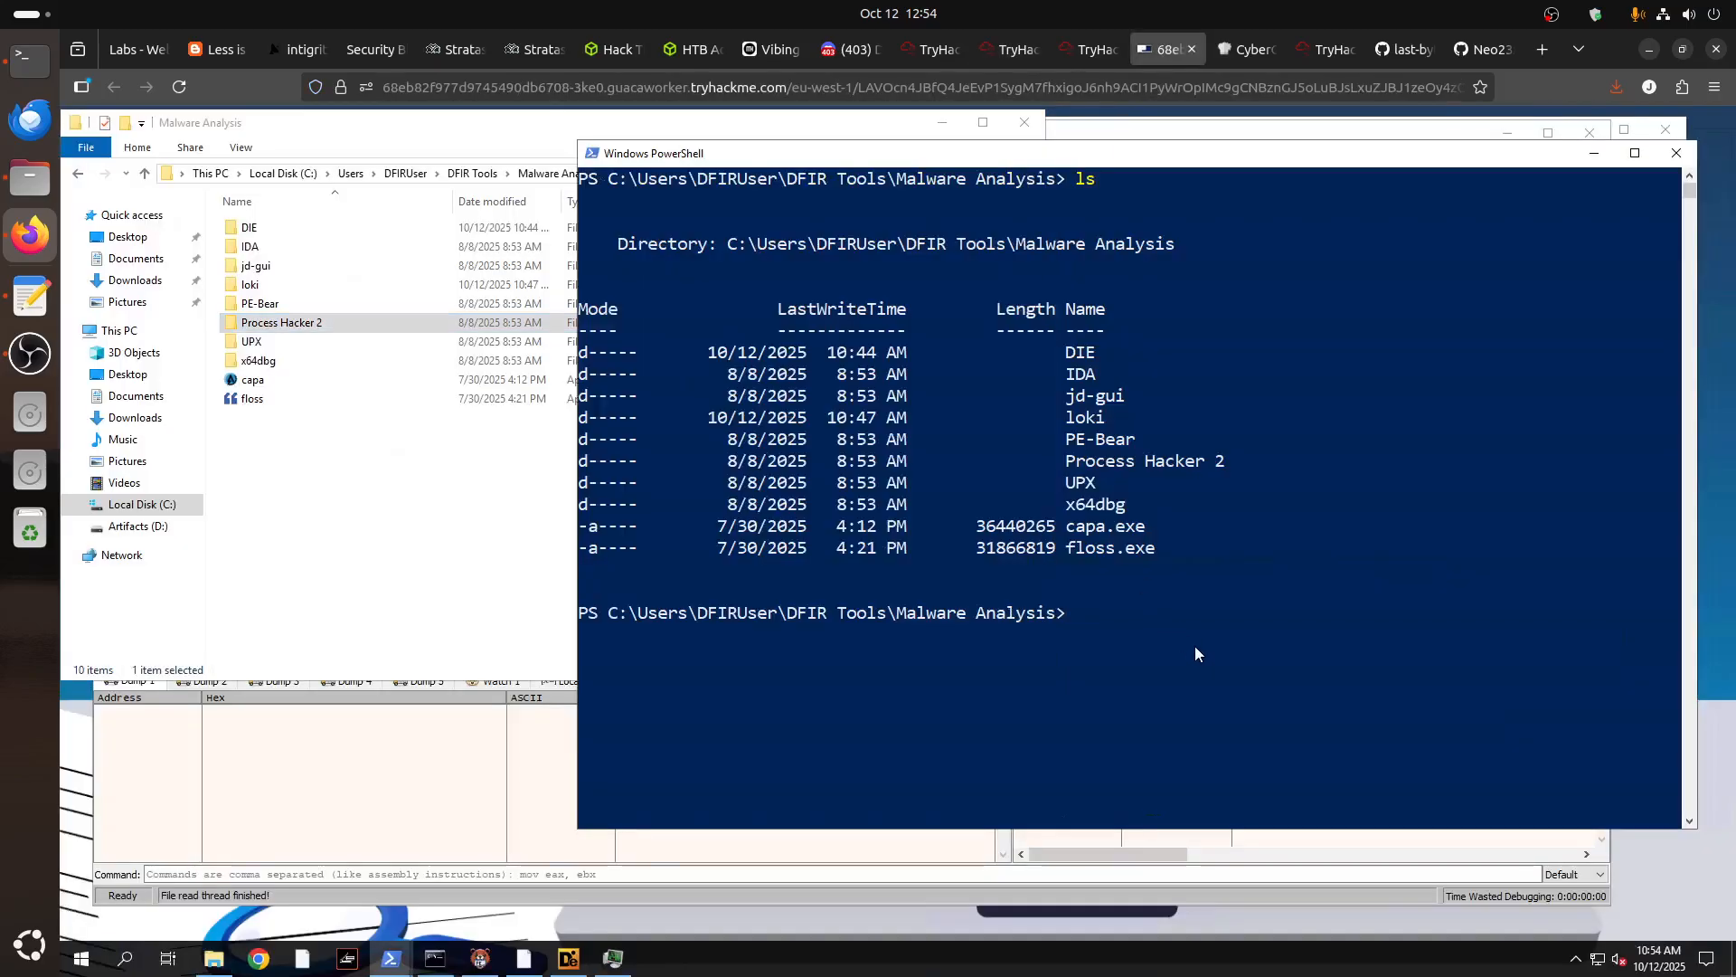
text(pecheck)
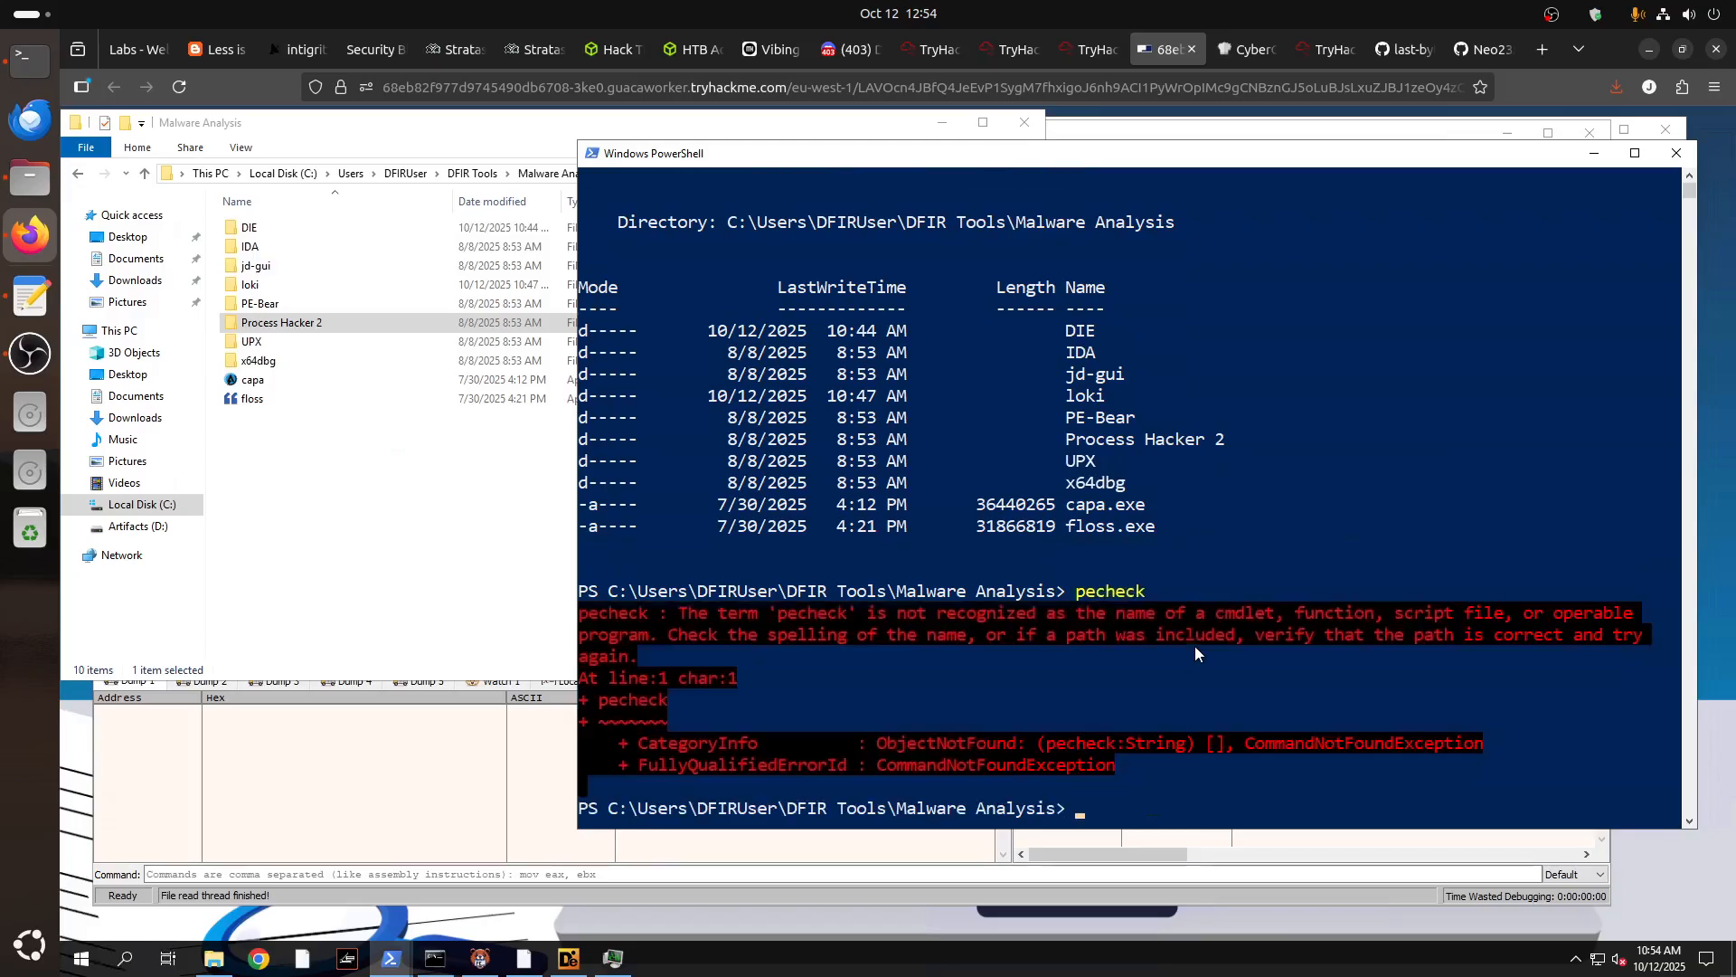
Browse the DFIR Tools folder's SysinternalsSuite subfolder and locate the Procmon64 application.
click(395, 493)
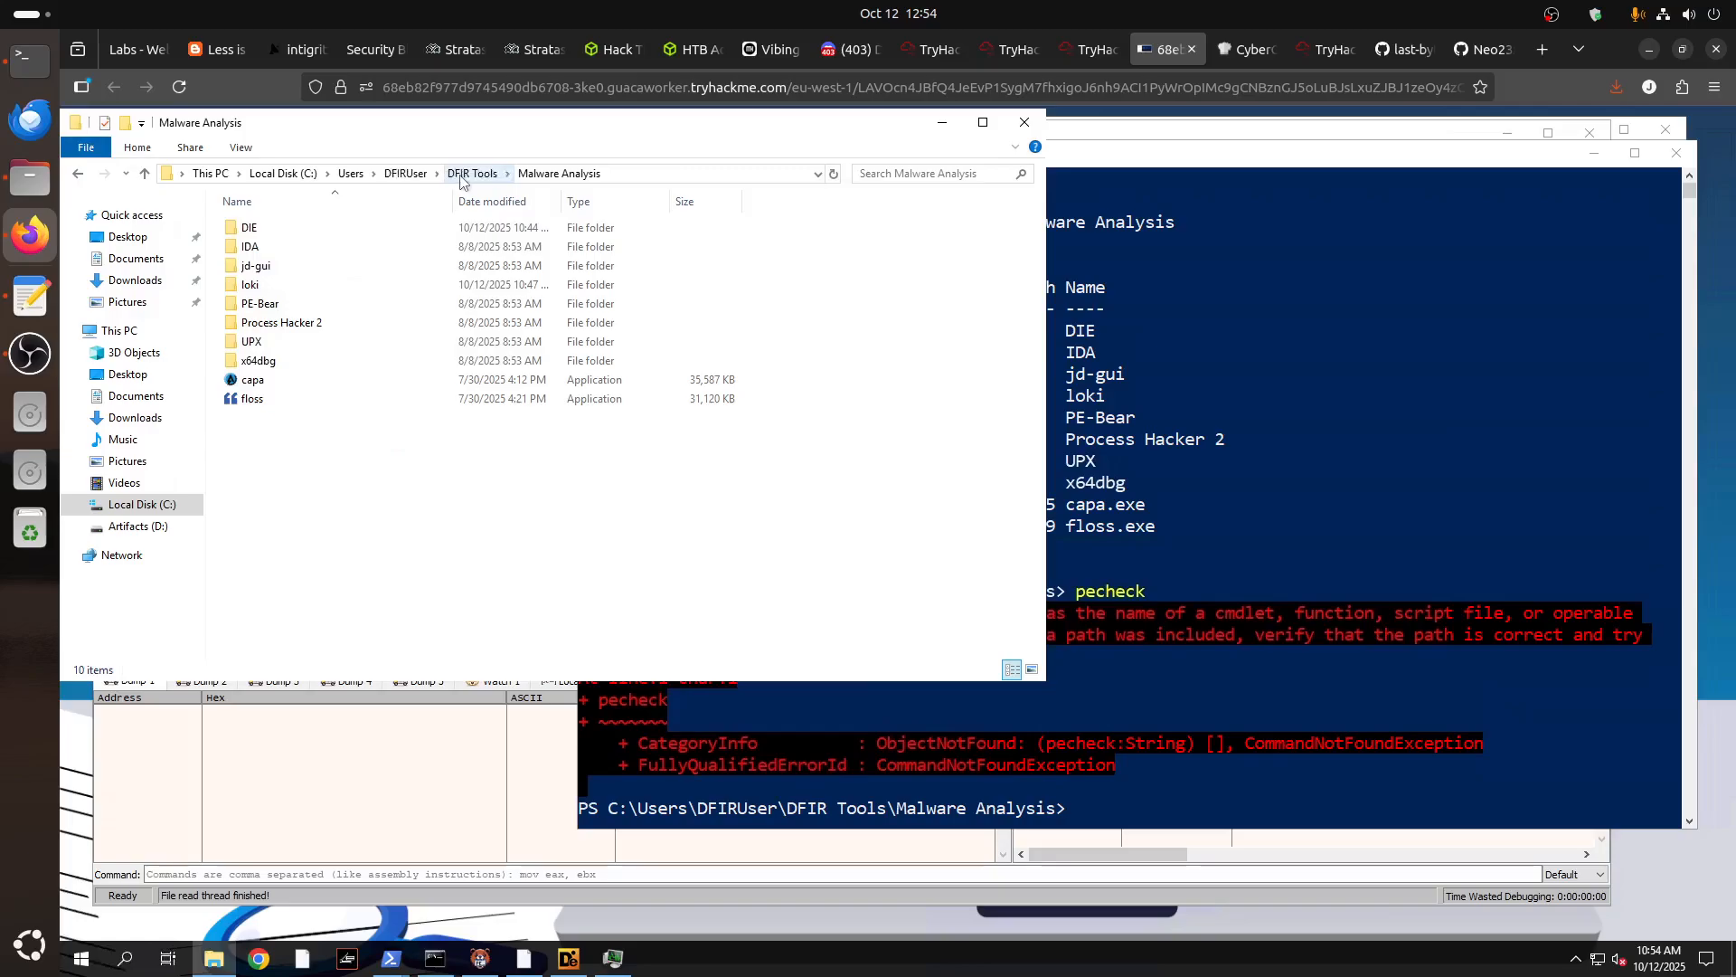
click(461, 176)
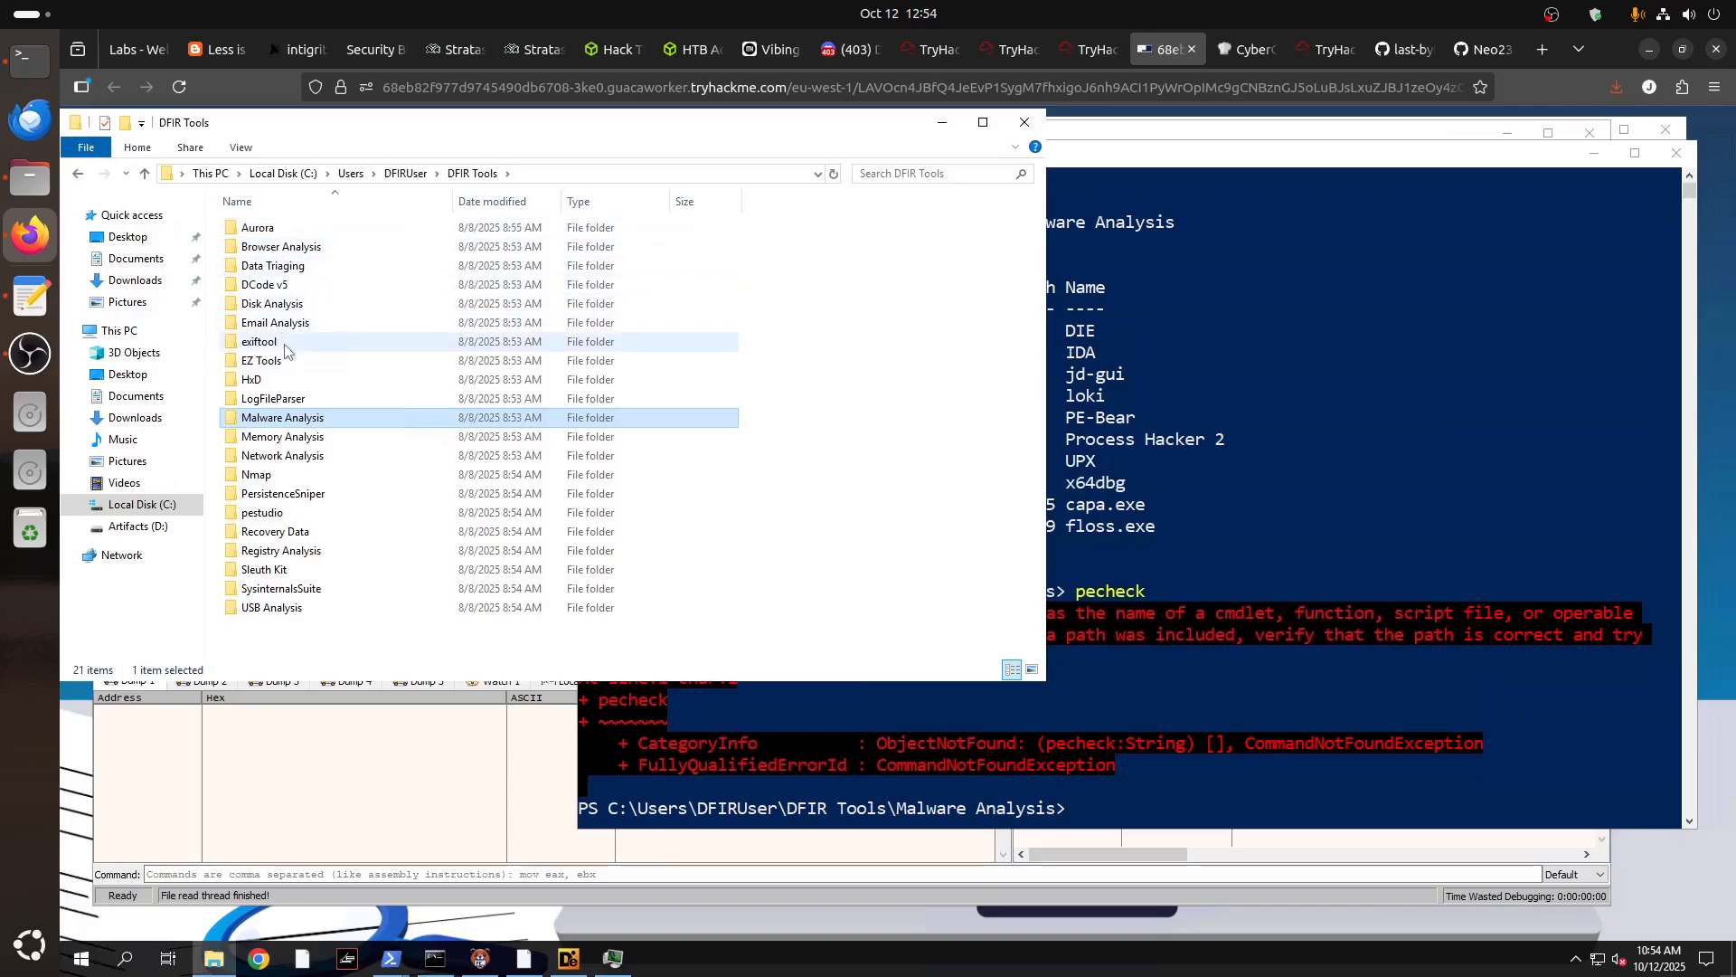
click(265, 593)
double_click(265, 593)
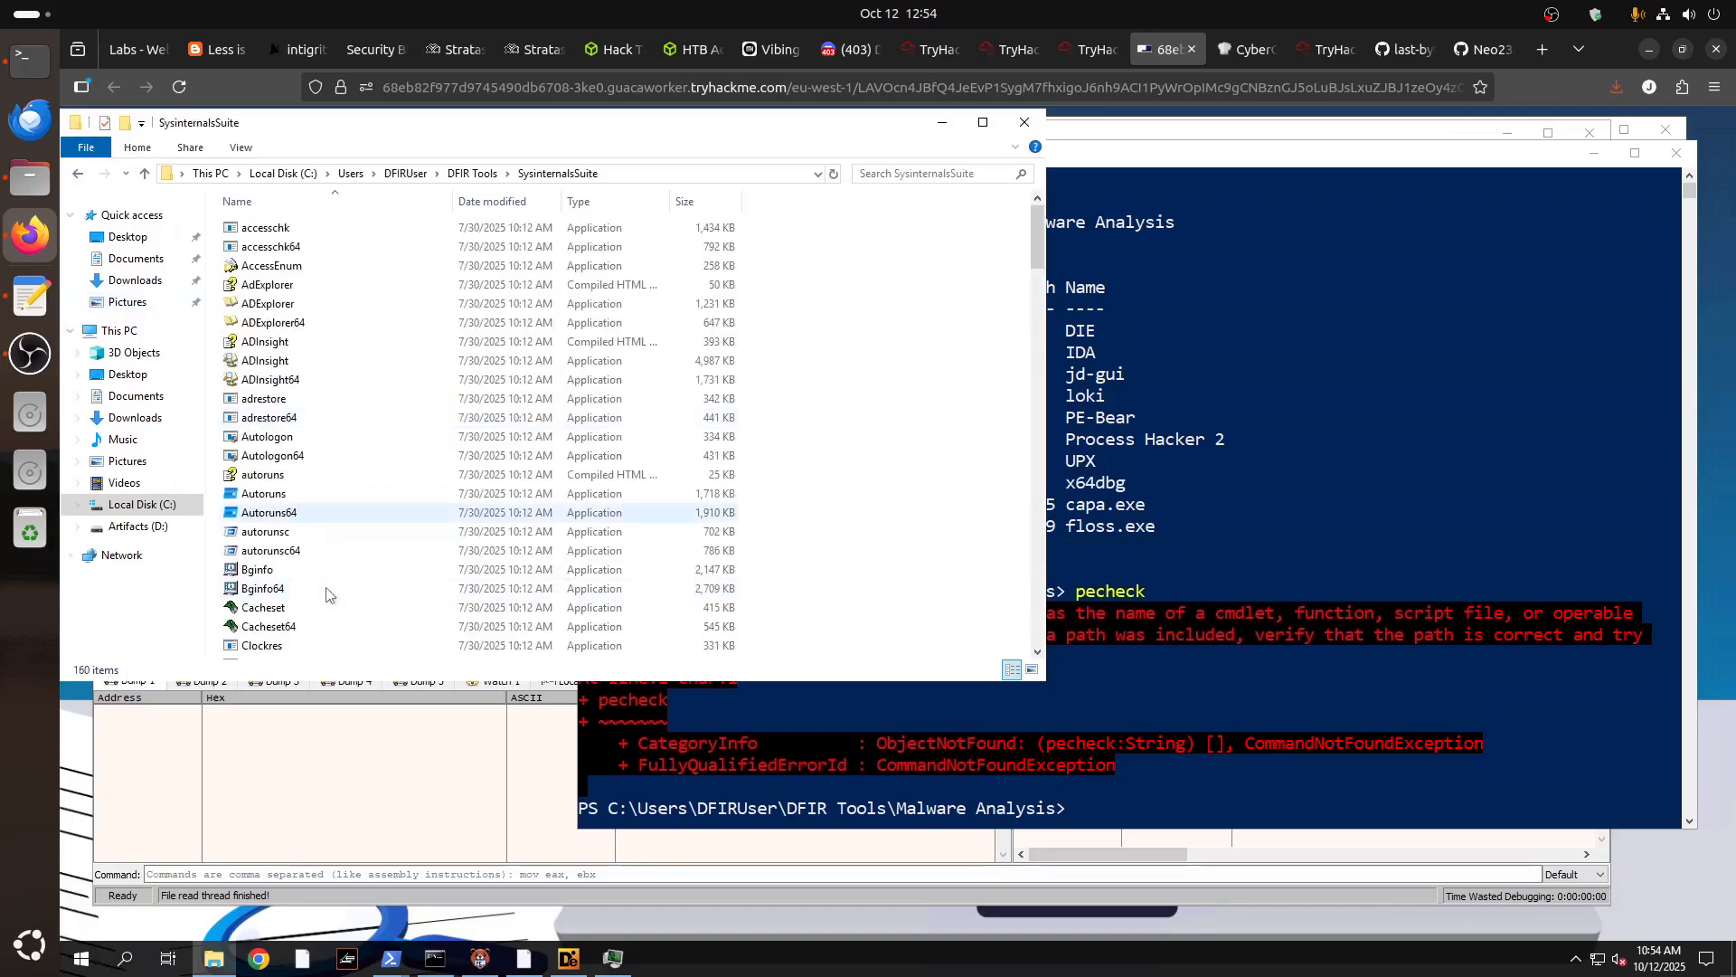
scroll(335, 590, down, 12)
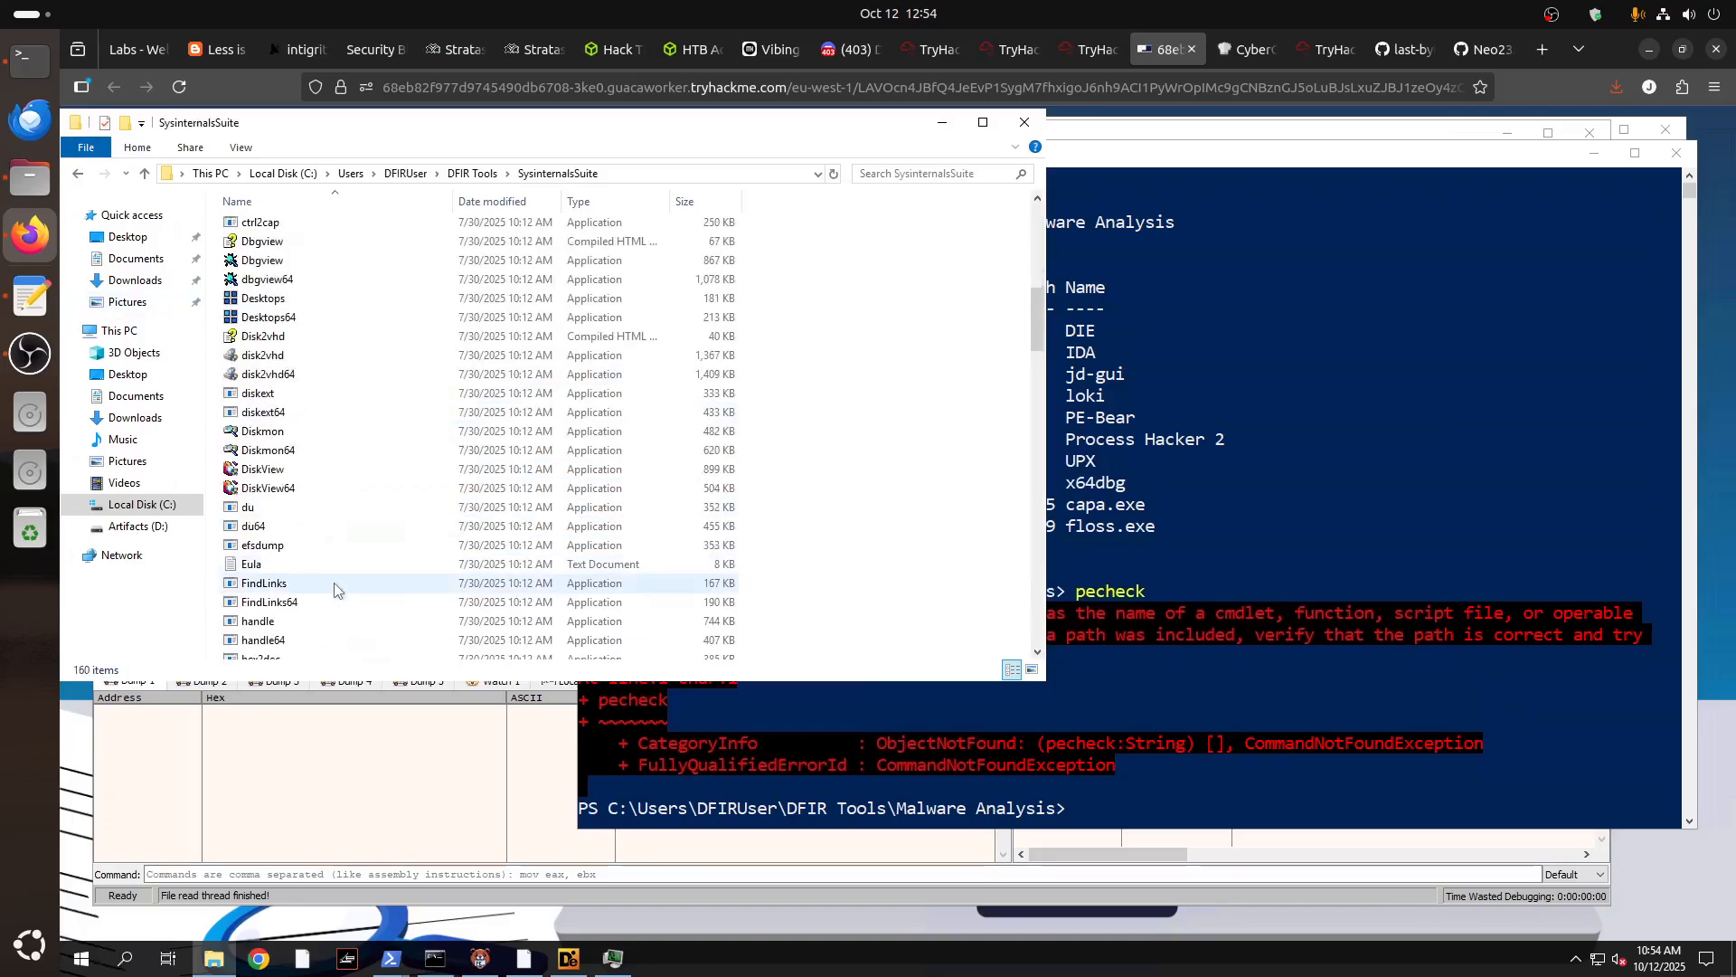
scroll(334, 589, down, 10)
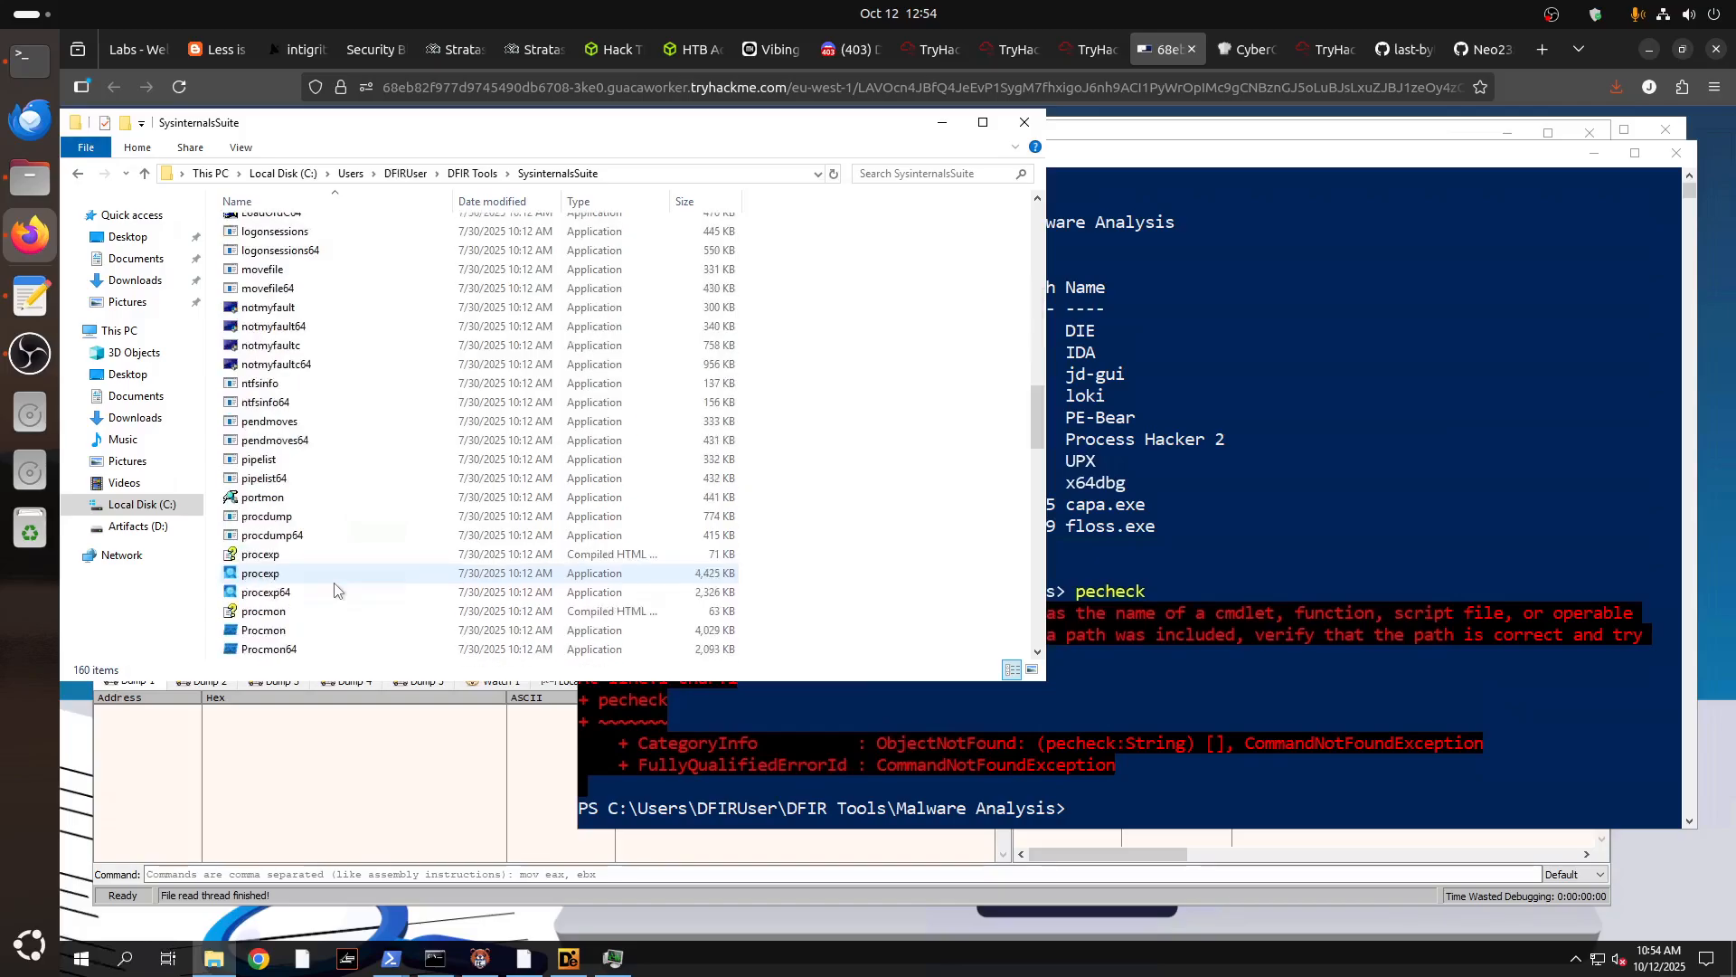
click(270, 651)
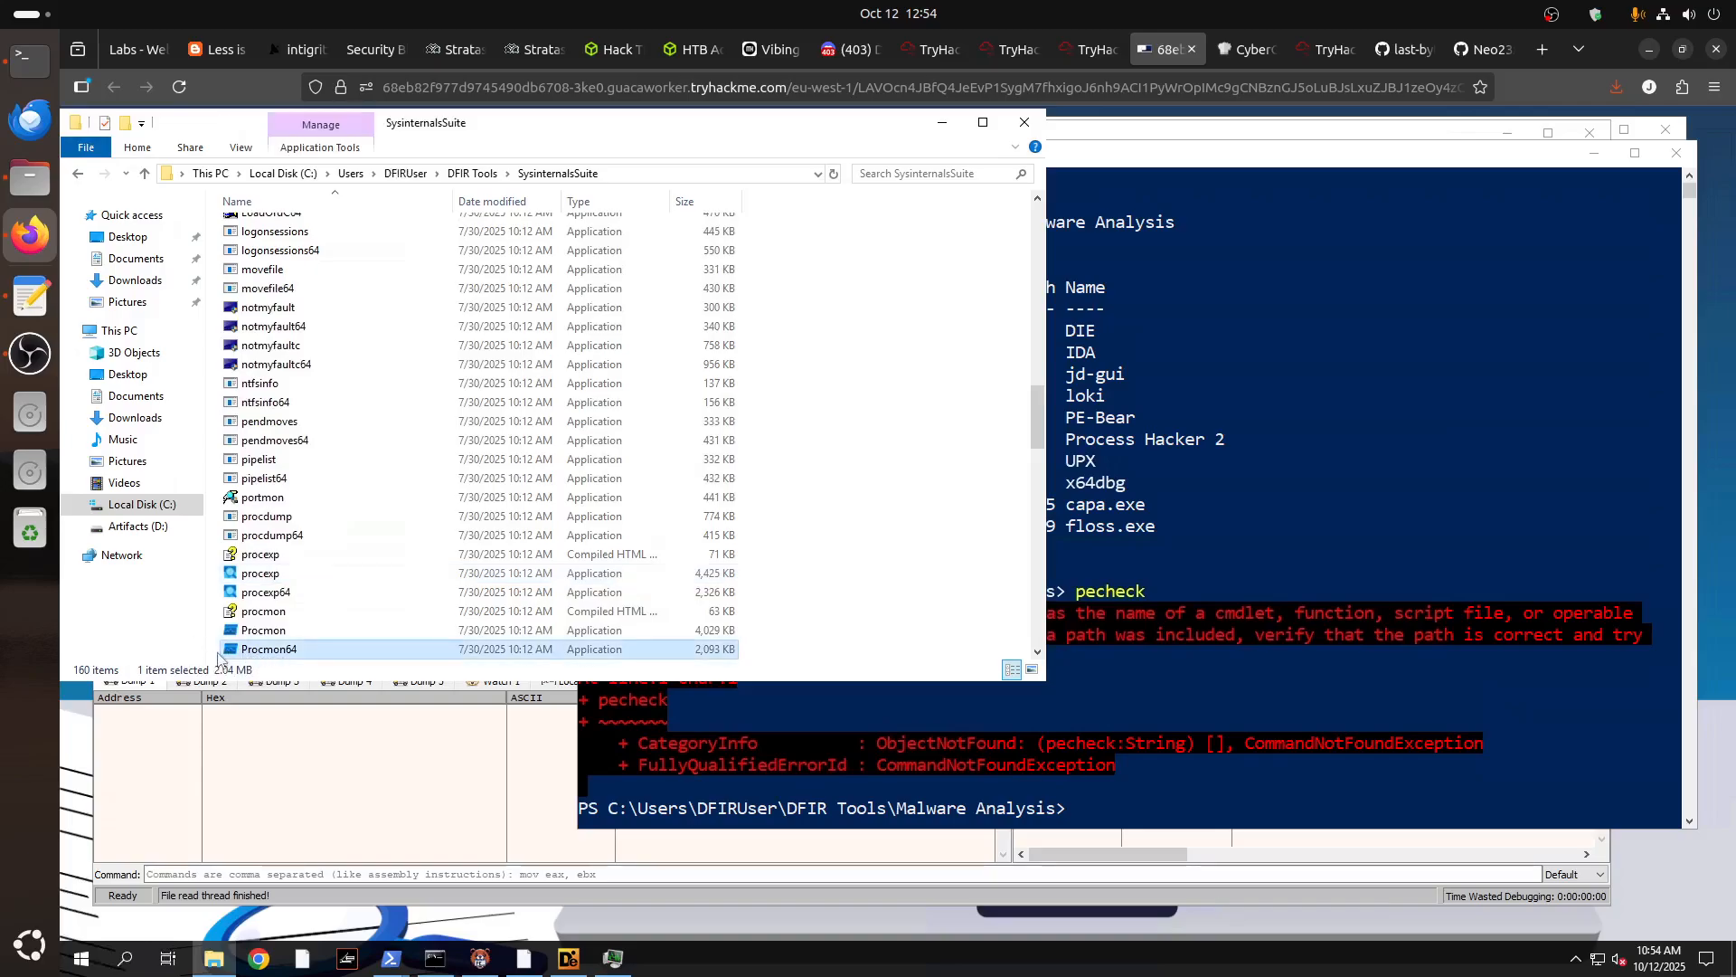
Locate the strings64 utility in SysinternalsSuite and return to the Malware Analysis folder.
scroll(387, 593, down, 10)
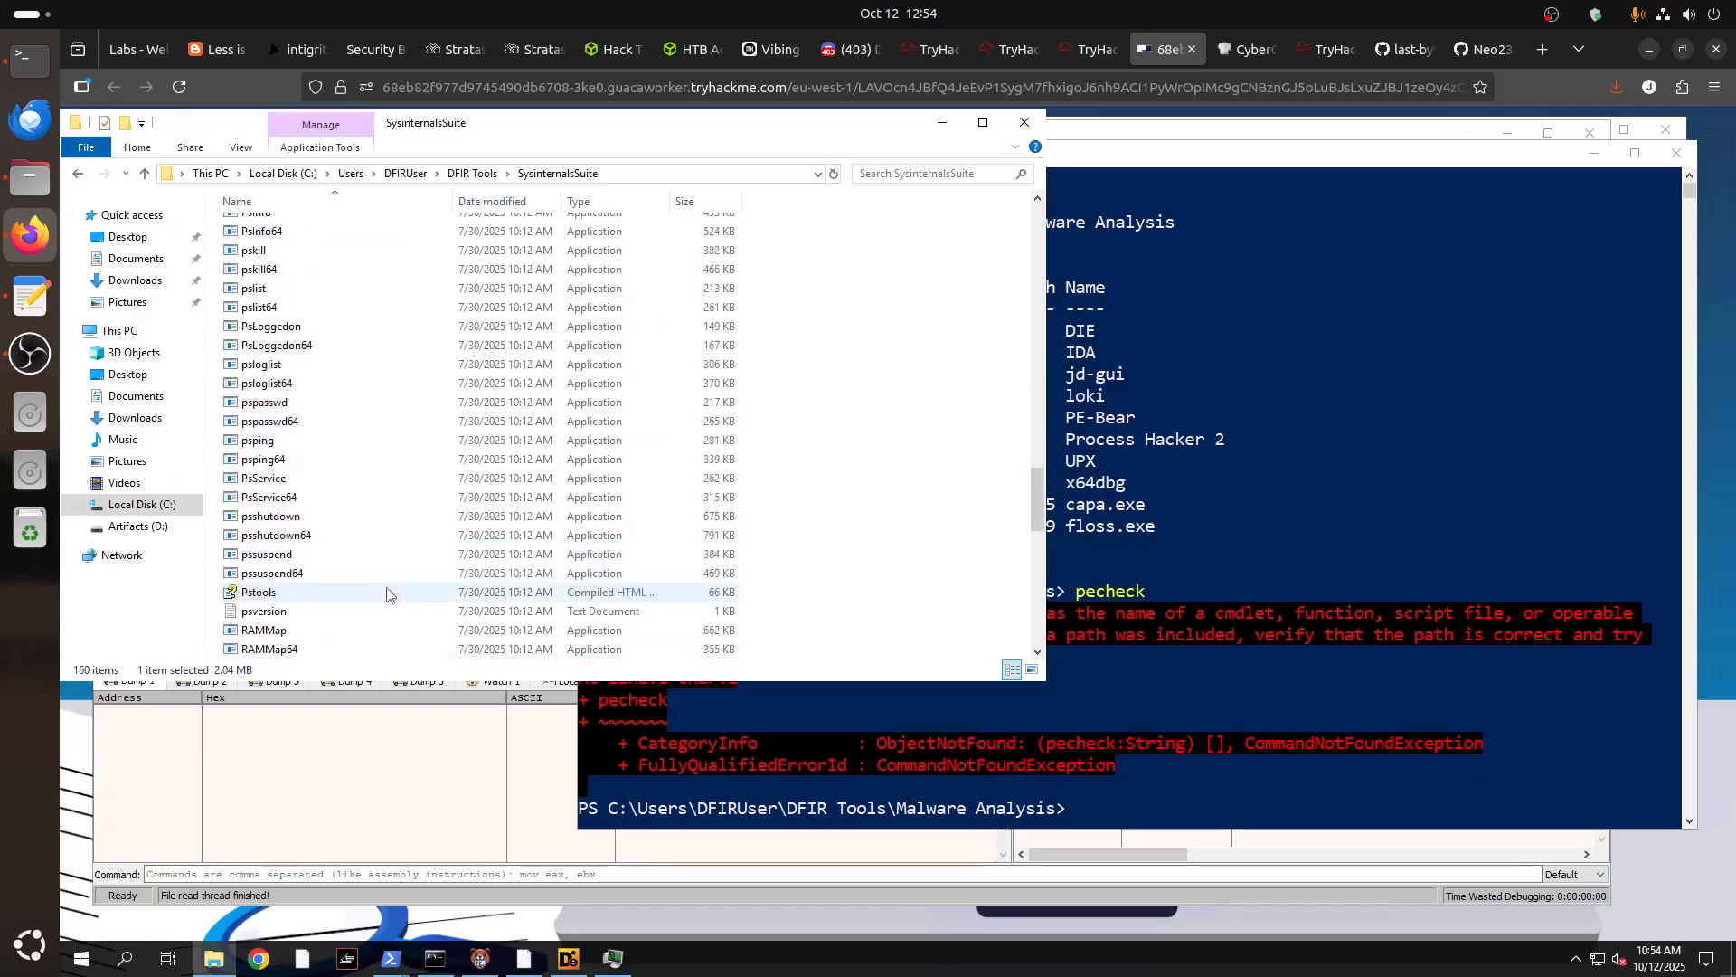
scroll(387, 594, down, 9)
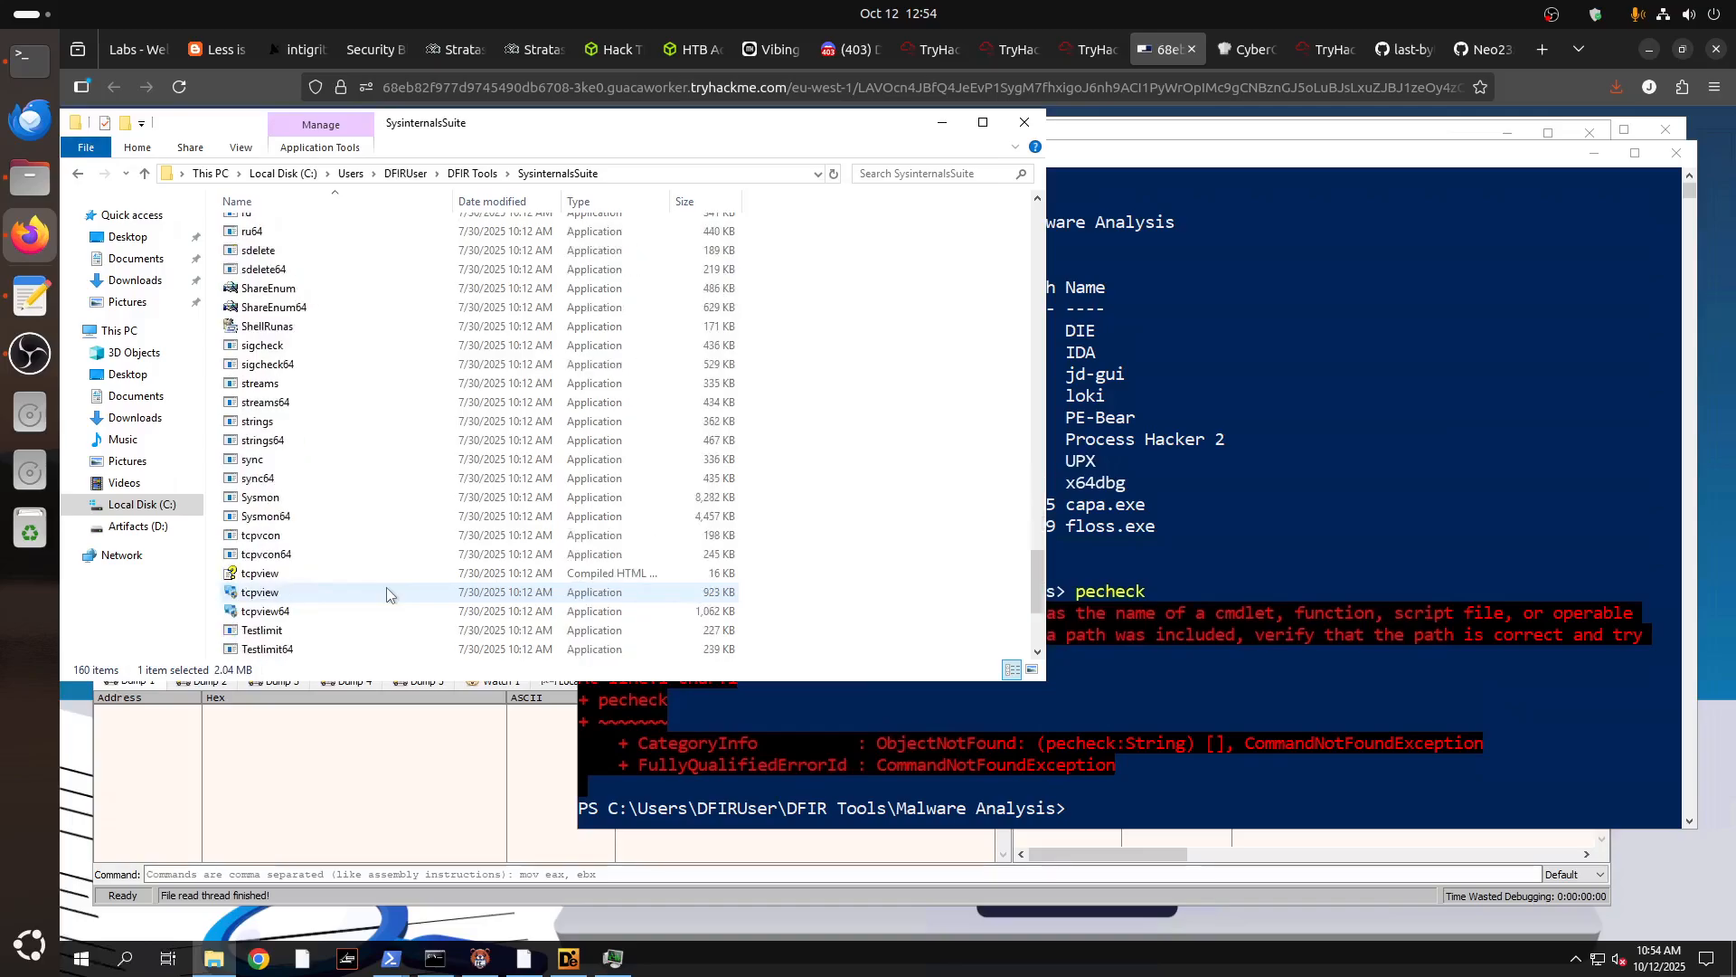
click(268, 423)
click(262, 443)
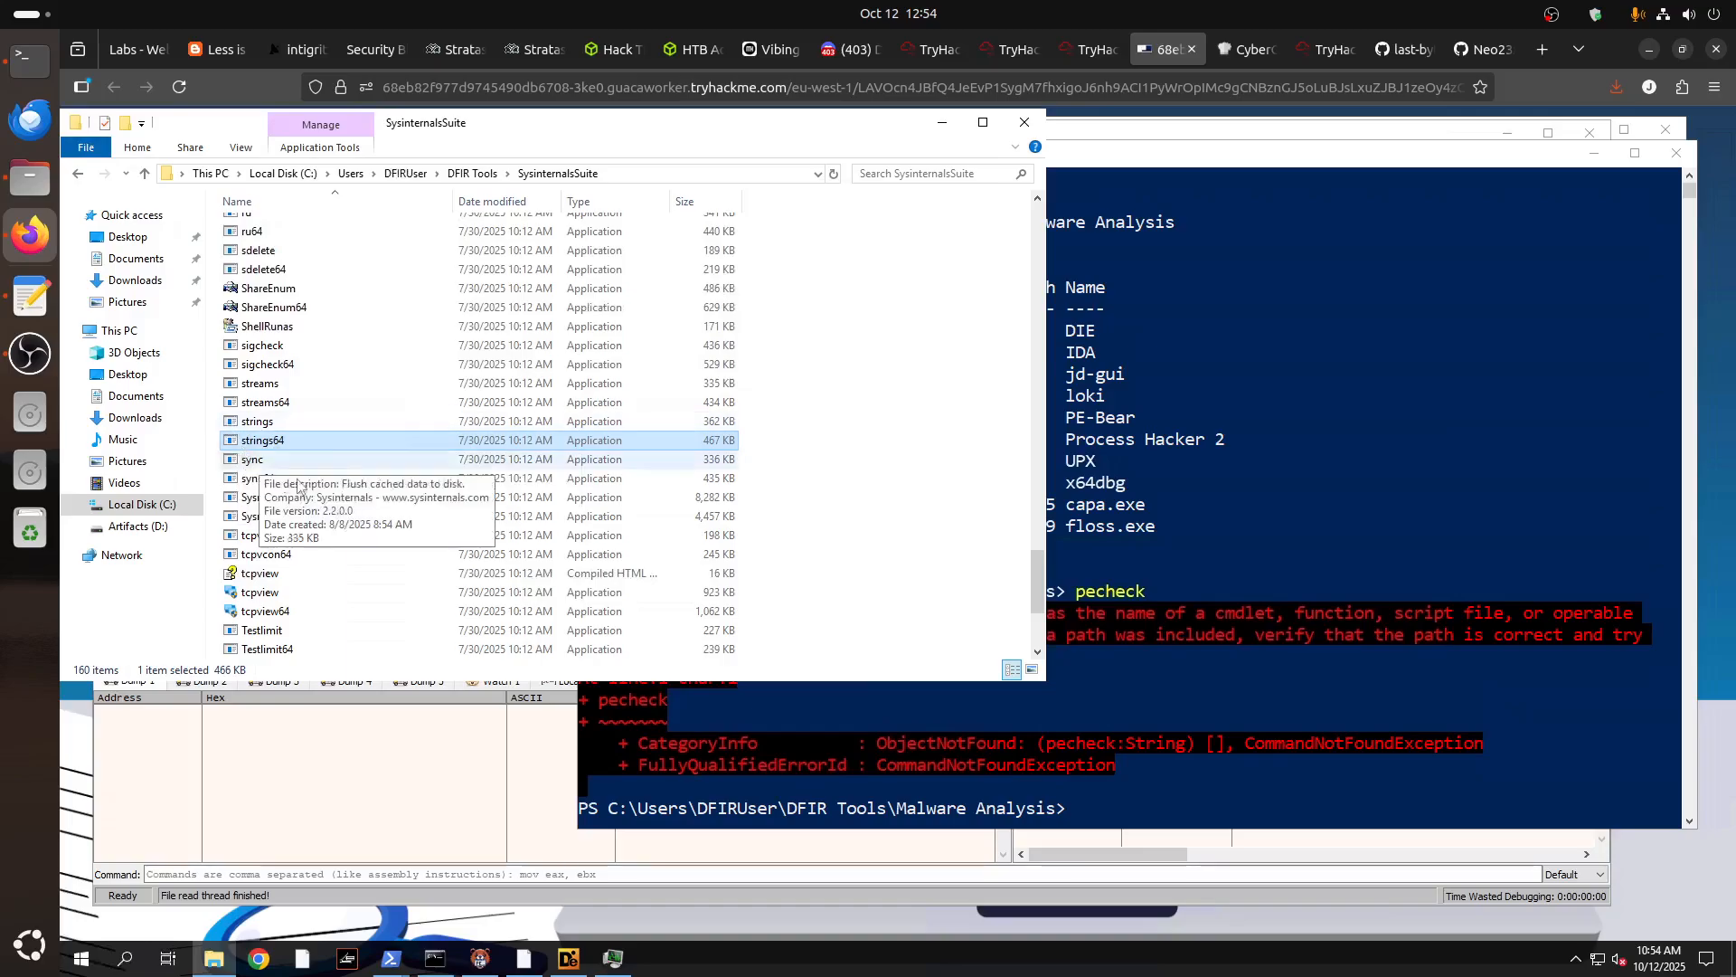
click(471, 174)
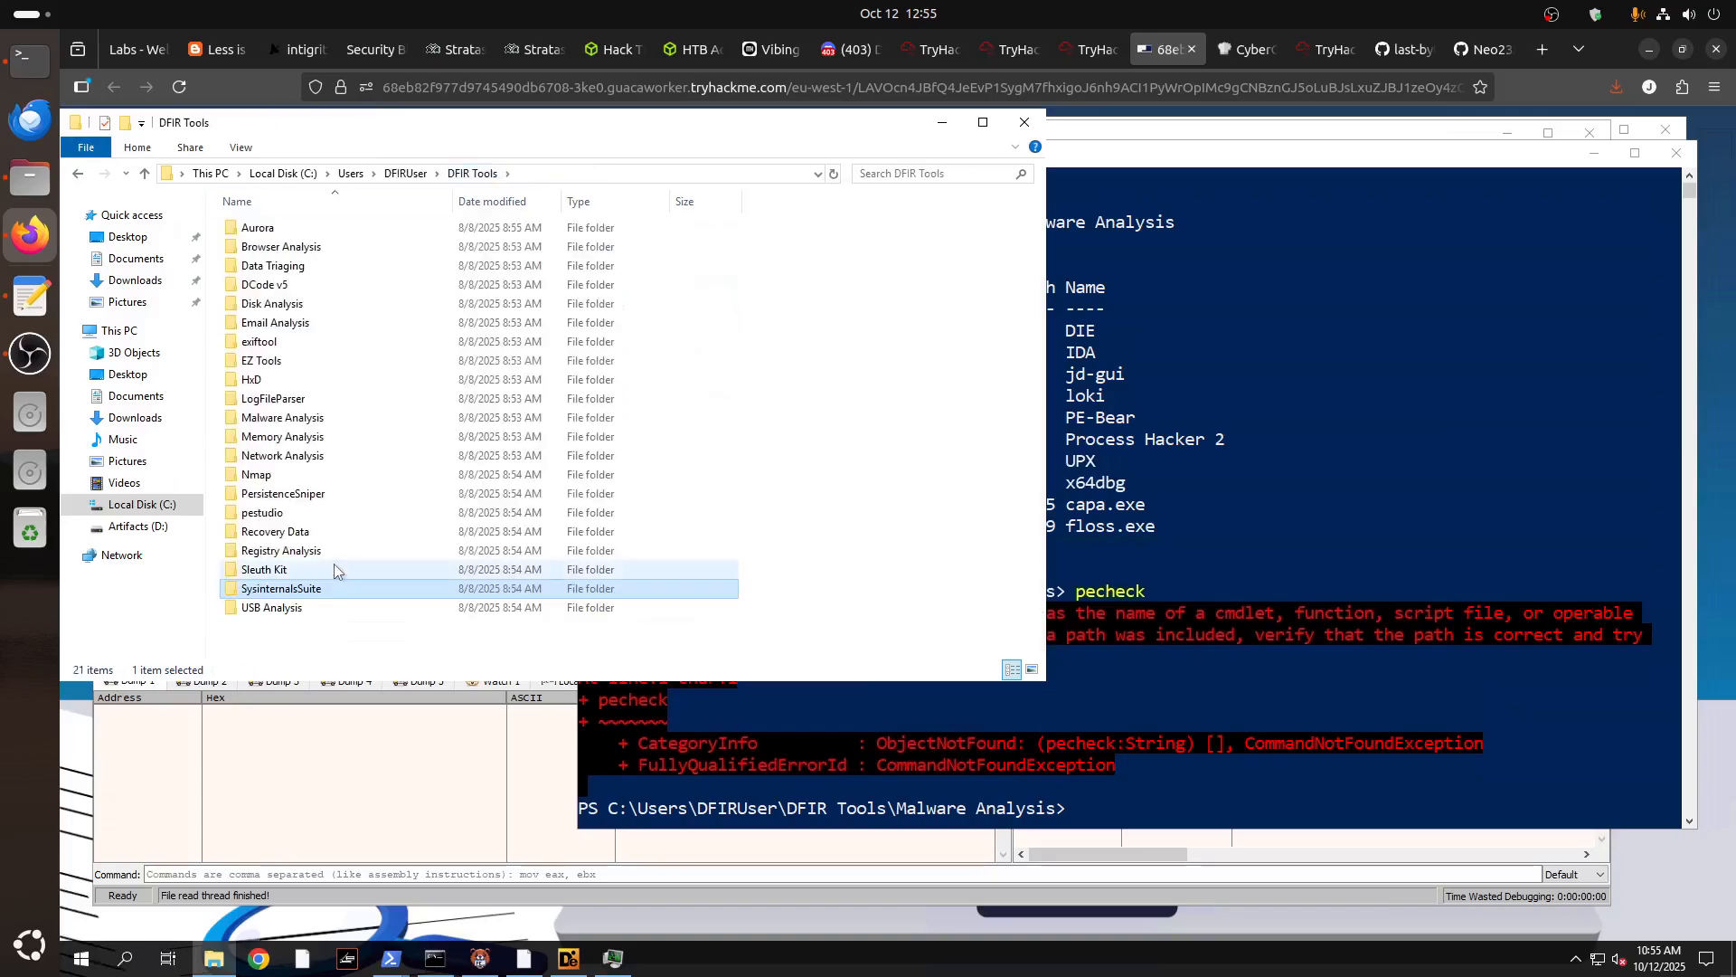
double_click(303, 419)
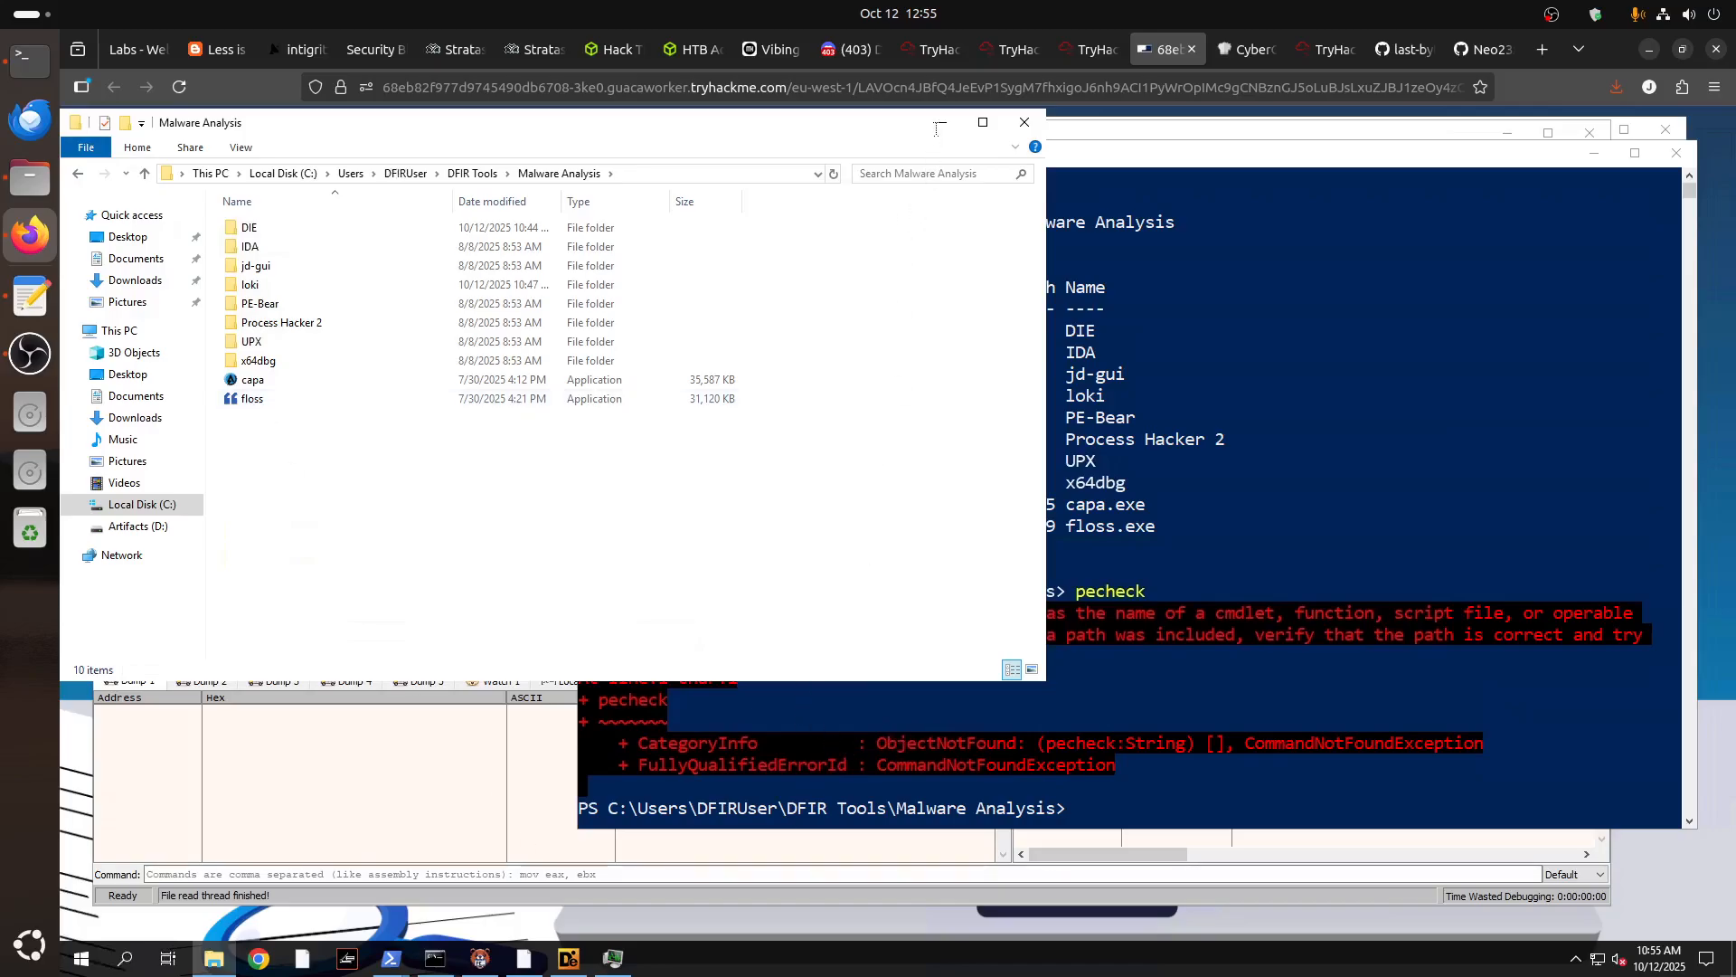
Look through the open analysis tools: Process Hacker, PE-bear, x64dbg and Detect It Easy.
click(619, 961)
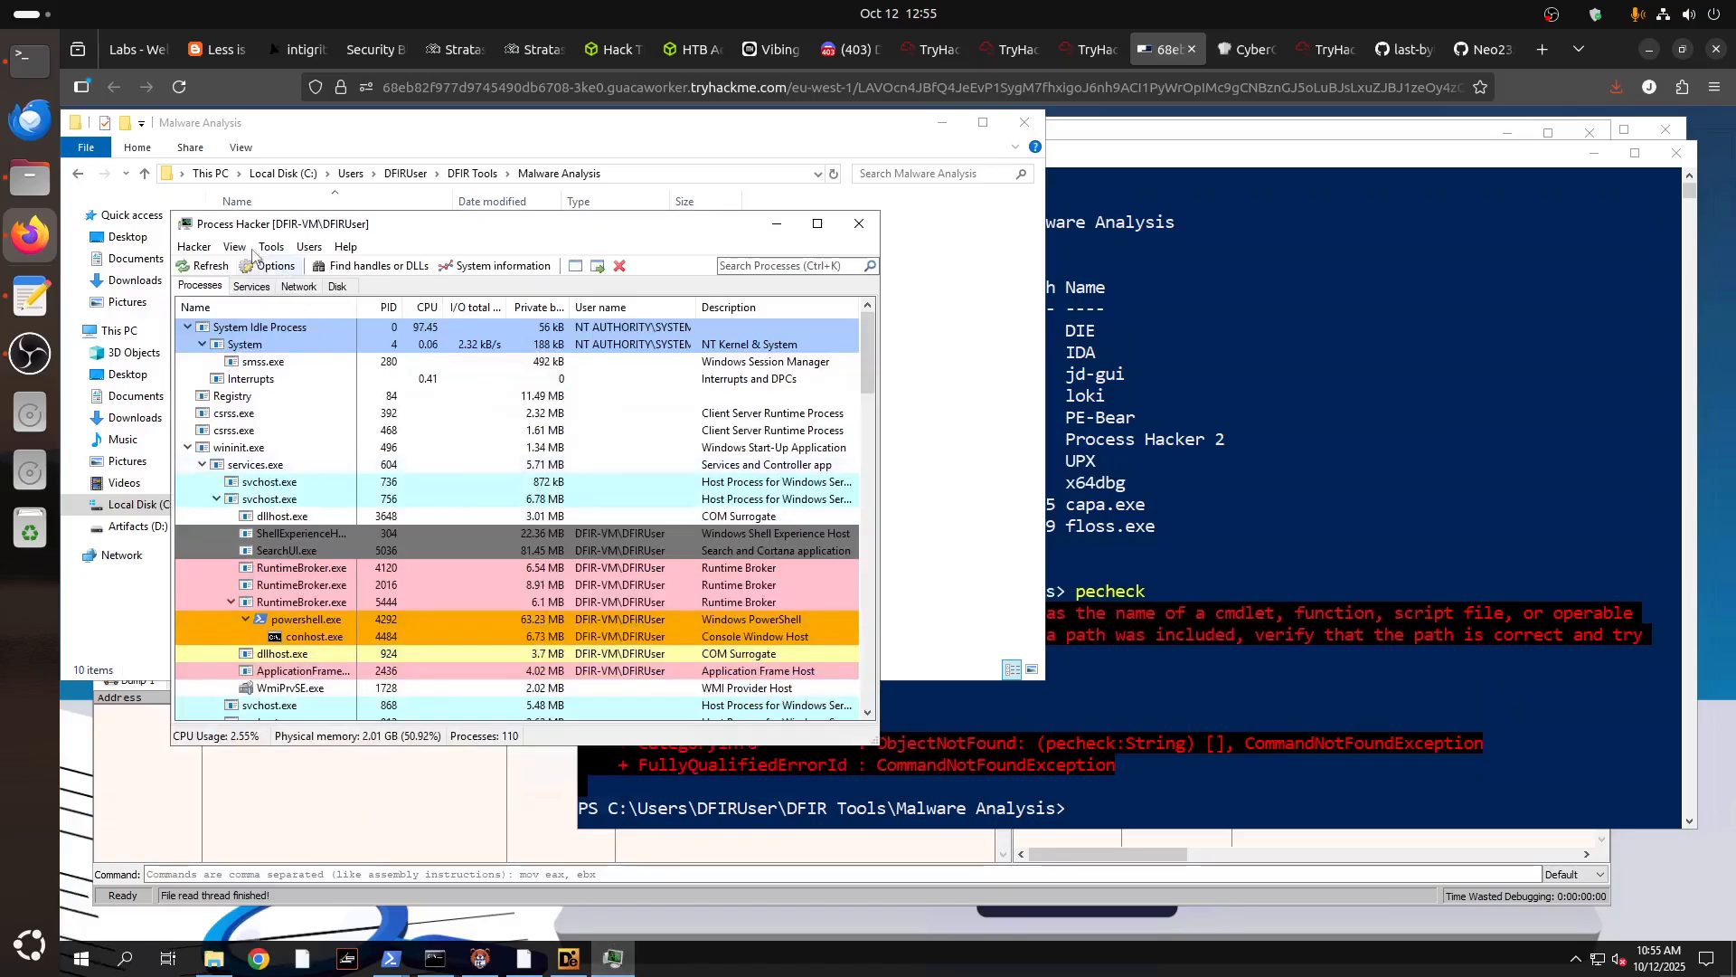
click(480, 958)
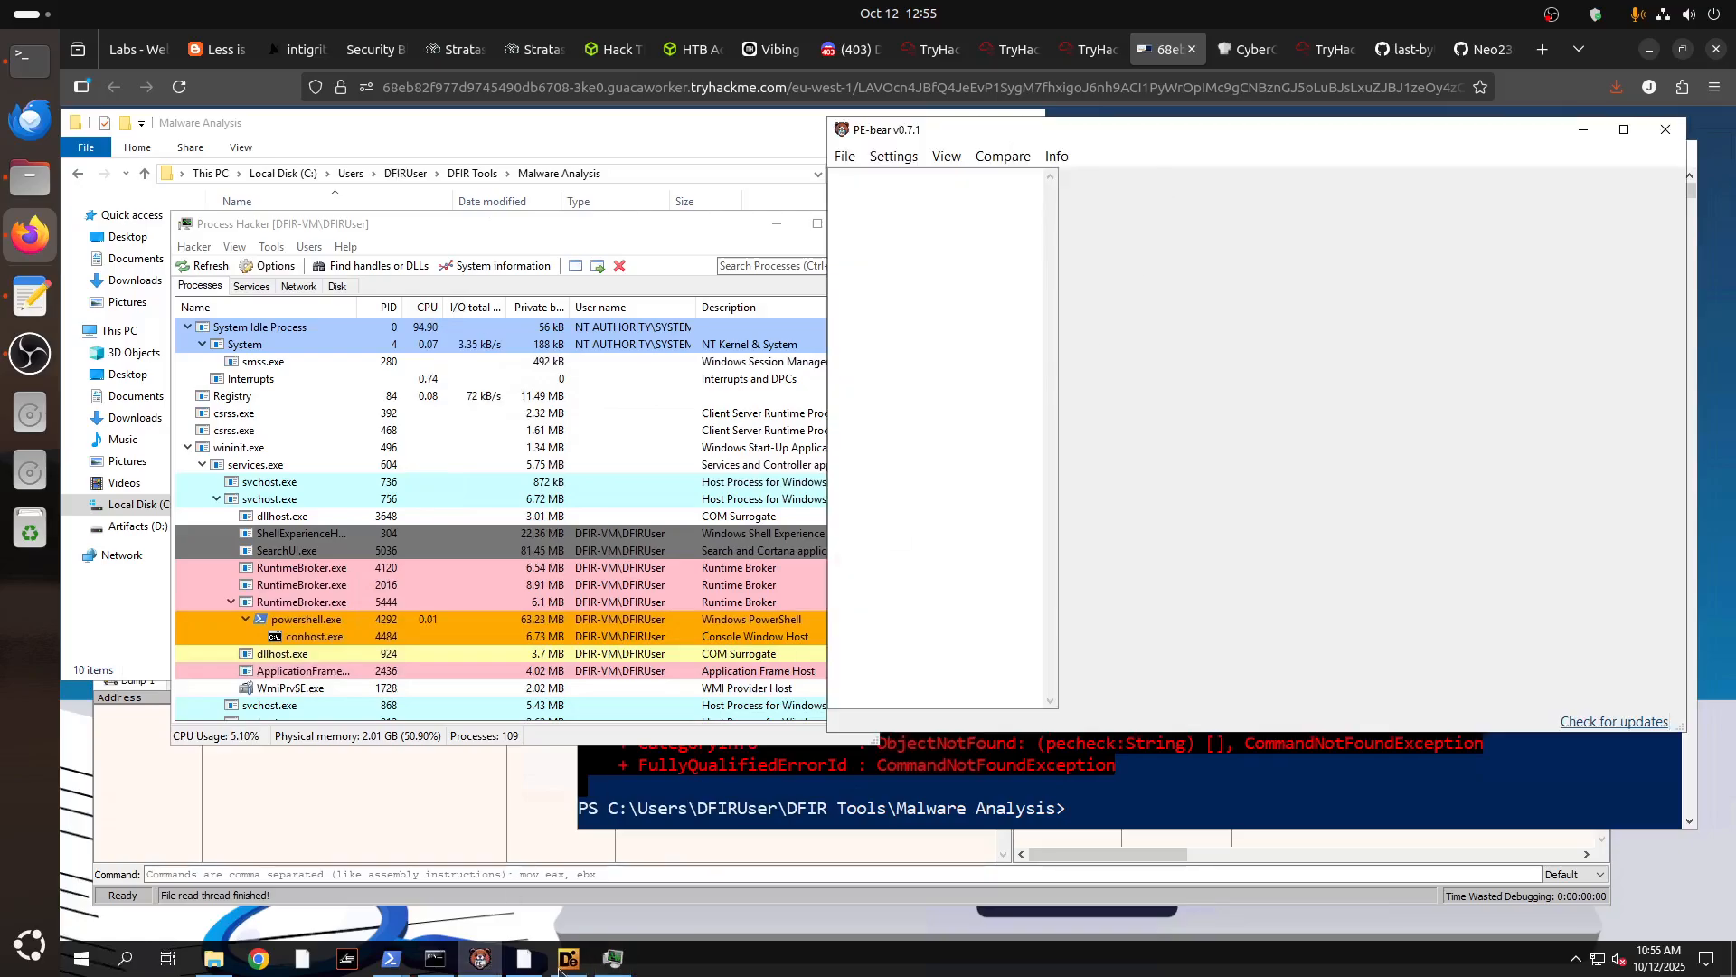
mouse_move(523, 964)
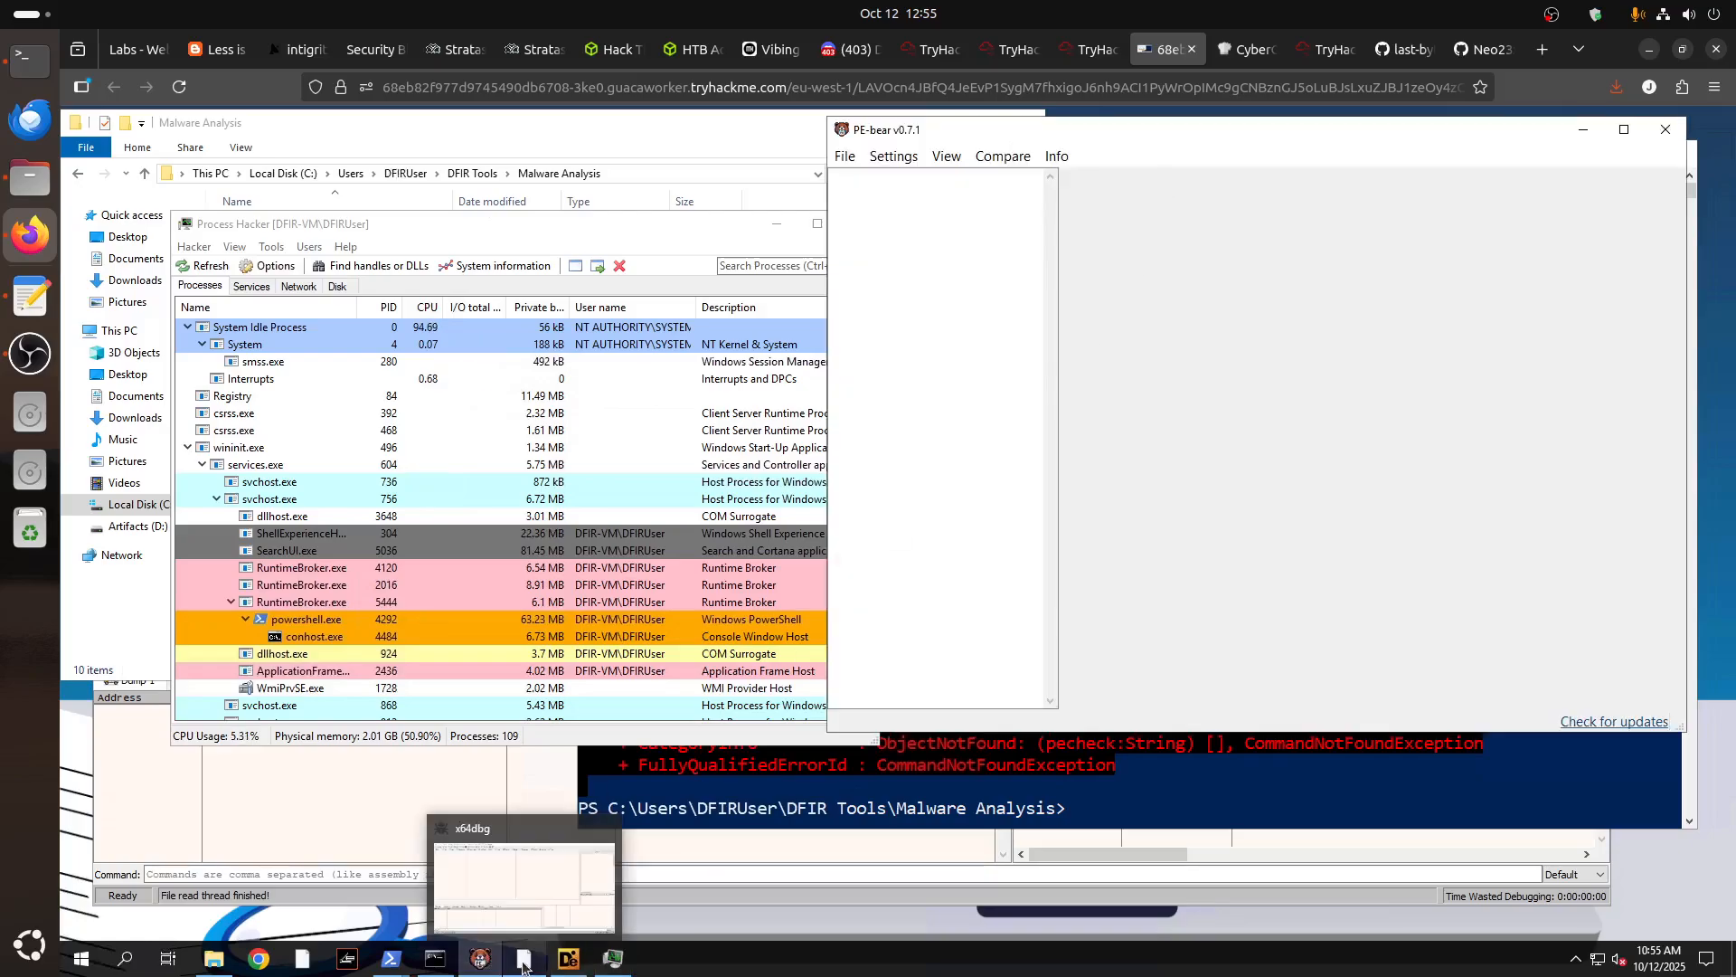
click(519, 877)
click(568, 957)
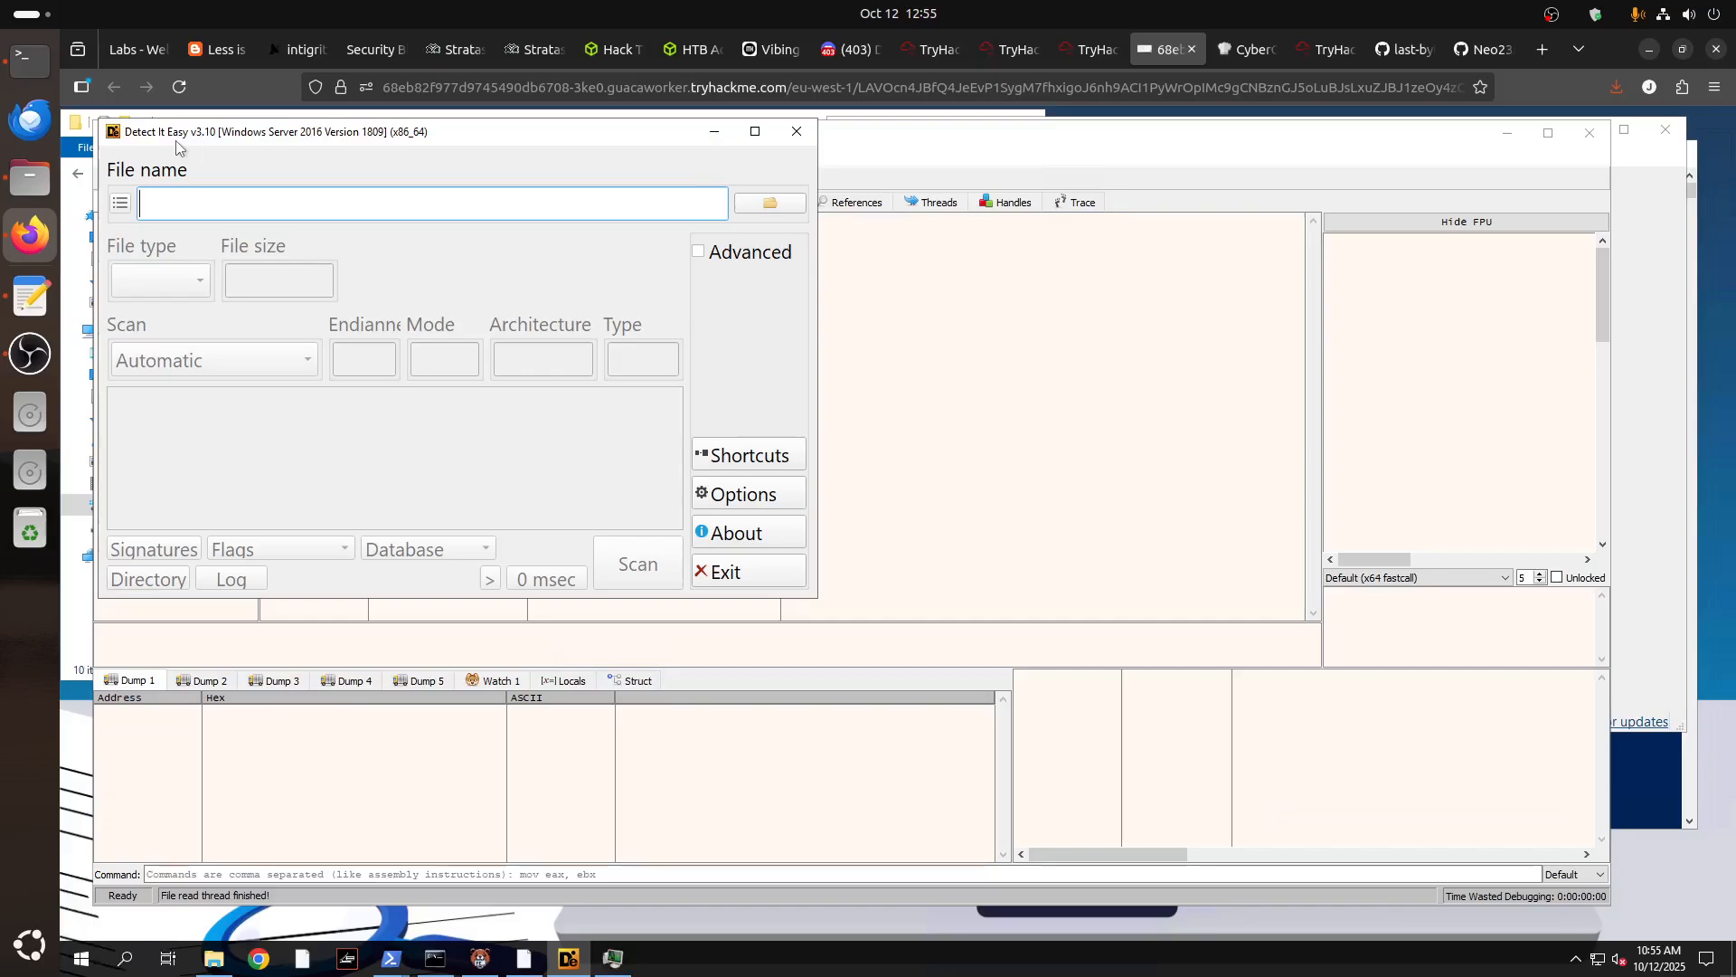
In the non-administrator PowerShell window, list the Malware Analysis directory and highlight floss.exe and loki in the output.
click(390, 959)
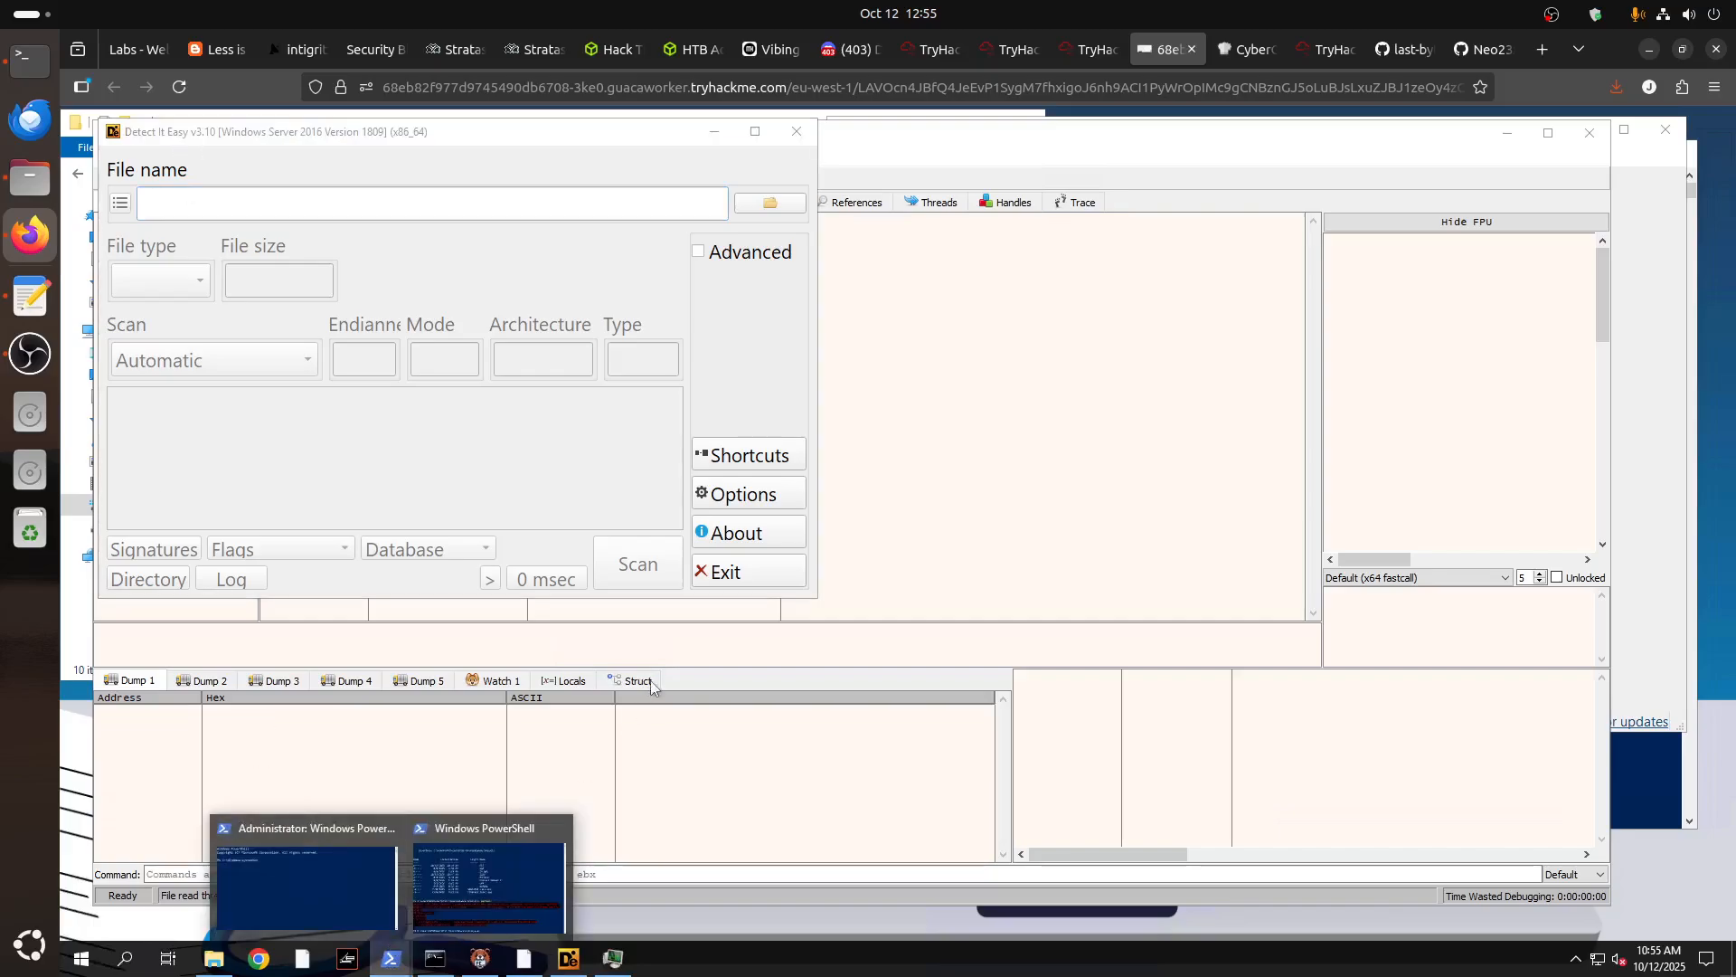
click(515, 895)
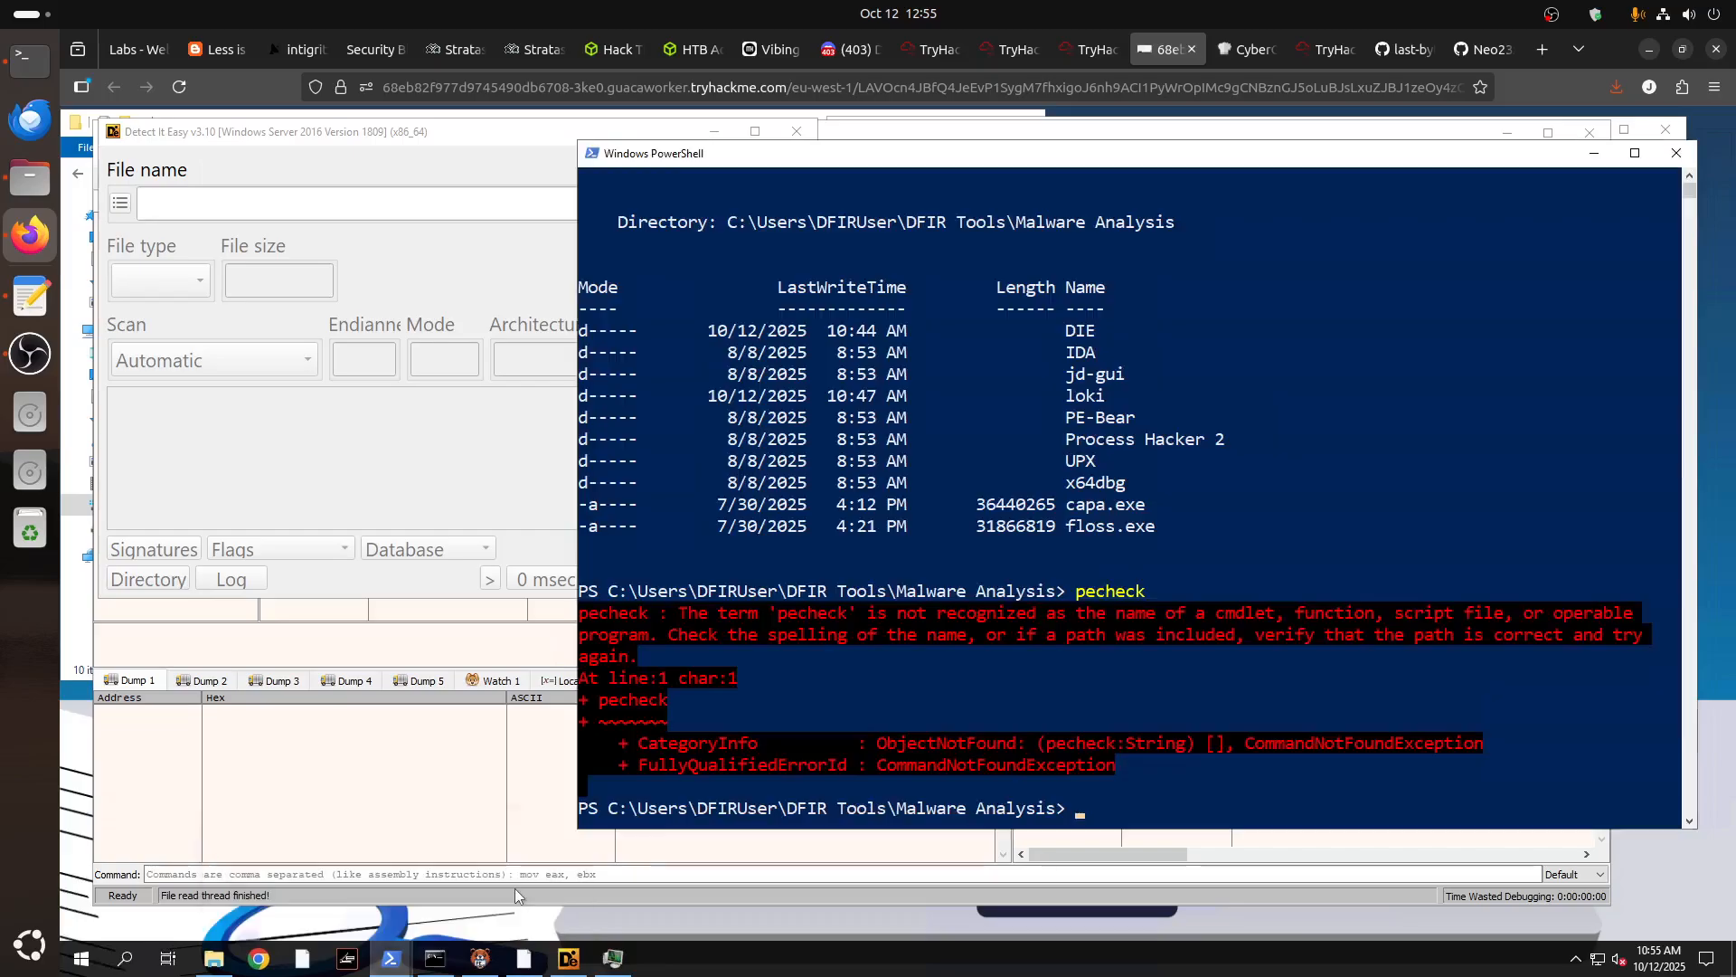
text(ls)
key(Return)
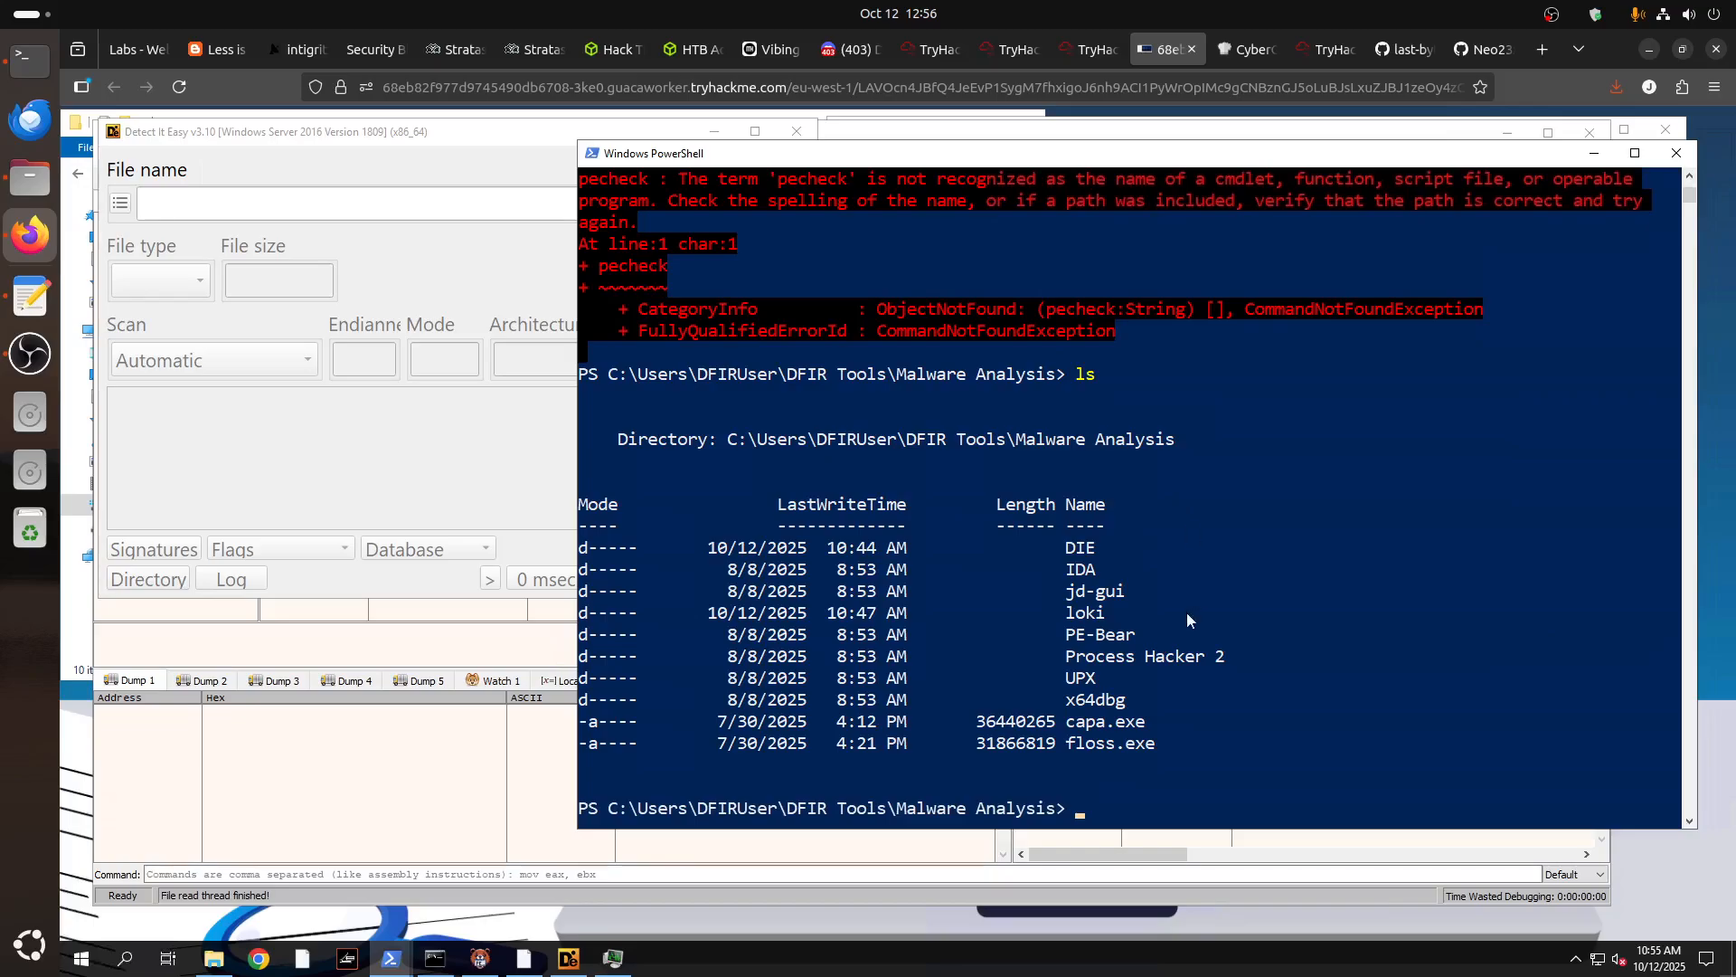
mouse_move(1139, 723)
mouse_down()
mouse_move(1060, 725)
mouse_move(1151, 743)
mouse_up()
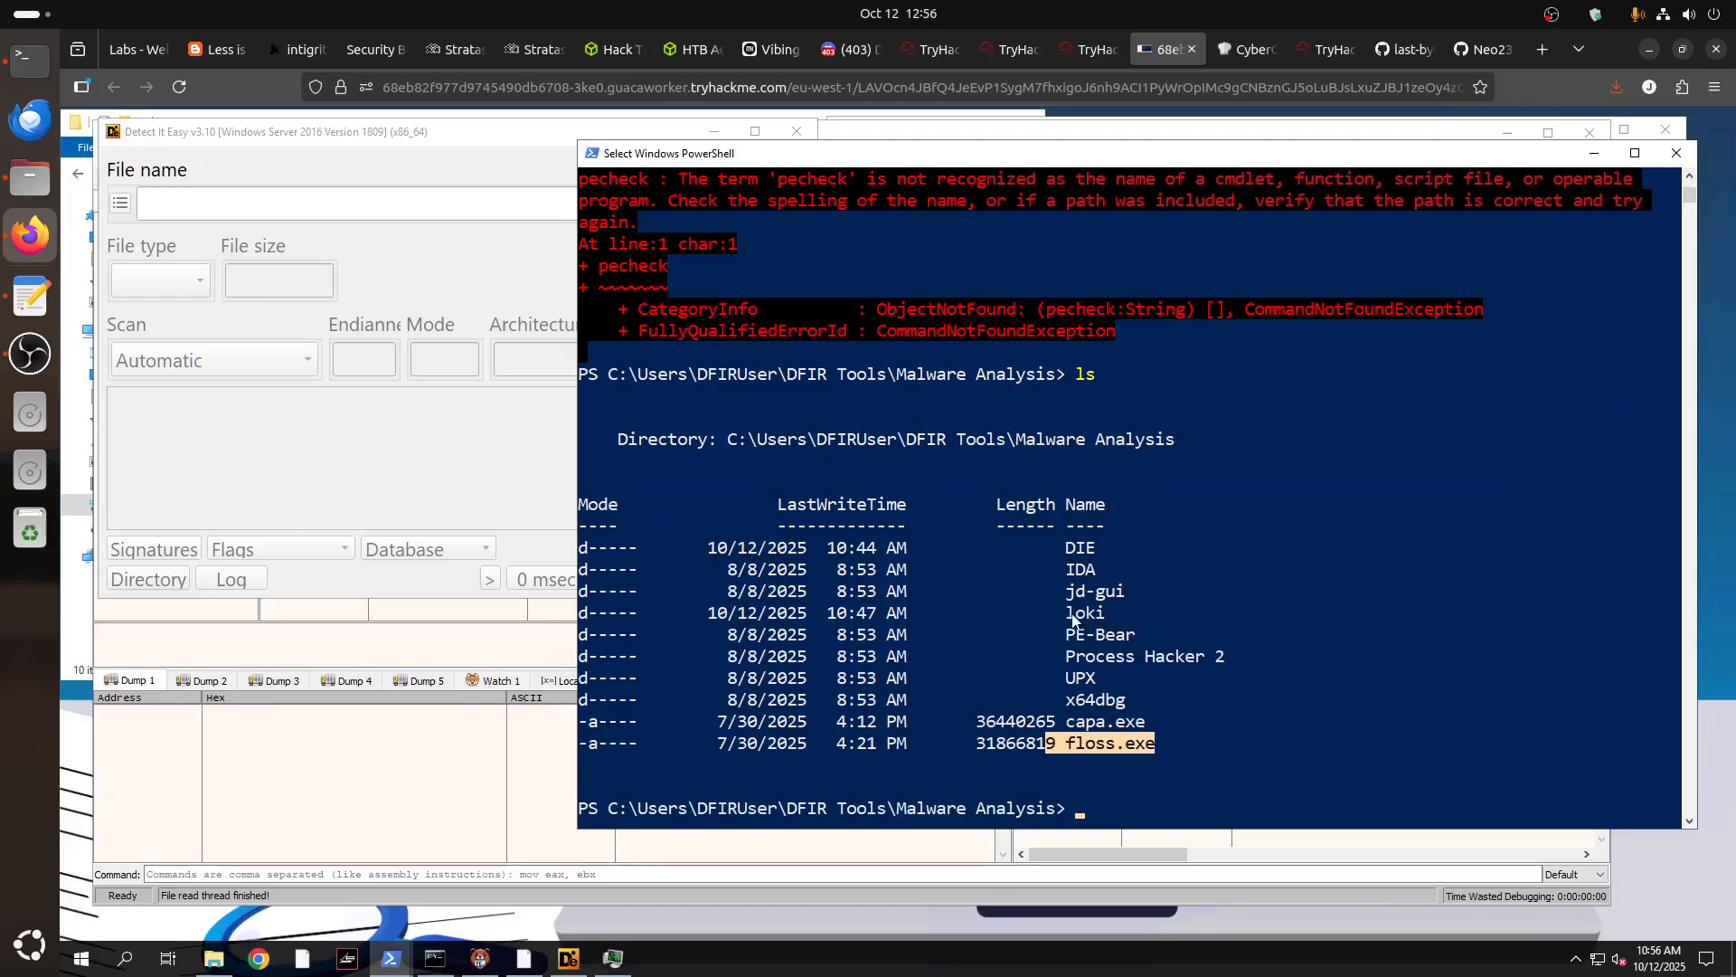
drag(1112, 615, 1060, 615)
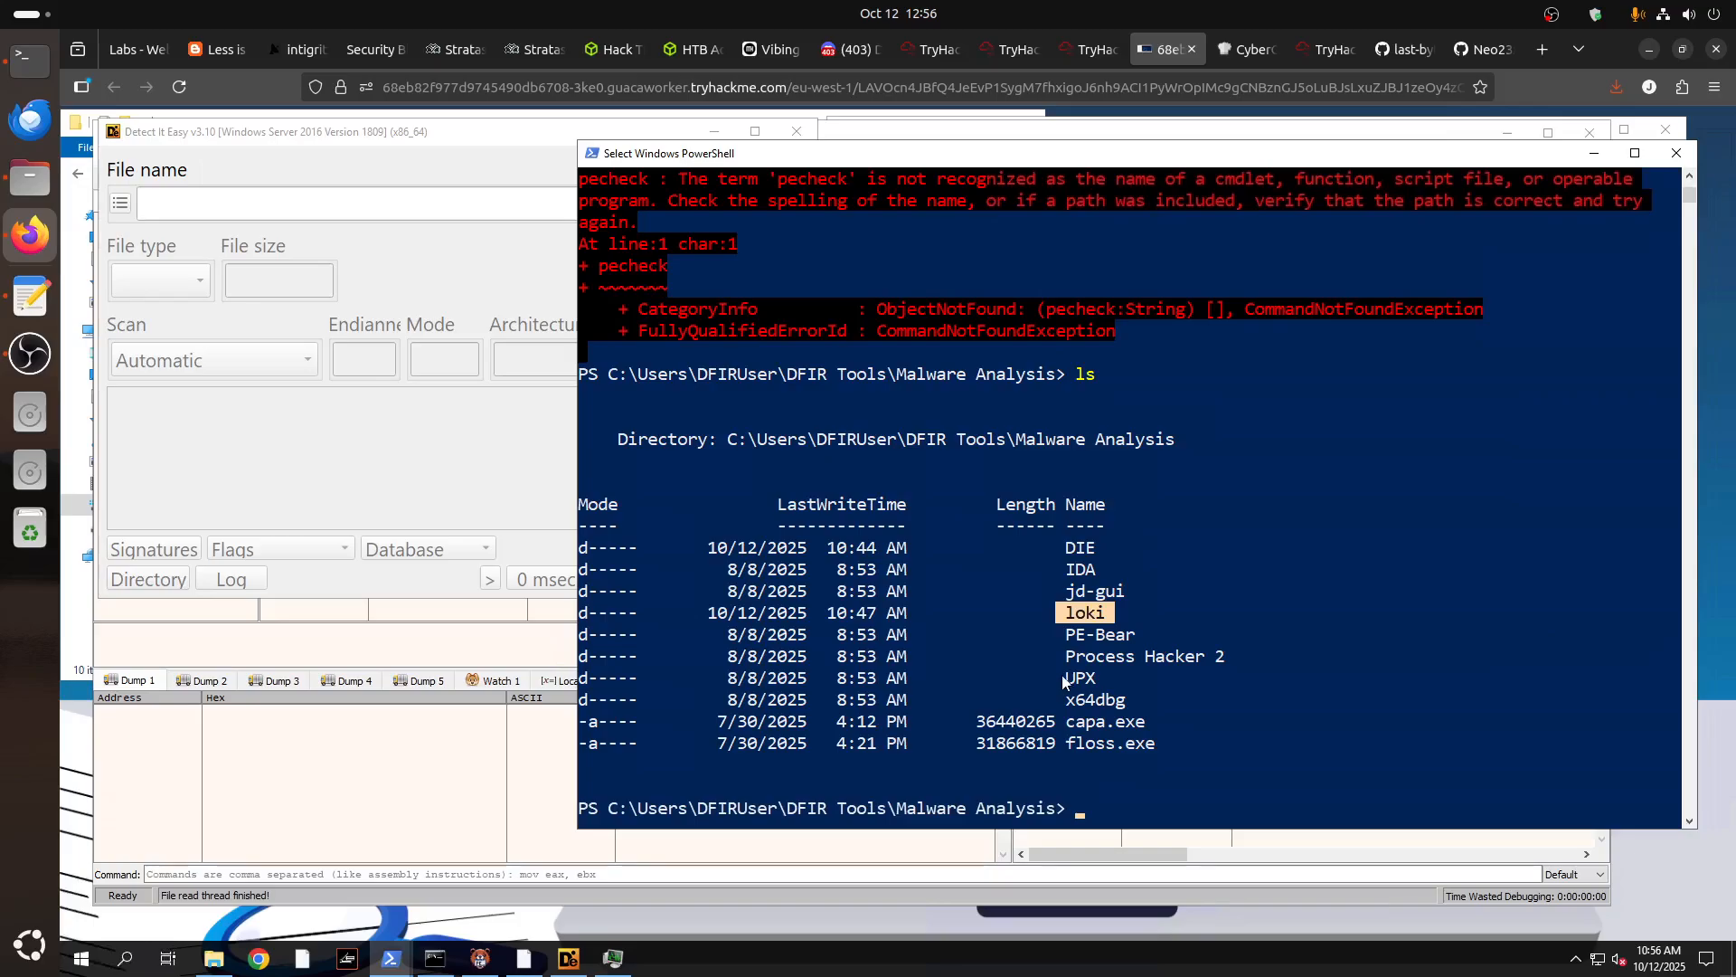
Change to the UPX directory in PowerShell and list its files.
text(cd .\UPX\)
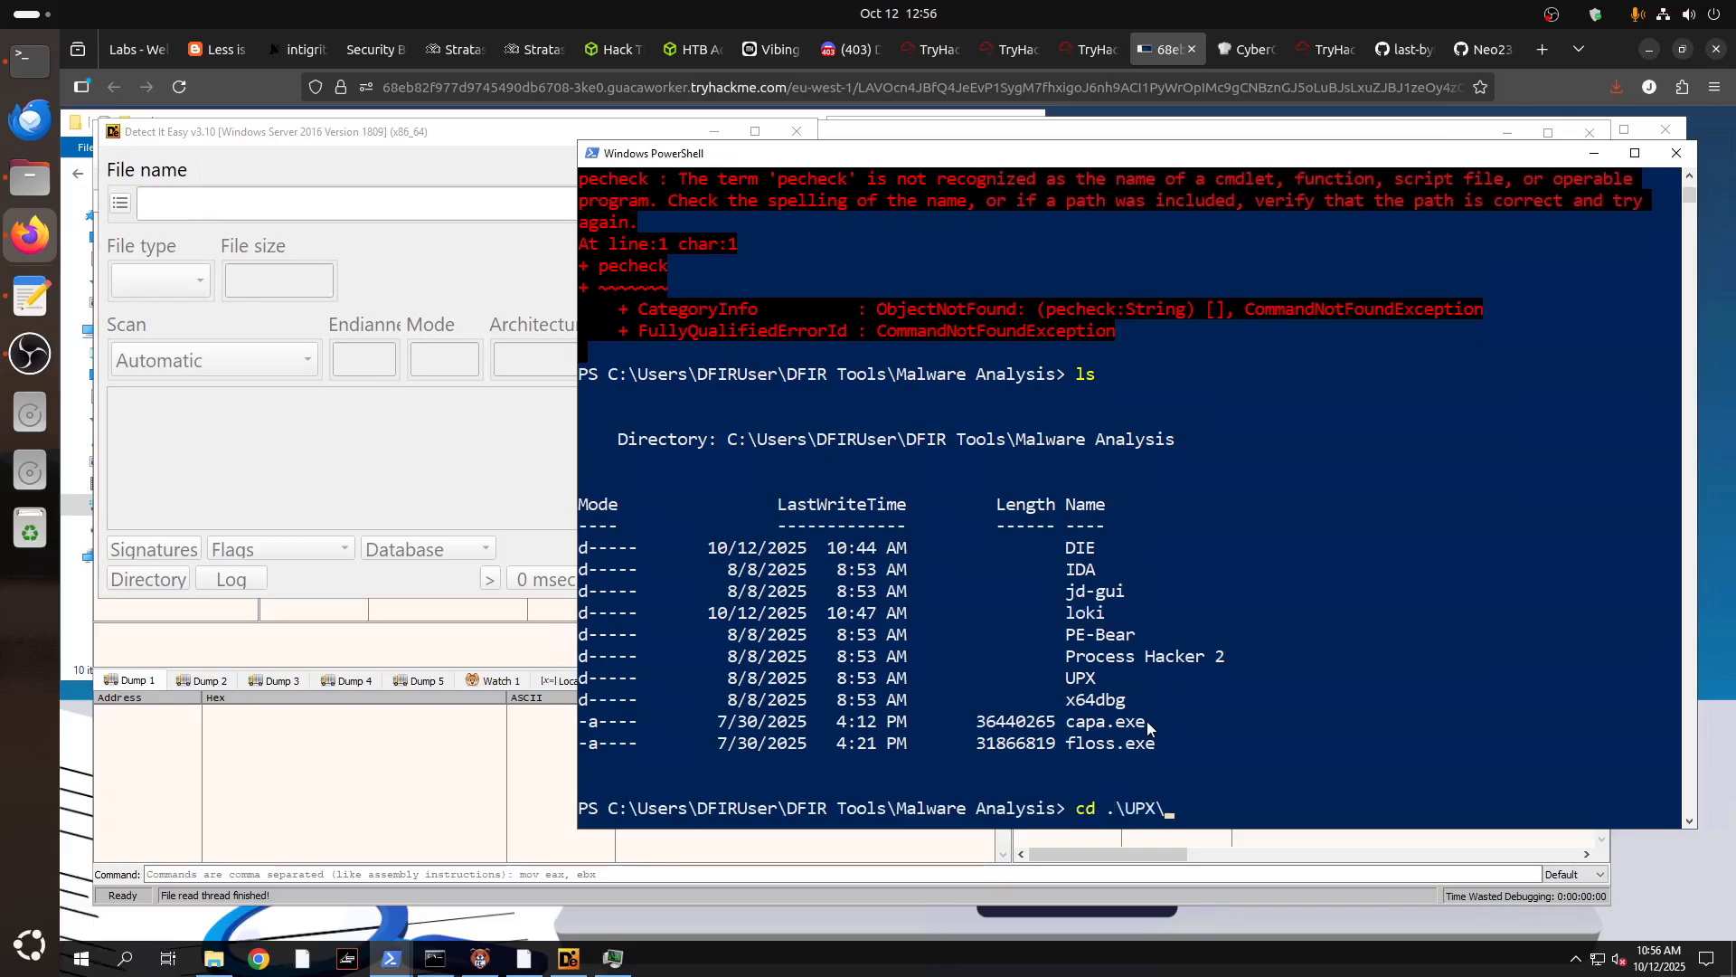
key(Return)
text(ls)
key(Return)
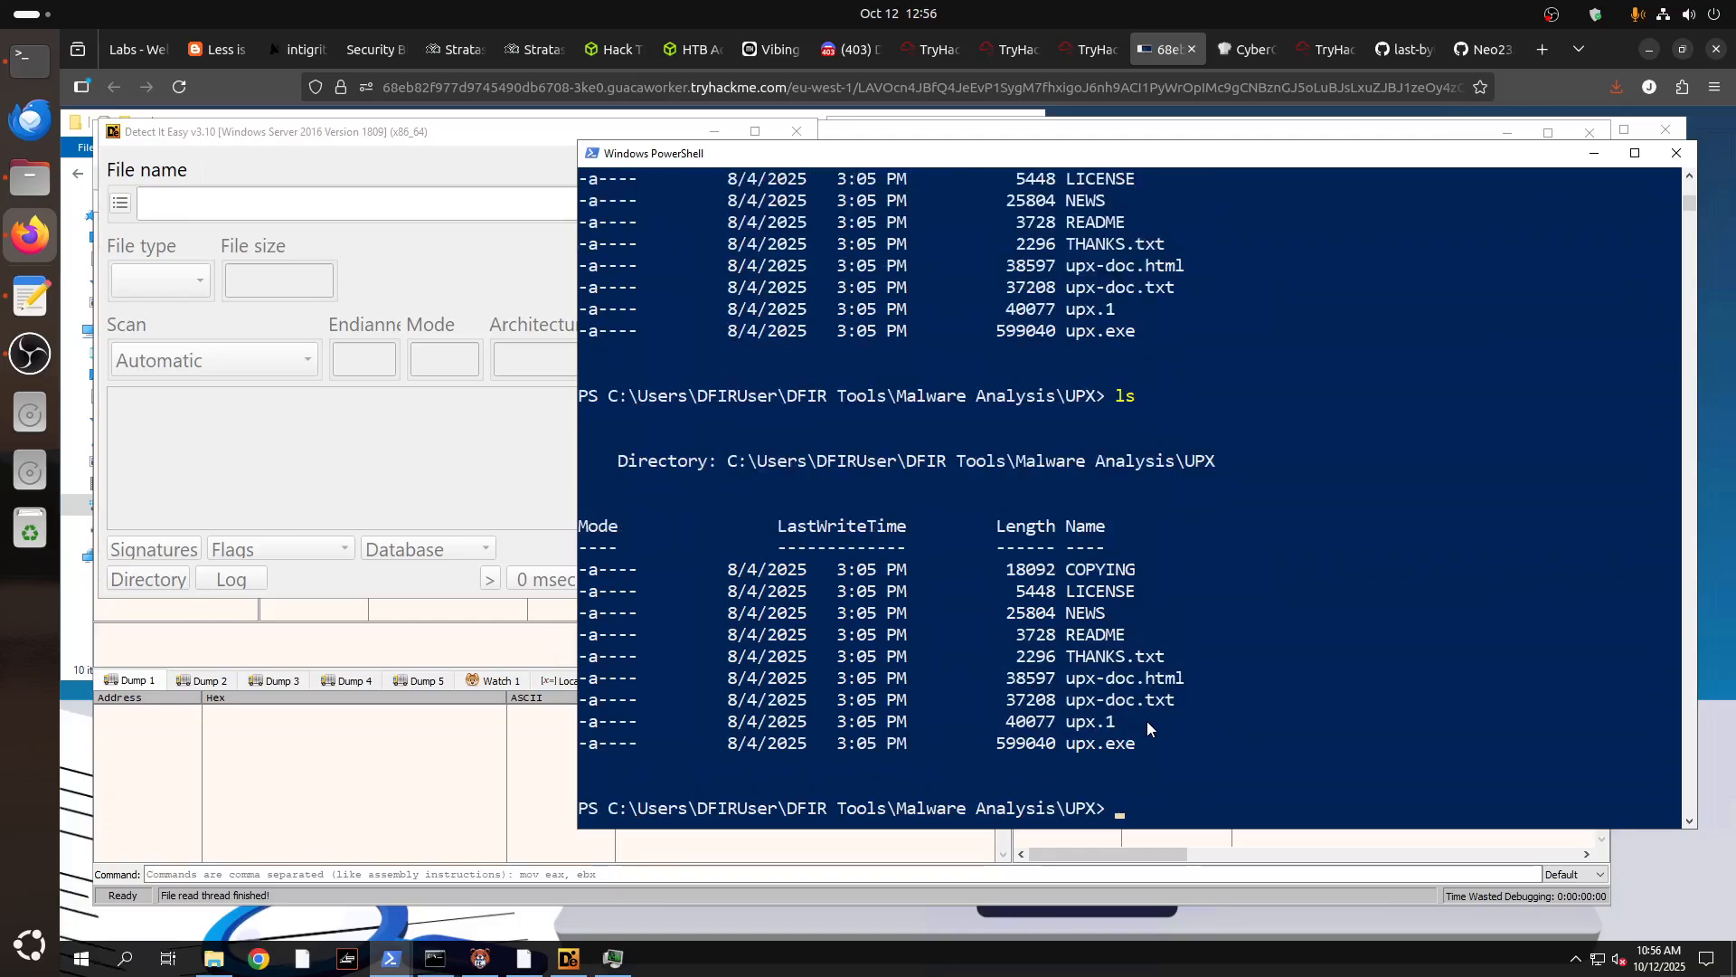
Try to unpack the desktop's windows-update.exe by running .\upx.1 -d ..\..\..\Desktop\windows-update.exe, and dismiss the resulting dialog.
text(upx.1)
key(Tab)
text(-d ..)
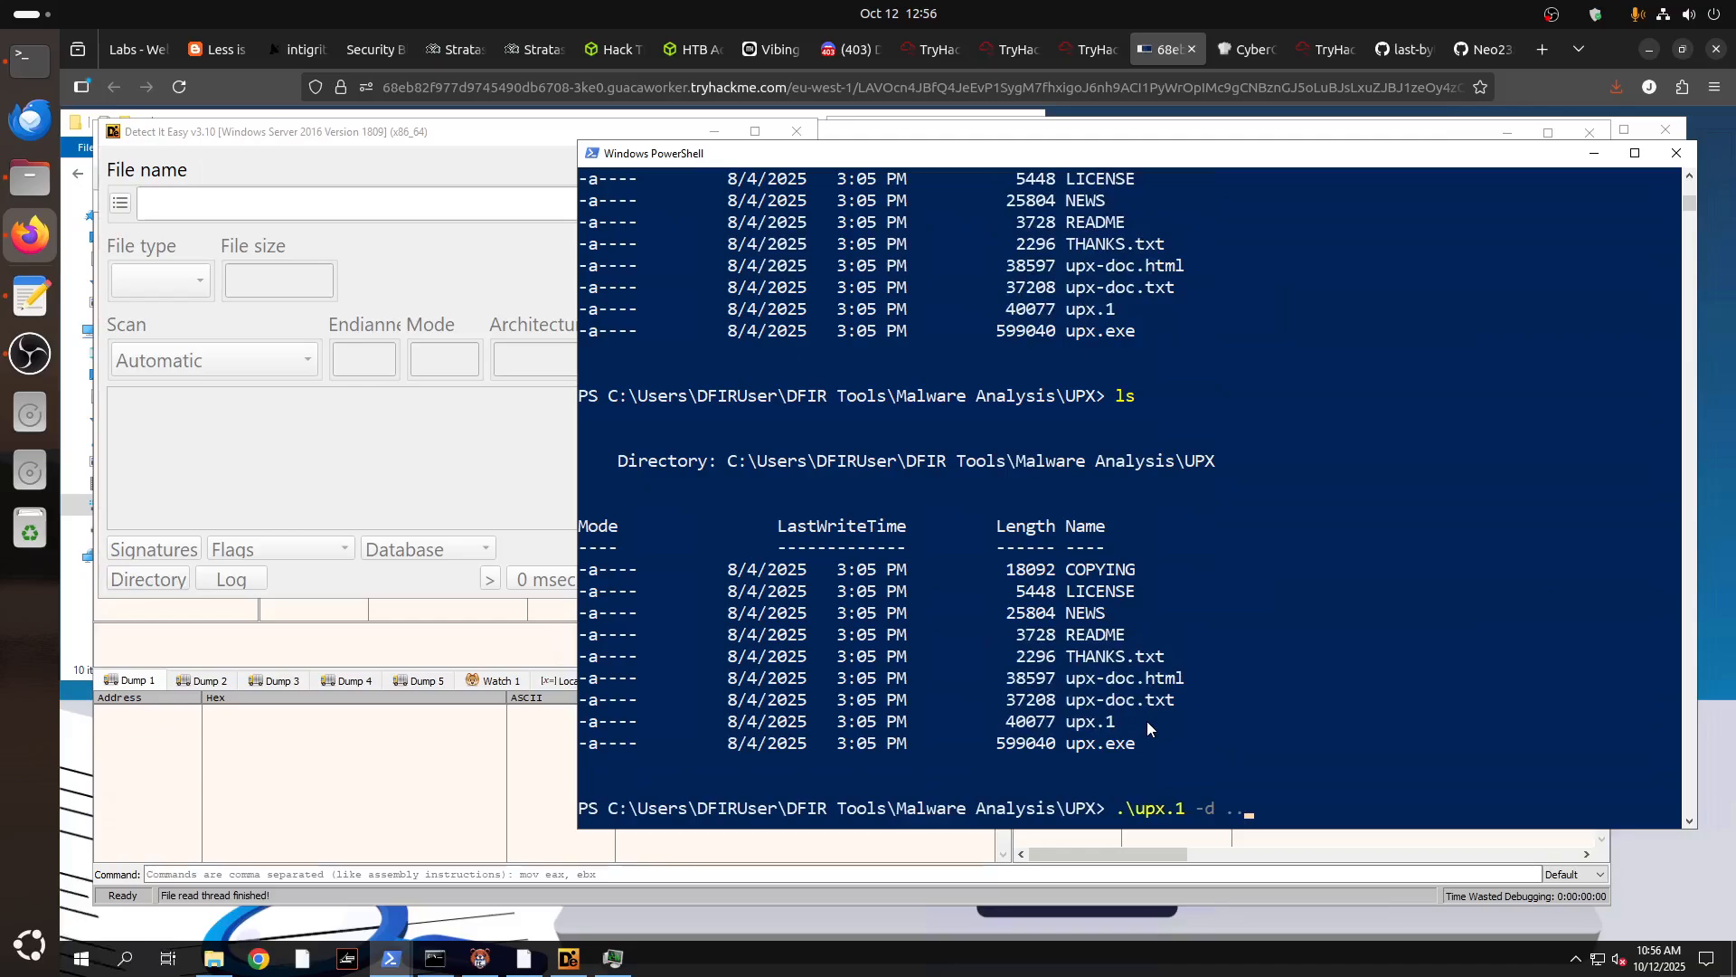
text(/..)
text(/../)
text(D)
key(Tab)
text(wi)
key(Tab)
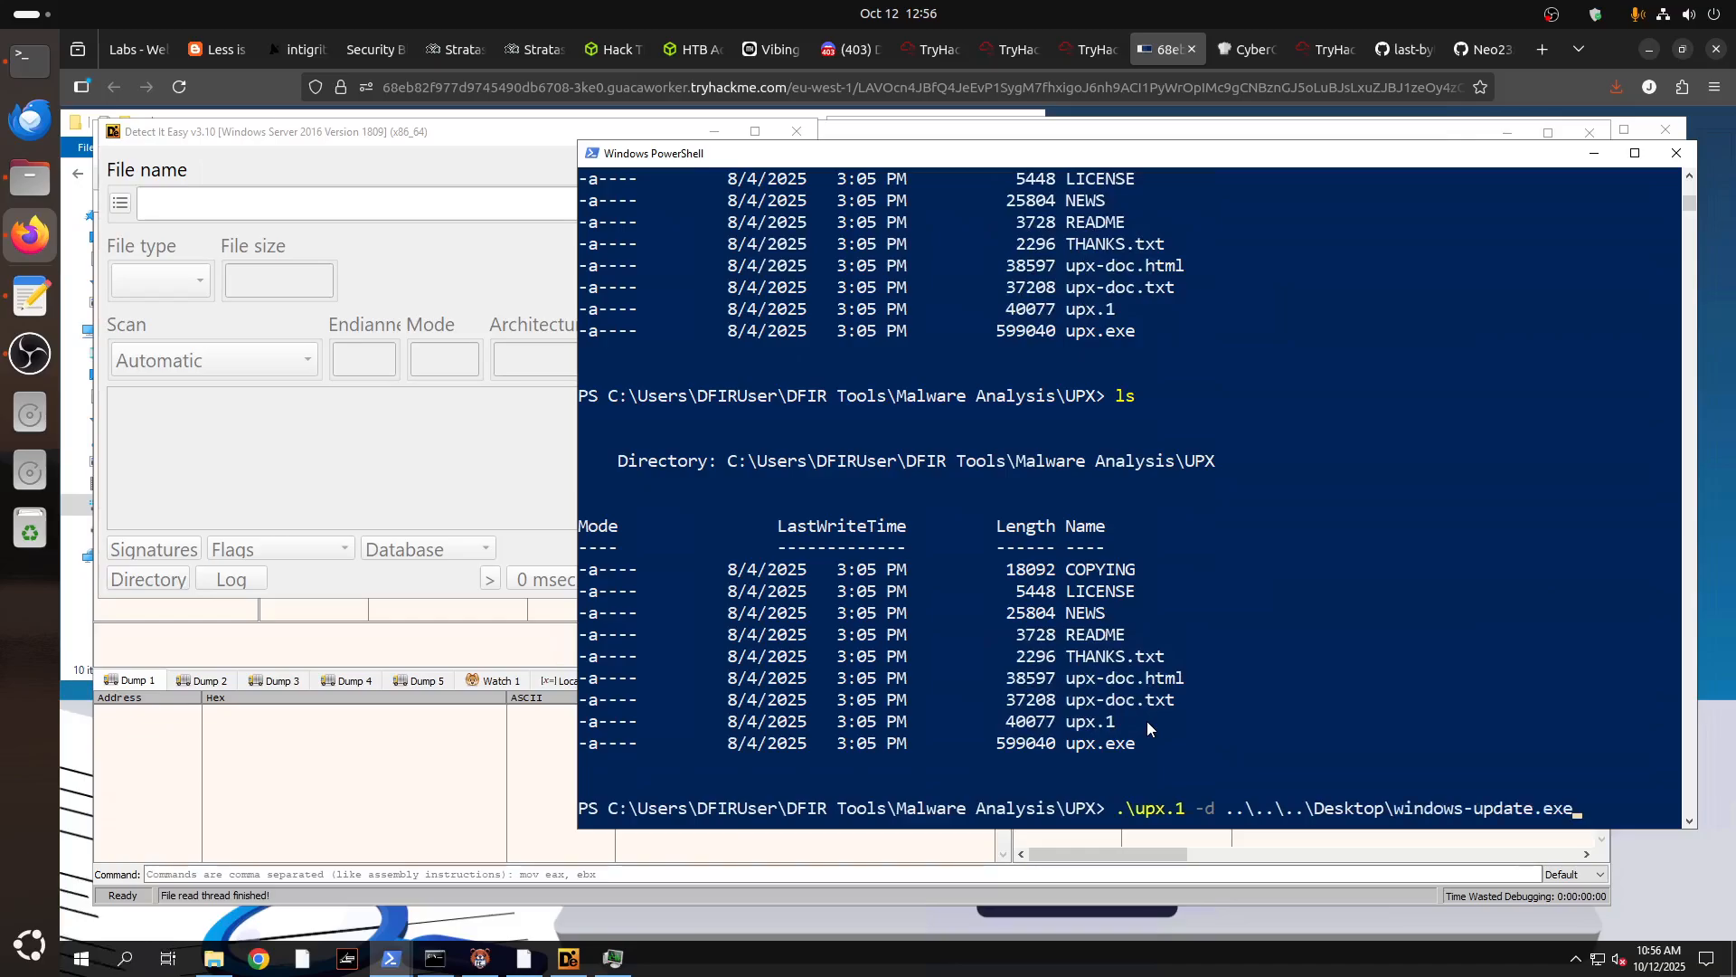
key(Return)
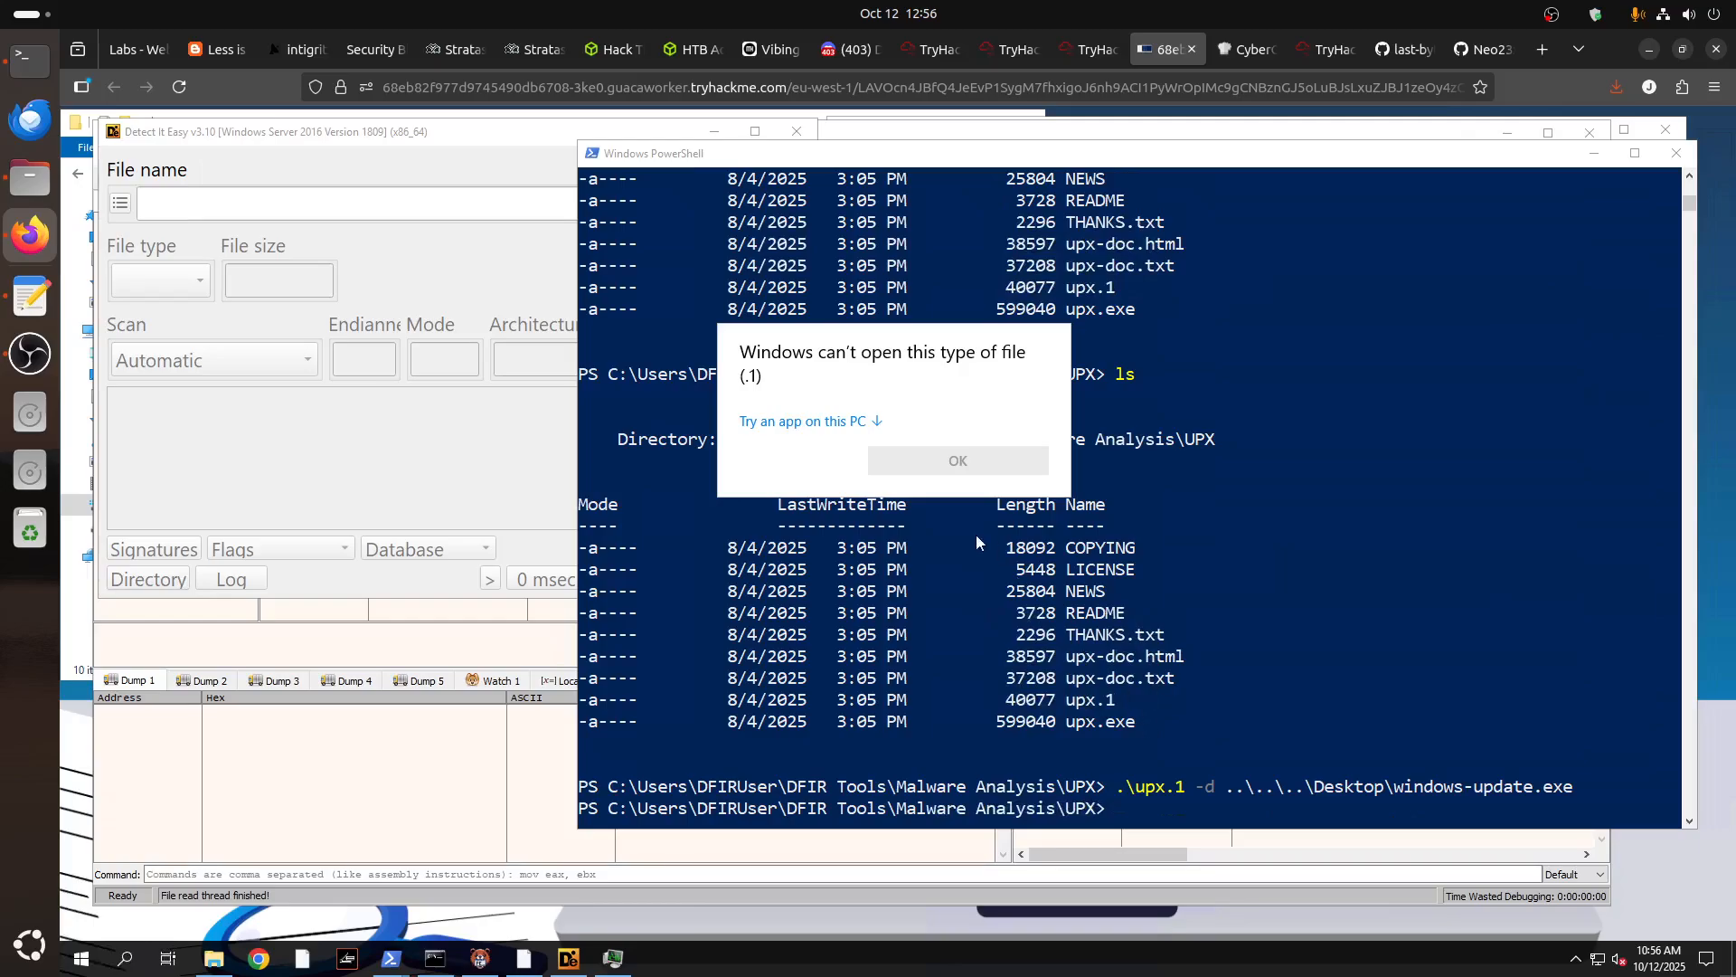
click(981, 463)
Run .\upx.exe -d ..\..\..\Desktop\windows-update.exe to check whether the file can be unpacked with UPX.
key(Up)
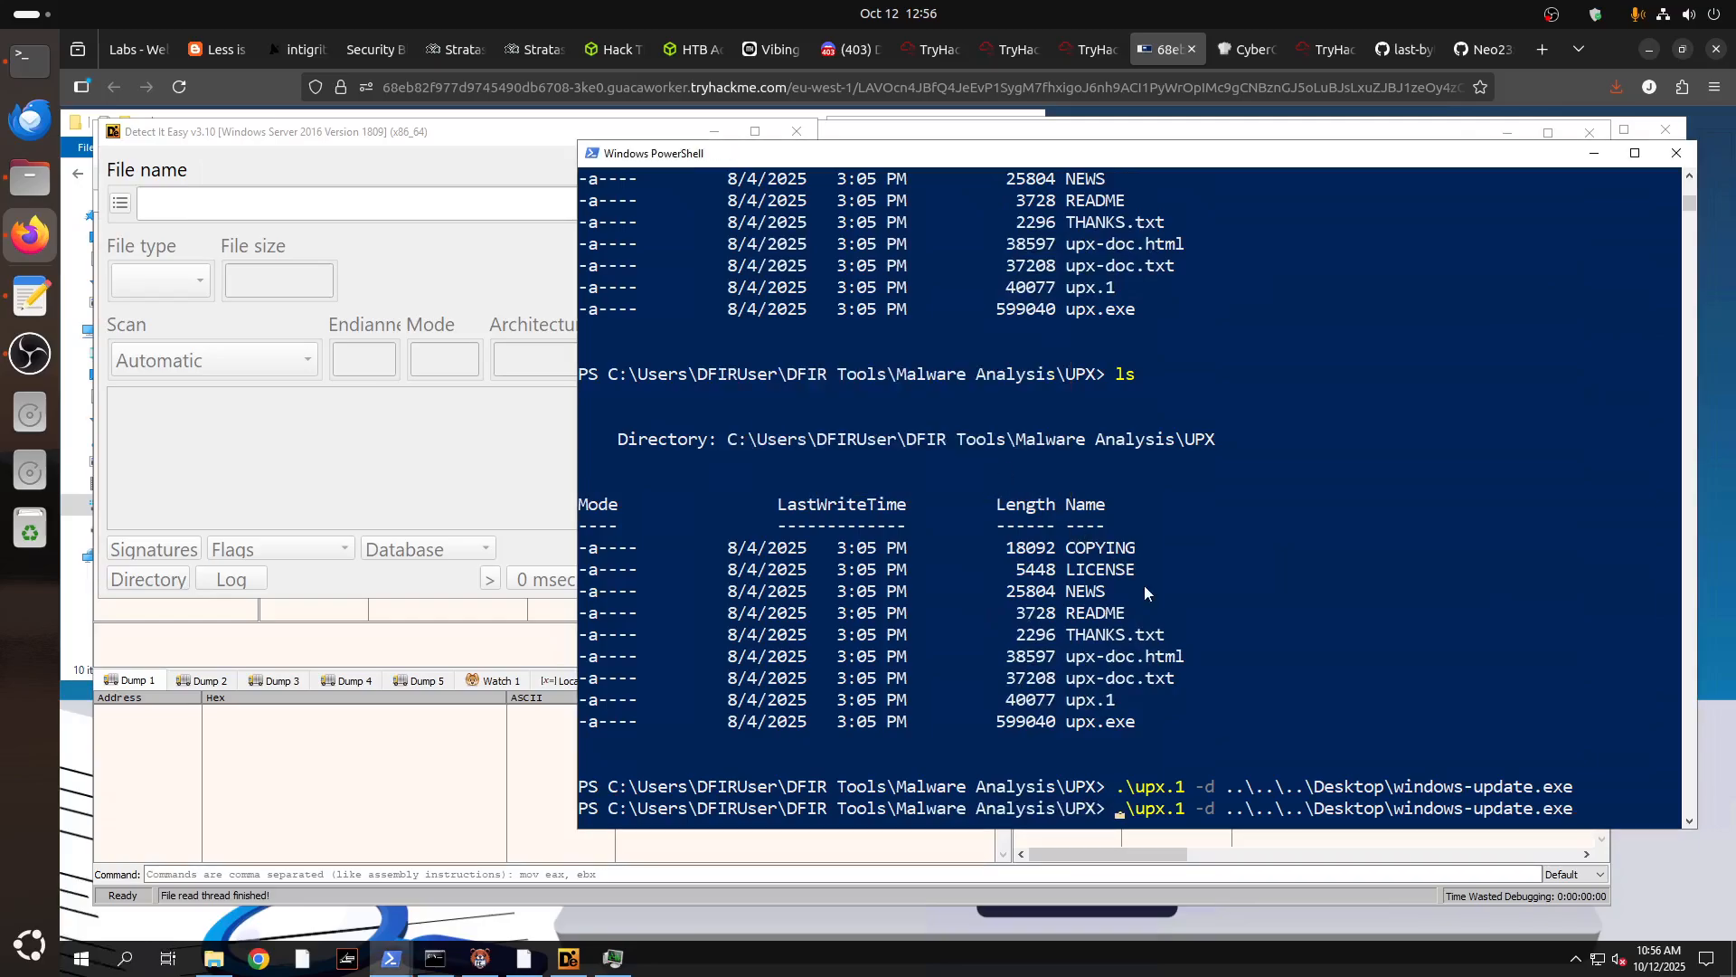
key(Right)
key(Right)
key(Right)
key(Right)
key(Right)
key(Right)
key(Delete)
text(exe)
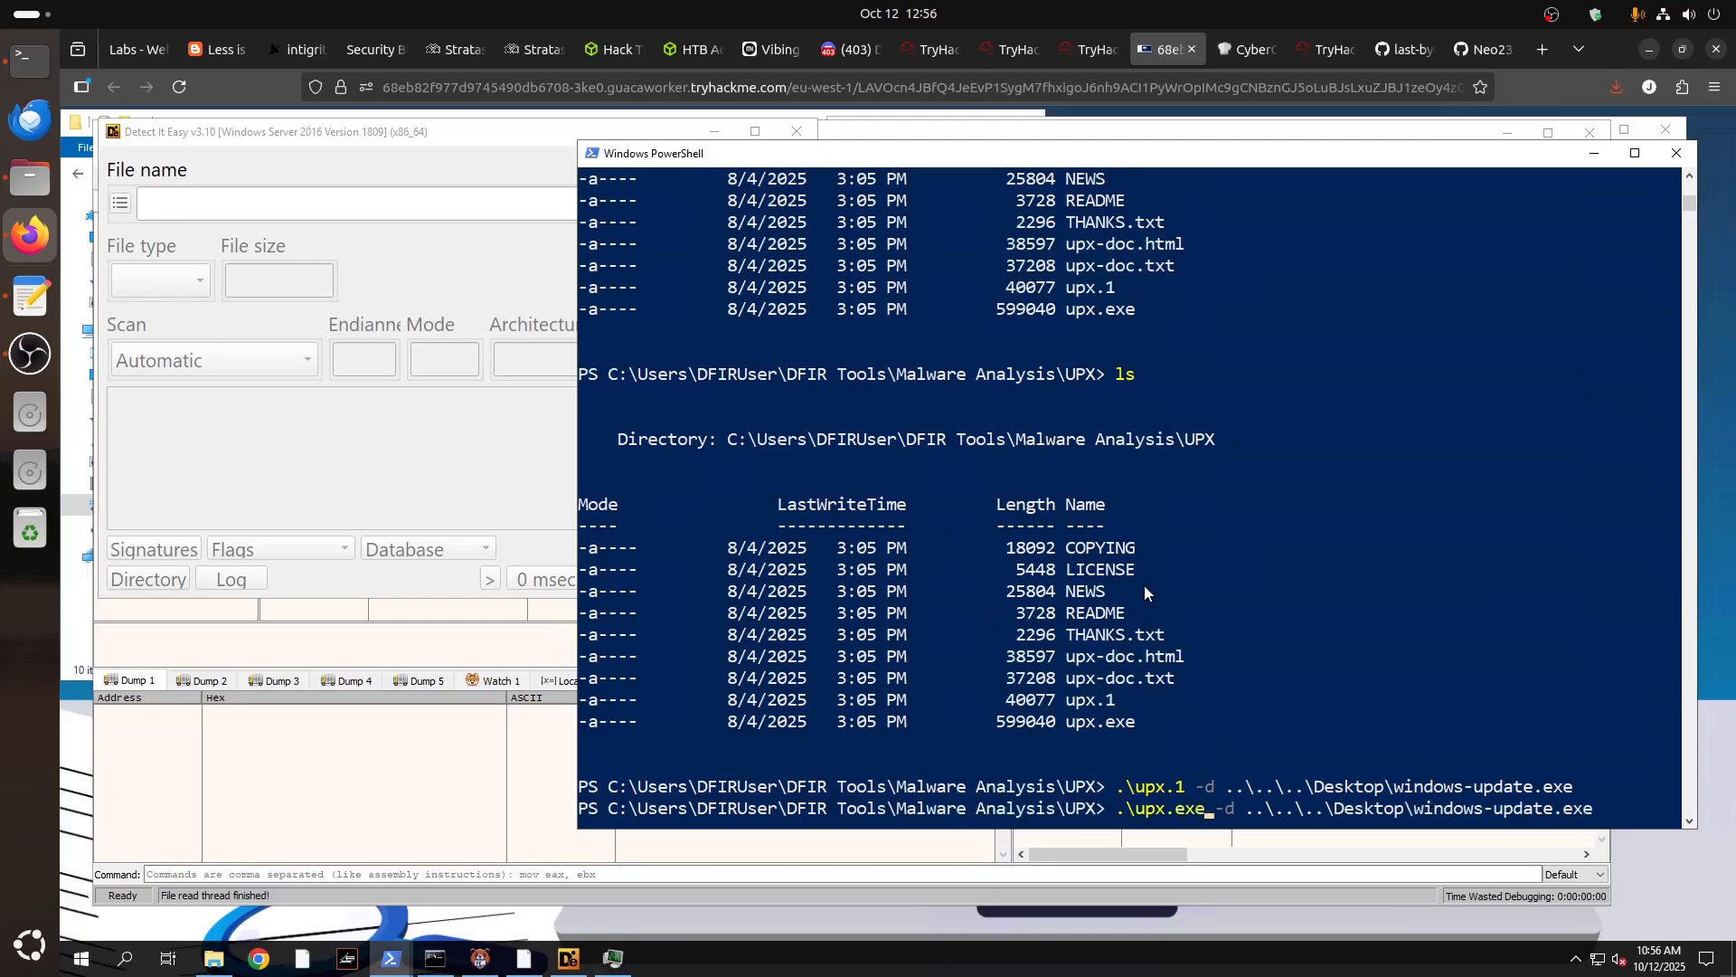
key(Return)
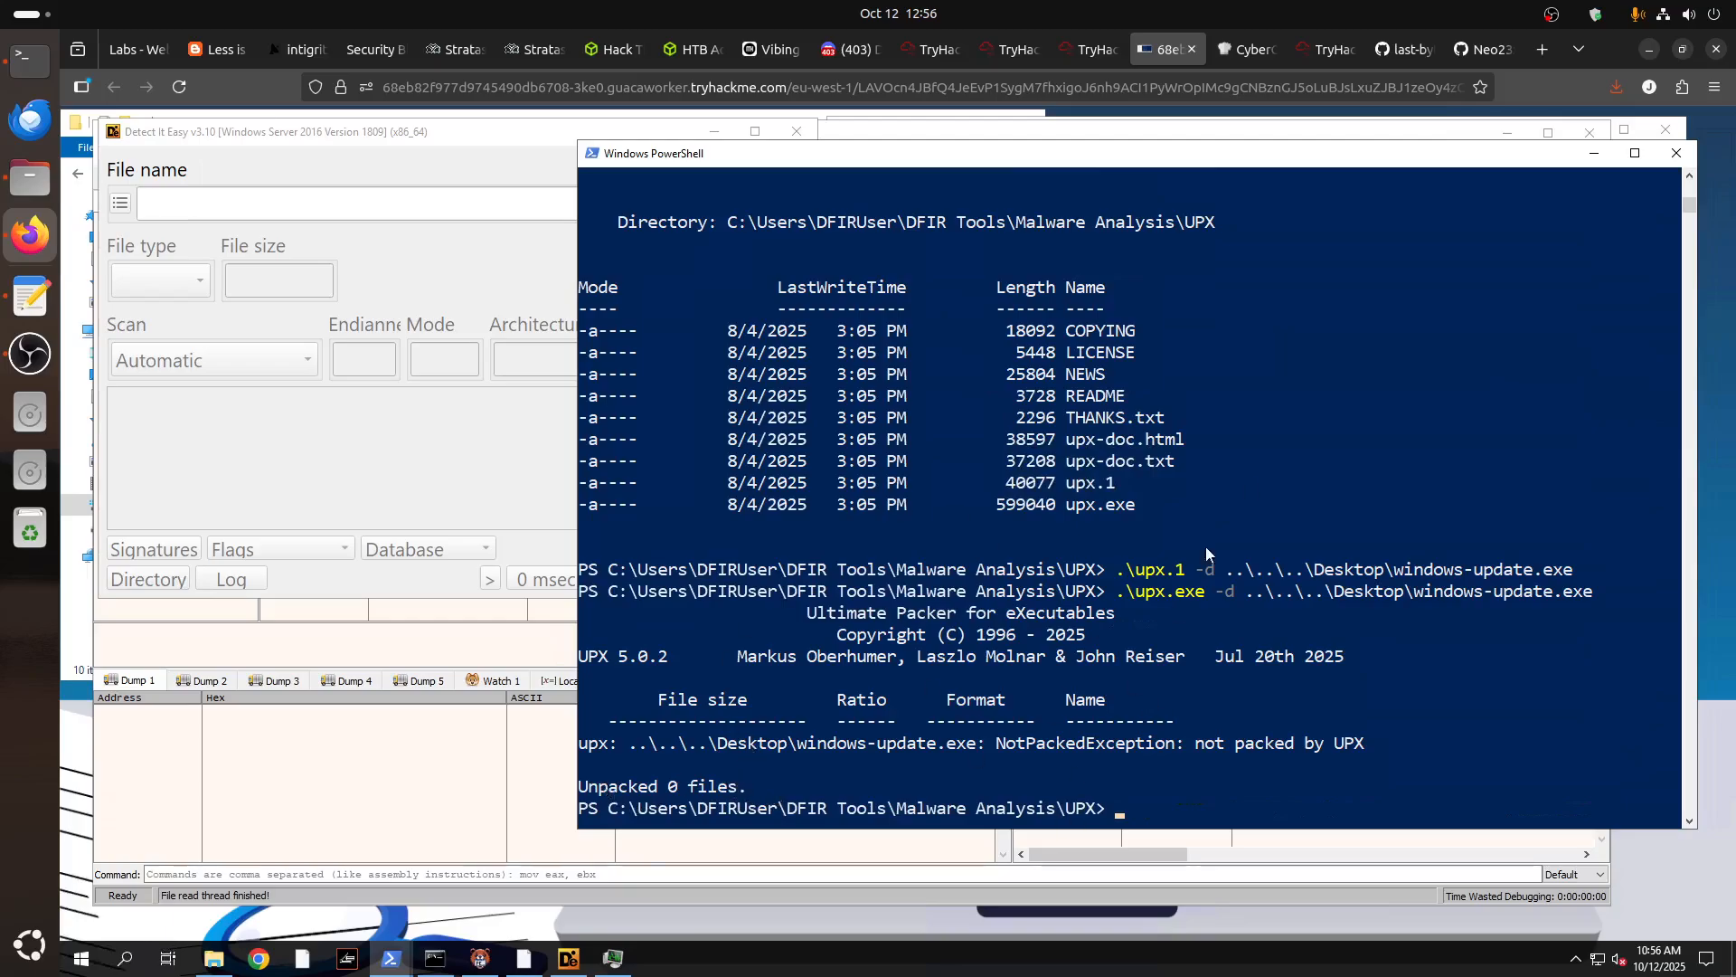
Return to the Shadow Trace room in the browser and review the Task 1 scenario, learning objectives and prerequisites.
click(1086, 54)
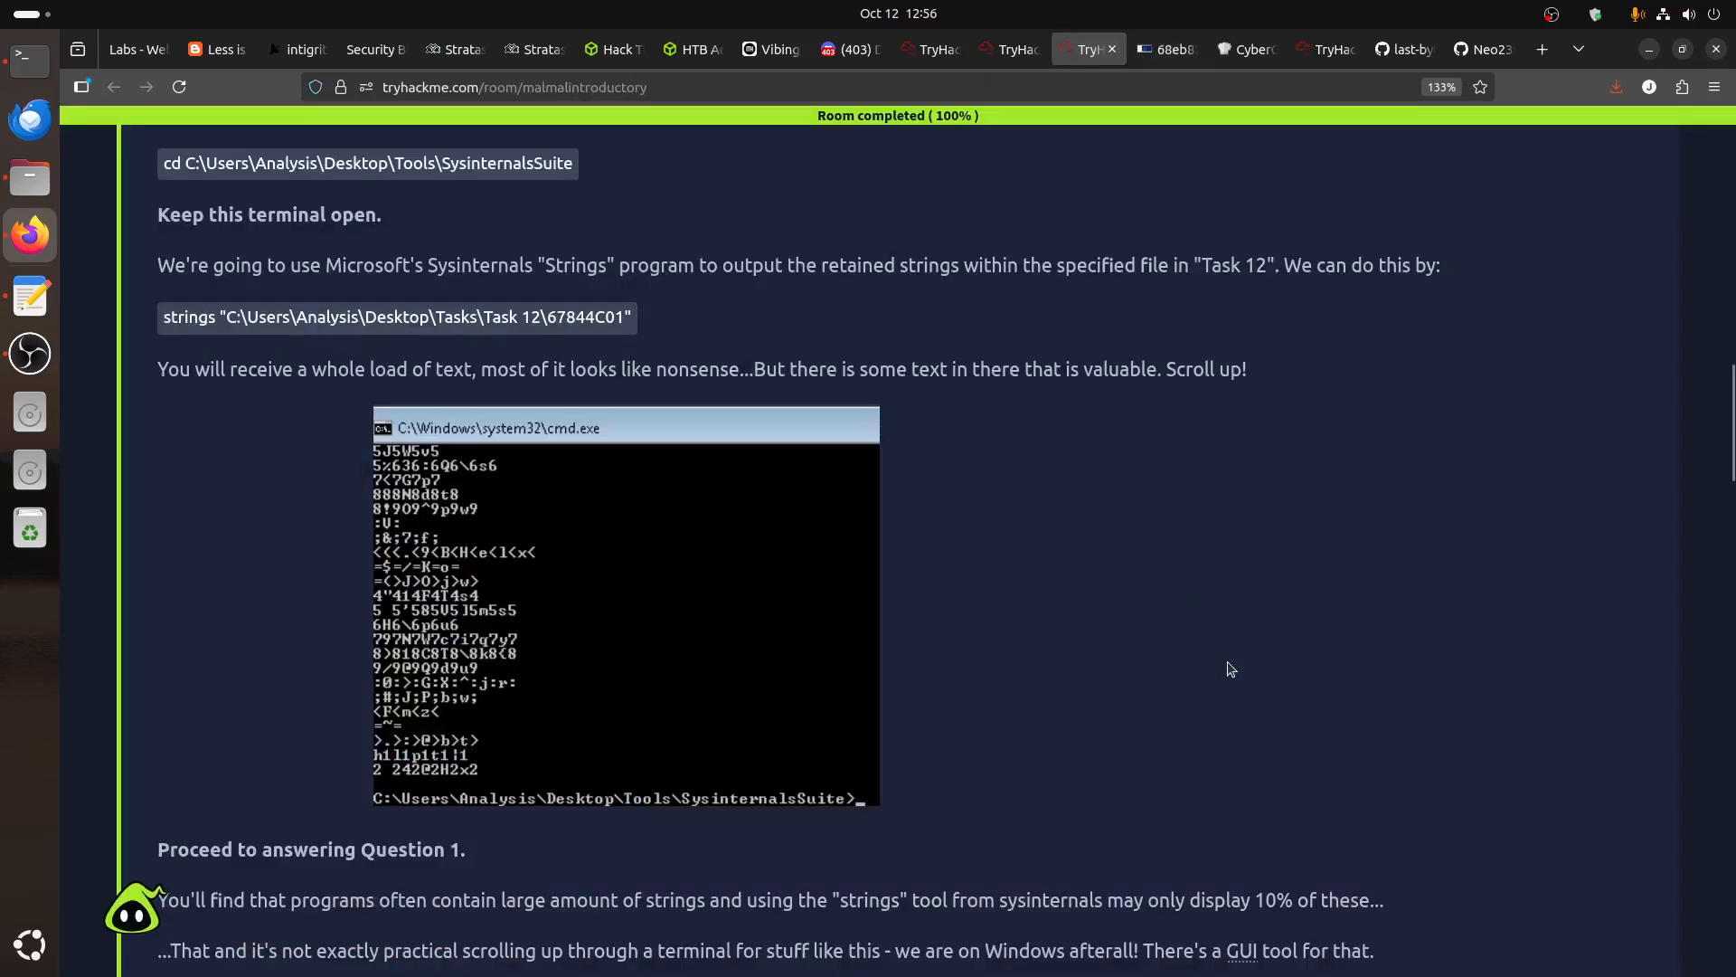
click(931, 54)
drag(931, 58, 1090, 69)
click(1012, 50)
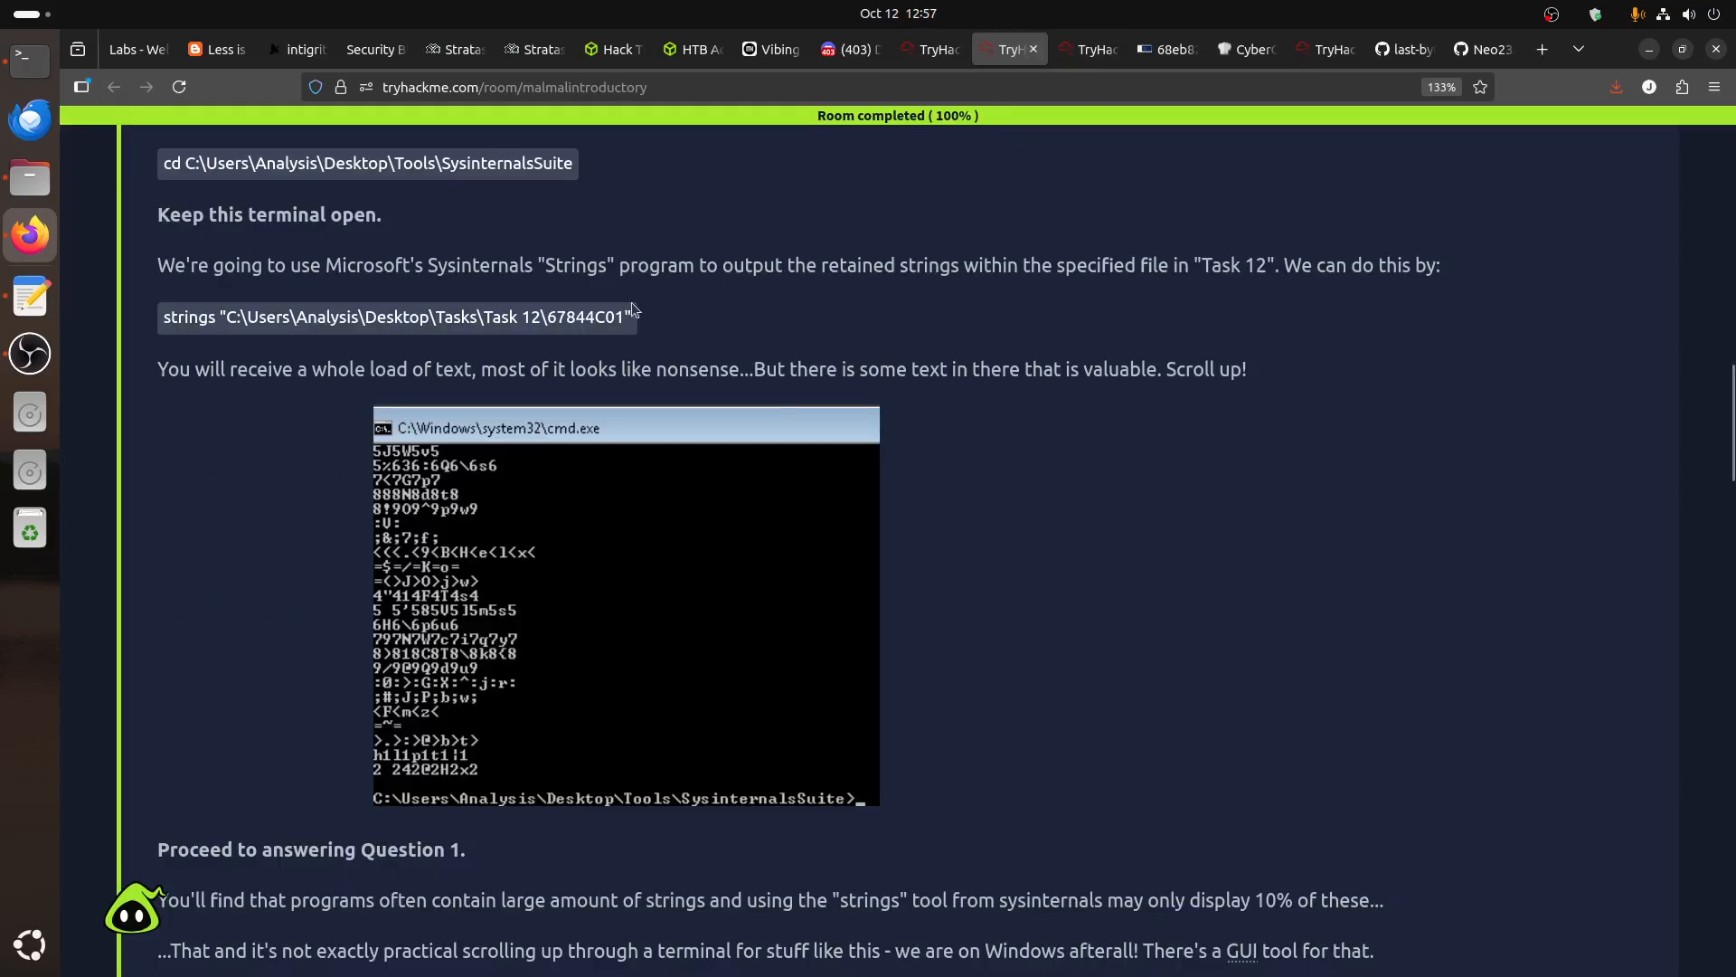
click(1076, 54)
scroll(884, 484, up, 10)
scroll(881, 479, up, 2)
scroll(995, 534, down, 10)
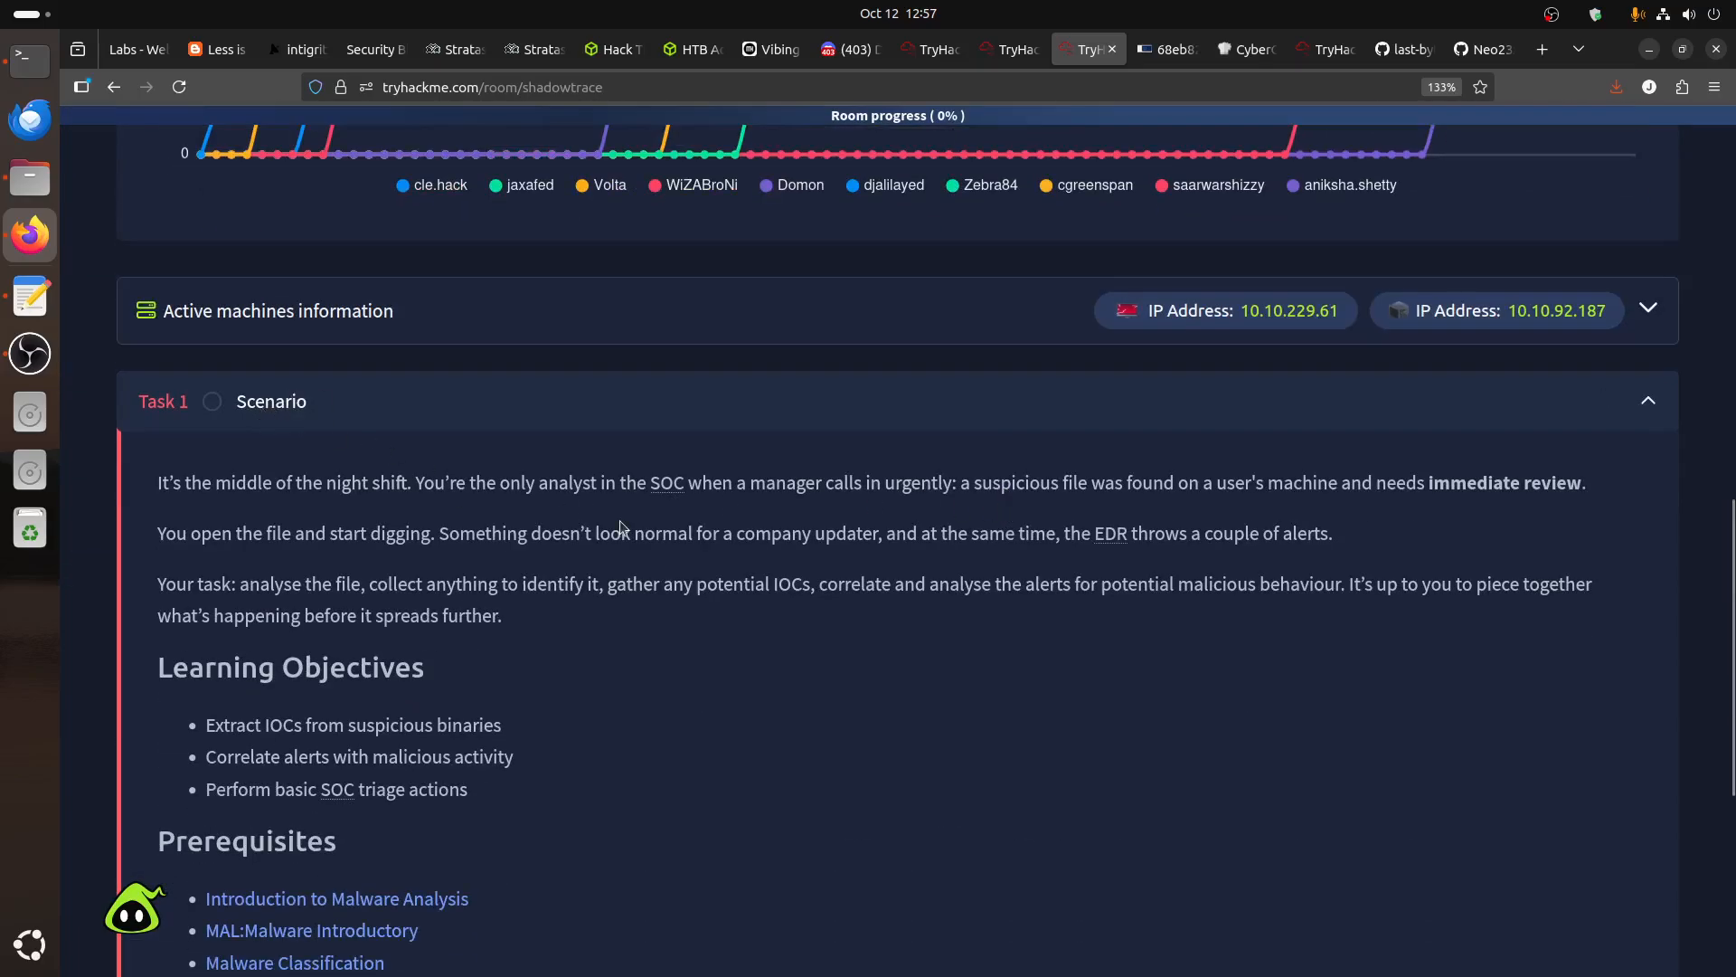
scroll(626, 524, down, 5)
scroll(1094, 603, up, 5)
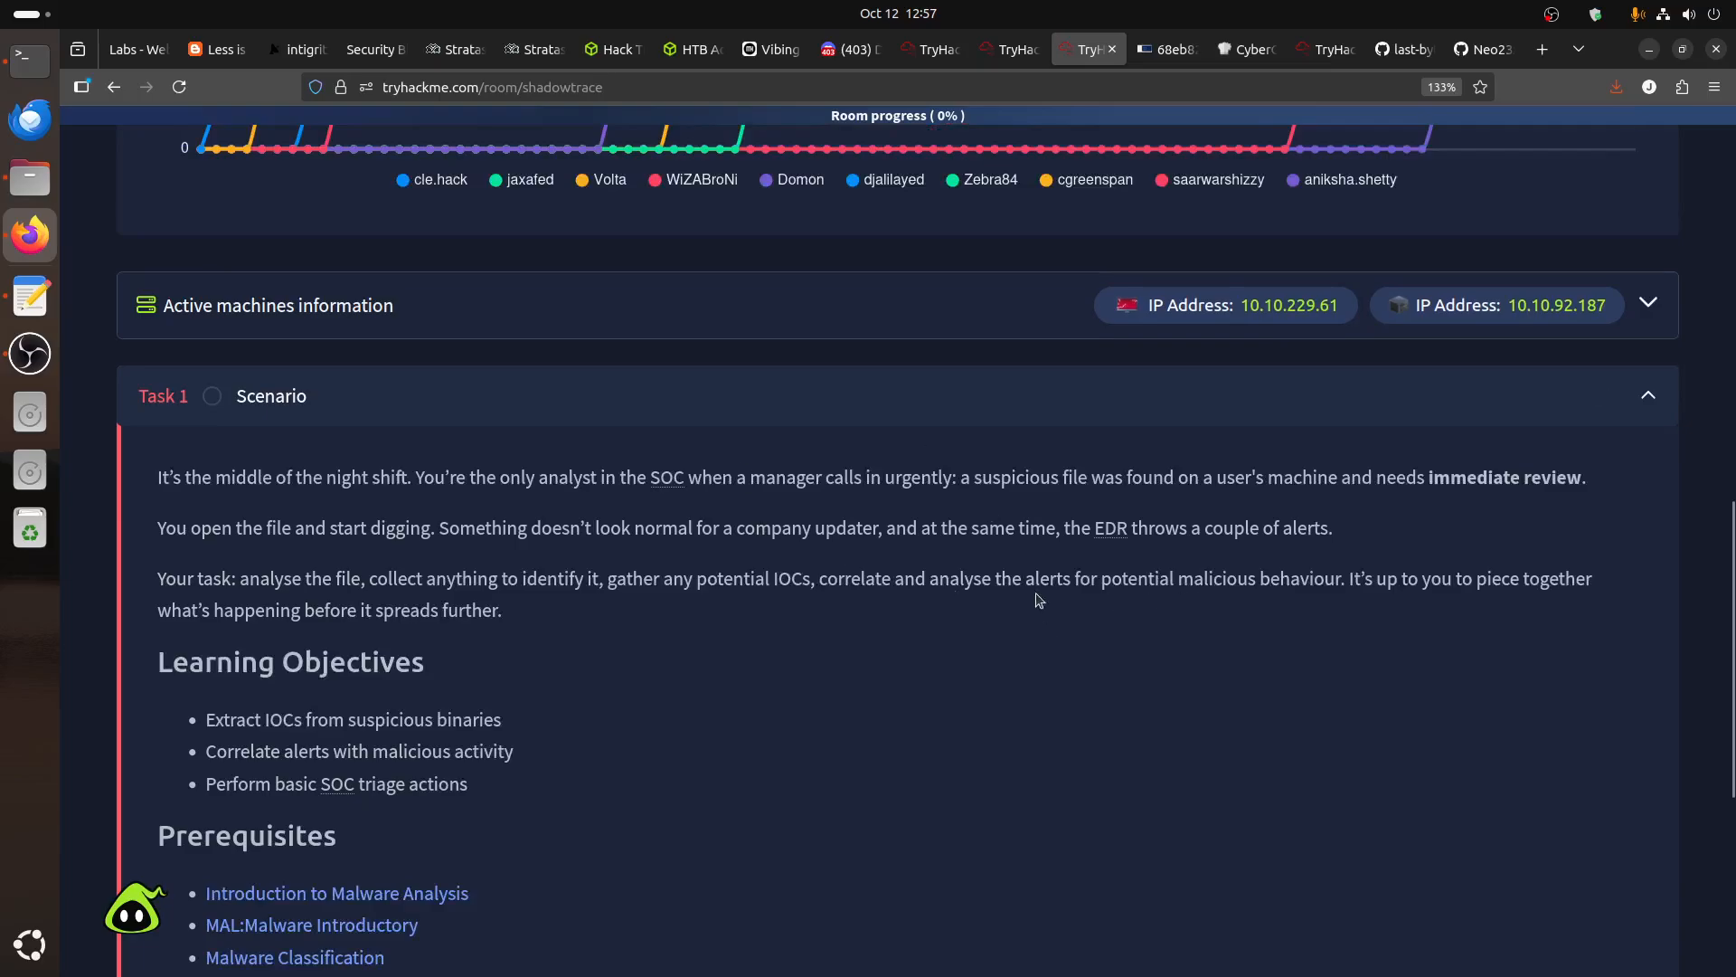
Check the AttackBox in the Sequence room, reset the page zoom to its default, and return to the Shadow Trace room.
click(1325, 53)
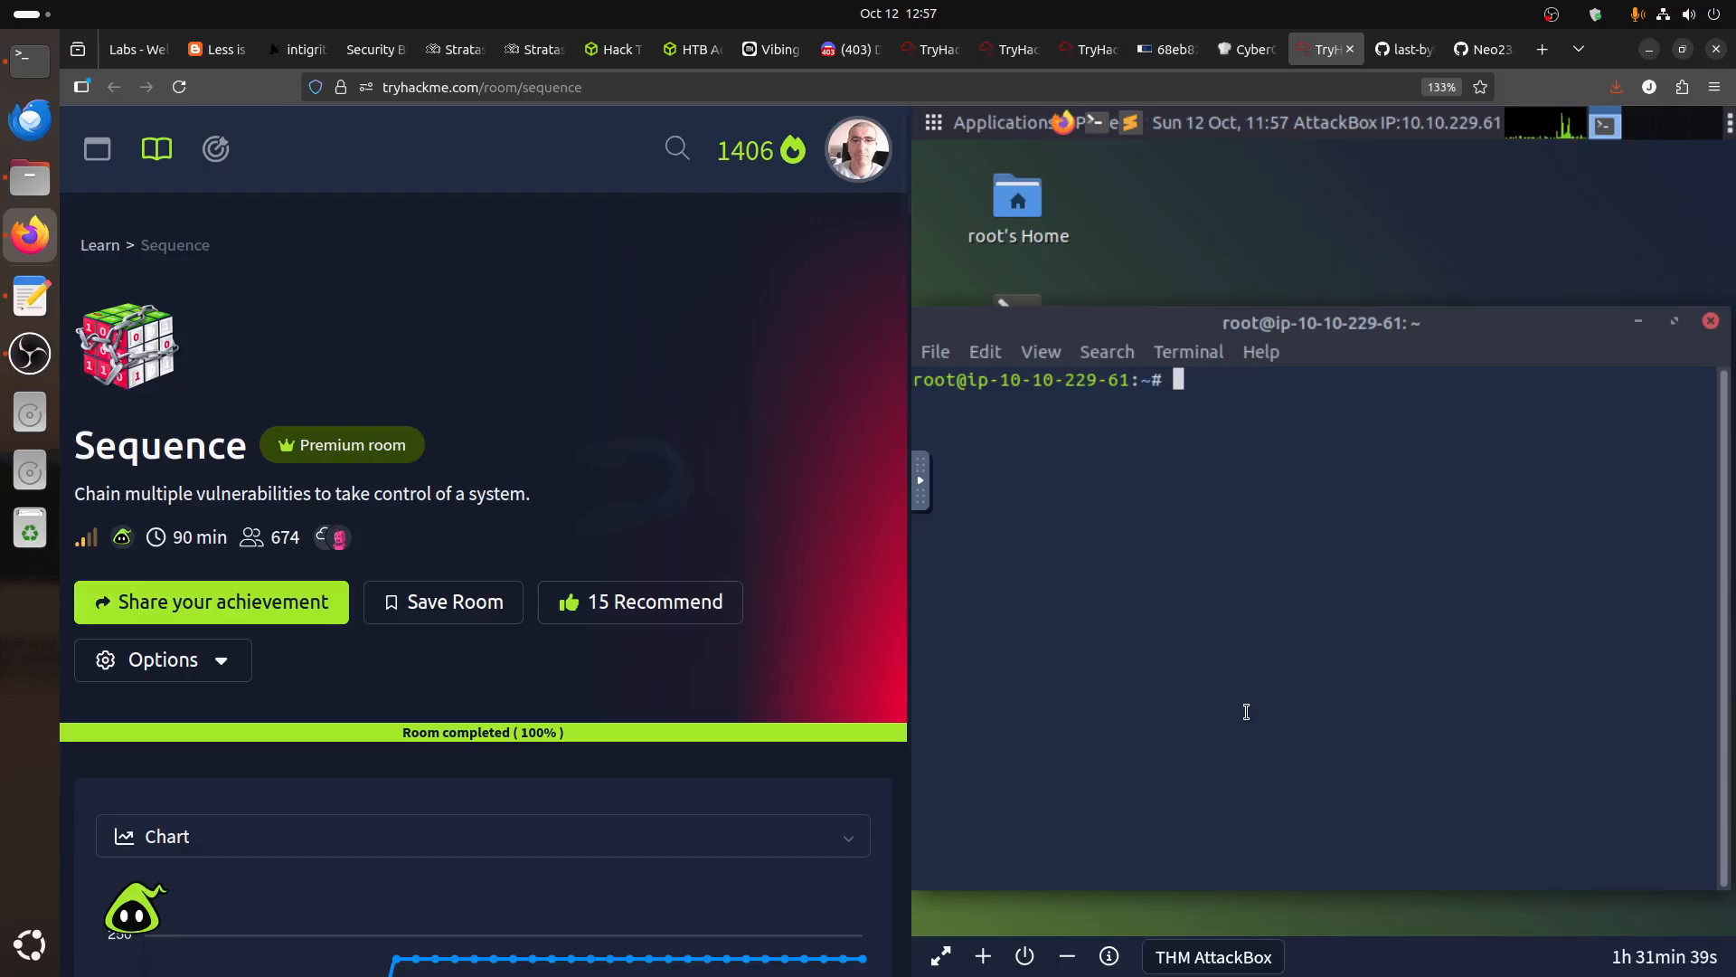
click(1441, 87)
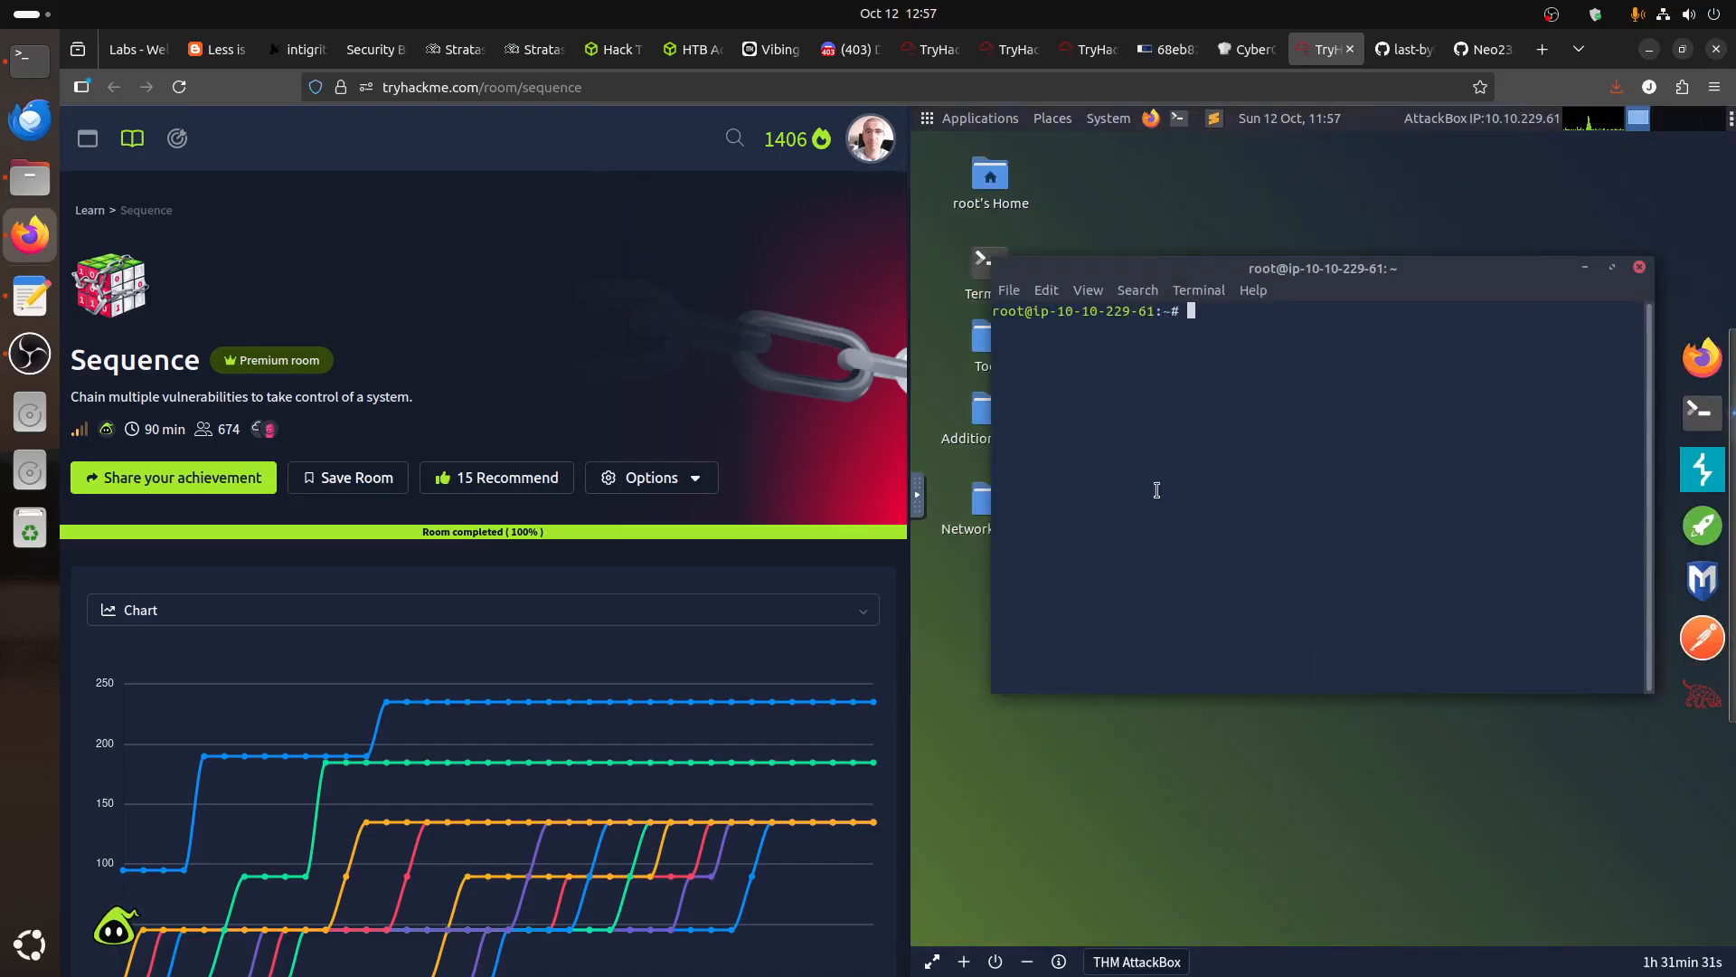
click(1093, 49)
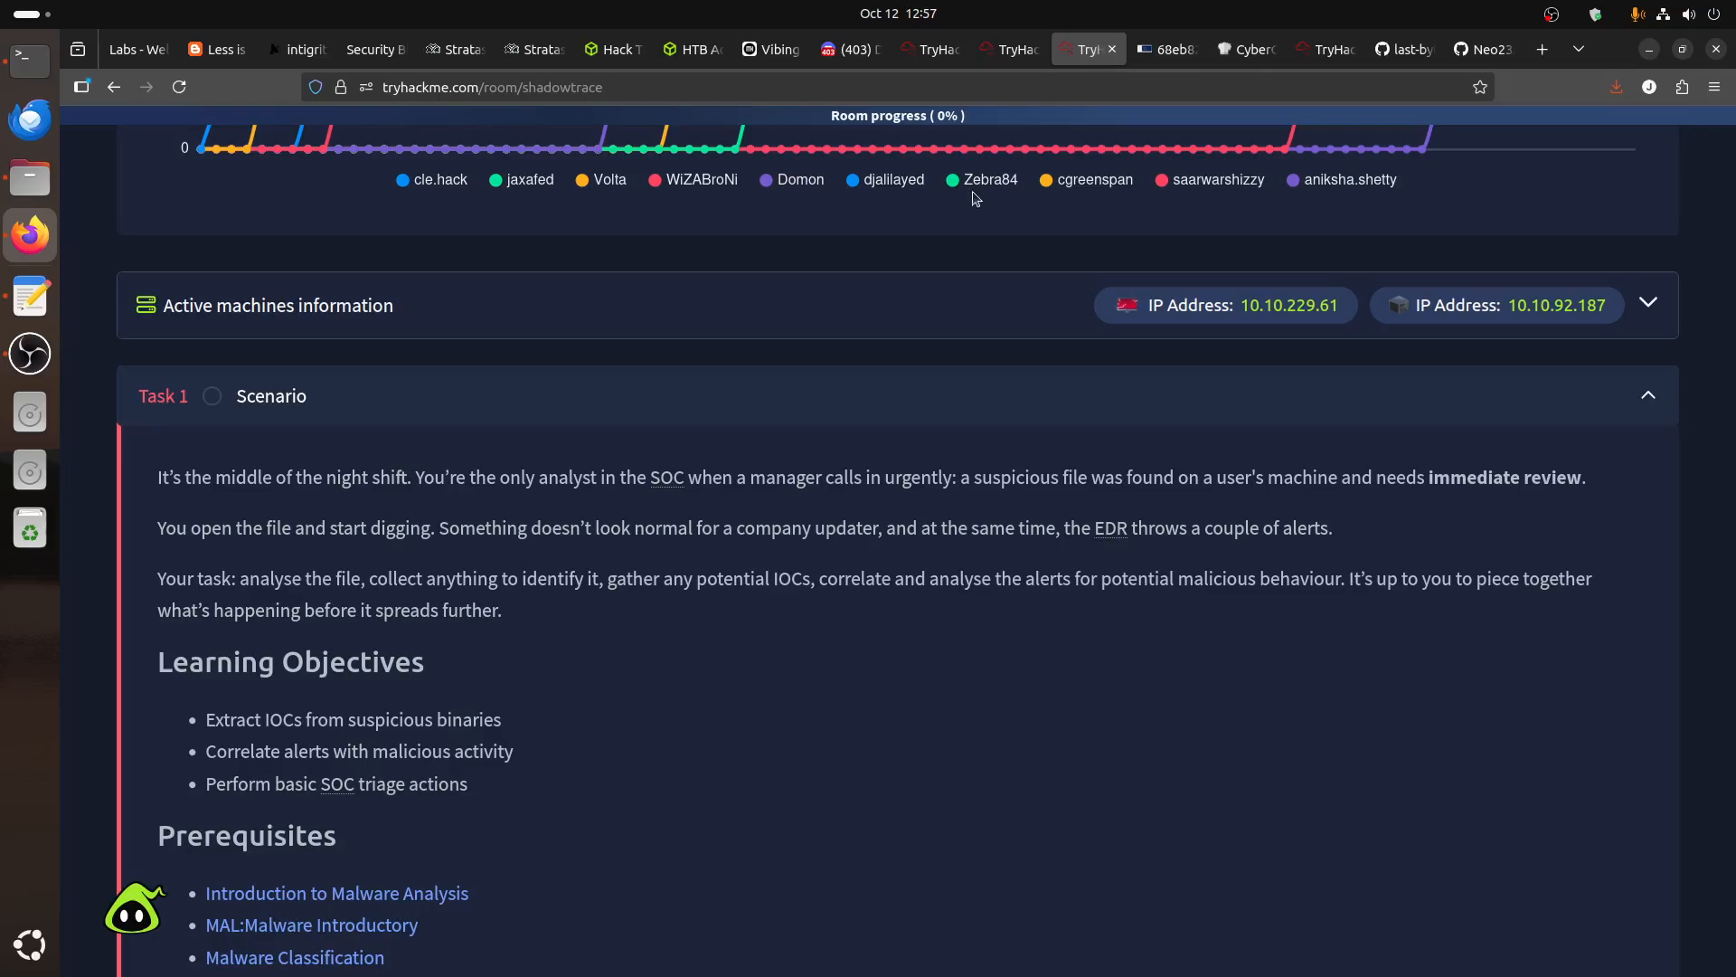
Enlarge the Shadow Trace room page to 133% zoom.
click(1713, 87)
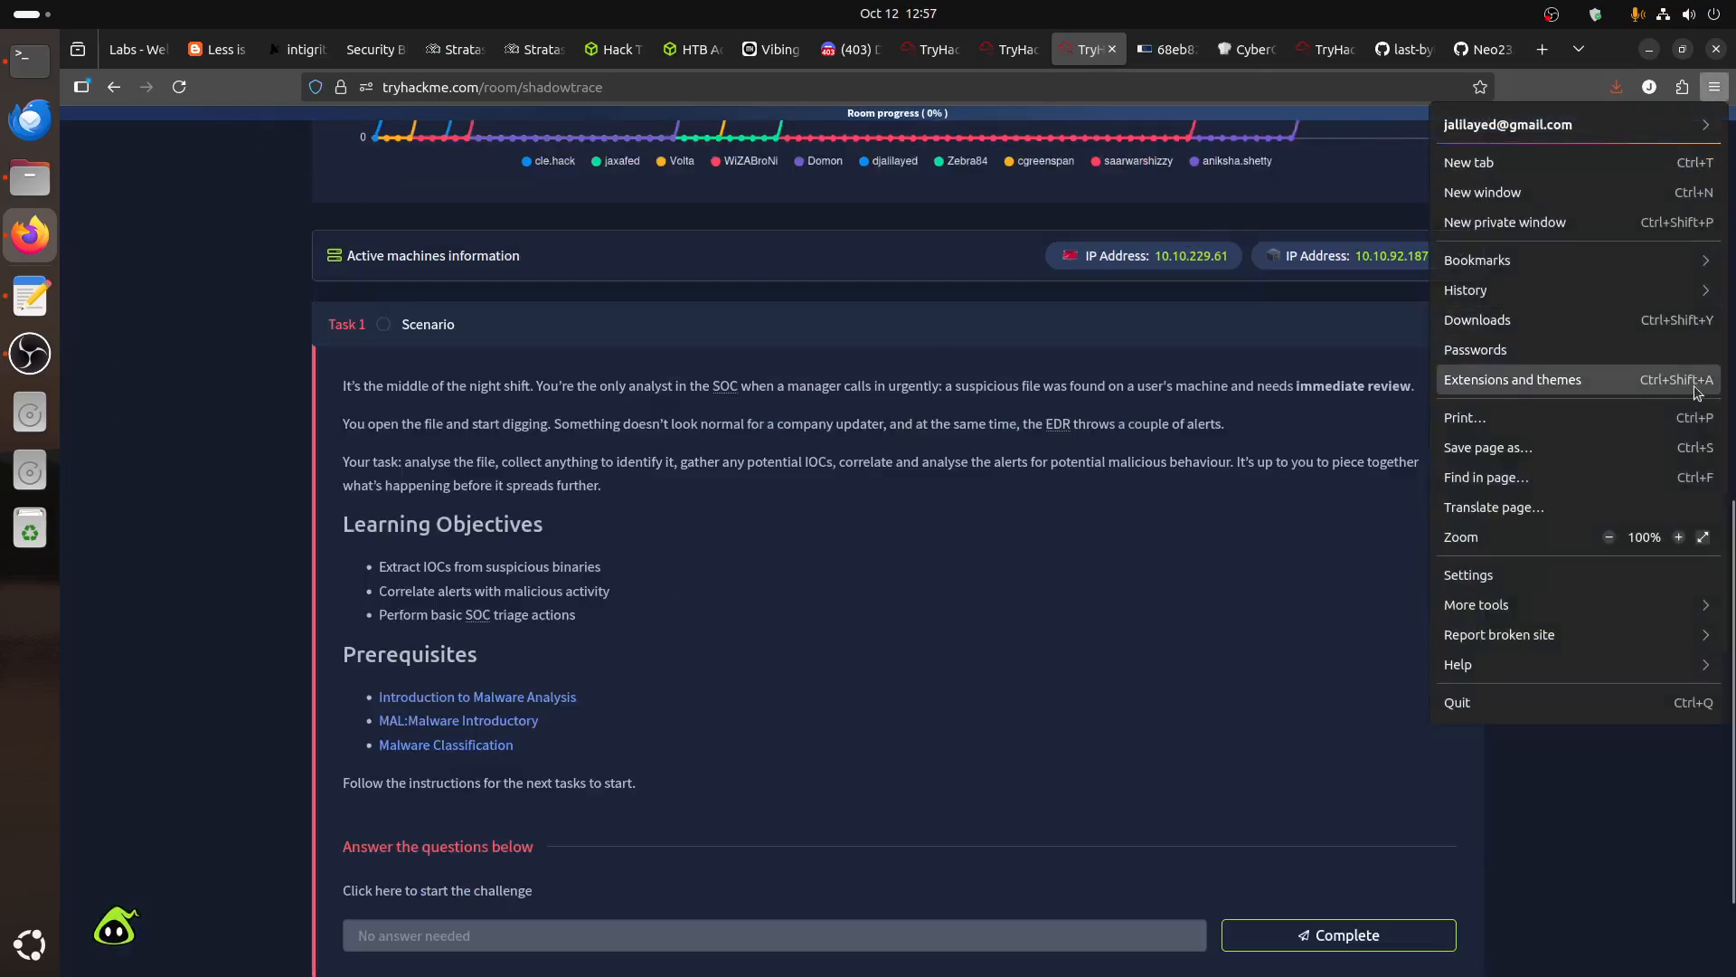
click(1678, 537)
click(1677, 538)
click(1677, 537)
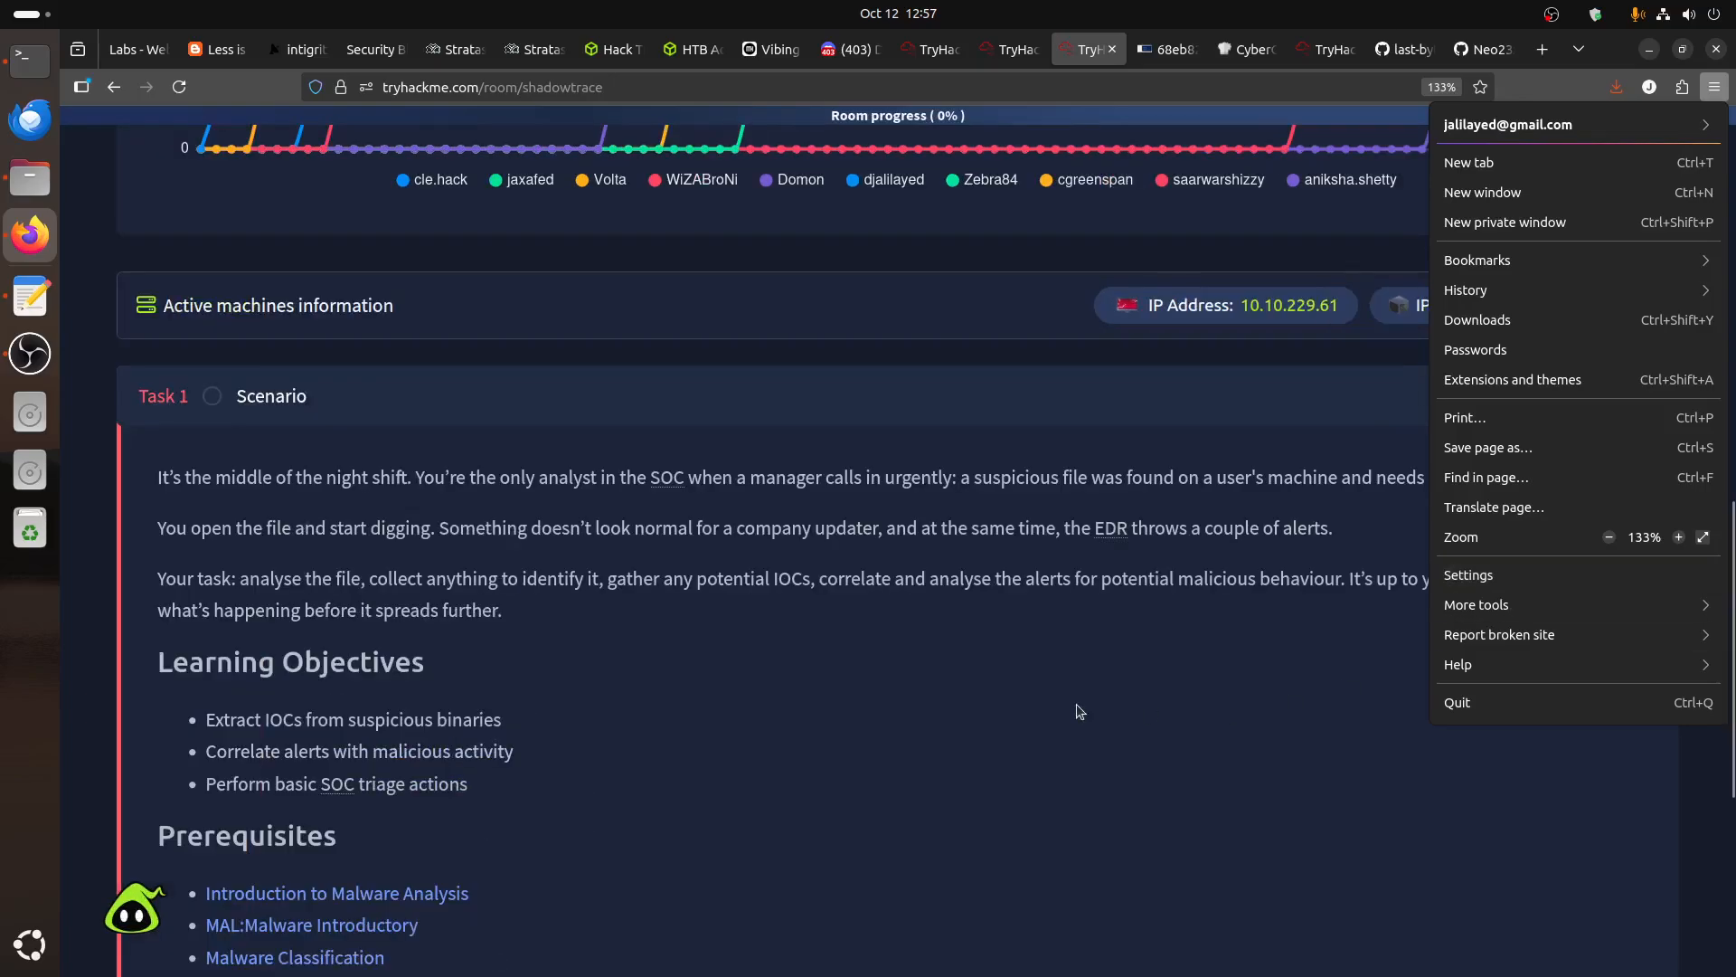
click(1146, 709)
Mark the Task 1 Scenario question as complete and expand Task 2, File analysis.
scroll(747, 688, down, 5)
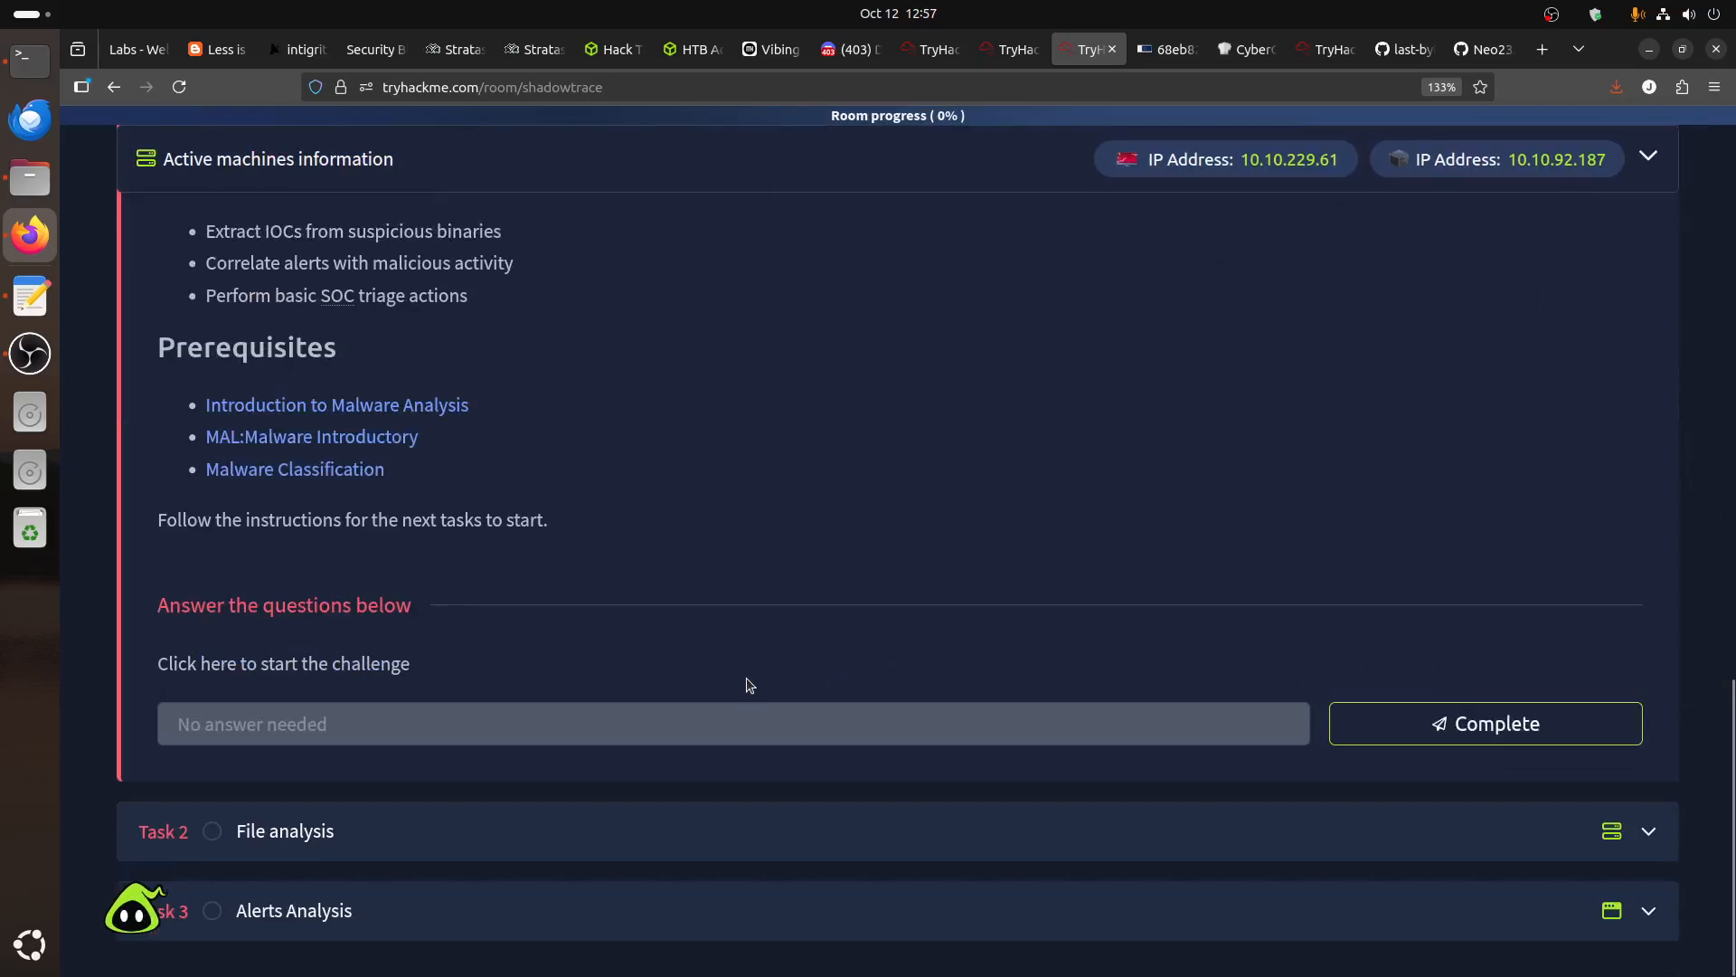
click(1492, 722)
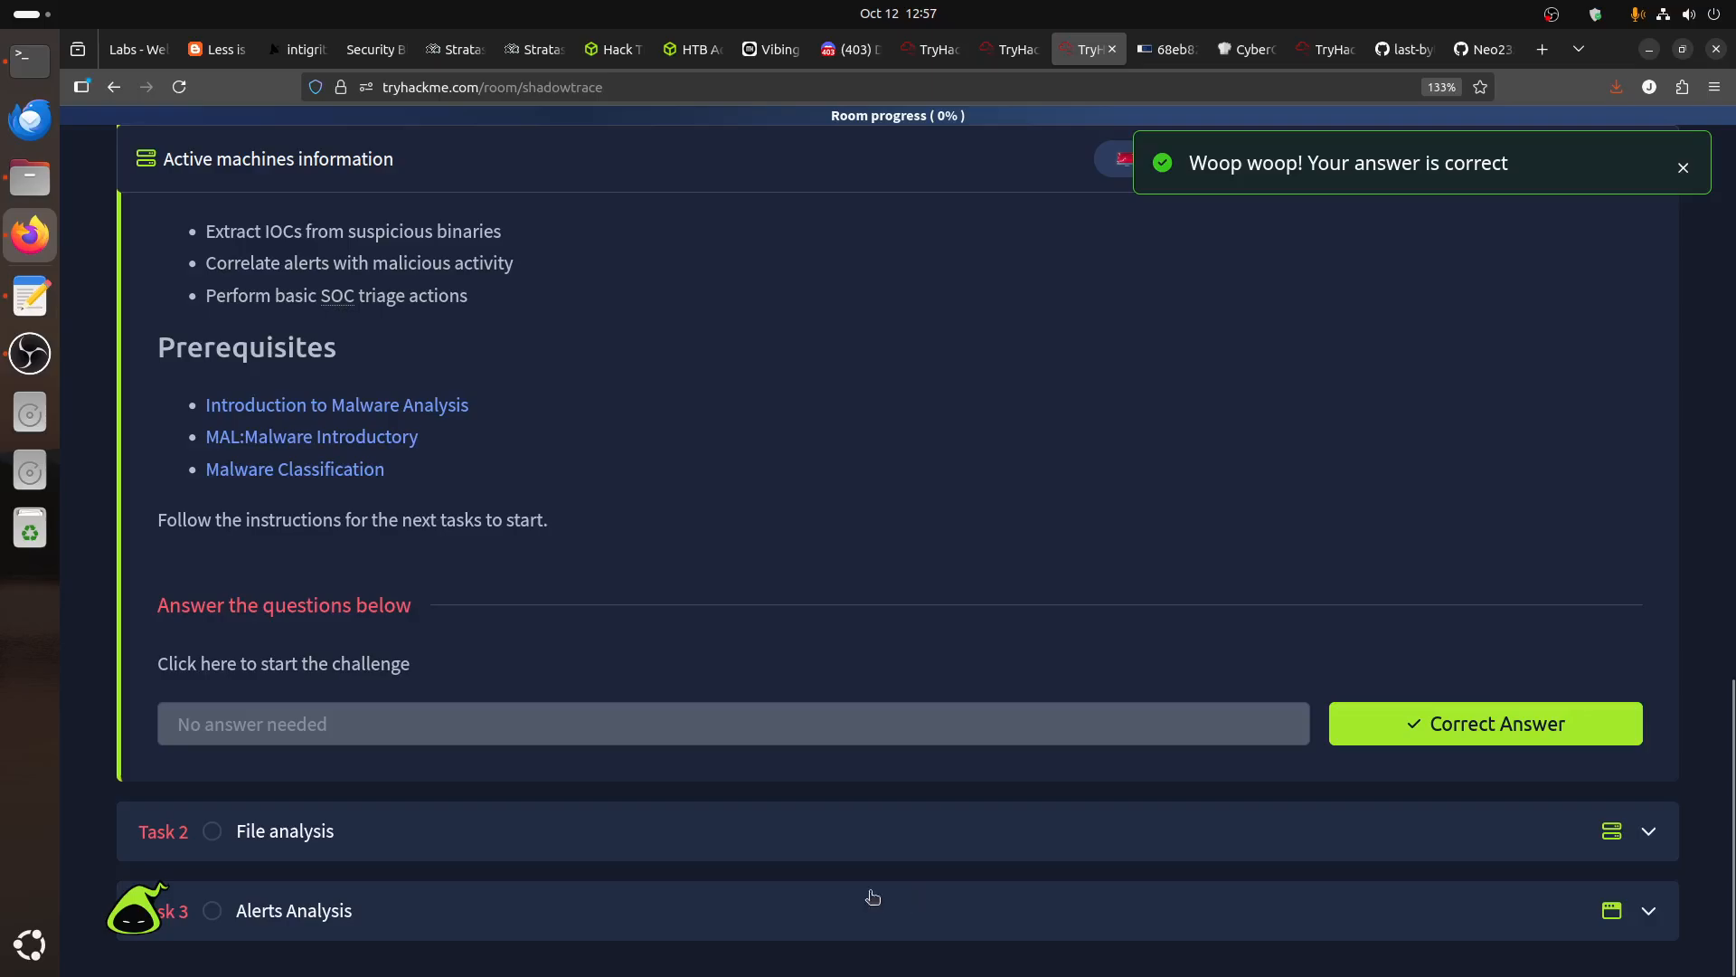
click(887, 899)
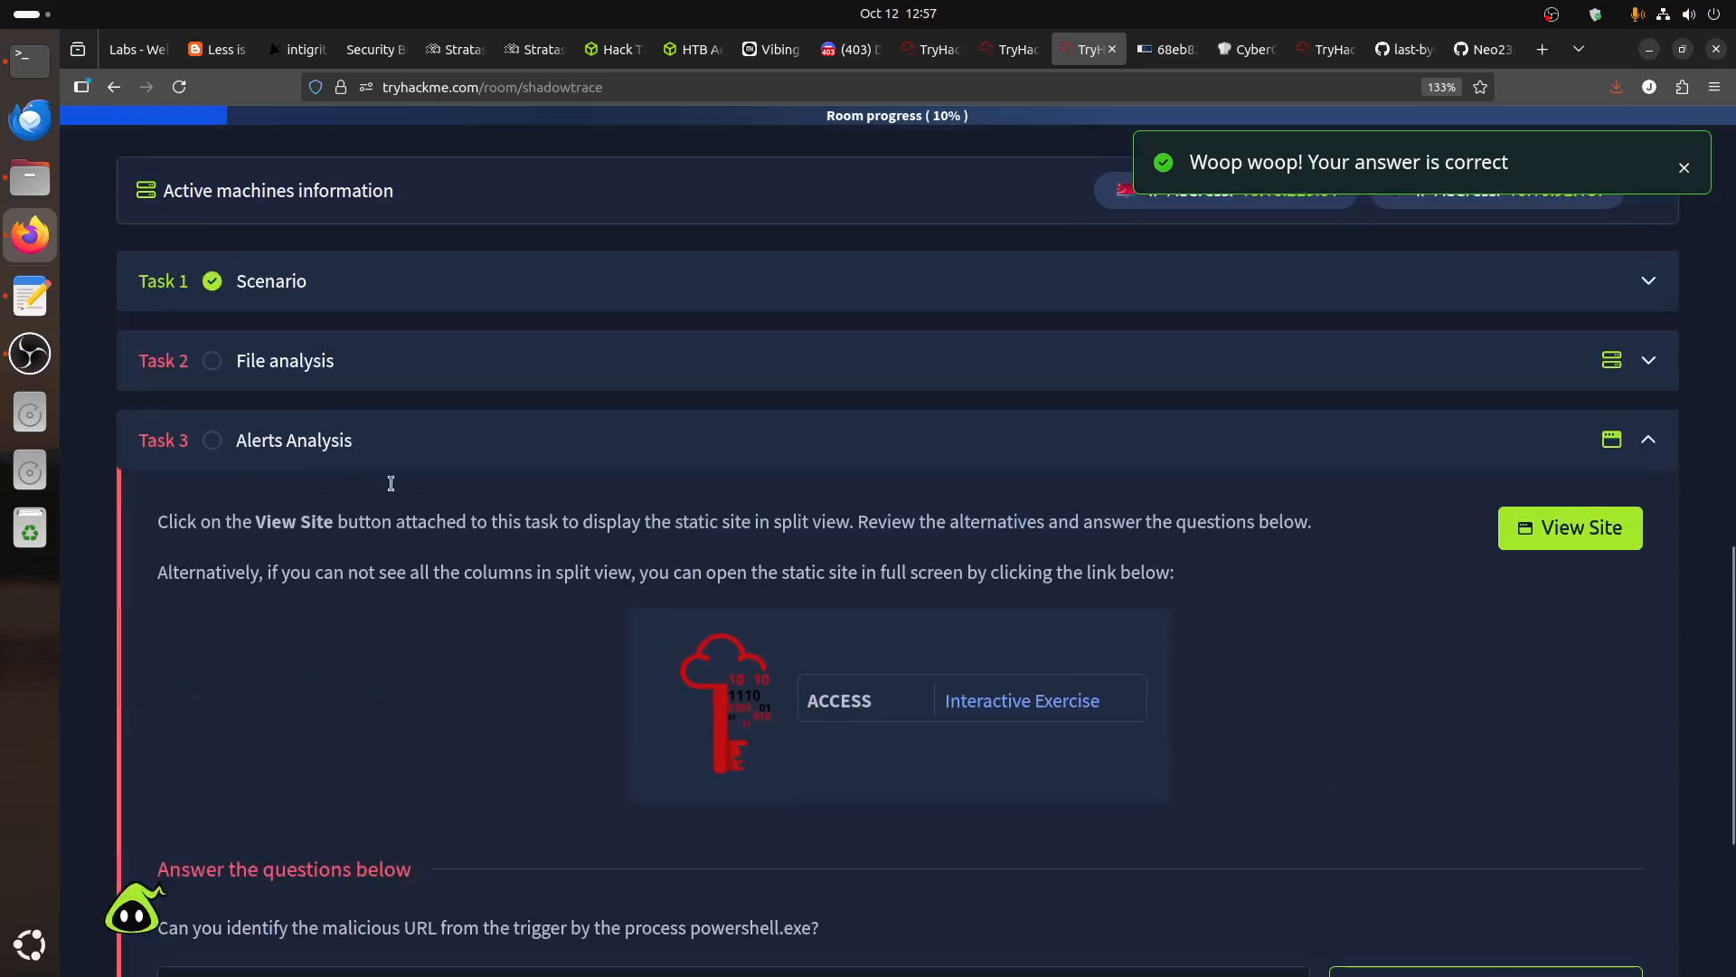
click(326, 366)
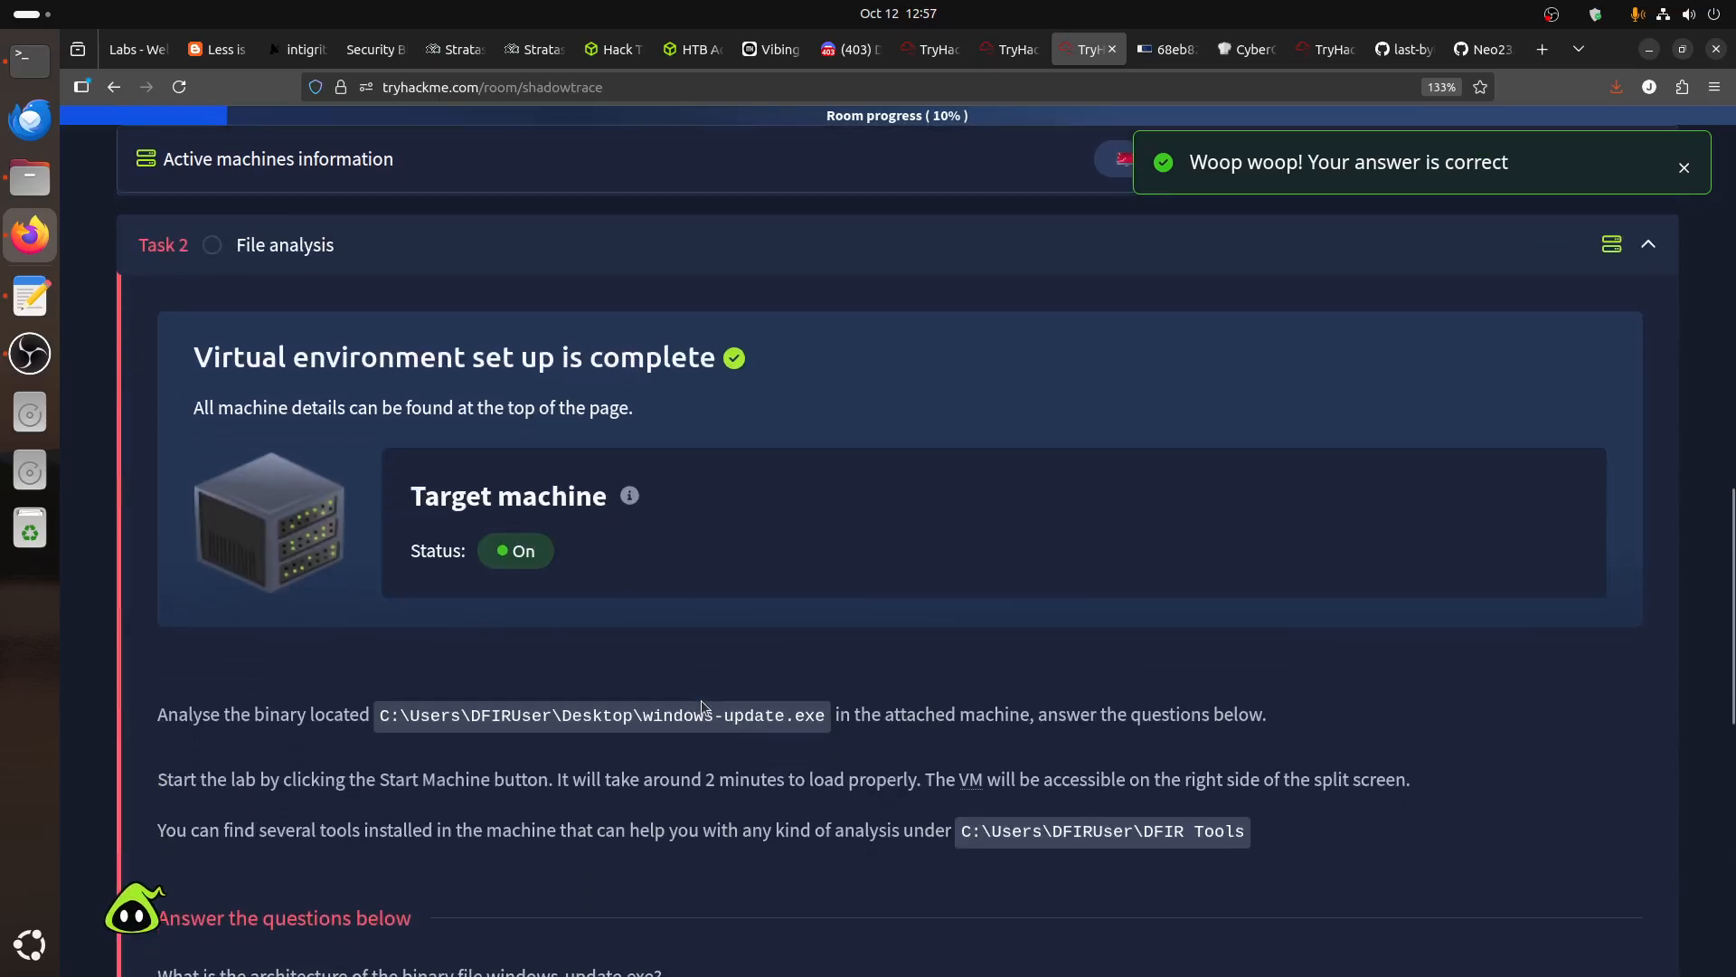
Read Task 2's binary path, the DFIR Tools location and the questions about windows-update.exe, glancing at the Windows machine in between.
scroll(843, 633, down, 3)
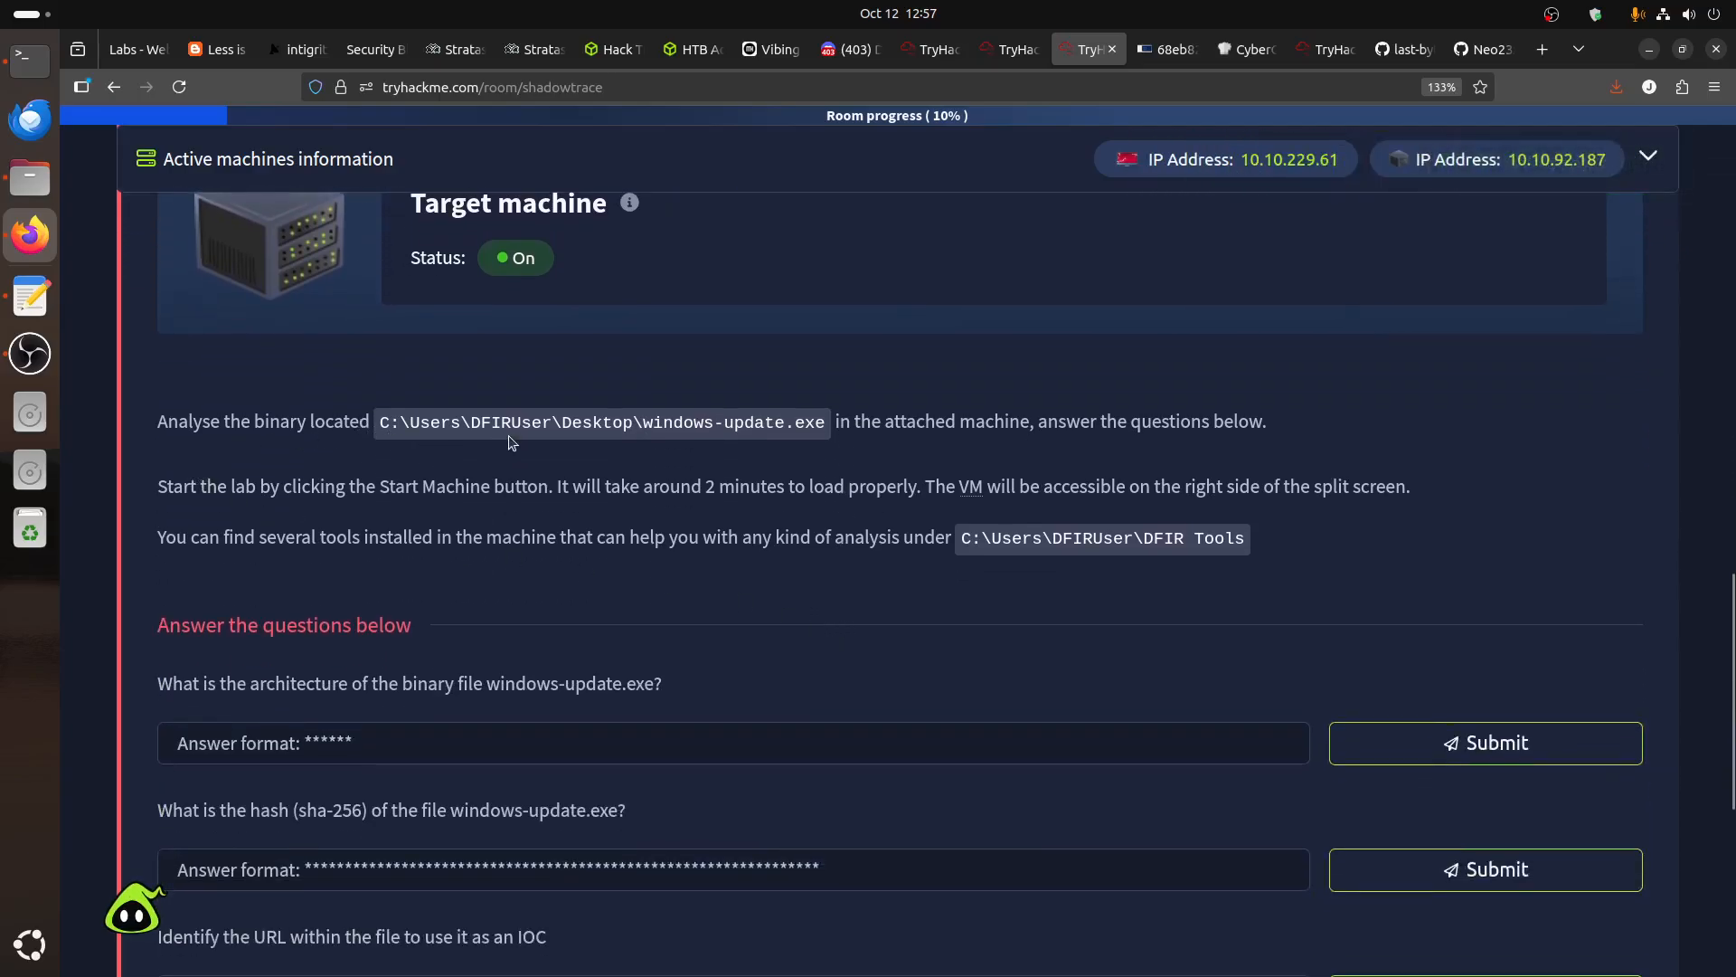
click(671, 451)
drag(1251, 547, 945, 540)
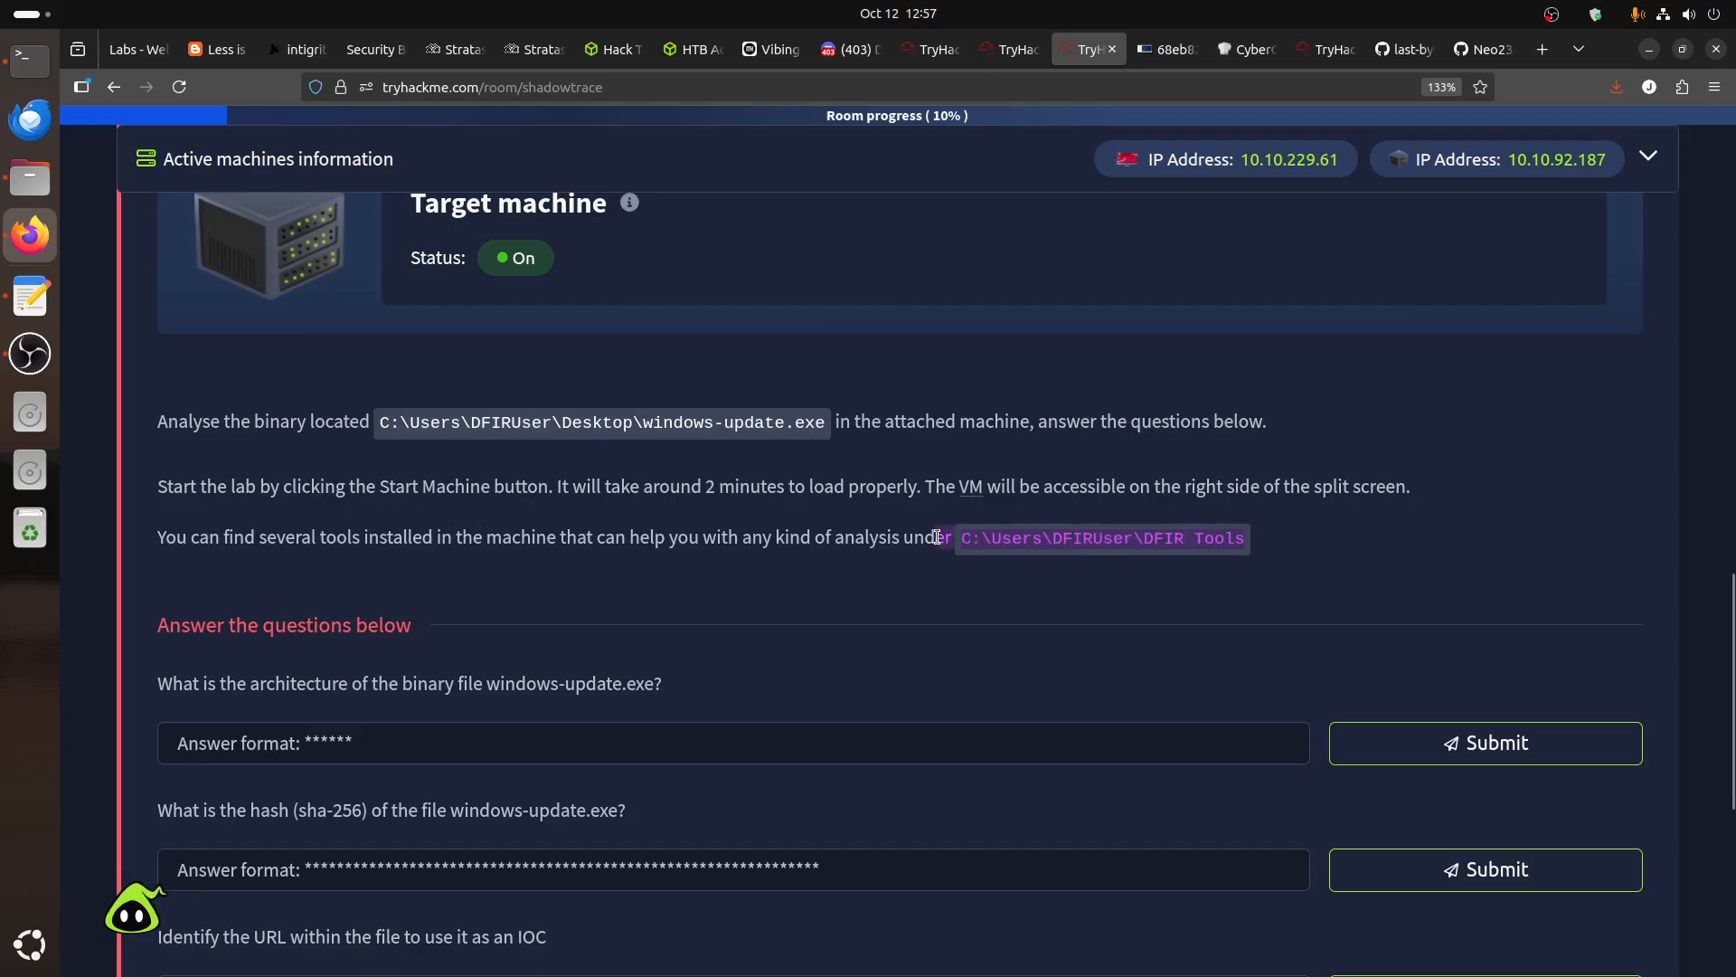
key(ctrl+Tab)
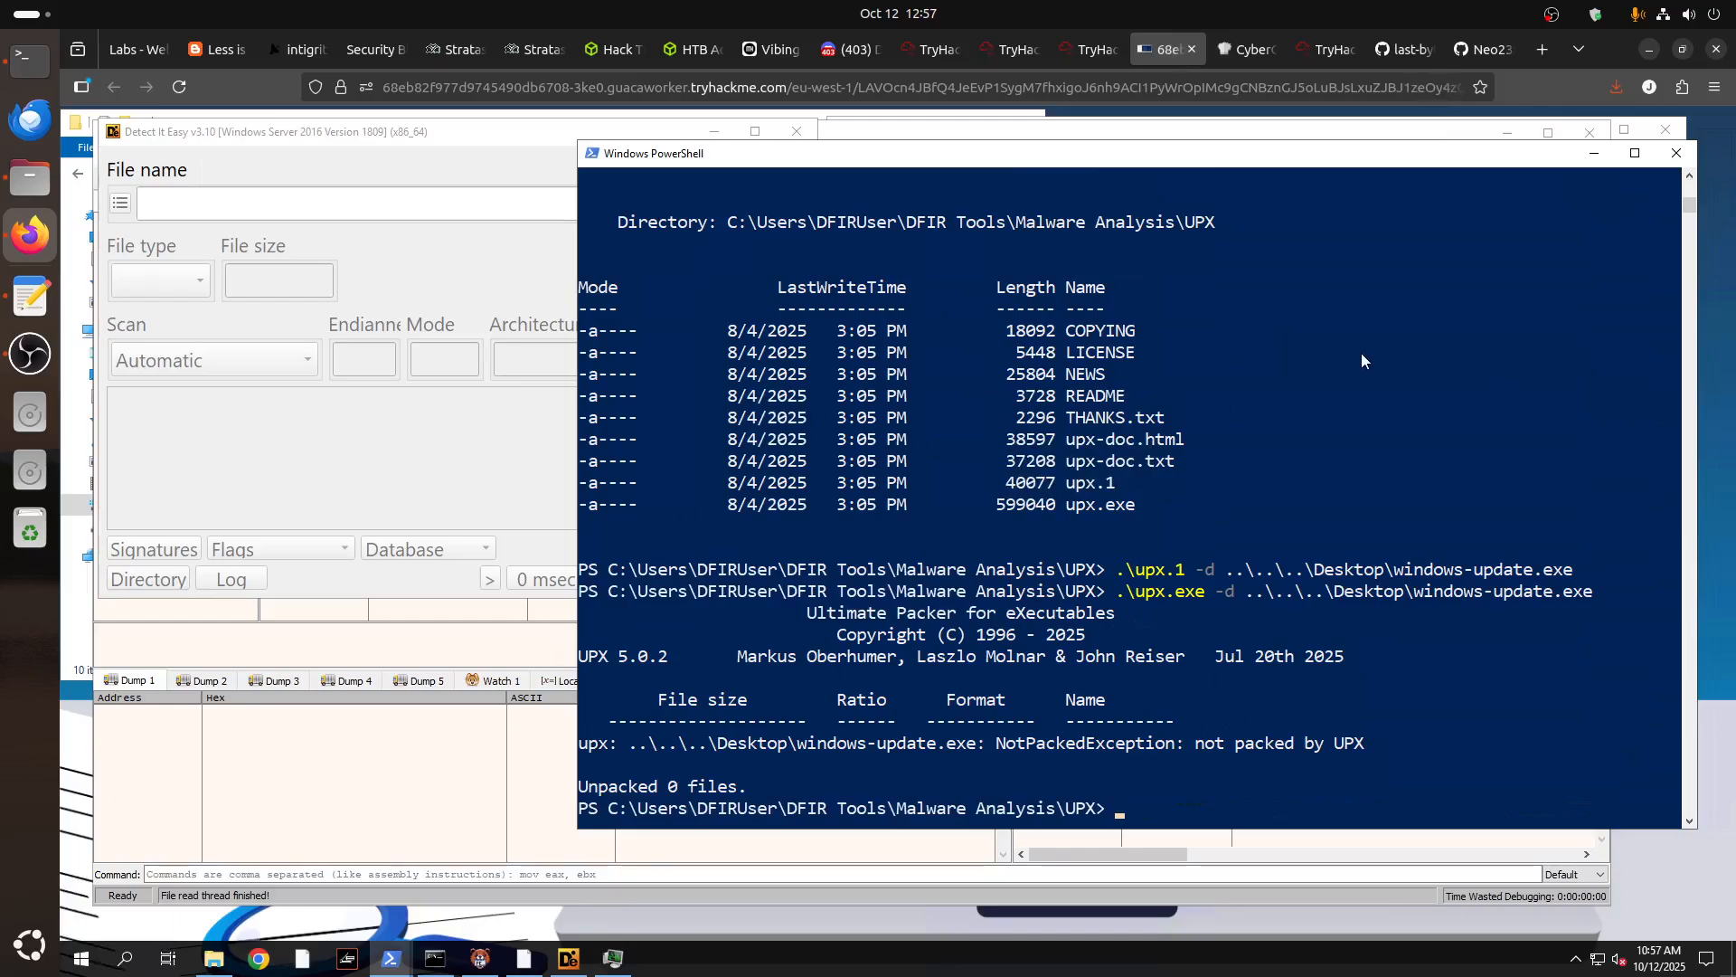
click(1093, 50)
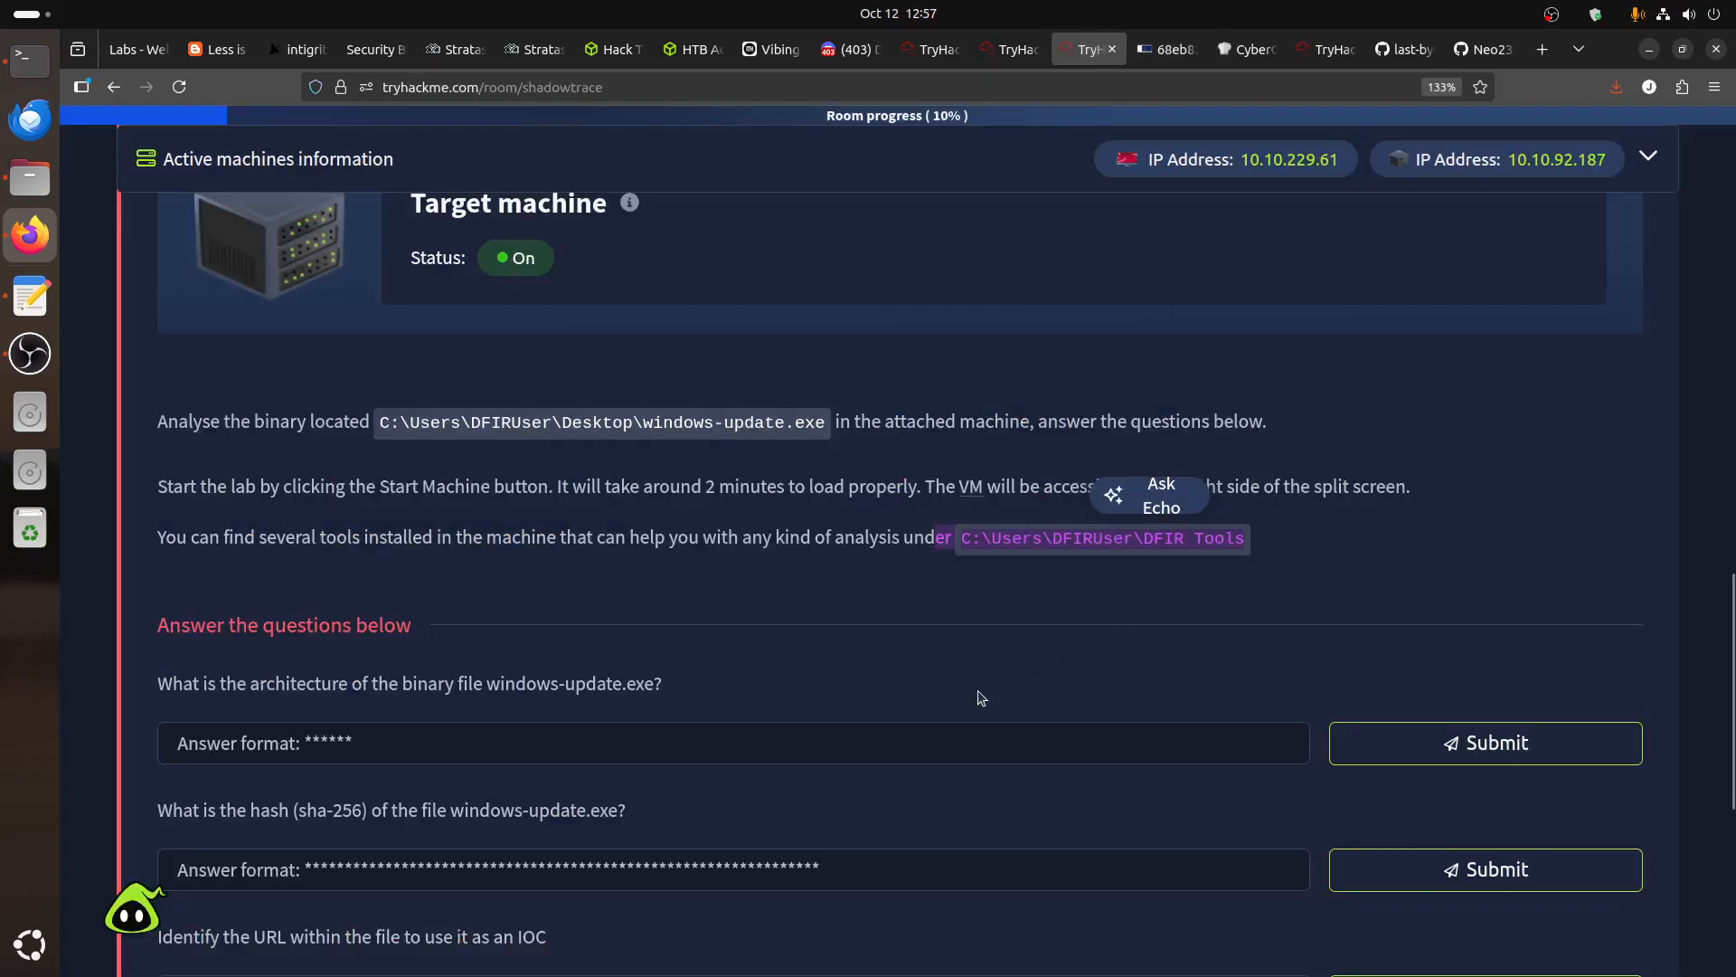
scroll(724, 666, down, 5)
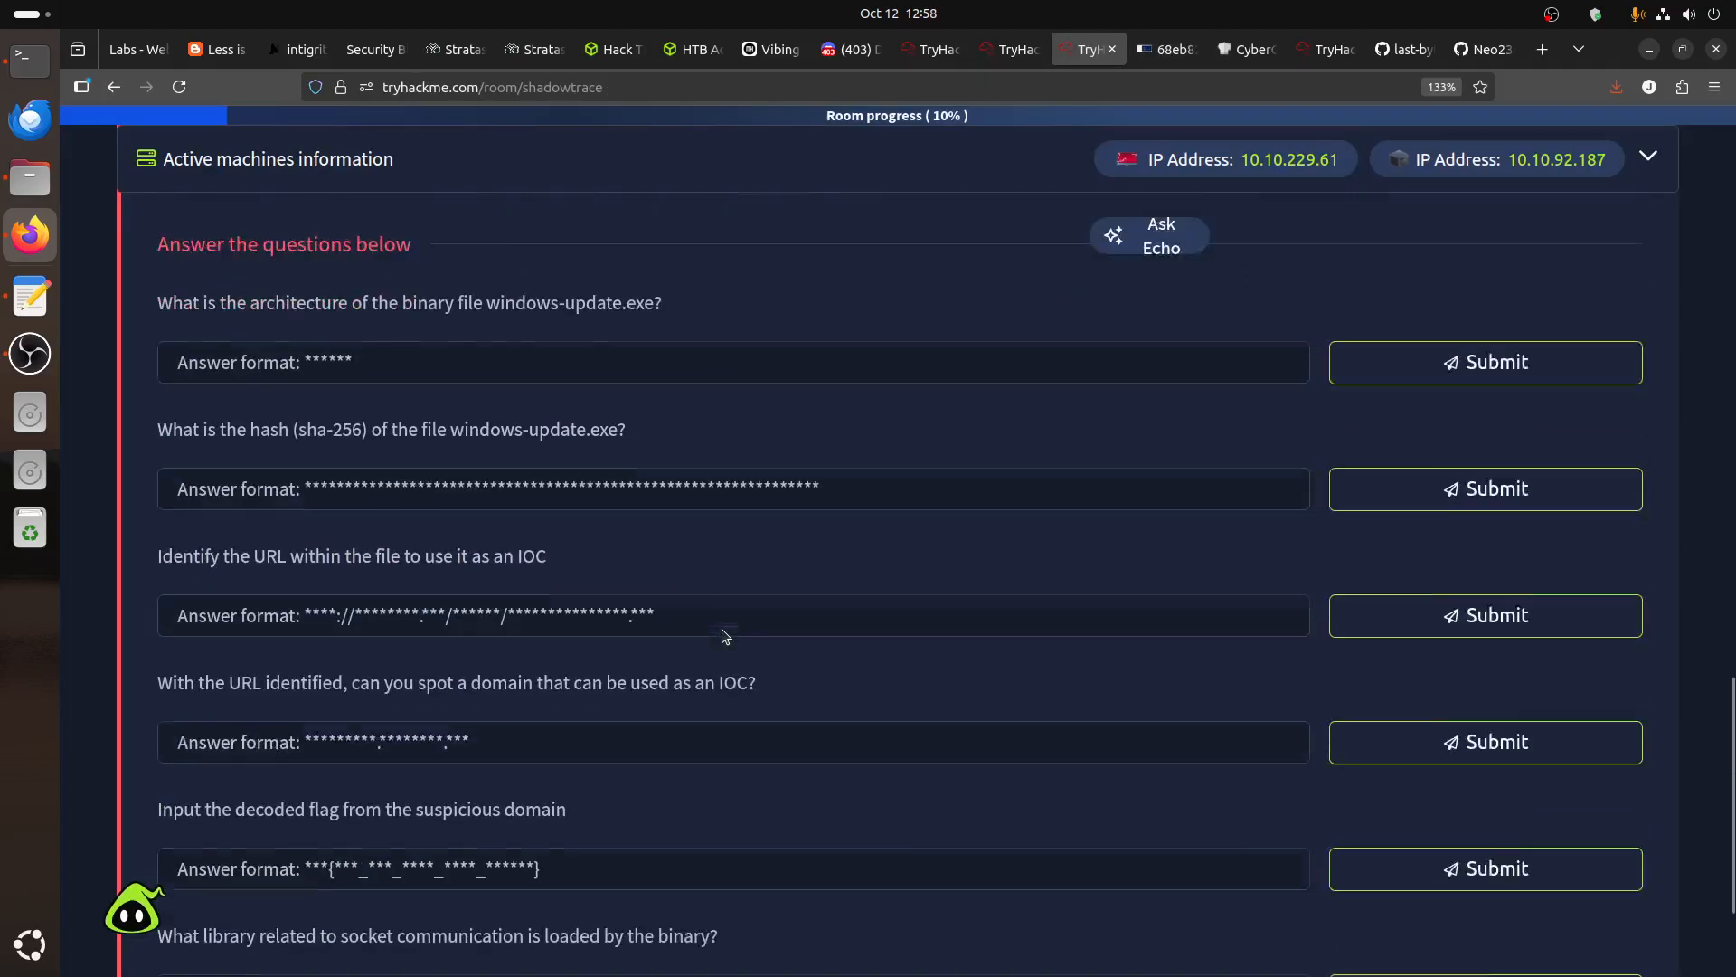
Return to the Windows machine and load windows-update.exe from the Desktop into Detect It Easy.
click(1166, 50)
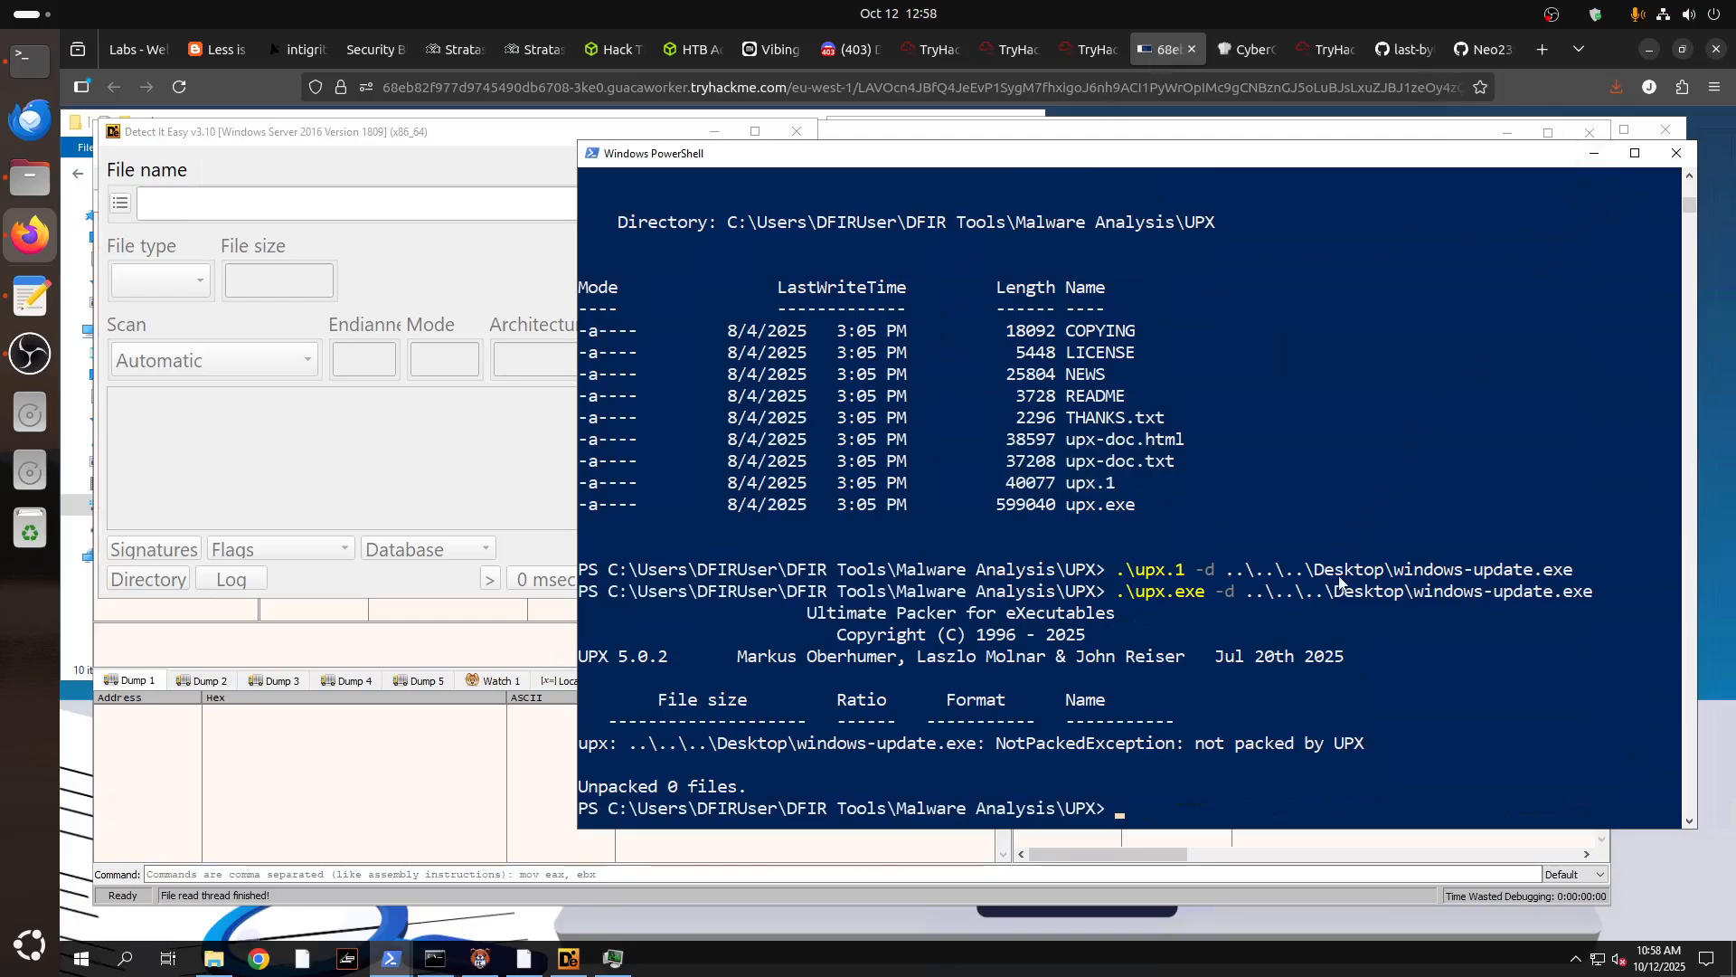
text(cd)
click(365, 244)
click(741, 208)
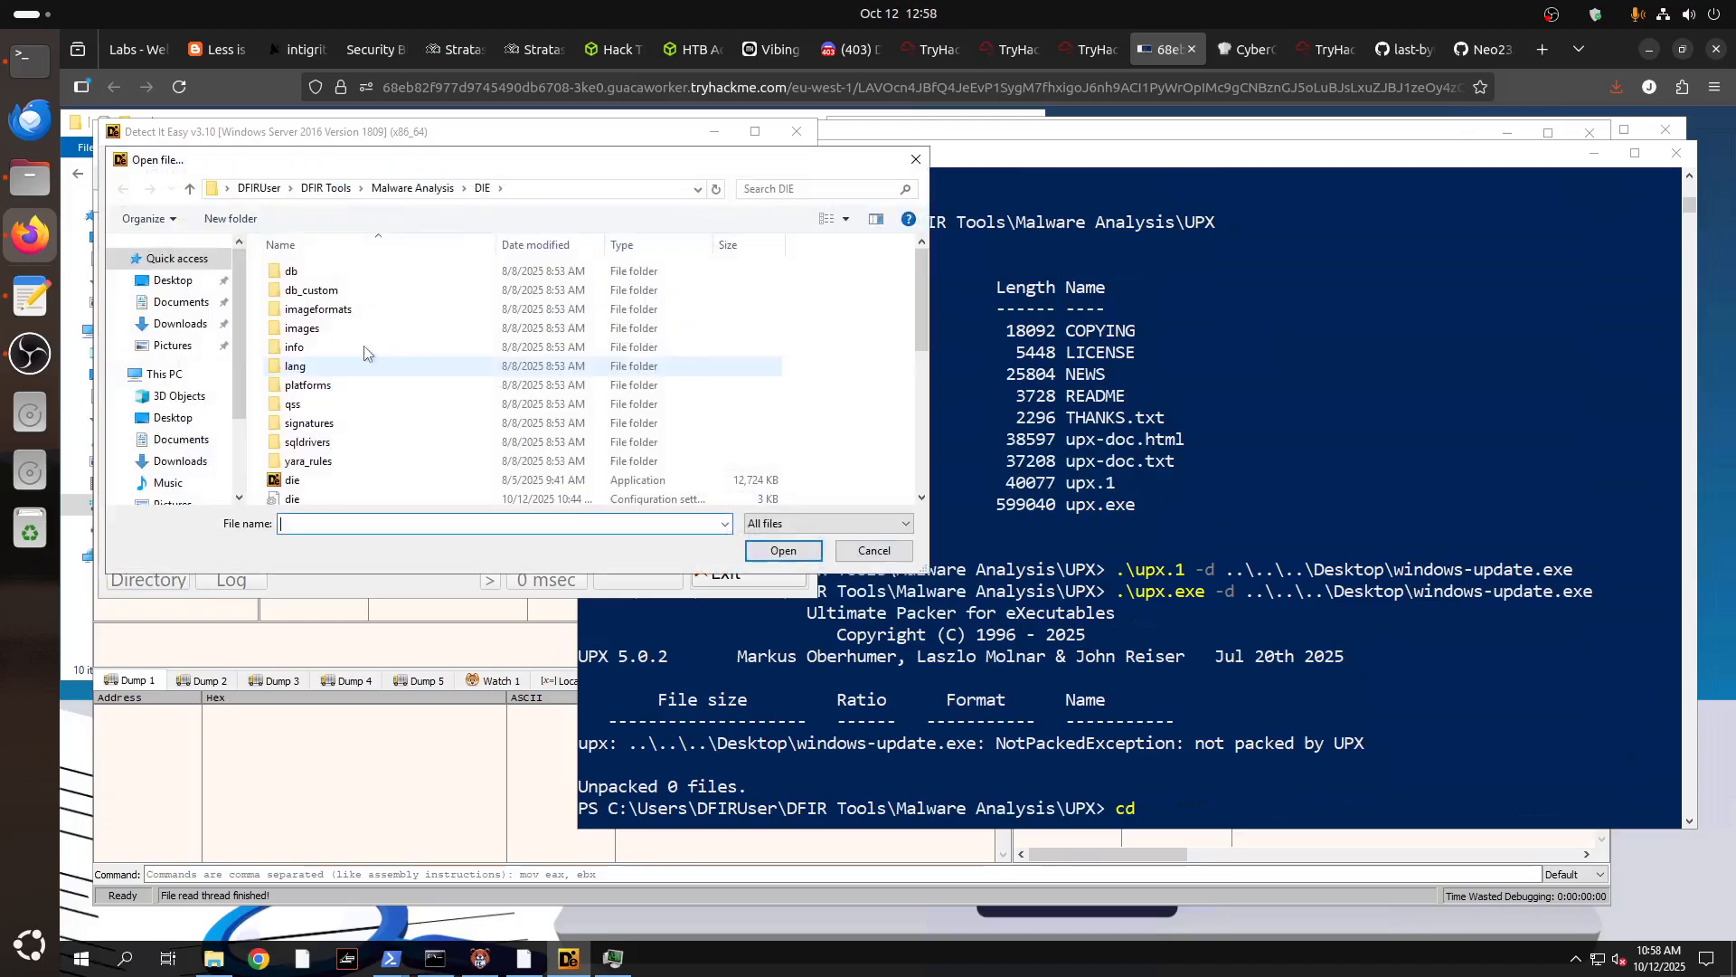
click(172, 280)
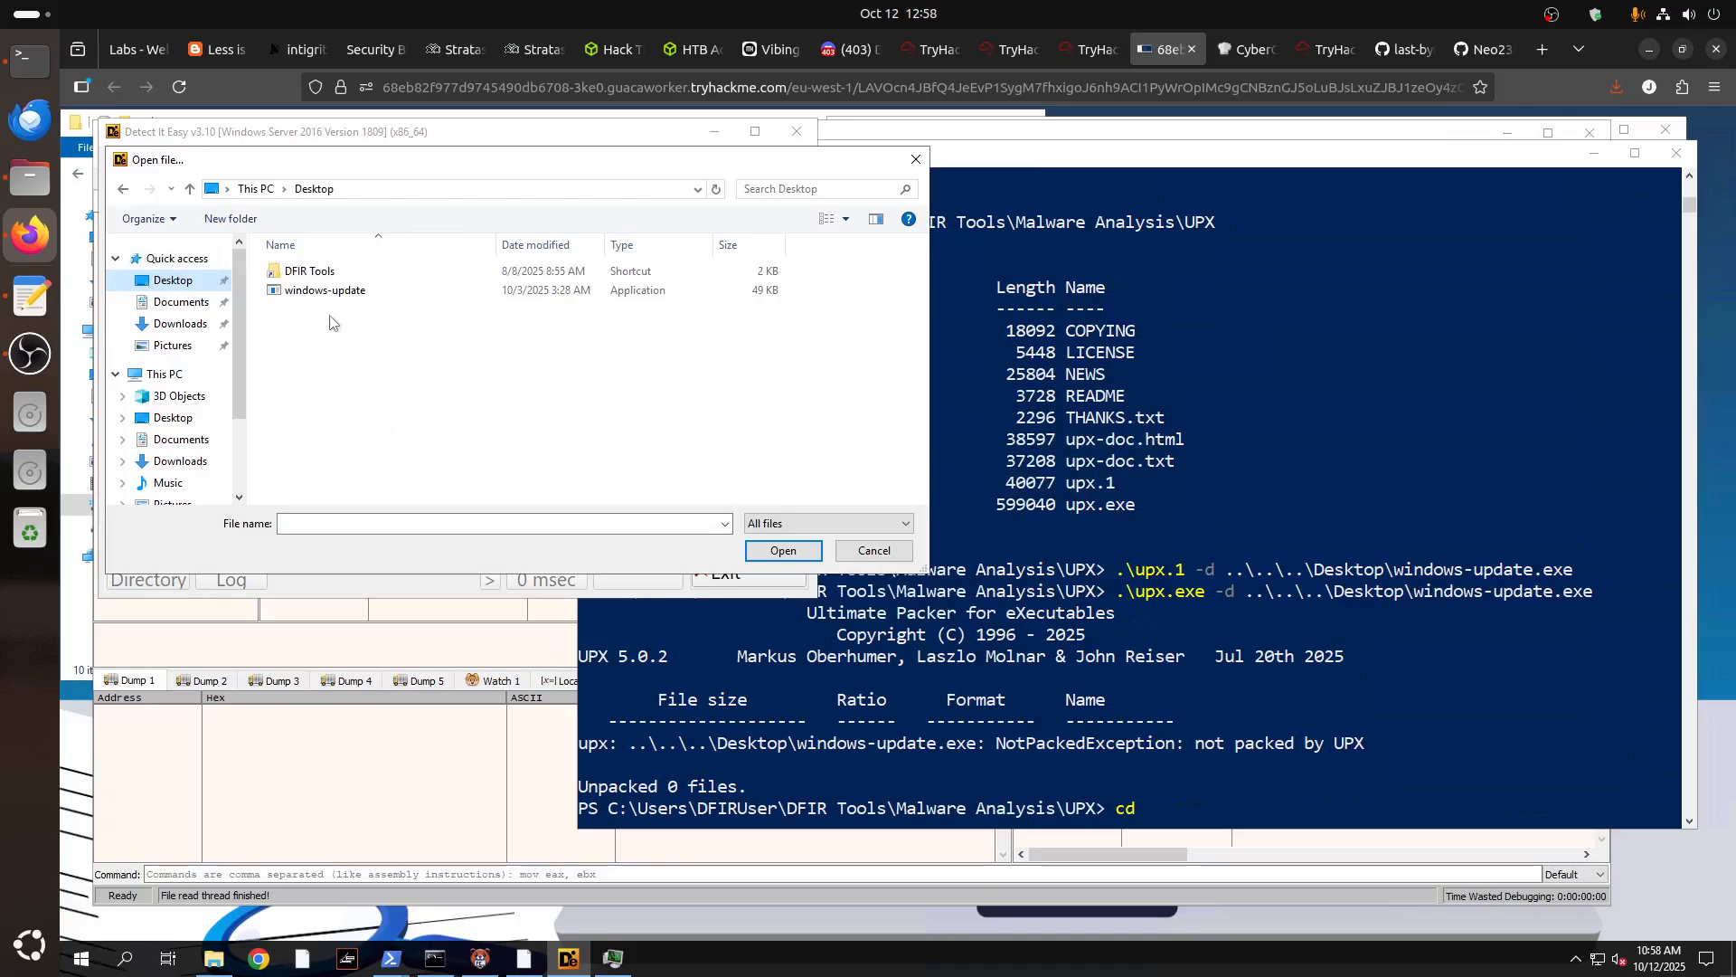
double_click(329, 290)
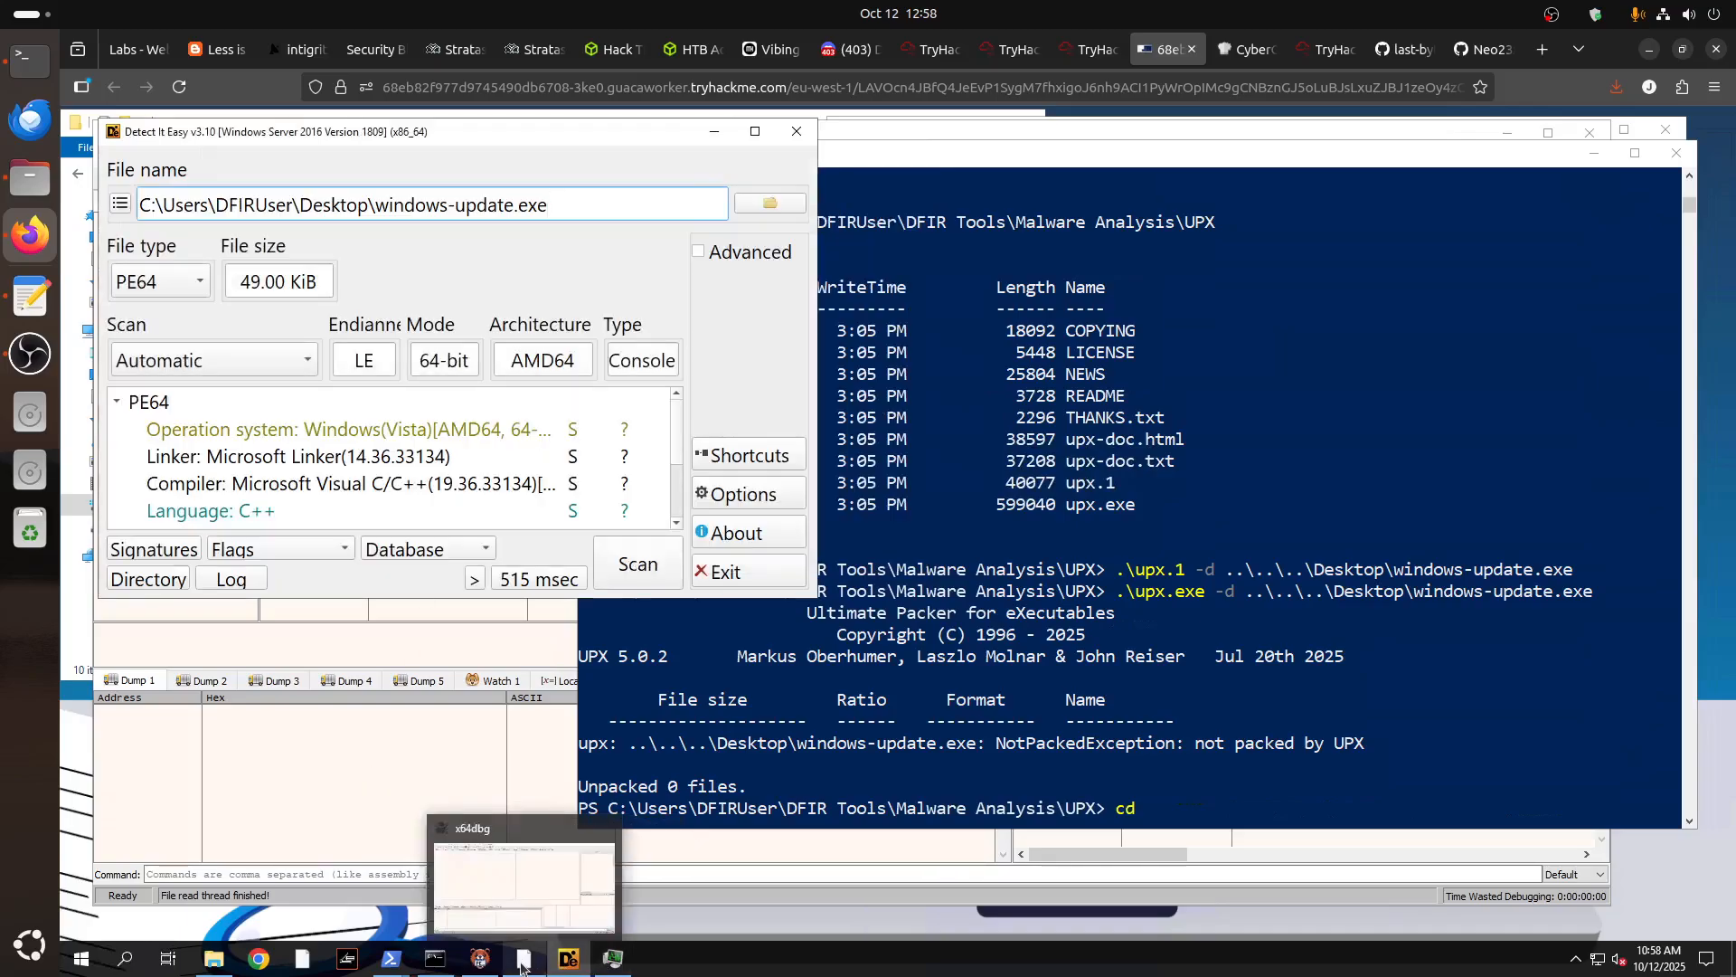
Bring PE-bear forward and load windows-update.exe from the Desktop into it.
mouse_move(481, 964)
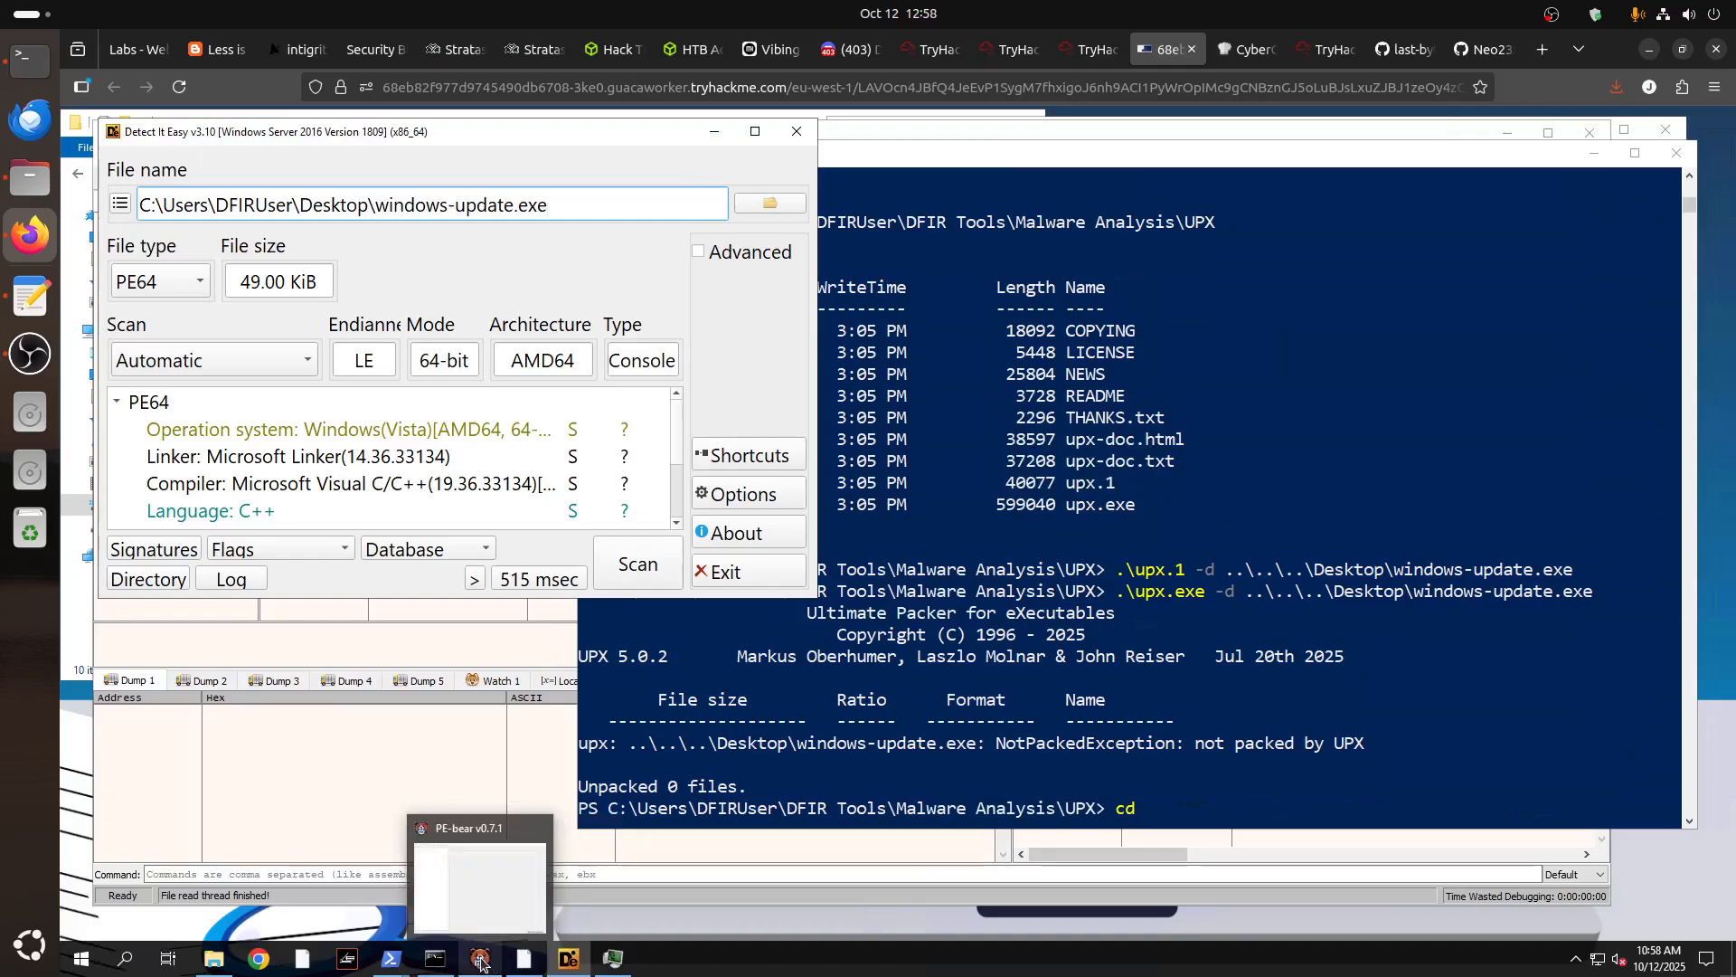
click(481, 961)
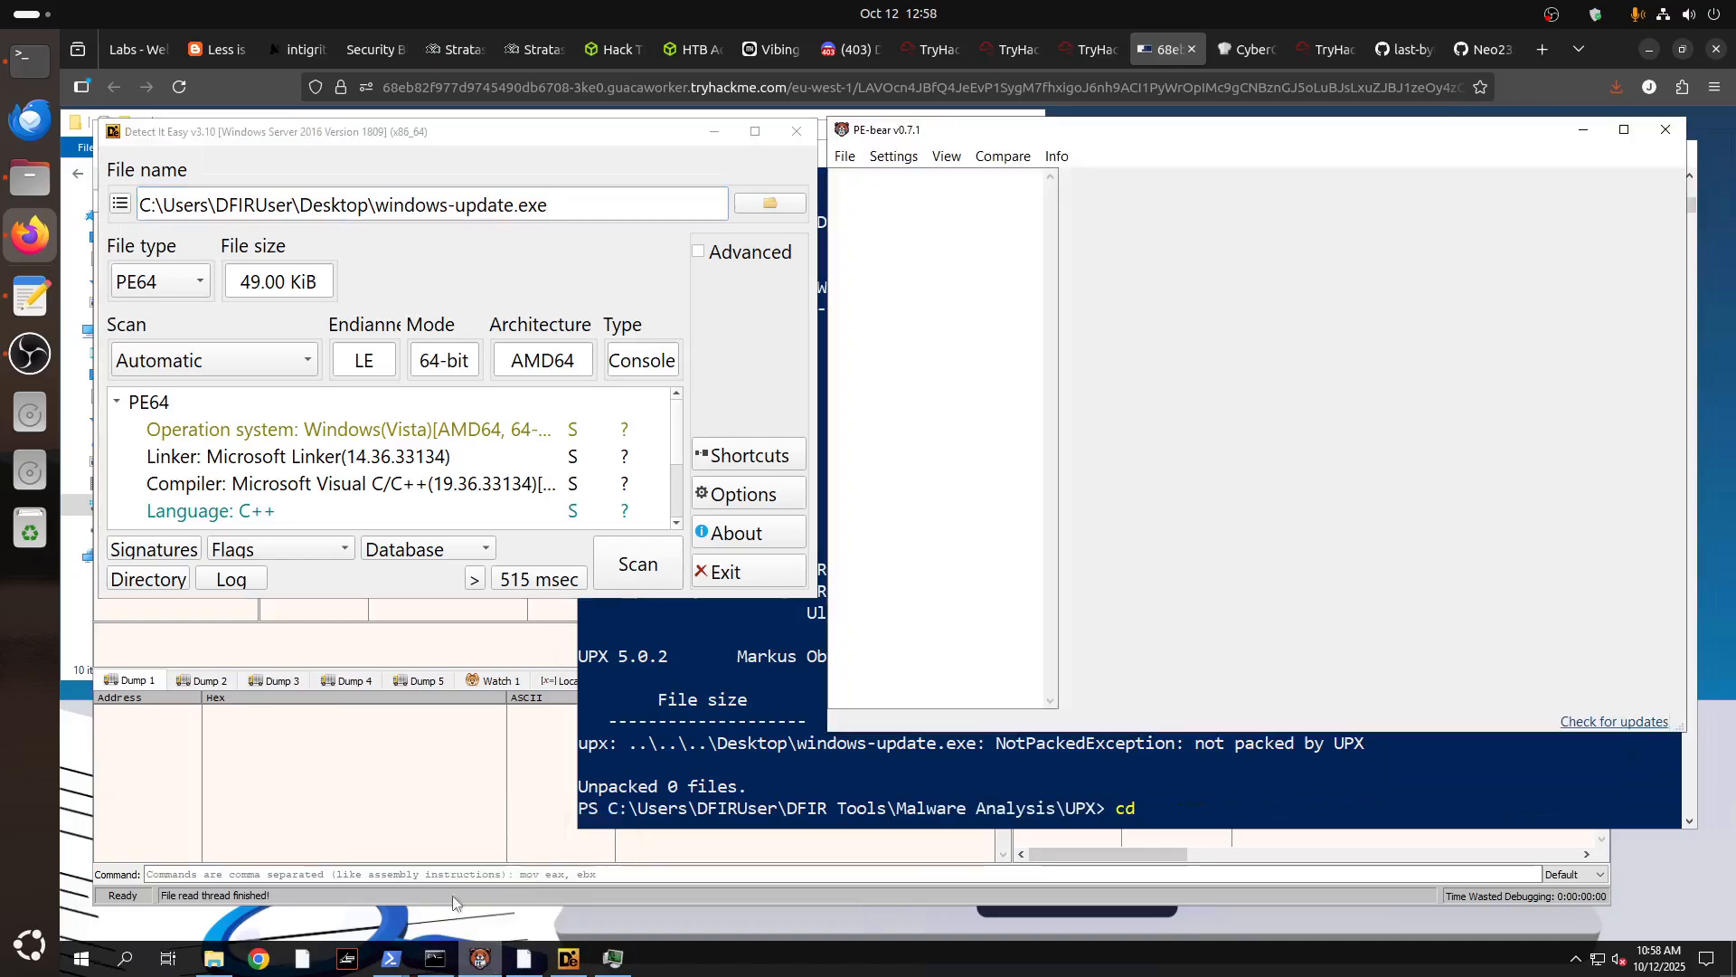
click(846, 159)
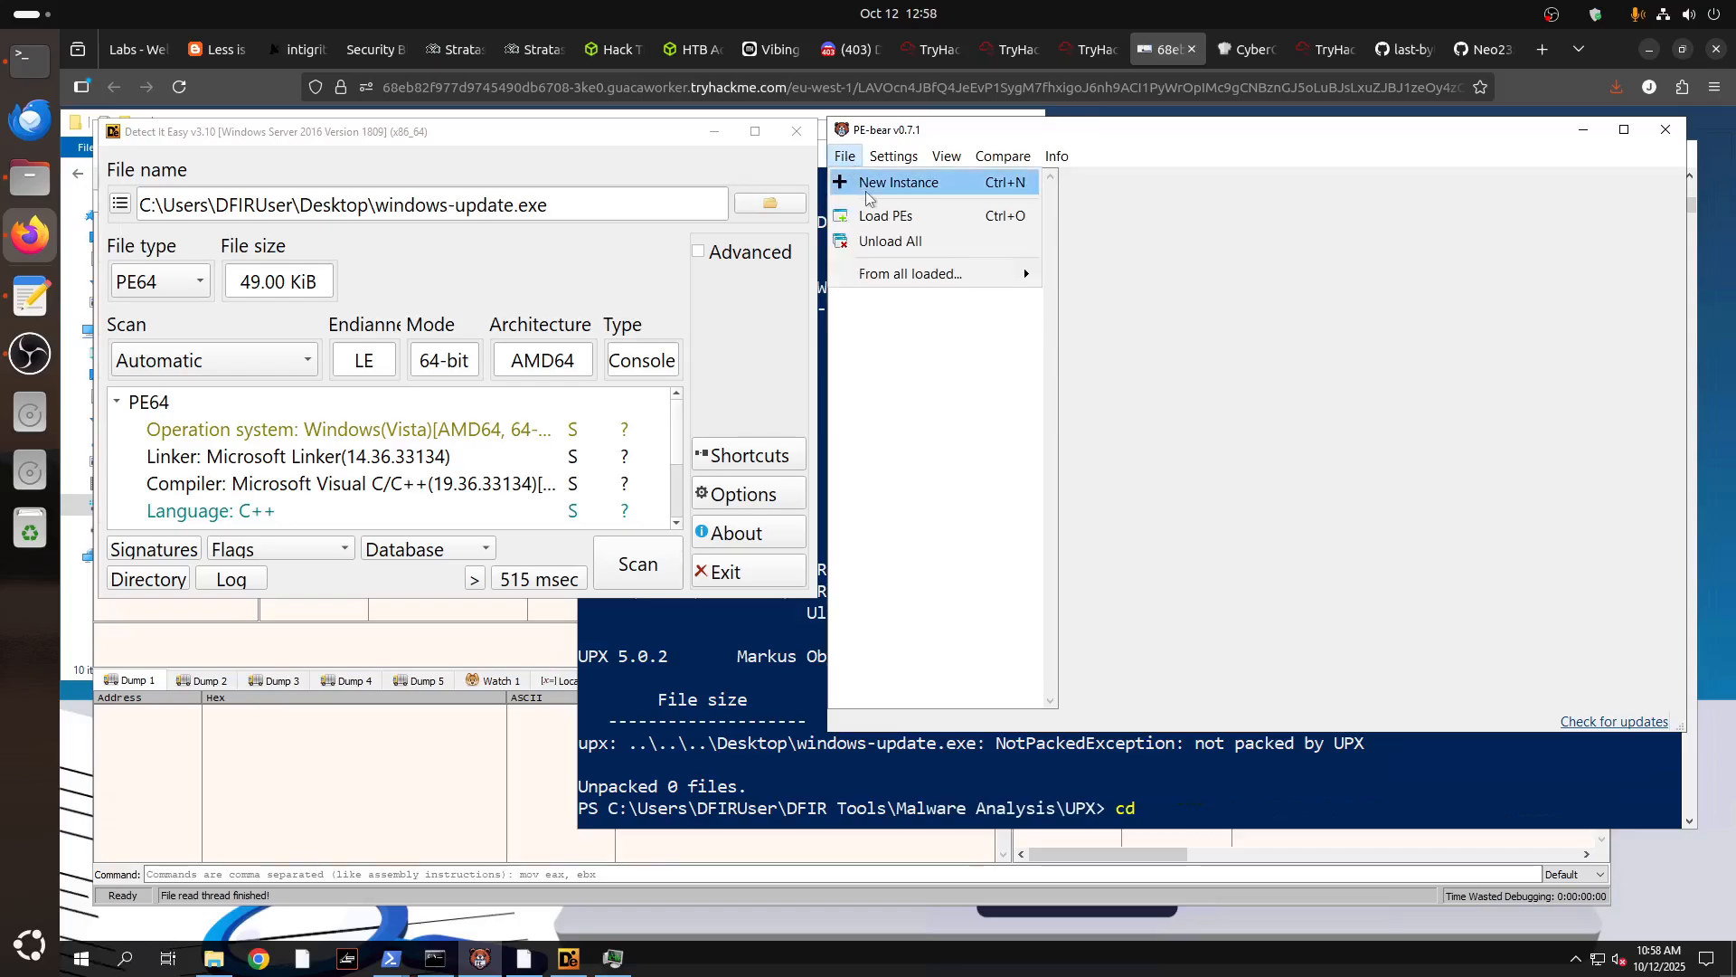
click(881, 216)
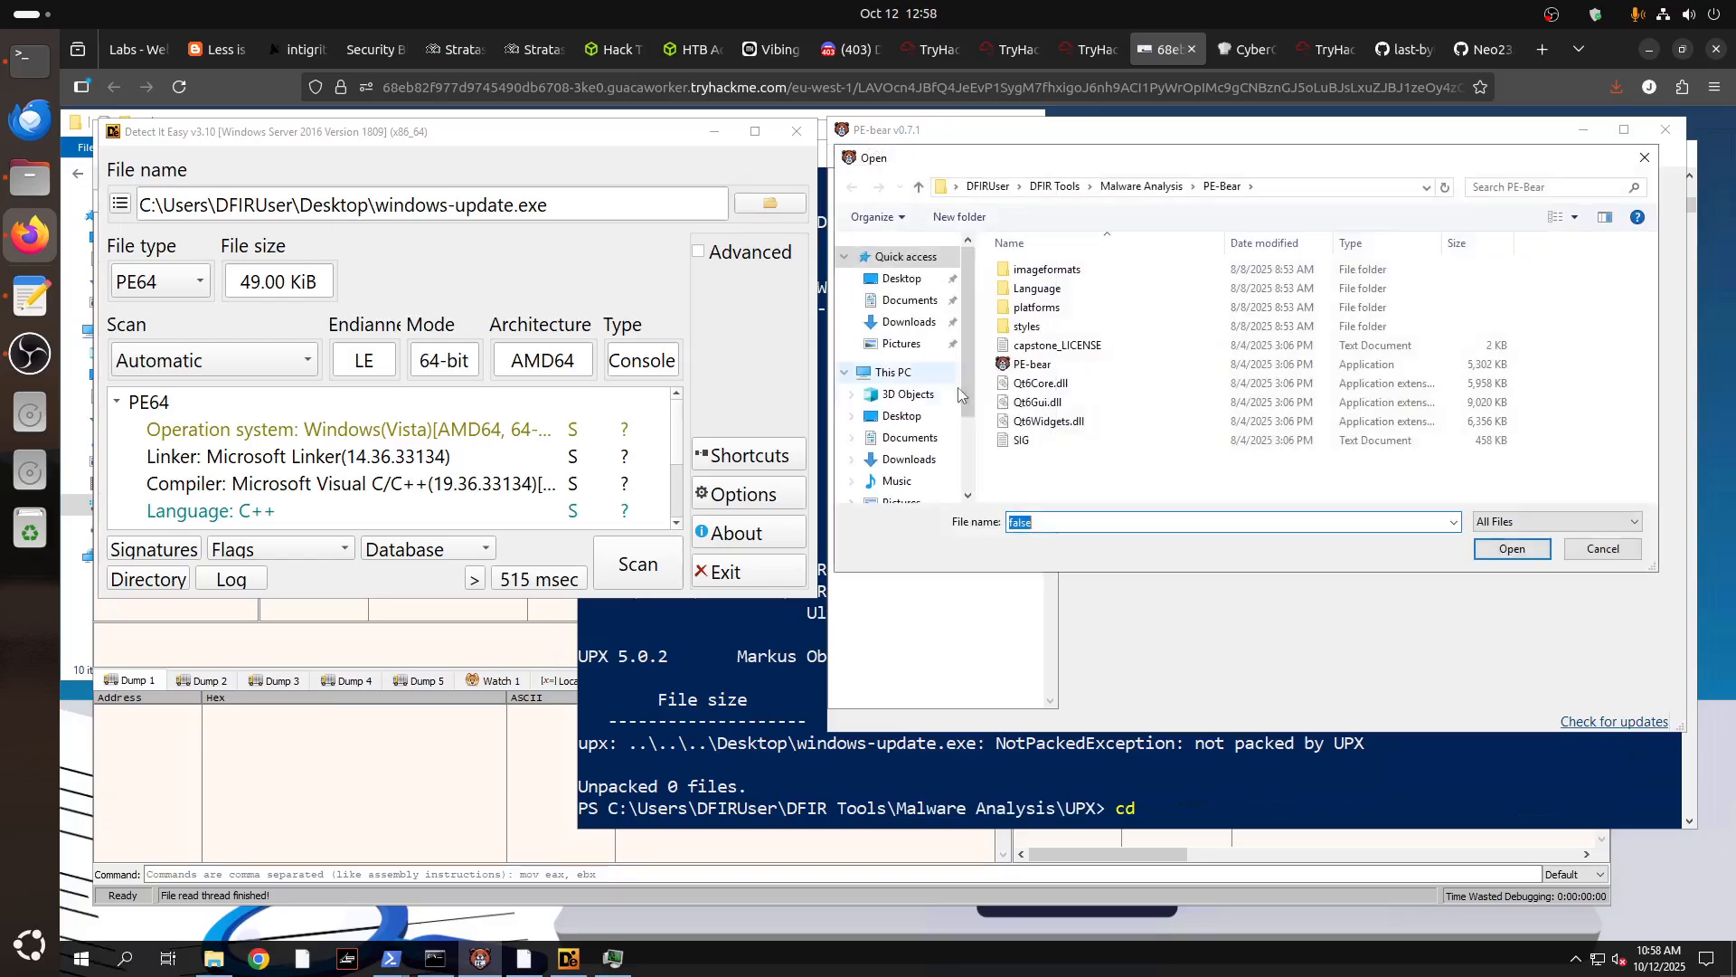
click(902, 279)
double_click(1054, 289)
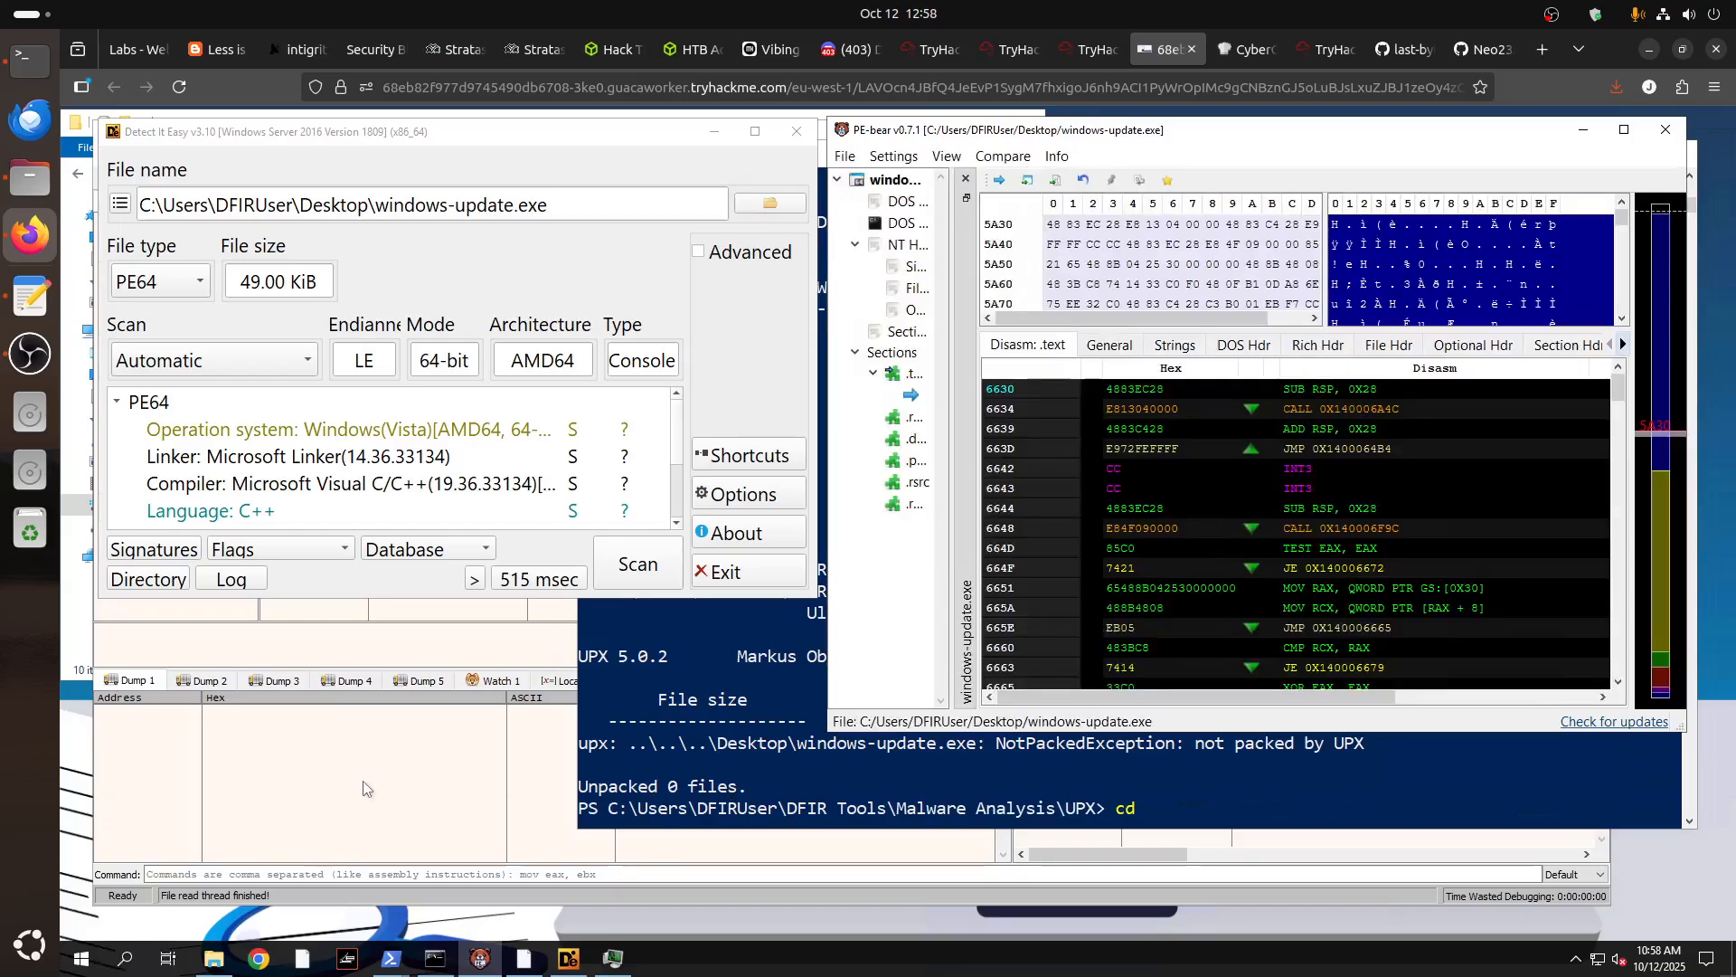
Minimize x64dbg, move PowerShell up to the Malware Analysis folder with cd .., and list its contents with ls.
click(363, 782)
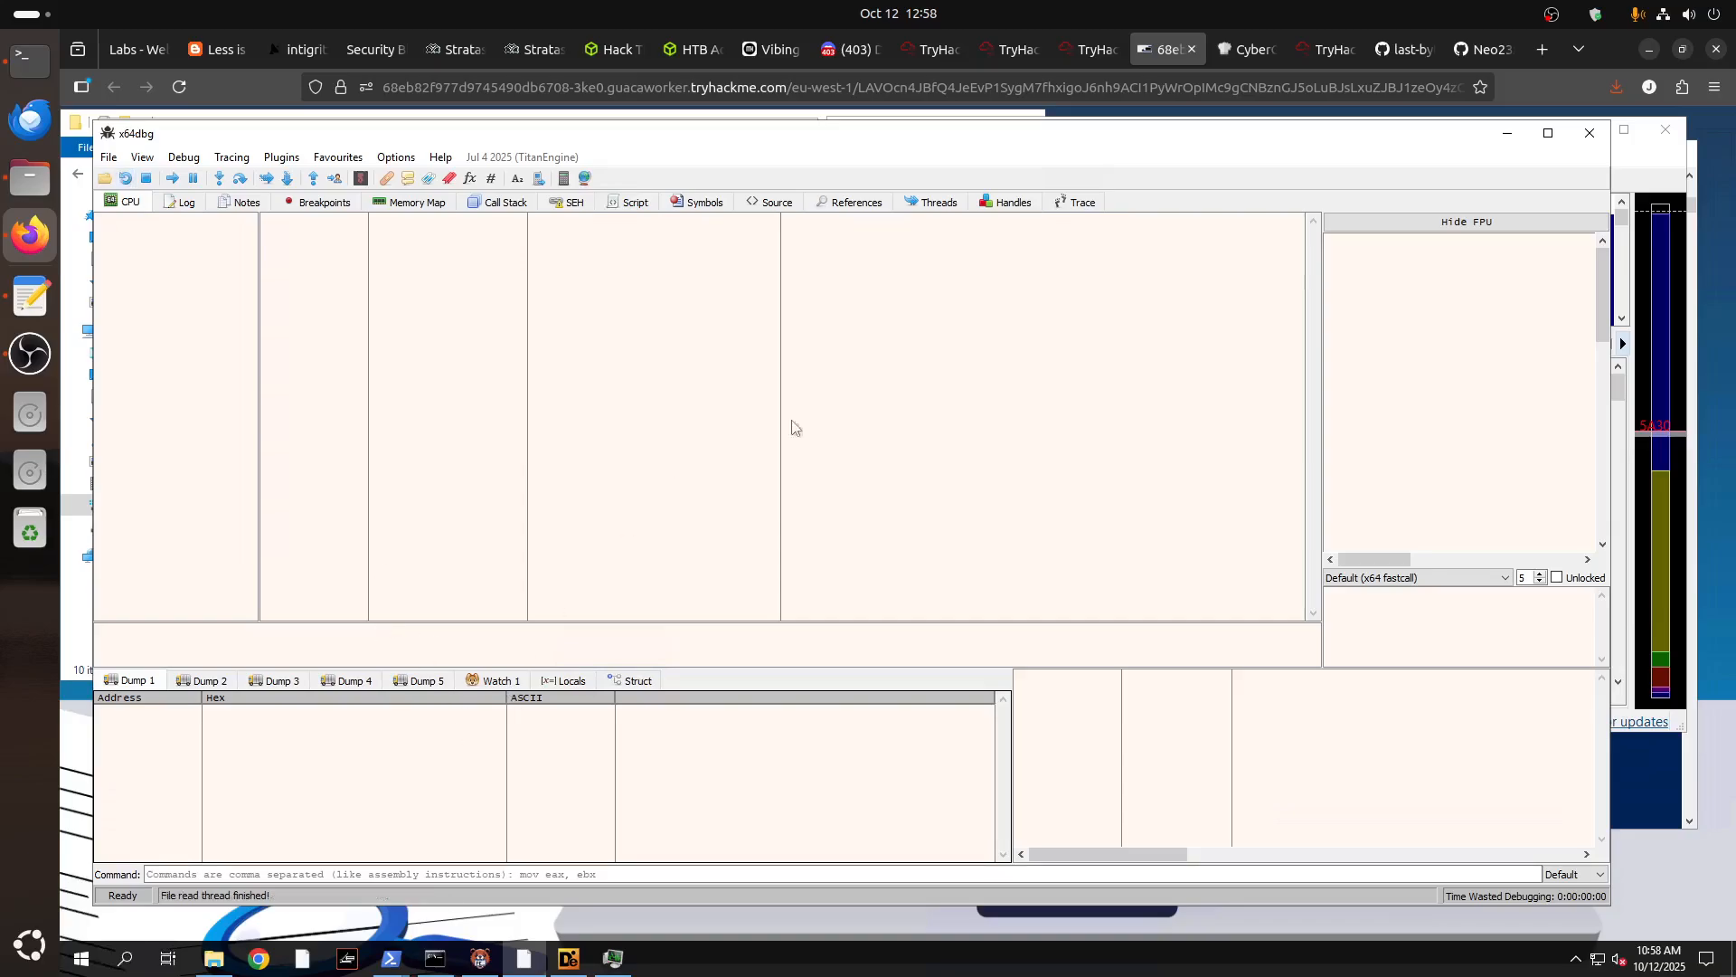
click(1508, 135)
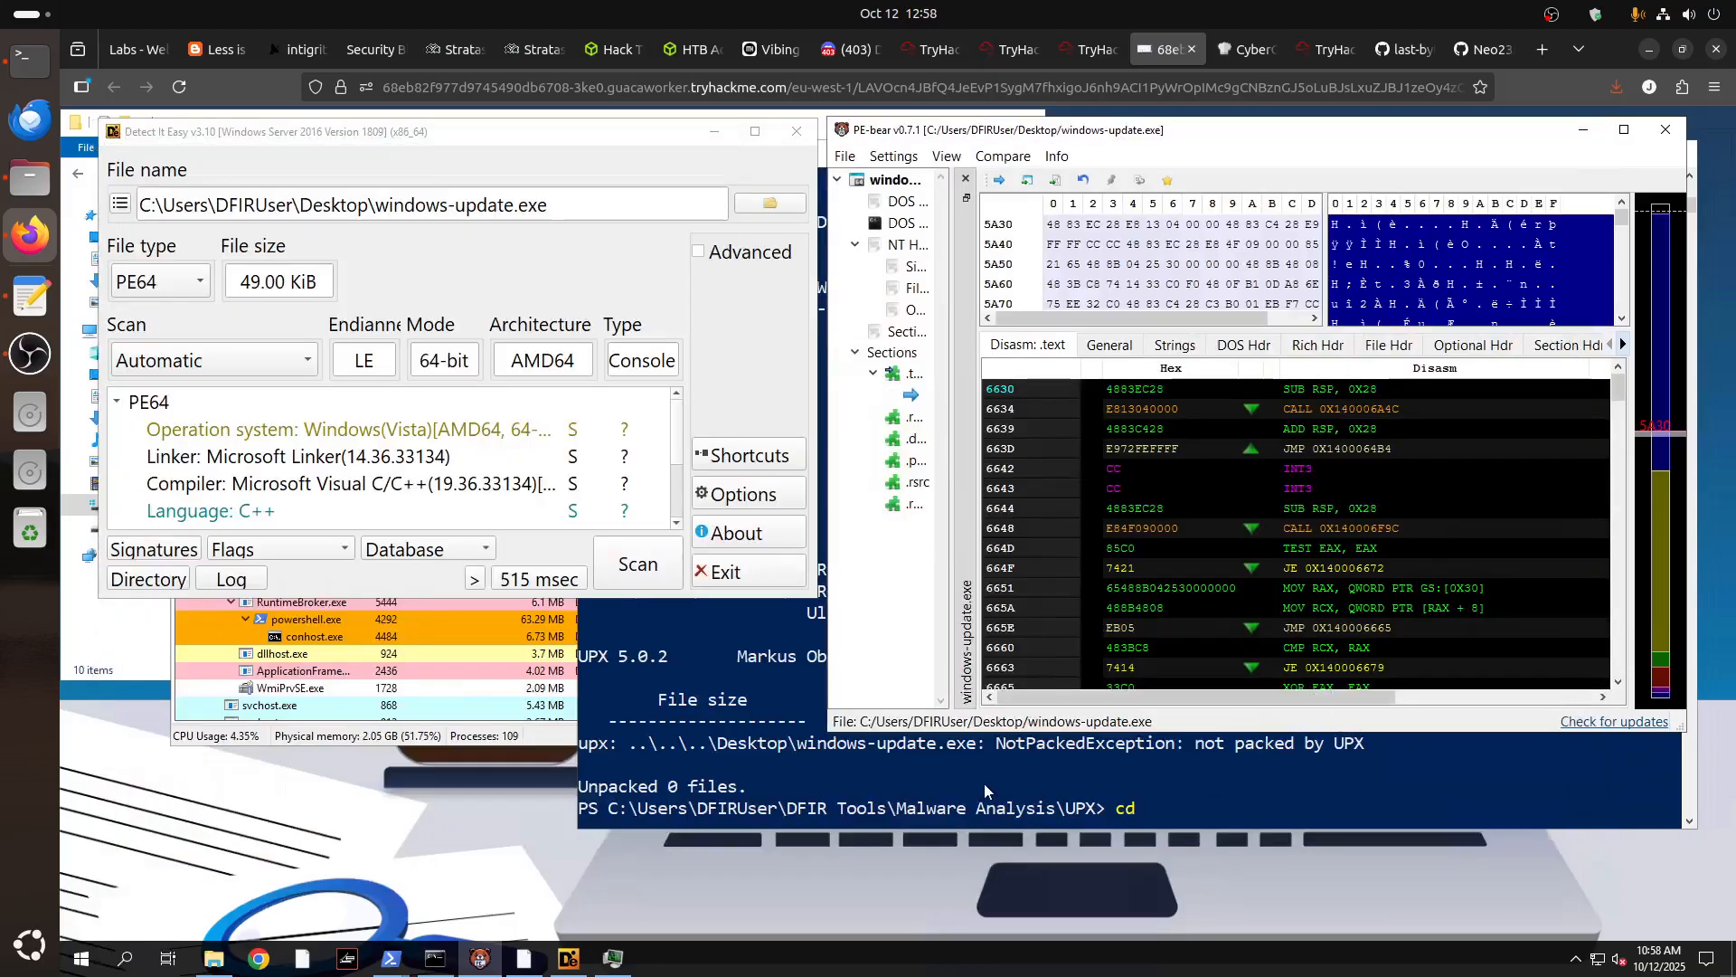
click(983, 784)
text(cd )
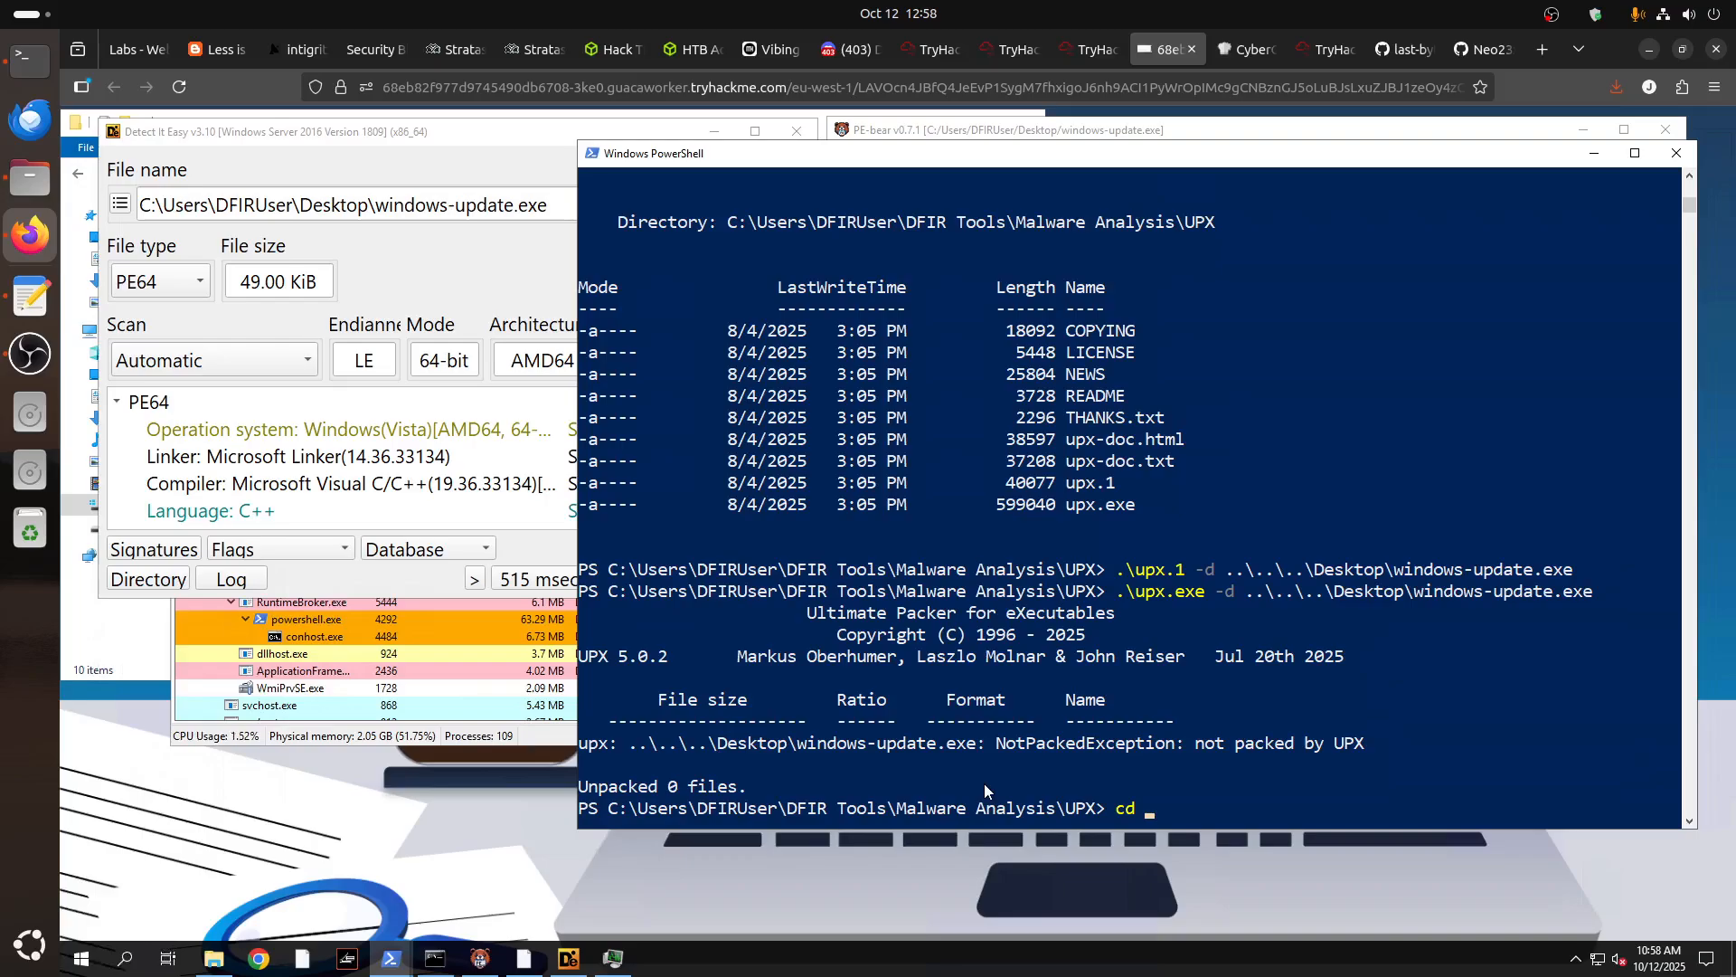
text(..)
key(Return)
text(ls)
key(Return)
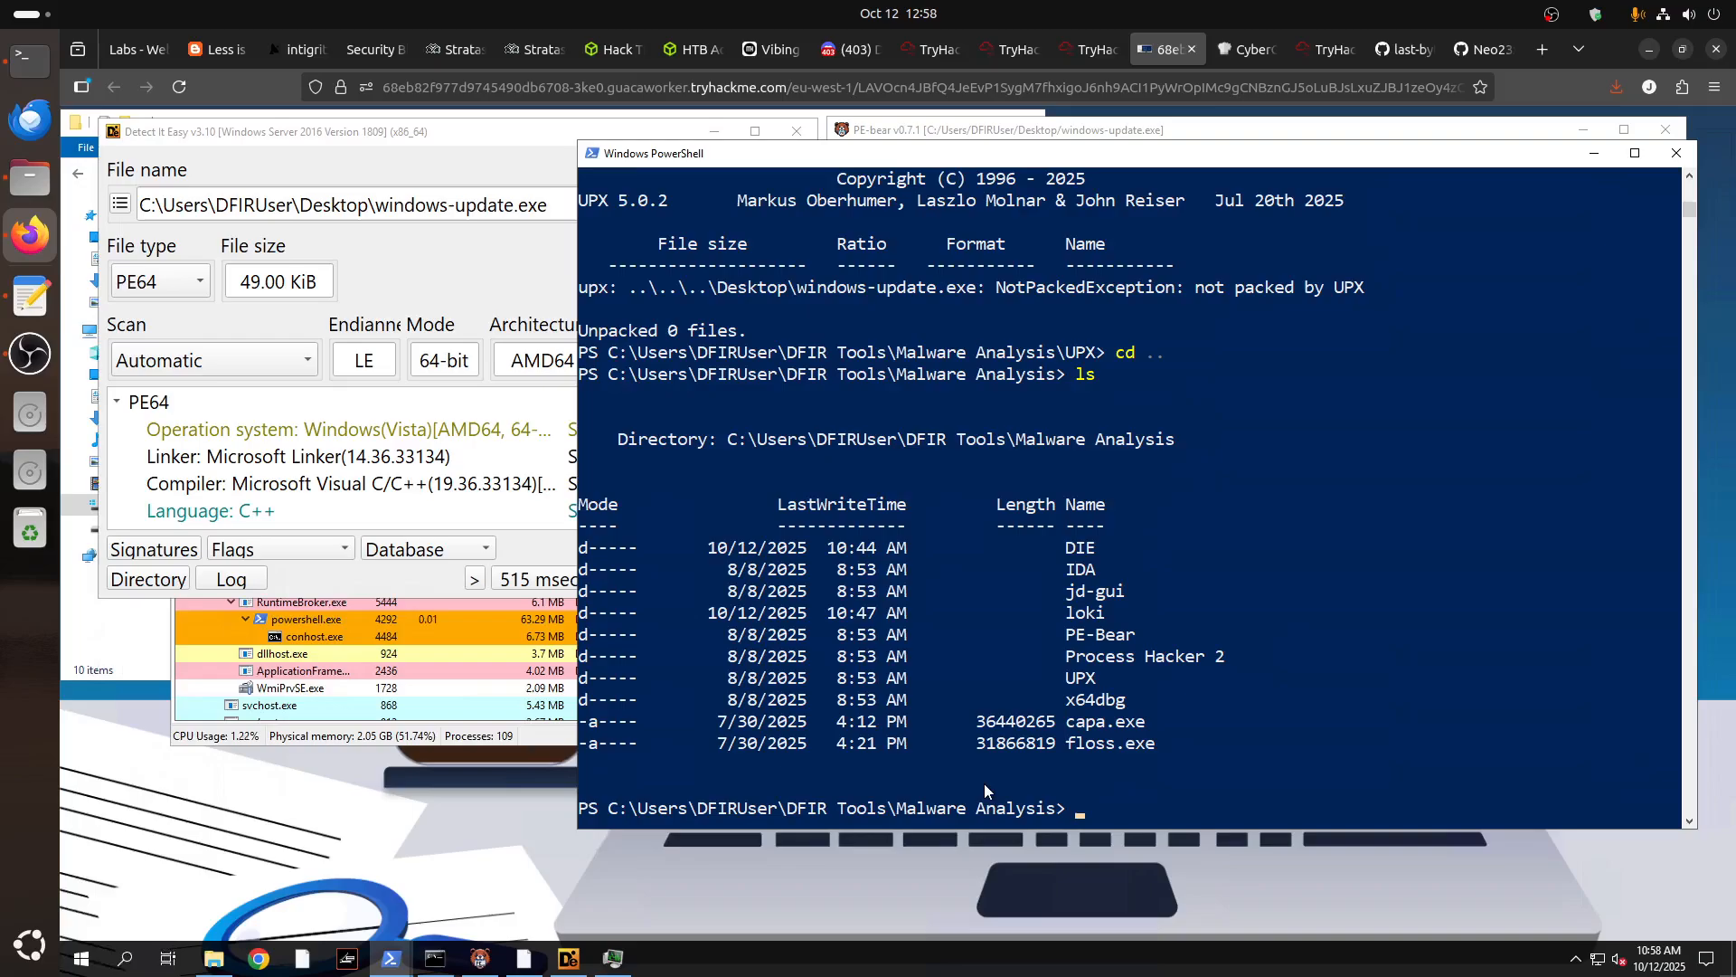
text(capa -q)
key(BackSpace)
key(BackSpace)
key(BackSpace)
key(BackSpace)
key(BackSpace)
key(BackSpace)
key(BackSpace)
key(BackSpace)
Extract the binary's strings by running .\floss.exe ..\..\Desktop\windows-update.exe in PowerShell.
text(.loss.exe)
text( ../..)
text(/)
text(D)
key(Tab)
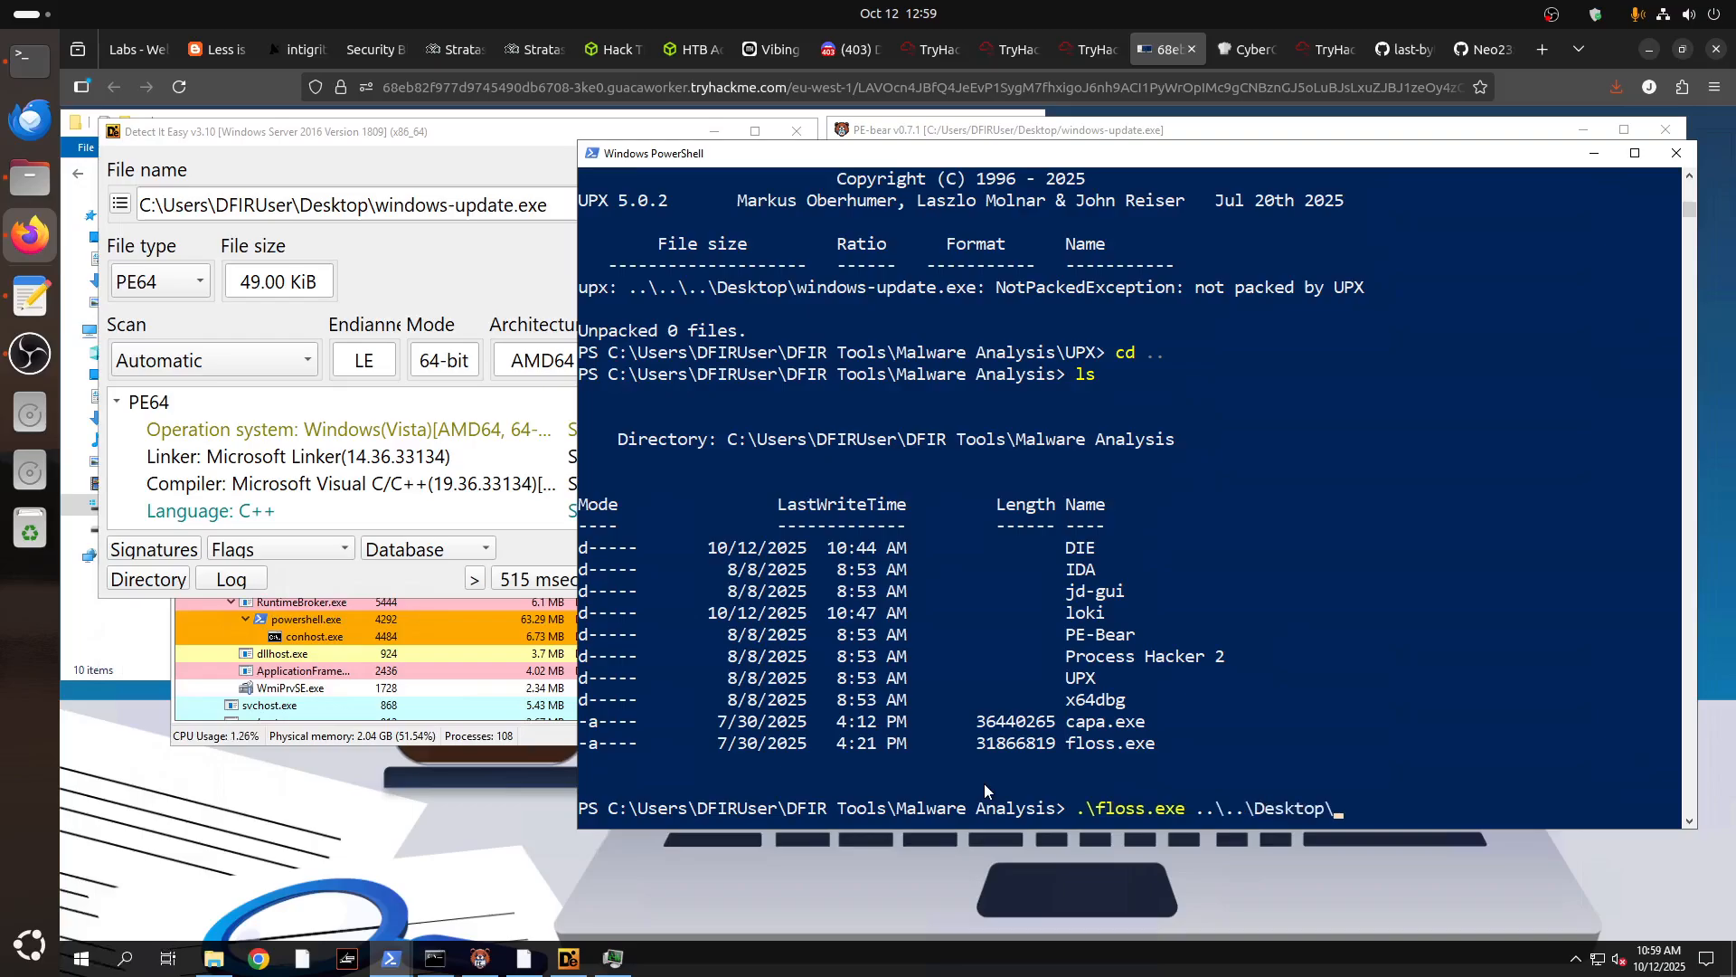
text(w)
key(Tab)
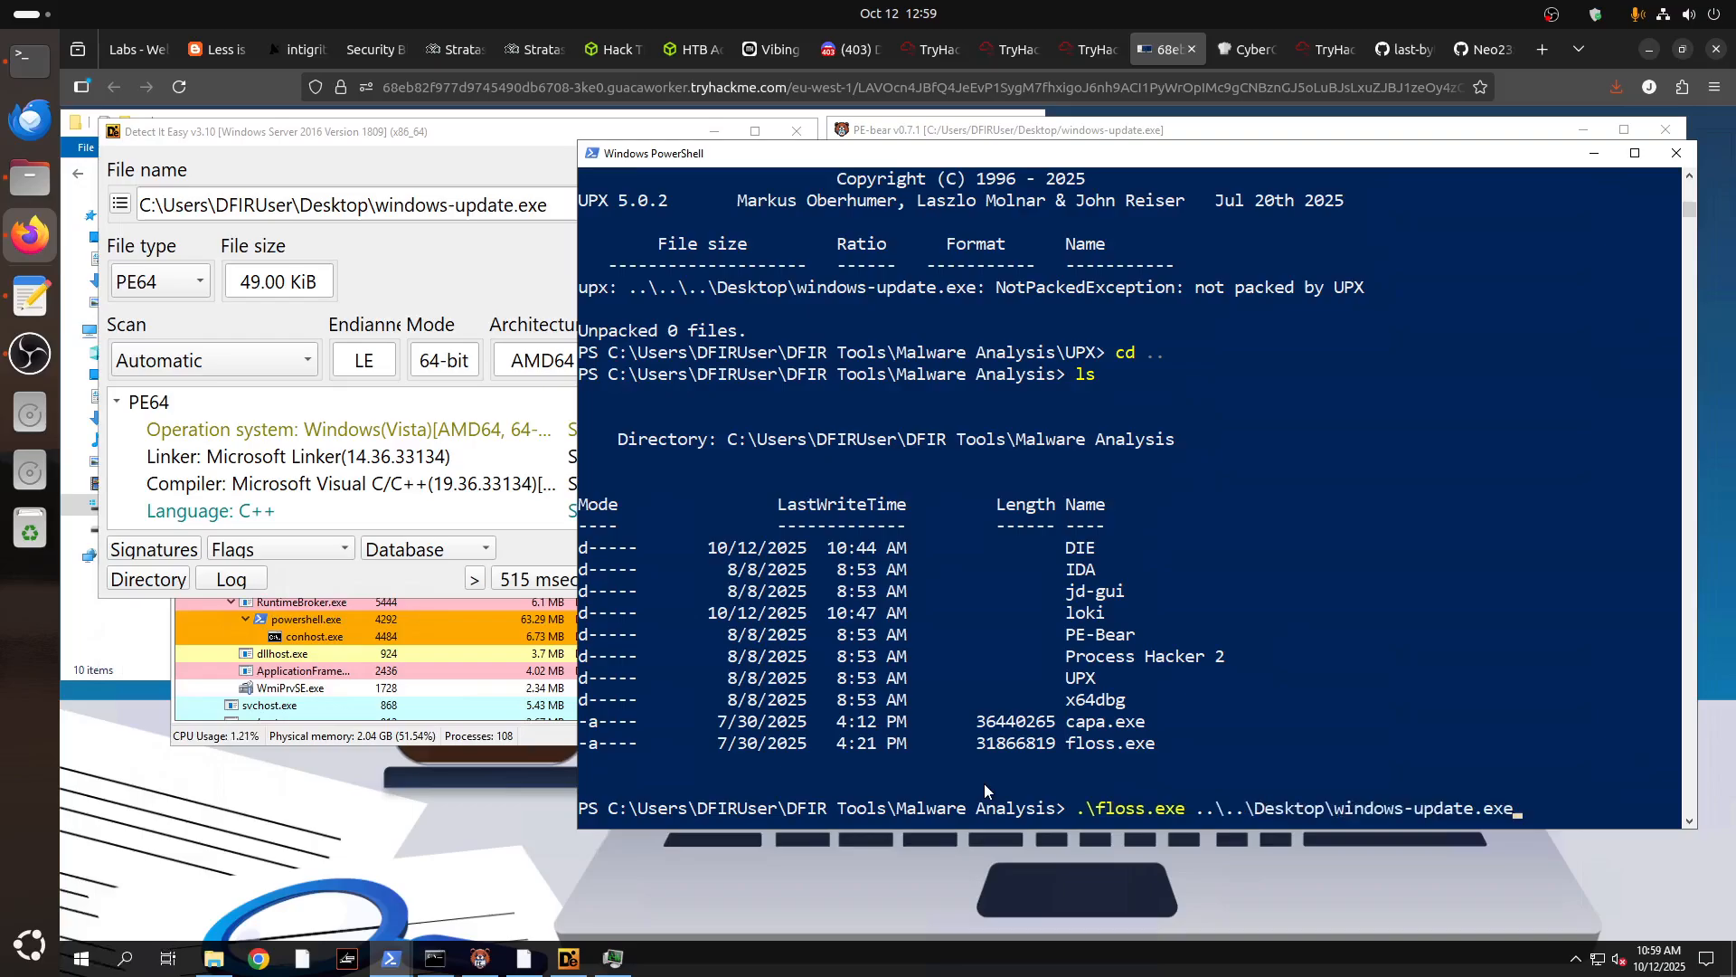
key(Return)
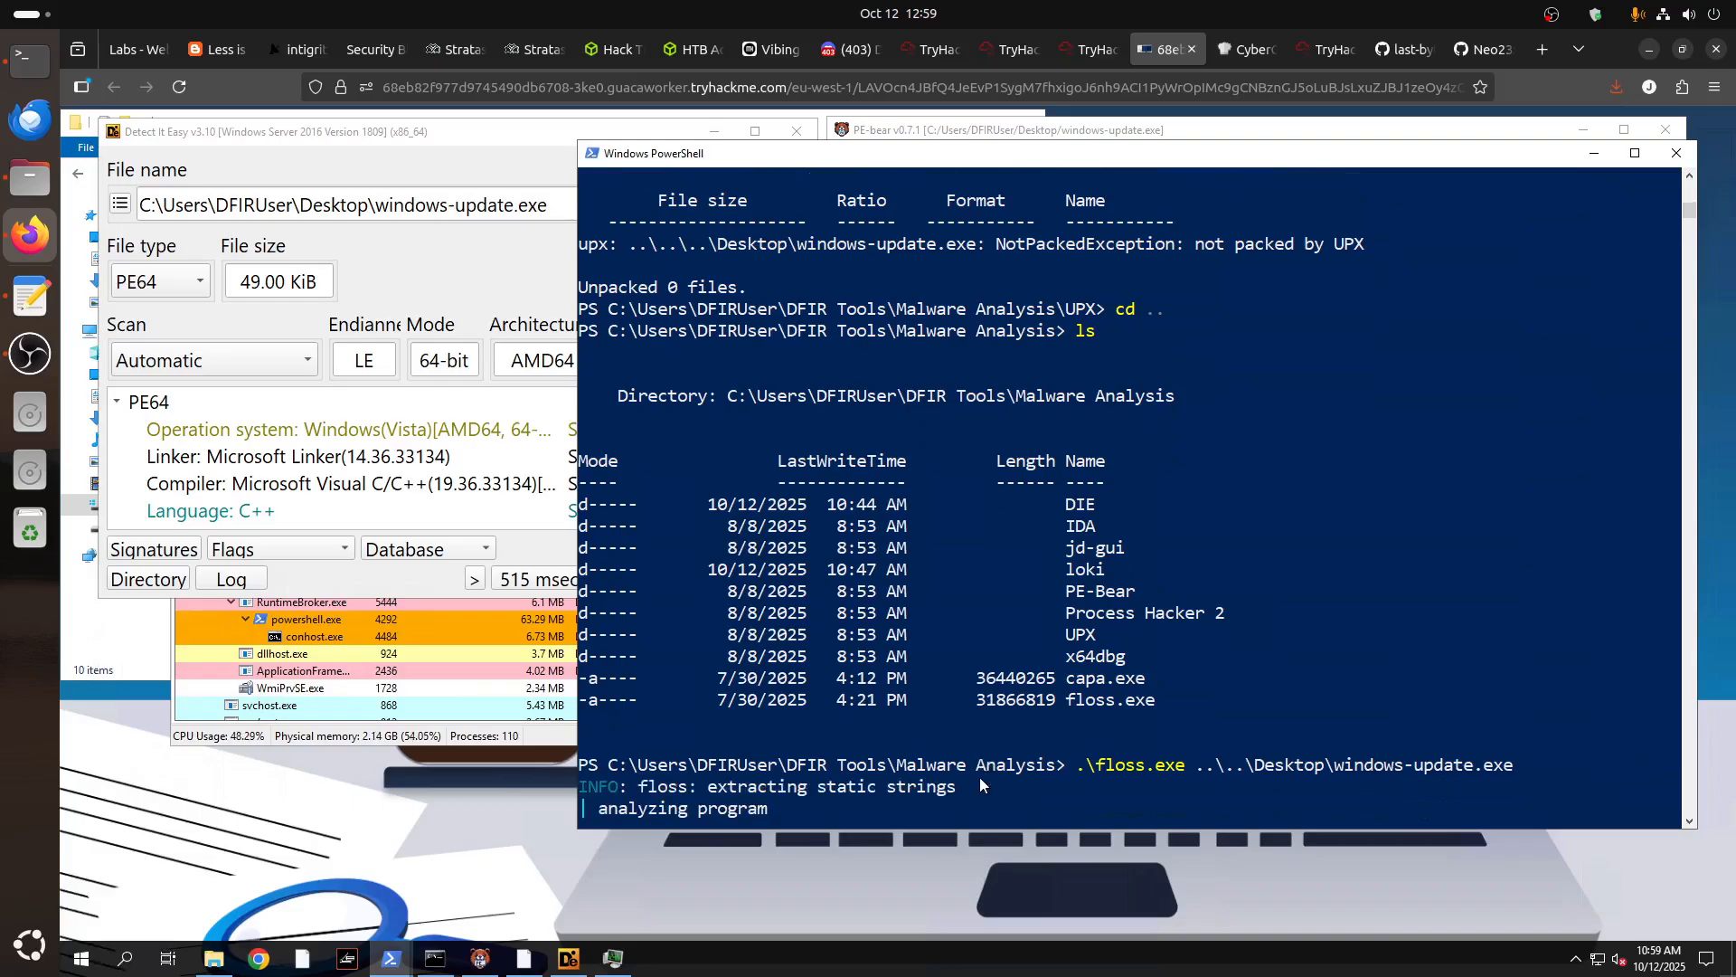
Search the Windows machine's apps for "text" and open a blank Notepad document.
click(82, 960)
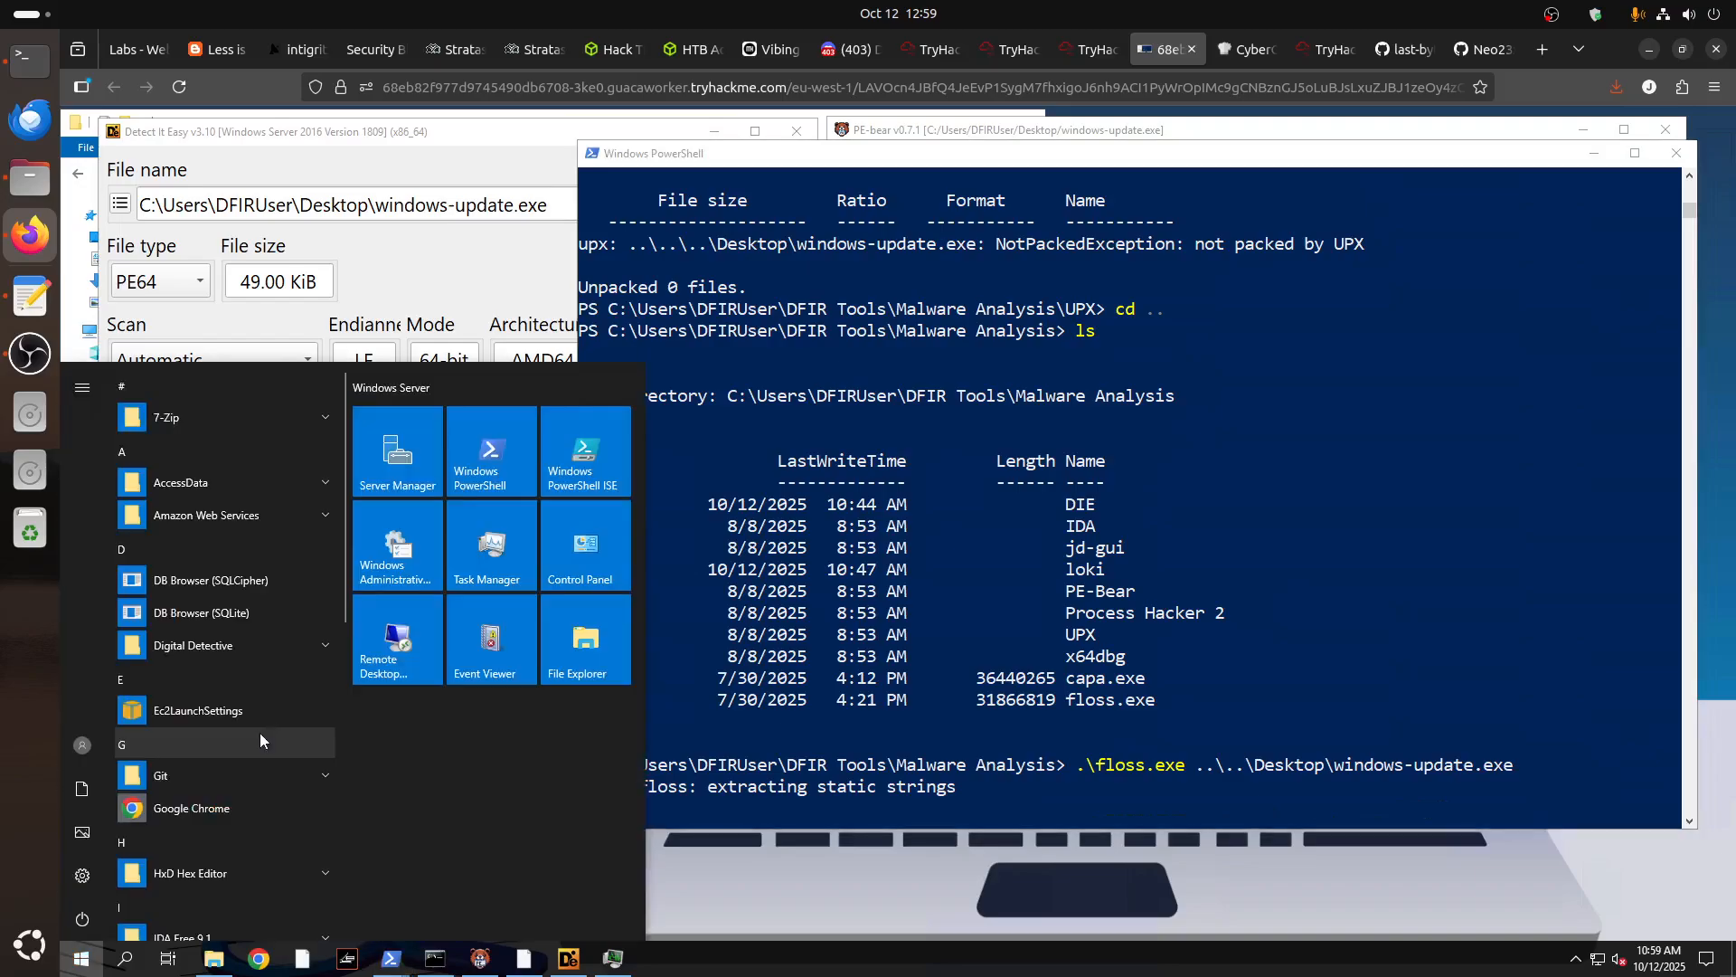
text(text)
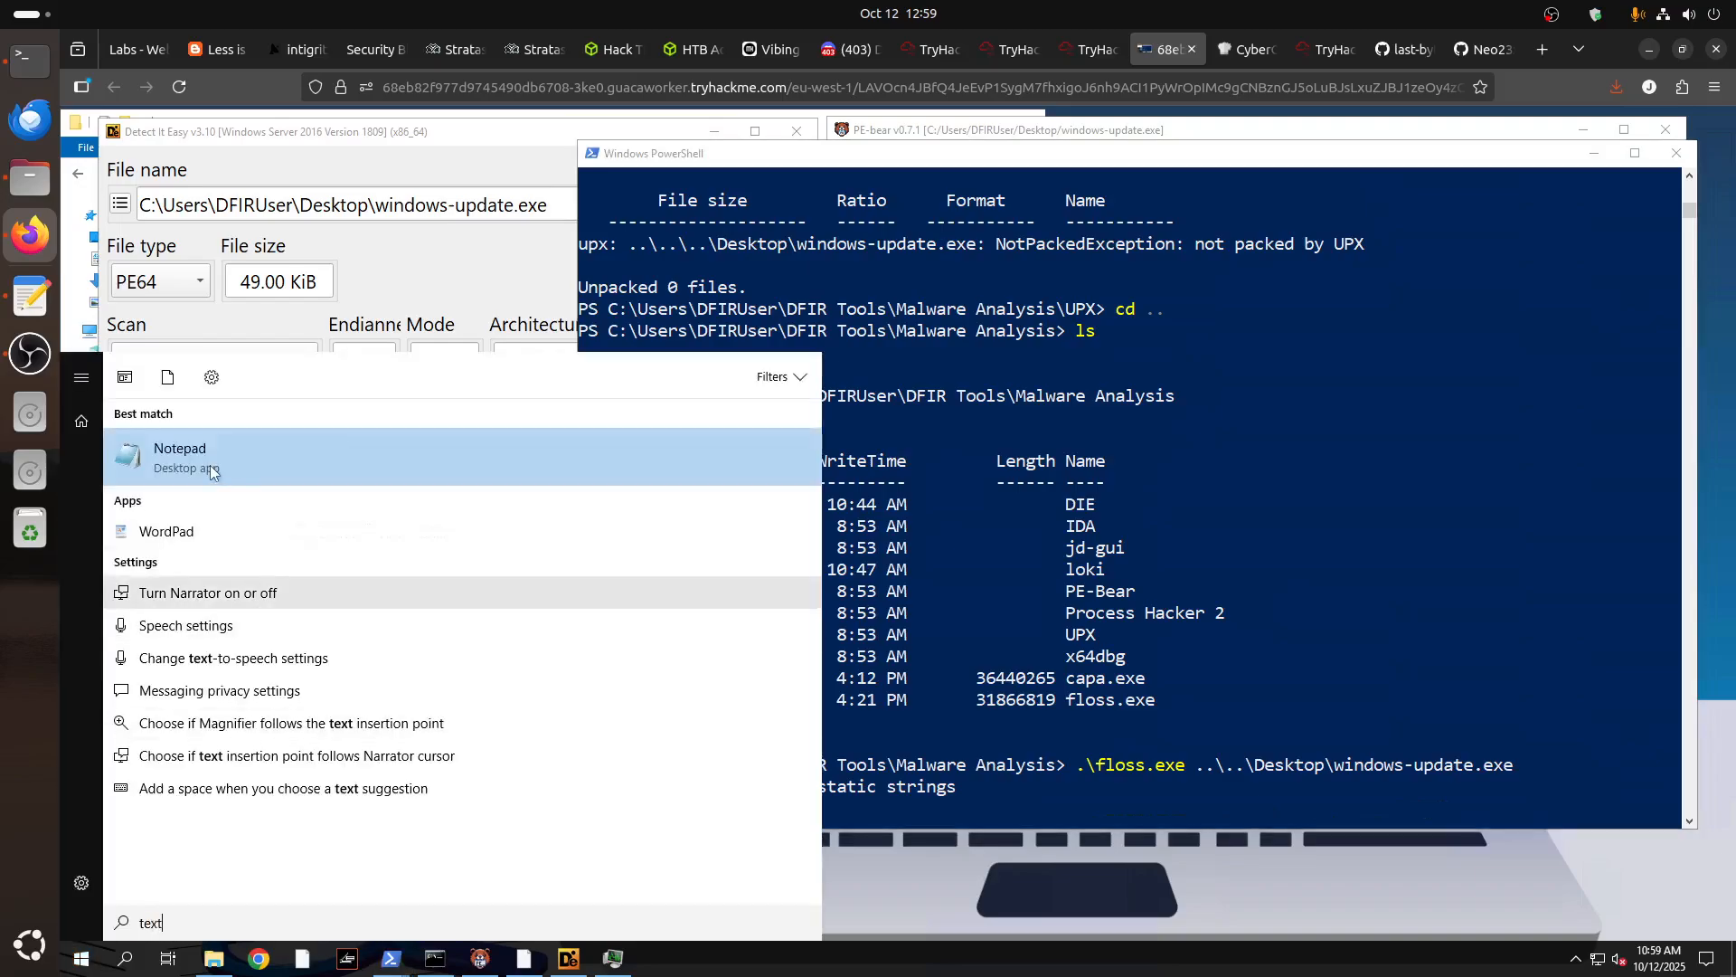
key(Return)
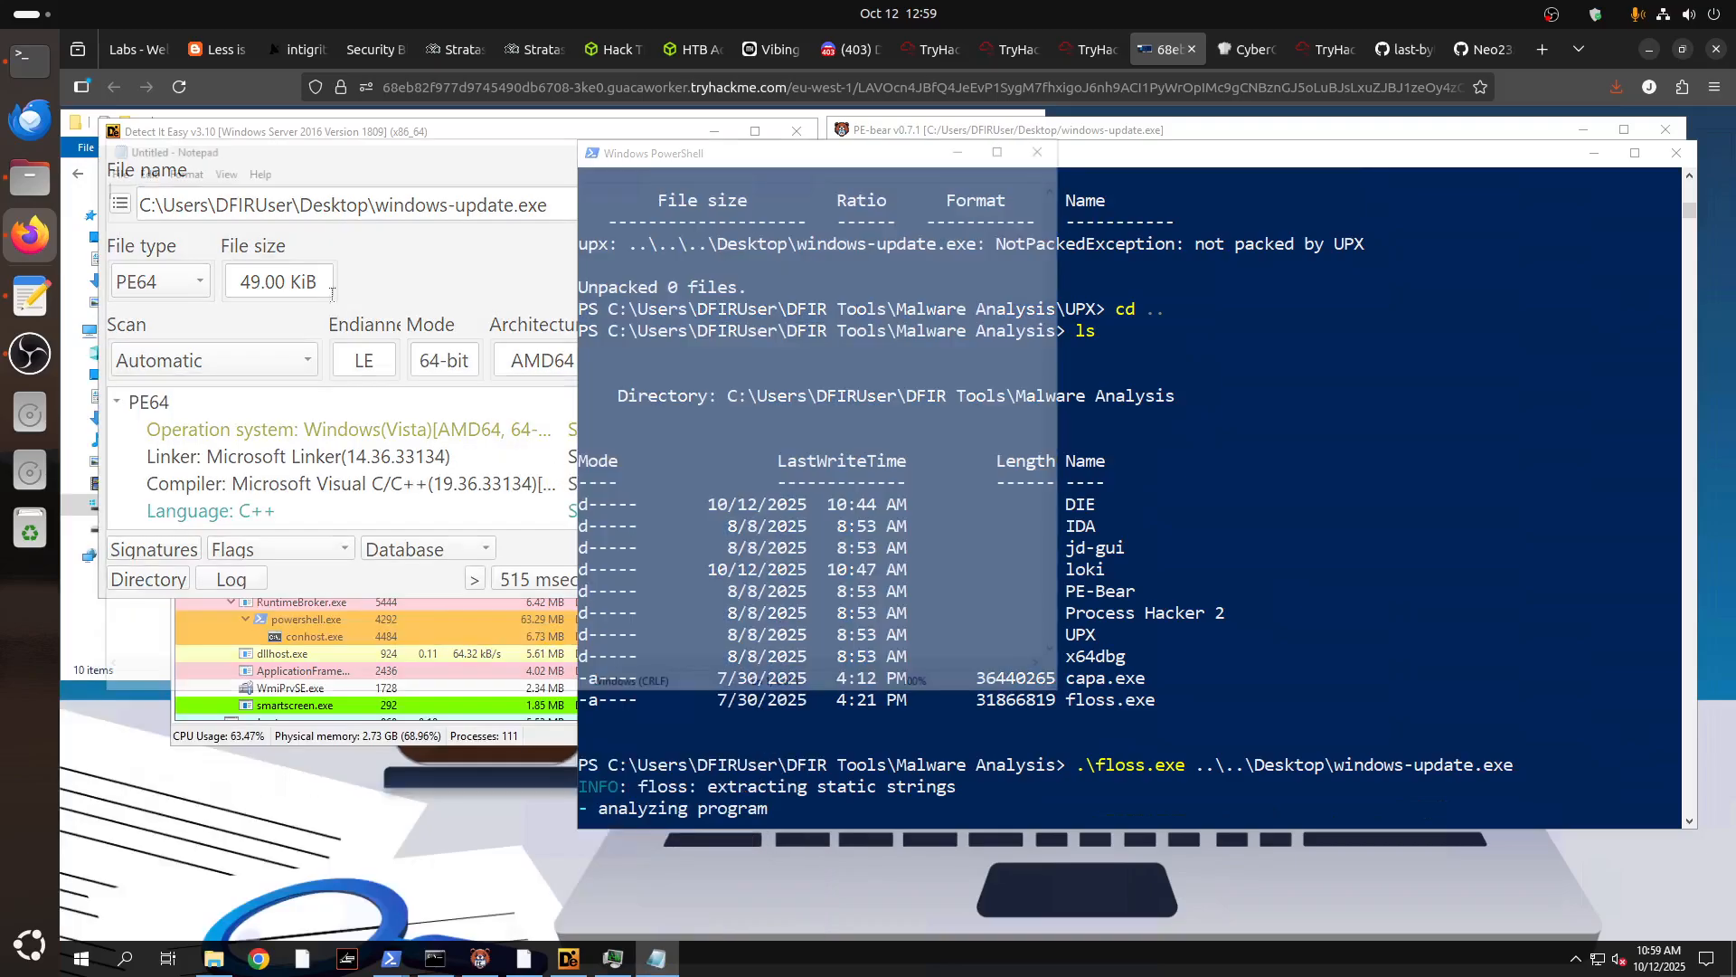
Adjust the text zoom of the blank Notepad document and bring the PowerShell window with the FLOSS output forward.
click(136, 166)
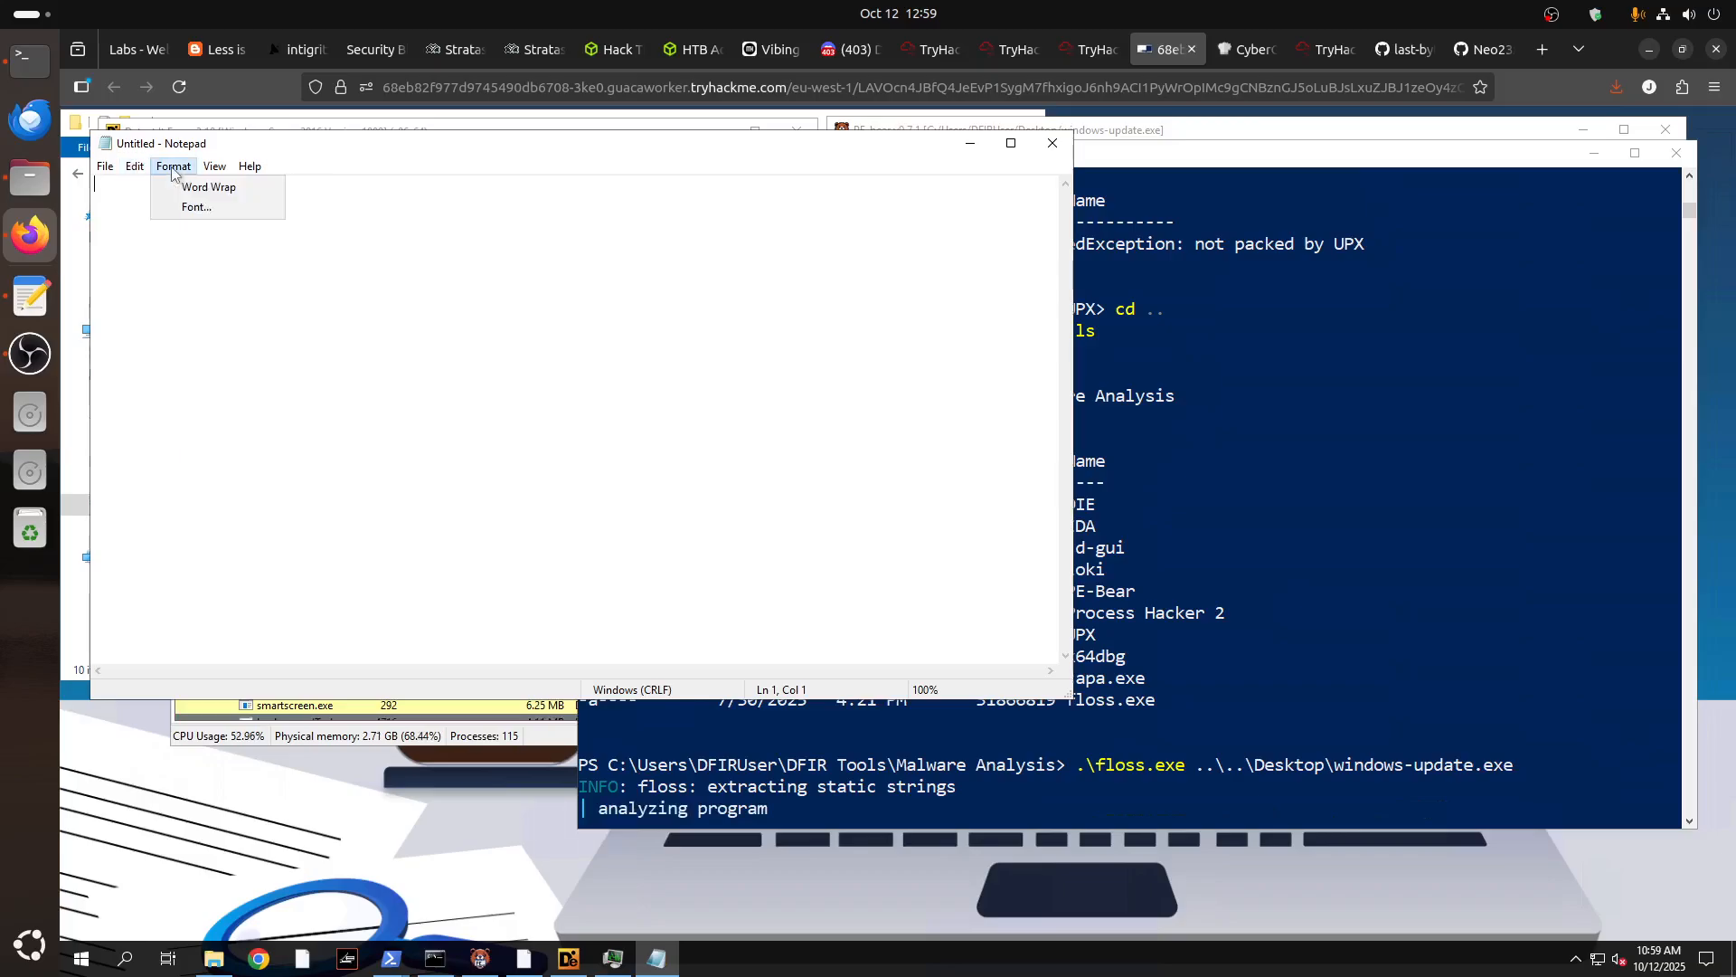
mouse_move(209, 168)
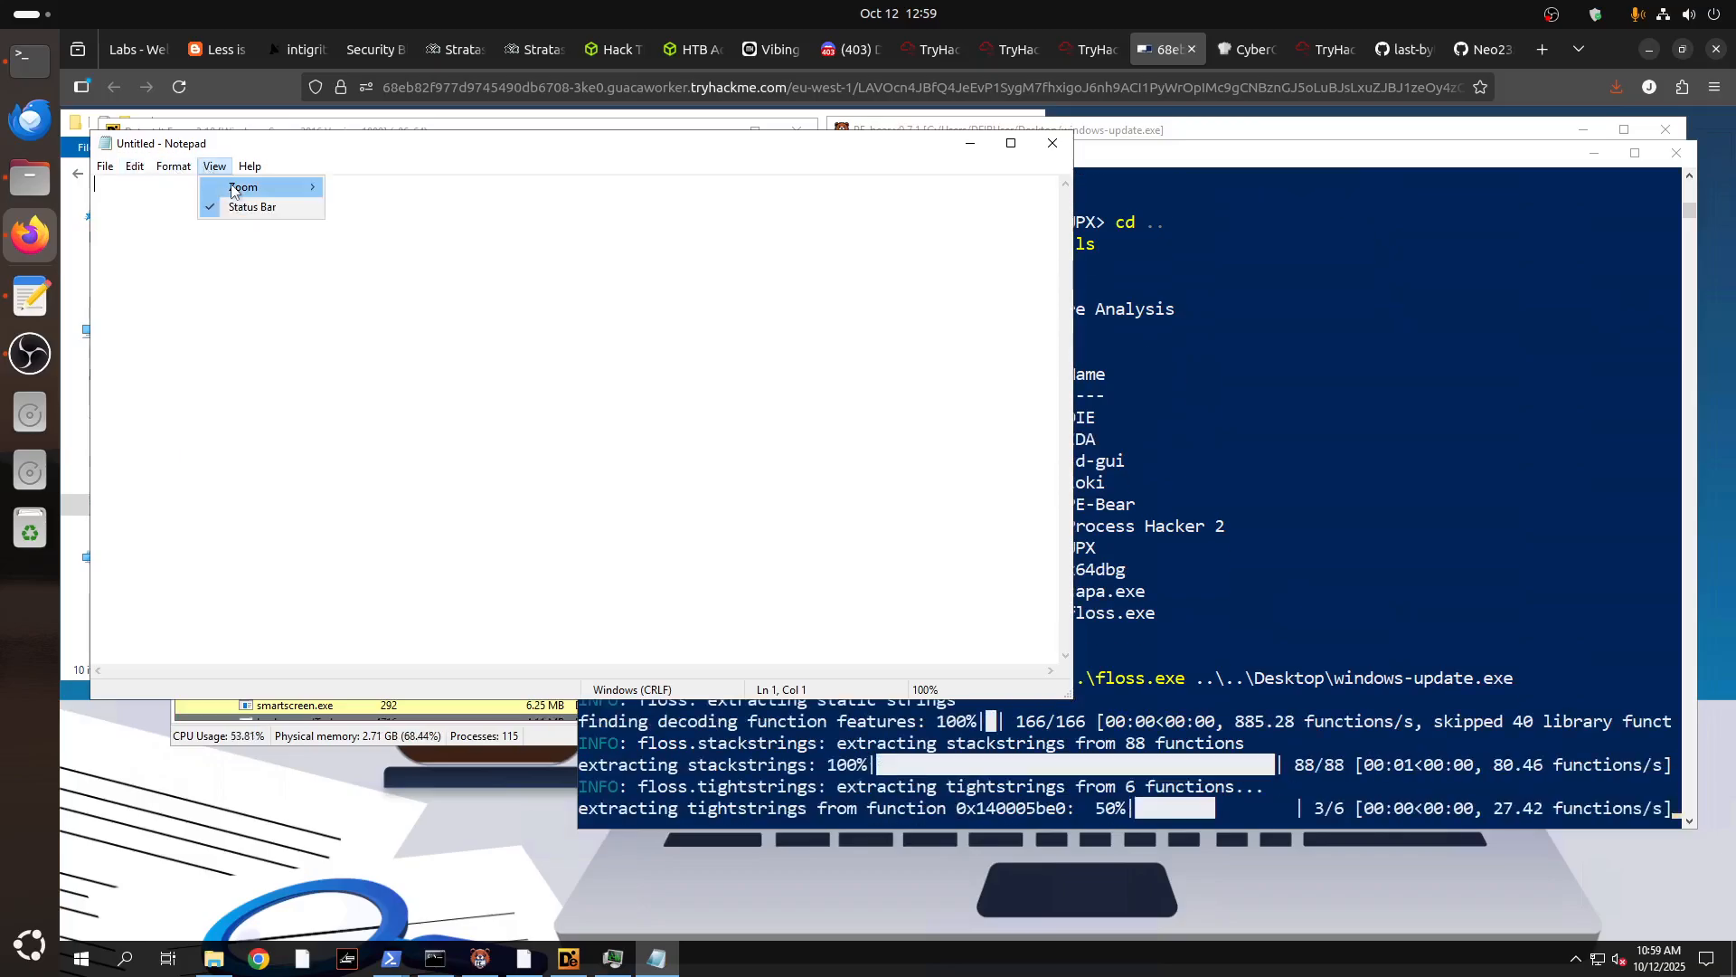
mouse_move(299, 188)
click(357, 193)
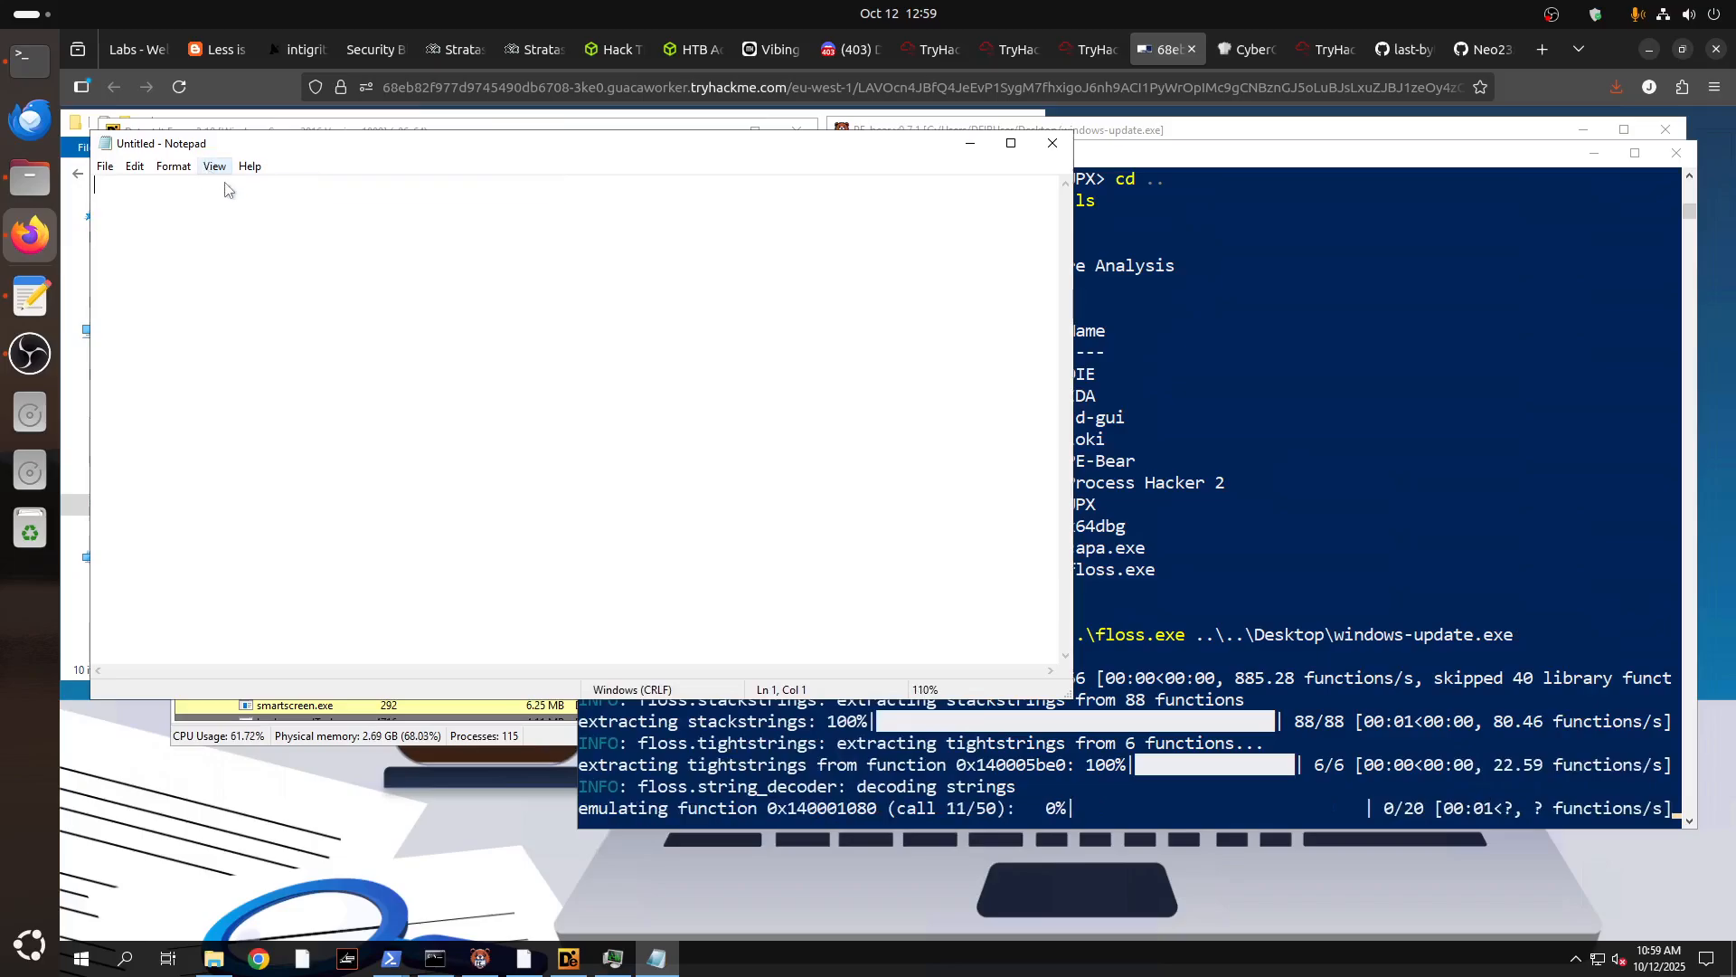
click(215, 167)
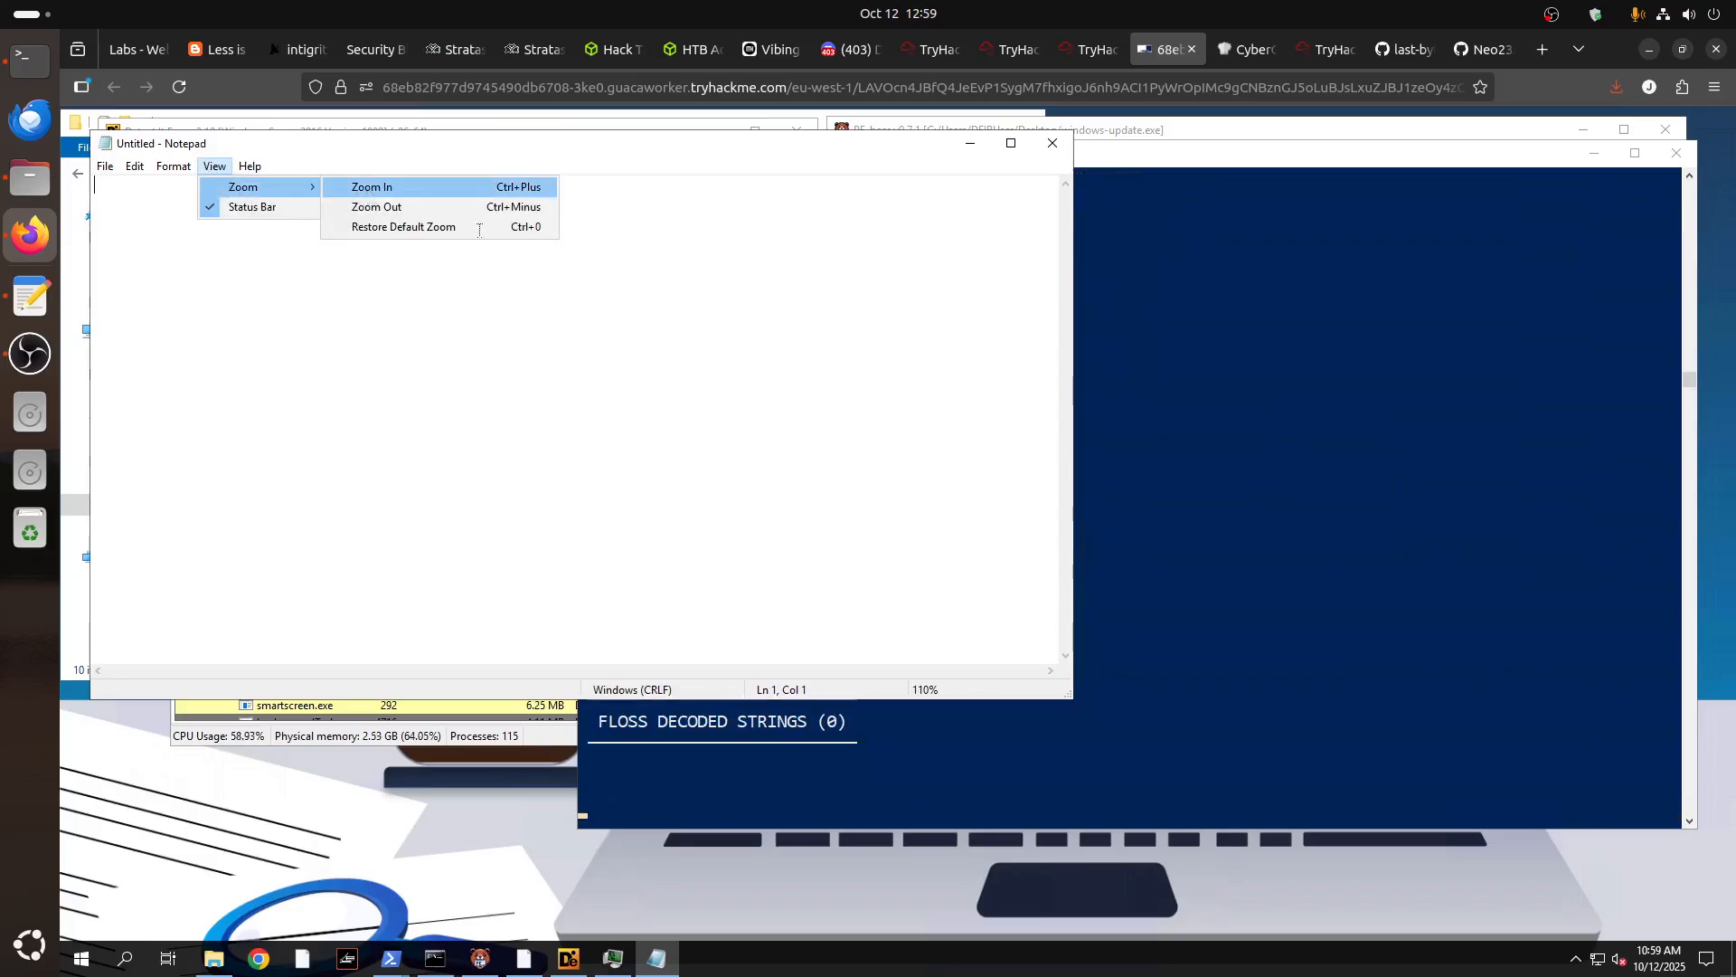
click(417, 207)
click(1196, 586)
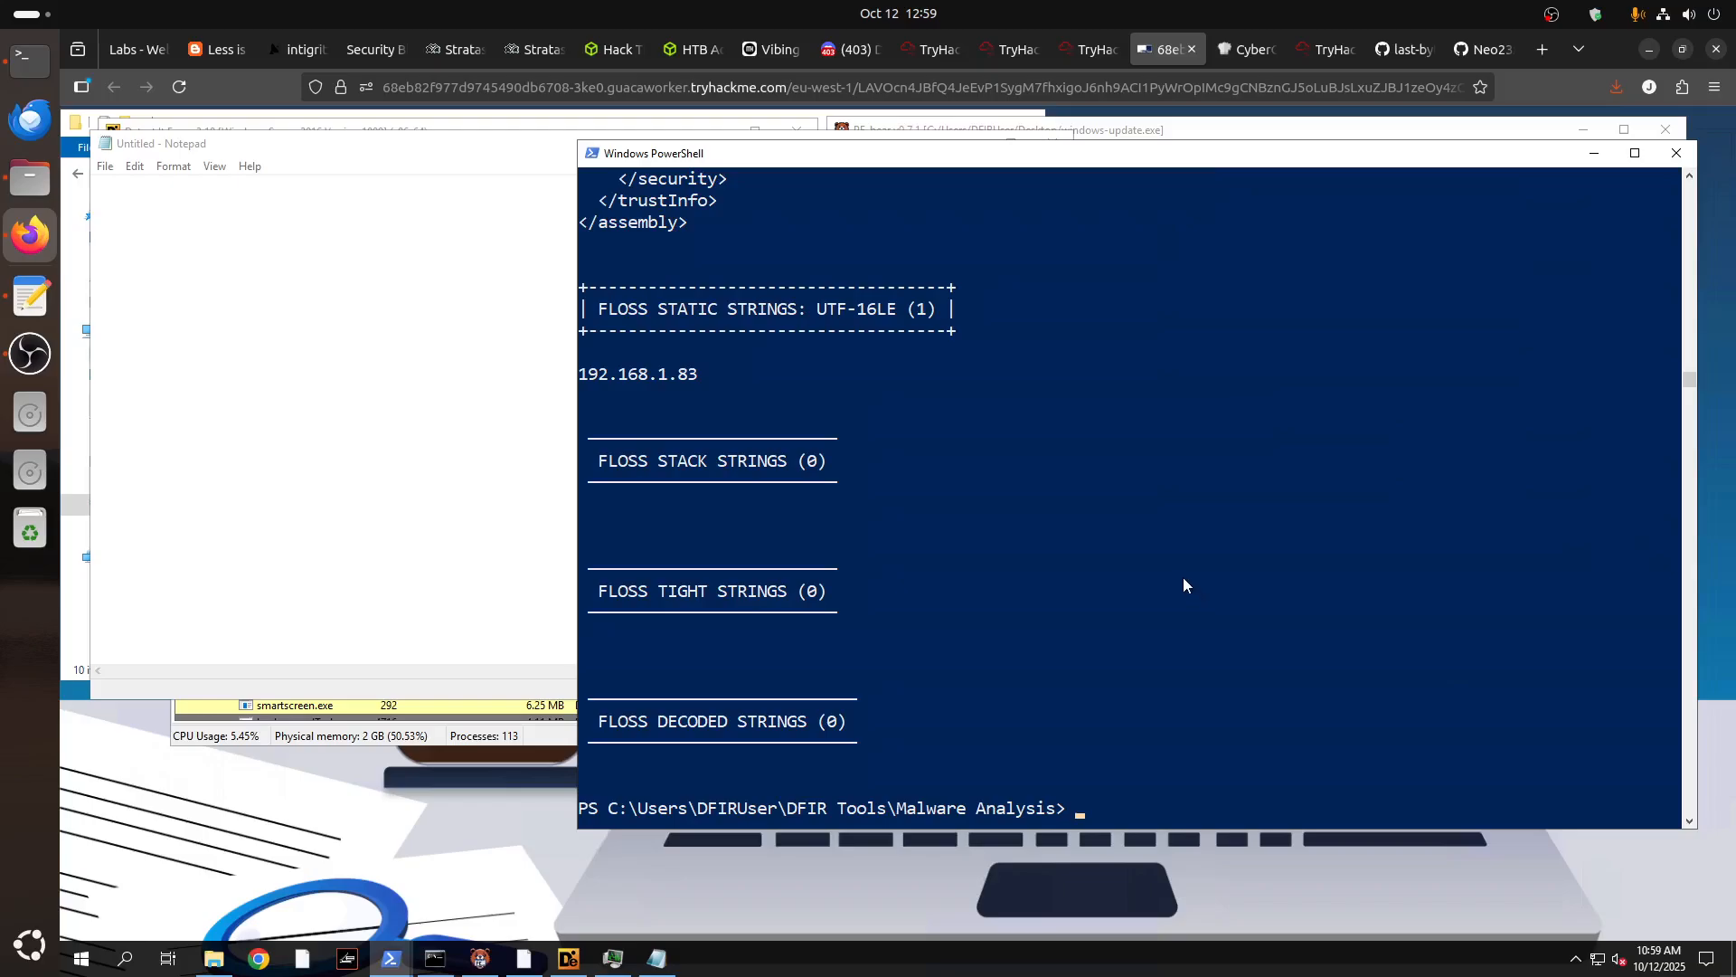
Copy the UTF-16LE static strings header and 192.168.1.83 from the FLOSS output into the blank Notepad document.
scroll(1182, 577, up, 12)
scroll(1181, 572, down, 6)
scroll(1187, 566, down, 6)
scroll(718, 443, up, 4)
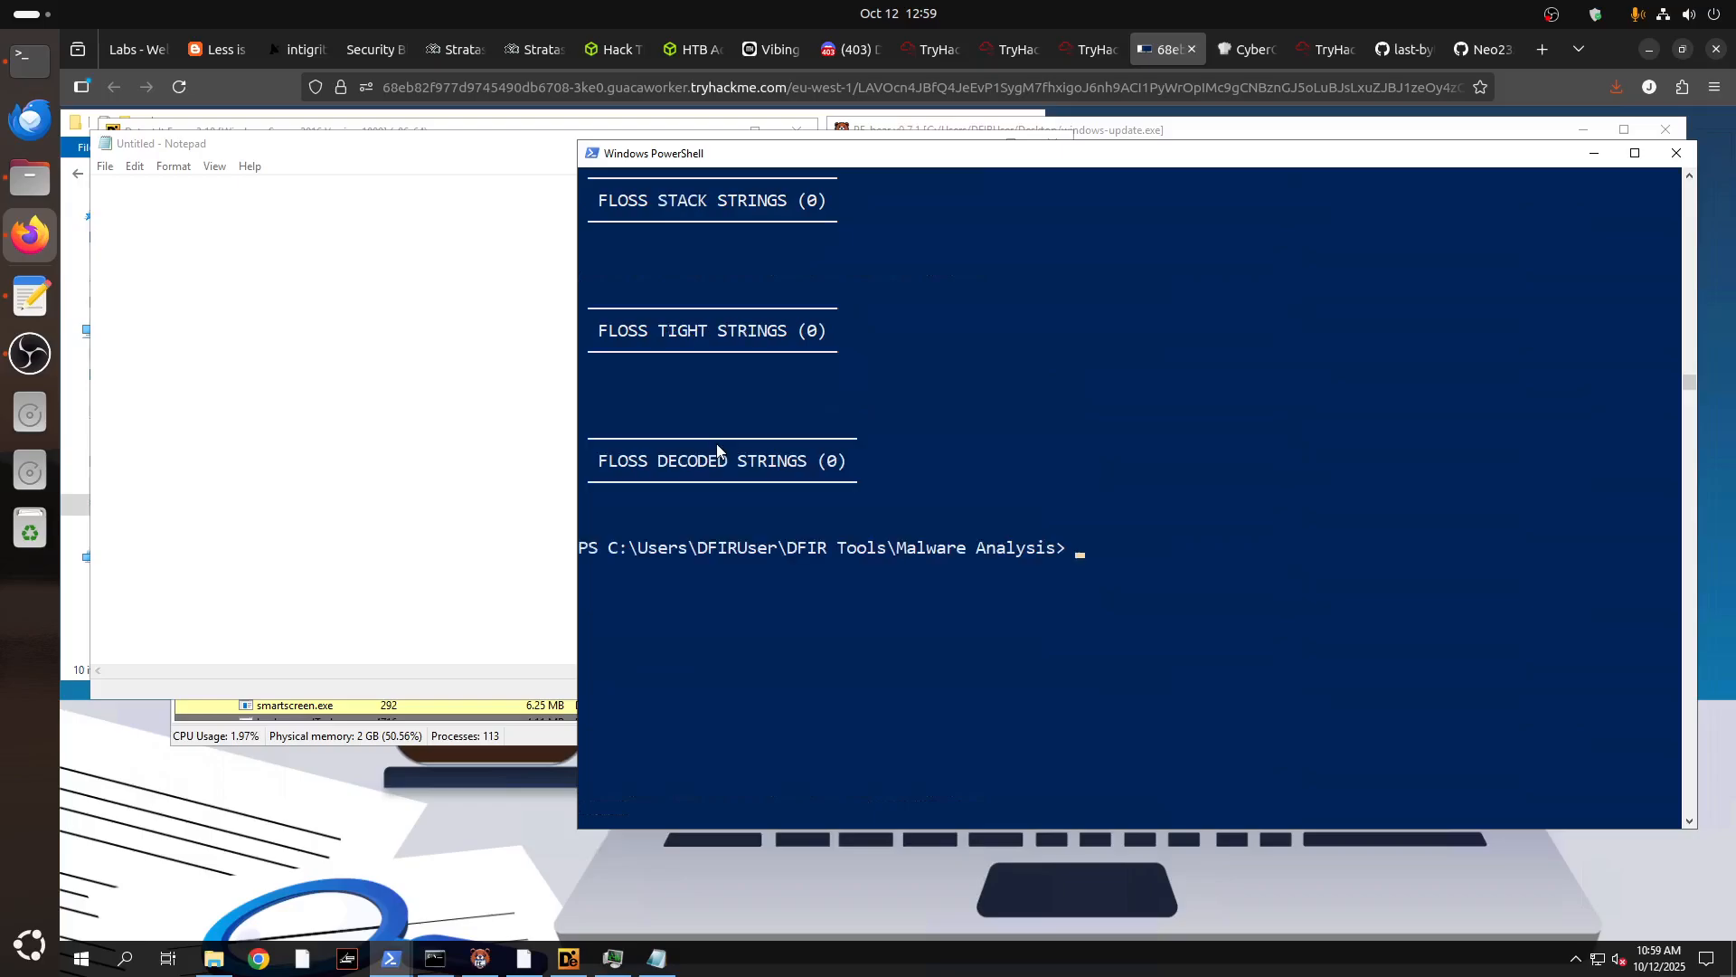
scroll(718, 450, up, 2)
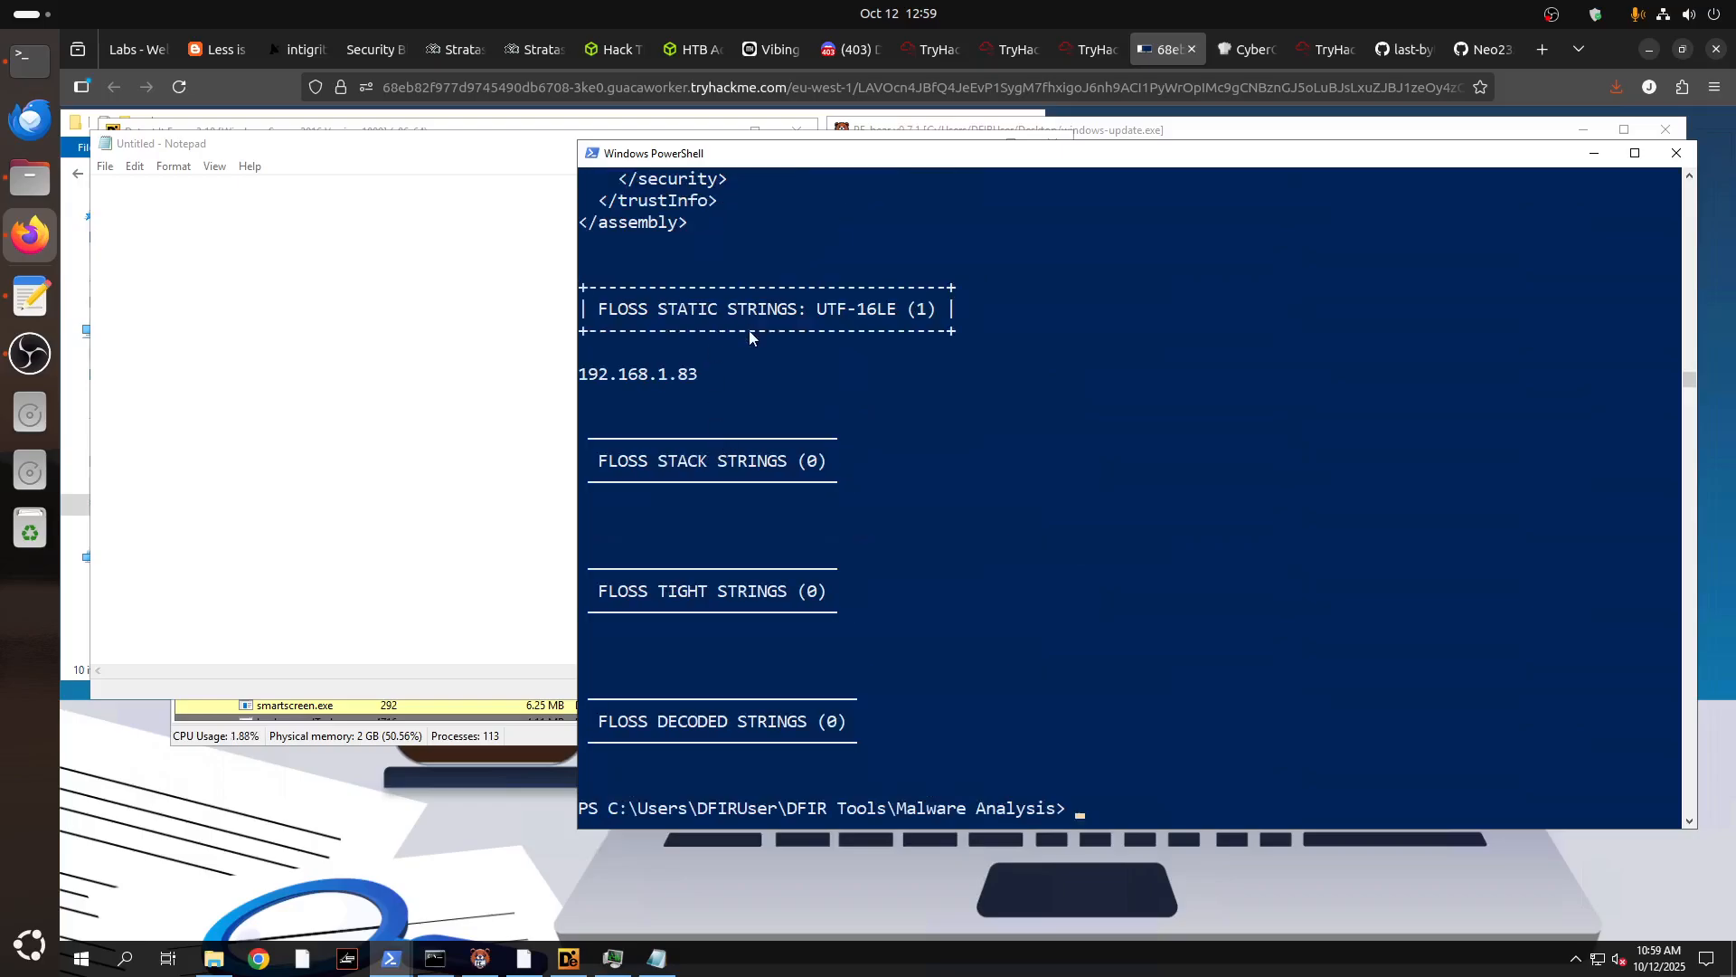
drag(580, 285, 717, 373)
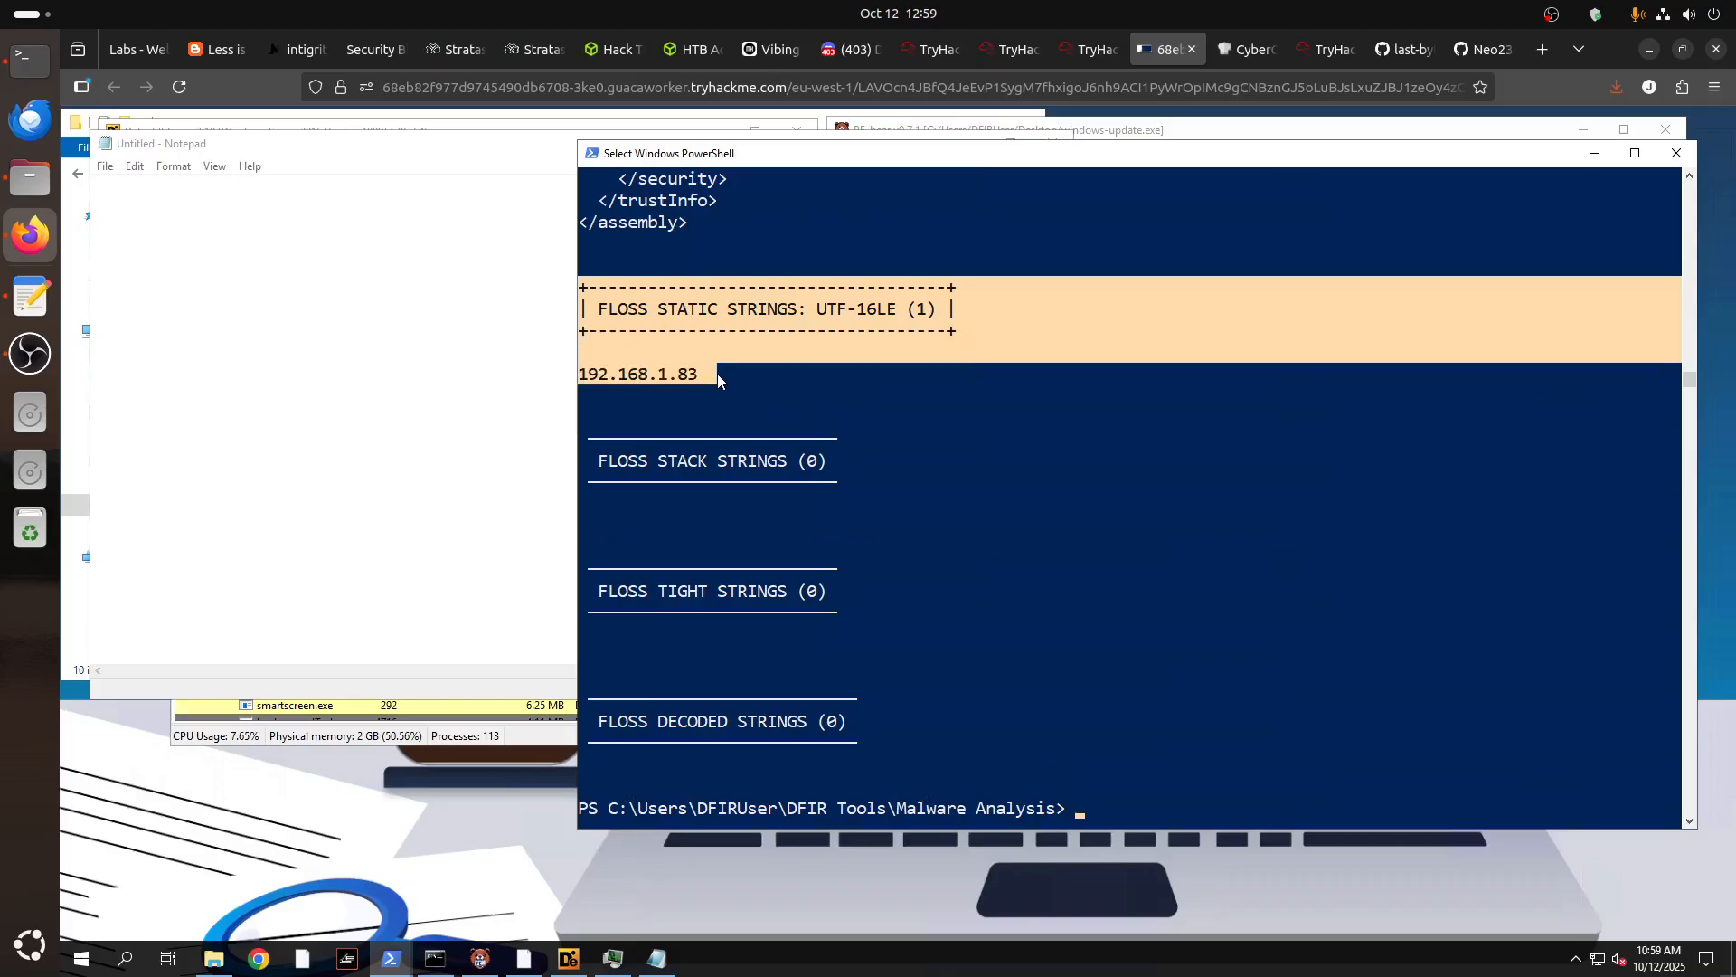
right_click(718, 373)
click(305, 202)
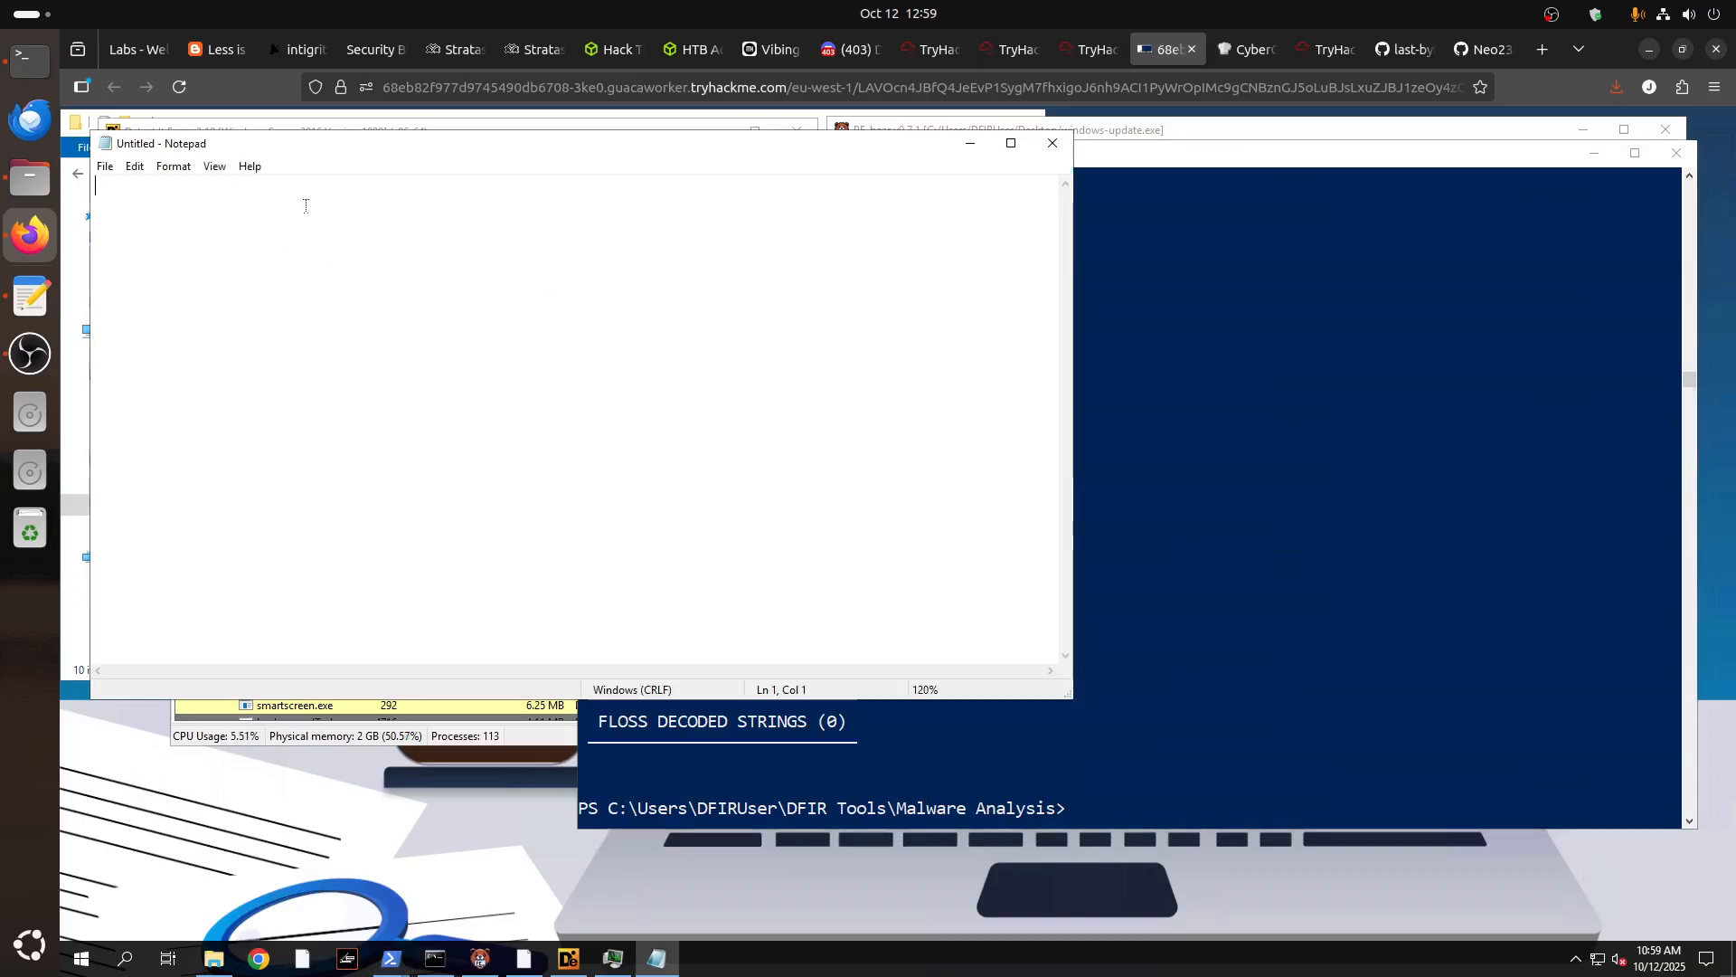
text(+------------------------------------+ | FLOSS STATIC STRINGS: UTF-16LE (1) | +------------------------------------+  192.168.1.83)
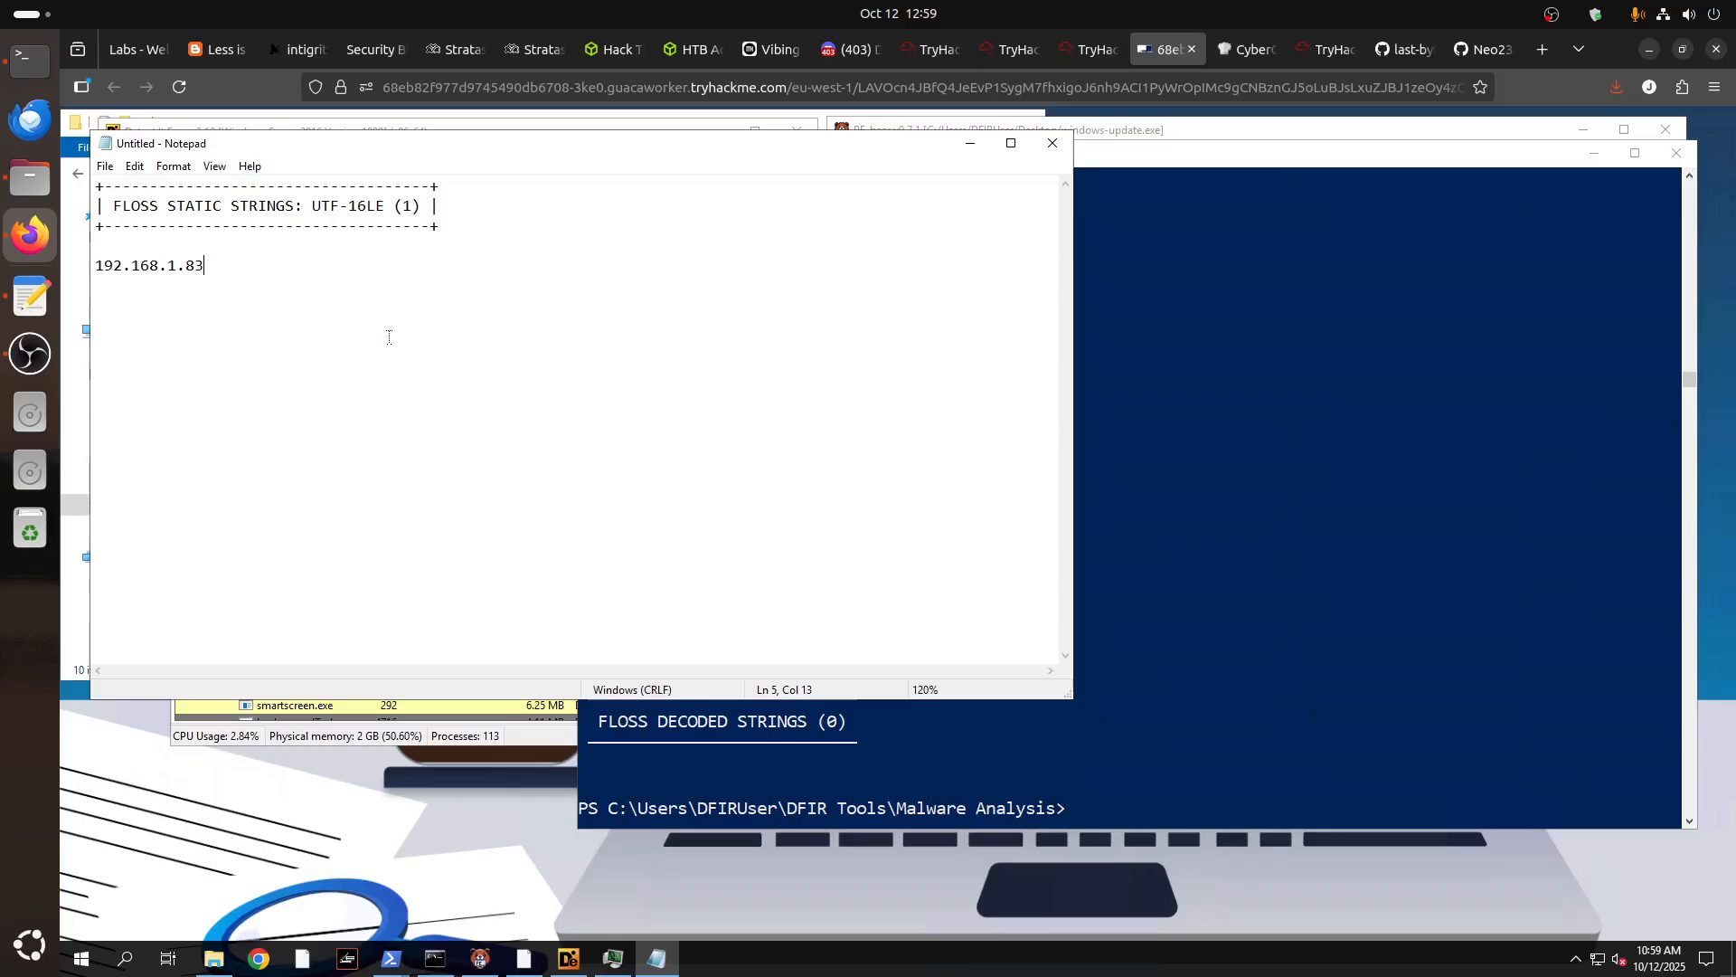
Review the rest of the FLOSS output in PowerShell for network indicators, commands, URLs and file paths.
click(1169, 469)
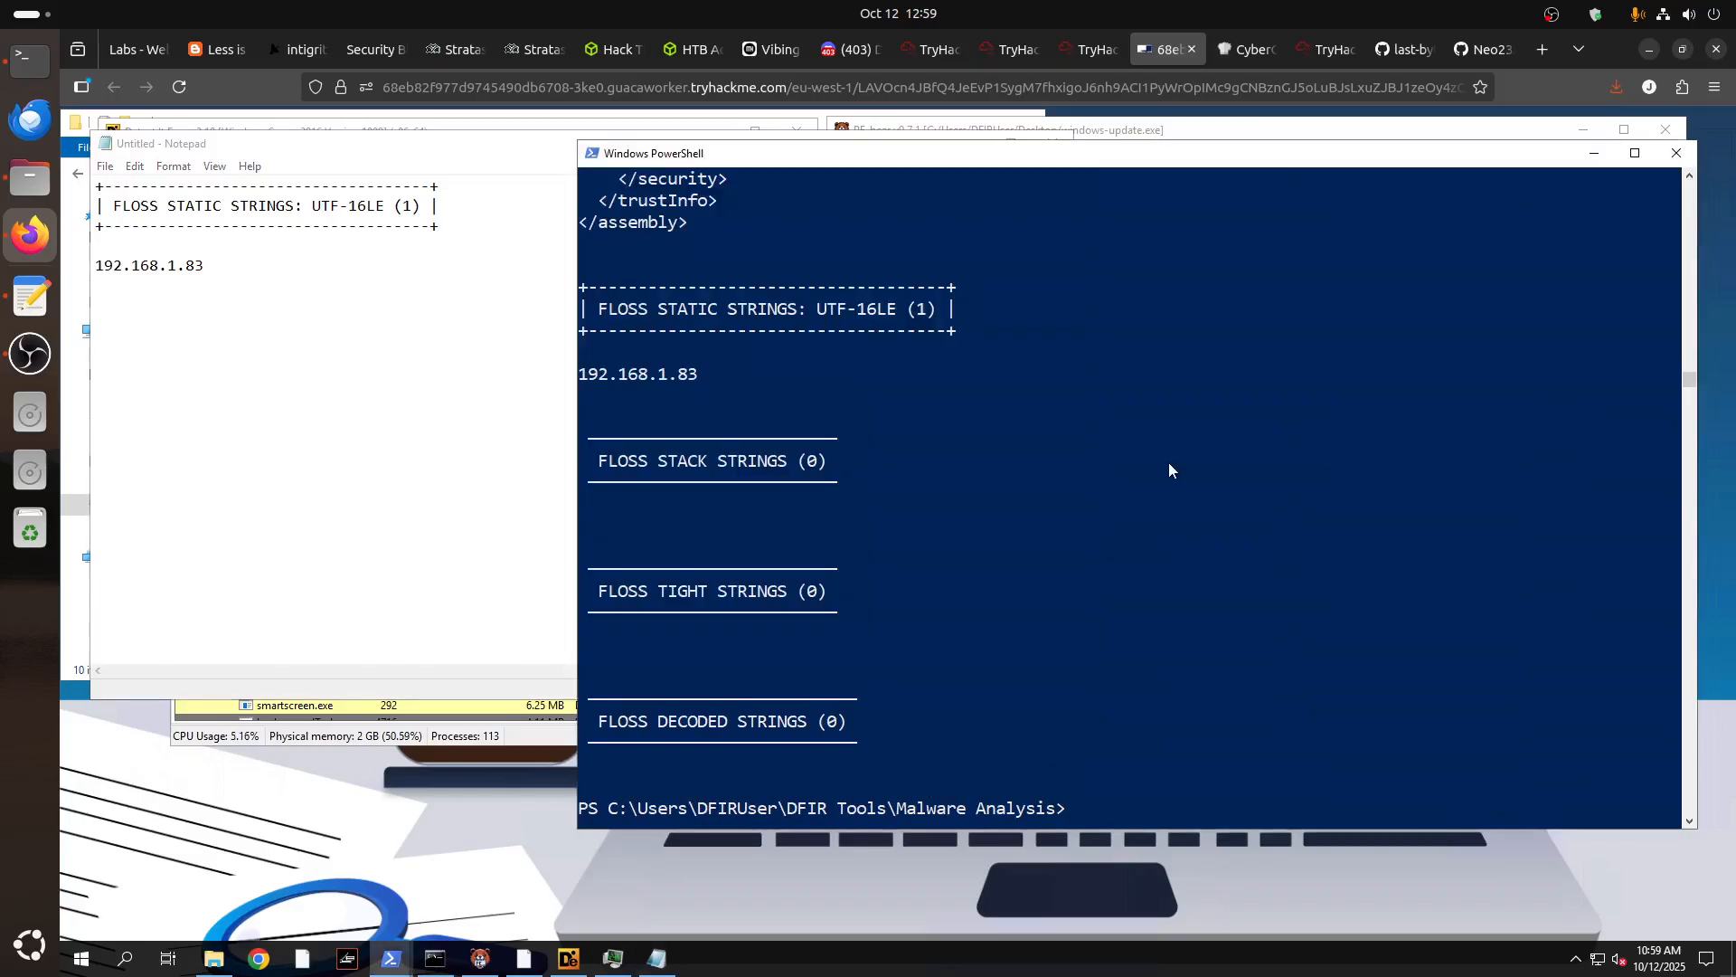
scroll(1169, 469, up, 20)
scroll(1169, 464, up, 15)
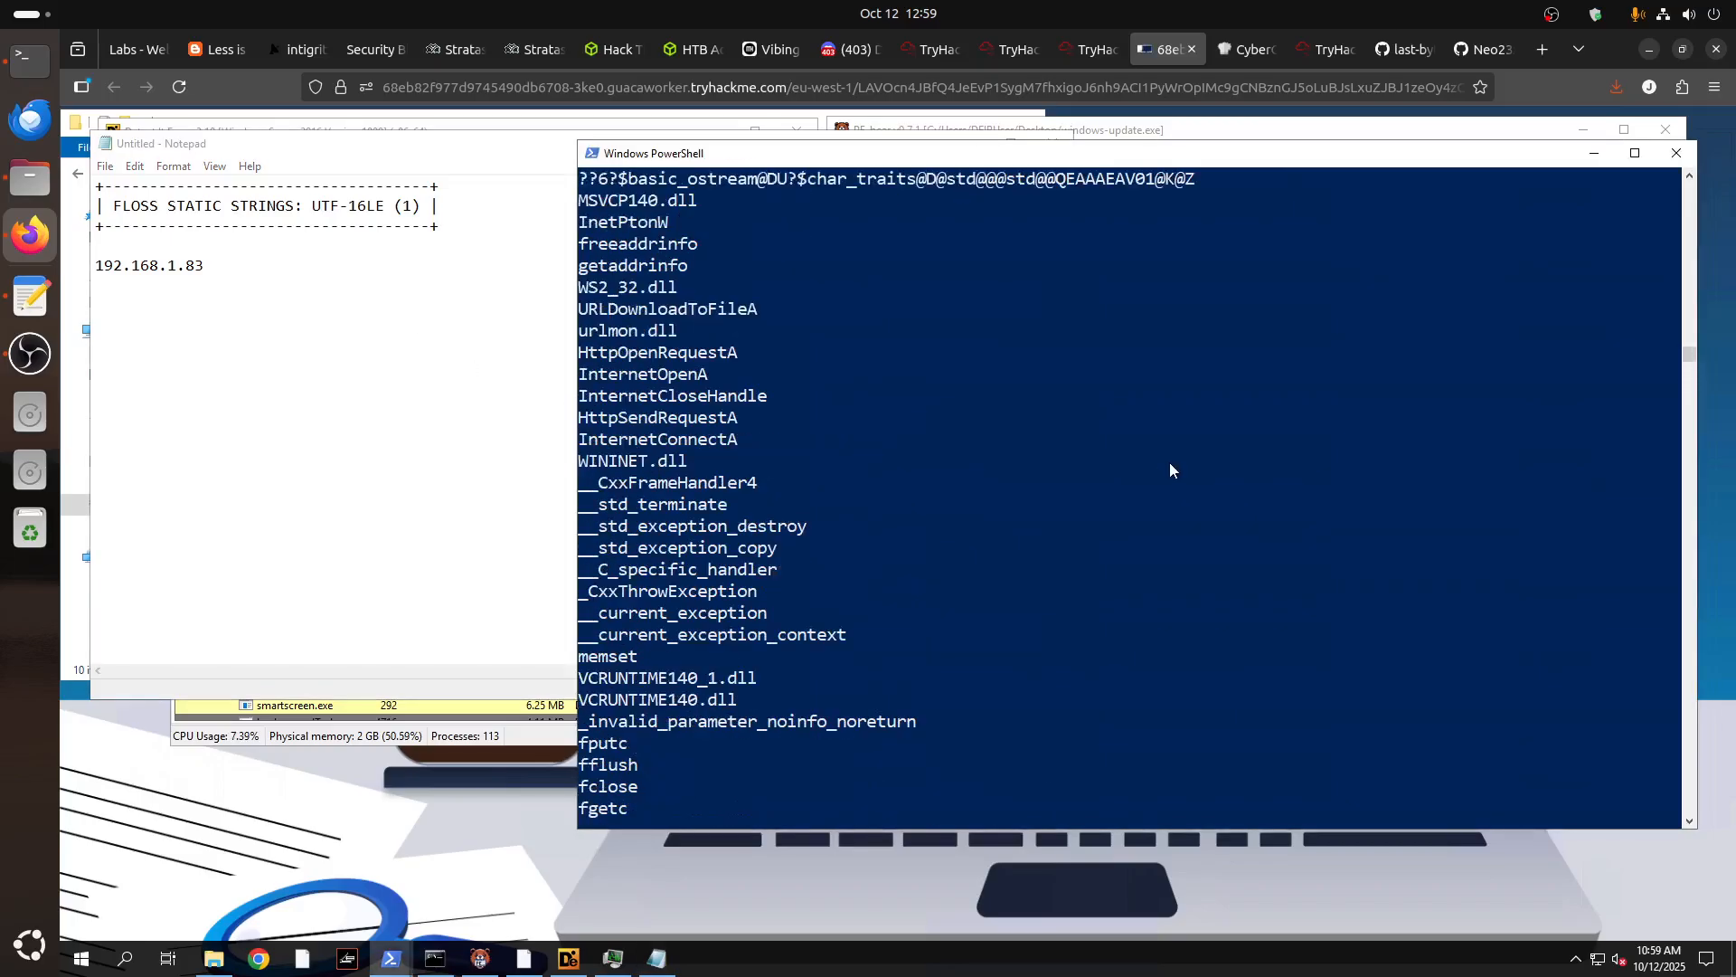
scroll(1170, 464, up, 15)
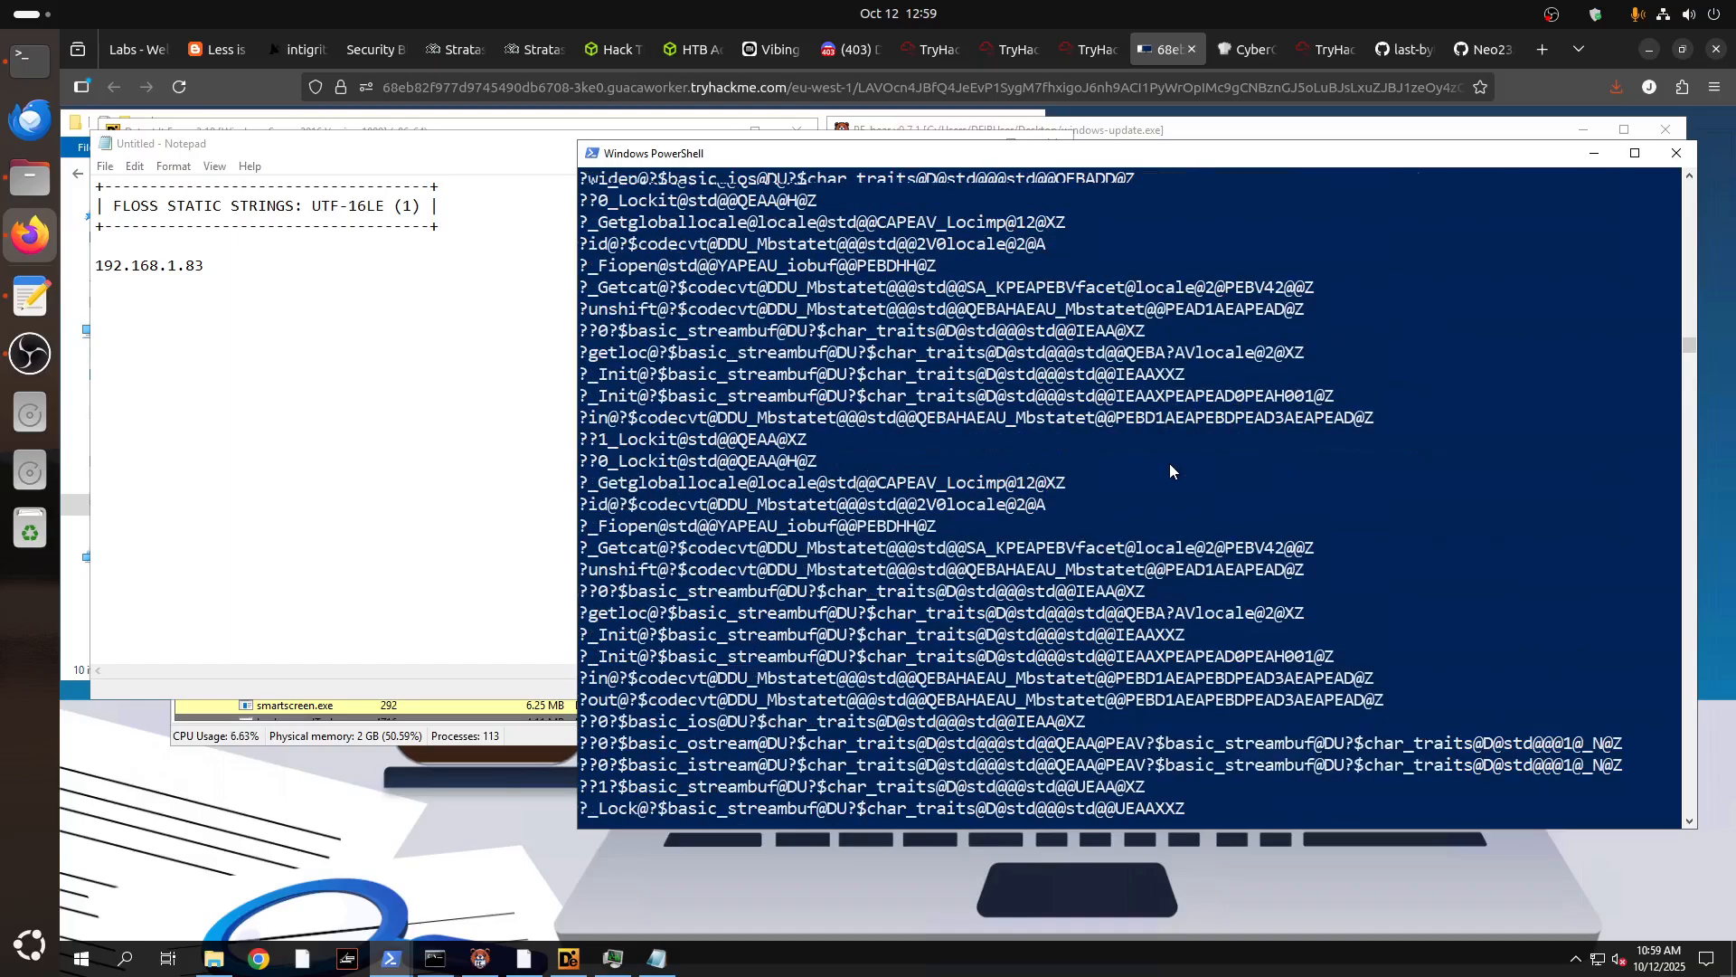
scroll(1170, 465, up, 10)
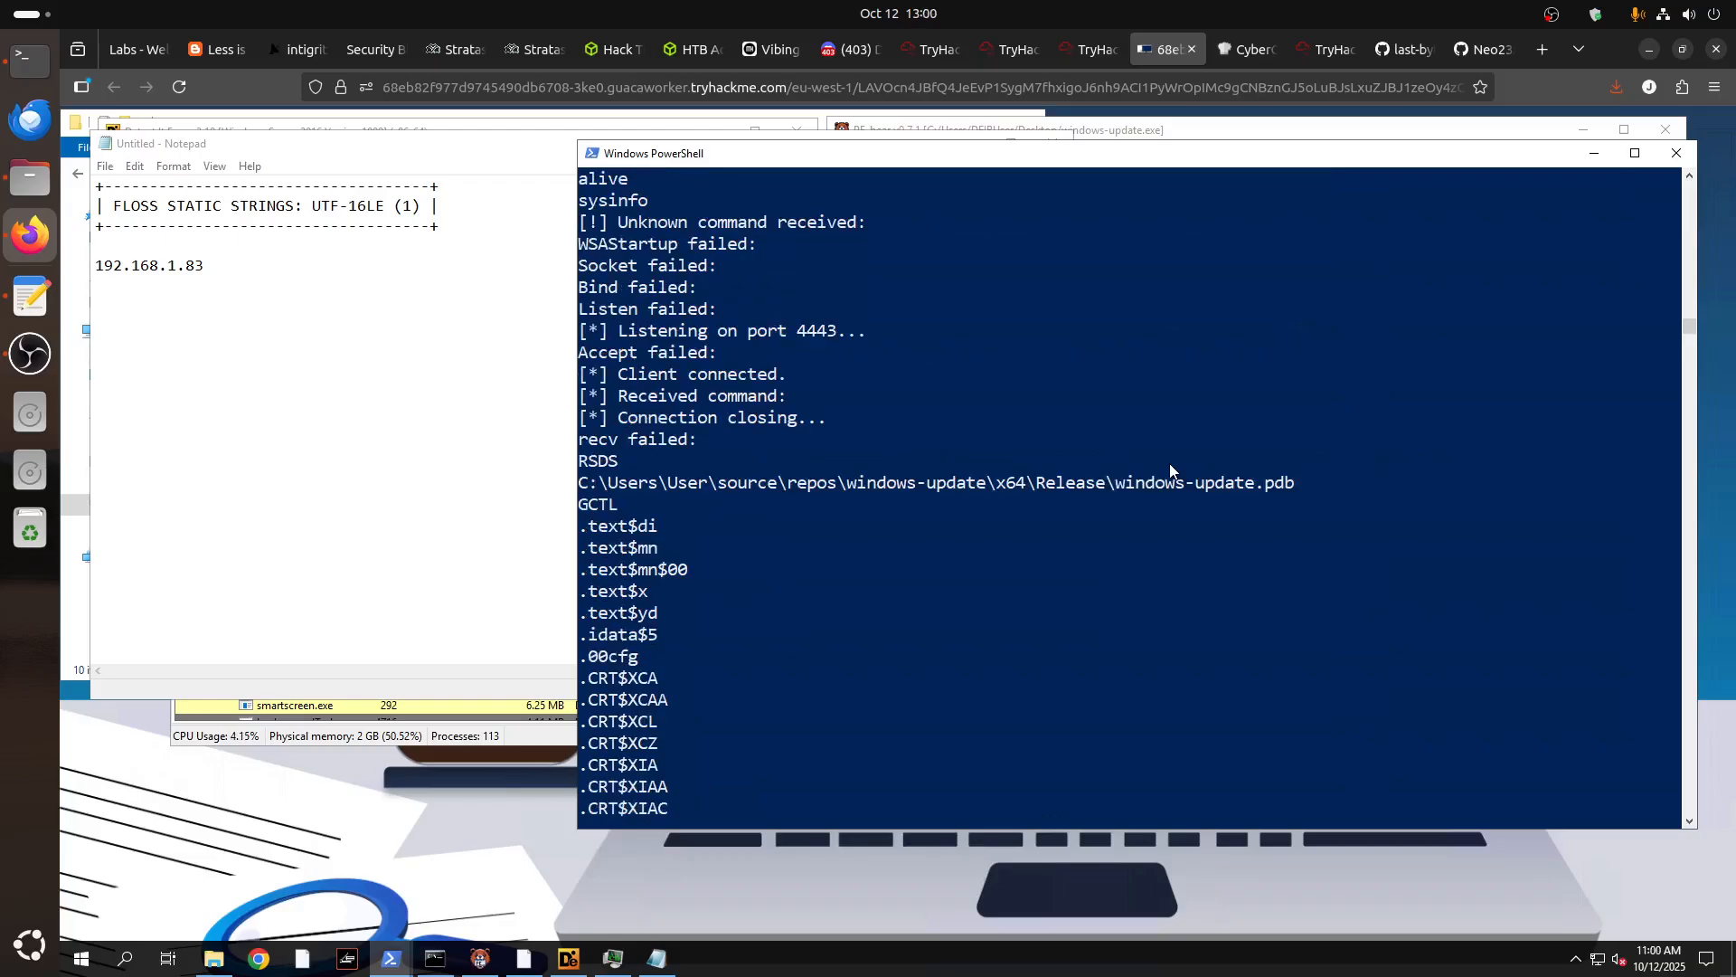
scroll(1170, 465, up, 6)
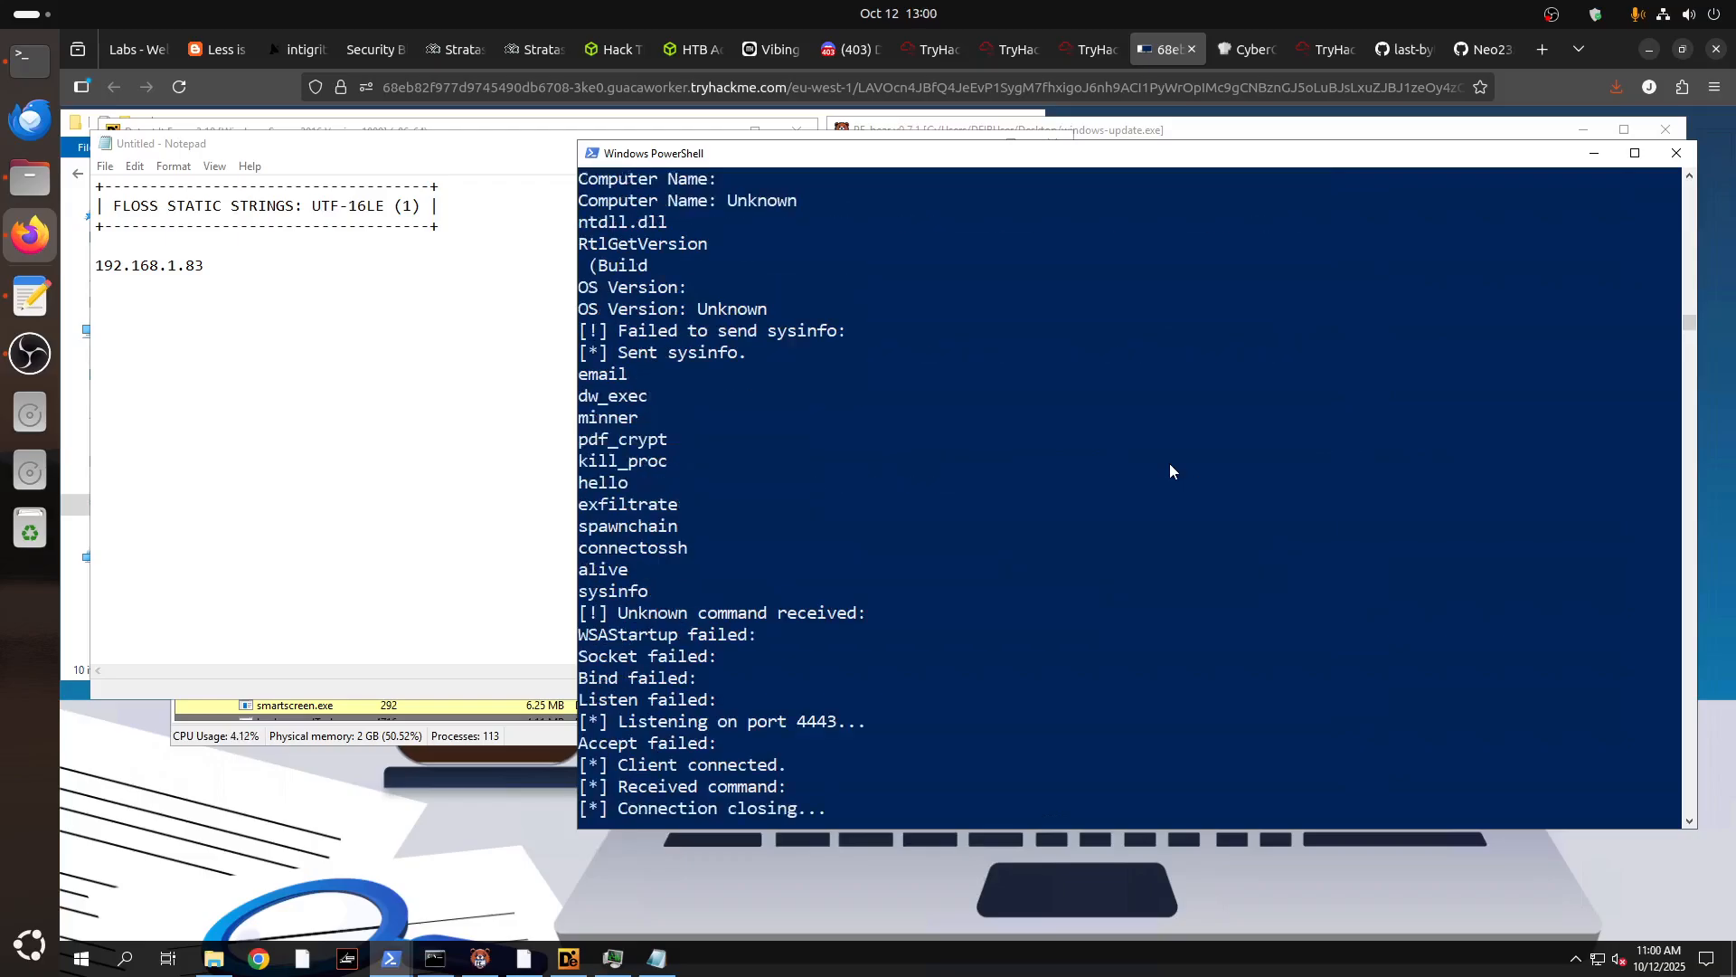
scroll(1169, 470, up, 8)
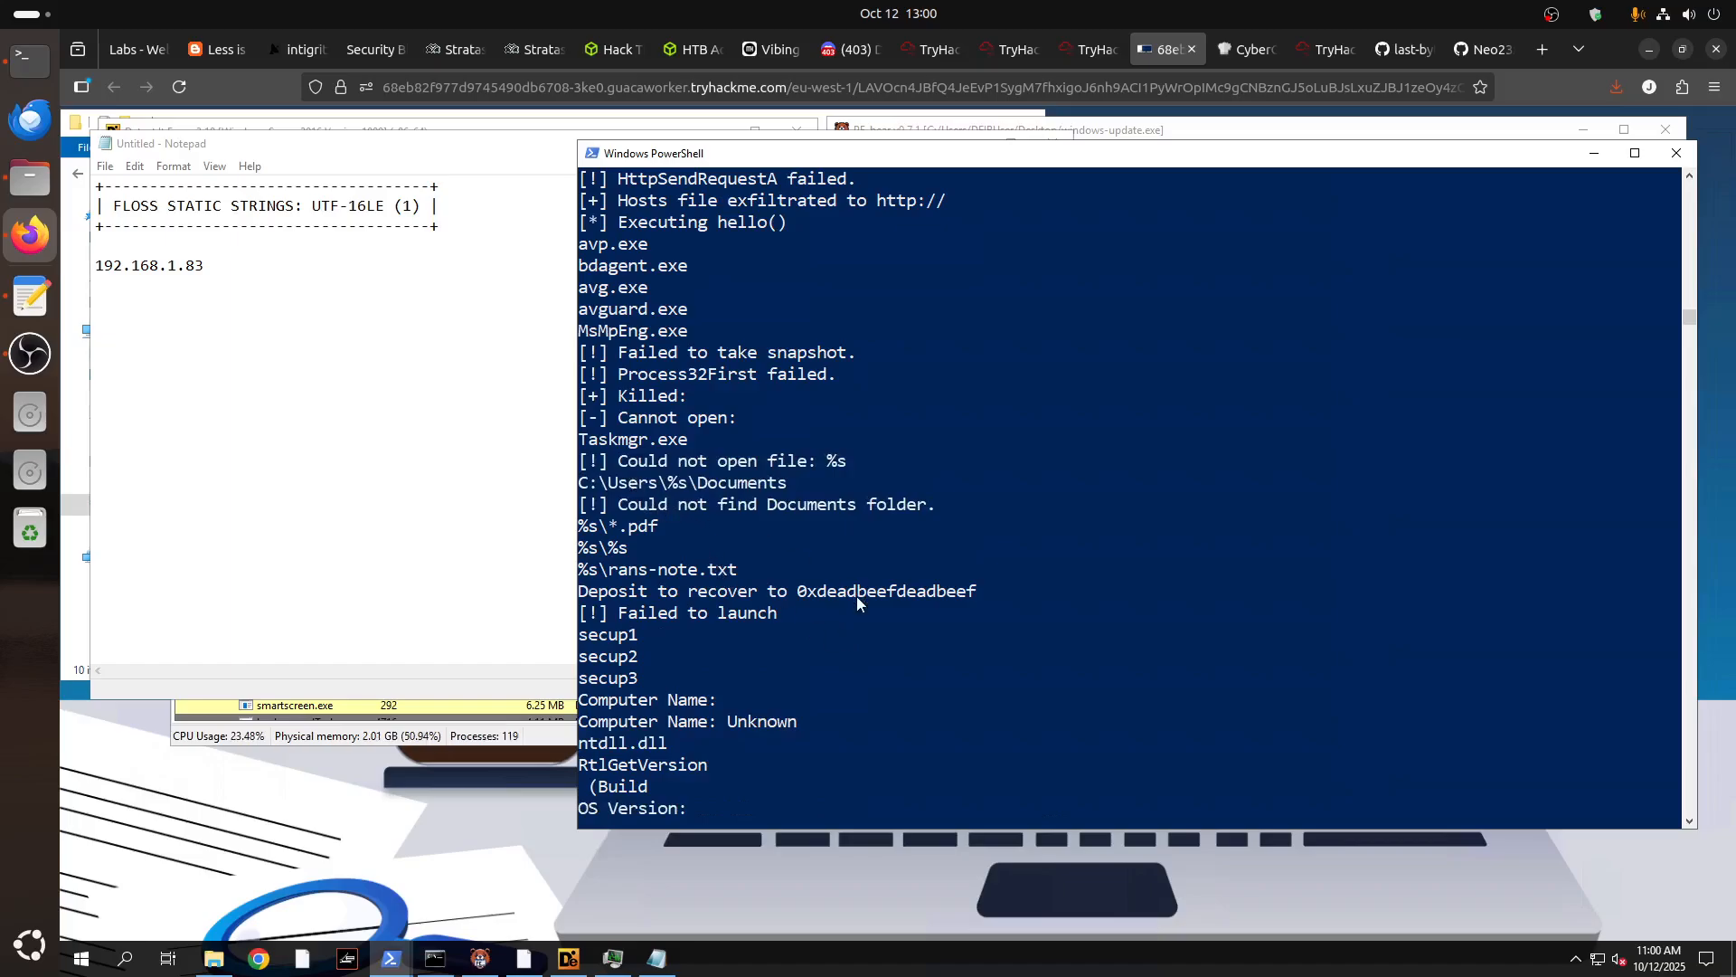
scroll(856, 596, up, 10)
scroll(847, 610, up, 8)
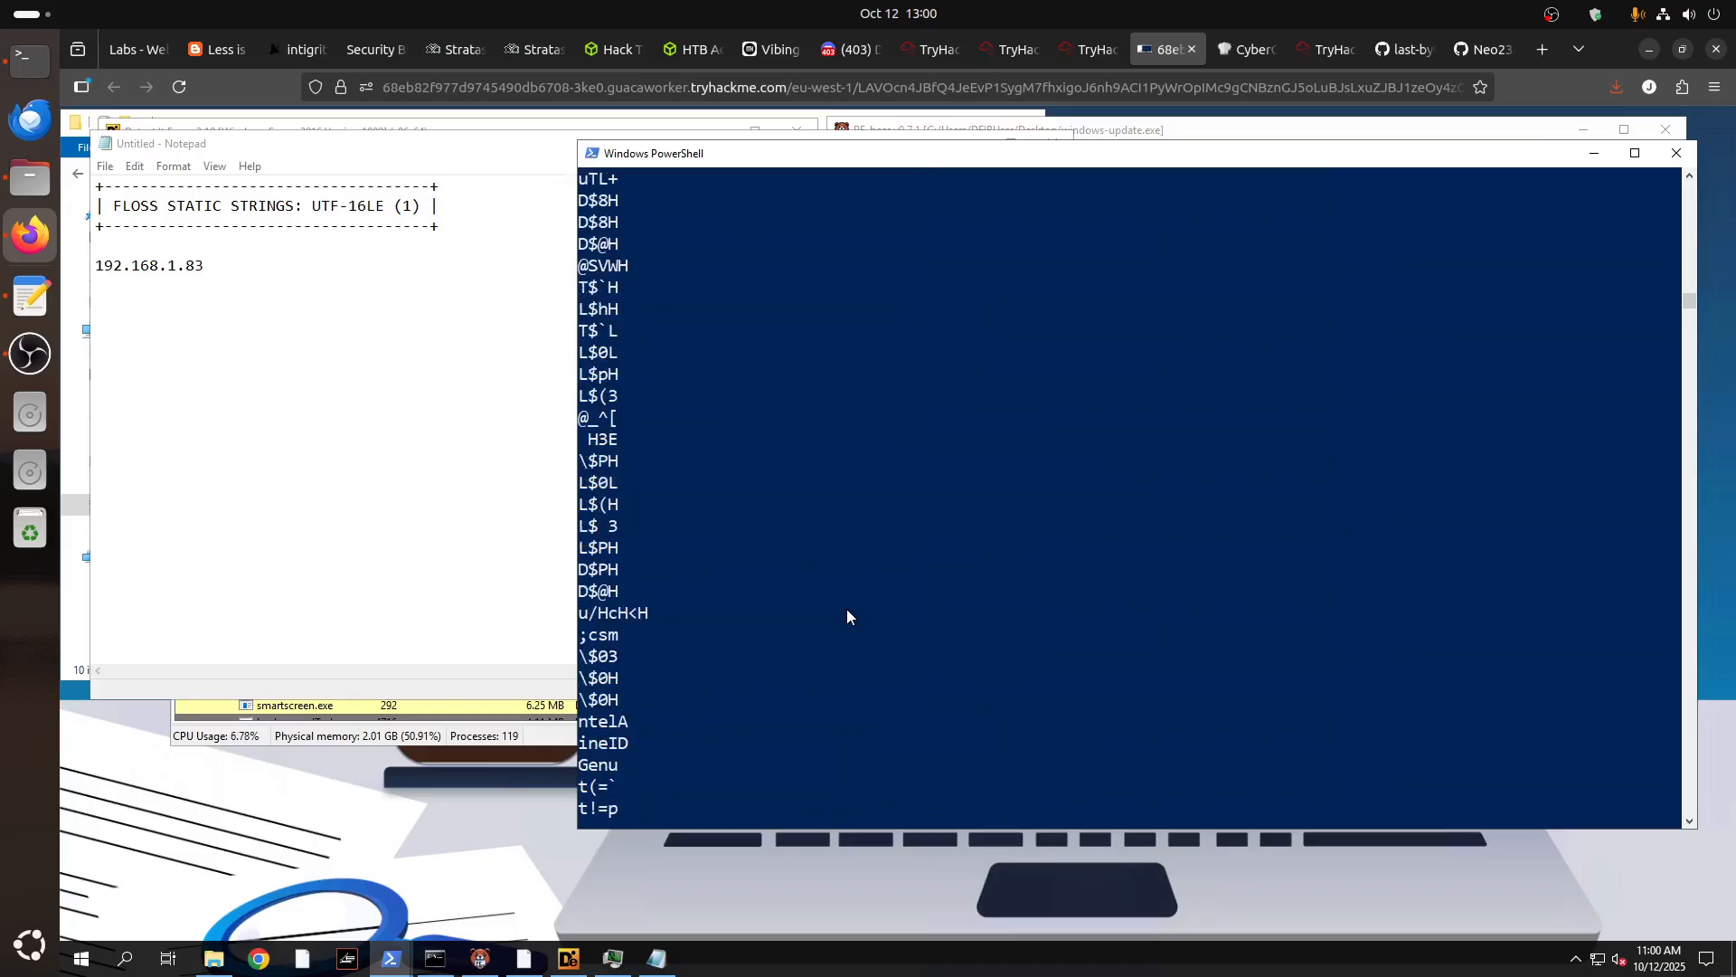
scroll(846, 609, down, 4)
scroll(846, 609, down, 6)
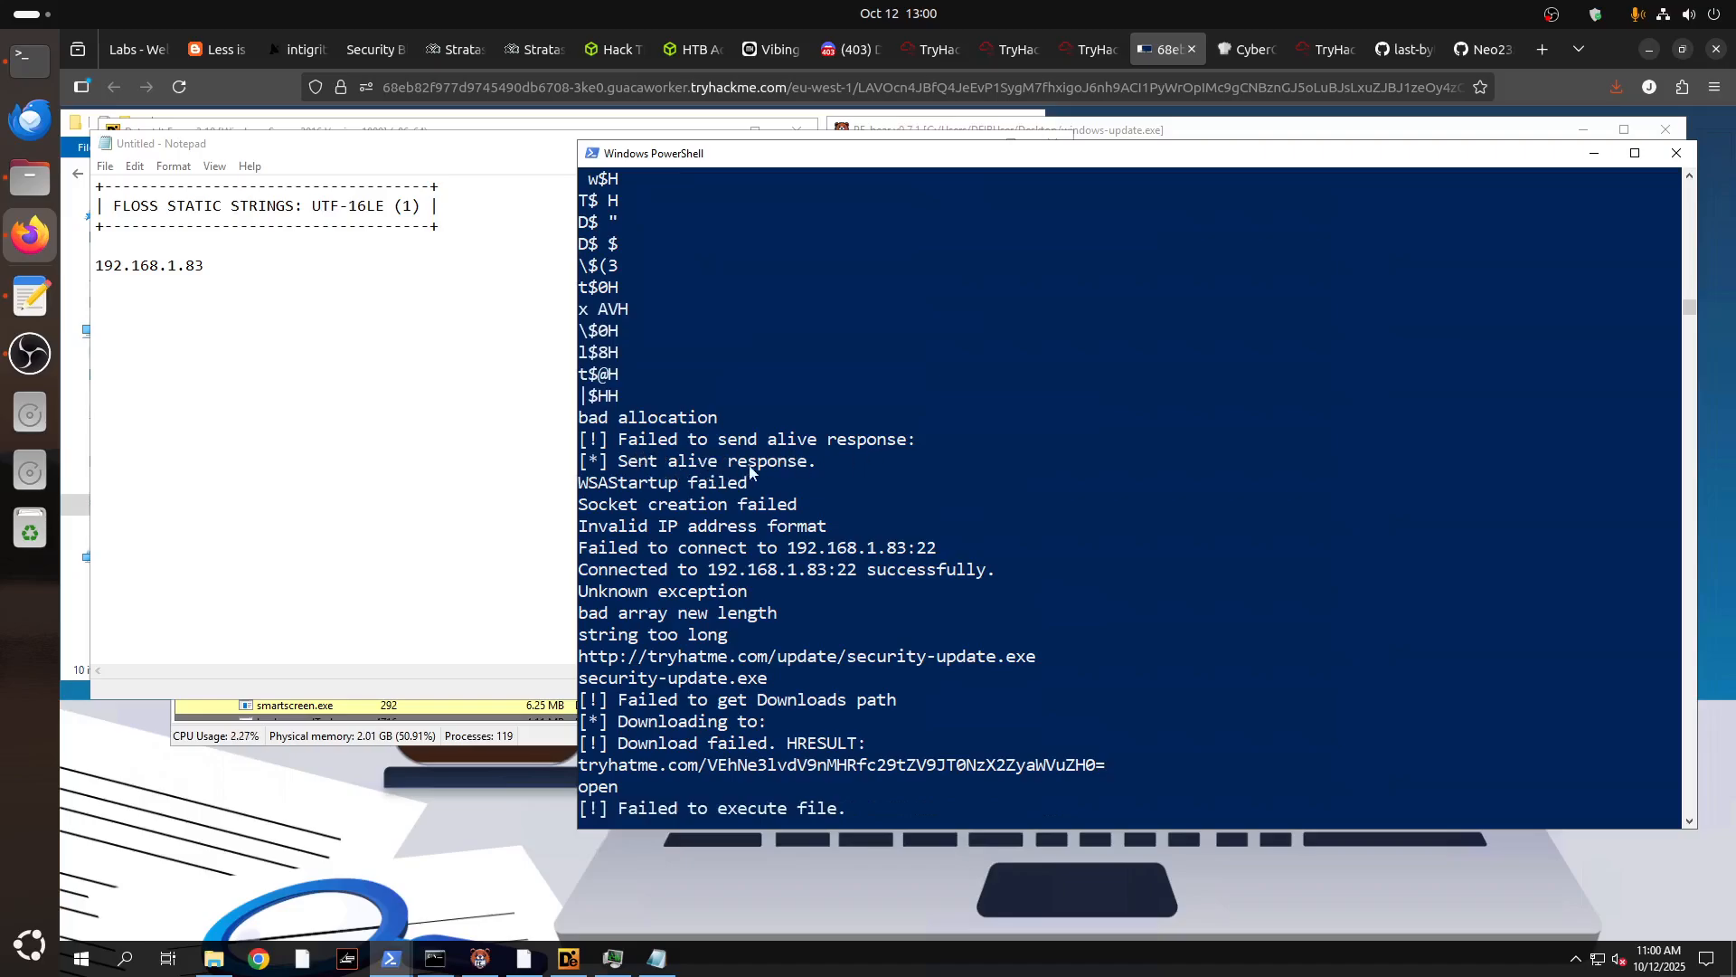
Copy the function name WSAStartup from the FLOSS output into the Notepad notes below the IP address.
double_click(642, 504)
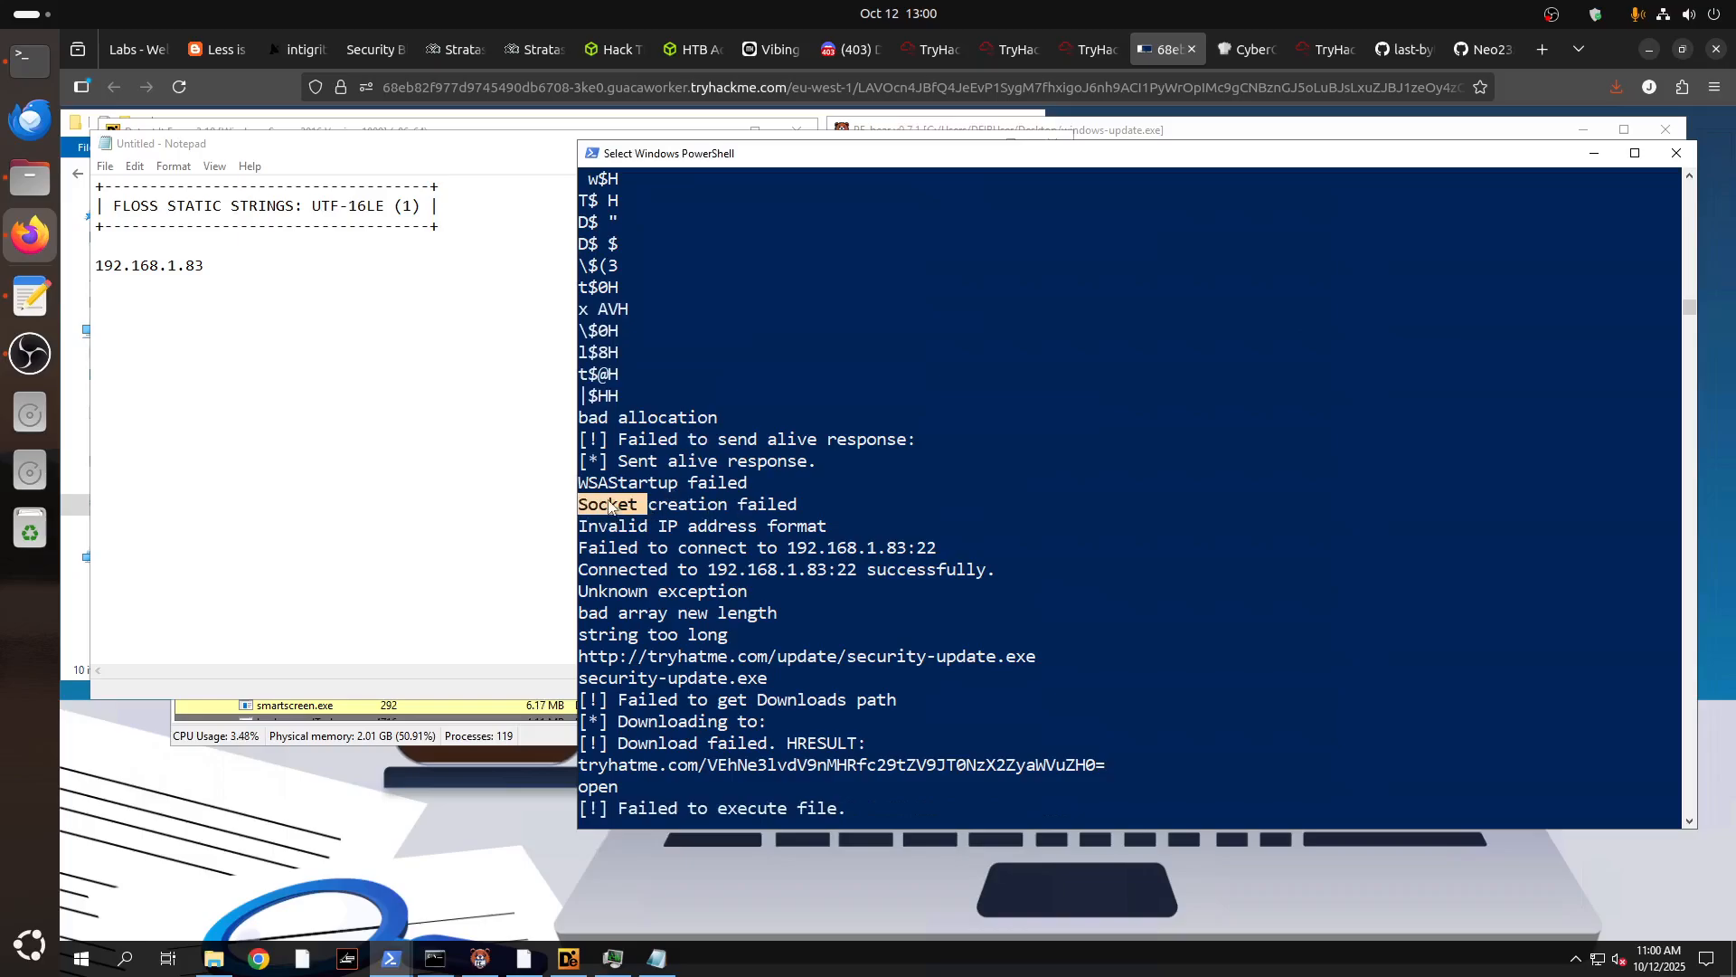
double_click(583, 483)
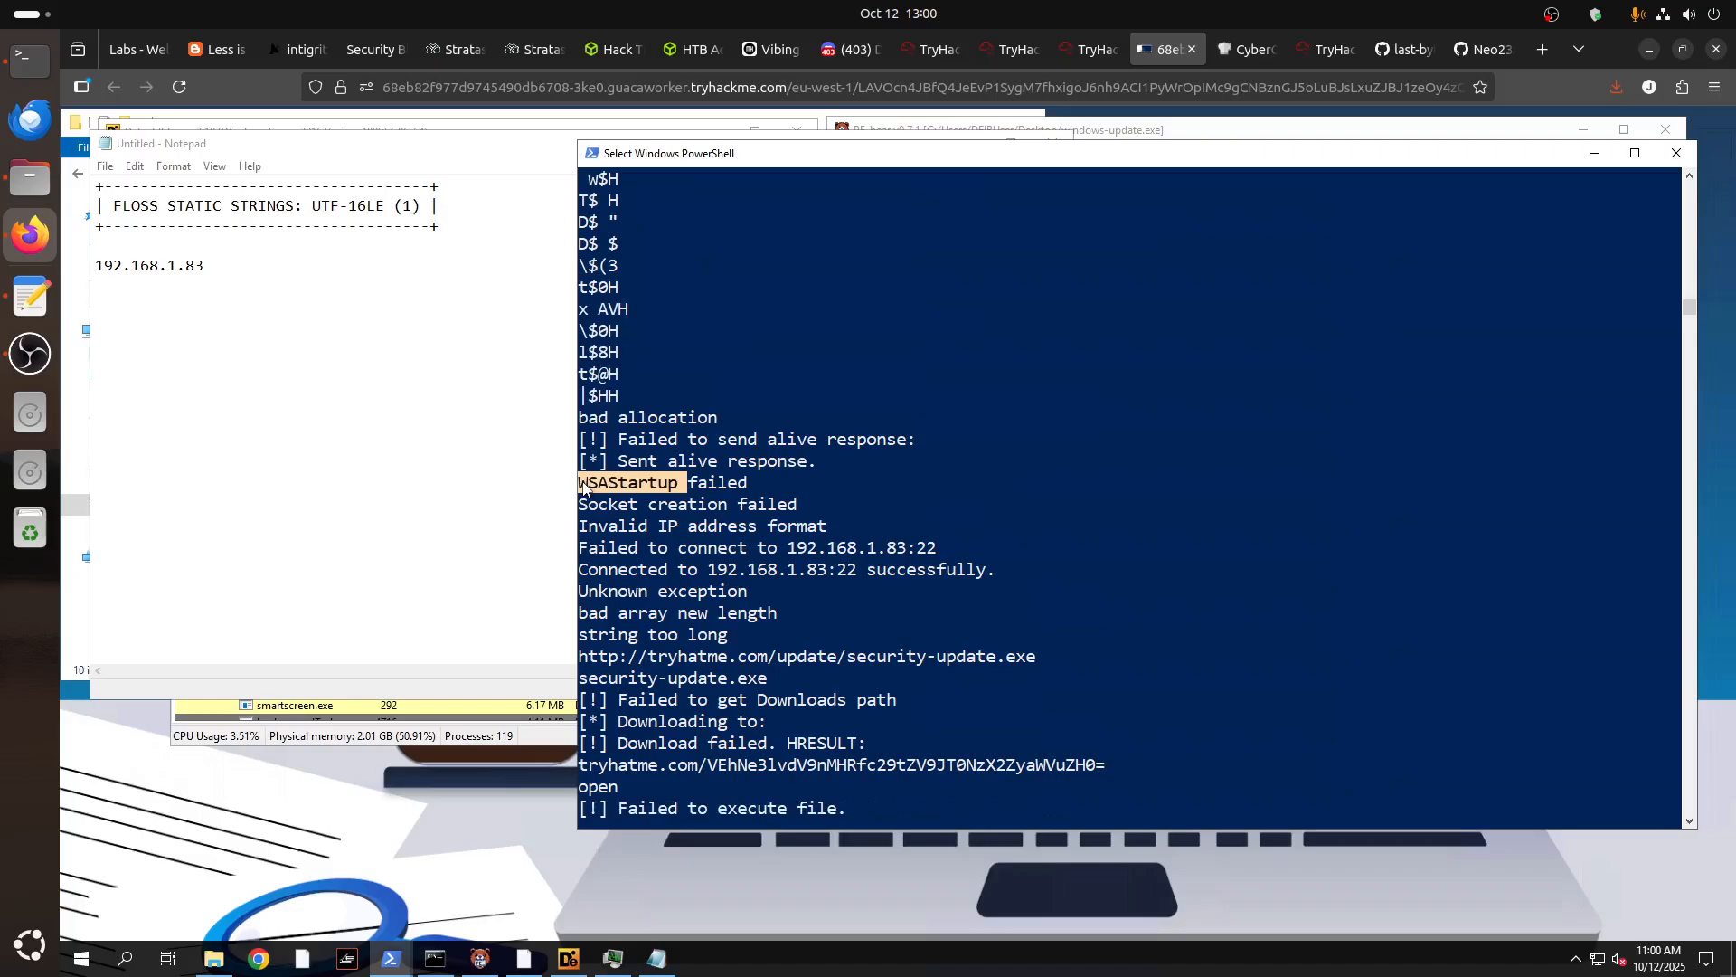
key(ctrl+c)
click(291, 365)
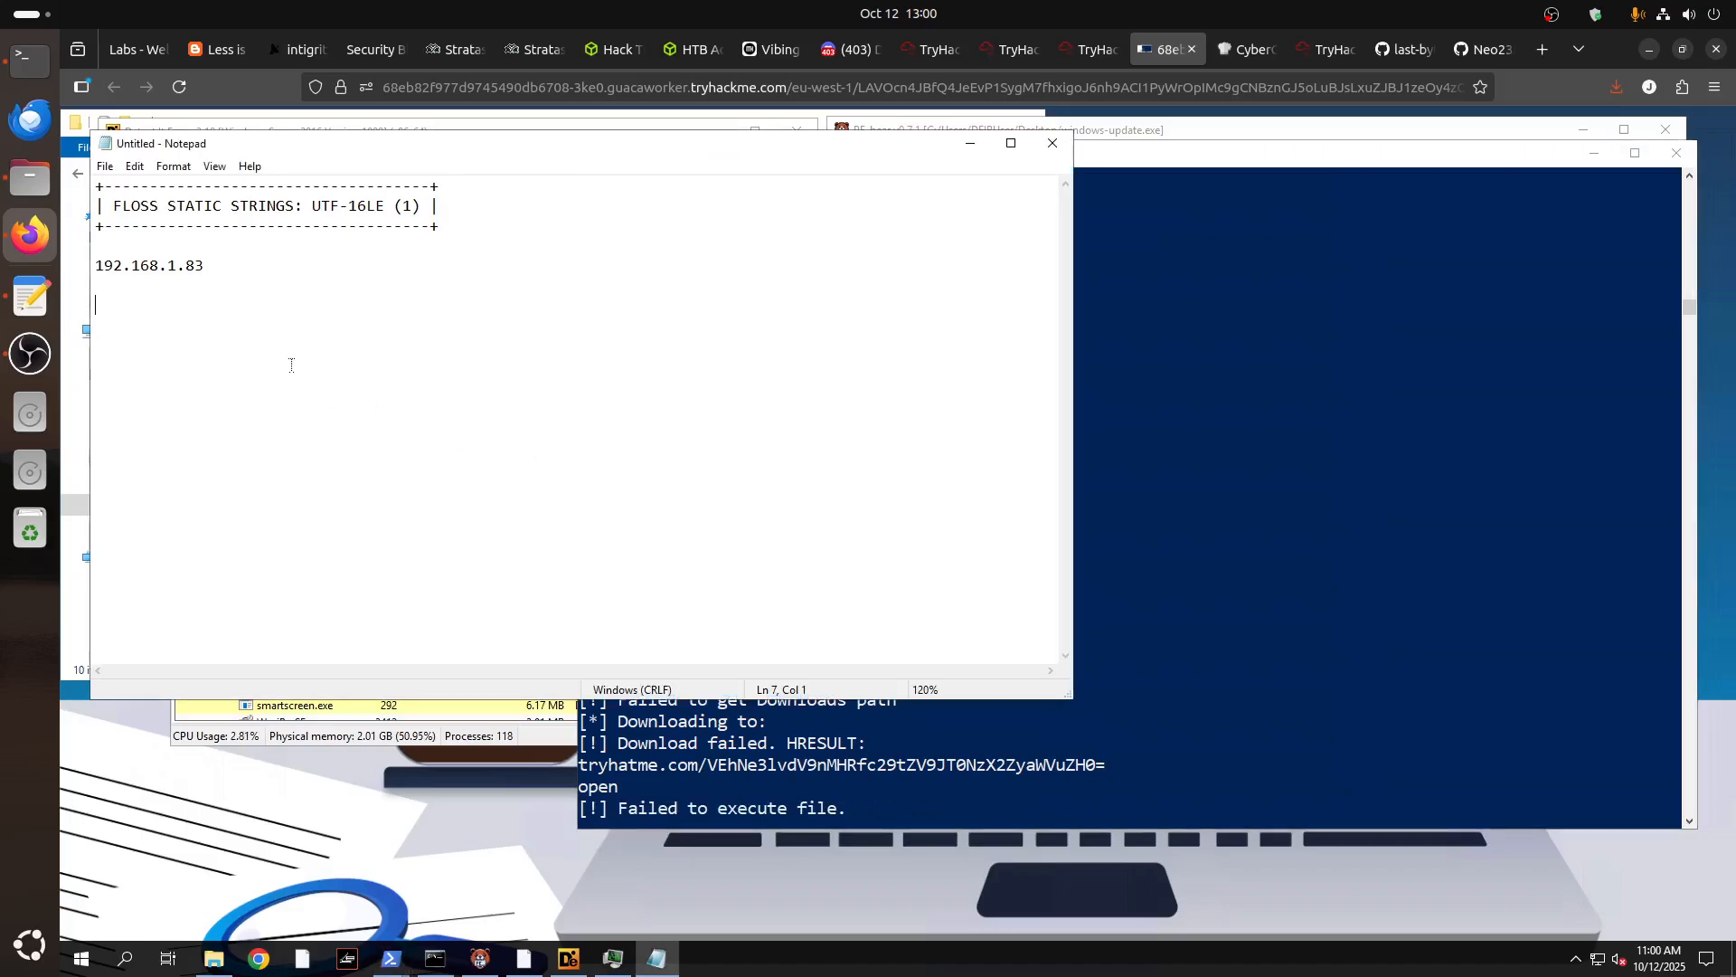
key(ctrl+v)
Copy the address 192.168.1.83:22 from the FLOSS output onto a new line below WSAStartup in Notepad.
click(1096, 535)
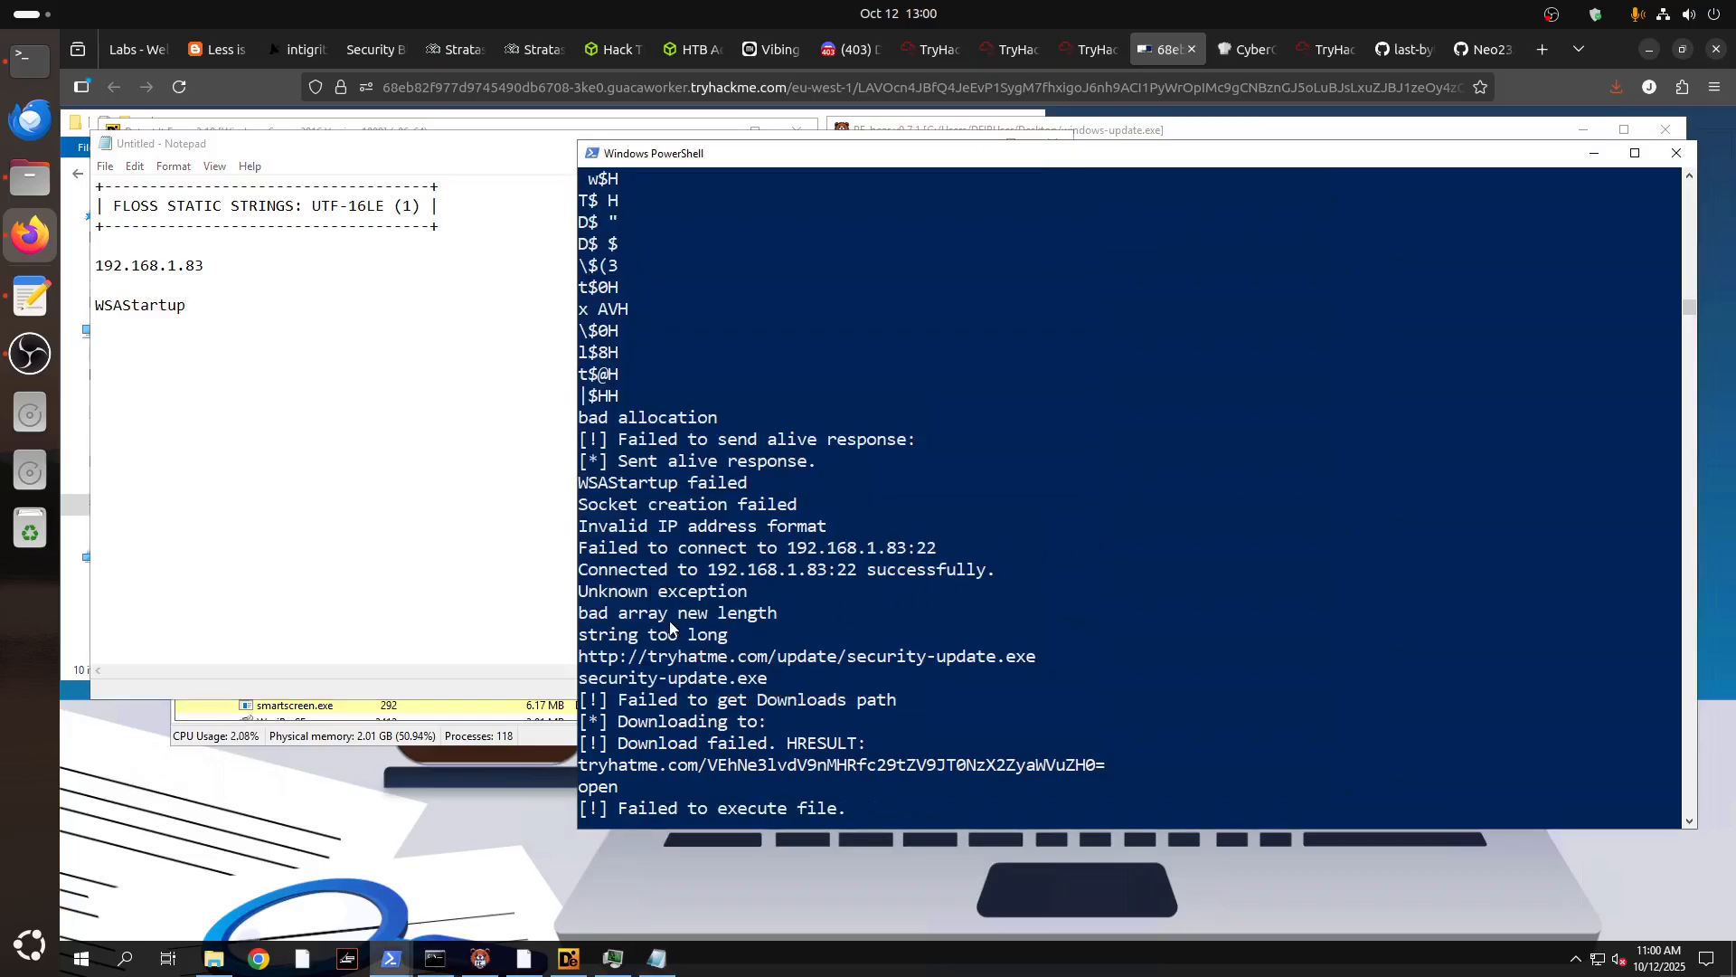
drag(906, 551, 789, 552)
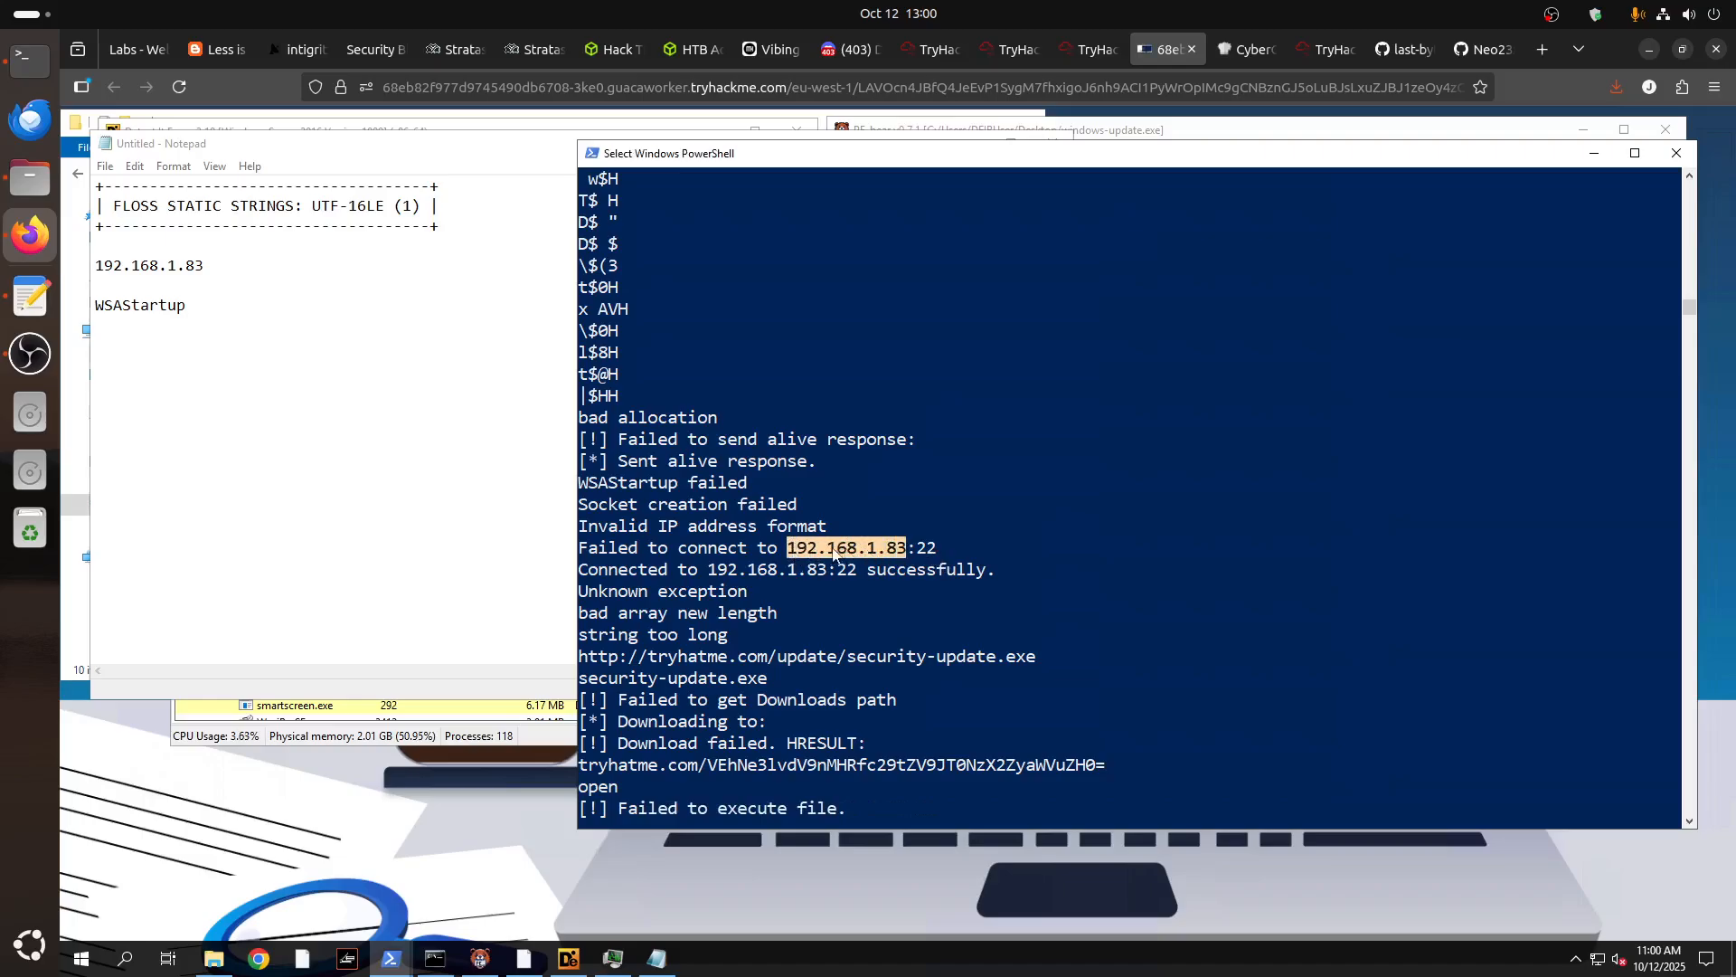
key(ctrl+c)
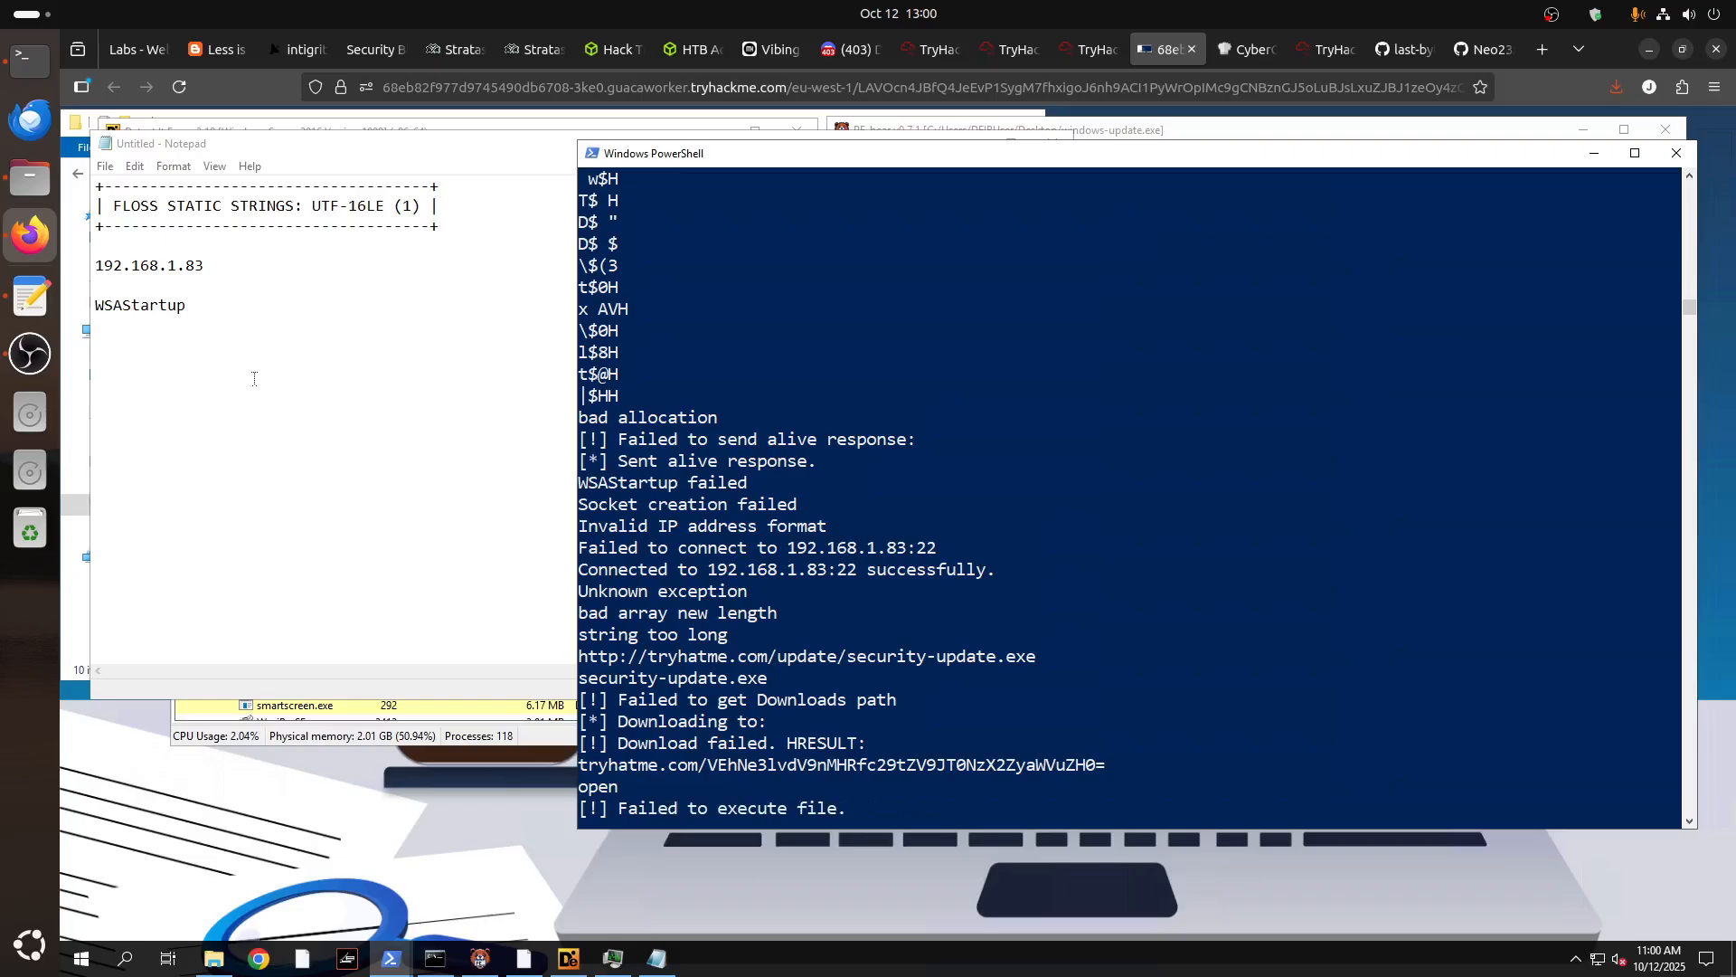
click(253, 379)
key(Return)
key(ctrl+v)
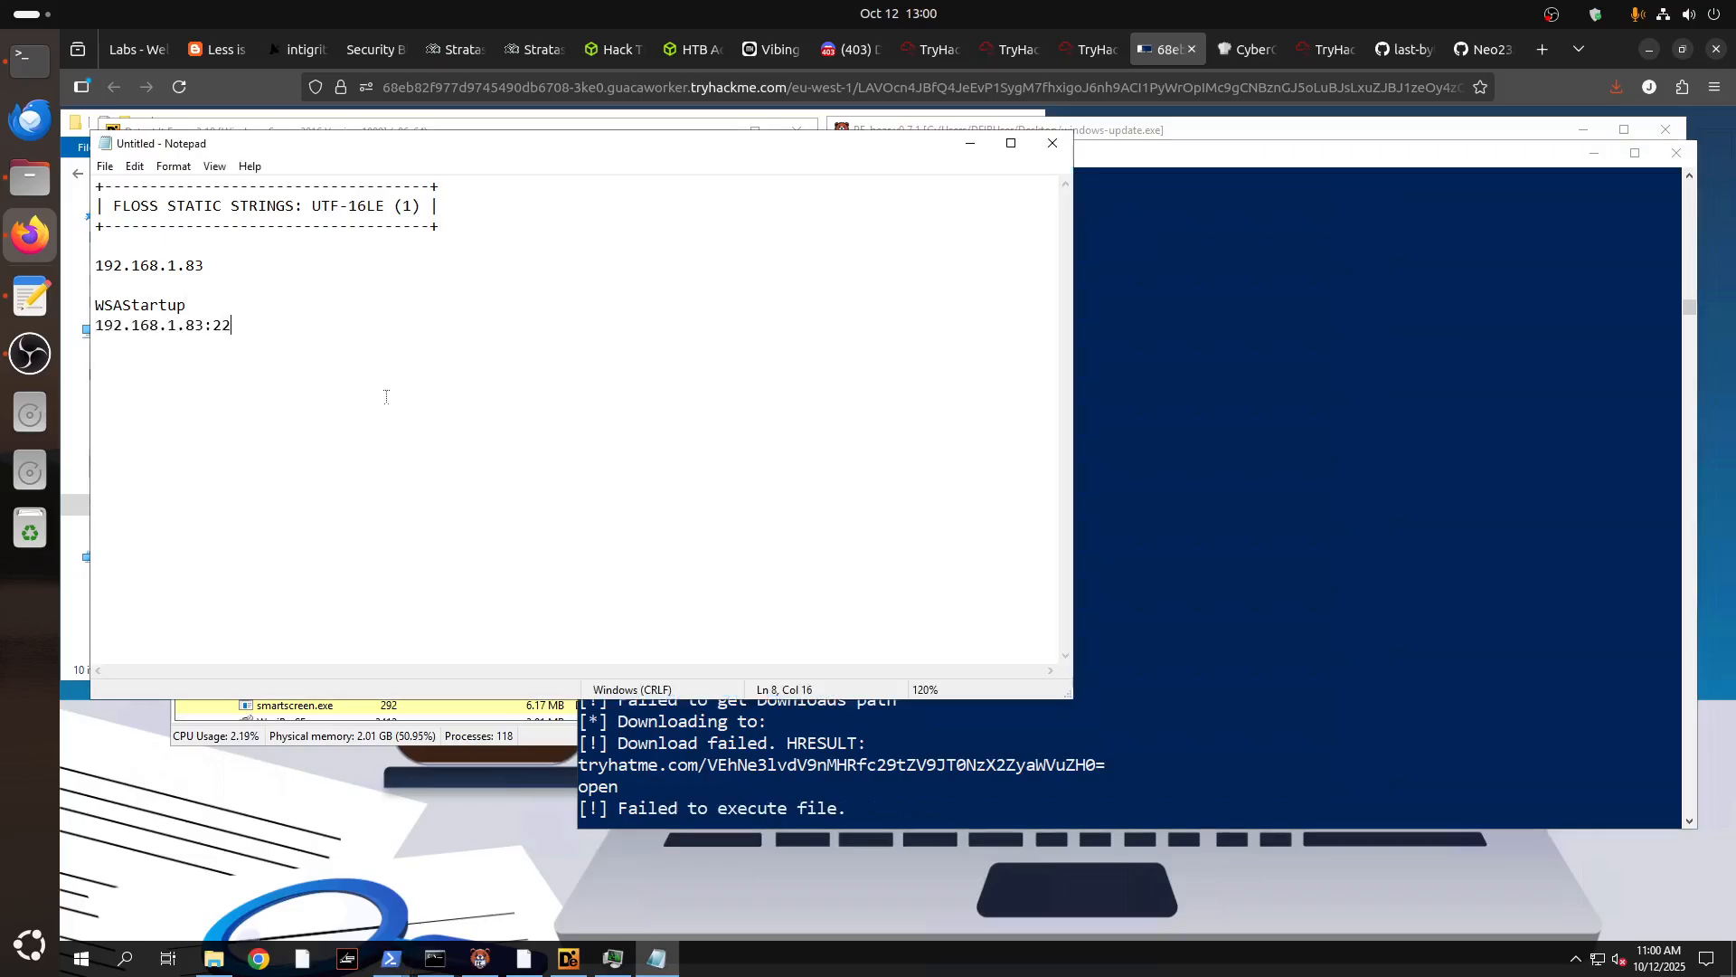
key(alt+Tab)
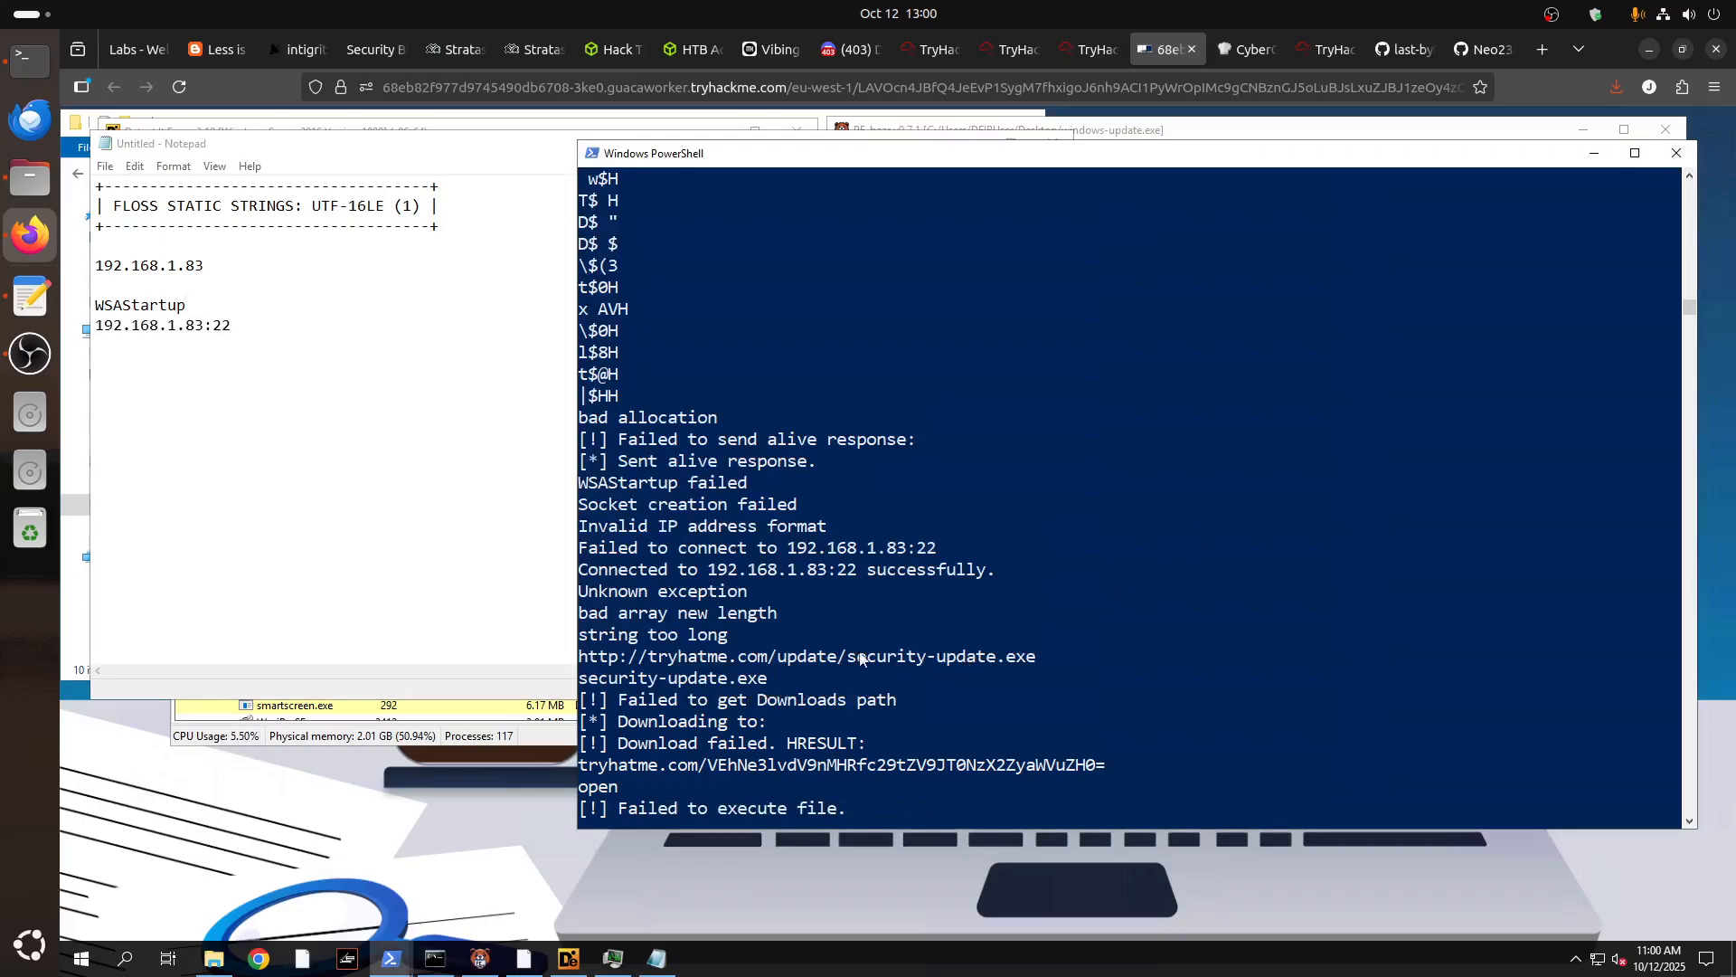
double_click(730, 656)
key(ctrl+c)
key(alt+Tab)
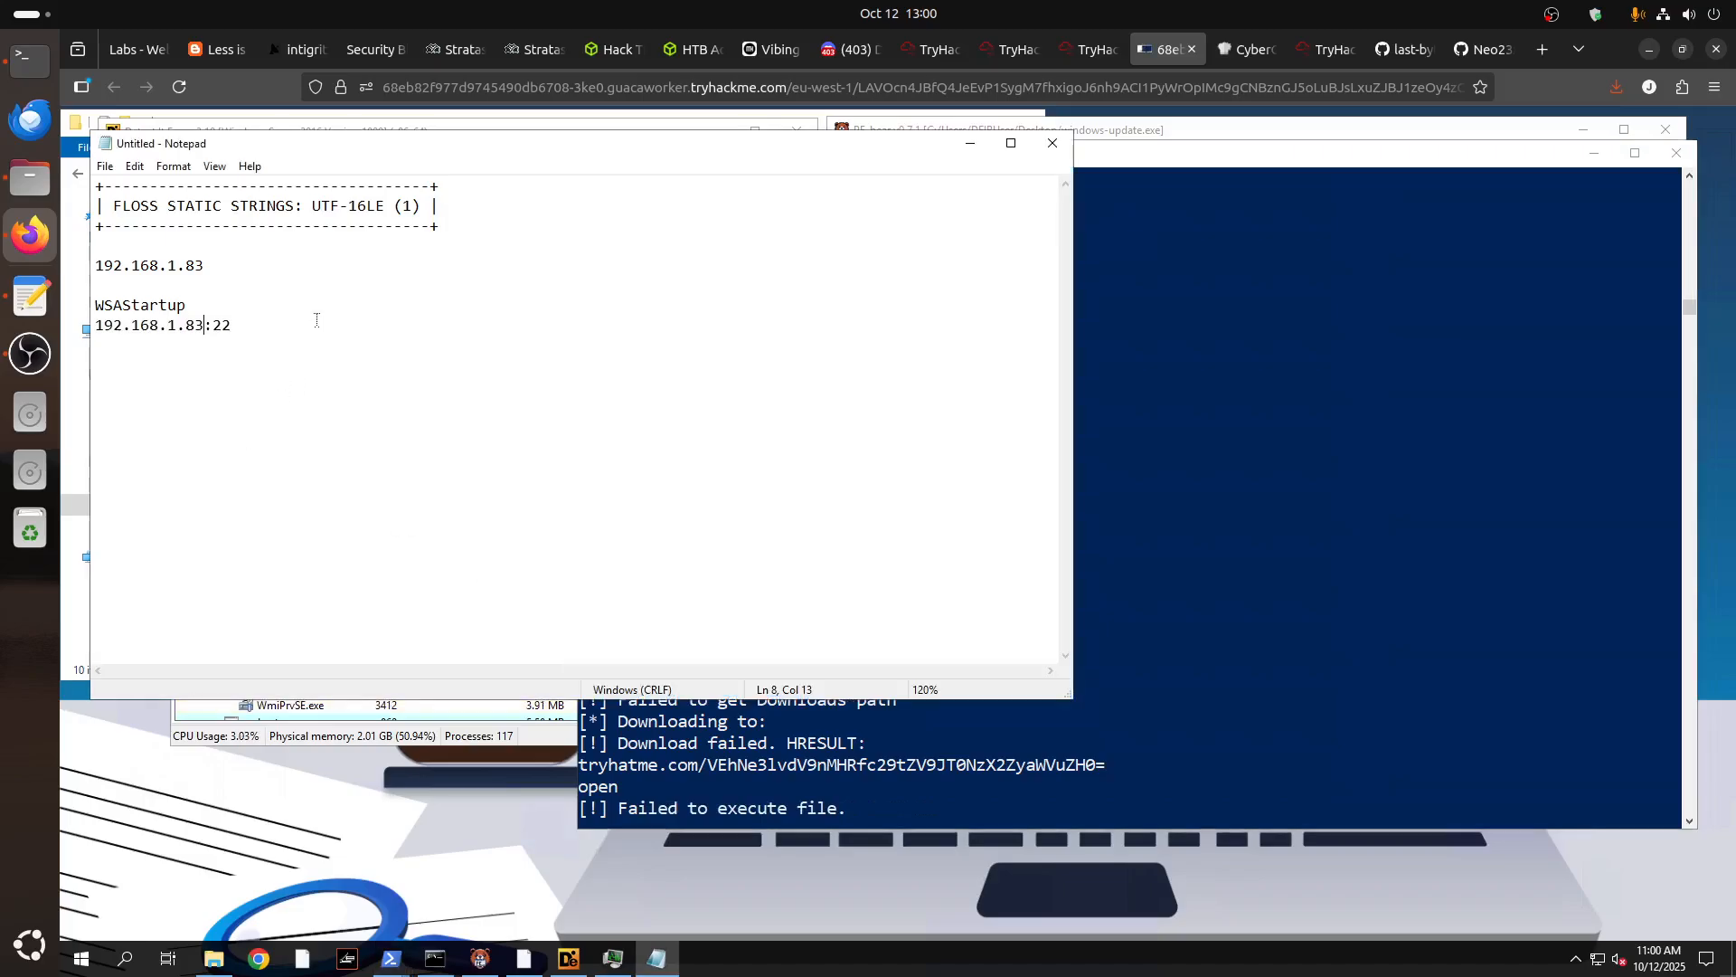
key(Return)
key(ctrl+v)
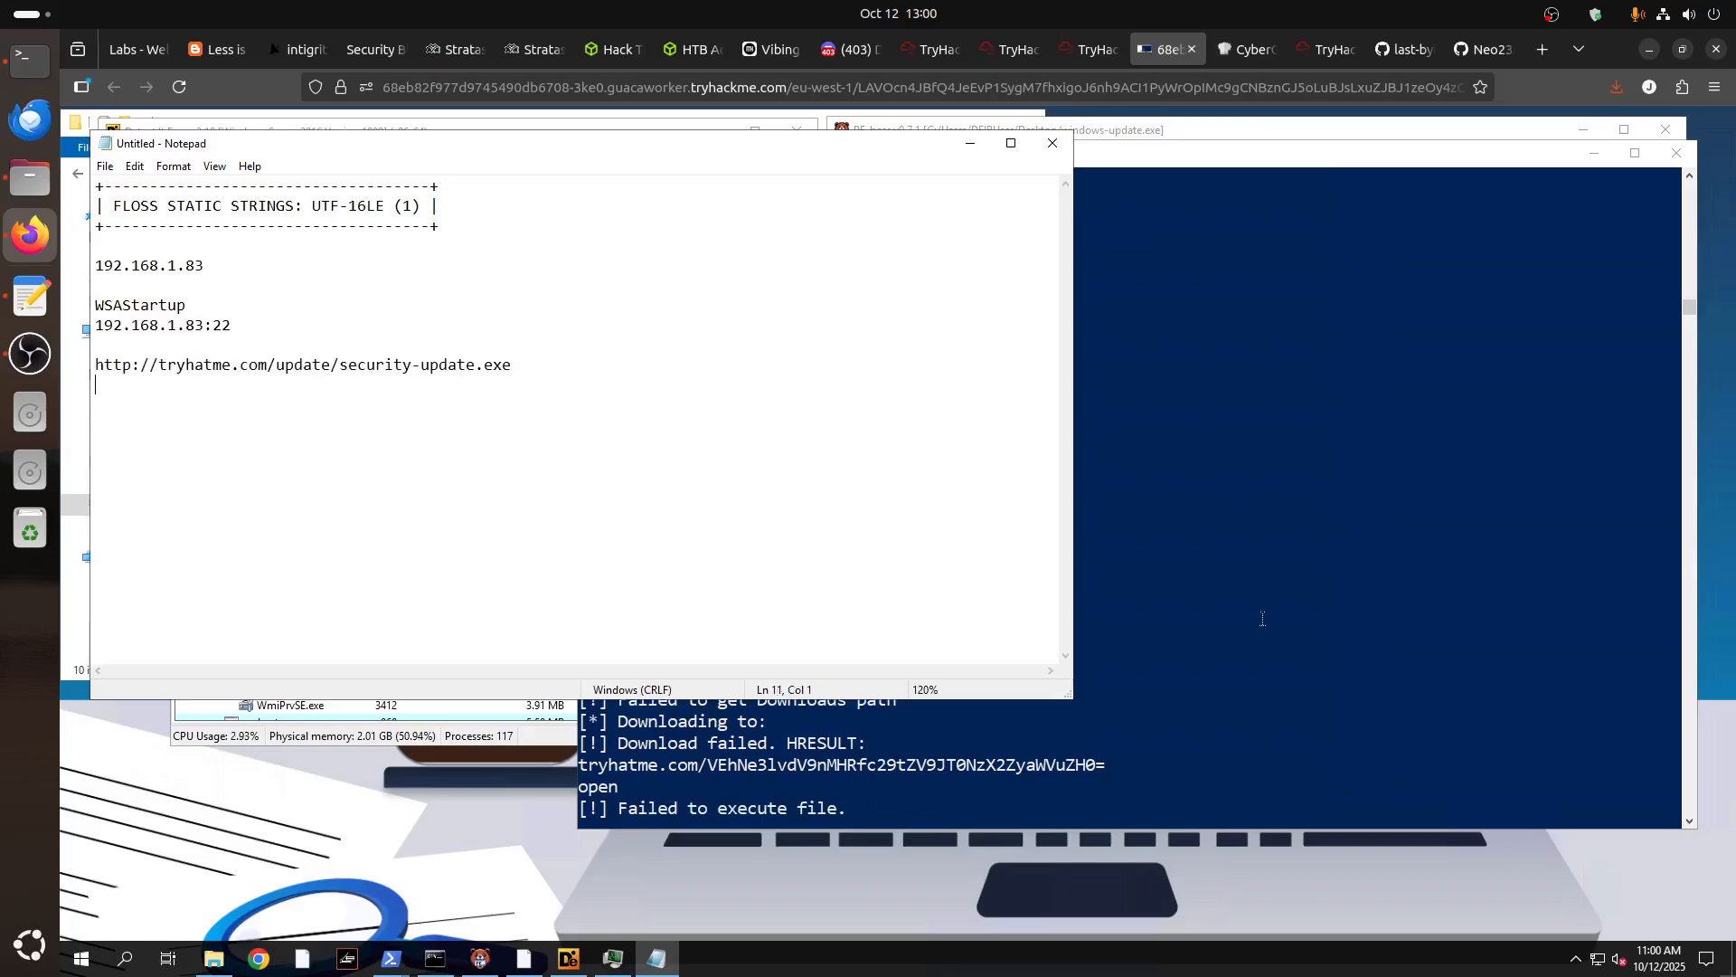
Copy tryhatme.com/VEhNe3lvdV9nMHRfc29tZV9JT0NzX2ZyaWVuZH0= from the FLOSS output into Notepad, separated from the previous URL by a blank line.
click(1087, 633)
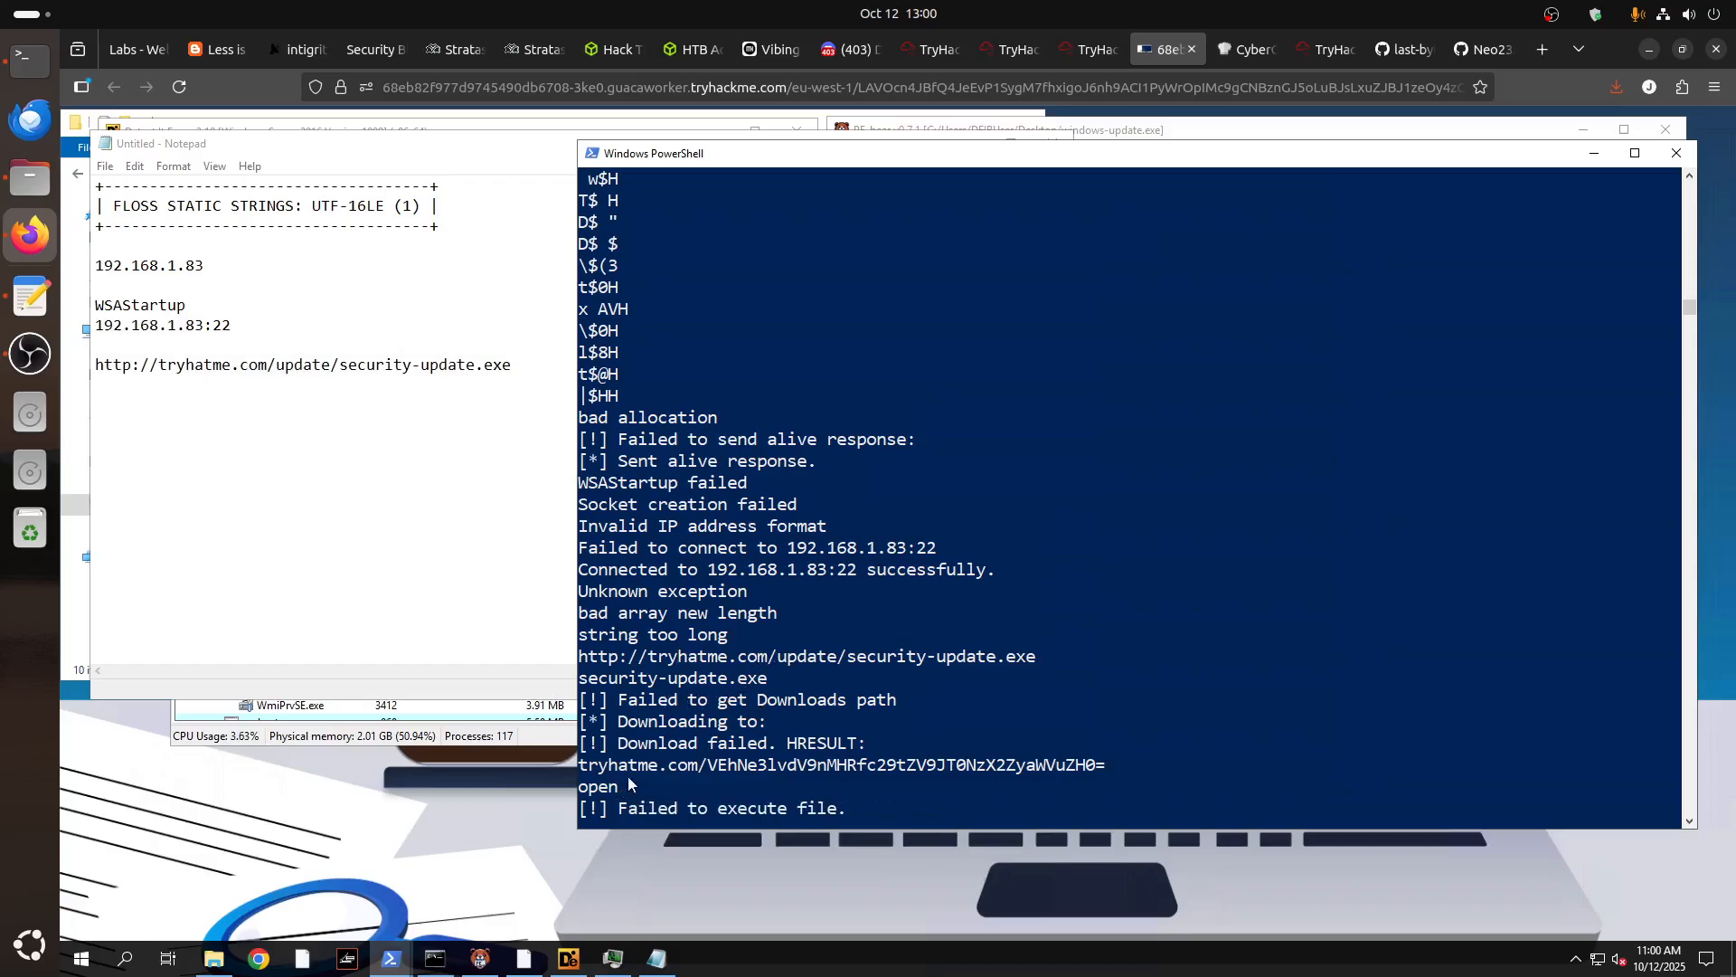
drag(1103, 767, 579, 768)
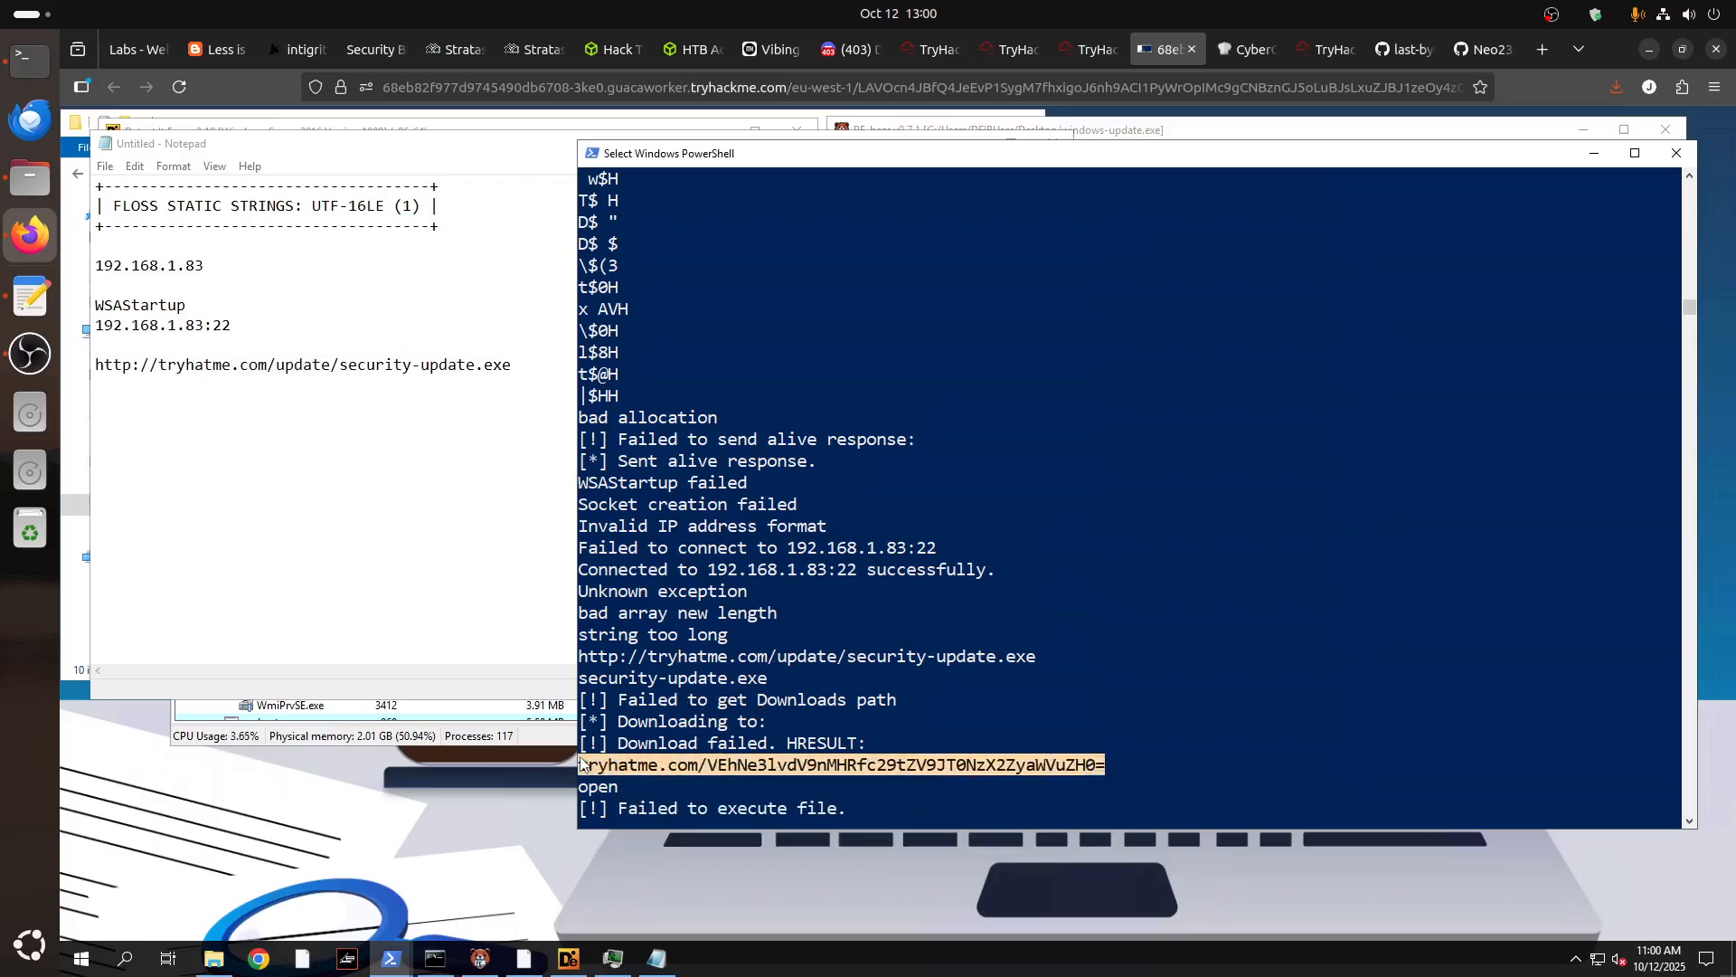
key(ctrl+c)
click(452, 454)
key(ctrl+v)
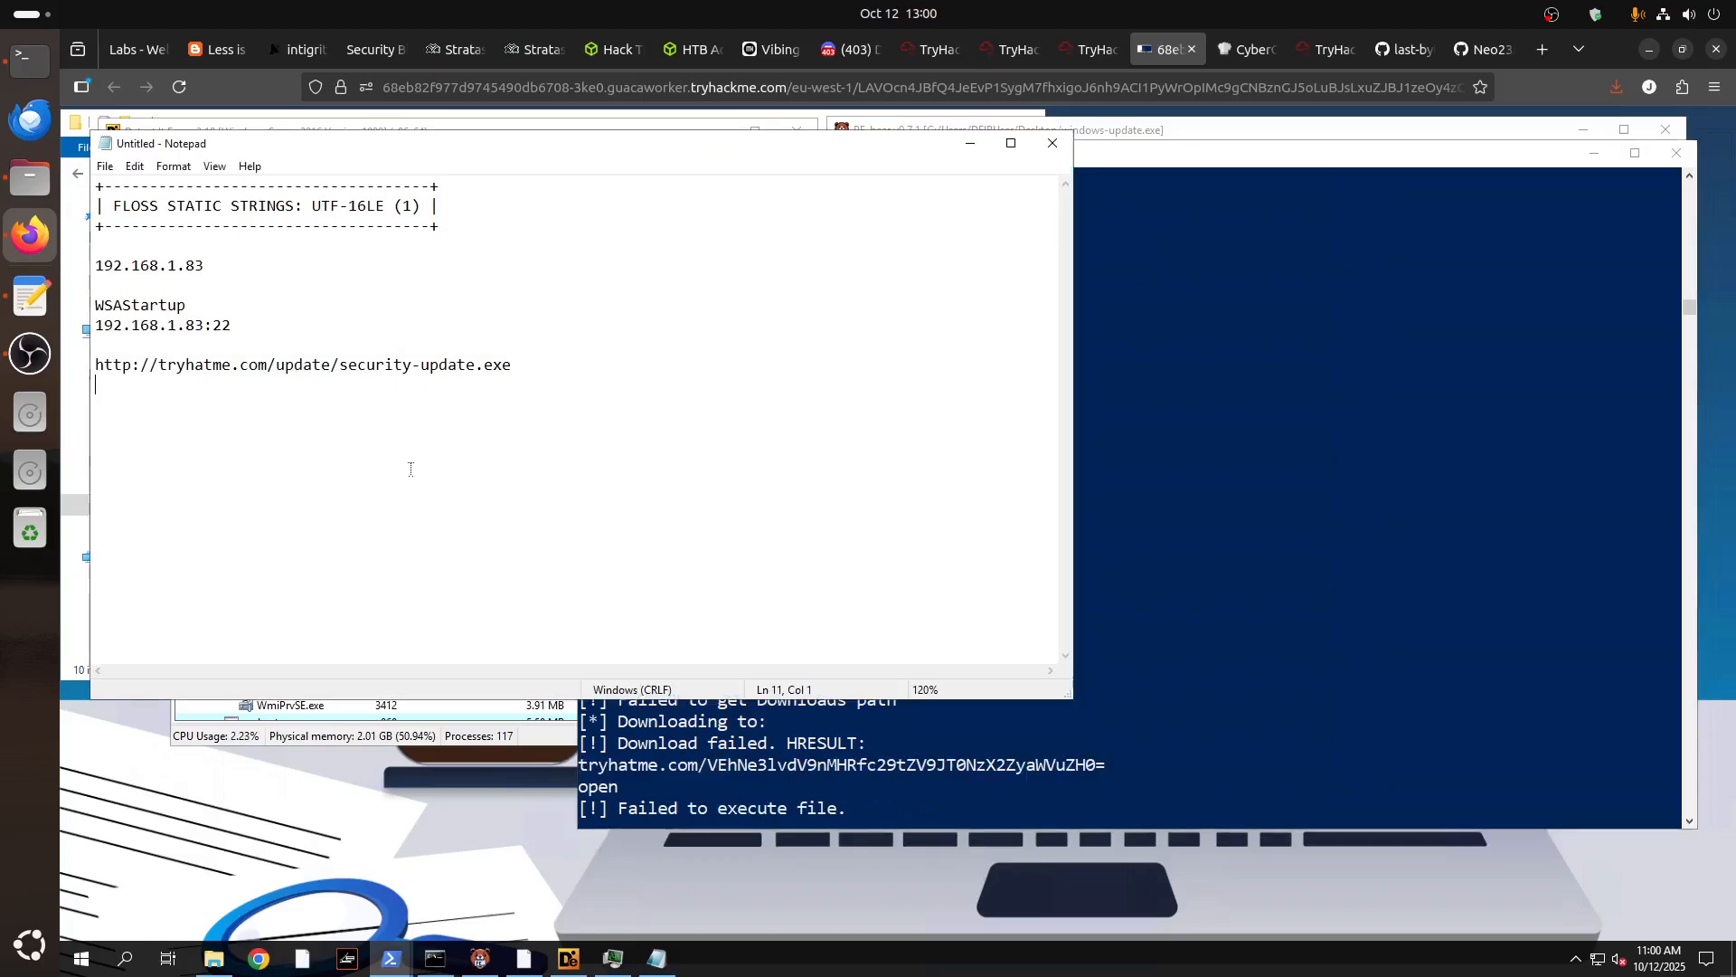
click(533, 359)
key(Return)
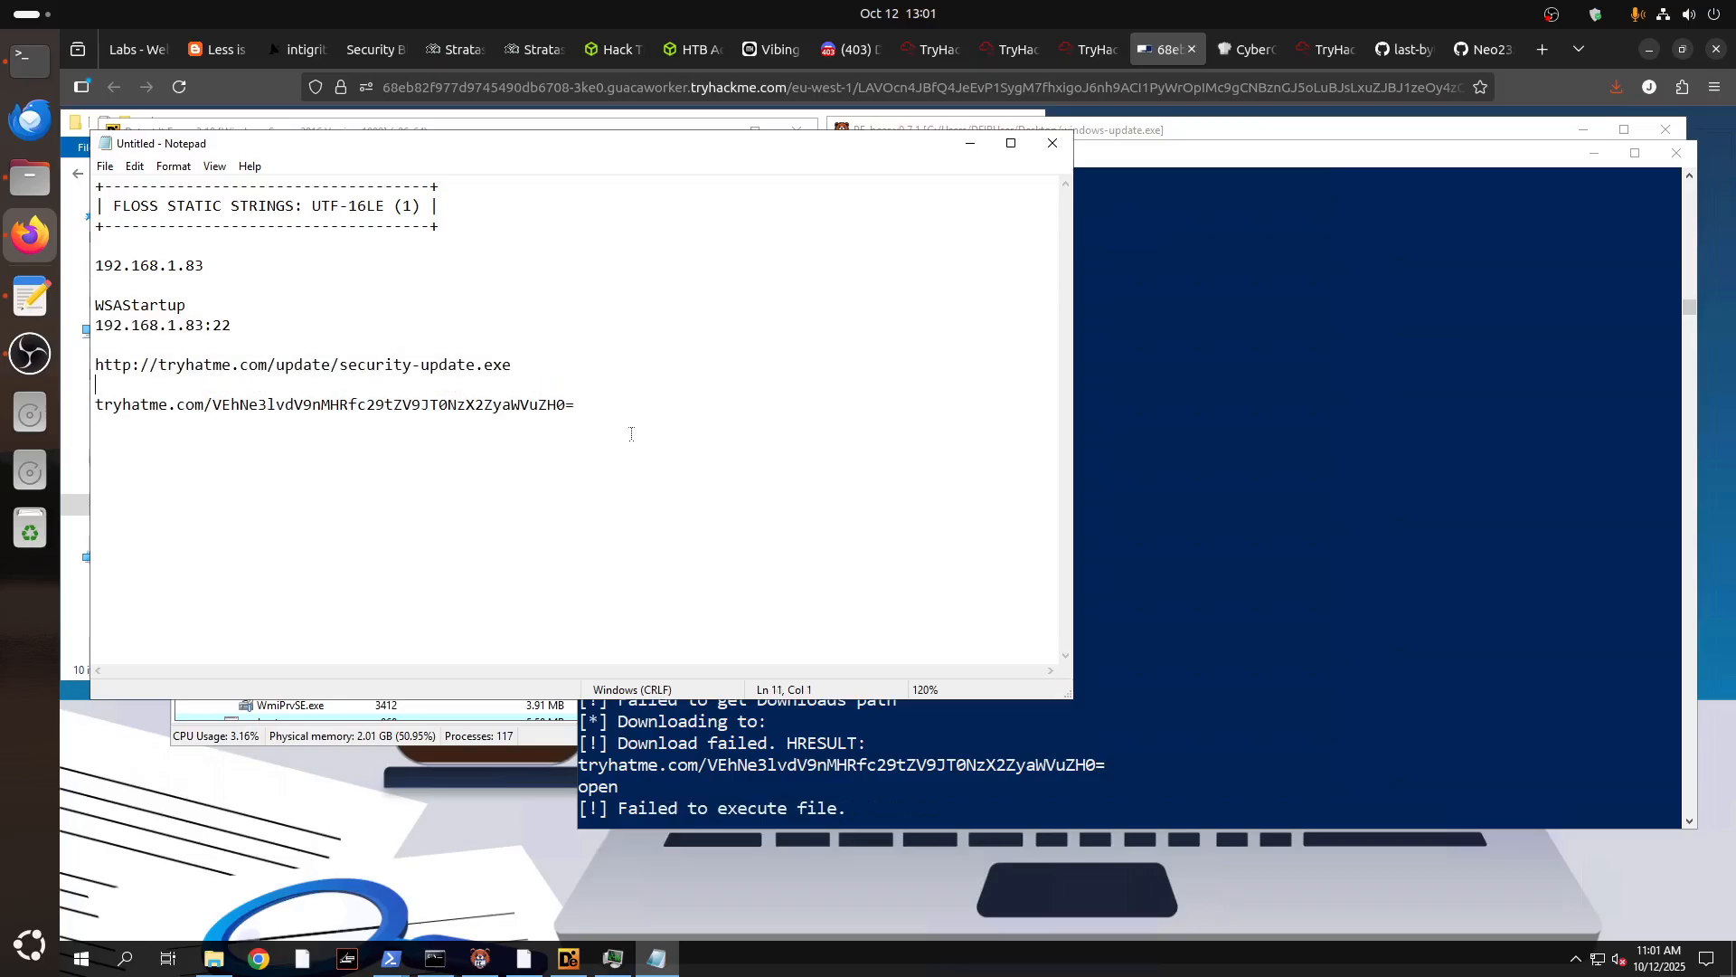
Copy the domain external-attacker.thm from the FLOSS output into the Notepad notes below the encoded tryhatme.com address.
click(888, 779)
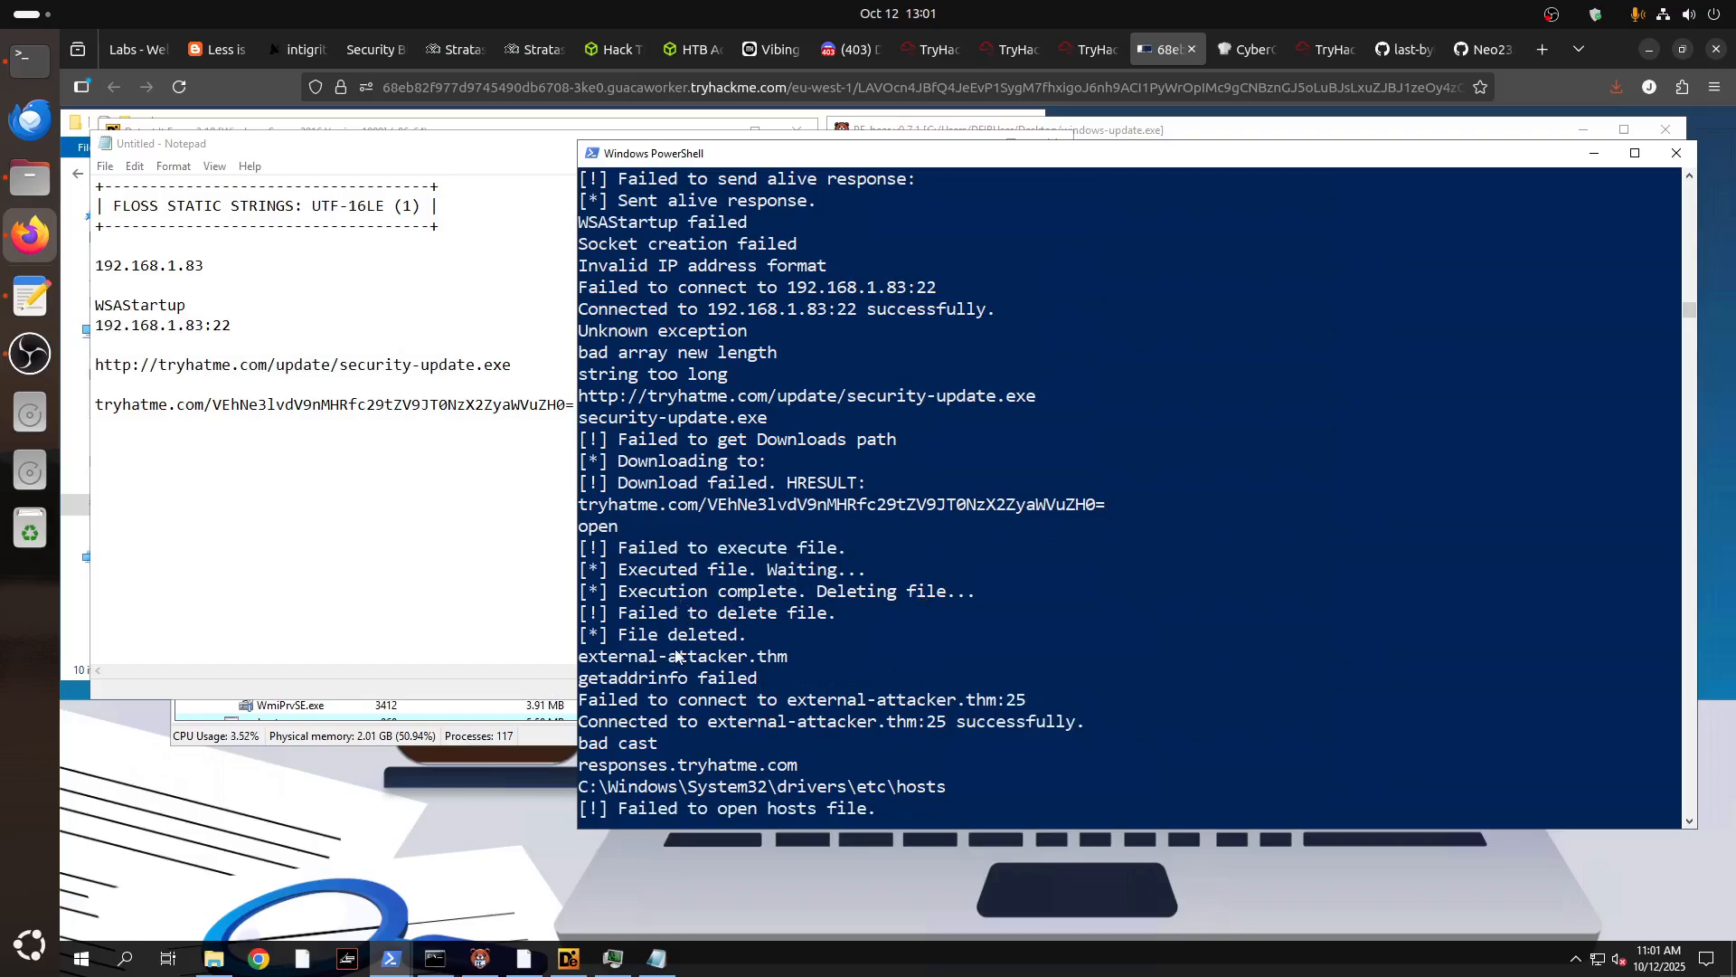
drag(793, 663, 607, 662)
key(ctrl+c)
click(355, 497)
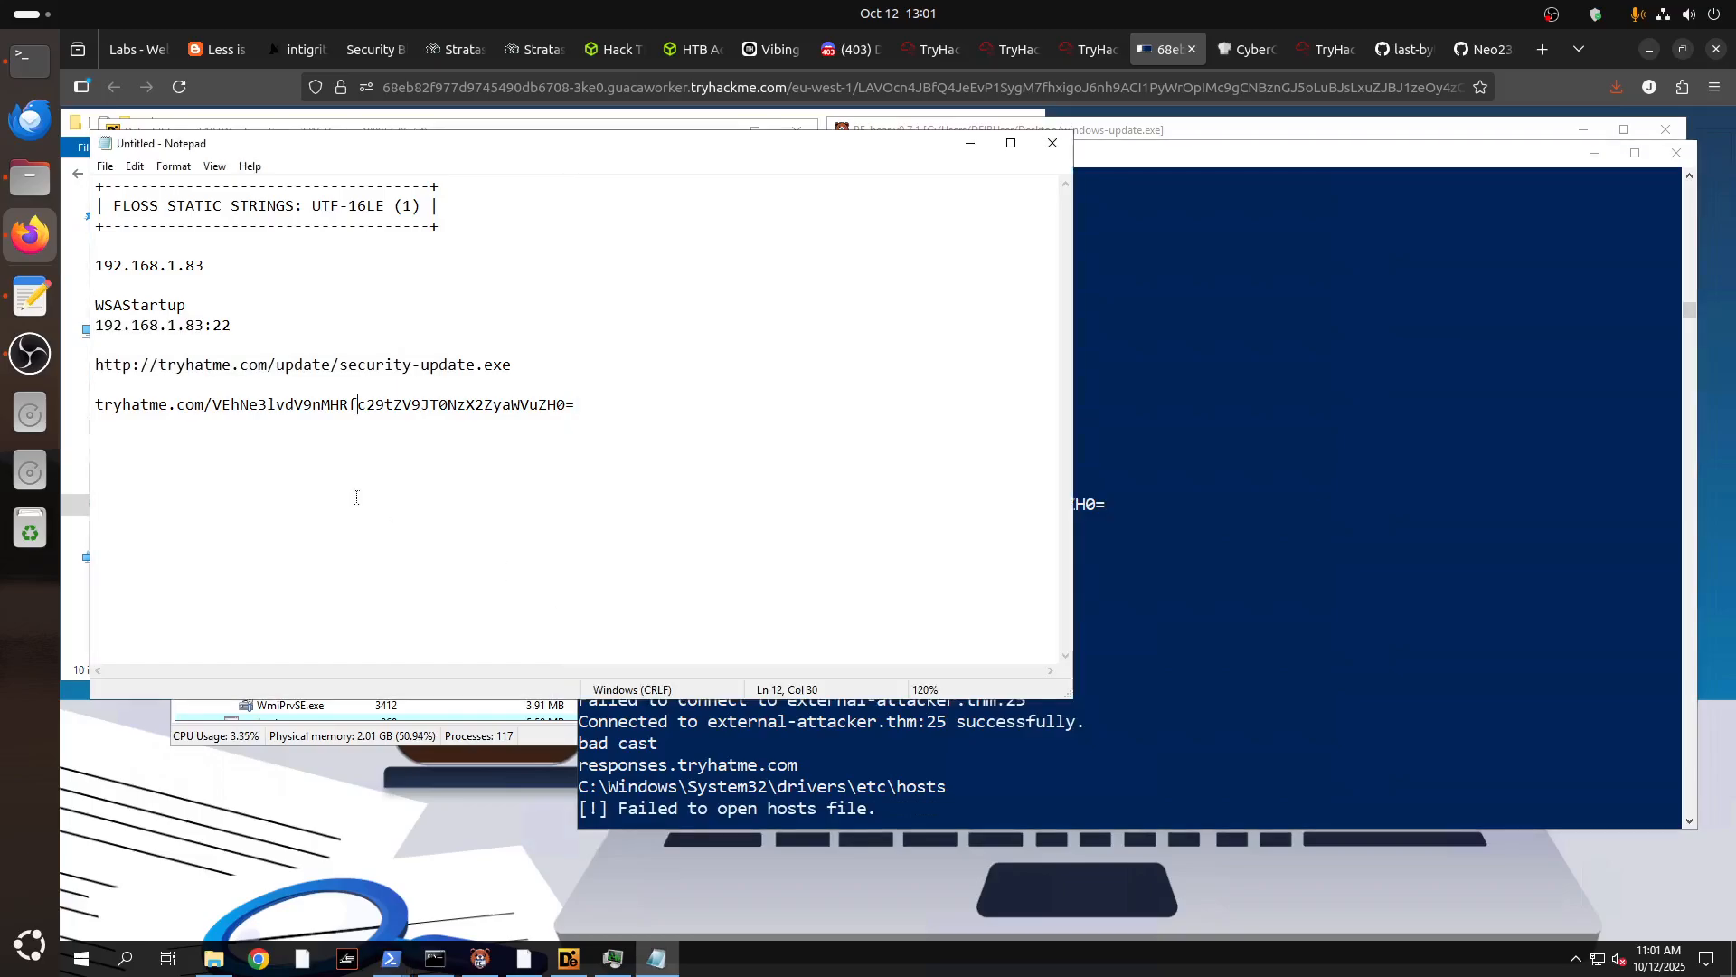
key(End)
key(Return)
key(Return)
key(ctrl+v)
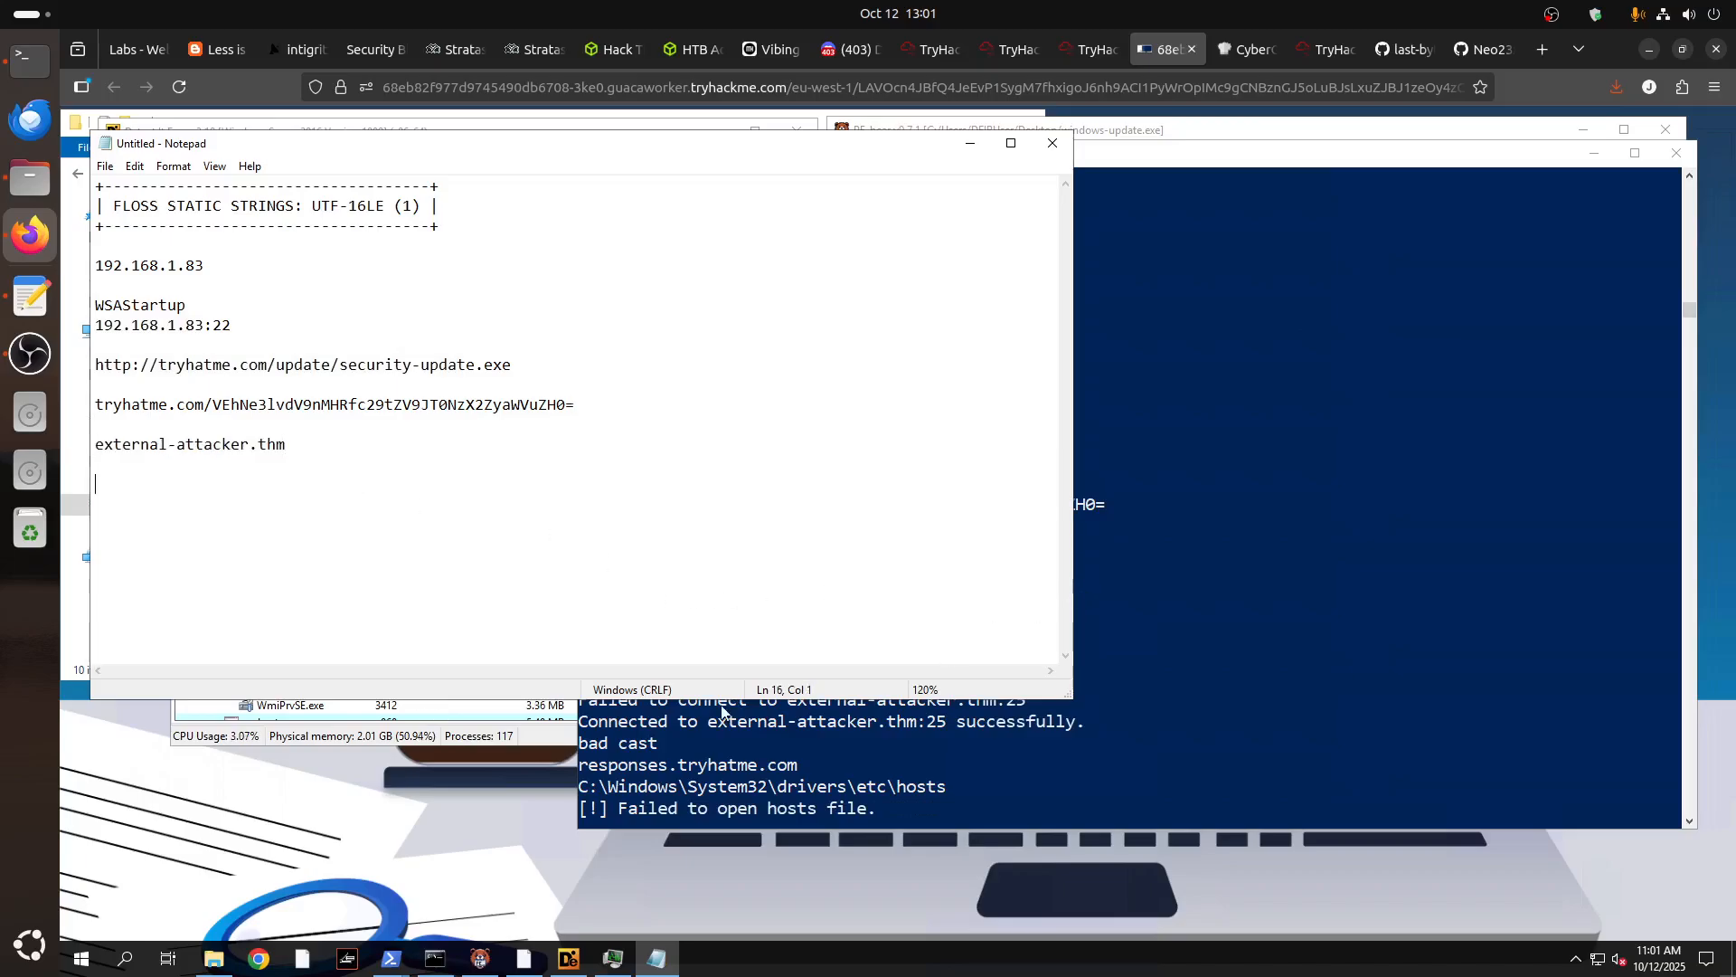
Copy external-attacker.thm:25 from the FLOSS output into the Notepad notes and remove the surplus blank lines above it.
click(723, 712)
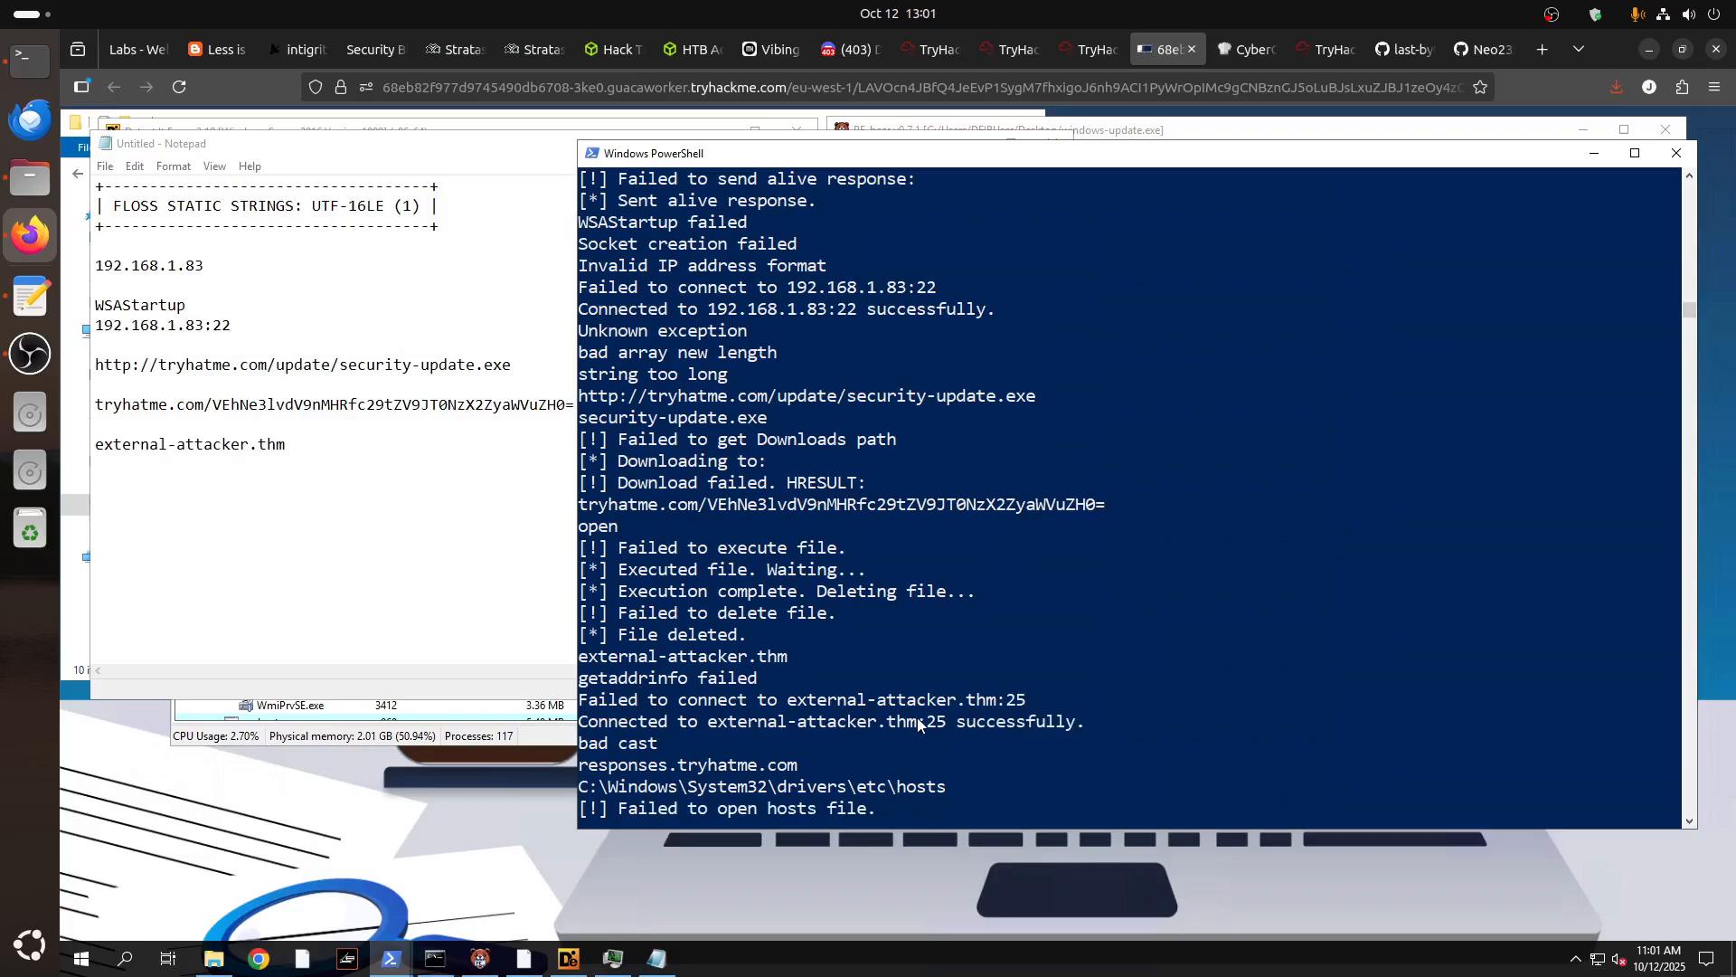
click(1020, 700)
drag(1025, 702, 795, 707)
right_click(795, 706)
click(360, 526)
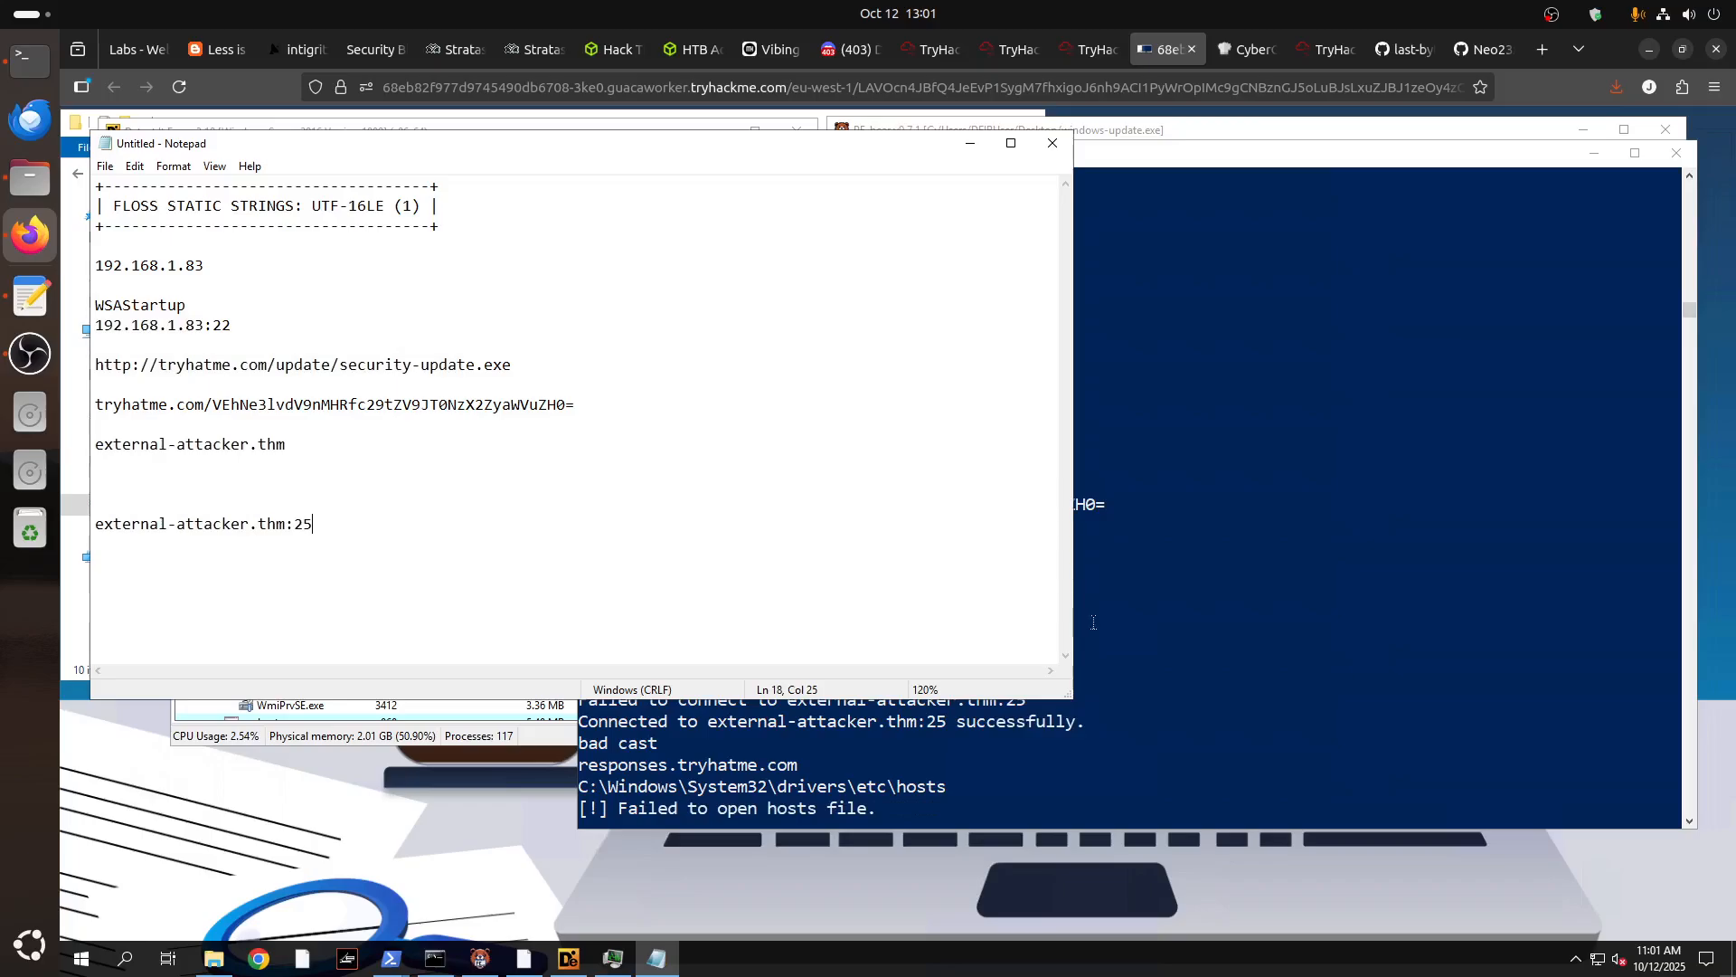
key(Delete)
key(Delete)
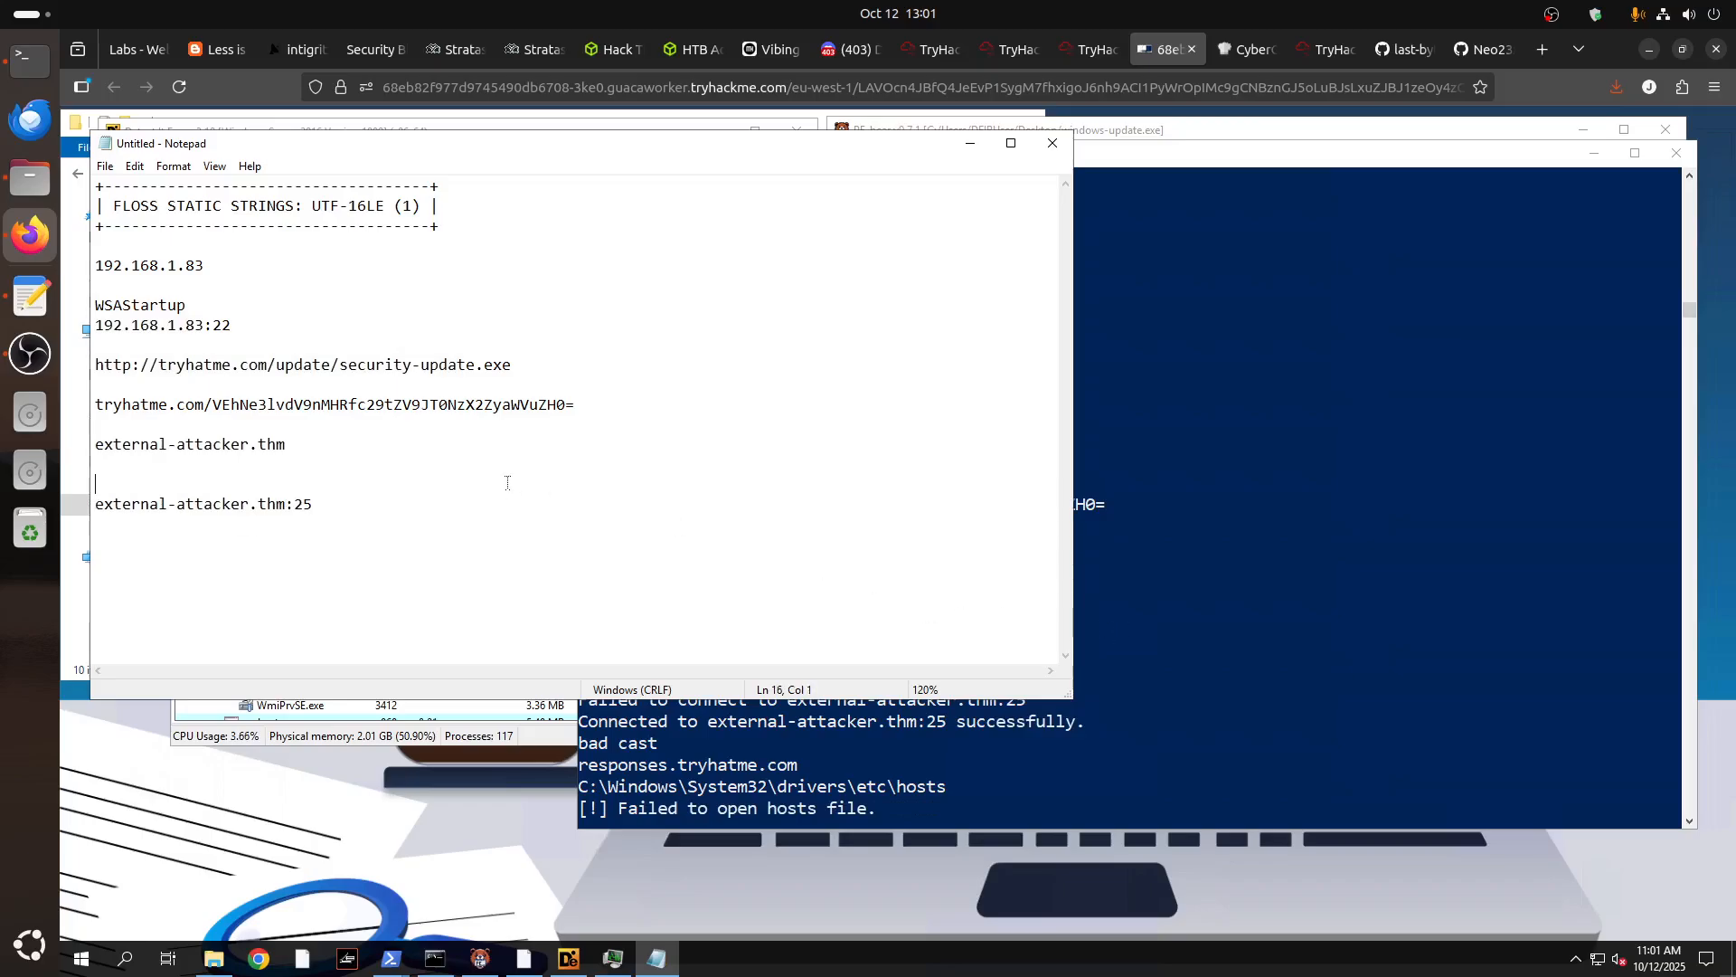
Copy the path C:\Windows\System32\drivers\etc\hosts from the FLOSS output into Notepad, a blank line below external-attacker.thm:25.
click(1210, 611)
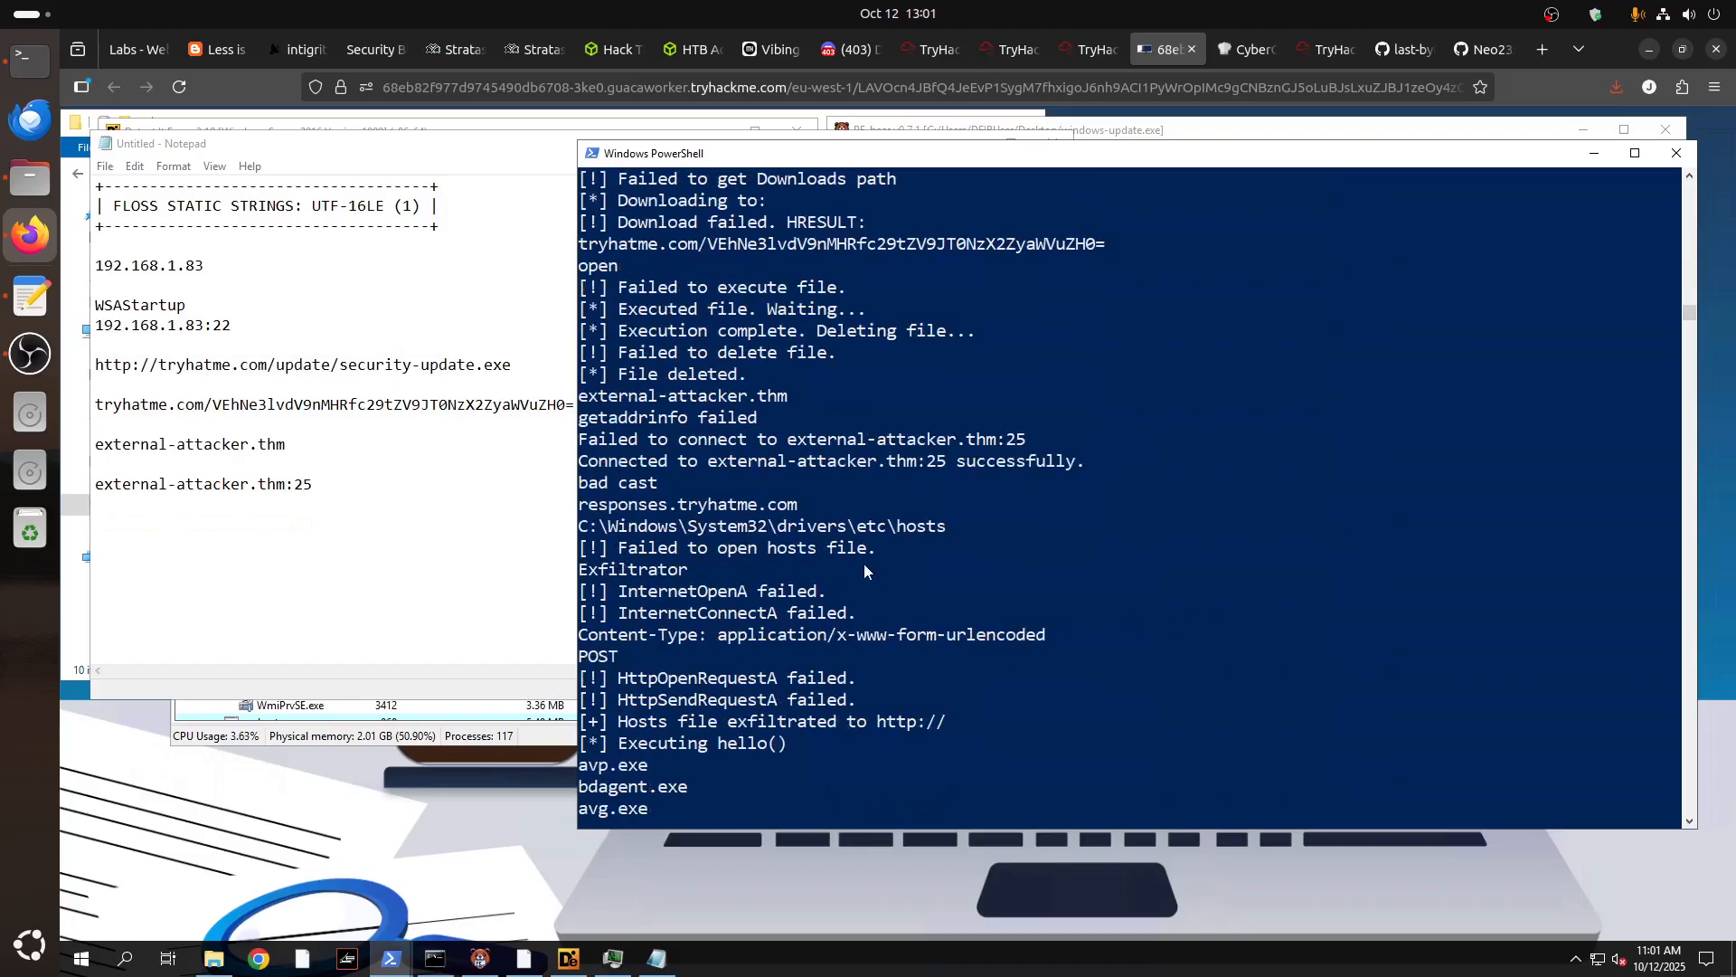
drag(949, 528, 580, 528)
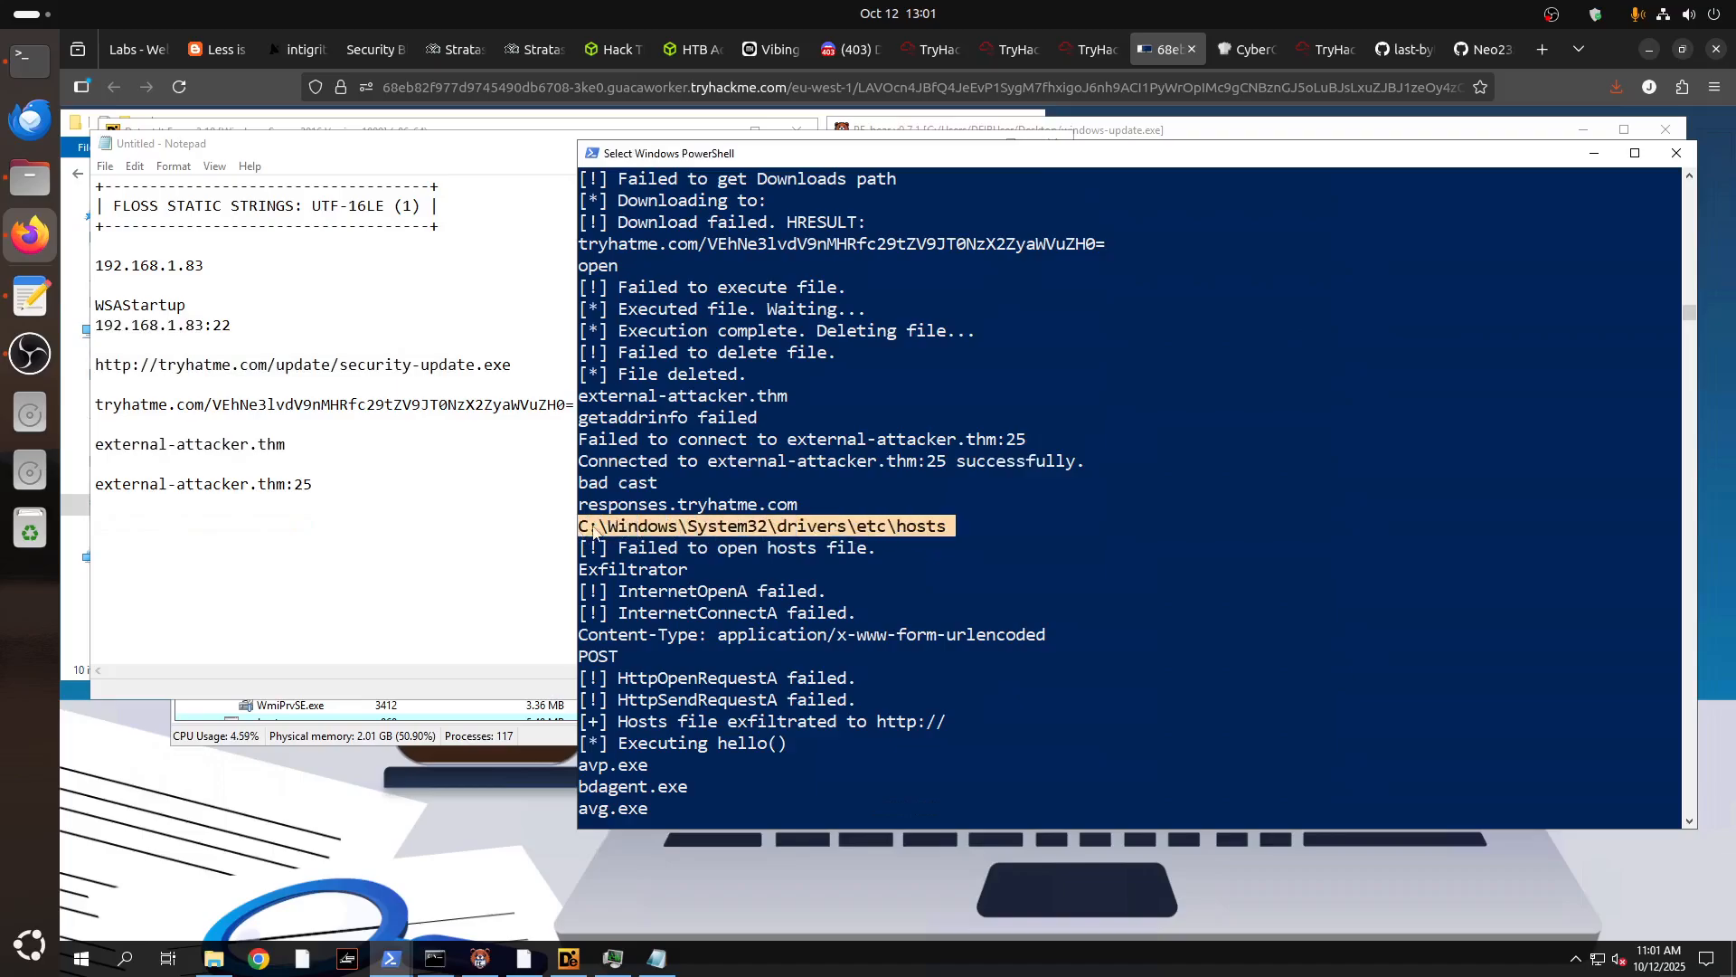
right_click(583, 528)
click(292, 525)
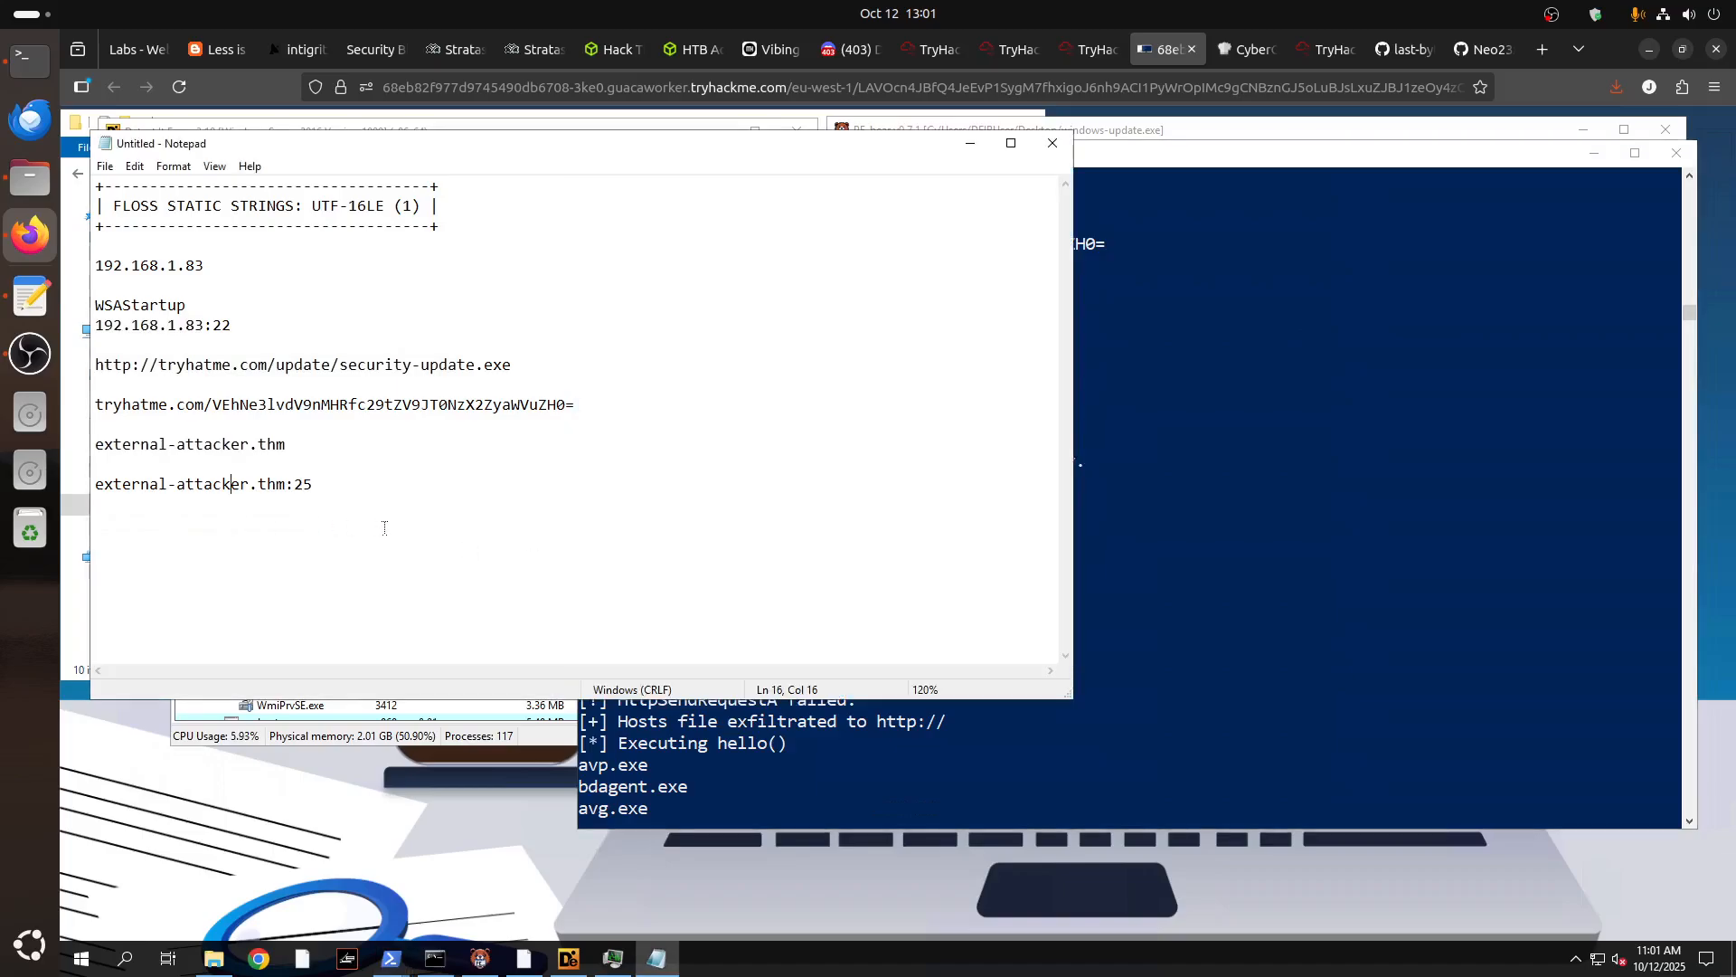
key(Return)
key(Return)
key(ctrl+v)
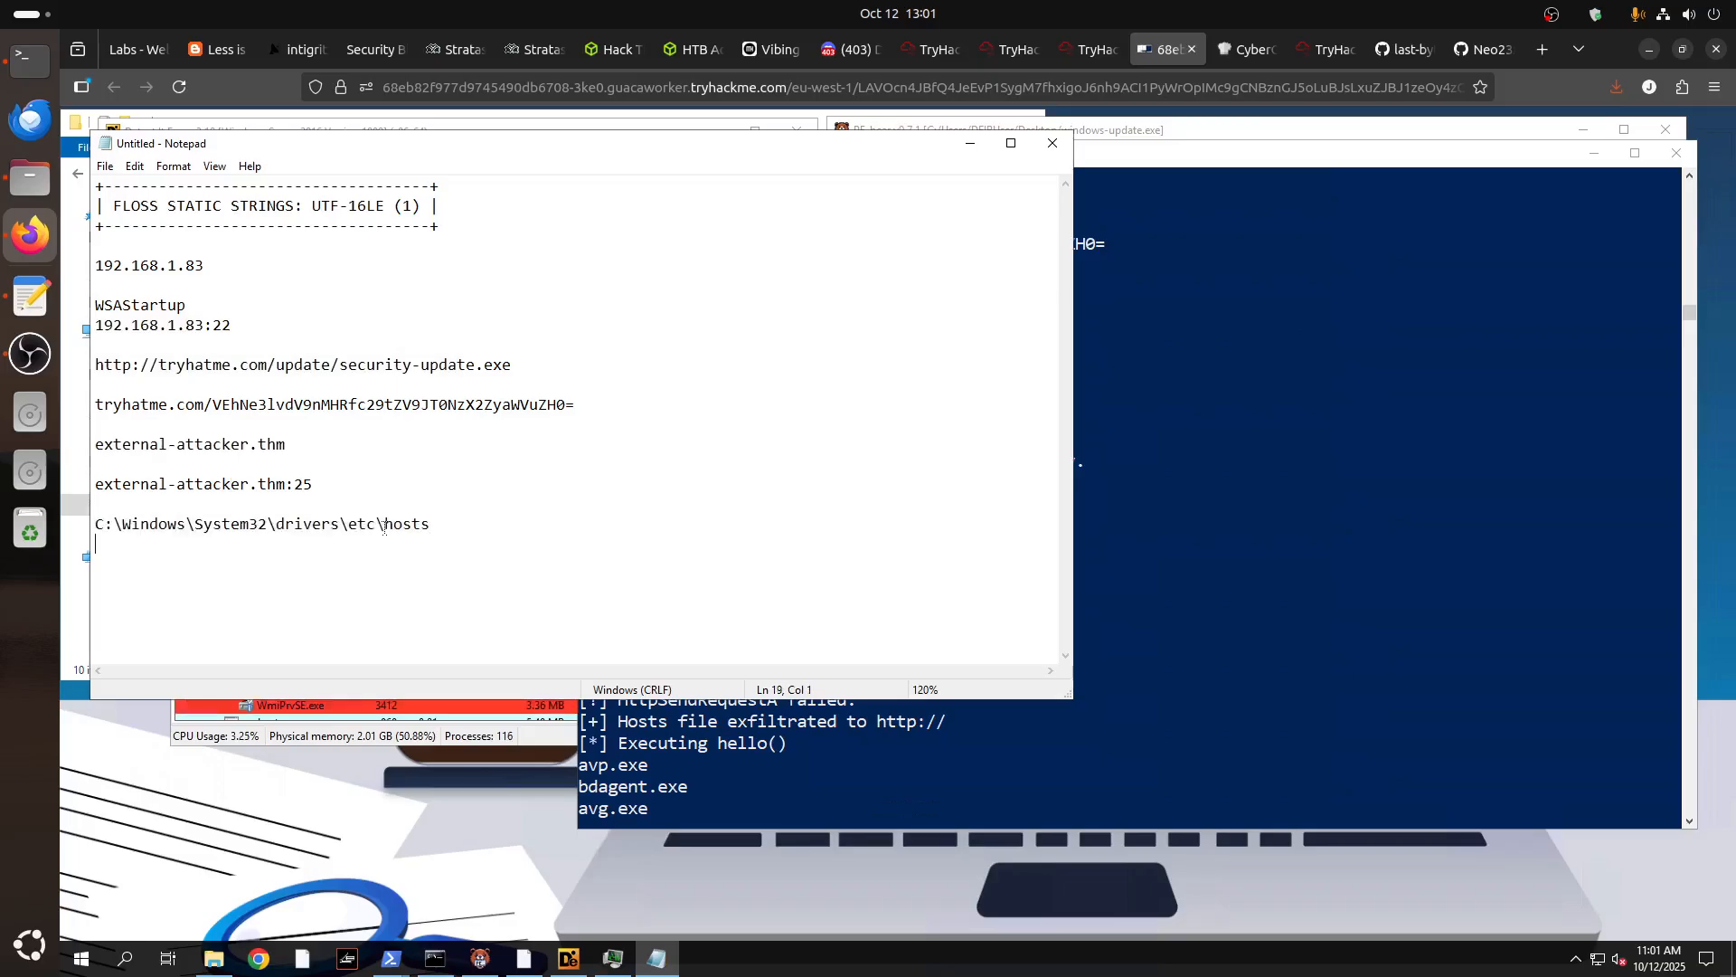
key(Return)
Copy the strings %s\*.pdf, %s\%s and %s\rans-note.txt from the FLOSS output into the Notepad notes below the hosts file path.
click(1225, 677)
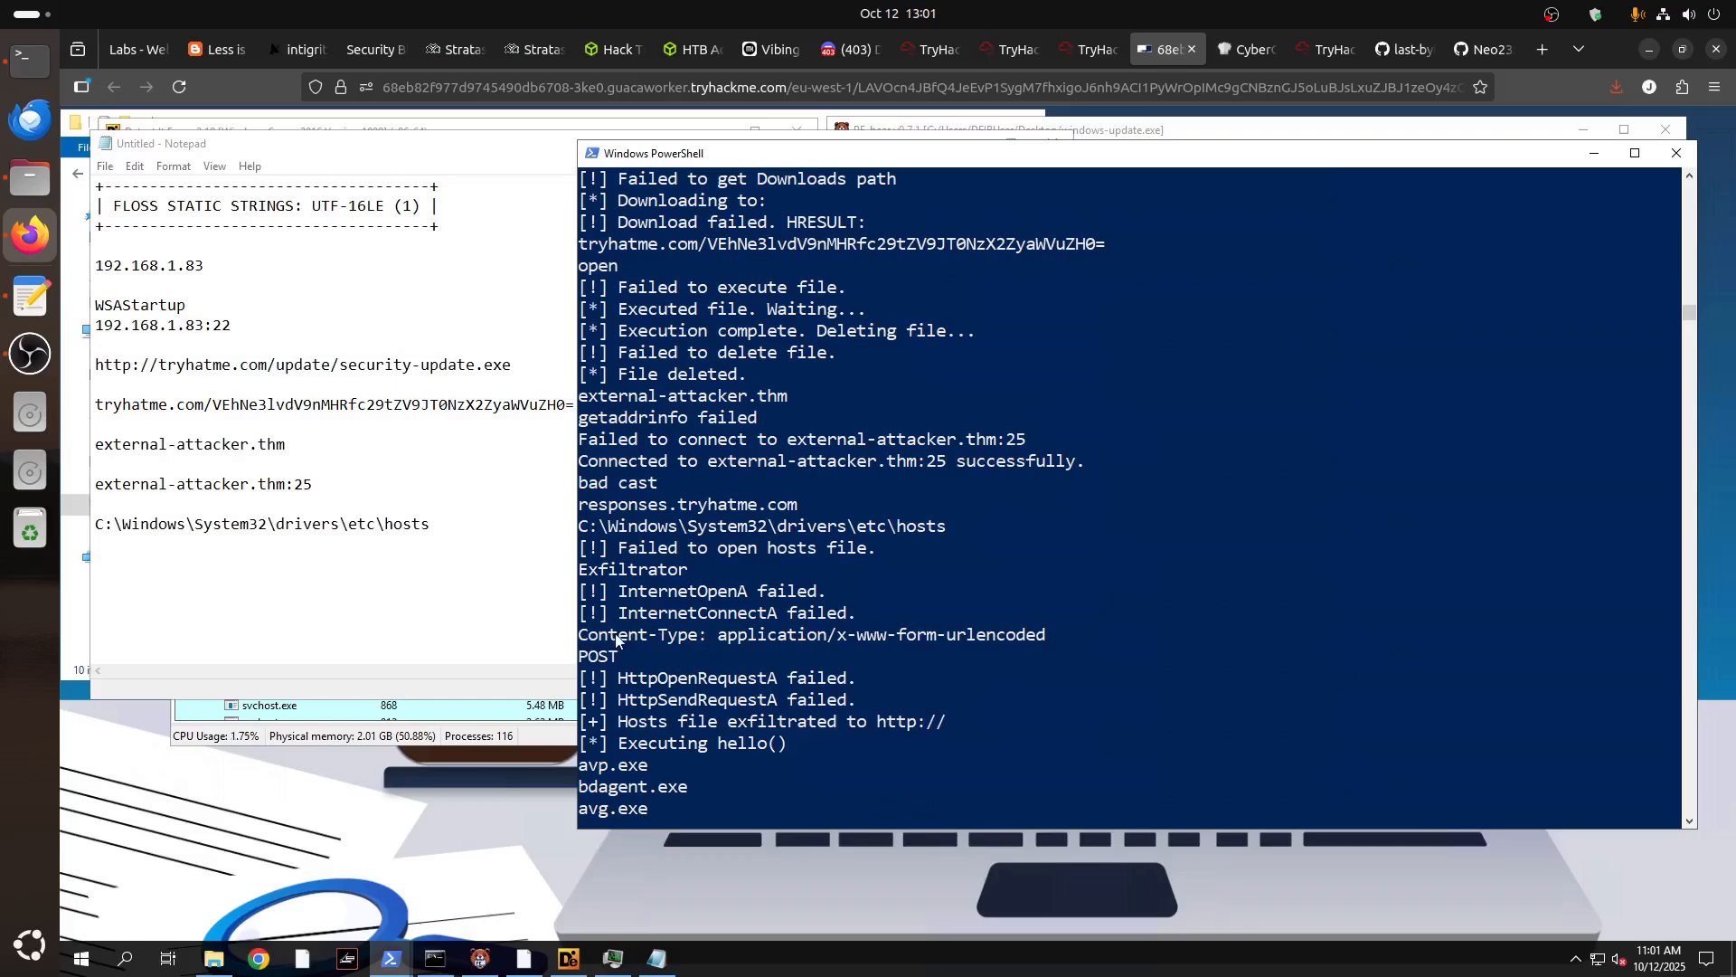
double_click(603, 659)
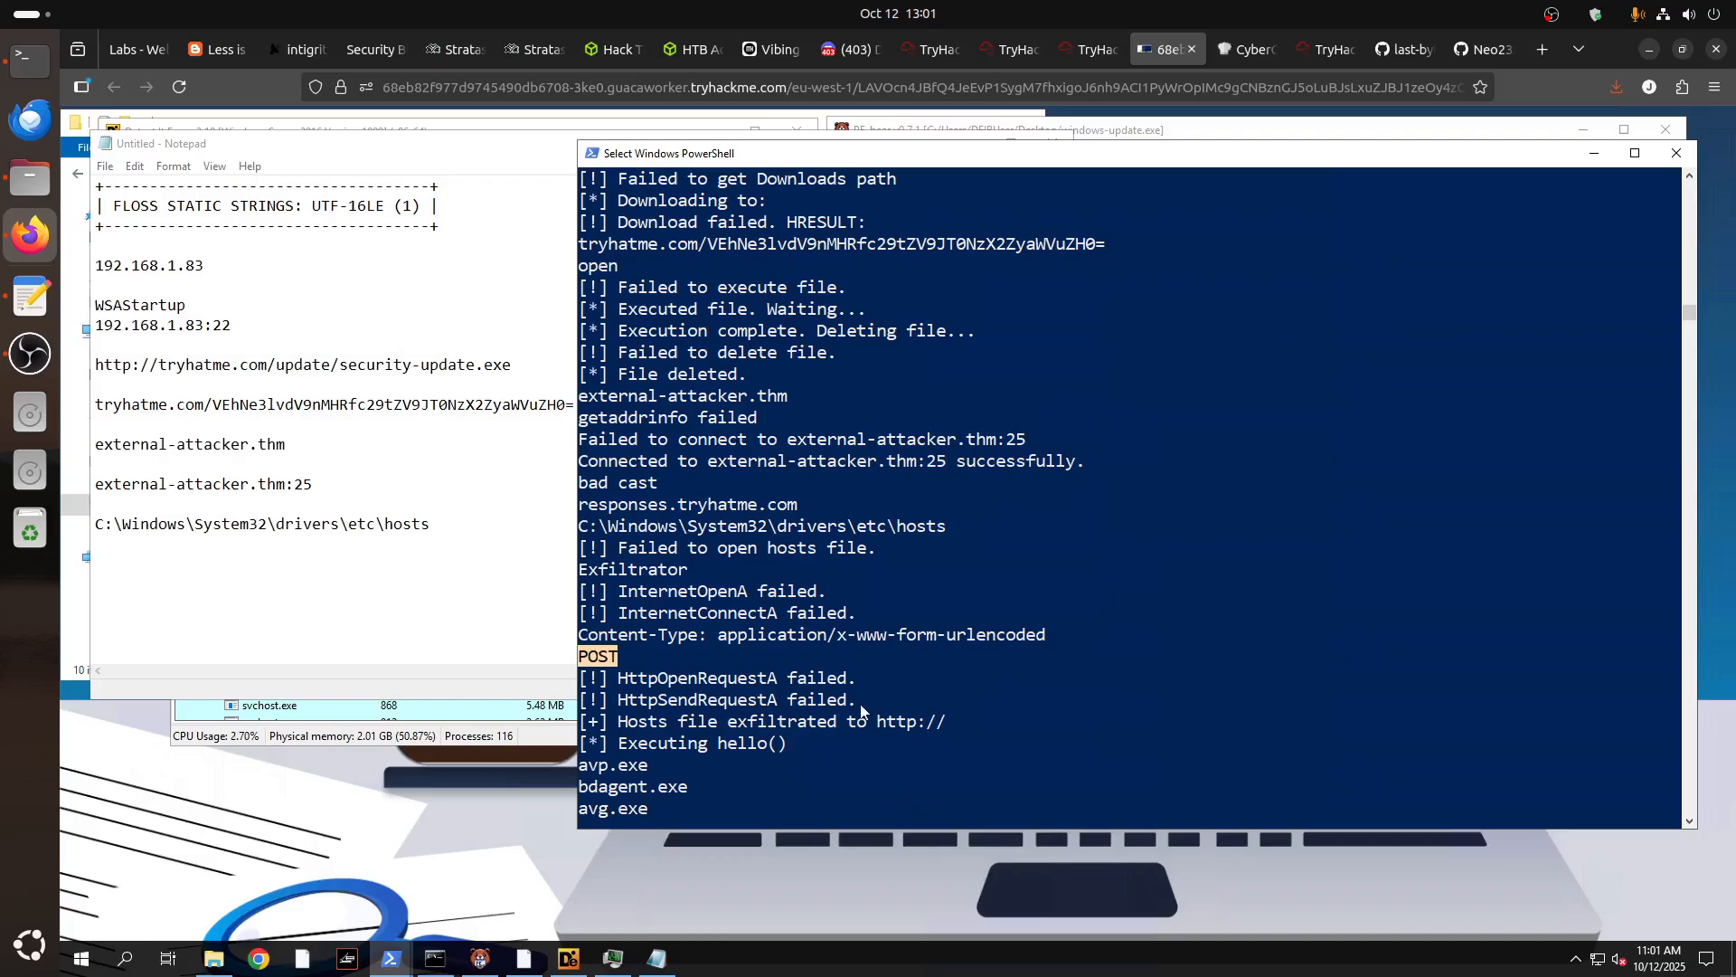
scroll(860, 703, down, 6)
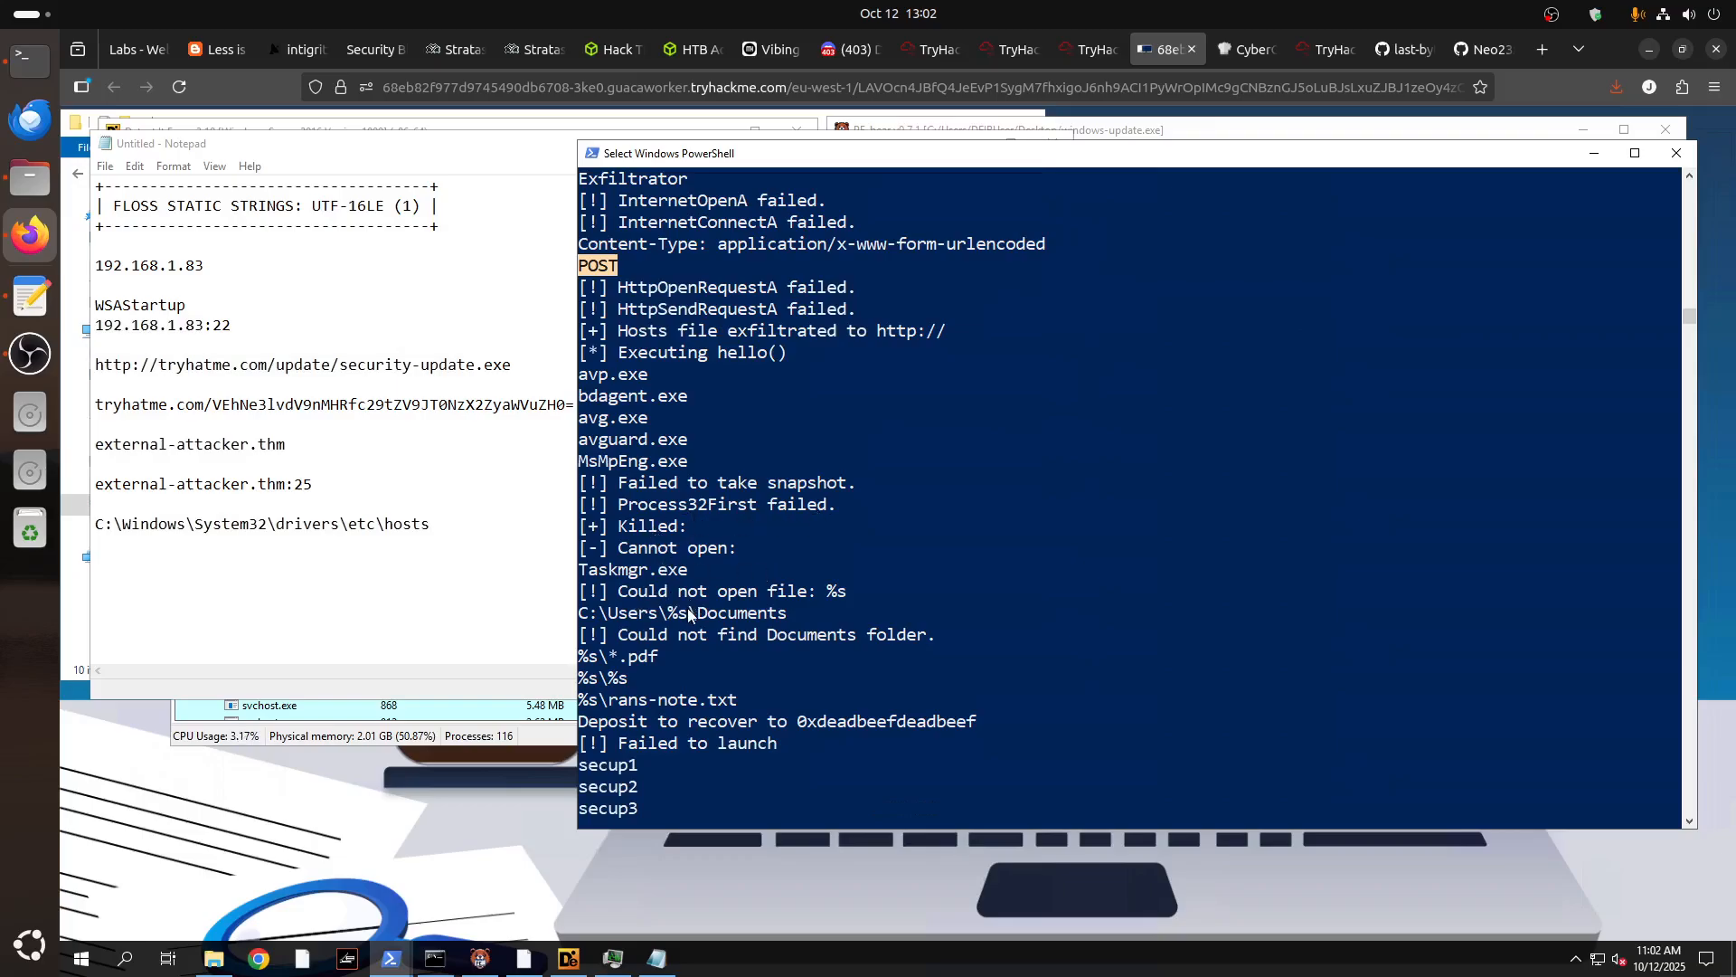
scroll(812, 605, down, 2)
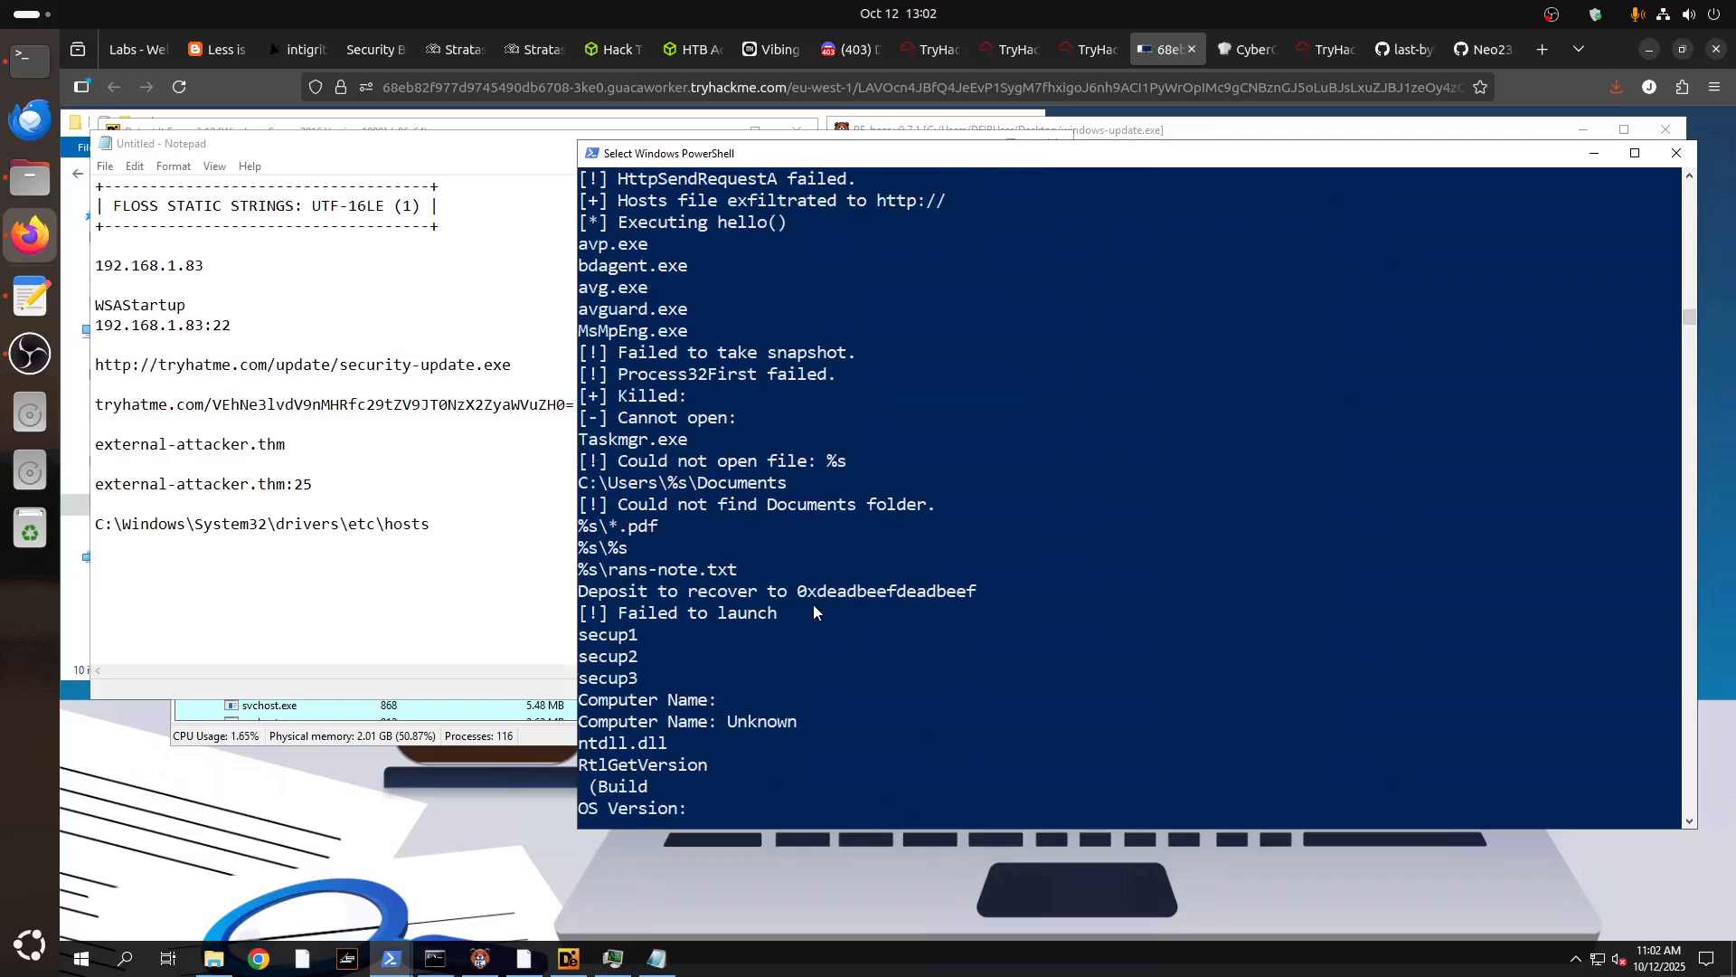
drag(608, 570, 740, 580)
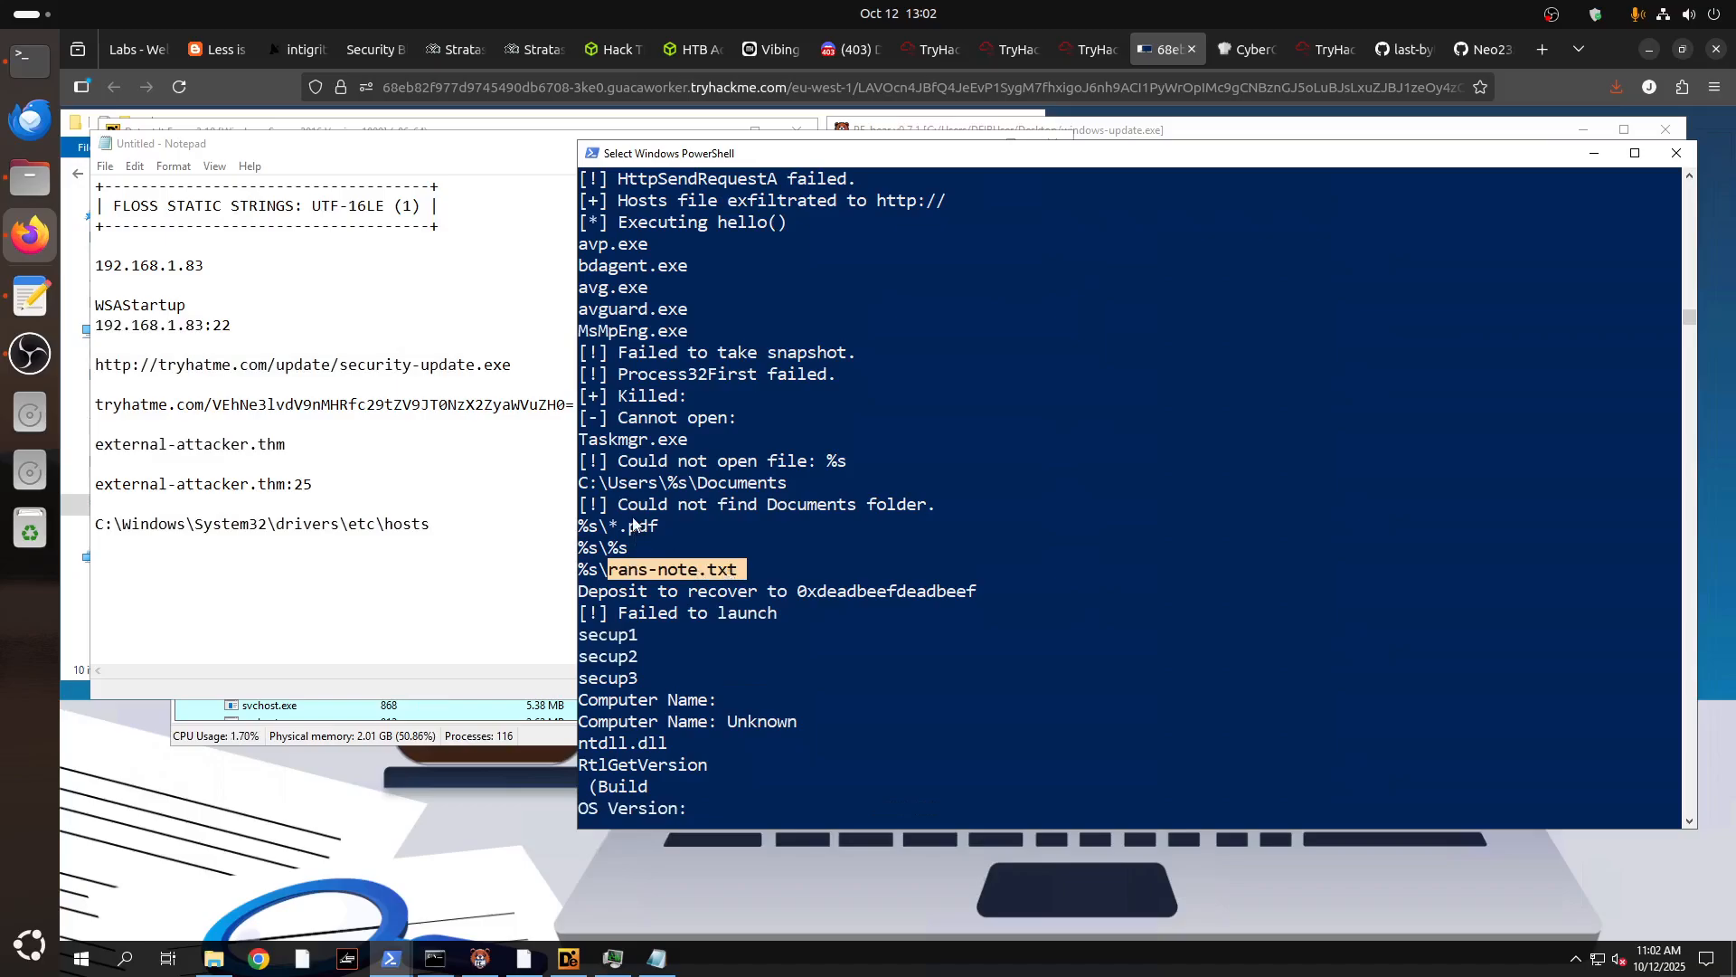
drag(619, 504, 592, 536)
key(ctrl+c)
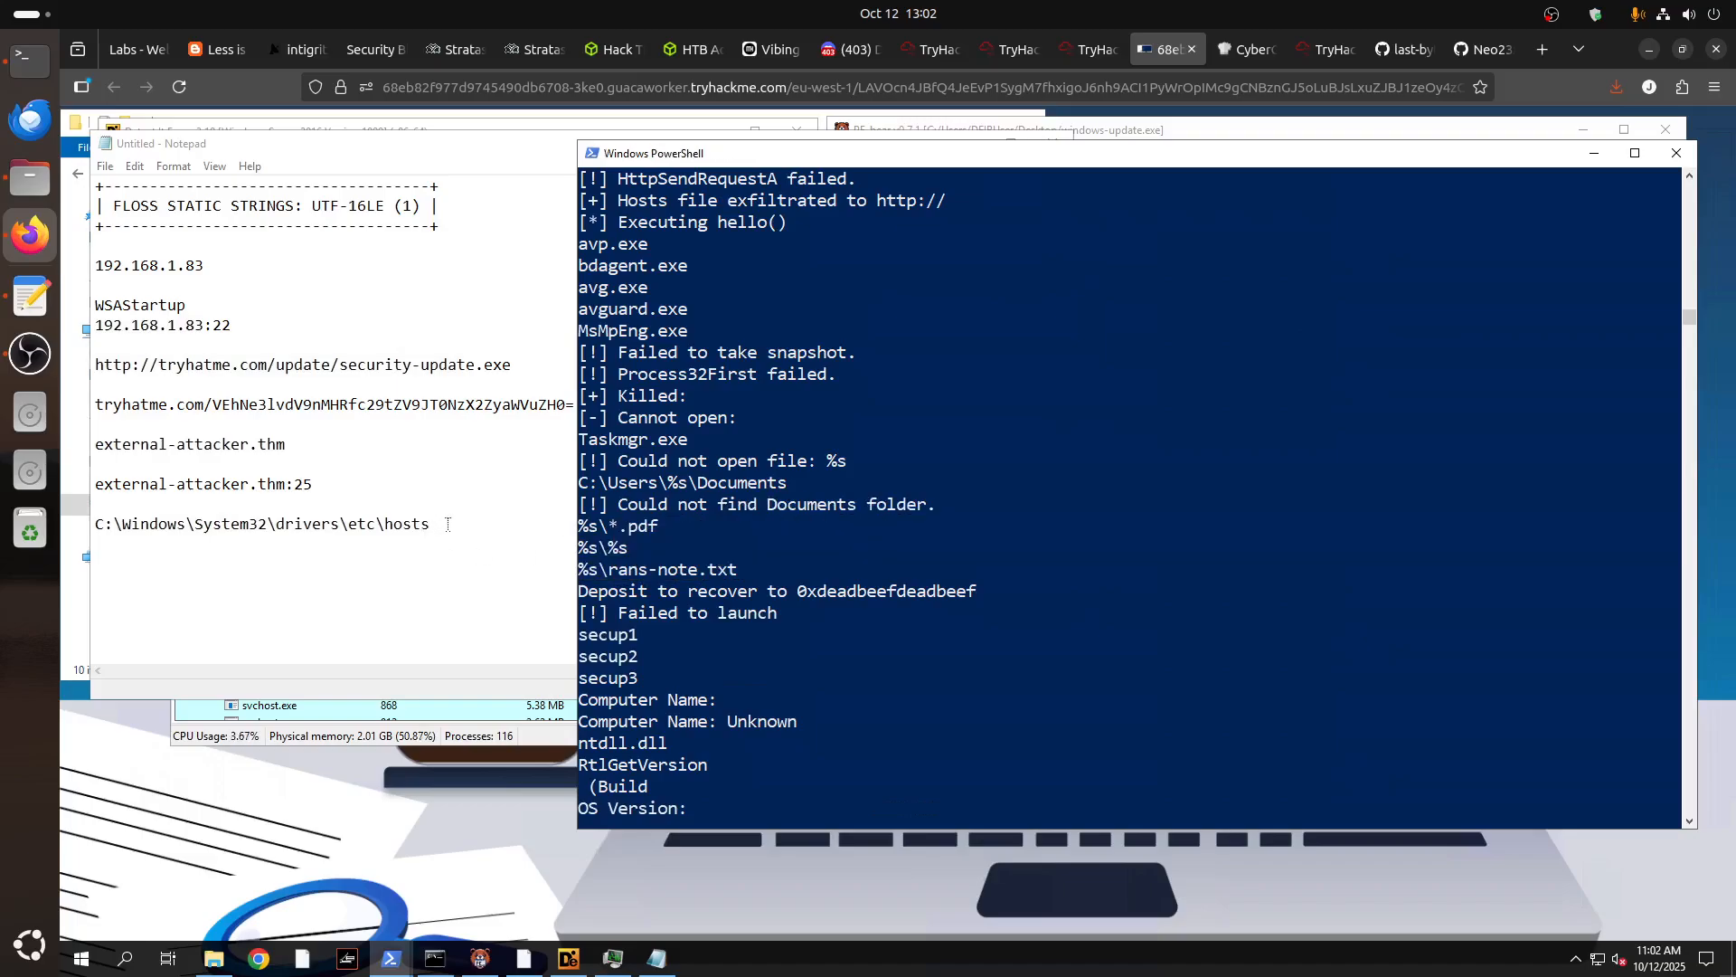
key(alt+Tab)
key(ctrl+v)
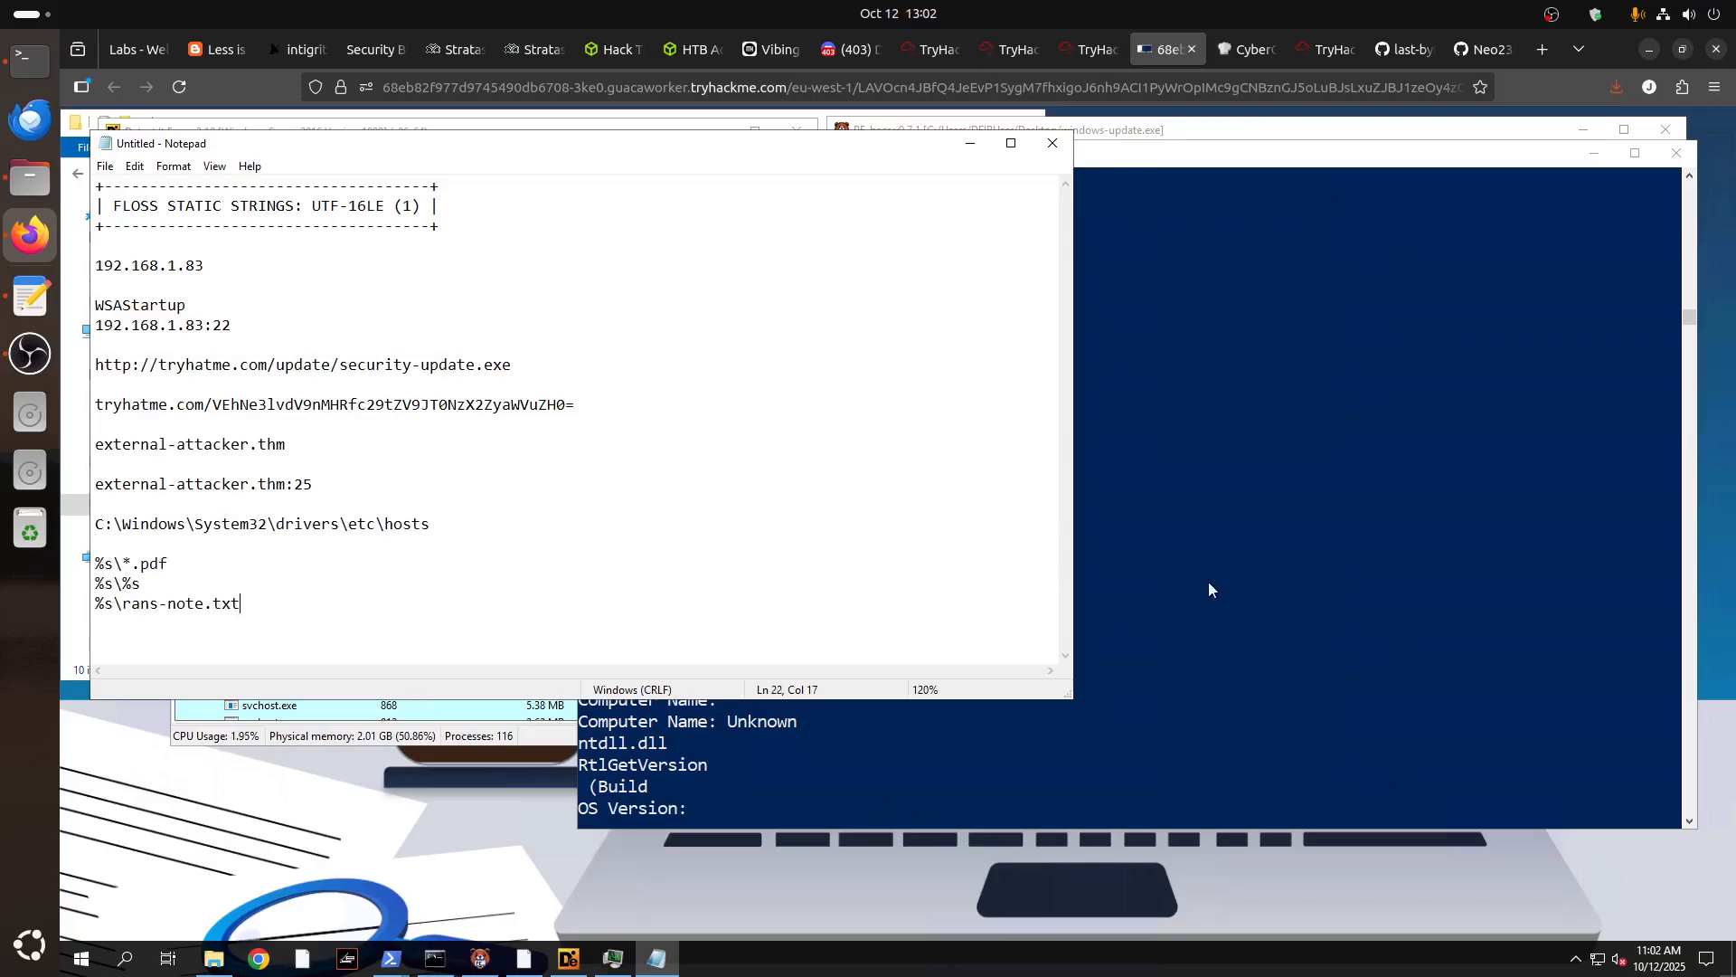
Copy the malware's command names from email through sysinfo from the FLOSS output into Notepad below the rans-note.txt line.
key(alt+Tab)
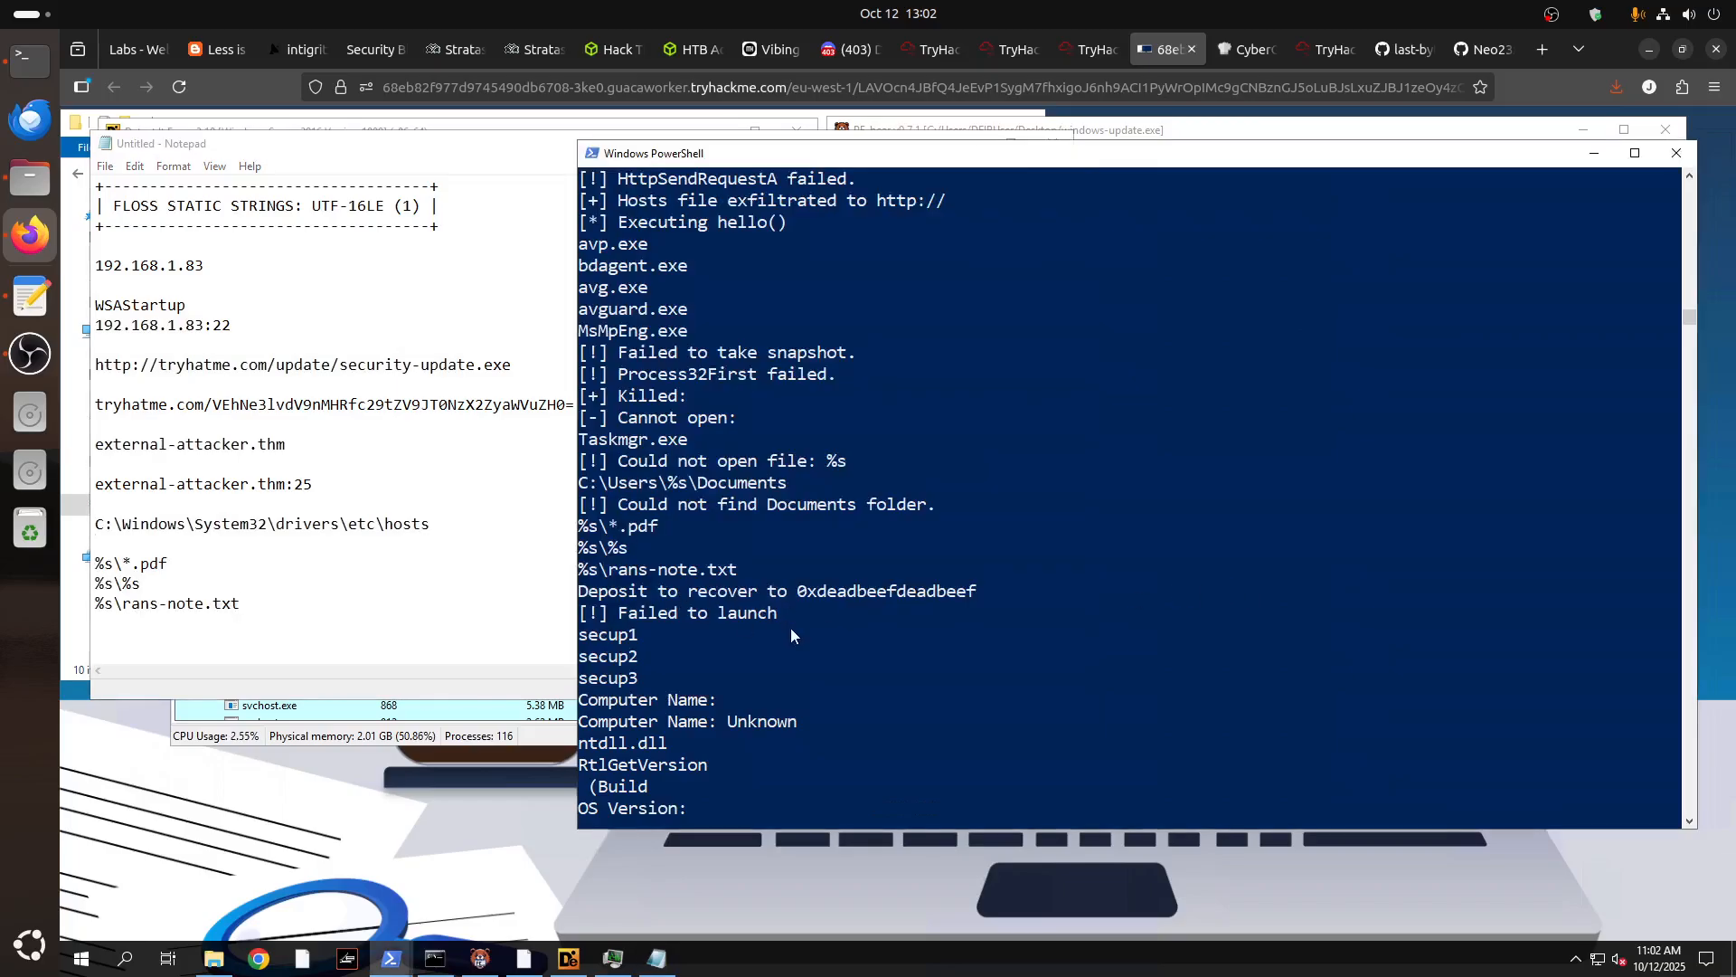
scroll(790, 627, down, 4)
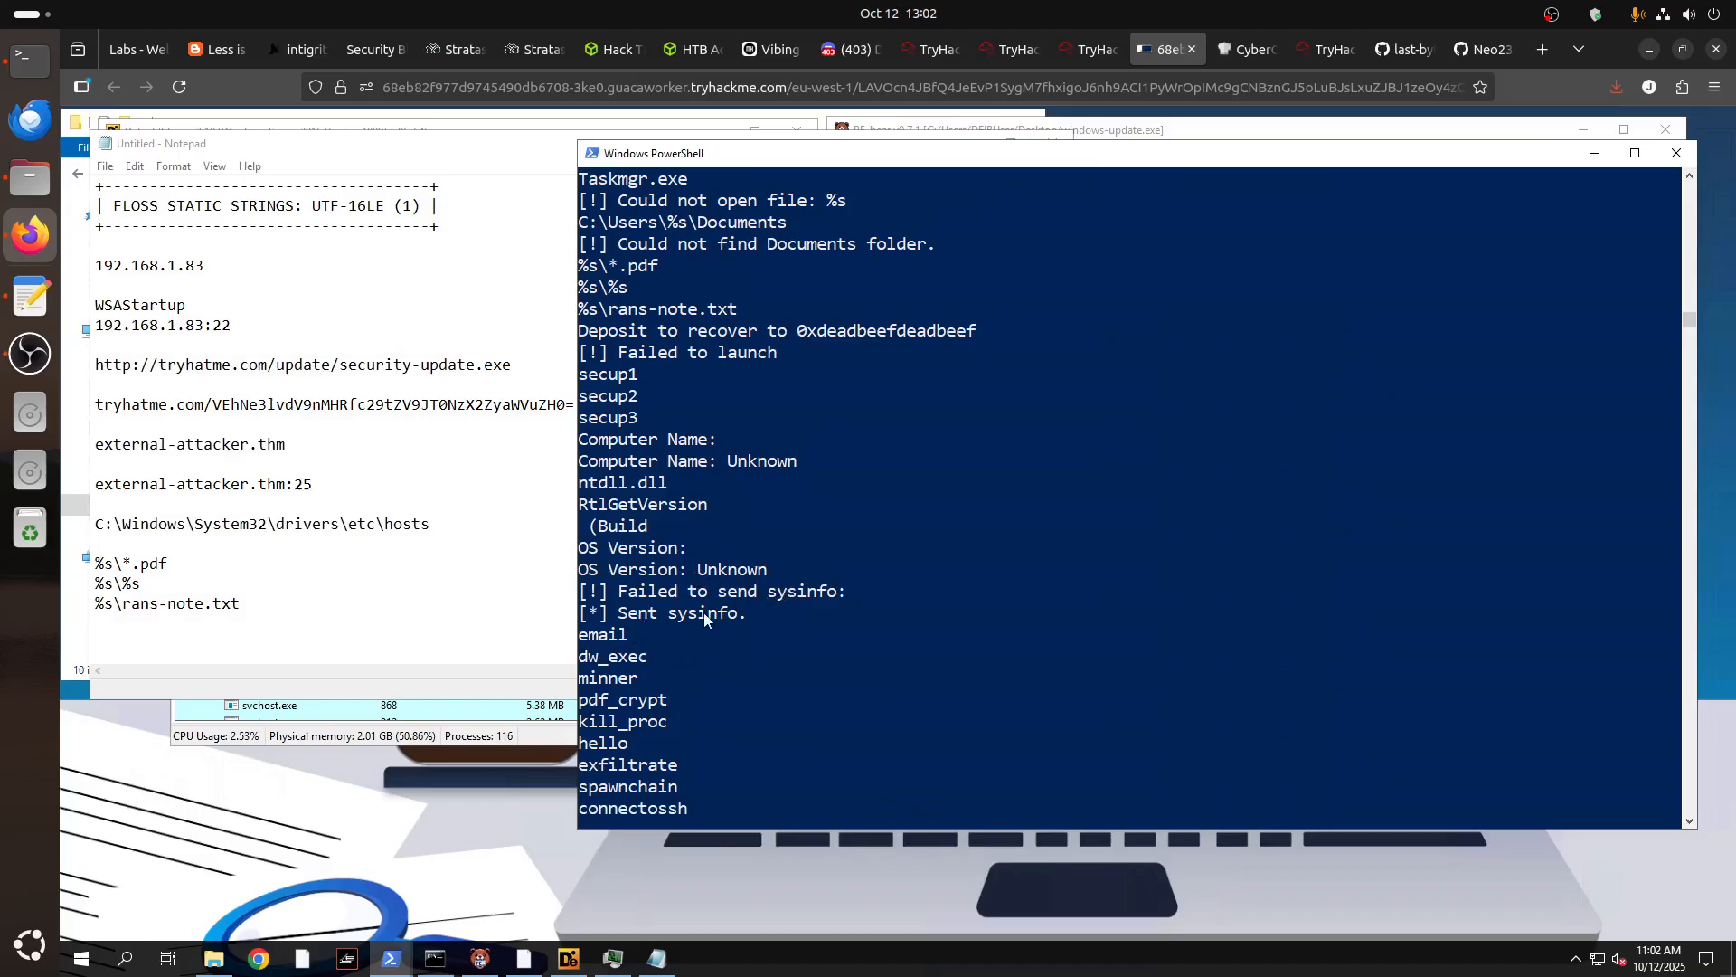
scroll(794, 626, down, 6)
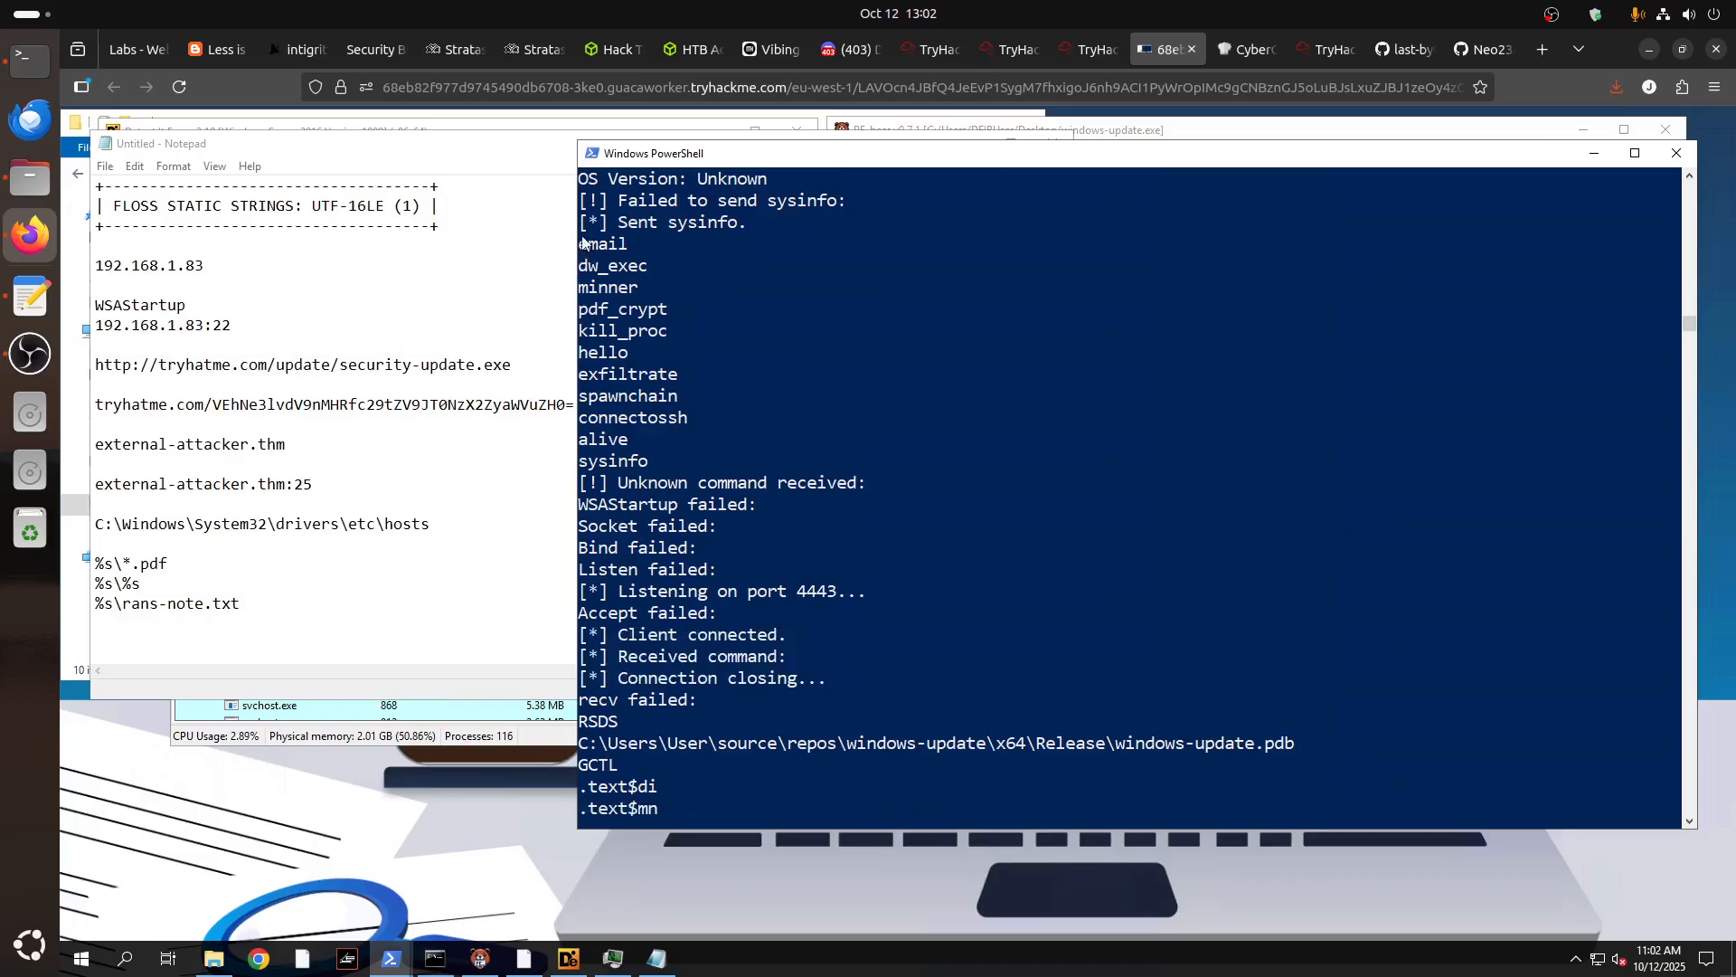
drag(583, 242, 689, 466)
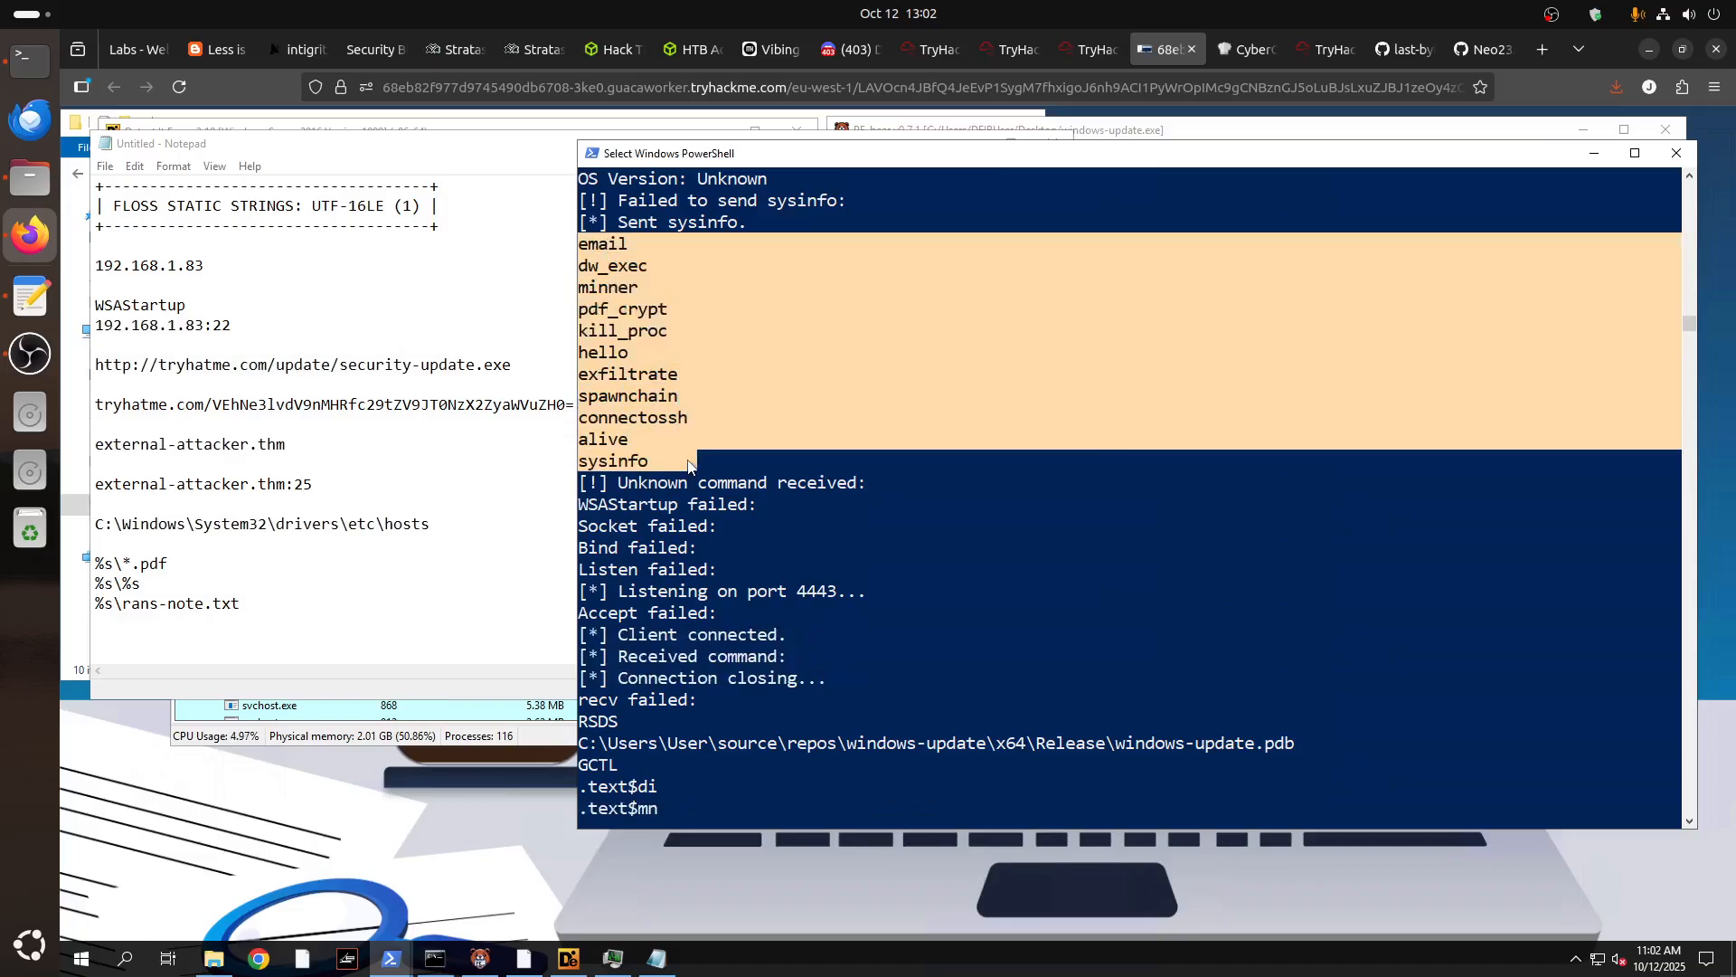
key(ctrl+c)
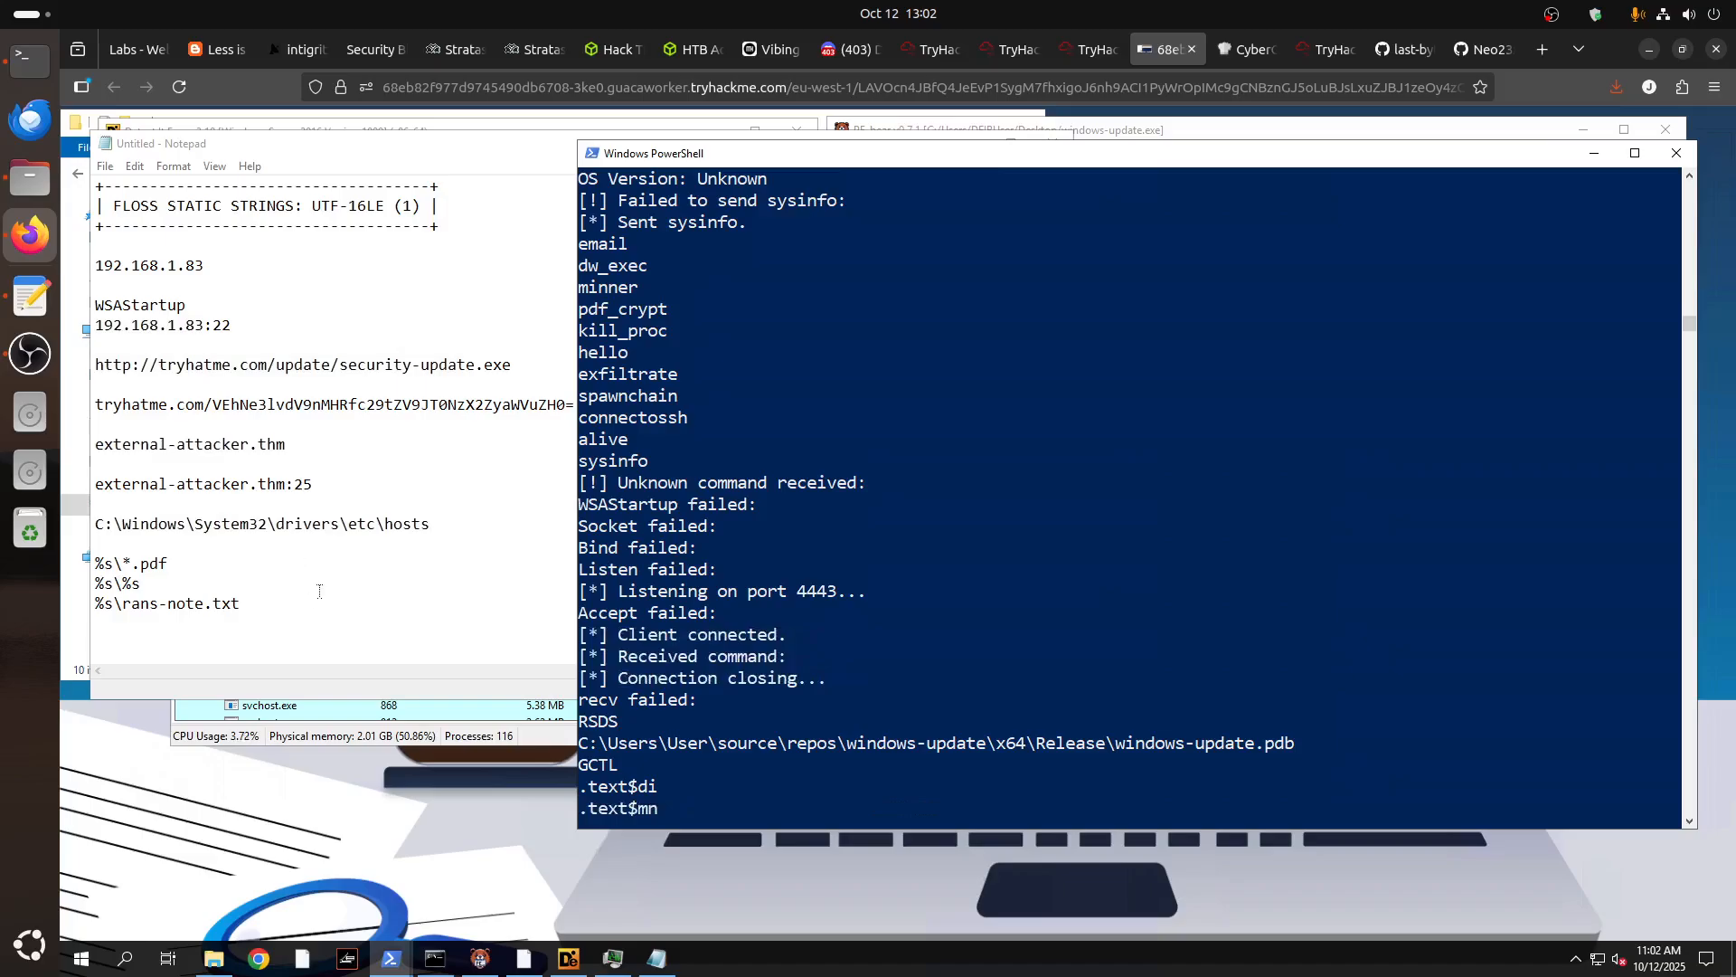
key(alt+Tab)
key(ctrl+v)
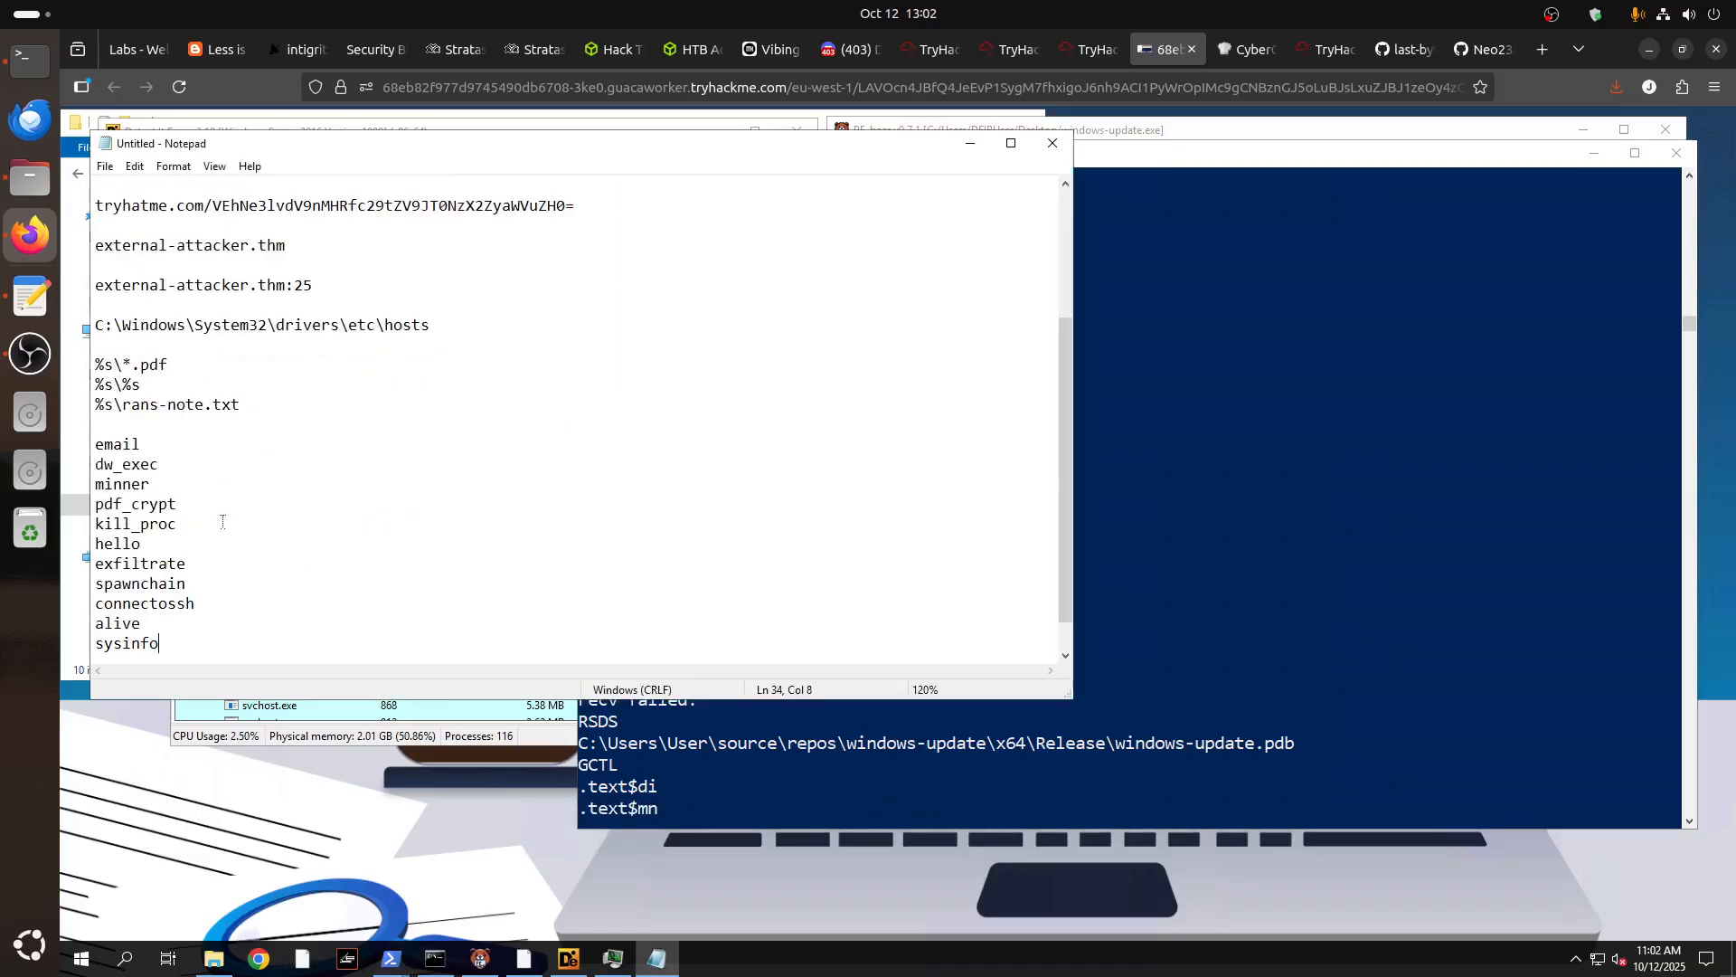
Run .\capa.exe -q on ..\..\Desktop\windows-update.exe in PowerShell, reusing the previous FLOSS command.
click(1173, 540)
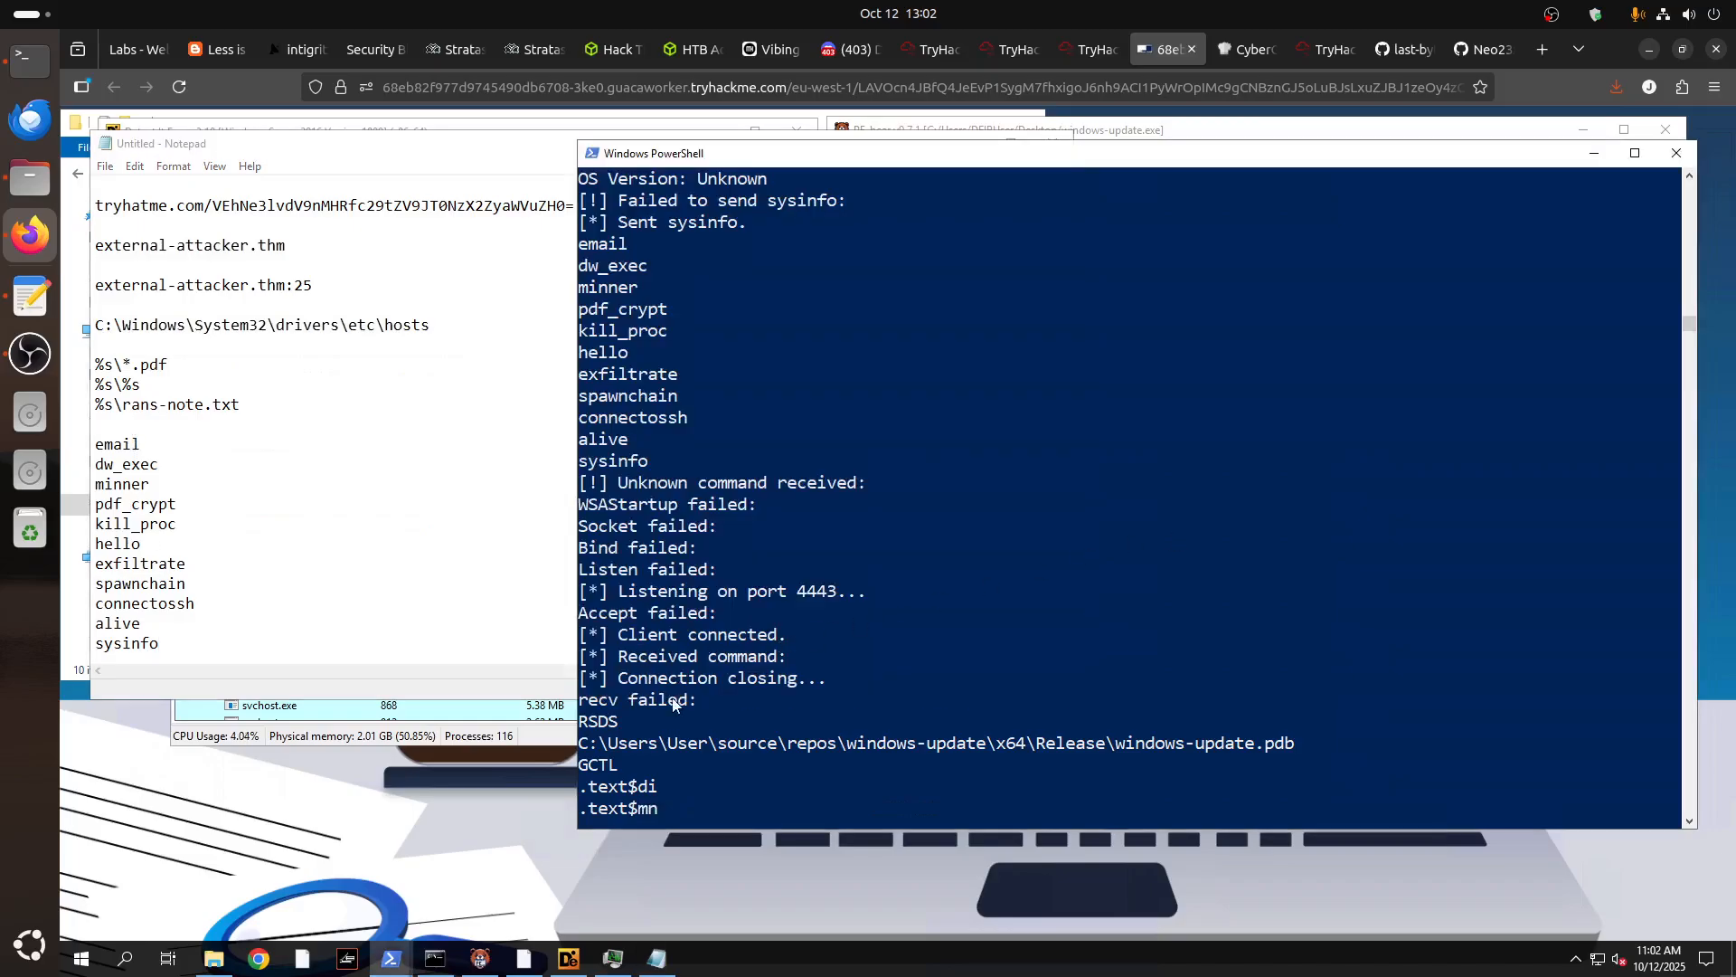
scroll(702, 683, down, 2)
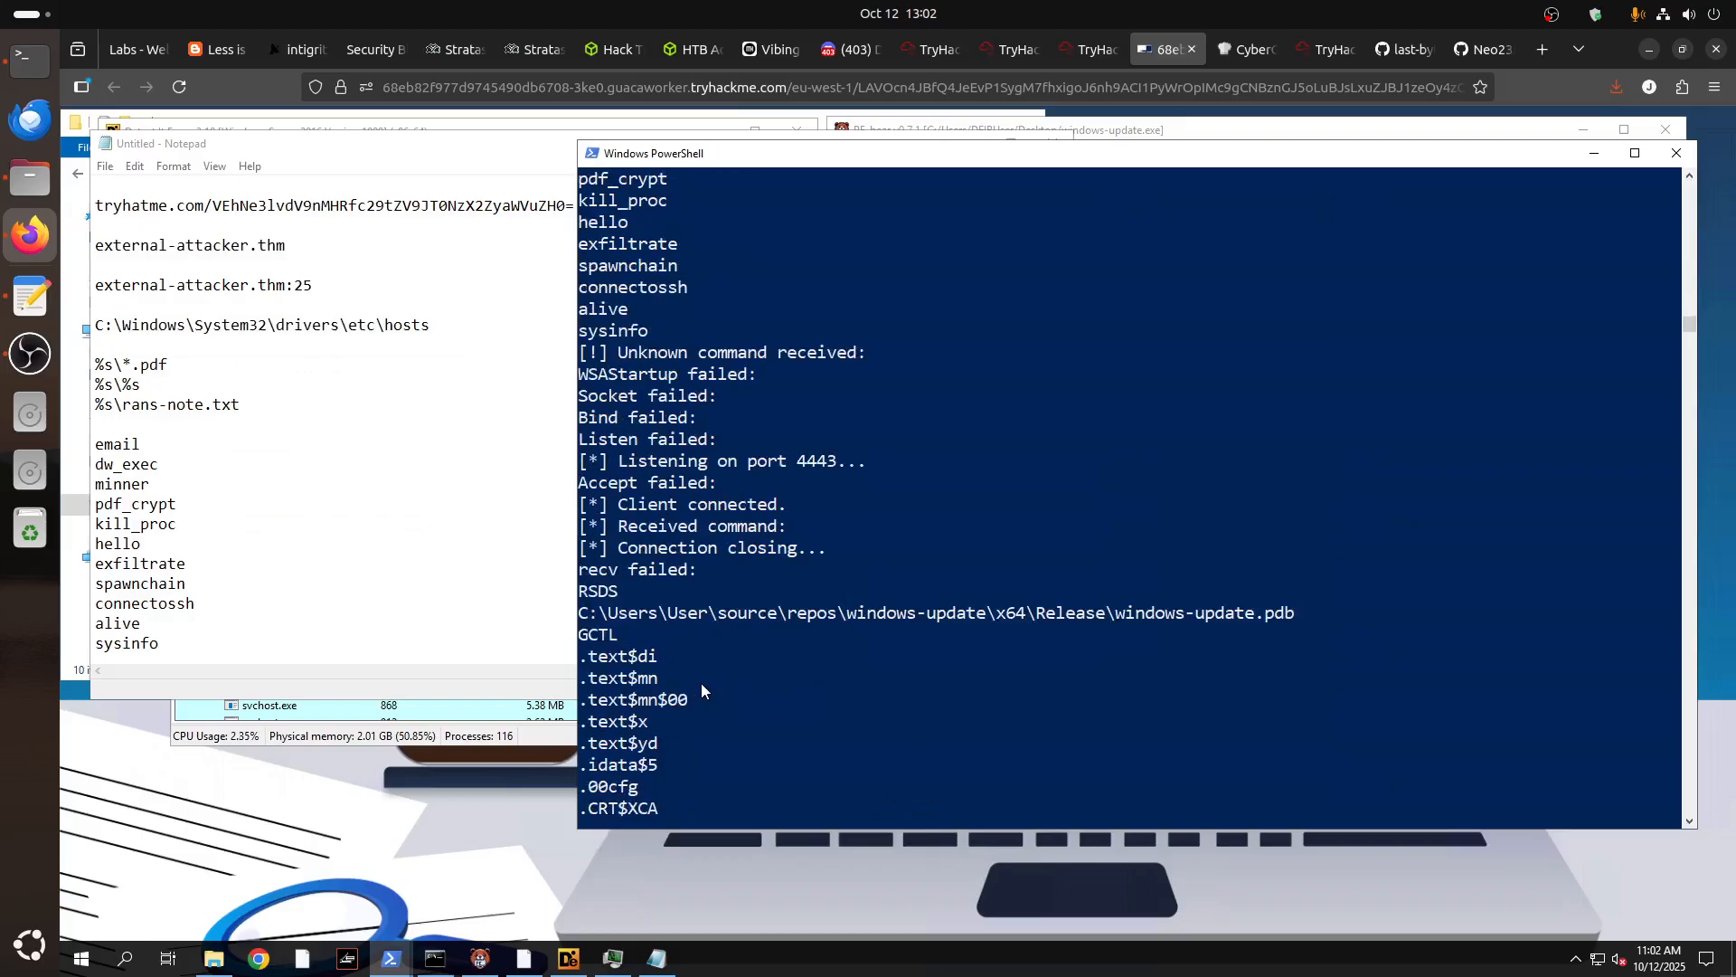
scroll(702, 682, down, 2)
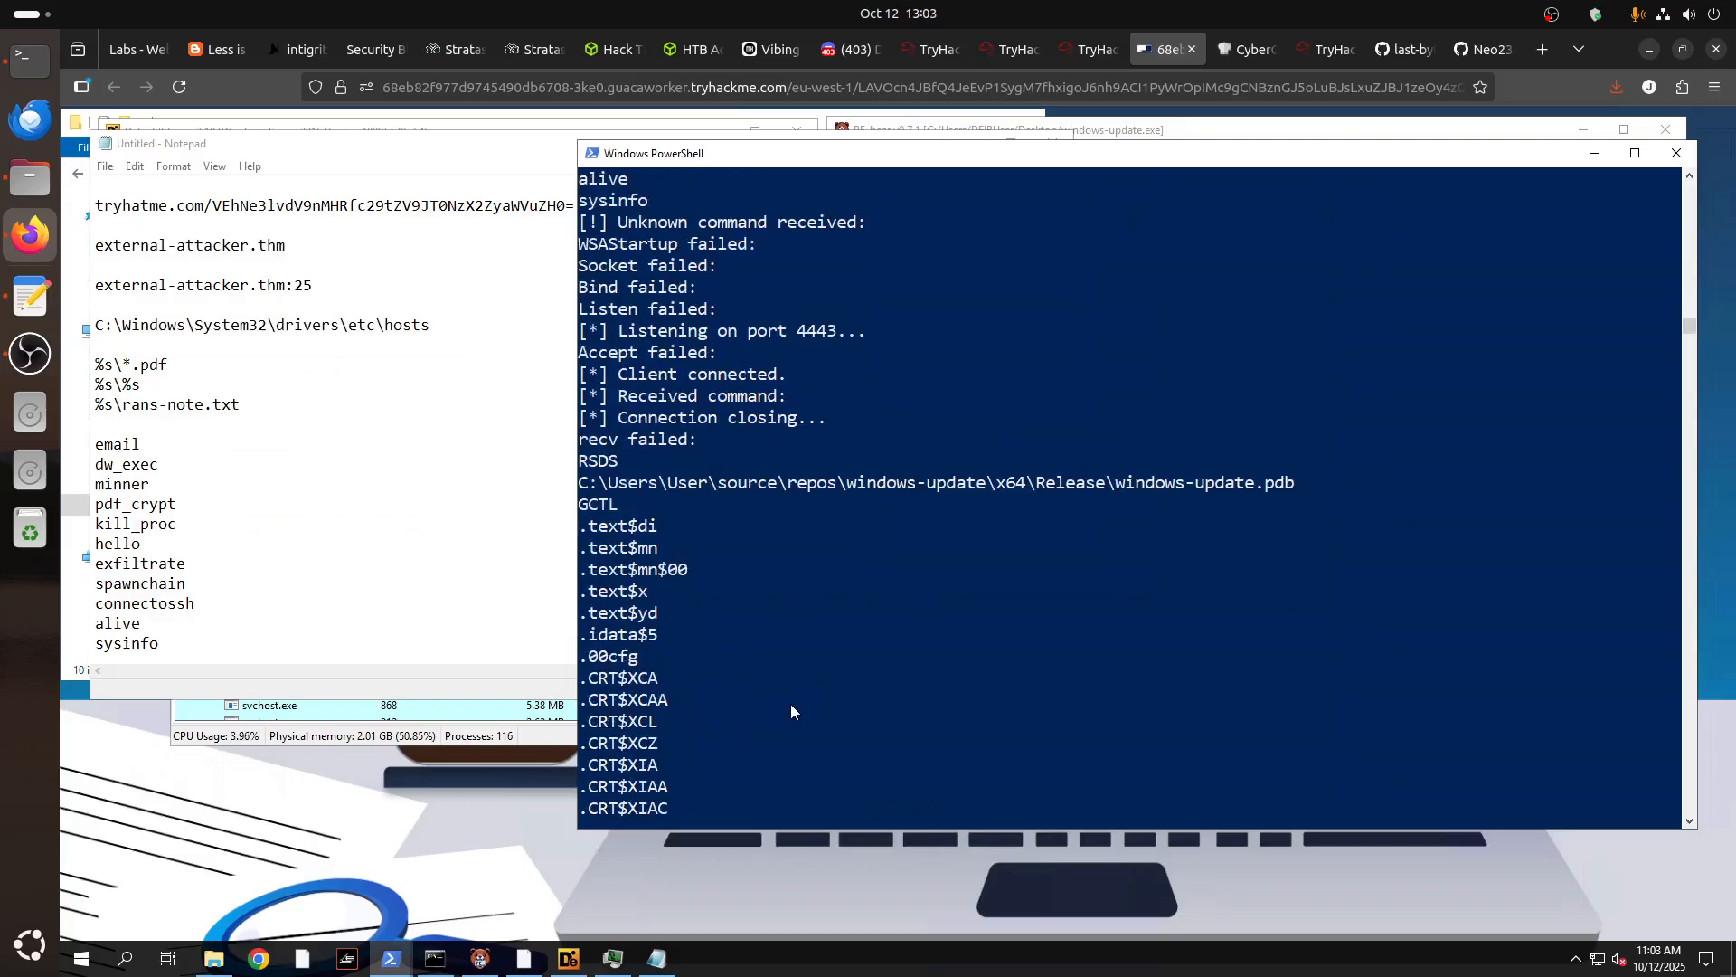
scroll(791, 712, up, 10)
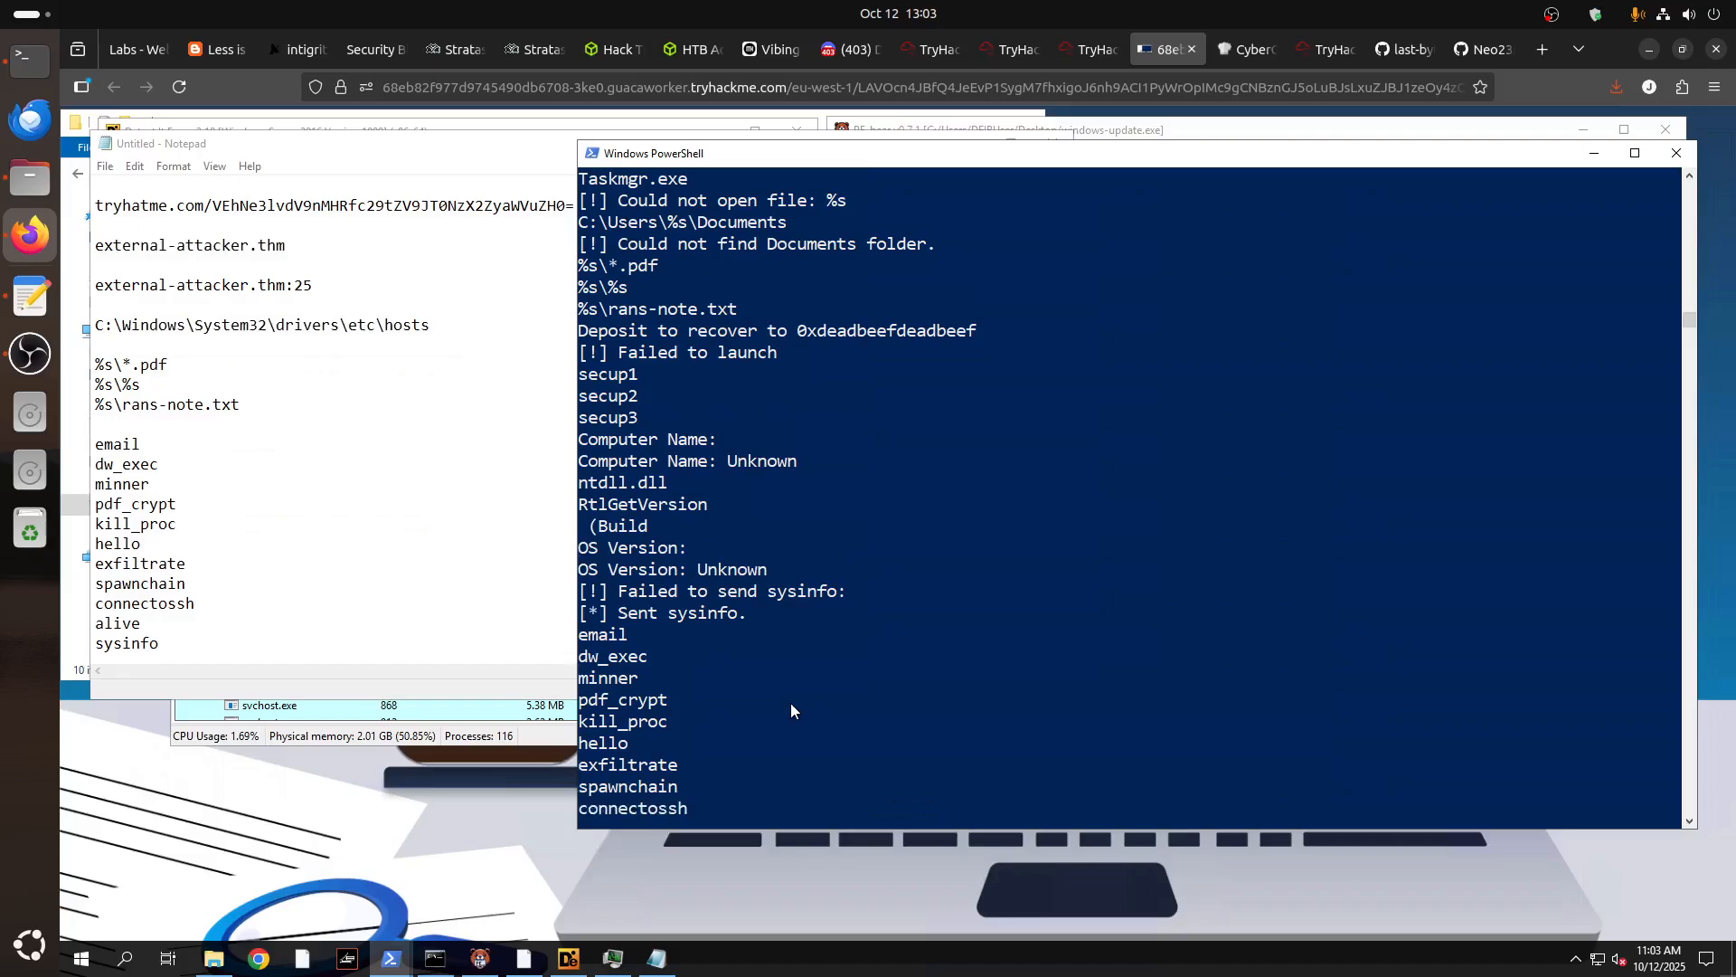
key(Return)
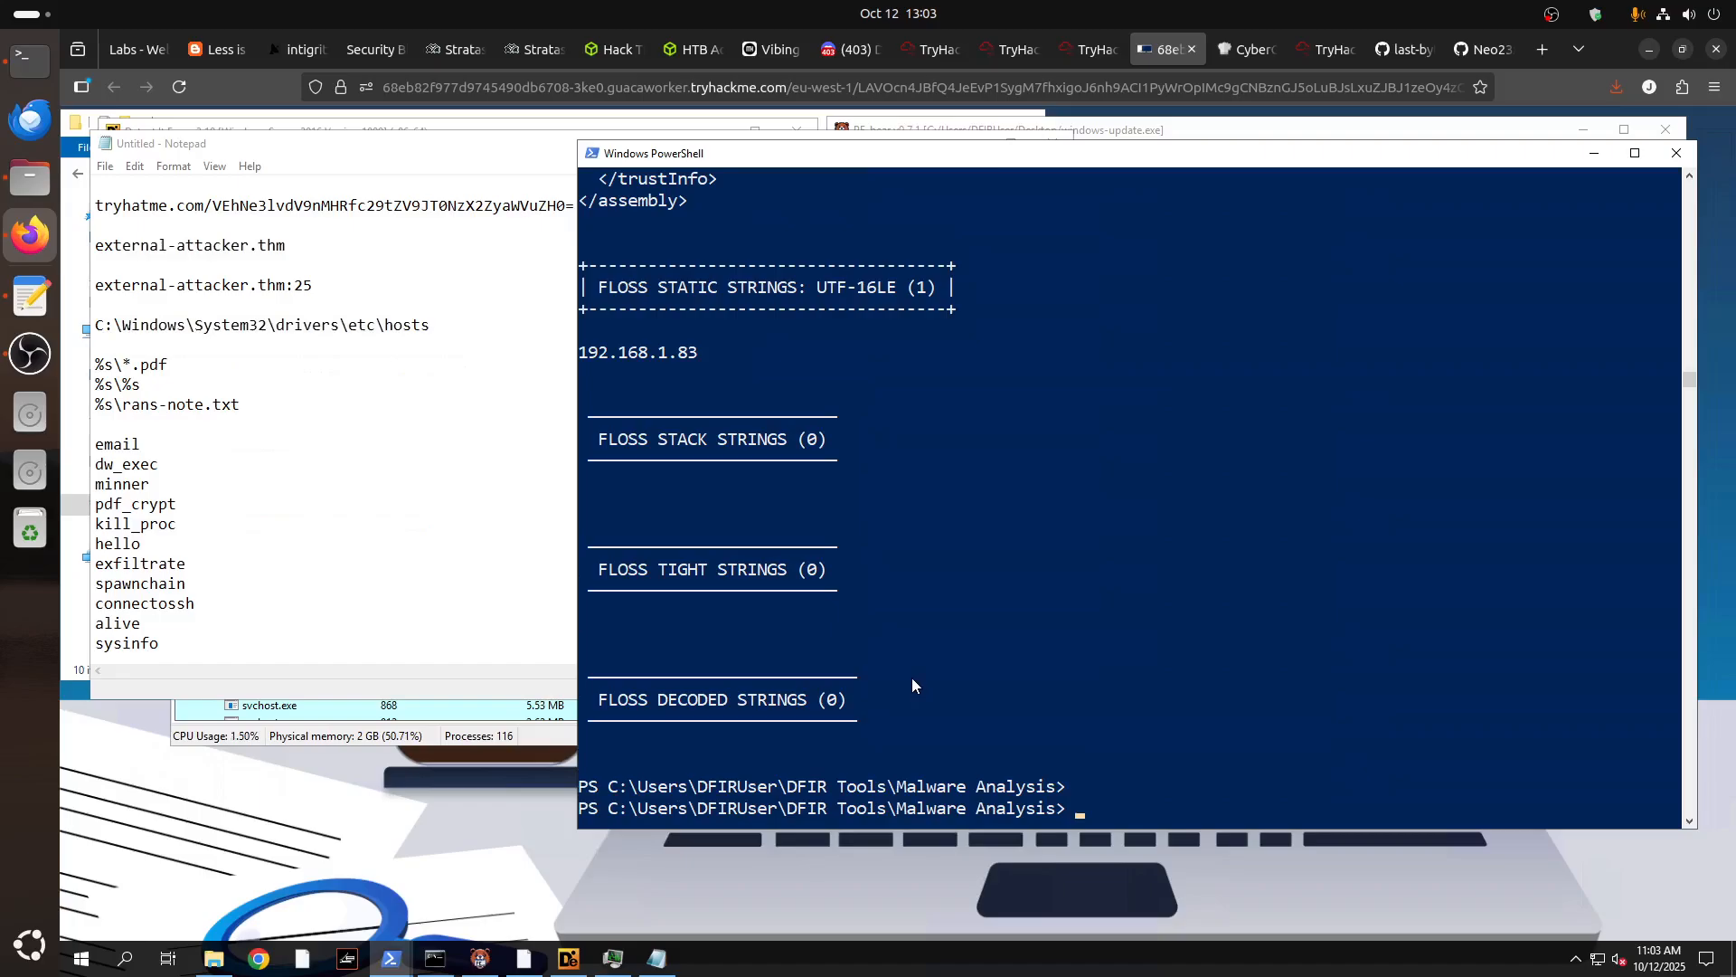
key(Up)
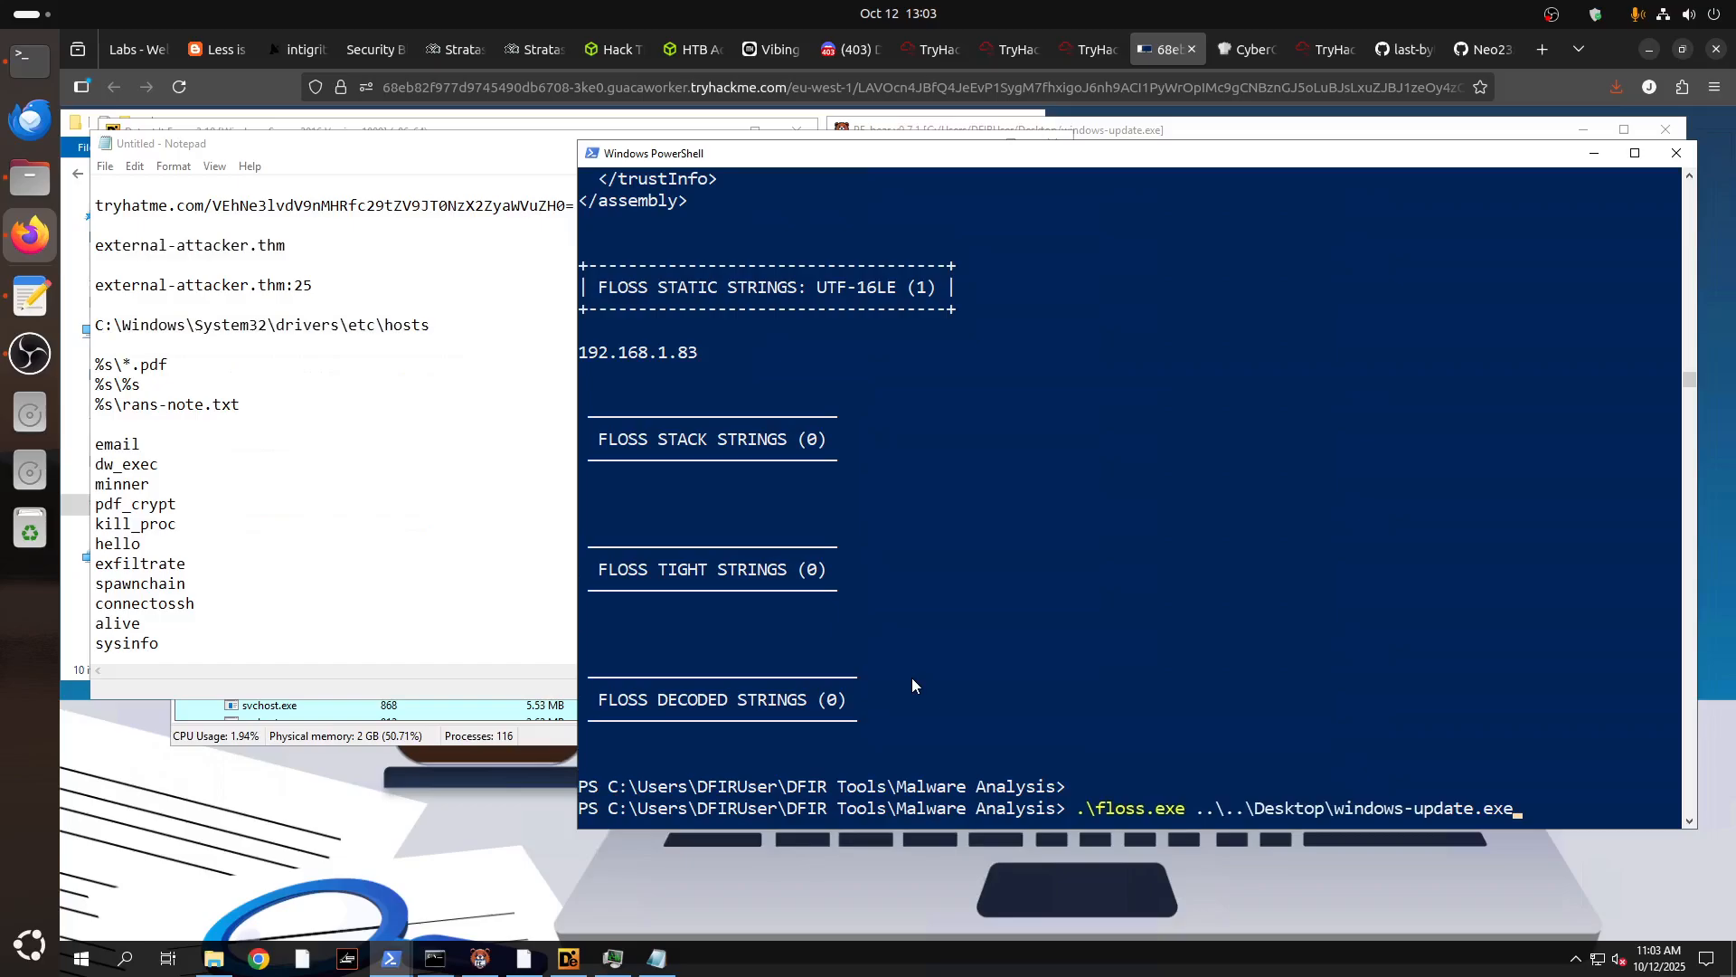
key(Home)
key(Delete)
key(Delete)
key(Delete)
key(Delete)
key(Delete)
key(Delete)
key(Delete)
key(Delete)
key(Delete)
key(Delete)
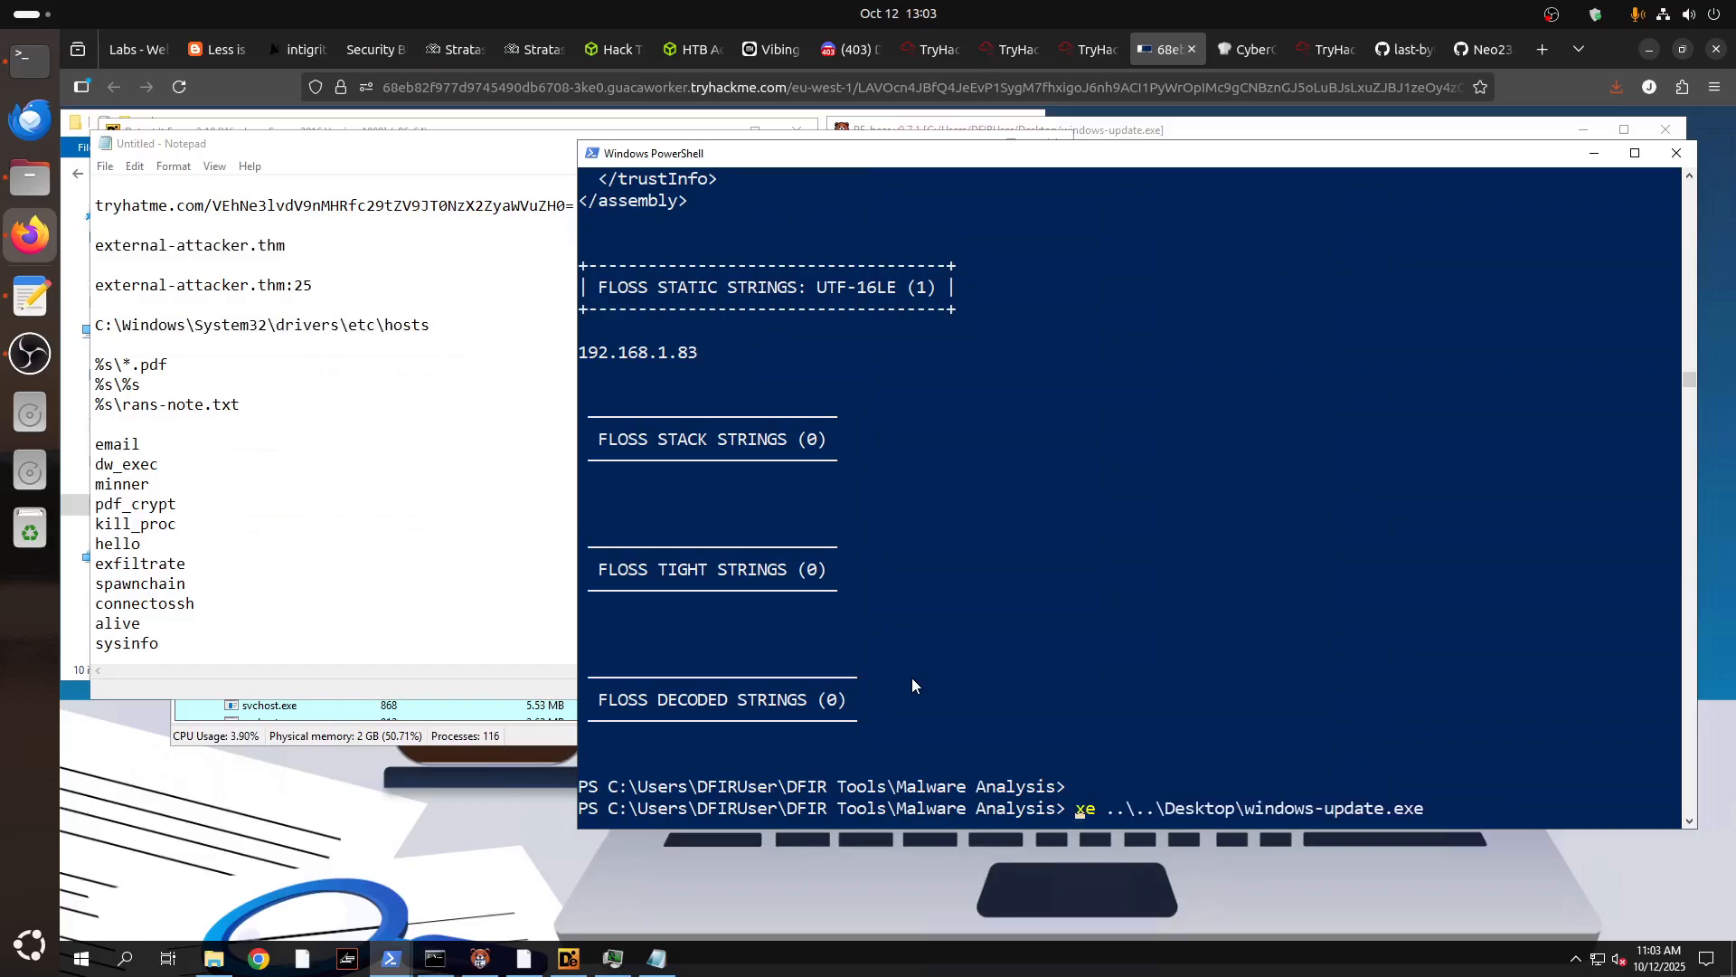
key(Delete)
text(.\capa.exe)
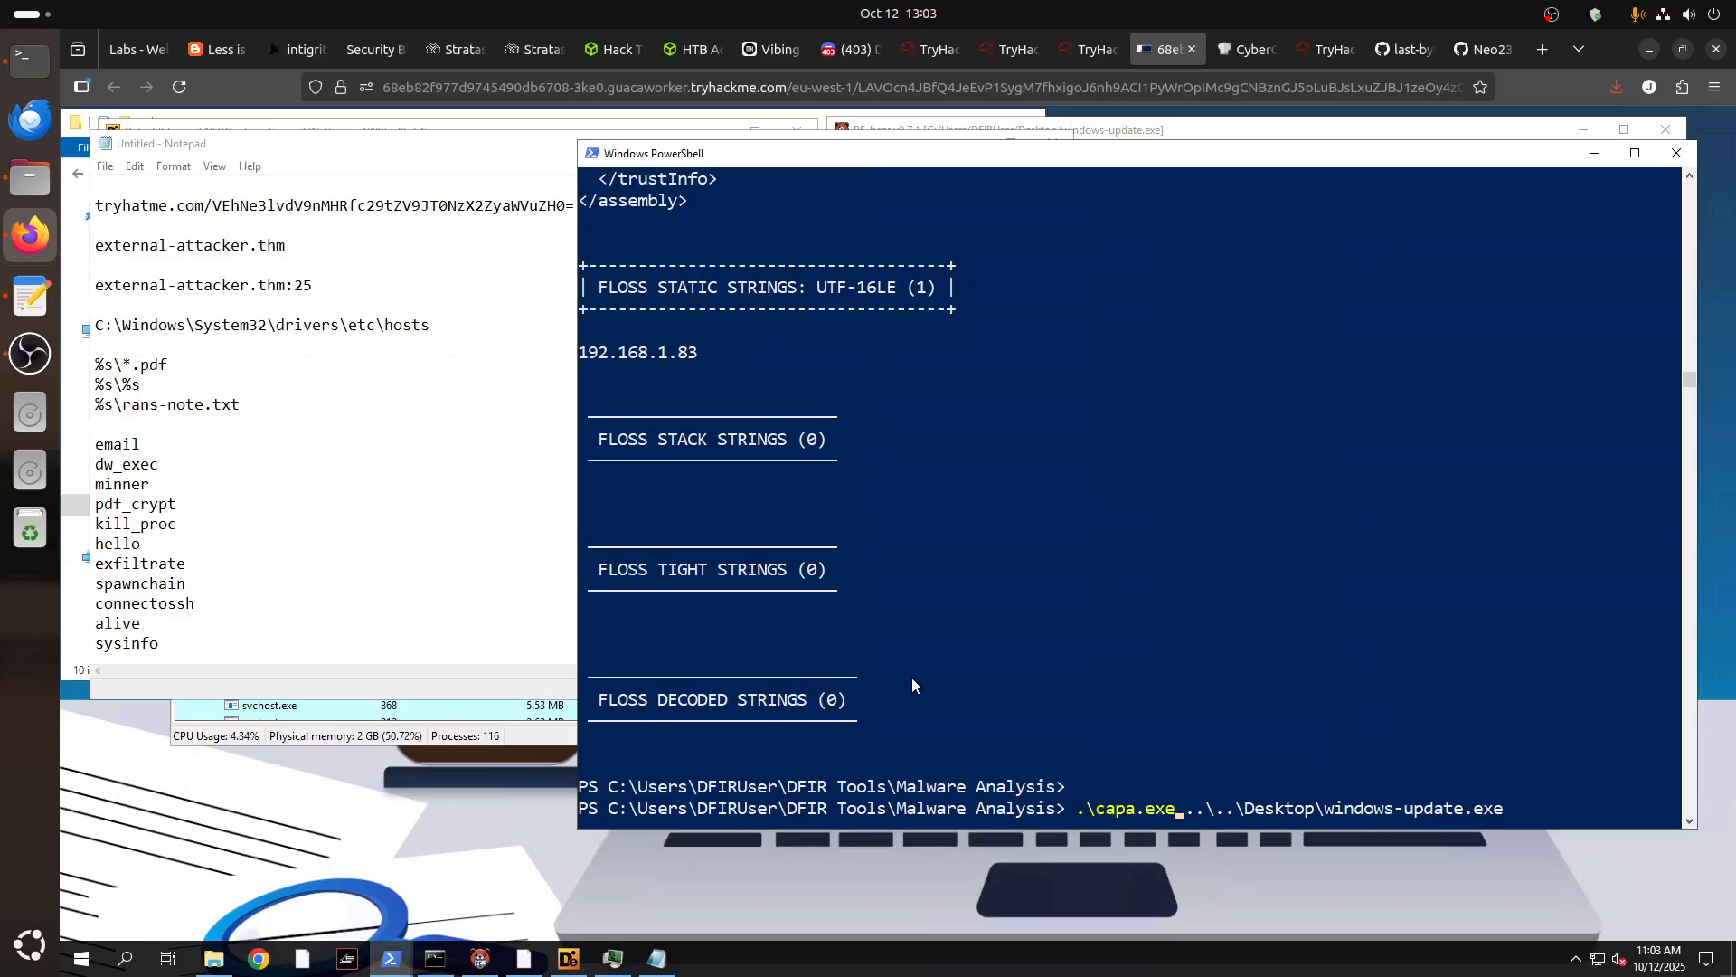
text( -q)
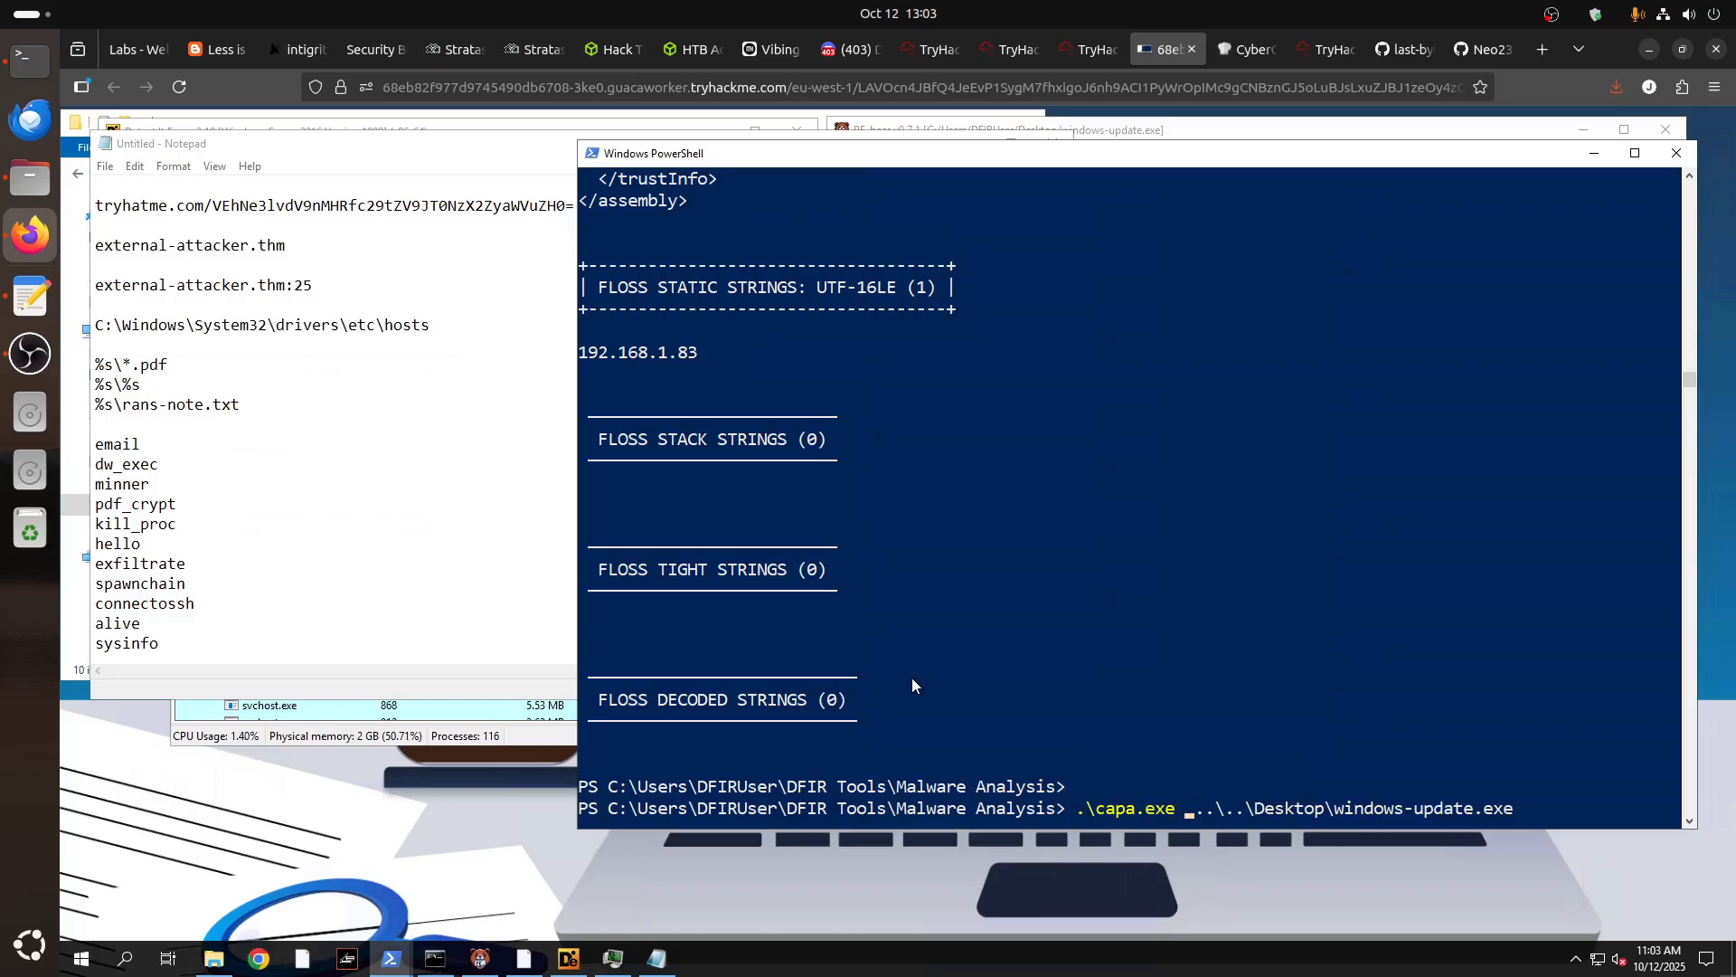
key(Return)
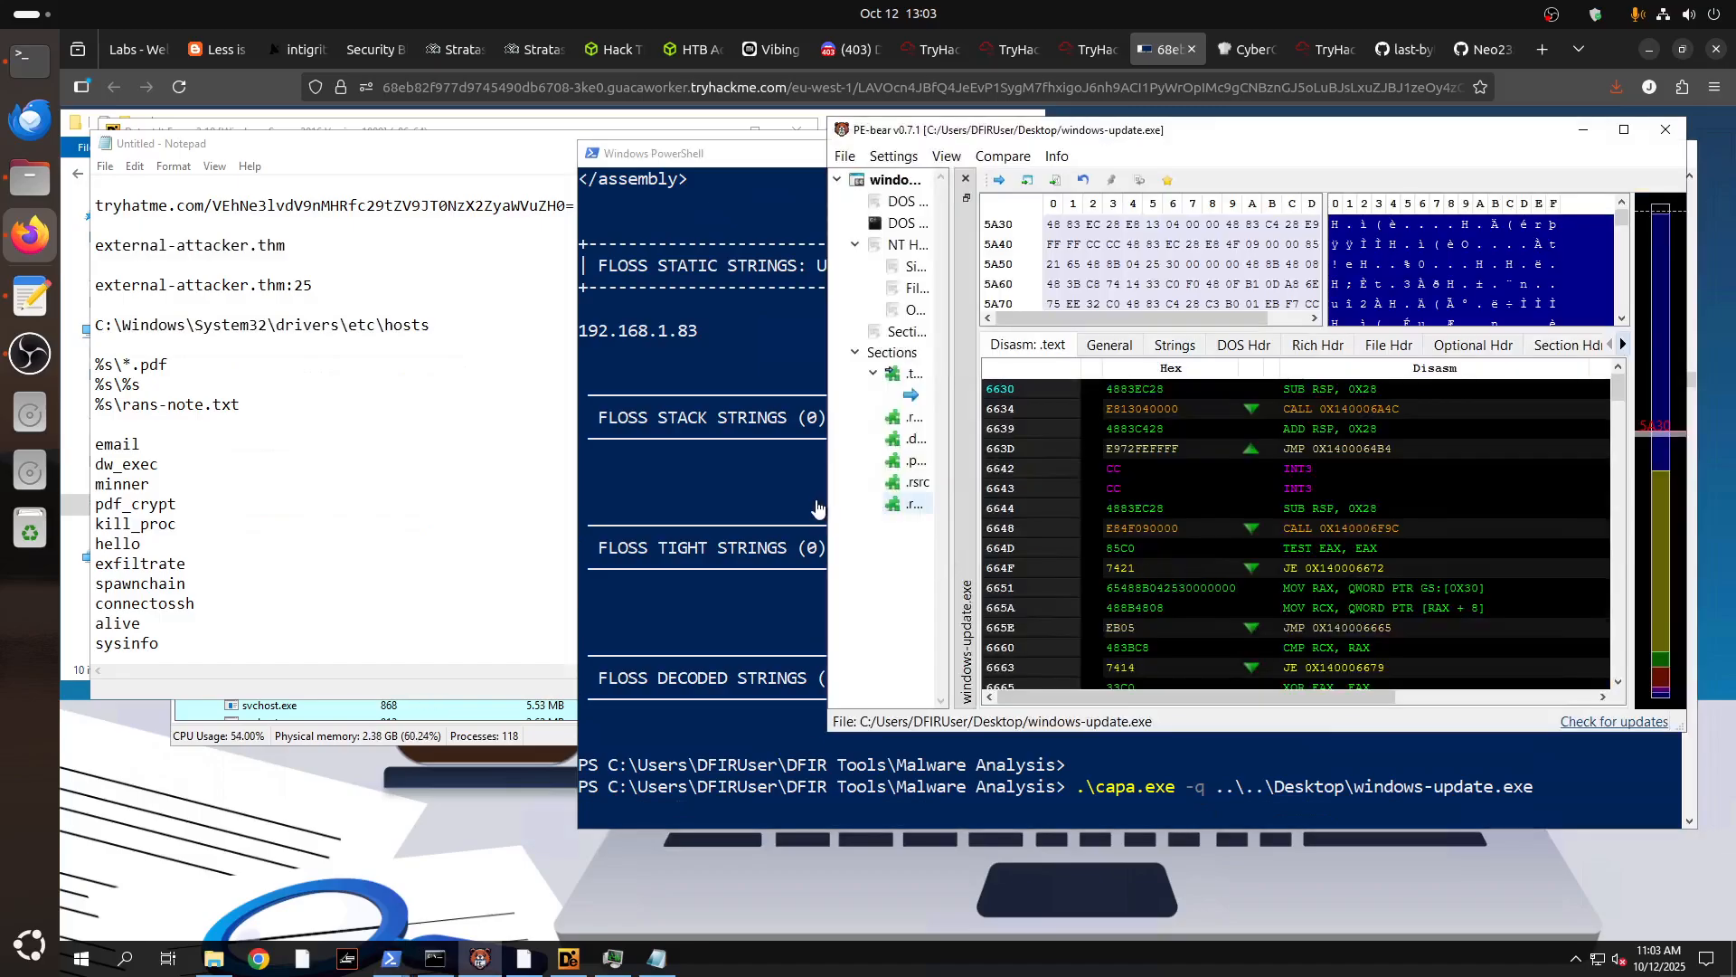
Check the file header of windows-update.exe in PE-bear, and its mode and architecture in Detect It Easy.
drag(650, 501, 360, 474)
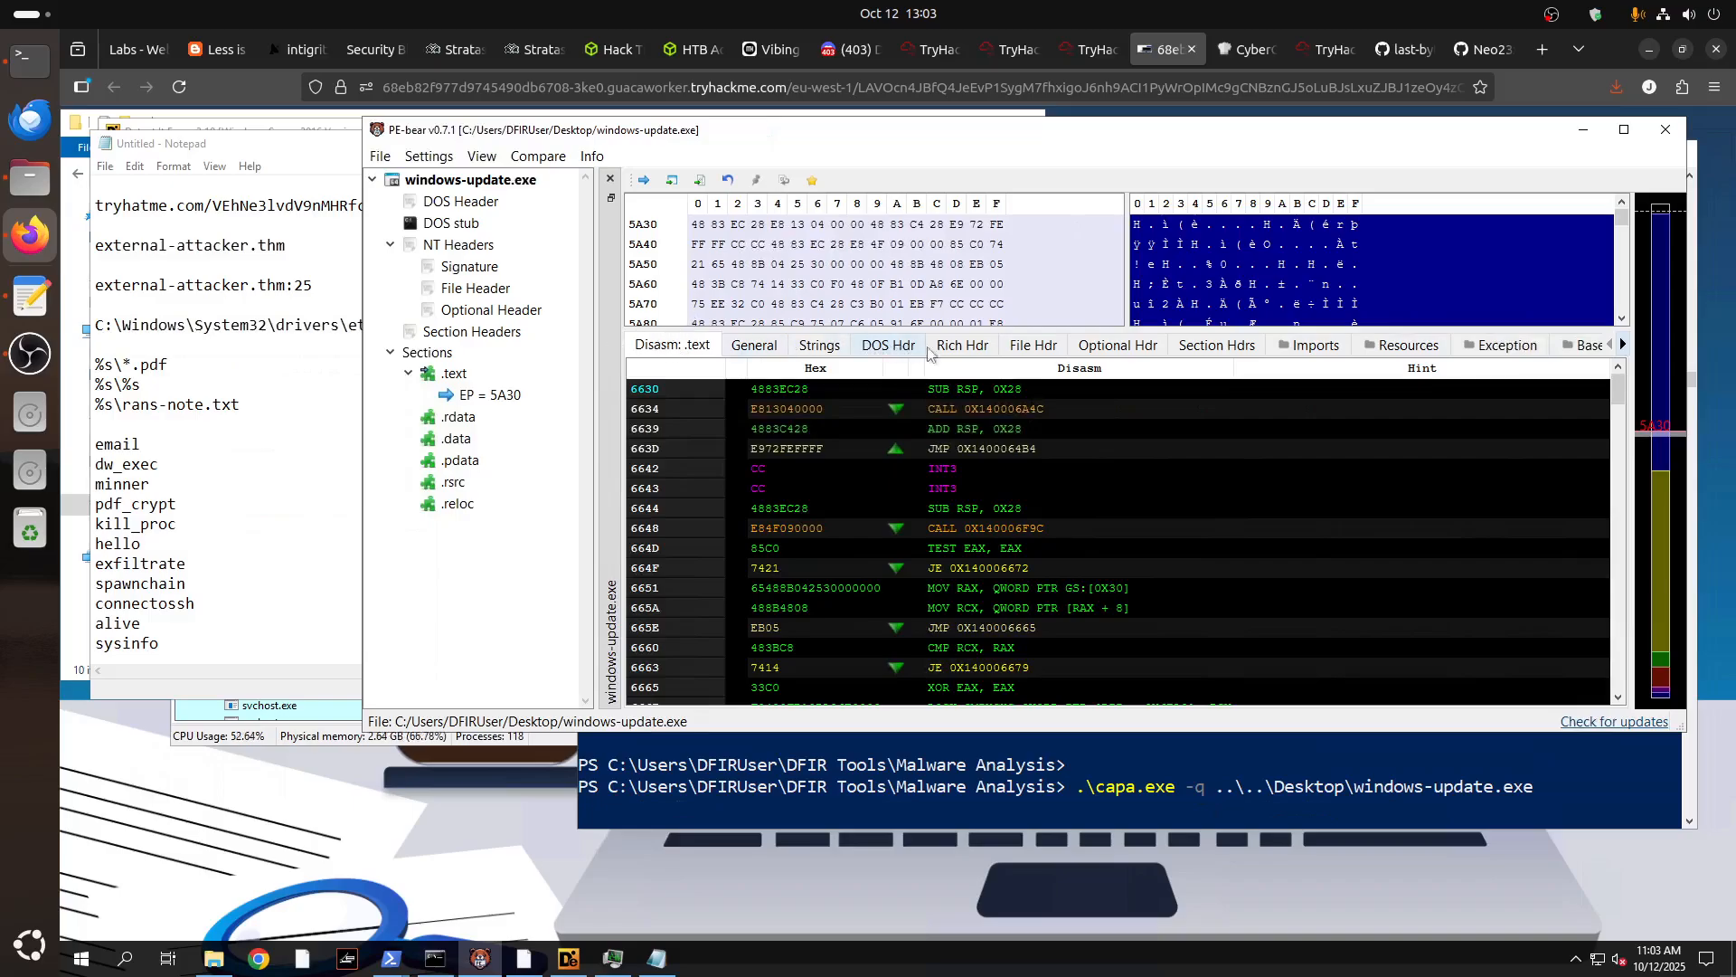
click(1034, 353)
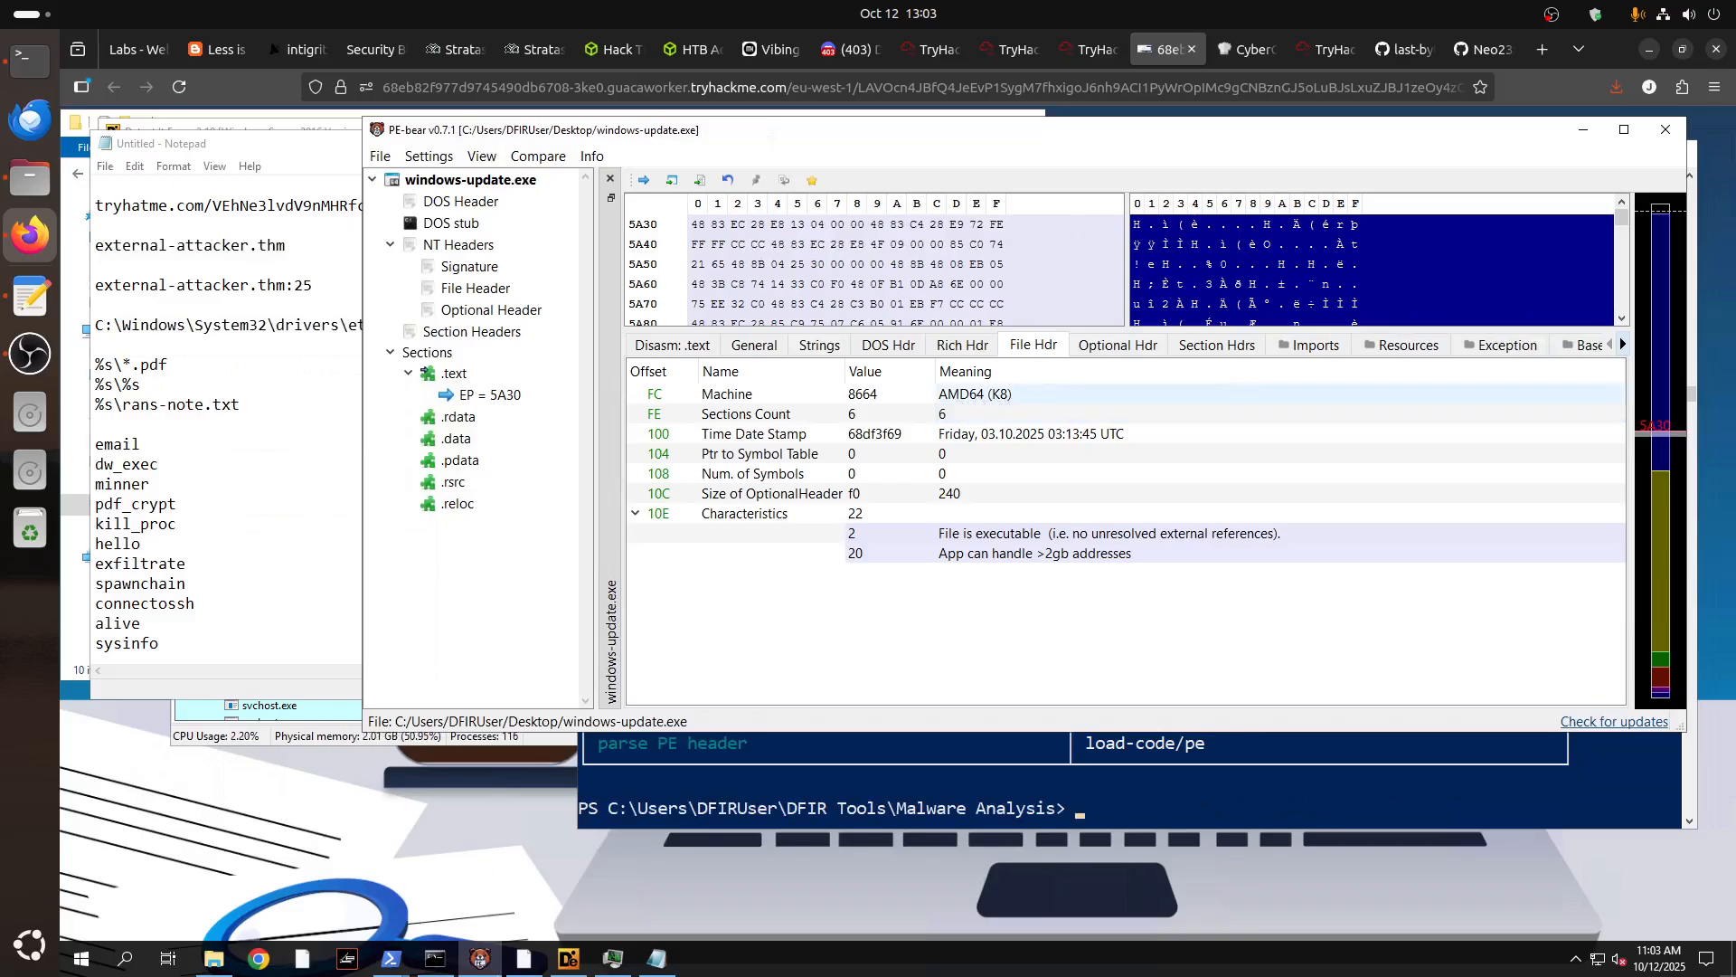
click(569, 957)
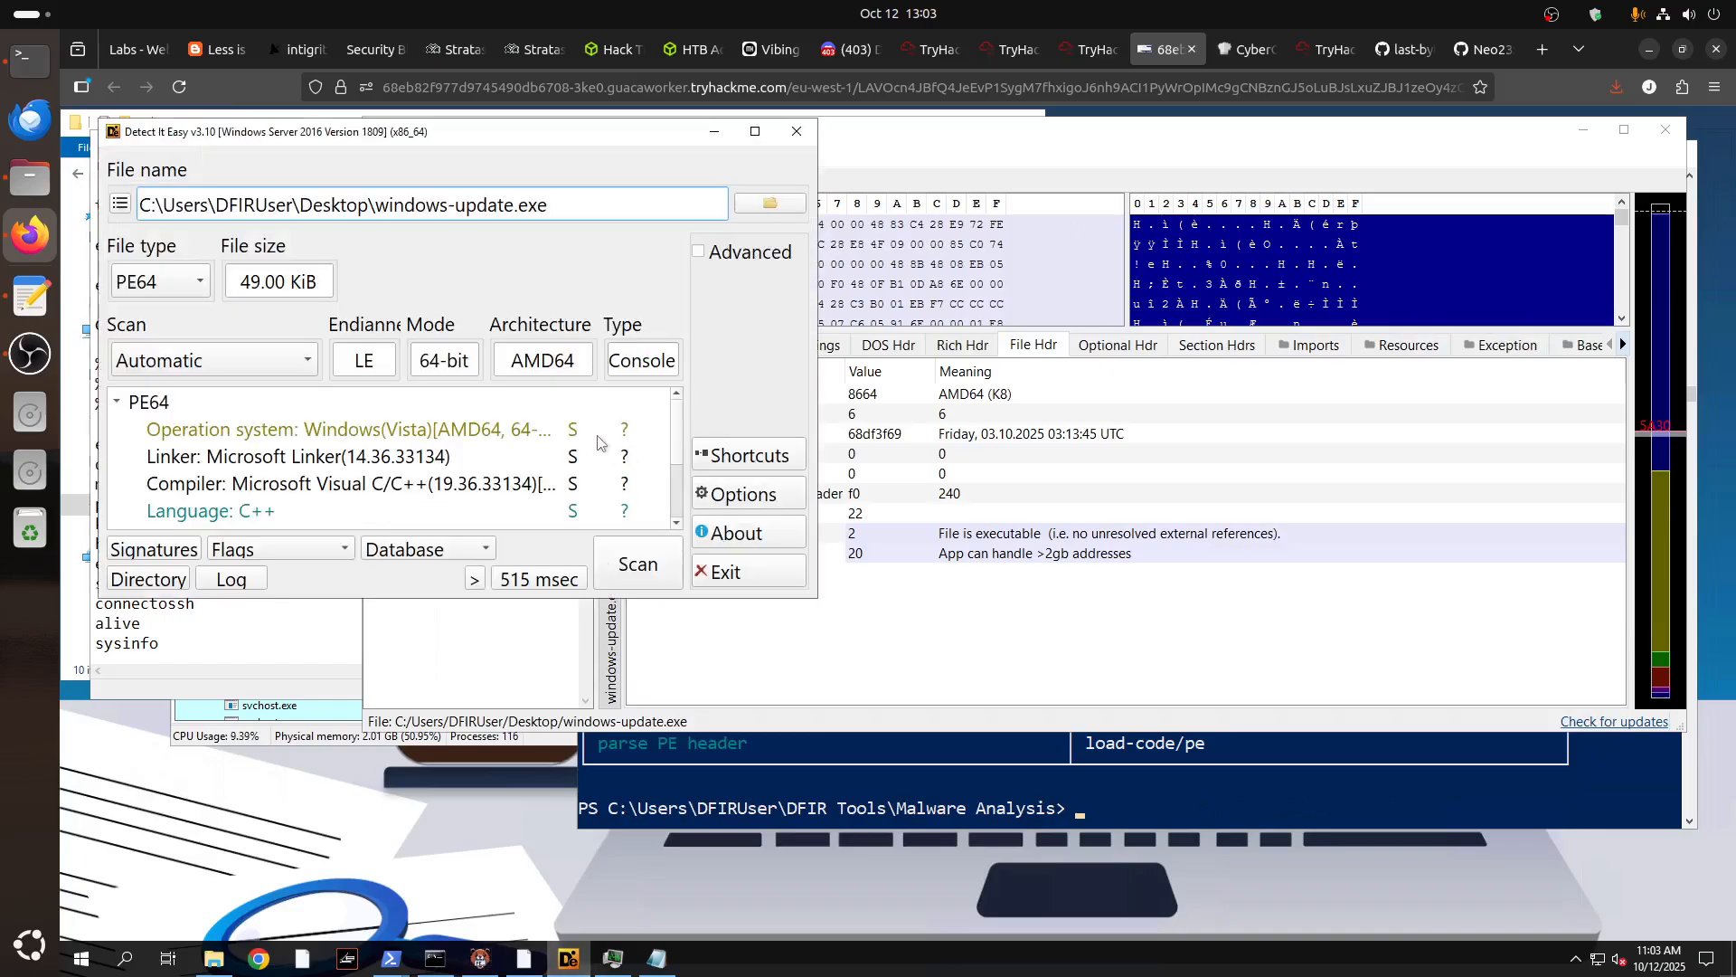
drag(820, 421, 1441, 442)
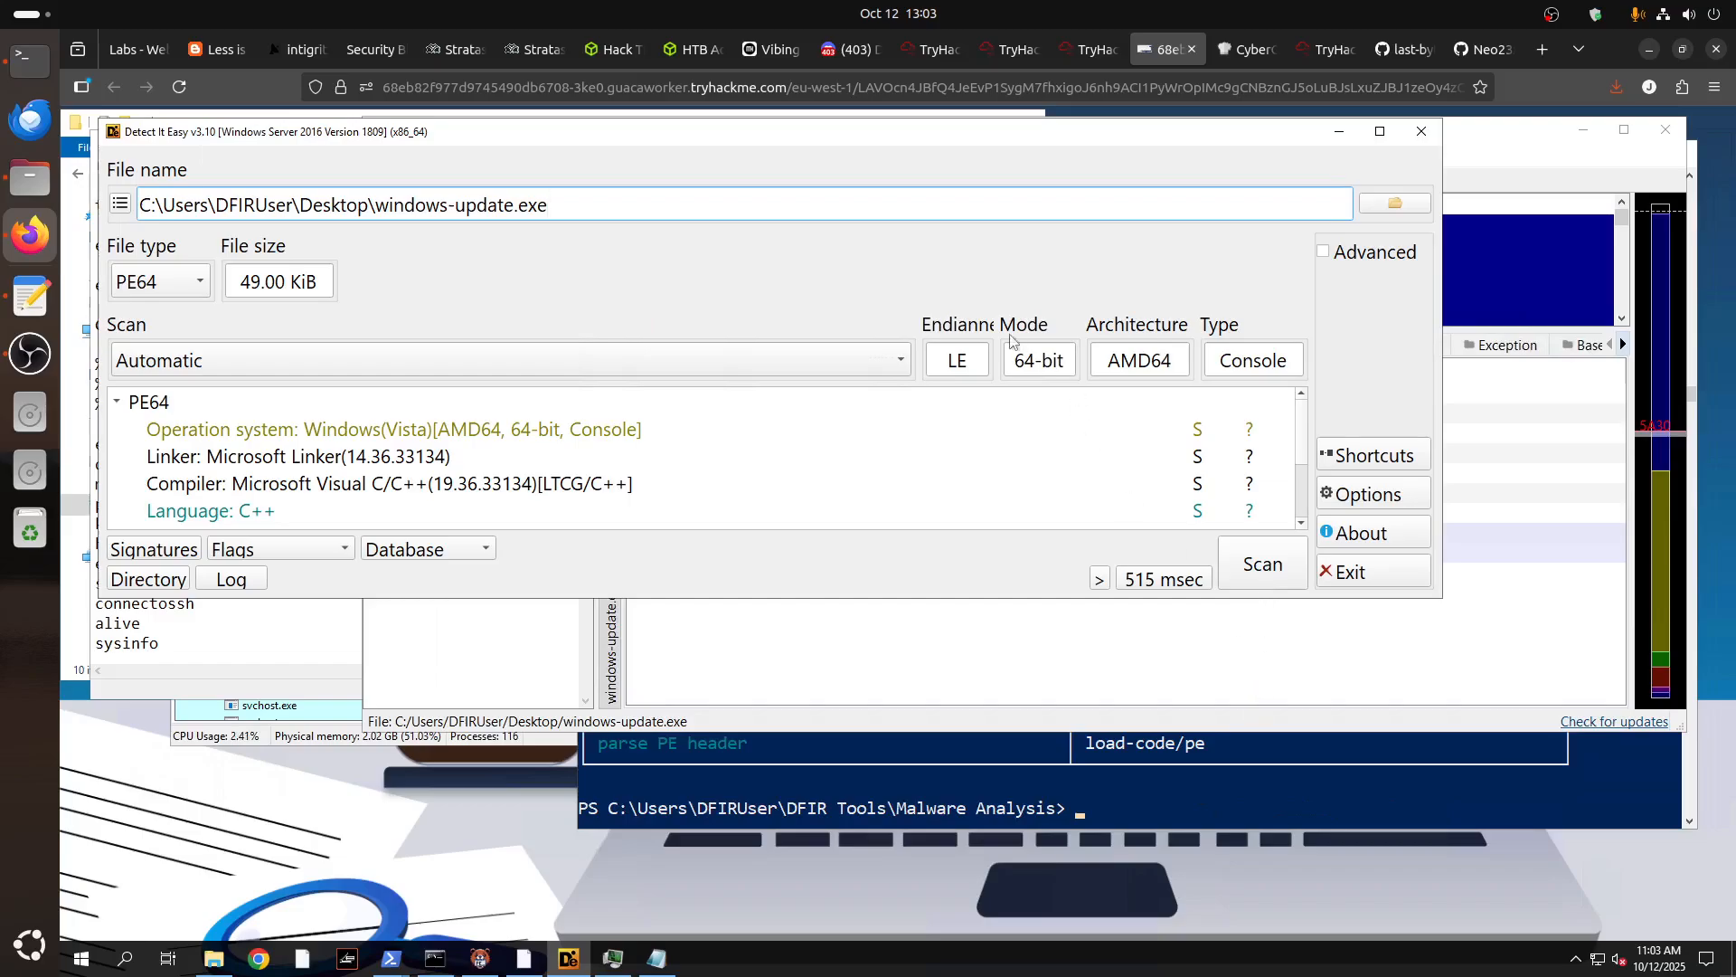
drag(1015, 362, 1058, 362)
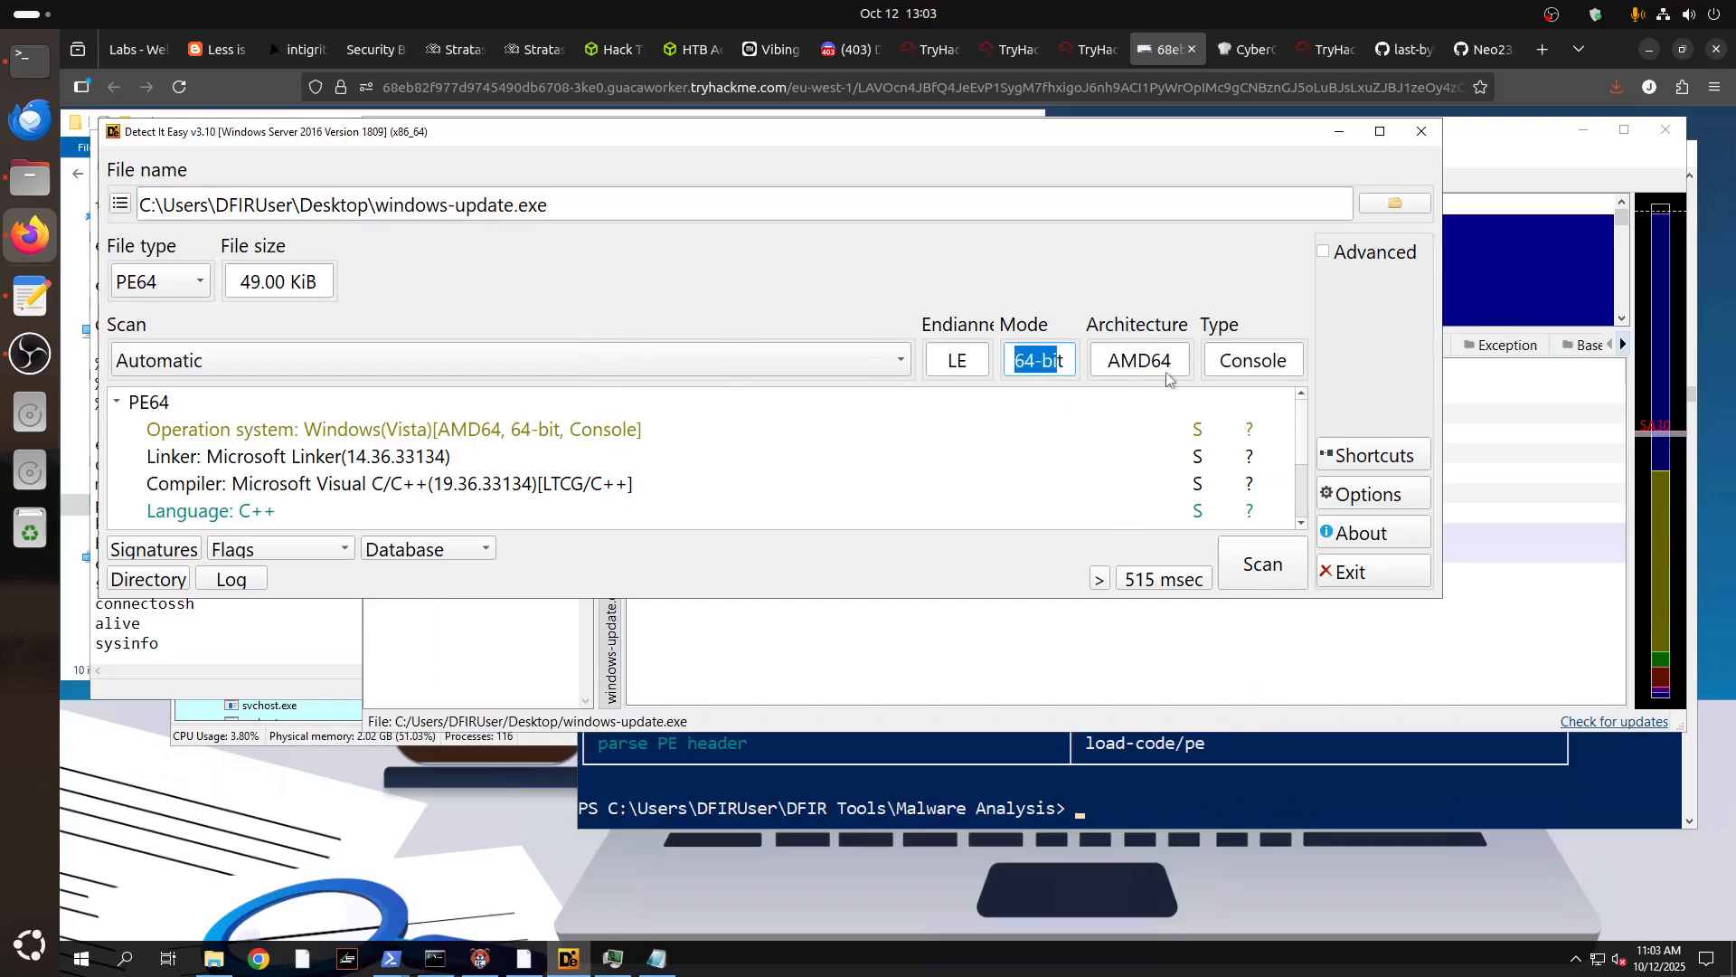
drag(1176, 362, 1105, 362)
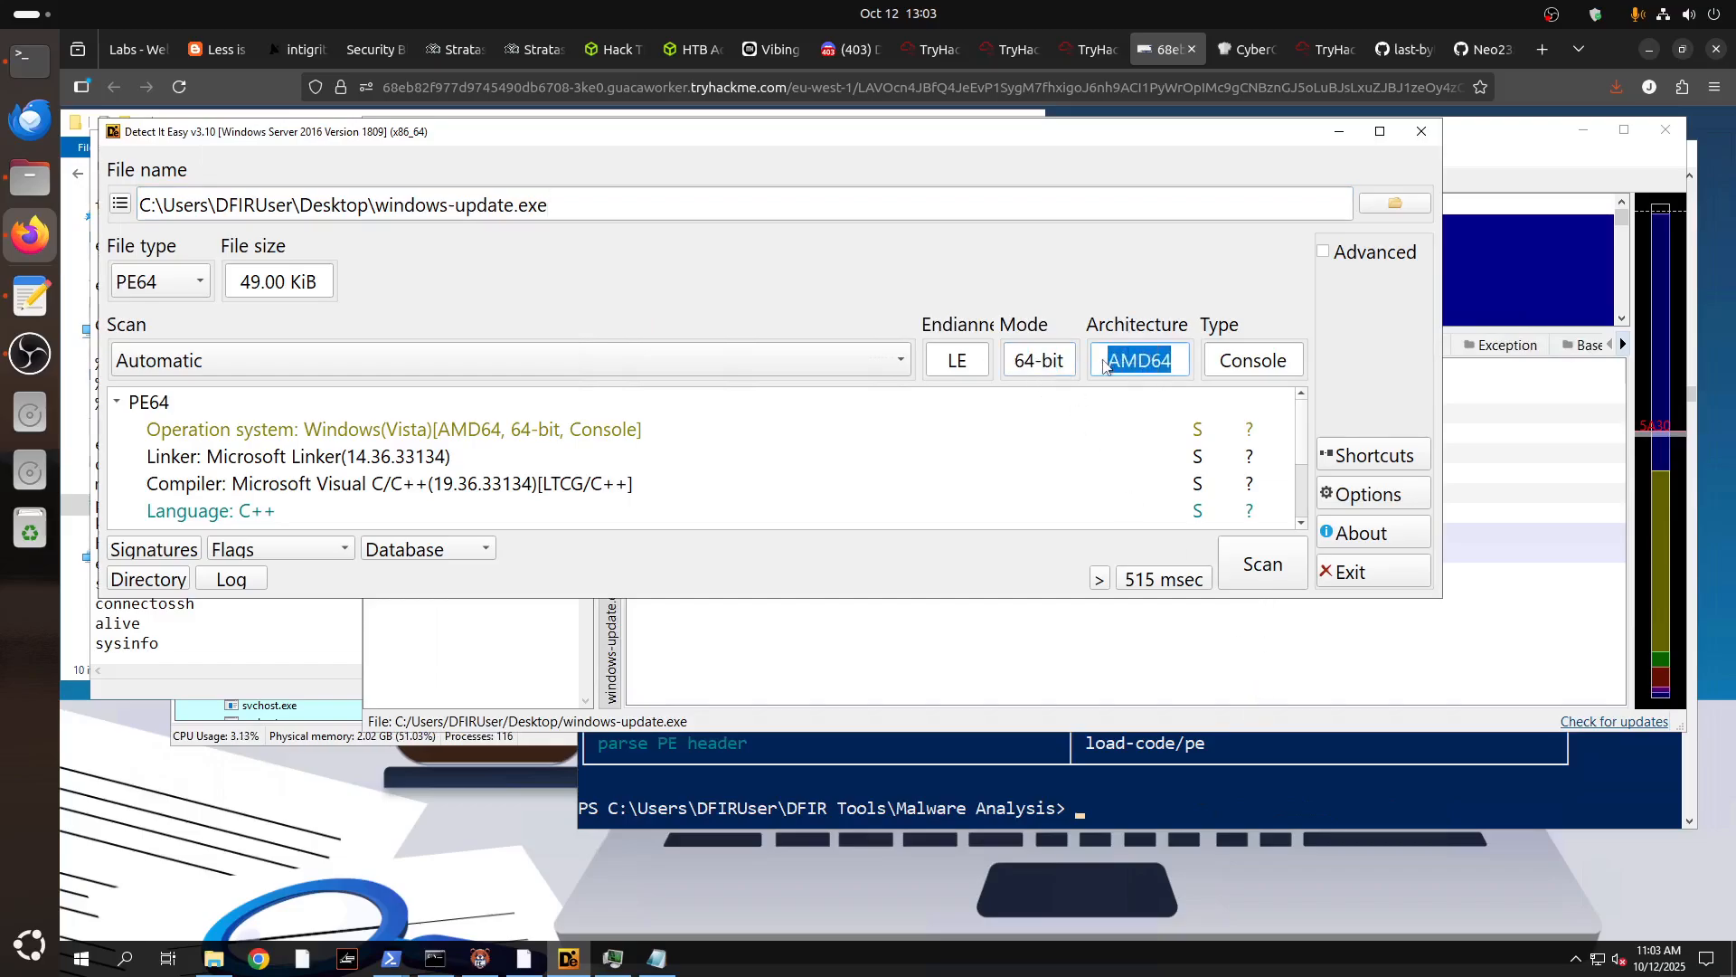
Read the binary architecture question in the TryHackMe room and recheck the mode and operating system entries in Detect It Easy.
click(1072, 50)
scroll(478, 302, up, 3)
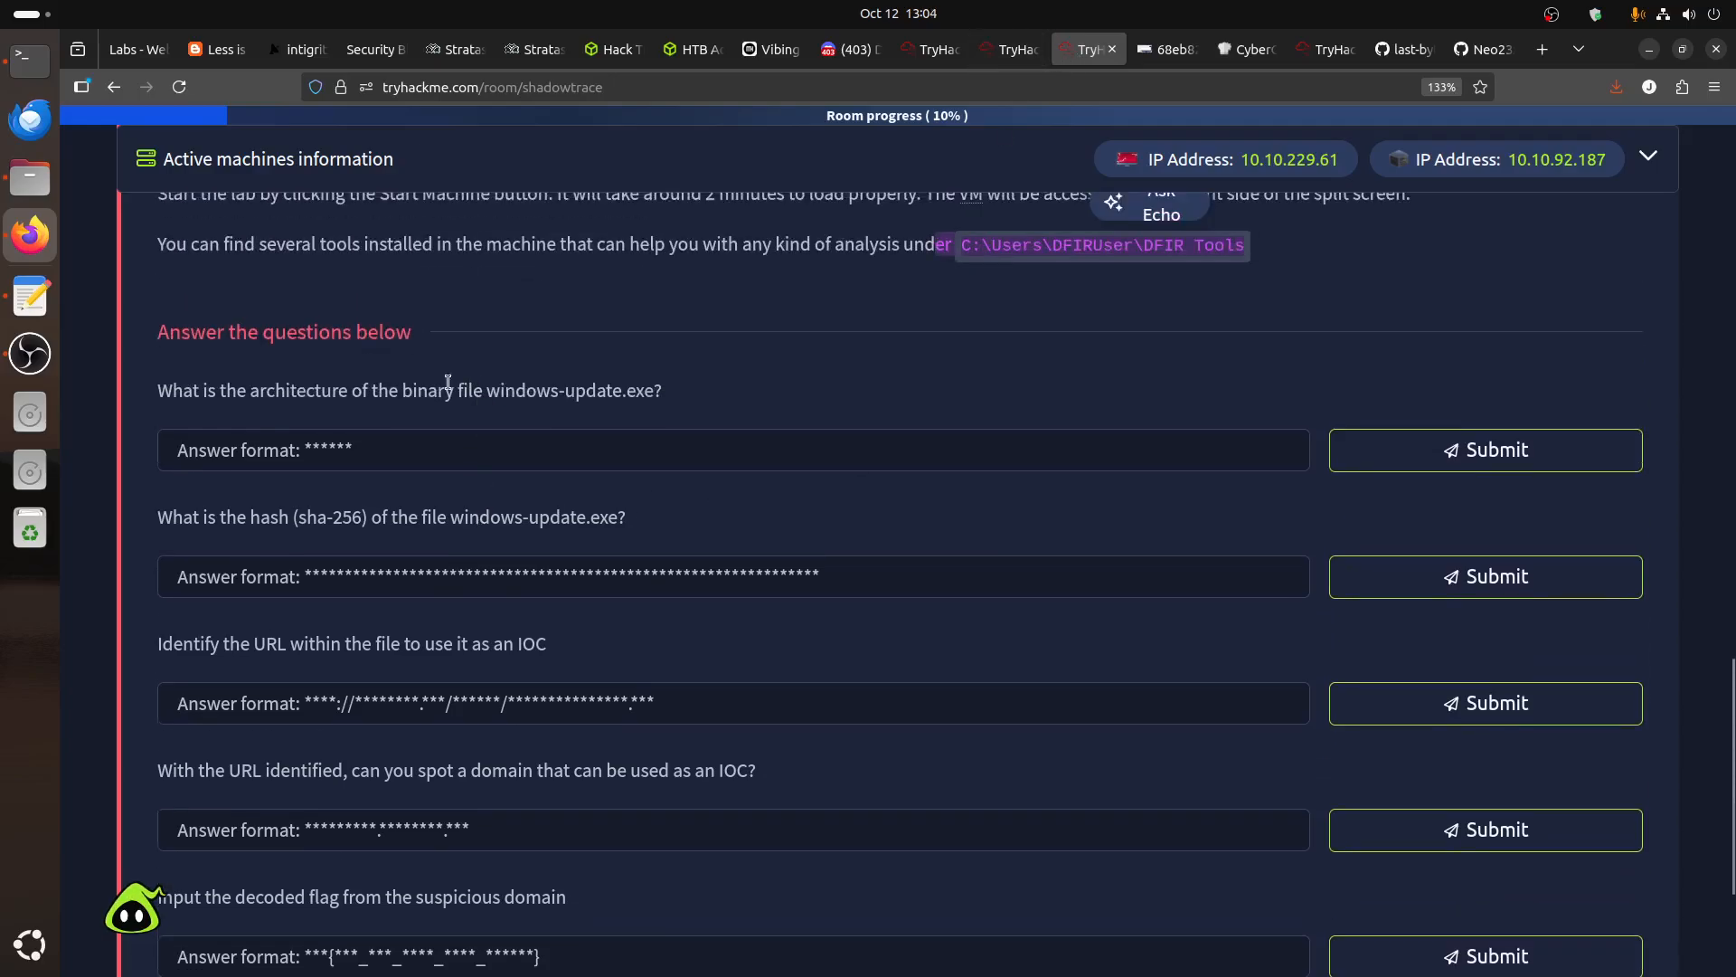
drag(159, 390, 748, 388)
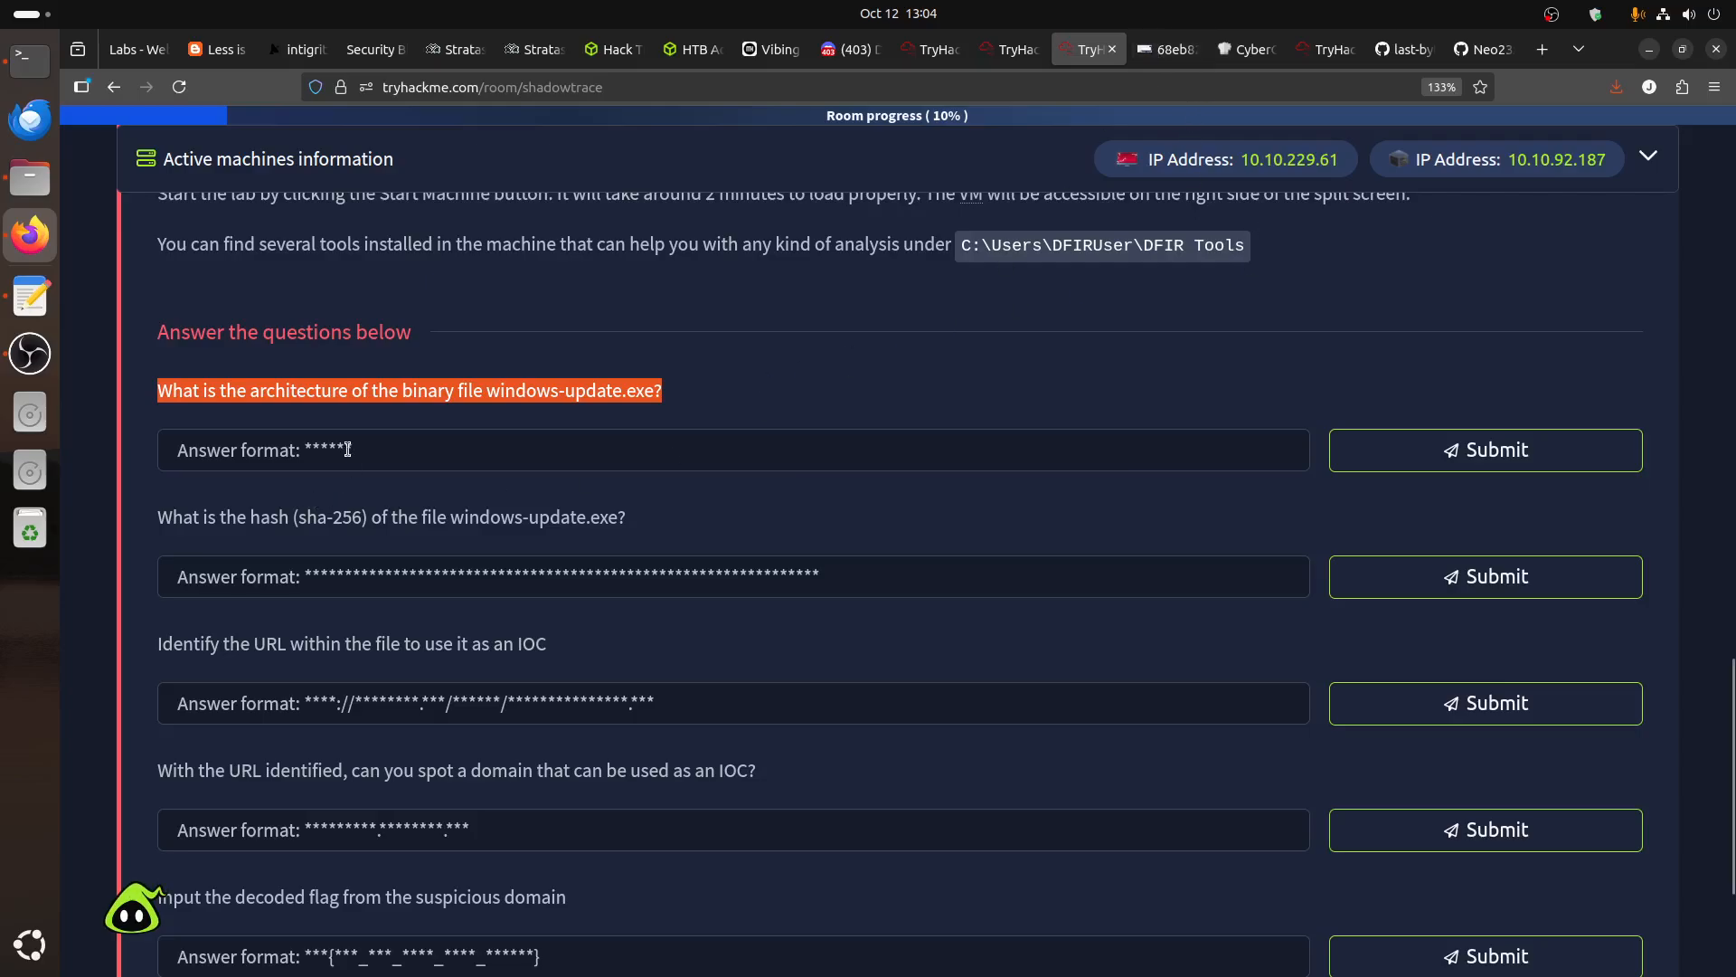
click(1167, 49)
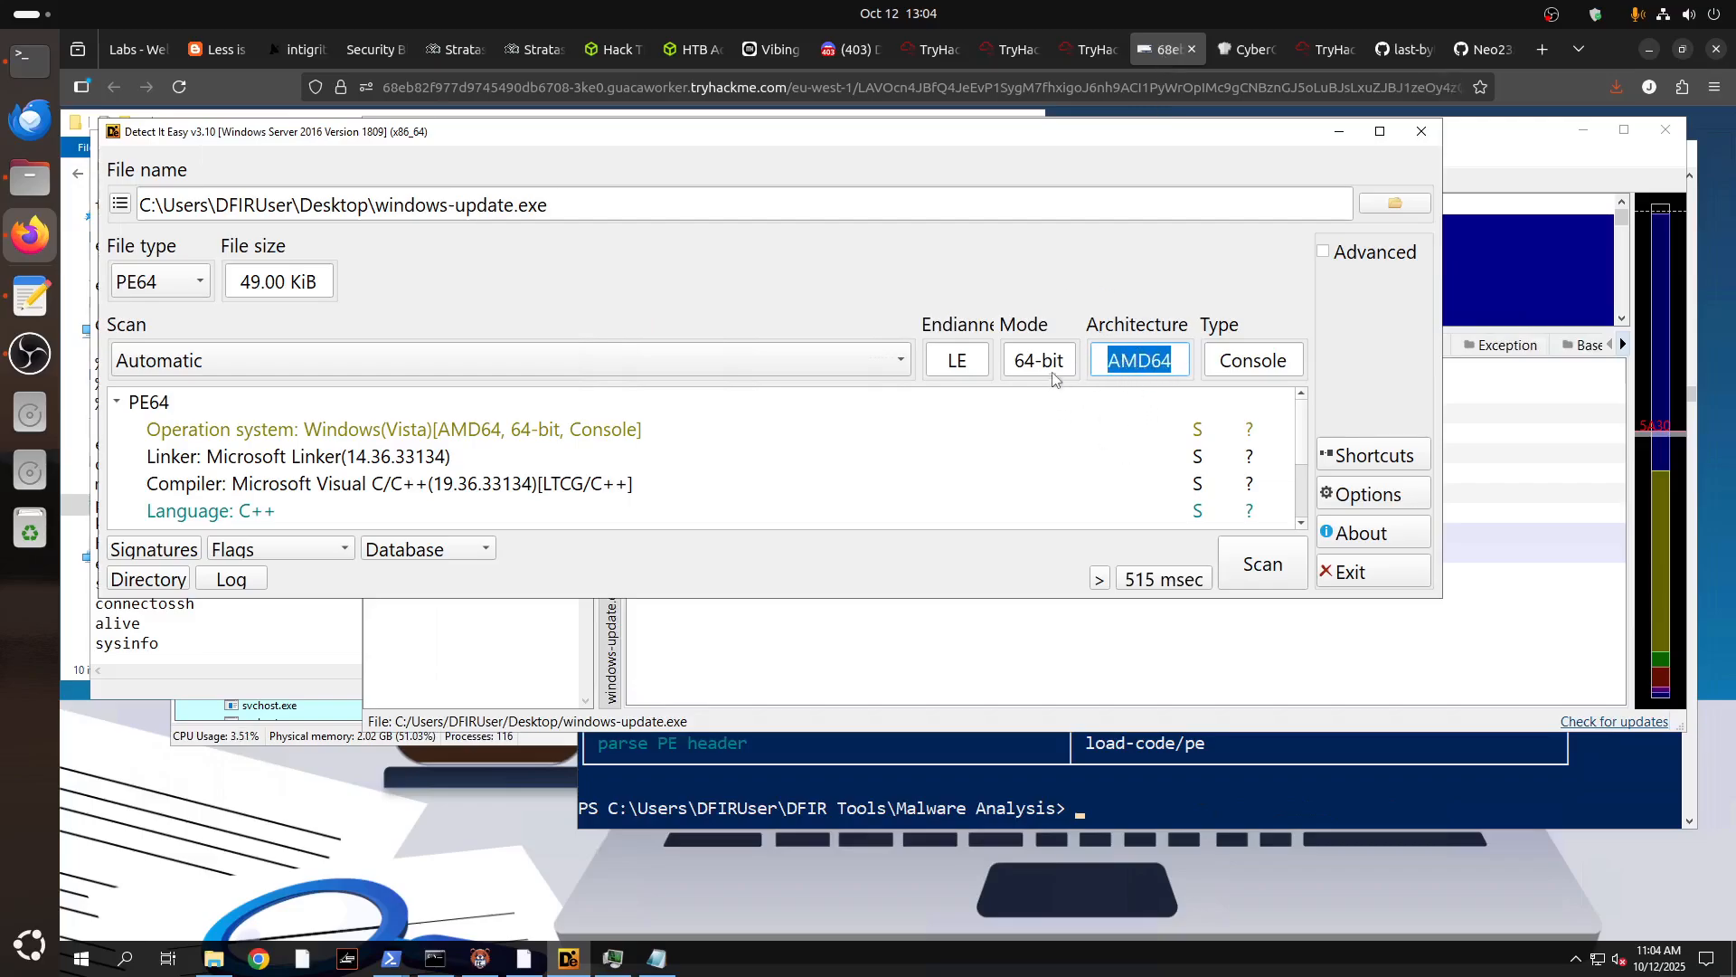
drag(1063, 365, 1011, 366)
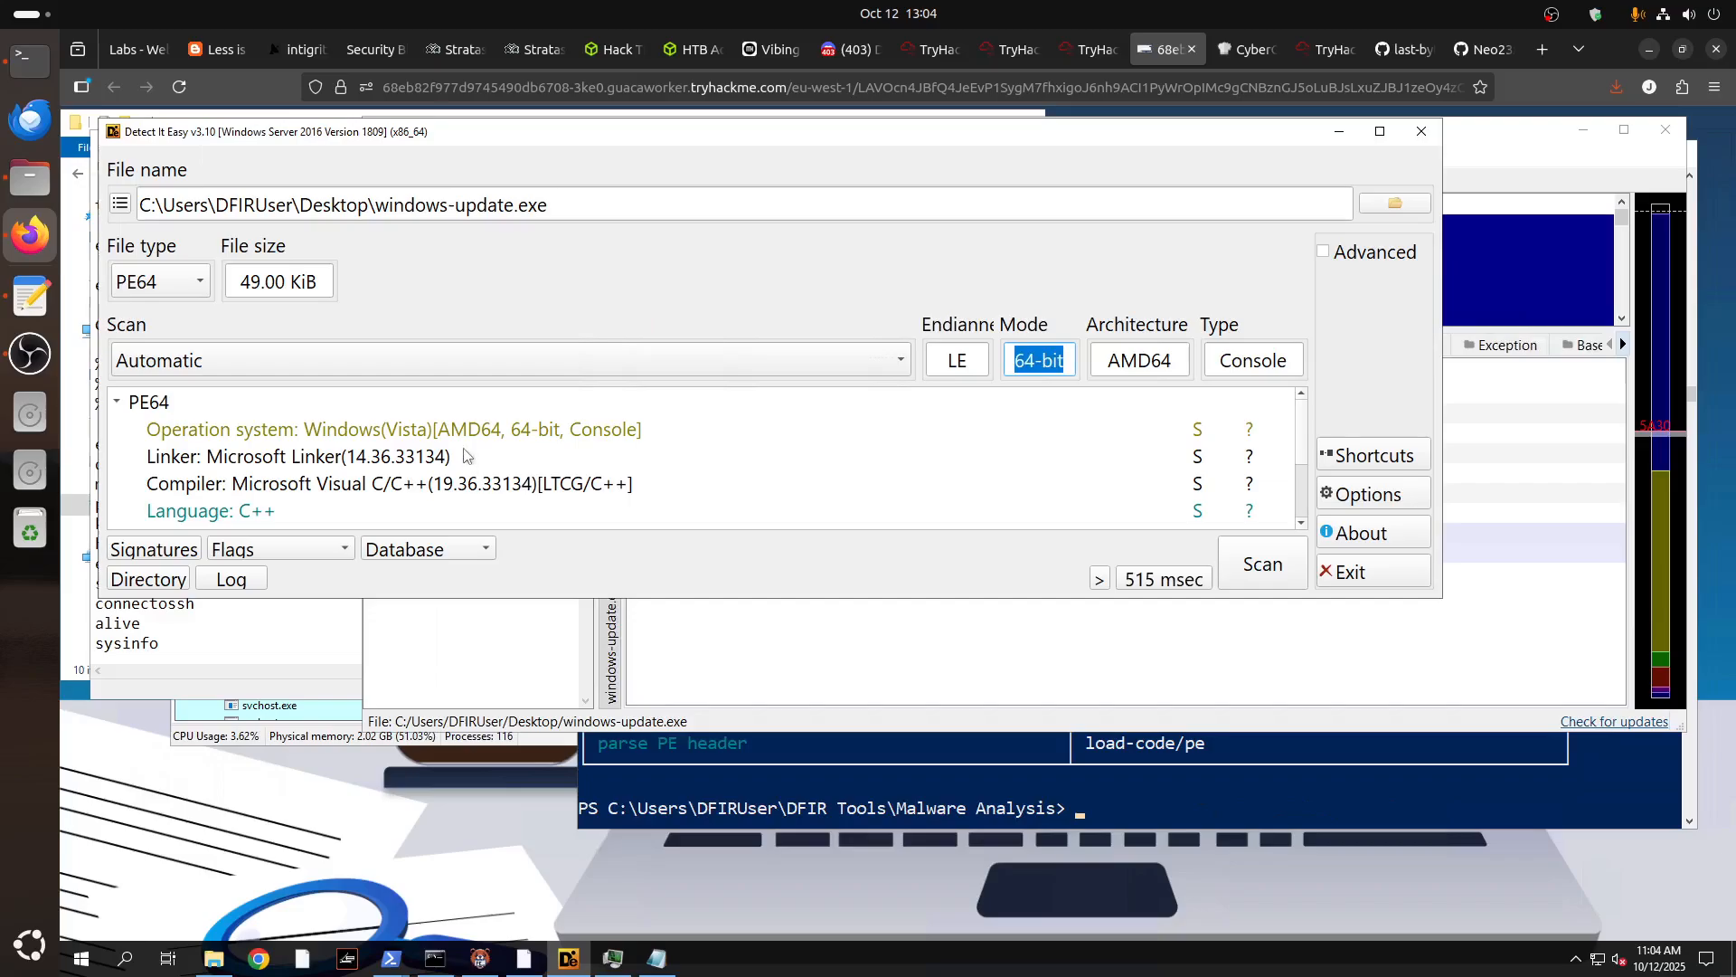
click(518, 441)
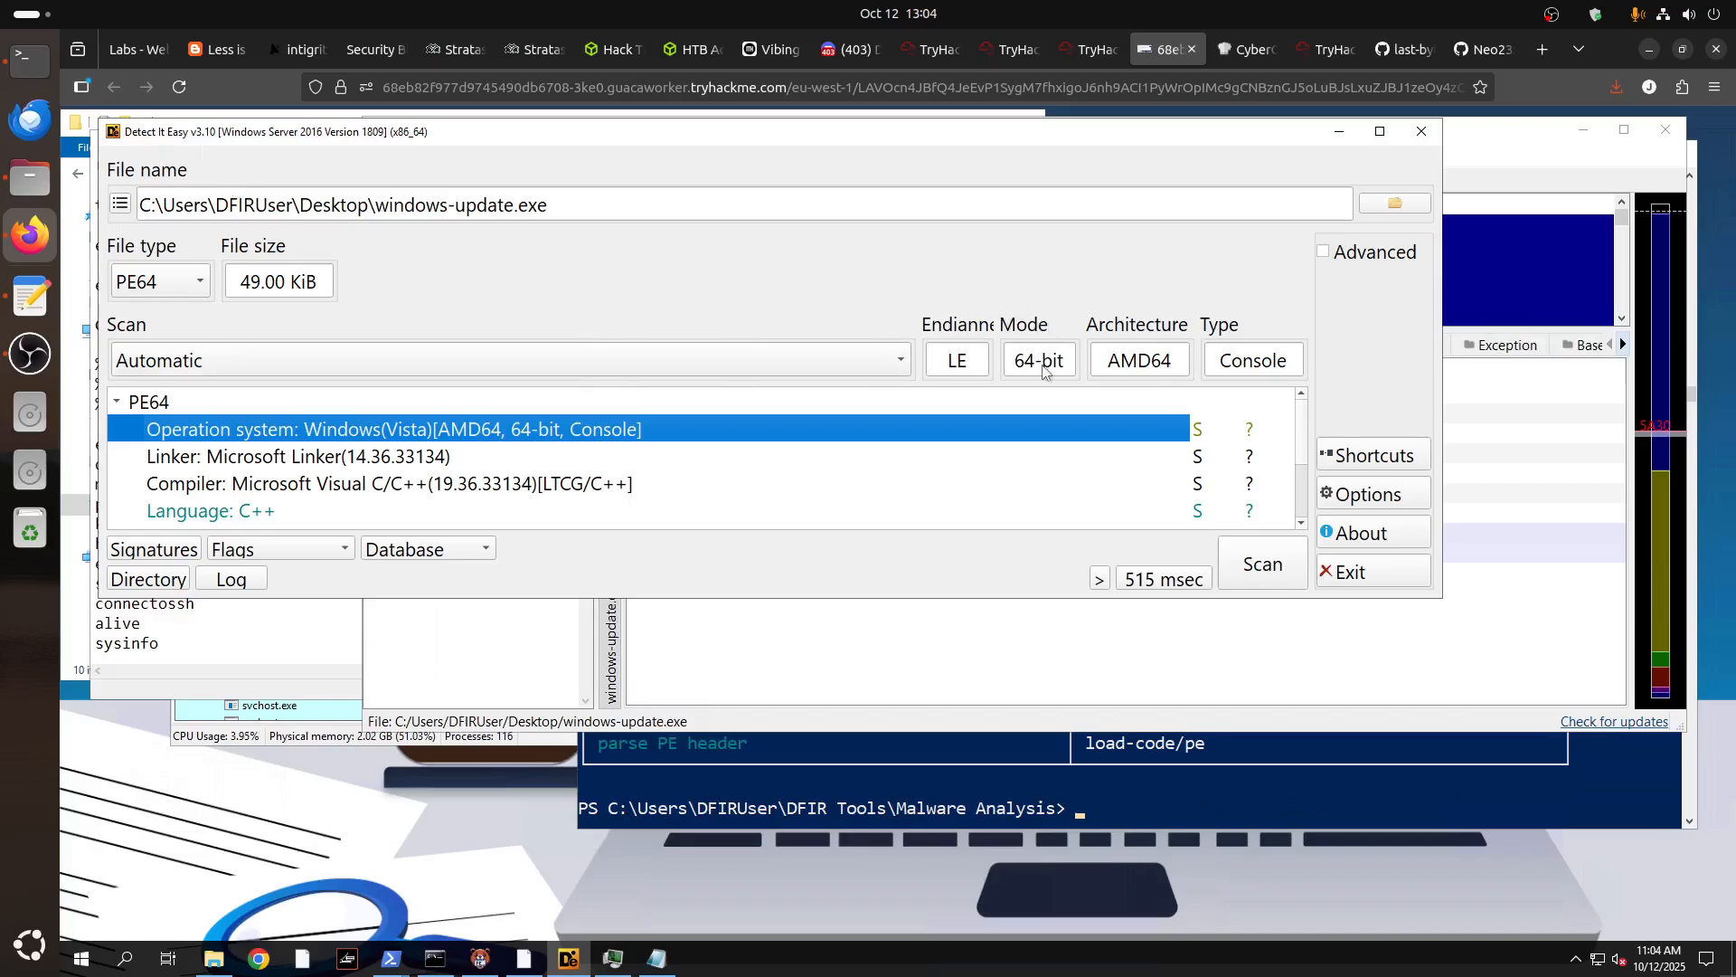
Launch pestudio from the pestudio folder inside DFIR Tools.
click(966, 645)
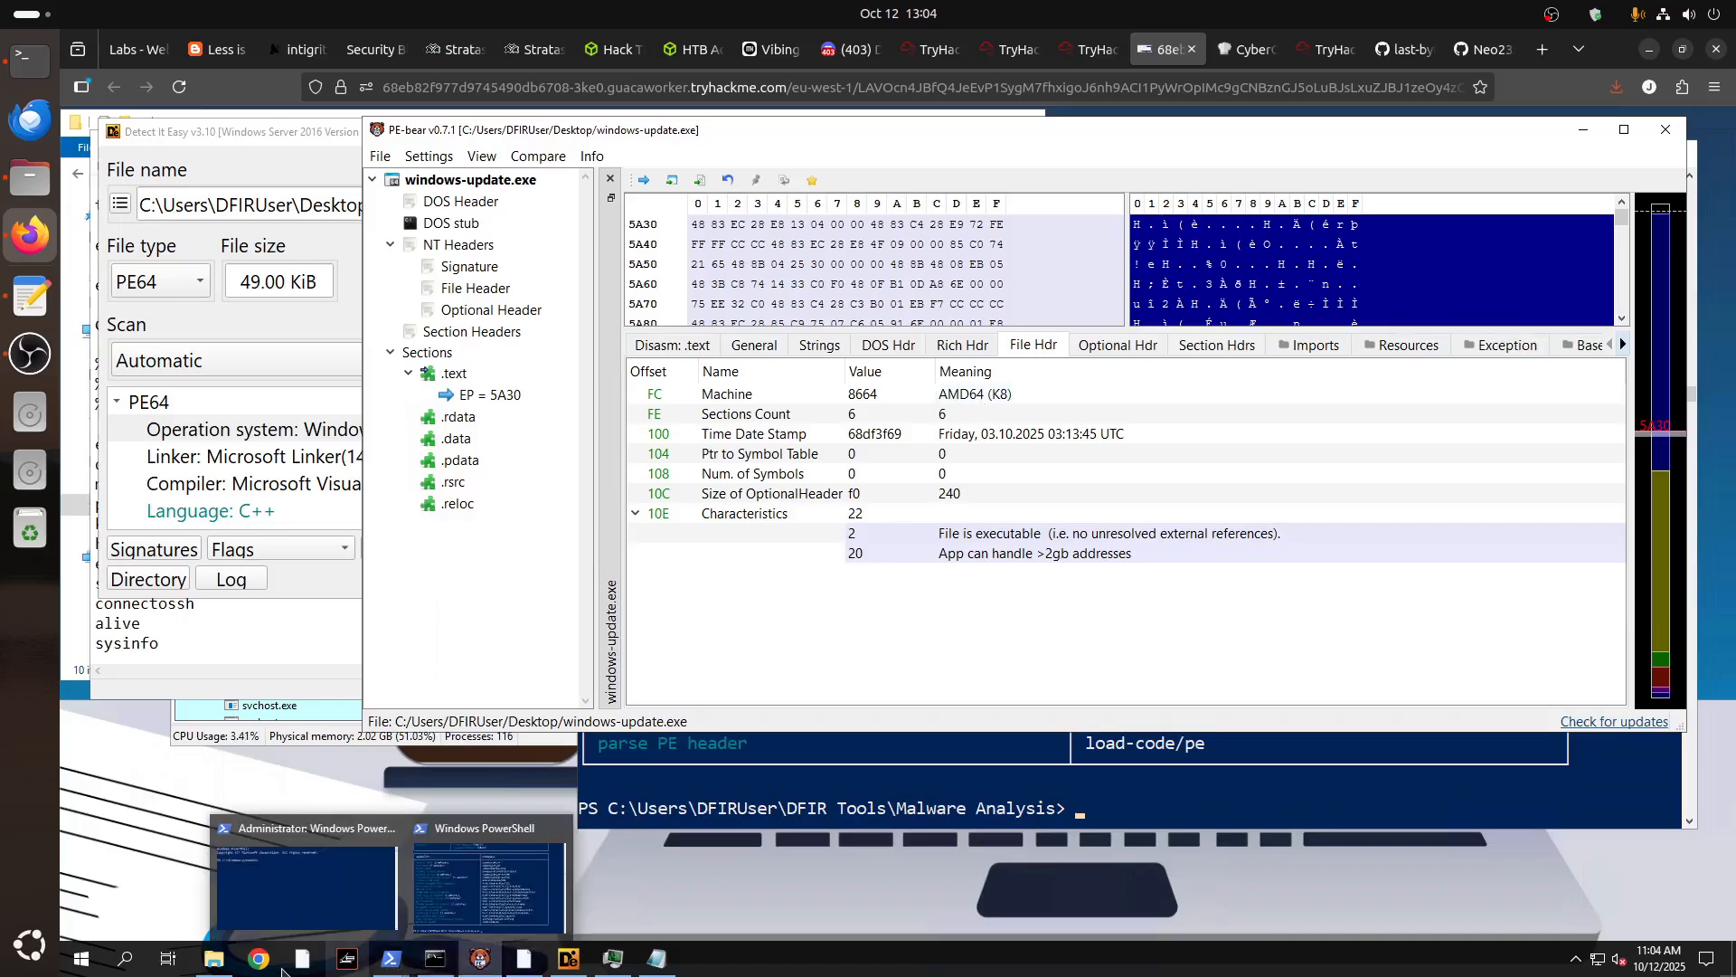
click(228, 965)
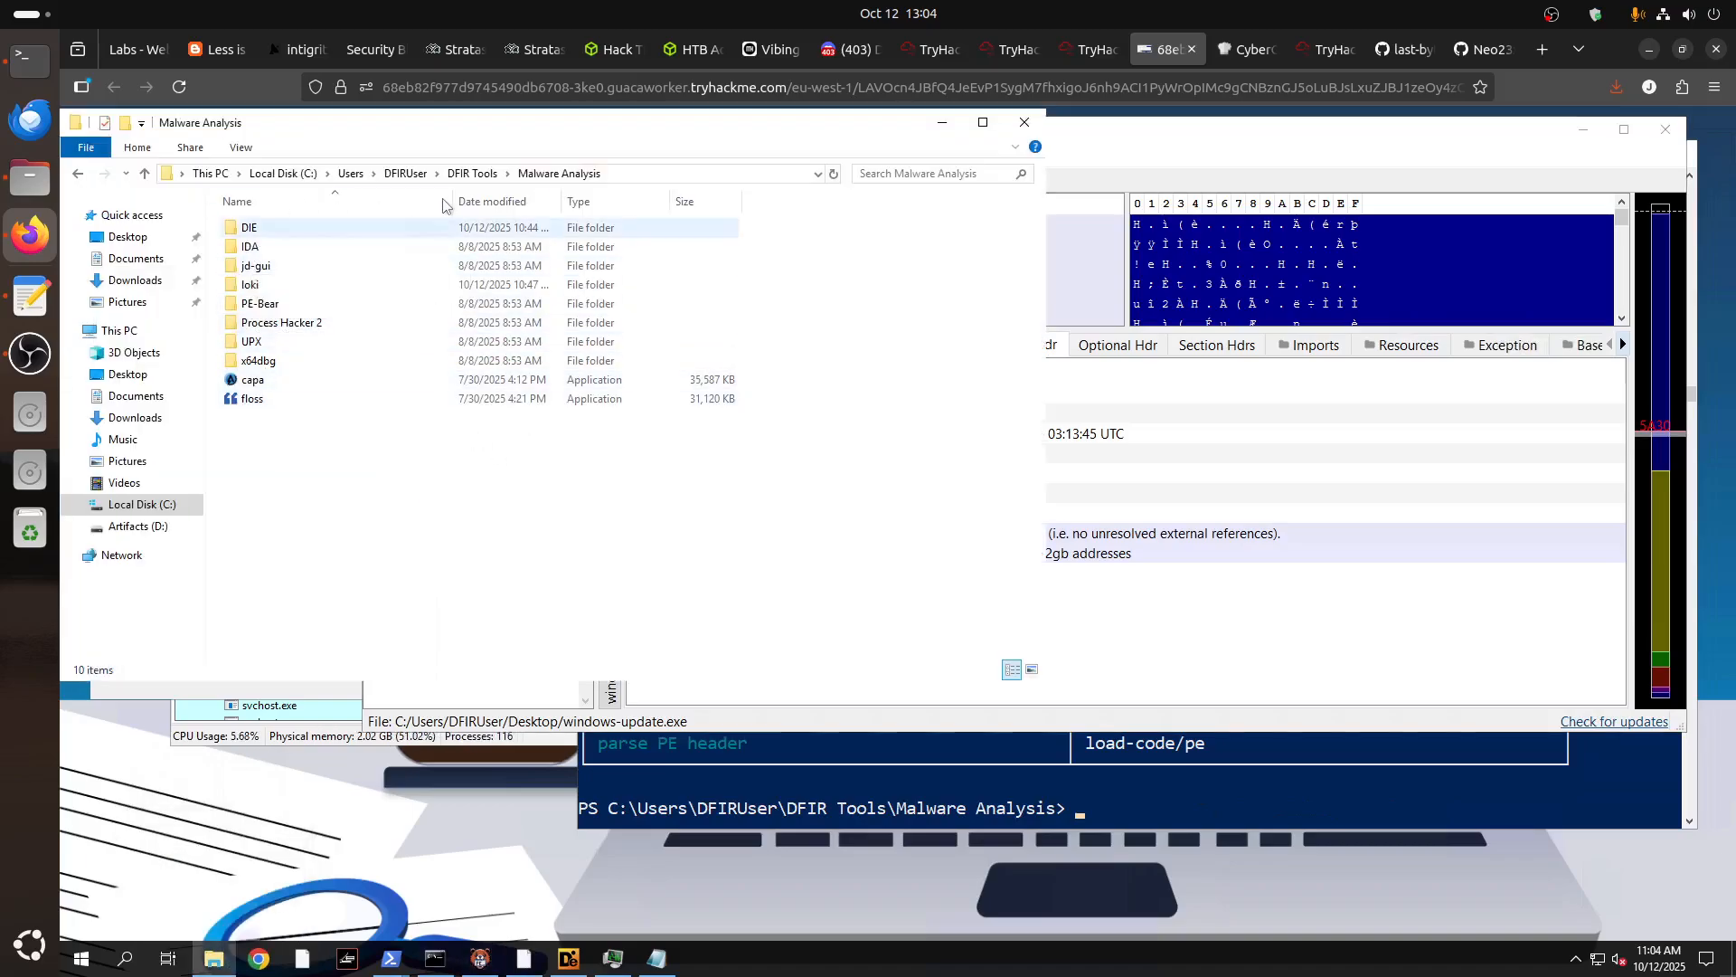
click(460, 174)
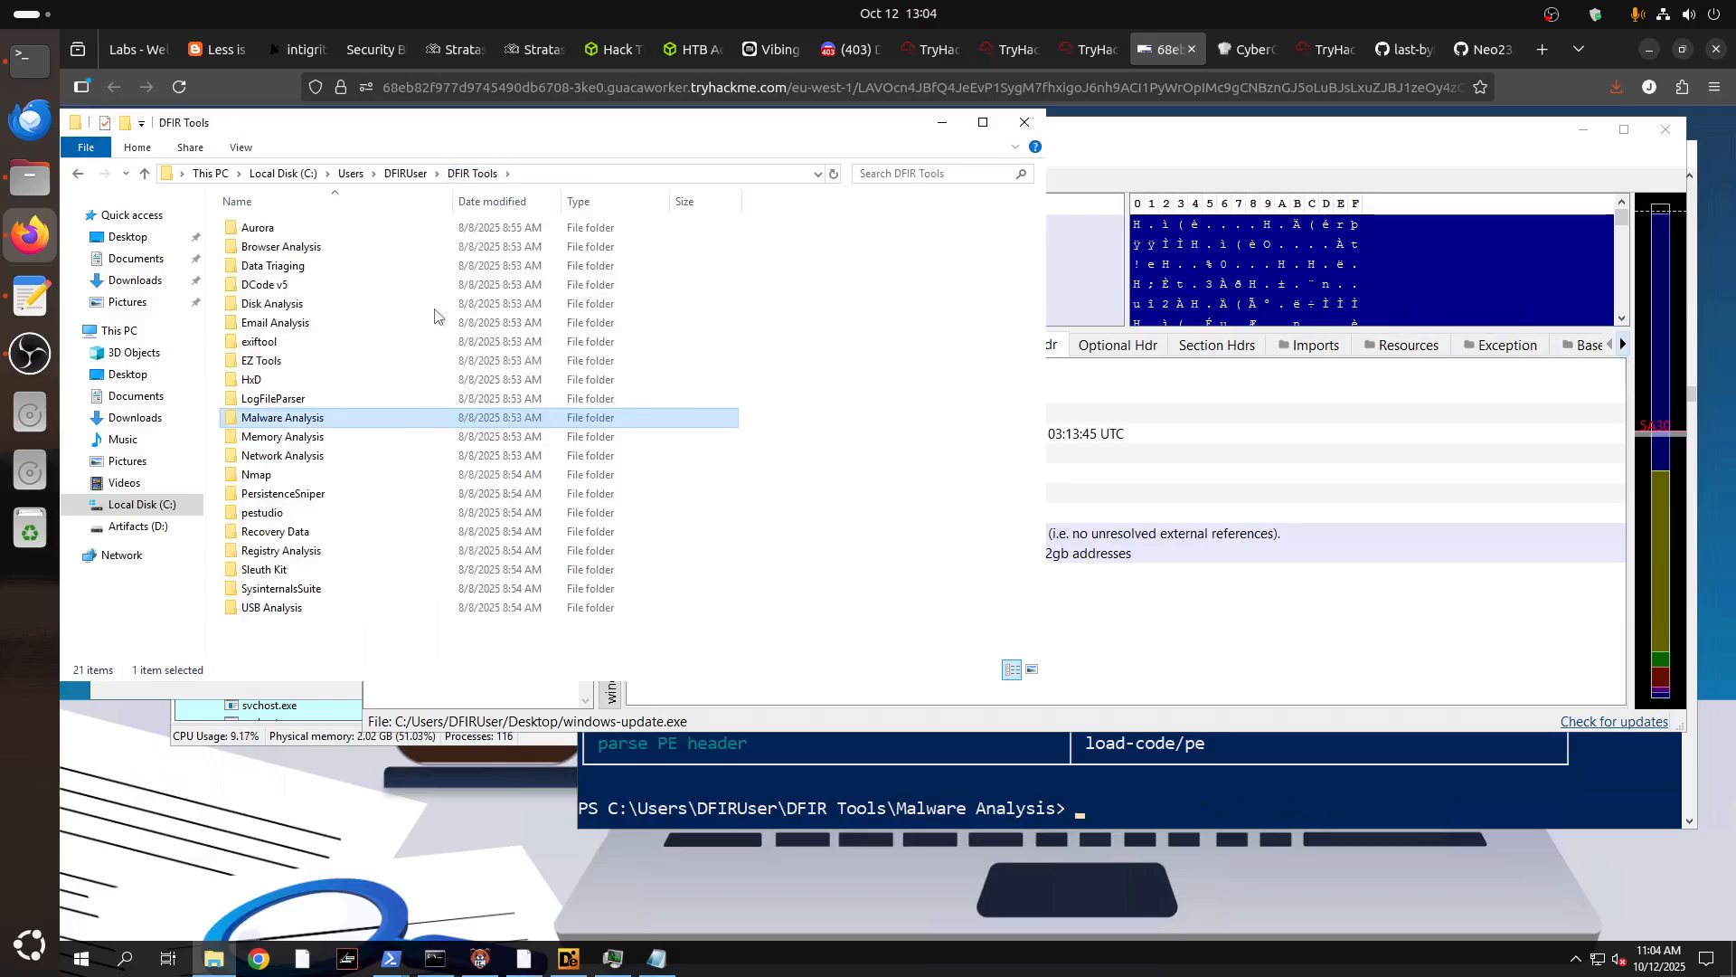
double_click(276, 420)
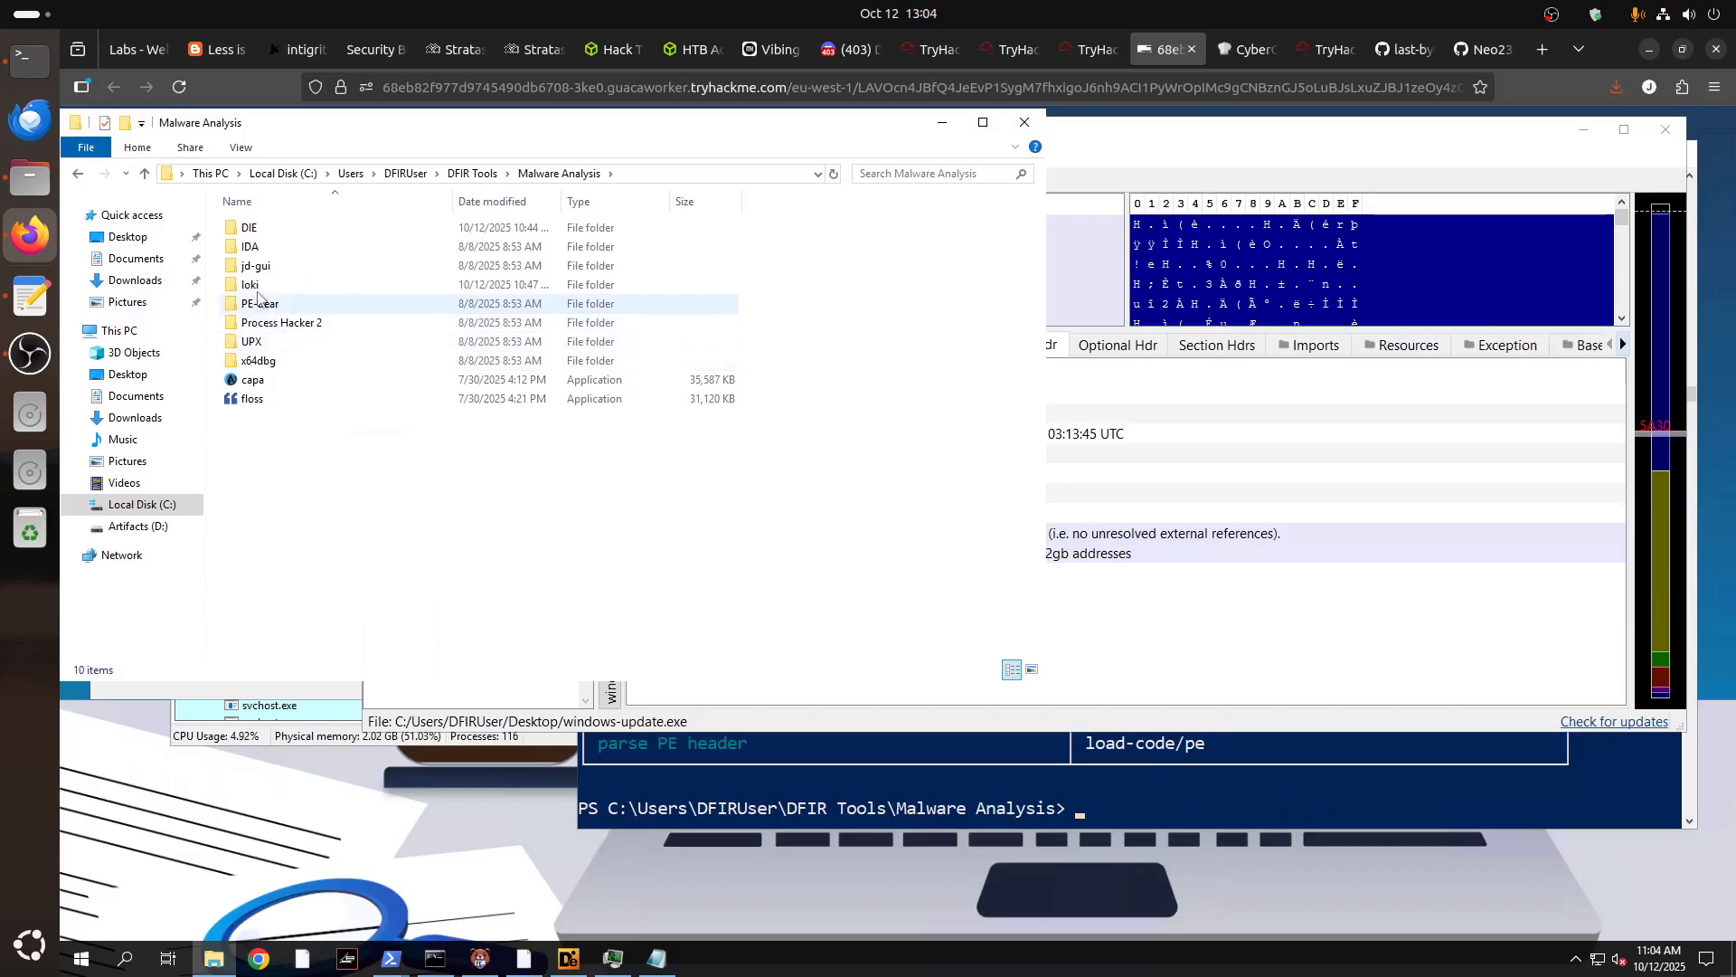
click(463, 173)
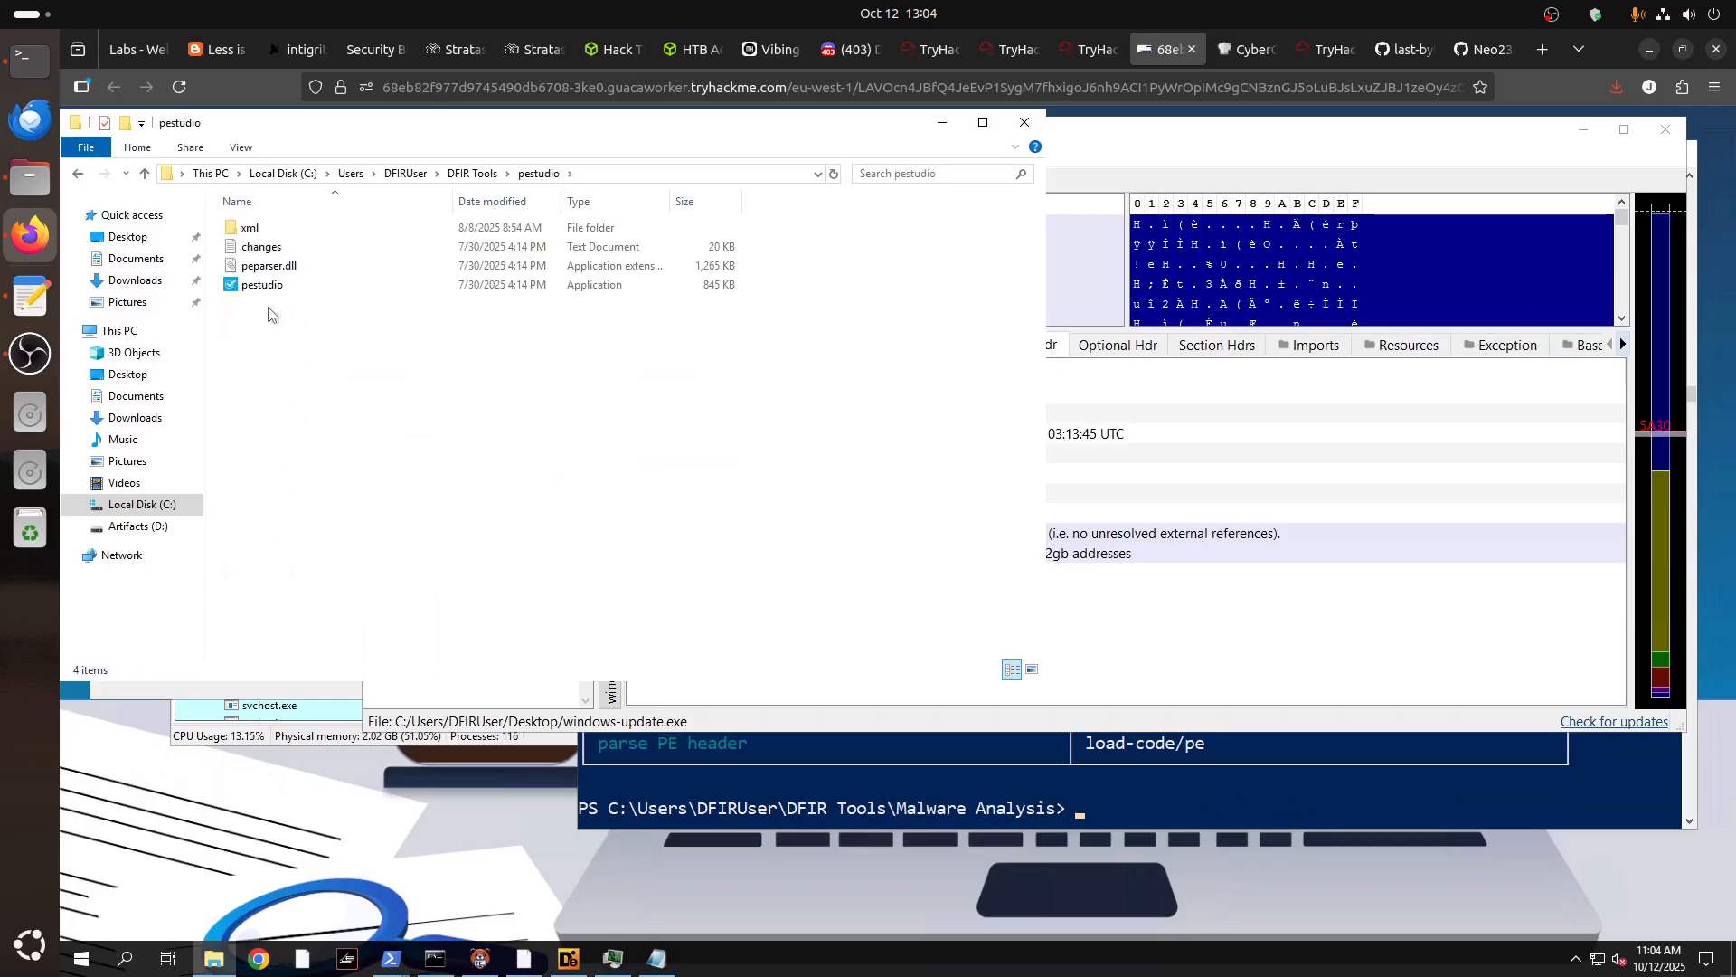
click(254, 291)
double_click(254, 287)
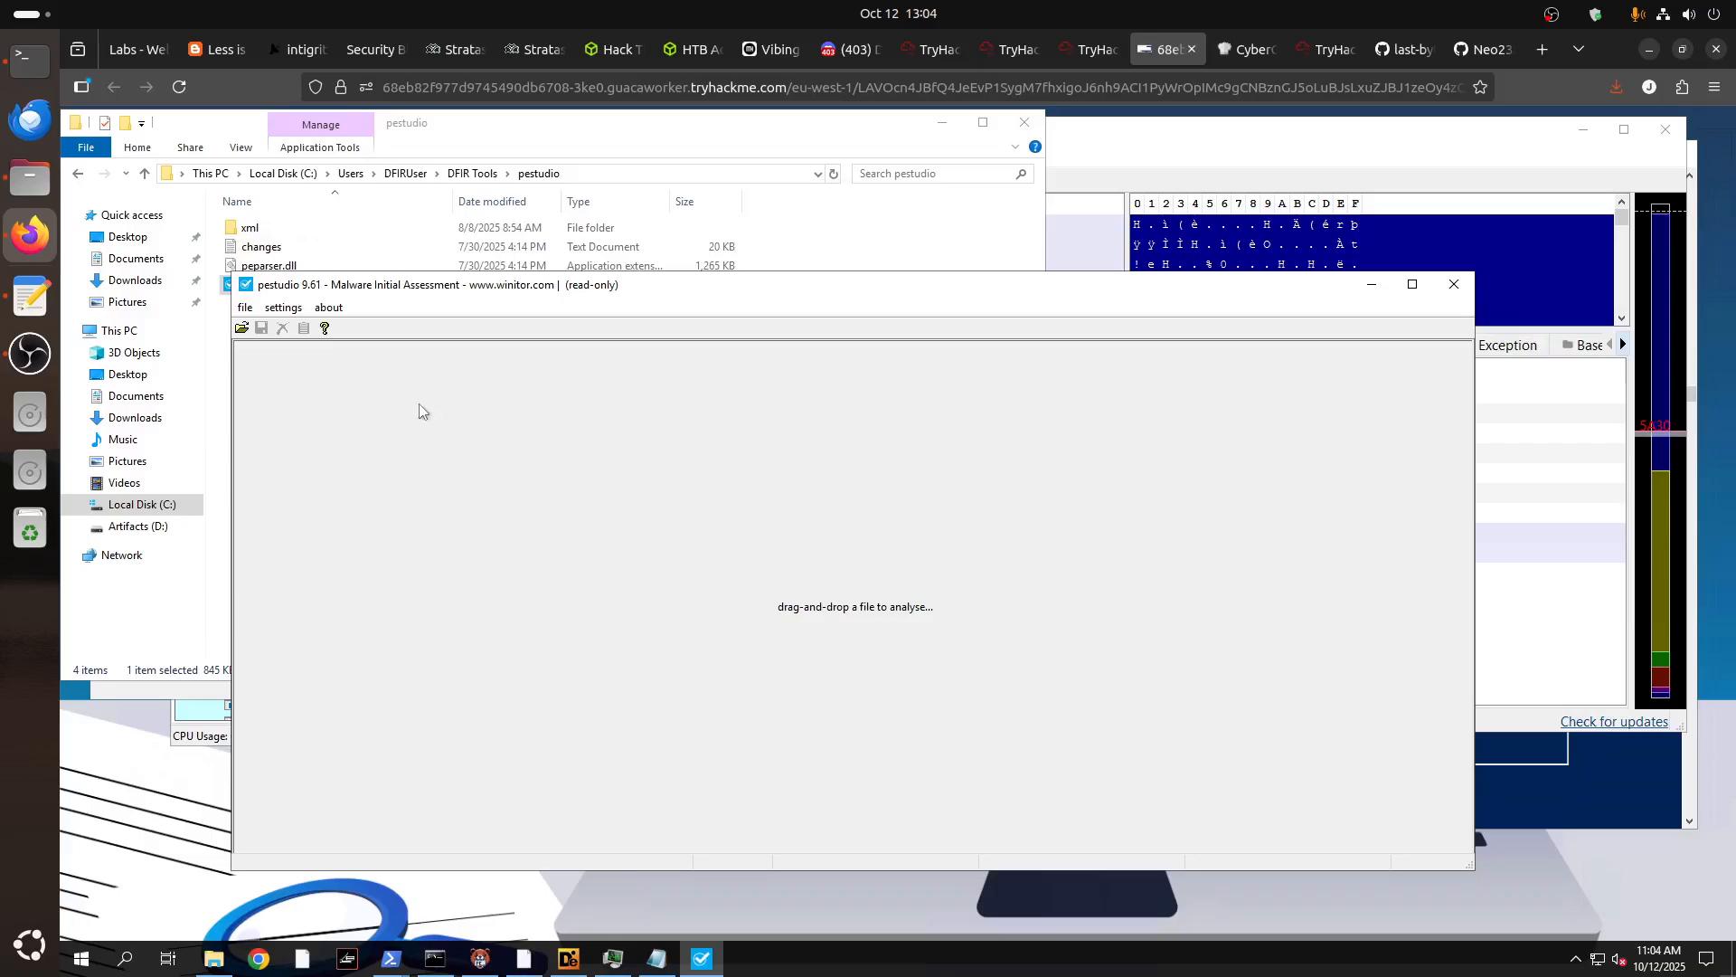
Load windows-update.exe from the Desktop into pestudio and reposition the pestudio window to show the whole analysis.
click(245, 308)
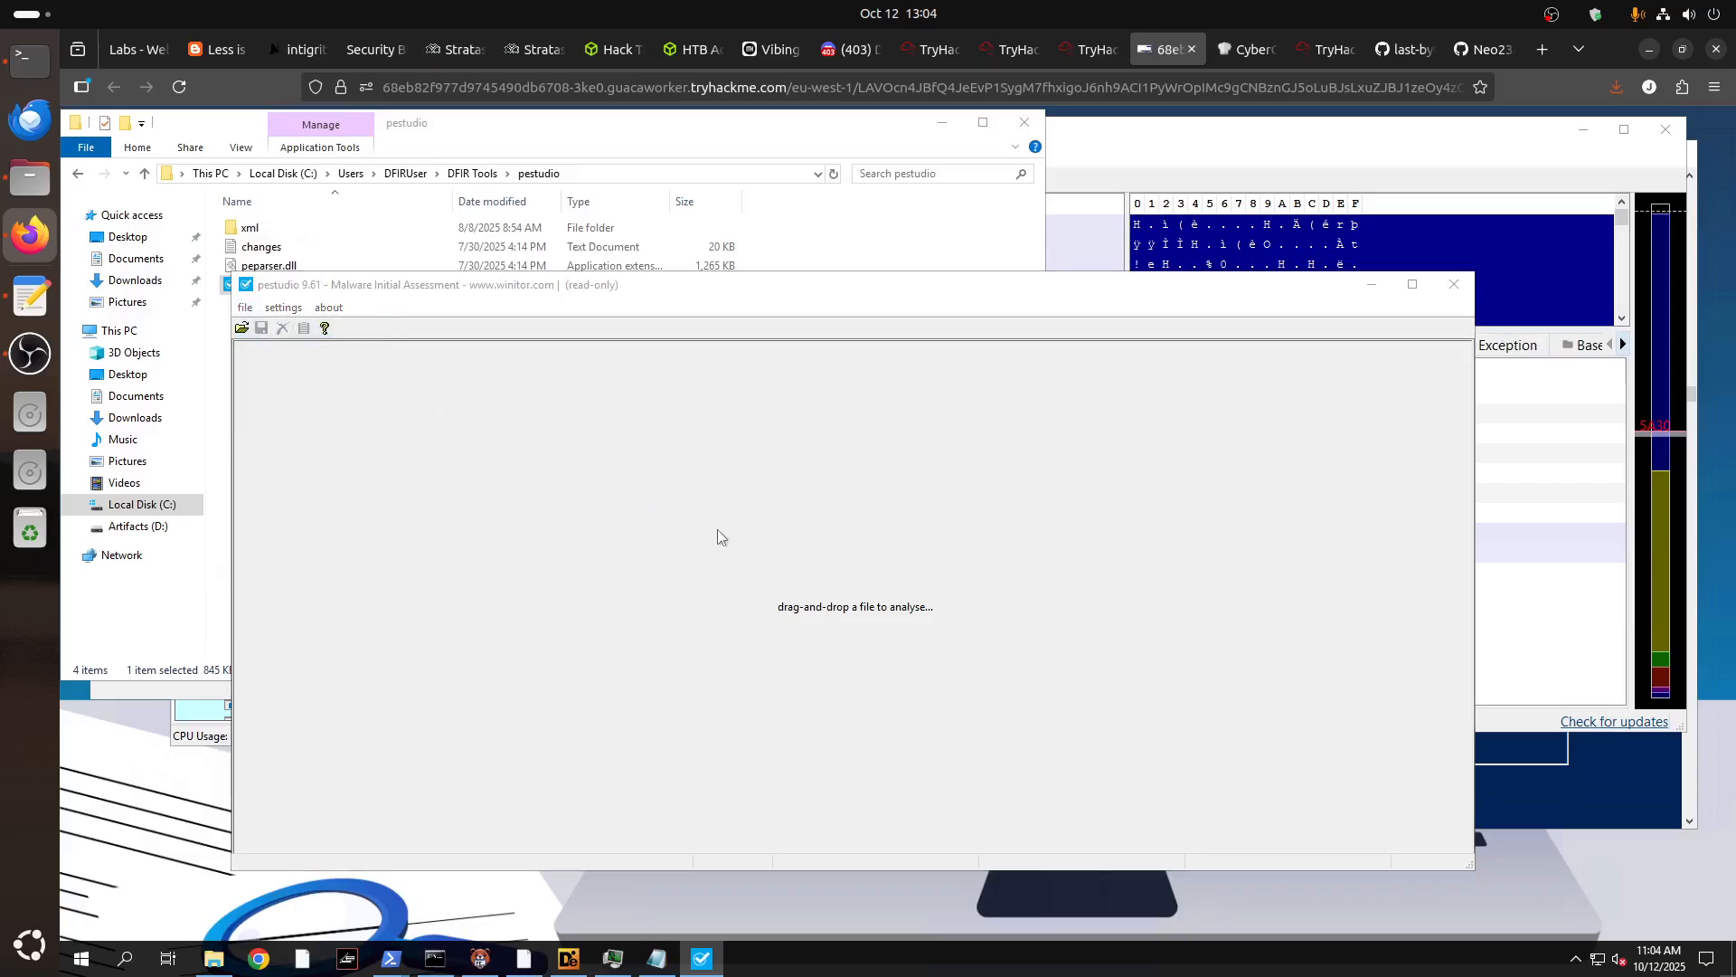
click(635, 486)
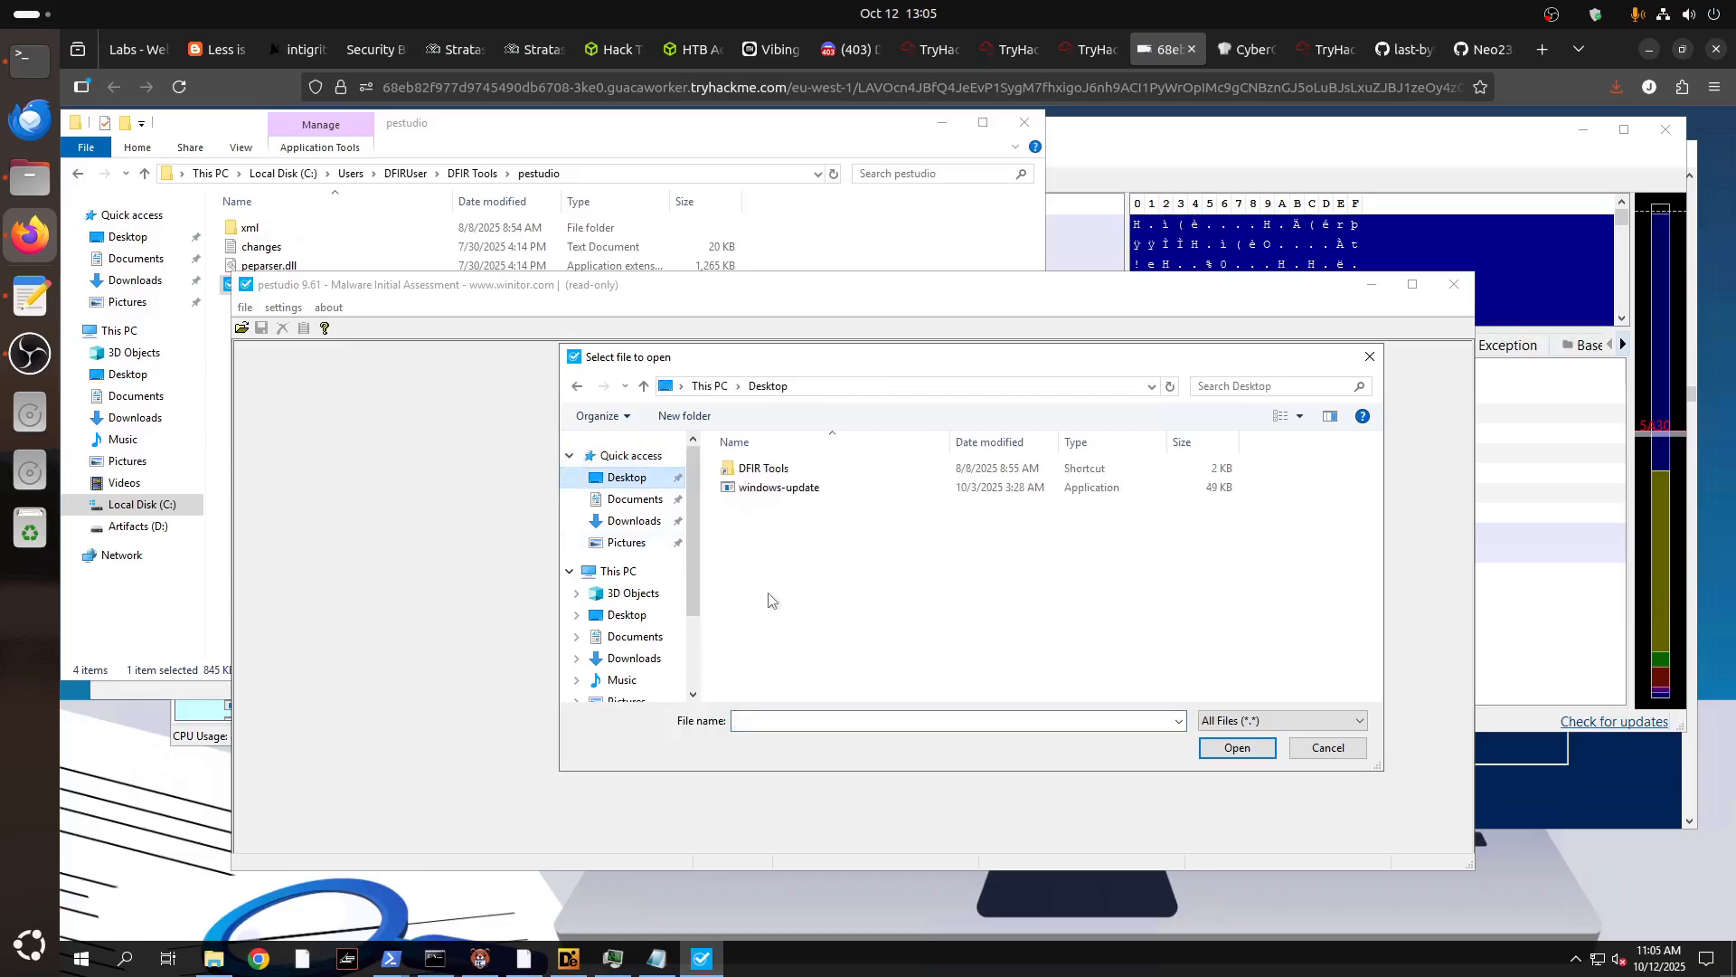
click(784, 494)
double_click(784, 494)
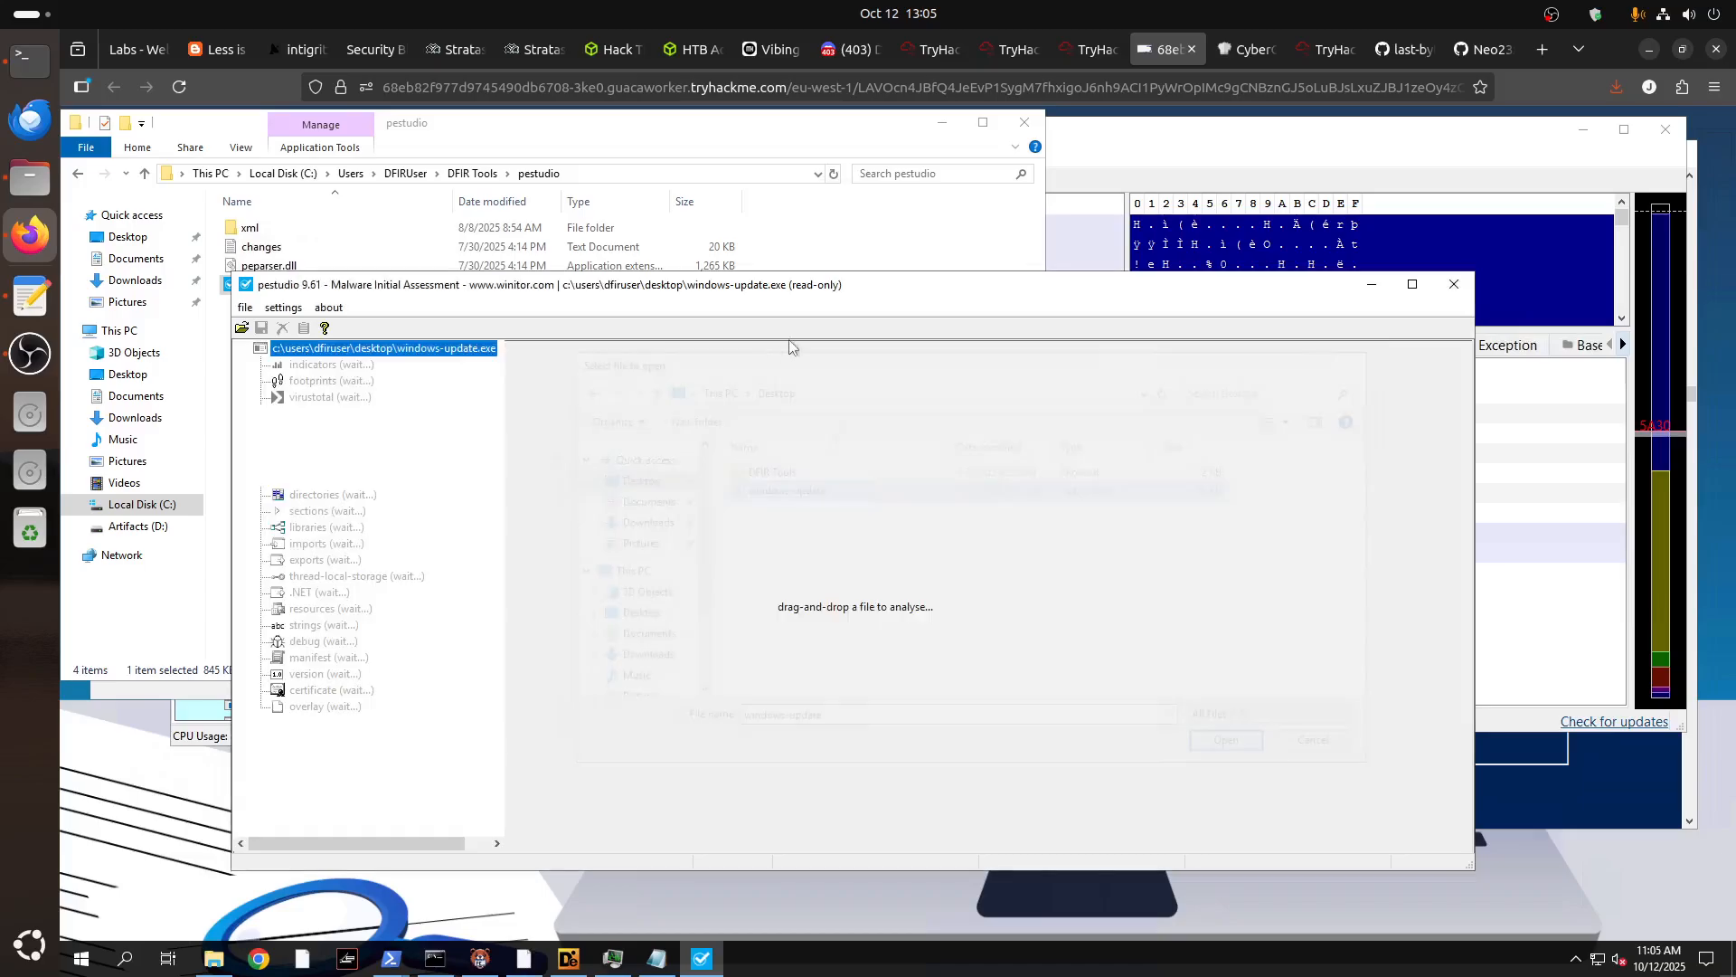
drag(830, 298, 617, 221)
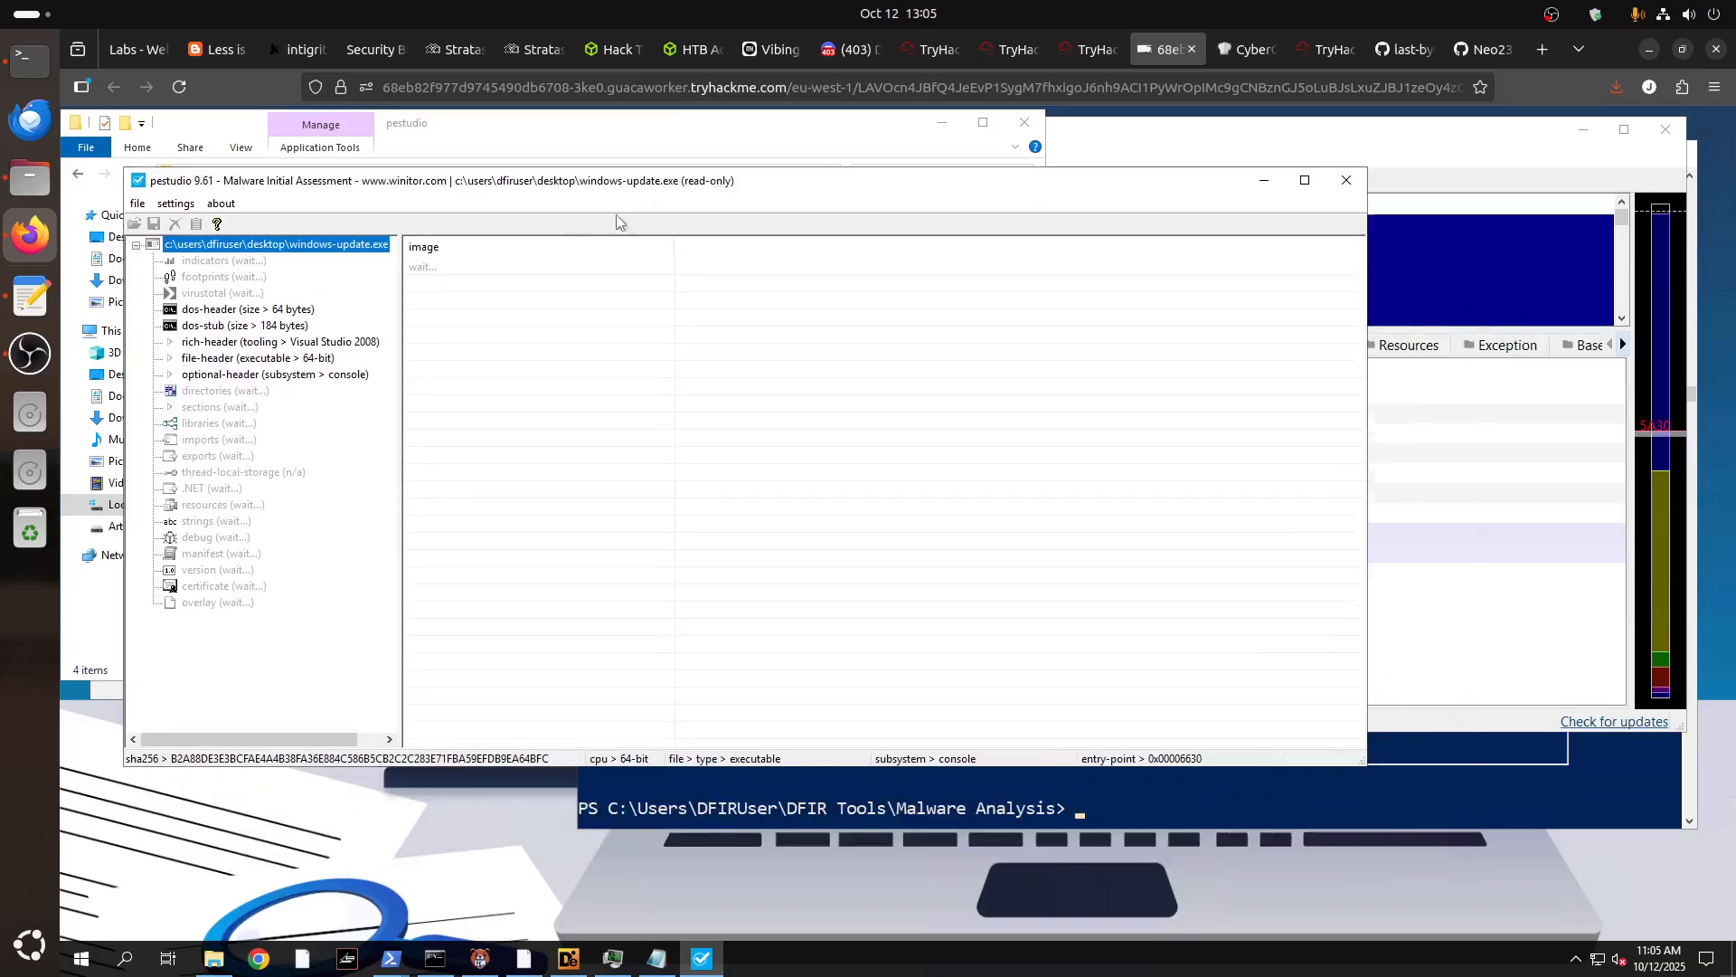
click(175, 205)
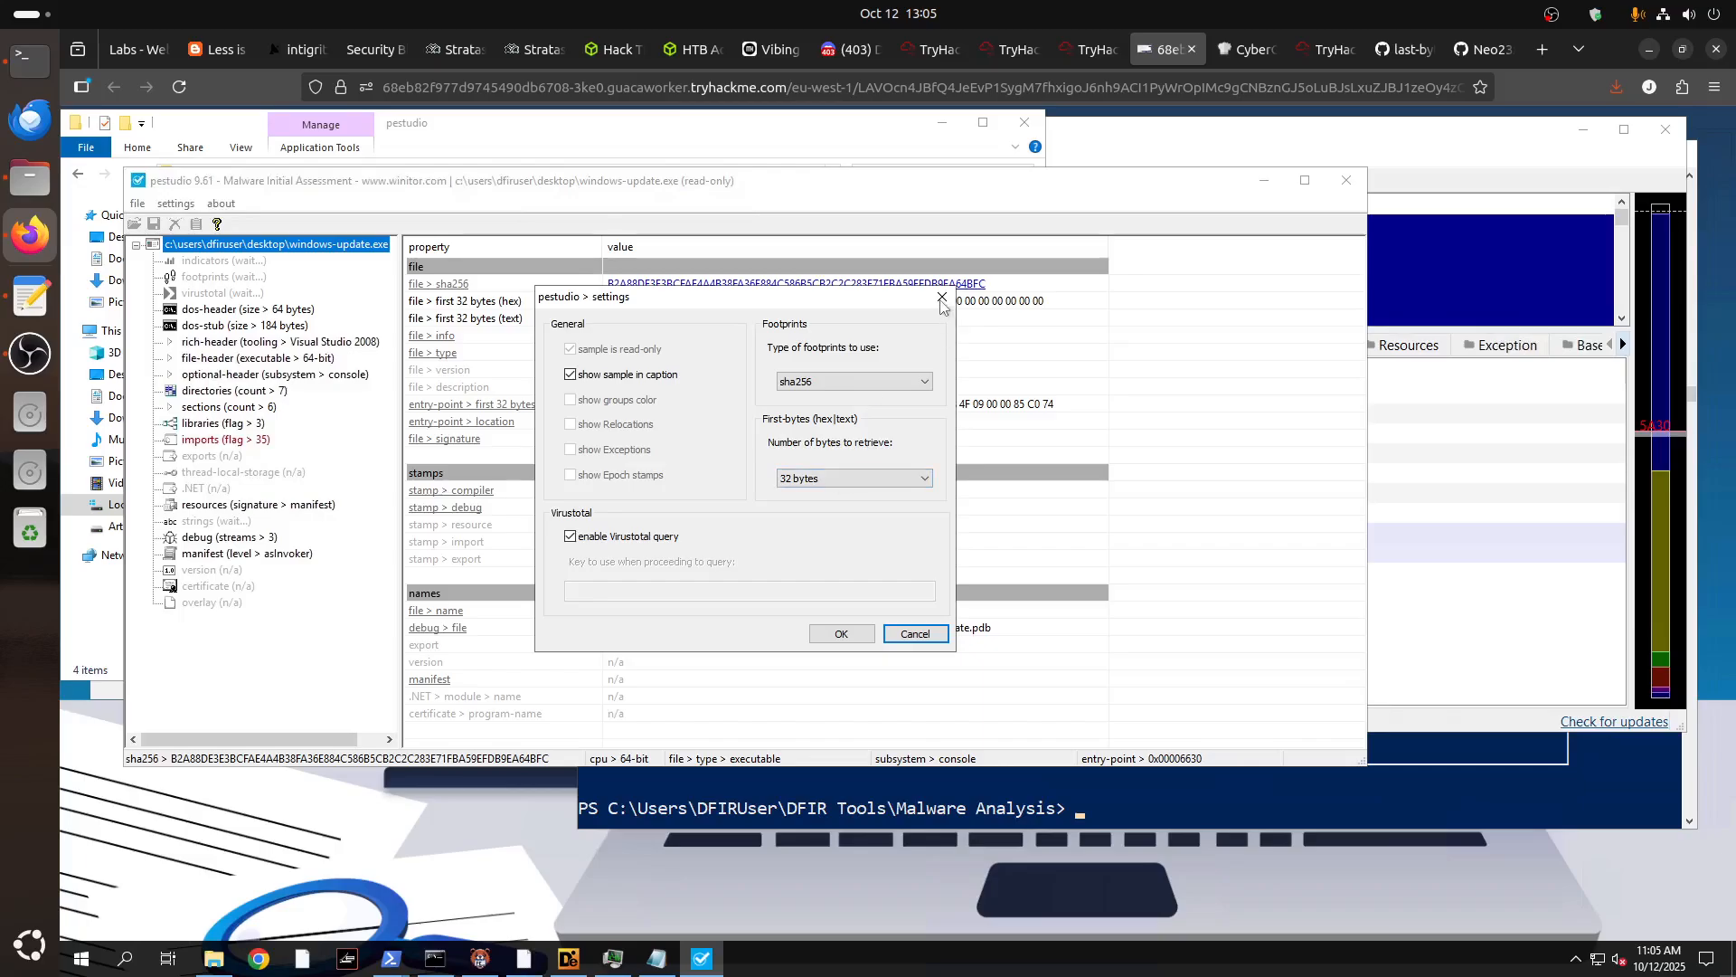
key(Escape)
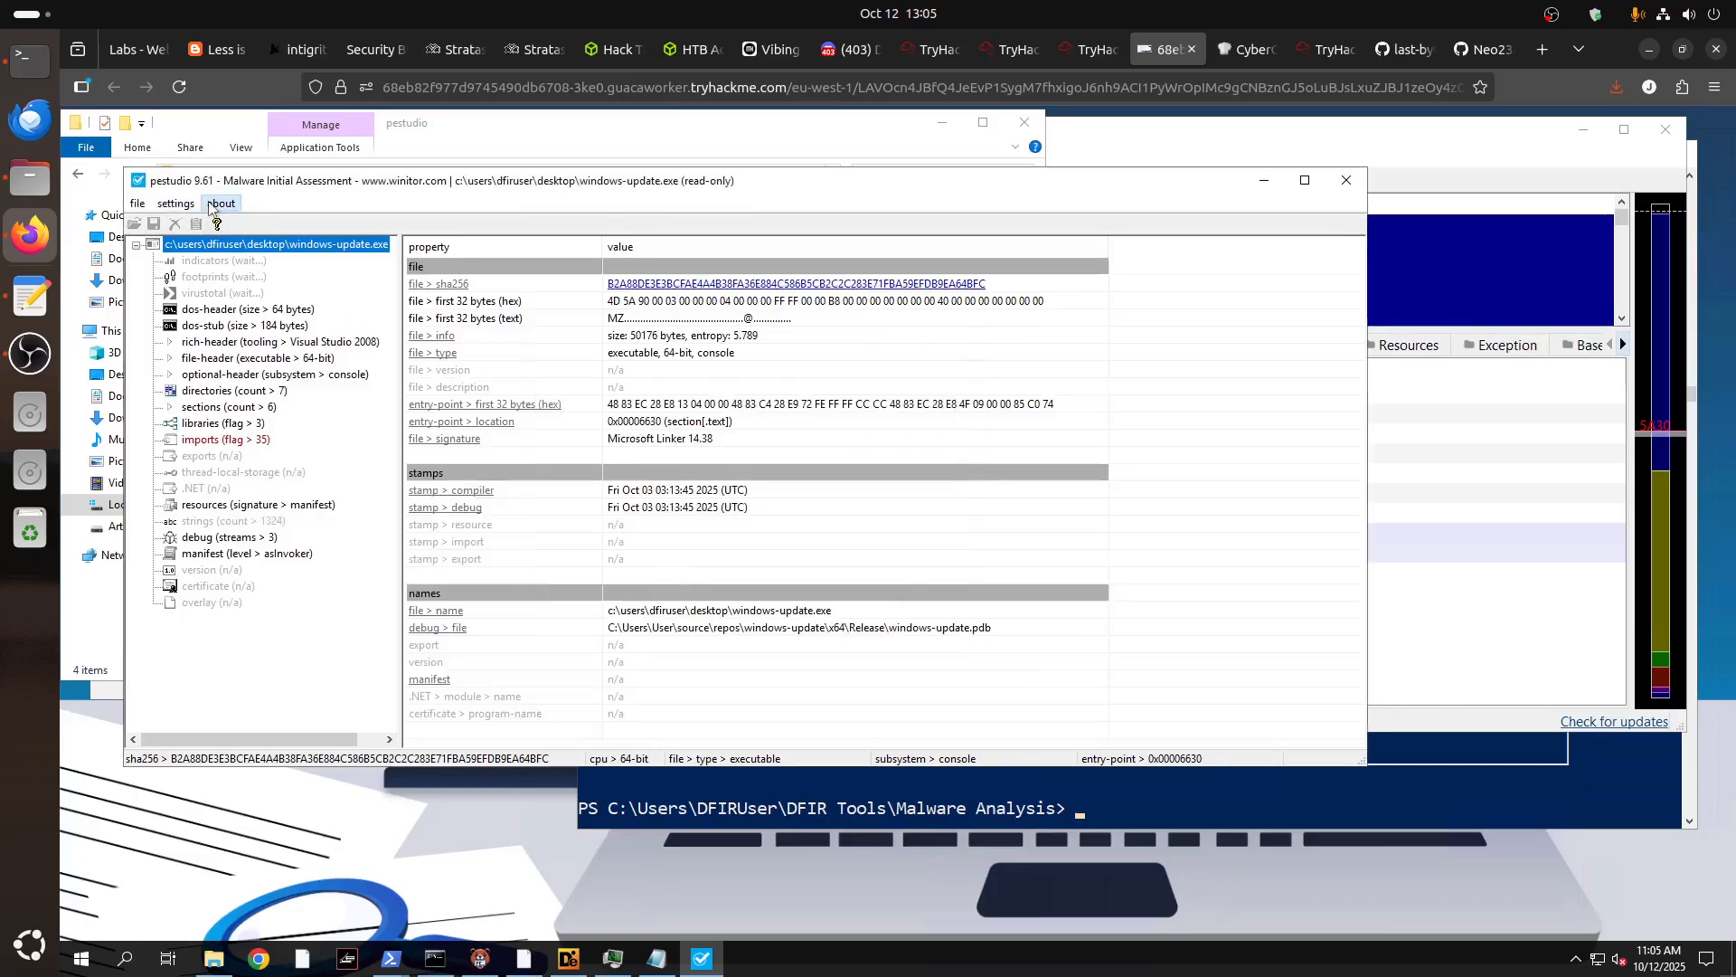
click(221, 203)
click(940, 341)
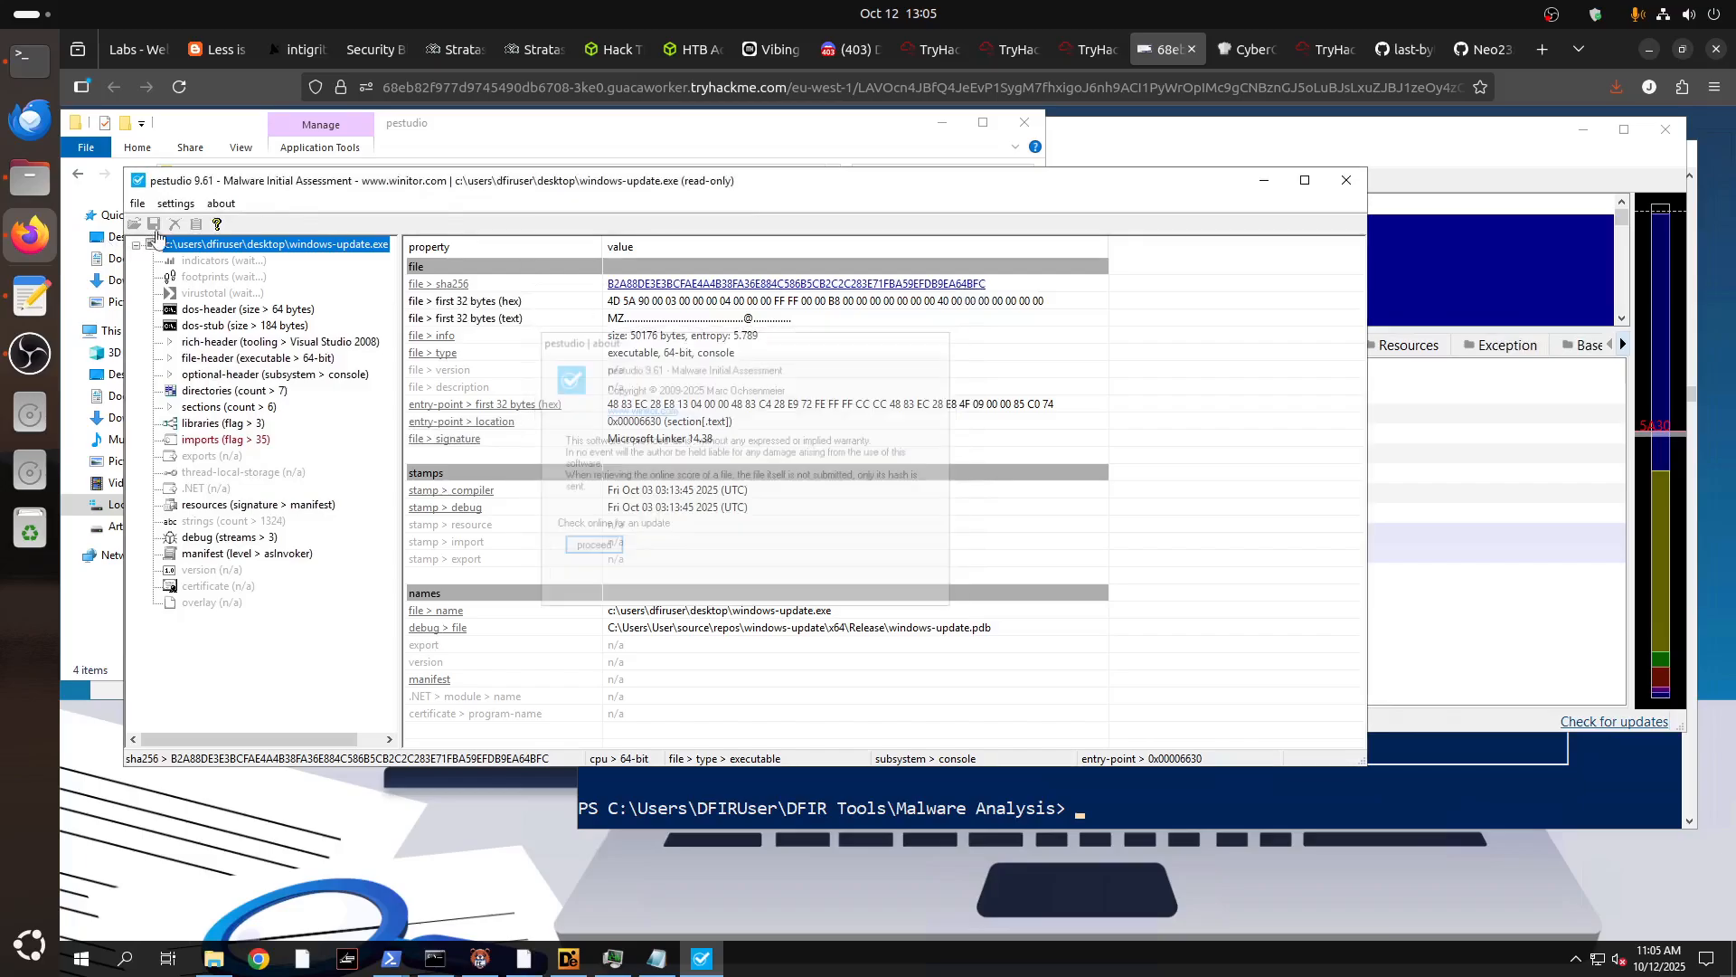
click(136, 205)
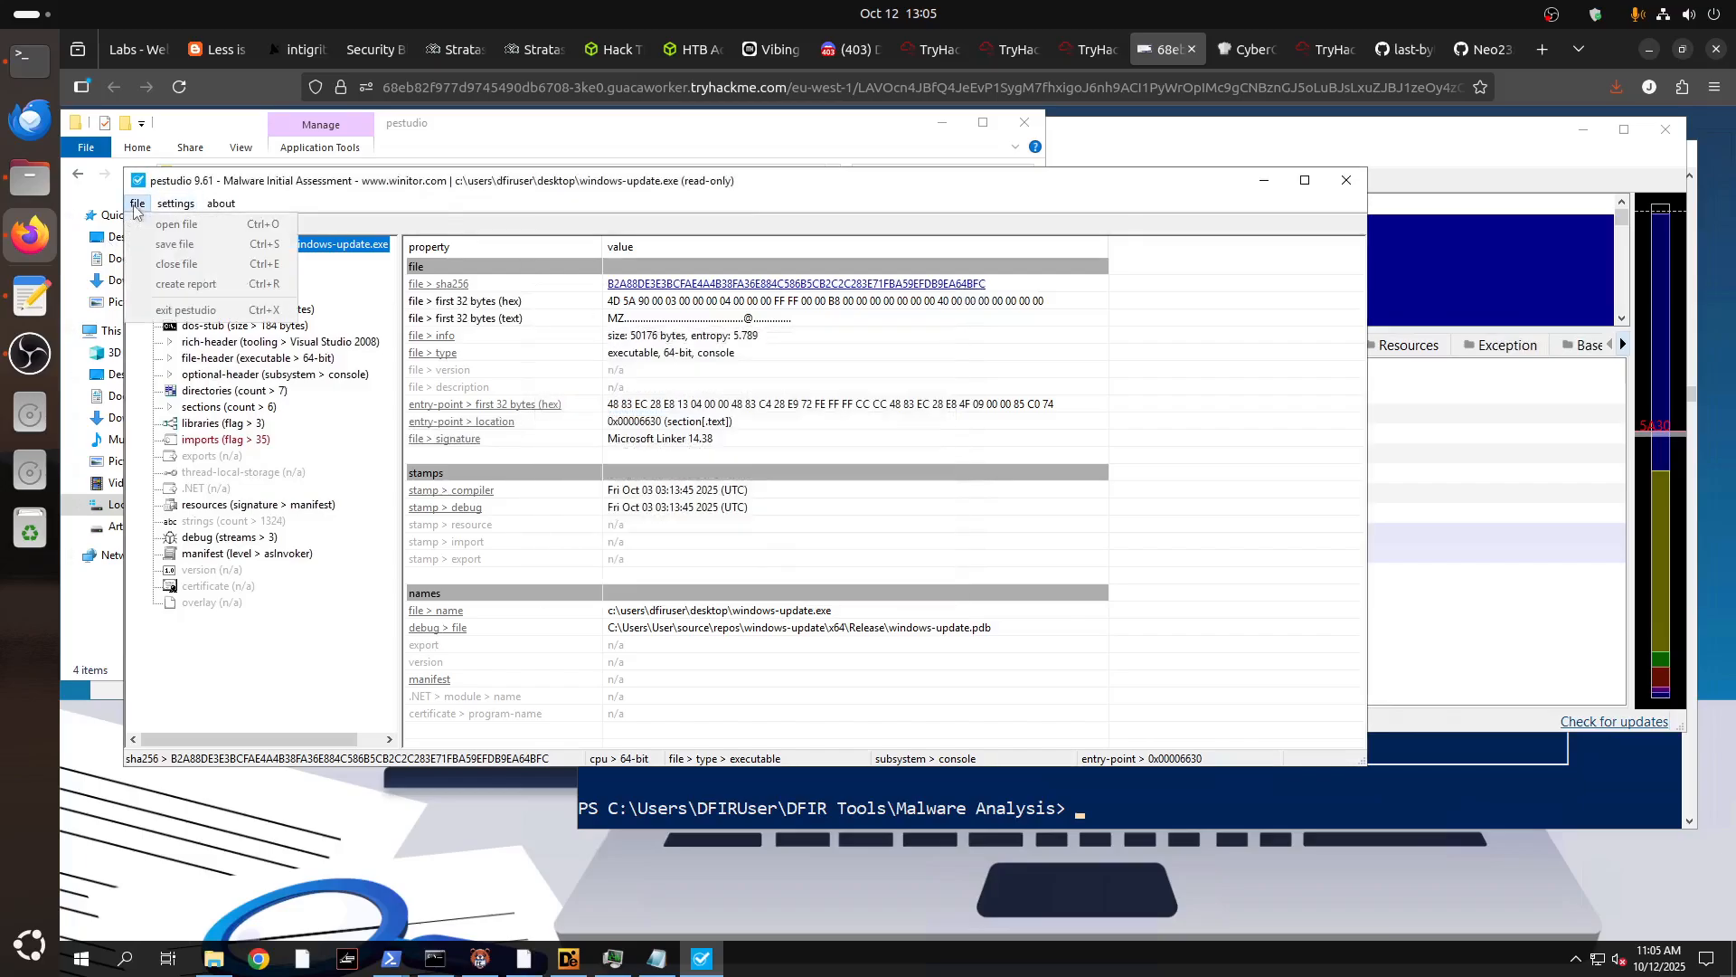
click(175, 203)
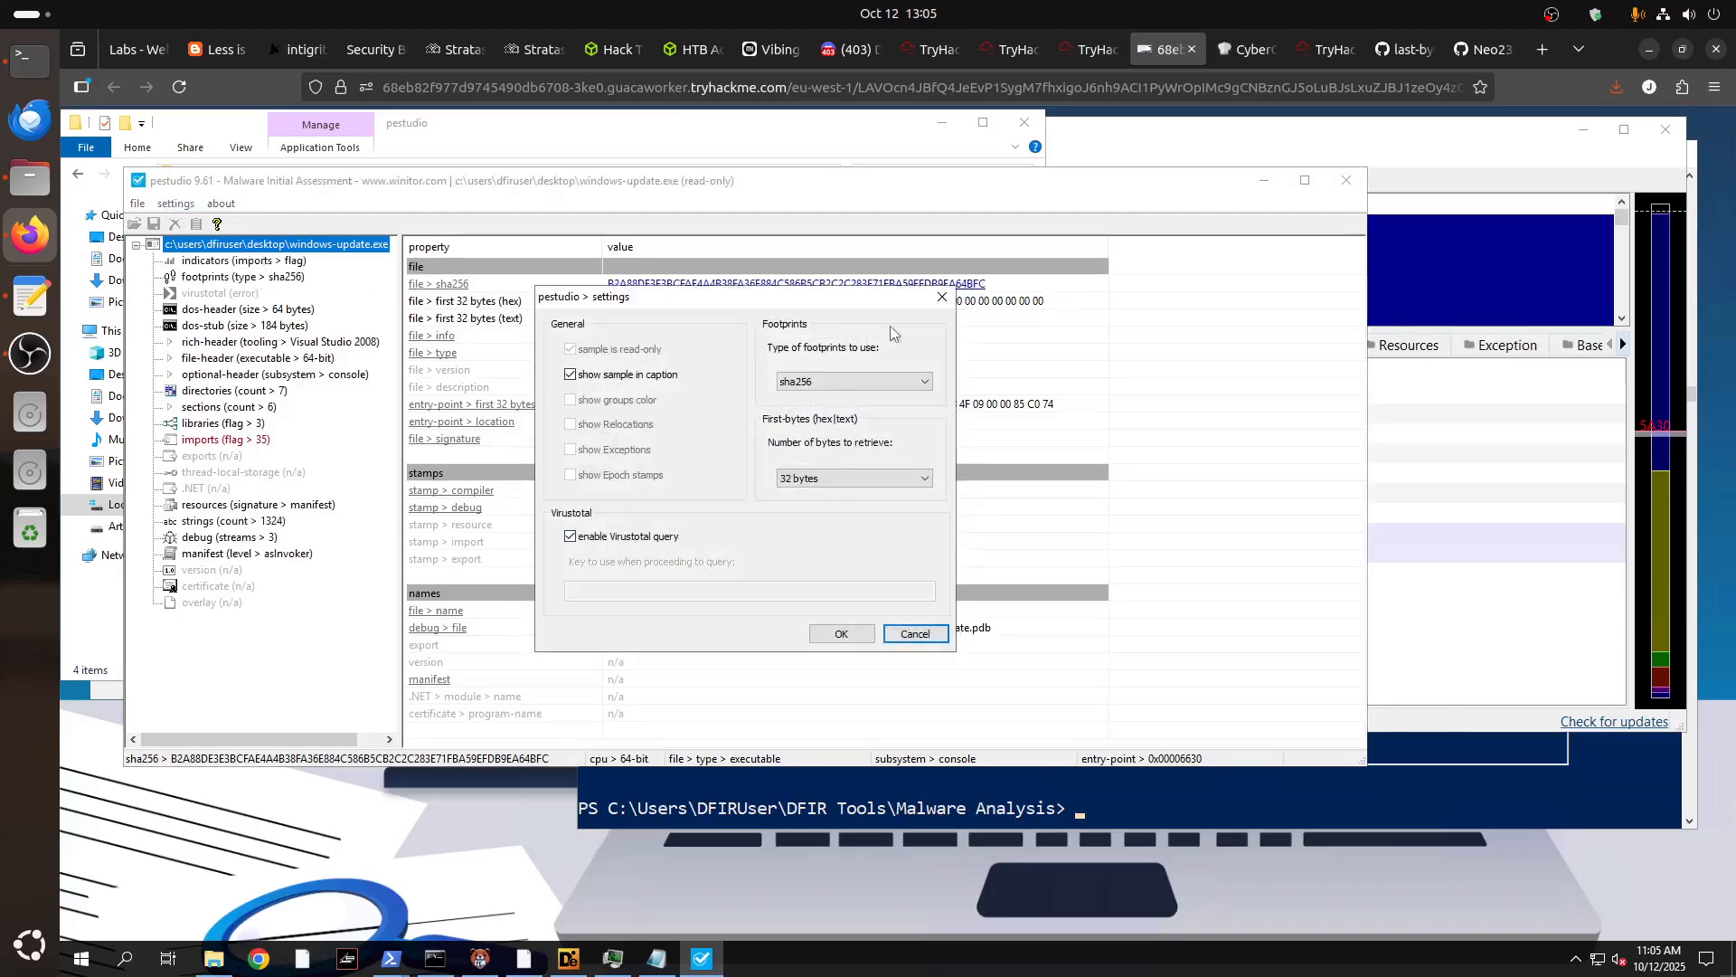
click(943, 297)
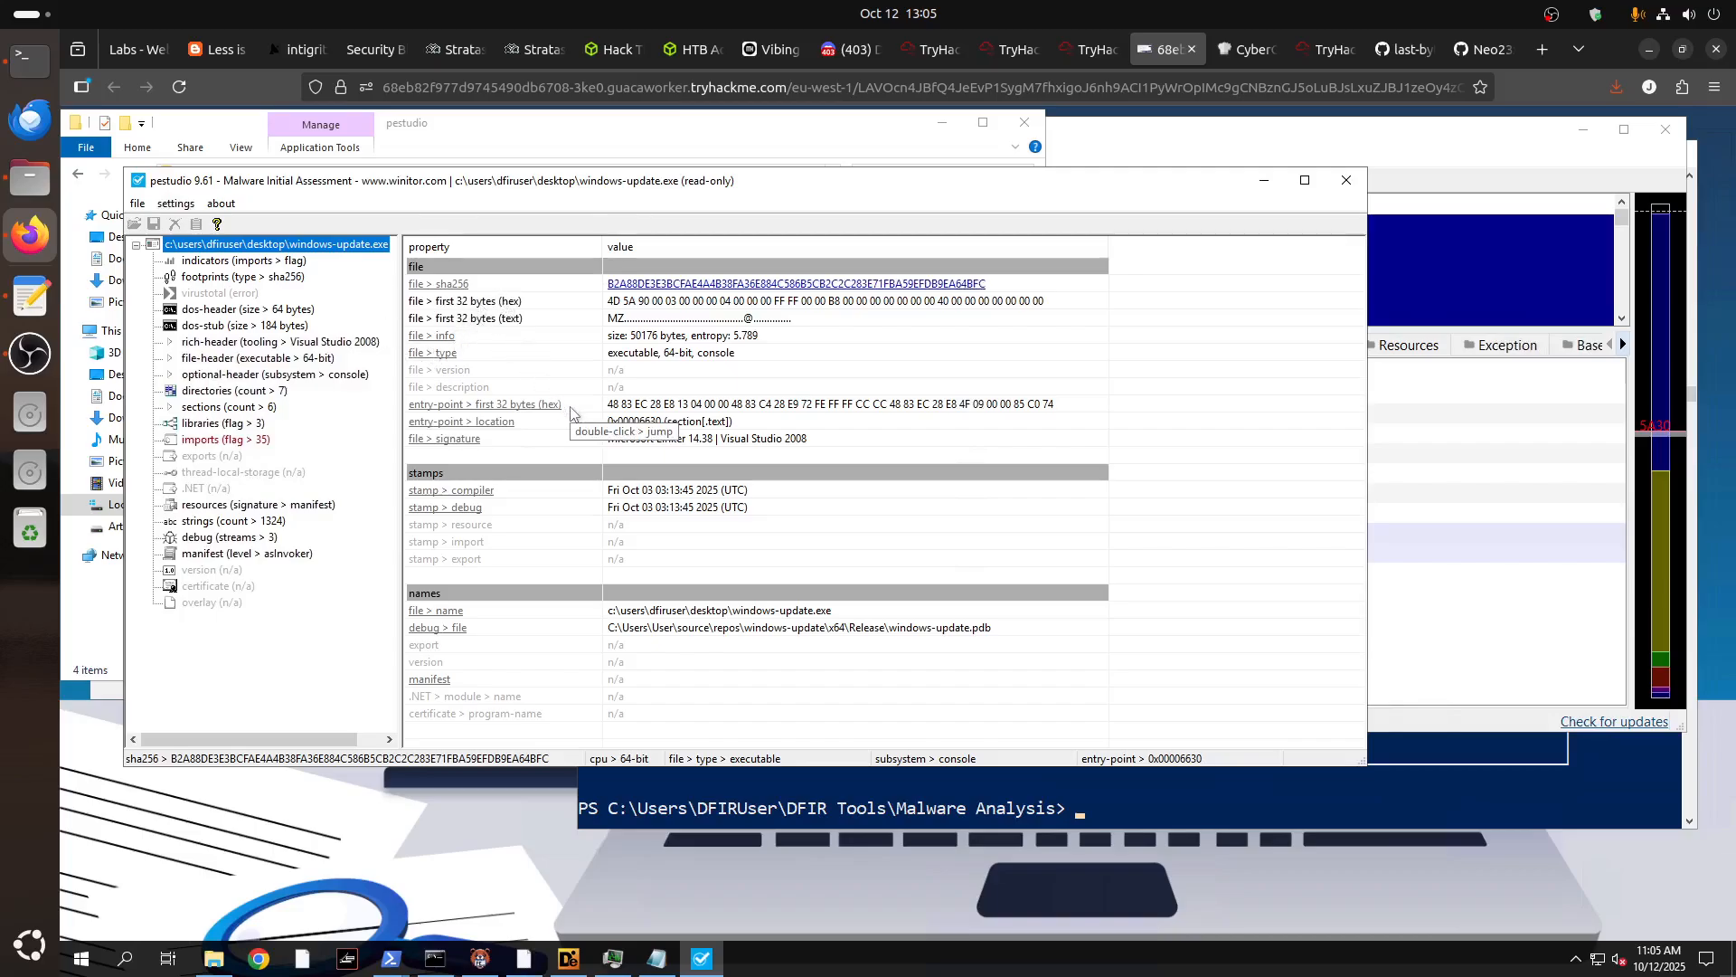
Check the file type of windows-update.exe in pestudio, and its general file info and file header in PE-bear.
click(640, 353)
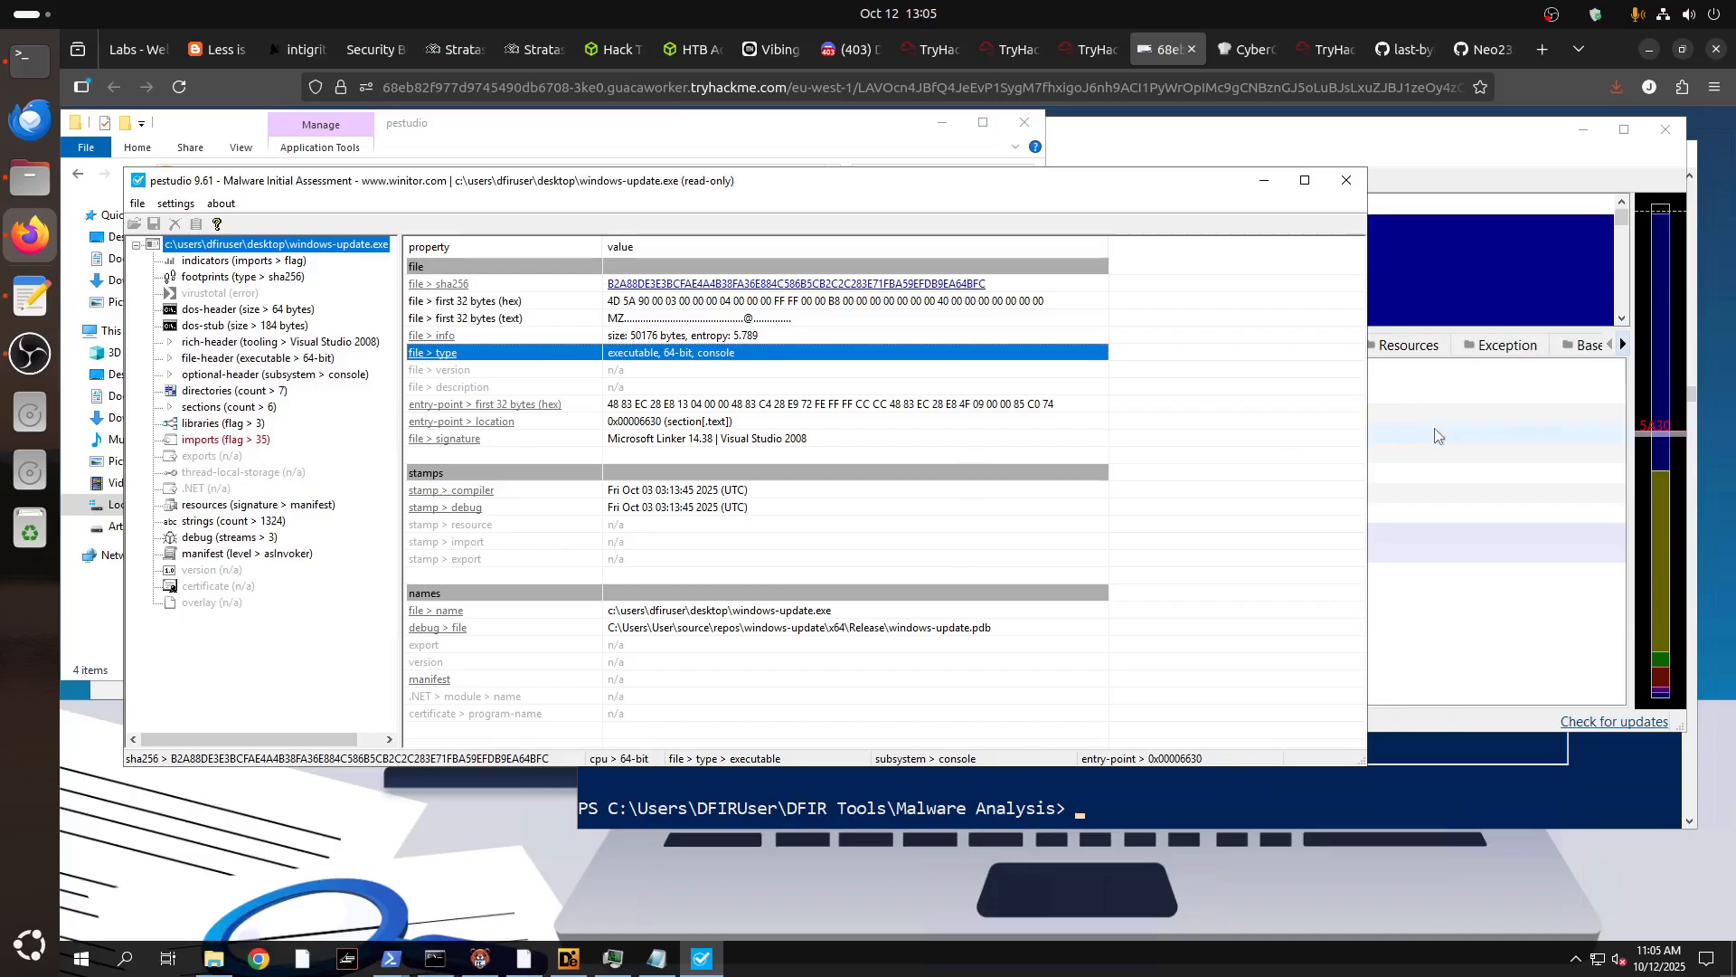
key(alt+Tab)
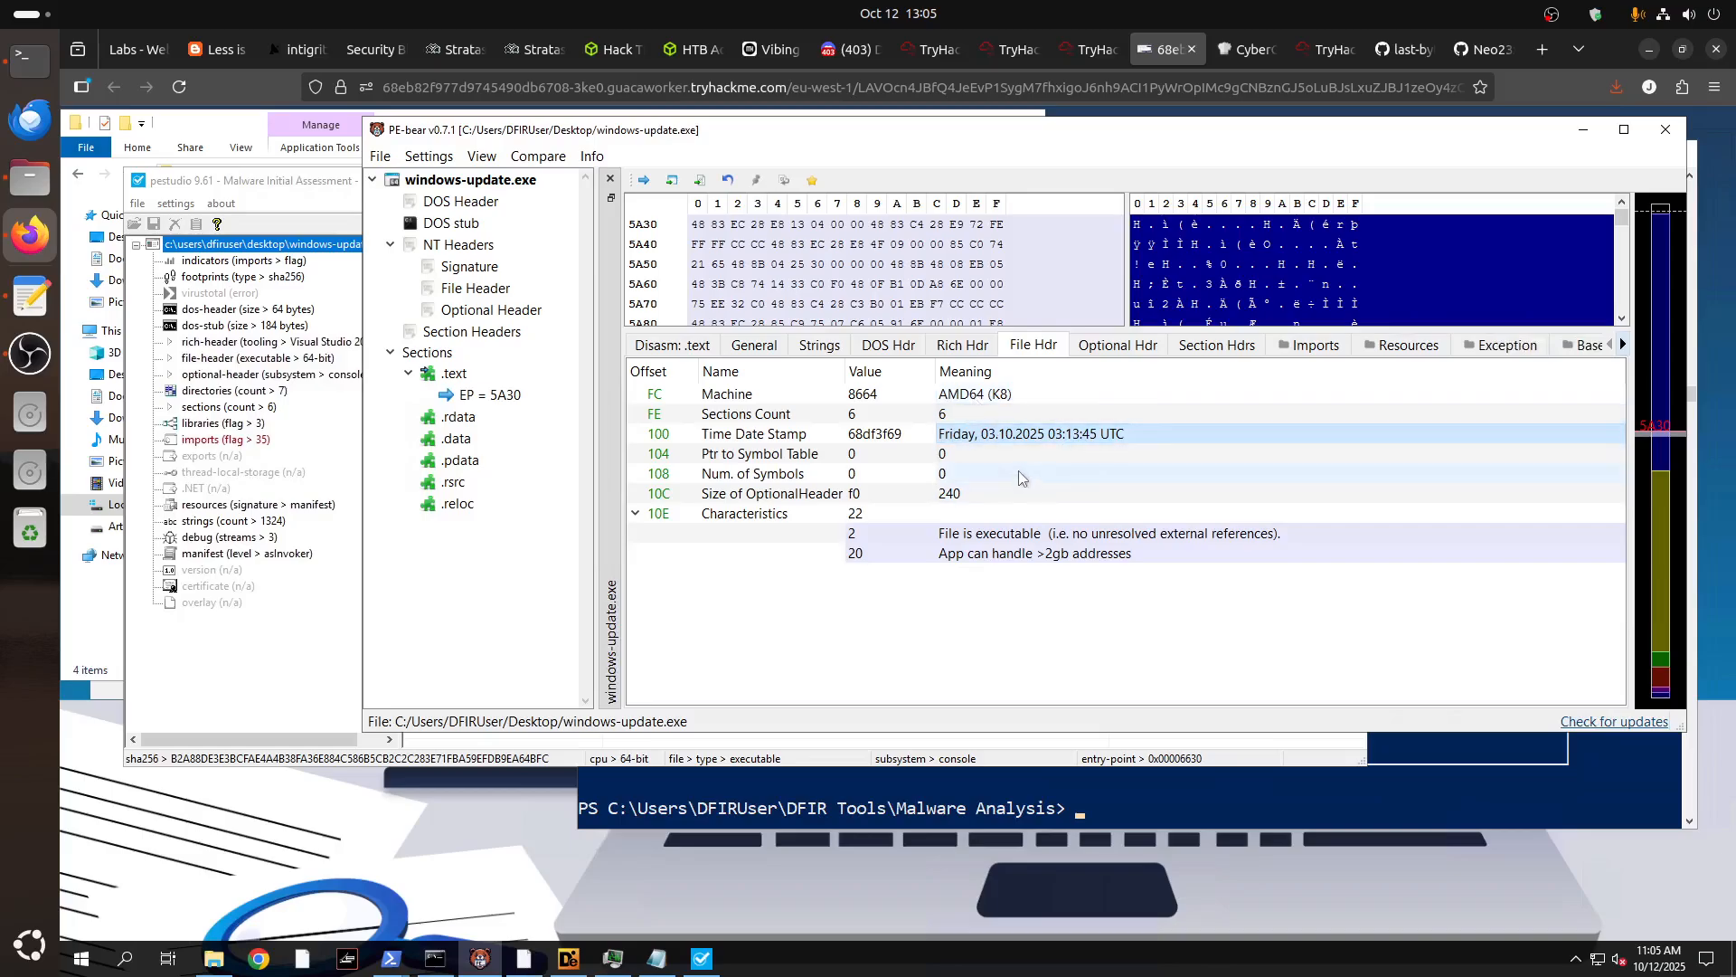
click(758, 346)
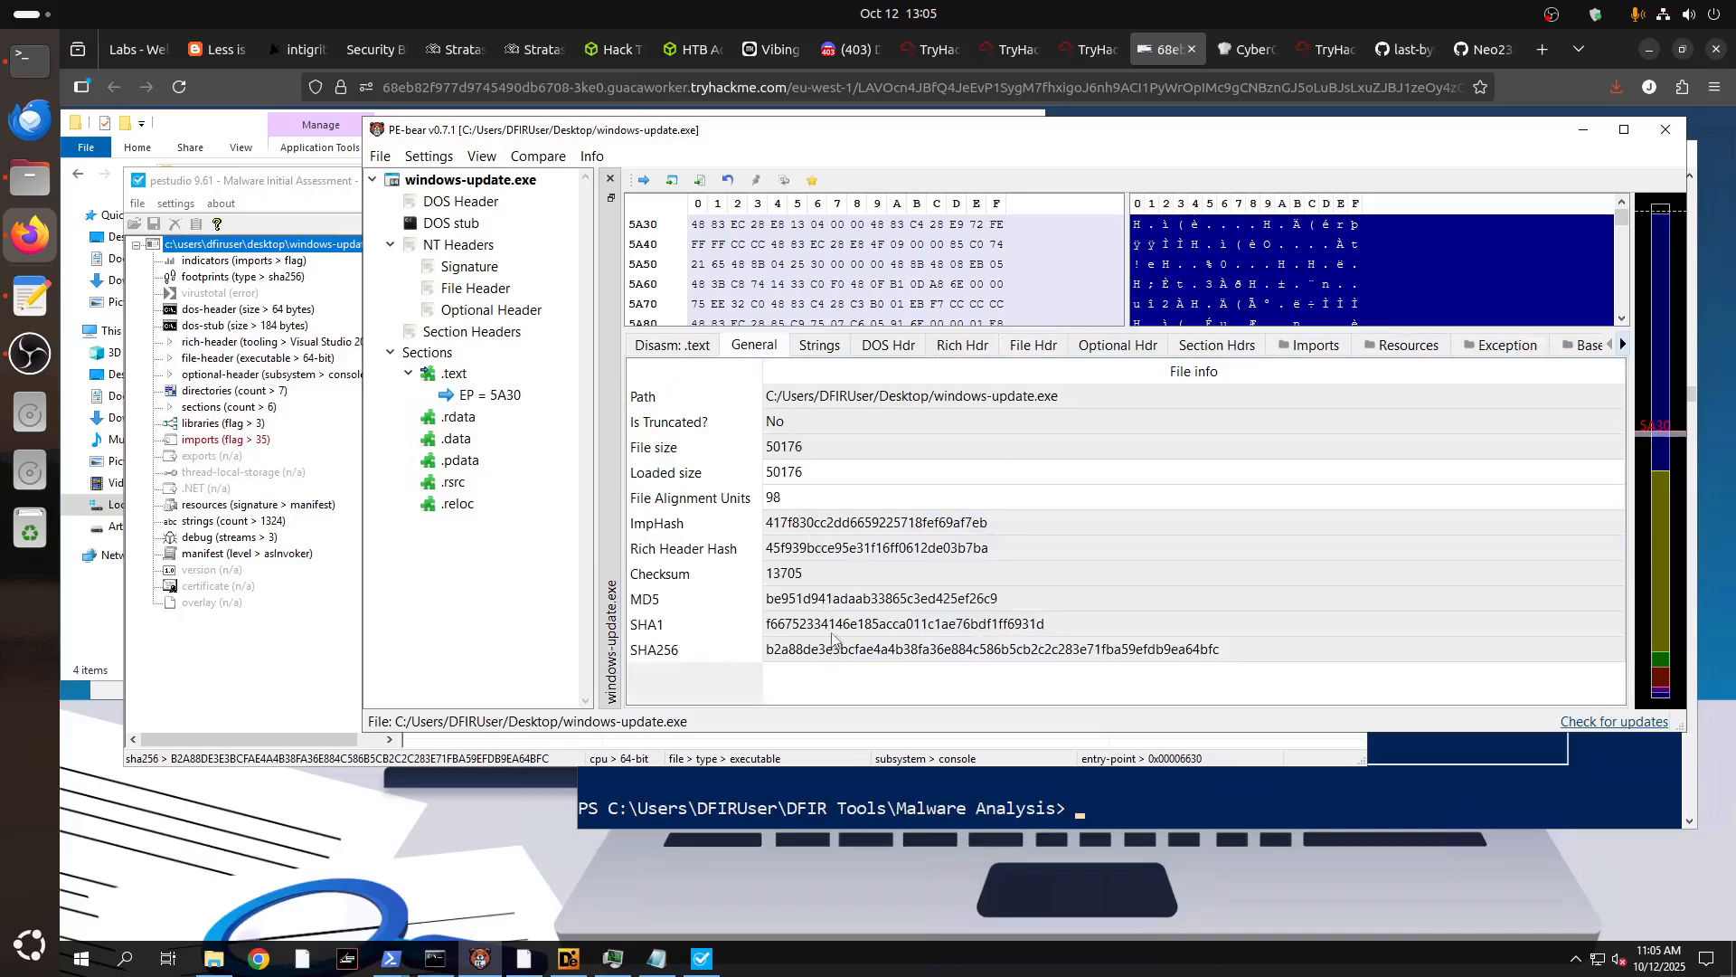
click(1047, 349)
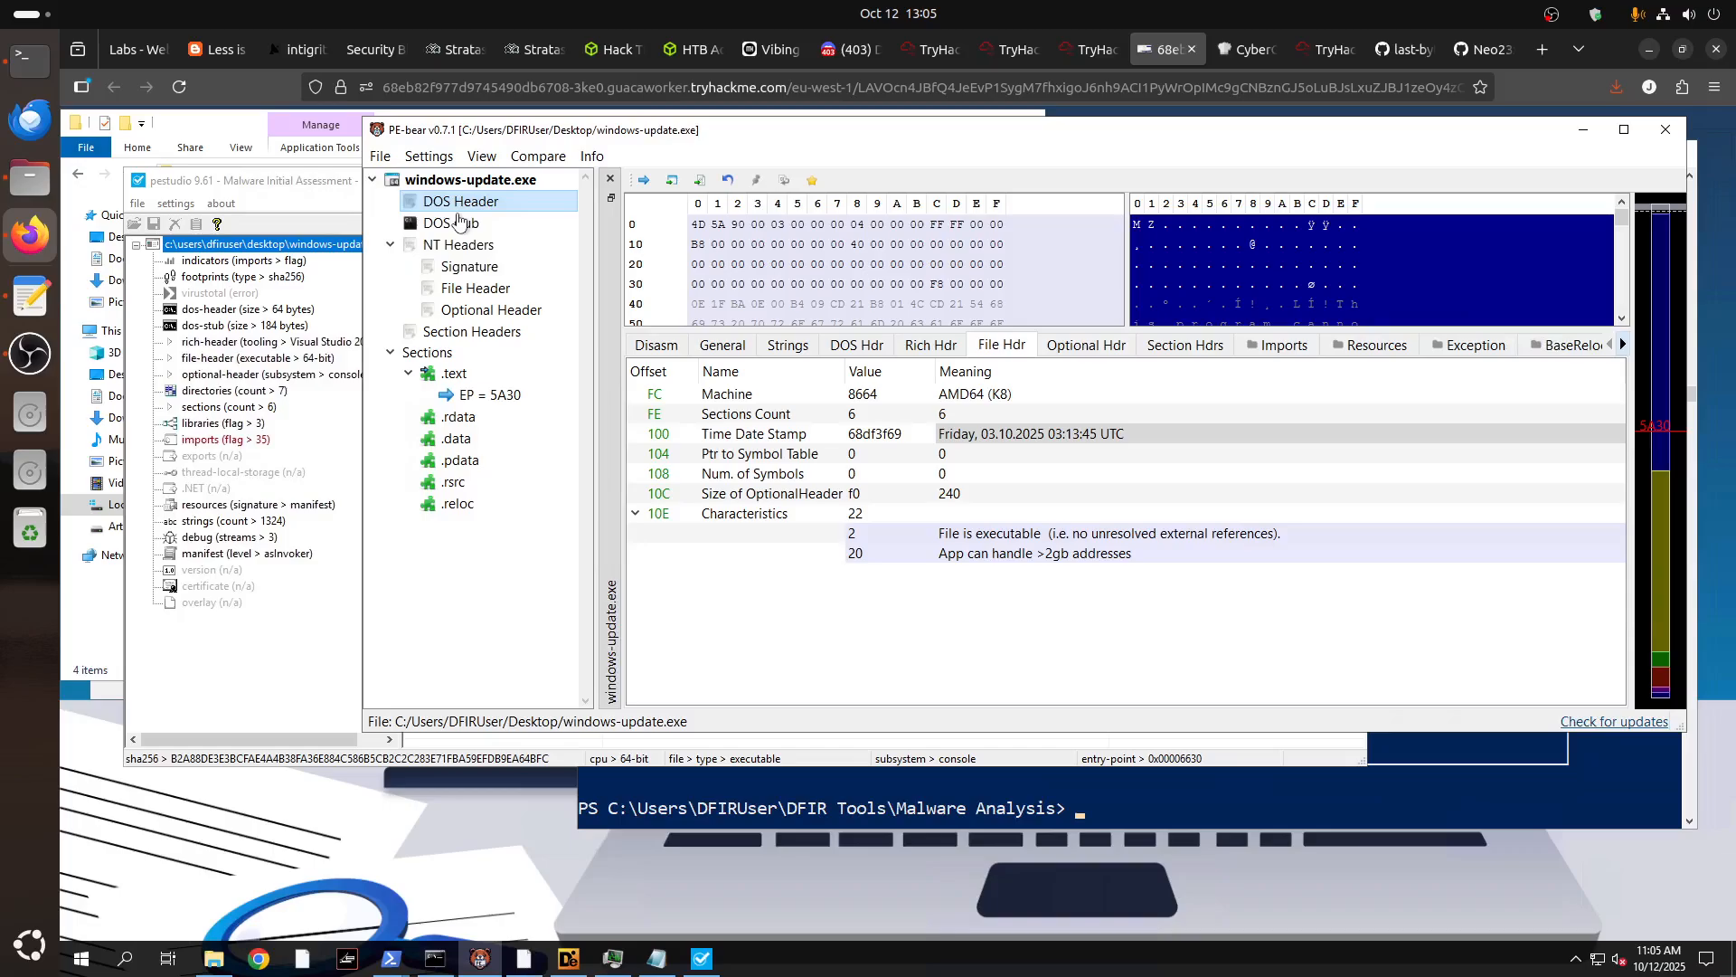
Examine the DOS stub, NT headers, signature, file header, entry point and .text section of windows-update.exe in PE-bear.
click(455, 226)
click(467, 247)
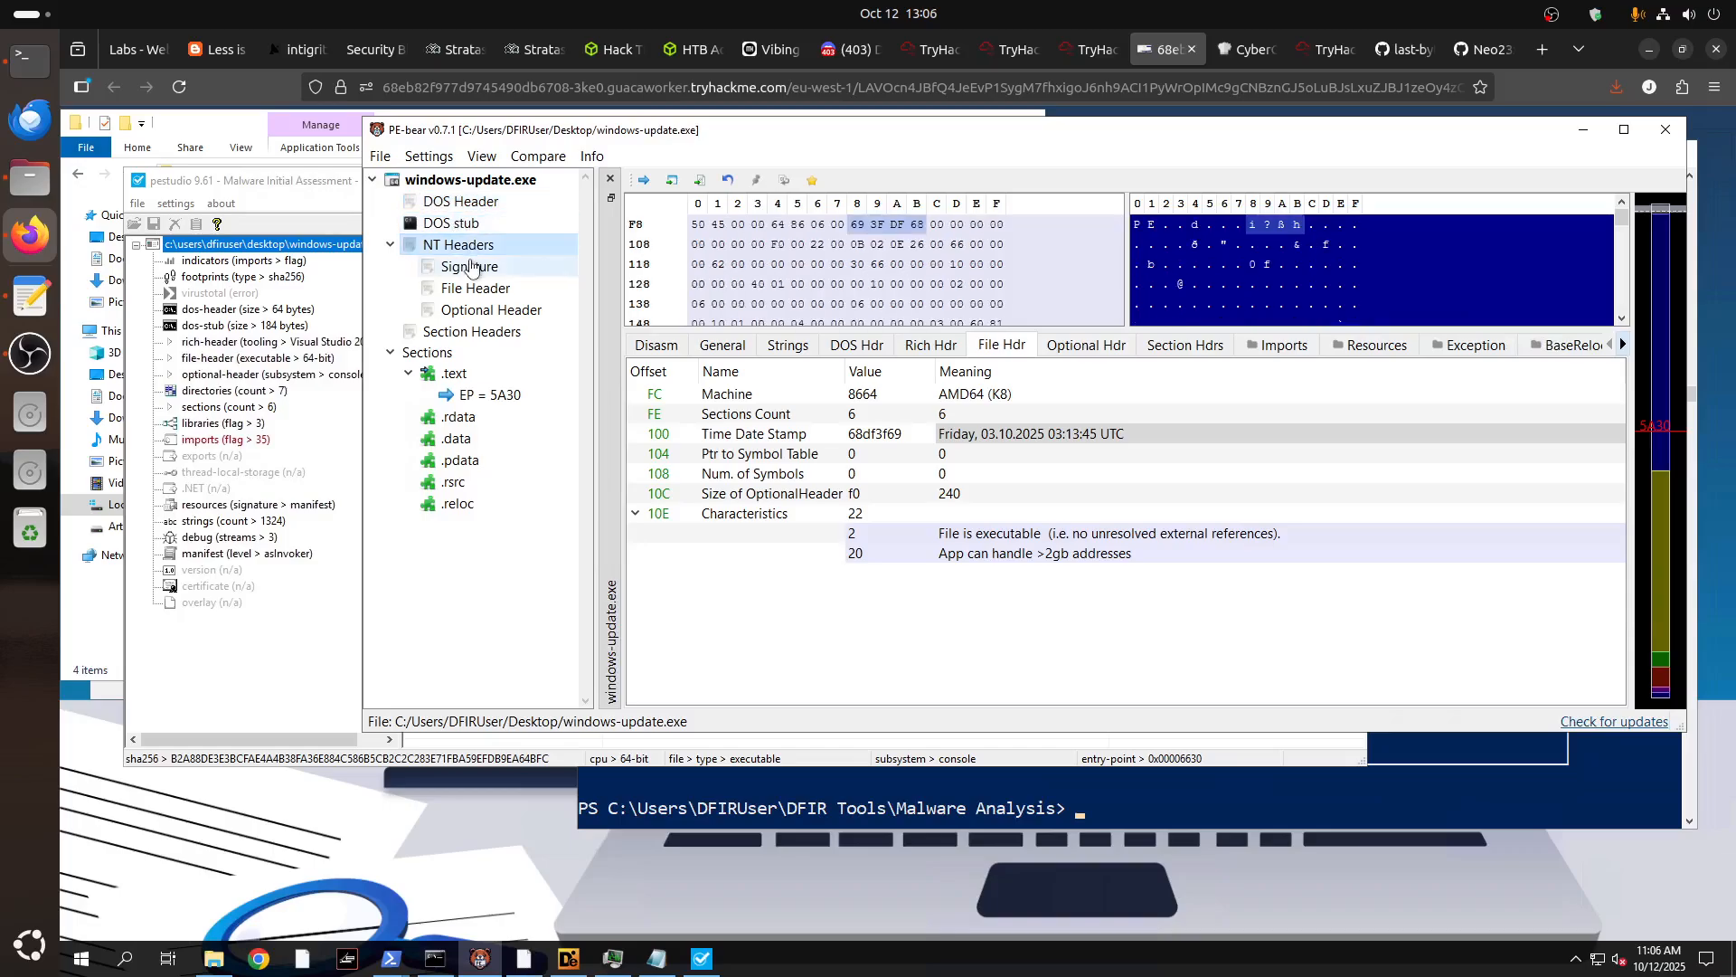
click(470, 265)
click(484, 290)
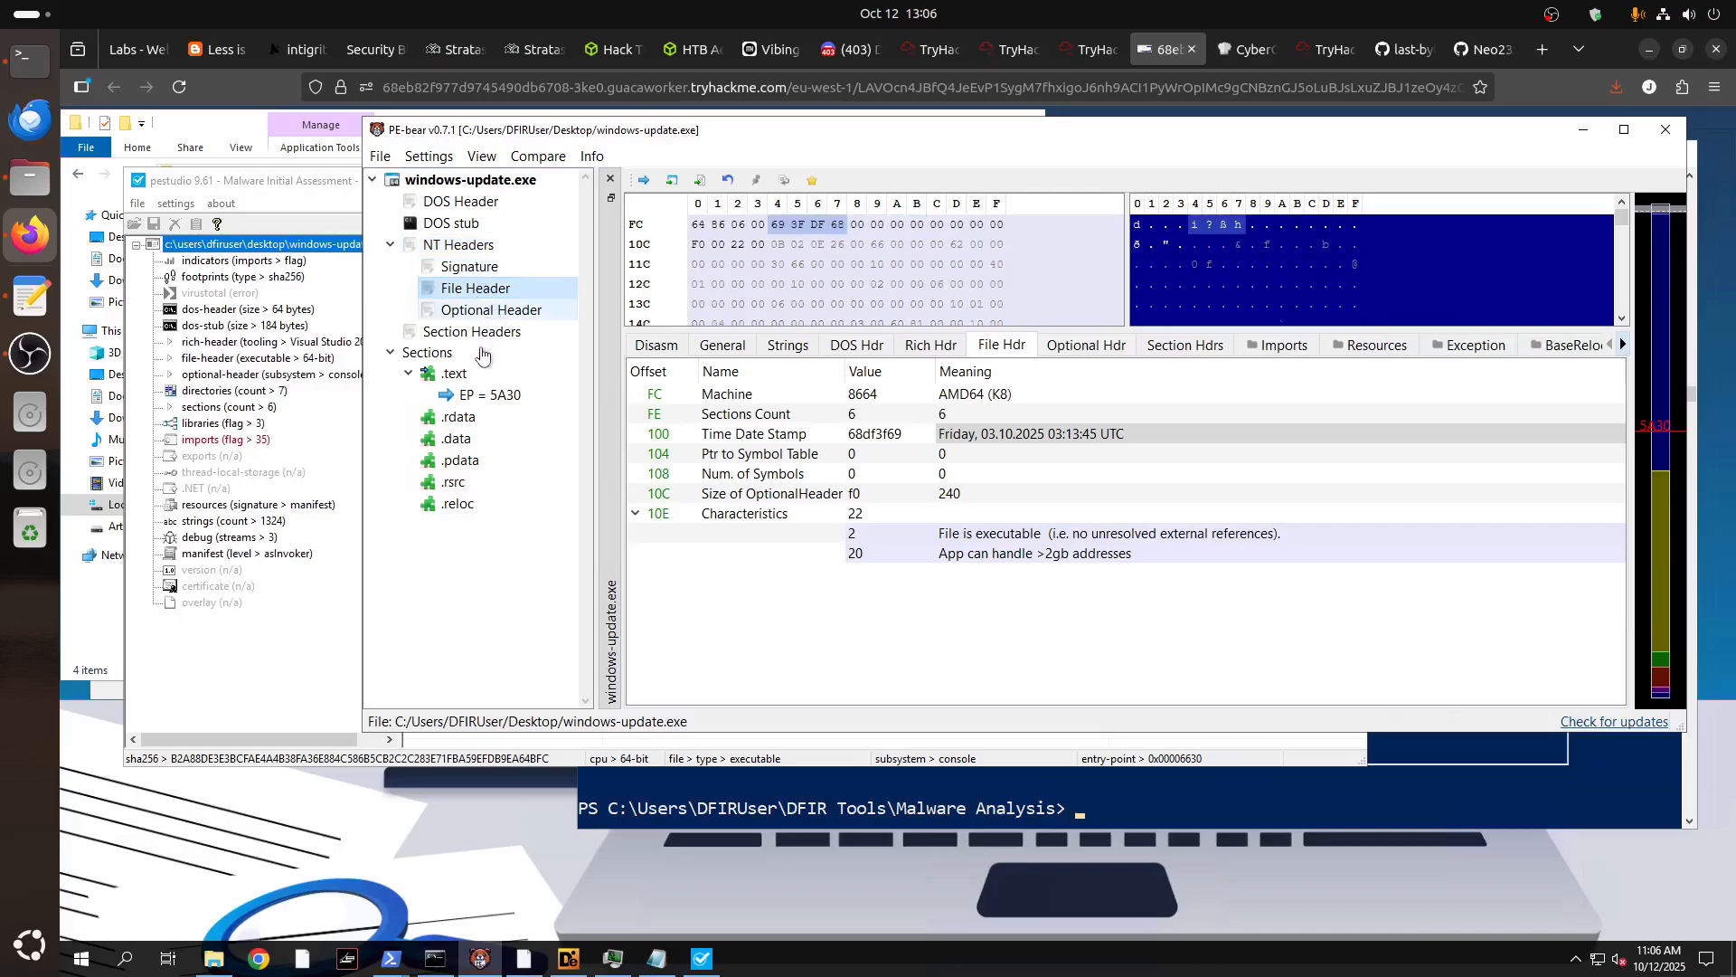
click(457, 391)
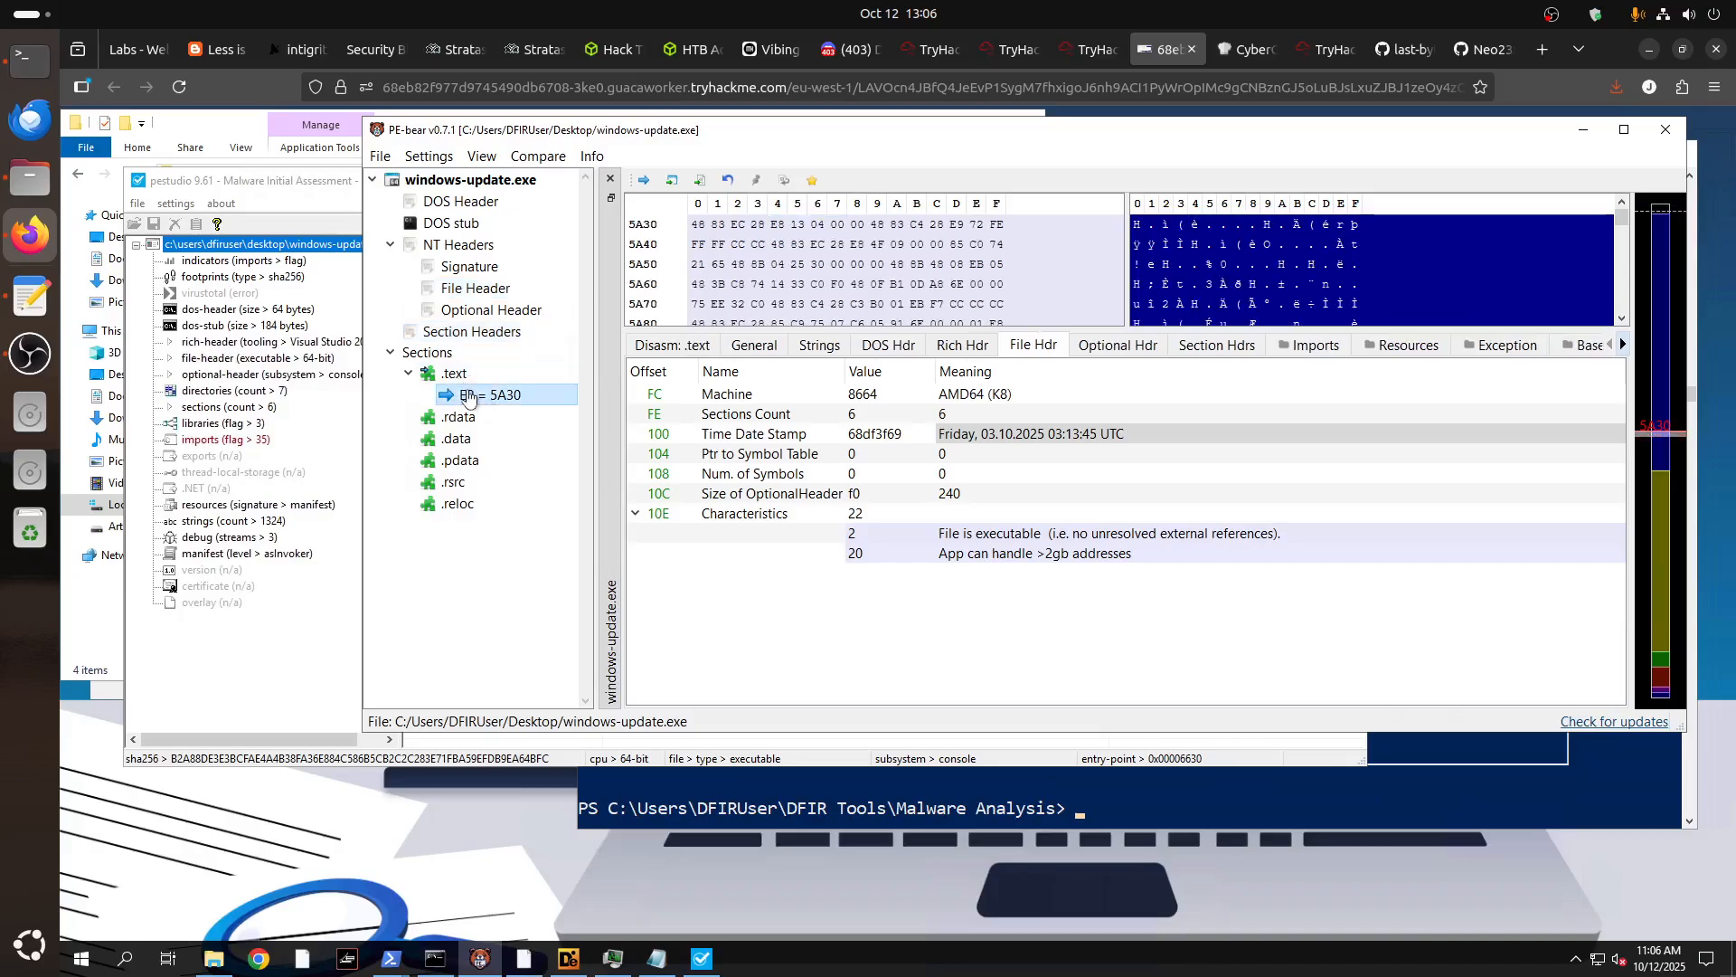
click(454, 374)
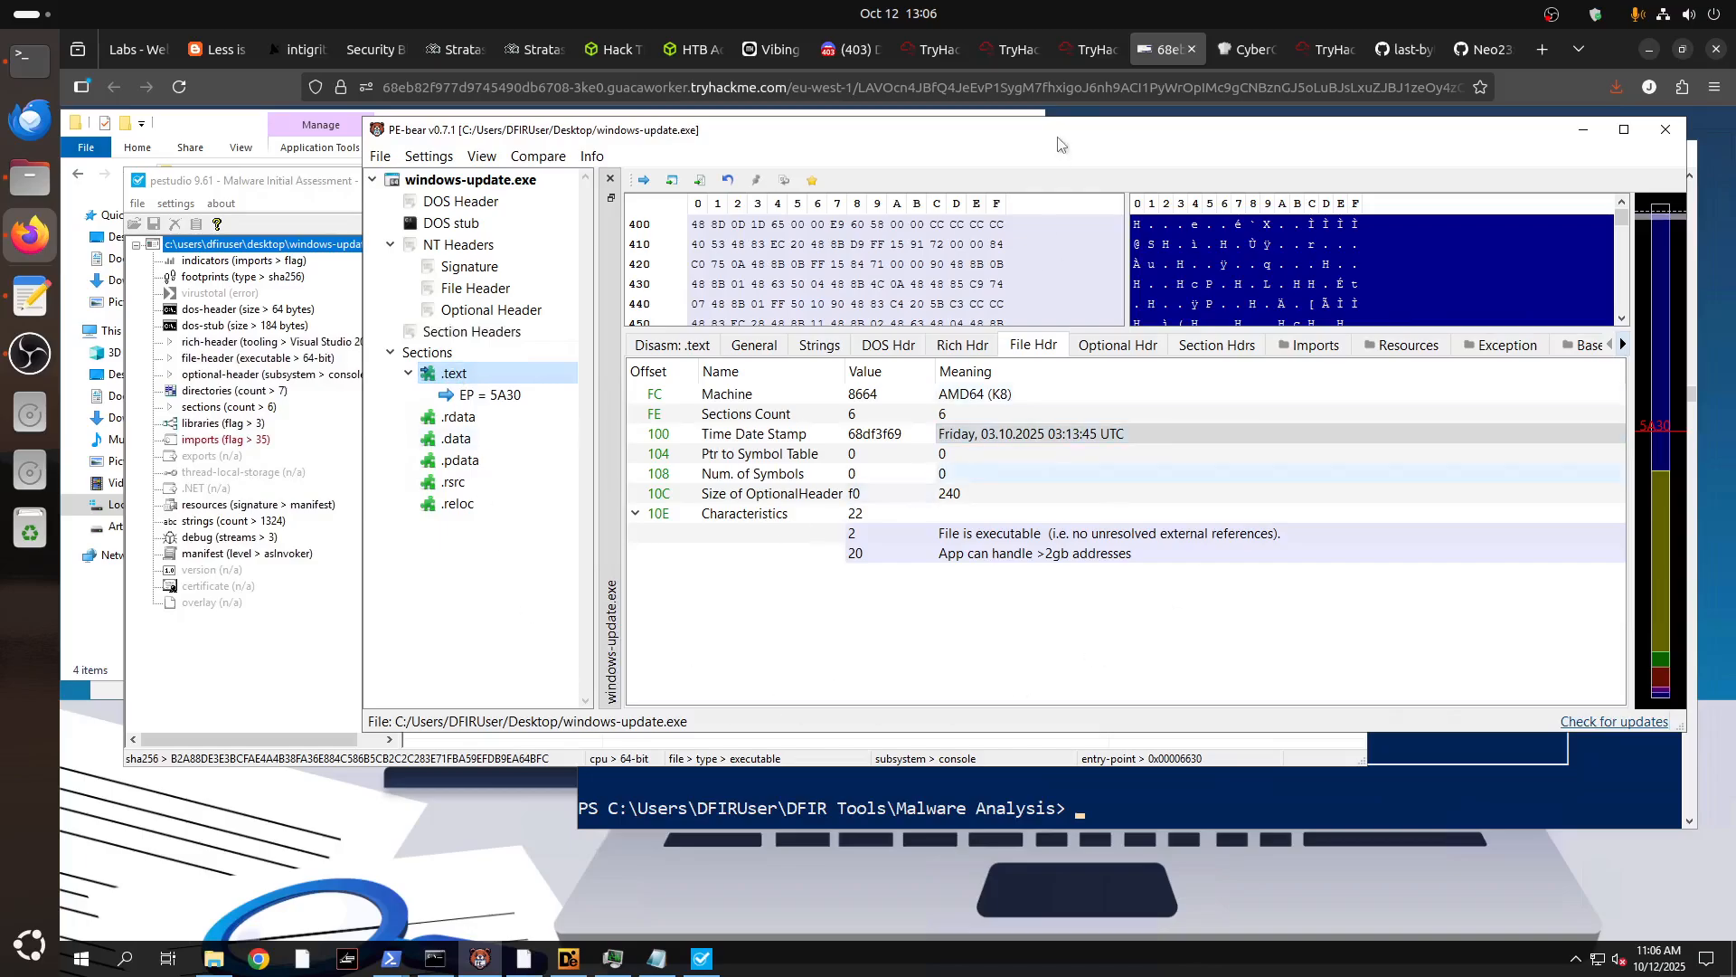
Read the SHA-256 hash question in the TryHackMe room and inspect the .text disassembly and optional header in PE-bear.
click(1094, 49)
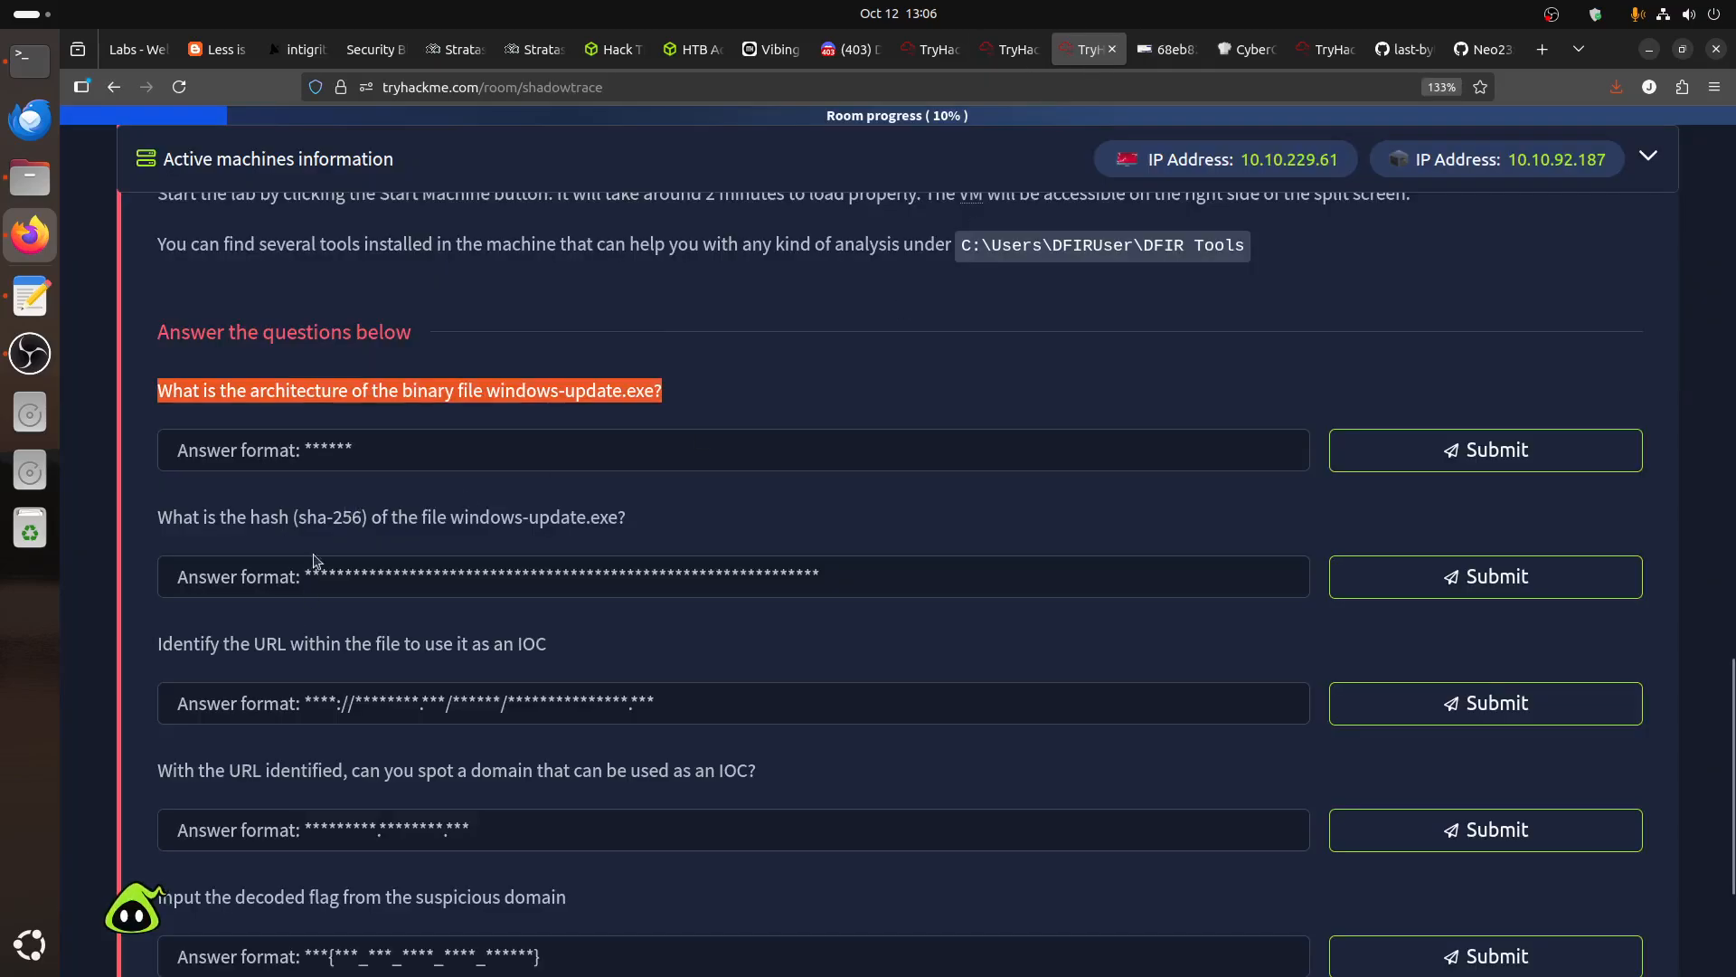
drag(160, 517, 859, 519)
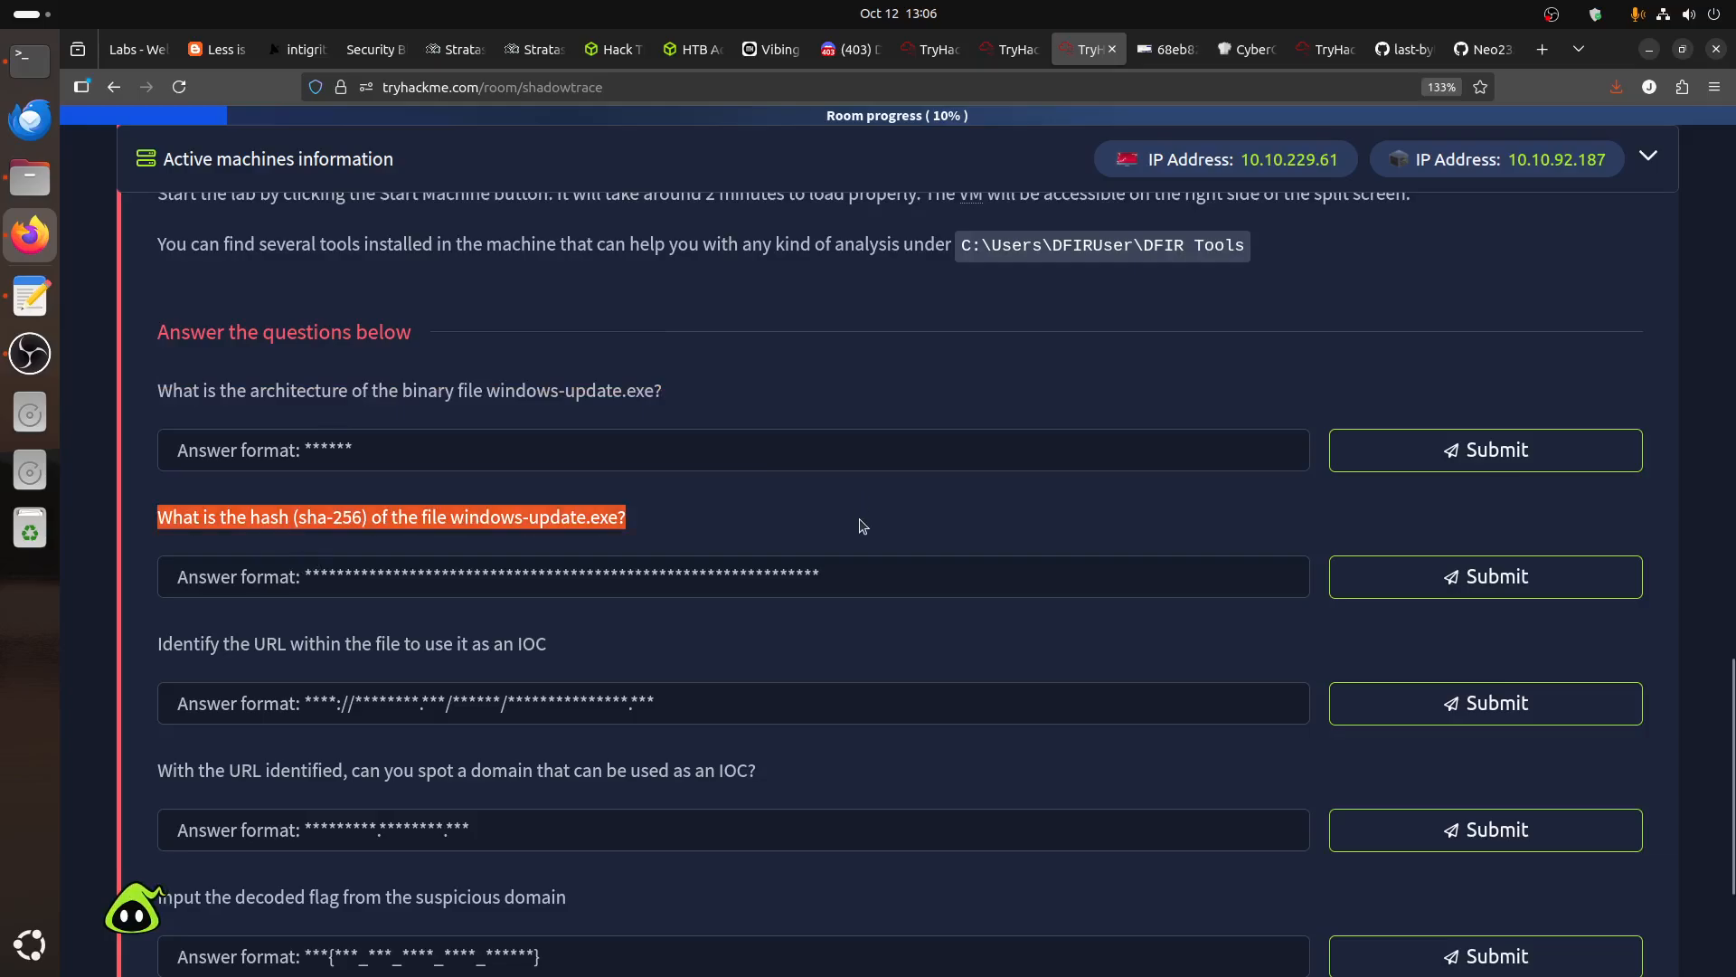
click(1169, 49)
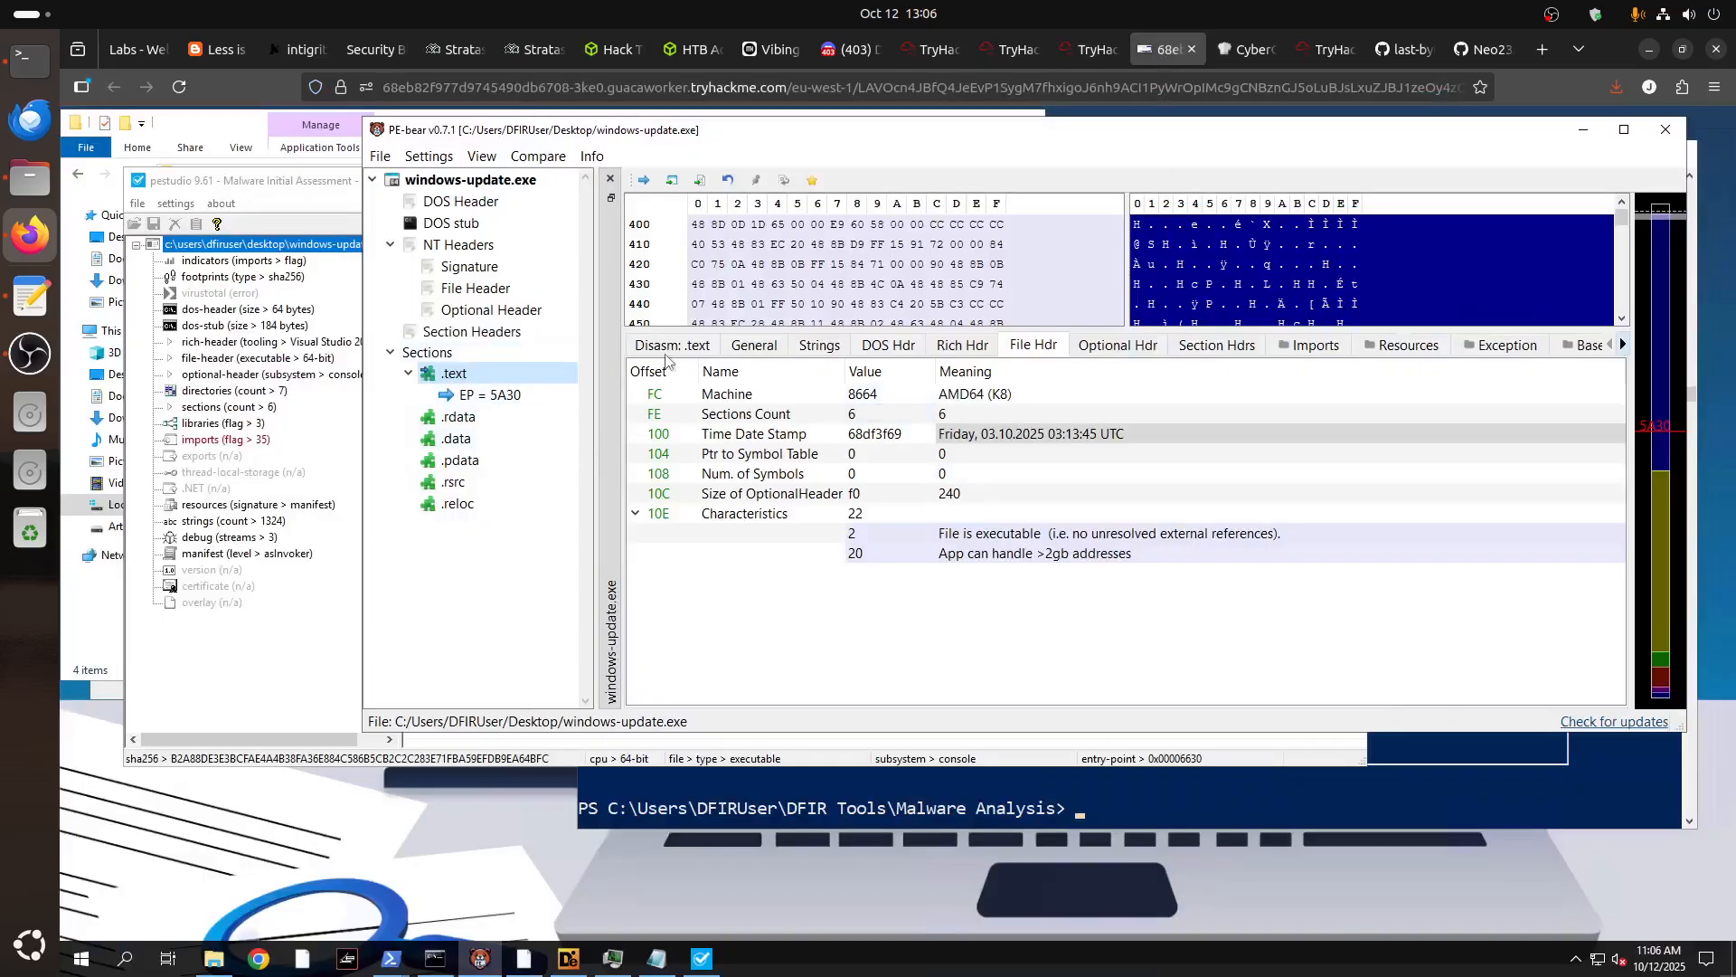
click(672, 346)
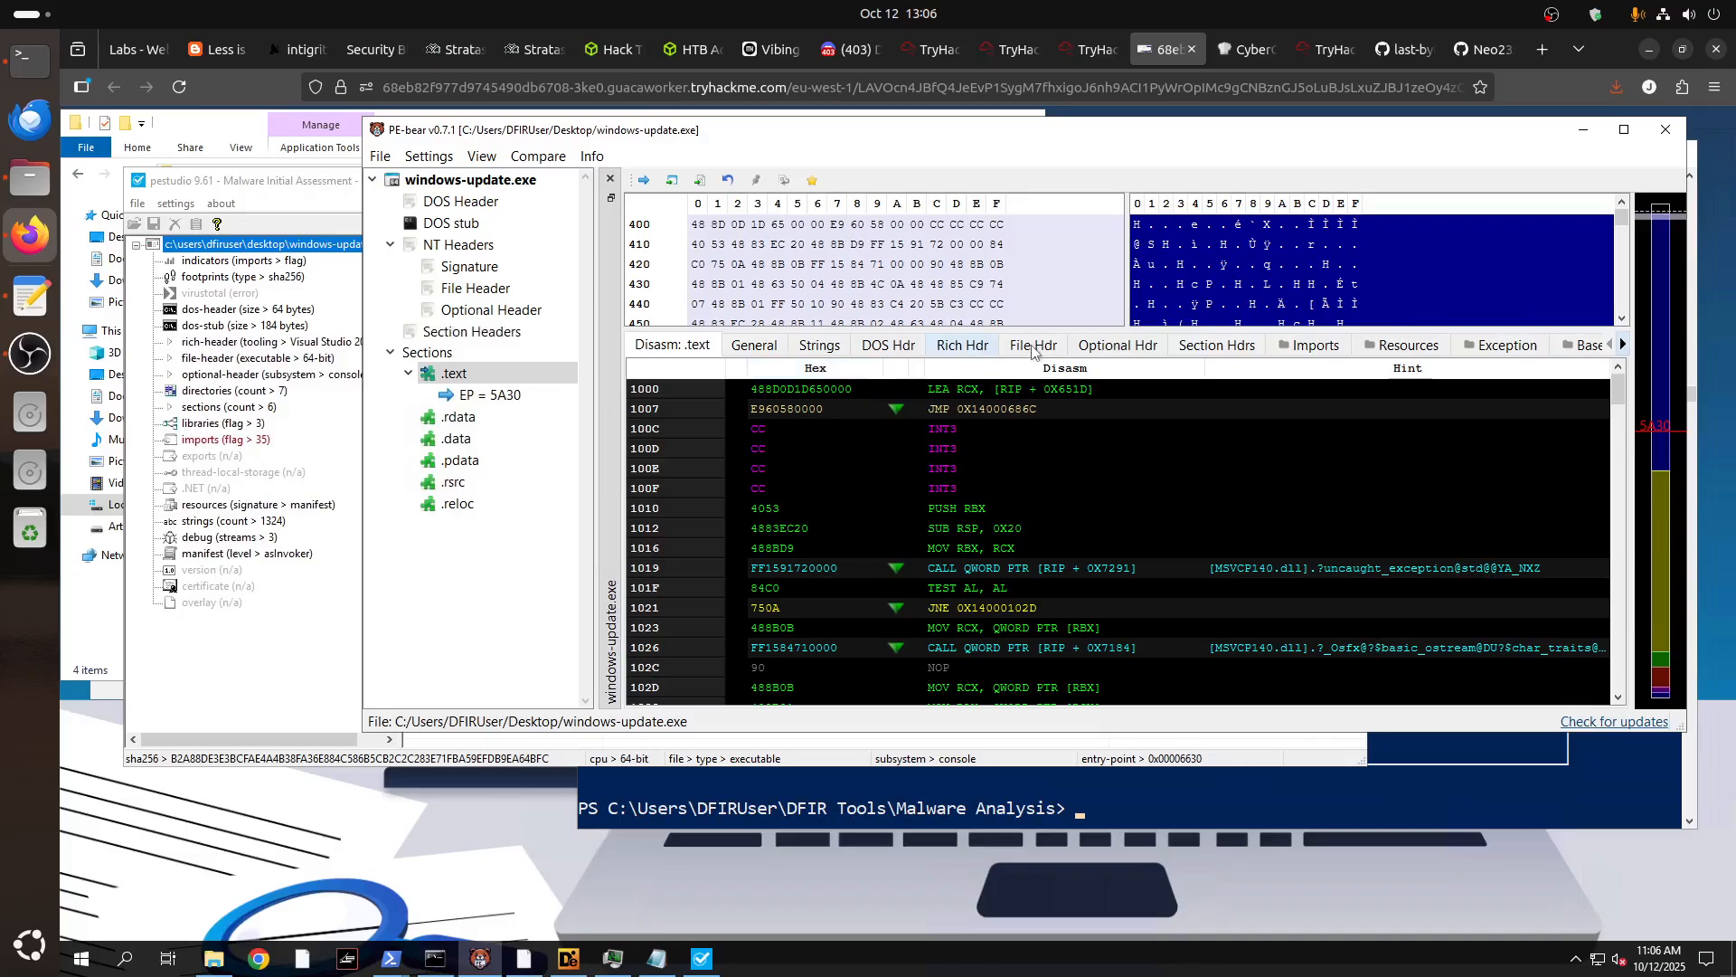
click(470, 180)
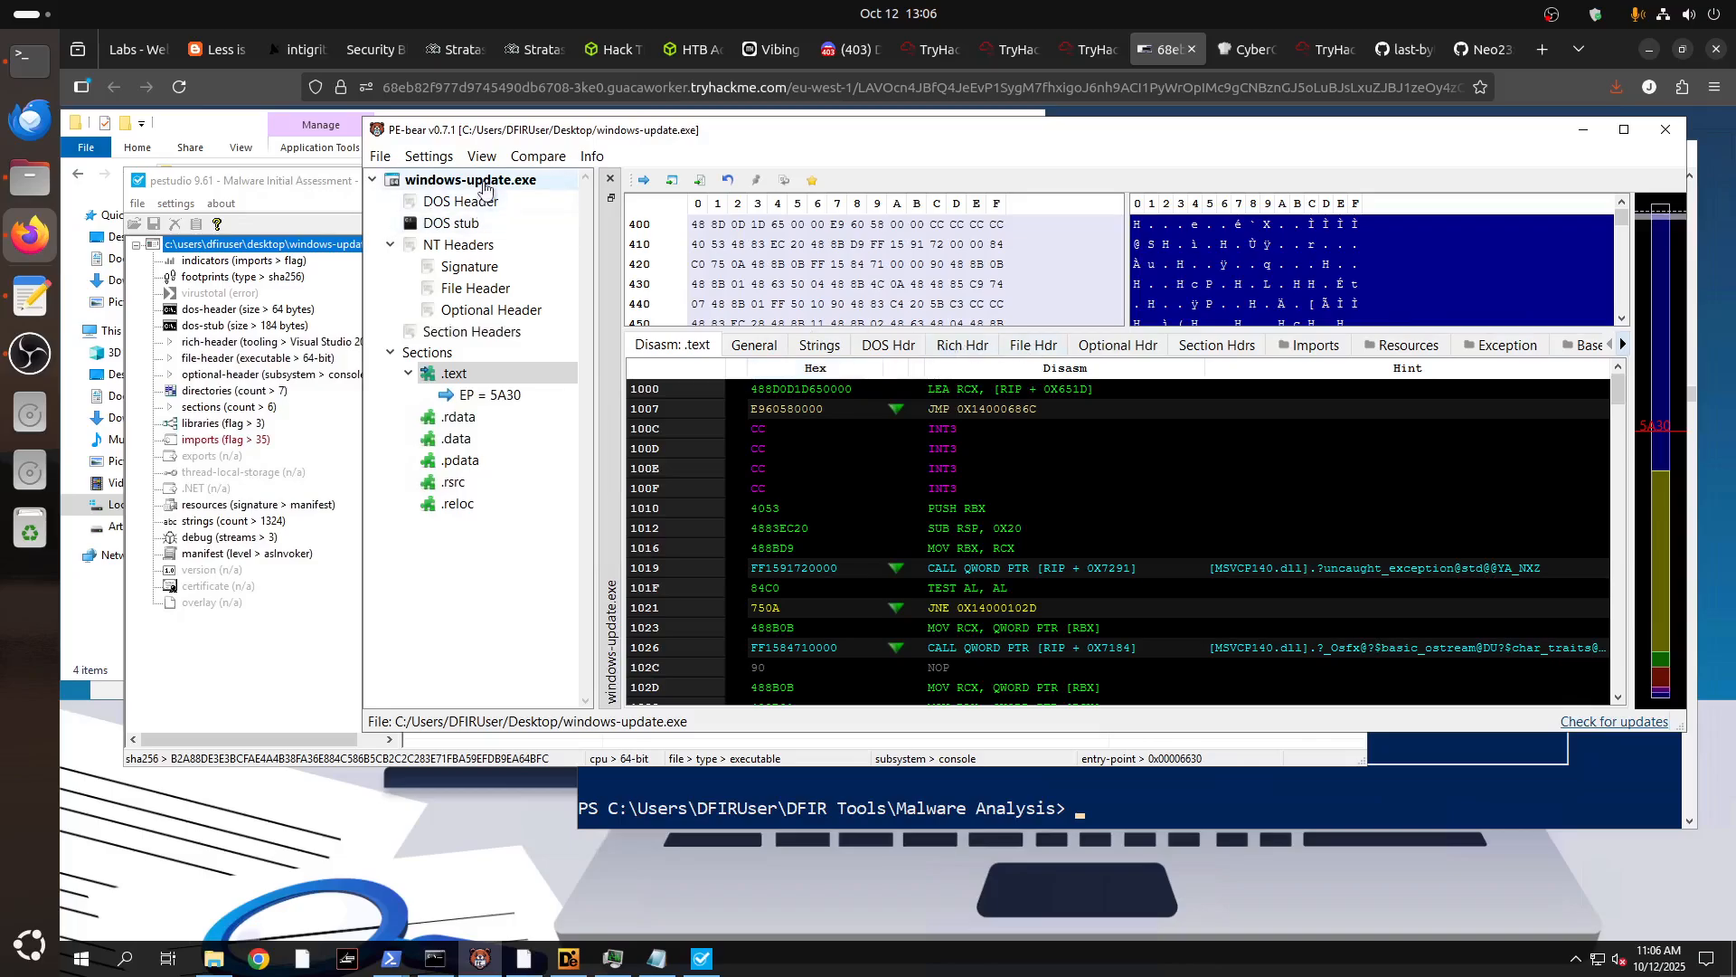
click(1084, 346)
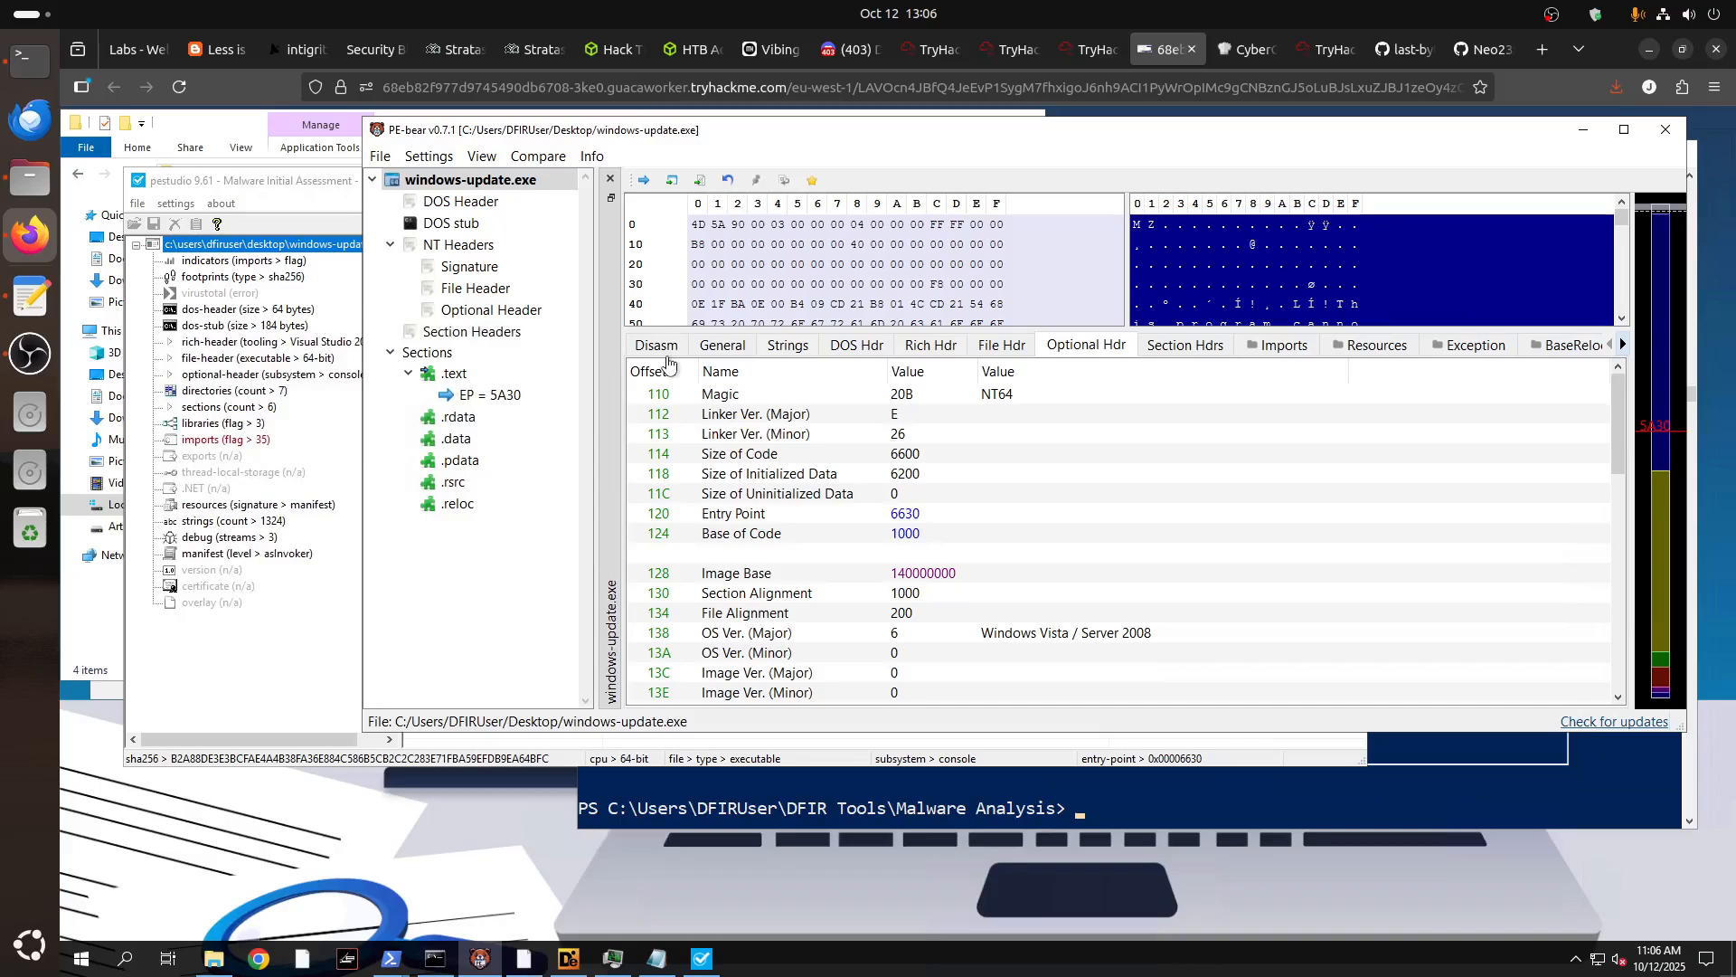
Review the disassembly and general file info of windows-update.exe in PE-bear and highlight its SHA256 value.
click(666, 349)
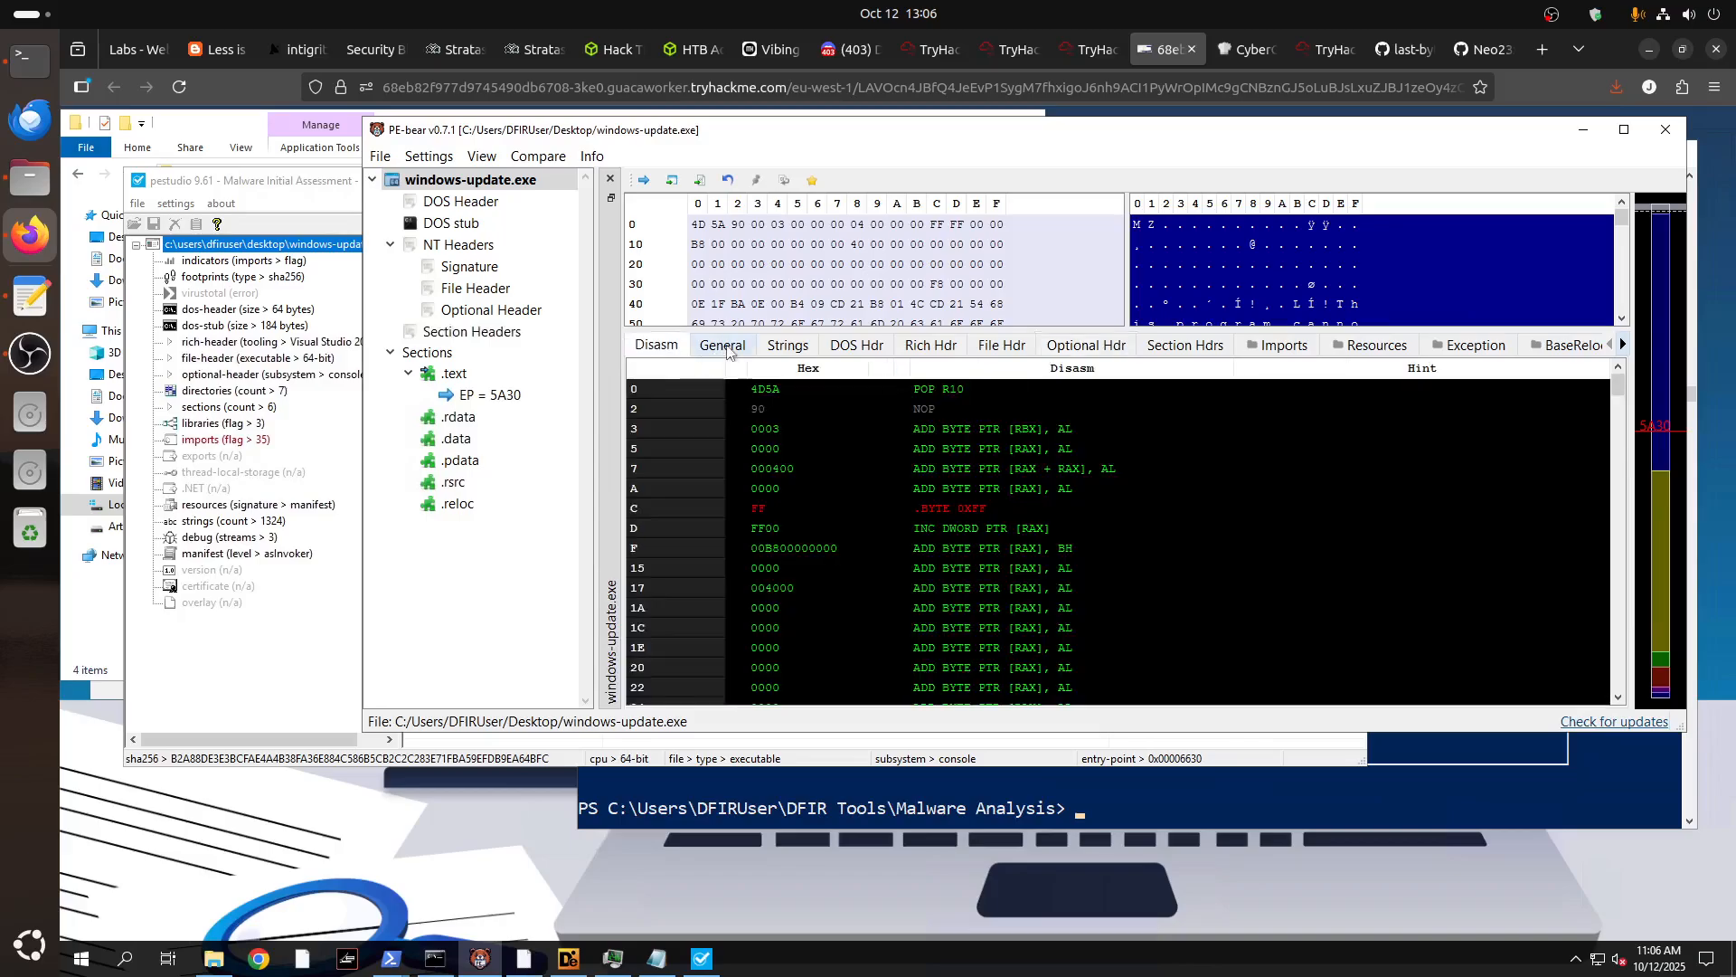
click(725, 348)
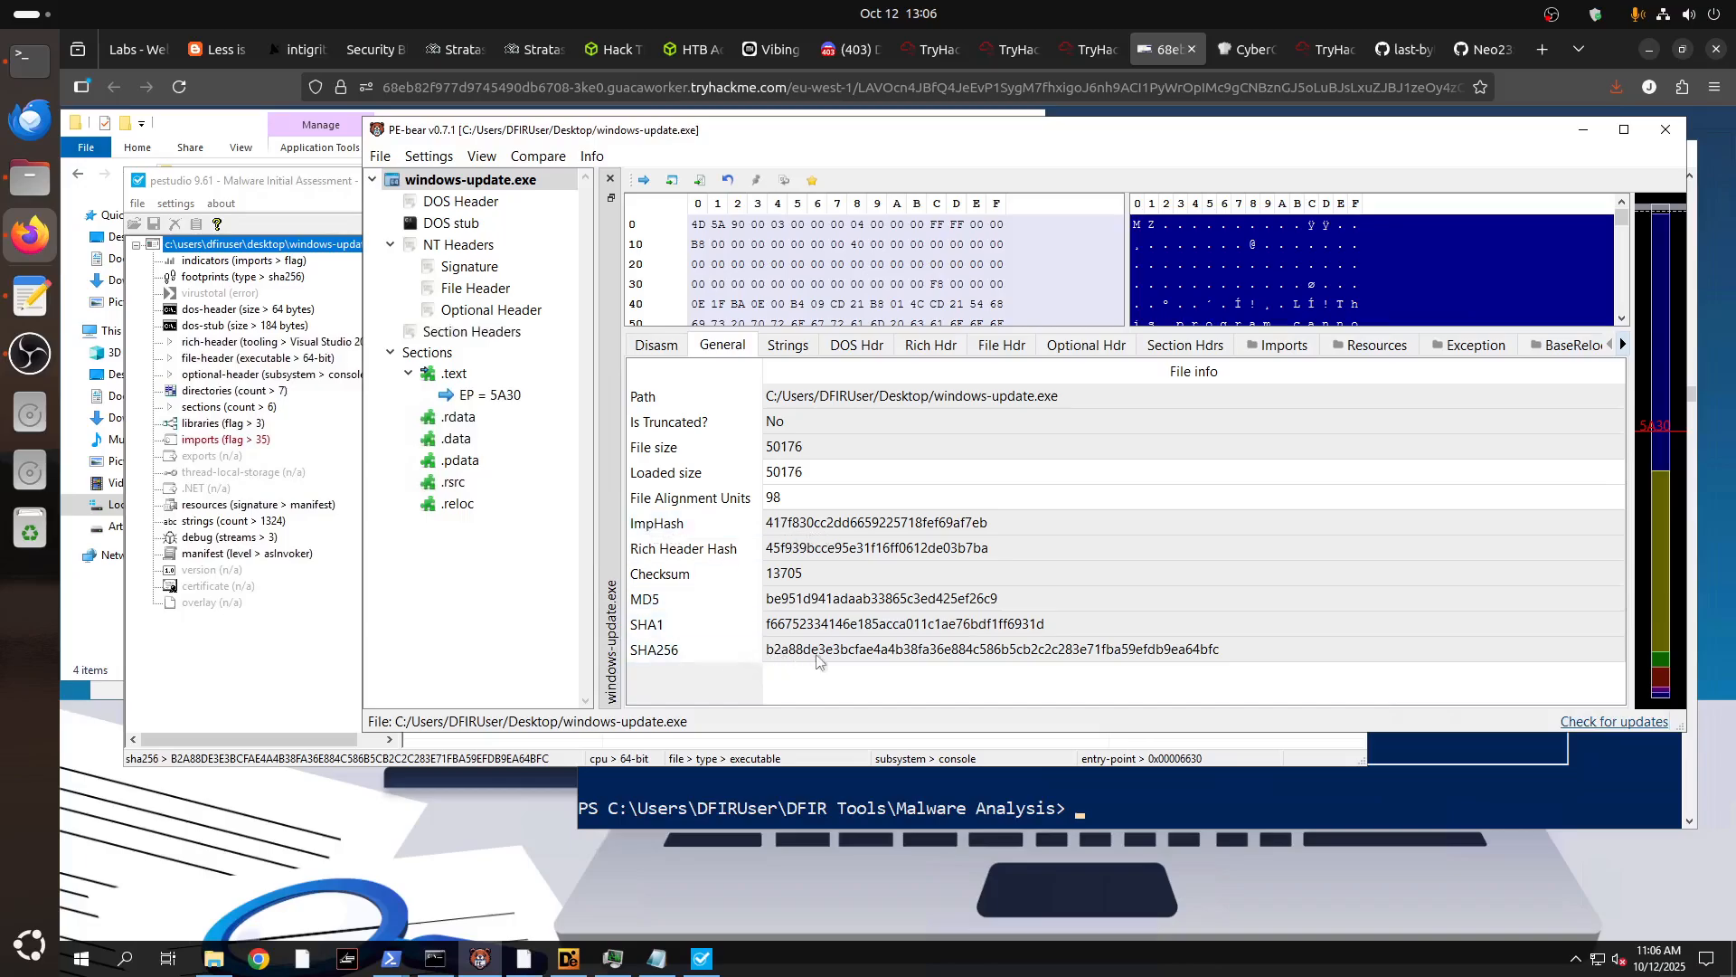
click(1072, 660)
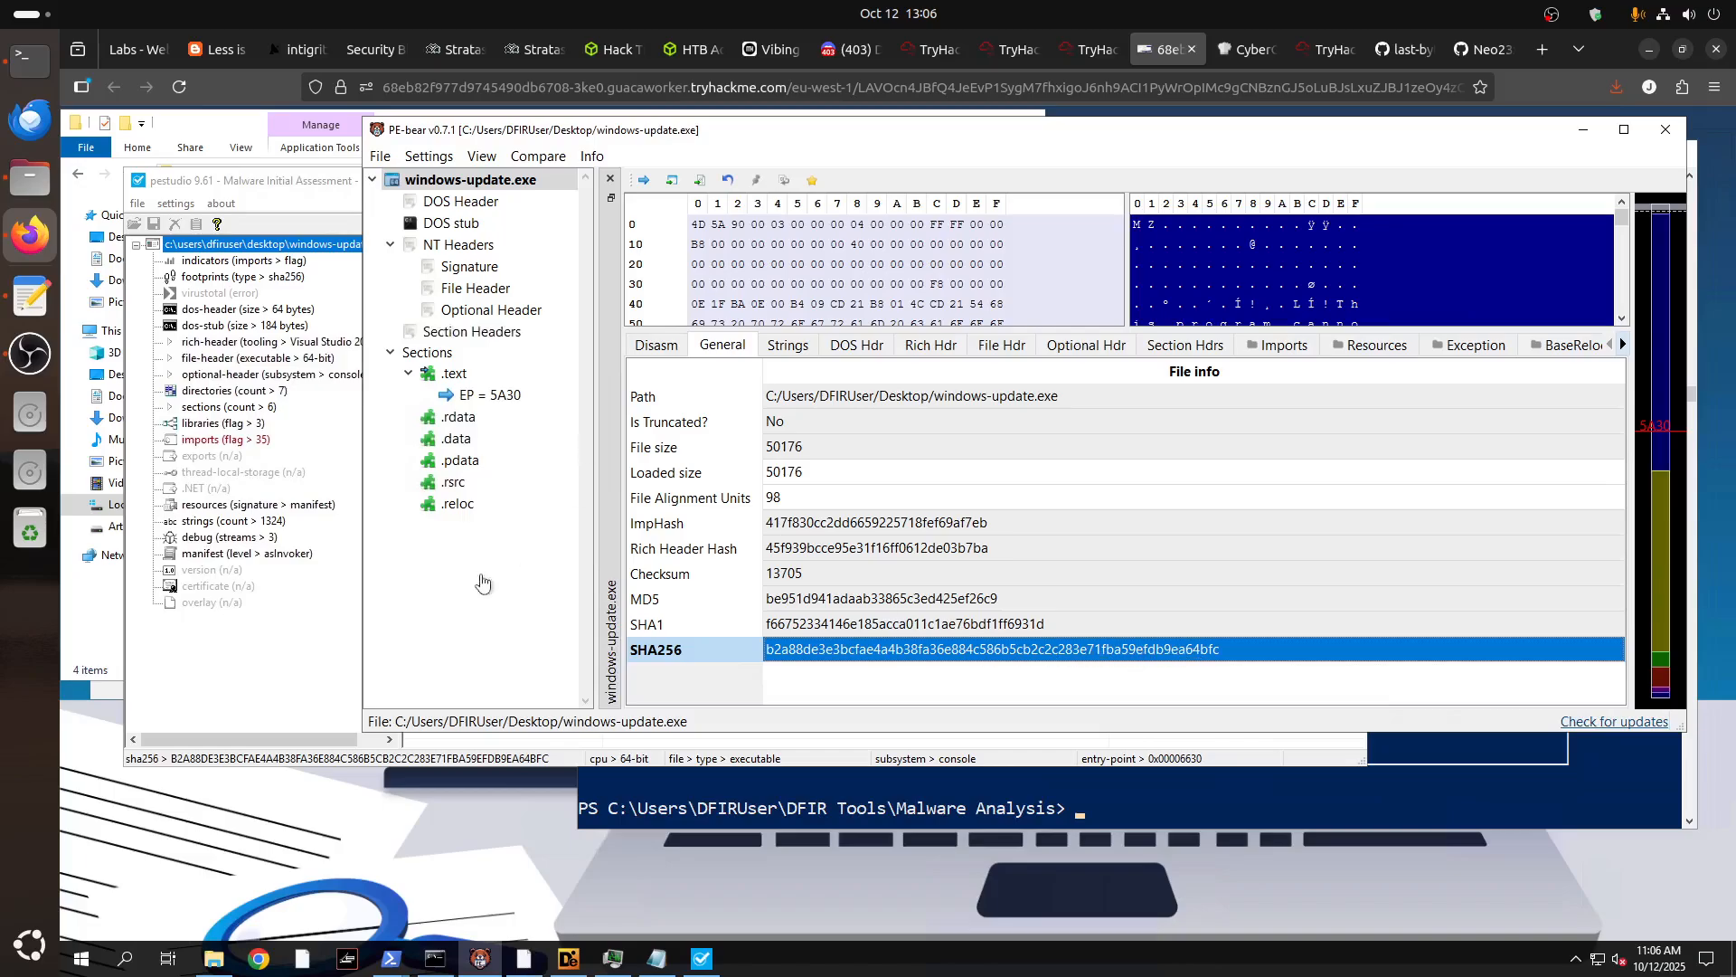
Switch to Detect It Easy, enlarge its window to show all scan results, and turn on the advanced view.
click(568, 958)
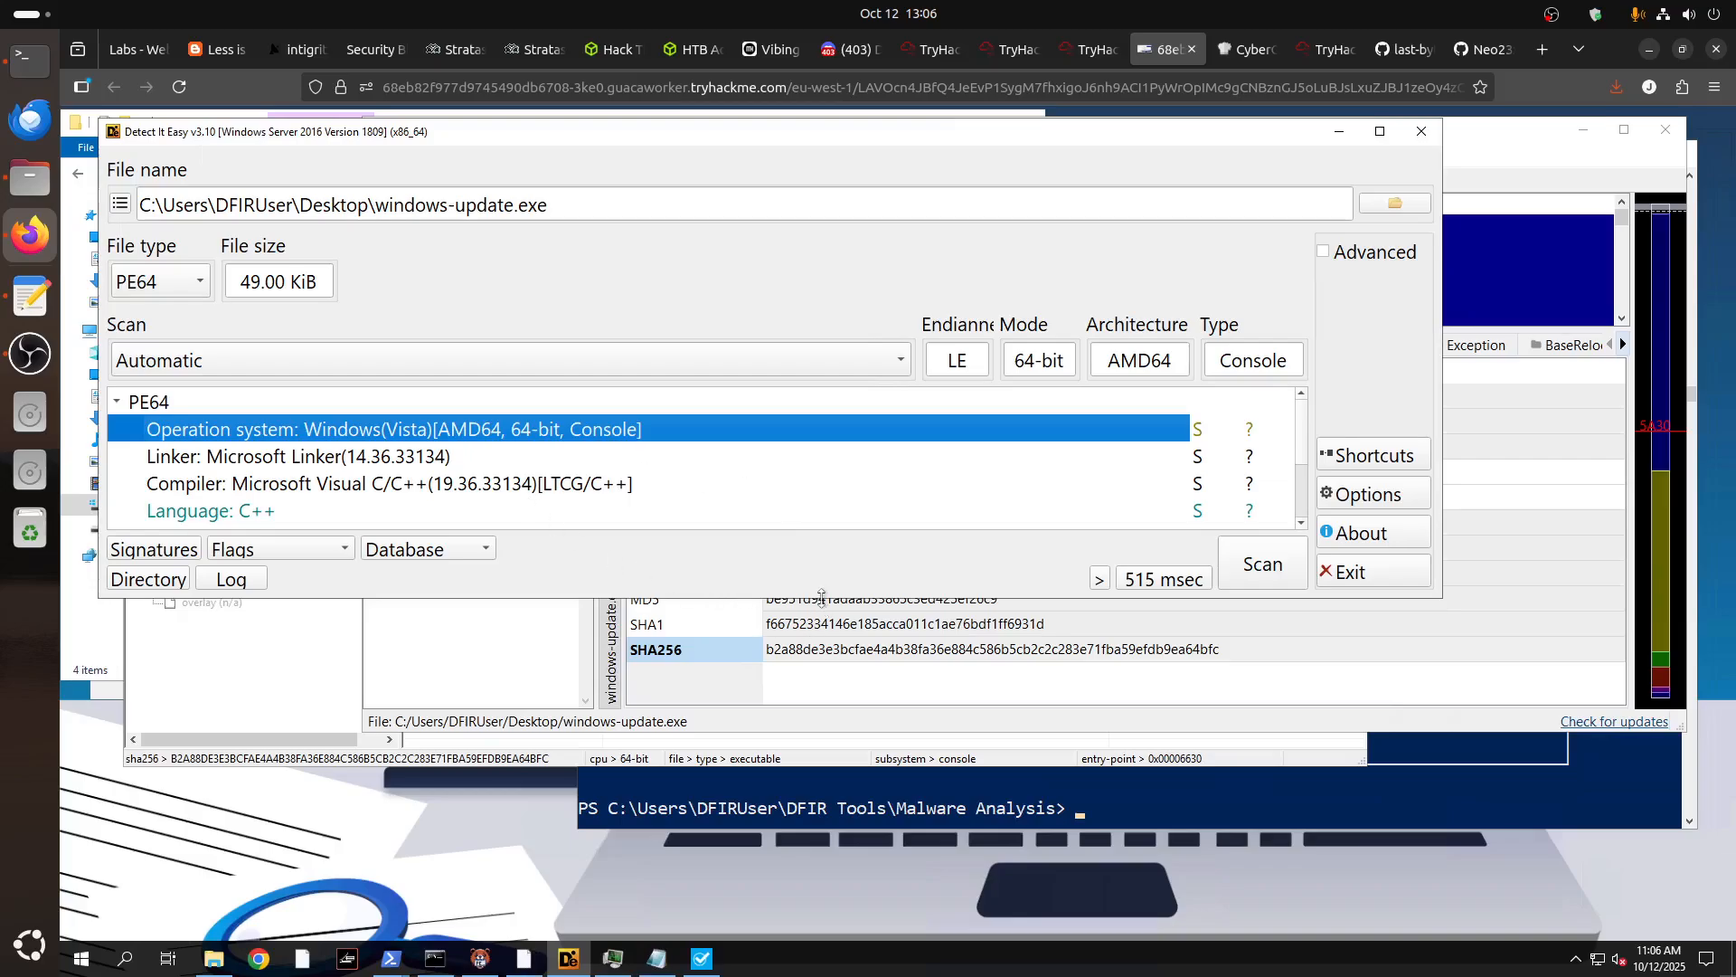
drag(838, 597, 838, 795)
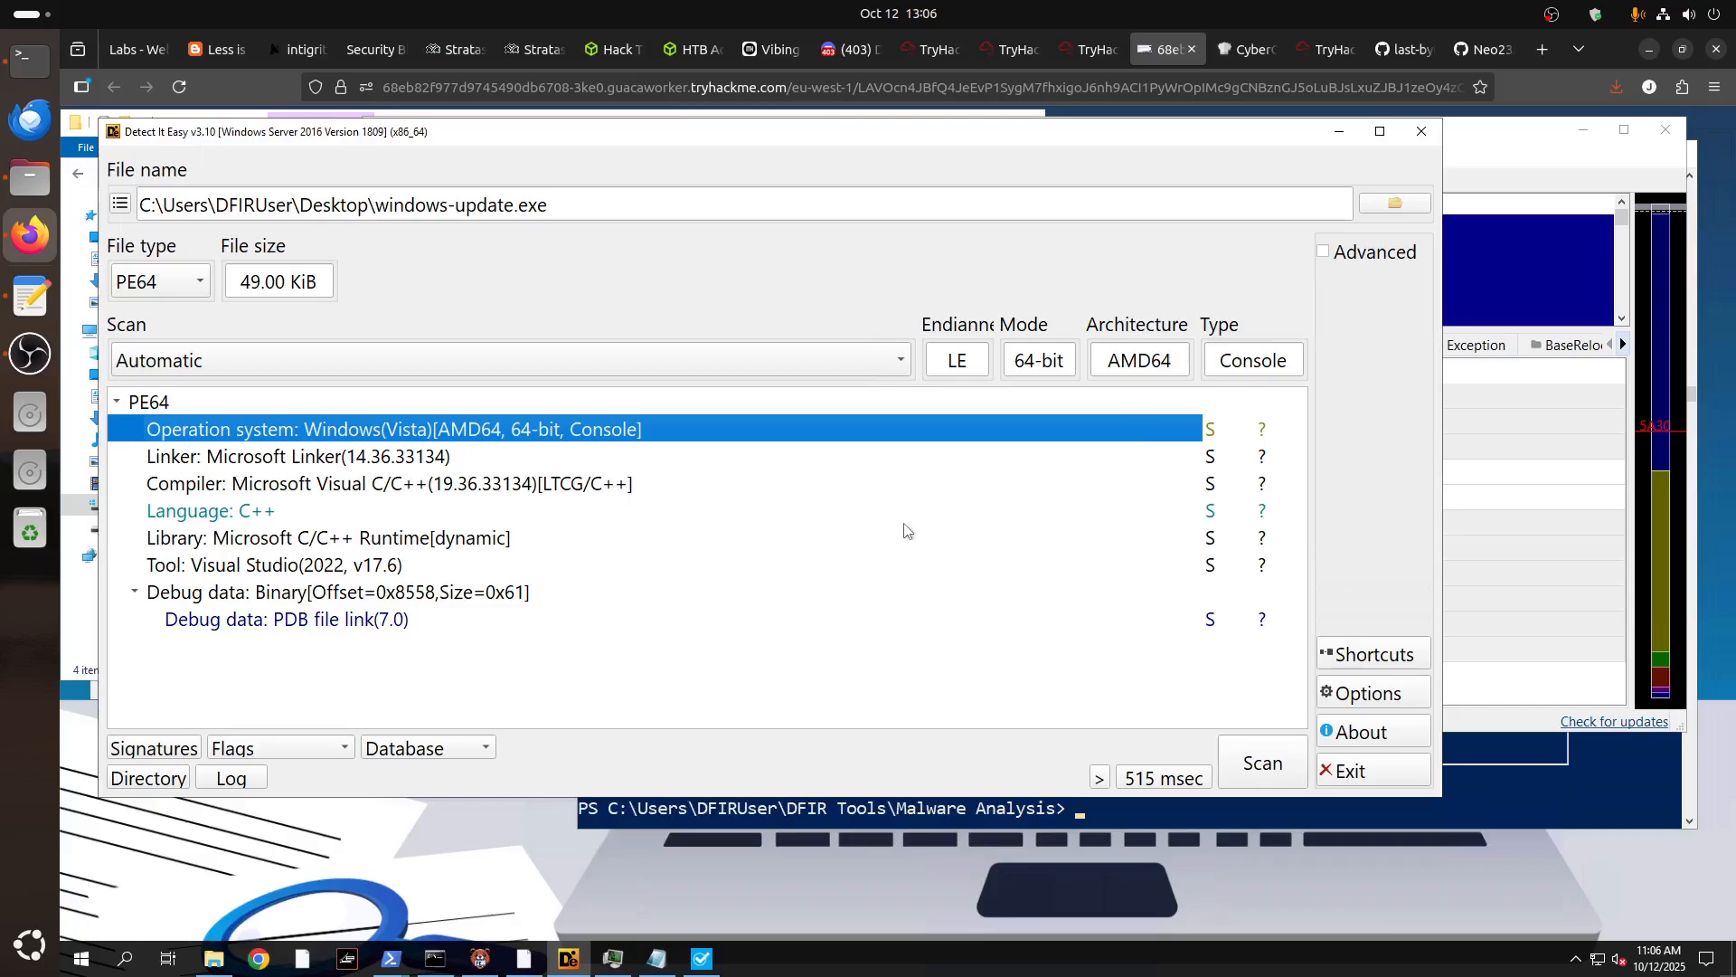
click(1325, 253)
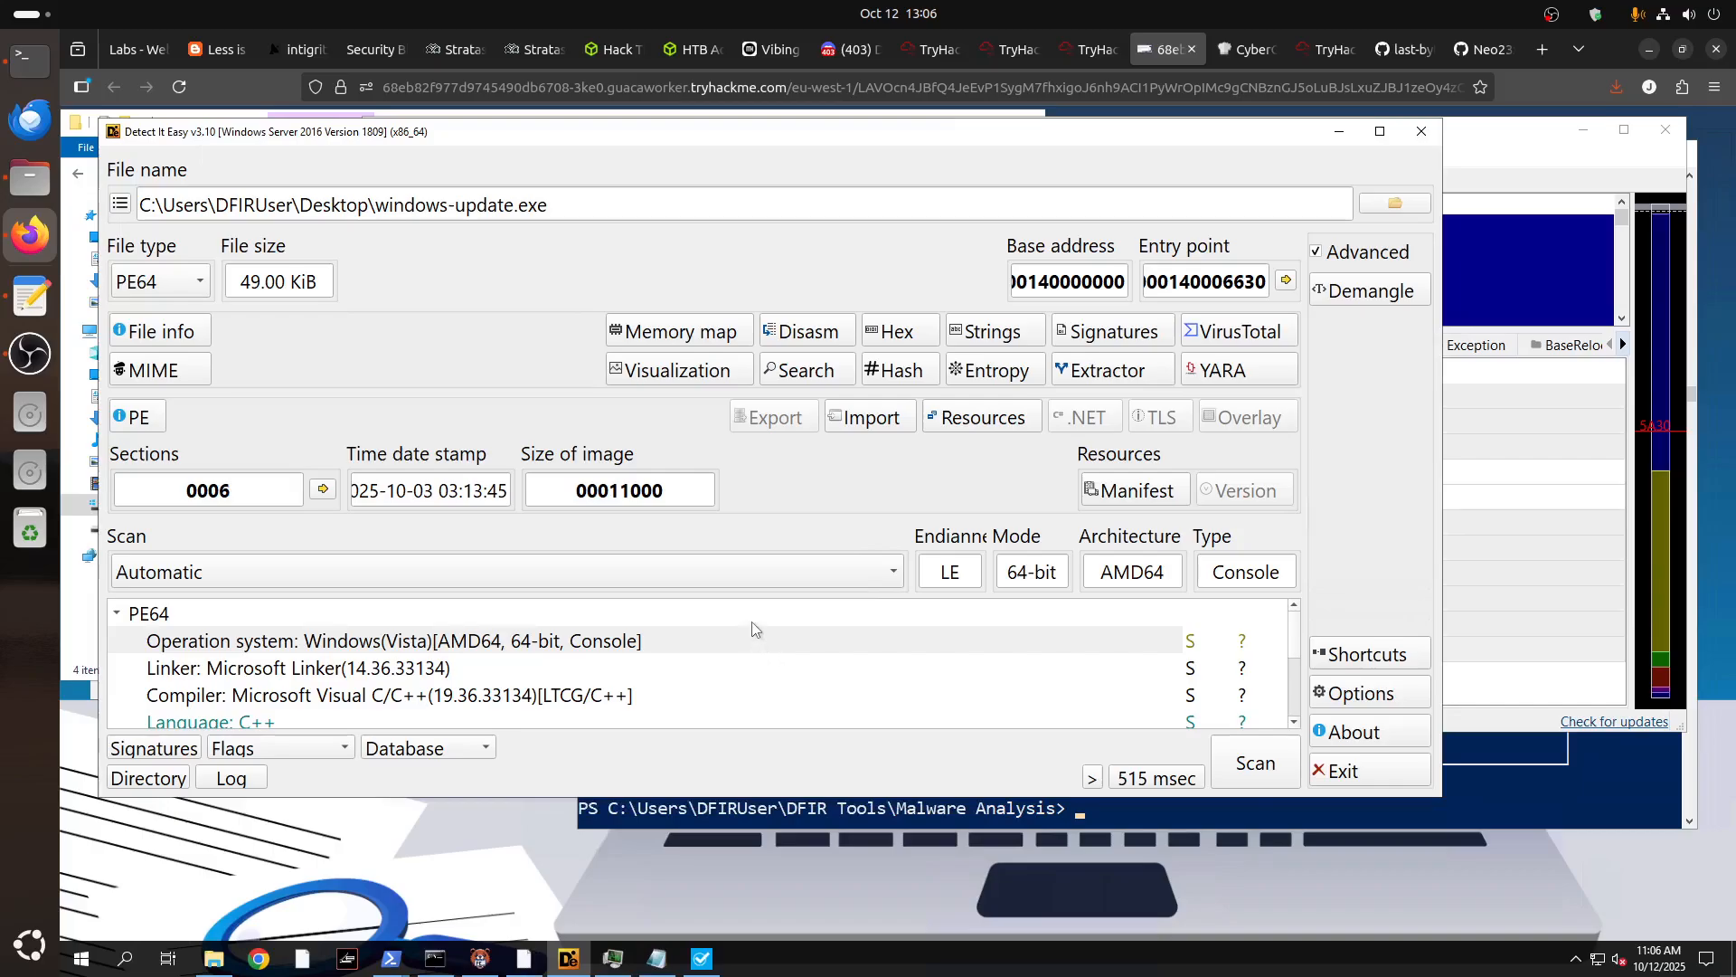
Check the remaining scan results and the architecture and mode in the PE info of windows-update.exe.
scroll(751, 621, down, 3)
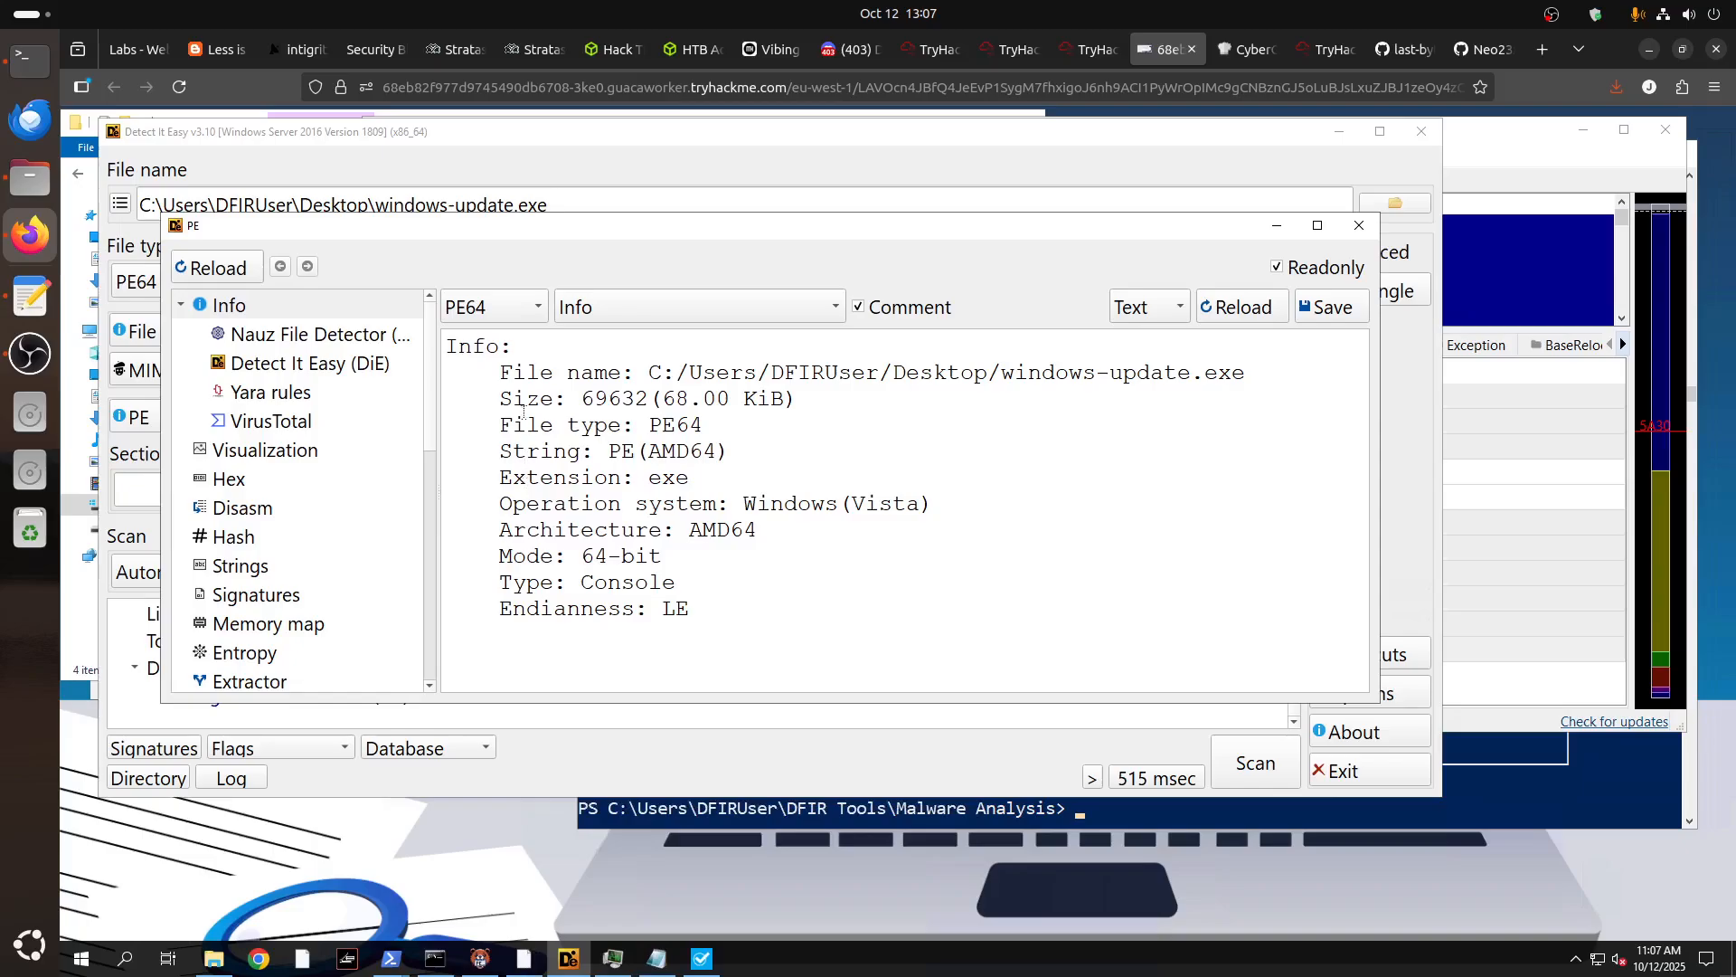
drag(493, 526, 783, 531)
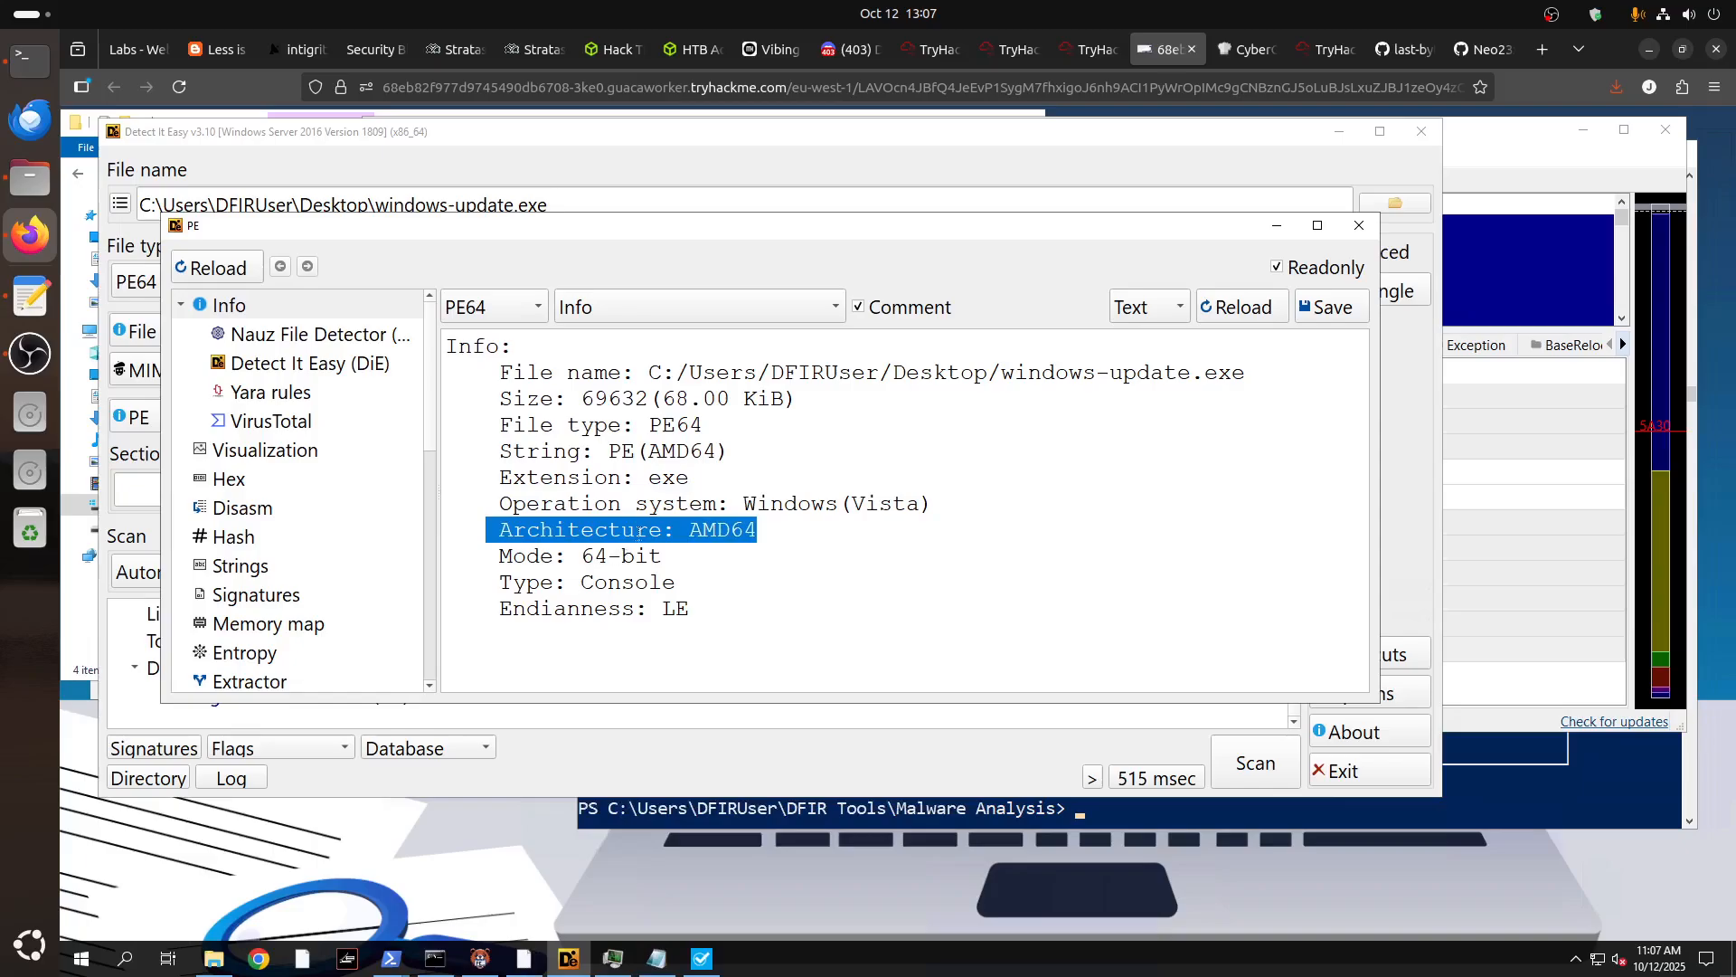
drag(660, 555, 576, 553)
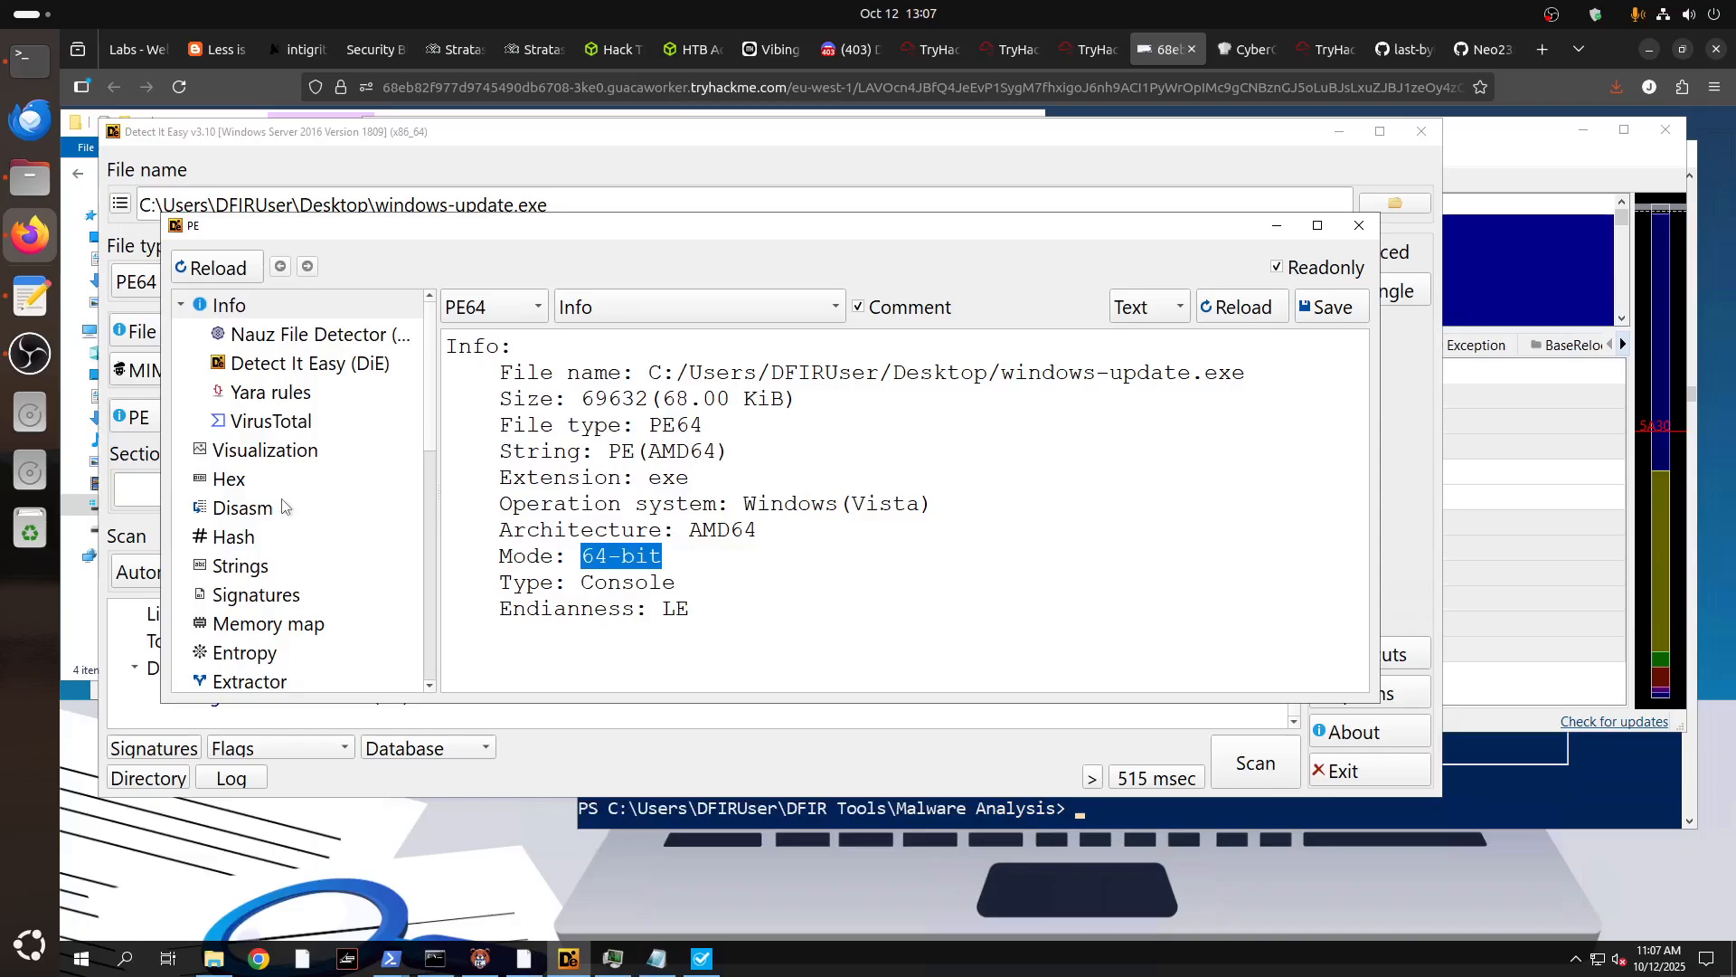
Inspect the hashes and strings of windows-update.exe in the PE viewer, then close it.
click(237, 540)
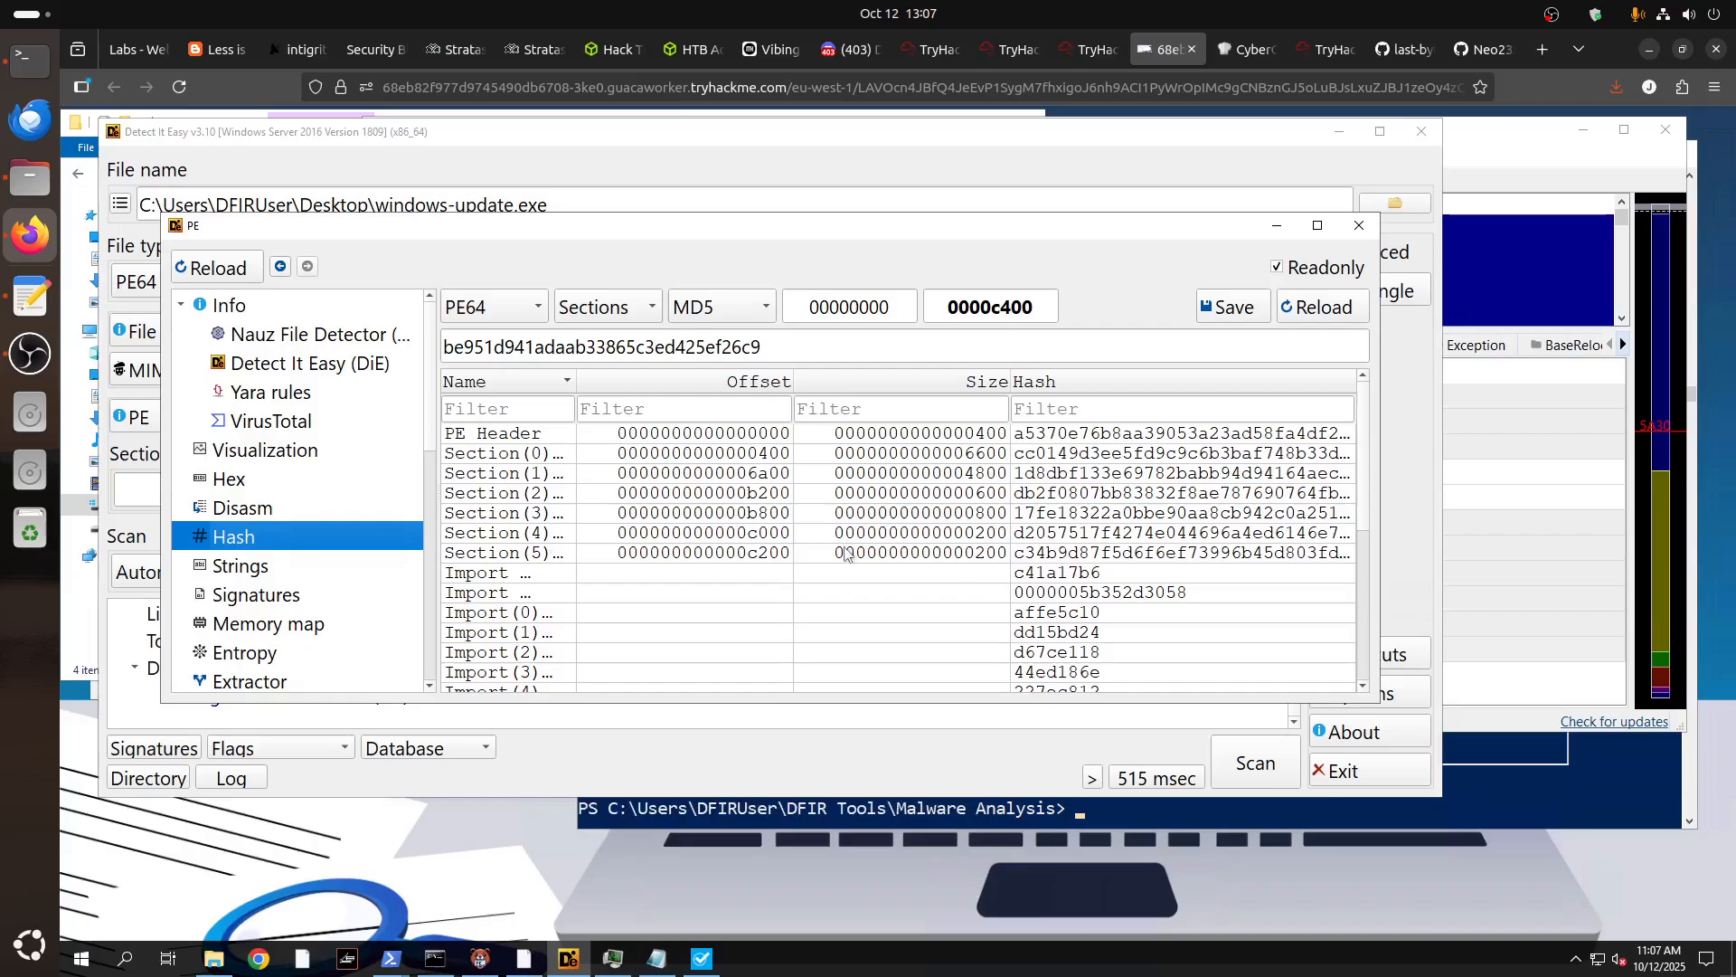
scroll(647, 553, down, 4)
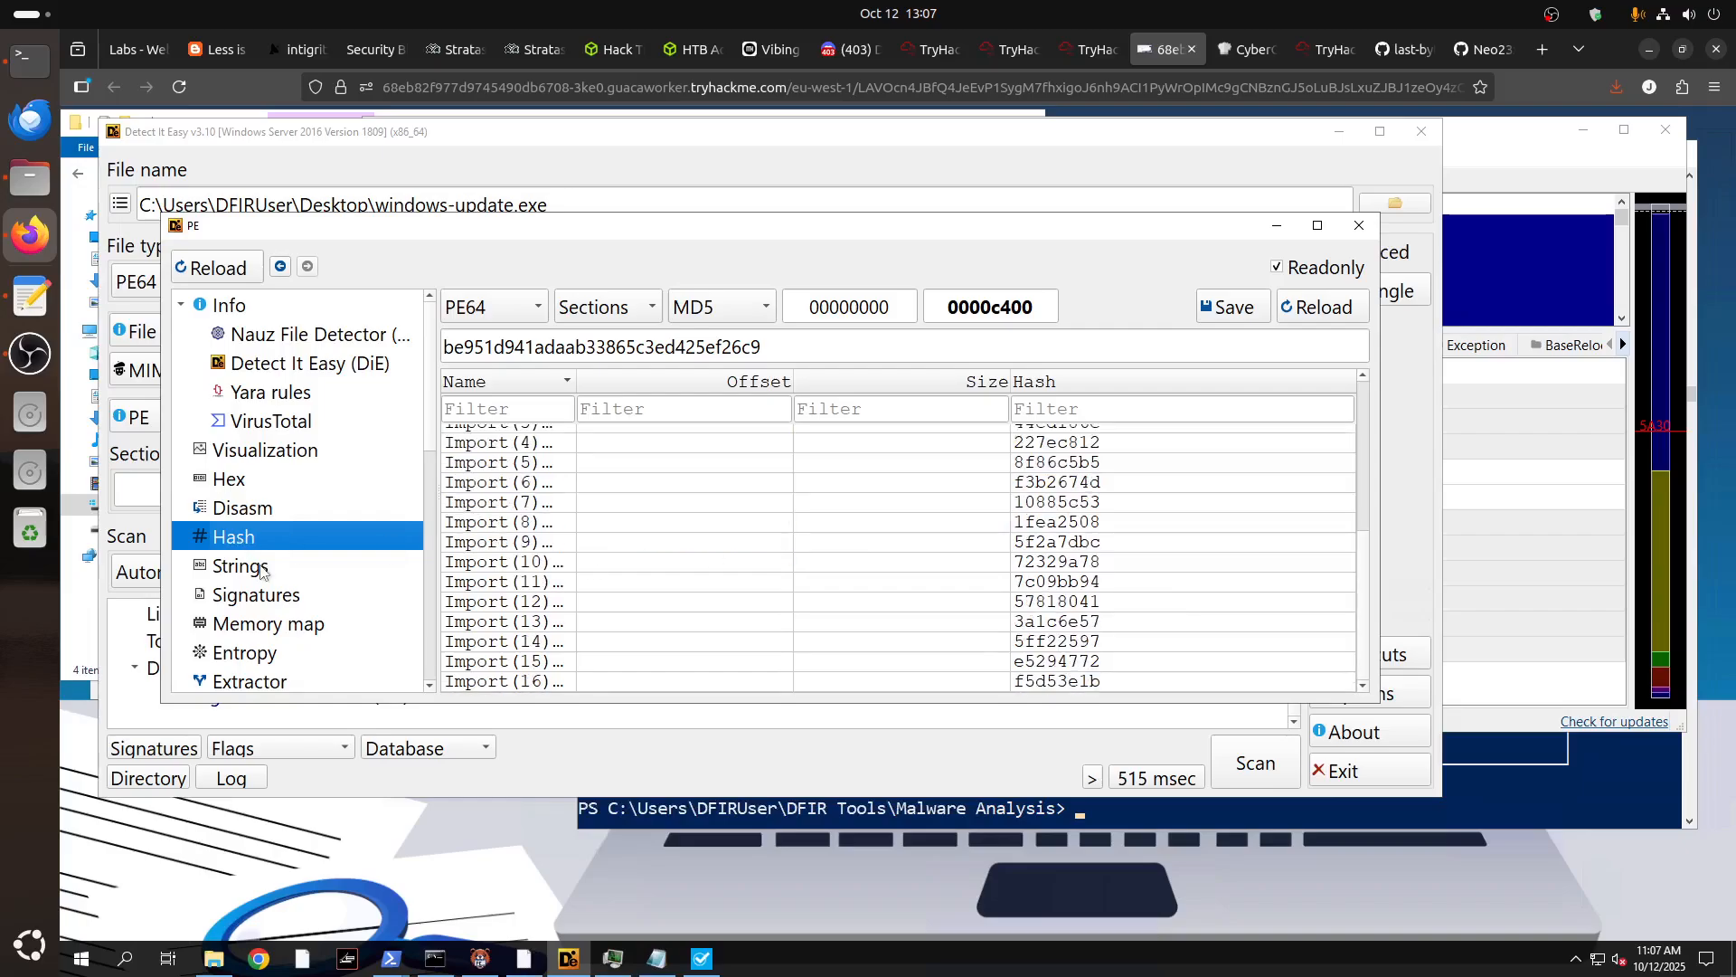
click(239, 566)
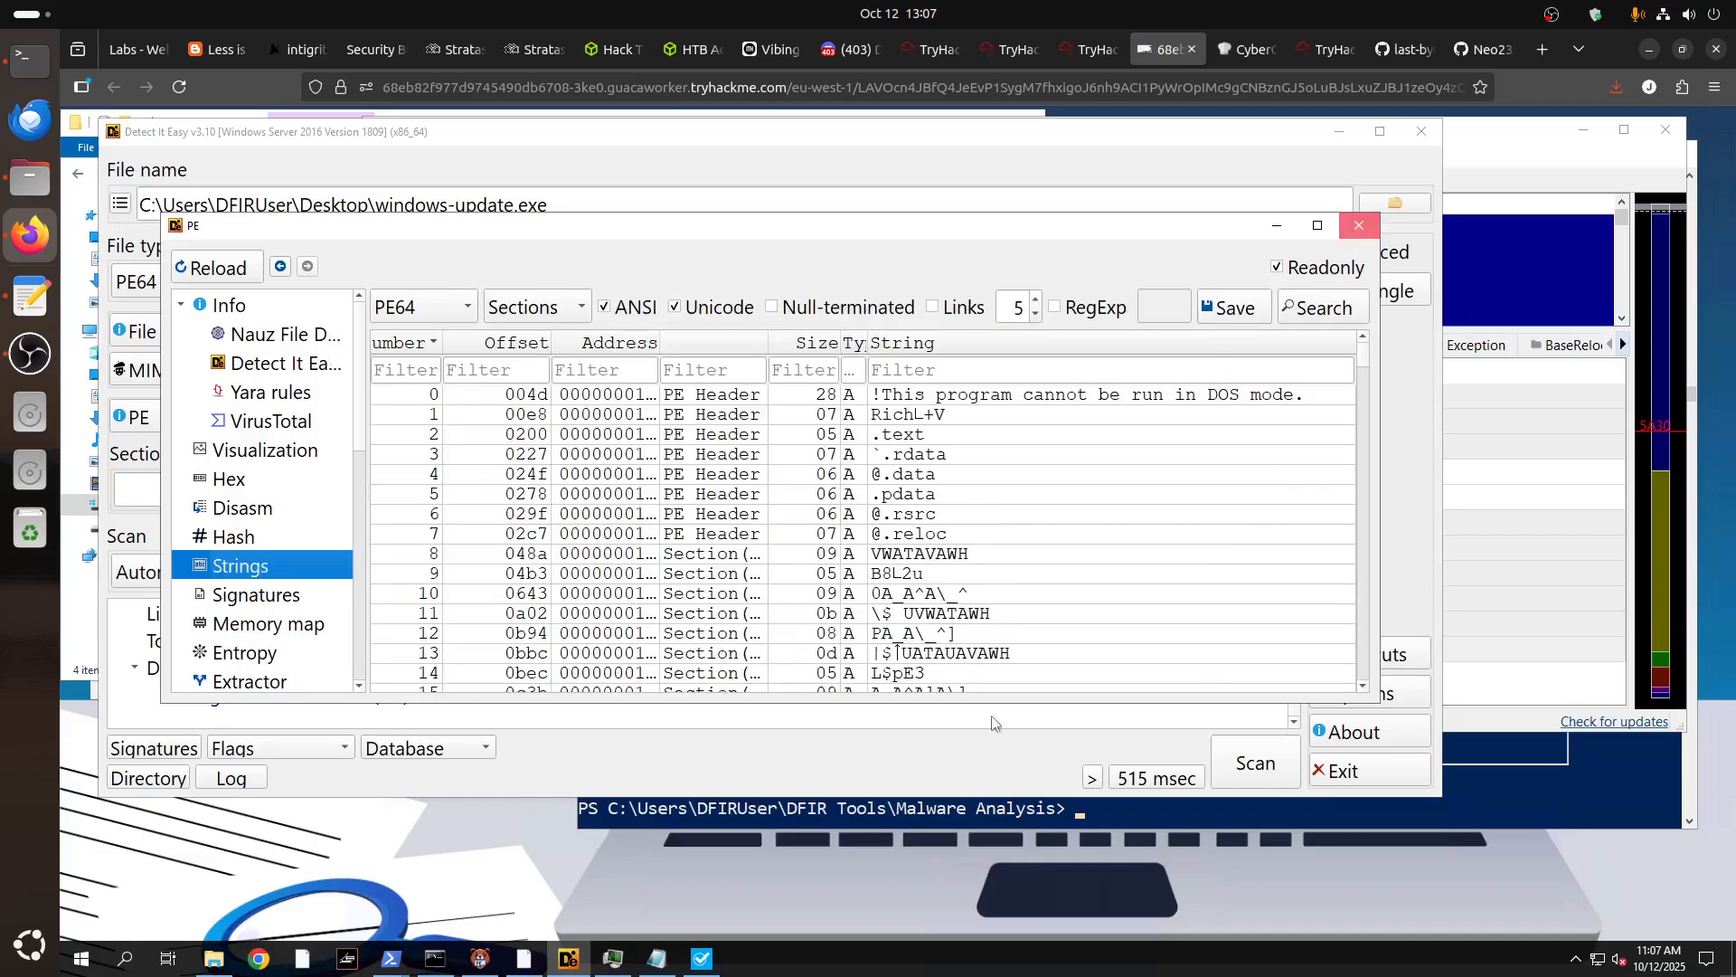
key(Escape)
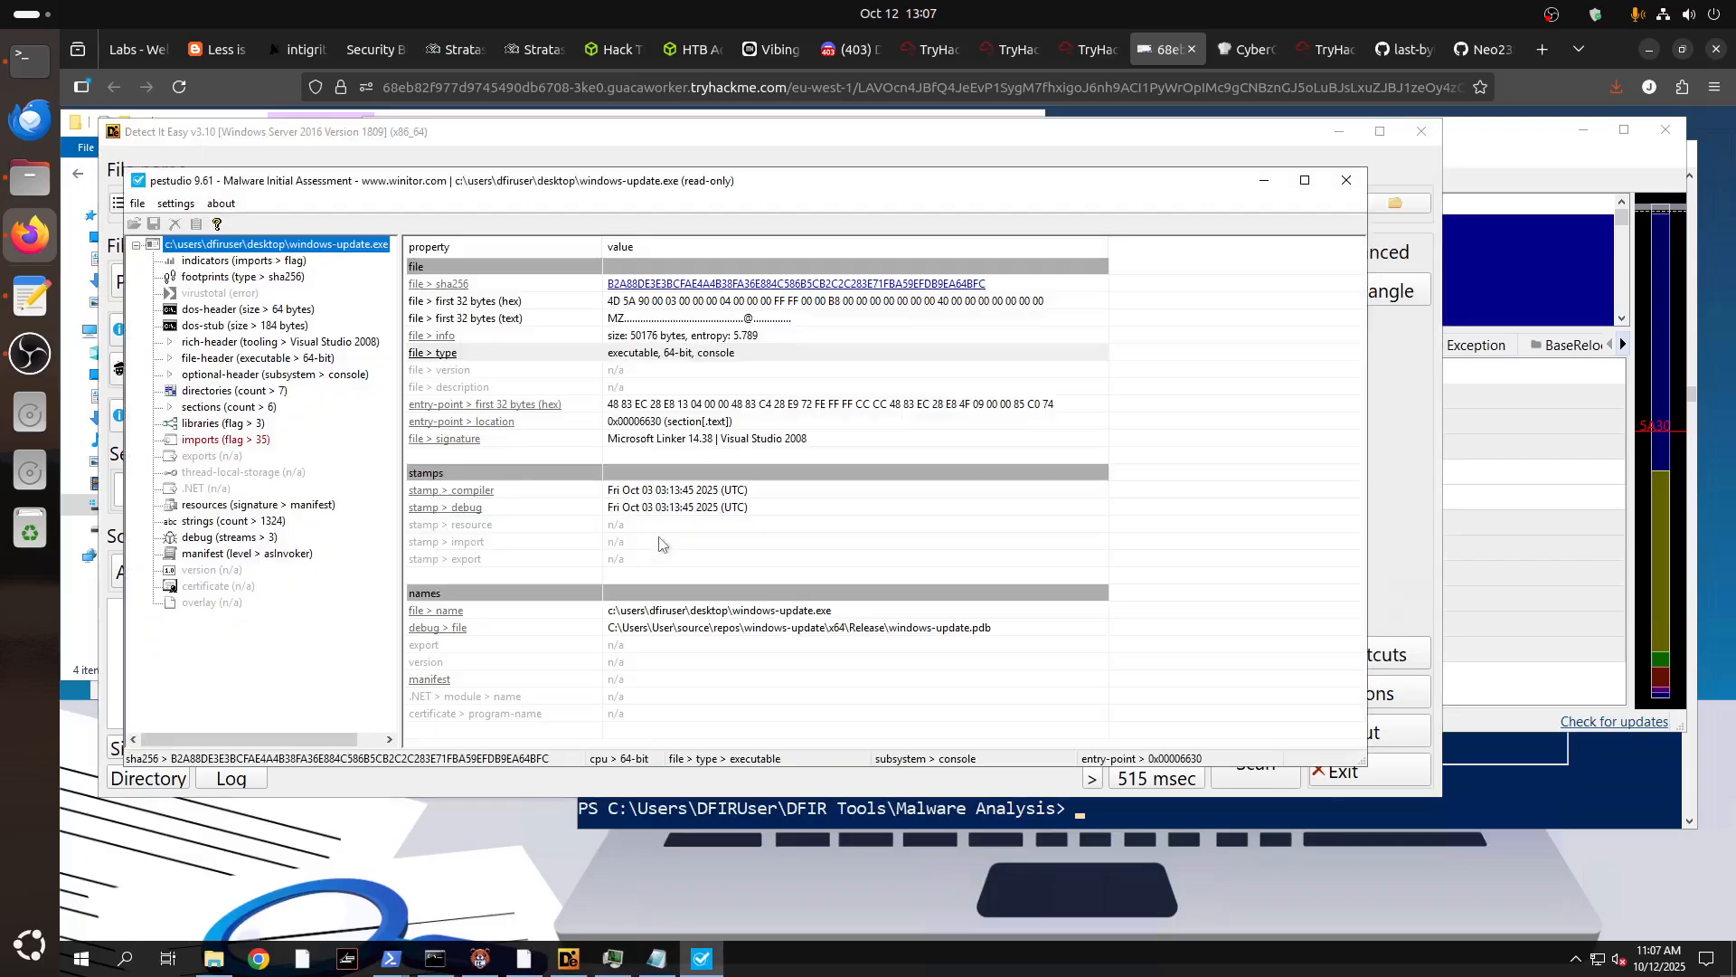
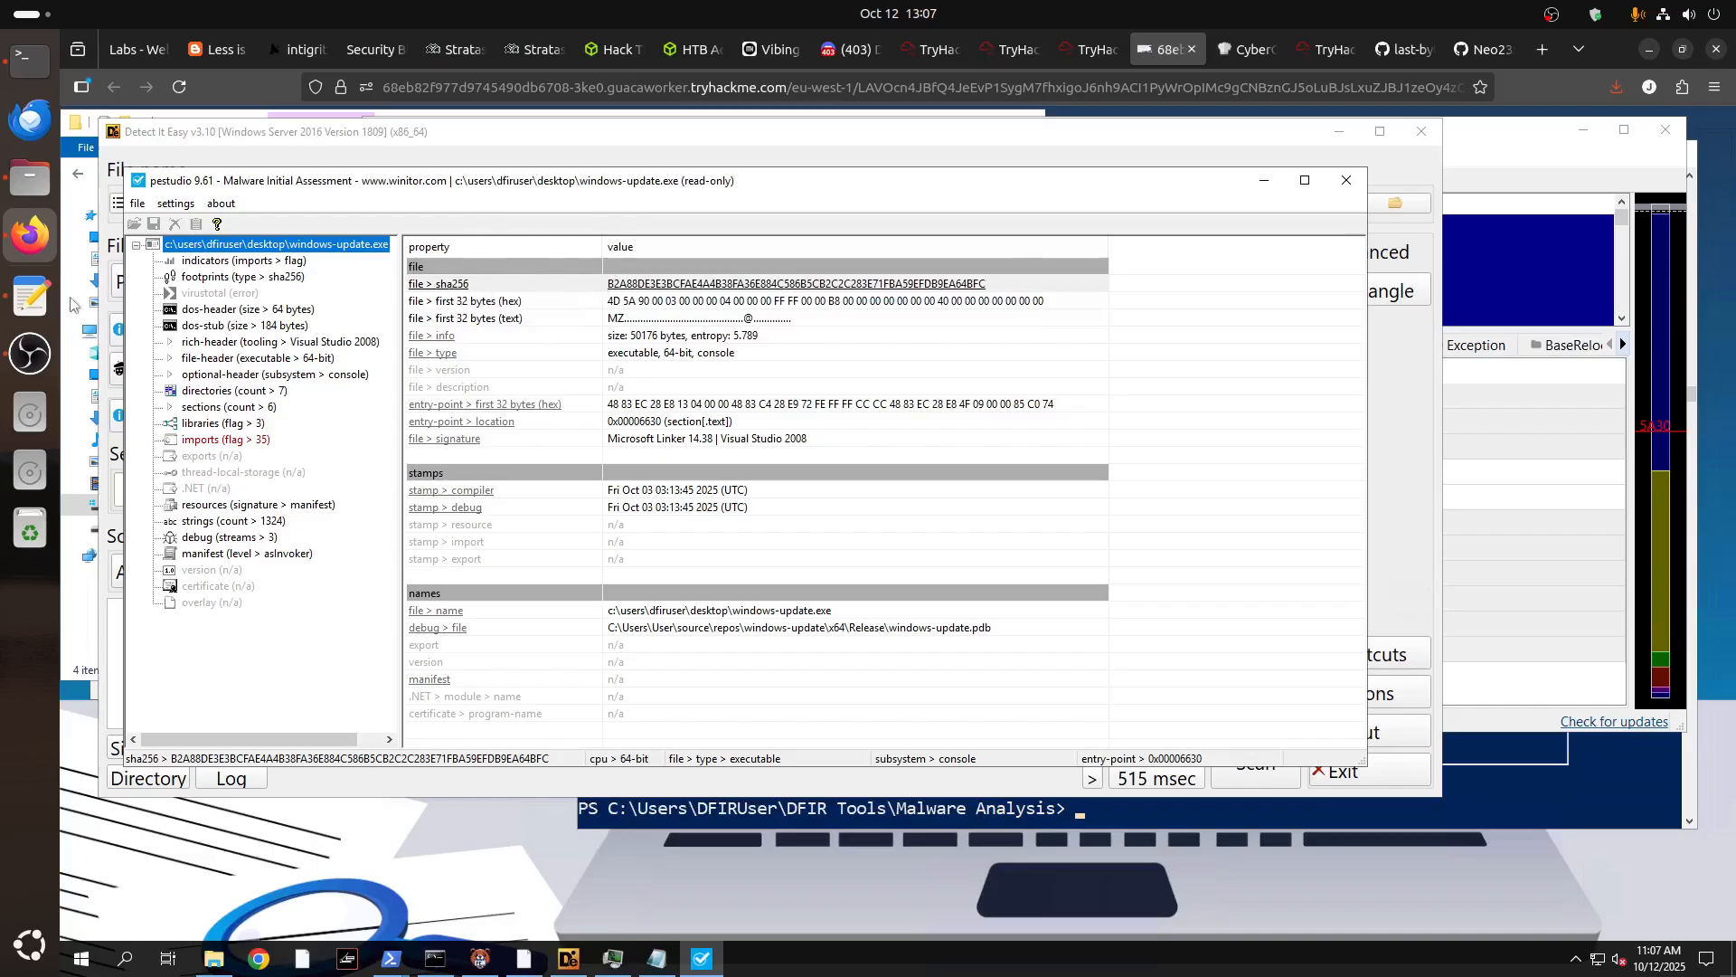
Switch to PowerShell and find the SHA-256 hash and architecture in the capa output for windows-update.exe.
click(1534, 802)
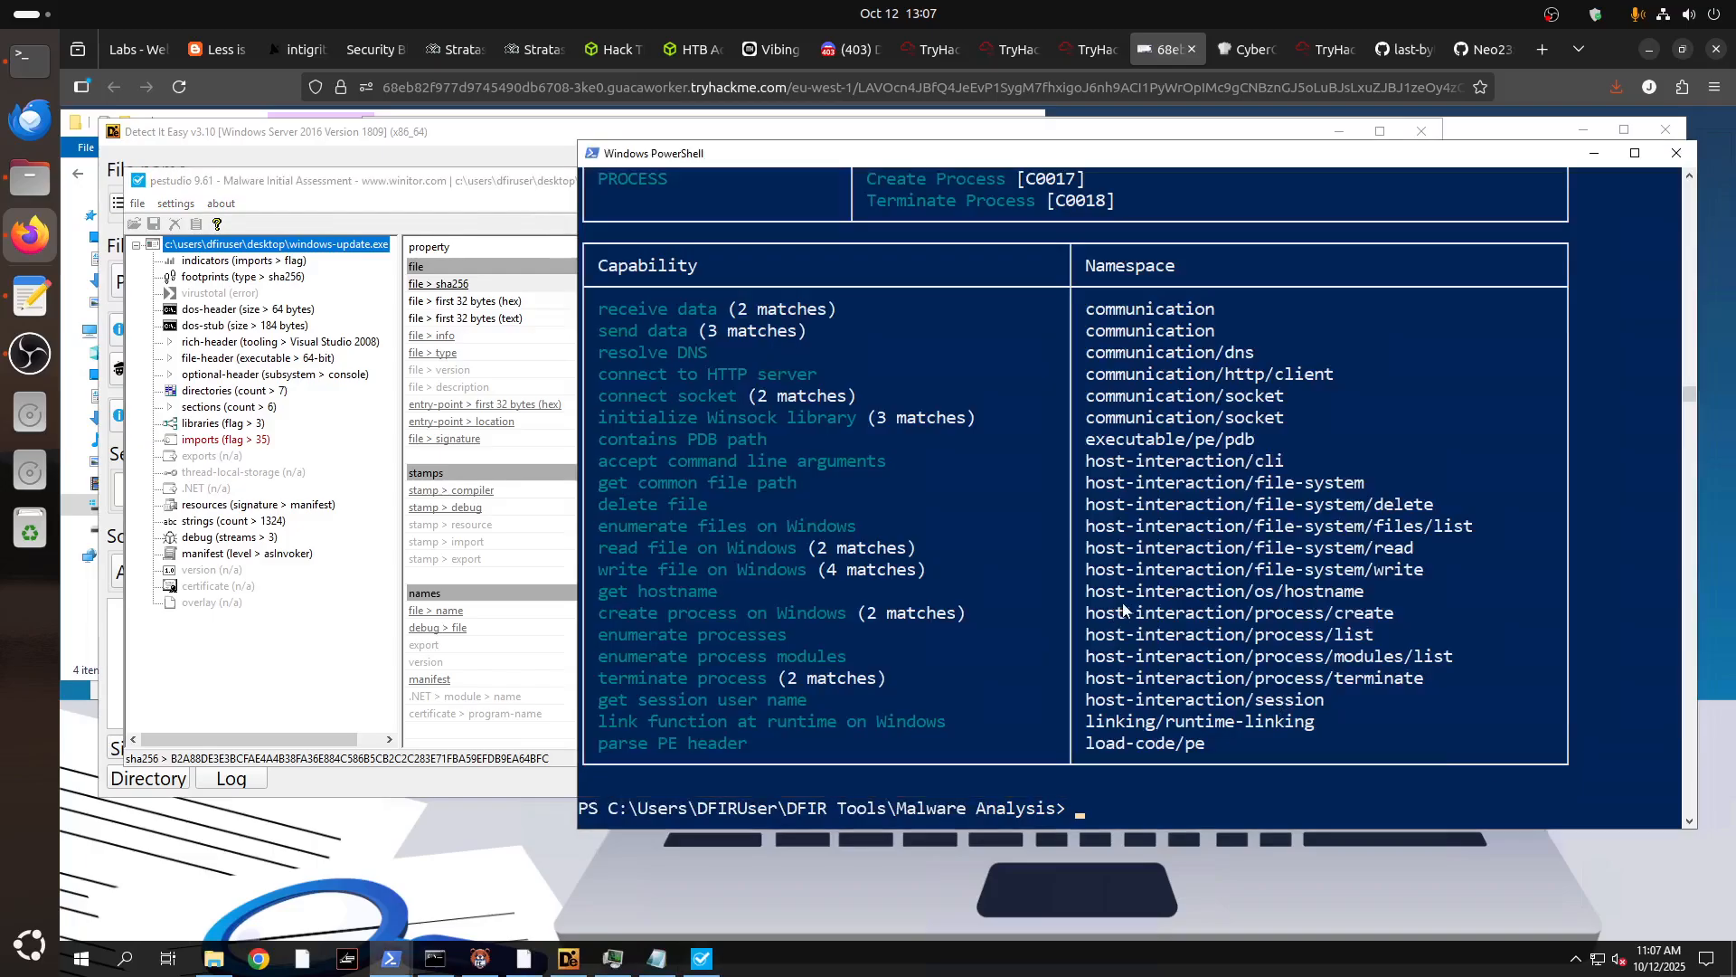
scroll(1089, 588, up, 20)
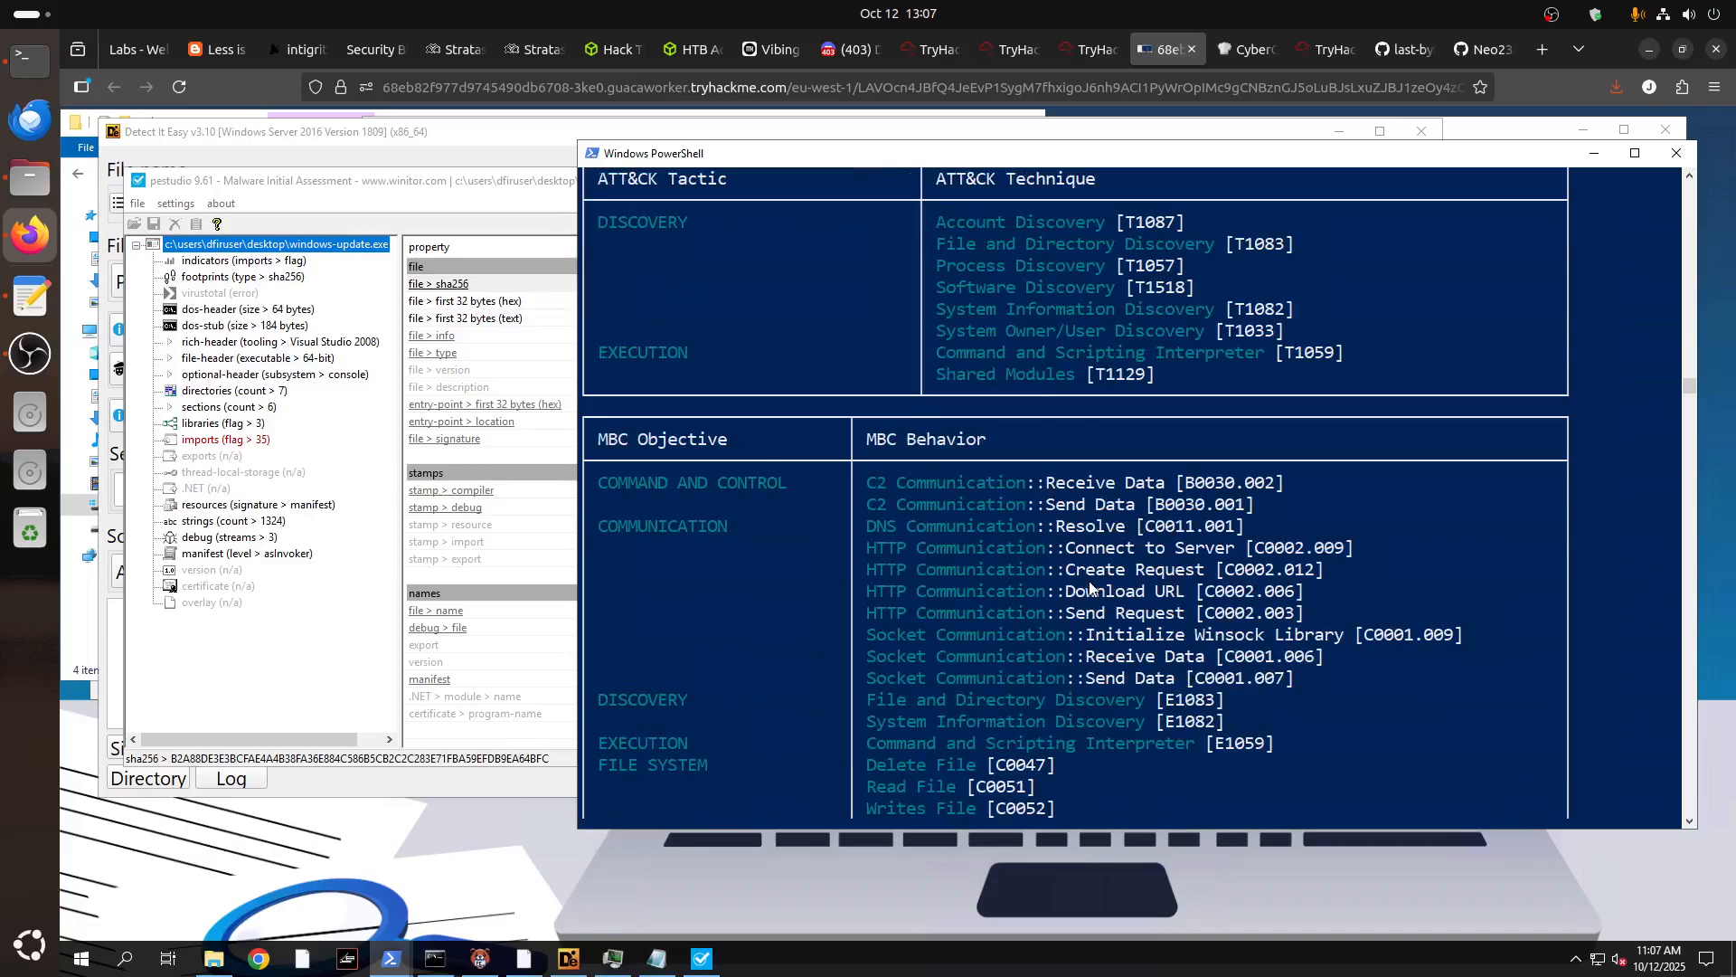
scroll(1091, 587, up, 2)
scroll(1089, 580, down, 11)
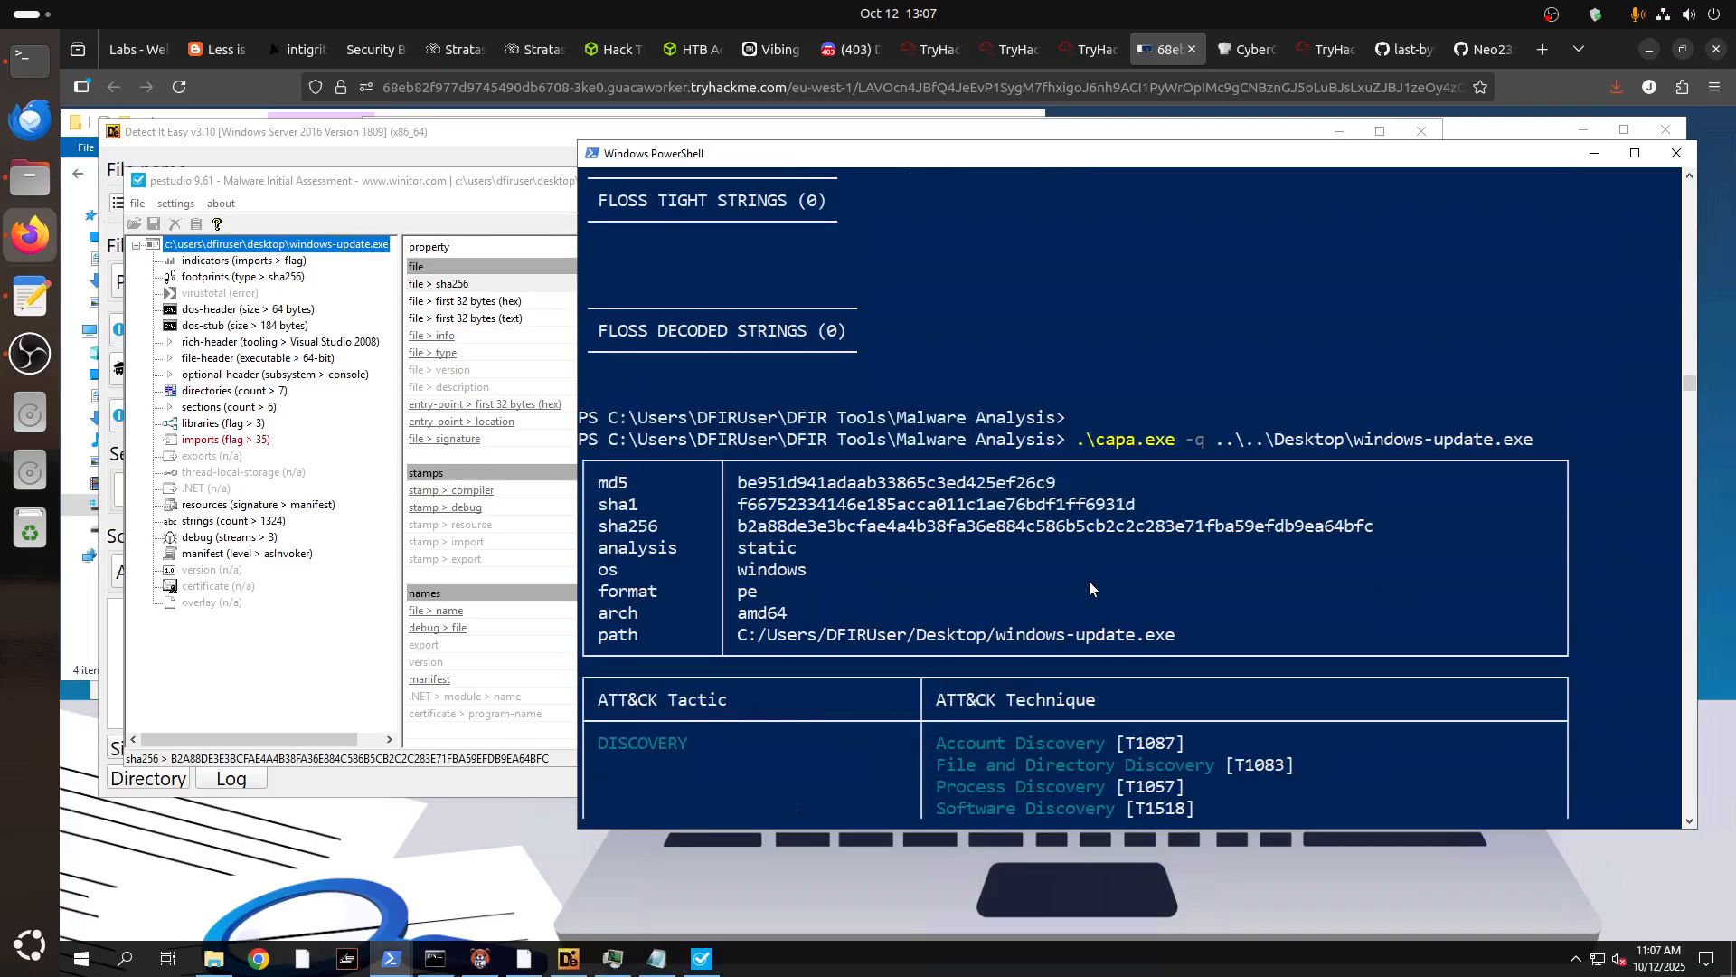
scroll(1082, 556, up, 4)
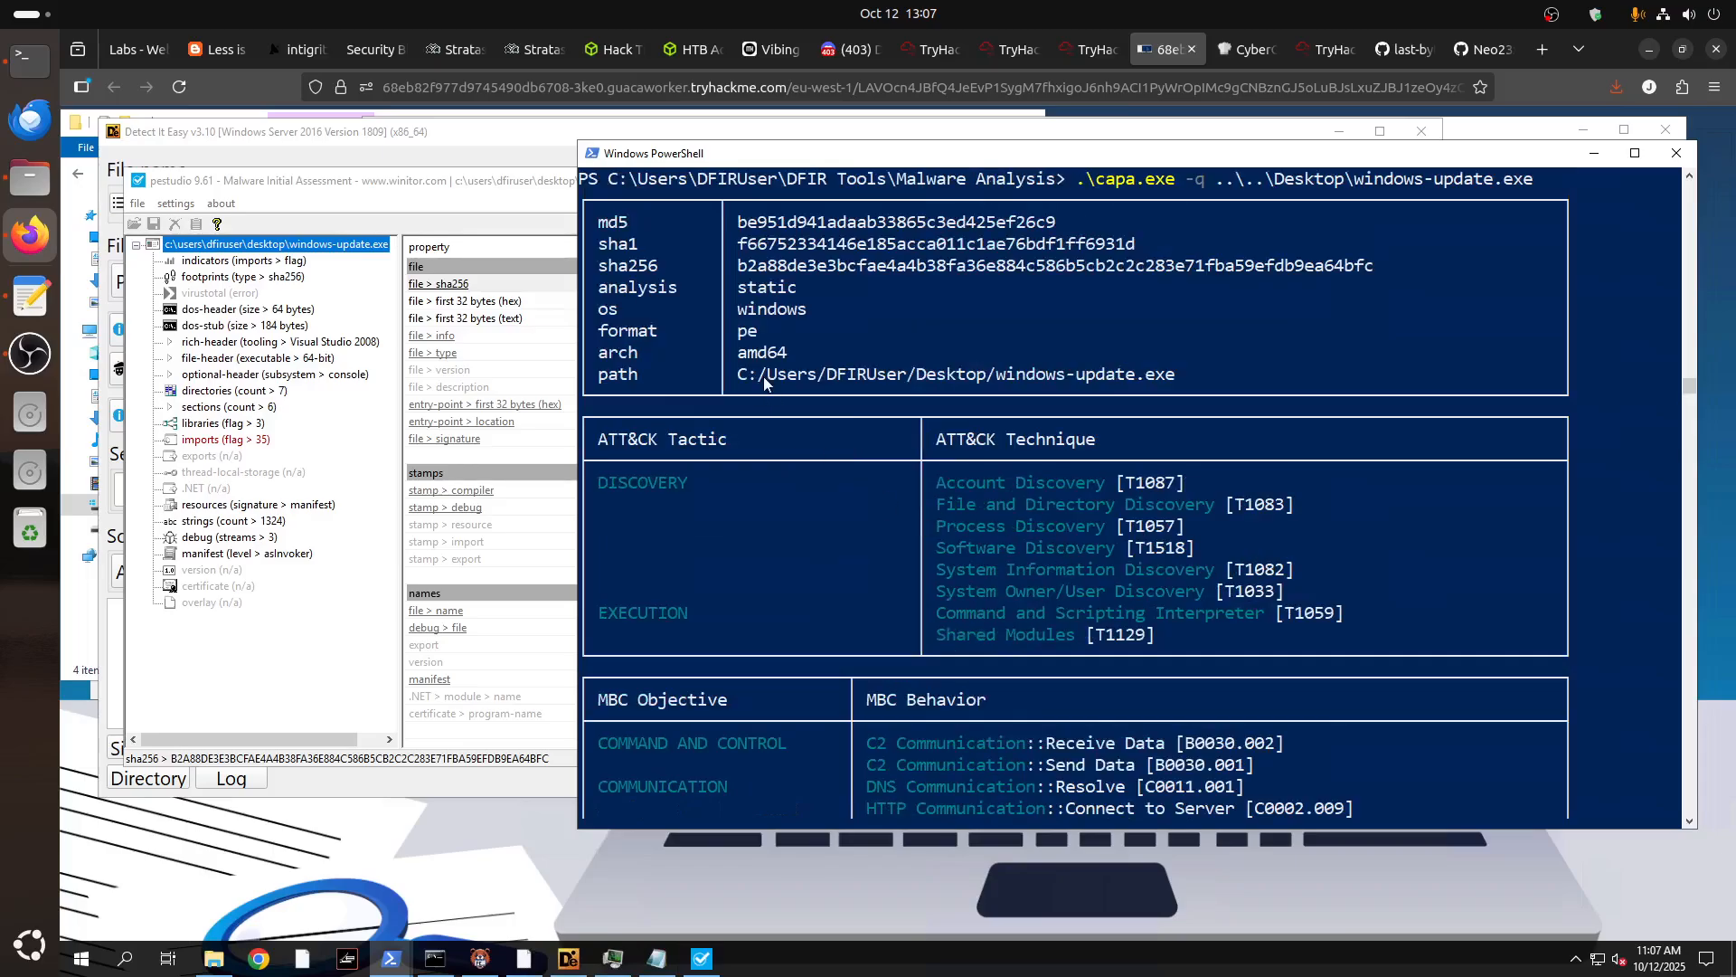
drag(737, 269, 1396, 282)
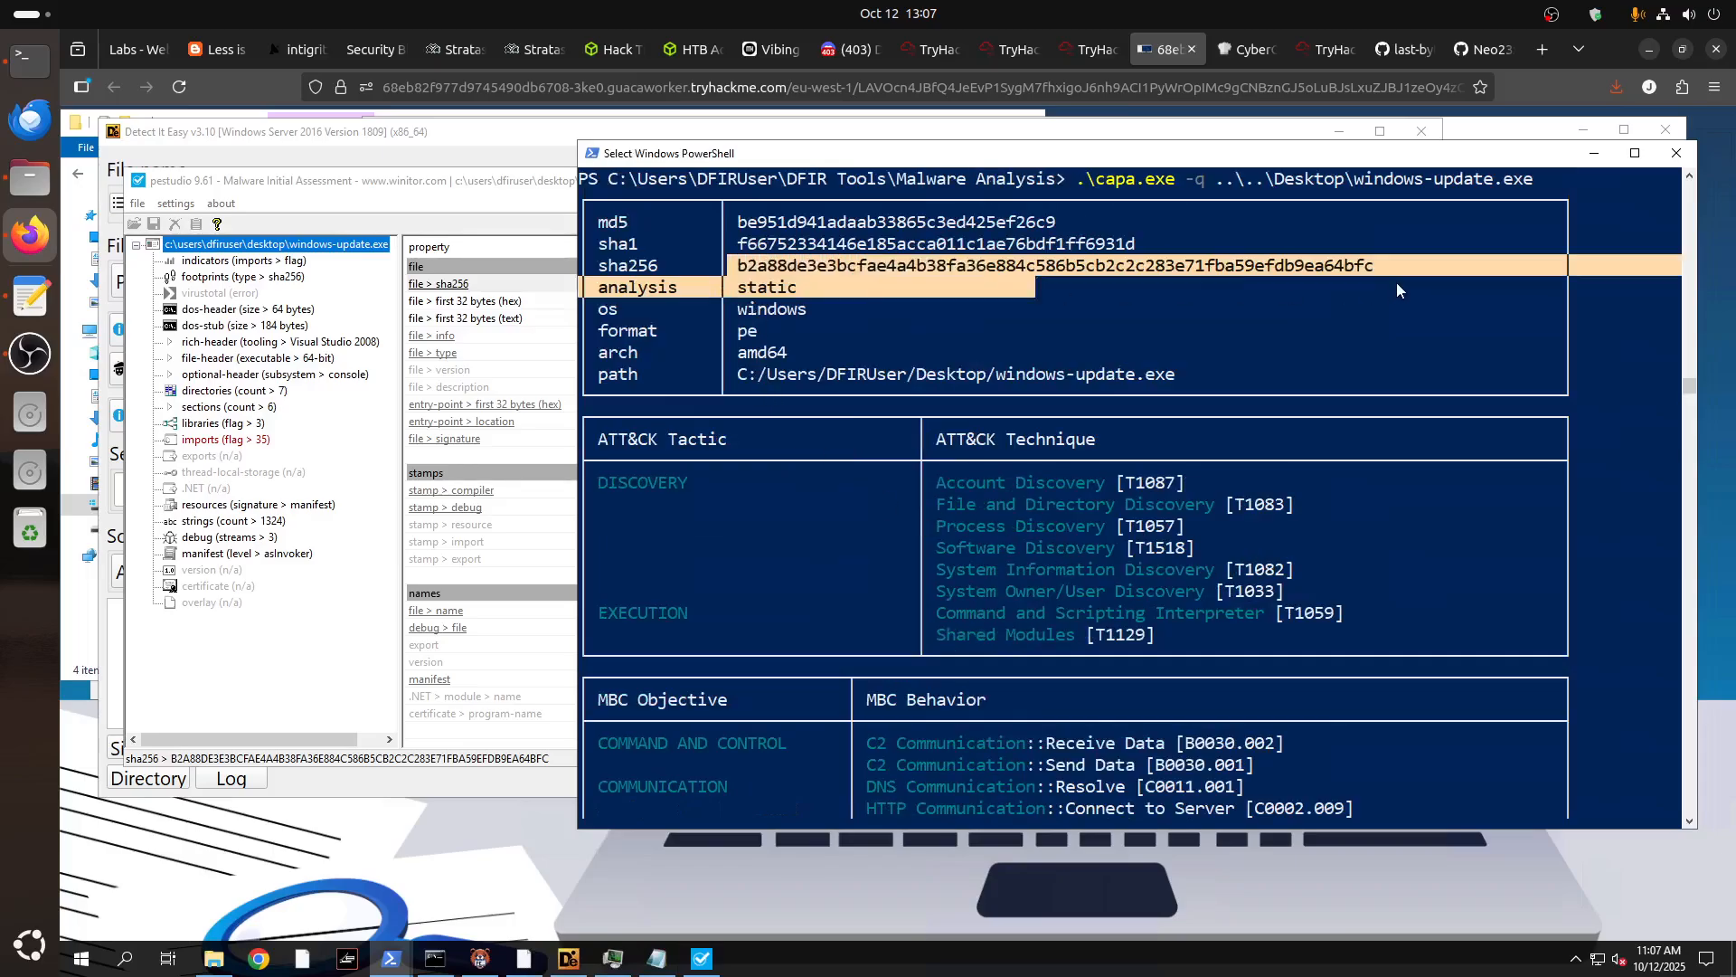
click(1408, 352)
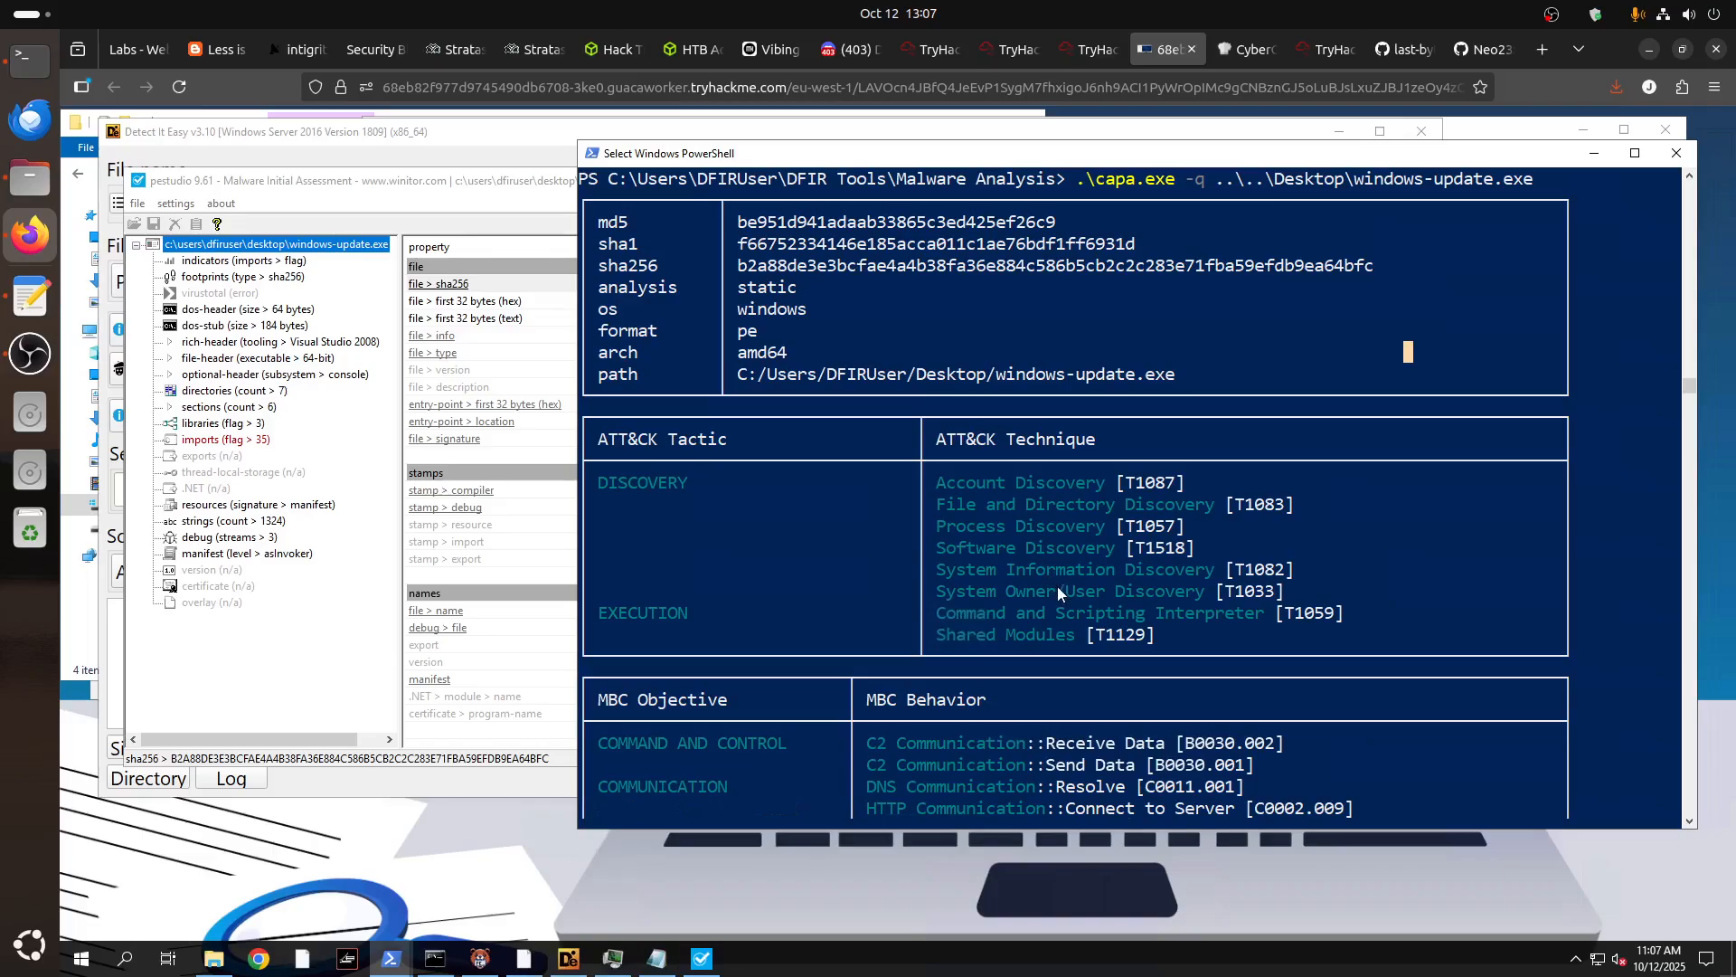
Examine capa's MBC behaviours and capability table for communication, PDB path, command-line and process enumeration entries.
scroll(1056, 586, down, 4)
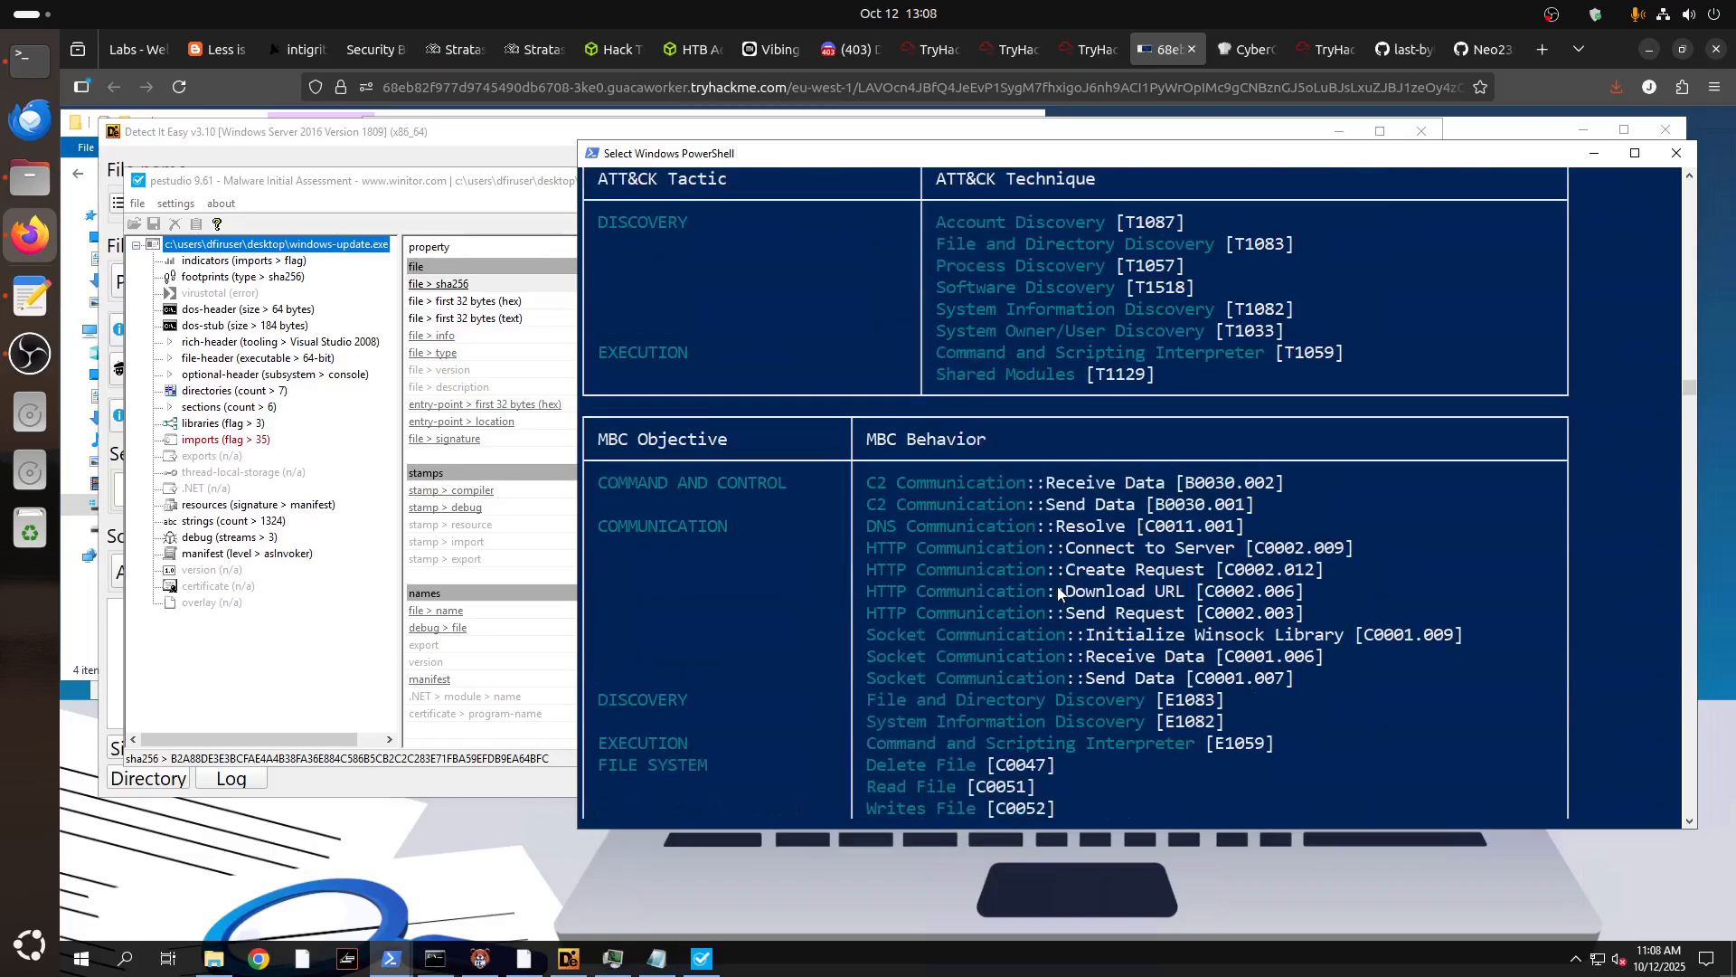
scroll(1058, 589, down, 6)
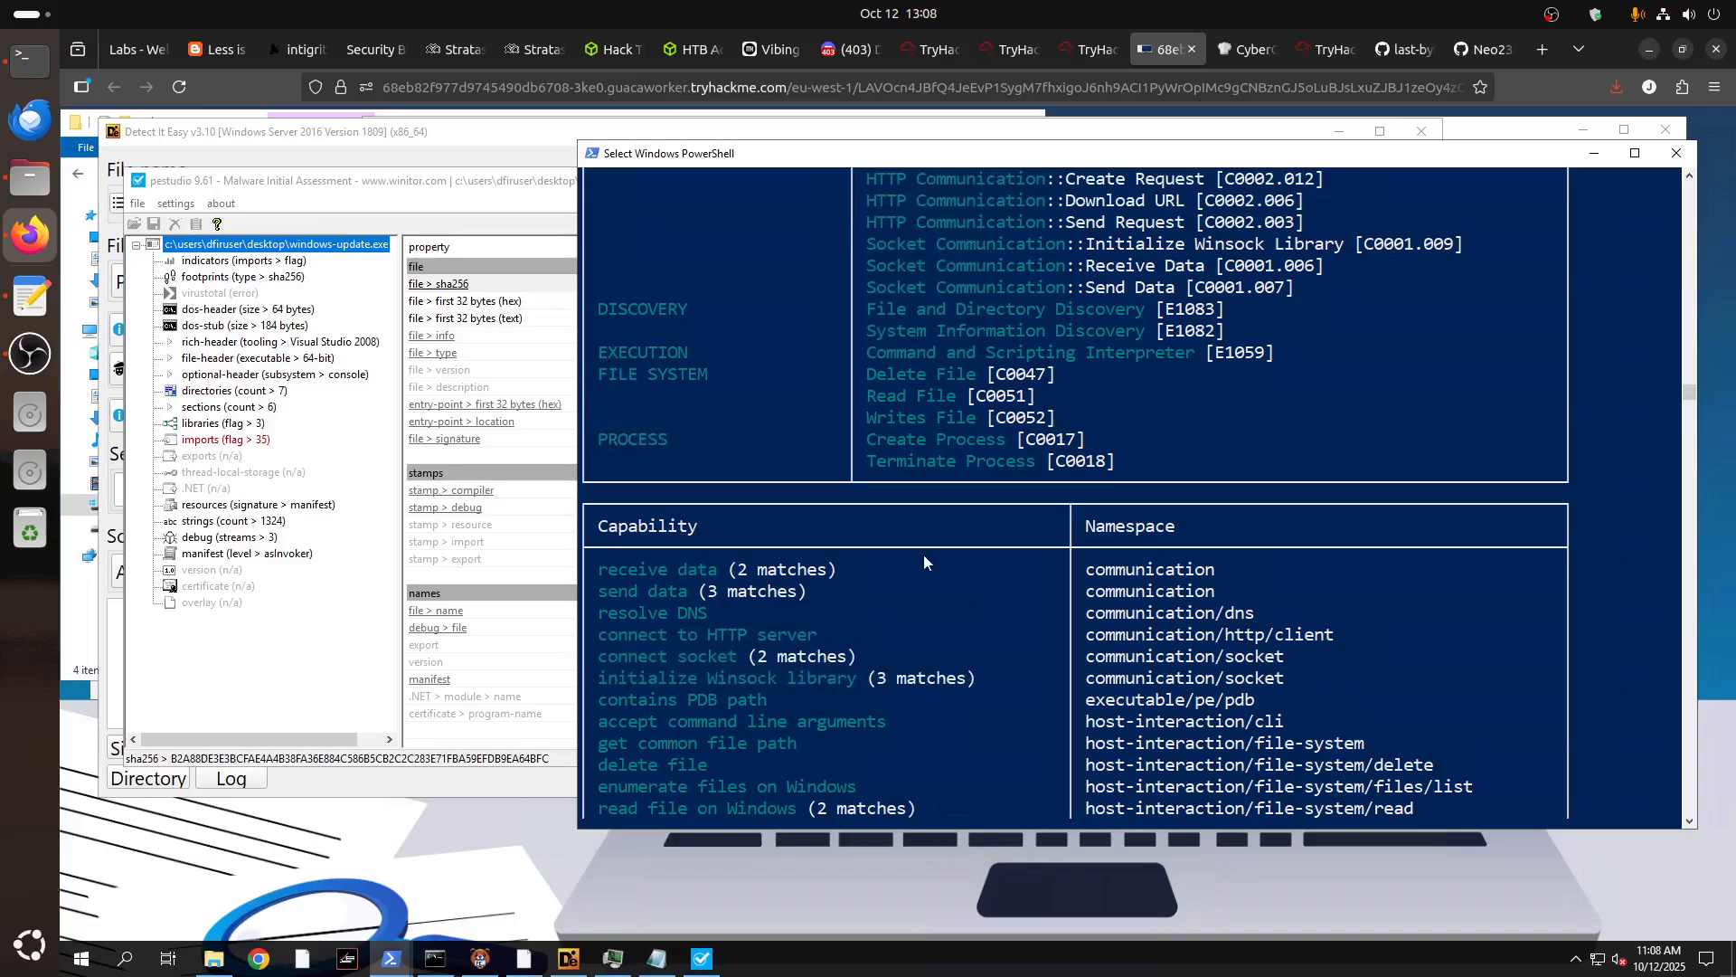
scroll(924, 555, down, 4)
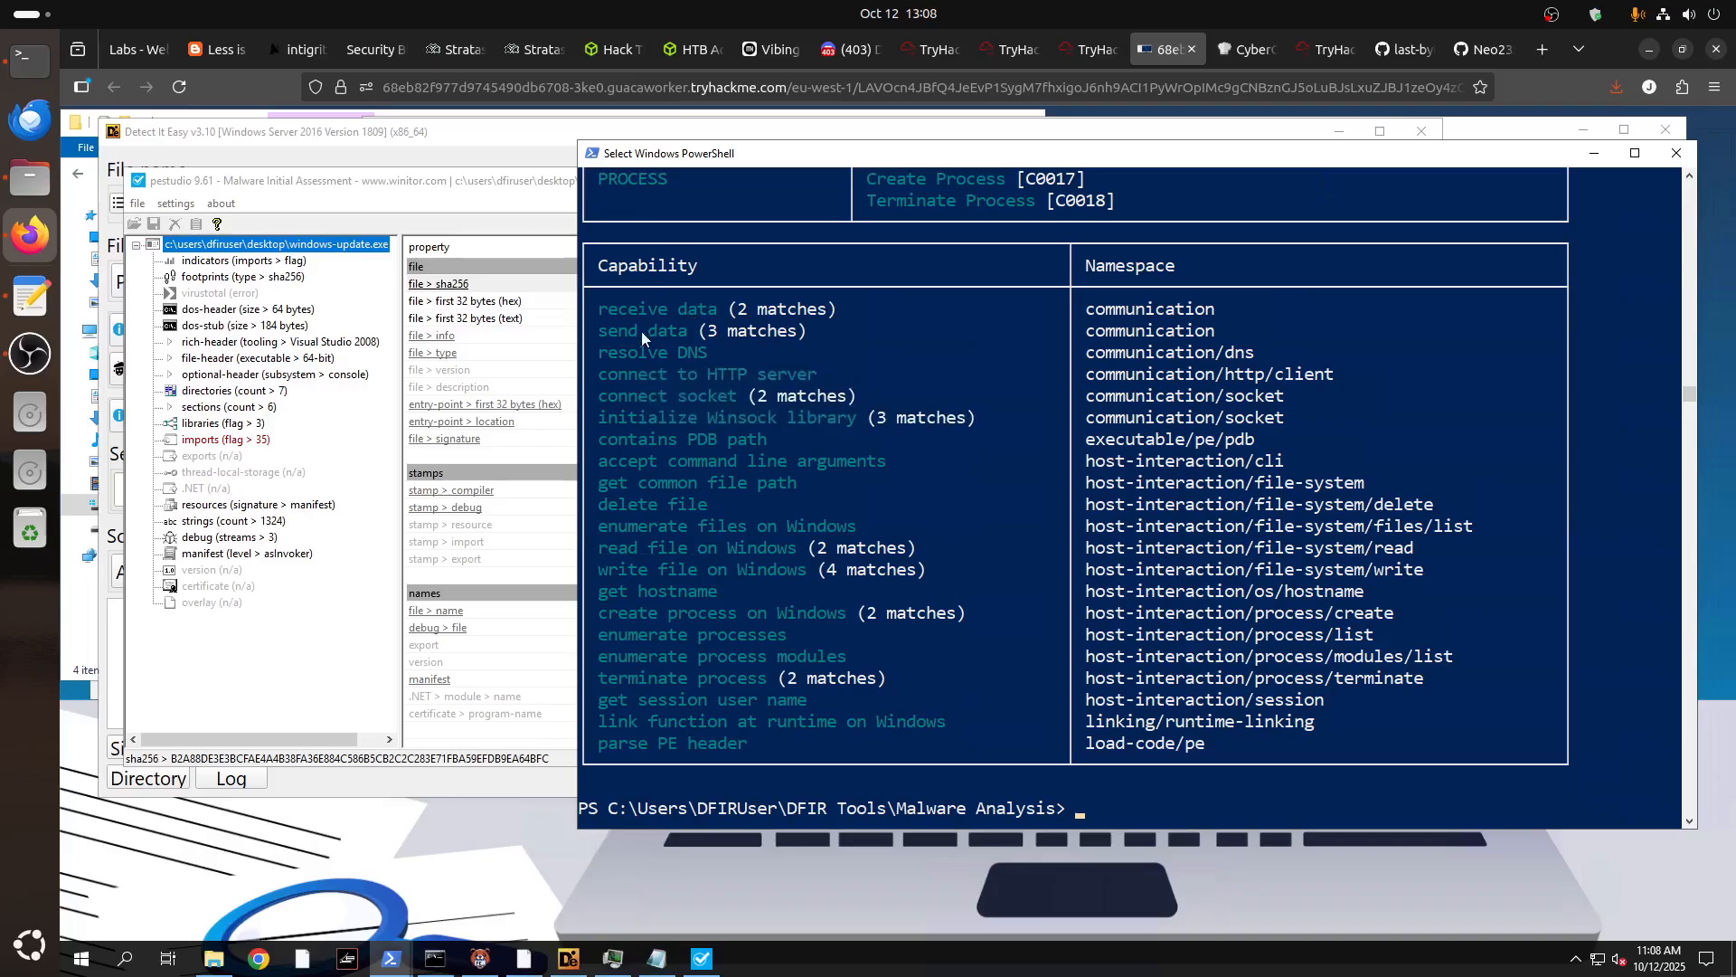
drag(693, 333, 613, 335)
drag(735, 402, 590, 398)
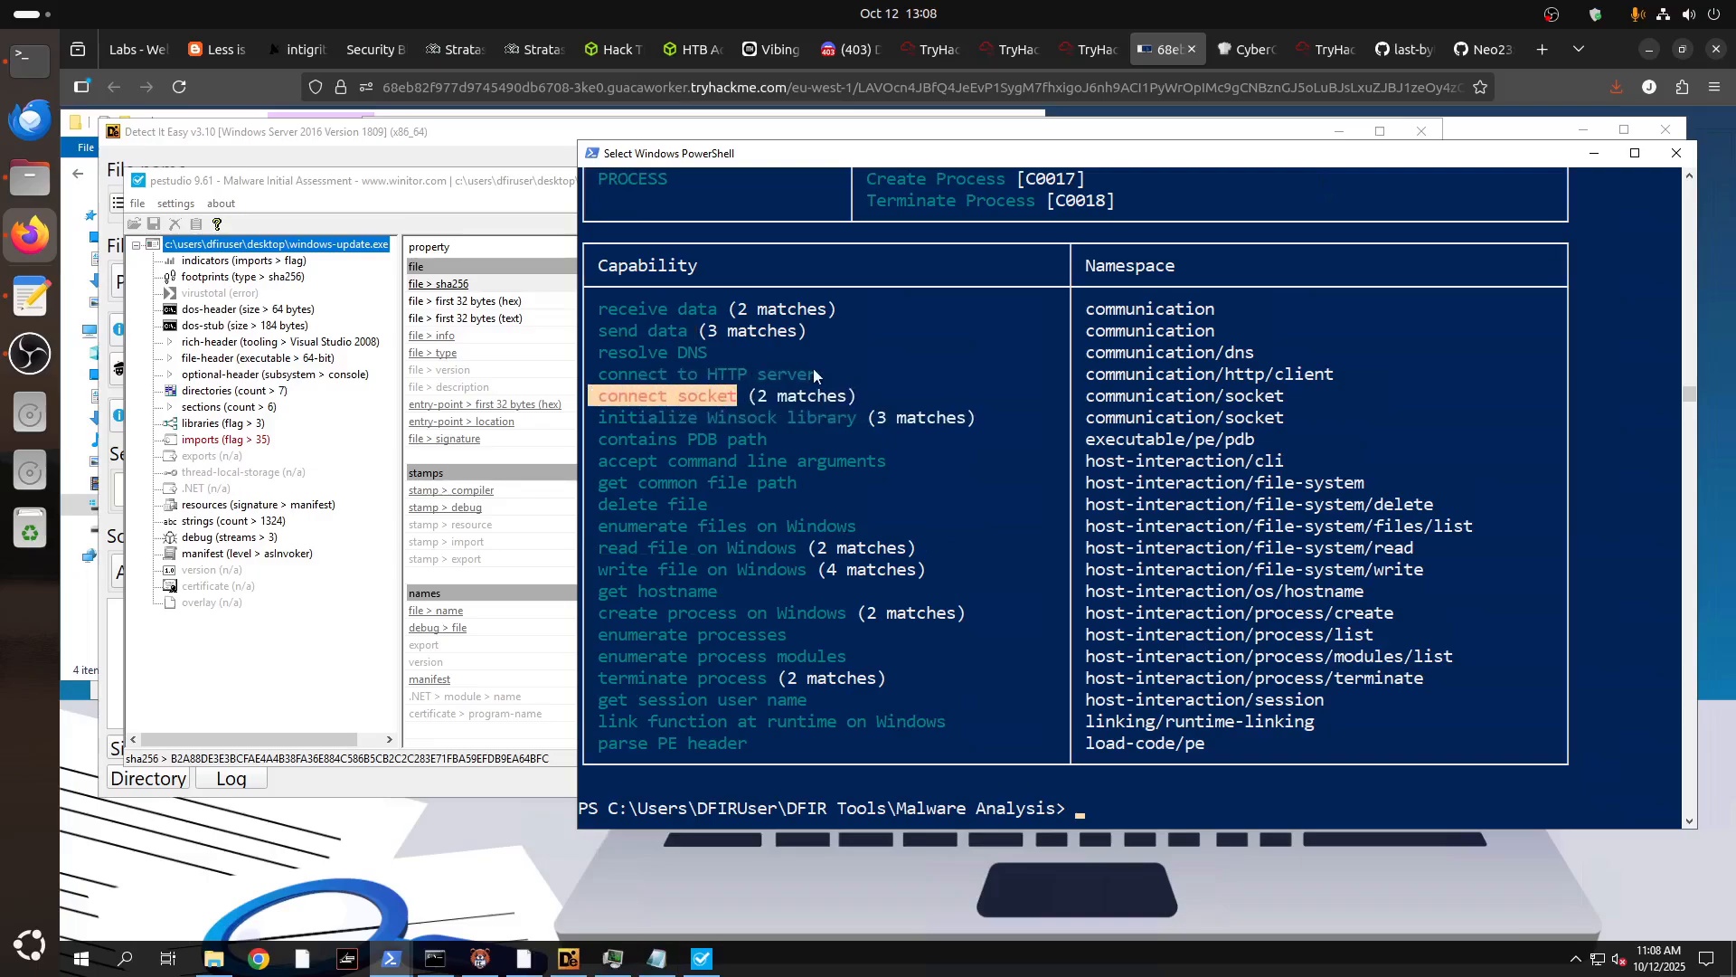
drag(830, 373, 589, 372)
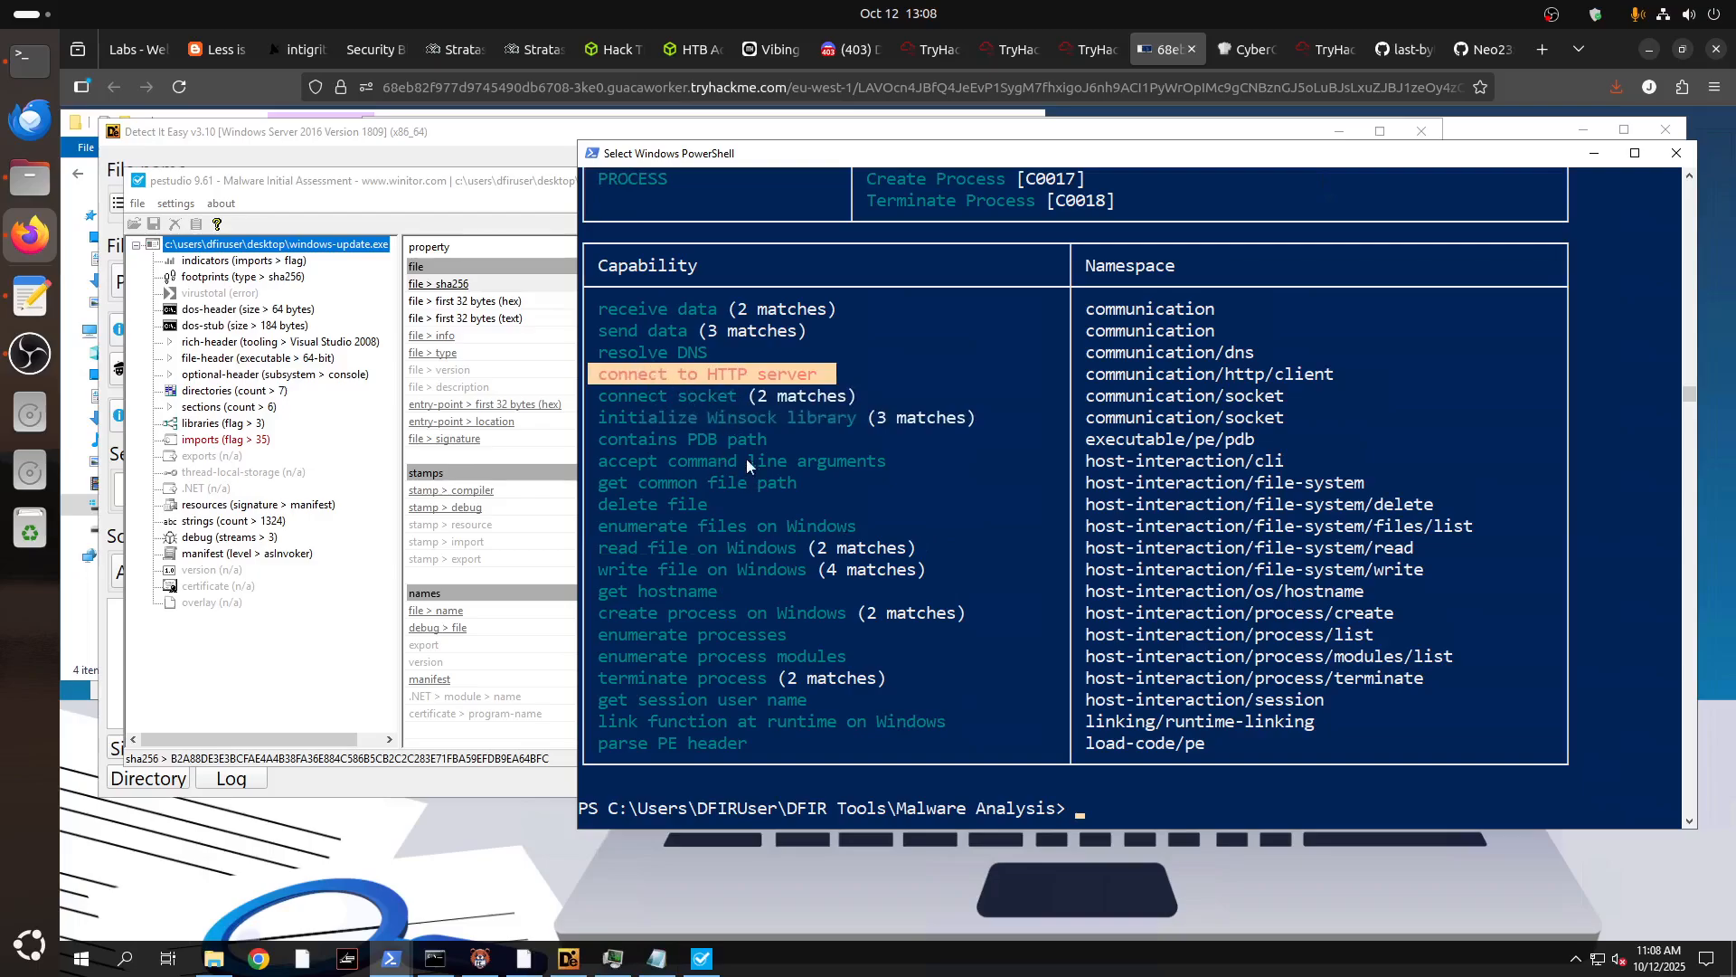
drag(773, 441, 631, 431)
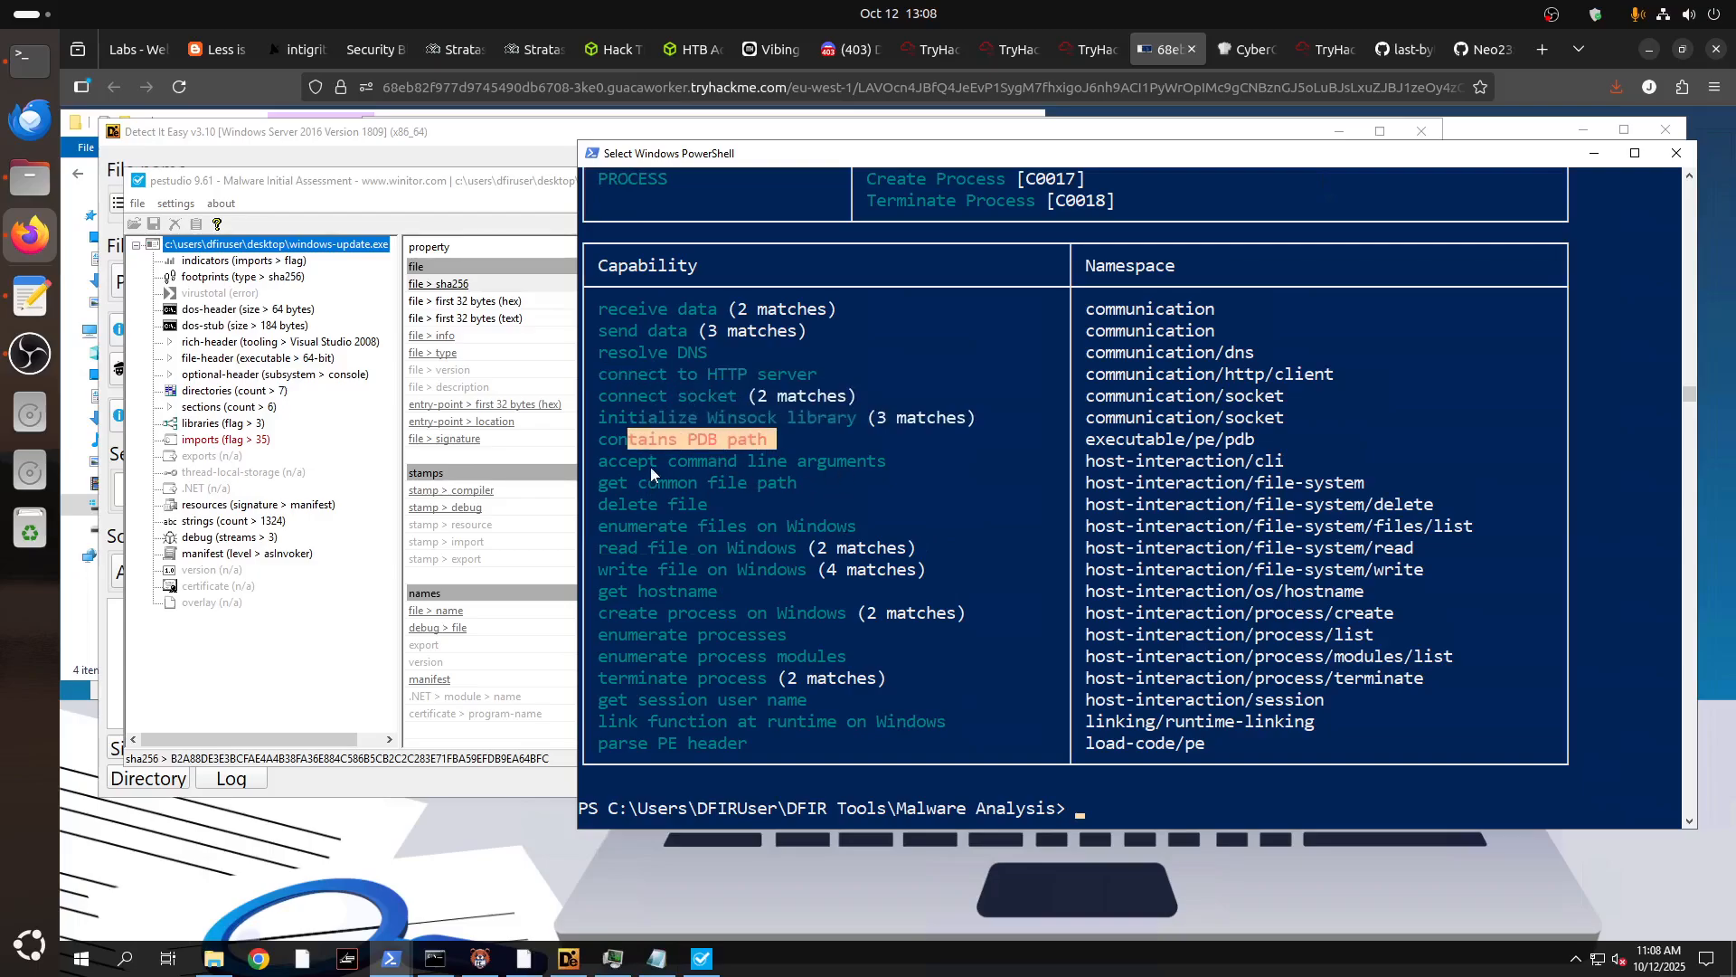
drag(888, 465, 810, 448)
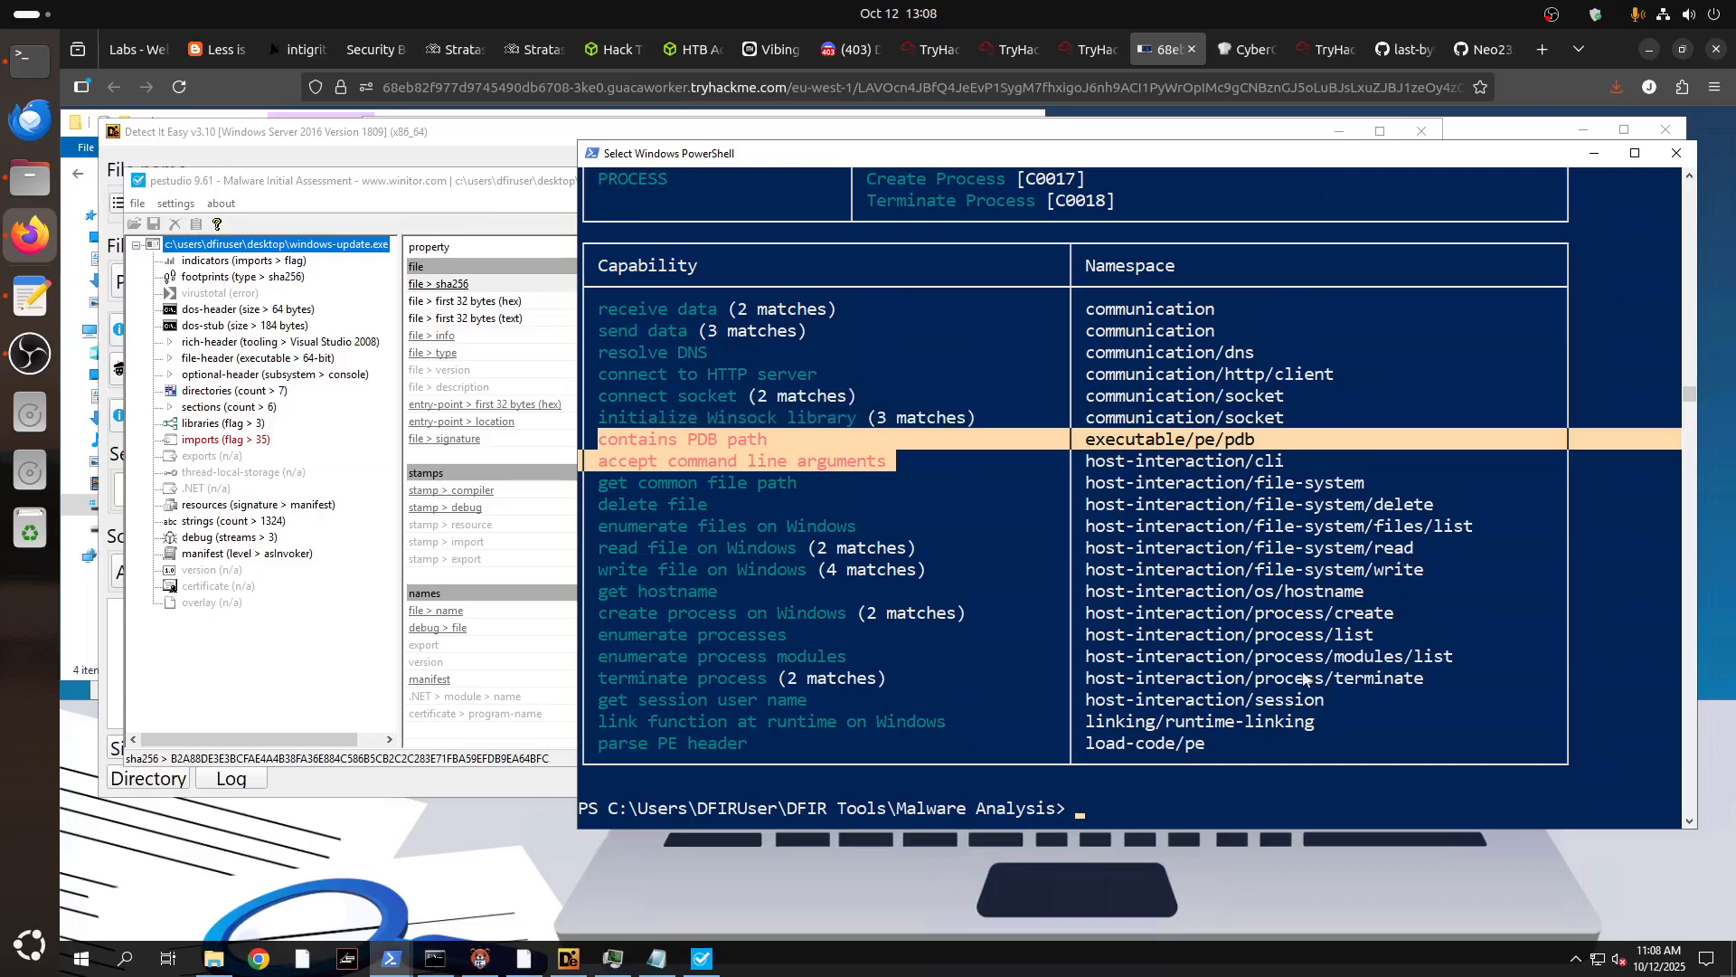
double_click(699, 633)
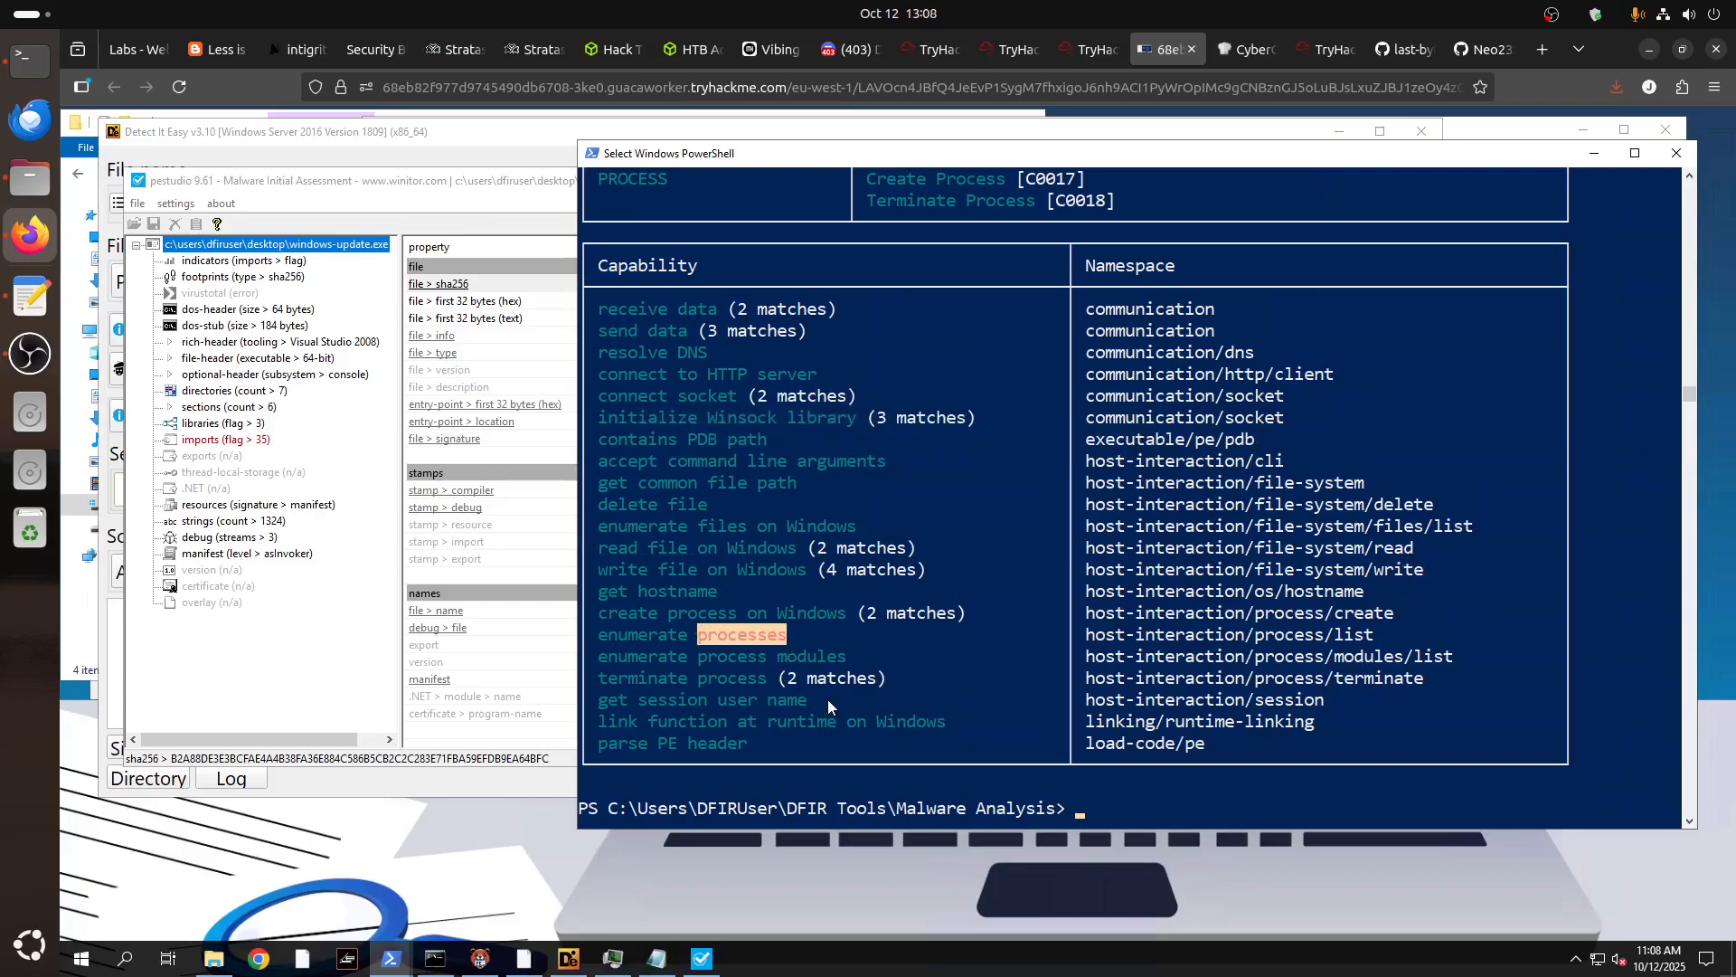
scroll(827, 698, down, 4)
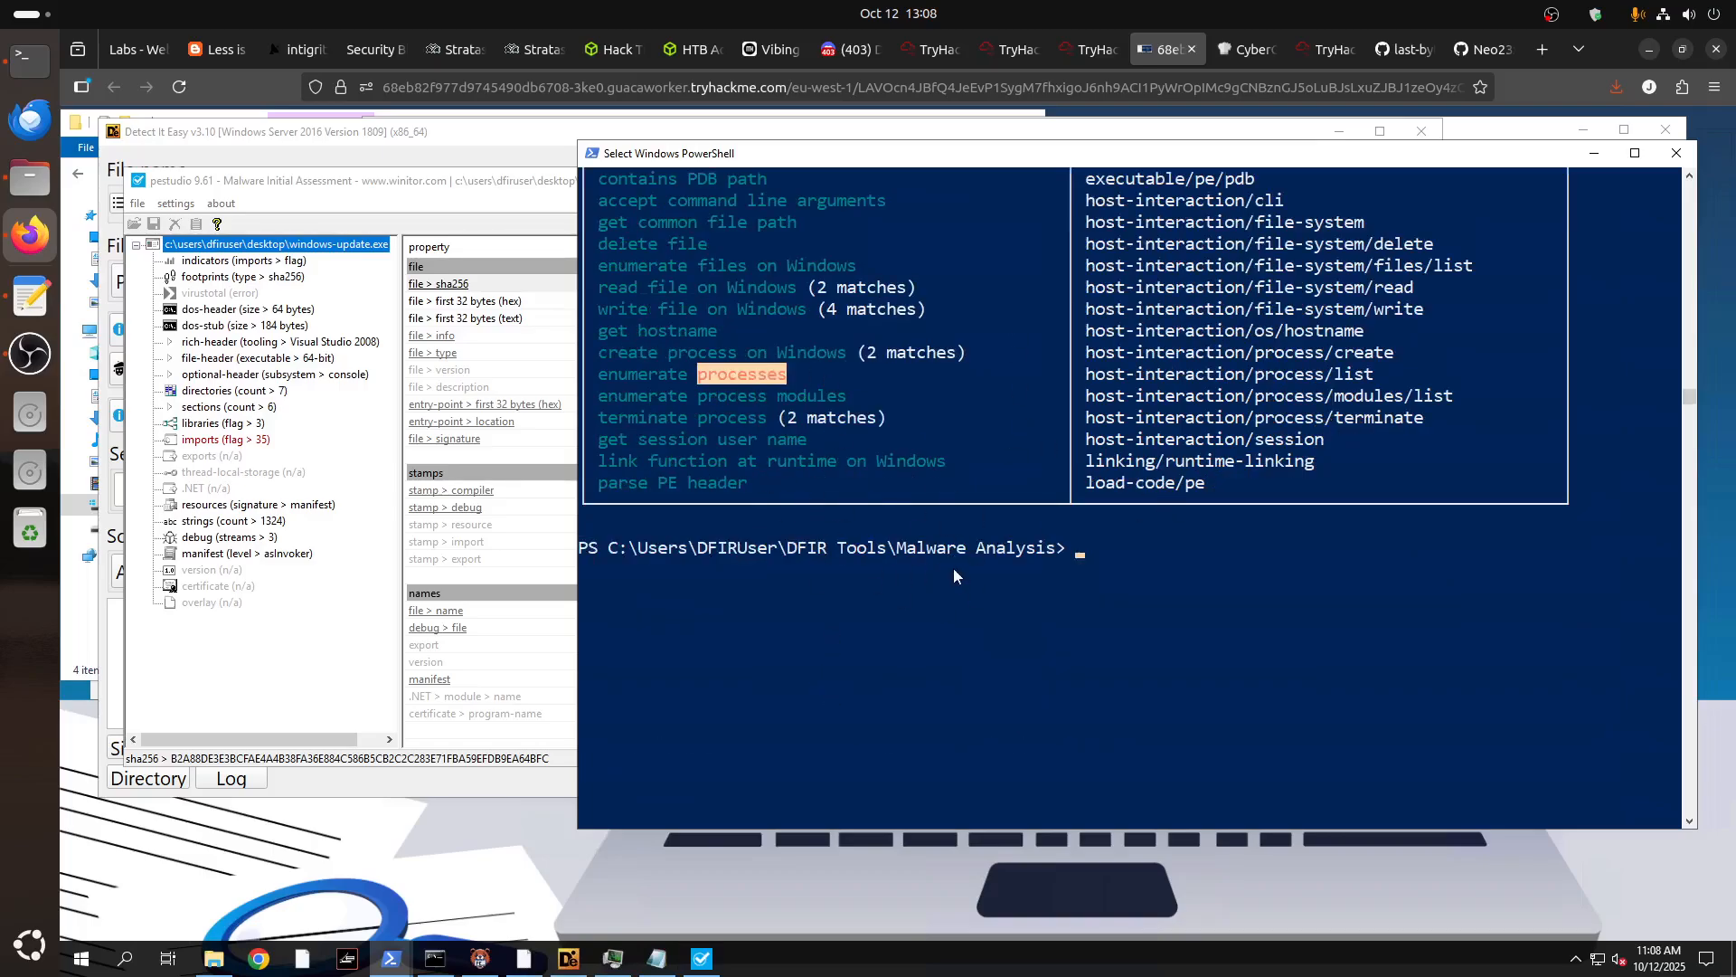
List the Malware Analysis folder with ls and highlight the UPX entry among the available tools.
key(Escape)
text(ls)
key(Return)
double_click(1078, 723)
double_click(1068, 680)
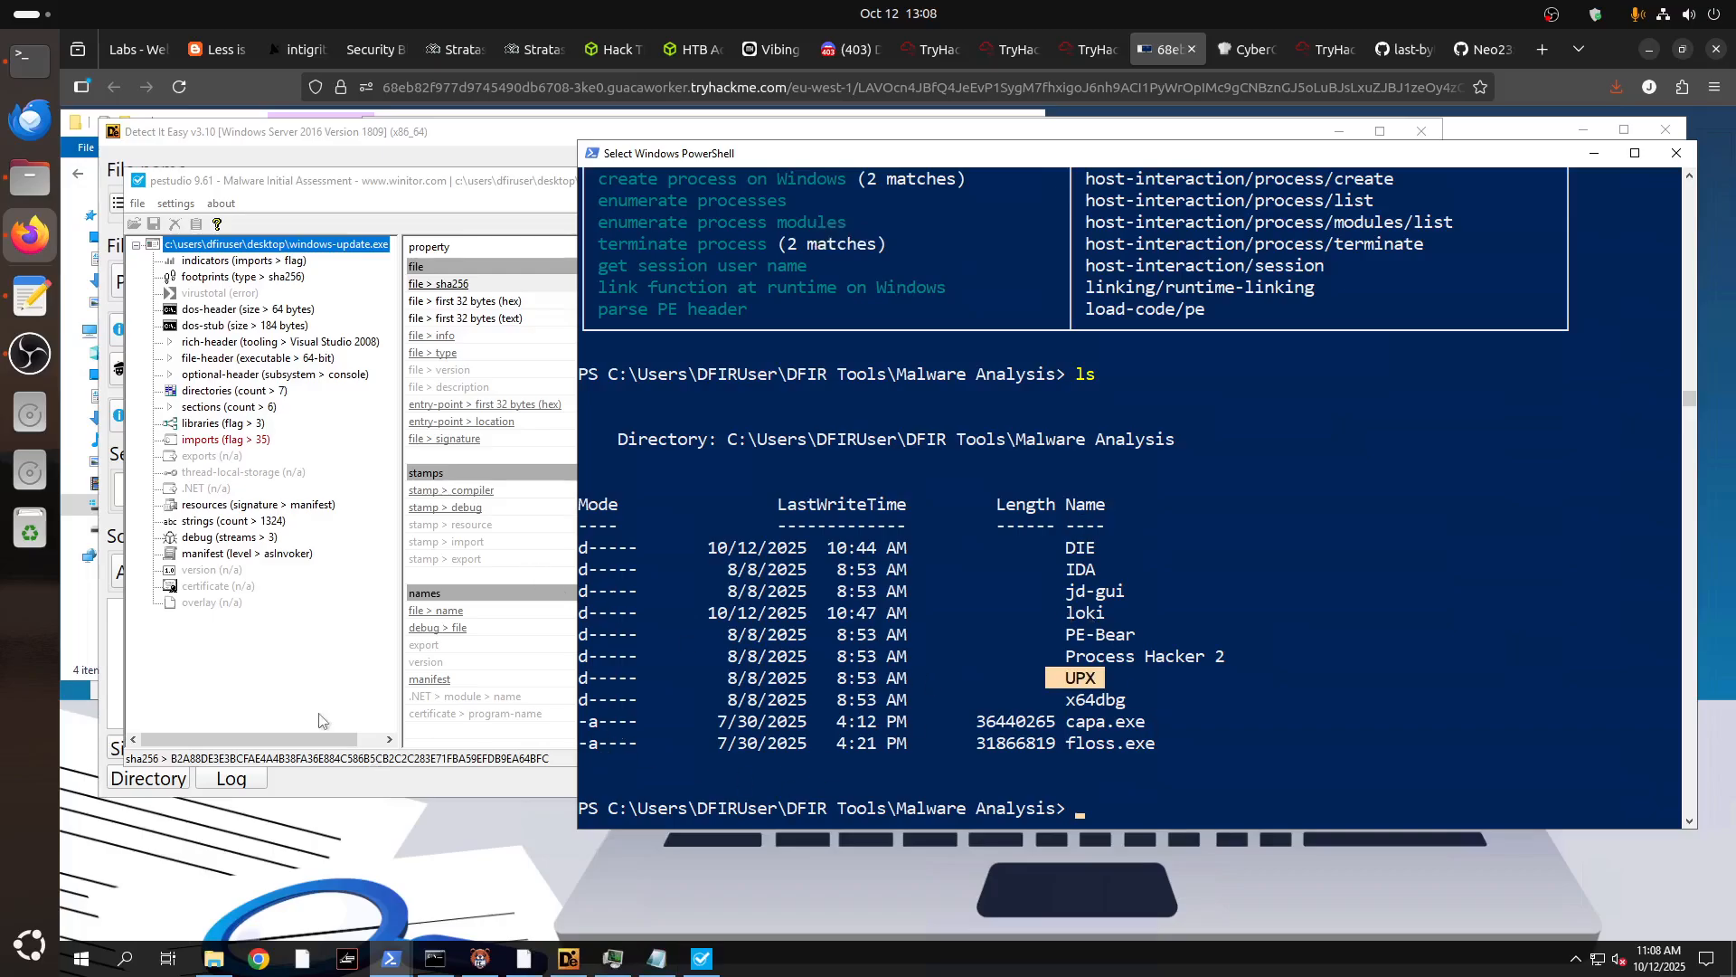
Return to the TryHackMe Shadow Trace room and read the question about the URL to use as an IOC.
click(361, 673)
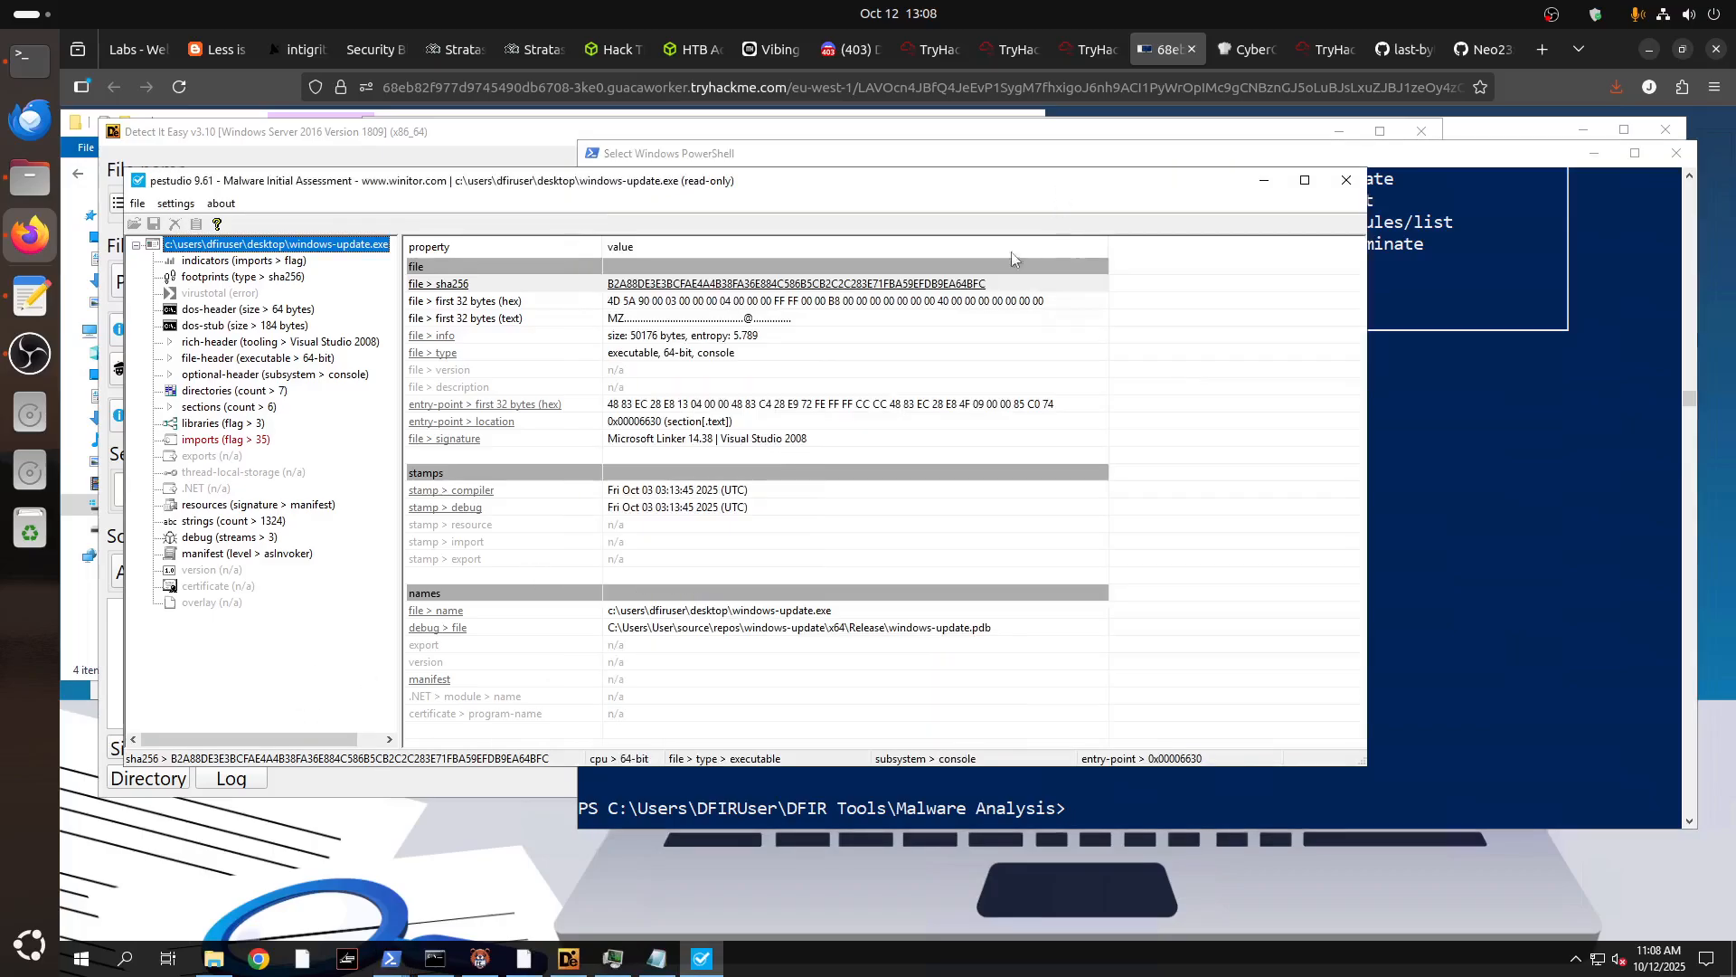
click(1092, 49)
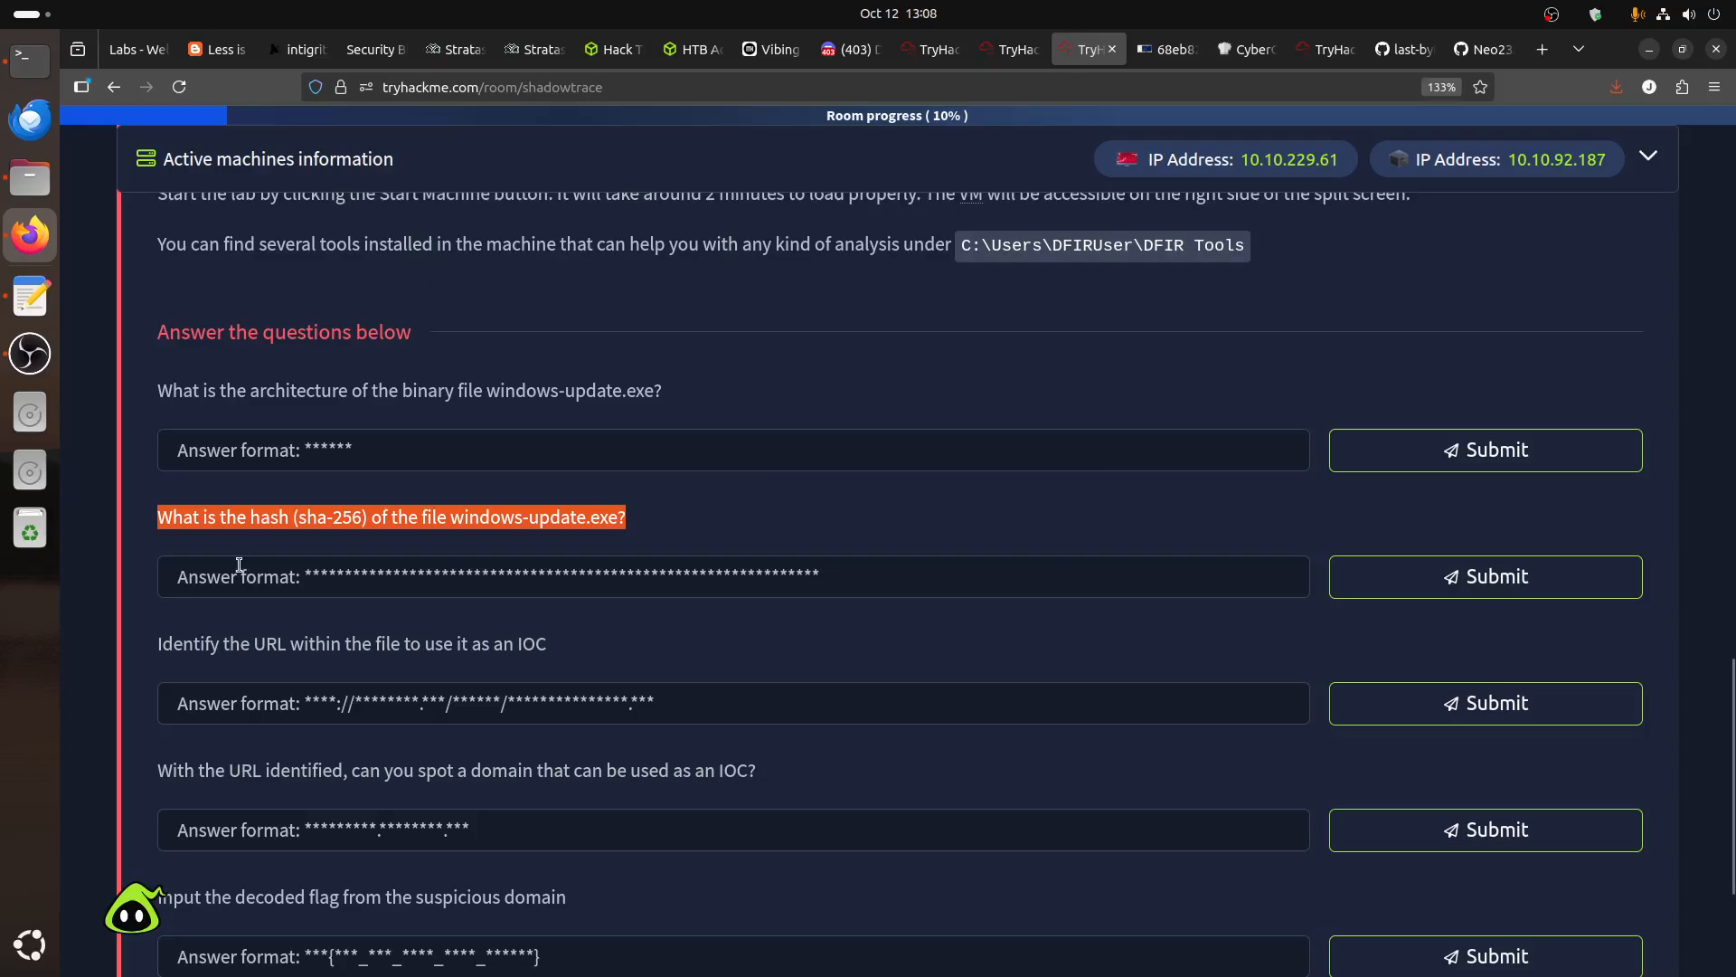
drag(156, 639, 659, 666)
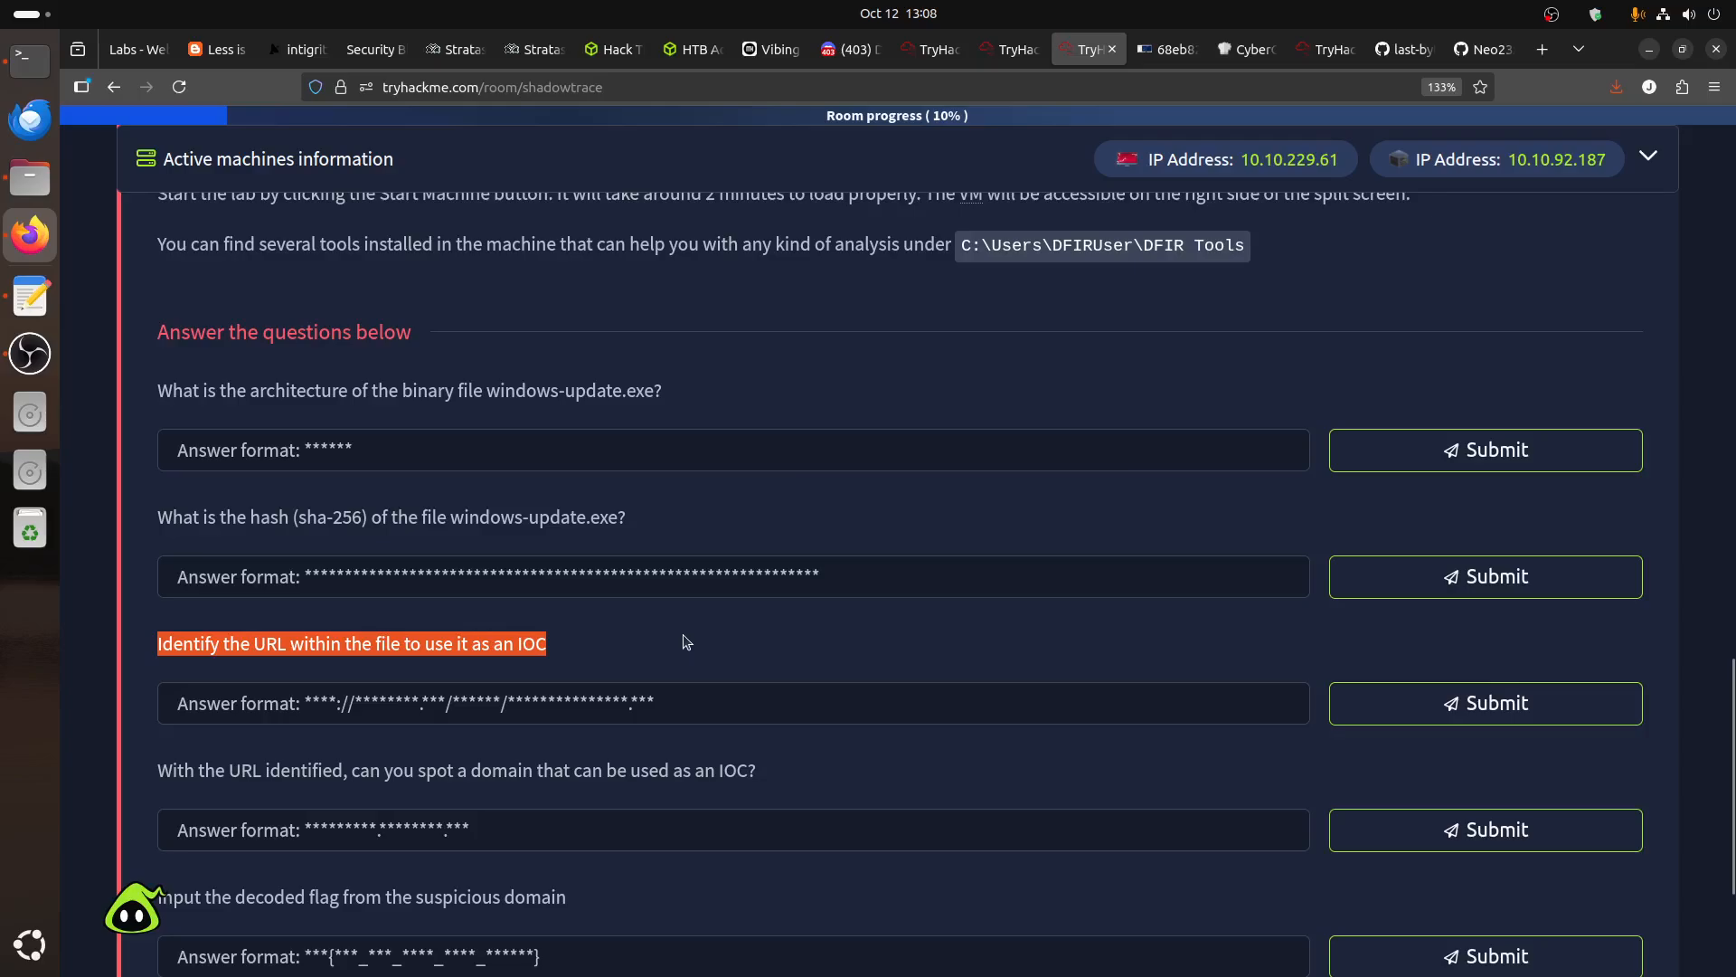
click(1166, 51)
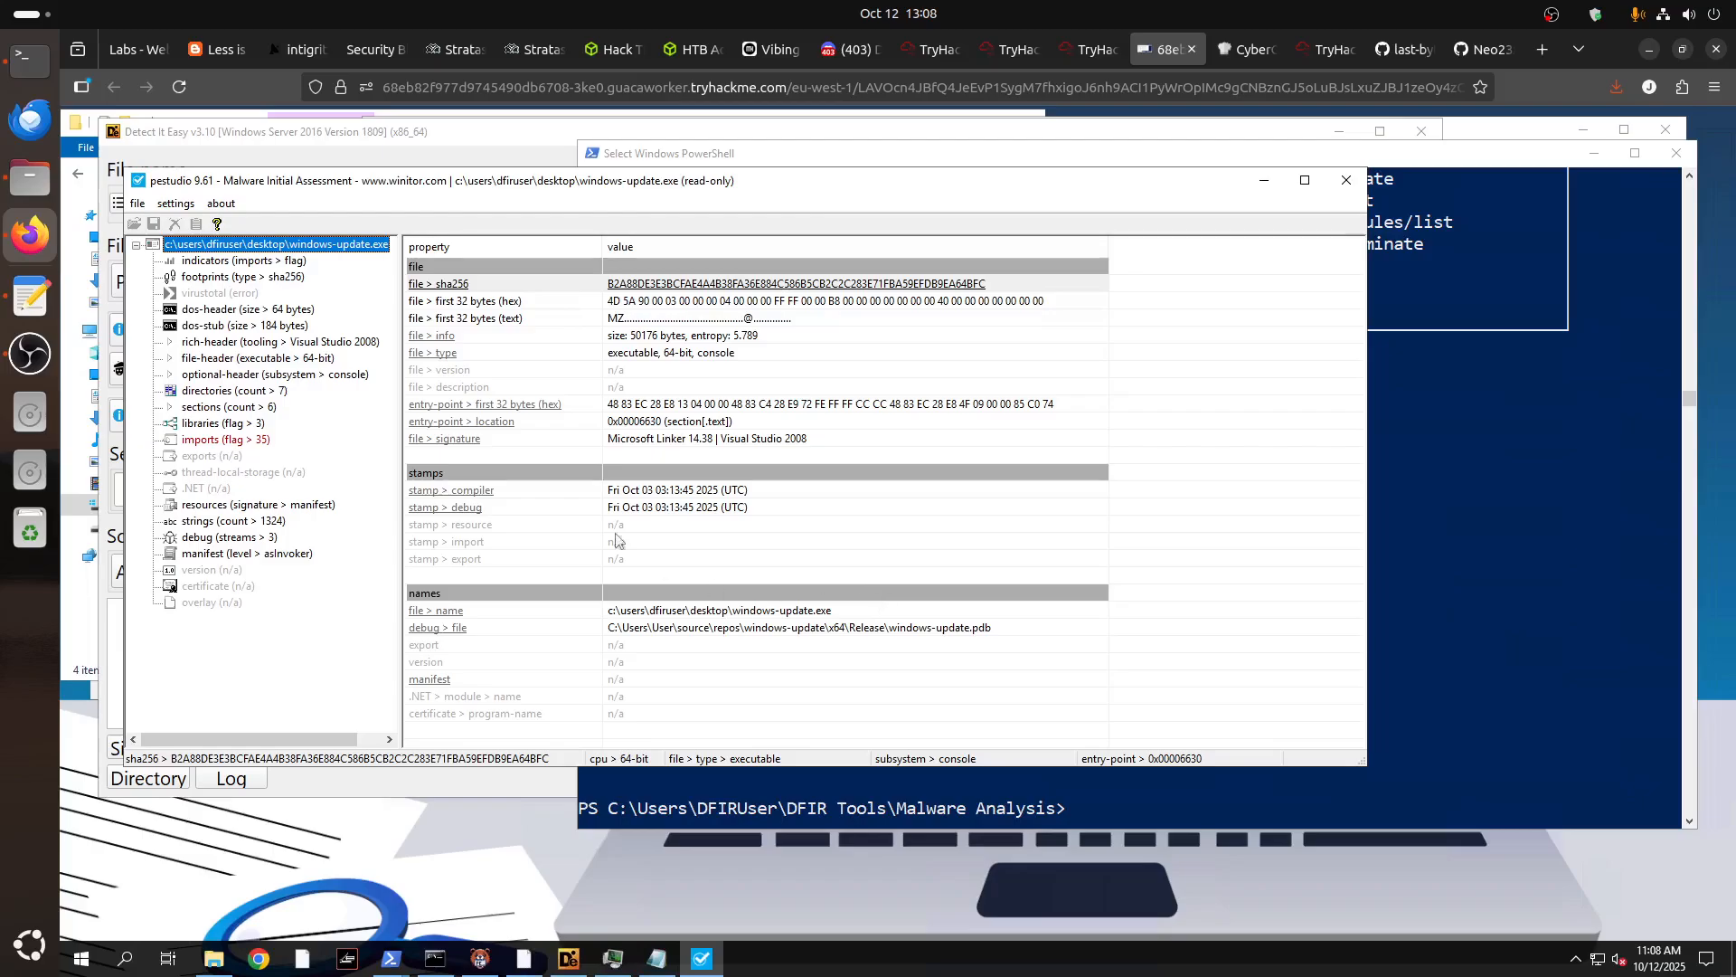
click(1373, 555)
scroll(1228, 595, up, 20)
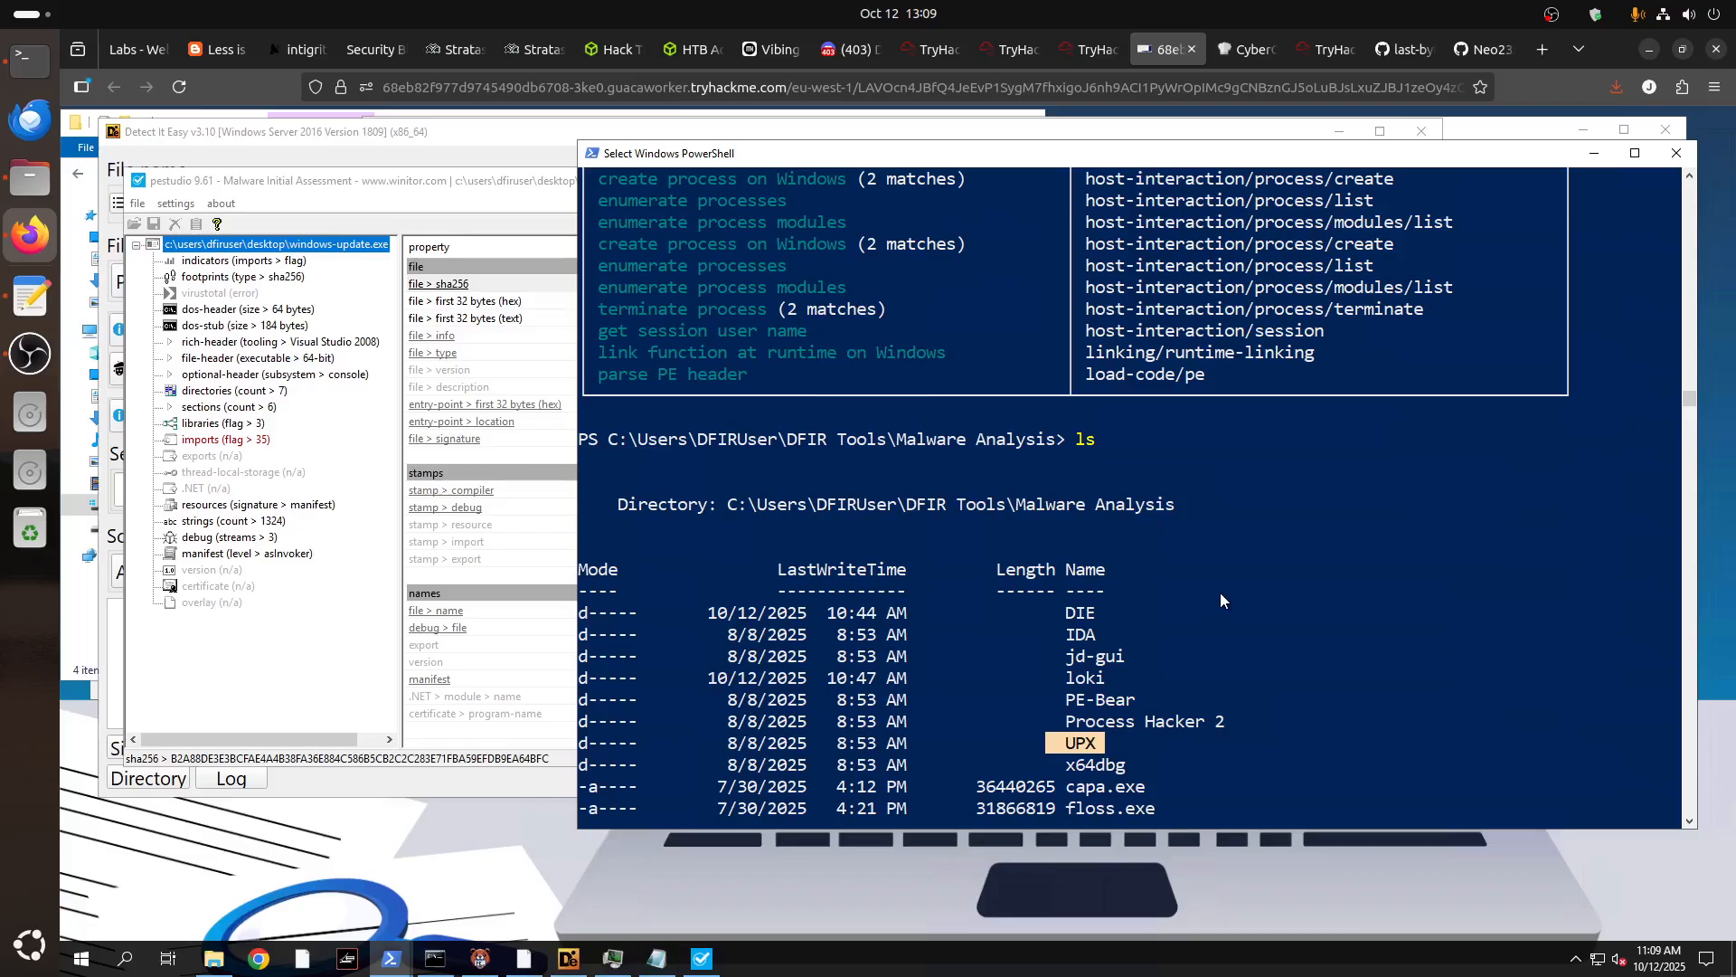
scroll(1127, 554, up, 20)
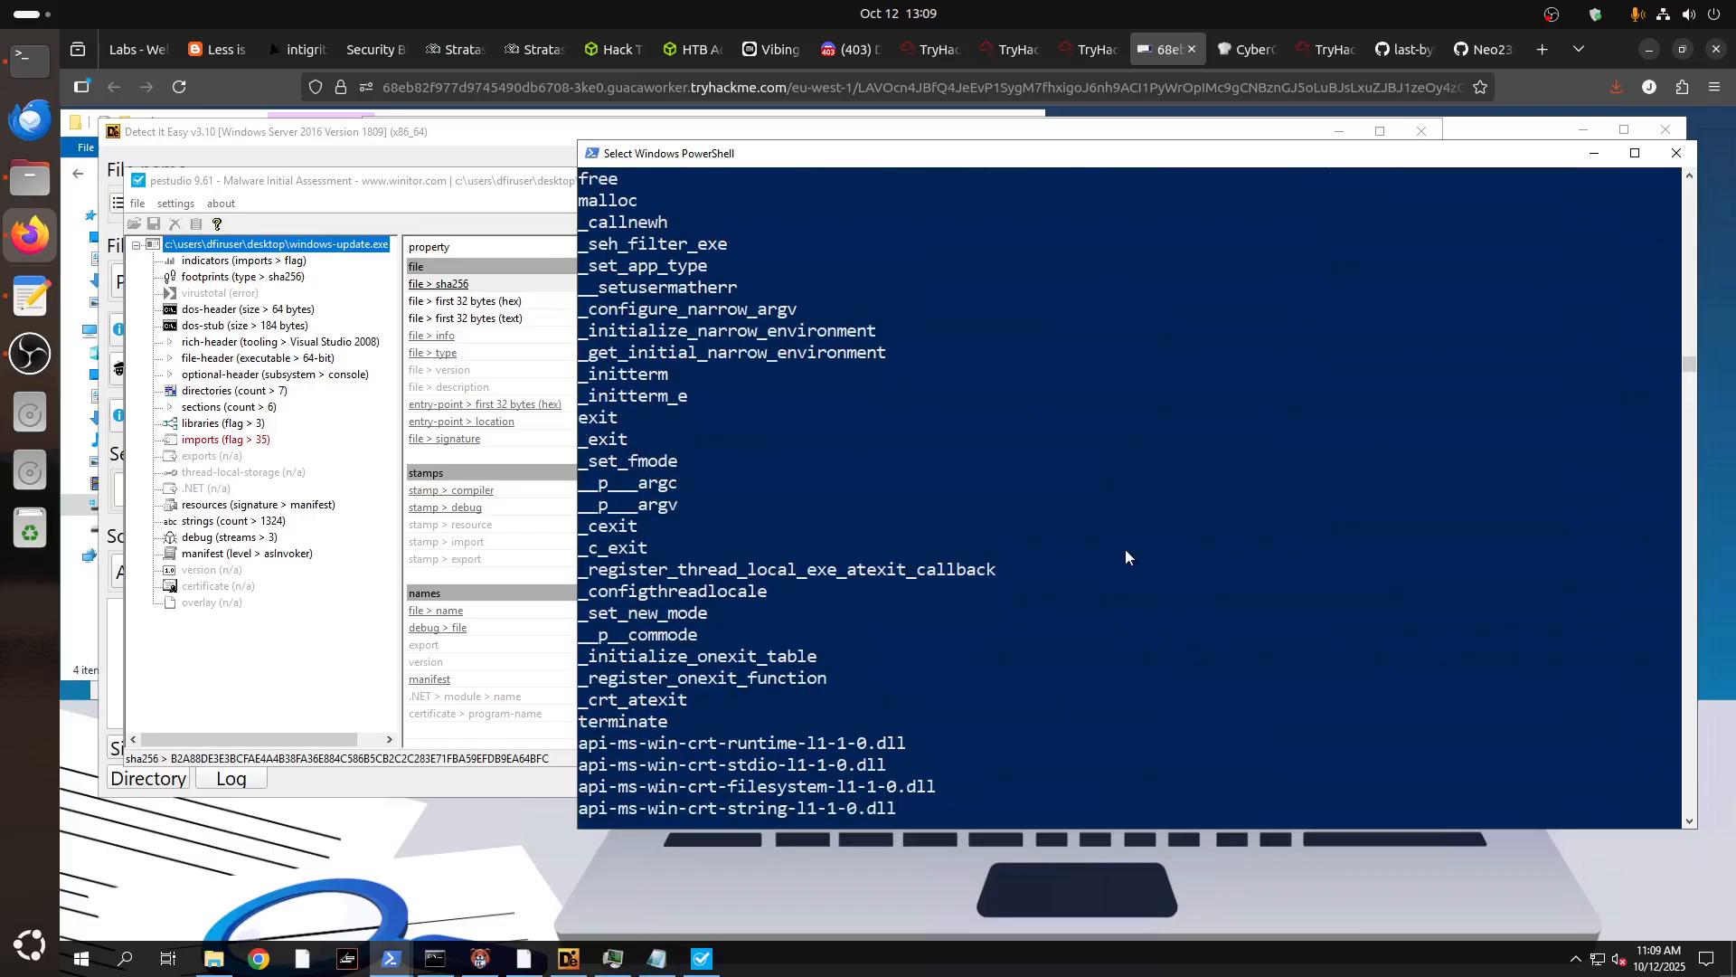
scroll(1125, 552, up, 20)
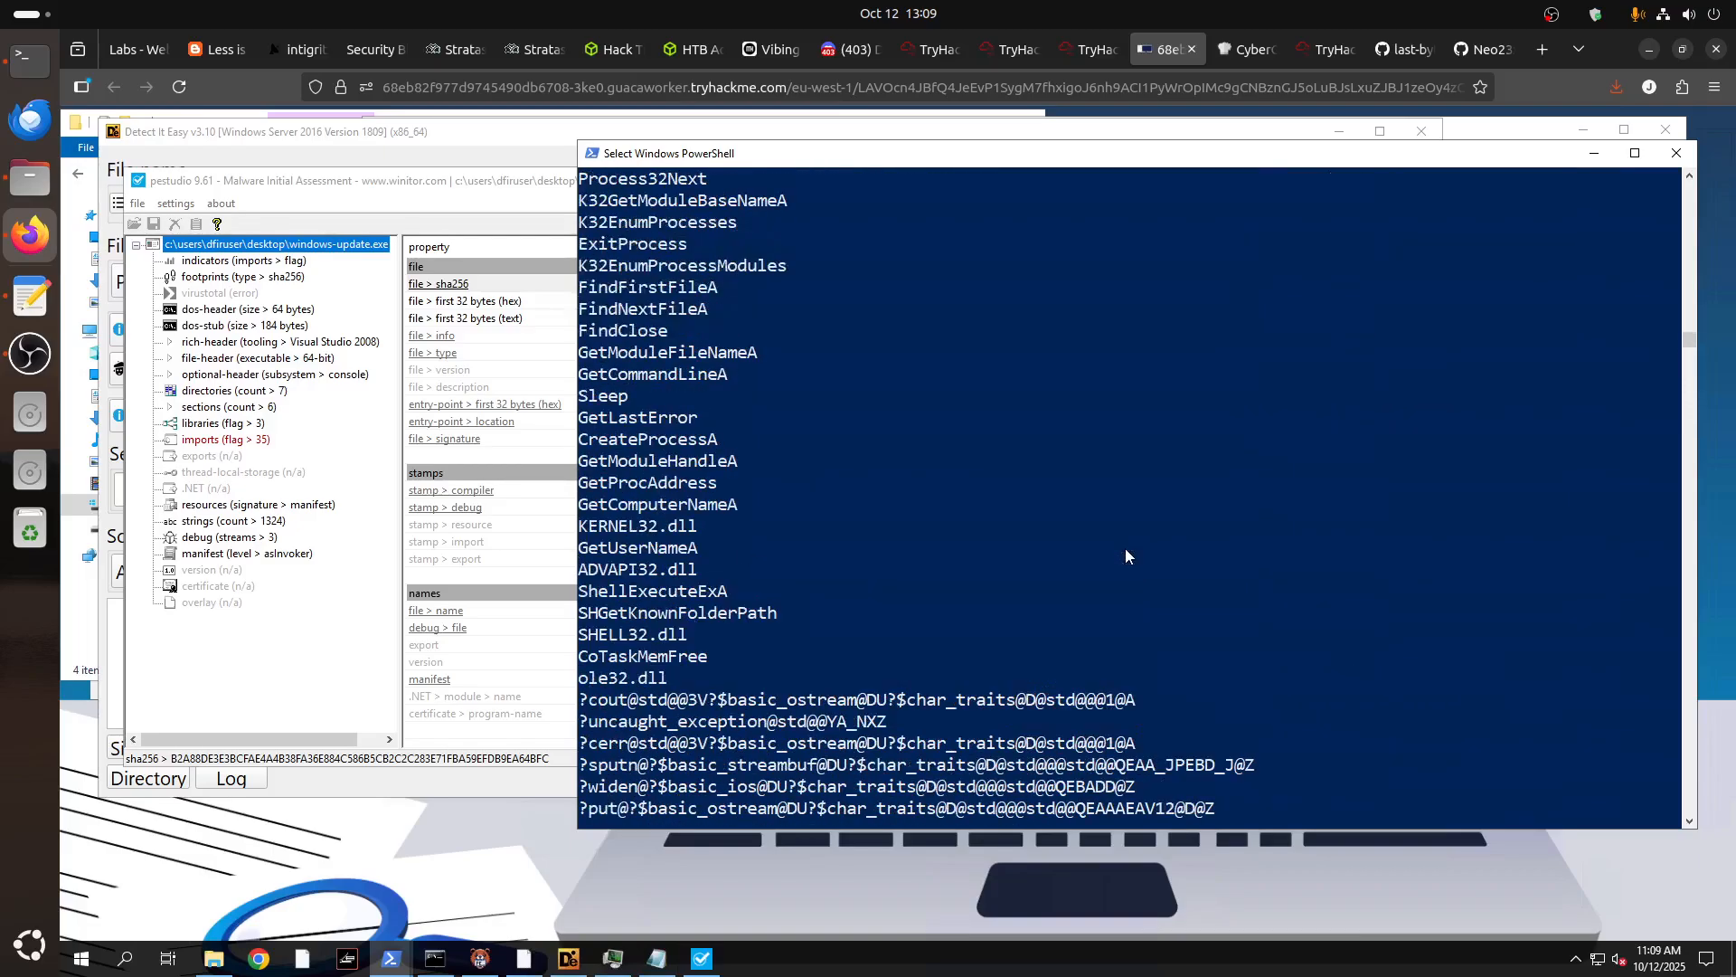
scroll(1124, 552, up, 20)
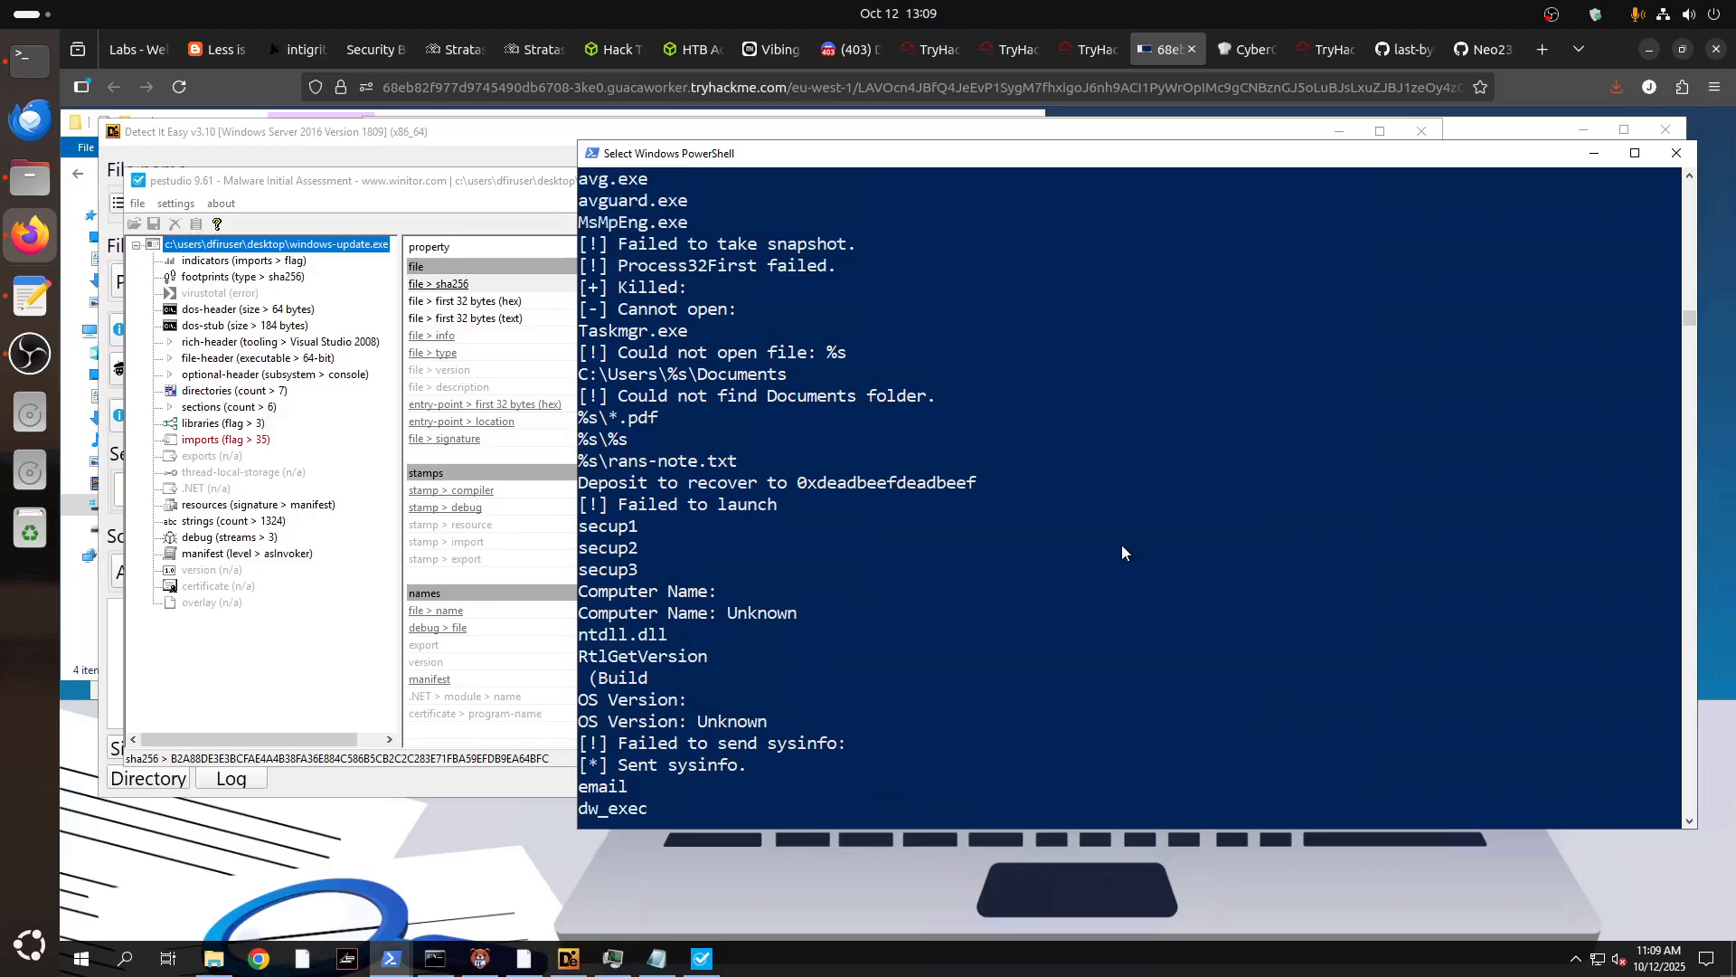
scroll(1122, 551, up, 10)
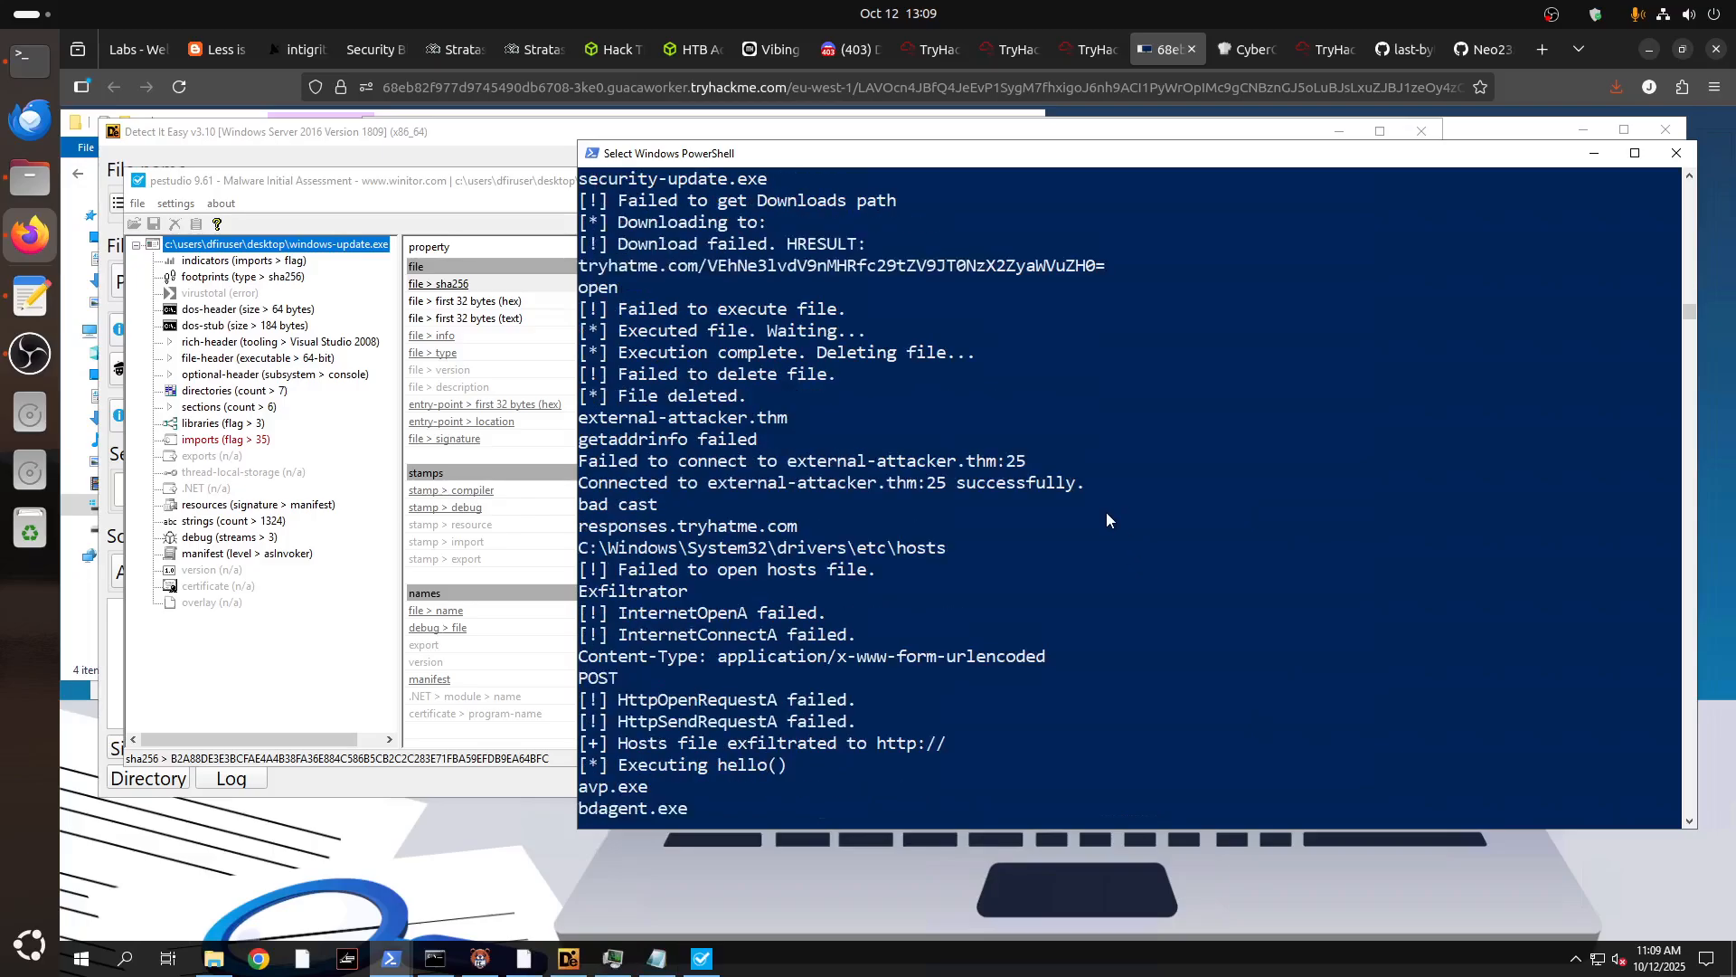
scroll(1088, 488, up, 4)
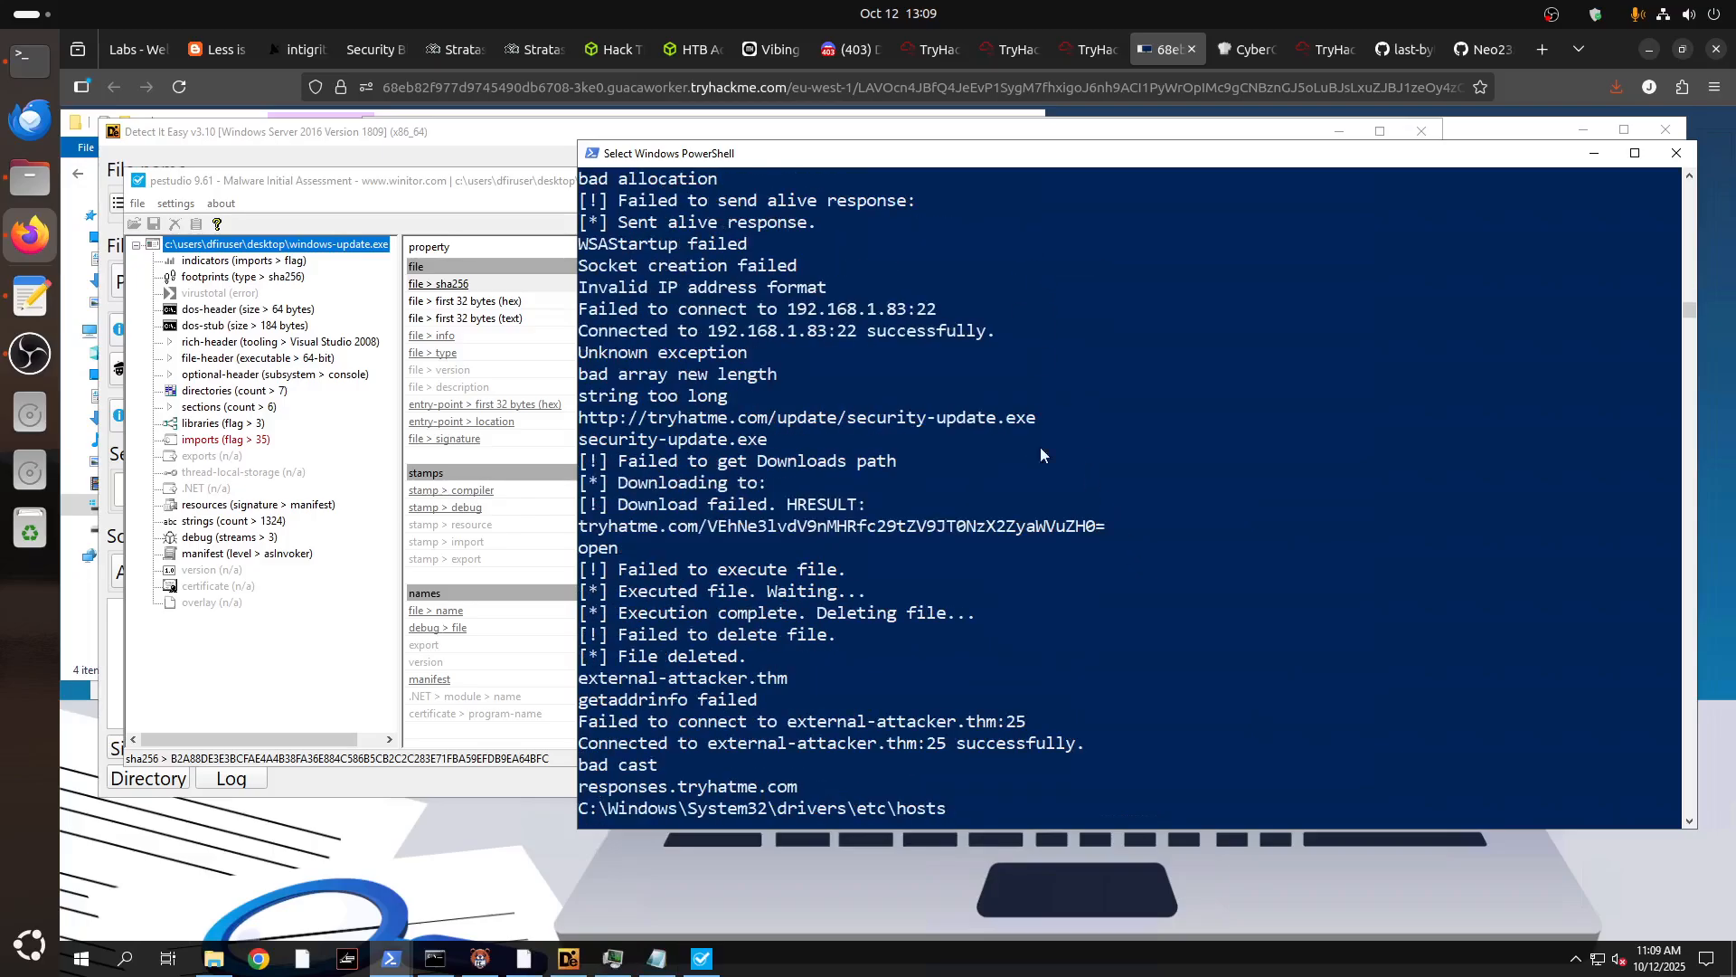
double_click(789, 420)
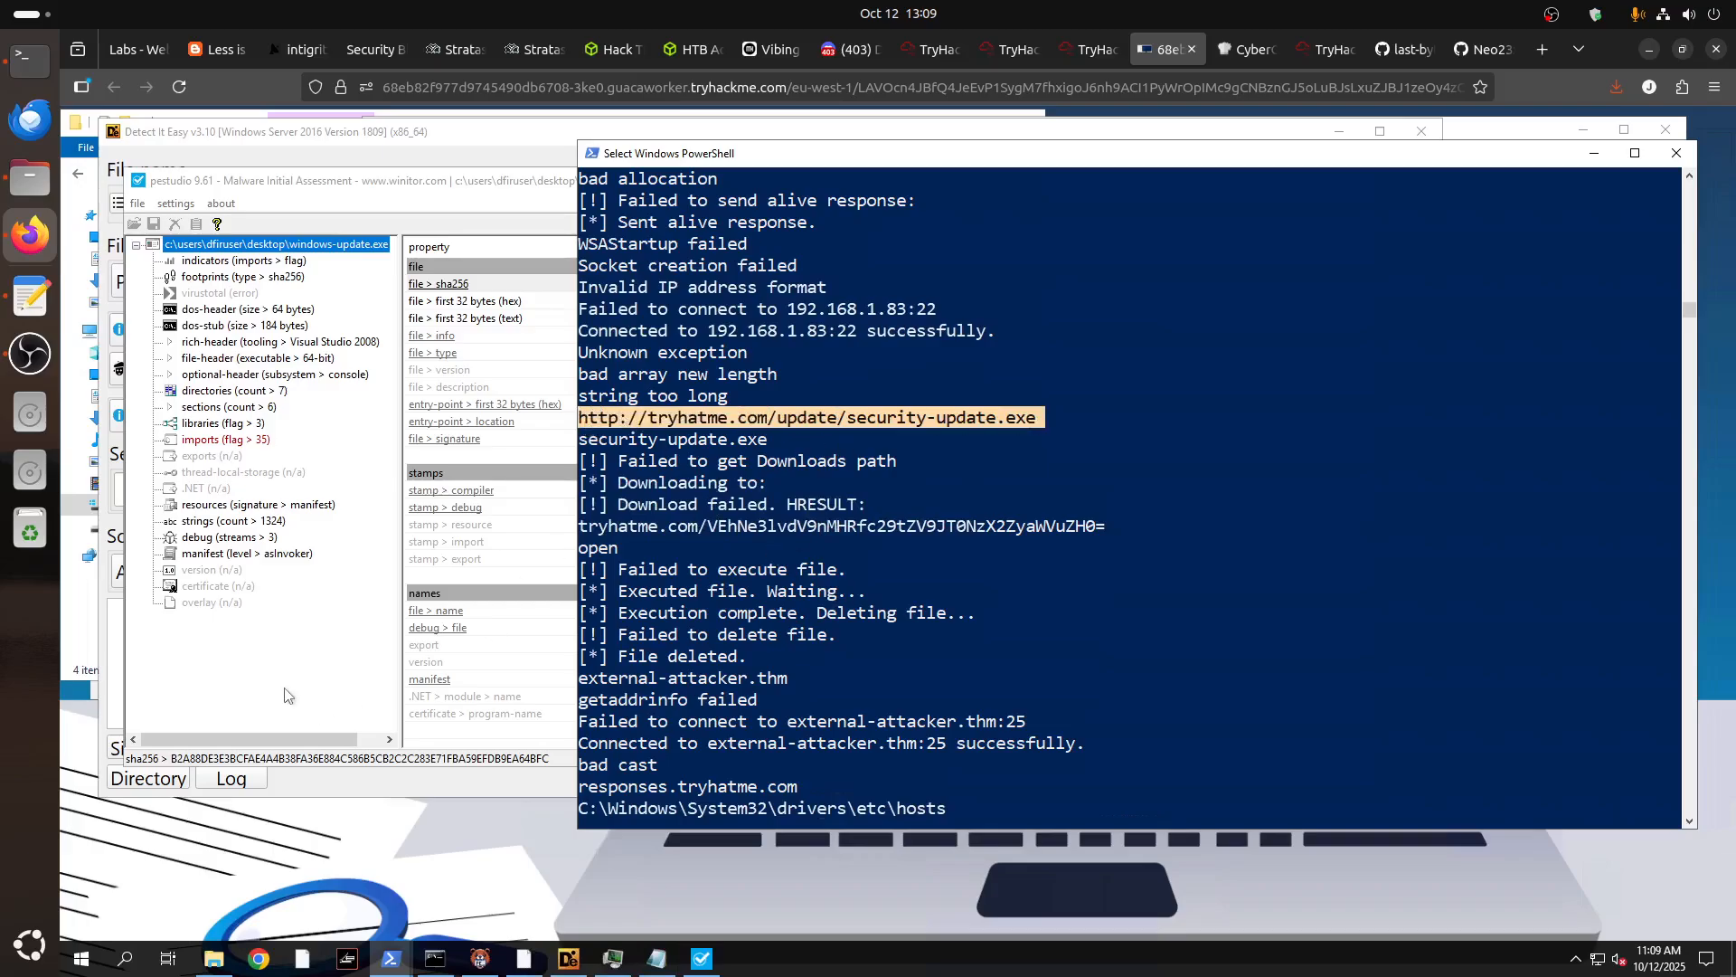
Switch to pestudio, list the strings of windows-update.exe and select the windows-update.pdb path entry.
click(207, 248)
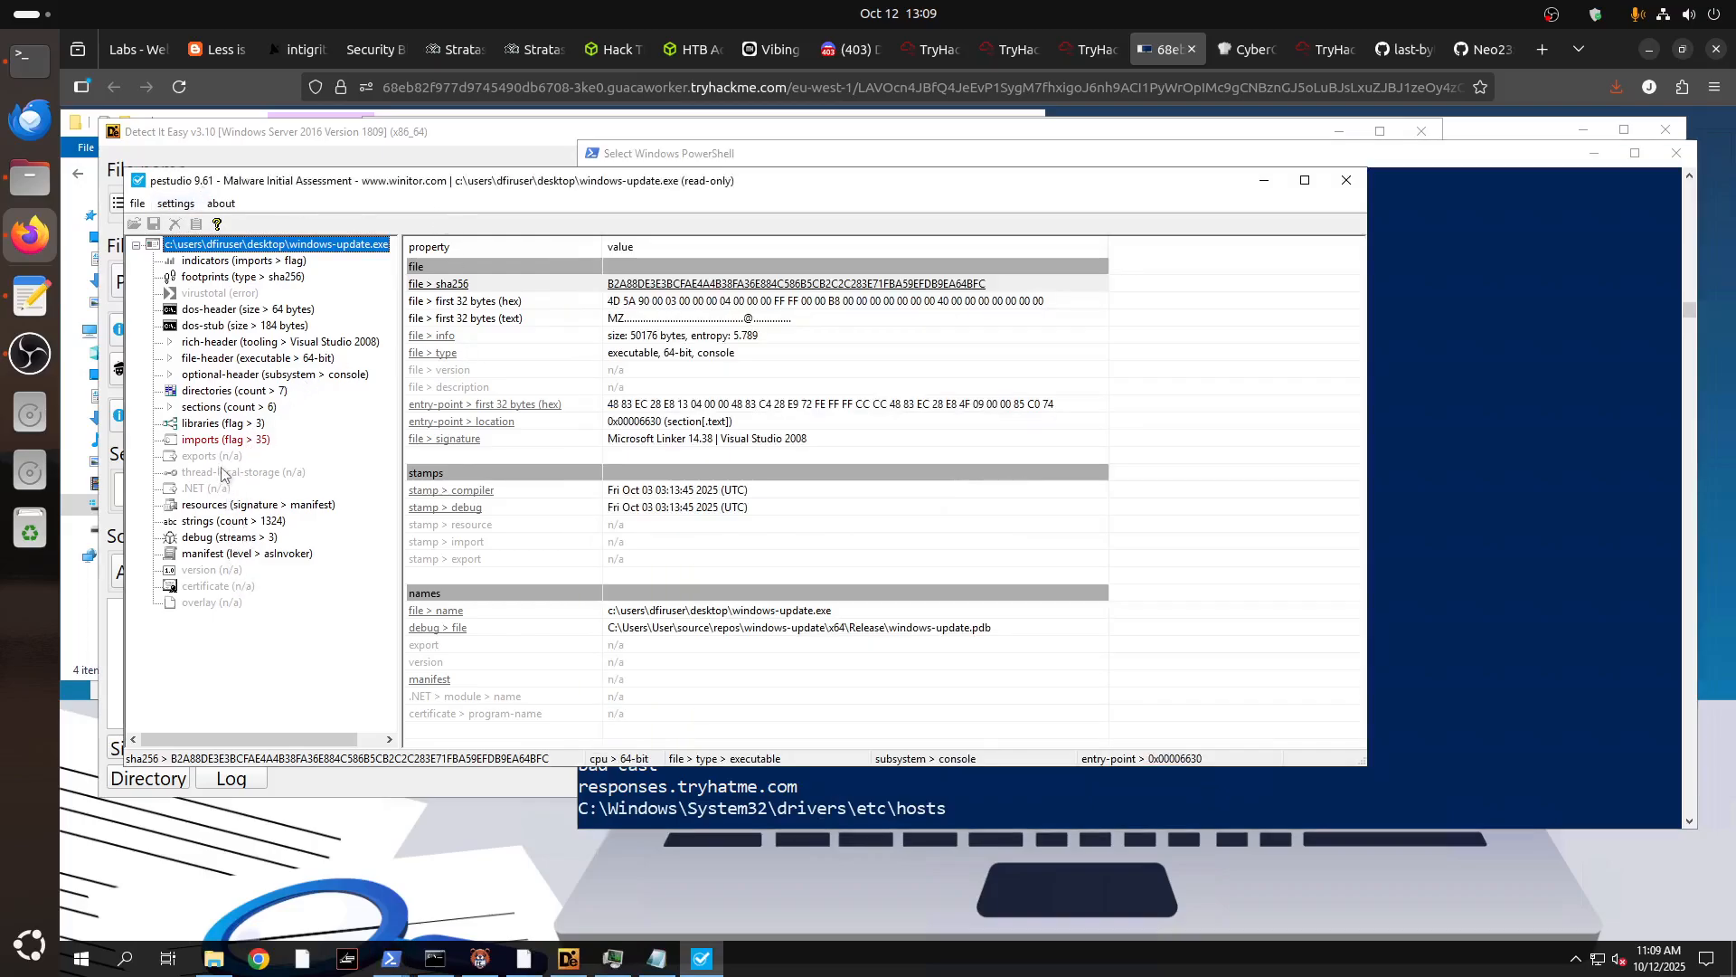
click(212, 522)
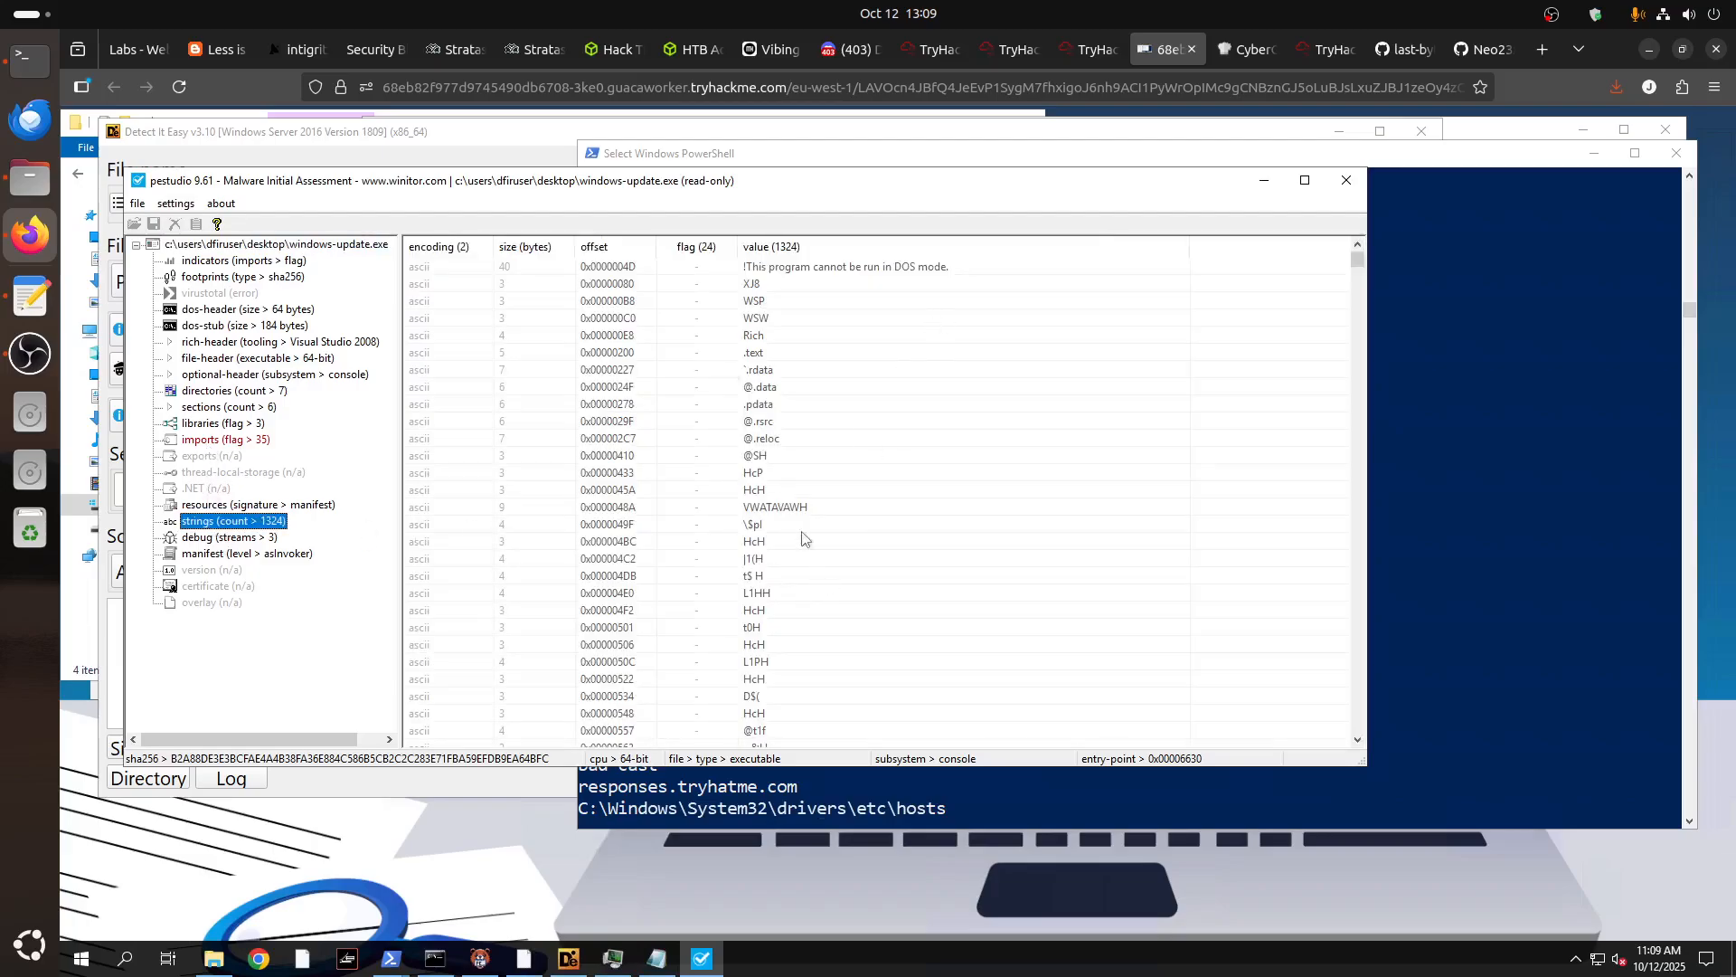
scroll(884, 638, down, 20)
drag(1359, 310, 1338, 655)
scroll(1062, 500, up, 15)
scroll(1062, 503, up, 7)
scroll(1062, 502, down, 6)
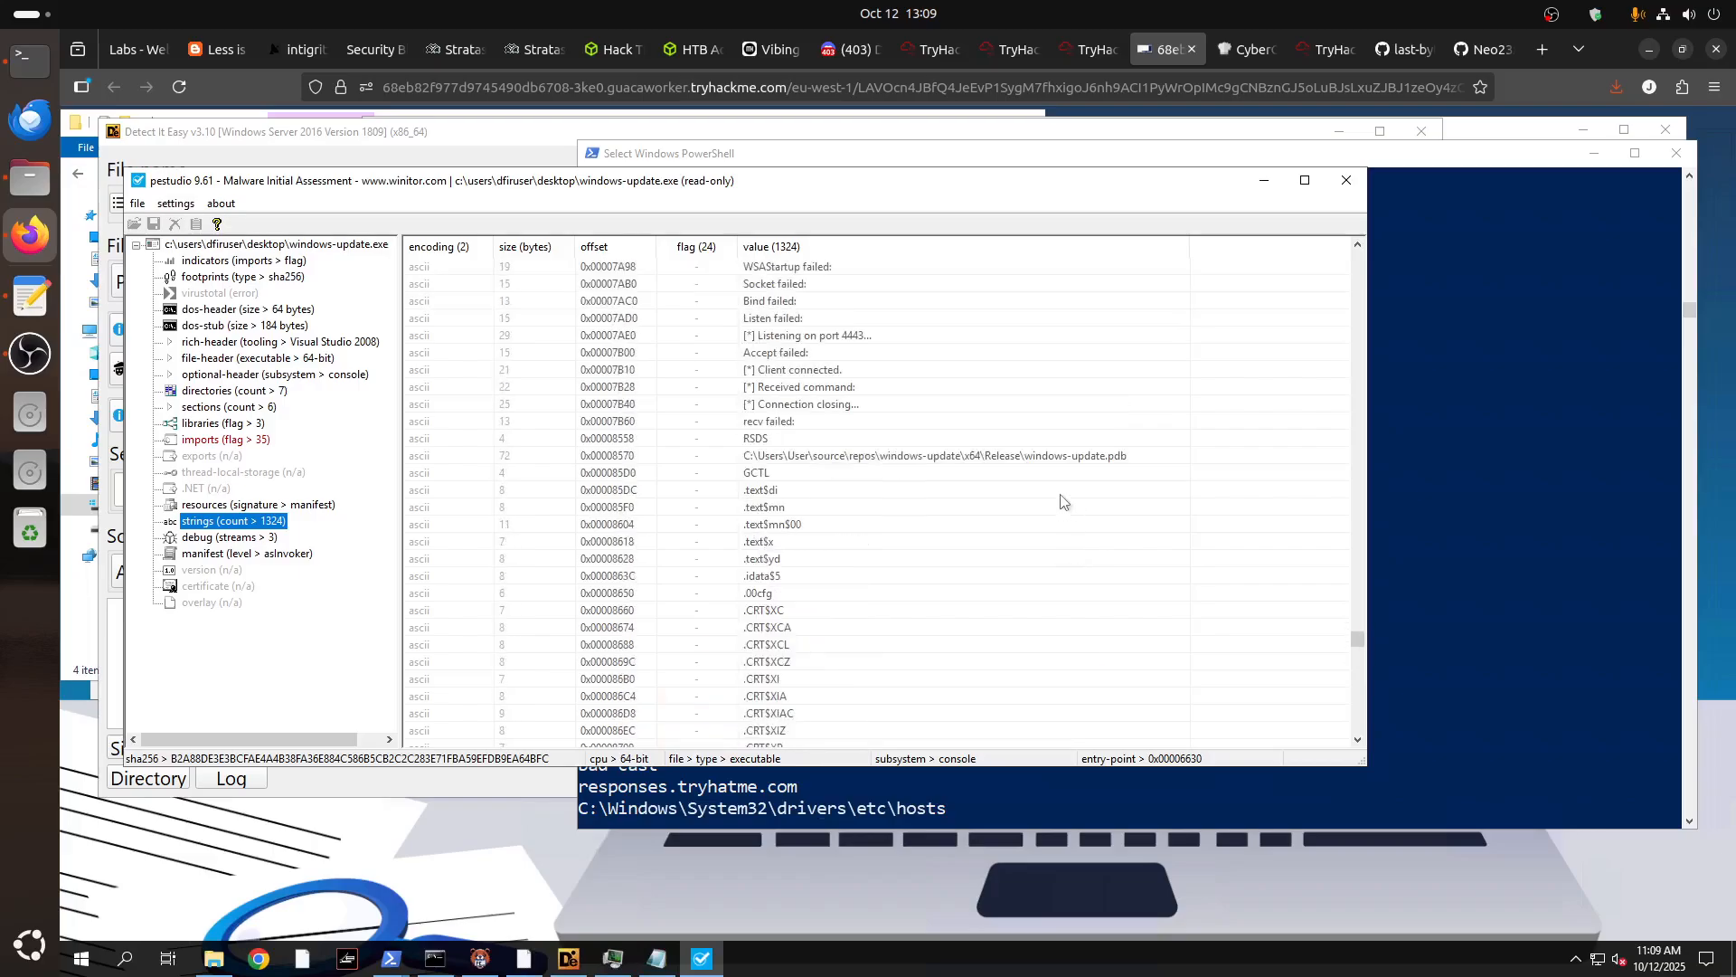
click(986, 457)
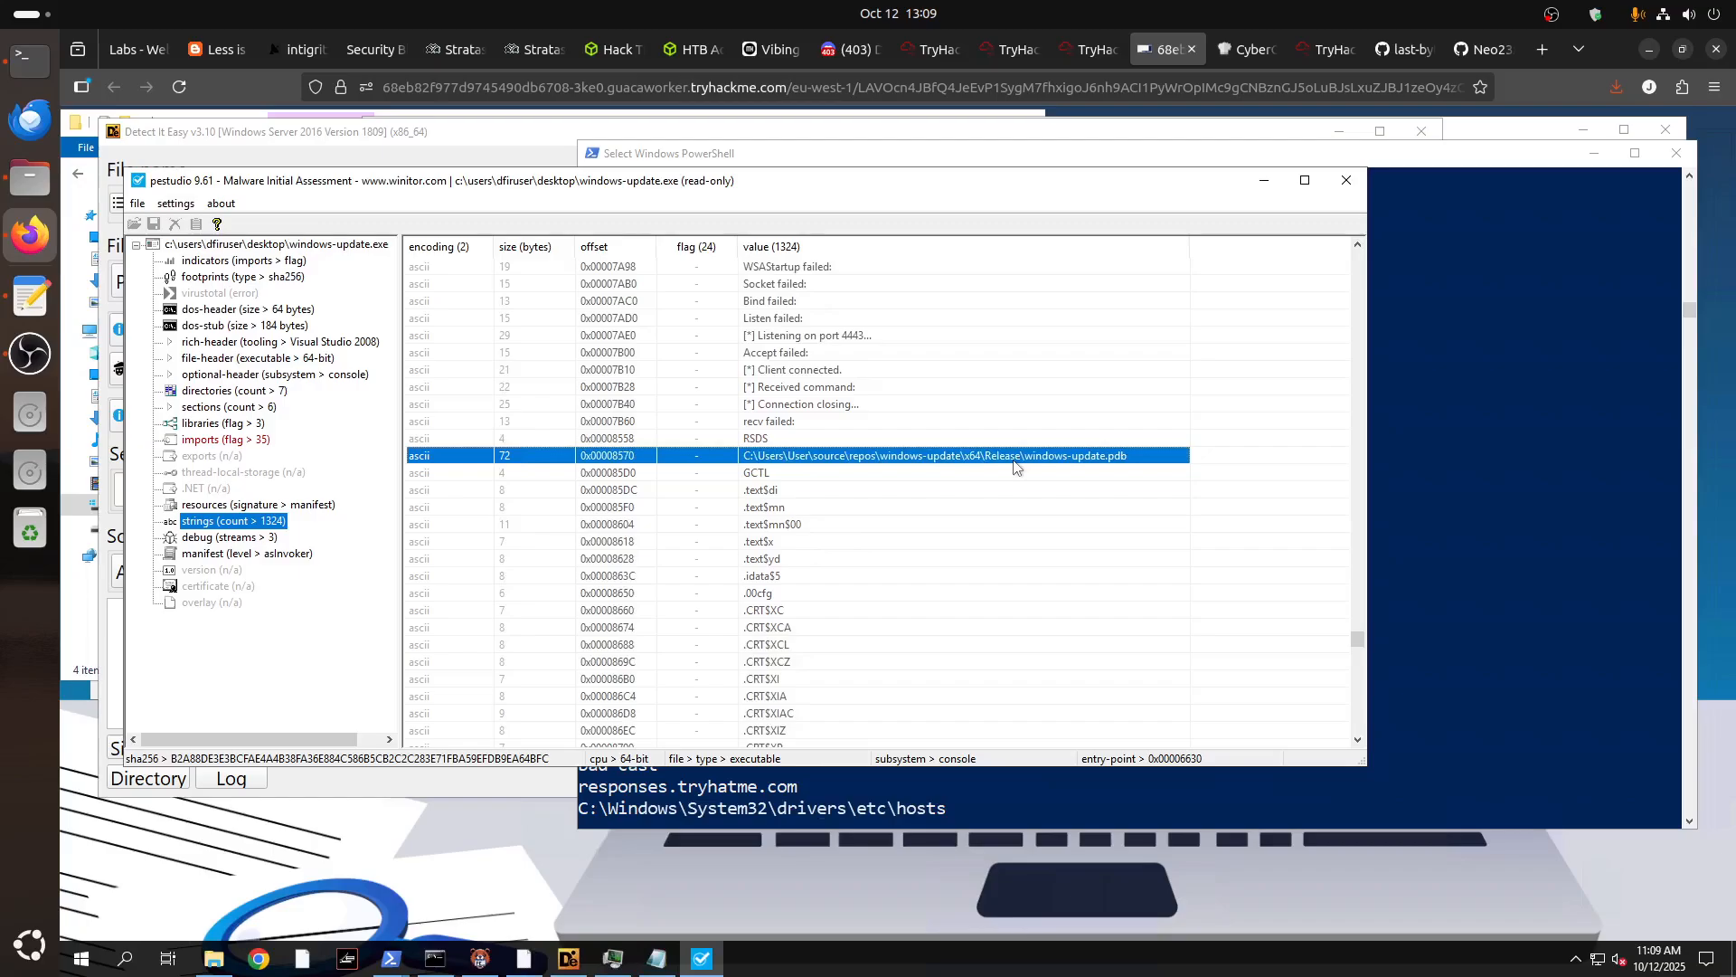
Locate the tryhatme.com entries in pestudio's strings and select the flagged security-update.exe URL.
scroll(1014, 466, up, 12)
scroll(1015, 461, up, 20)
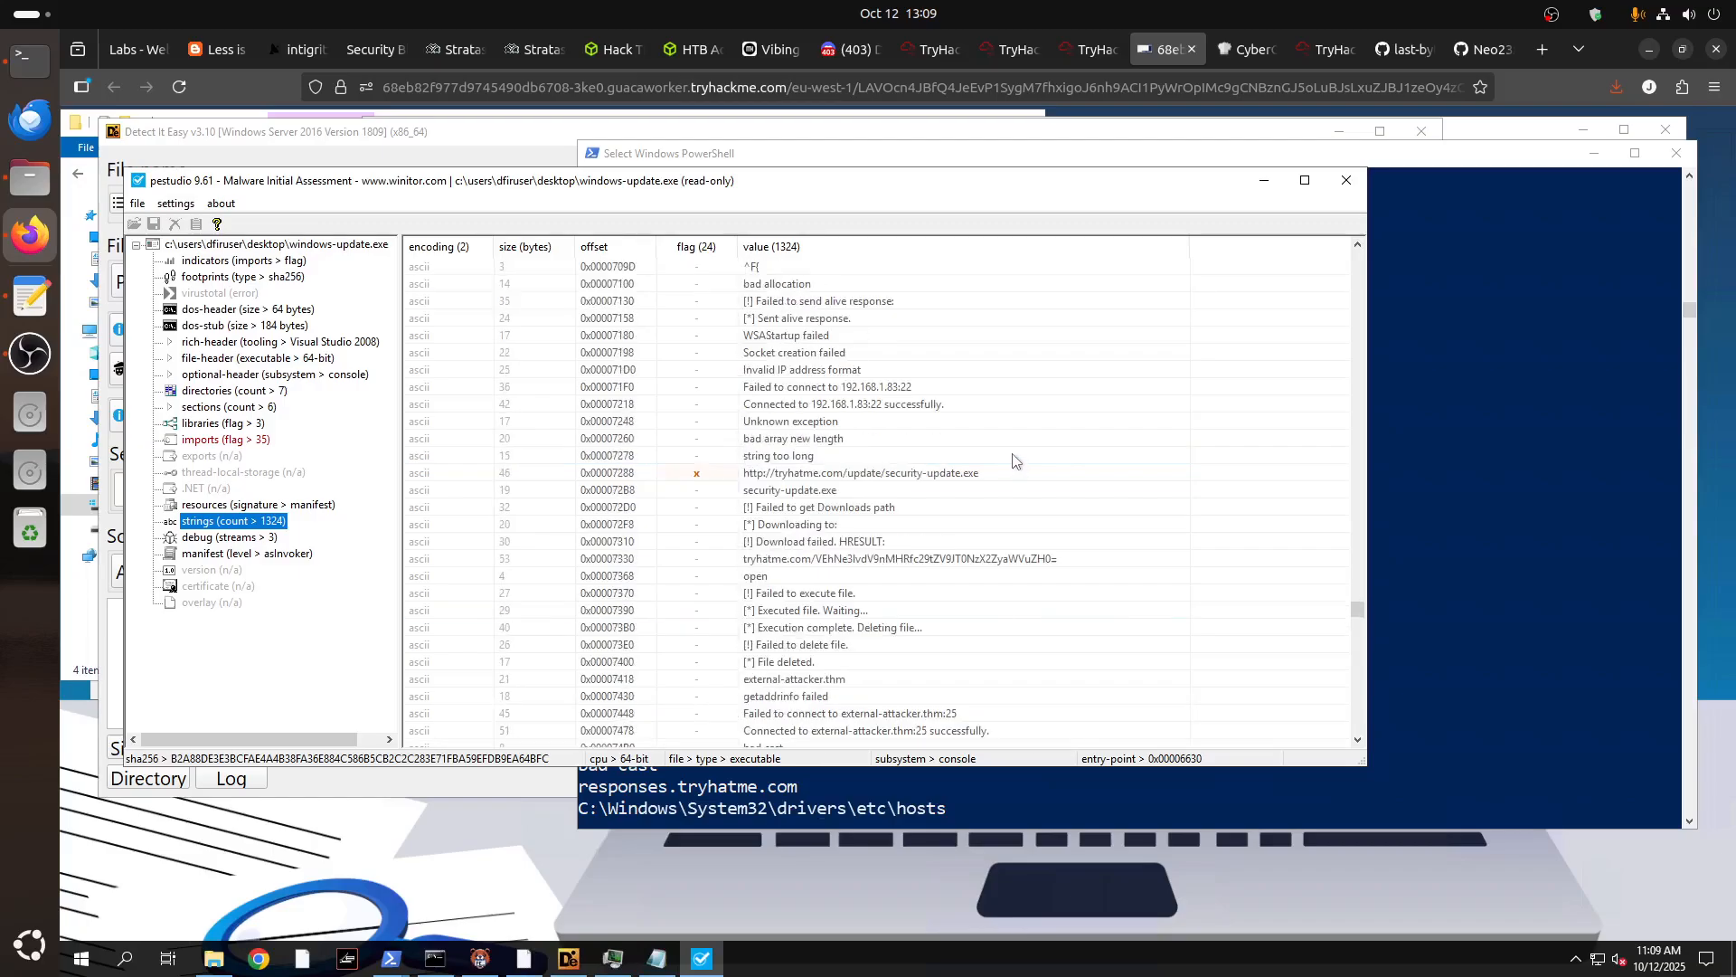
scroll(1015, 457, down, 8)
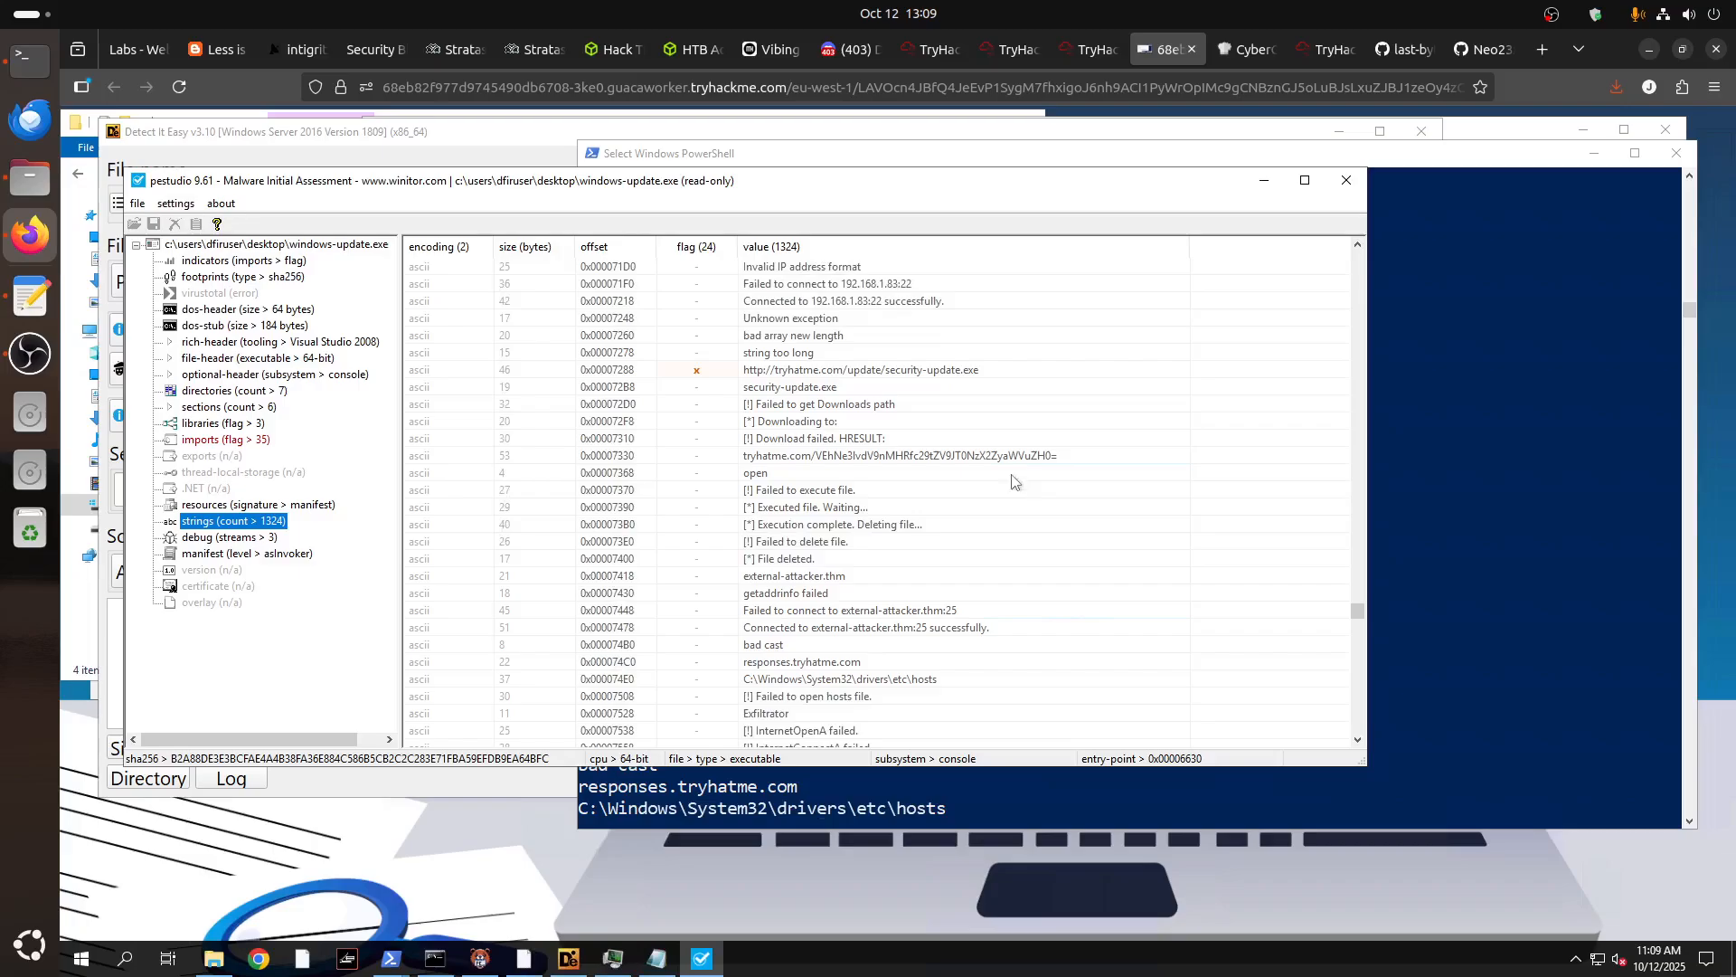
click(768, 457)
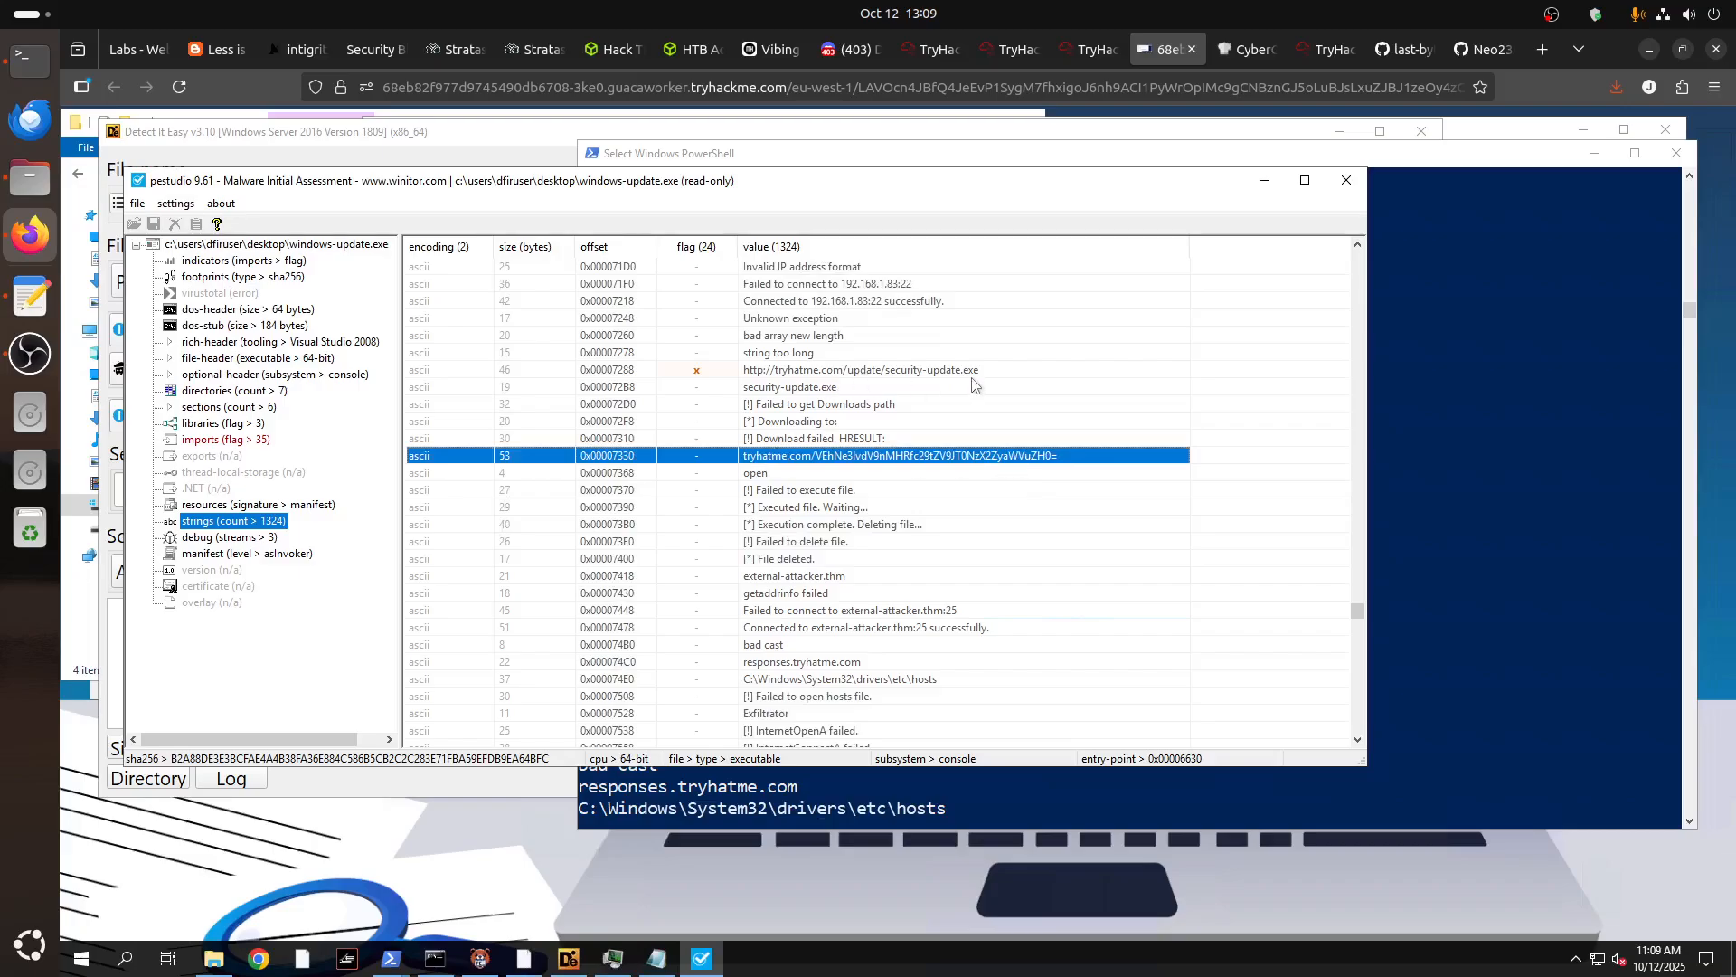
click(972, 376)
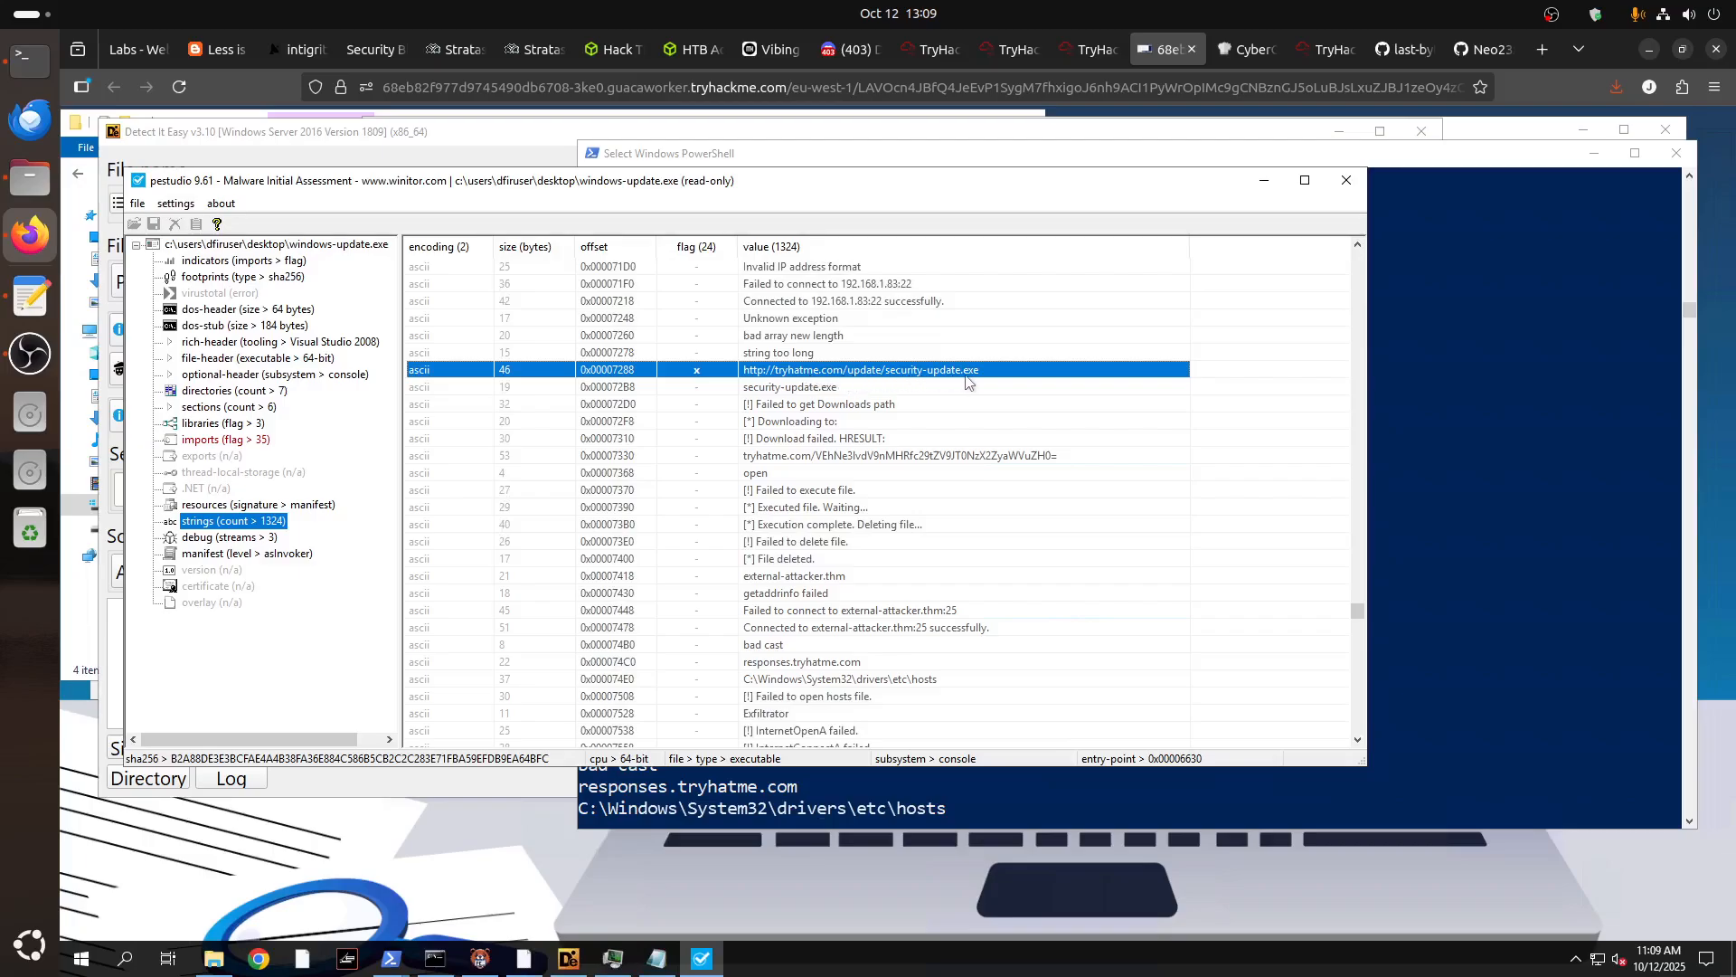
Recheck the room's URL question, then search PE-bear's extracted strings for "http" and select the security-update.exe URL.
click(1089, 49)
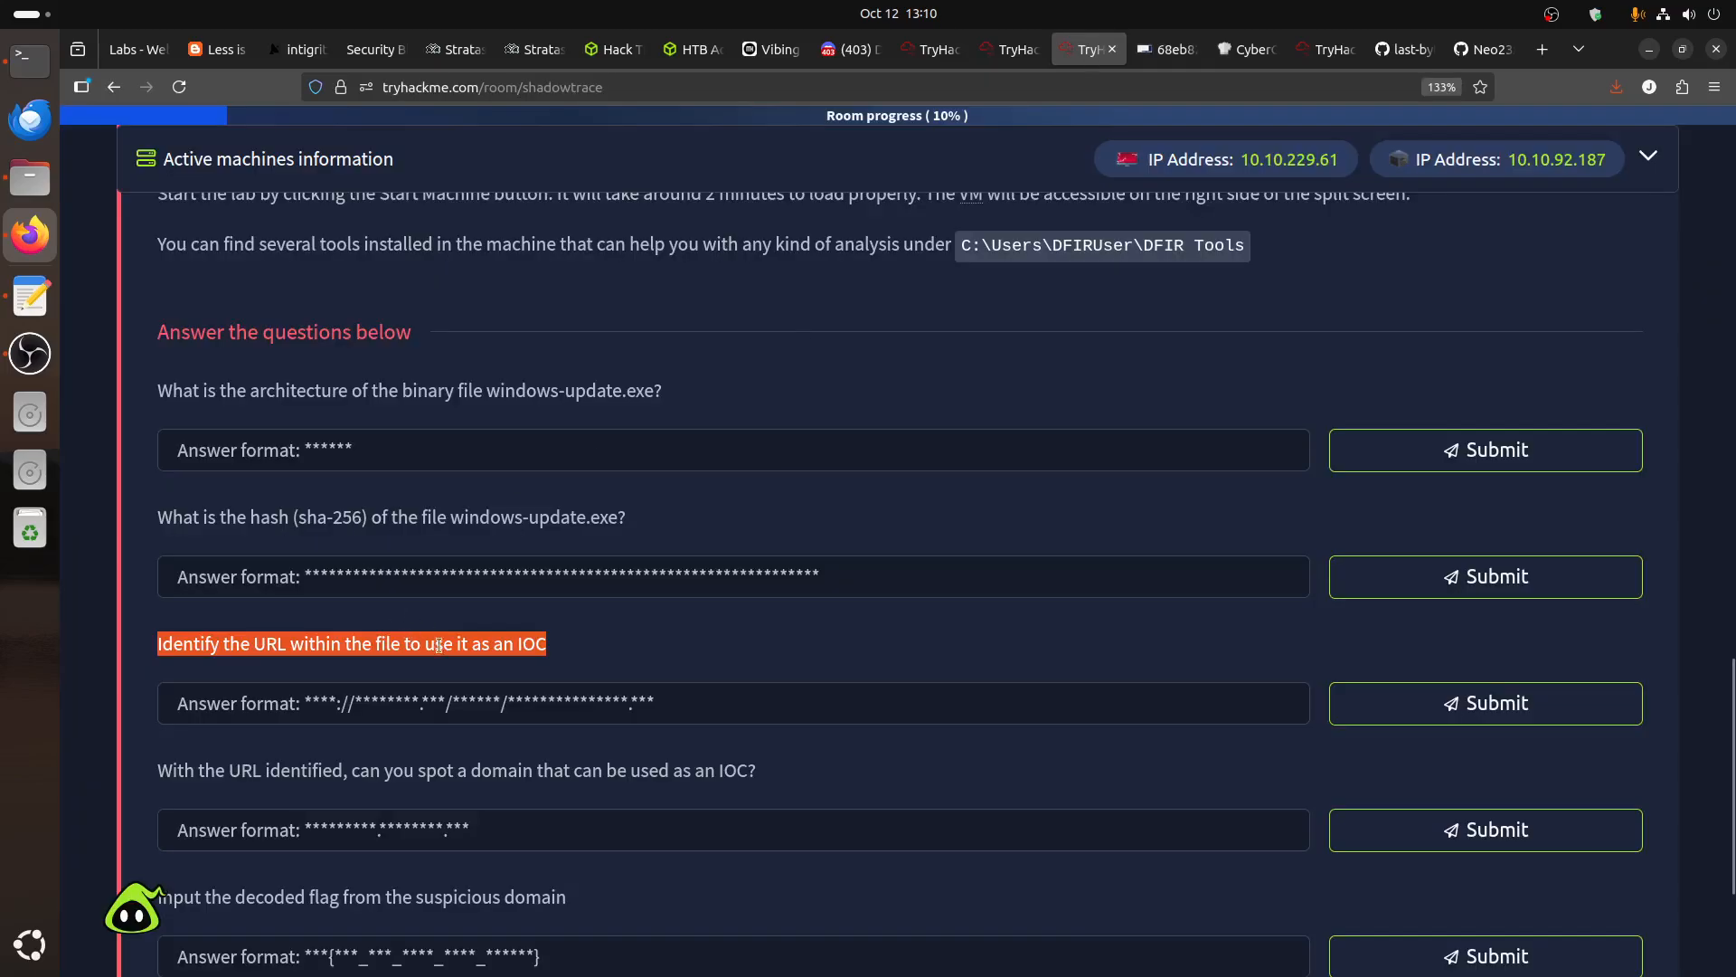
click(1166, 49)
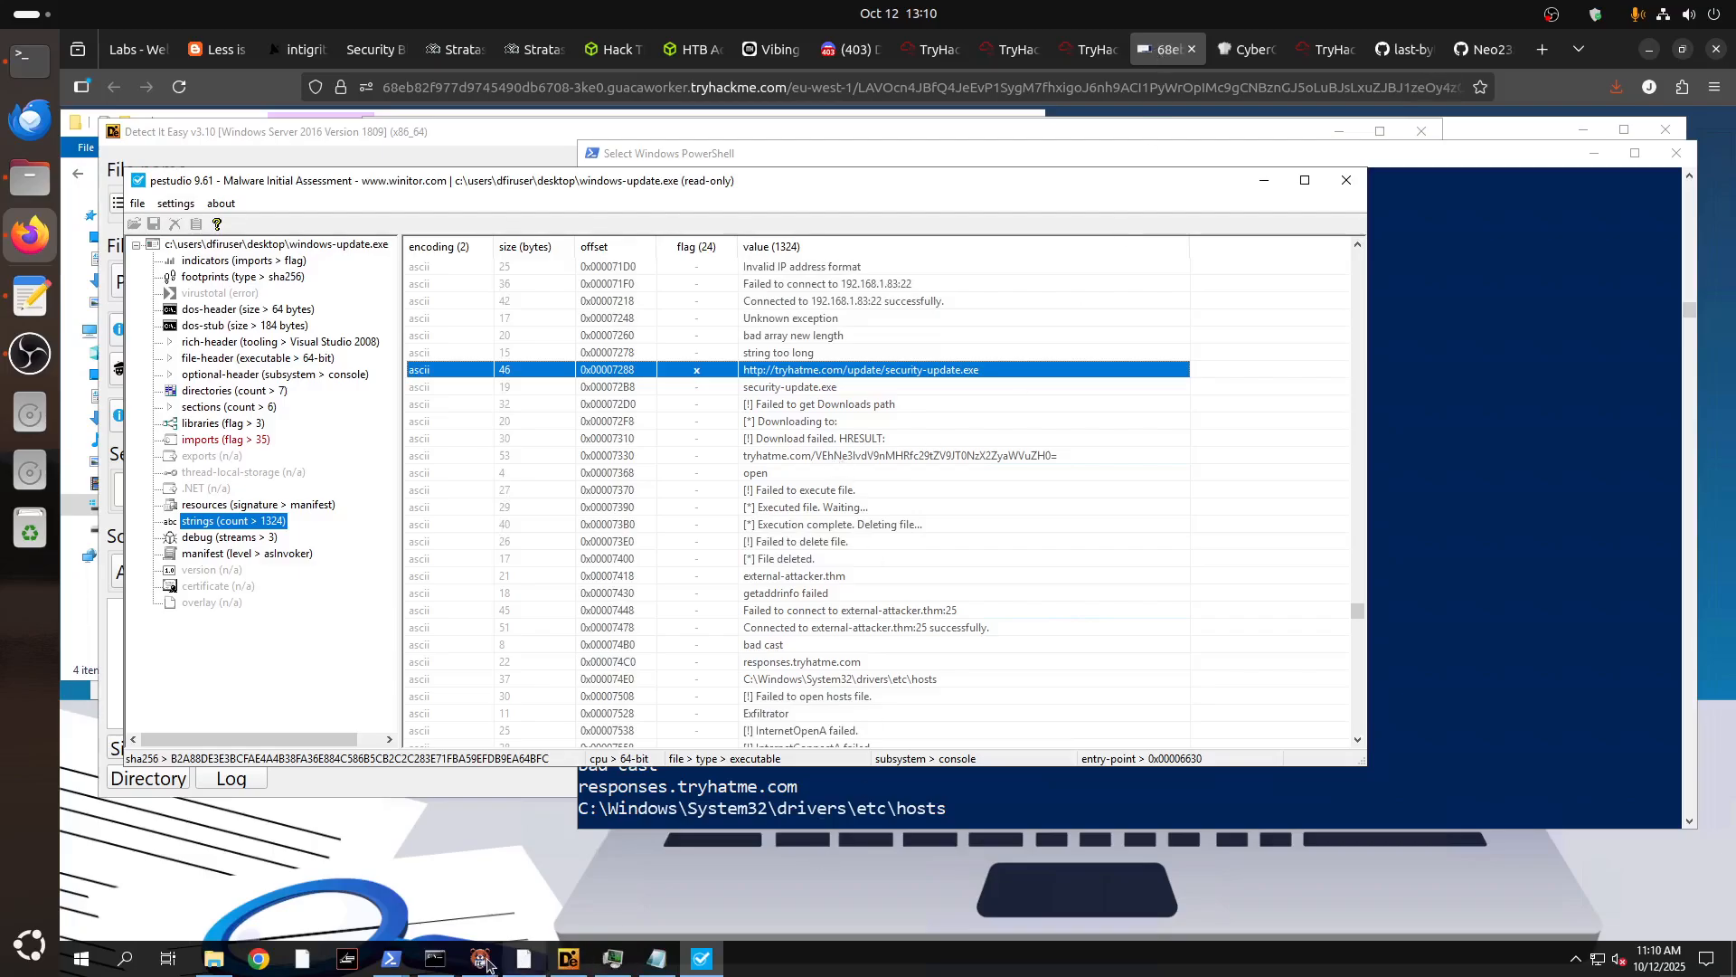
key(alt+Tab)
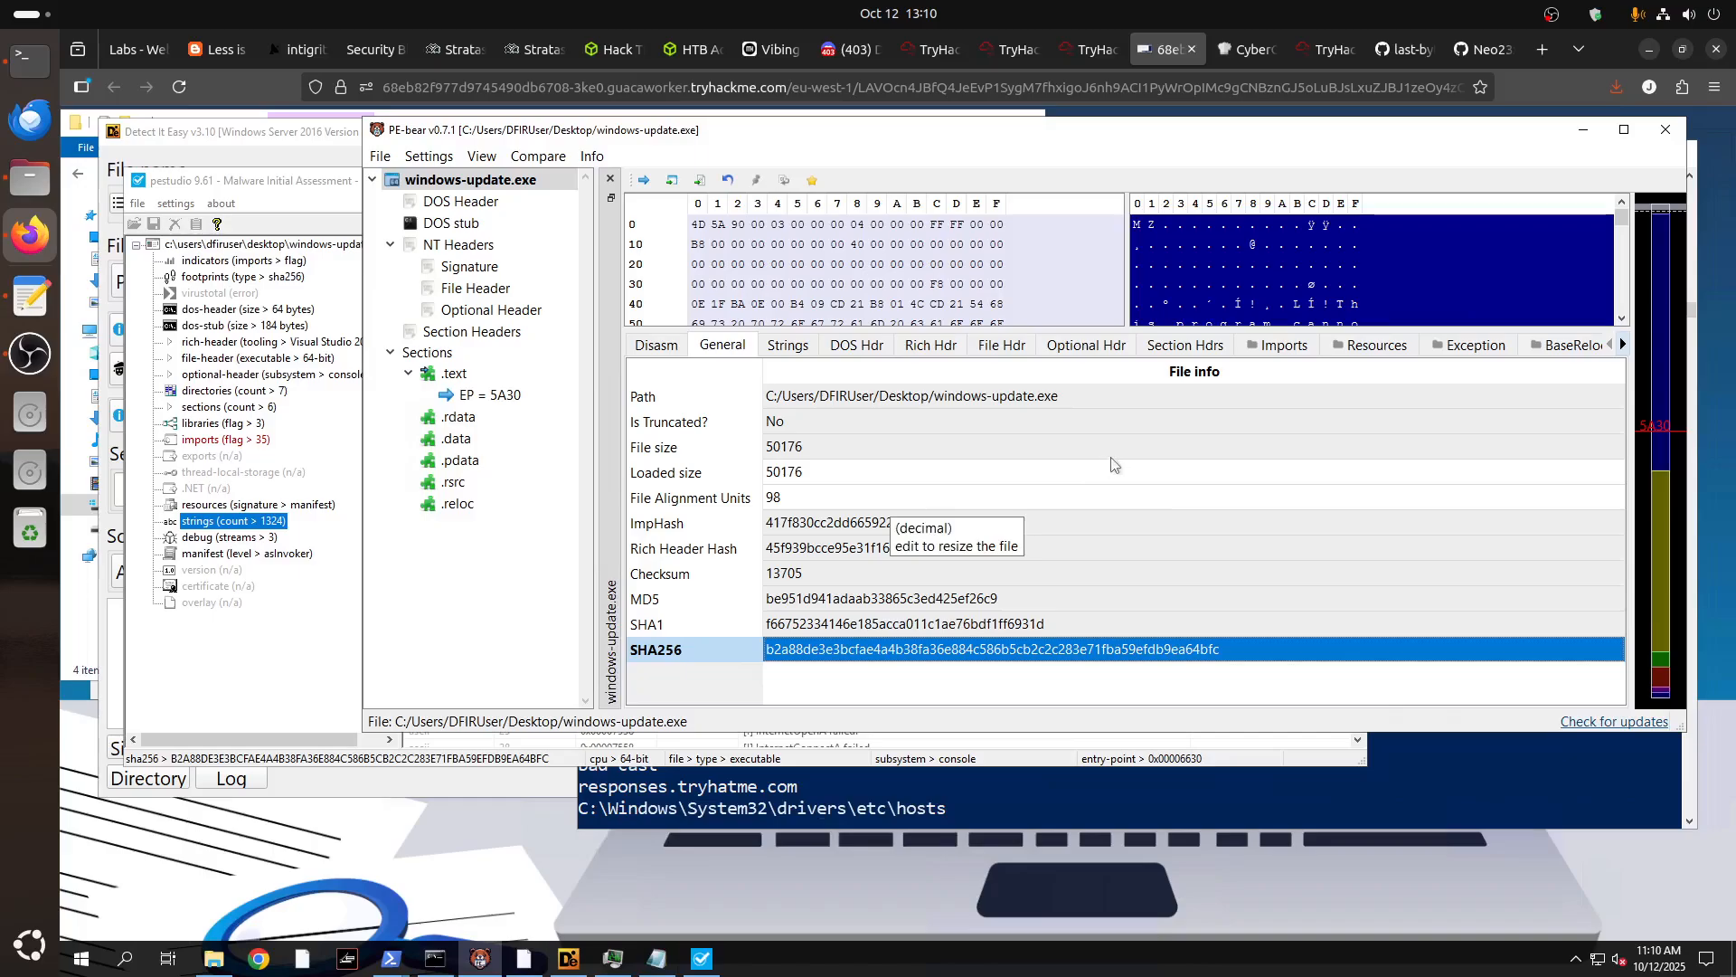
click(785, 348)
click(1167, 399)
text(http)
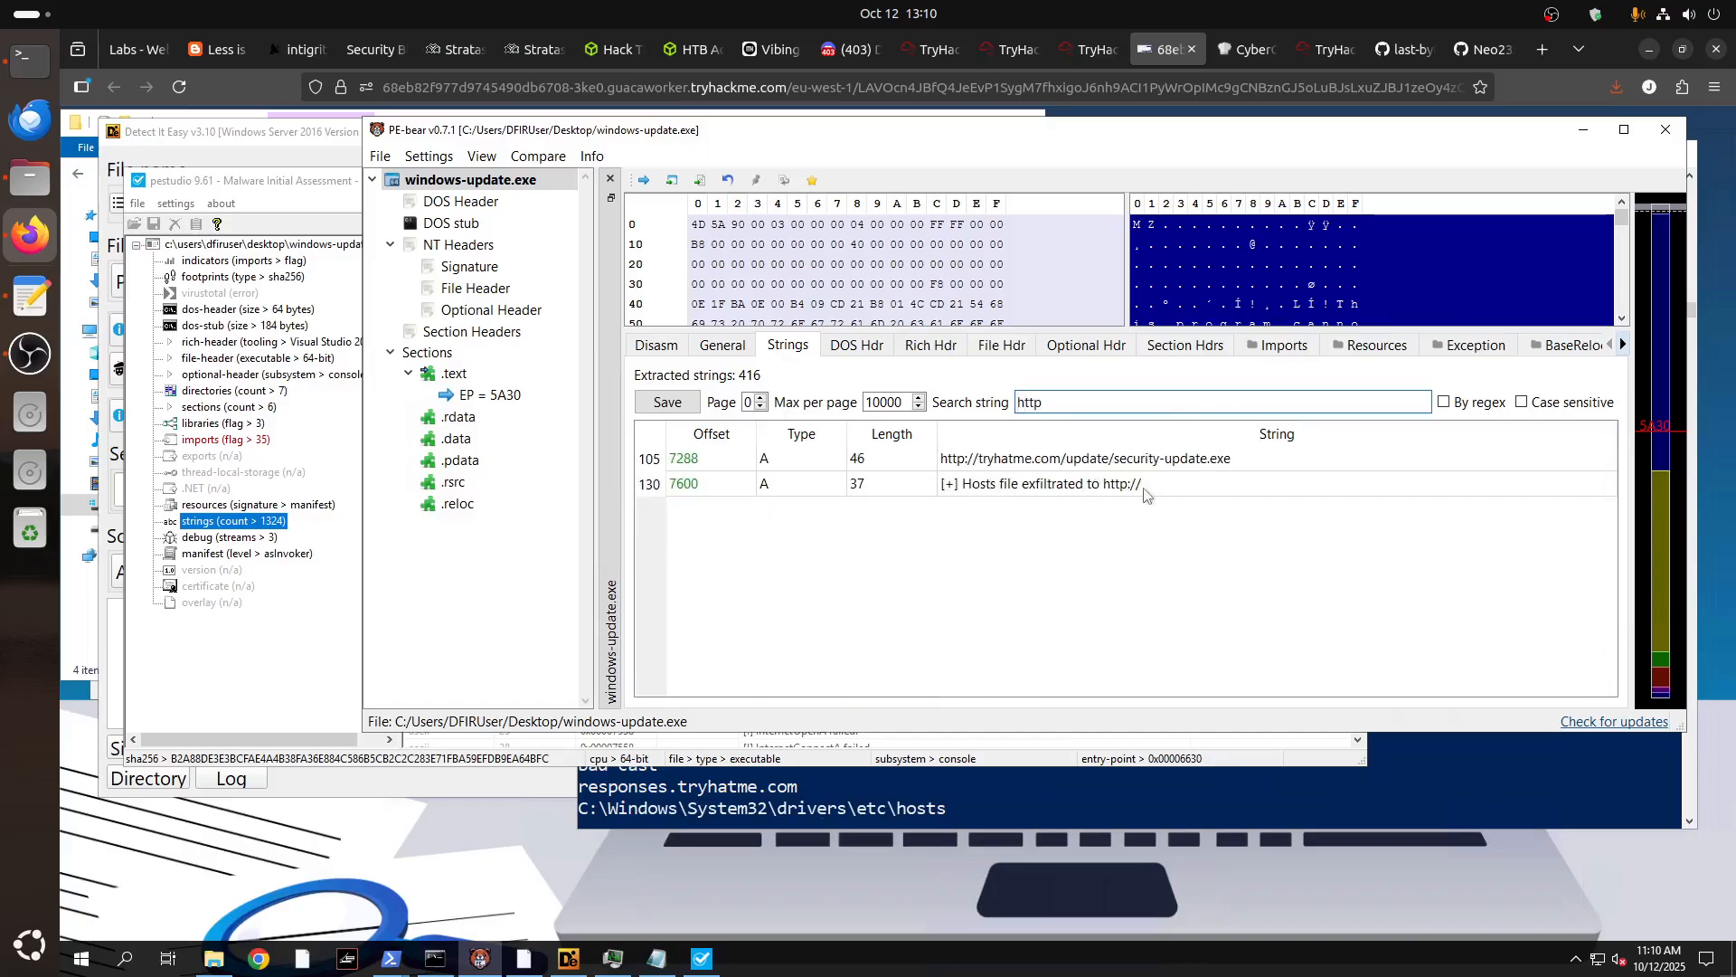
click(1037, 465)
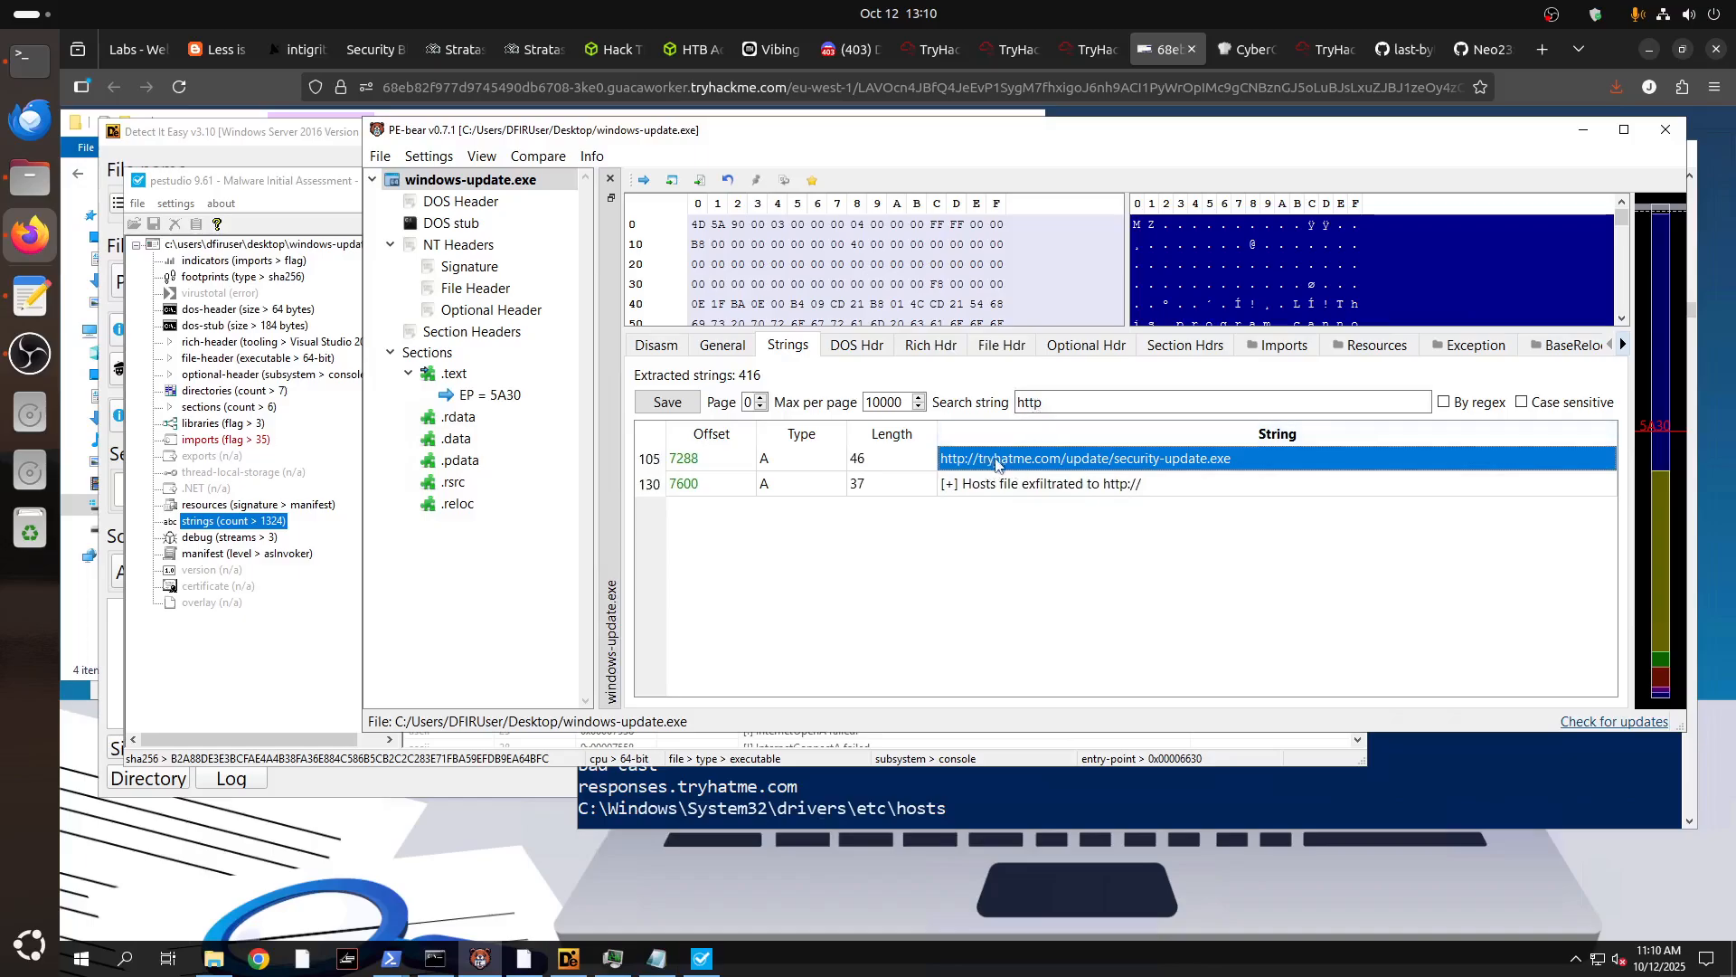
Search PE-bear's extracted strings for "tryhat".
double_click(1035, 401)
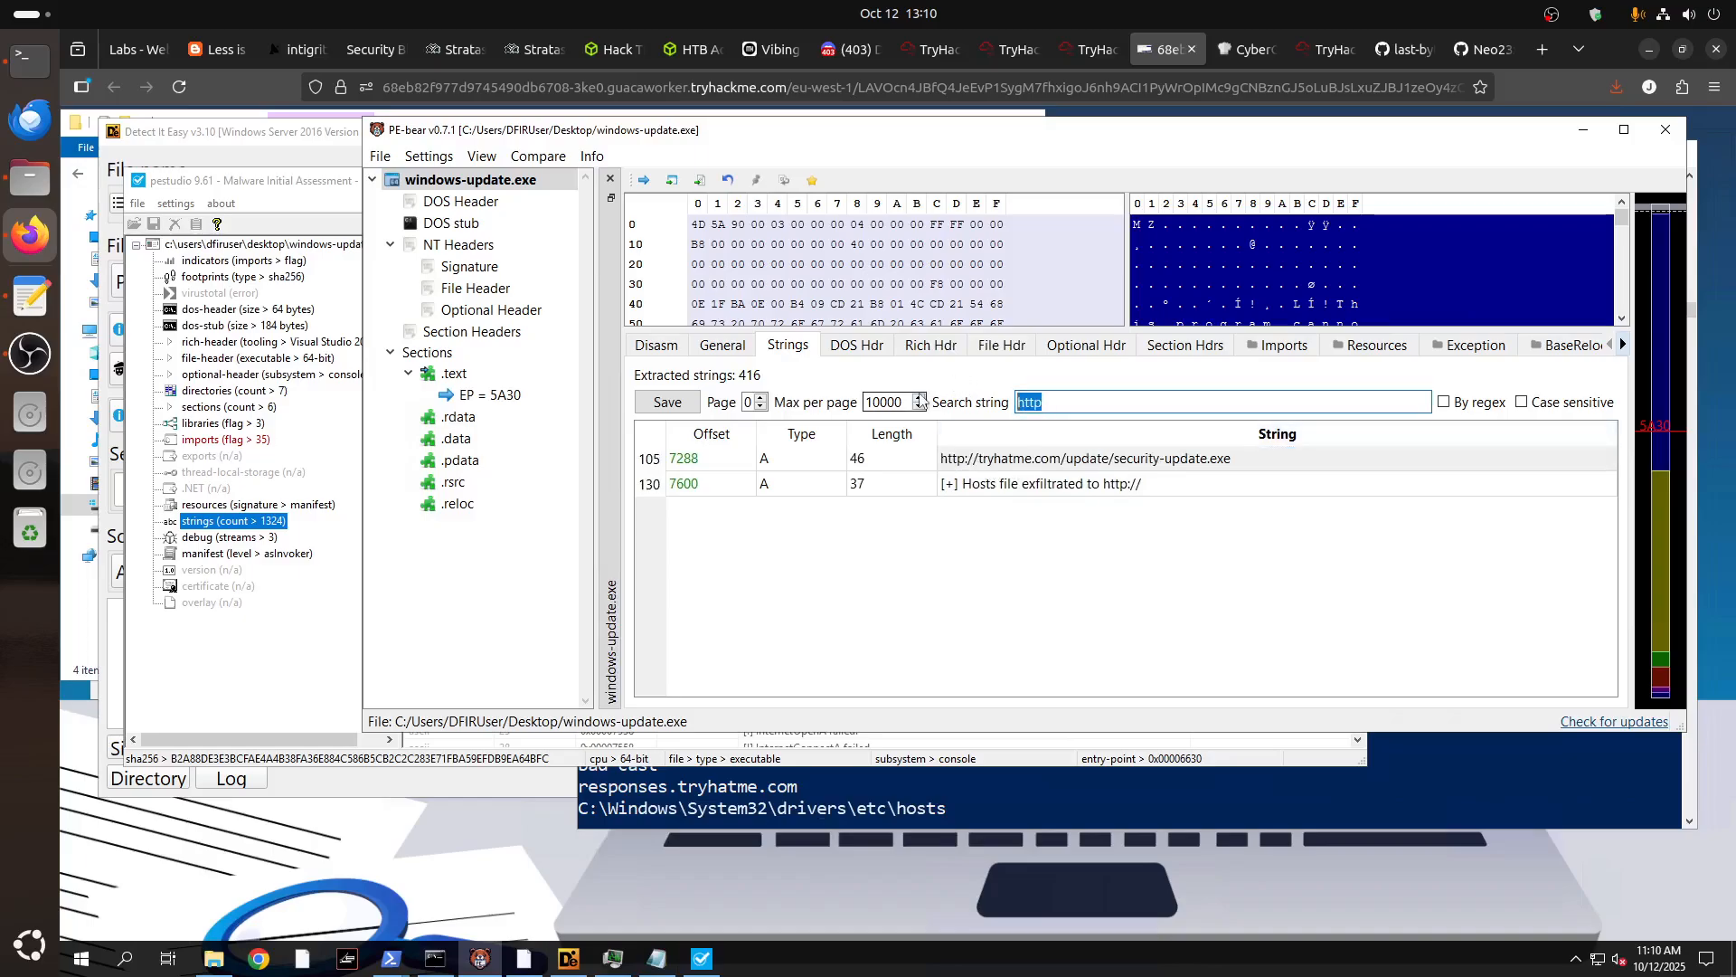
text(tryhact)
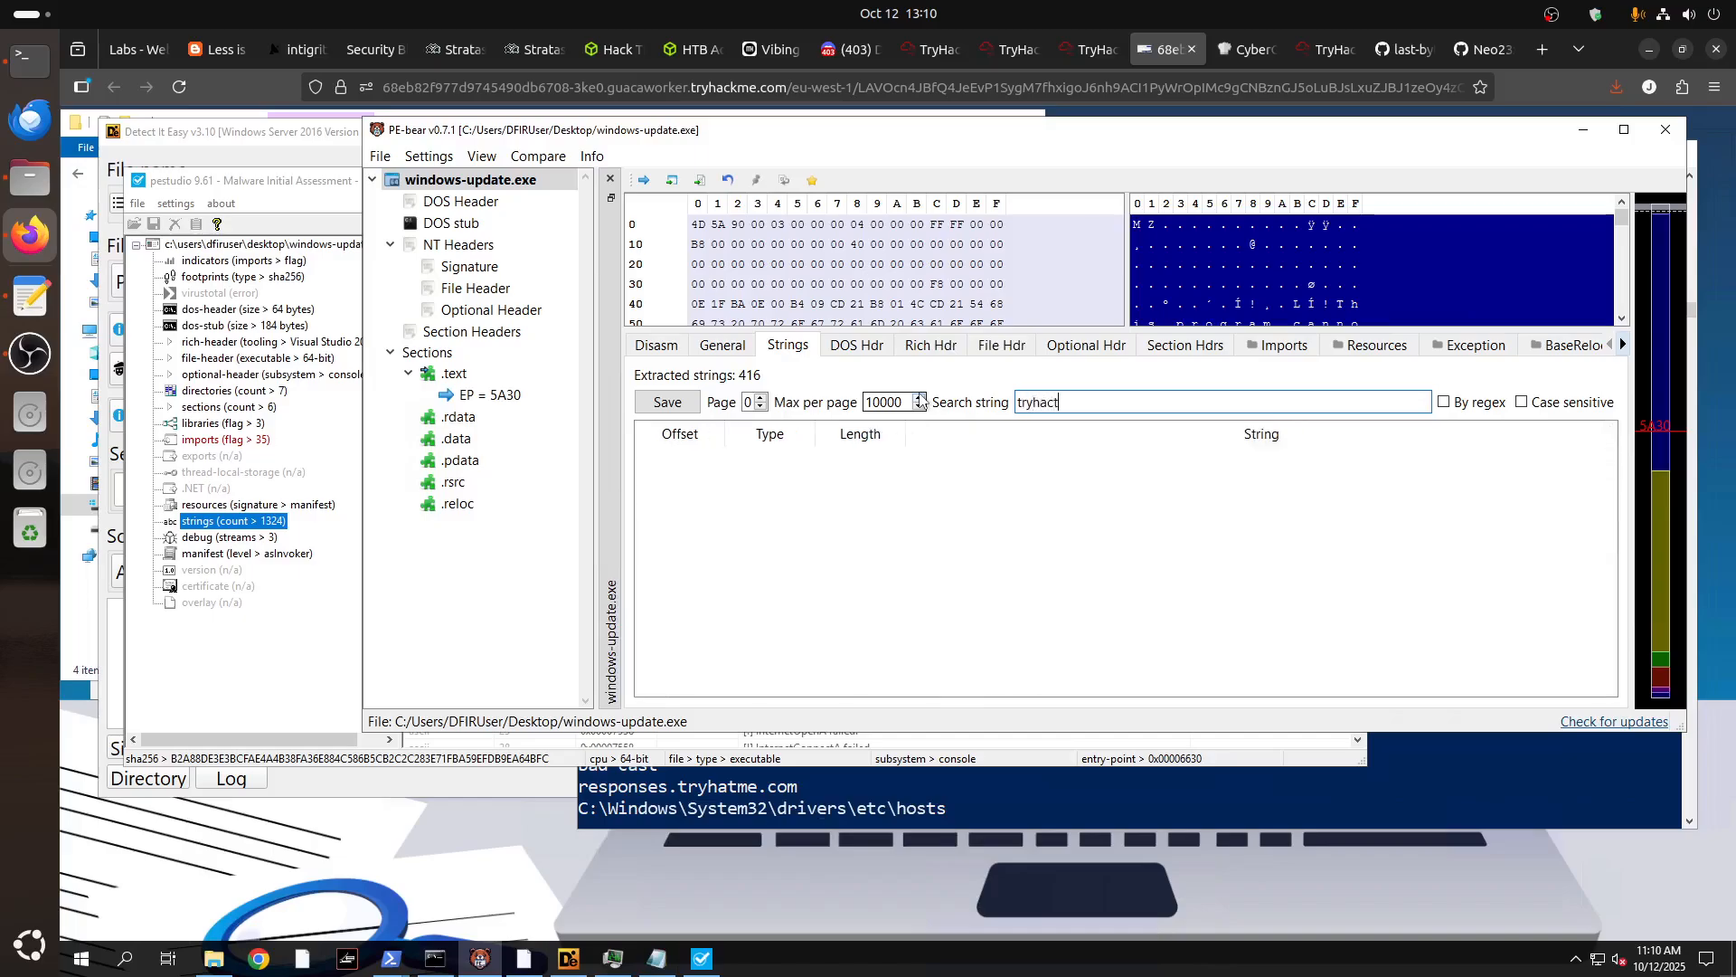
key(BackSpace)
key(BackSpace)
text(t)
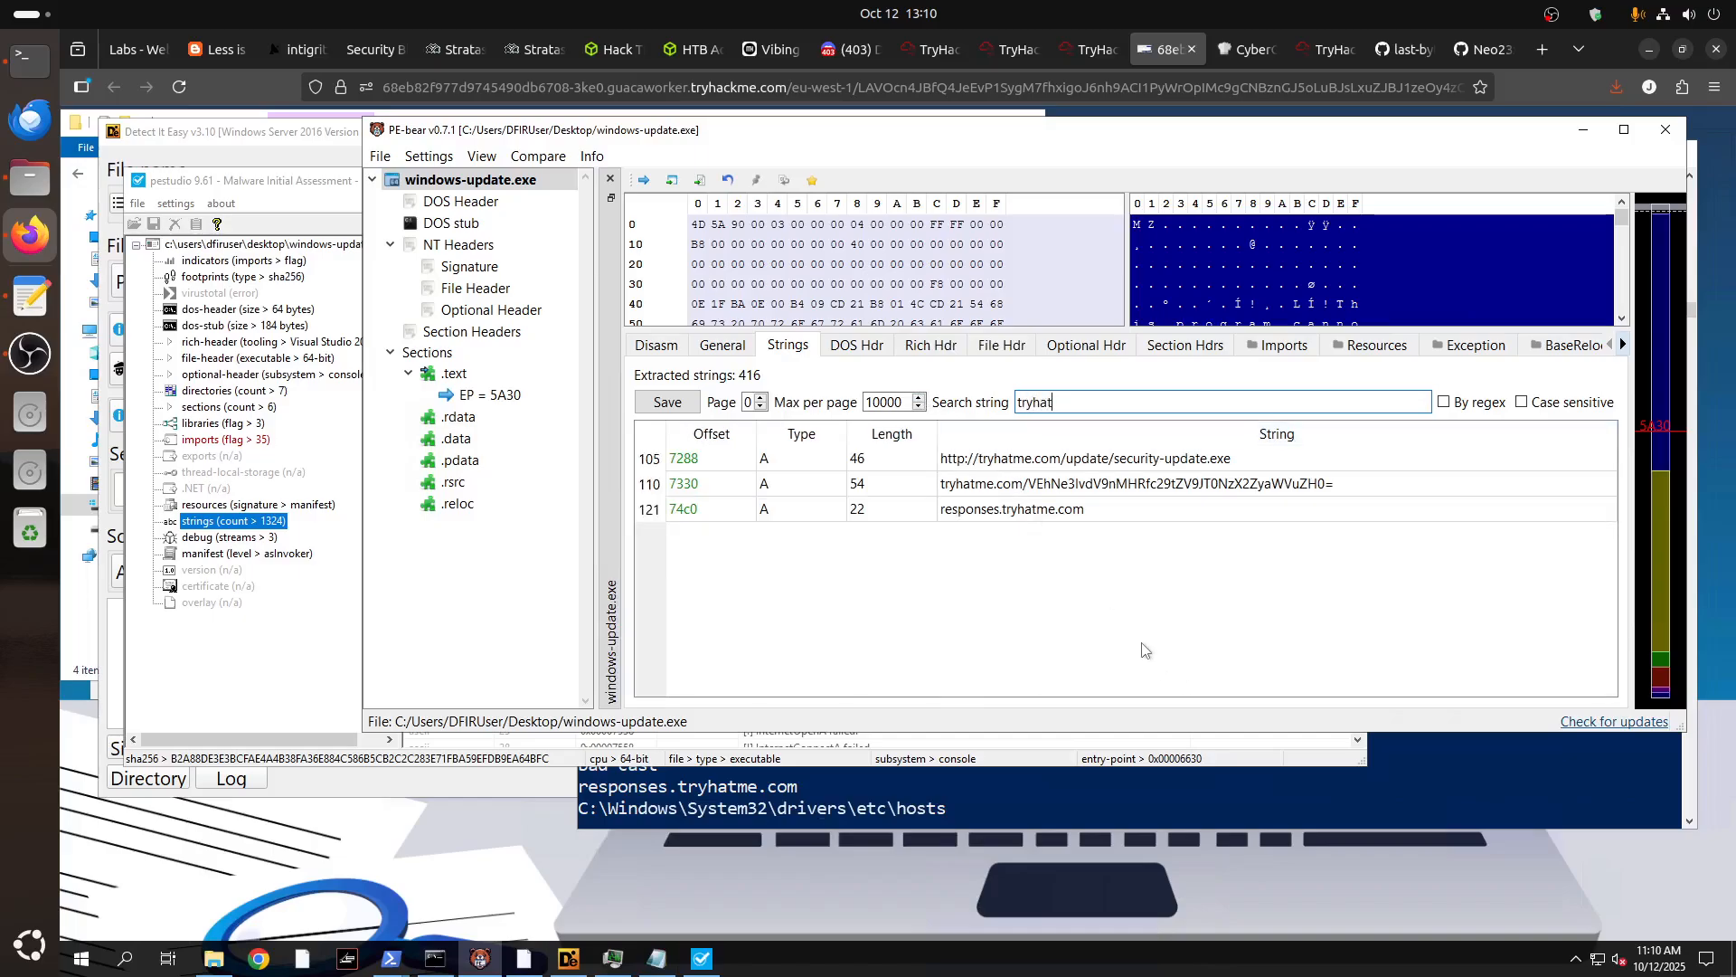
Return to the TryHackMe room and highlight the question about a domain usable as an IOC.
click(1090, 49)
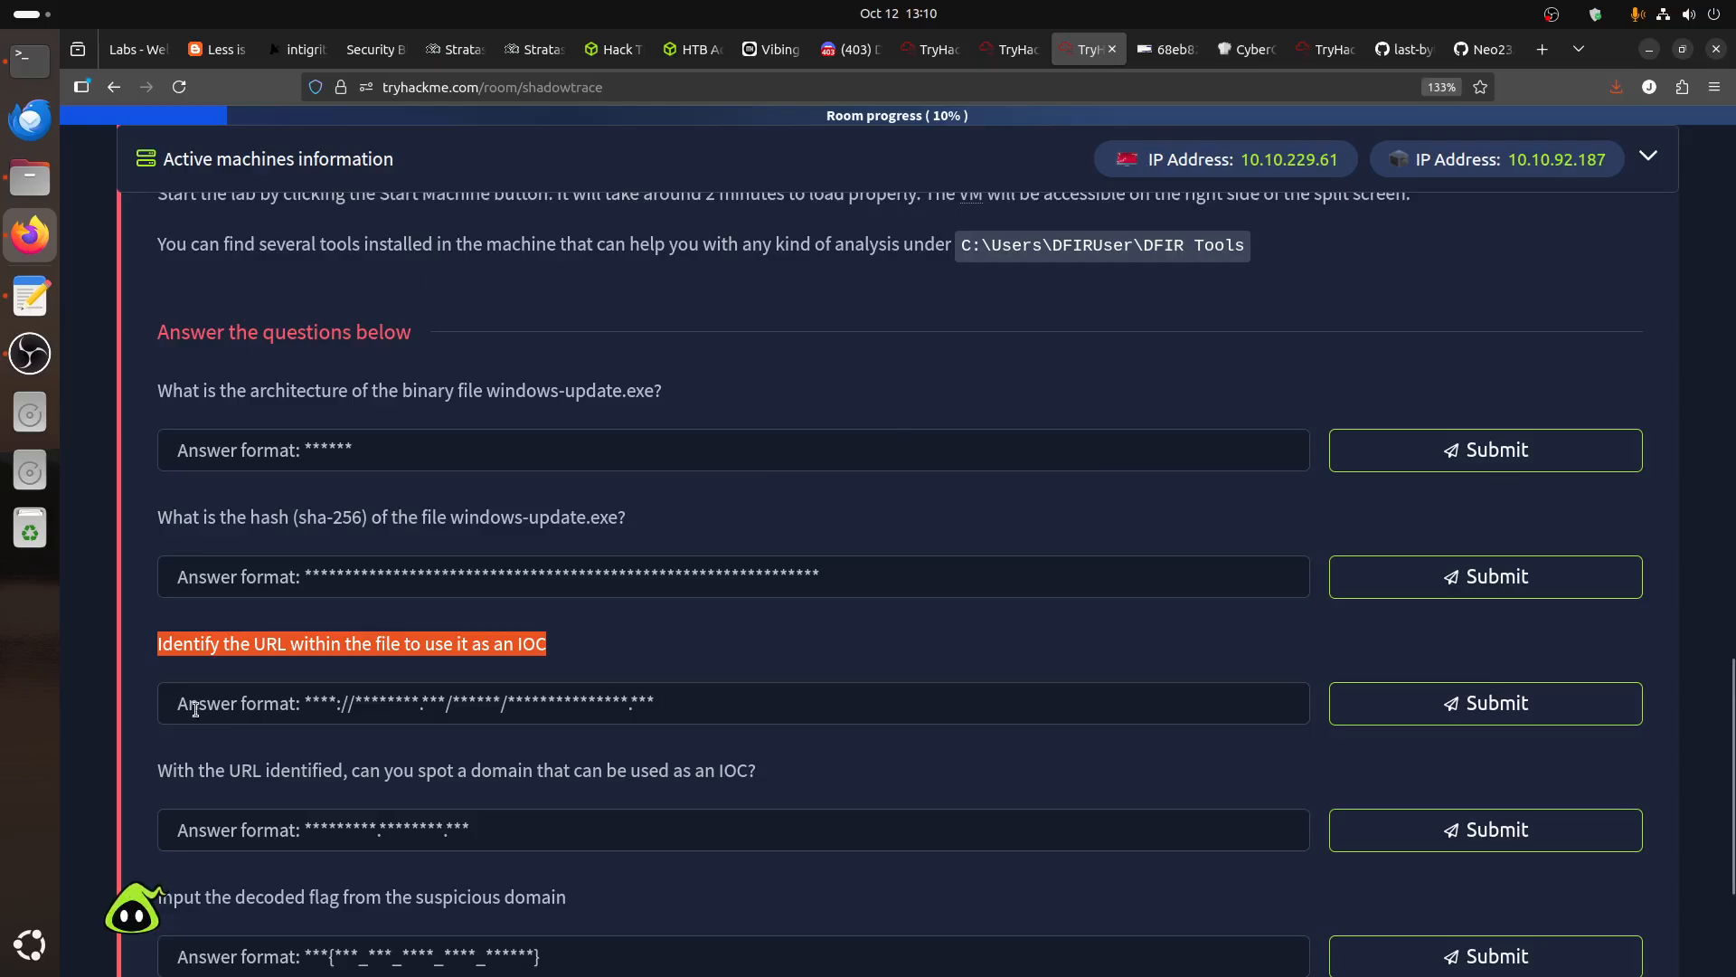
scroll(199, 703, down, 3)
drag(155, 575, 884, 577)
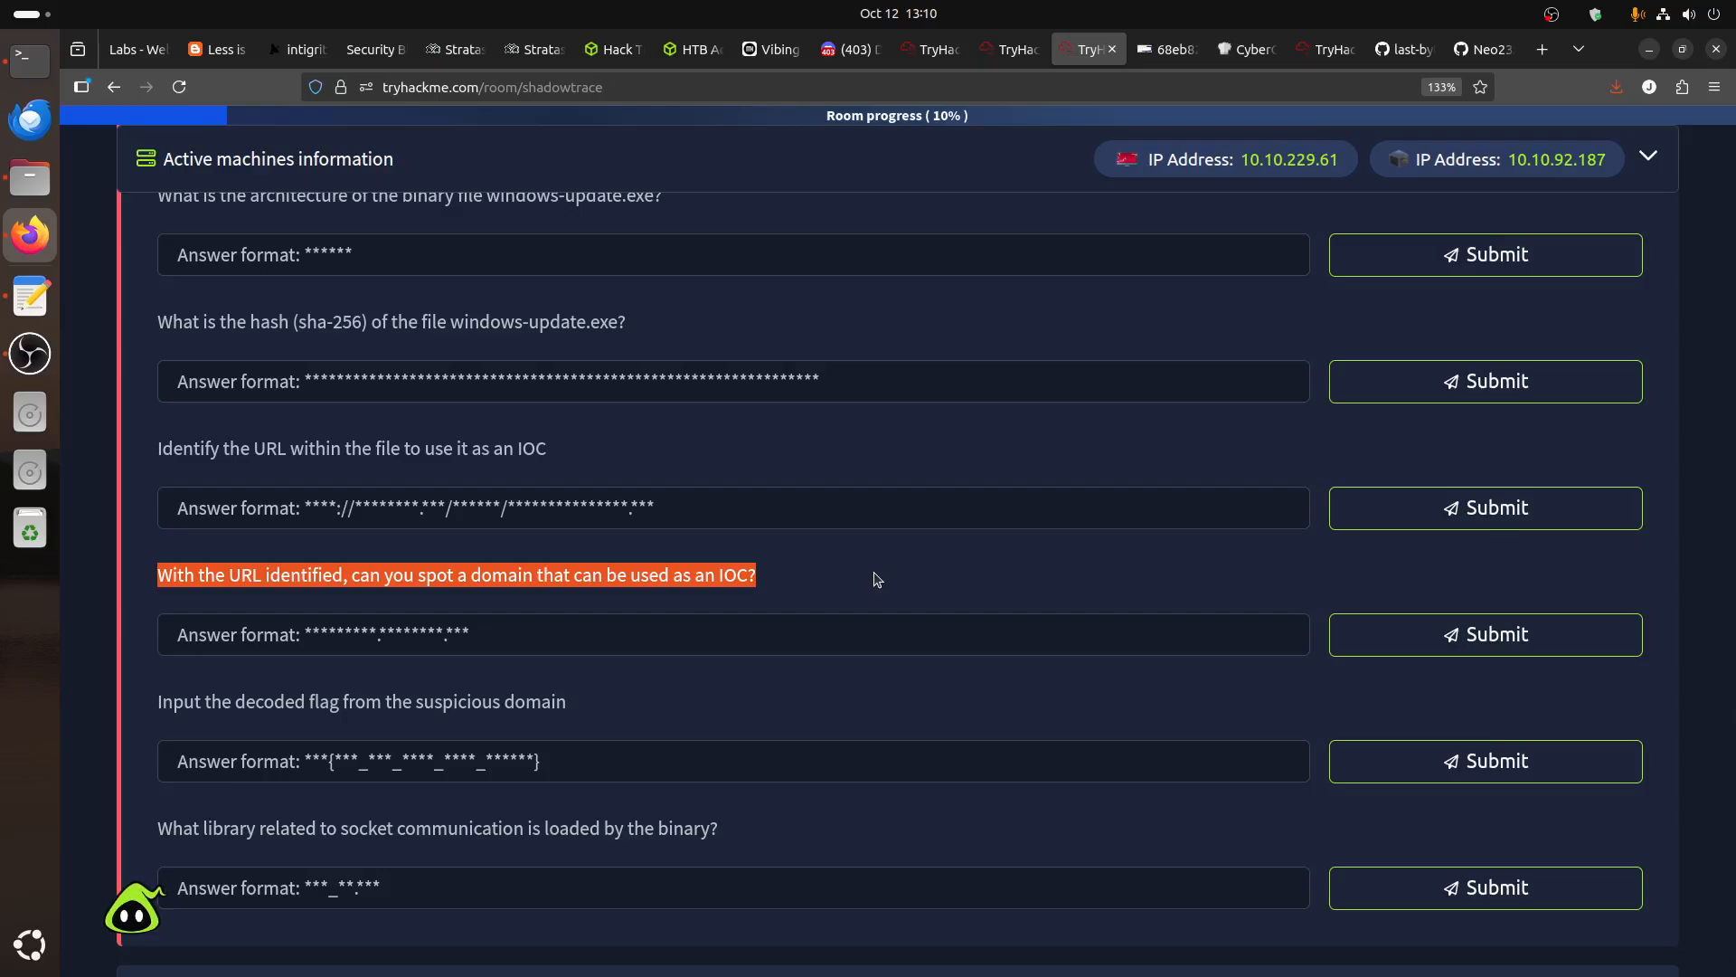
Select responses.tryhatme.com in PE-bear, and highlight external-attacker.thm and responses.tryhatme.com in the PowerShell FLOSS output.
click(1167, 49)
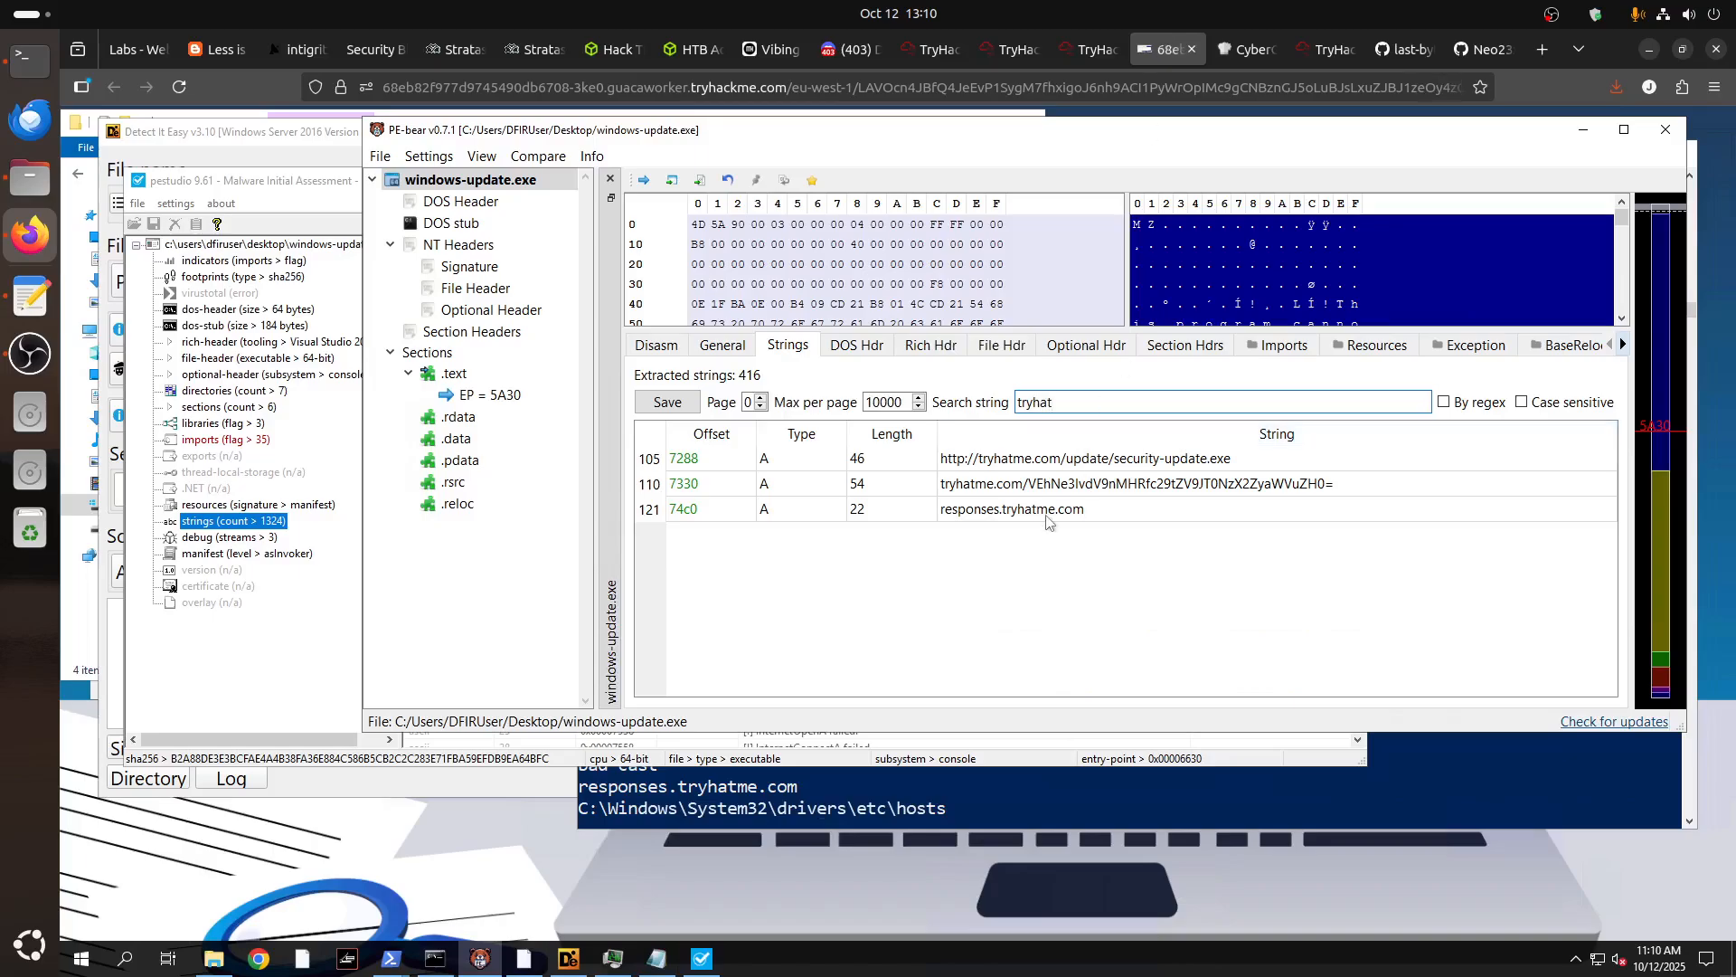
click(980, 519)
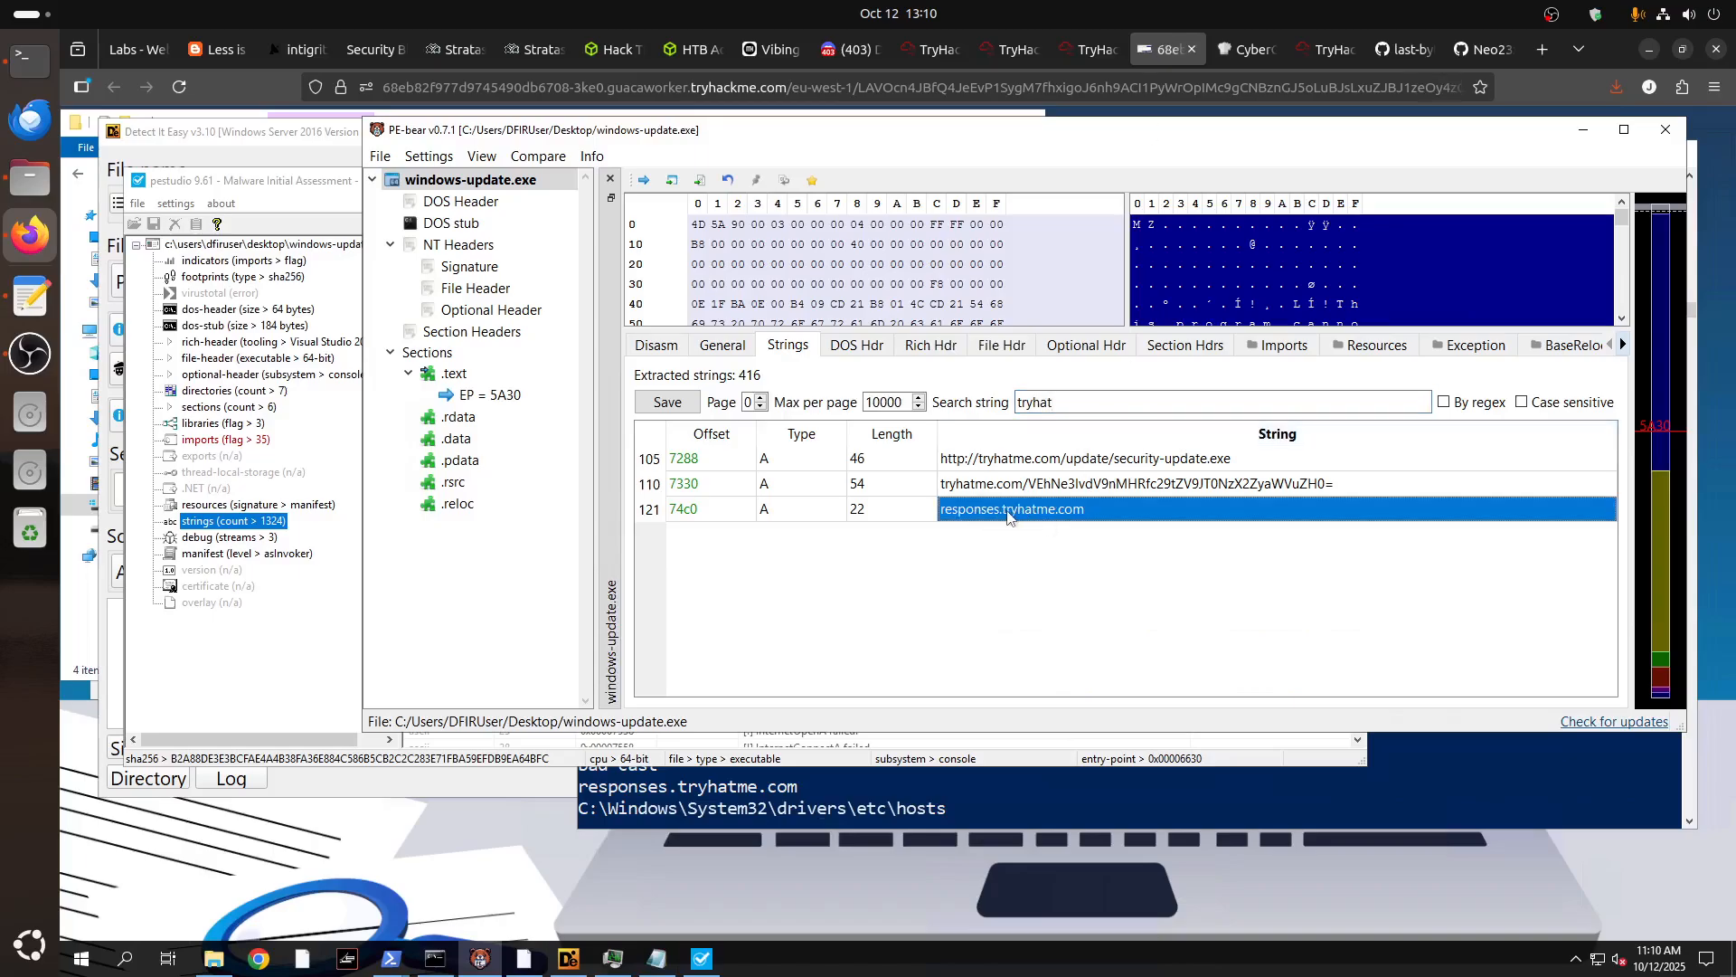
click(916, 799)
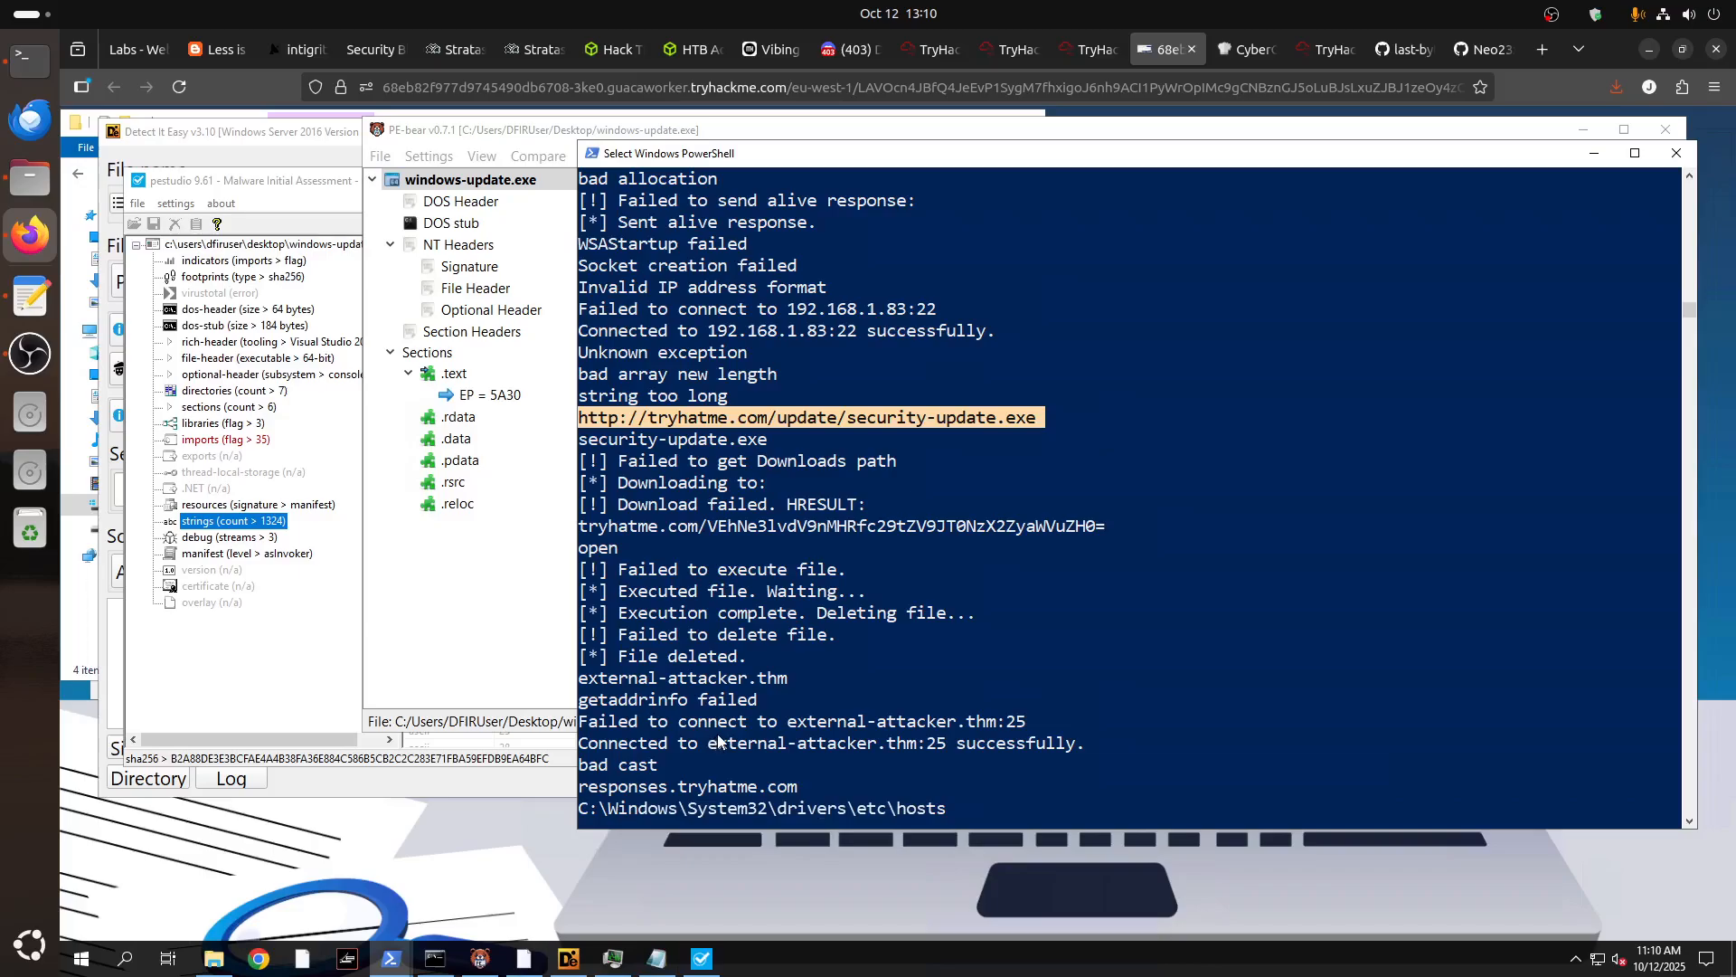
drag(792, 679, 581, 683)
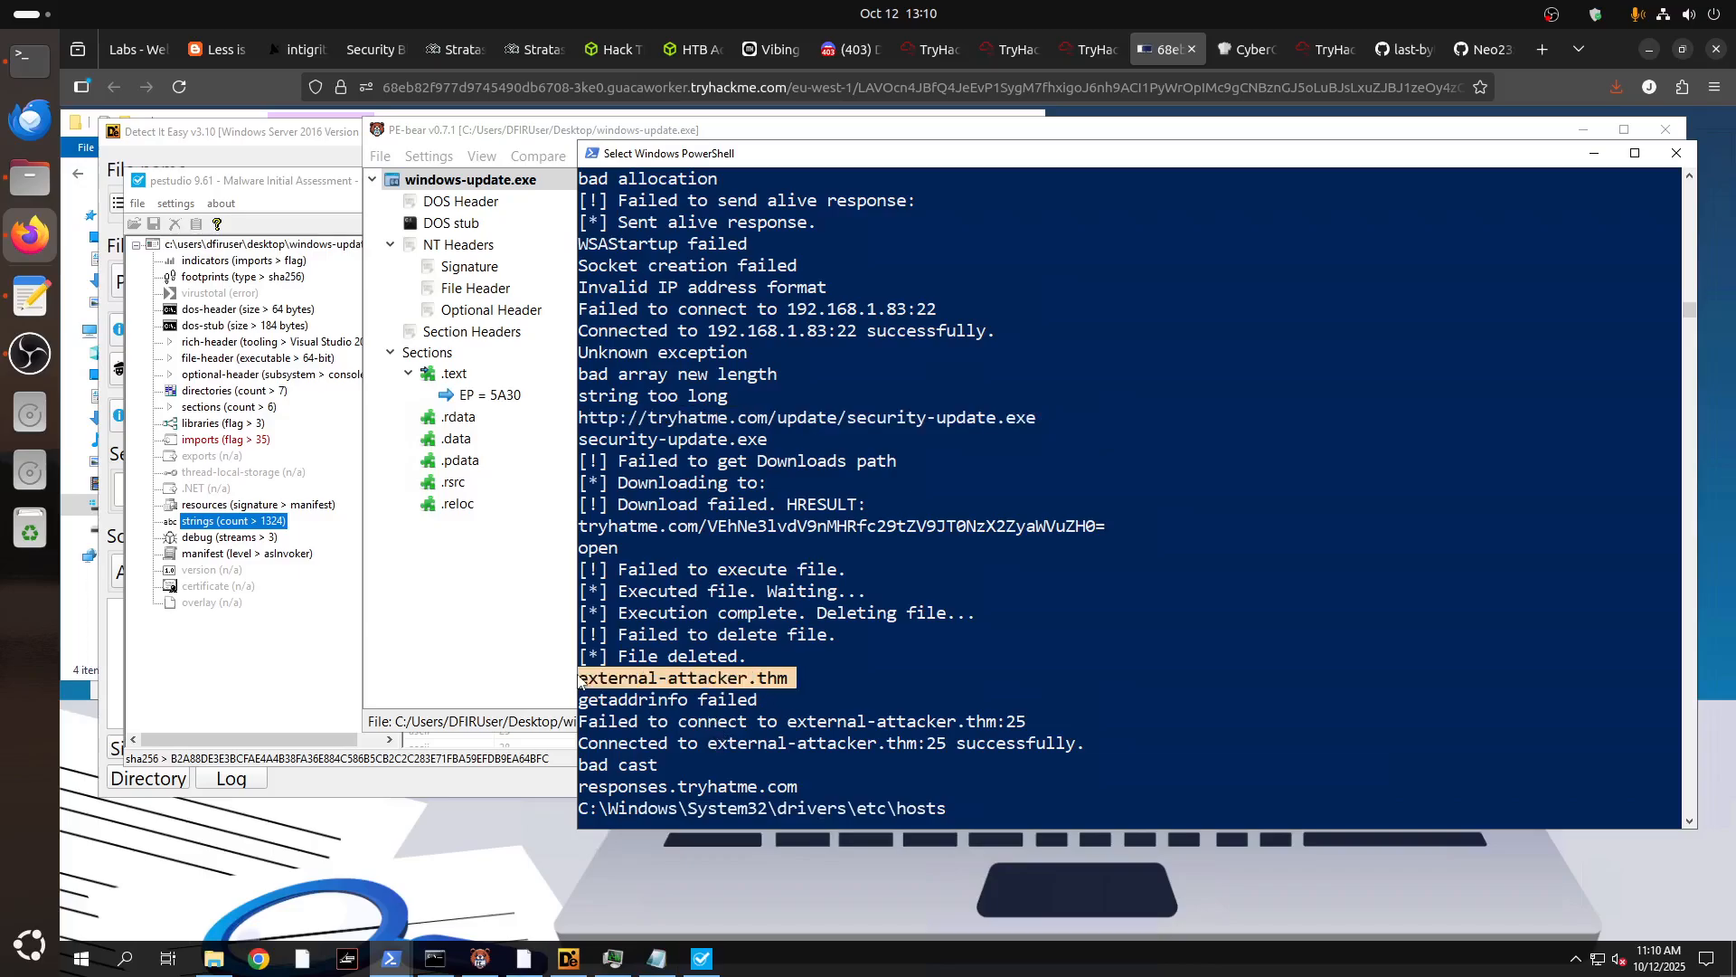
drag(803, 788, 579, 794)
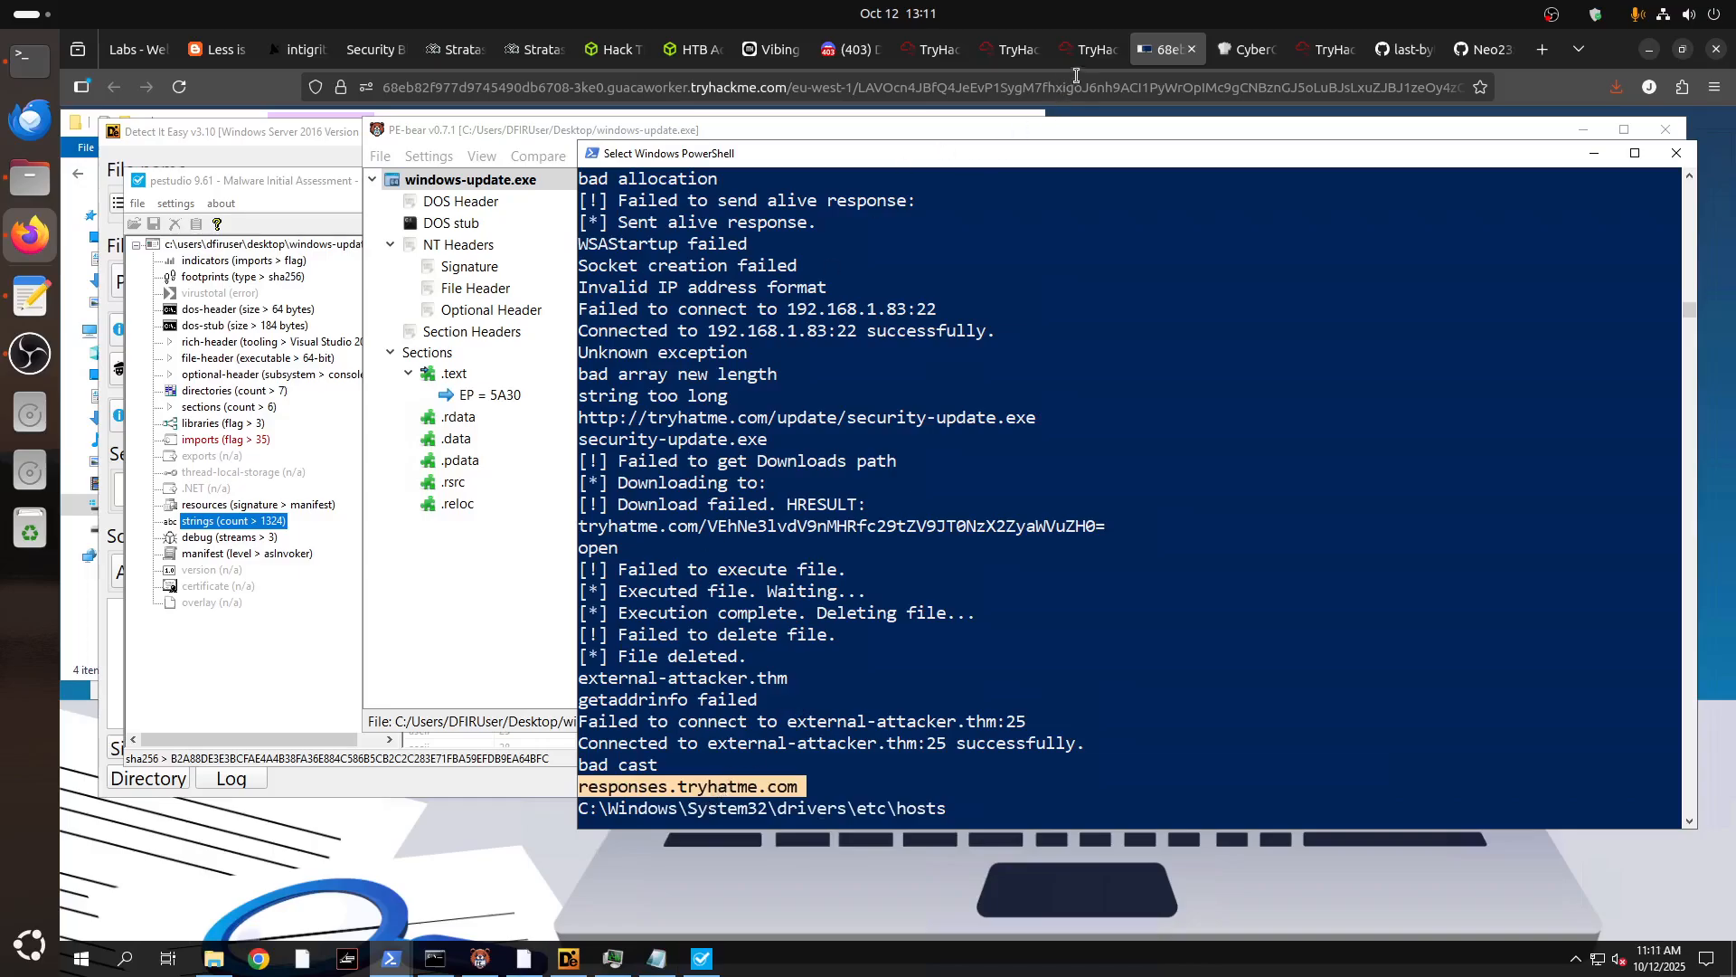
Switch to Detect It Easy in the analysis VM and open the strings list of windows-update.exe.
click(1085, 49)
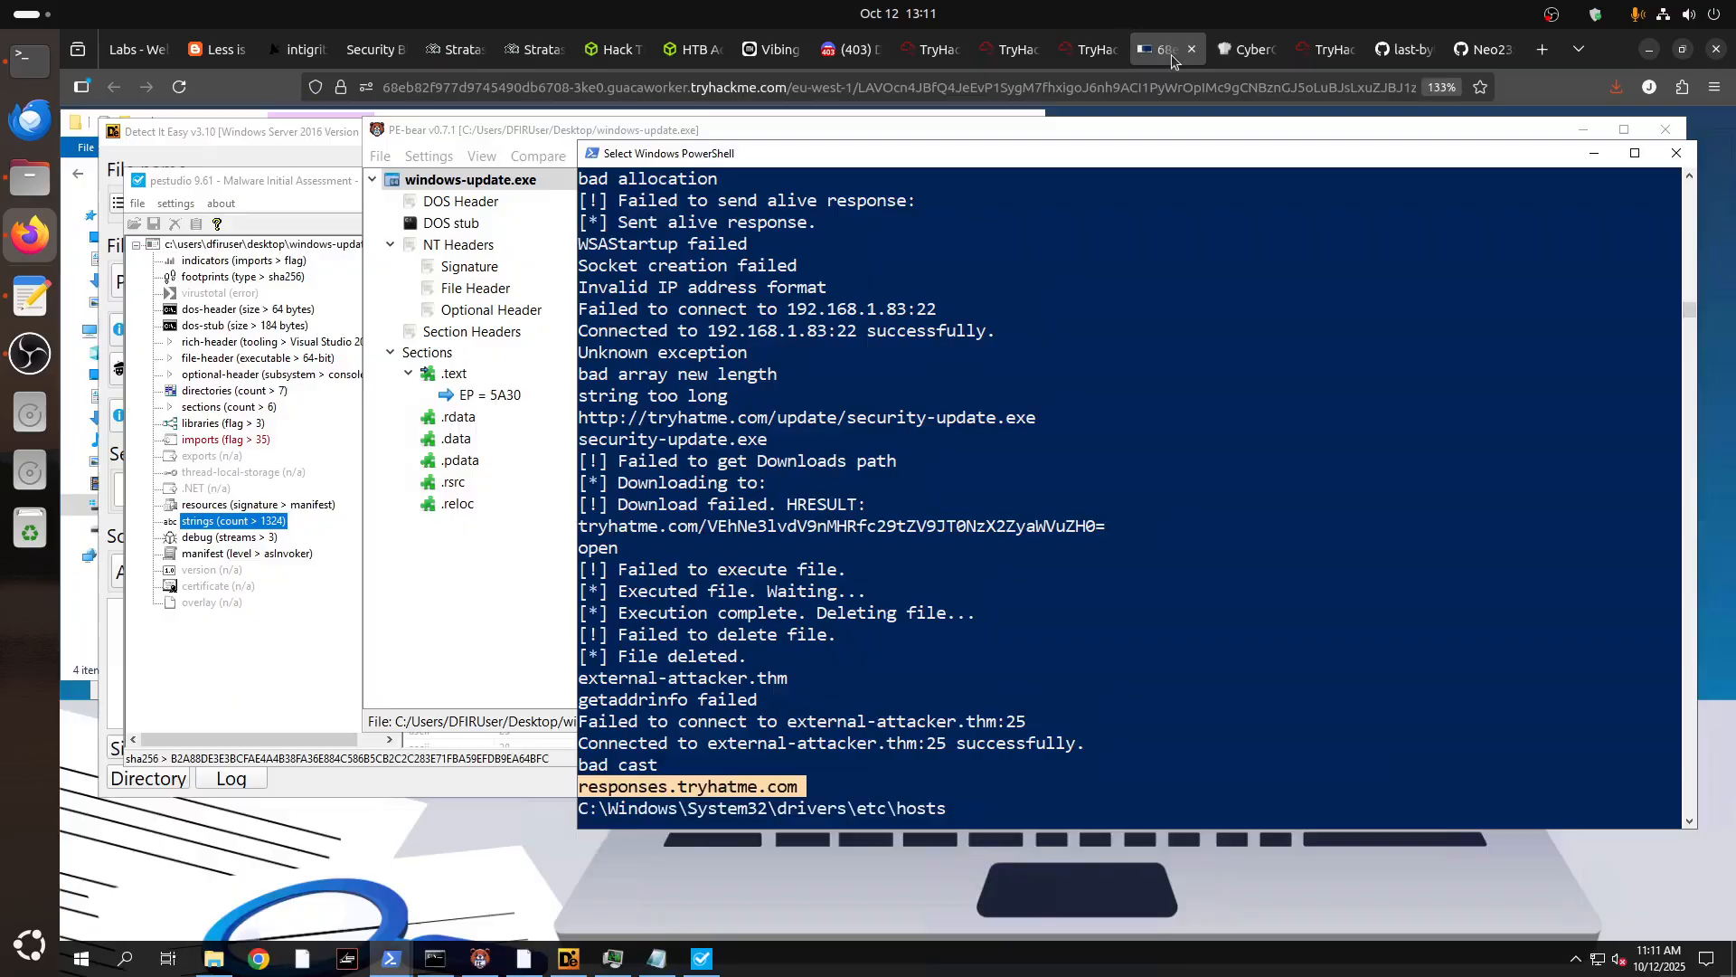
click(1166, 50)
click(443, 606)
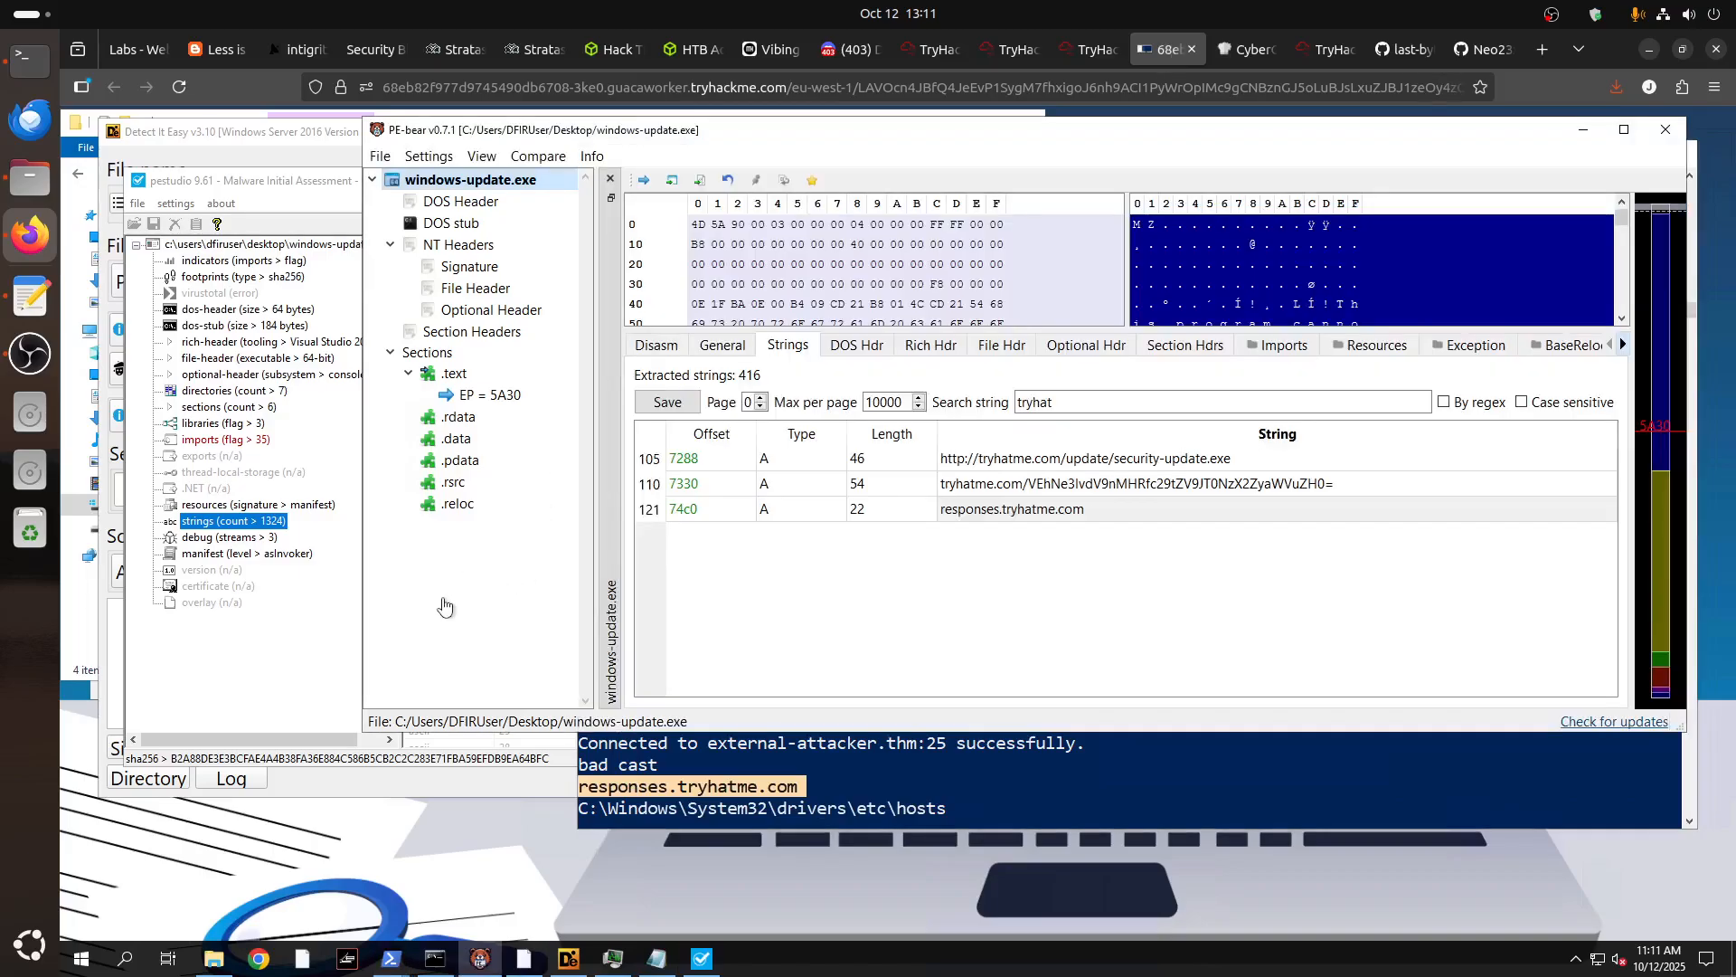
click(569, 958)
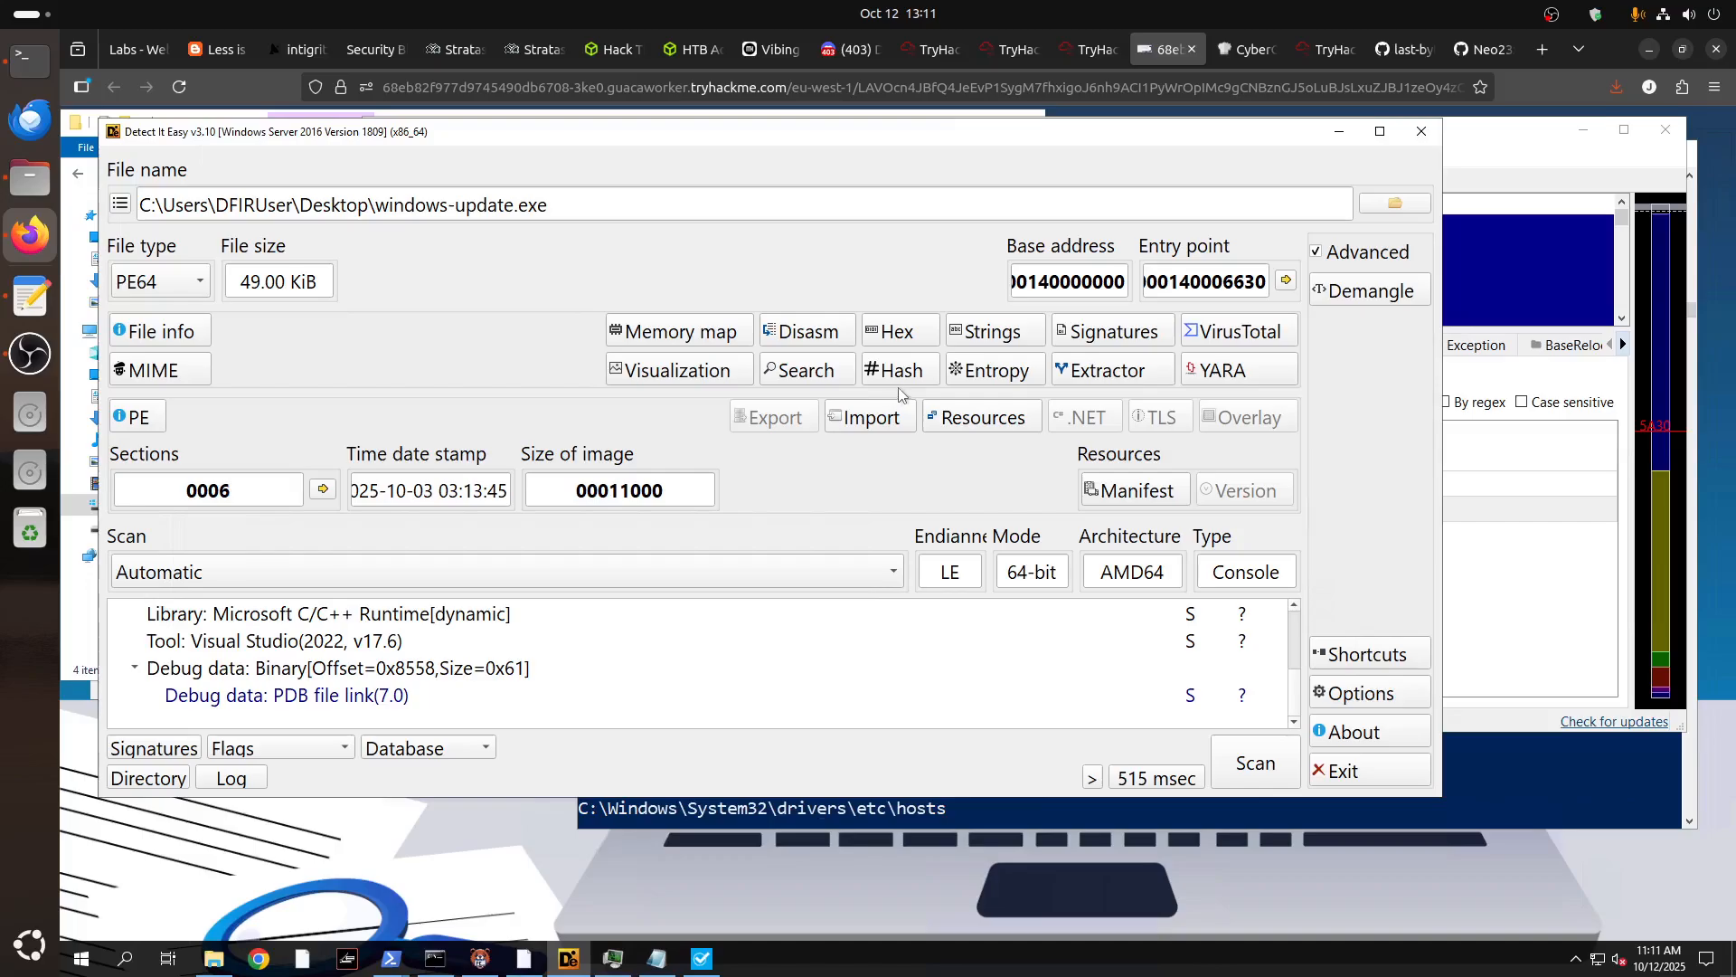
click(992, 327)
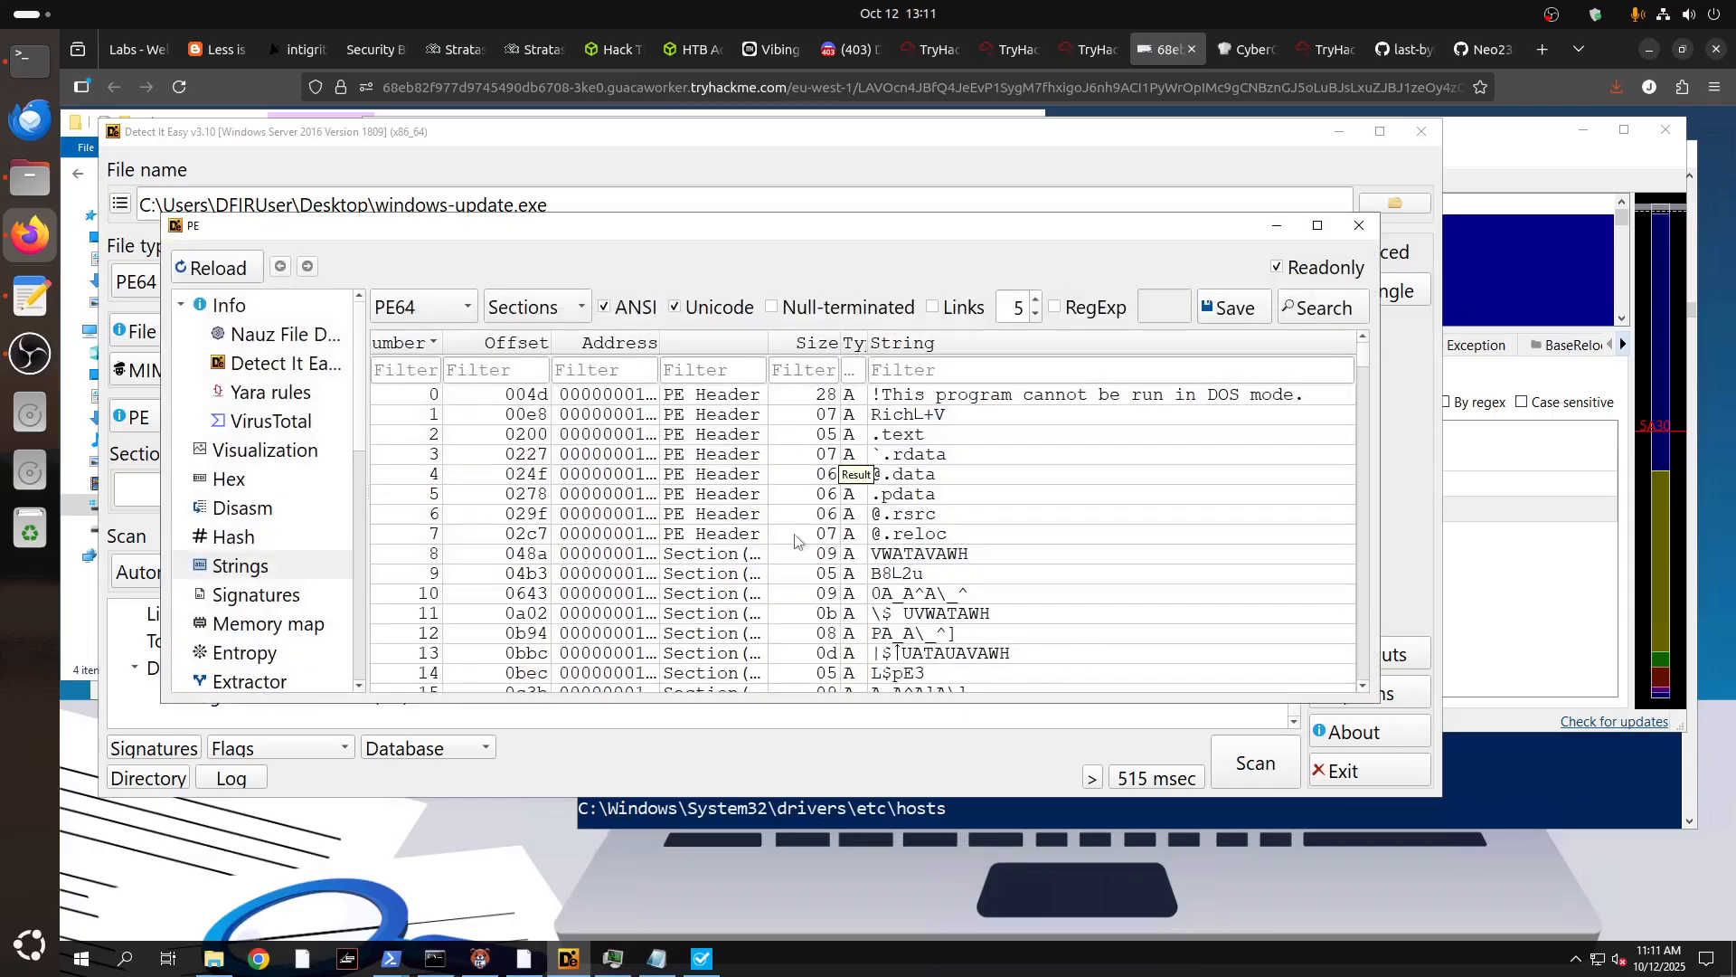
Filter the strings of windows-update.exe by "http", then by "tryhat".
click(941, 367)
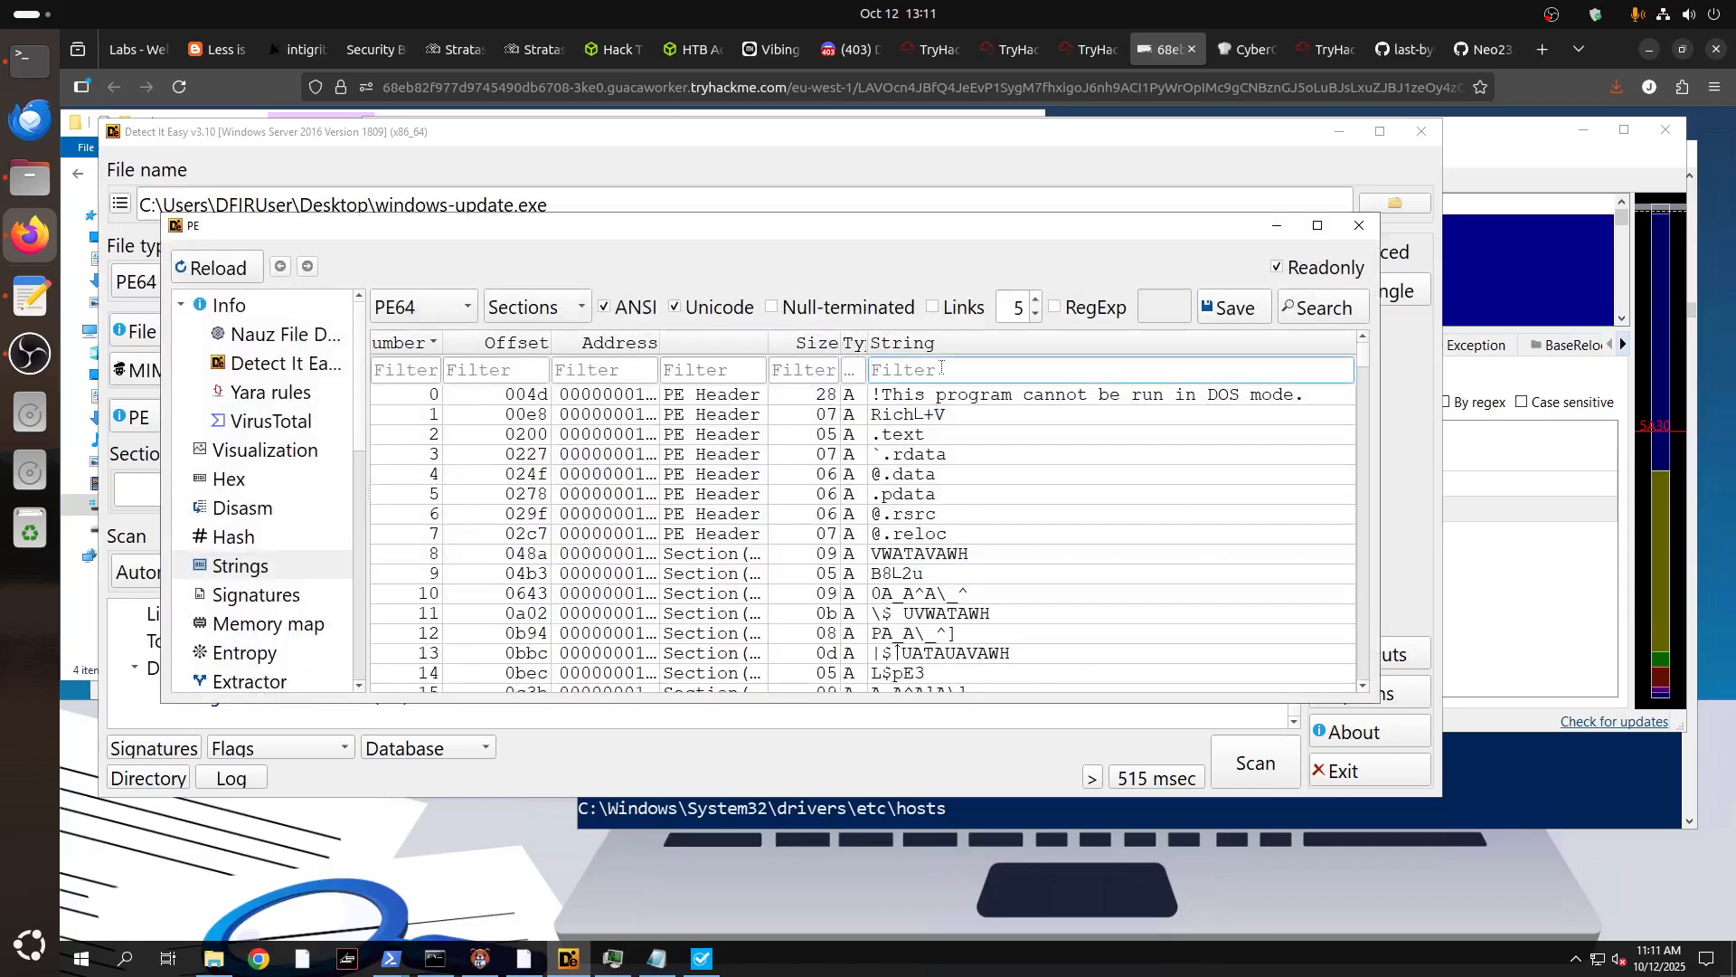
text(httpt)
key(BackSpace)
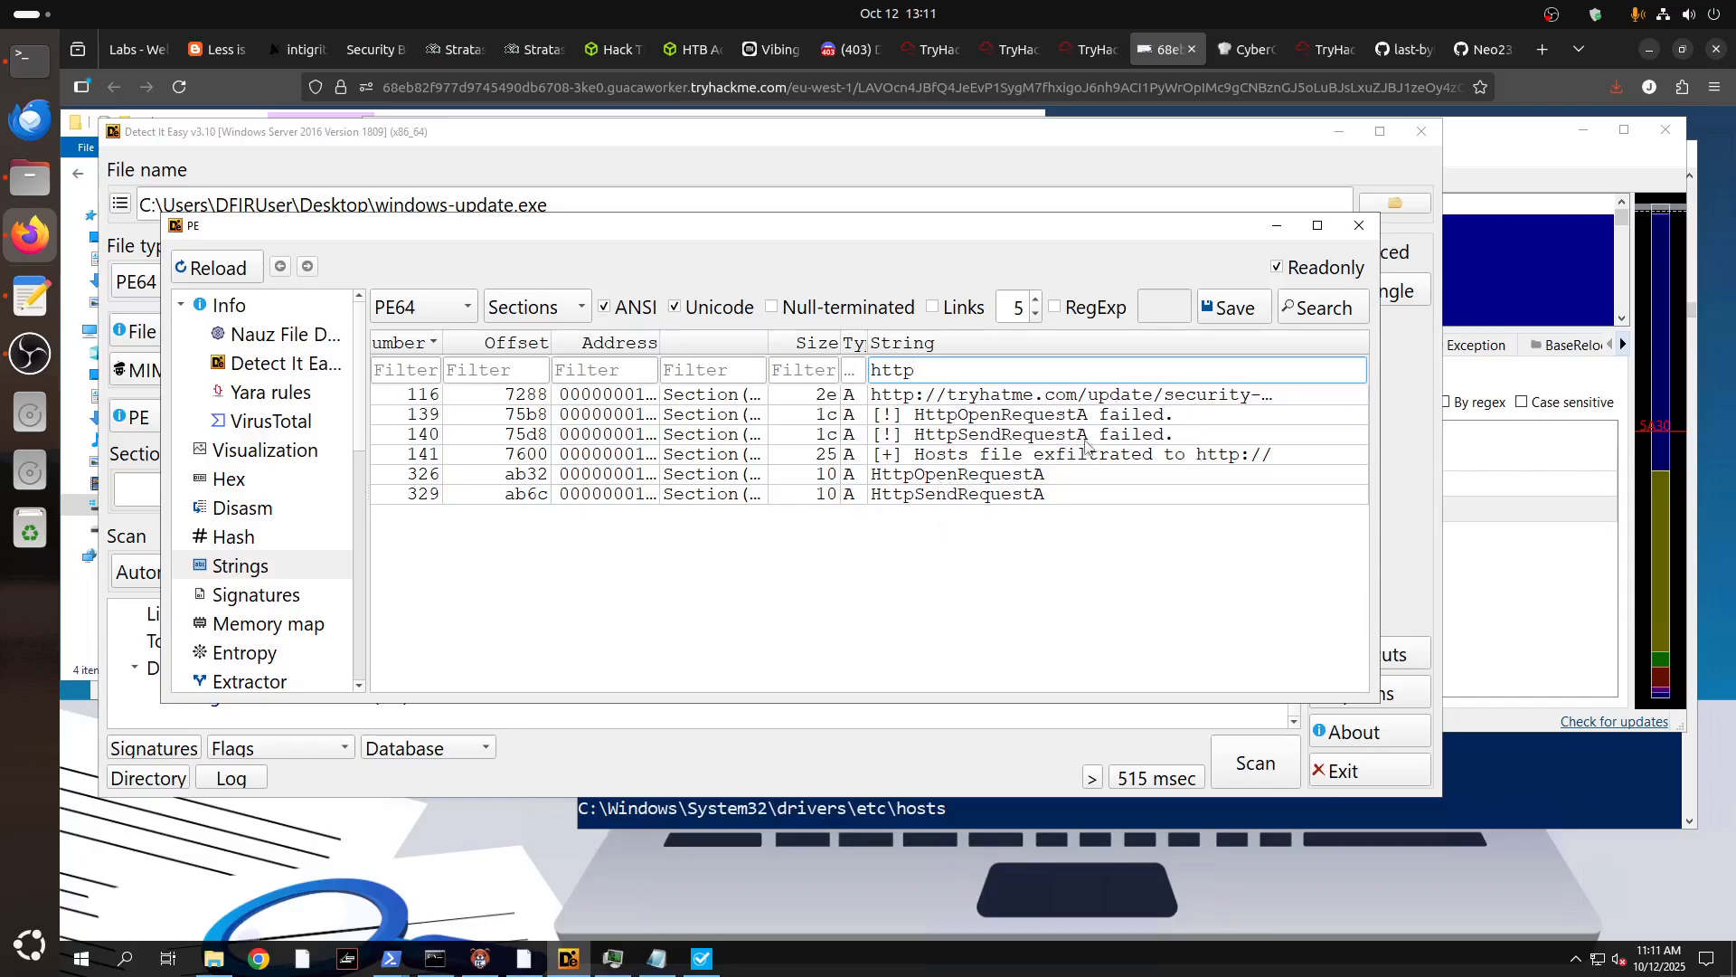
key(ctrl+a)
text(tryhat)
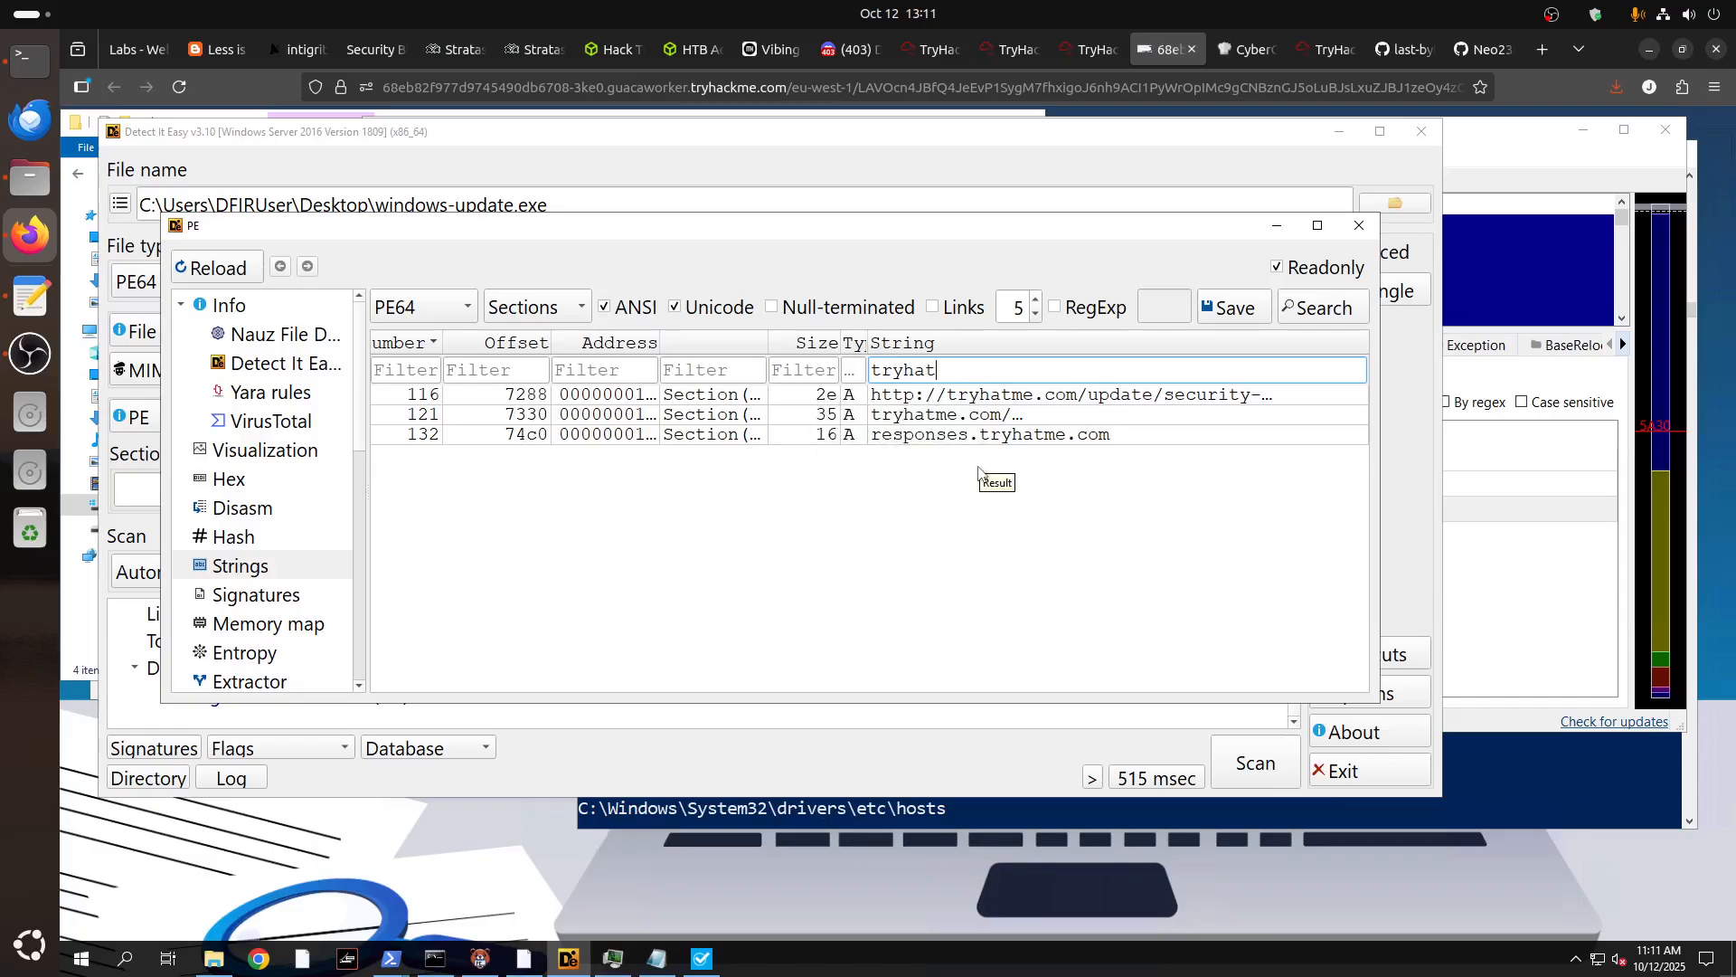
Highlight the TryHackMe question about the decoded flag, and select the encoded string following tryhatme.com/ in the analysis VM's PowerShell FLOSS output.
click(1089, 48)
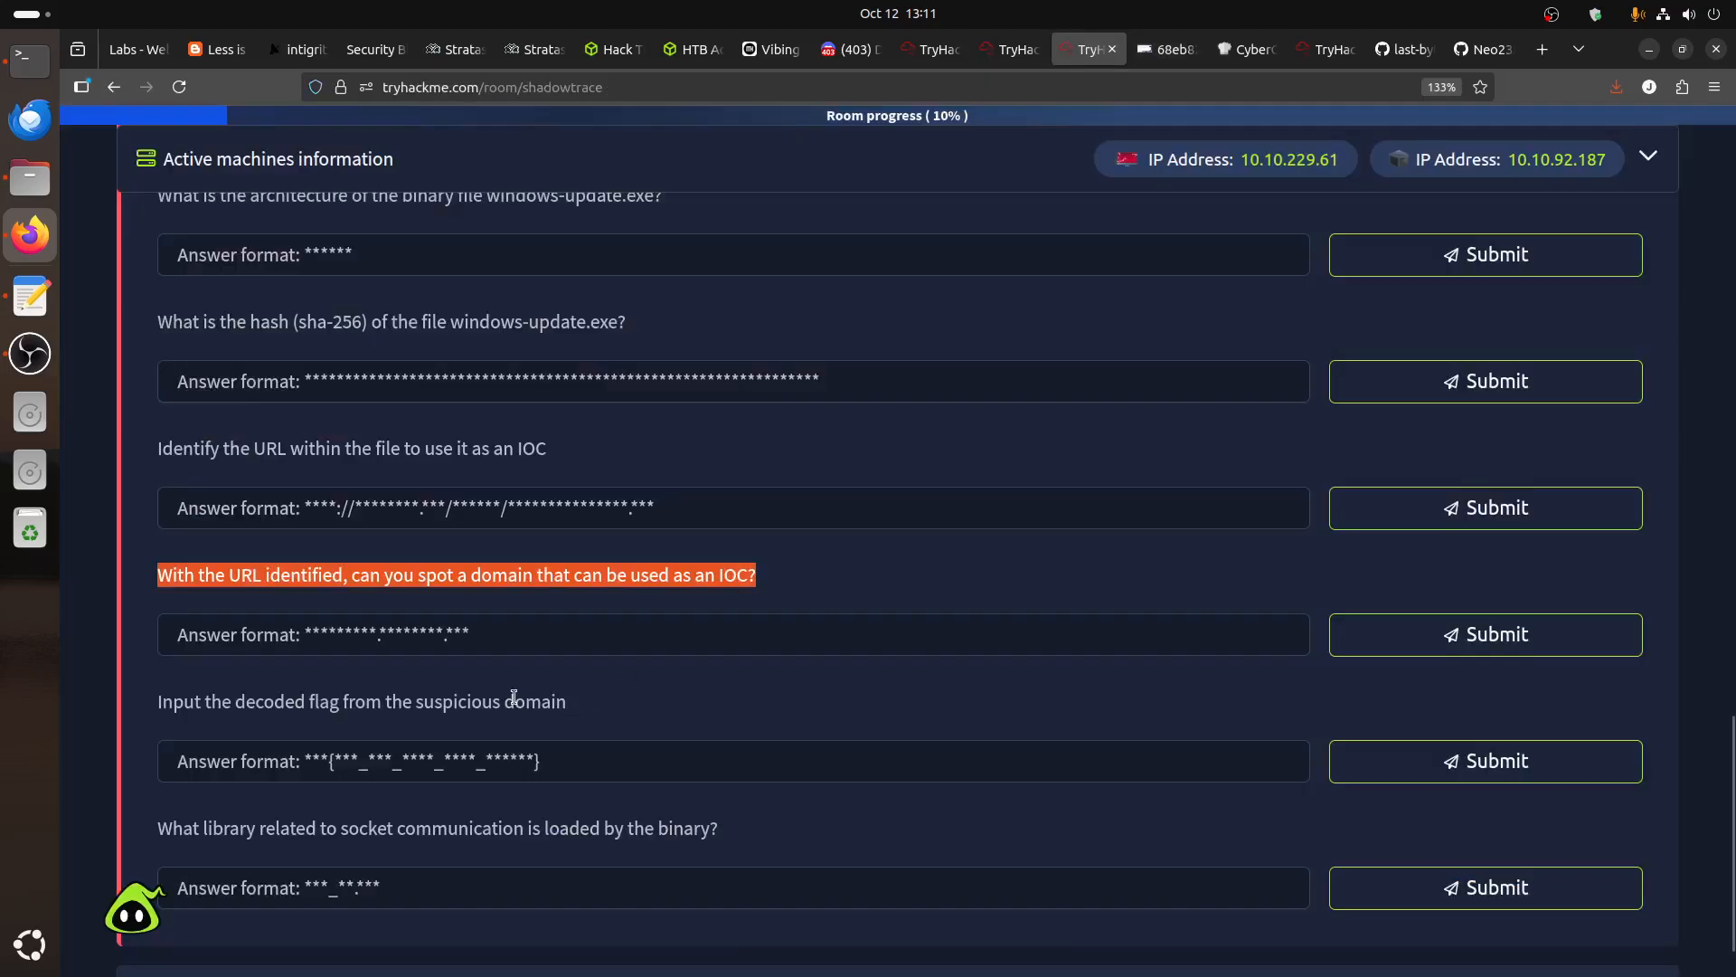
drag(158, 702, 764, 711)
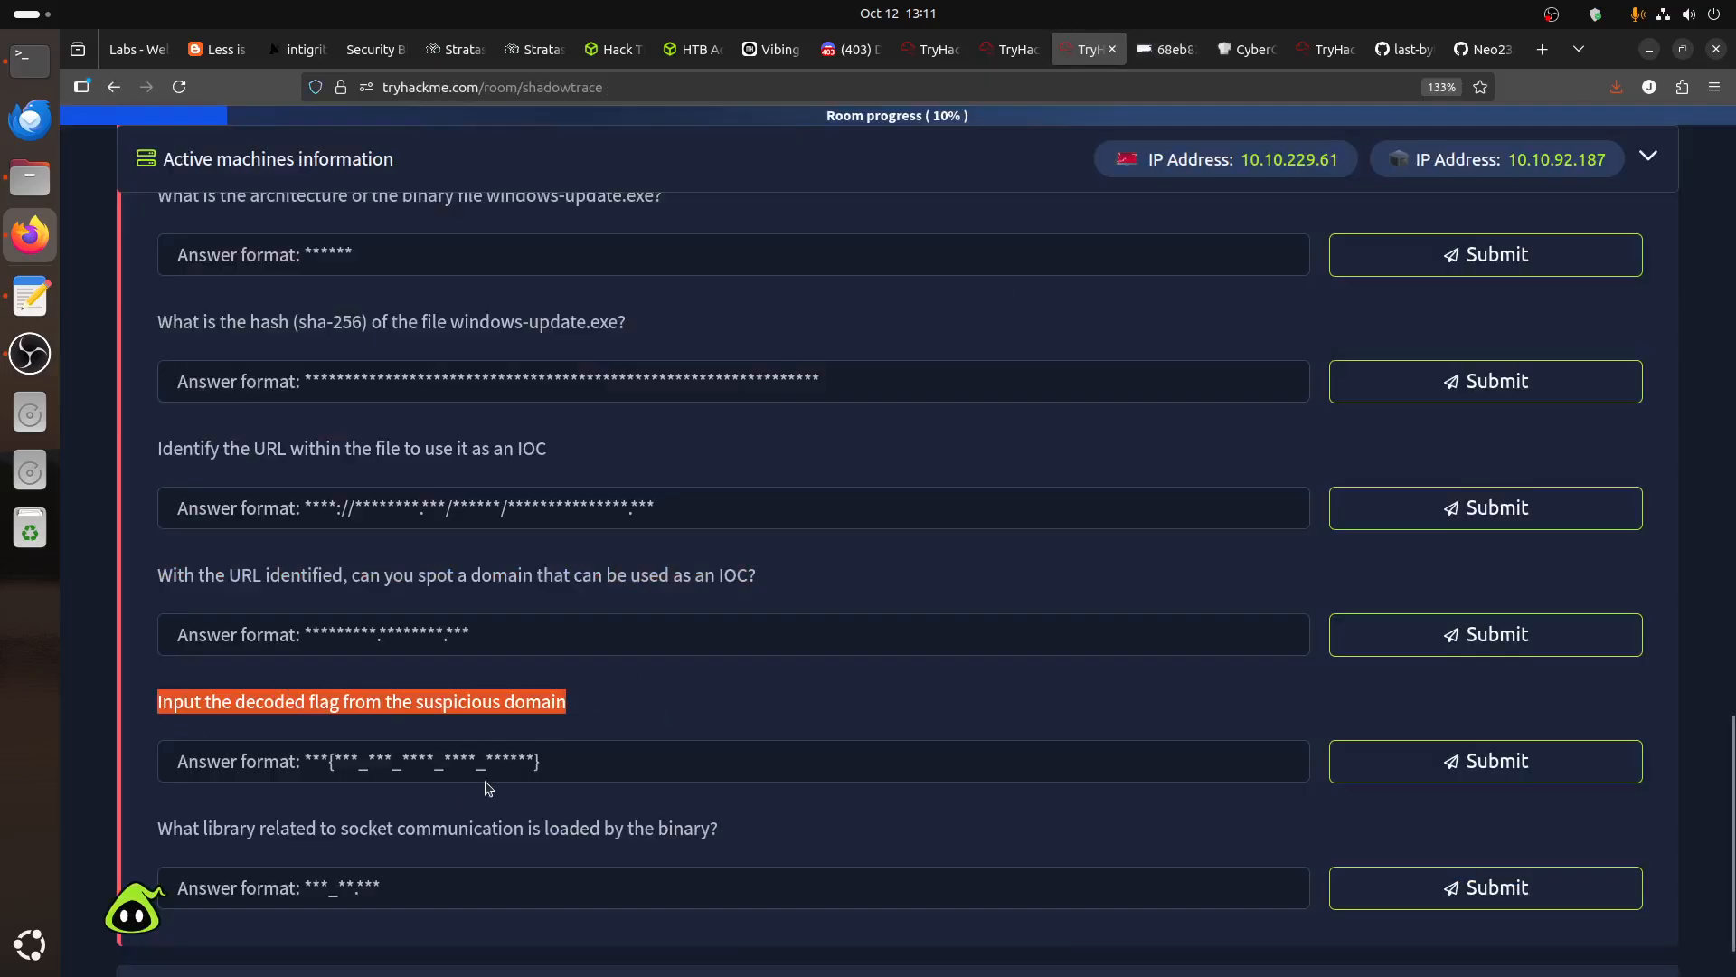
click(1167, 49)
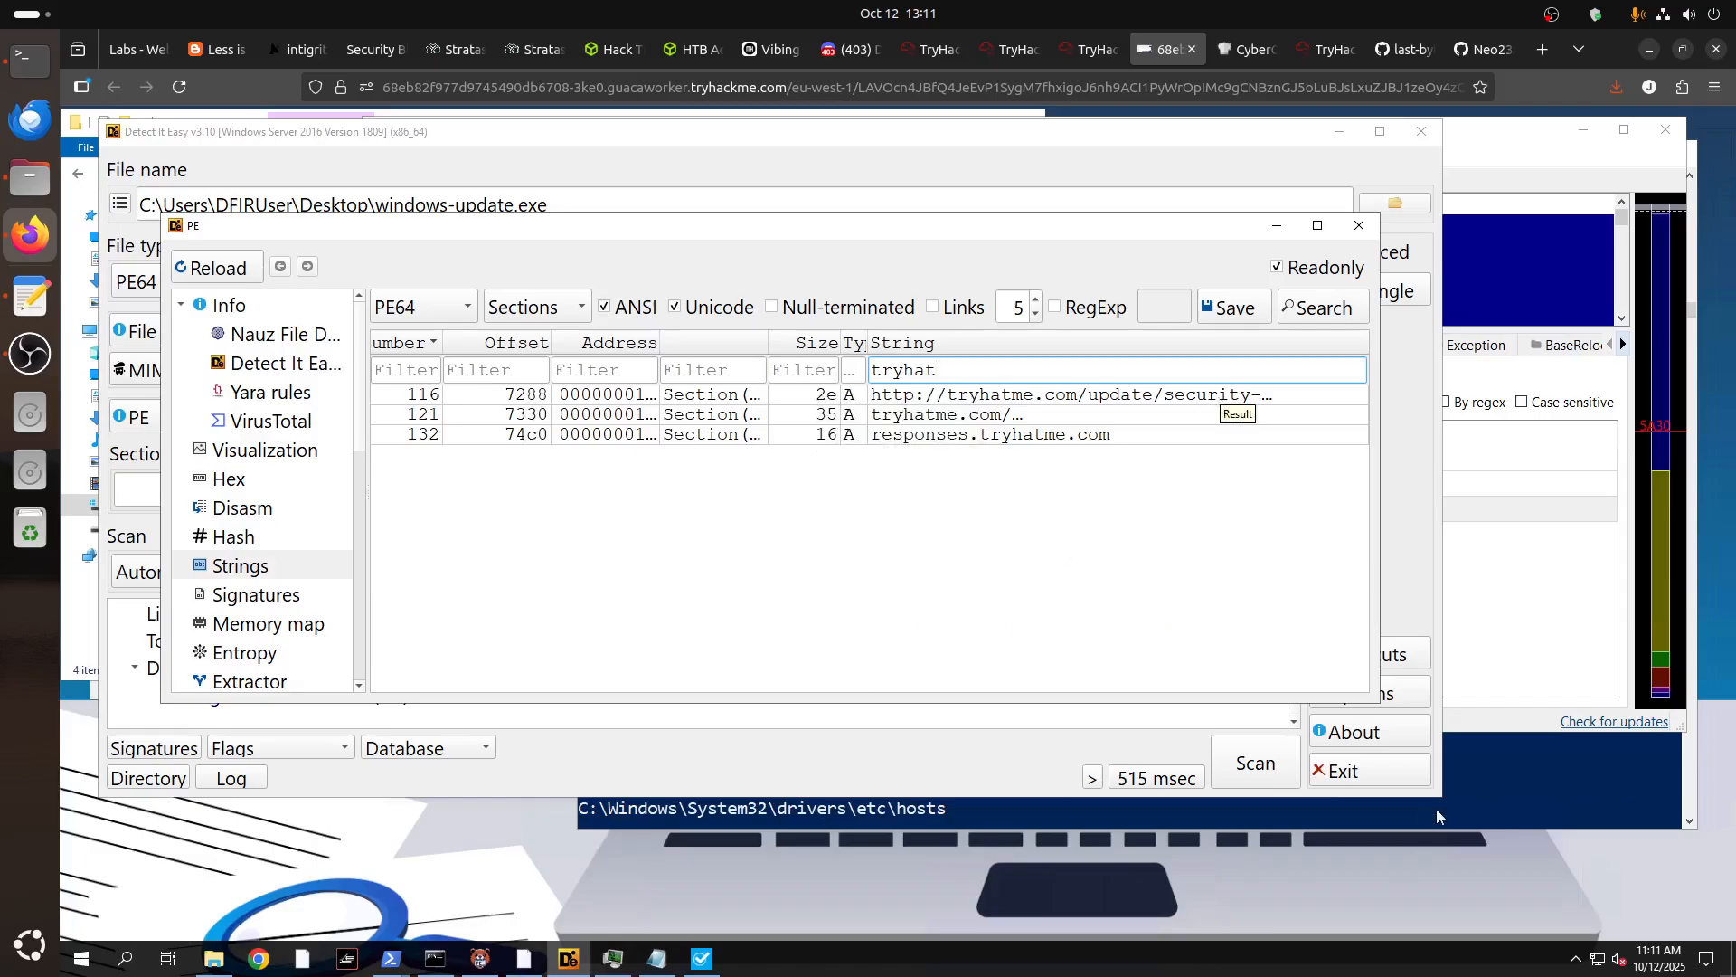
key(alt+Tab)
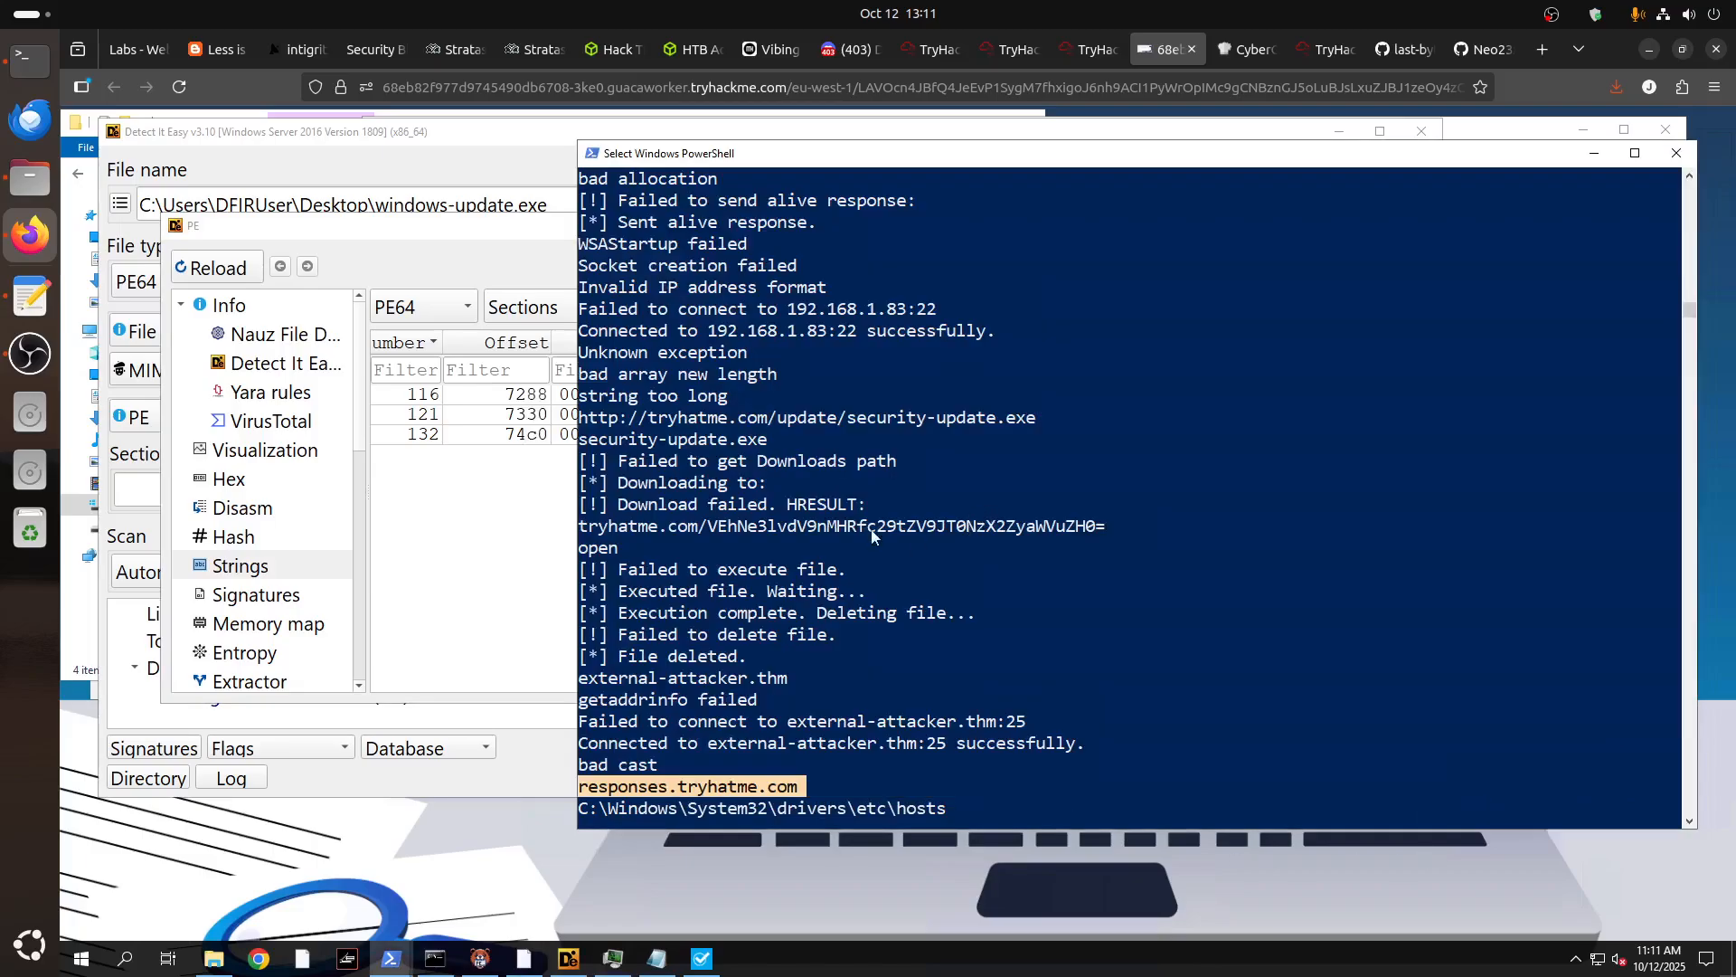
drag(708, 527, 1101, 535)
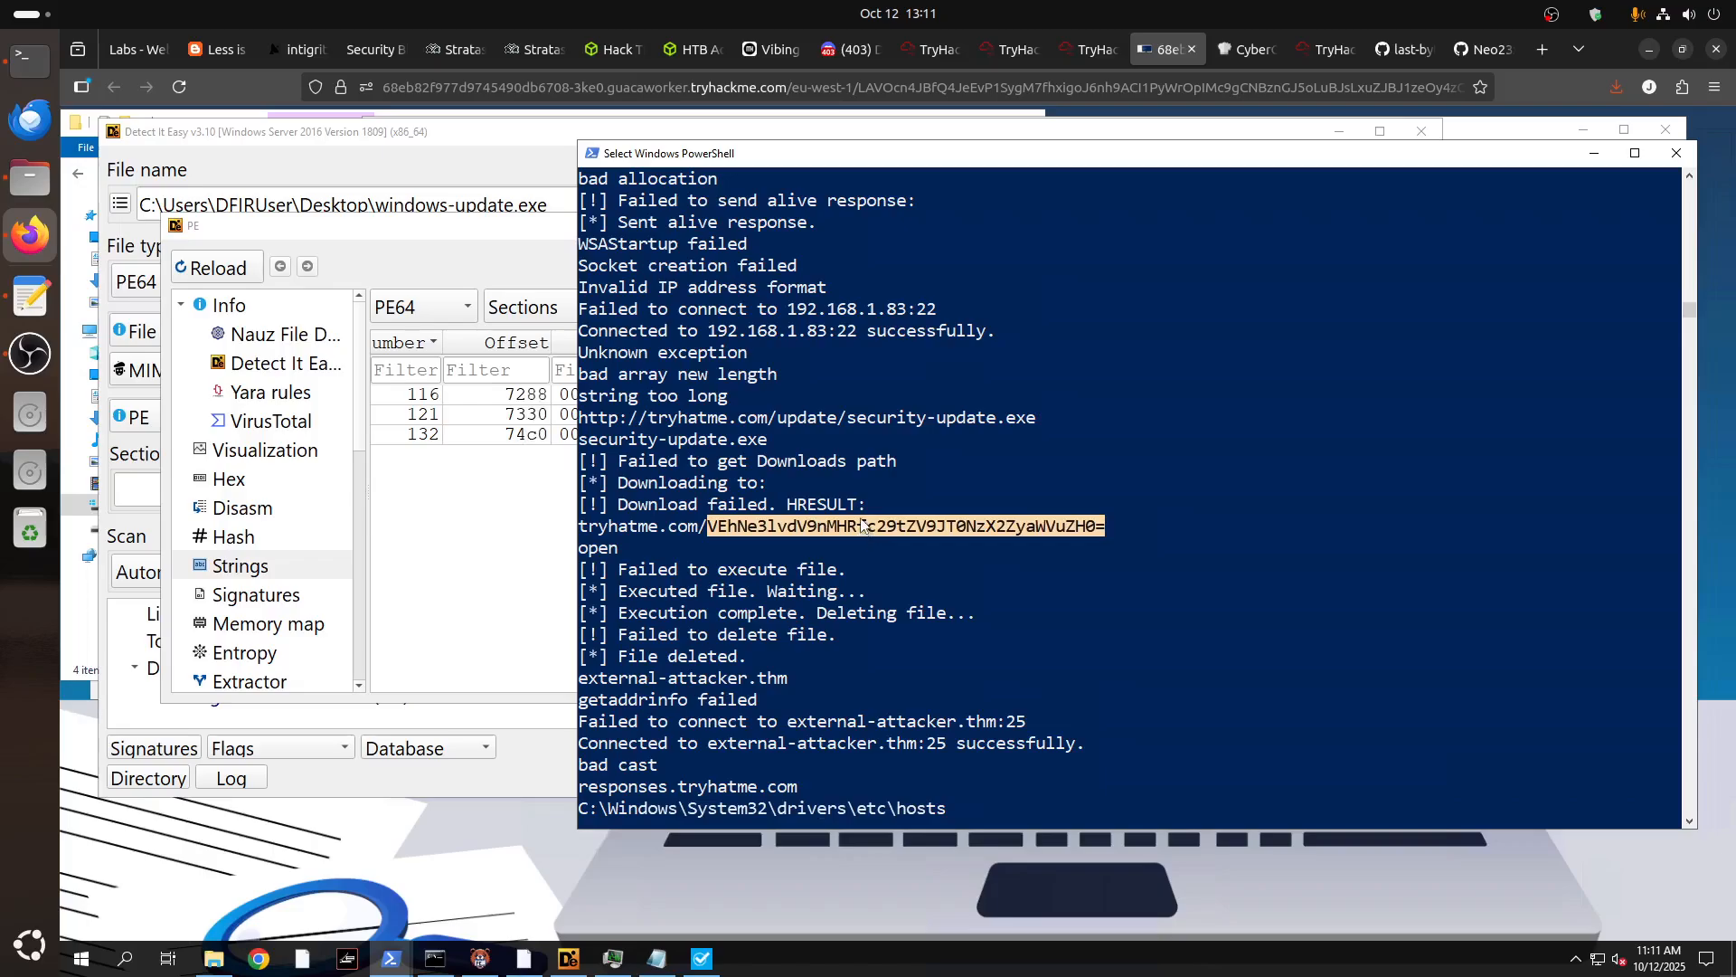
Copy the encoded string from PowerShell into CyberChef and decode it with the From Base64 operation.
click(1246, 49)
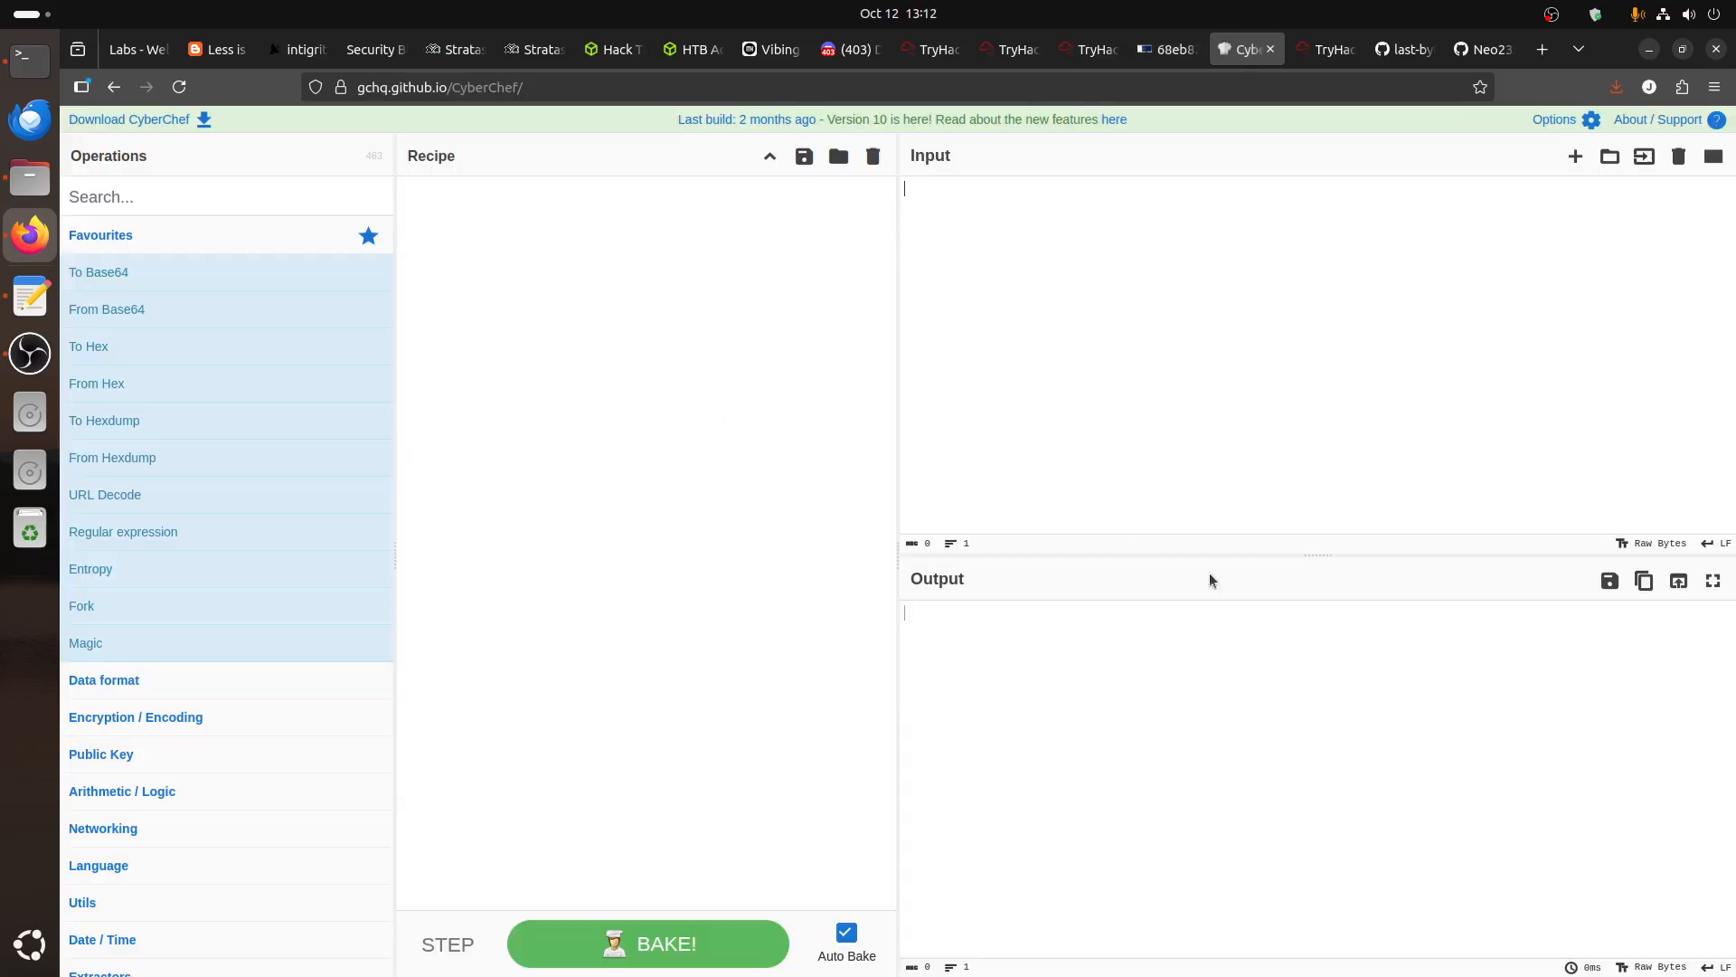
click(1166, 49)
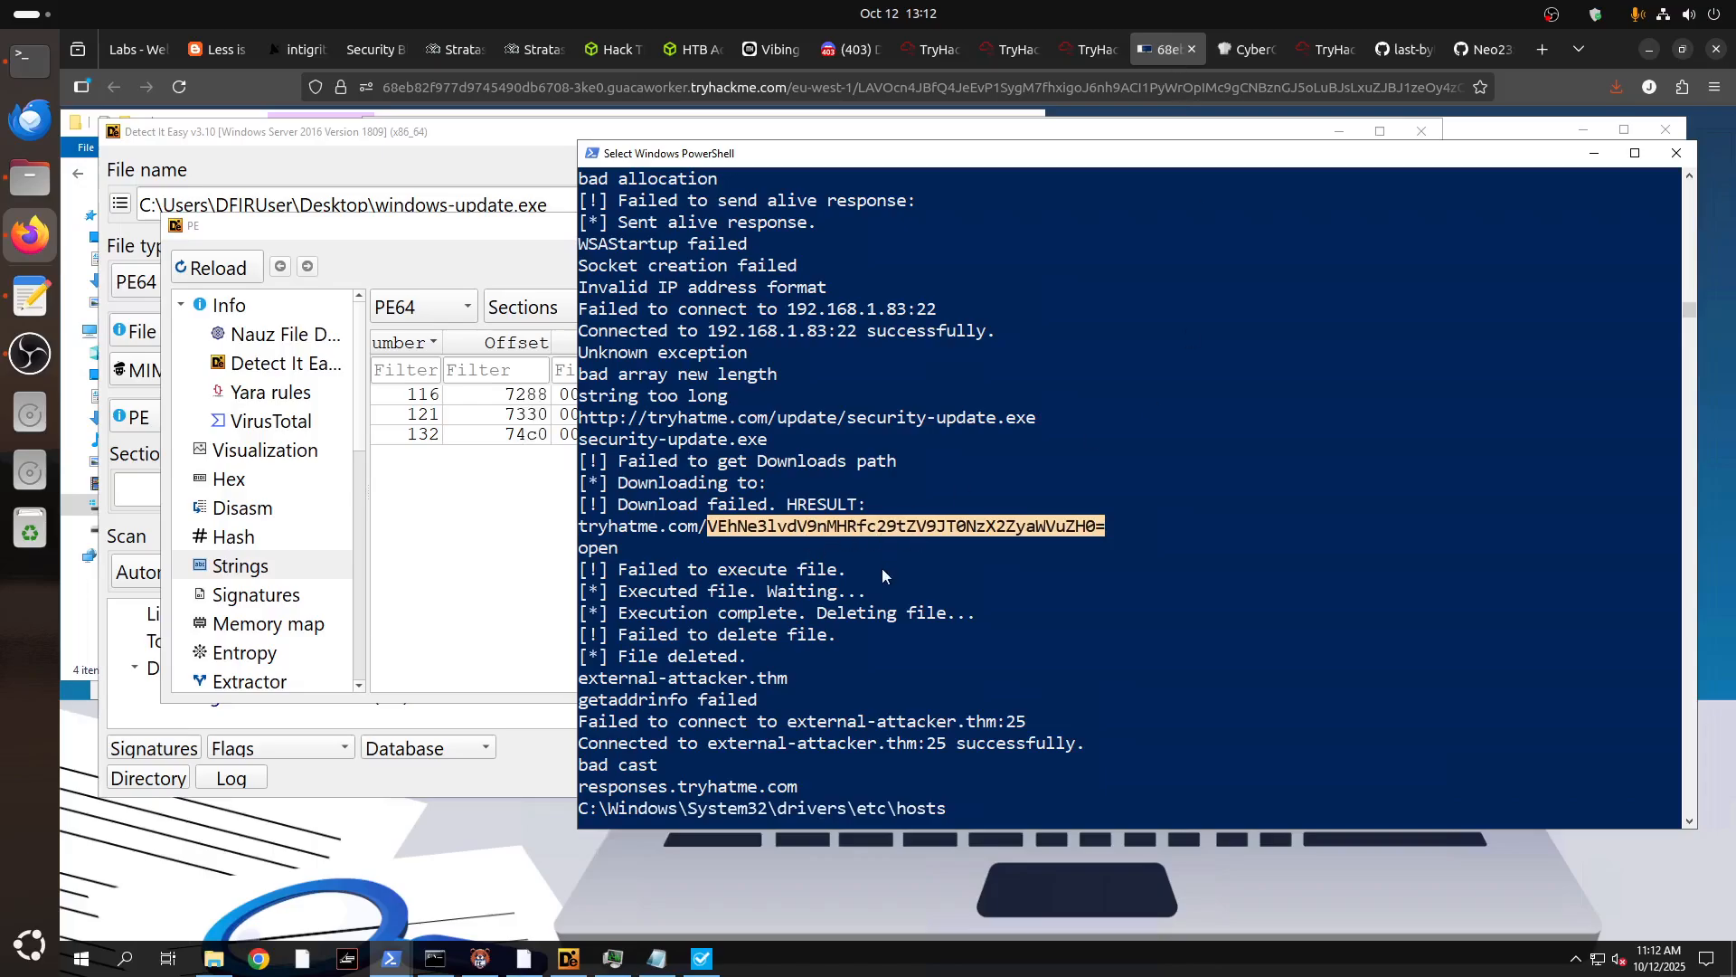
right_click(742, 529)
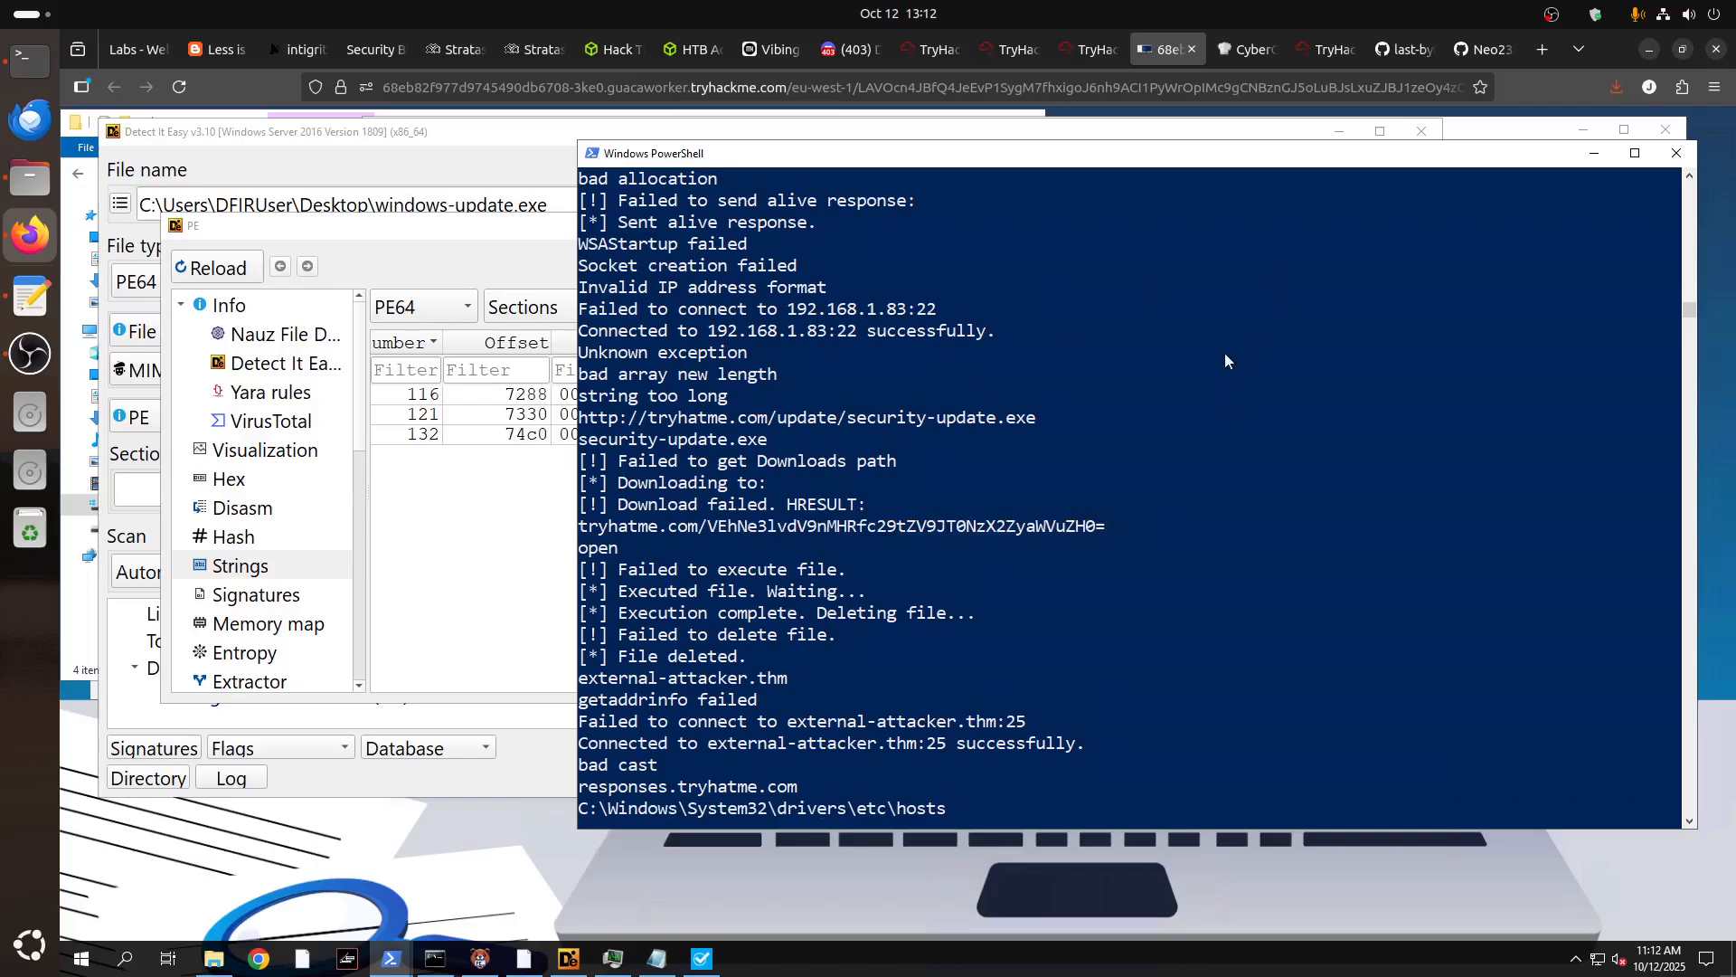
click(1228, 51)
key(ctrl+v)
click(990, 580)
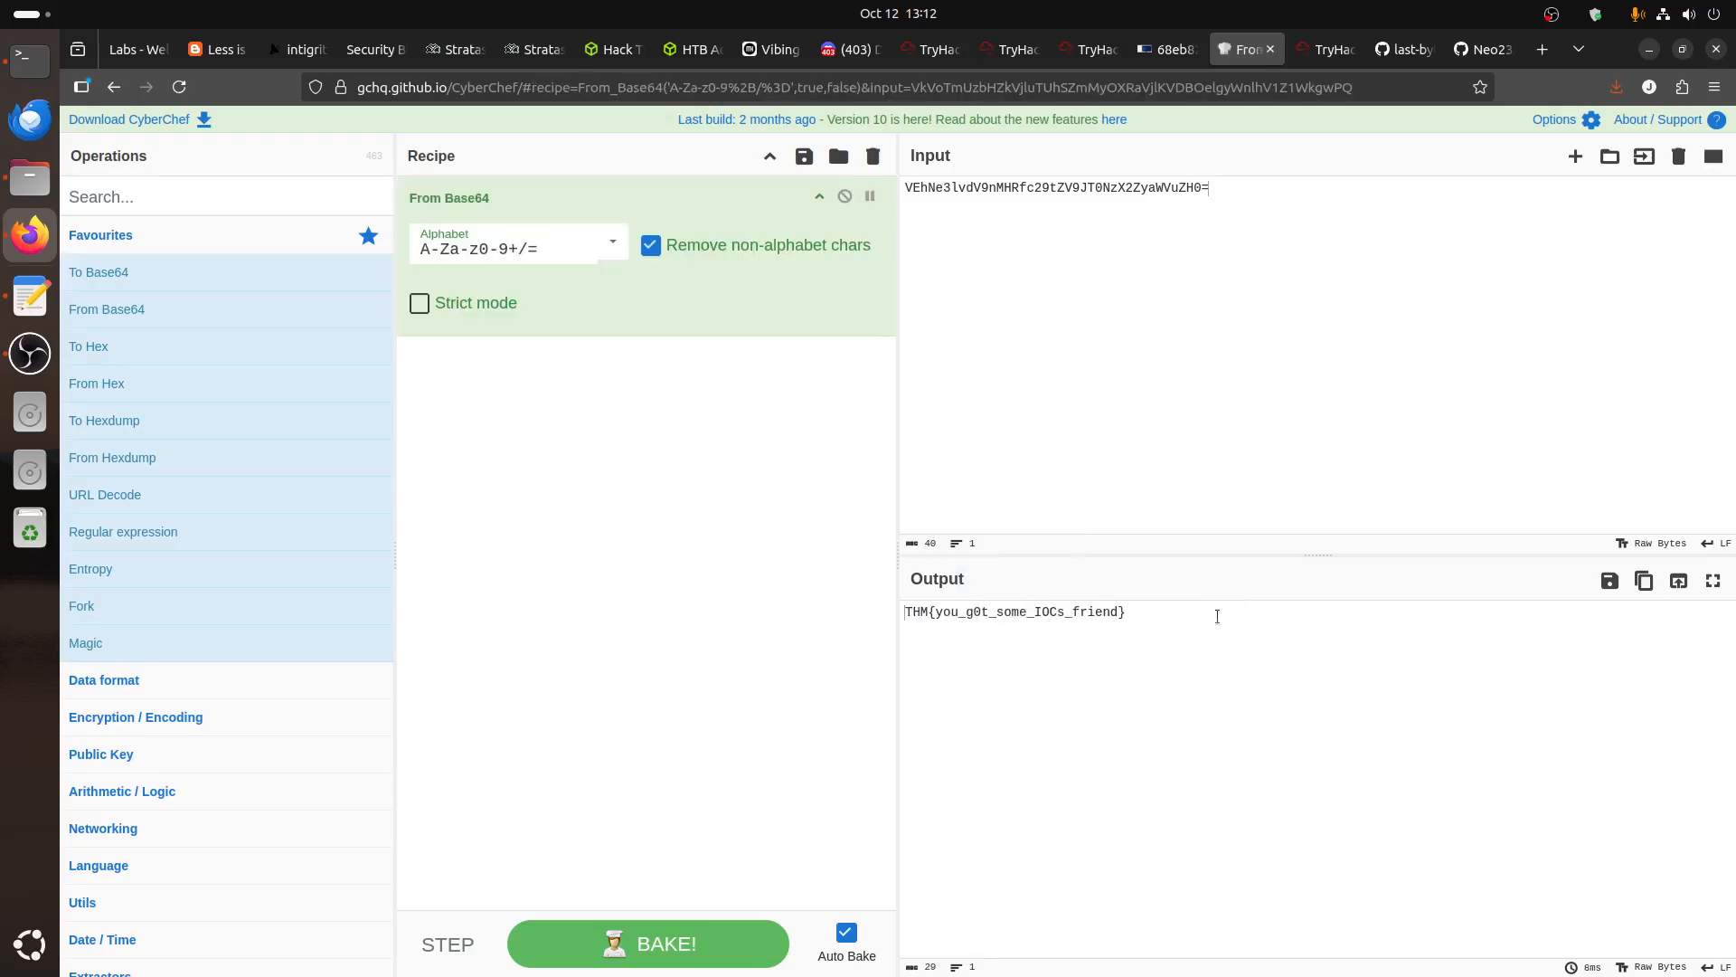
Clear the CyberChef input and return to the Detect It Easy strings window in the analysis VM.
key(ctrl+a)
key(BackSpace)
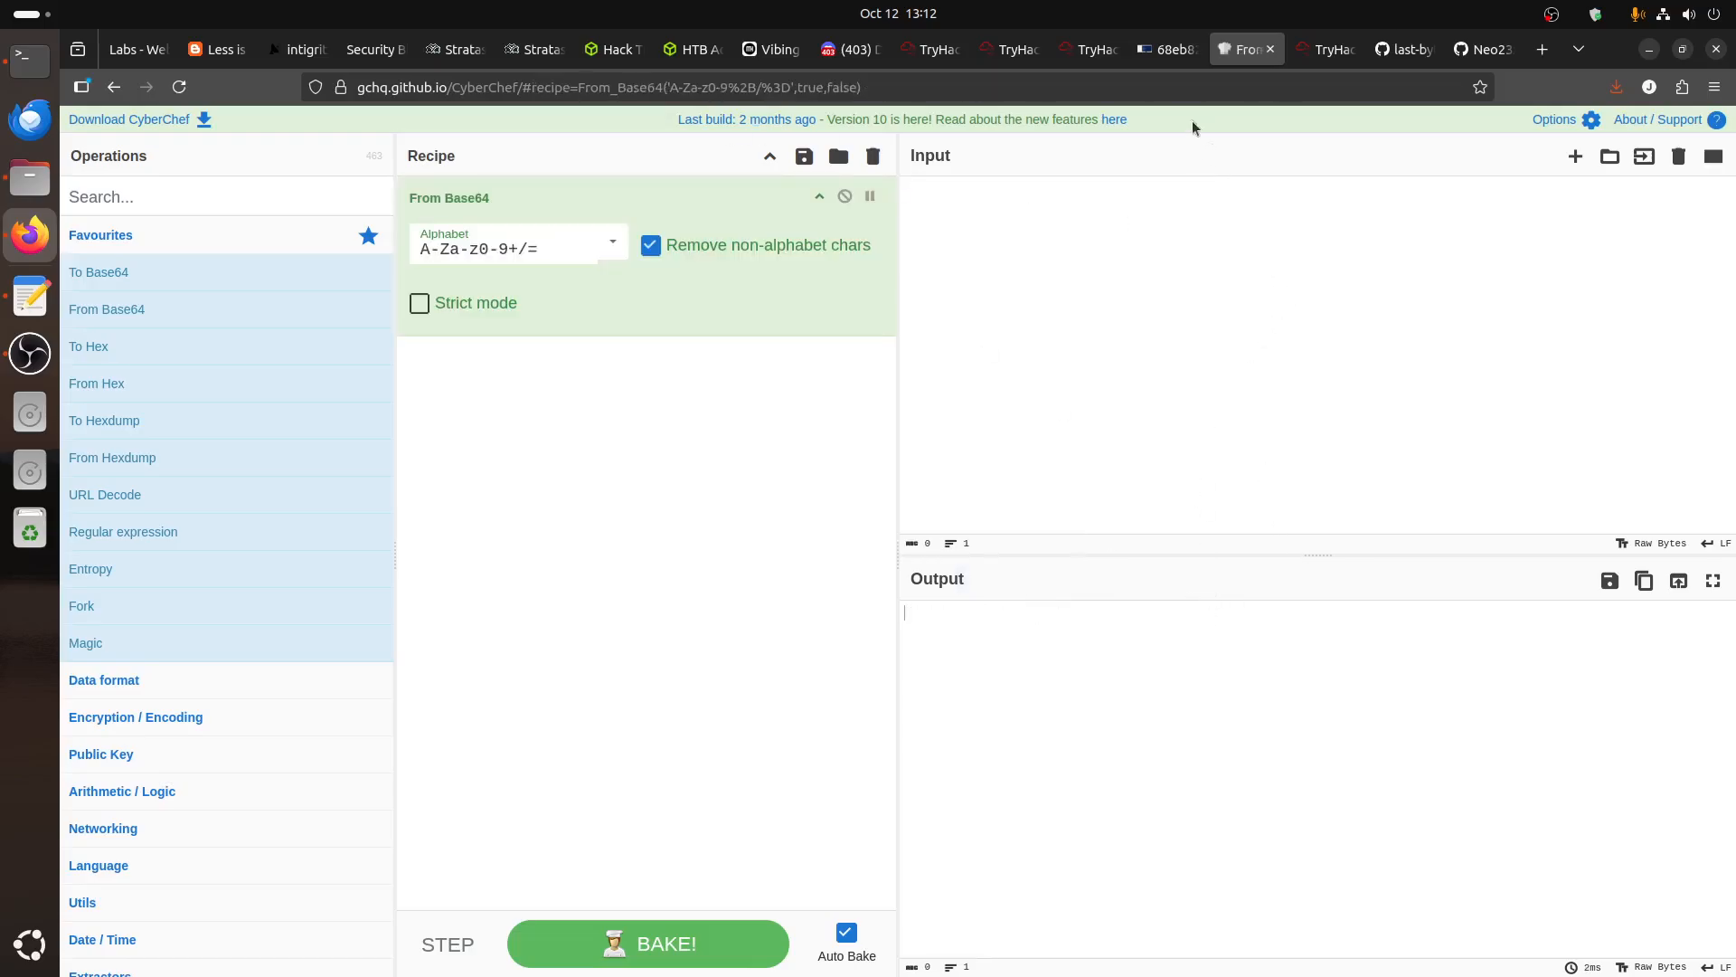
click(1166, 51)
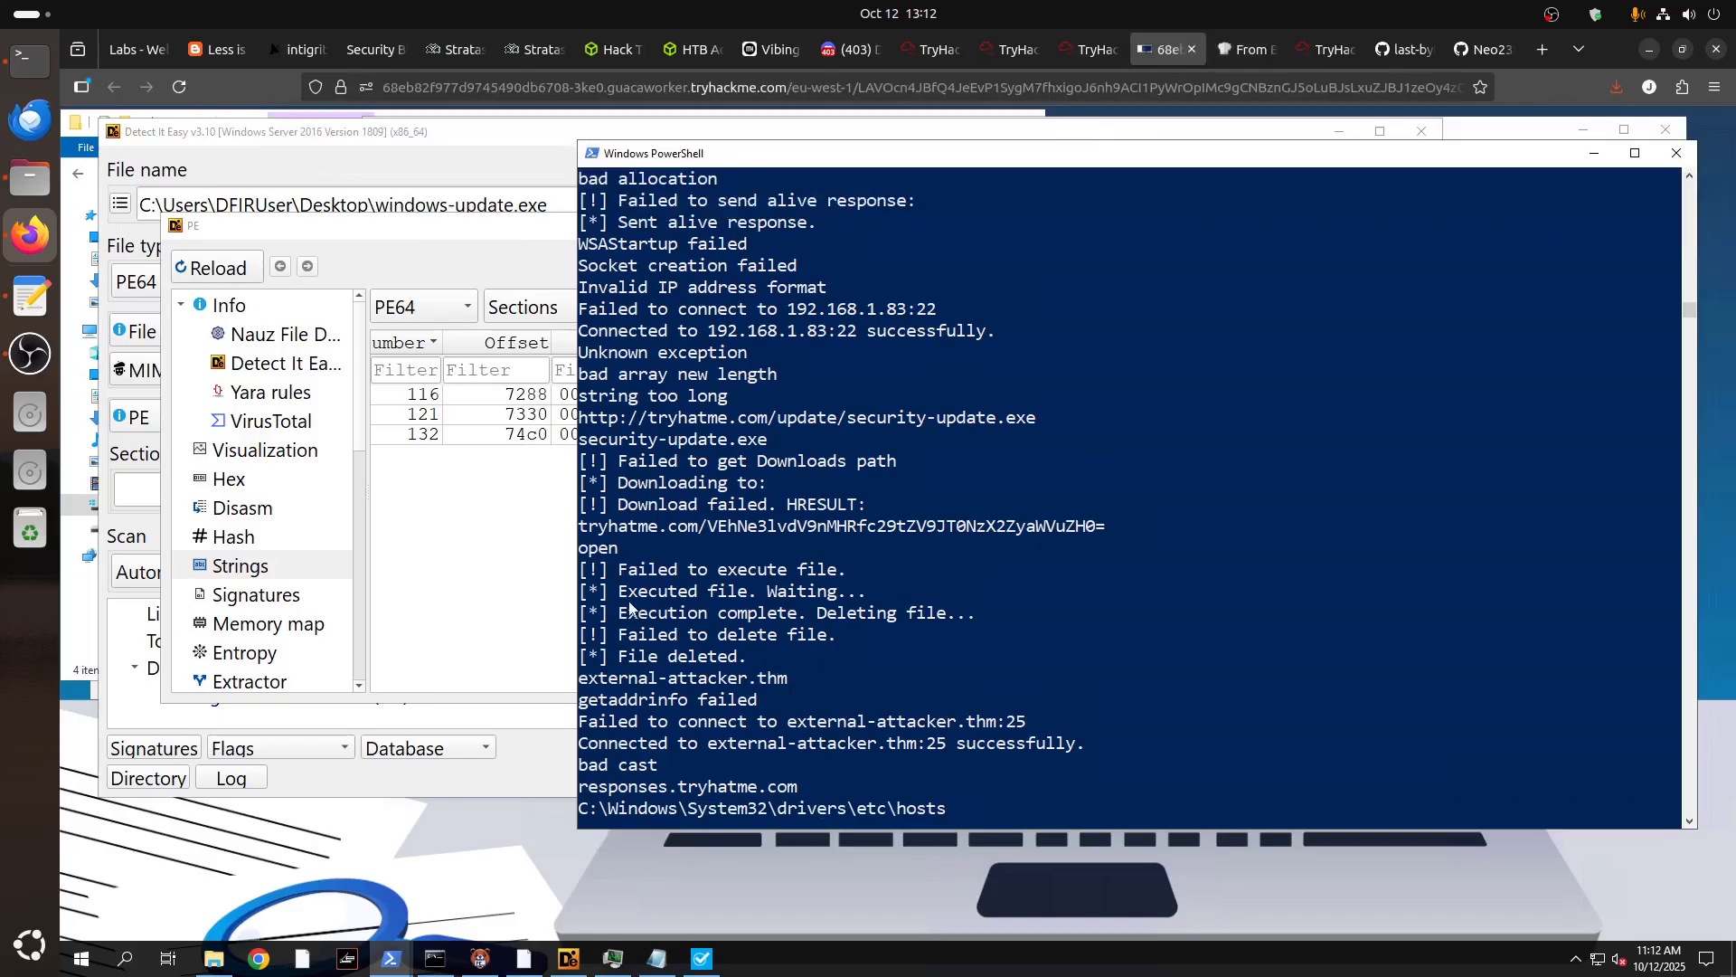
click(485, 560)
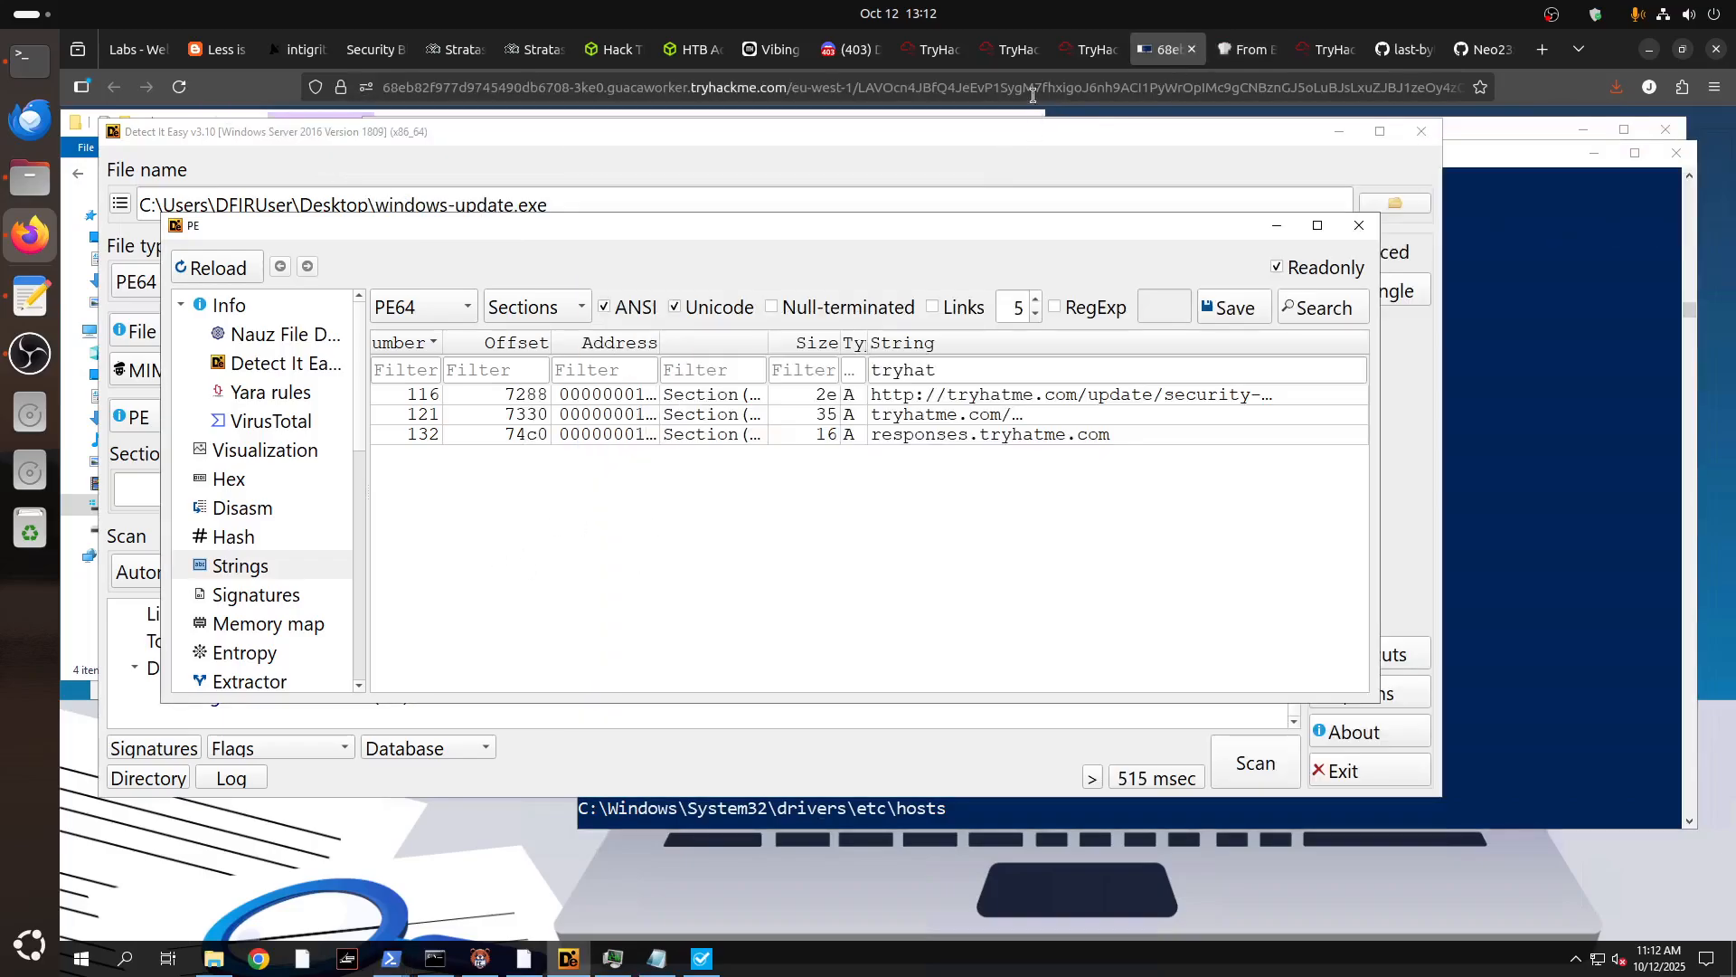
Return to the TryHackMe room and highlight the question about the socket communication library loaded by the binary.
click(1089, 49)
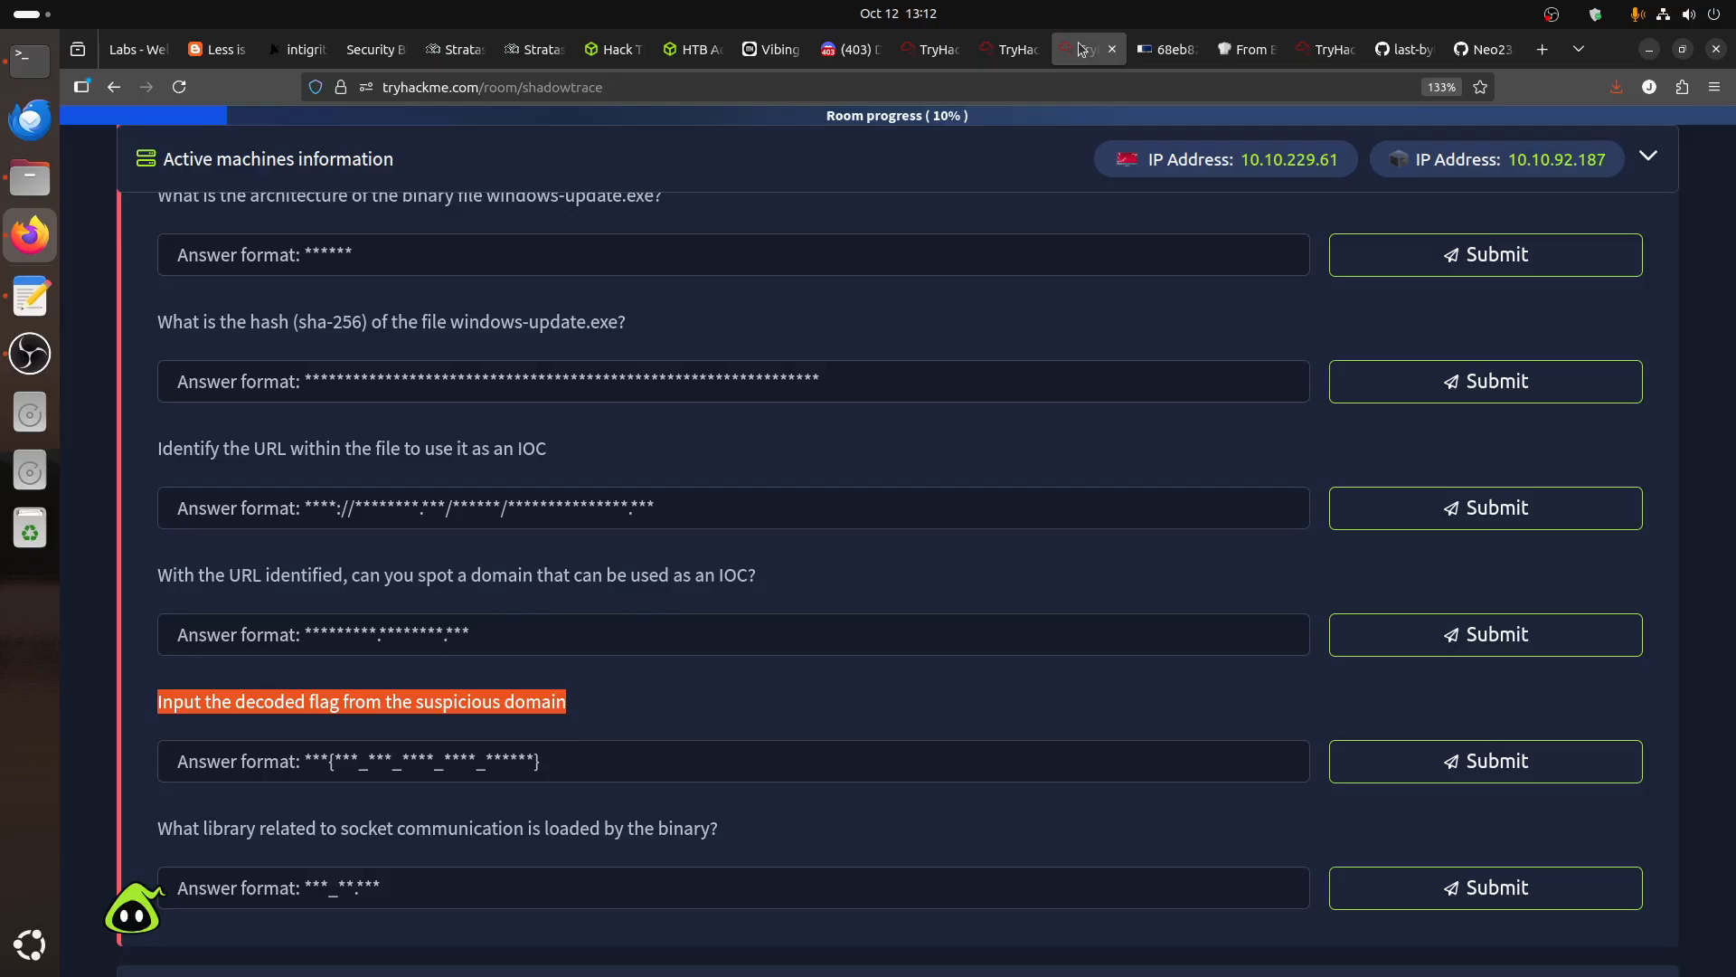
click(160, 829)
drag(160, 830, 742, 830)
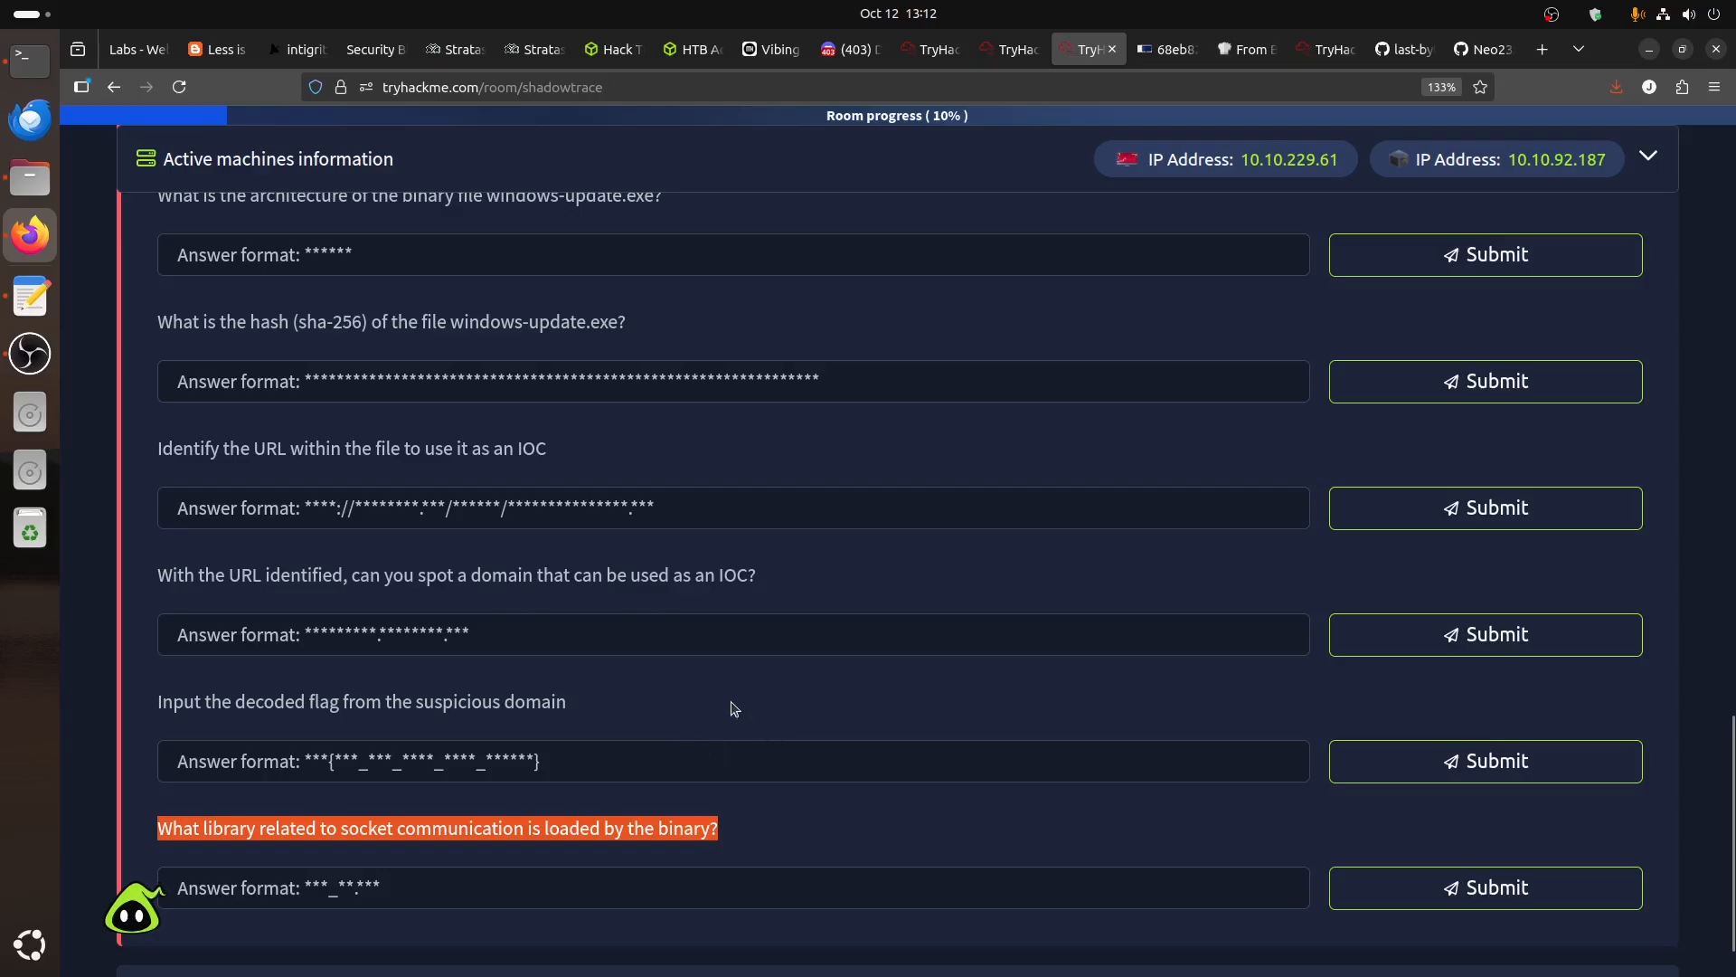
click(30, 352)
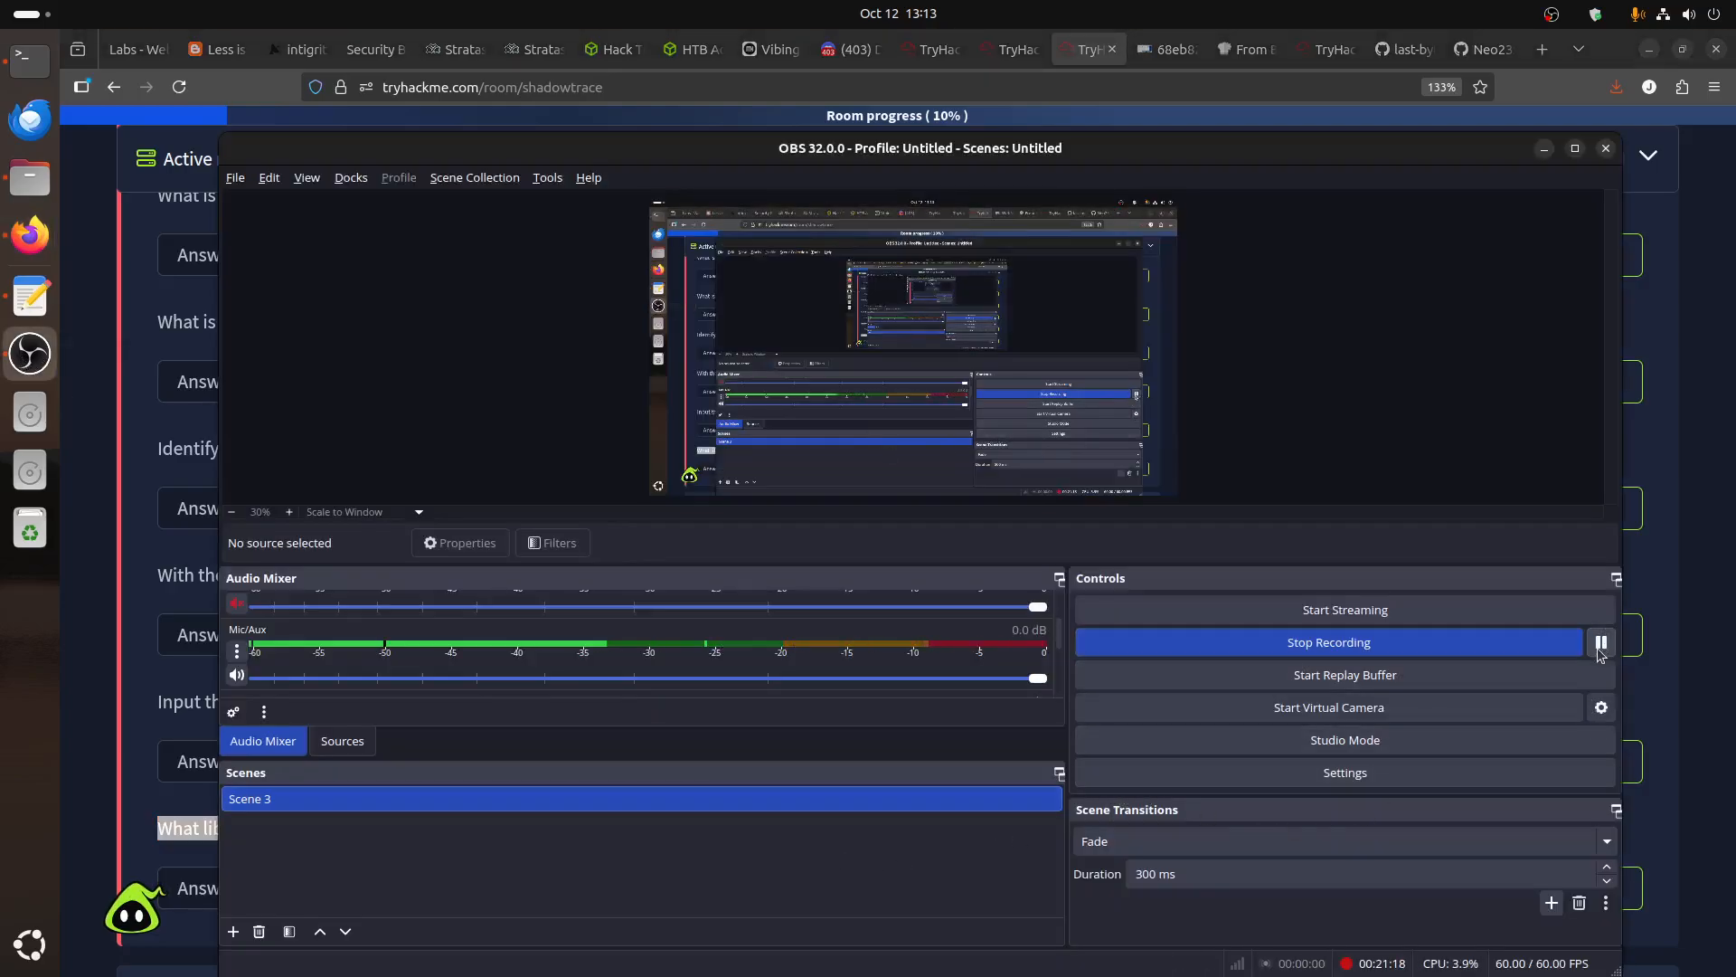
click(1673, 611)
scroll(965, 748, down, 1)
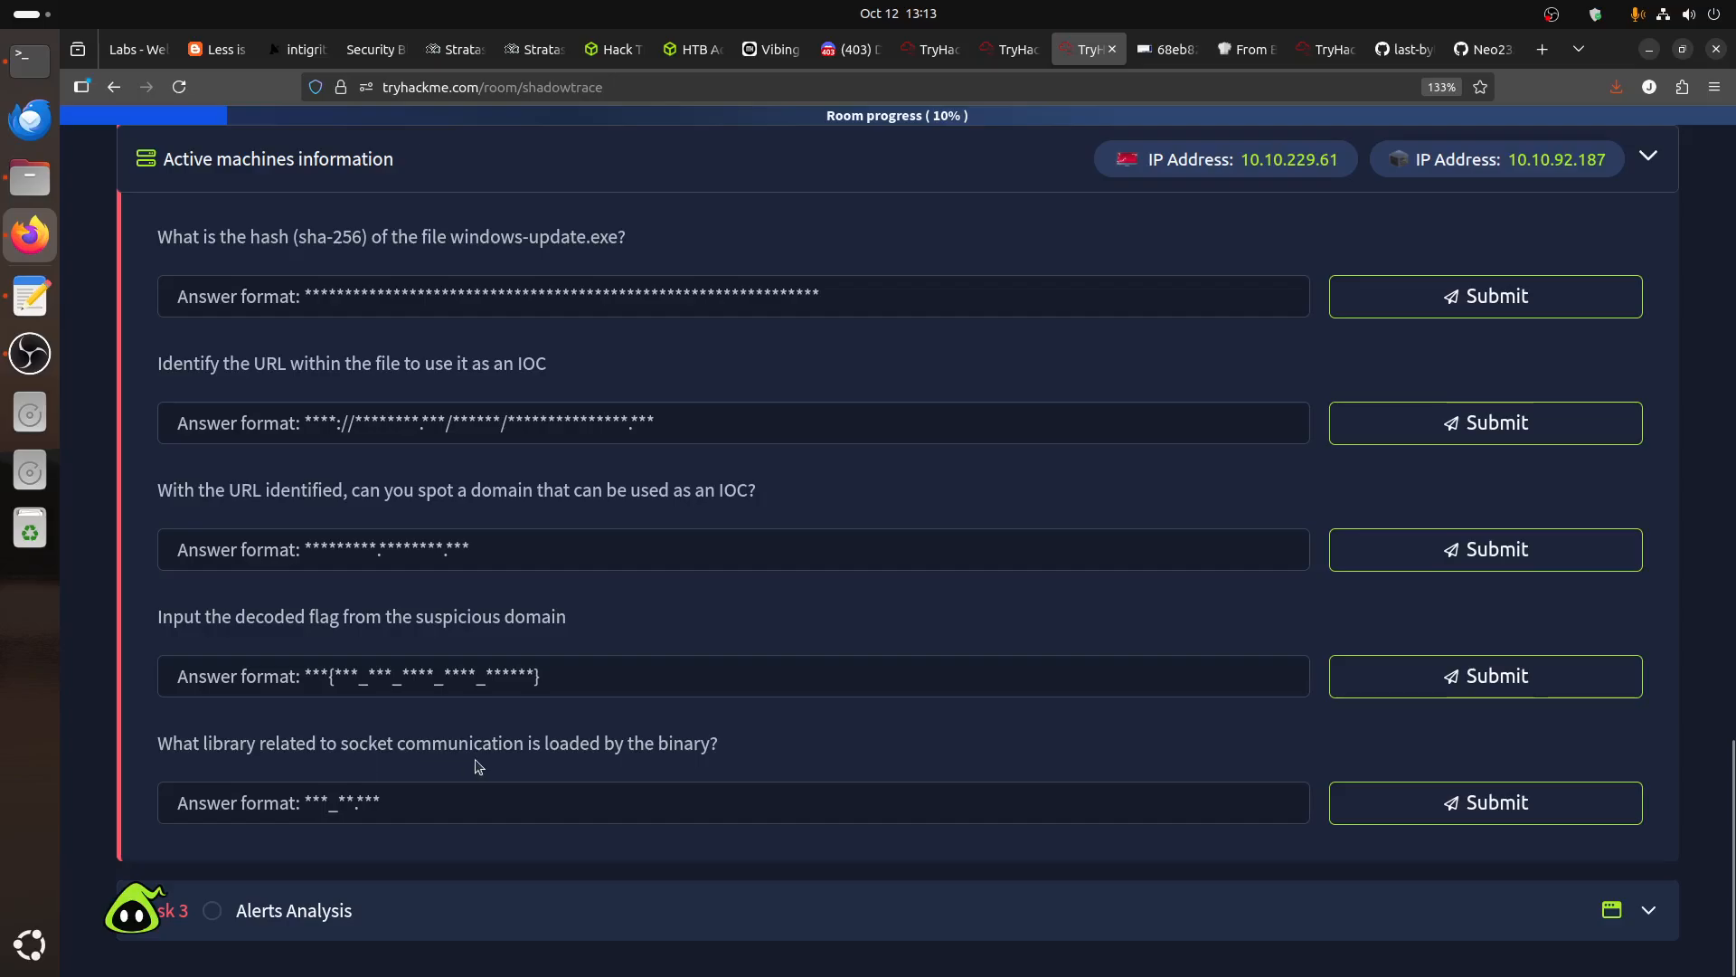
drag(720, 743, 163, 743)
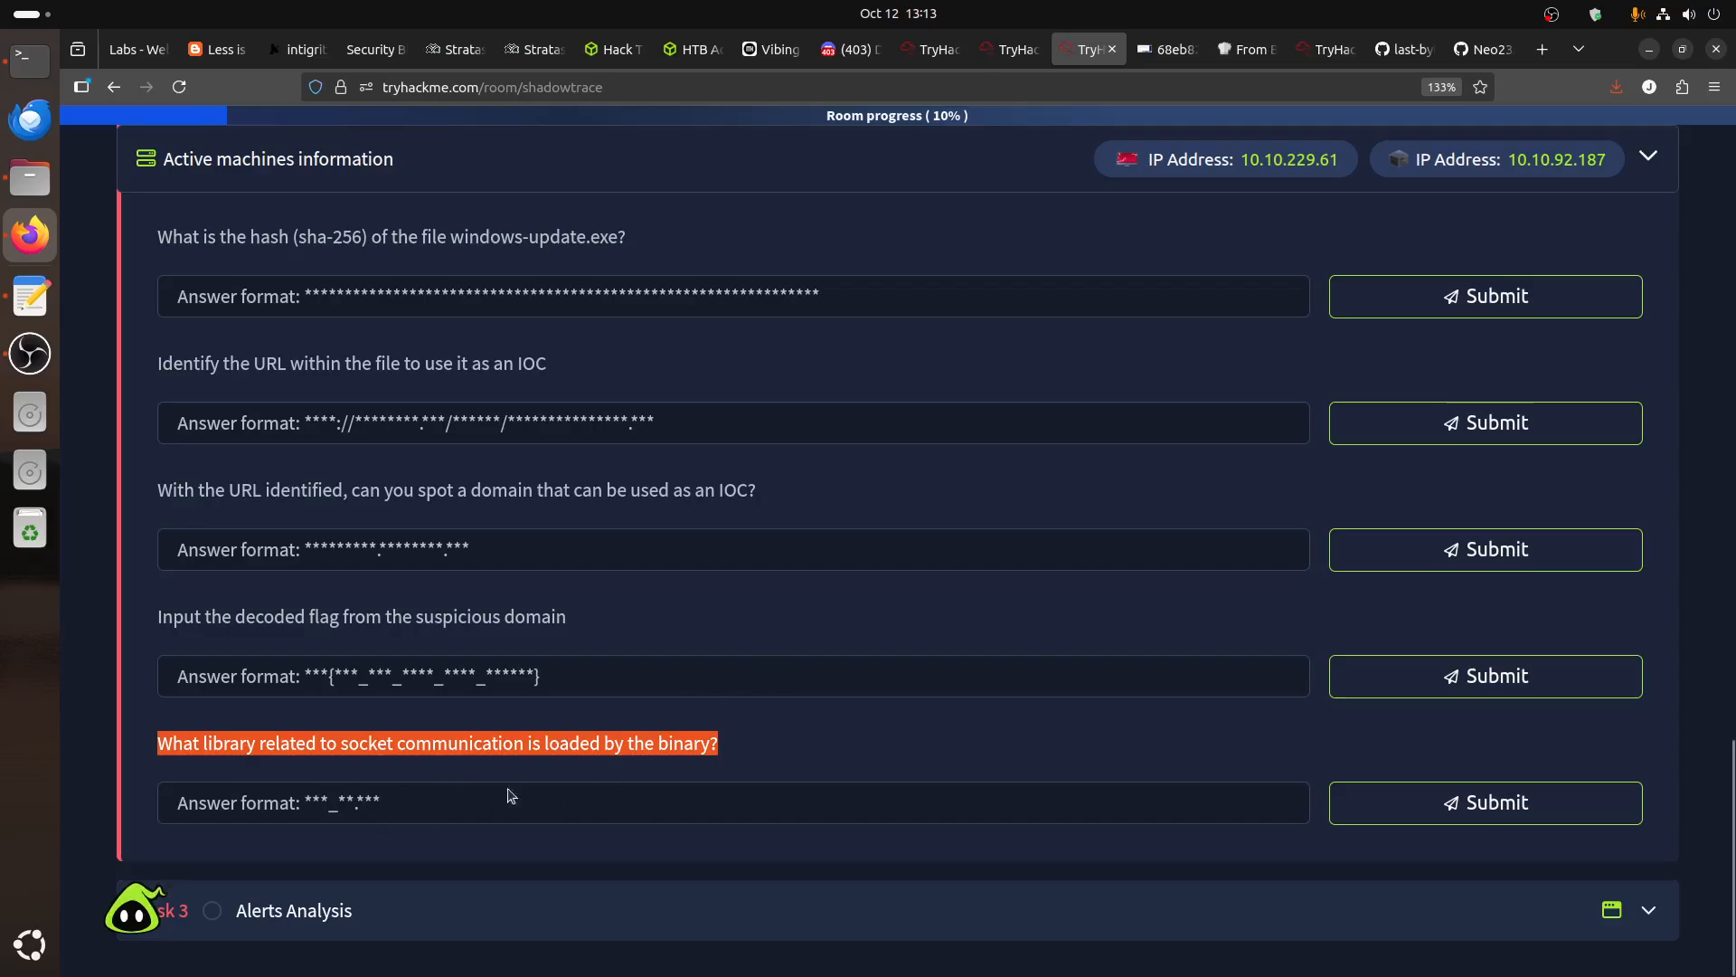
In Detect It Easy, replace the strings view with a check of the file's MIME type, and open the import table.
click(1166, 55)
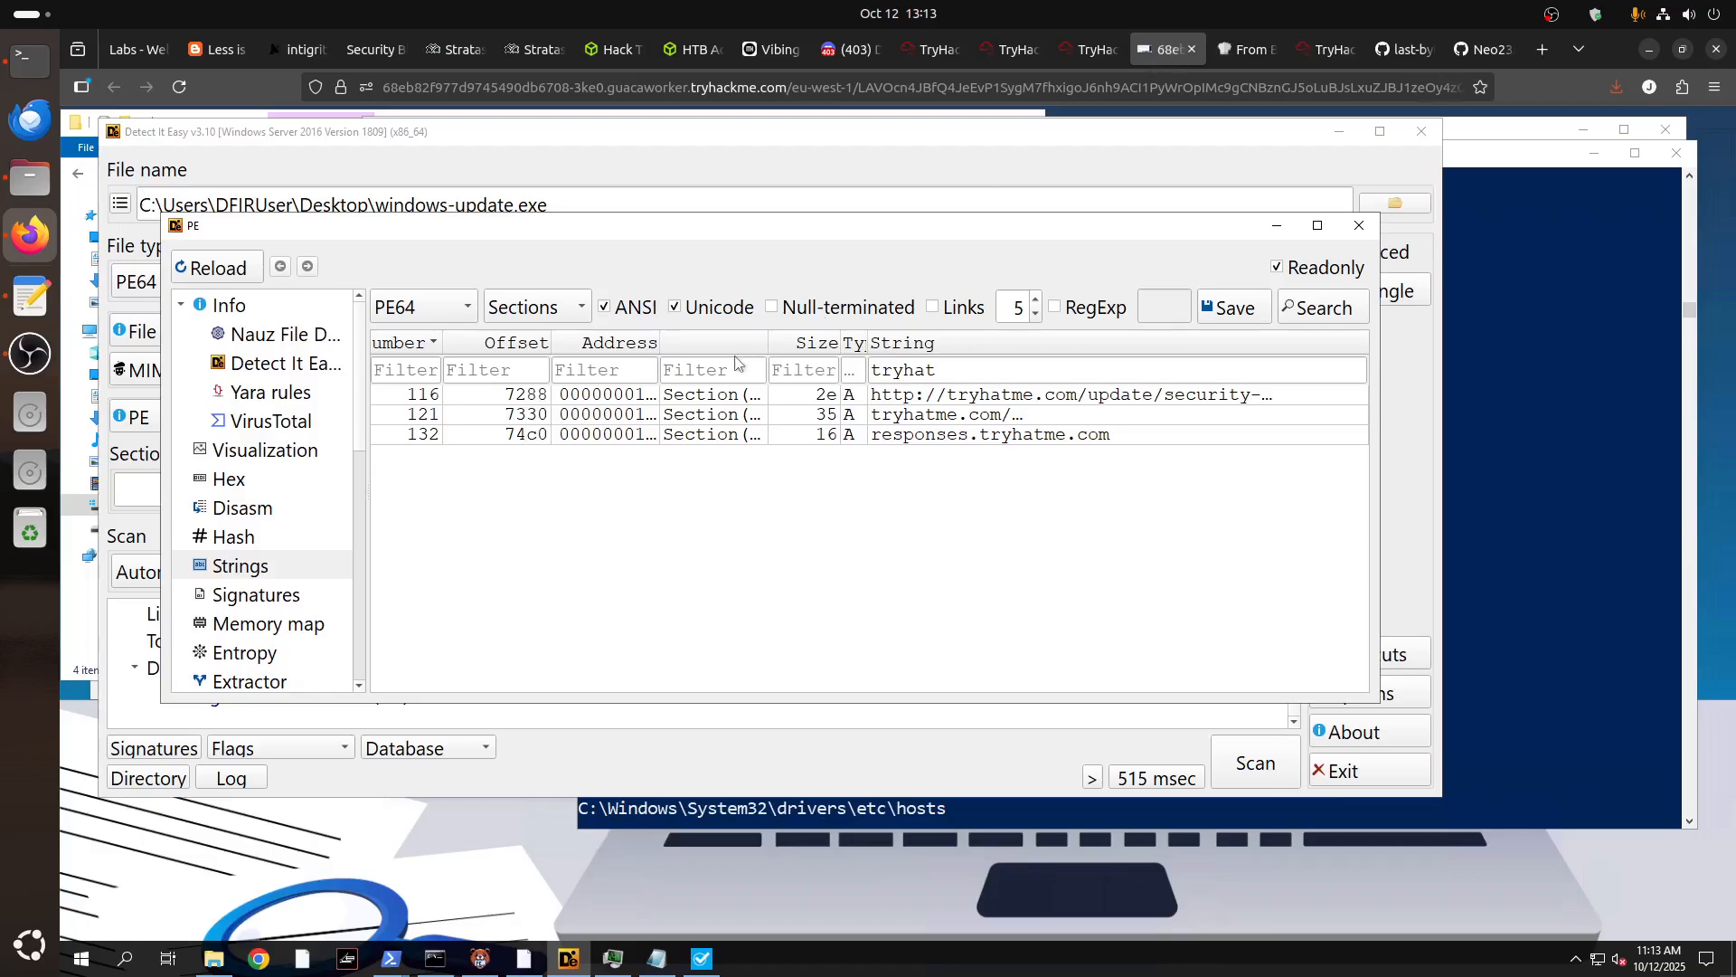
click(1360, 228)
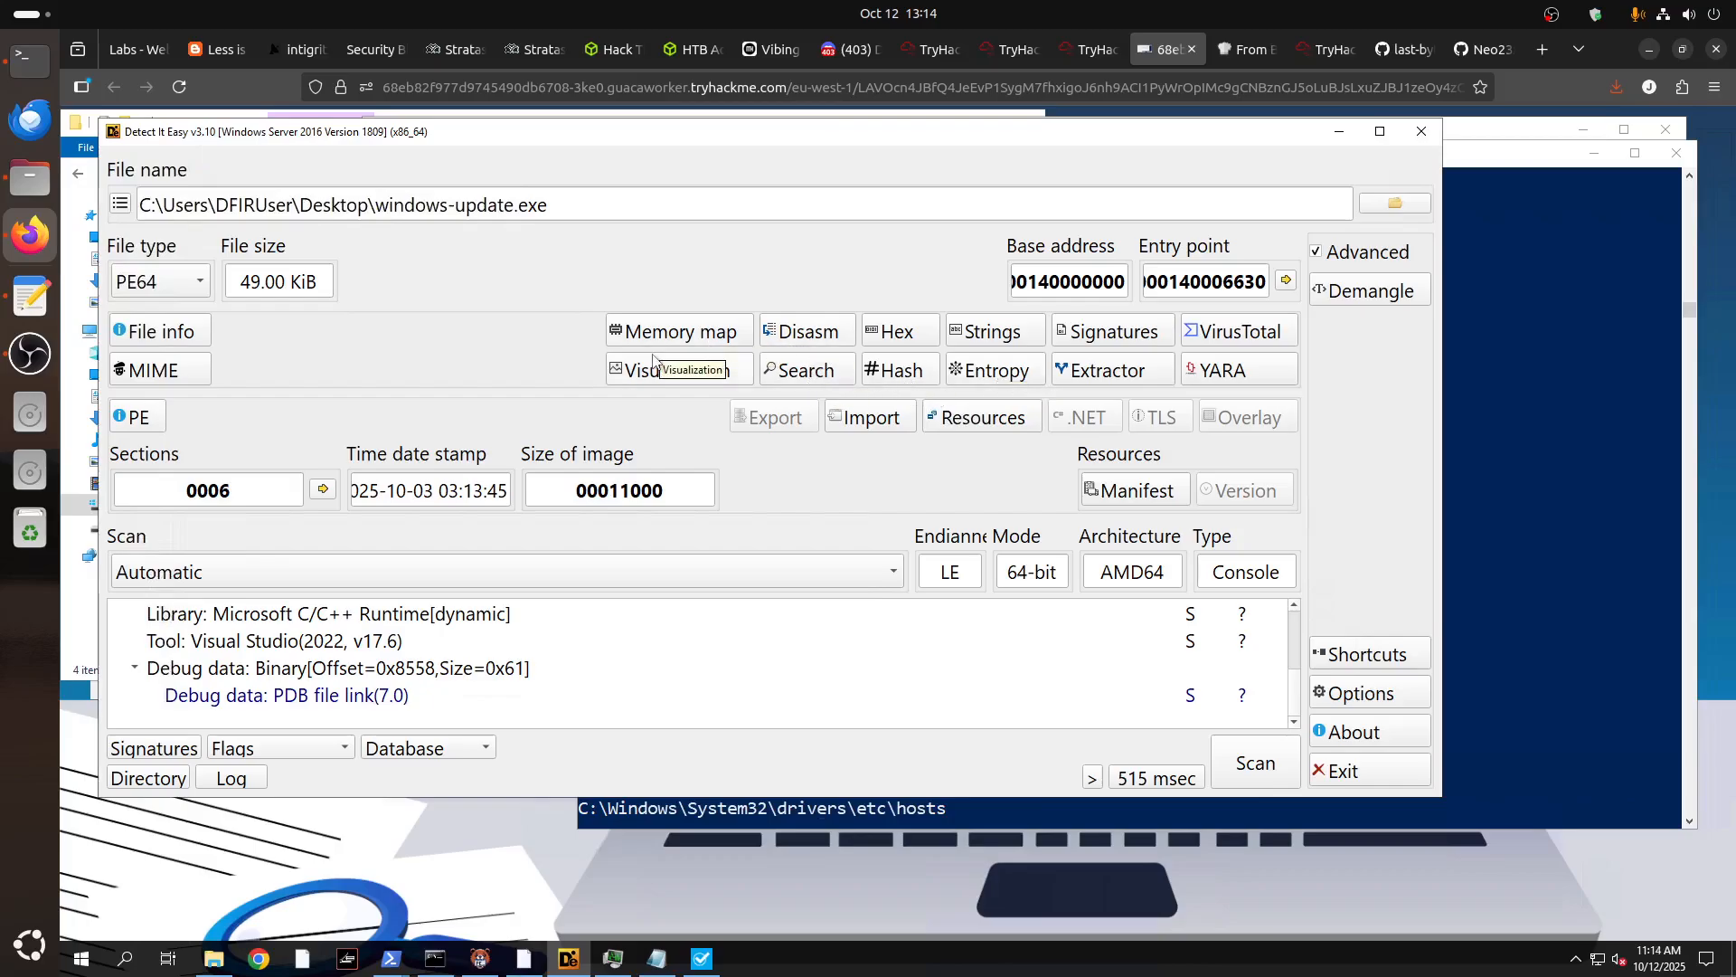
click(154, 370)
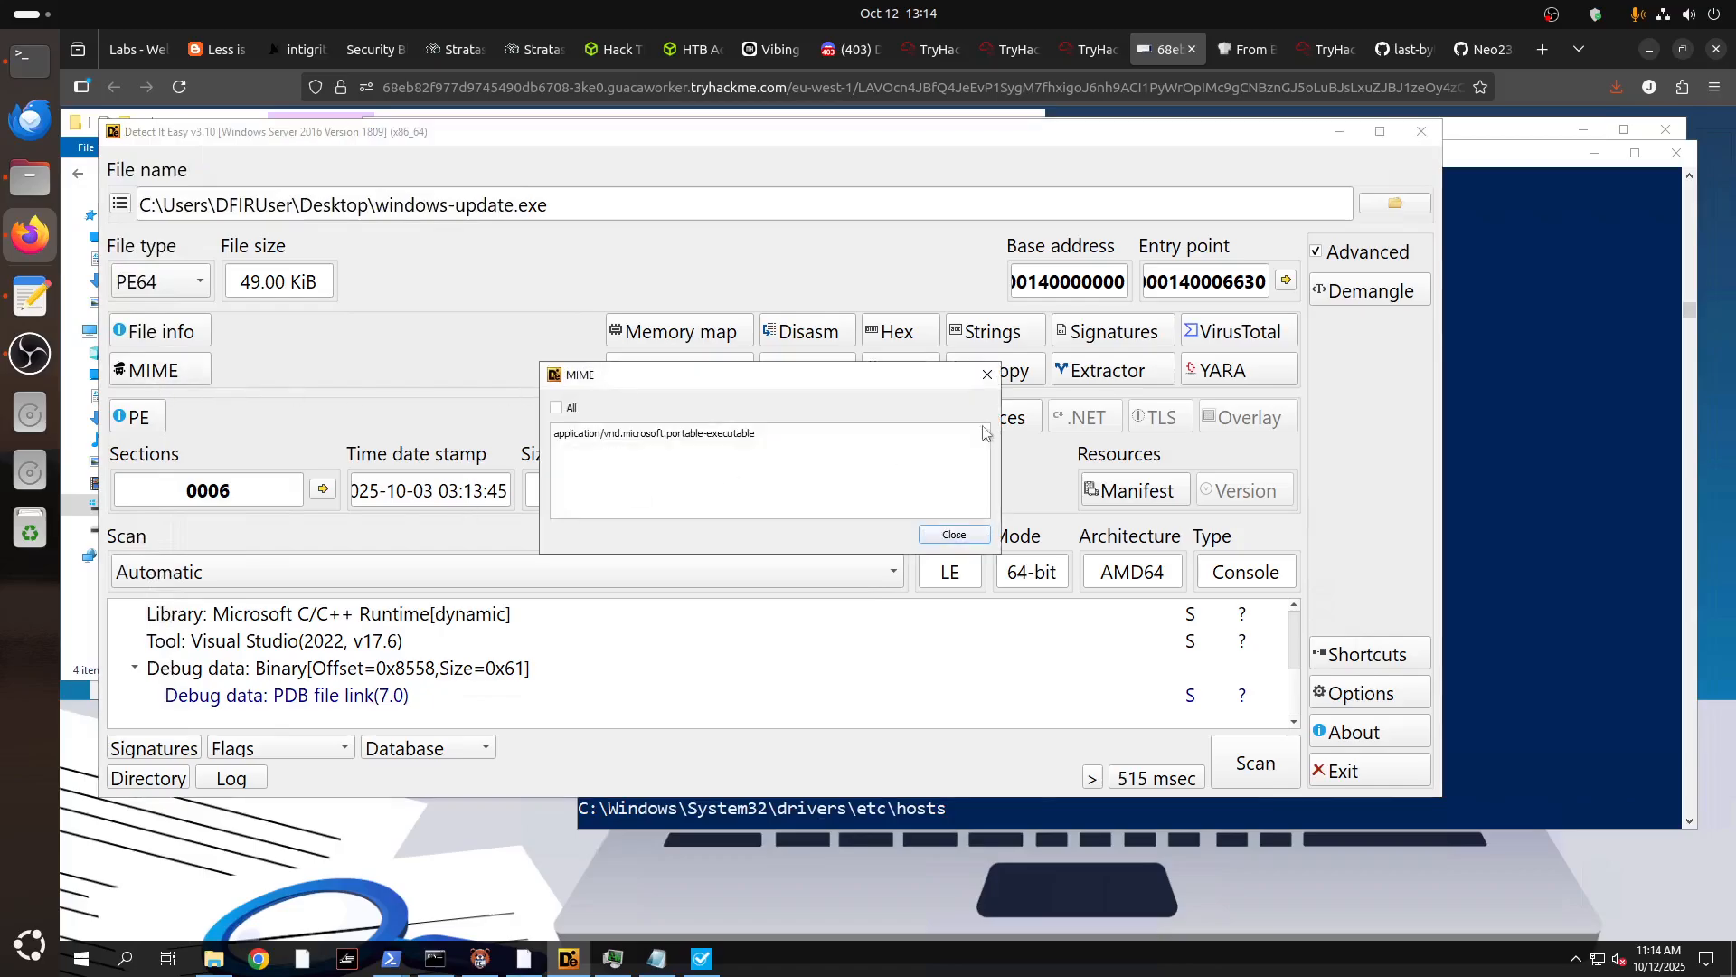
click(987, 374)
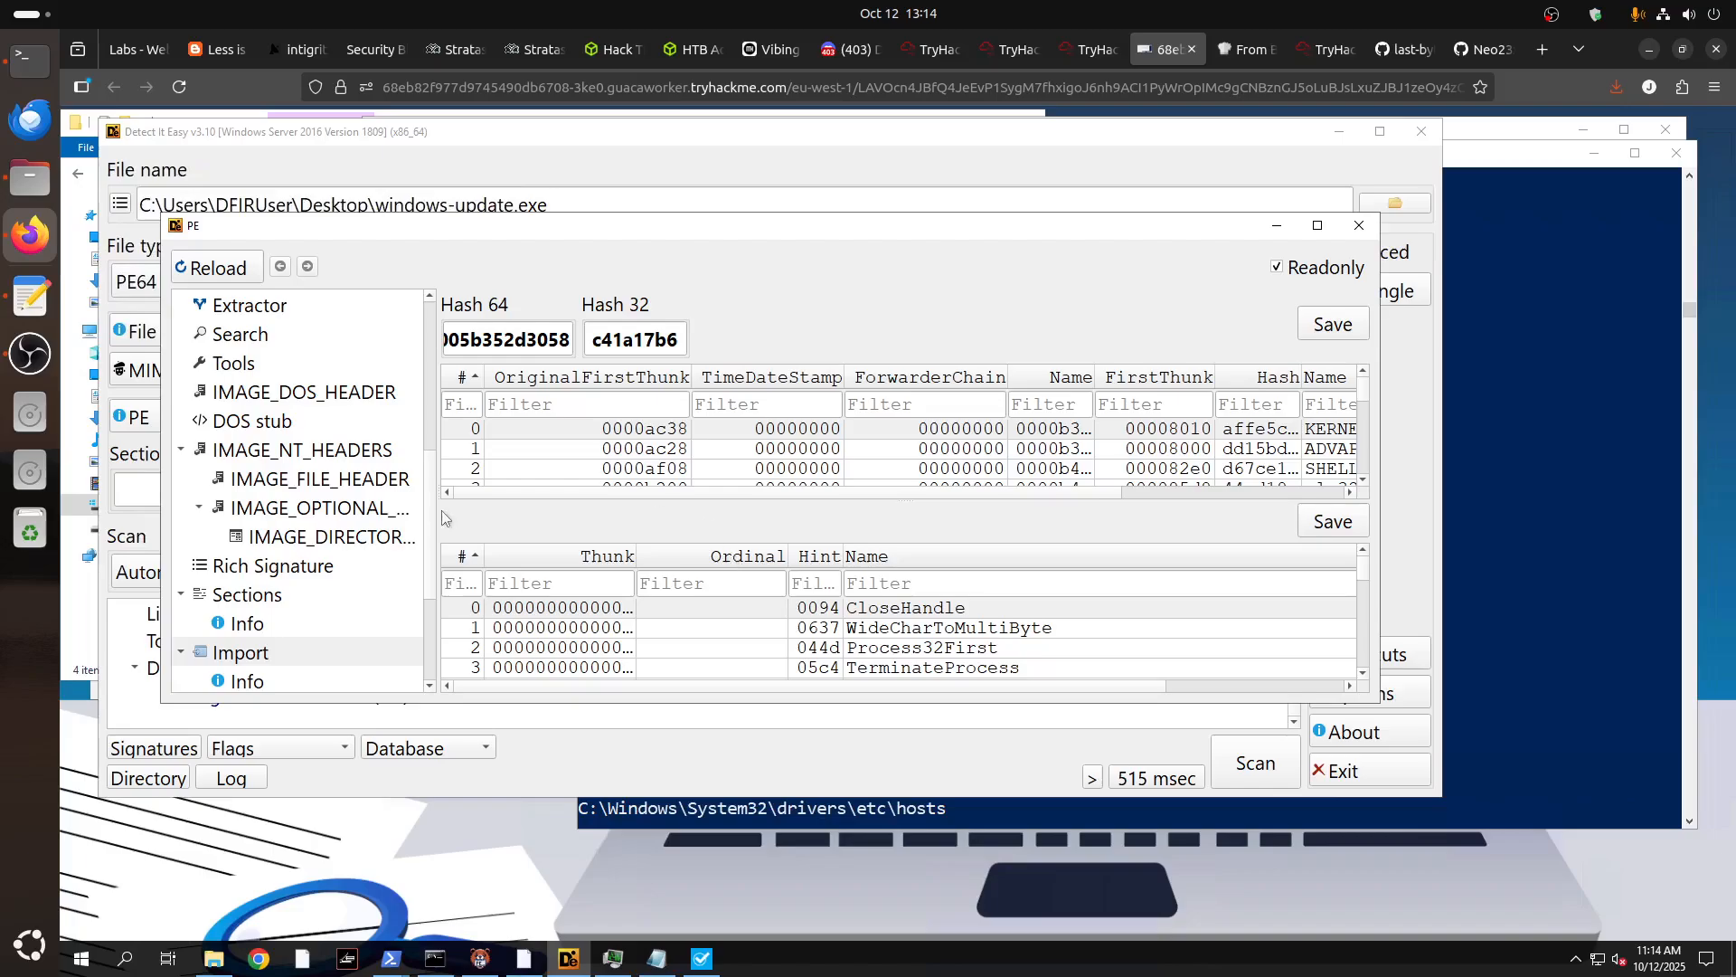
Enlarge the imported libraries table and bring its DLL name column into view.
scroll(356, 505, up, 2)
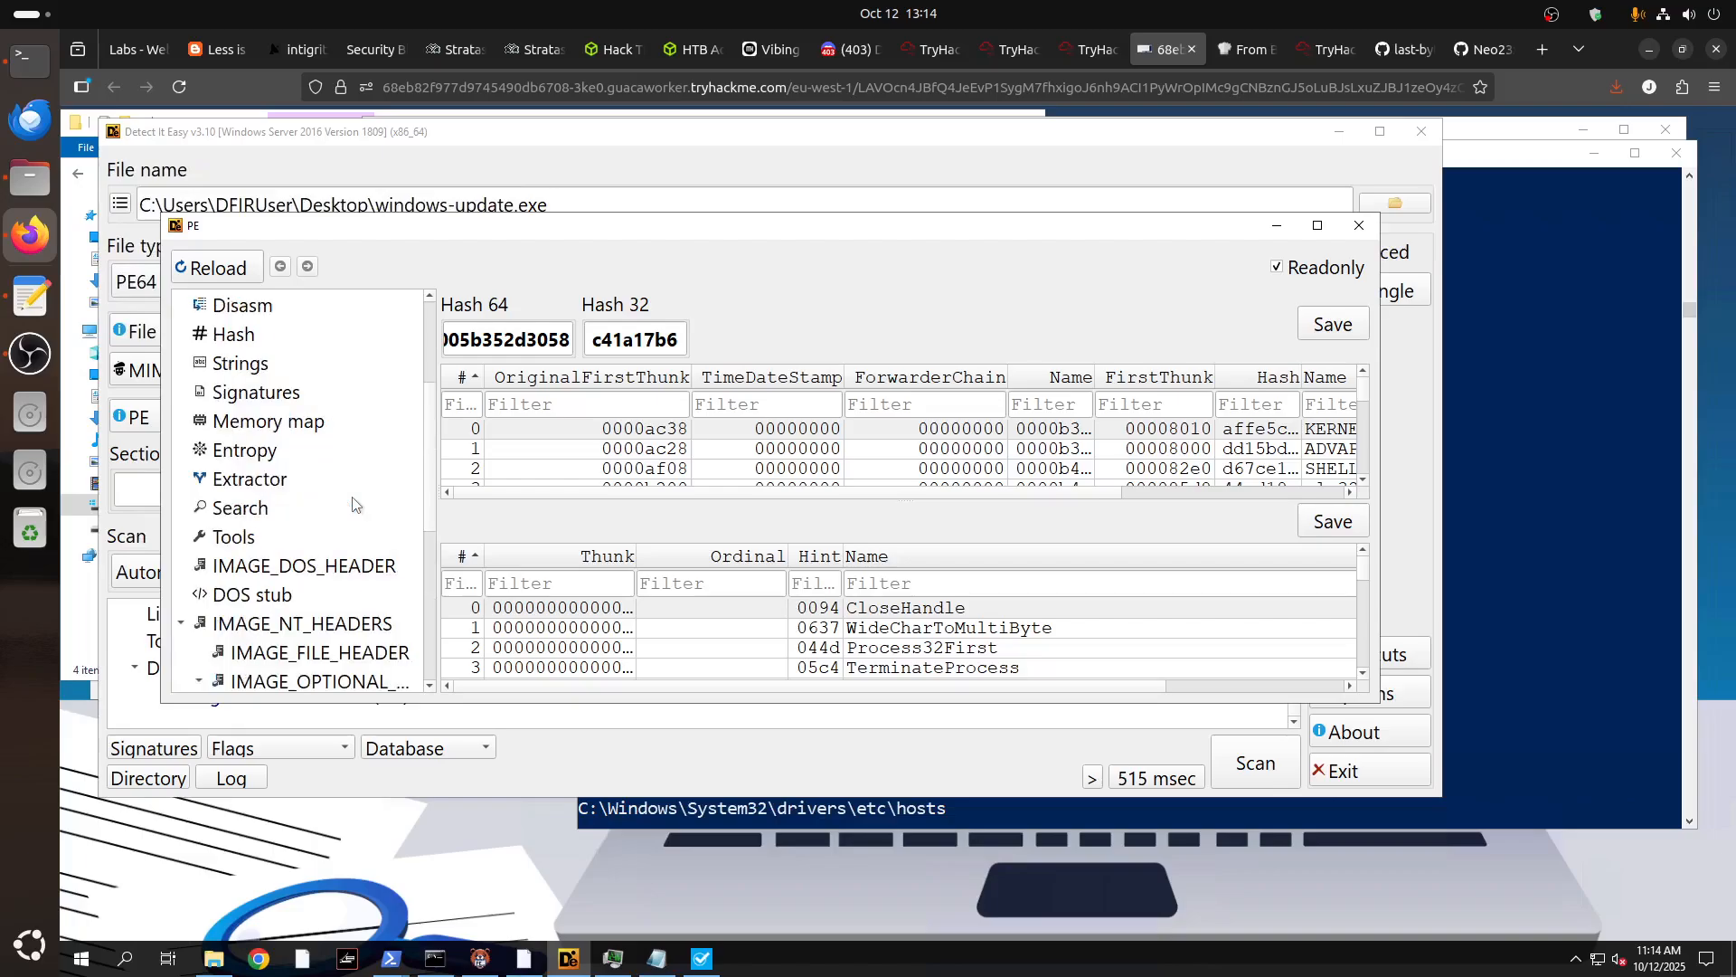
scroll(803, 479, down, 1)
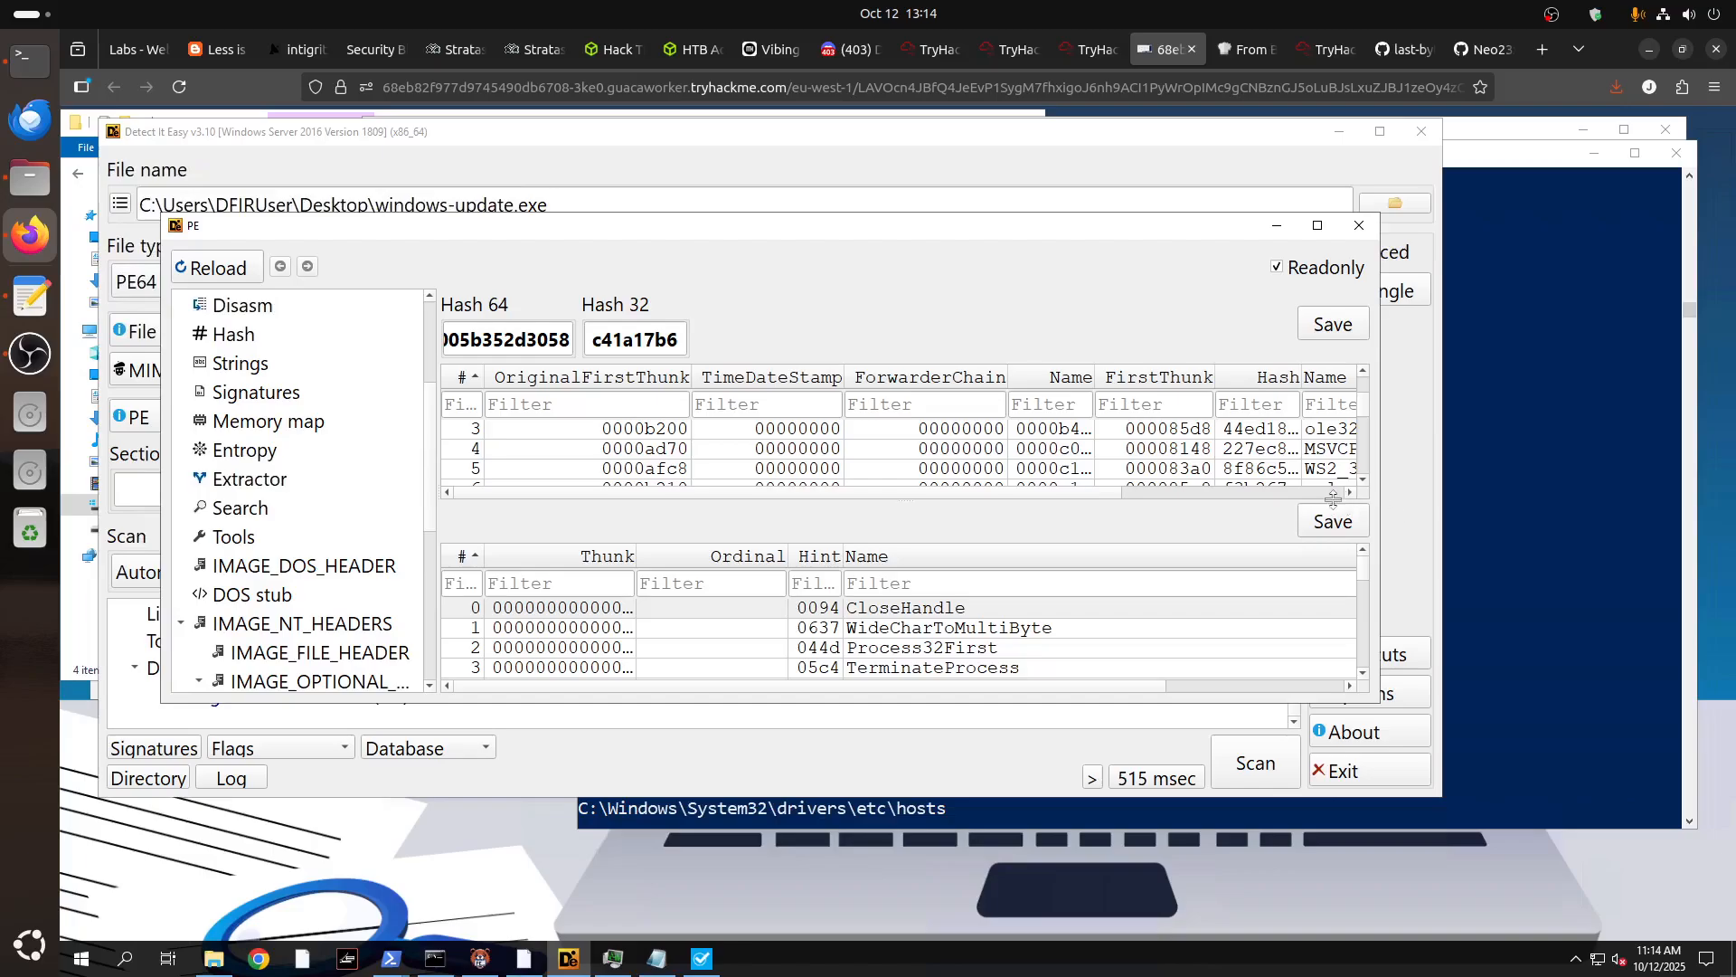
drag(1333, 499, 1345, 586)
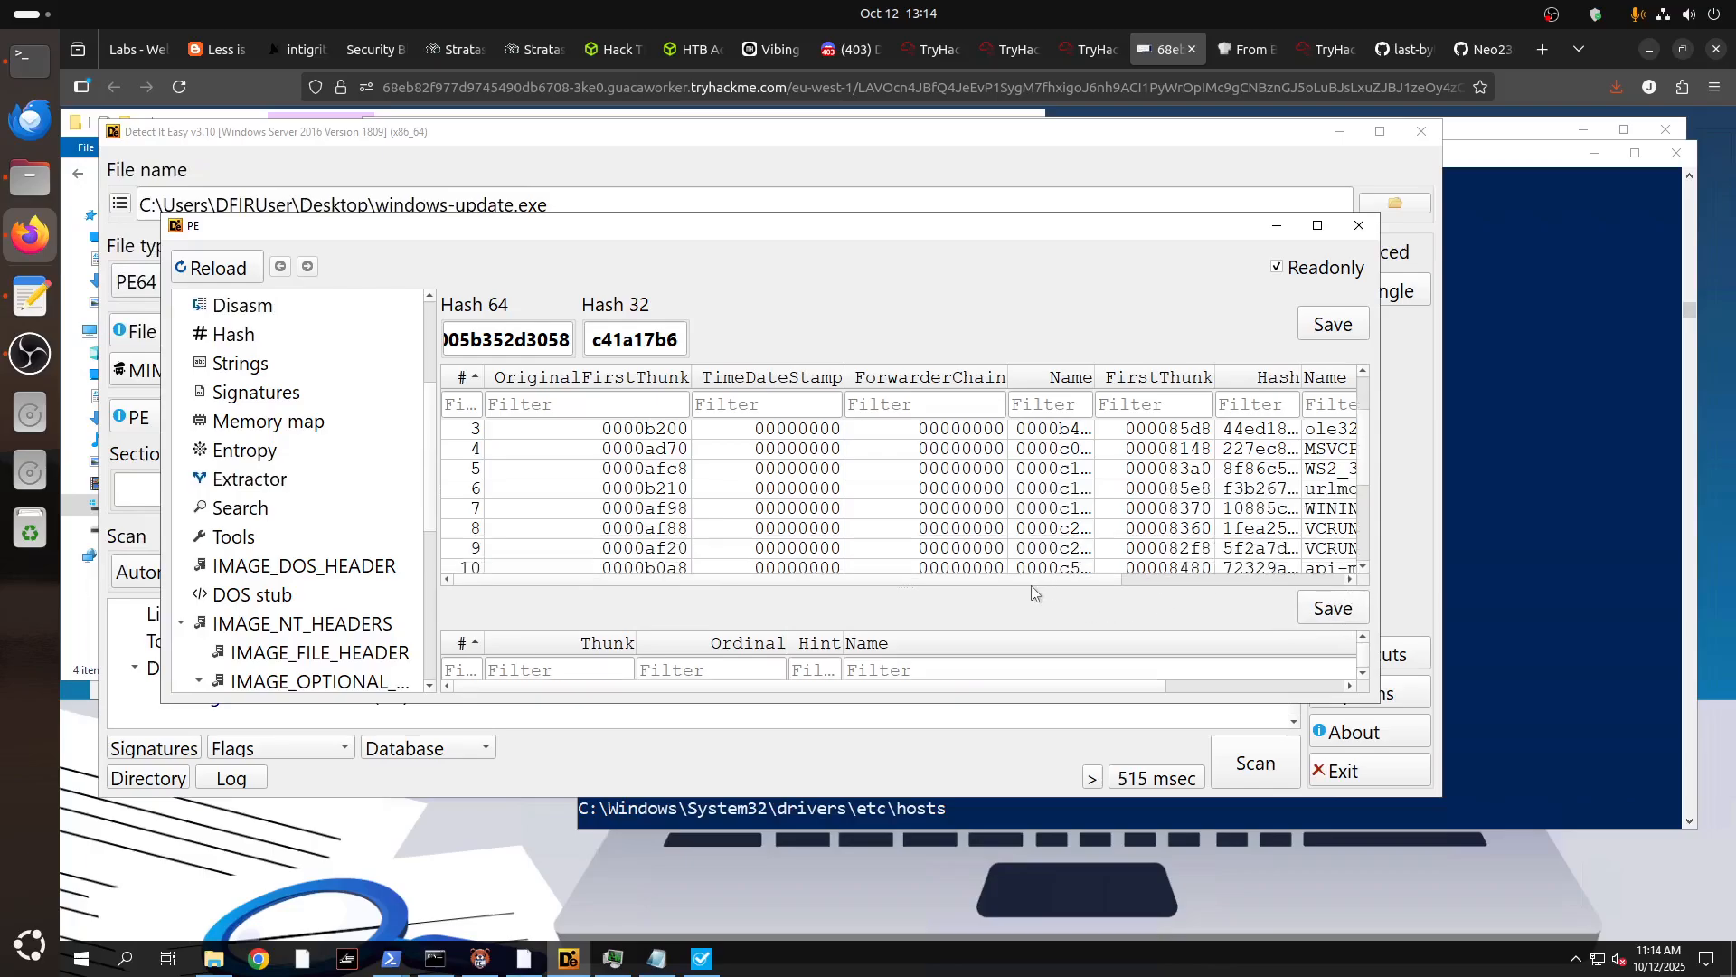
click(1201, 582)
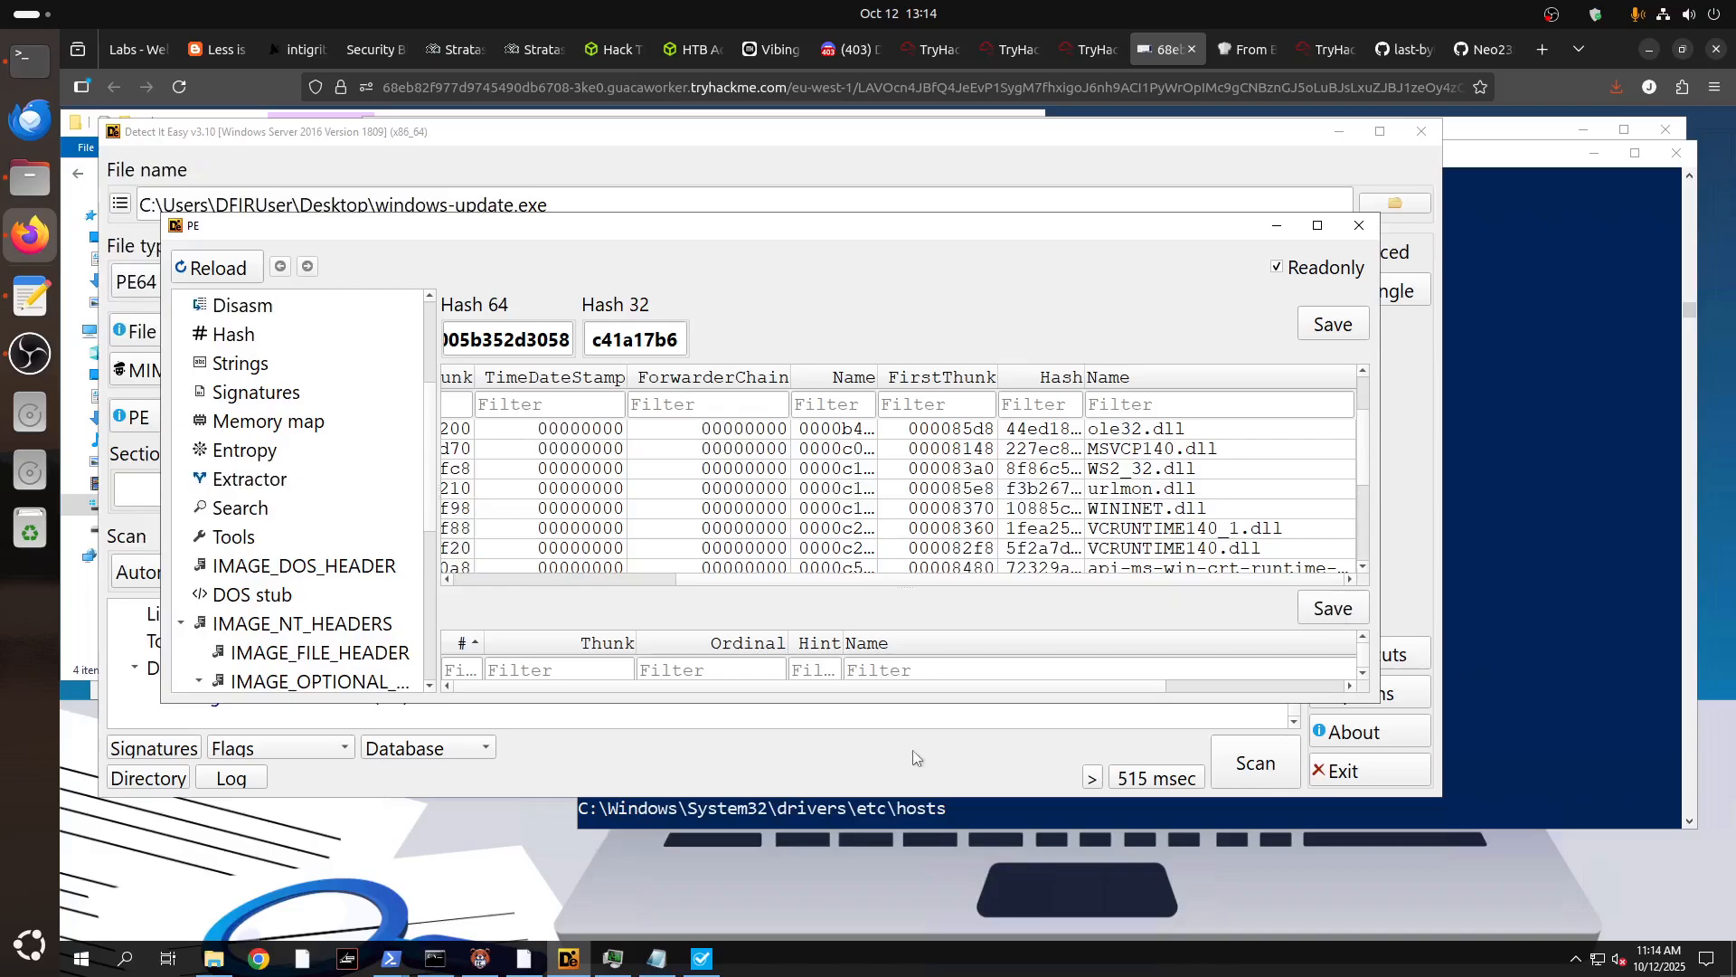
Switch to Notepad and add the line "we looking for WSAStartup, bind, listen, send, revc, accept, socket" below the sysinfo entry.
key(alt+Tab)
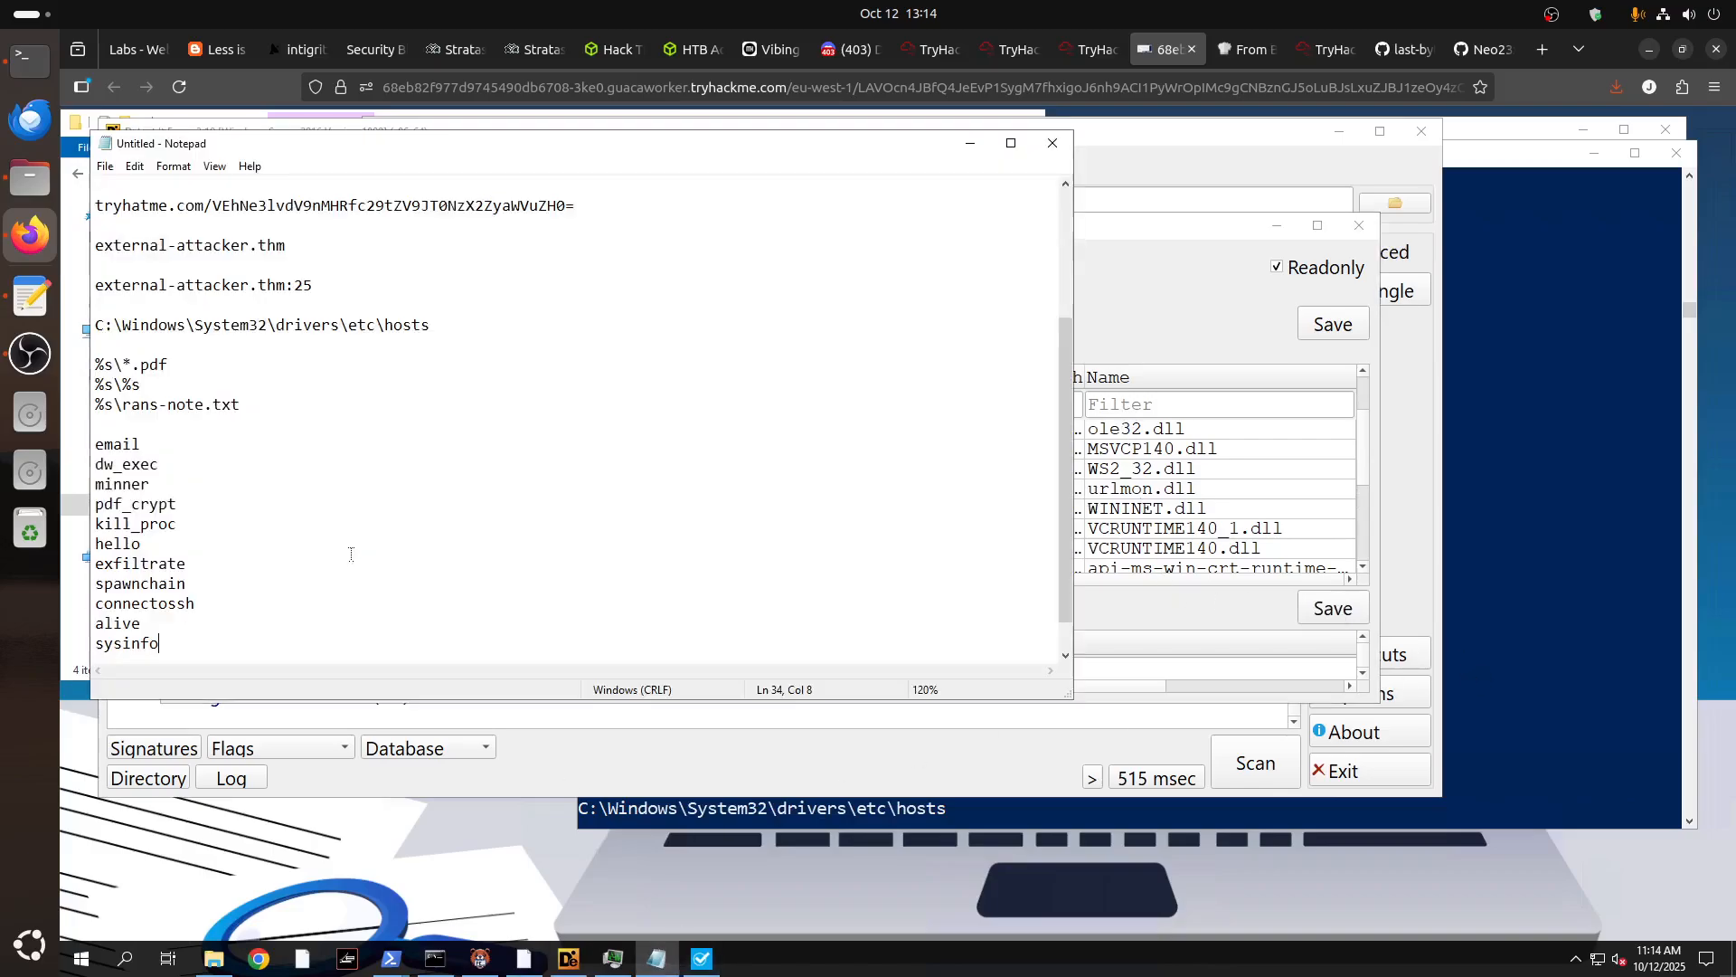
key(Return)
key(Return)
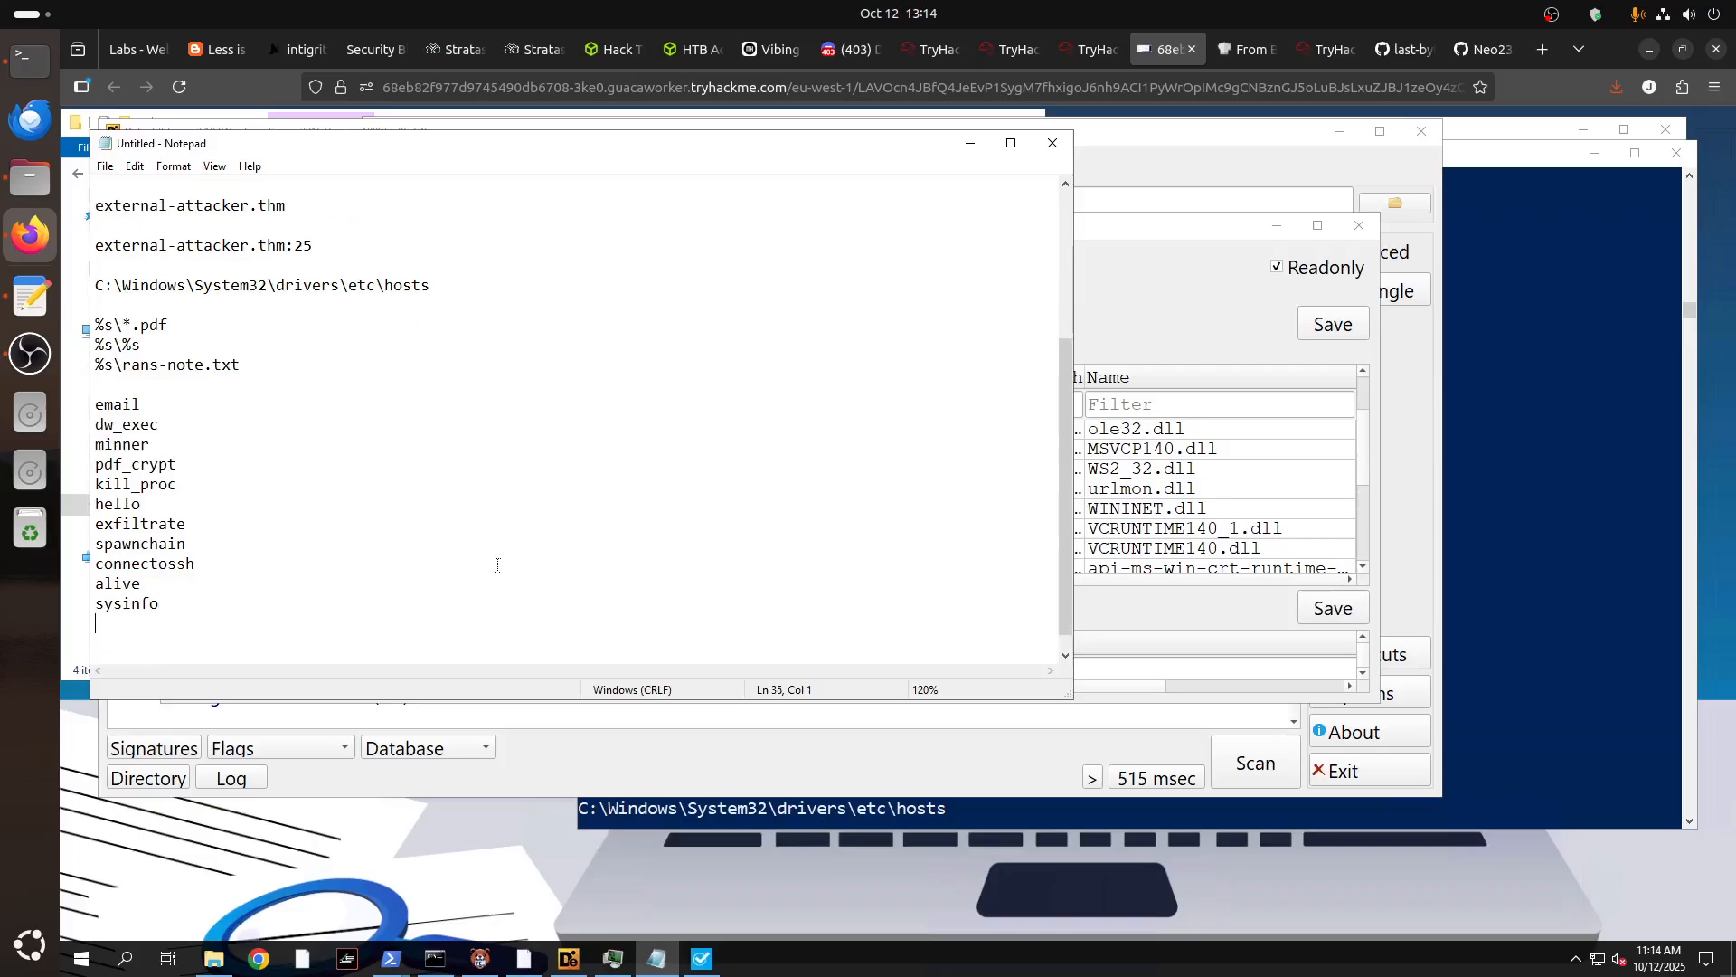
text(we looking for WSA)
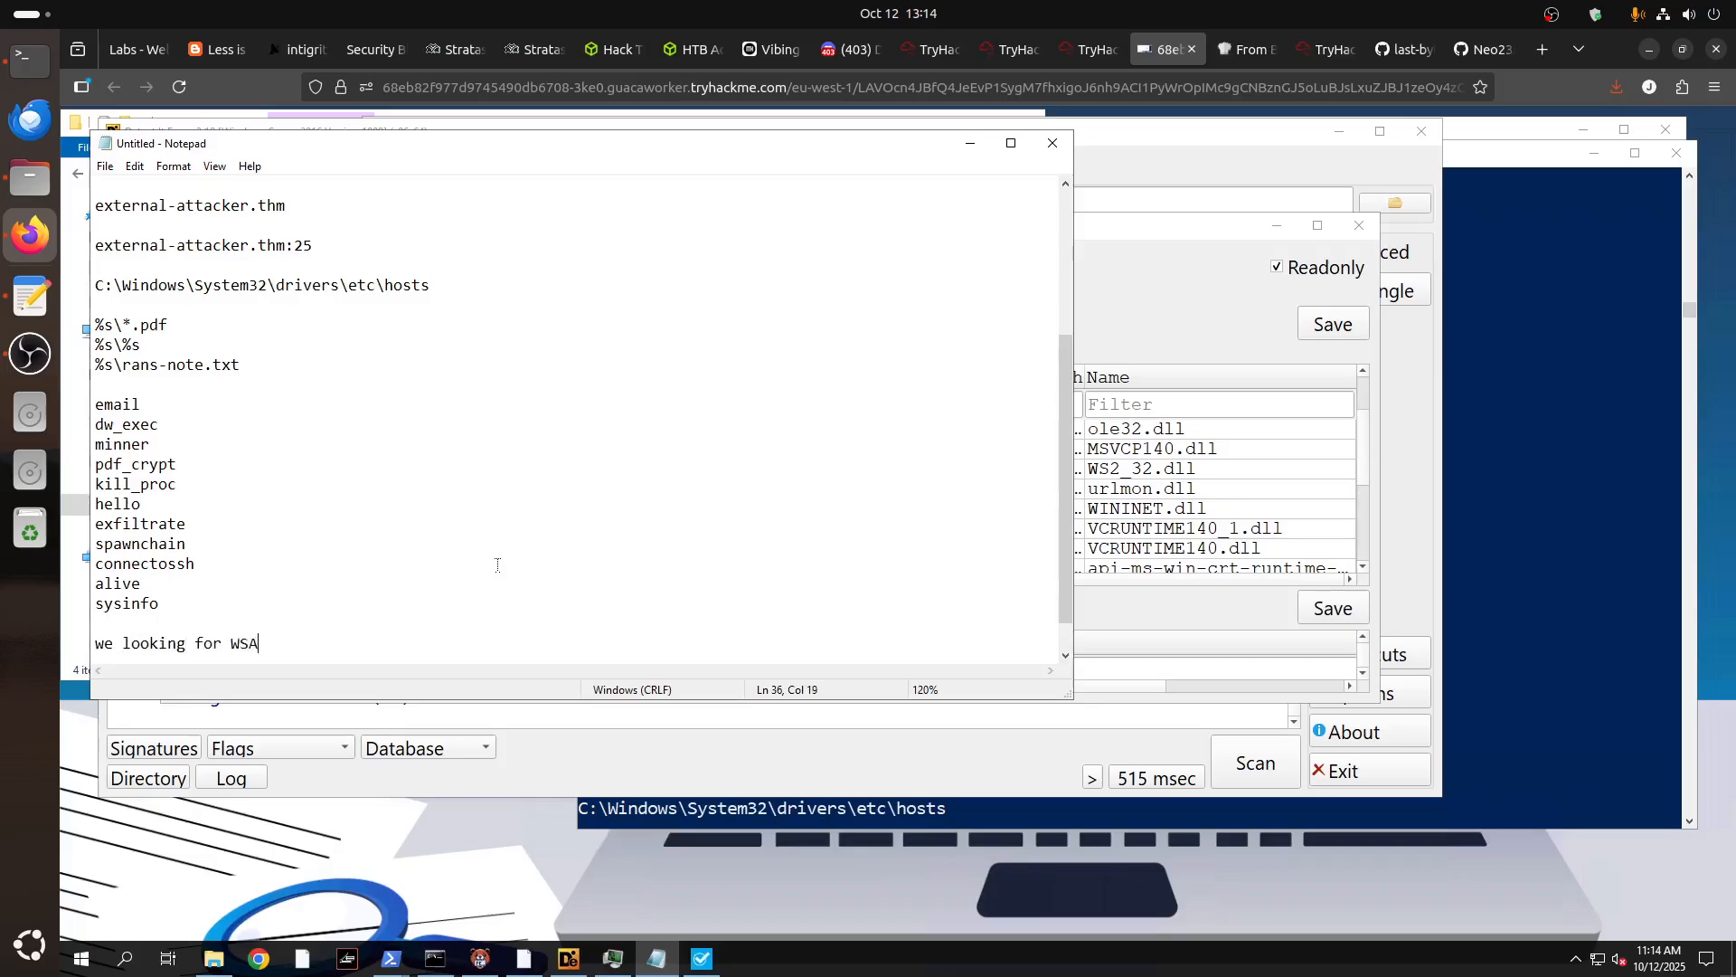
text(Startup, bind, is)
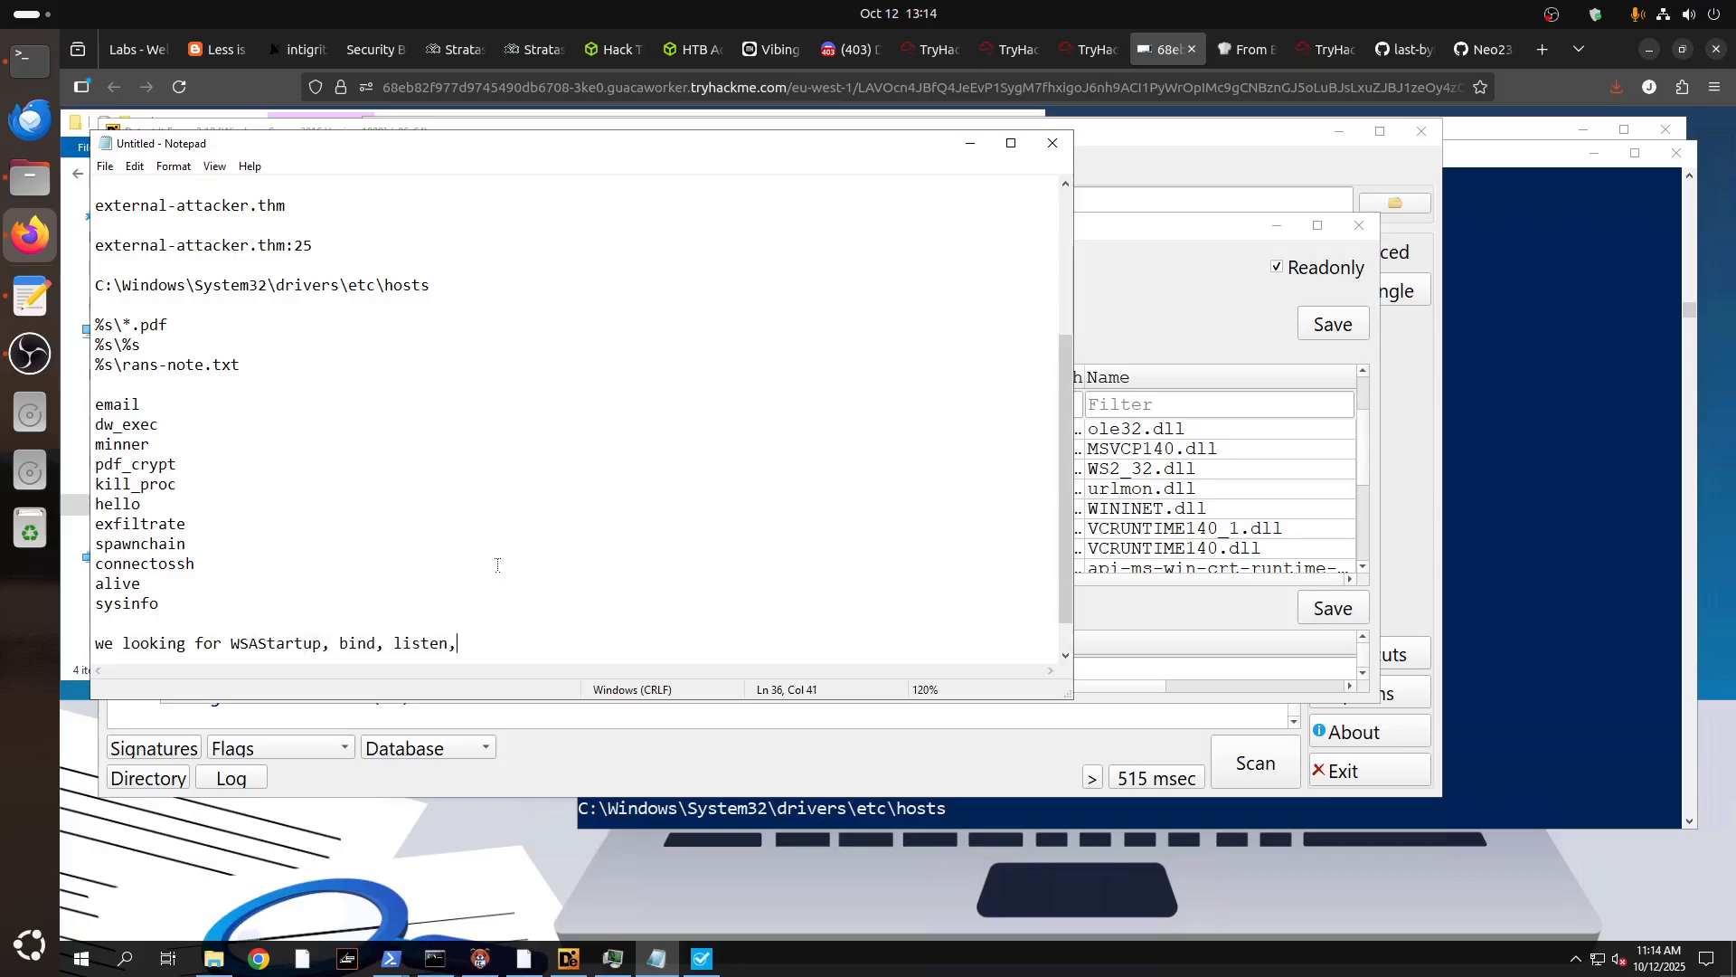
text( send, revc, accept)
text(, socket)
Return to Detect It Easy and select ole32.dll and then KERNEL32.dll in the imported libraries table.
click(1079, 583)
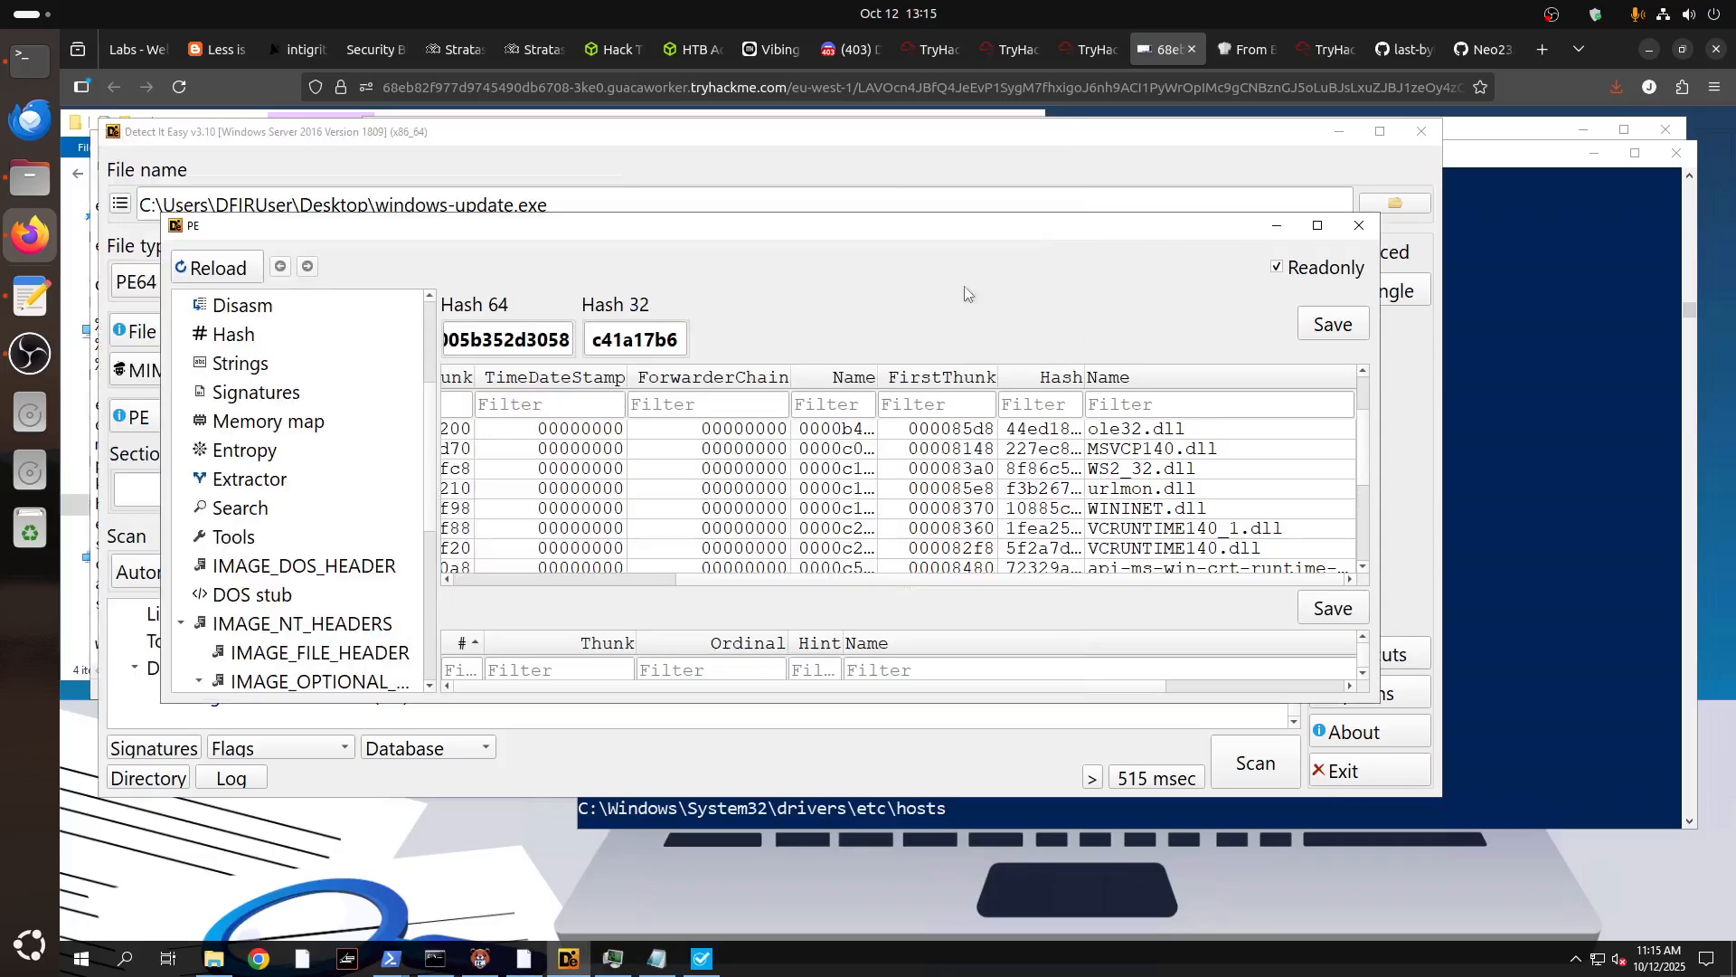
click(1130, 432)
scroll(1160, 443, up, 1)
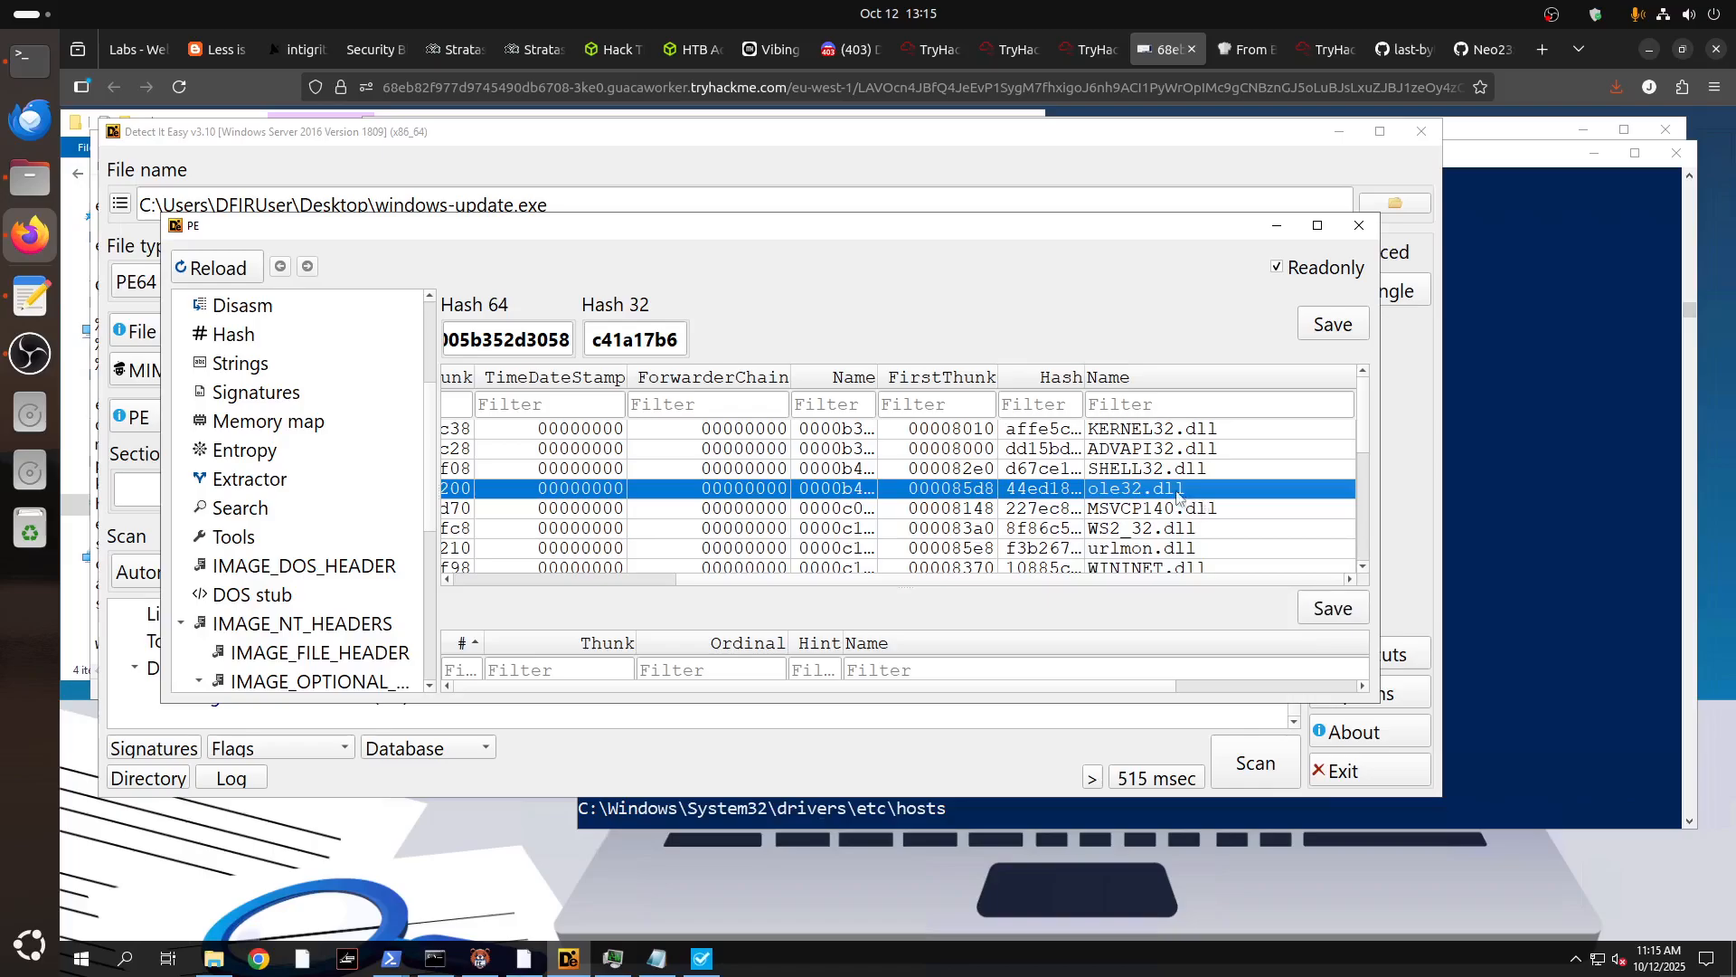
click(1142, 434)
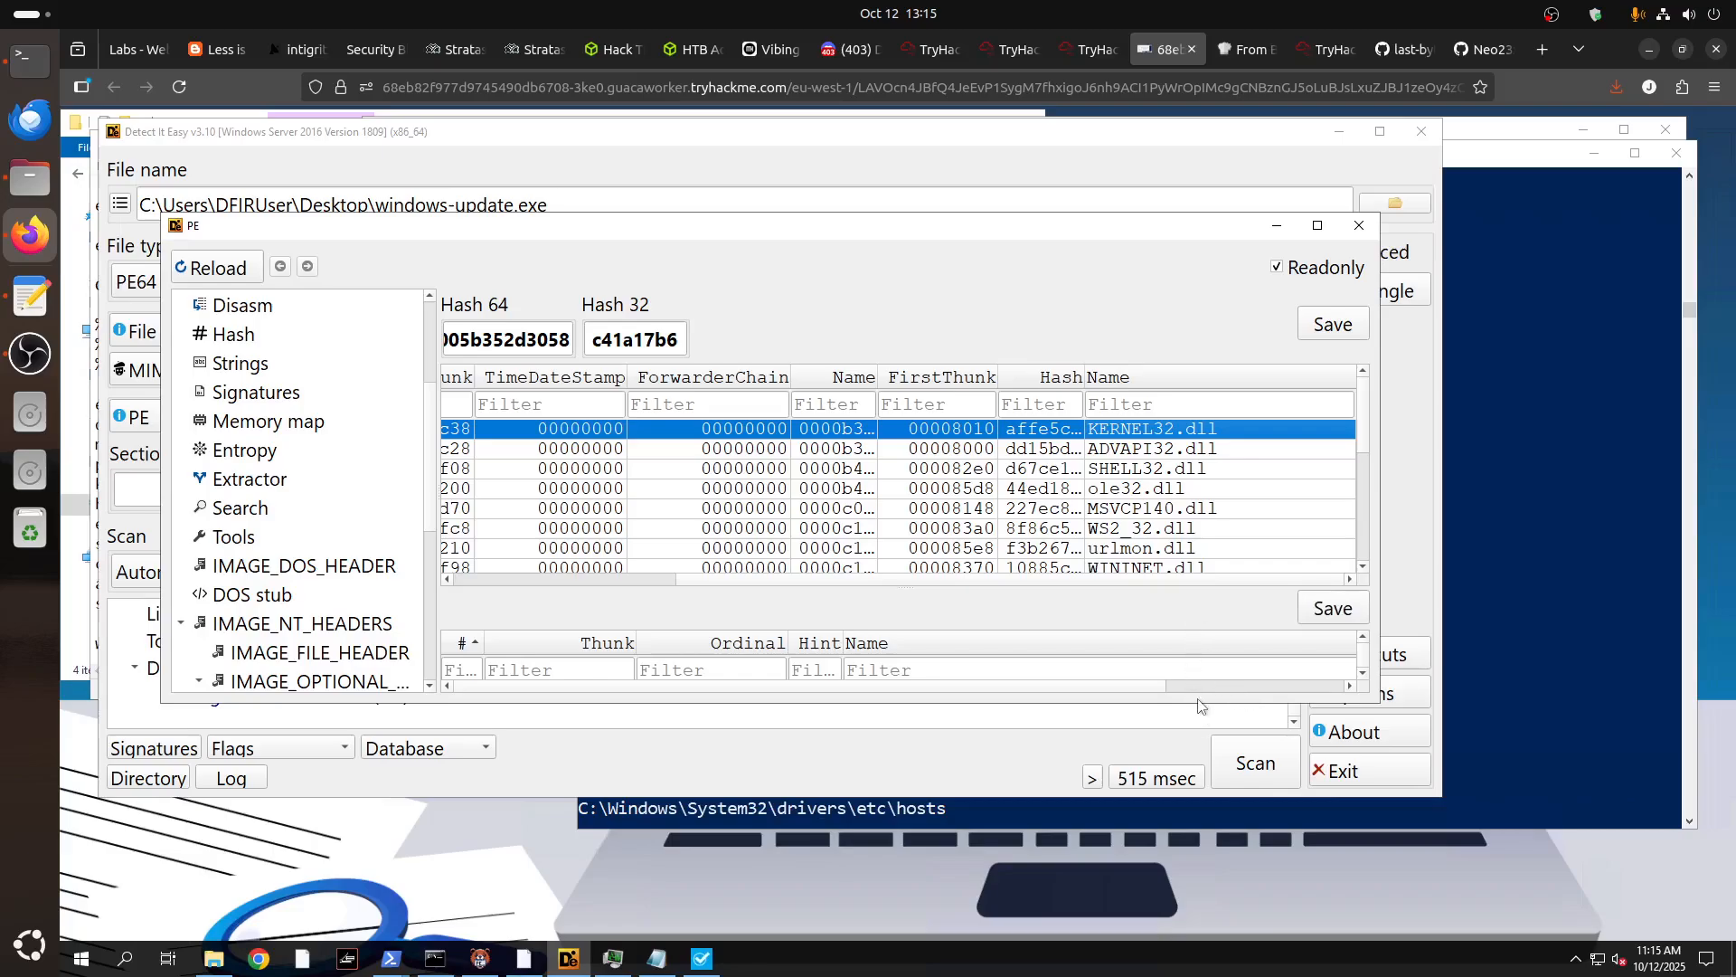
Enlarge the PE window and its imported functions list, and review the functions imported from KERNEL32.dll.
drag(1197, 702, 1228, 871)
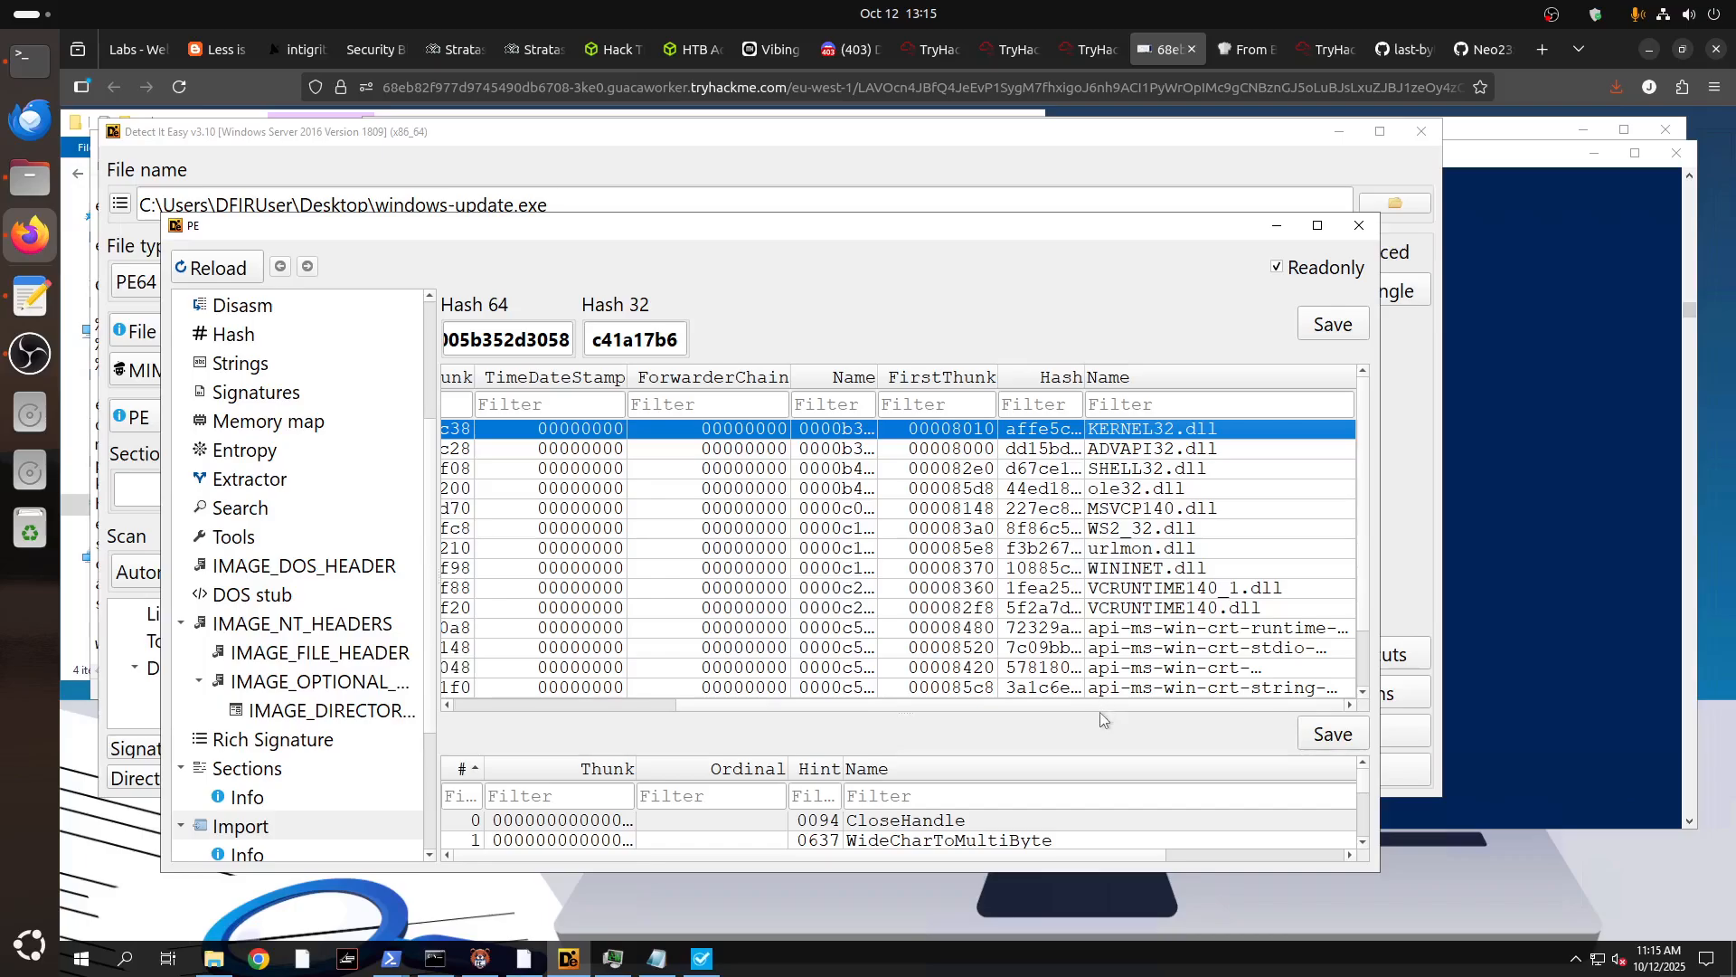
drag(1080, 721, 1080, 705)
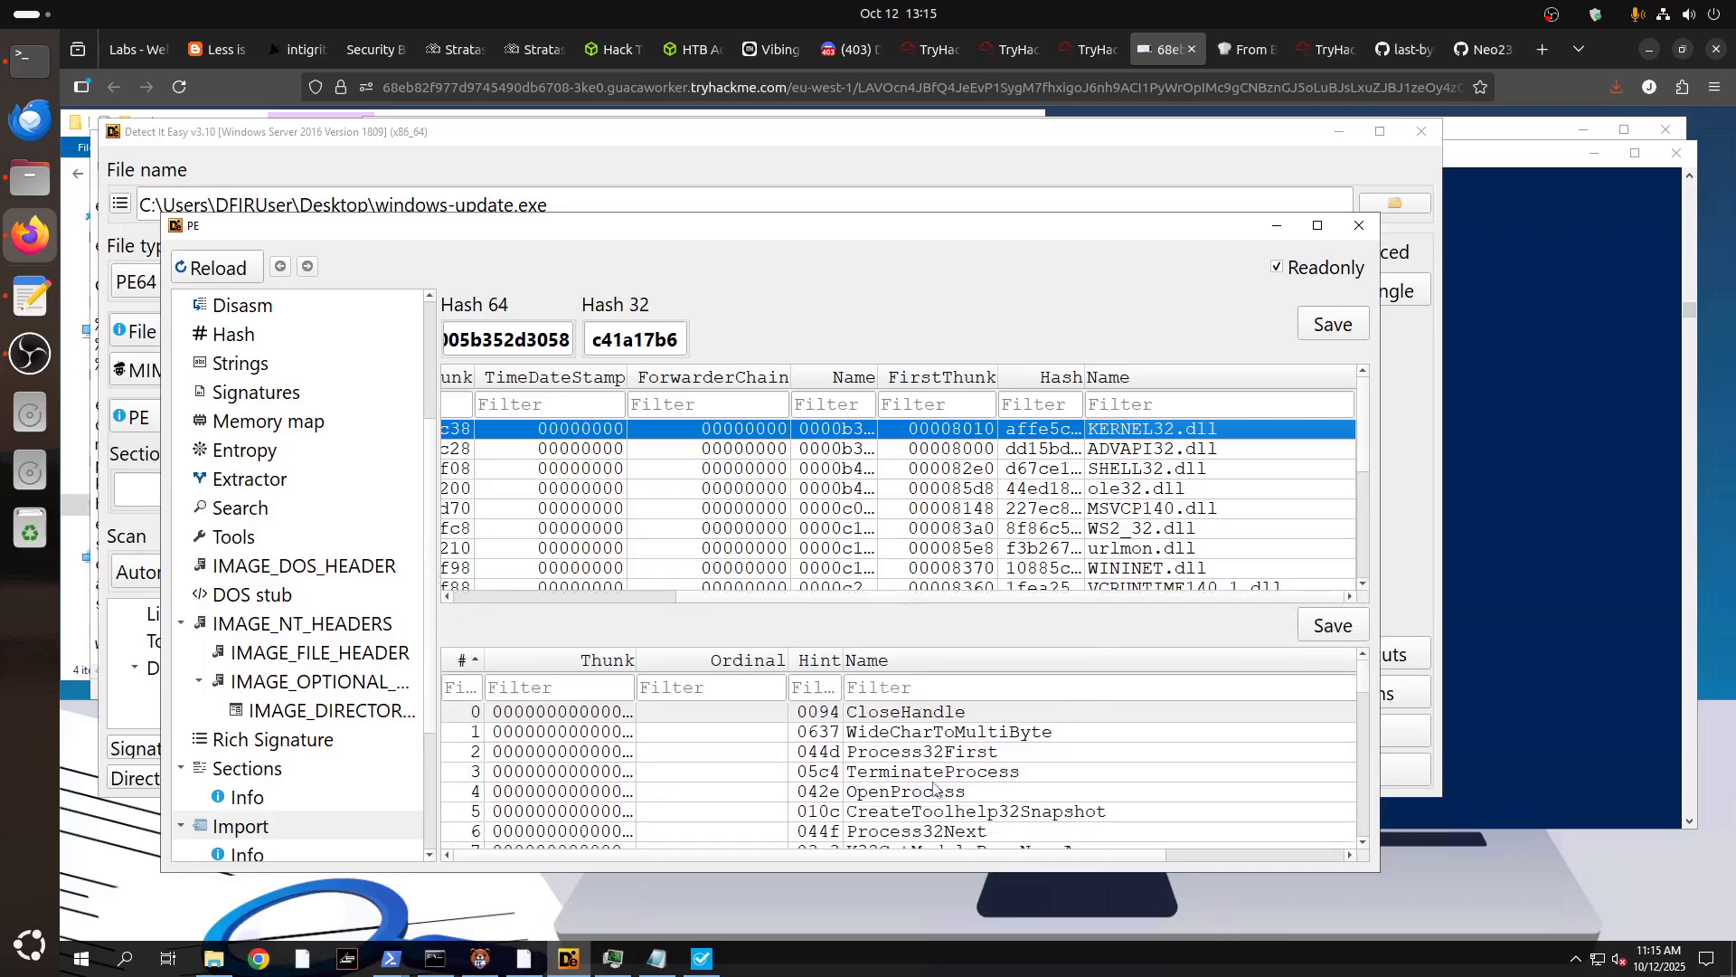
scroll(898, 764, down, 4)
scroll(899, 778, up, 2)
scroll(907, 800, down, 8)
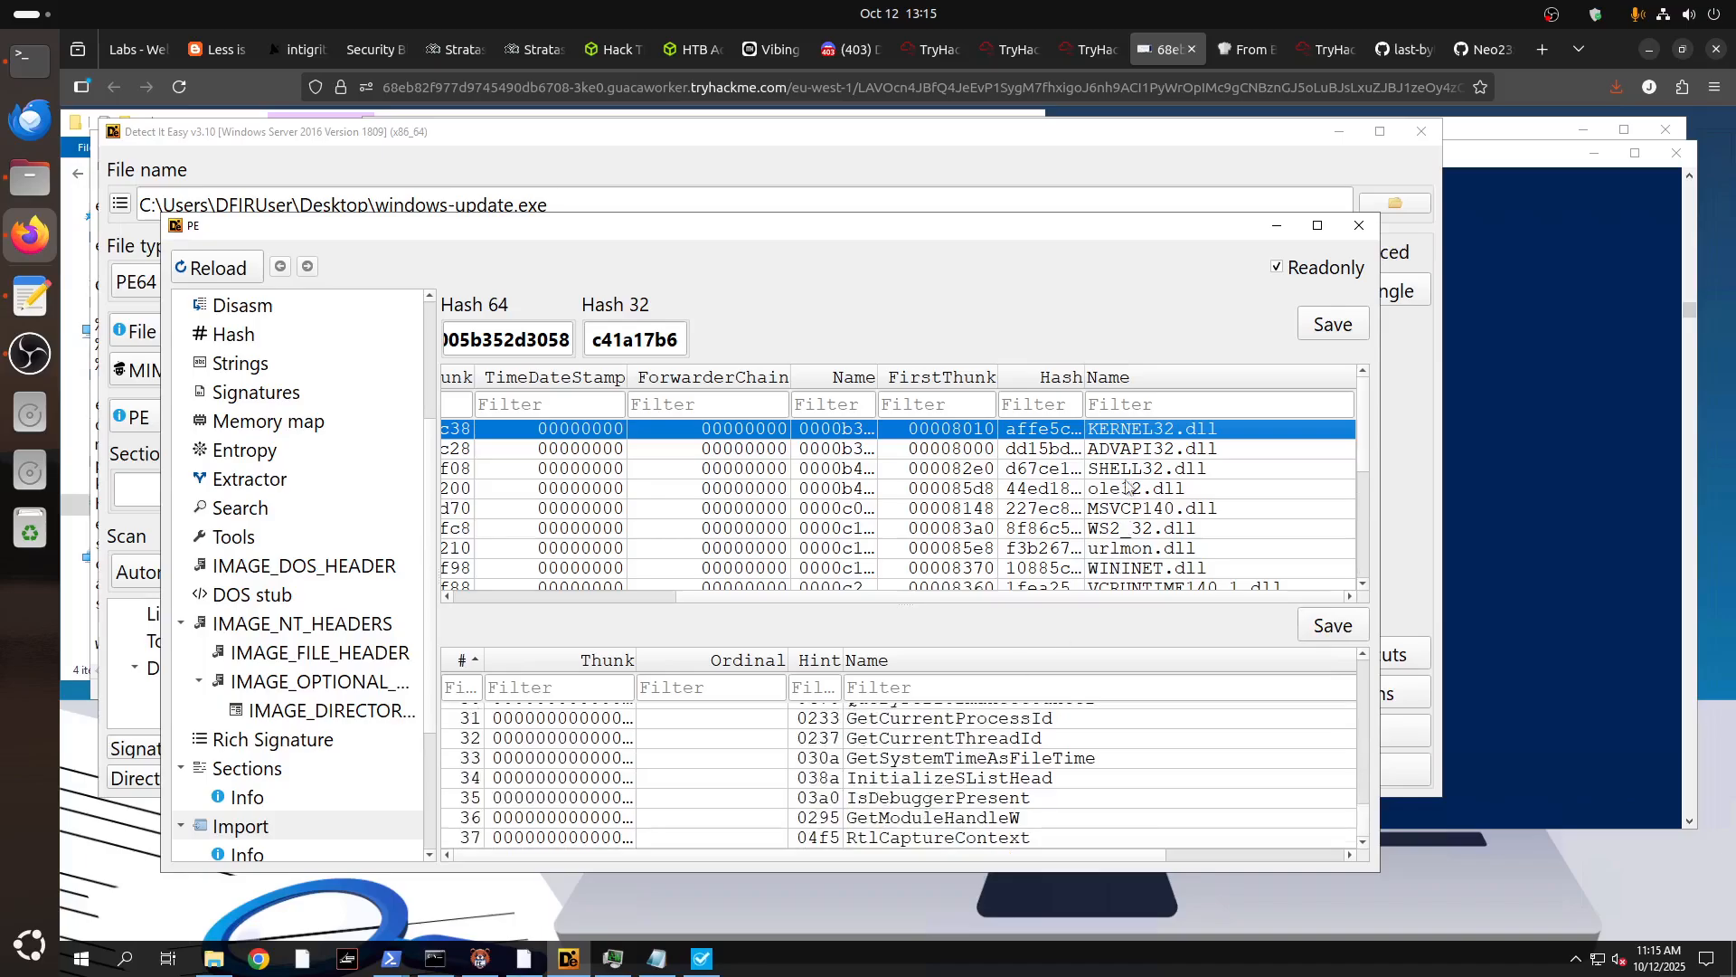
Review the functions imported from ADVAPI32.dll, SHELL32.dll, ole32.dll and MSVCP140.dll, one library after another.
click(1132, 452)
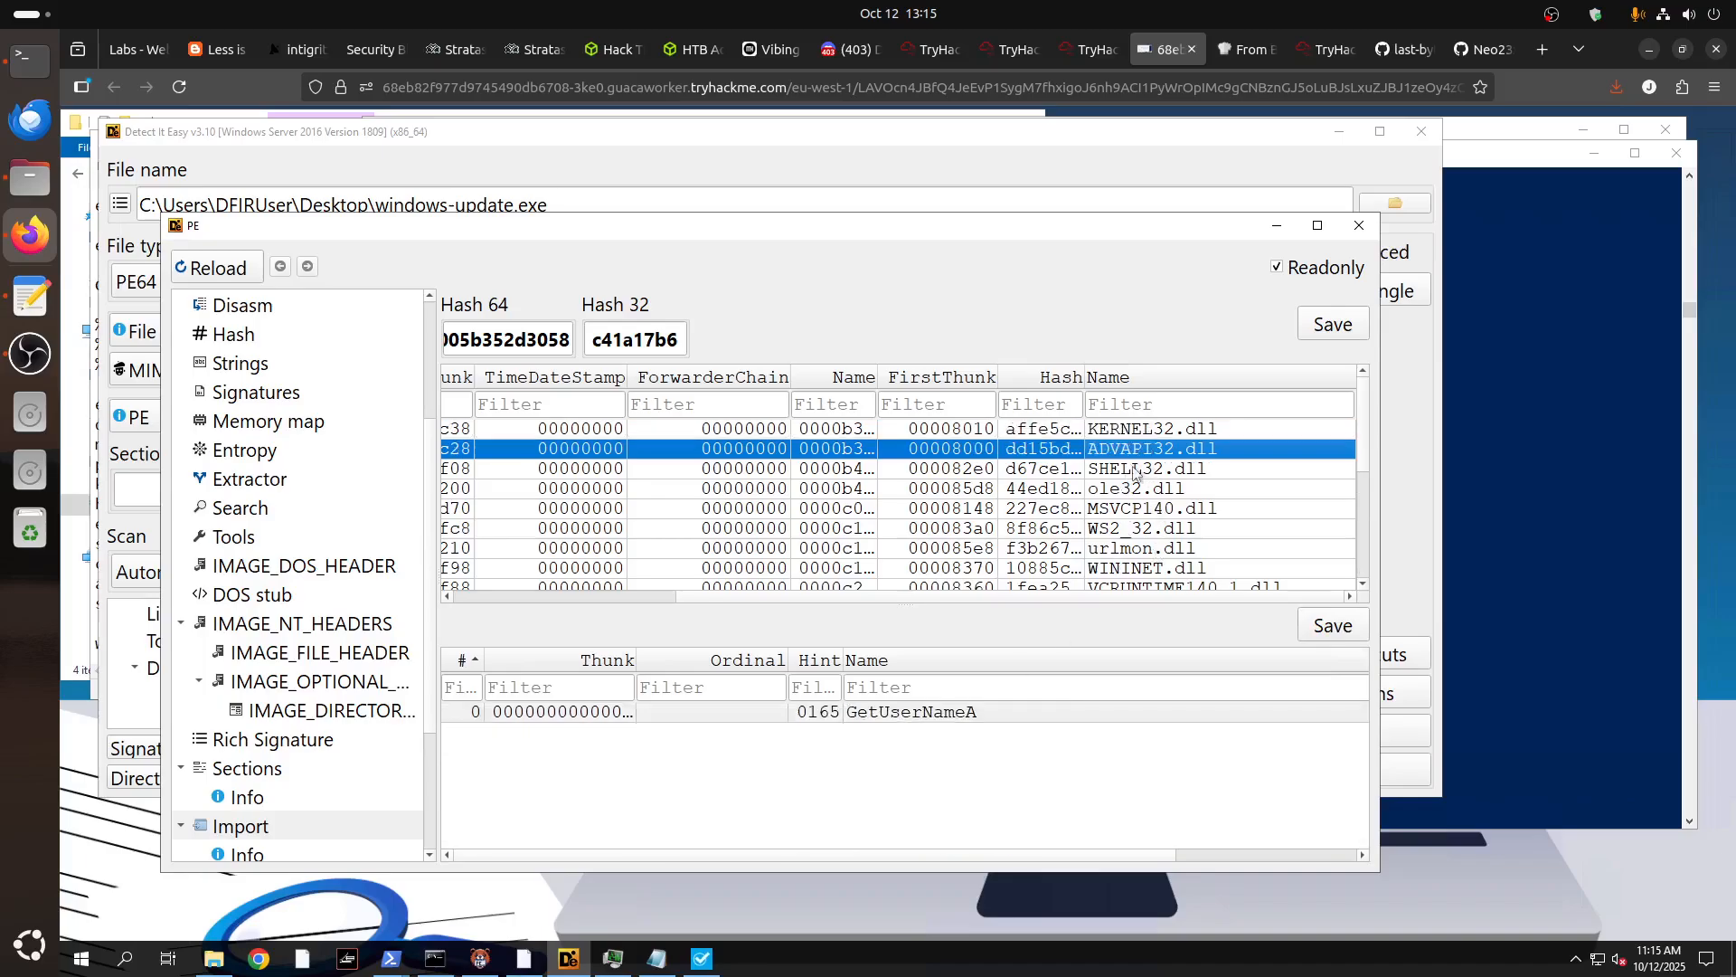
click(1139, 470)
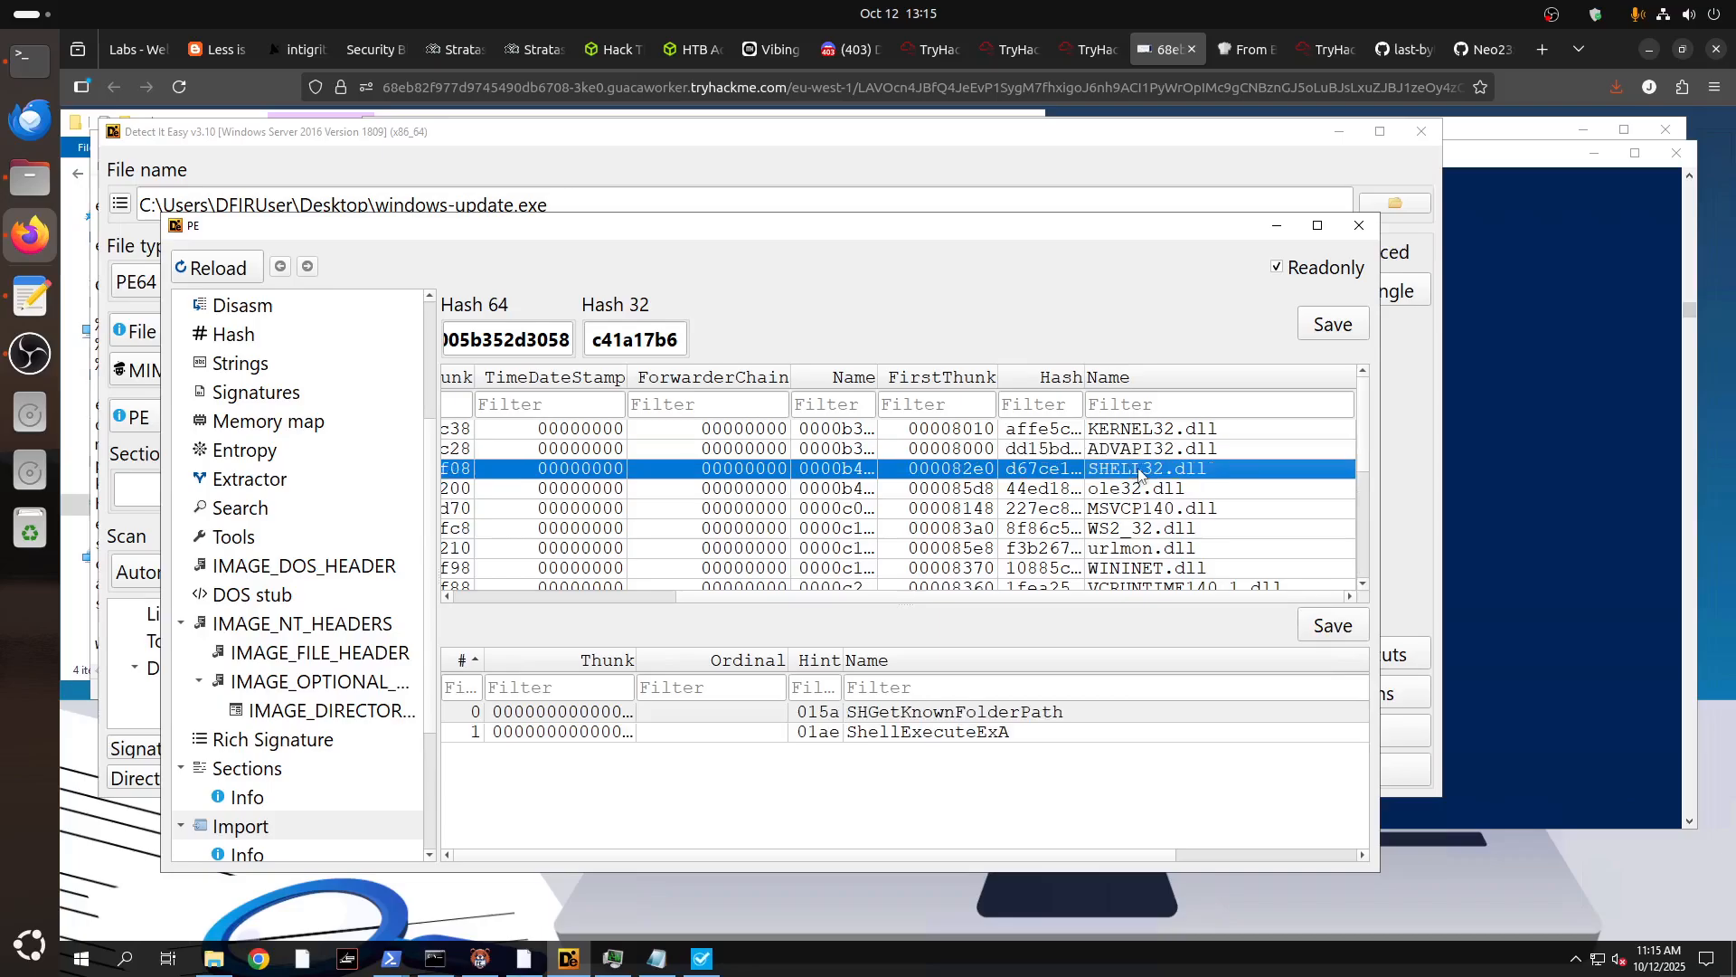
click(1141, 490)
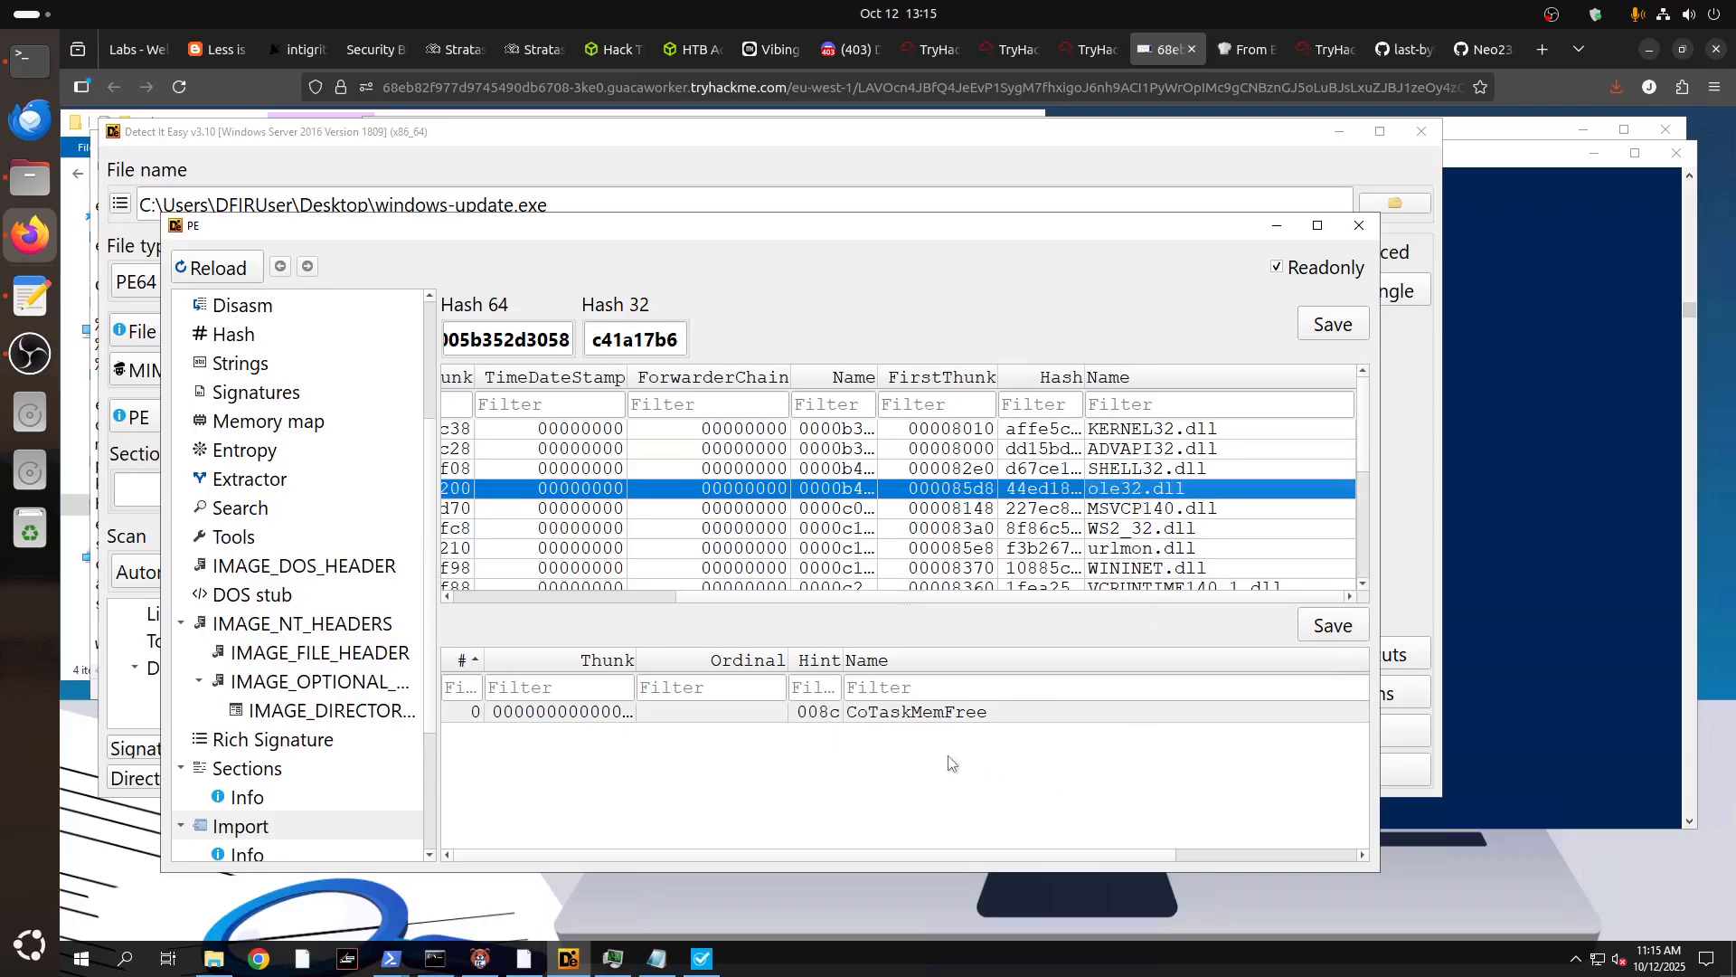
click(1257, 511)
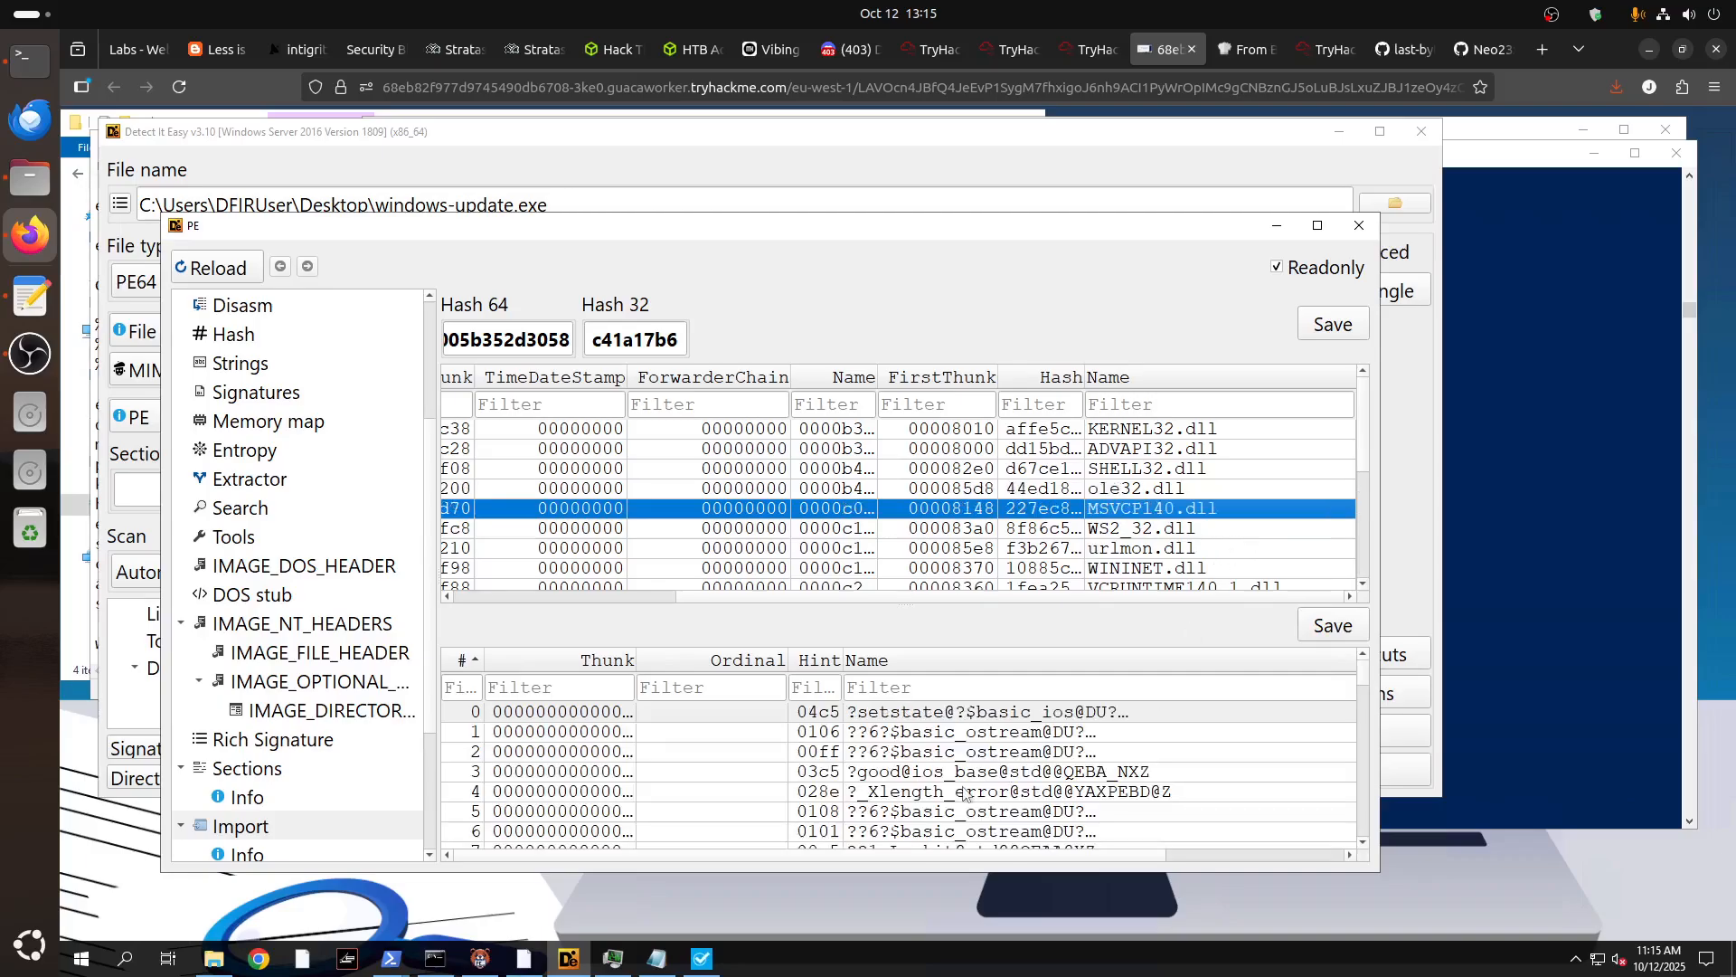
scroll(964, 783, down, 14)
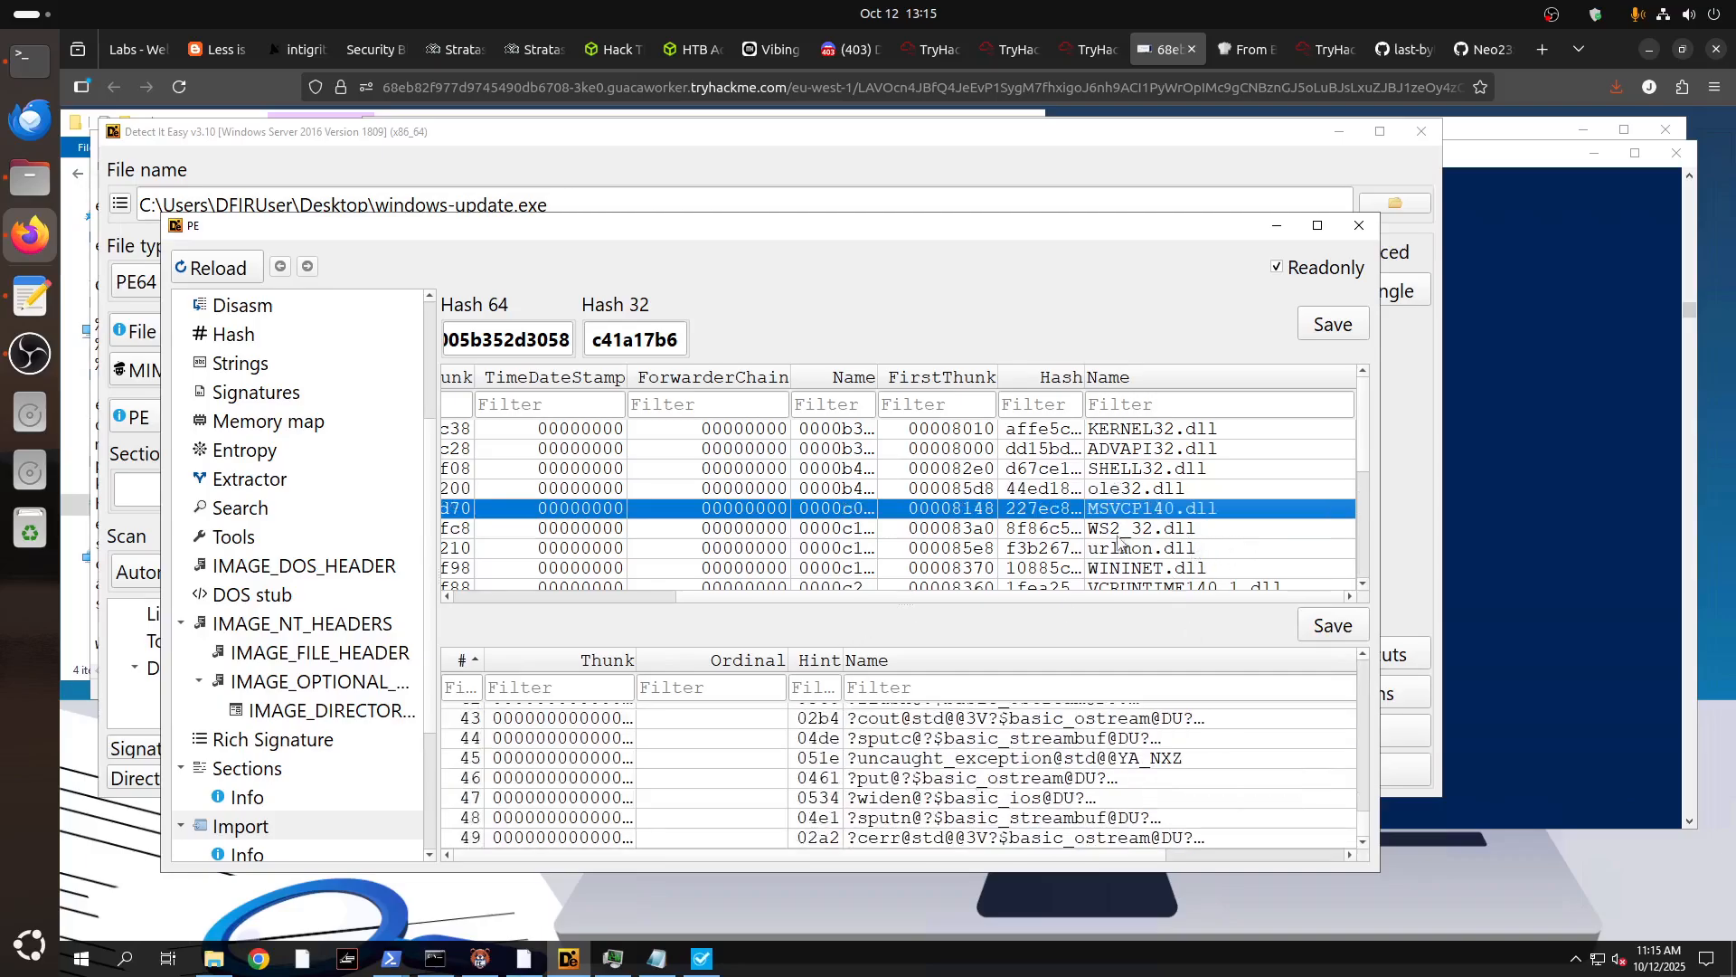
Inspect the functions imported from WS2_32.dll, selecting the freeaddrinfo and getaddrinfo entries in turn.
key(Down)
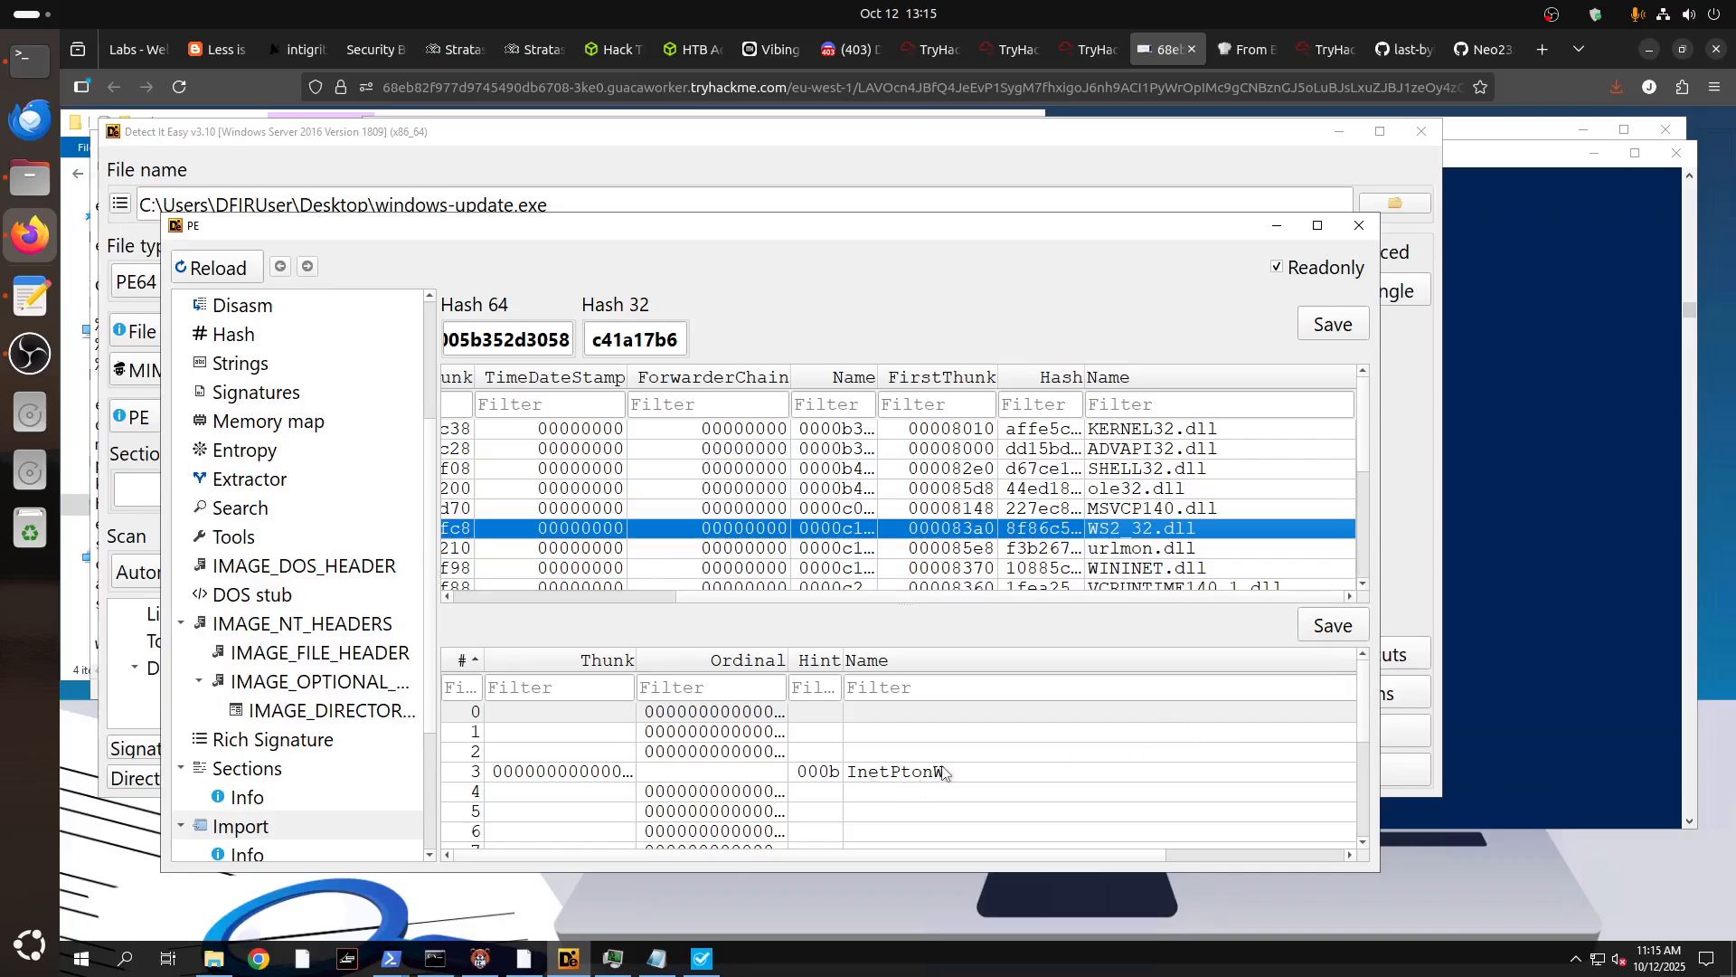
scroll(945, 769, down, 2)
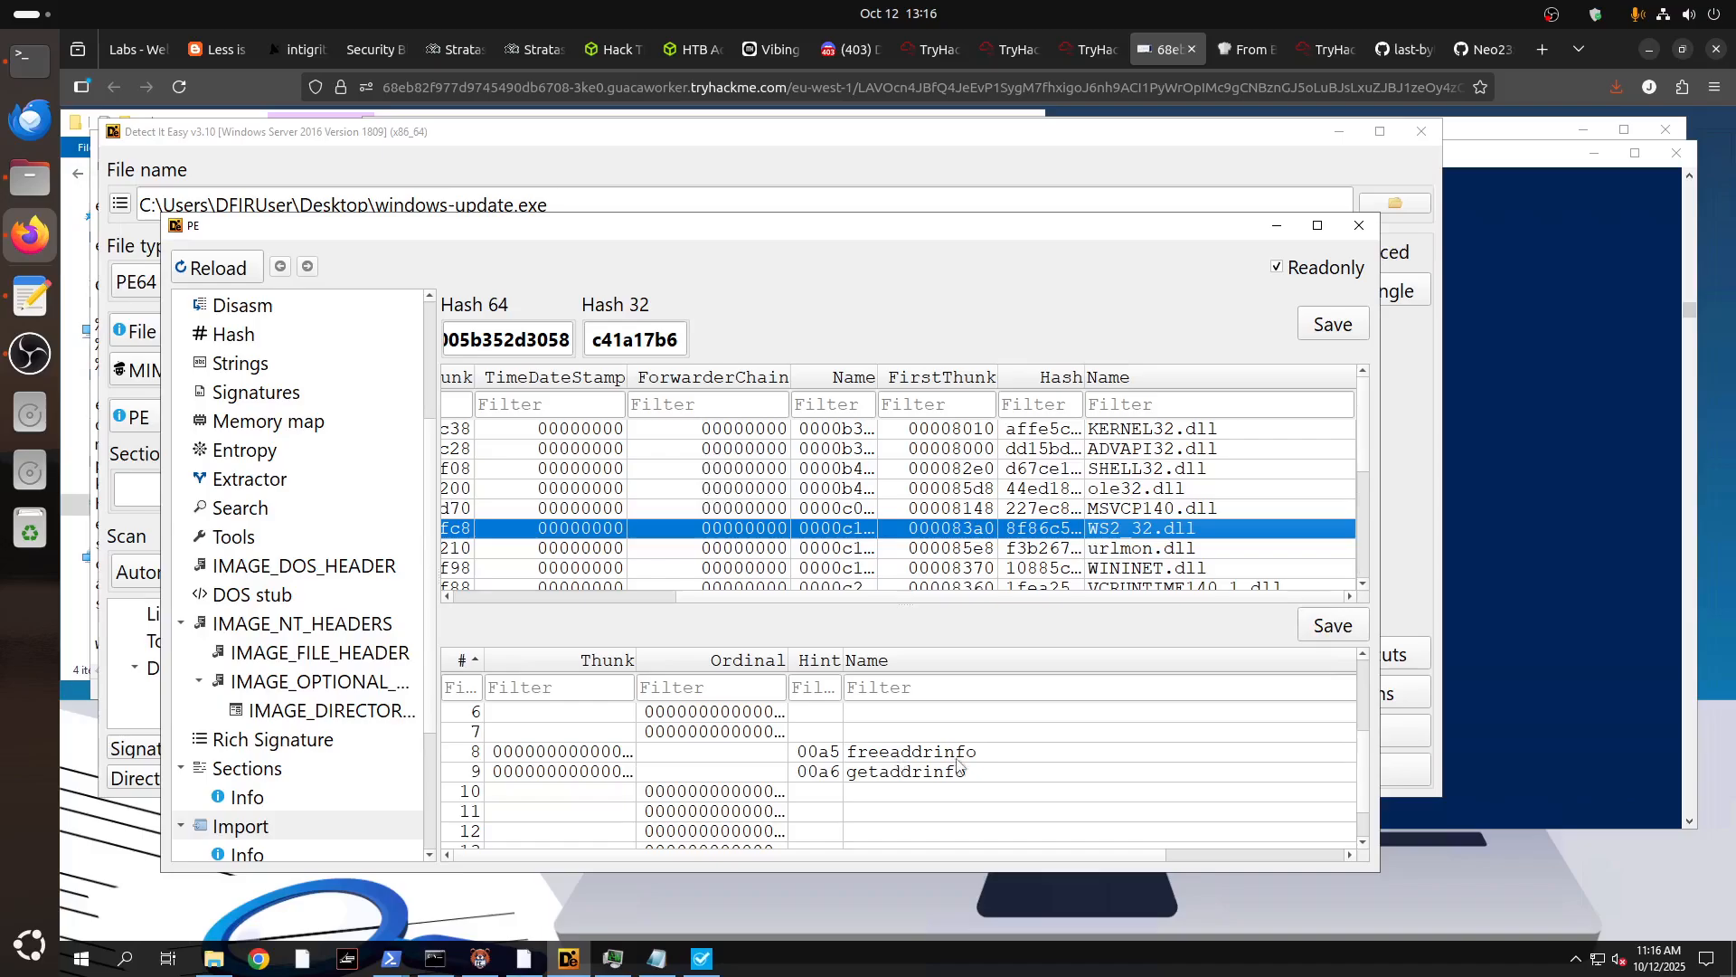
click(895, 759)
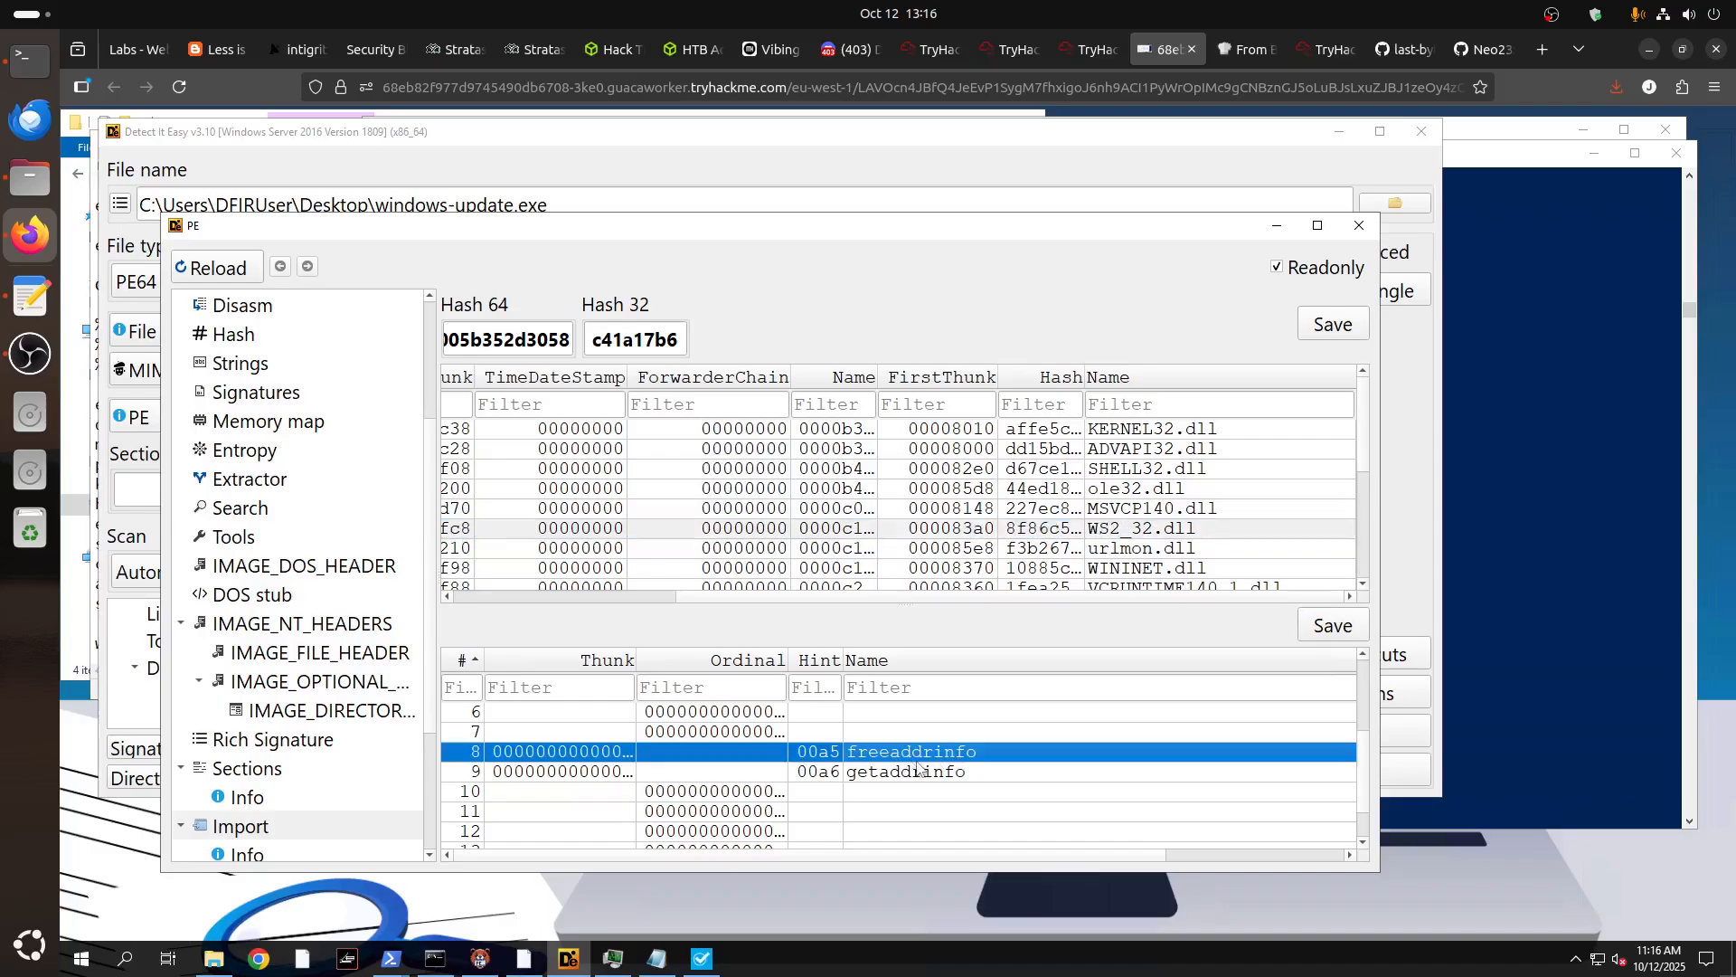
click(858, 779)
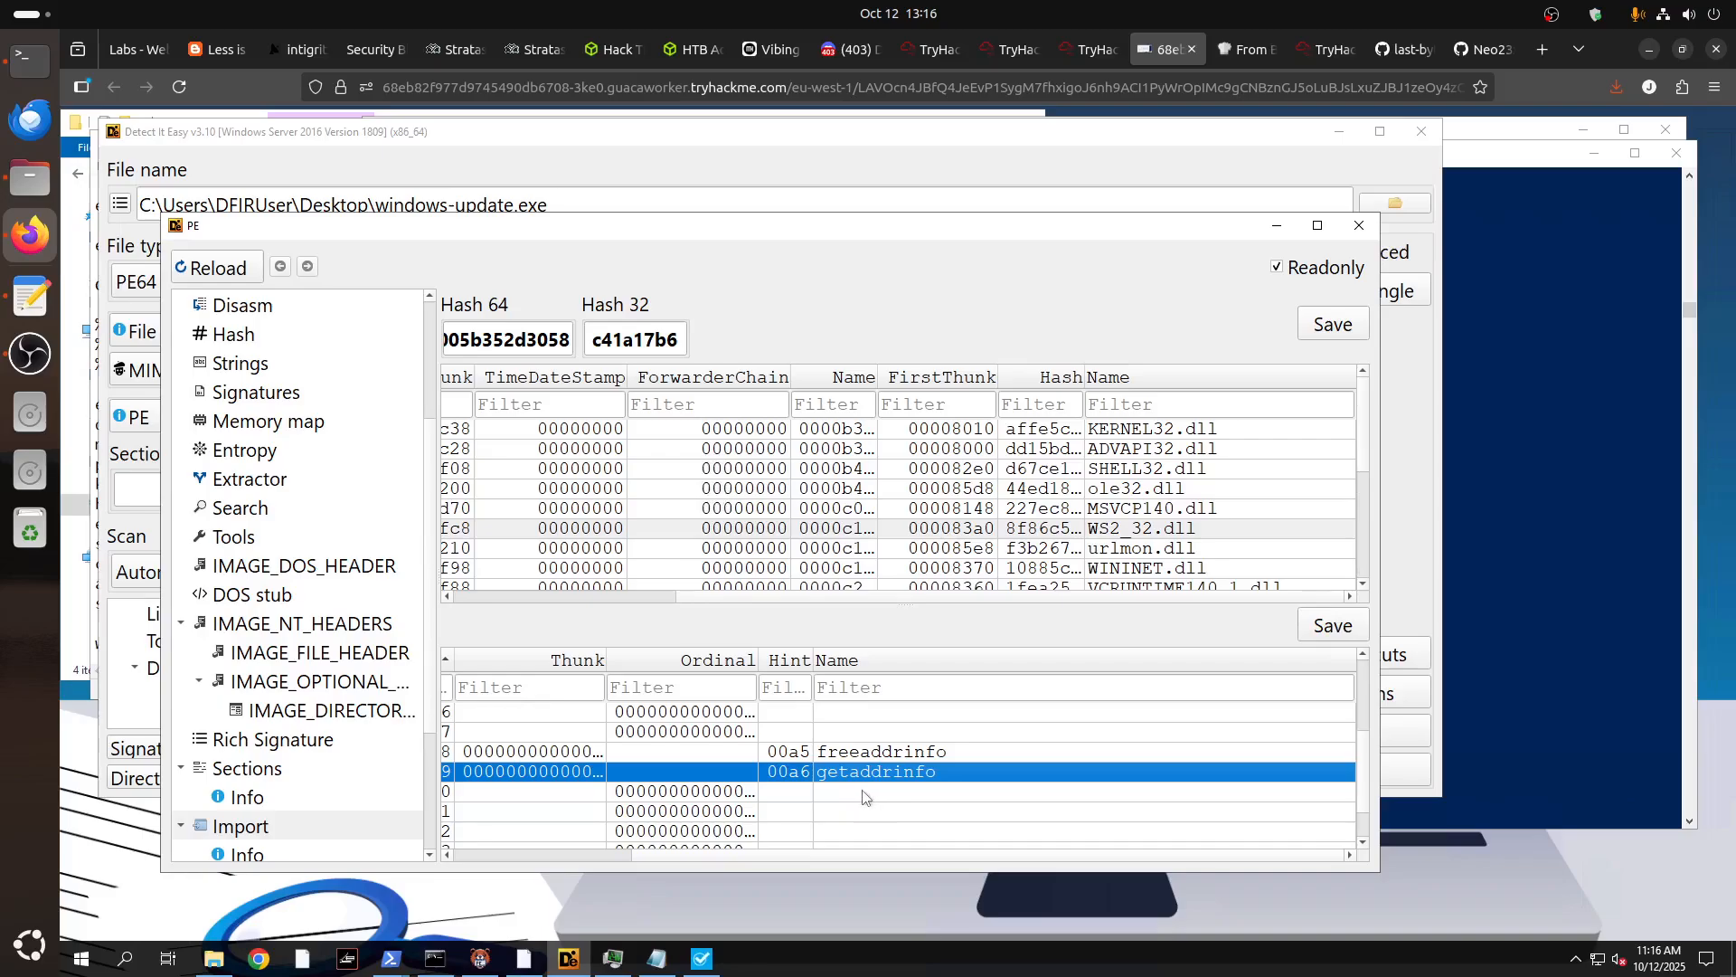
Compare the functions imported from WS2_32.dll with the list of socket functions noted in Notepad.
scroll(866, 794, down, 3)
scroll(865, 794, up, 2)
scroll(868, 791, down, 1)
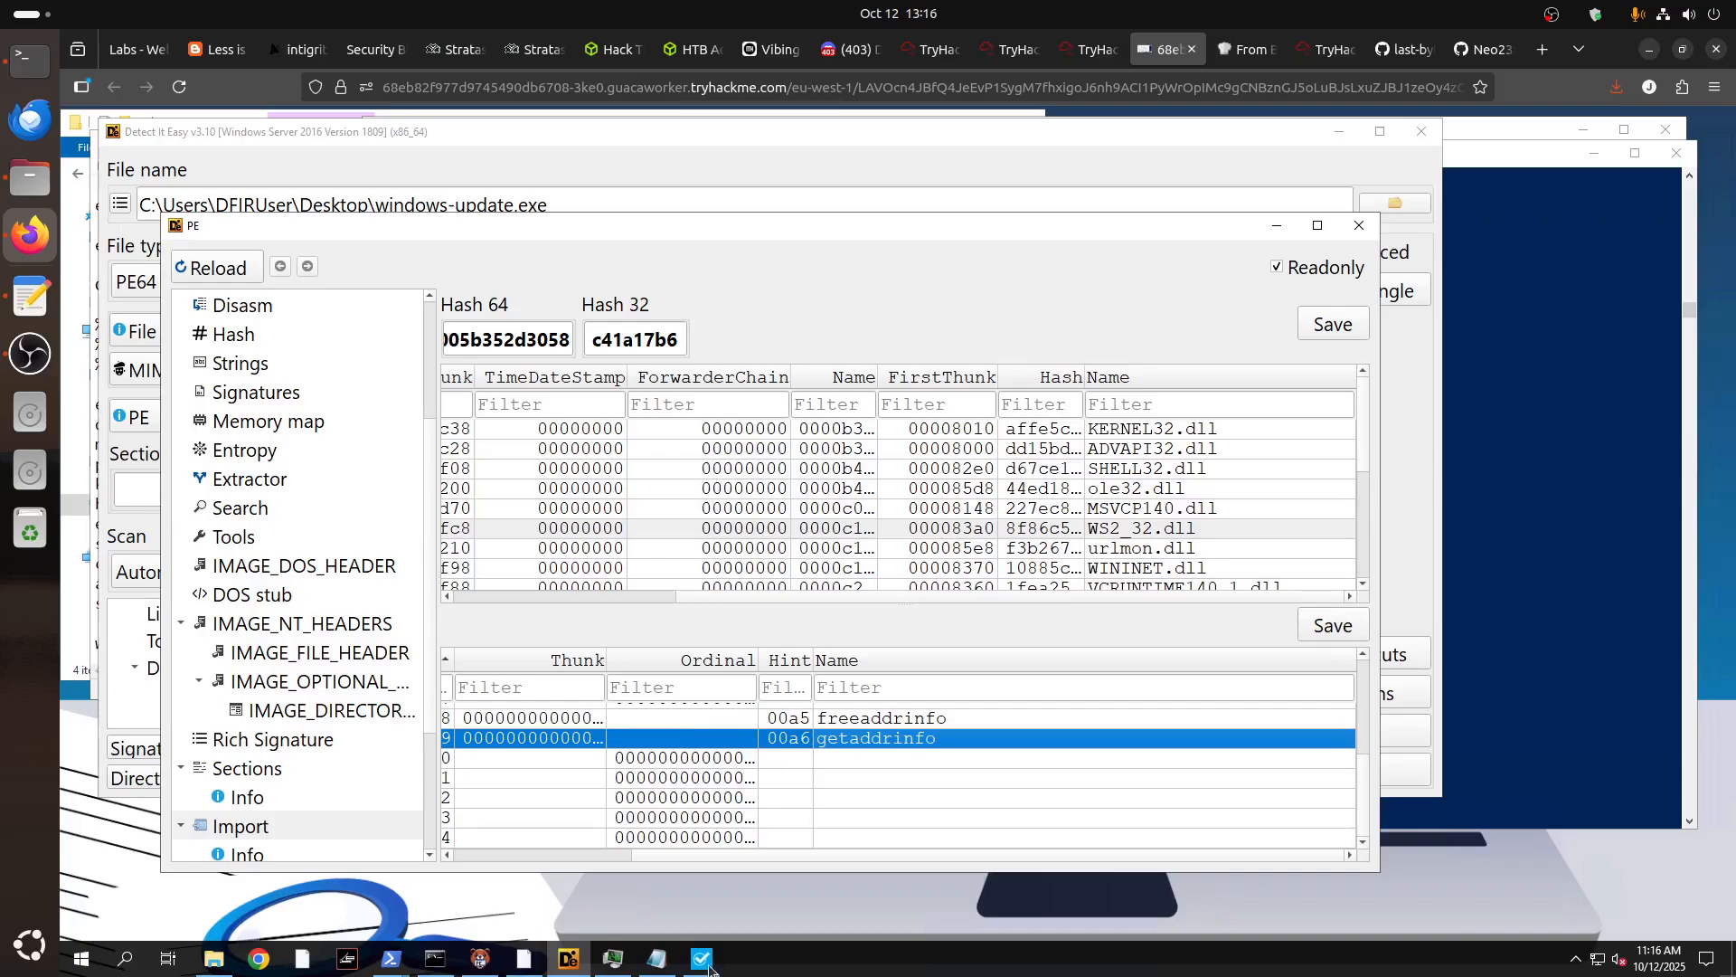
key(alt+Tab)
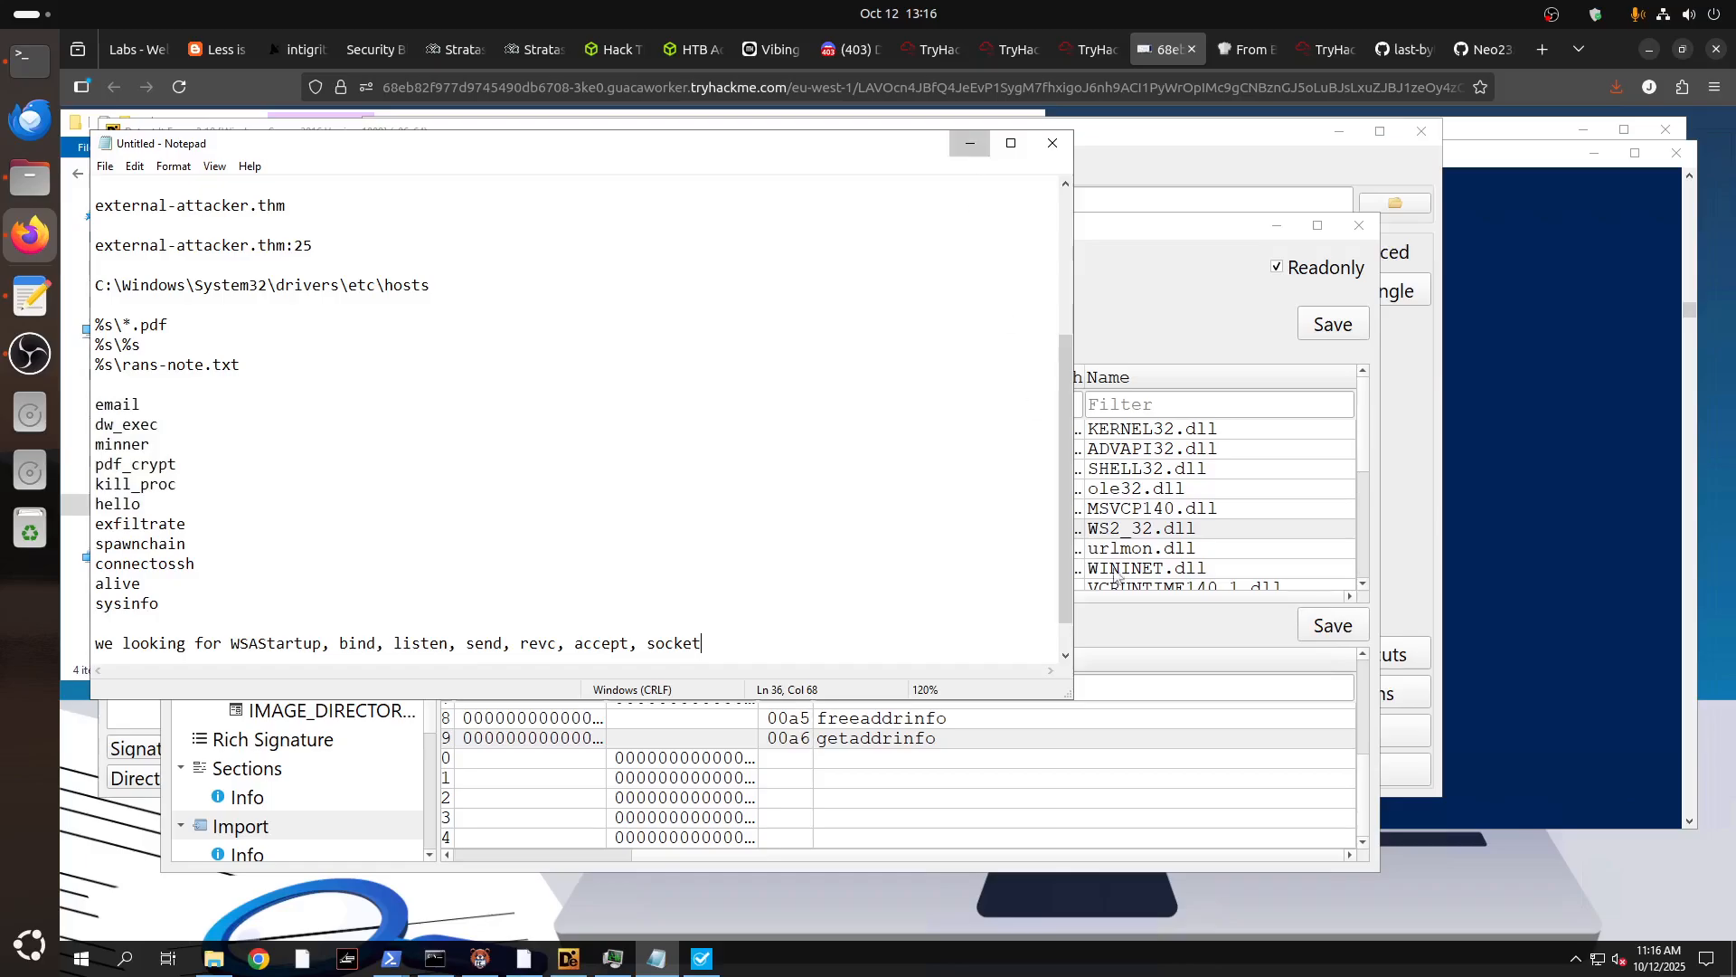
click(1137, 540)
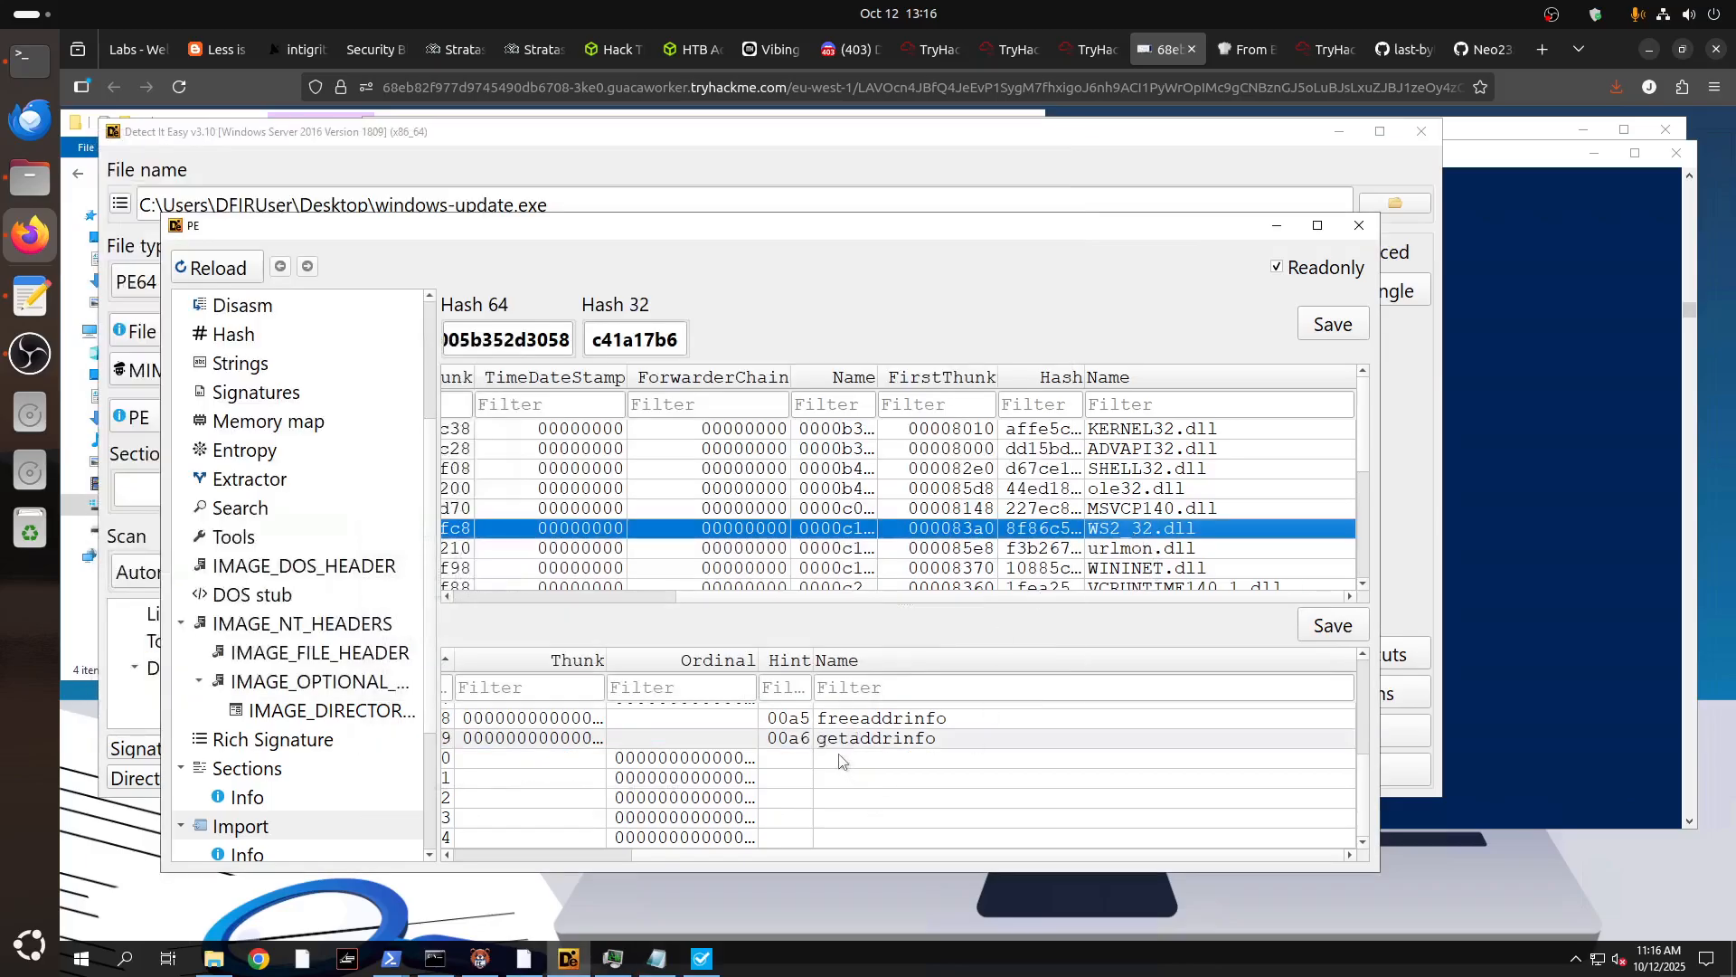
Examine the functions imported from urlmon.dll, WININET.dll, VCRUNTIME140_1.dll, VCRUNTIME140.dll and the api-ms-win-crt-runtime library.
click(1140, 549)
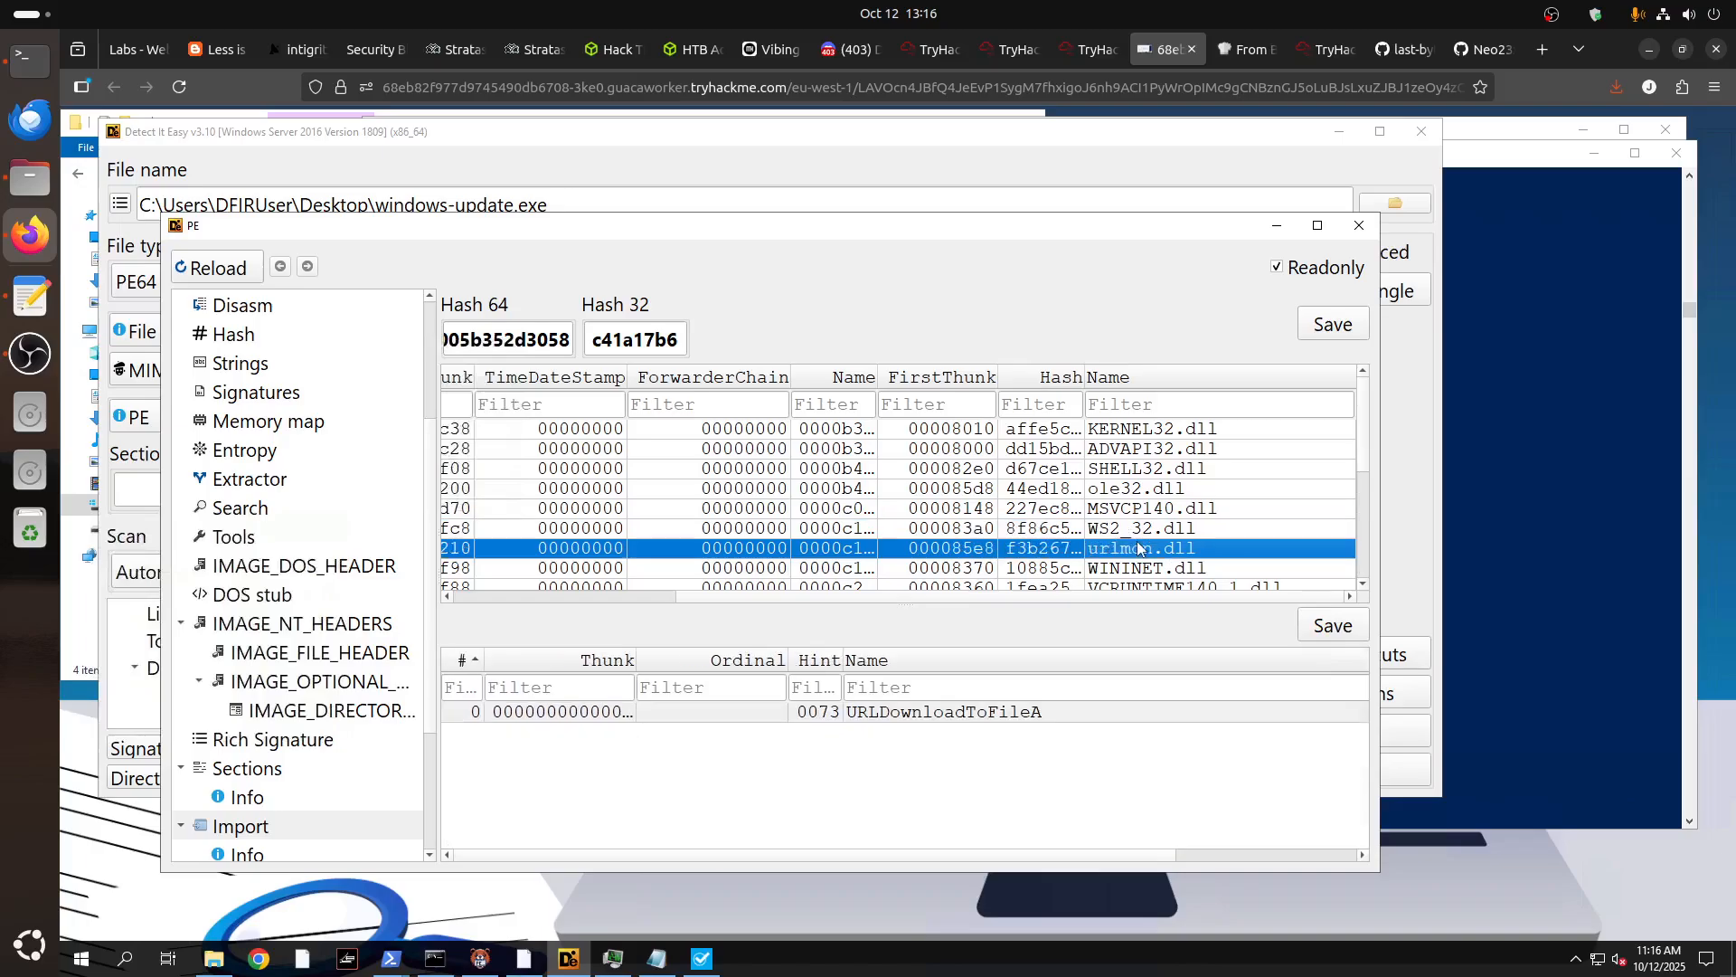
key(Down)
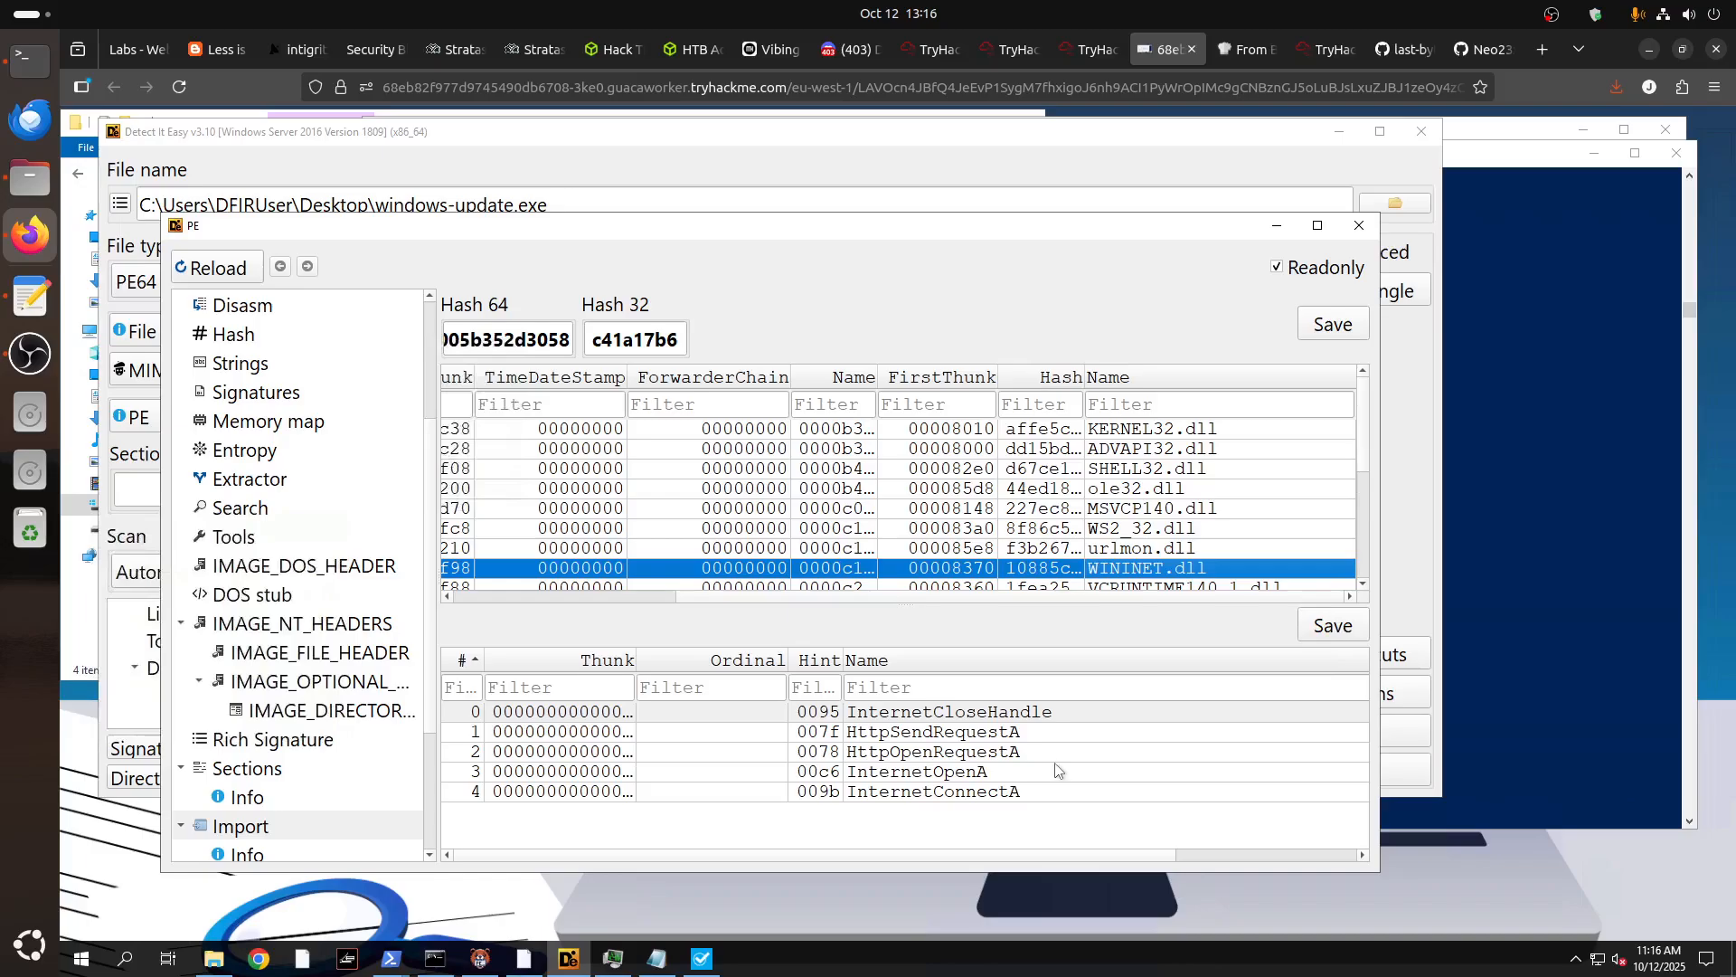
scroll(1166, 559, down, 1)
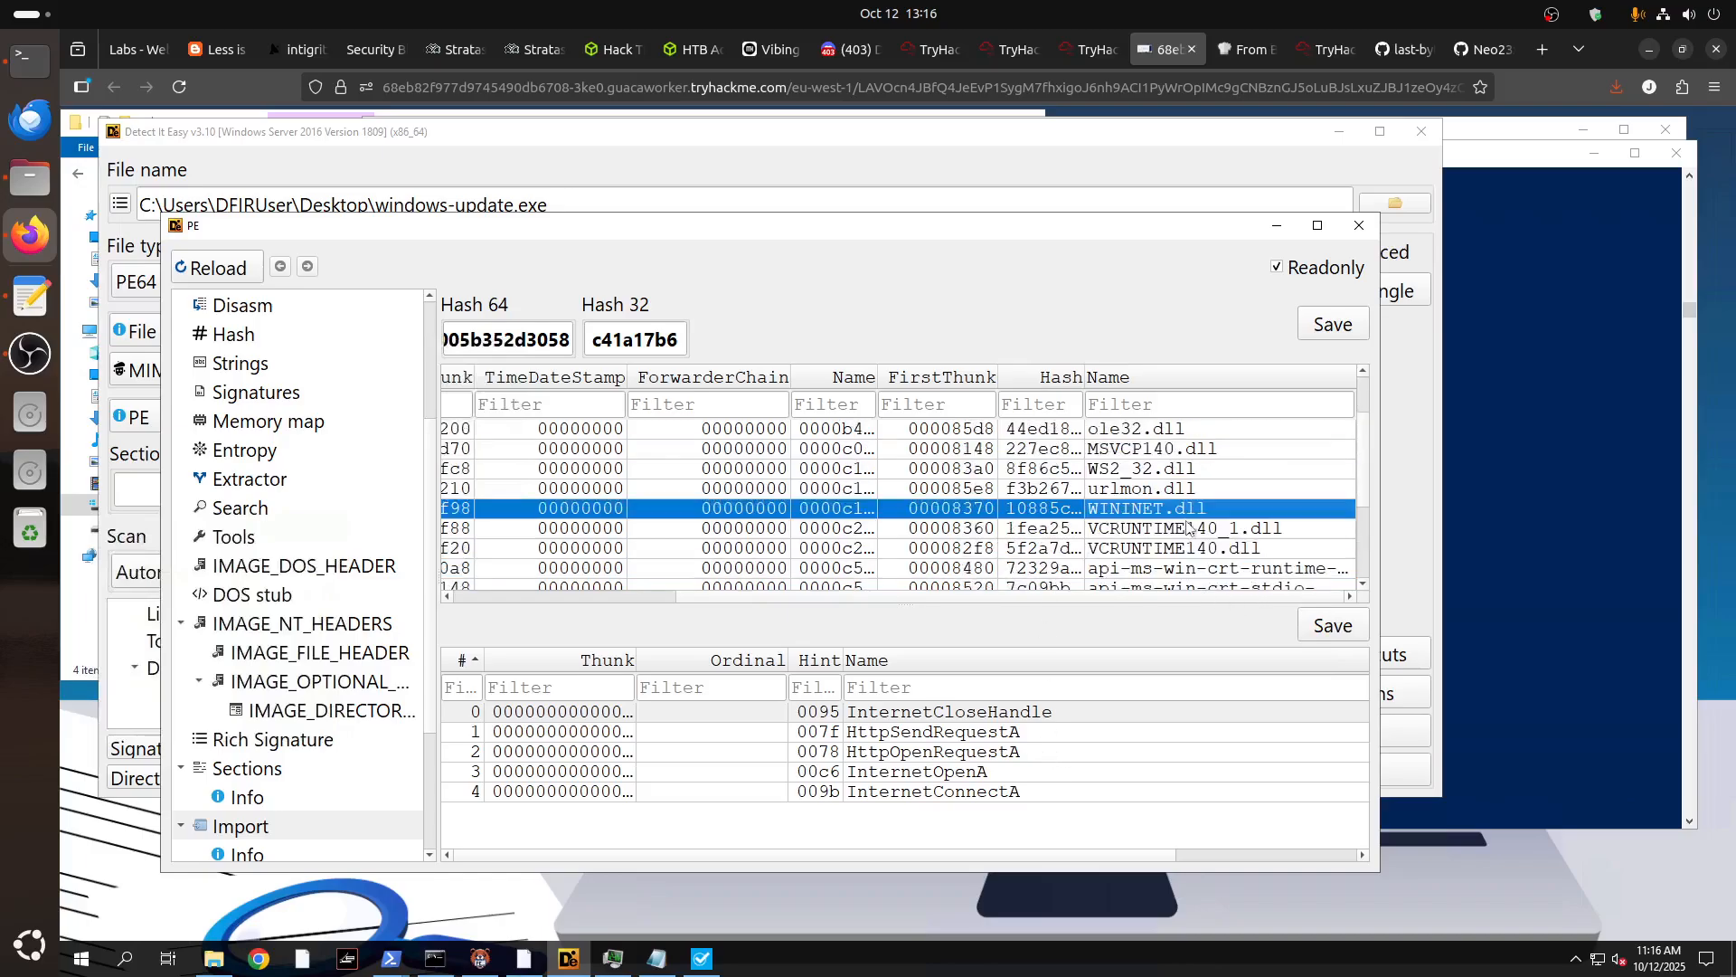
click(1185, 532)
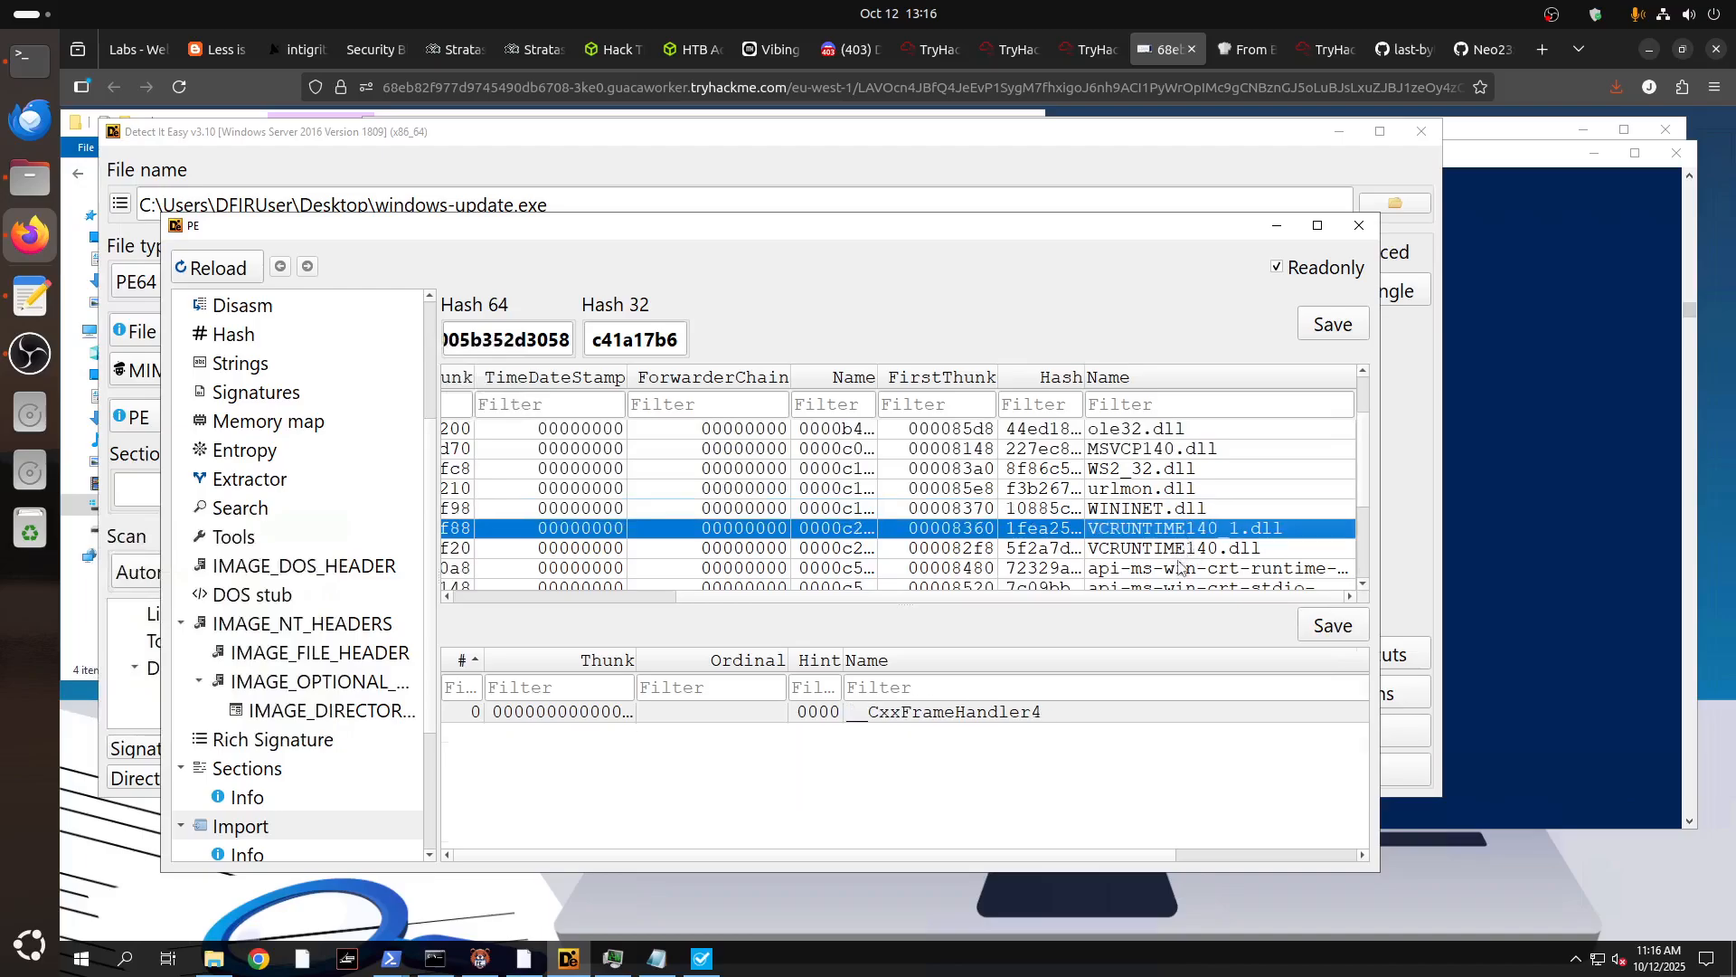
click(1178, 548)
click(1178, 568)
scroll(1165, 770, down, 2)
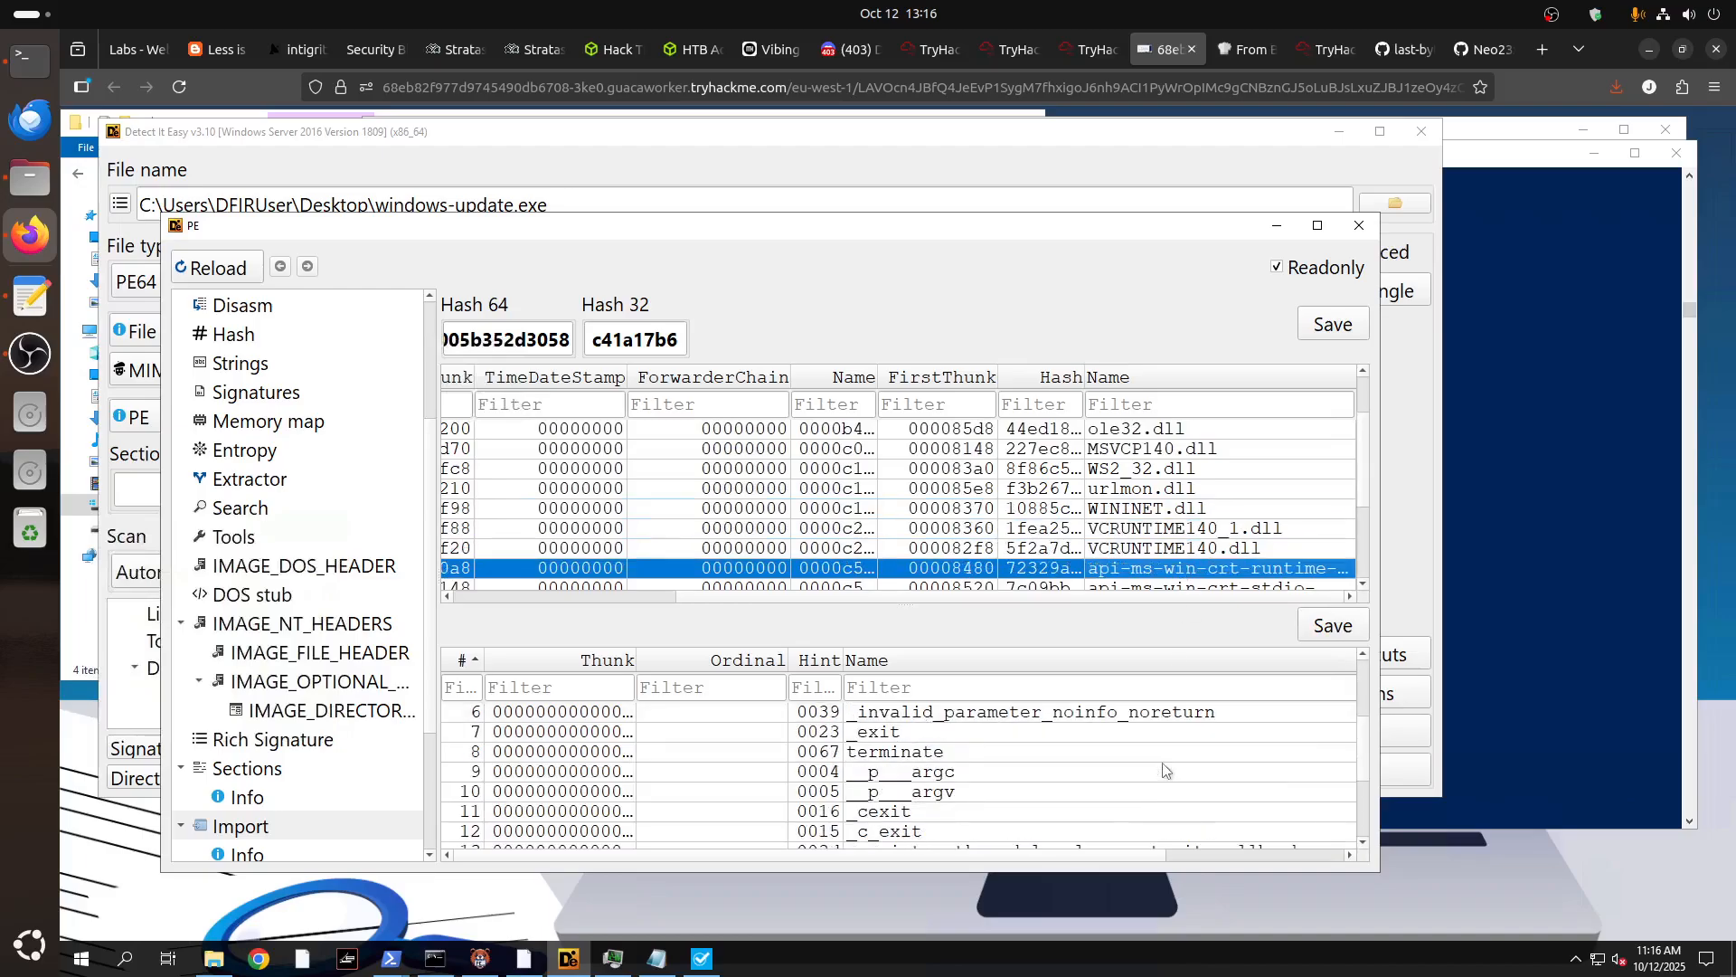
scroll(1166, 560, down, 2)
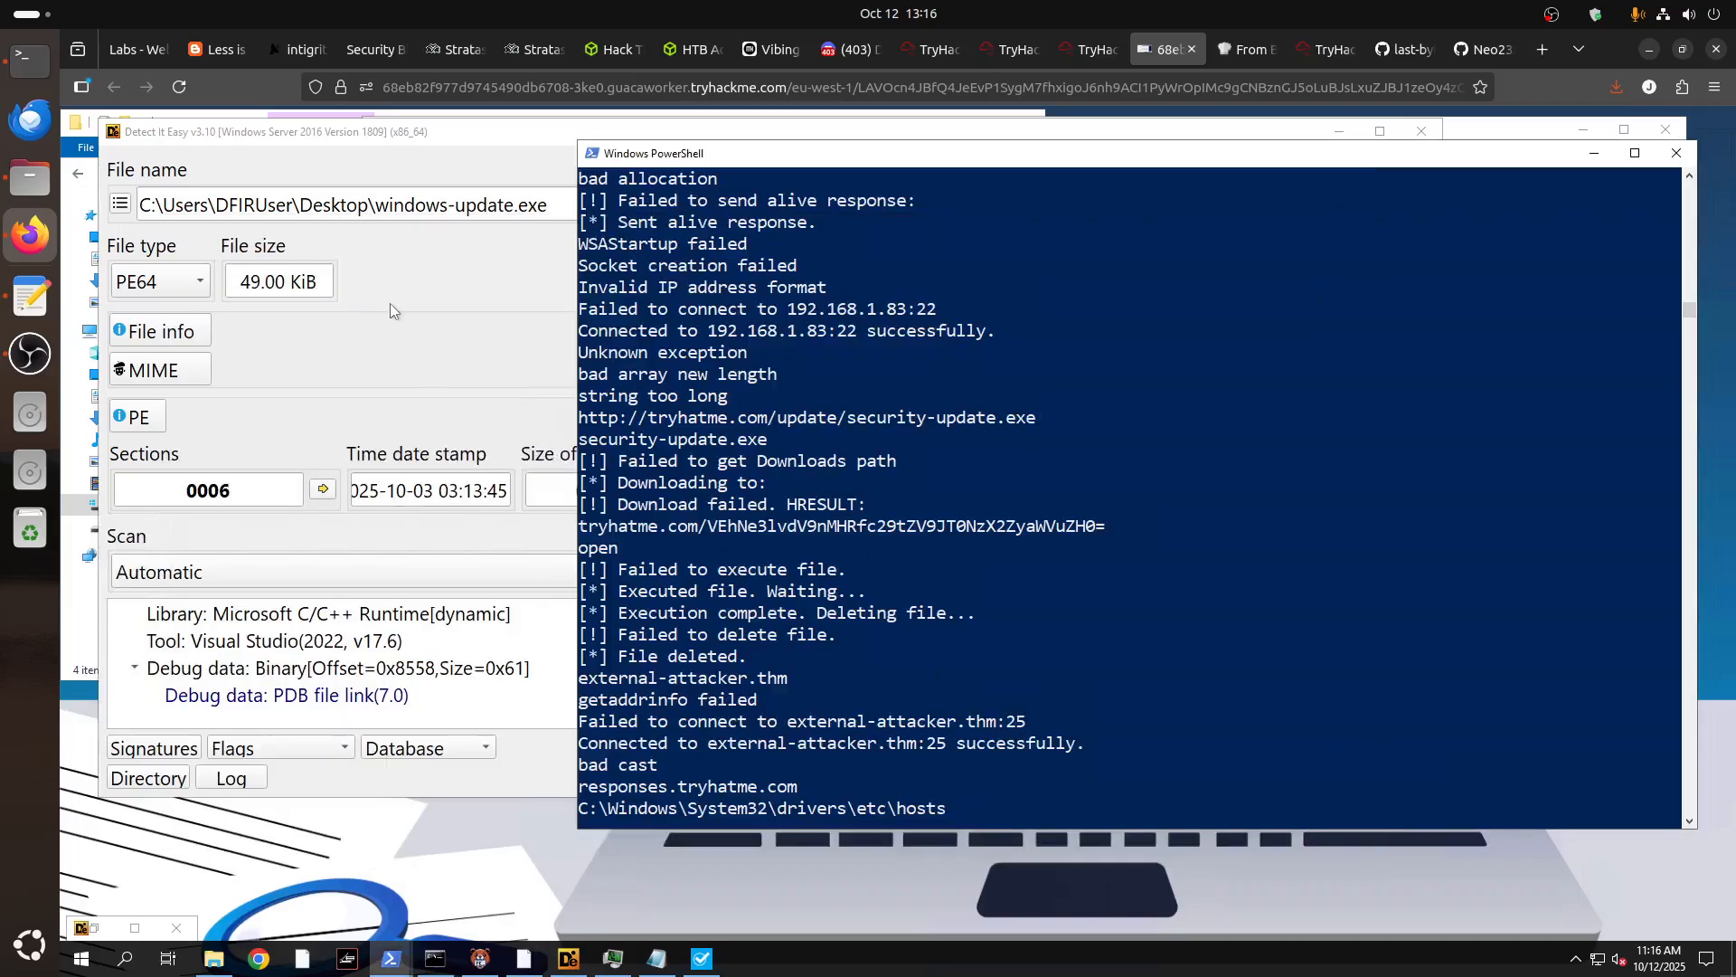
Switch to PE-bear and inspect the functions windows-update.exe imports from KERNEL32.dll and WS2_32.dll, including getaddrinfo.
click(390, 303)
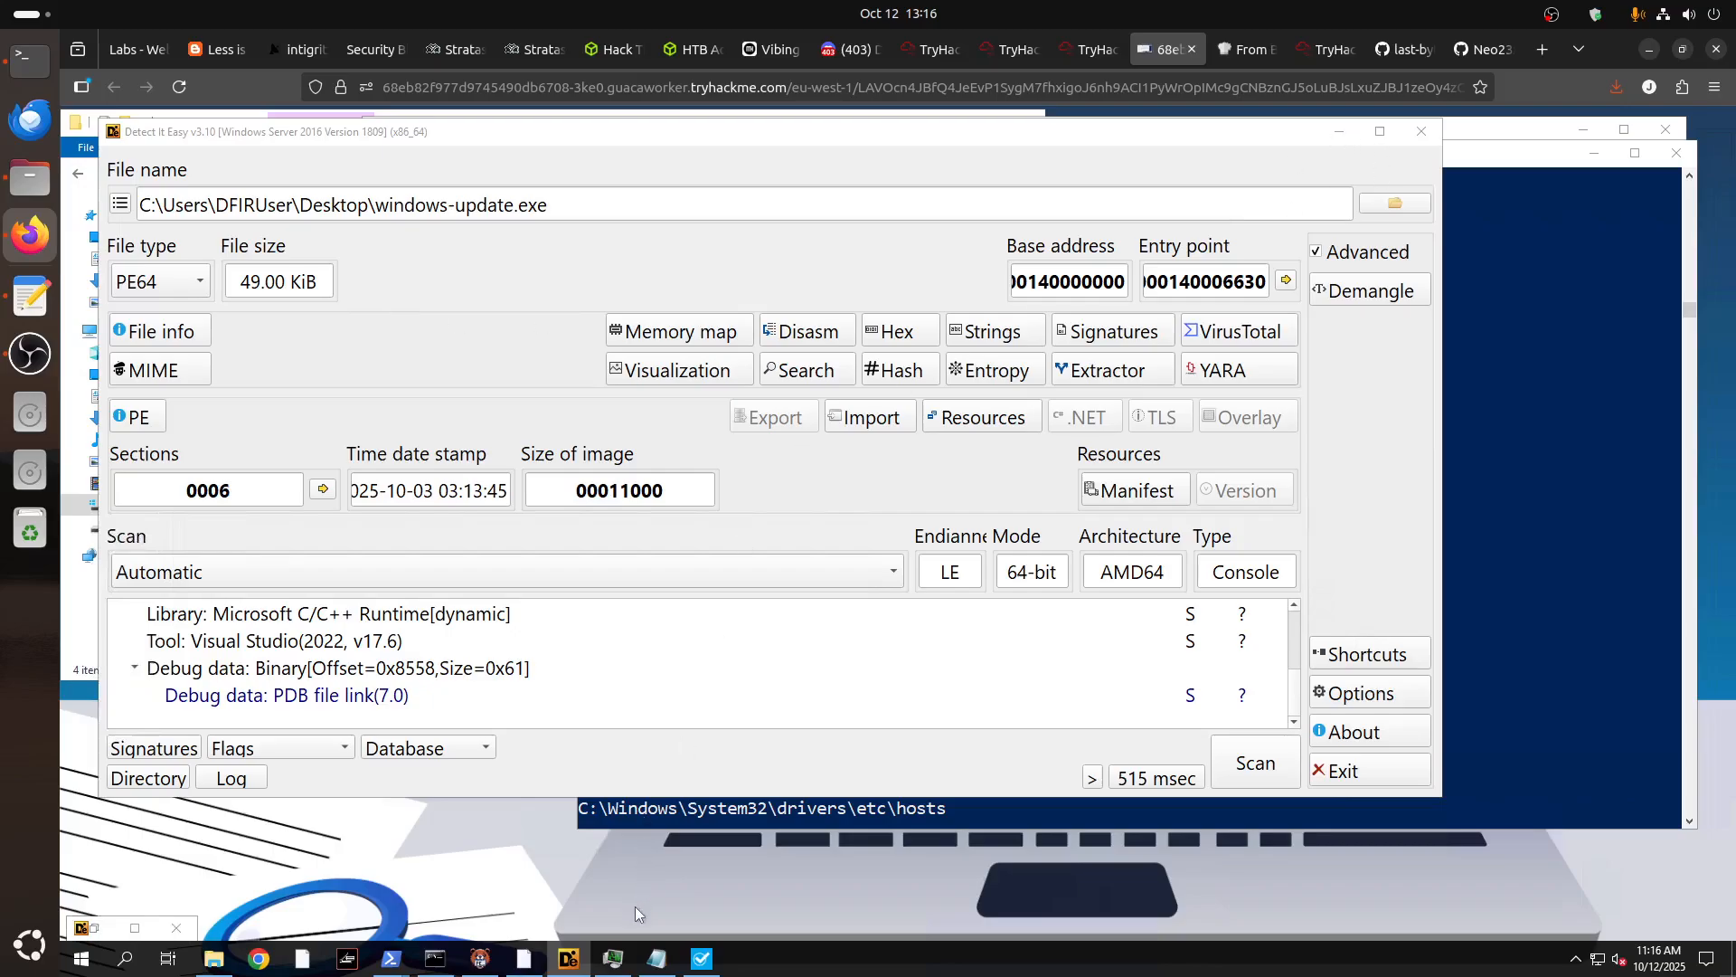
click(482, 957)
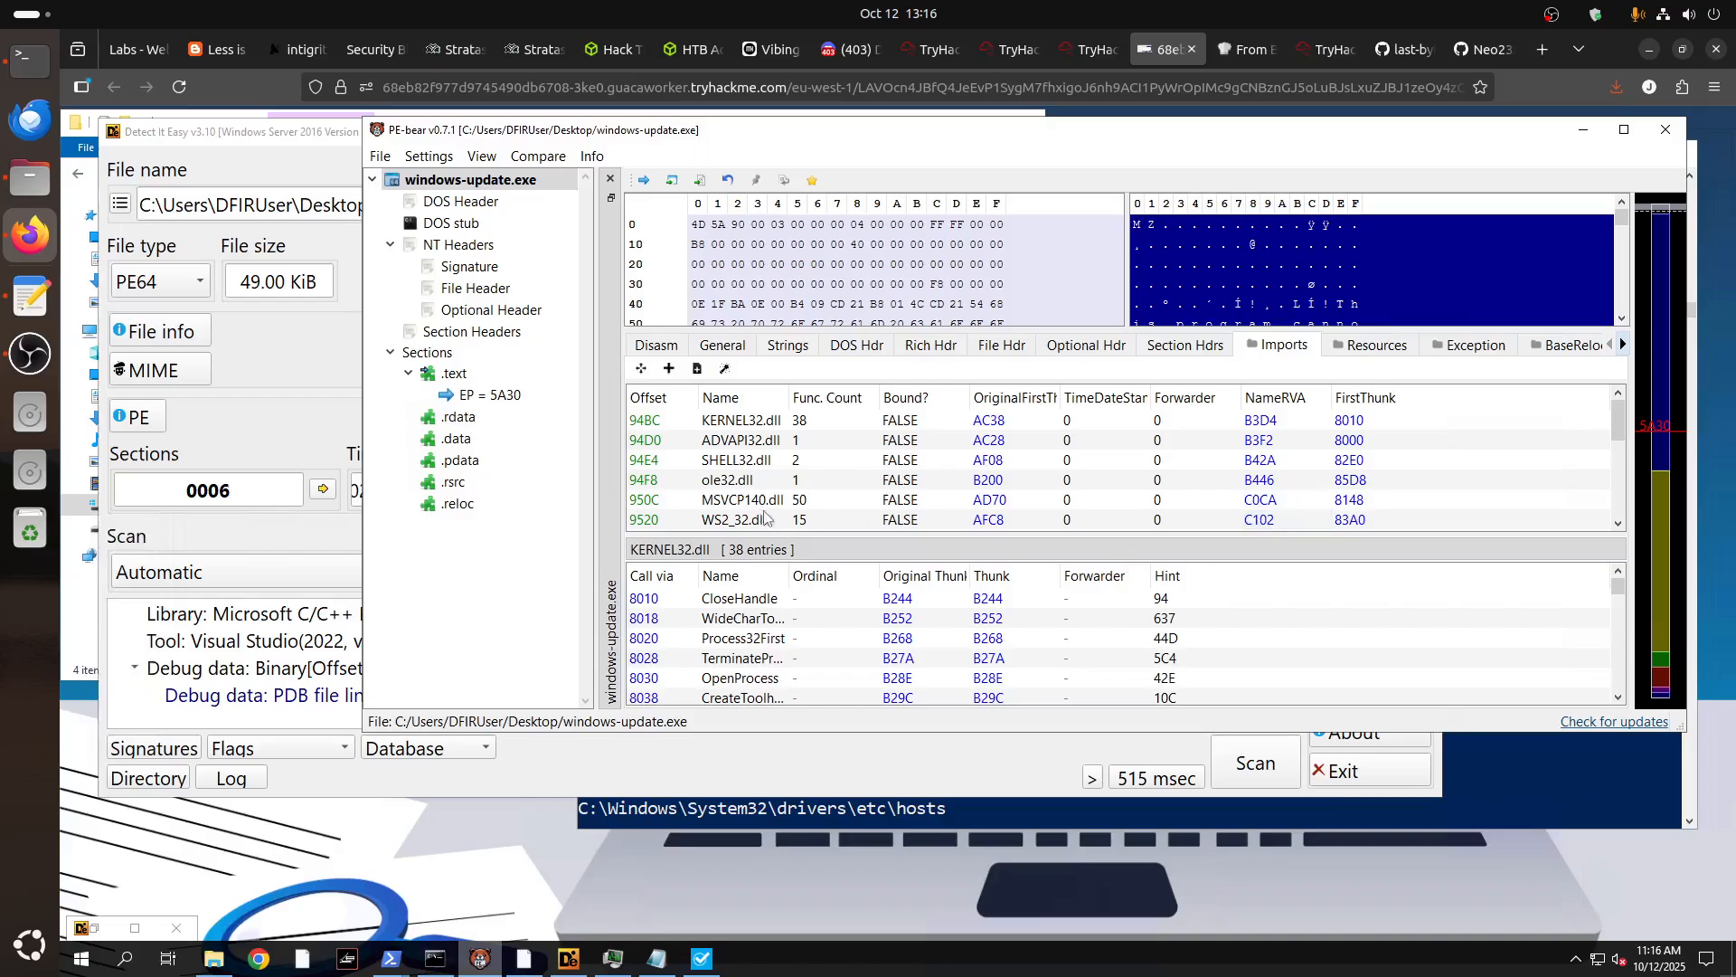
click(747, 425)
scroll(834, 640, down, 8)
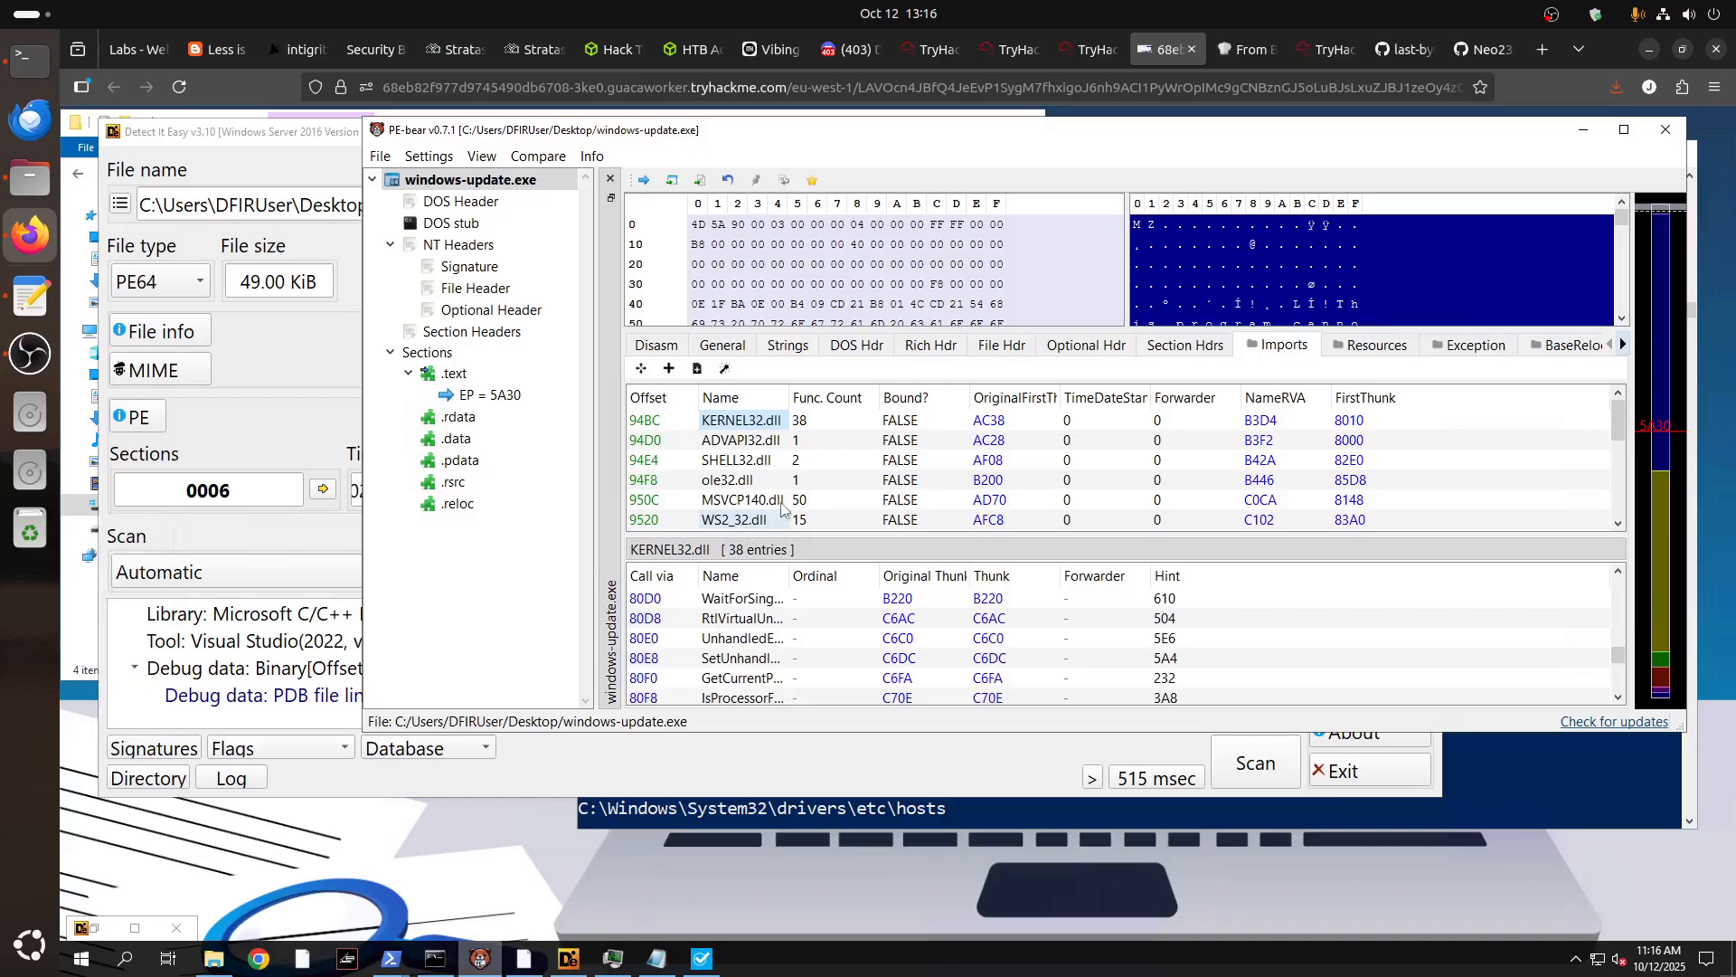
click(743, 461)
click(741, 519)
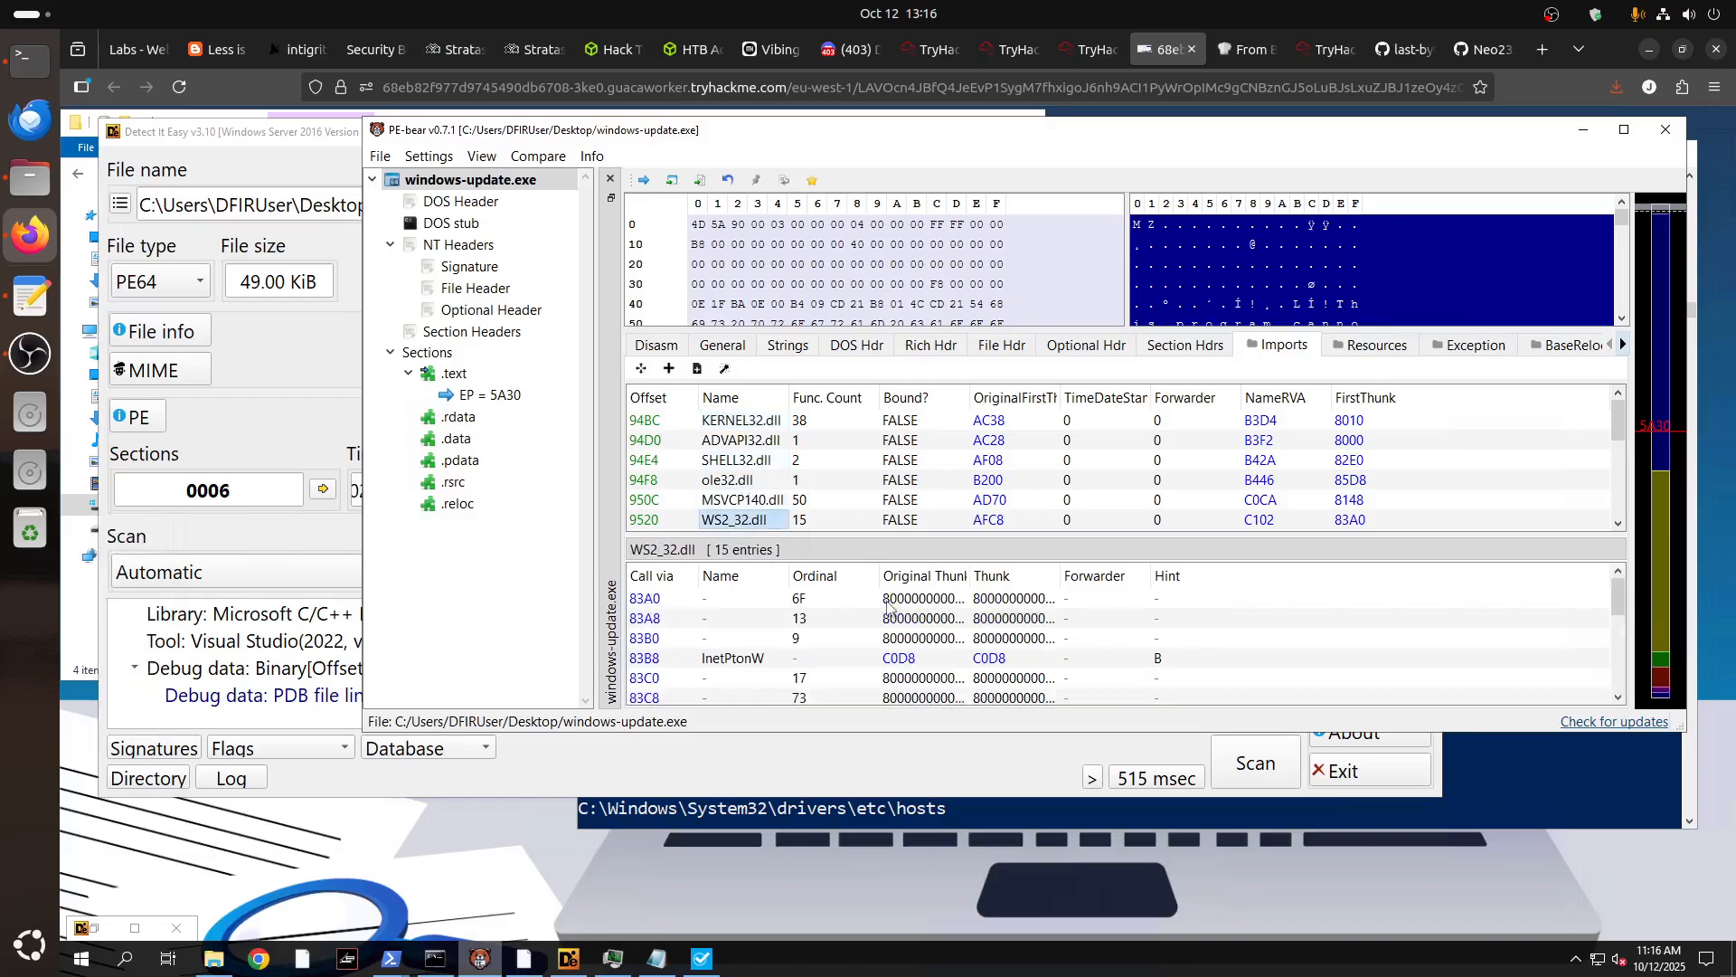
scroll(813, 673, down, 4)
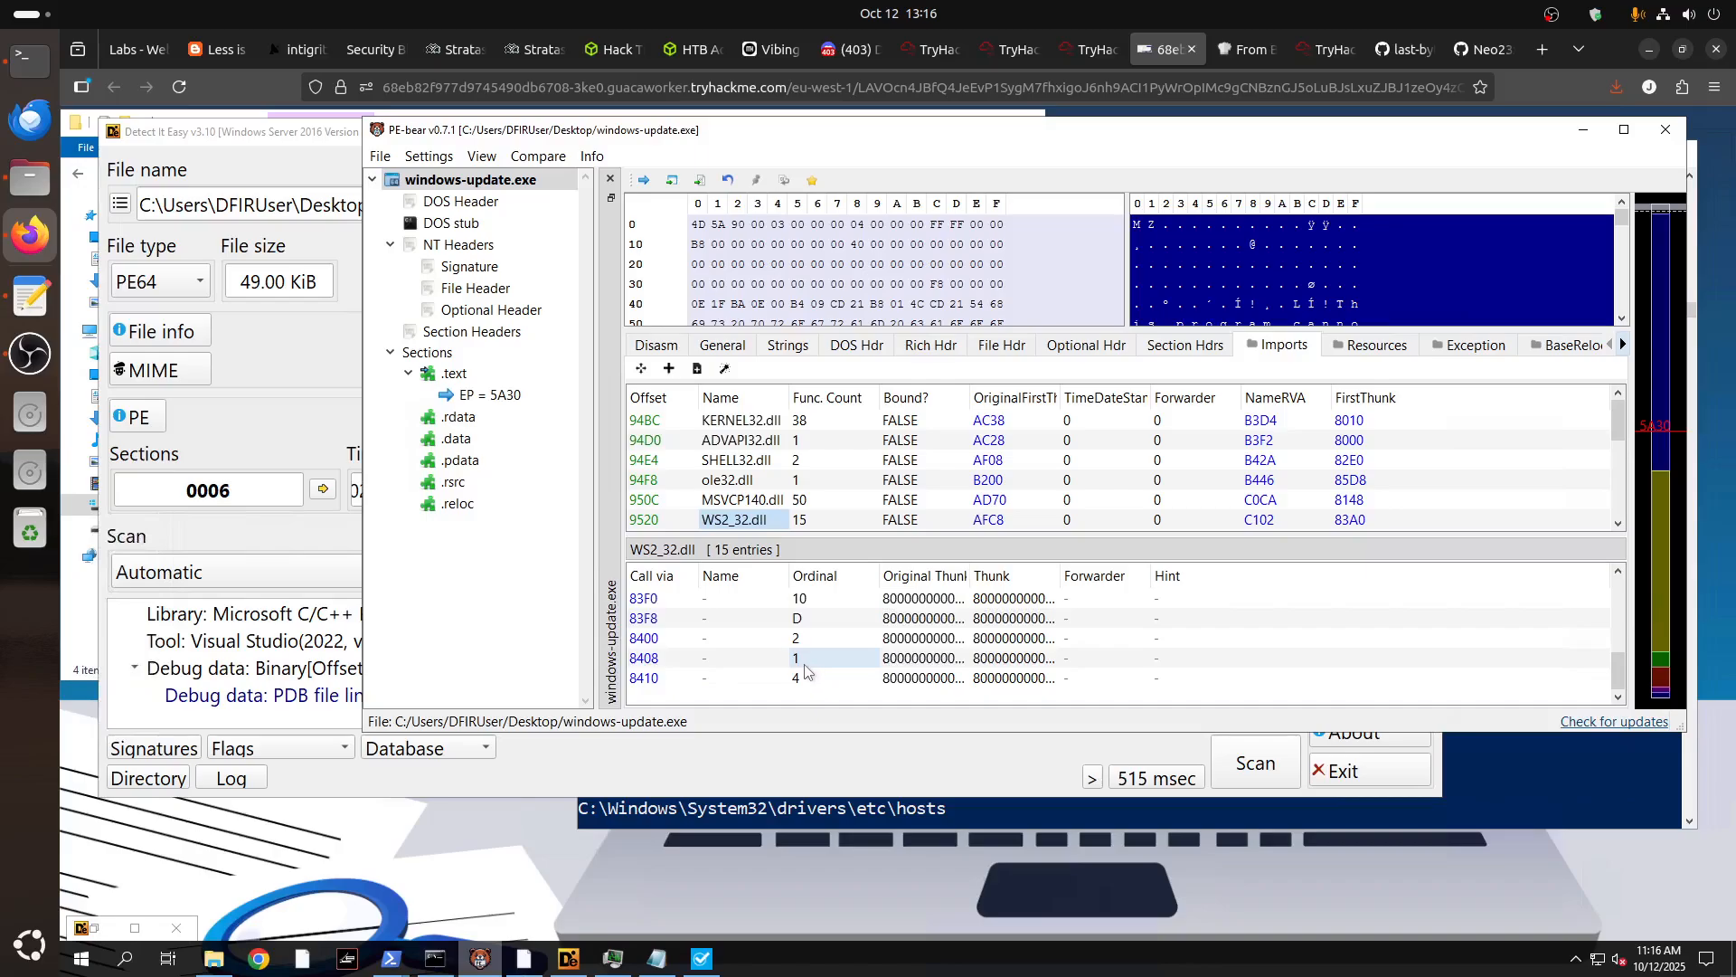
scroll(807, 671, up, 2)
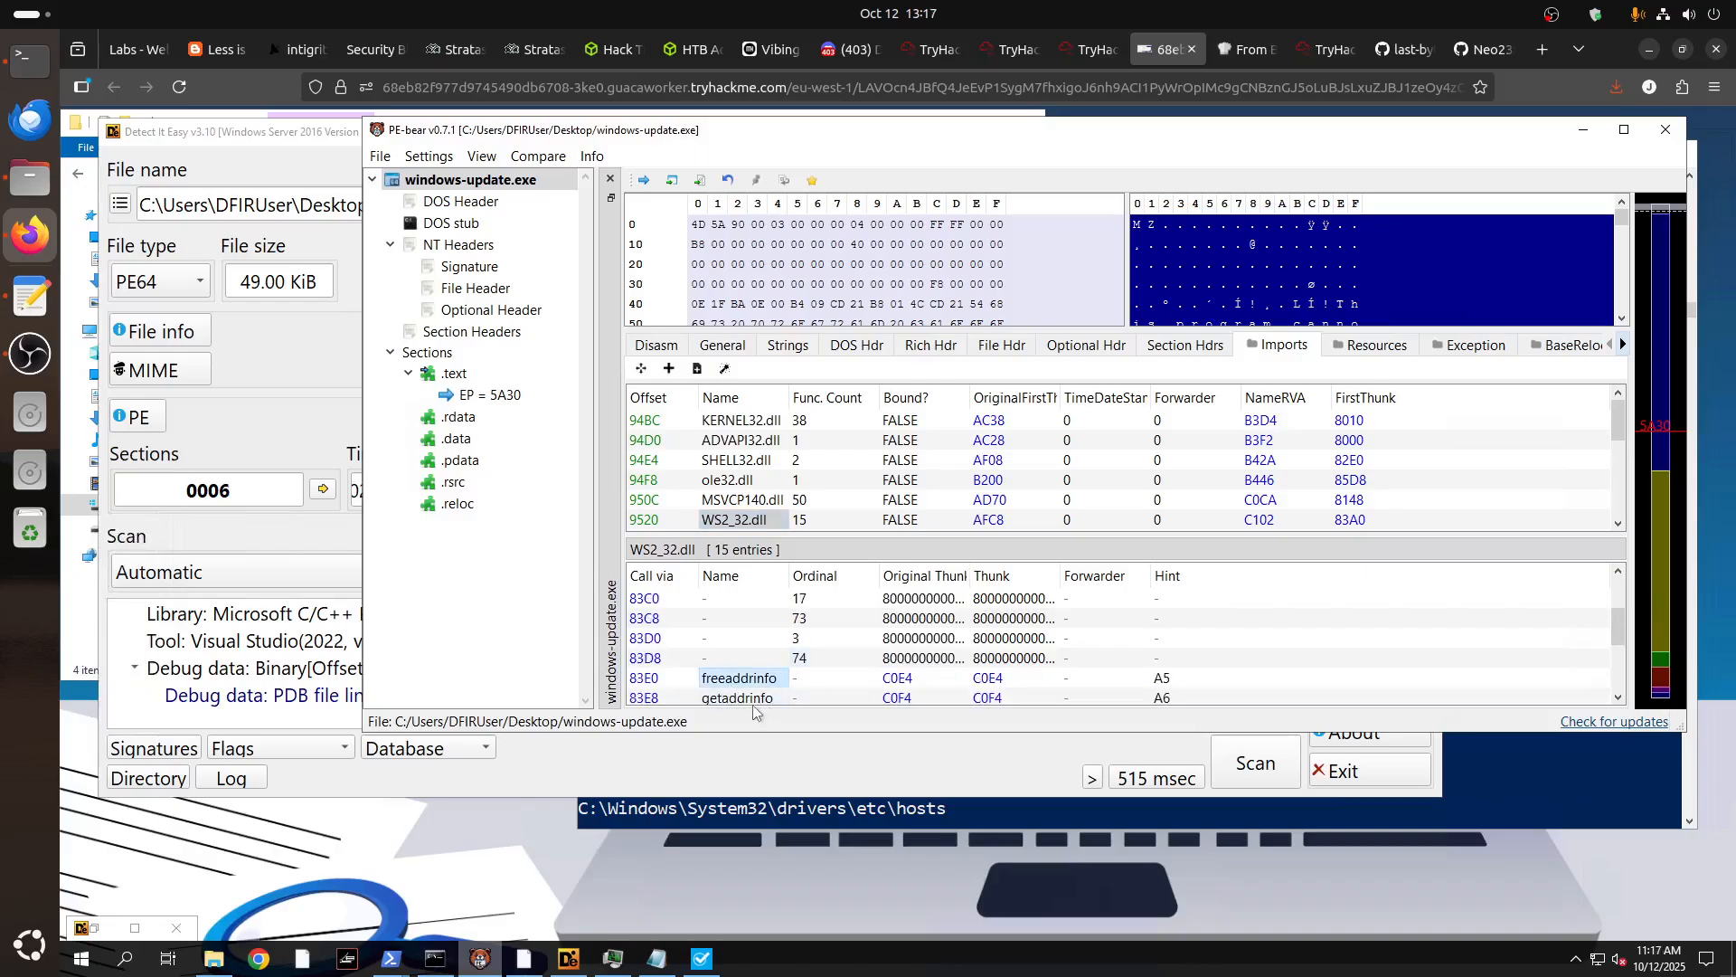
click(752, 704)
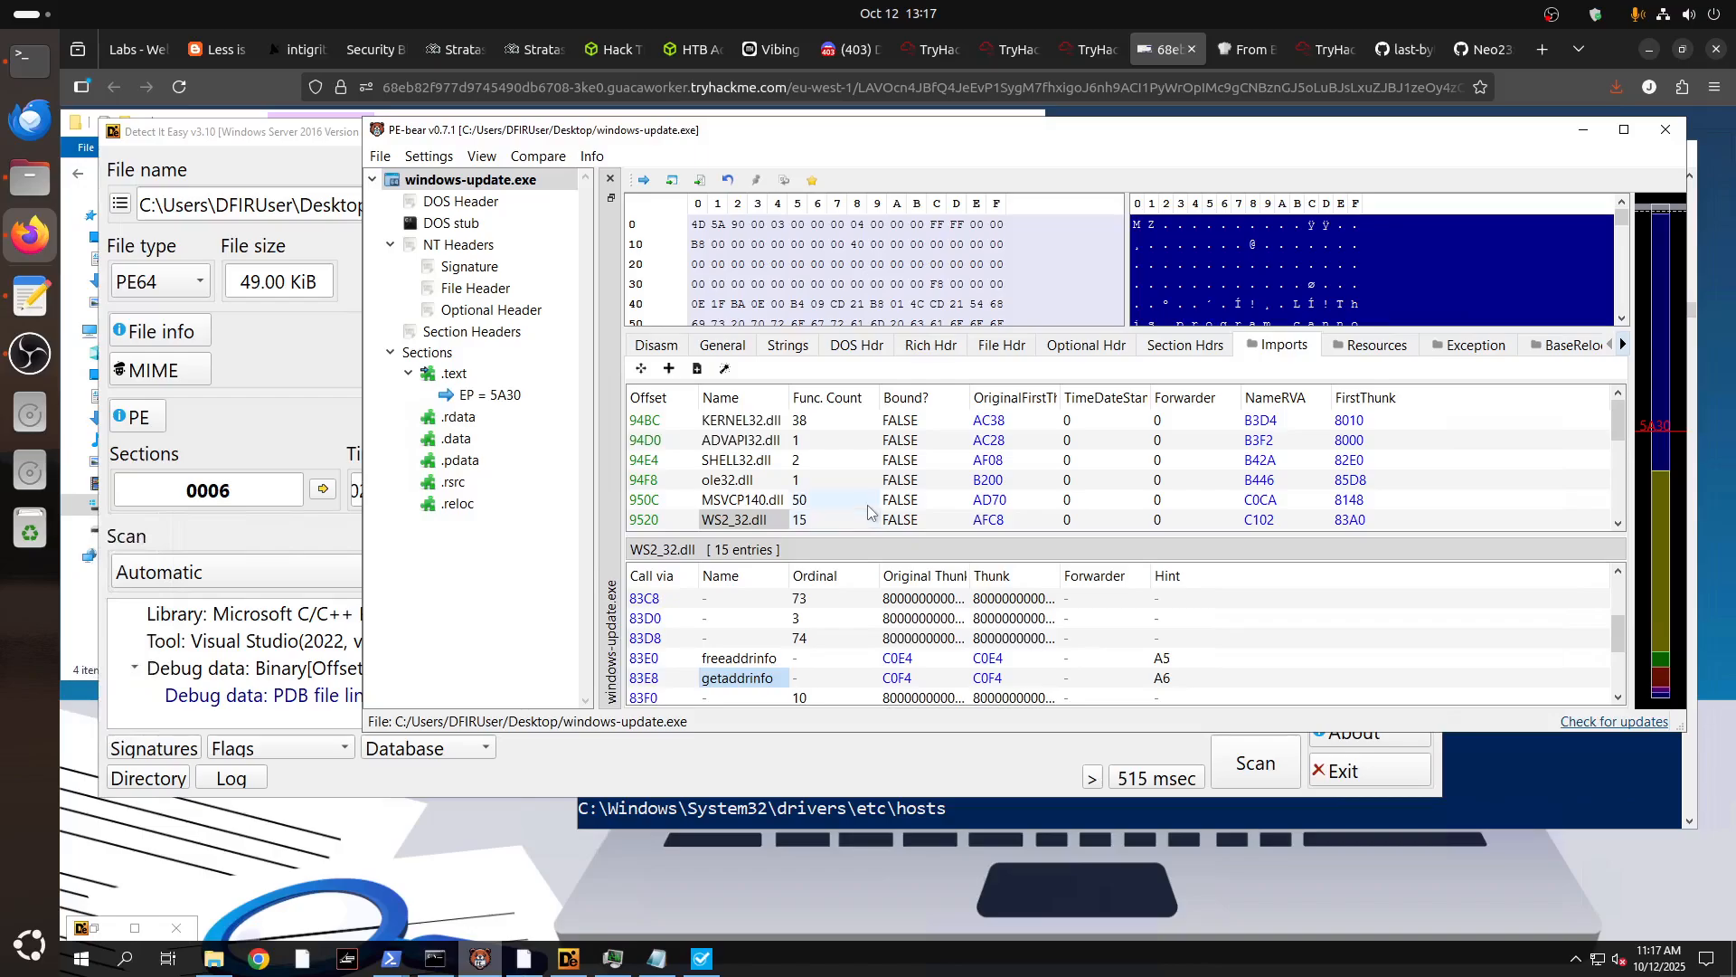
Inspect the HTTP and Internet functions imported from WININET.dll.
scroll(873, 506, down, 2)
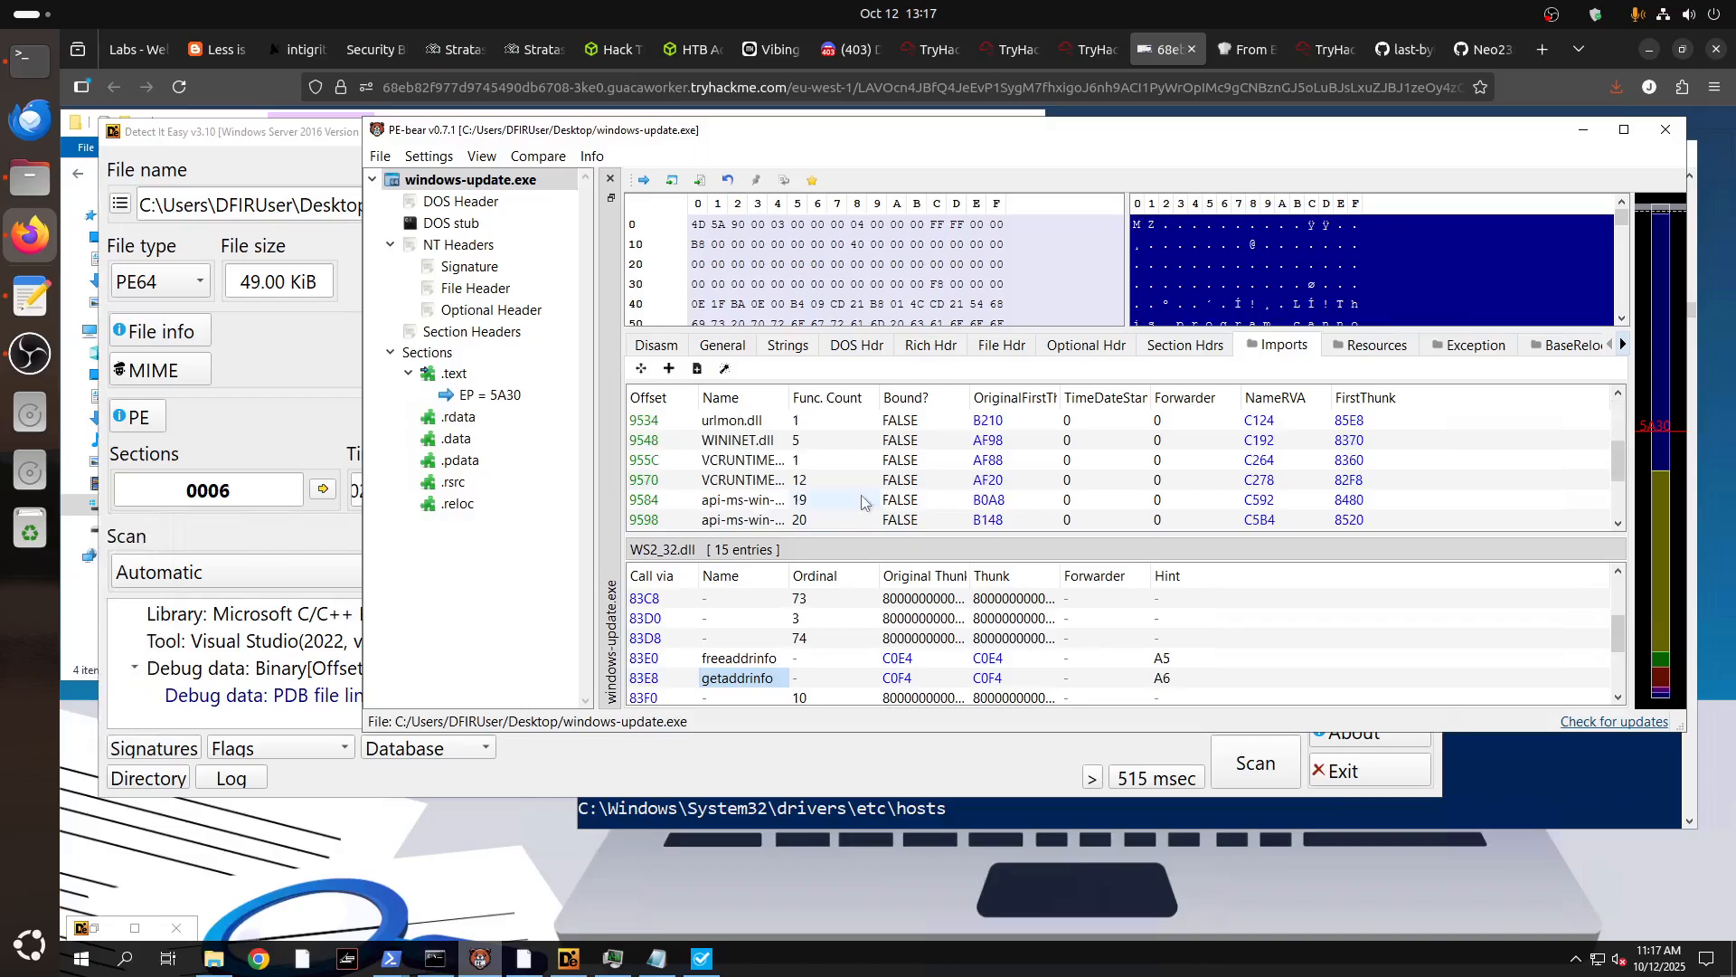
click(744, 442)
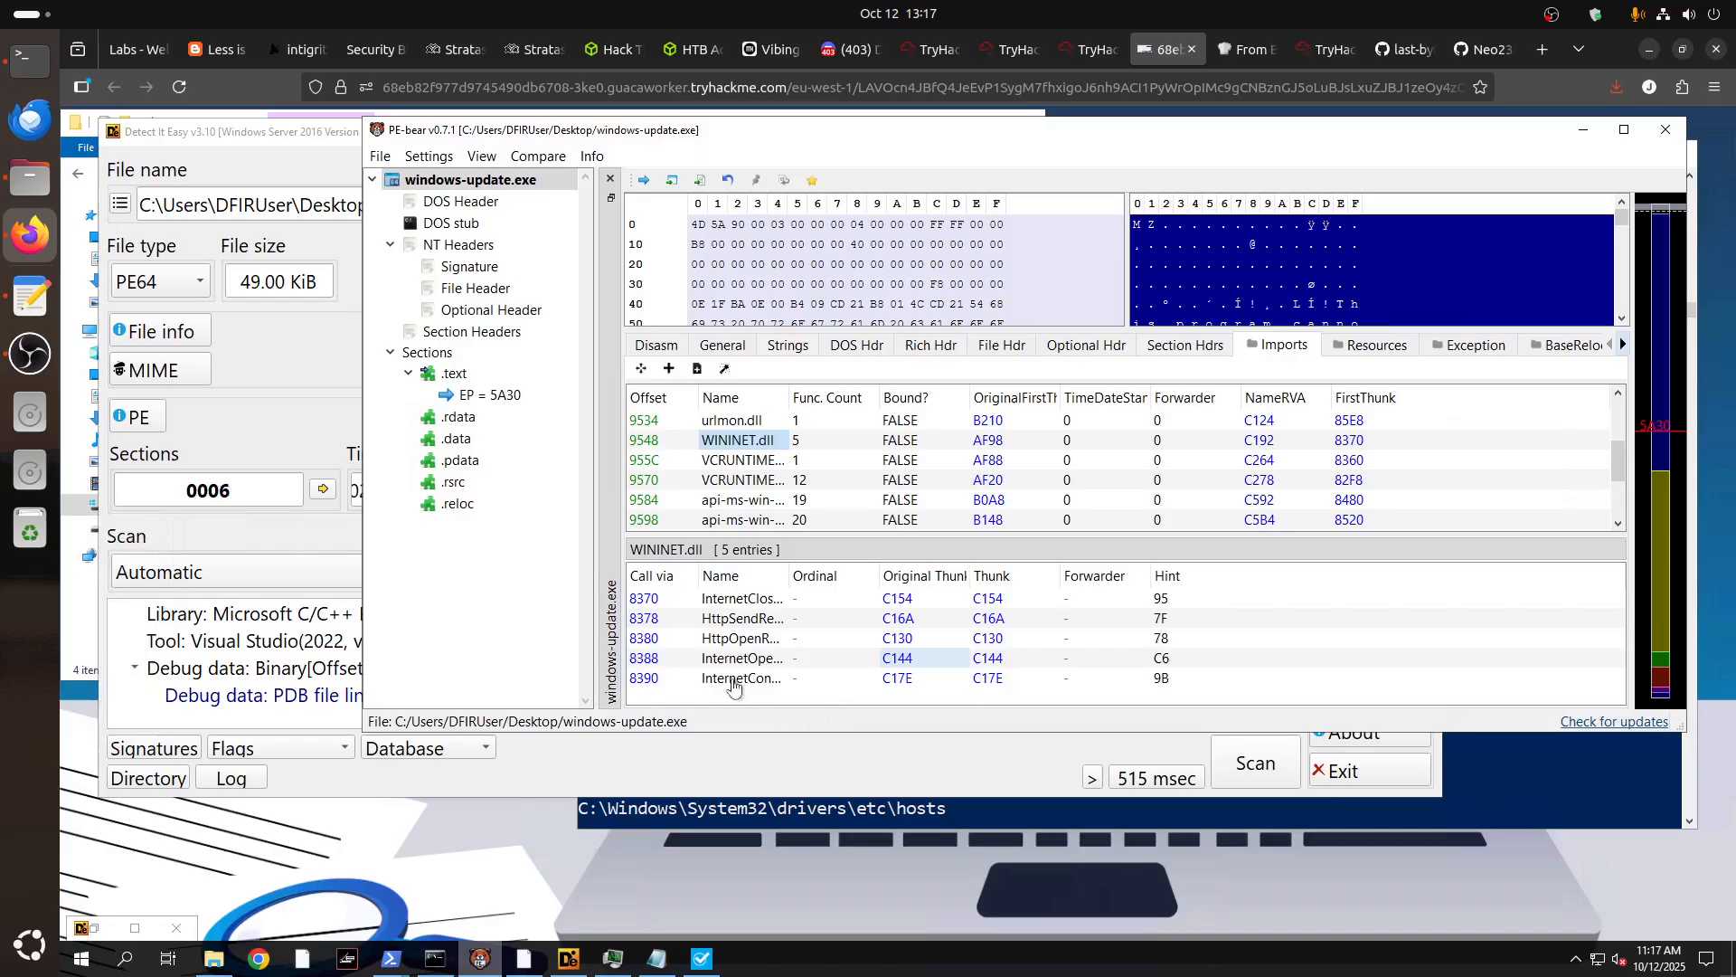
click(740, 634)
click(739, 620)
click(742, 658)
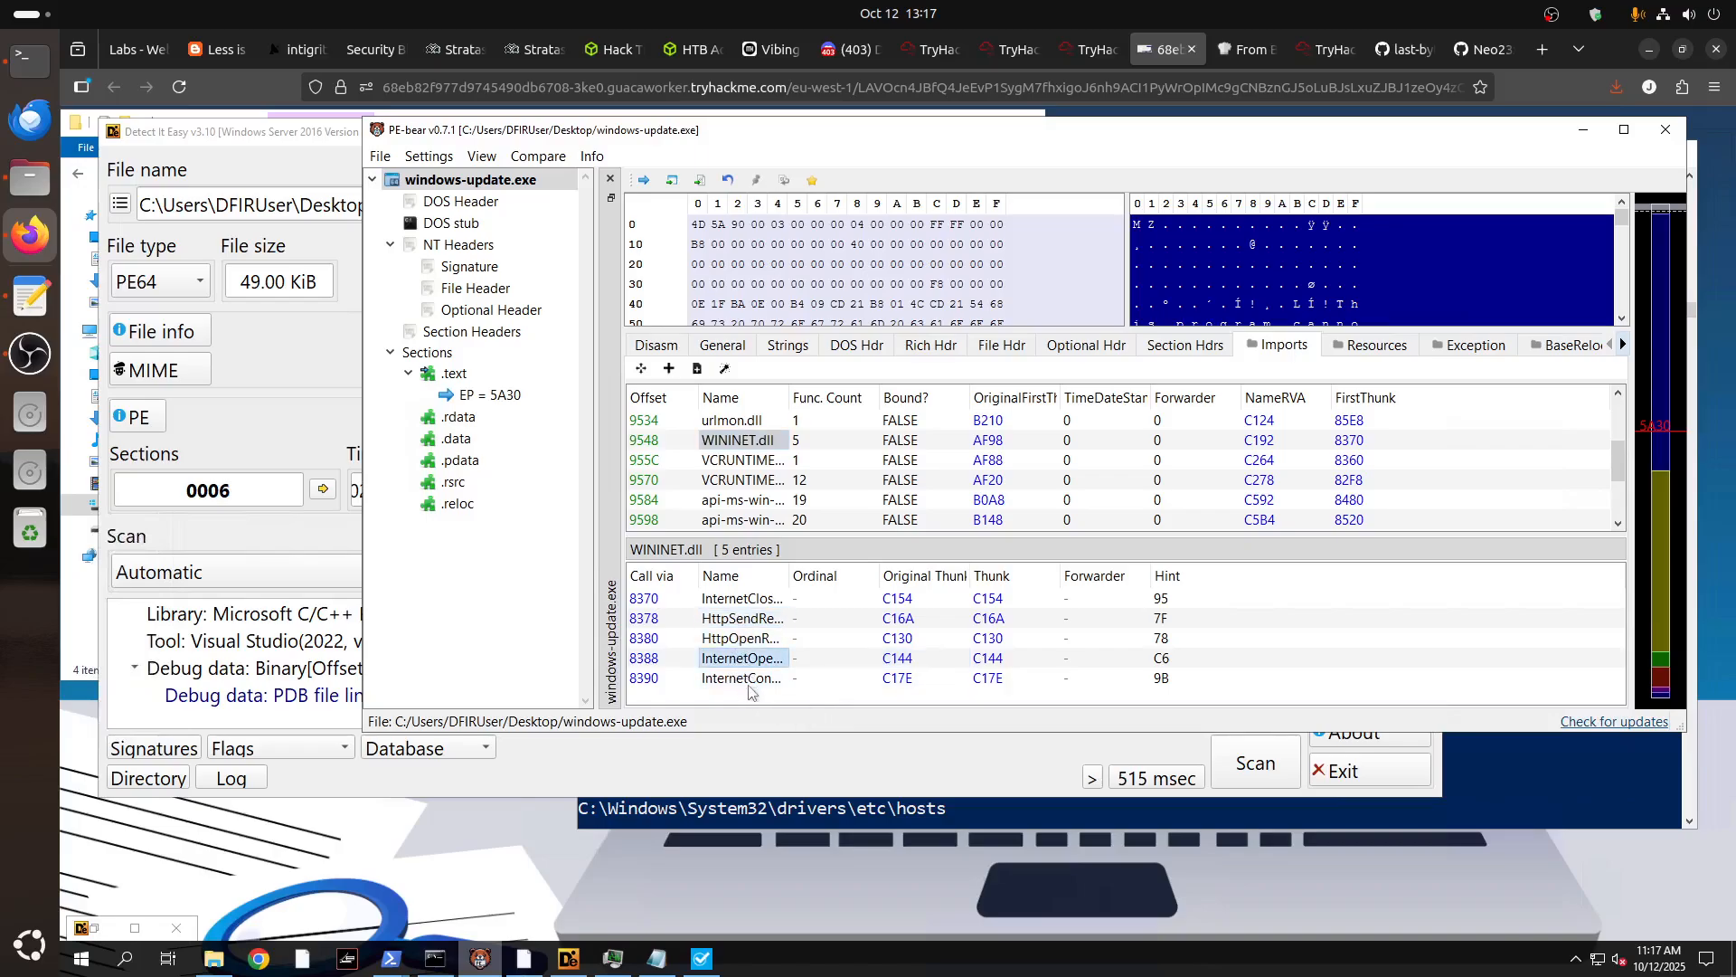
click(749, 680)
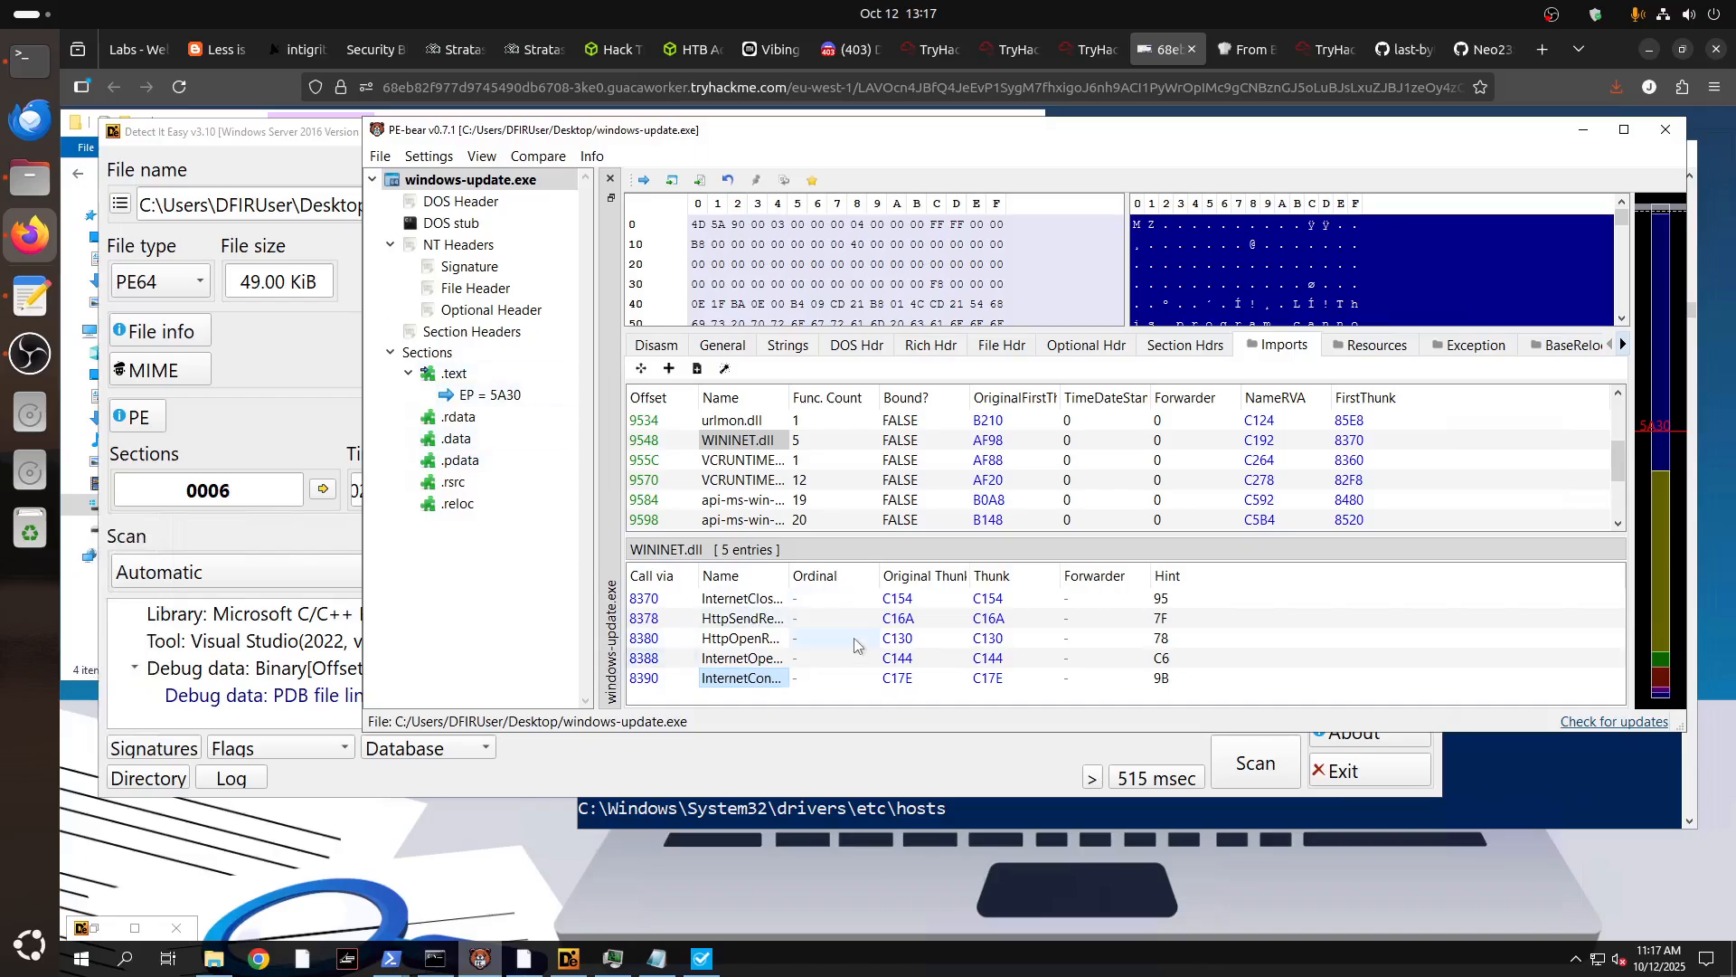
Switch to pestudio and review the flagged imports of windows-update.exe, down to the WS2_32.dll and WININET.dll functions.
click(703, 962)
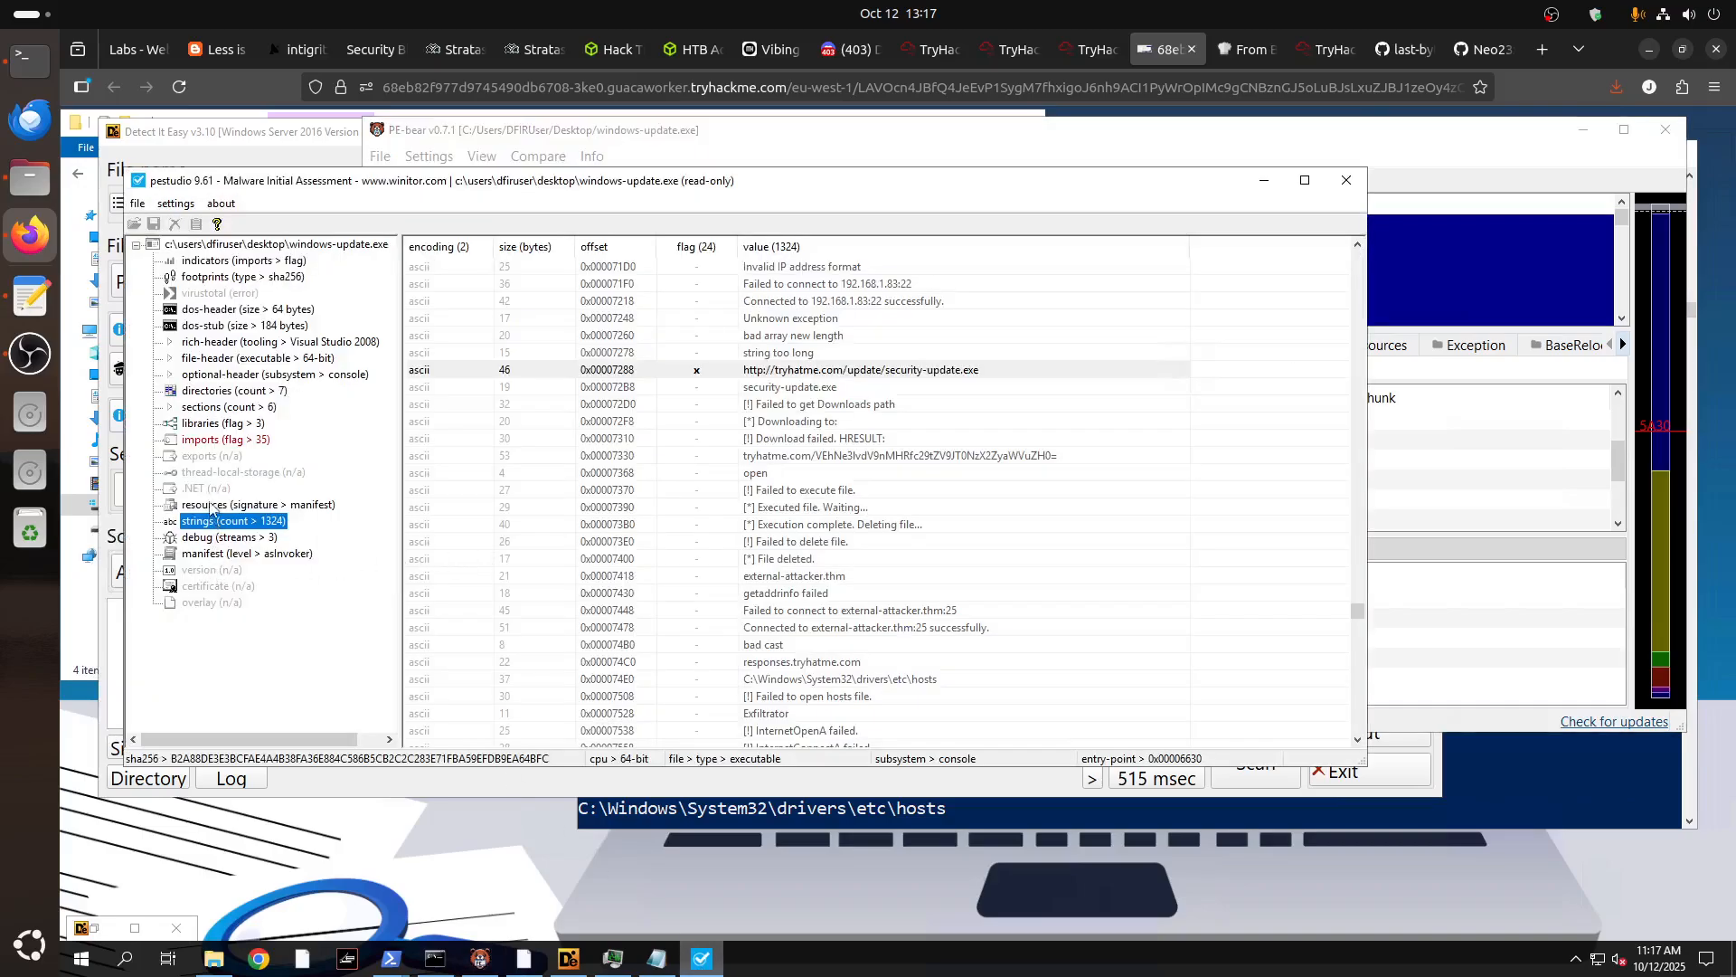
click(230, 440)
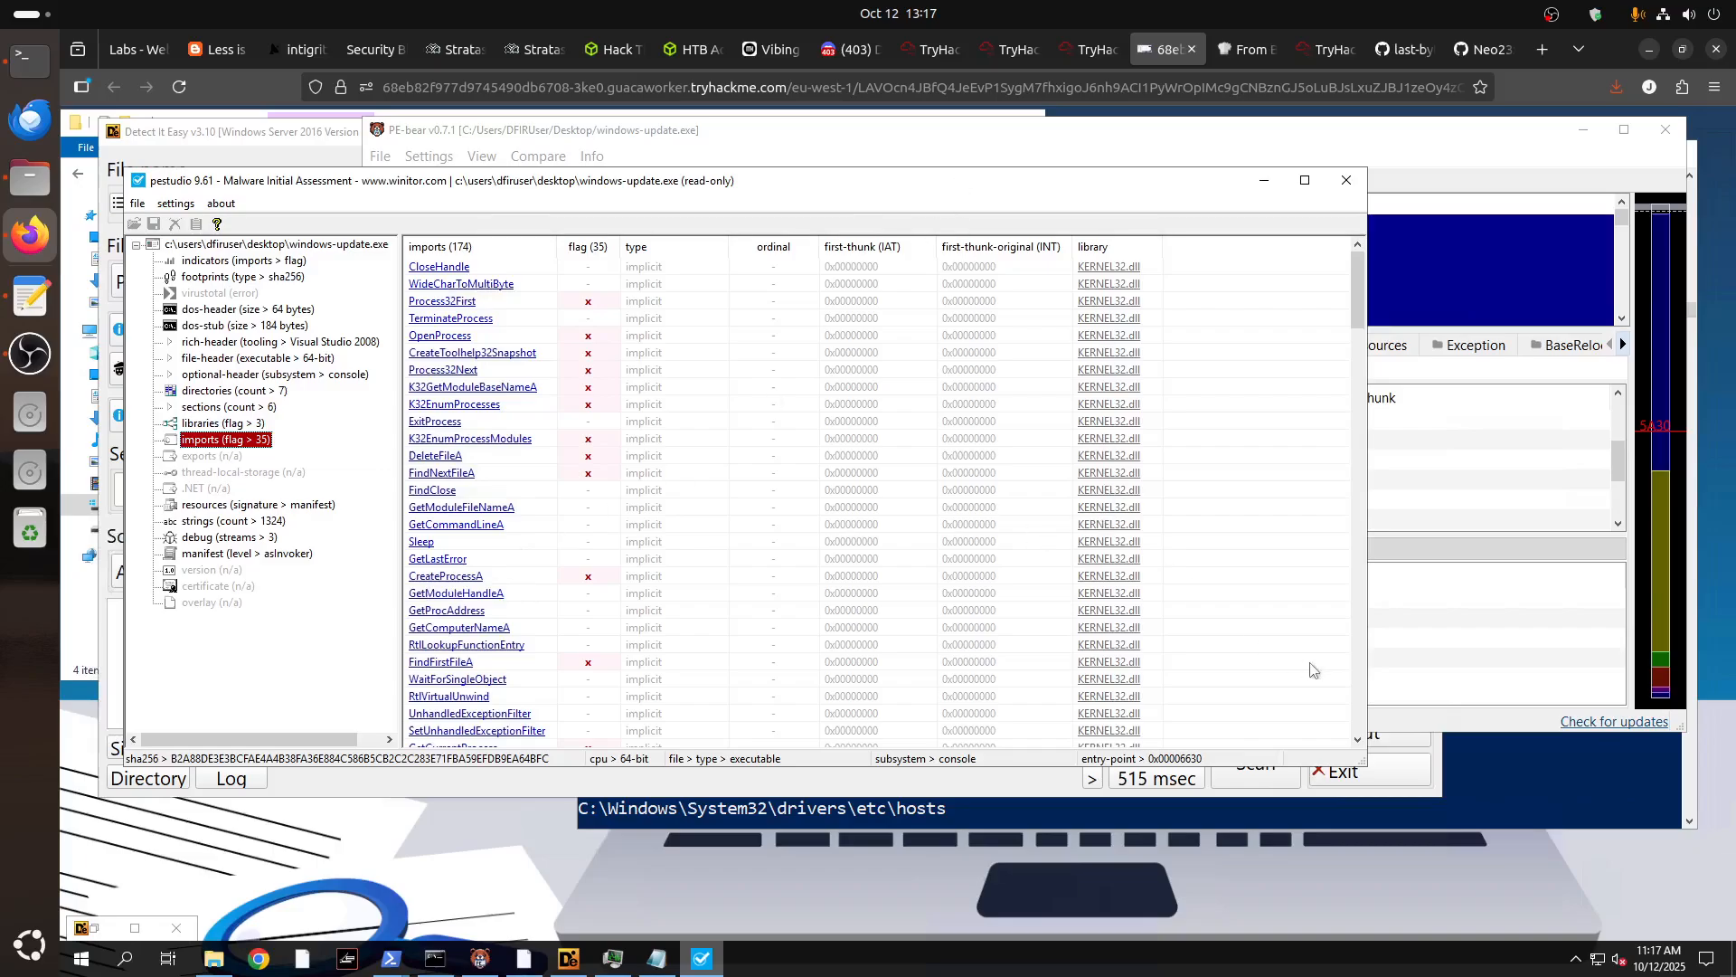
scroll(1313, 669, down, 12)
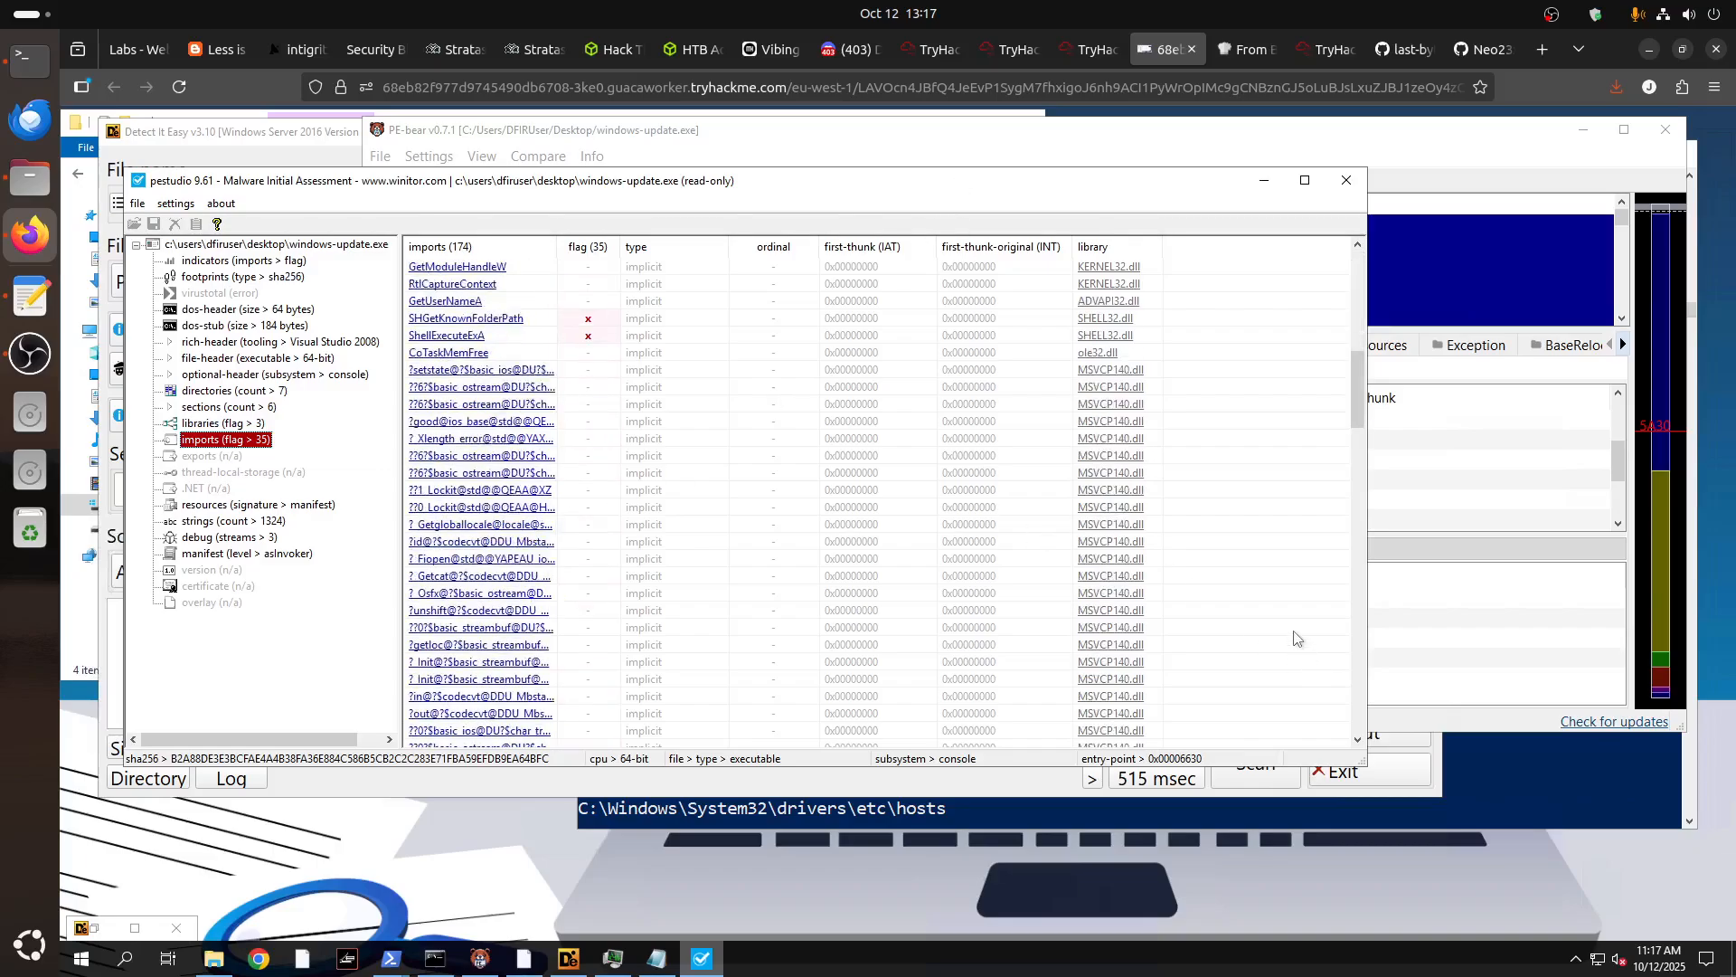
scroll(1294, 626, up, 10)
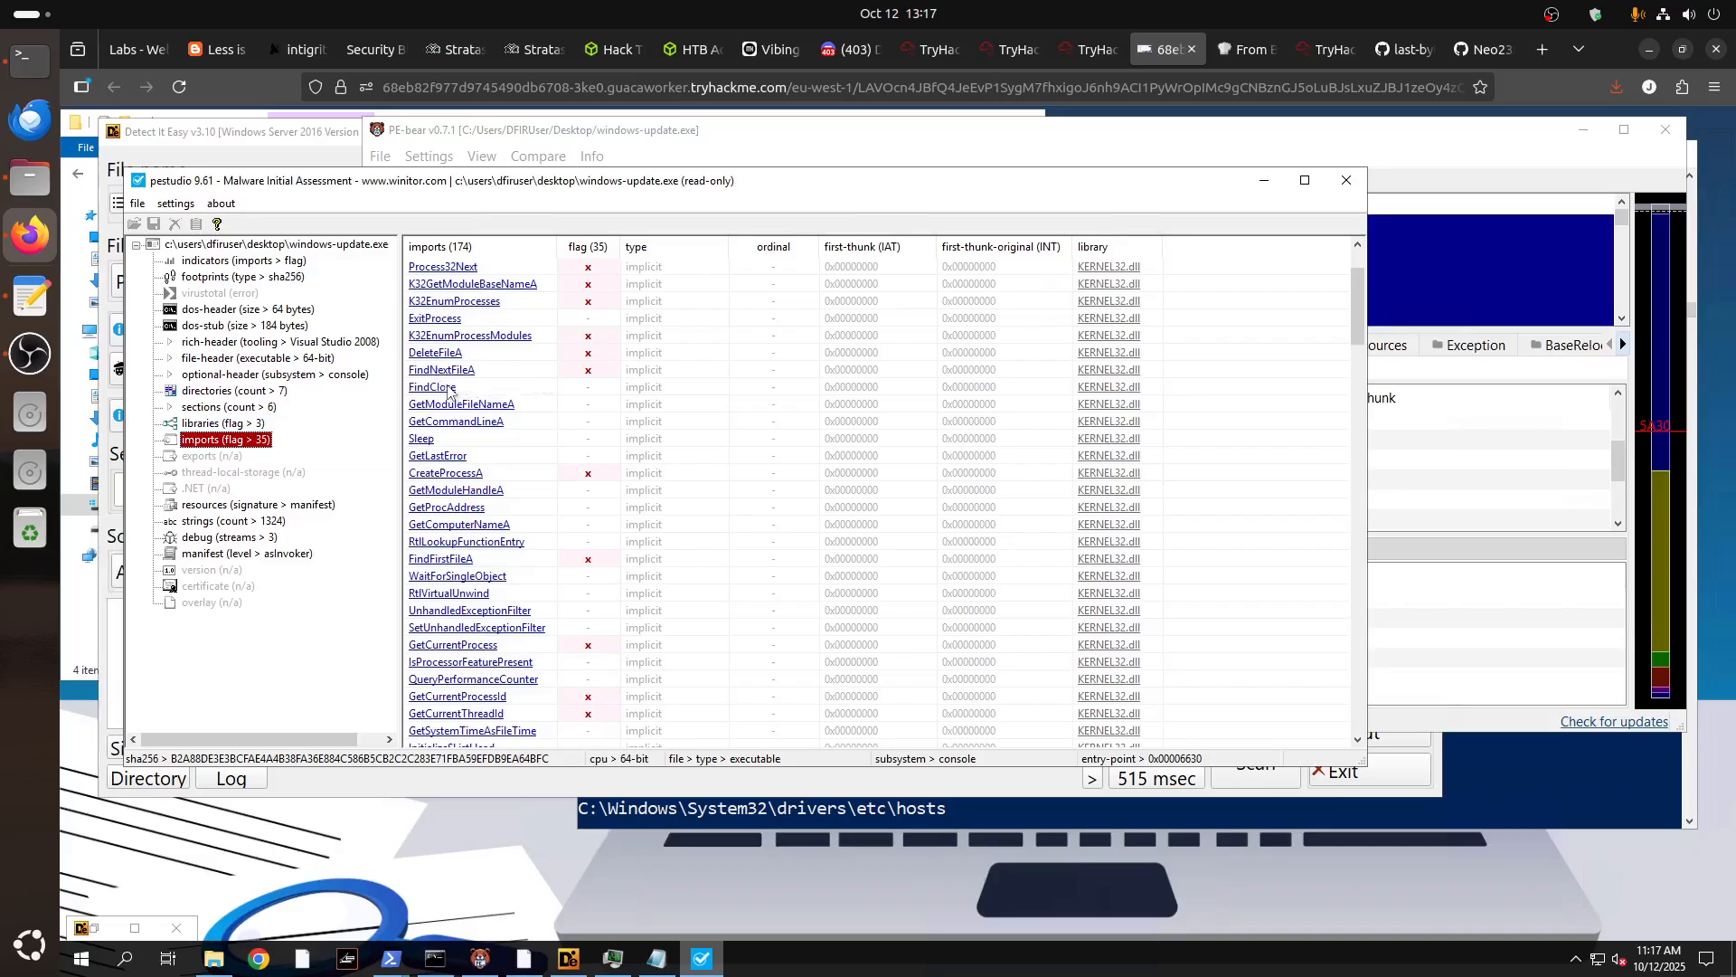
scroll(521, 537, up, 2)
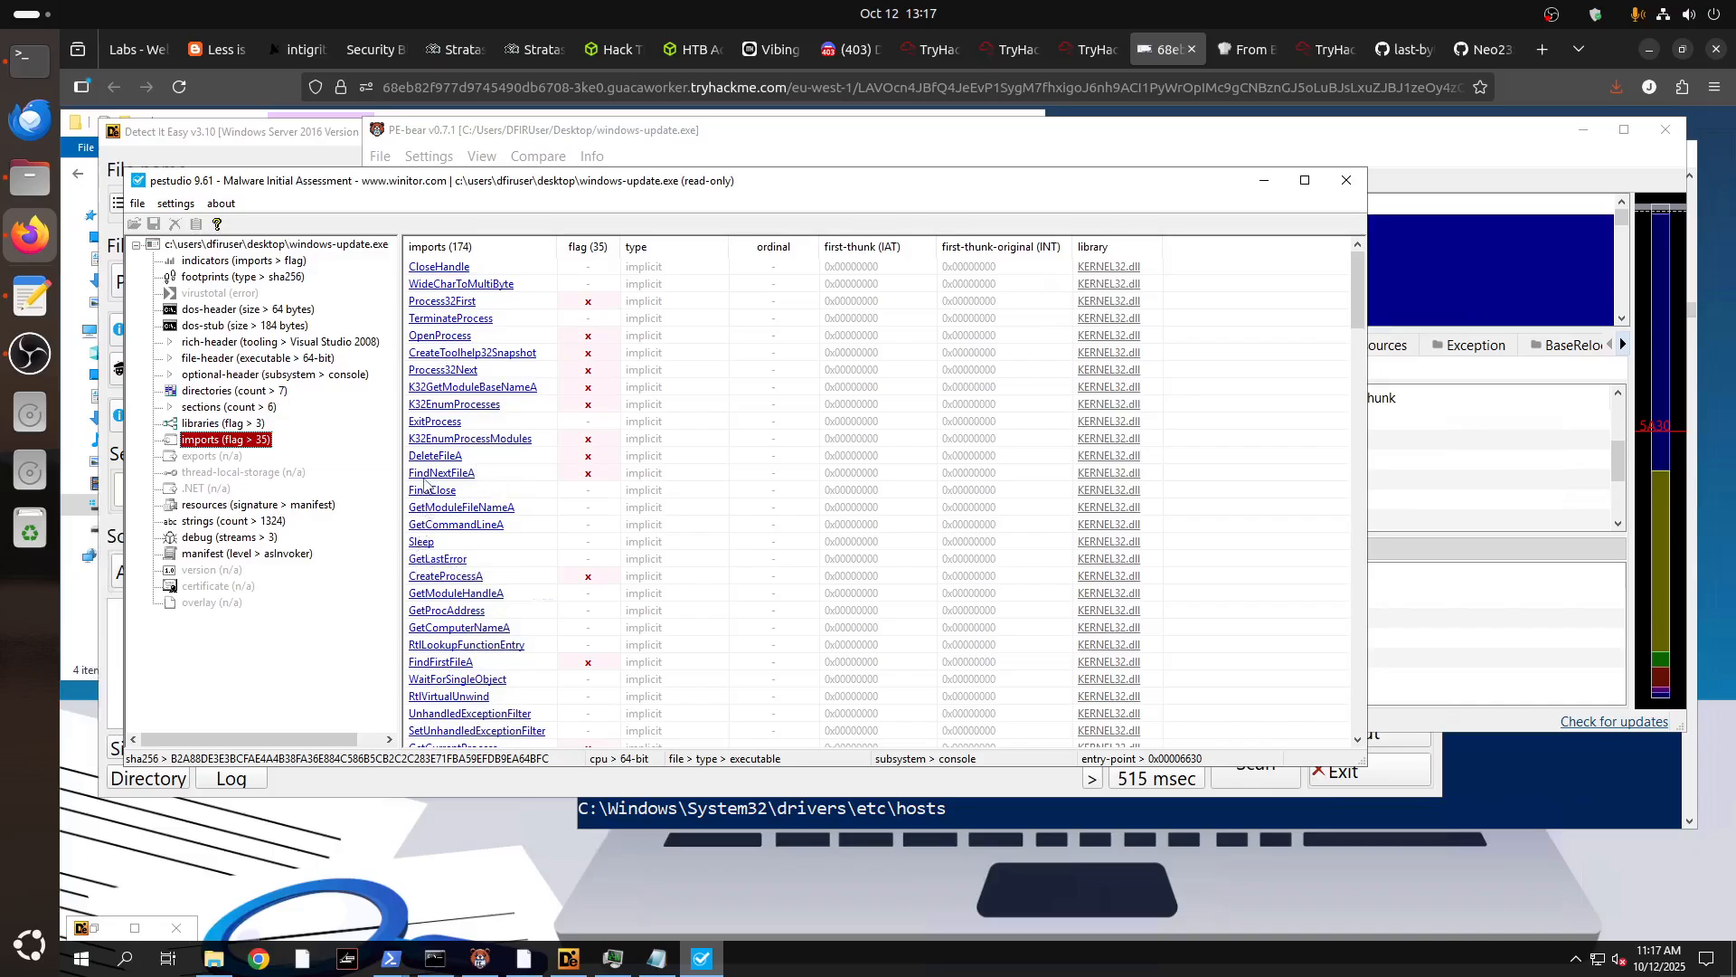
scroll(1239, 583, down, 20)
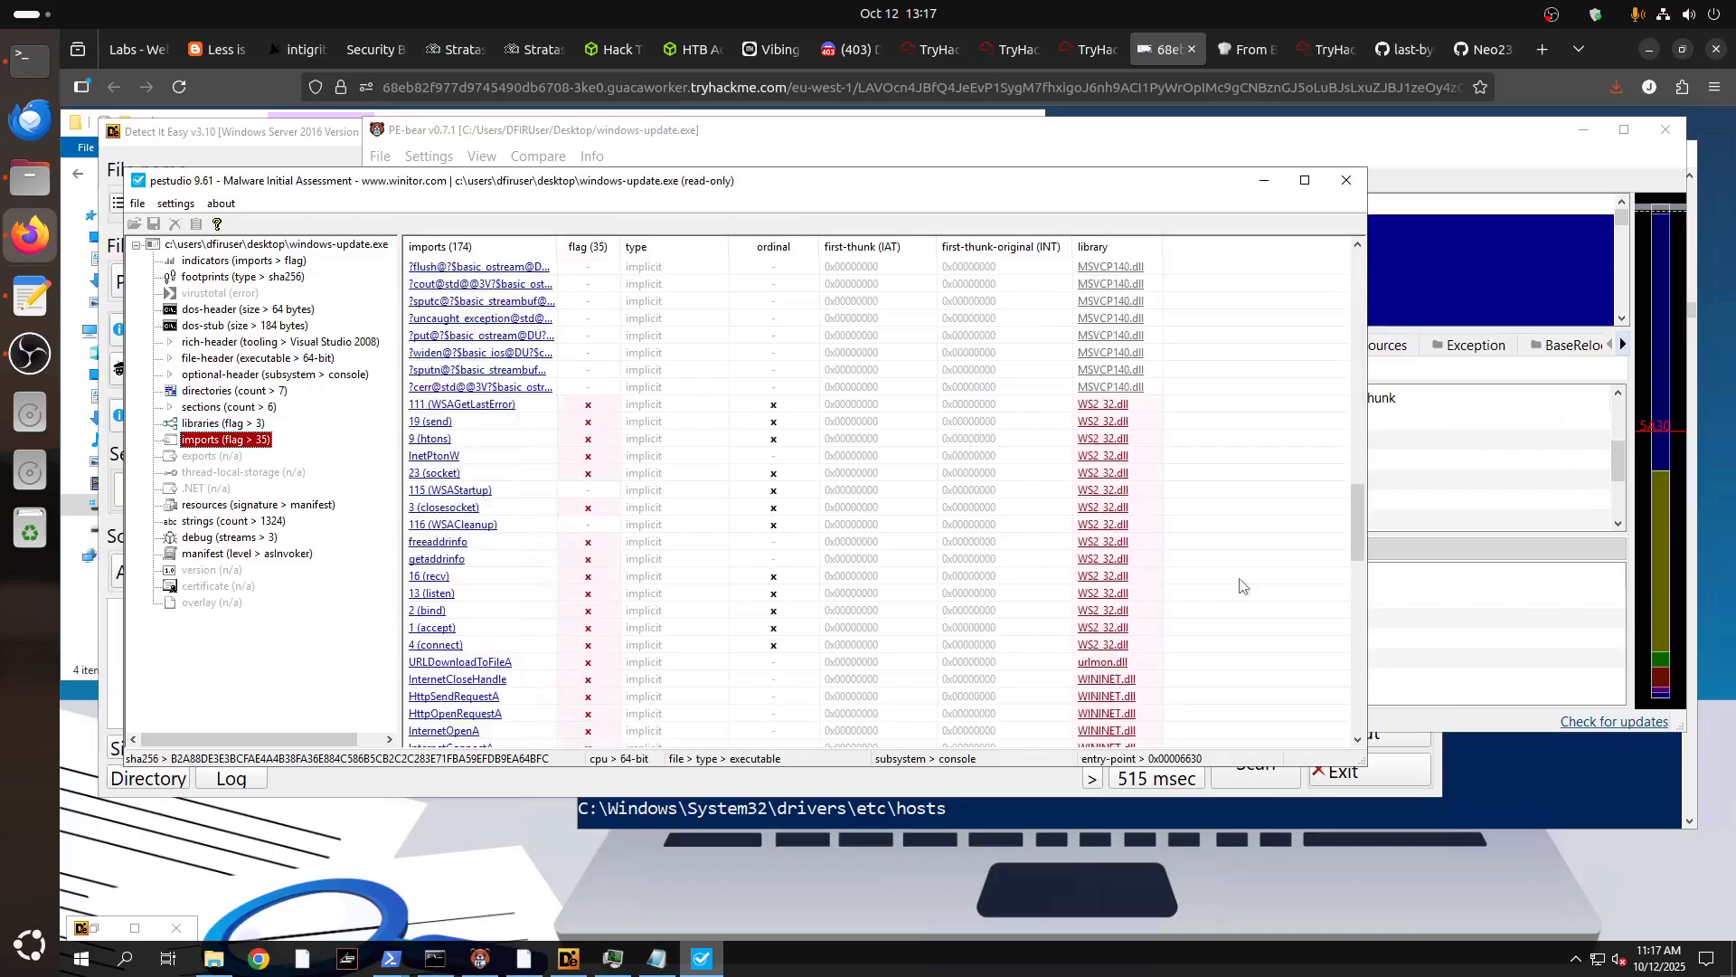
scroll(1241, 581, down, 1)
scroll(1240, 581, up, 3)
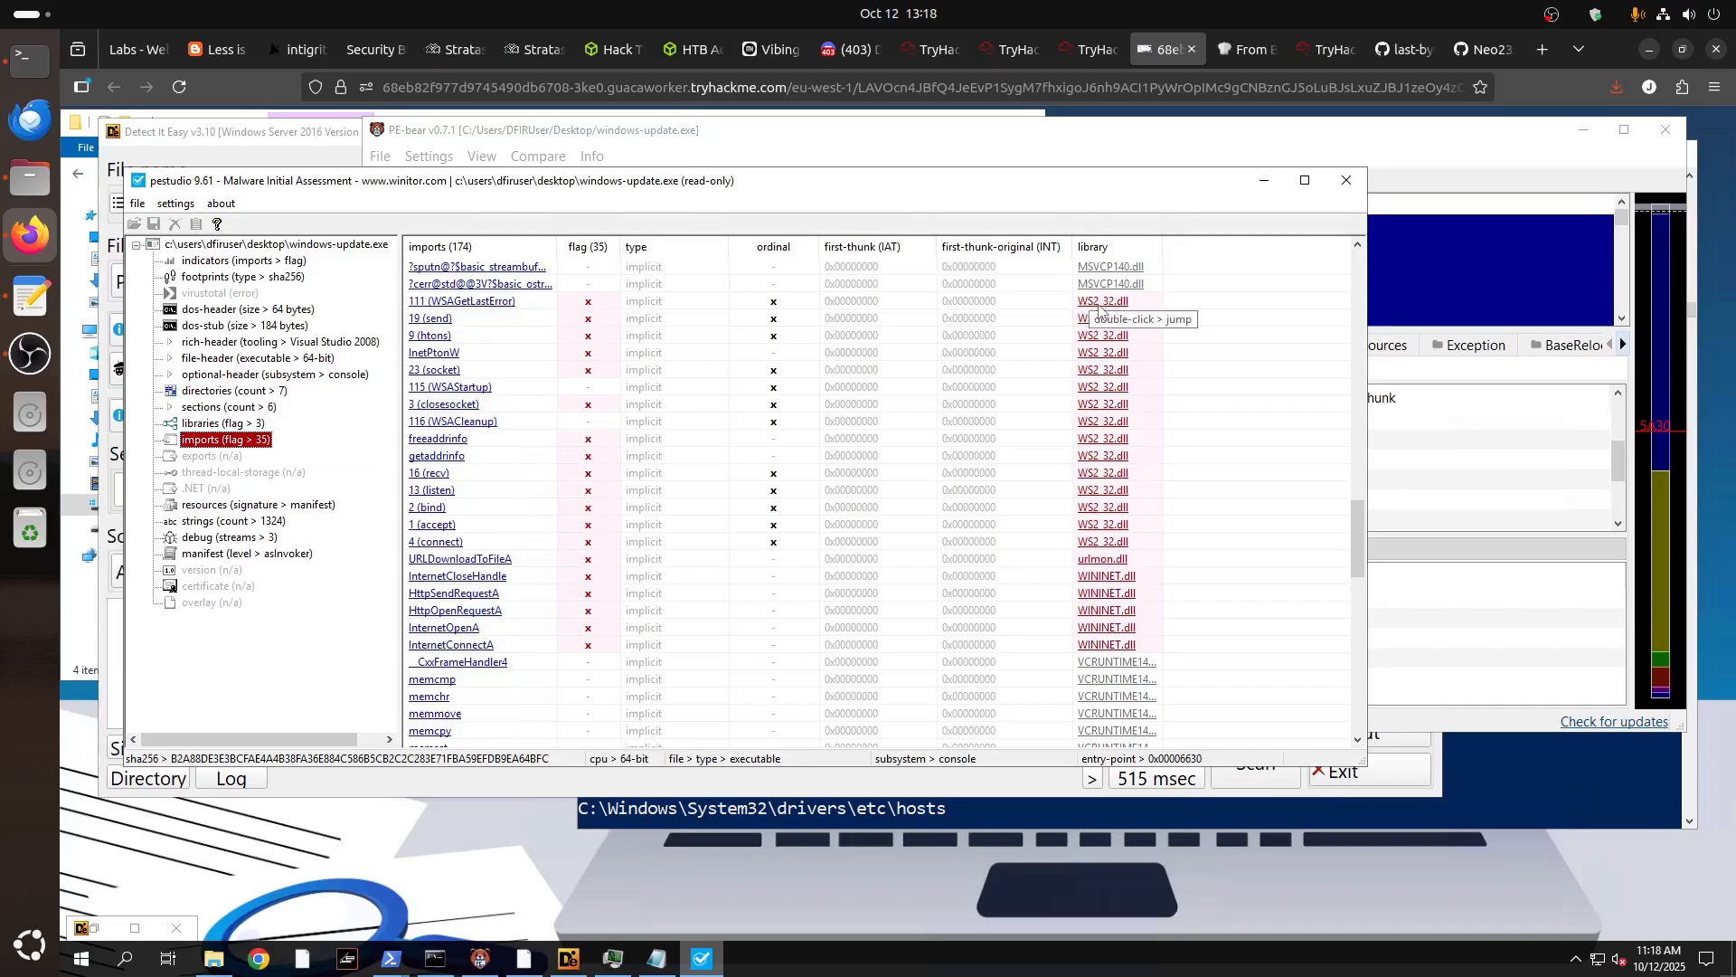
Check the TryHackMe question about the socket communication library, and jump from the recv import to its WS2_32.dll library entry in pestudio.
click(1090, 49)
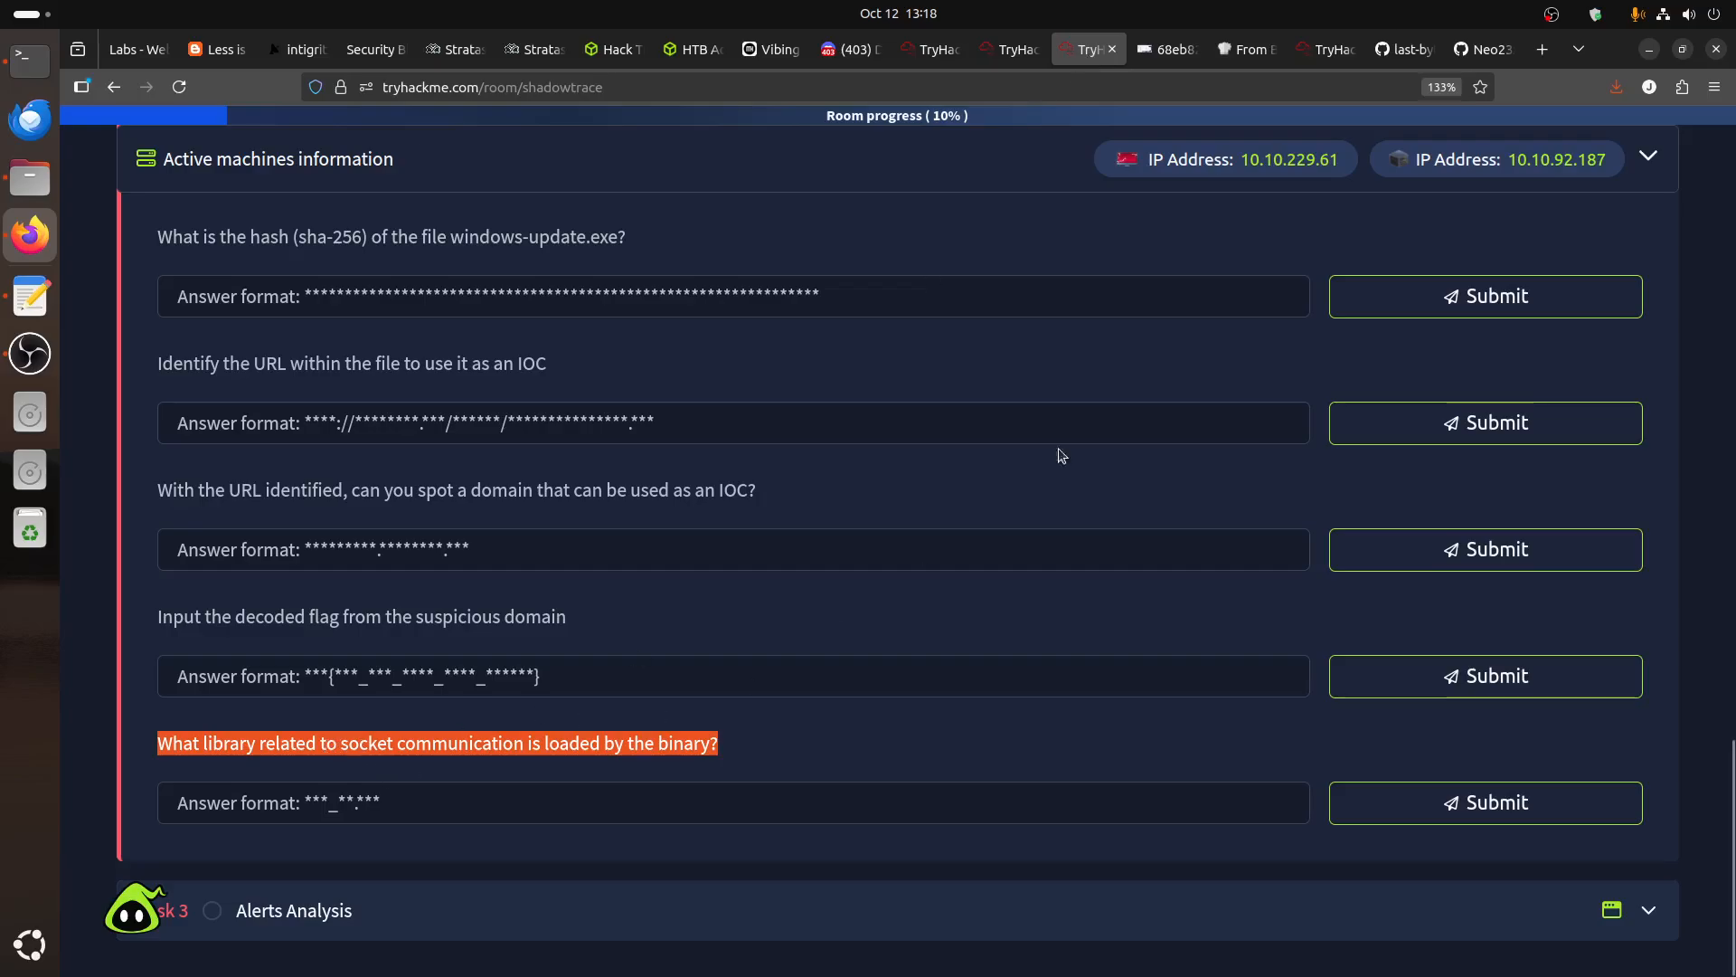
click(1169, 48)
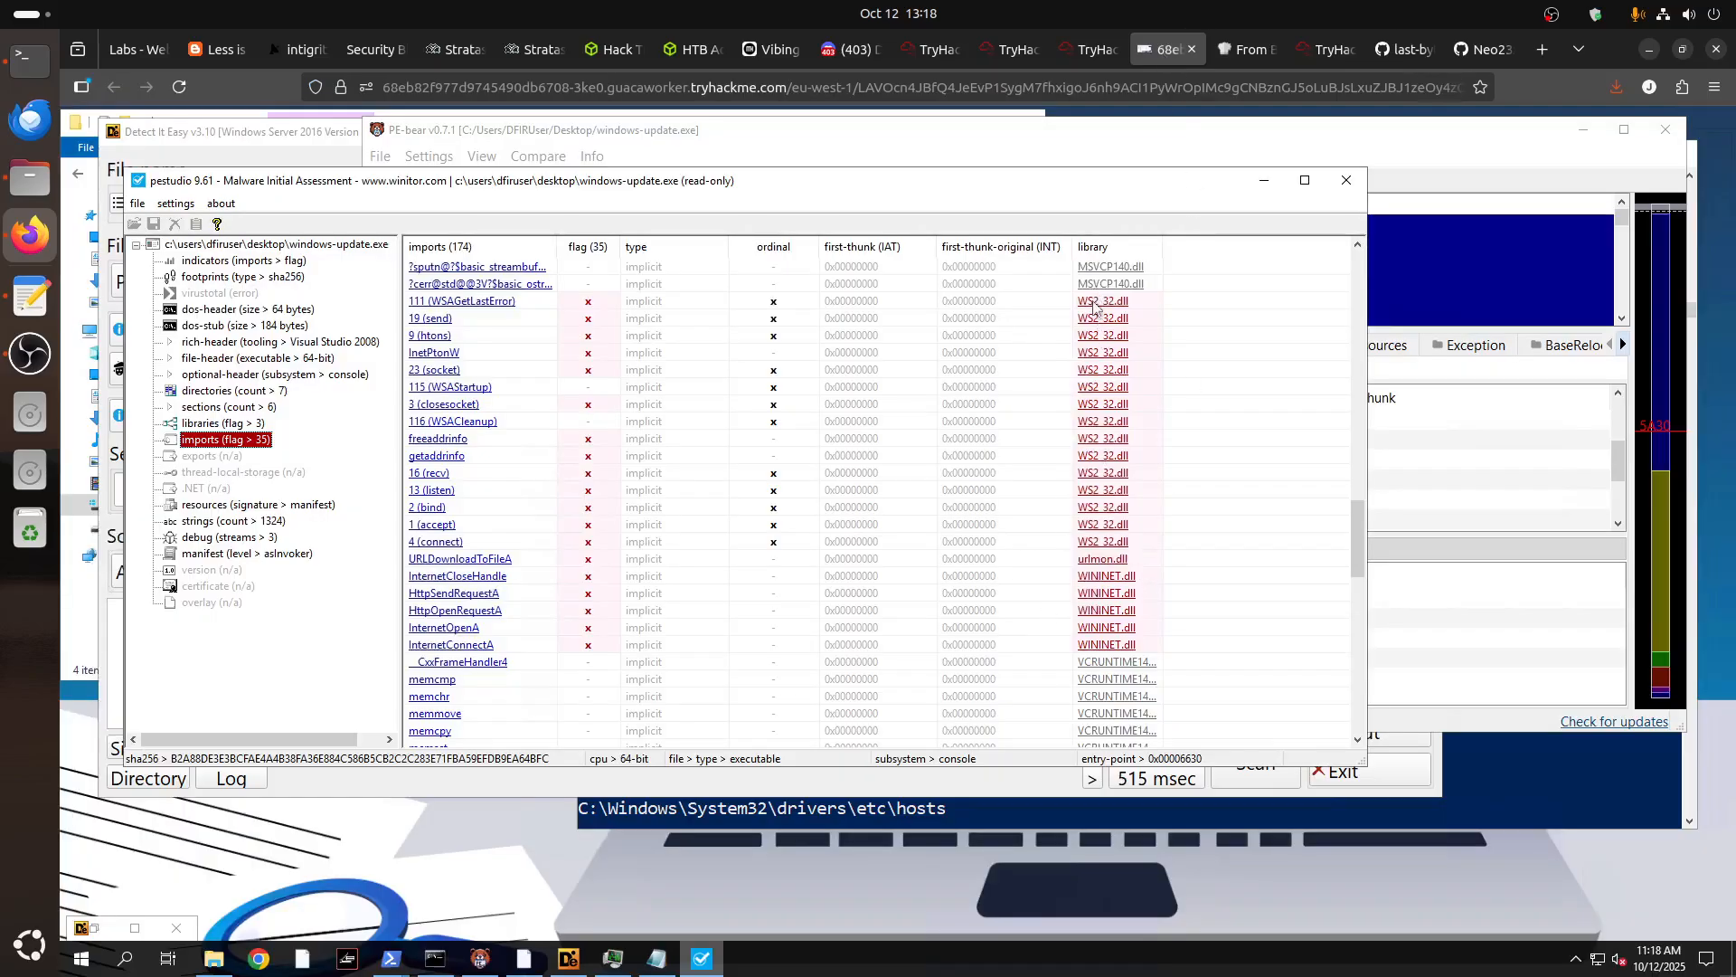
click(1102, 474)
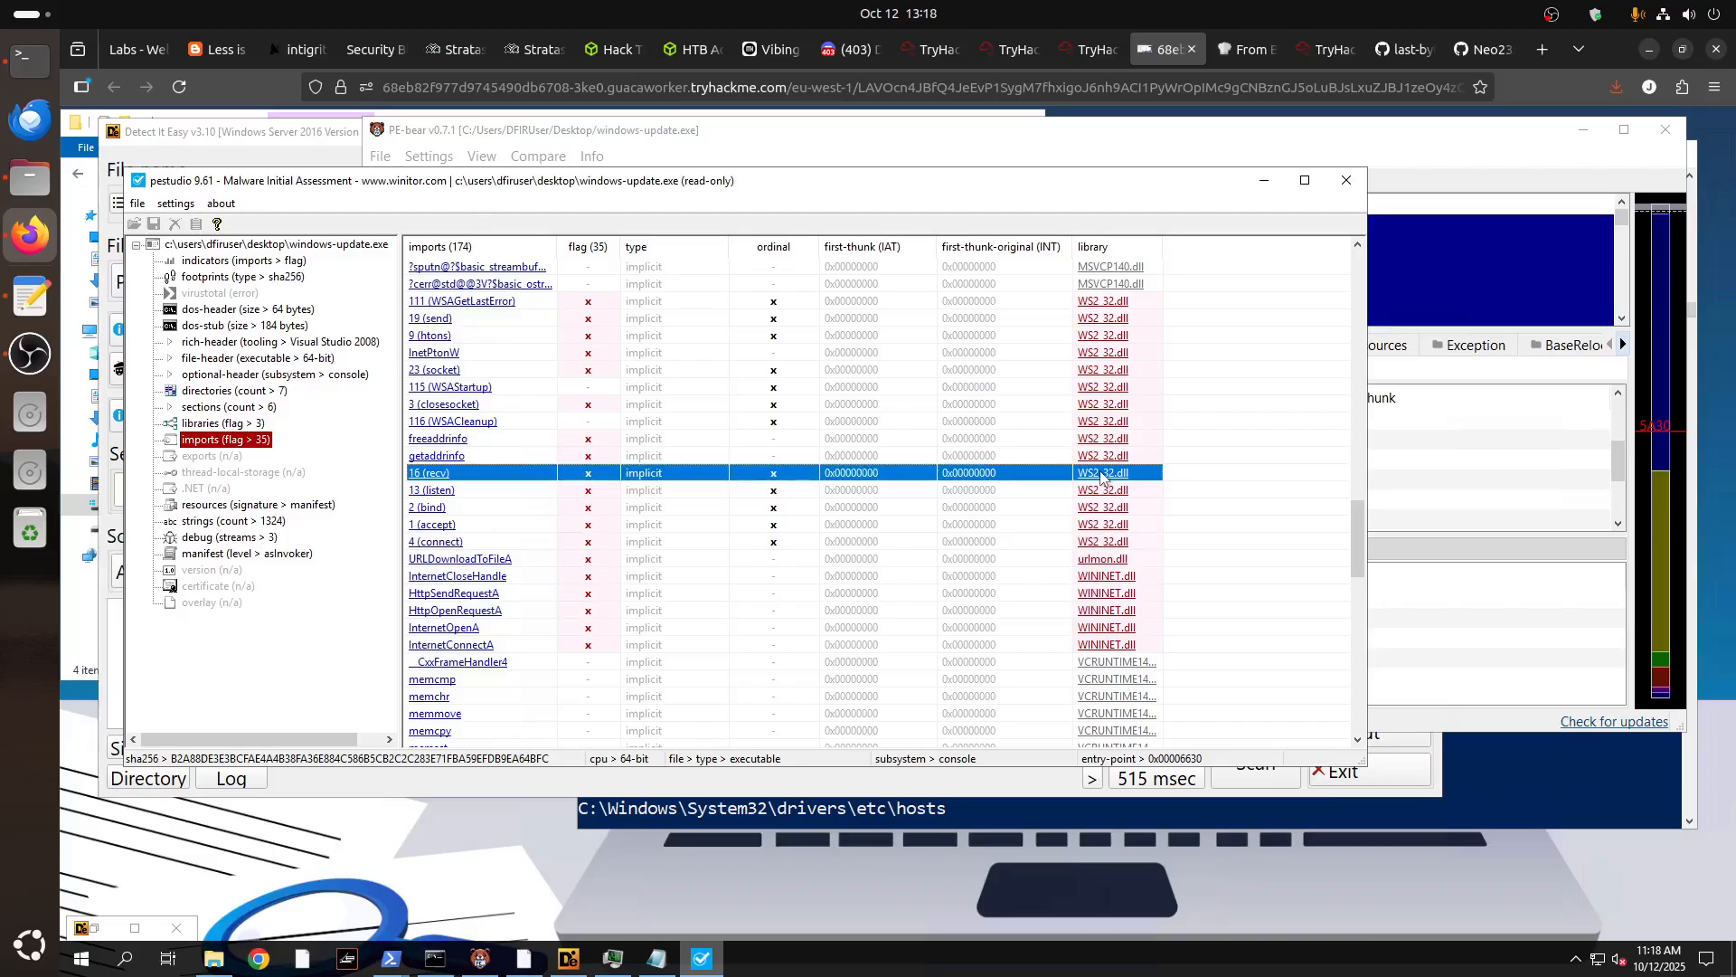
click(1103, 474)
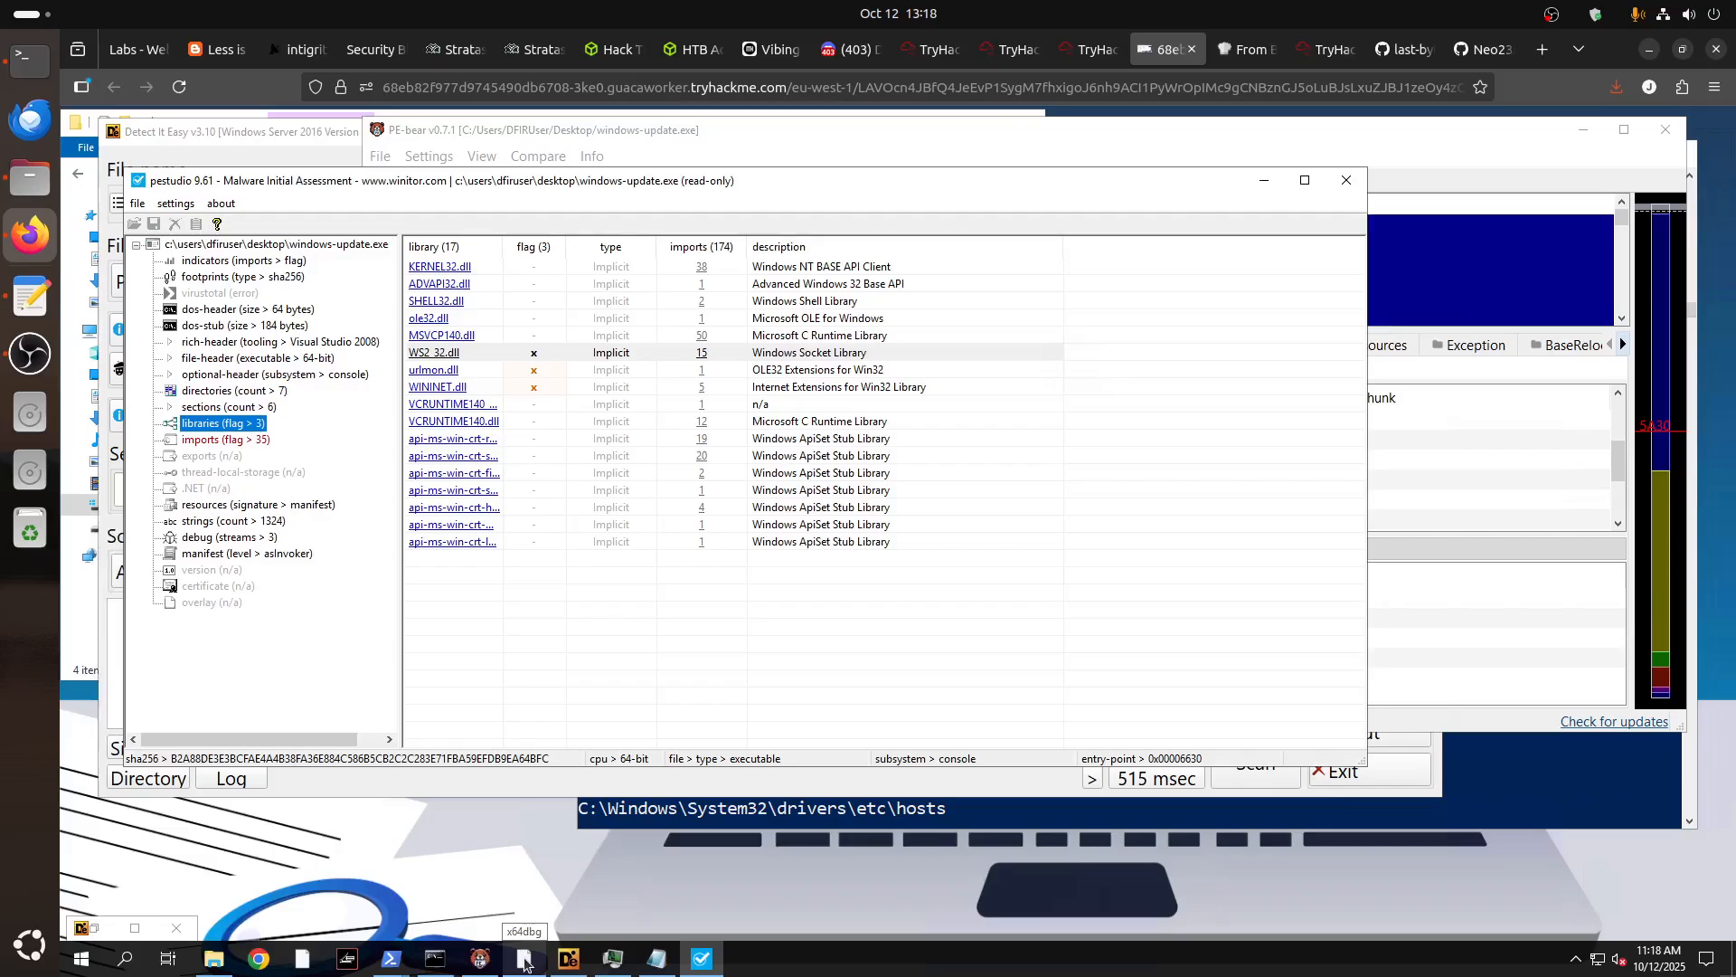
Switch to x64dbg and try to open a file from the Desktop for debugging.
click(524, 960)
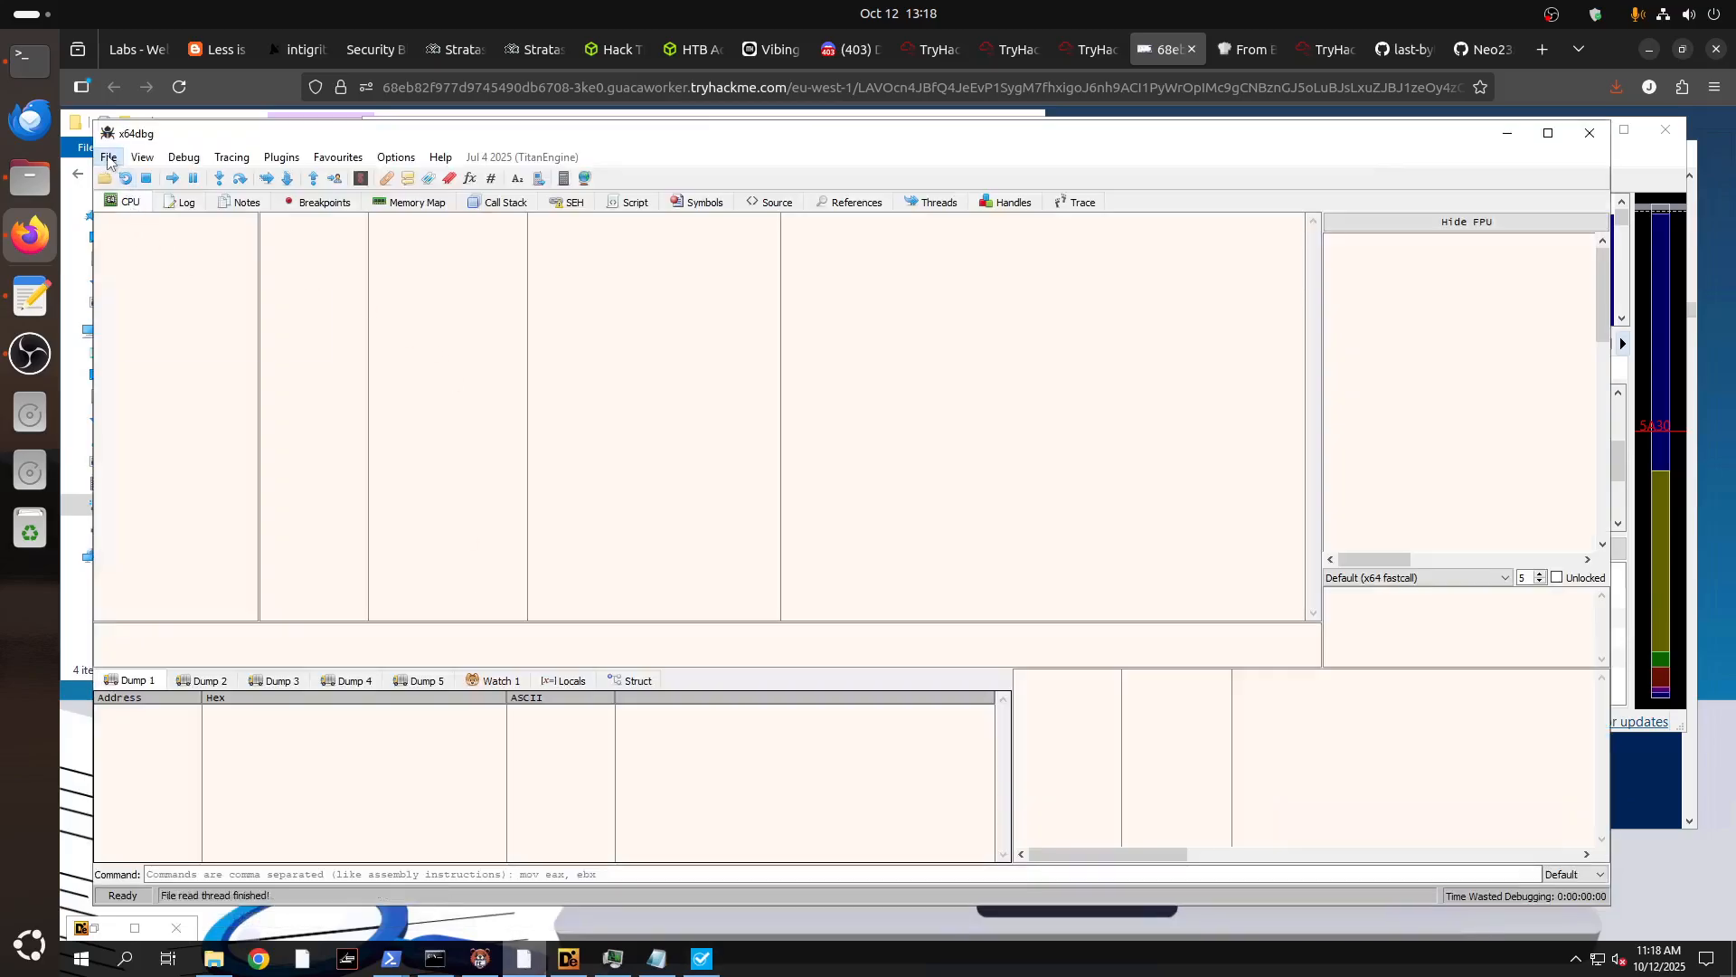
click(107, 159)
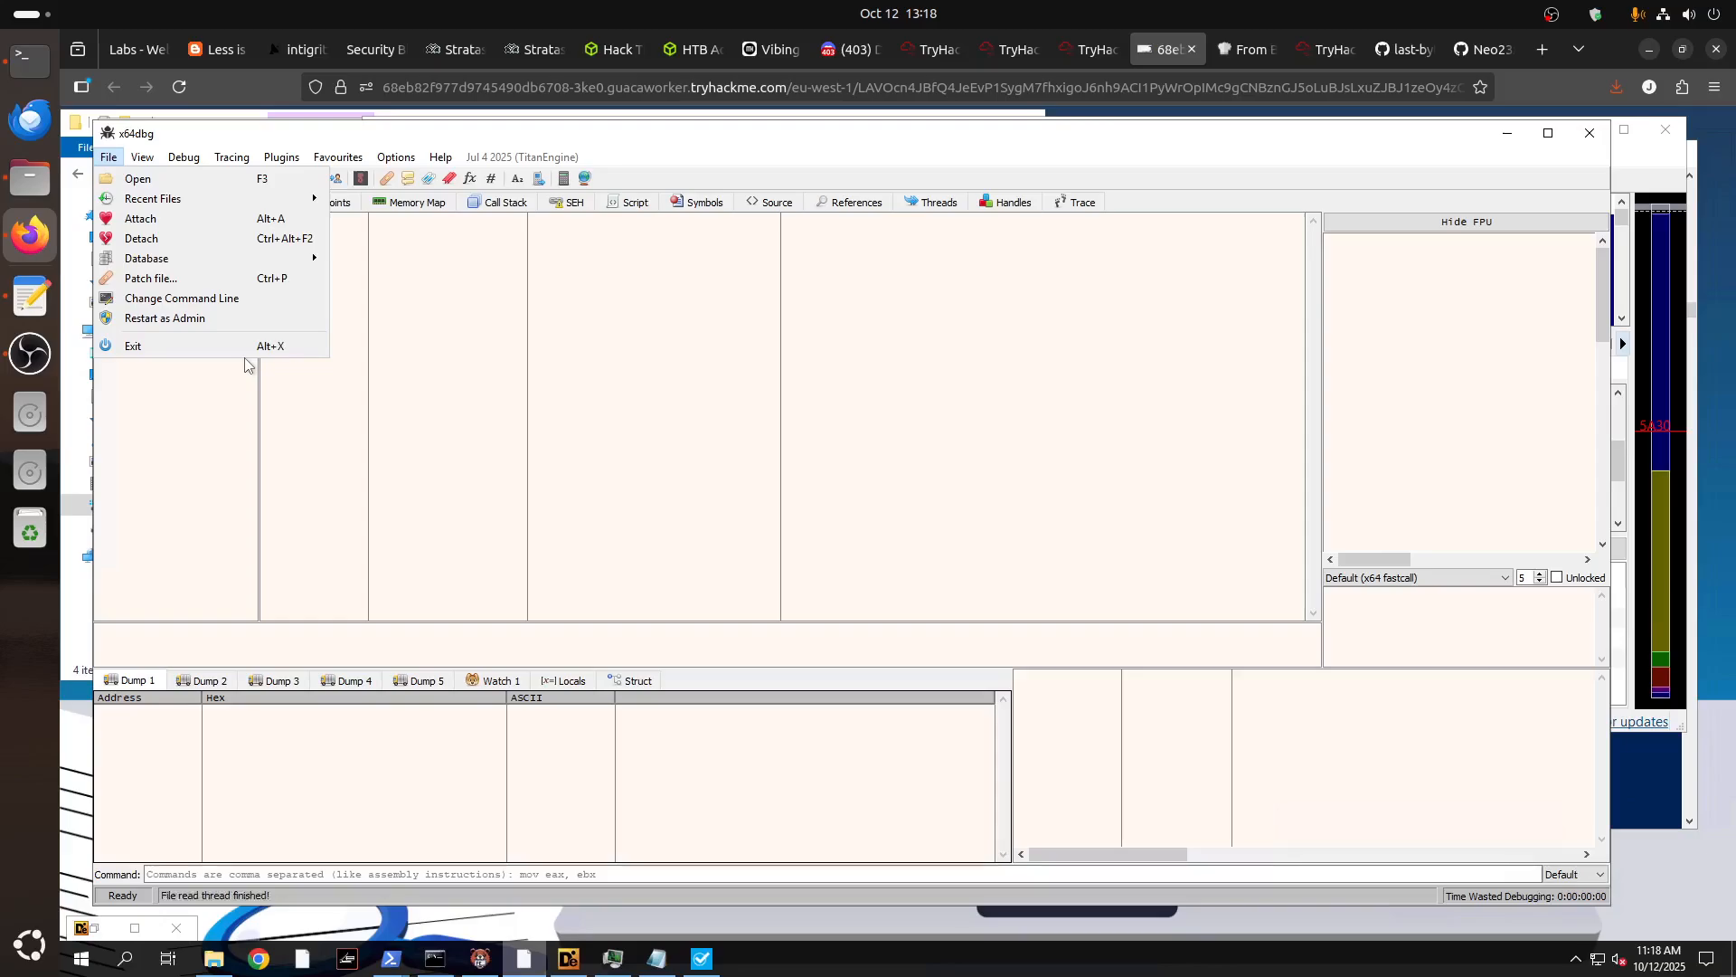
click(154, 180)
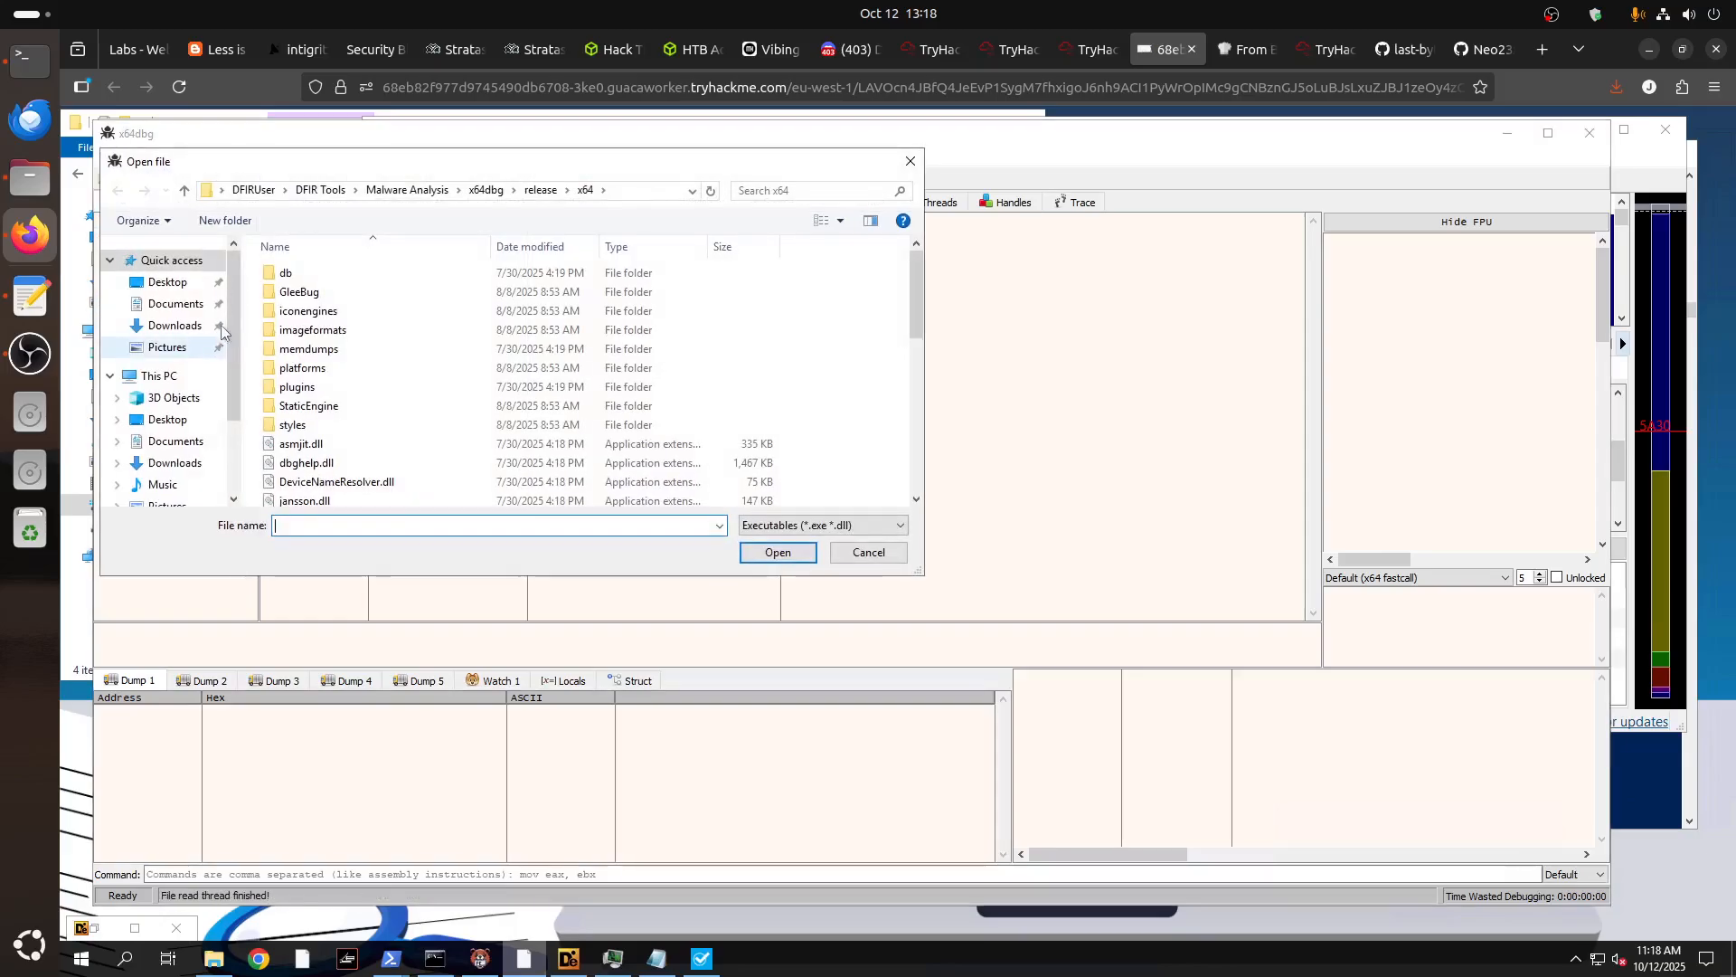
click(167, 282)
double_click(300, 292)
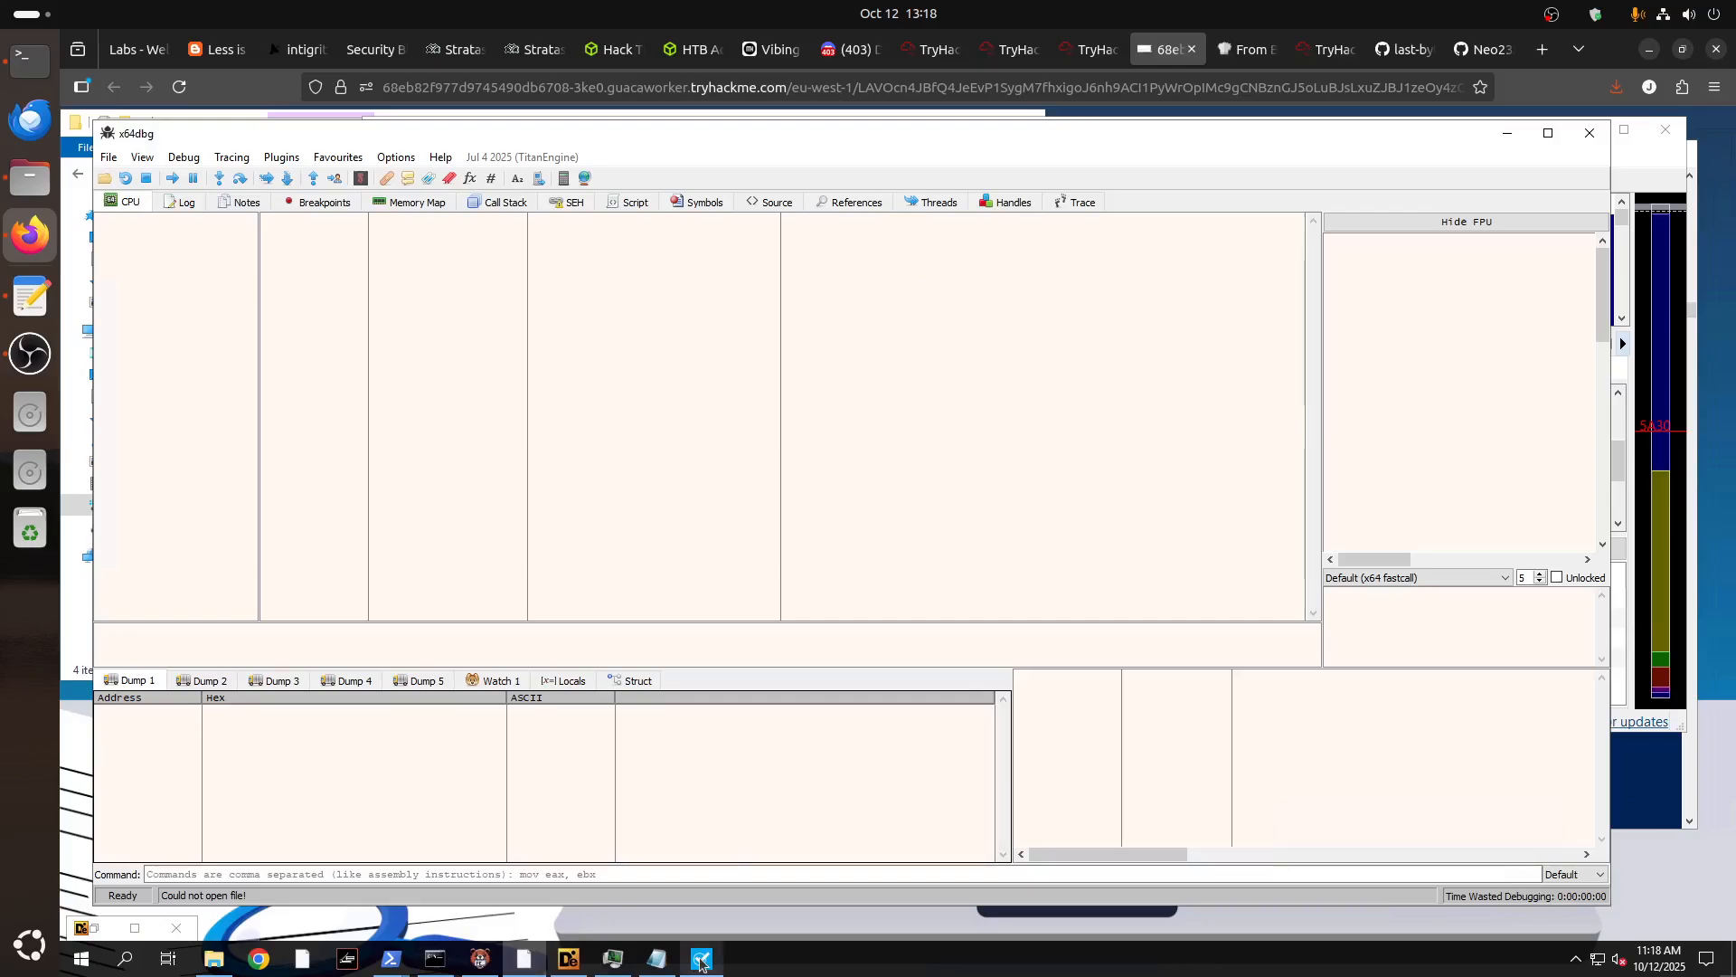
Review the running processes in Process Hacker down to the explorer.exe children, and return to x64dbg.
click(615, 960)
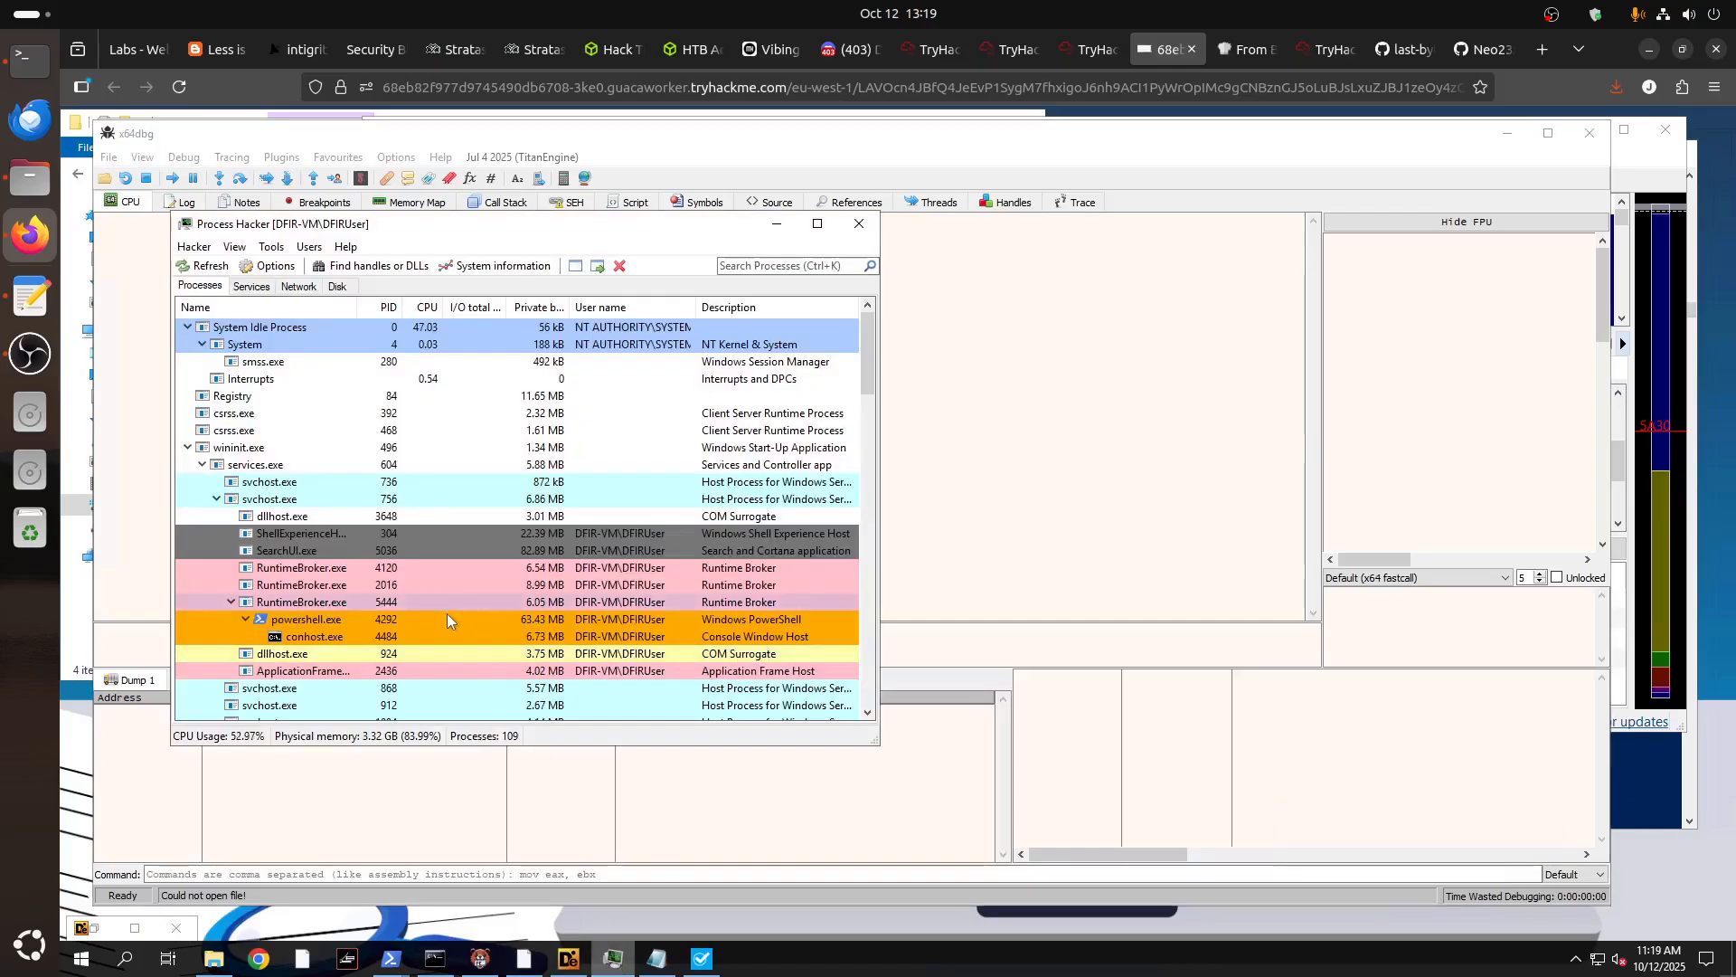
scroll(447, 613, down, 4)
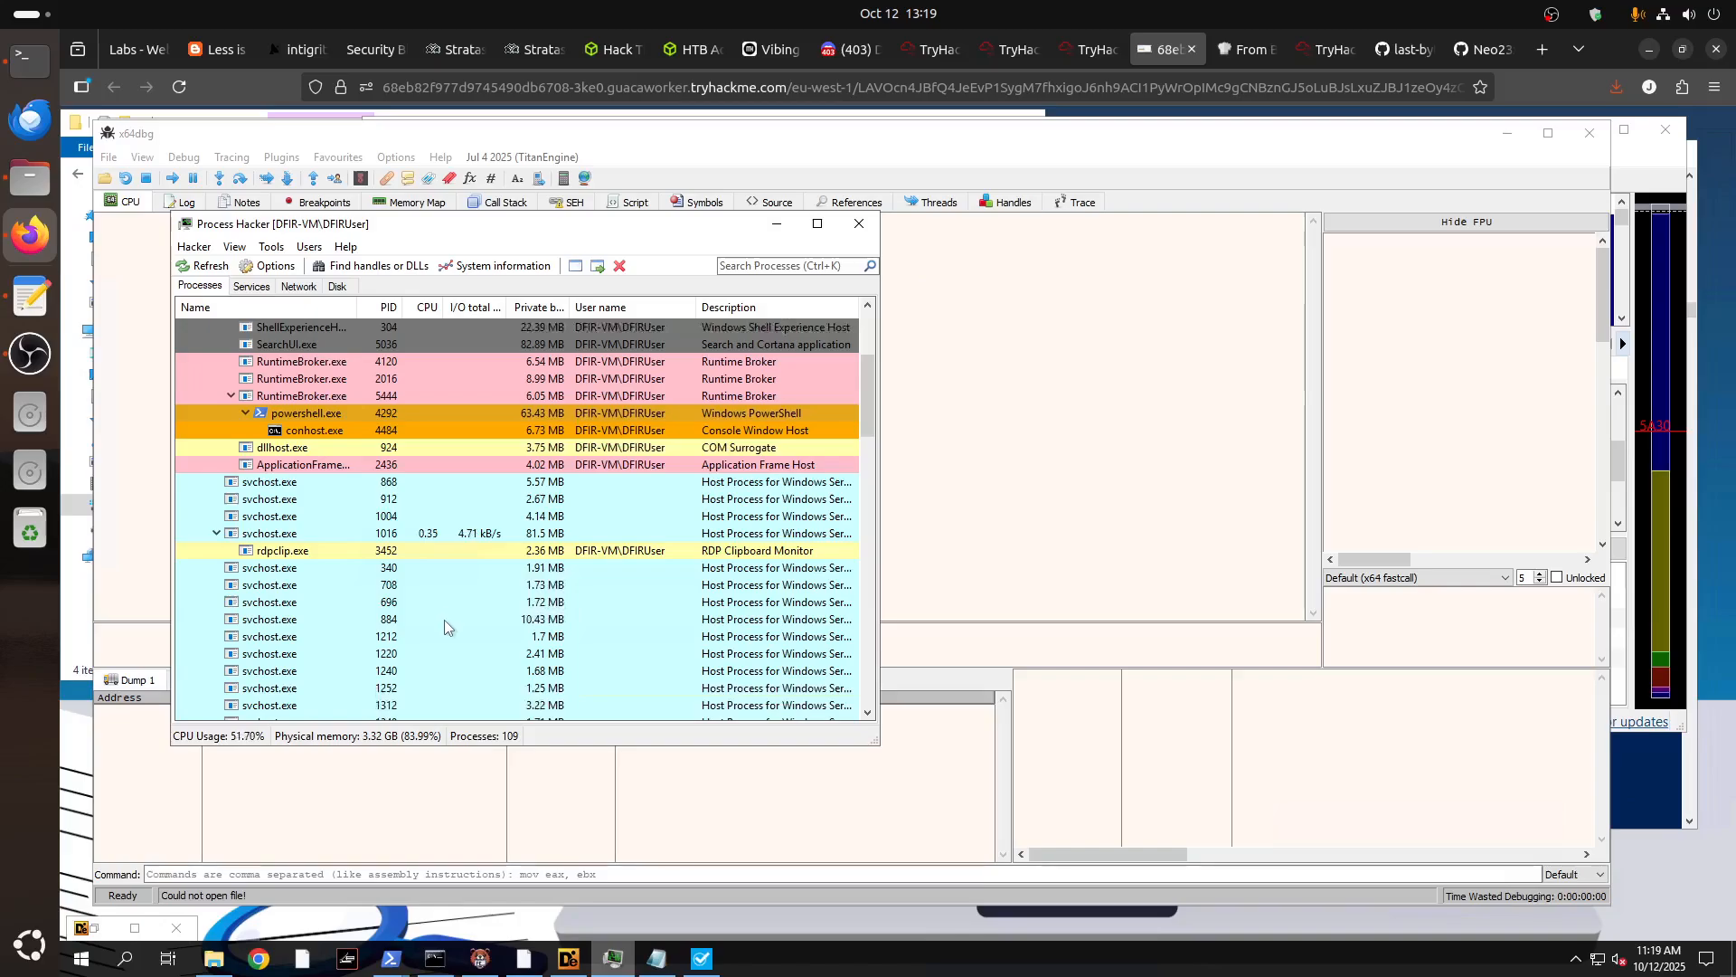
scroll(445, 624, down, 20)
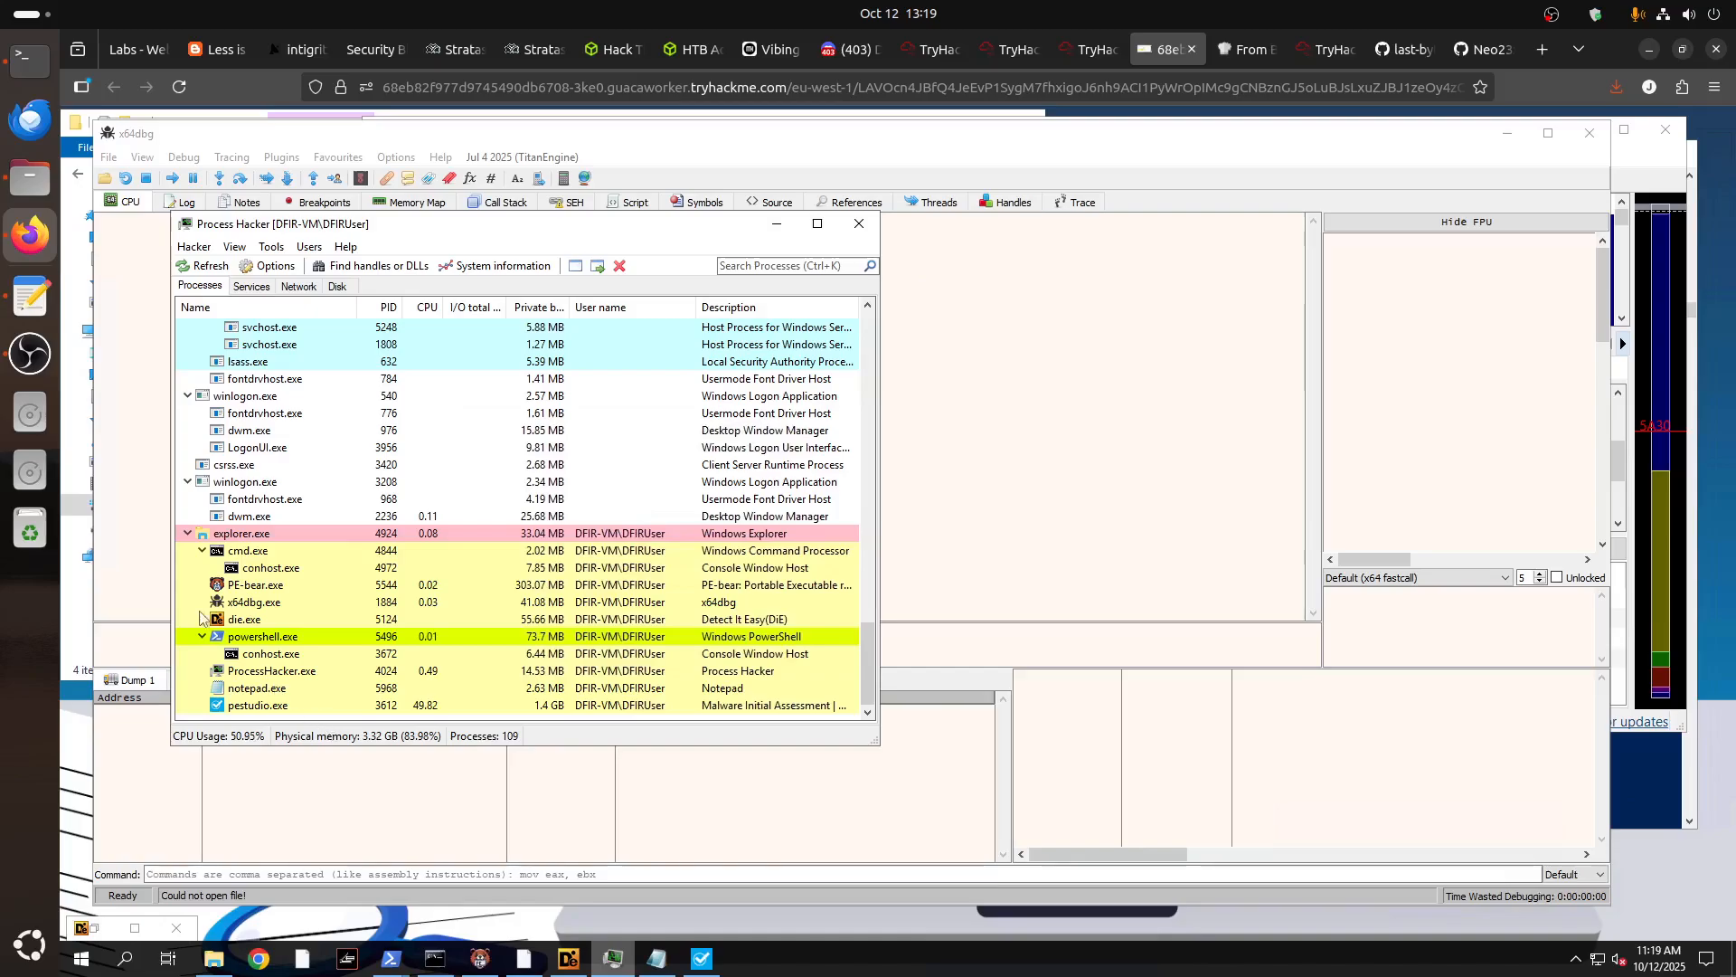
click(912, 681)
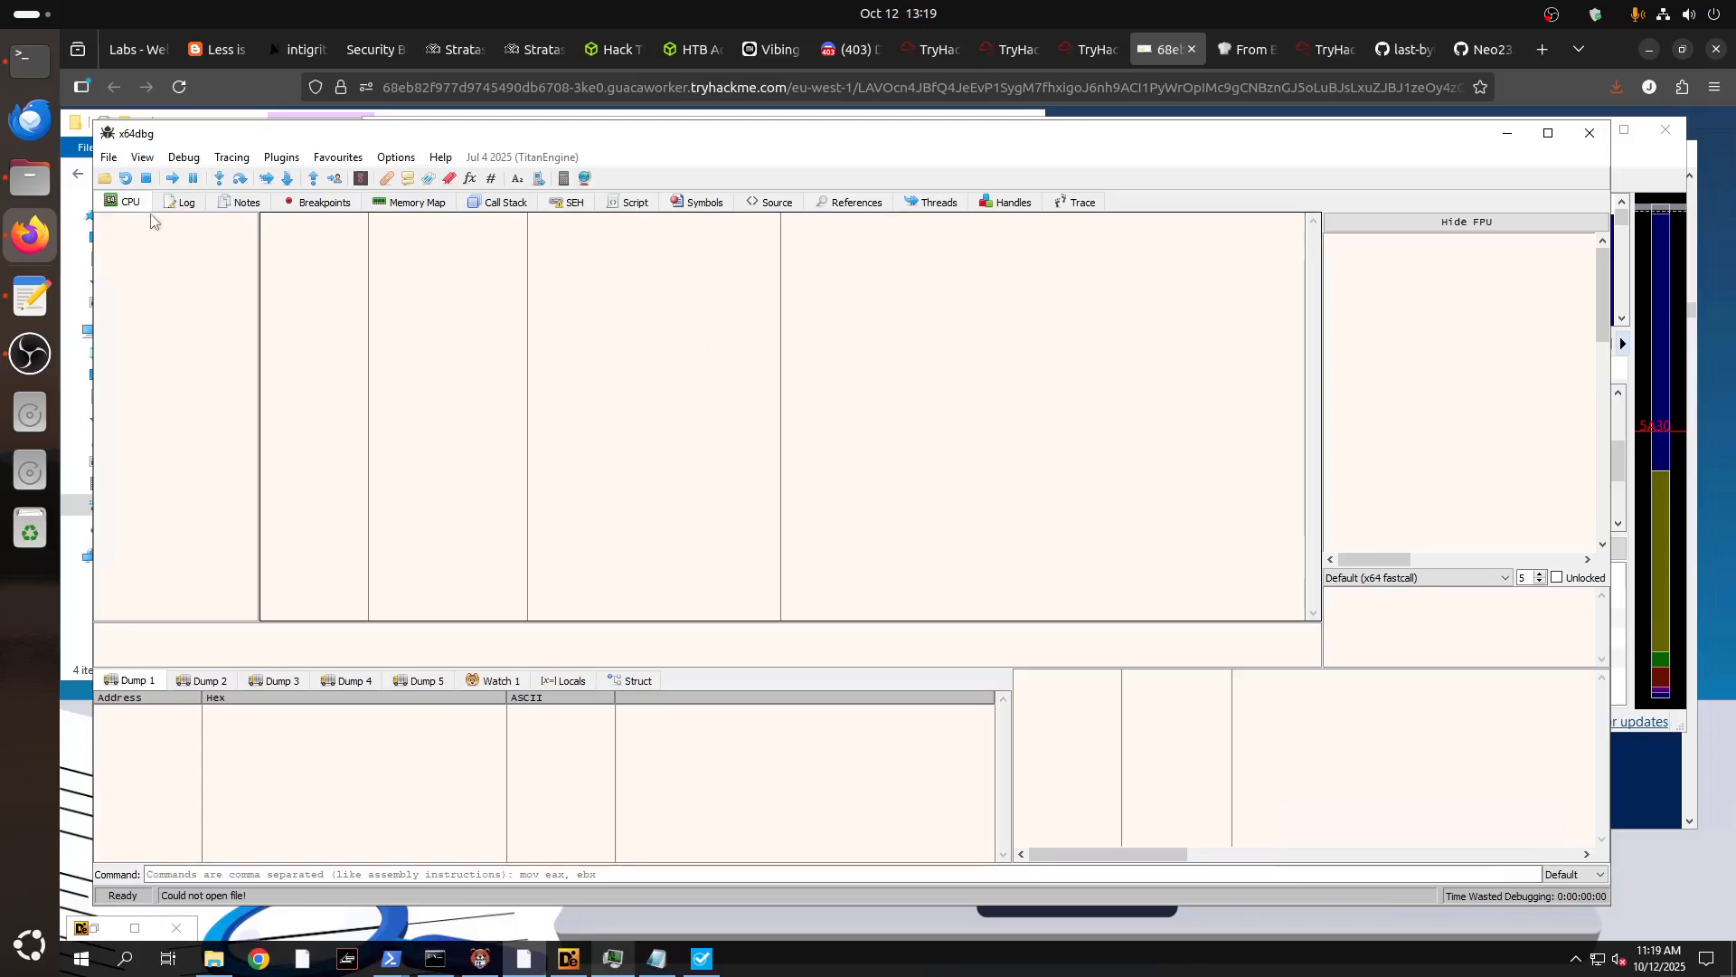
Try to open the windows-update executable from the Desktop for debugging.
click(109, 159)
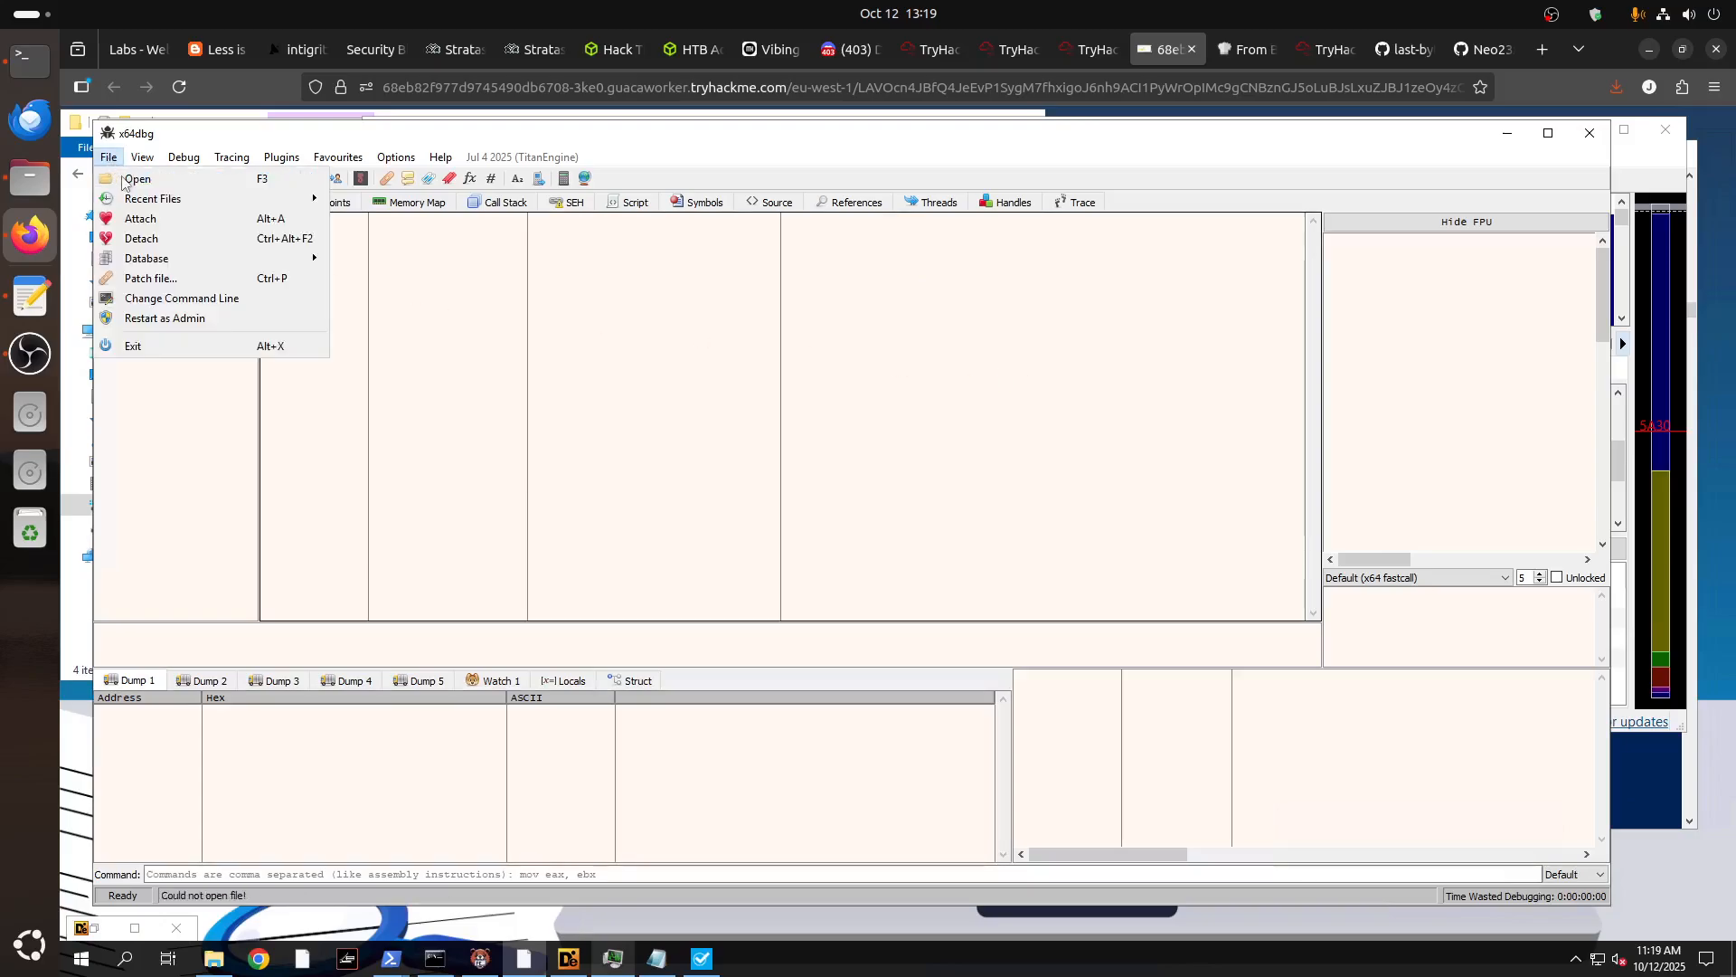
click(135, 179)
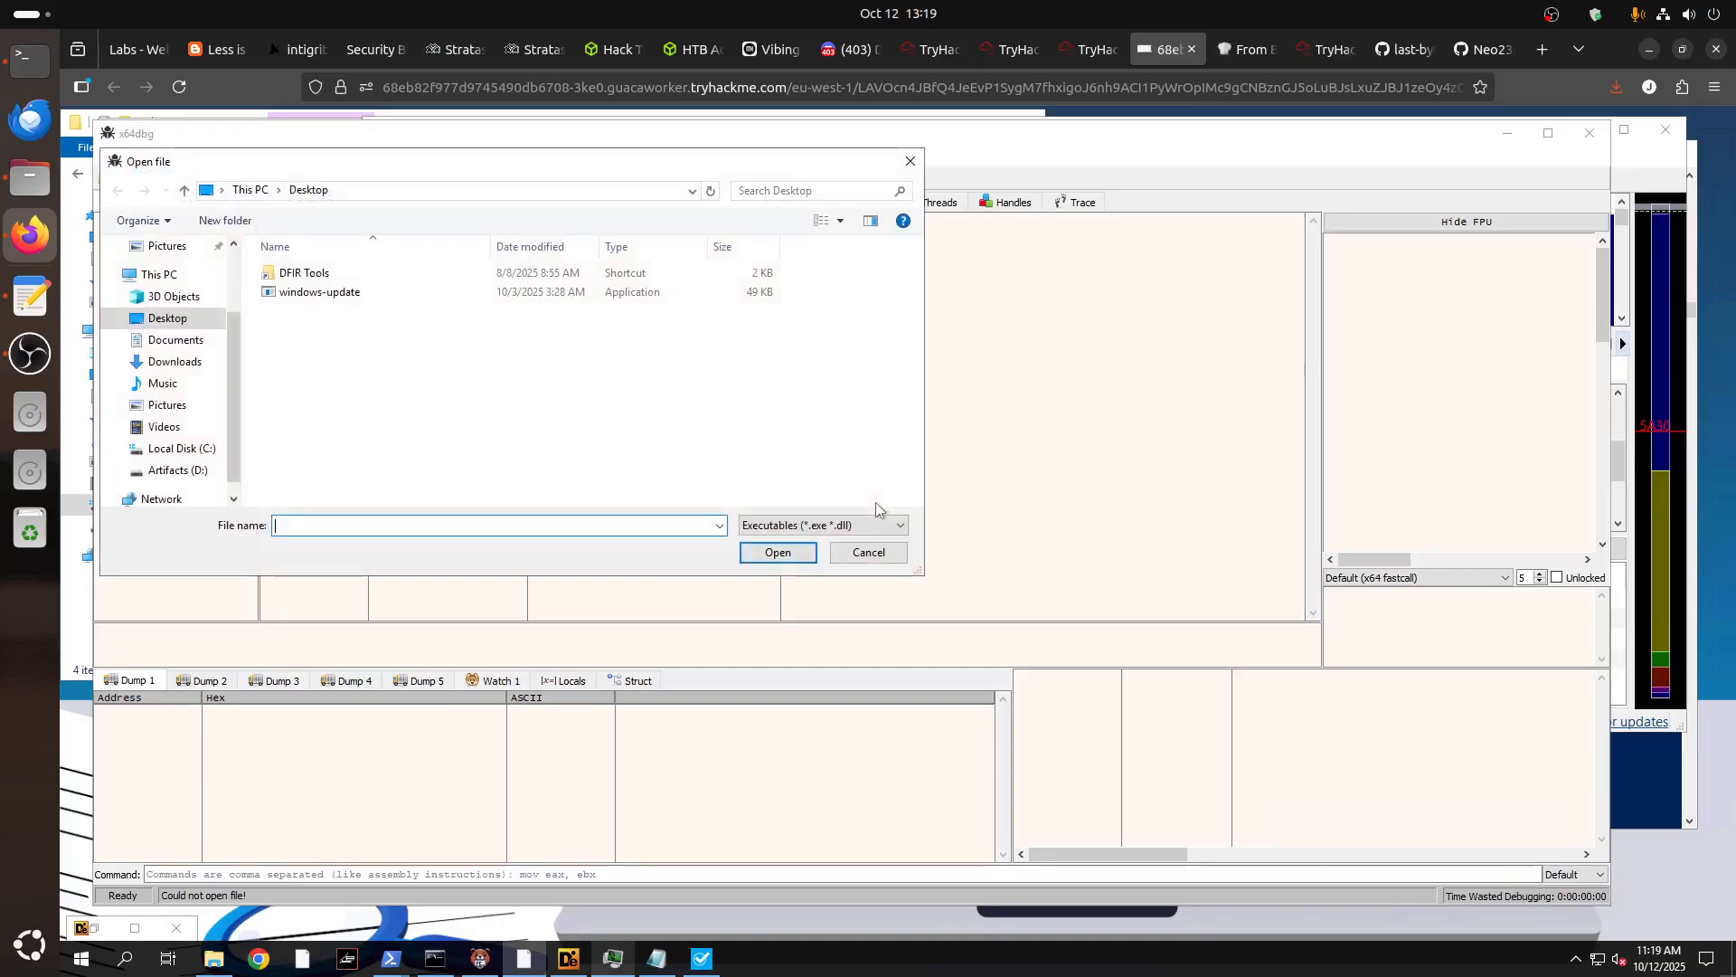
click(343, 297)
click(759, 553)
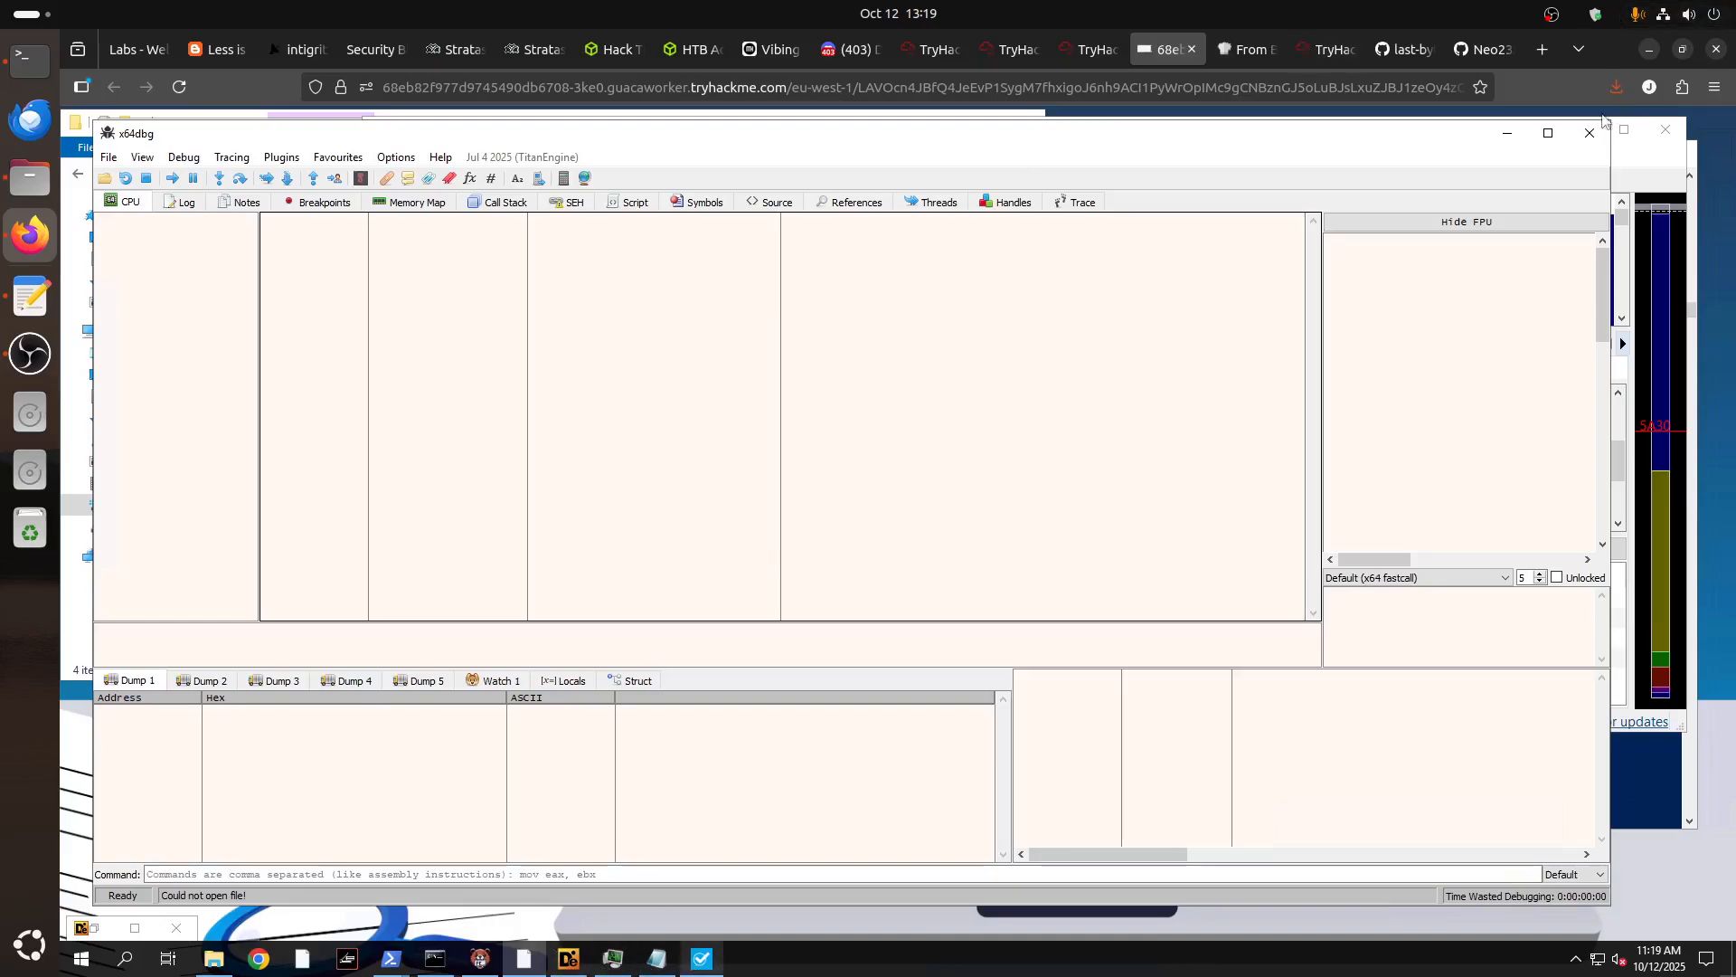
Close x64dbg and relaunch it from the x64dbg folder inside DFIR Tools > Malware Analysis.
click(1590, 133)
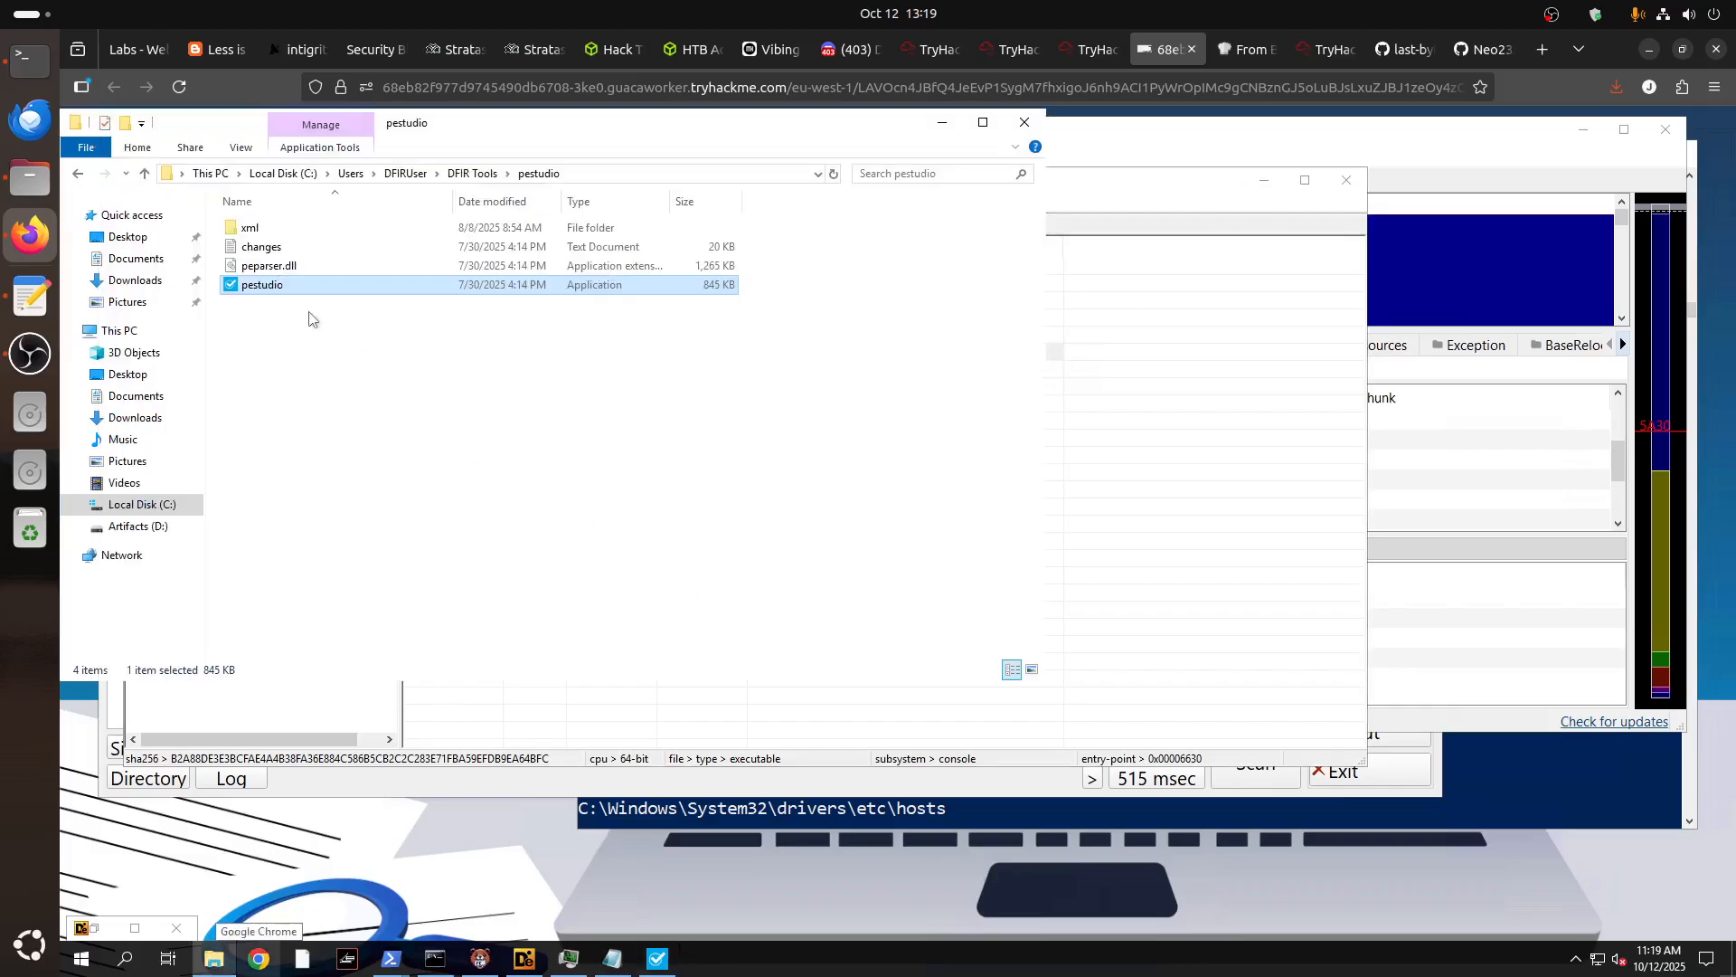
click(472, 172)
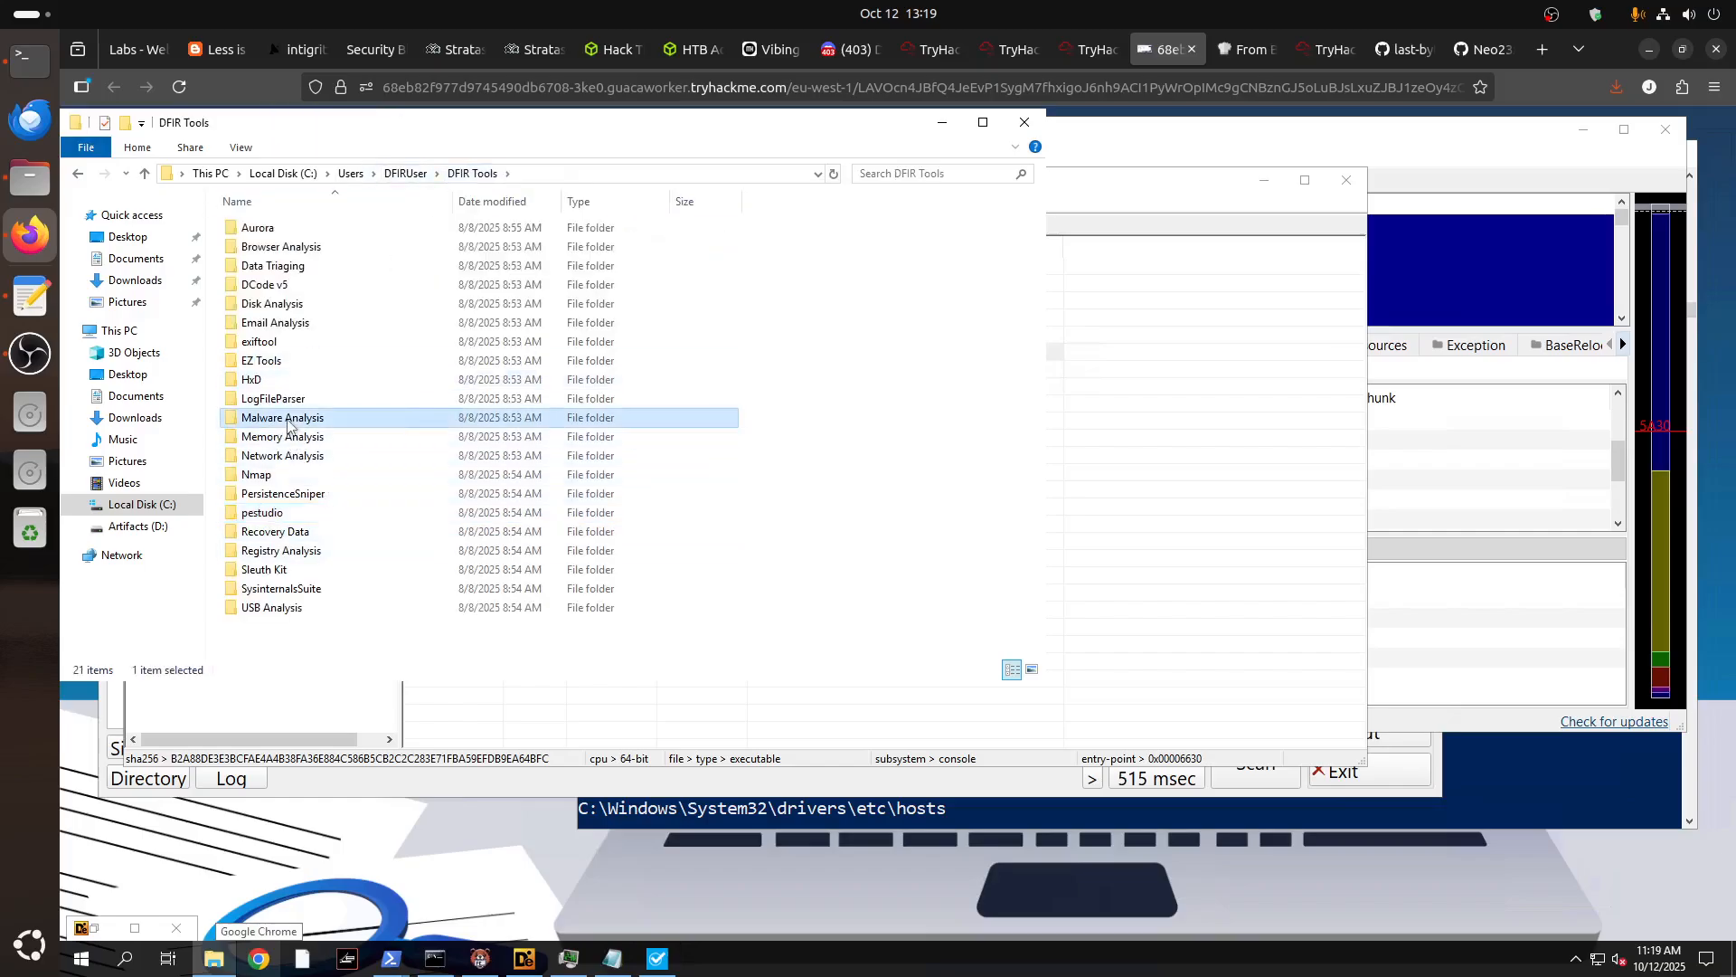
double_click(282, 418)
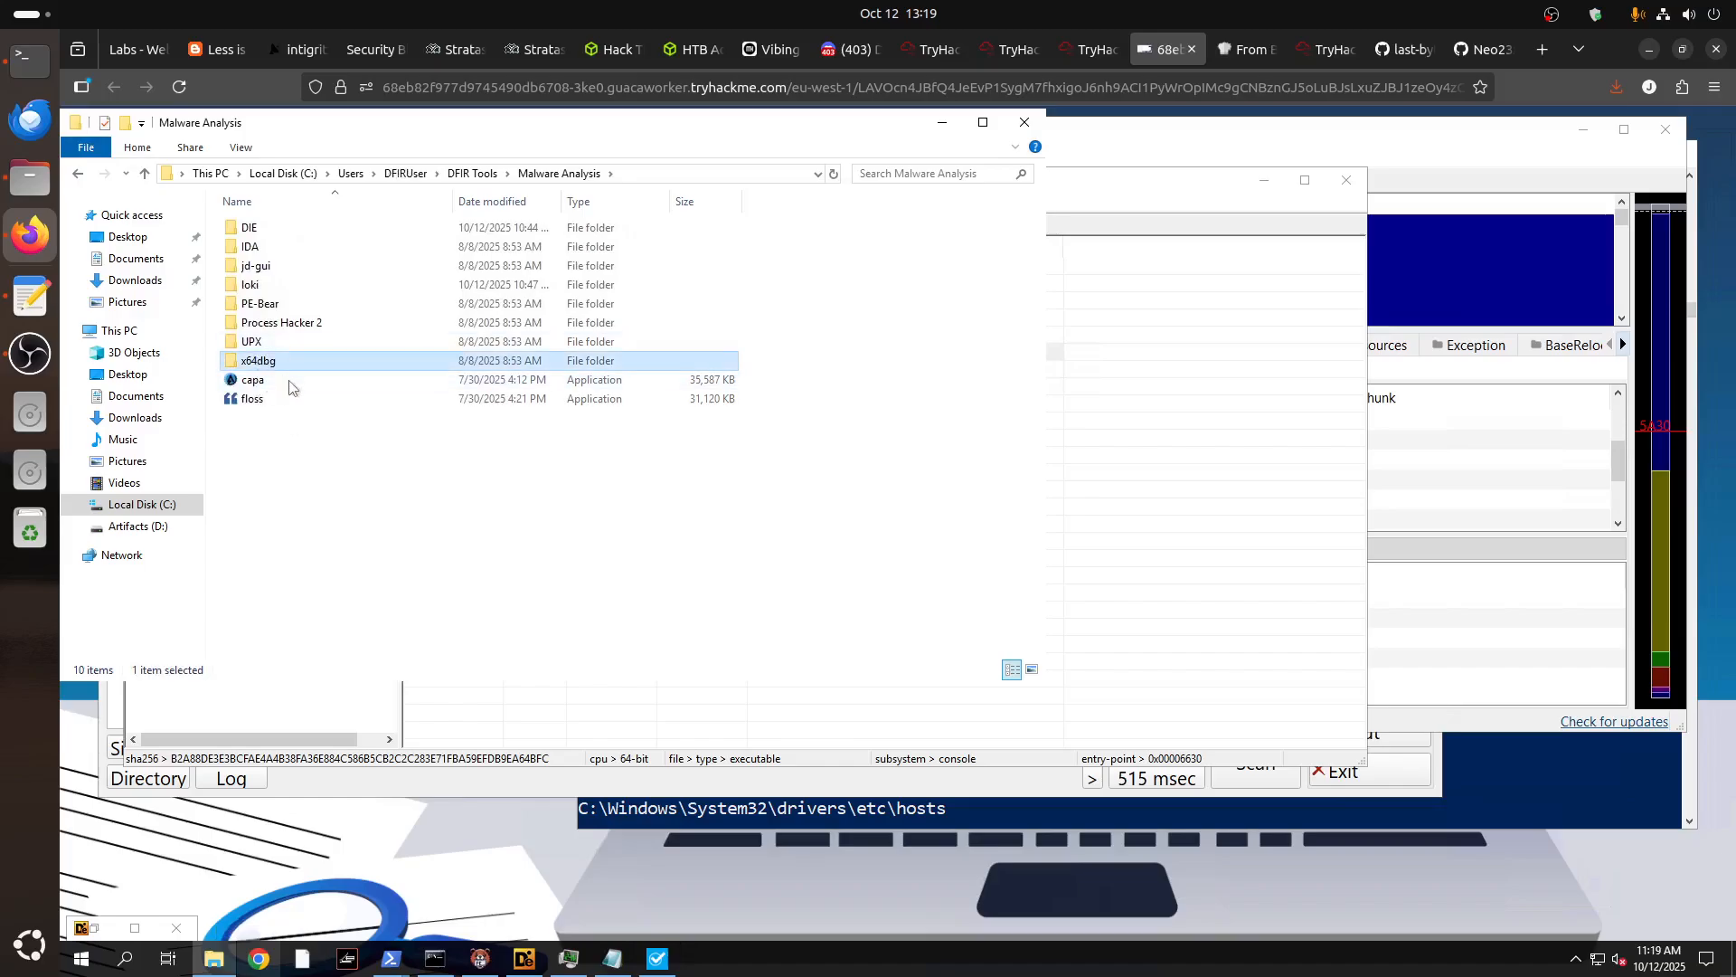
double_click(260, 361)
click(262, 288)
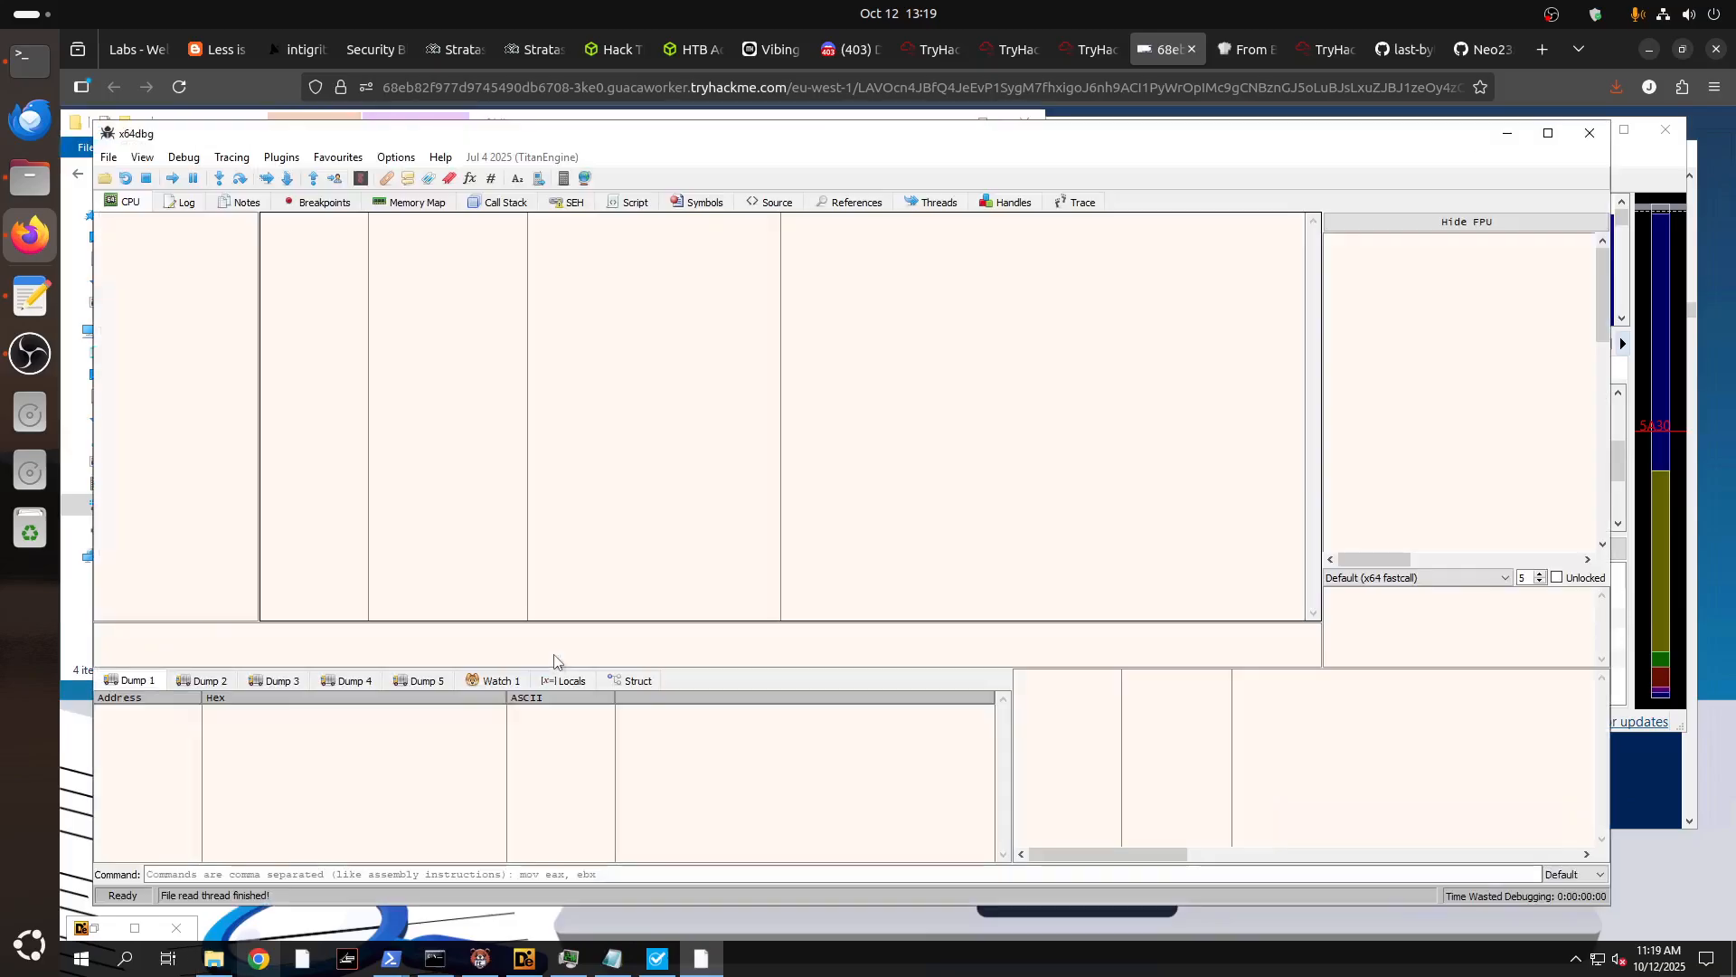
Try again to load the Desktop's windows-update executable in the relaunched x64dbg.
click(108, 157)
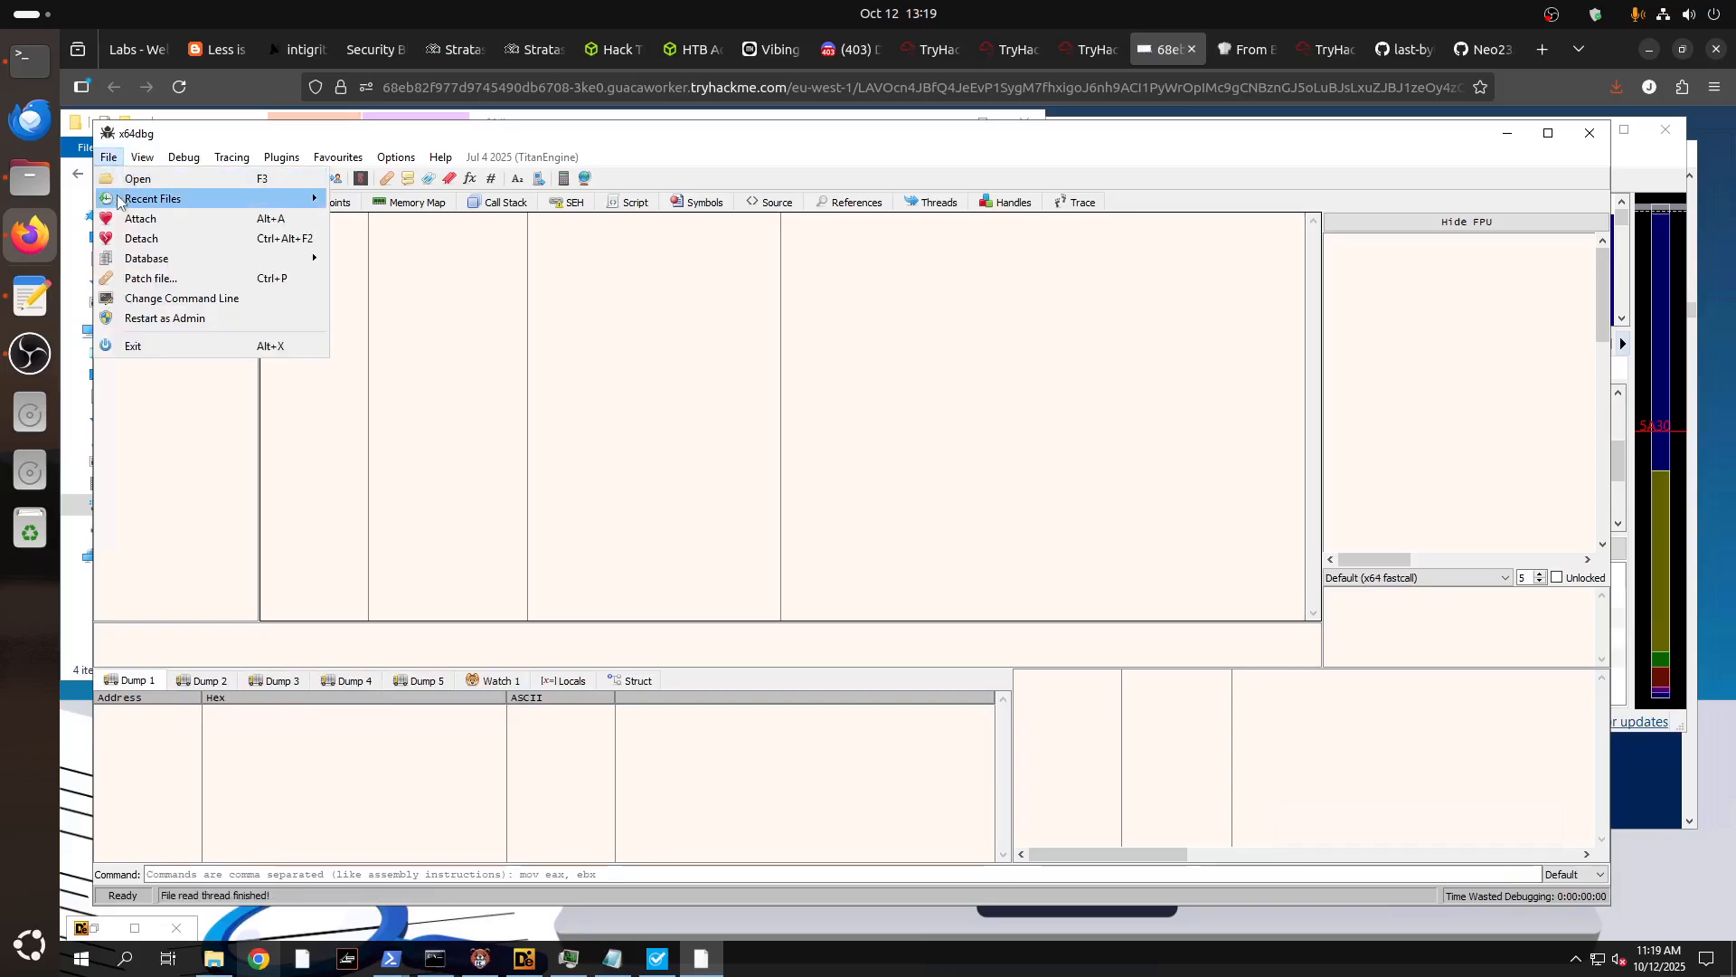
click(127, 178)
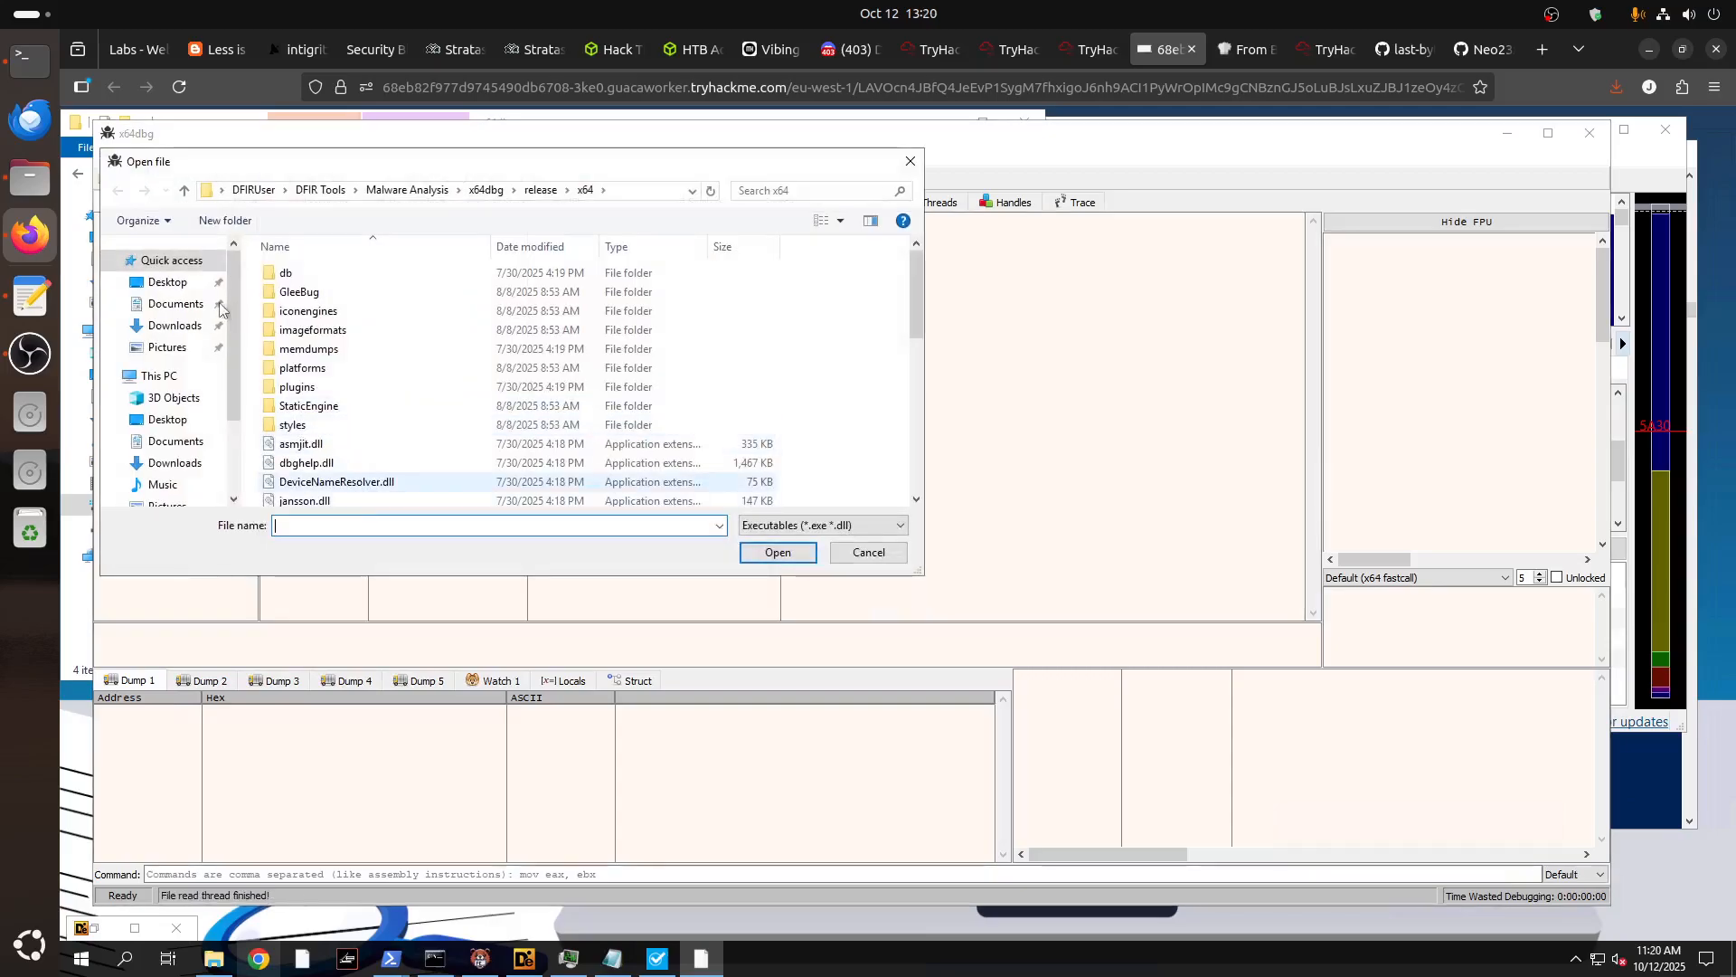
click(168, 282)
click(307, 292)
click(778, 550)
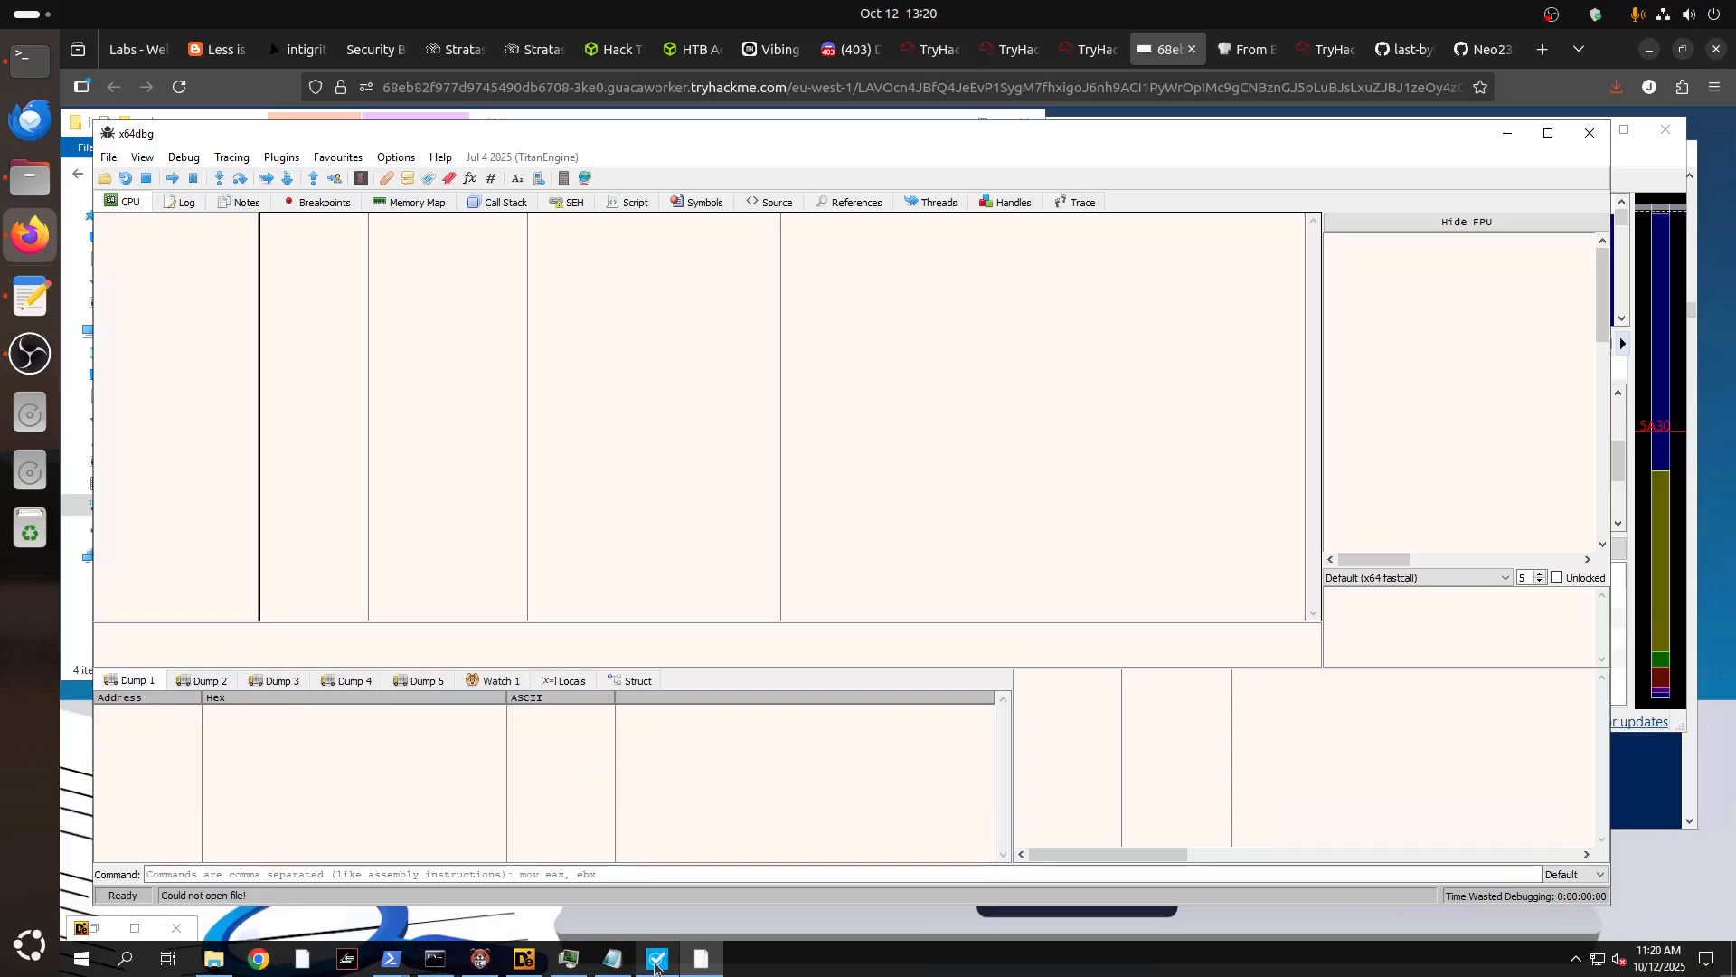
Close Detect It Easy with its PE viewer window, PE-bear and pestudio, leaving x64dbg open.
click(516, 964)
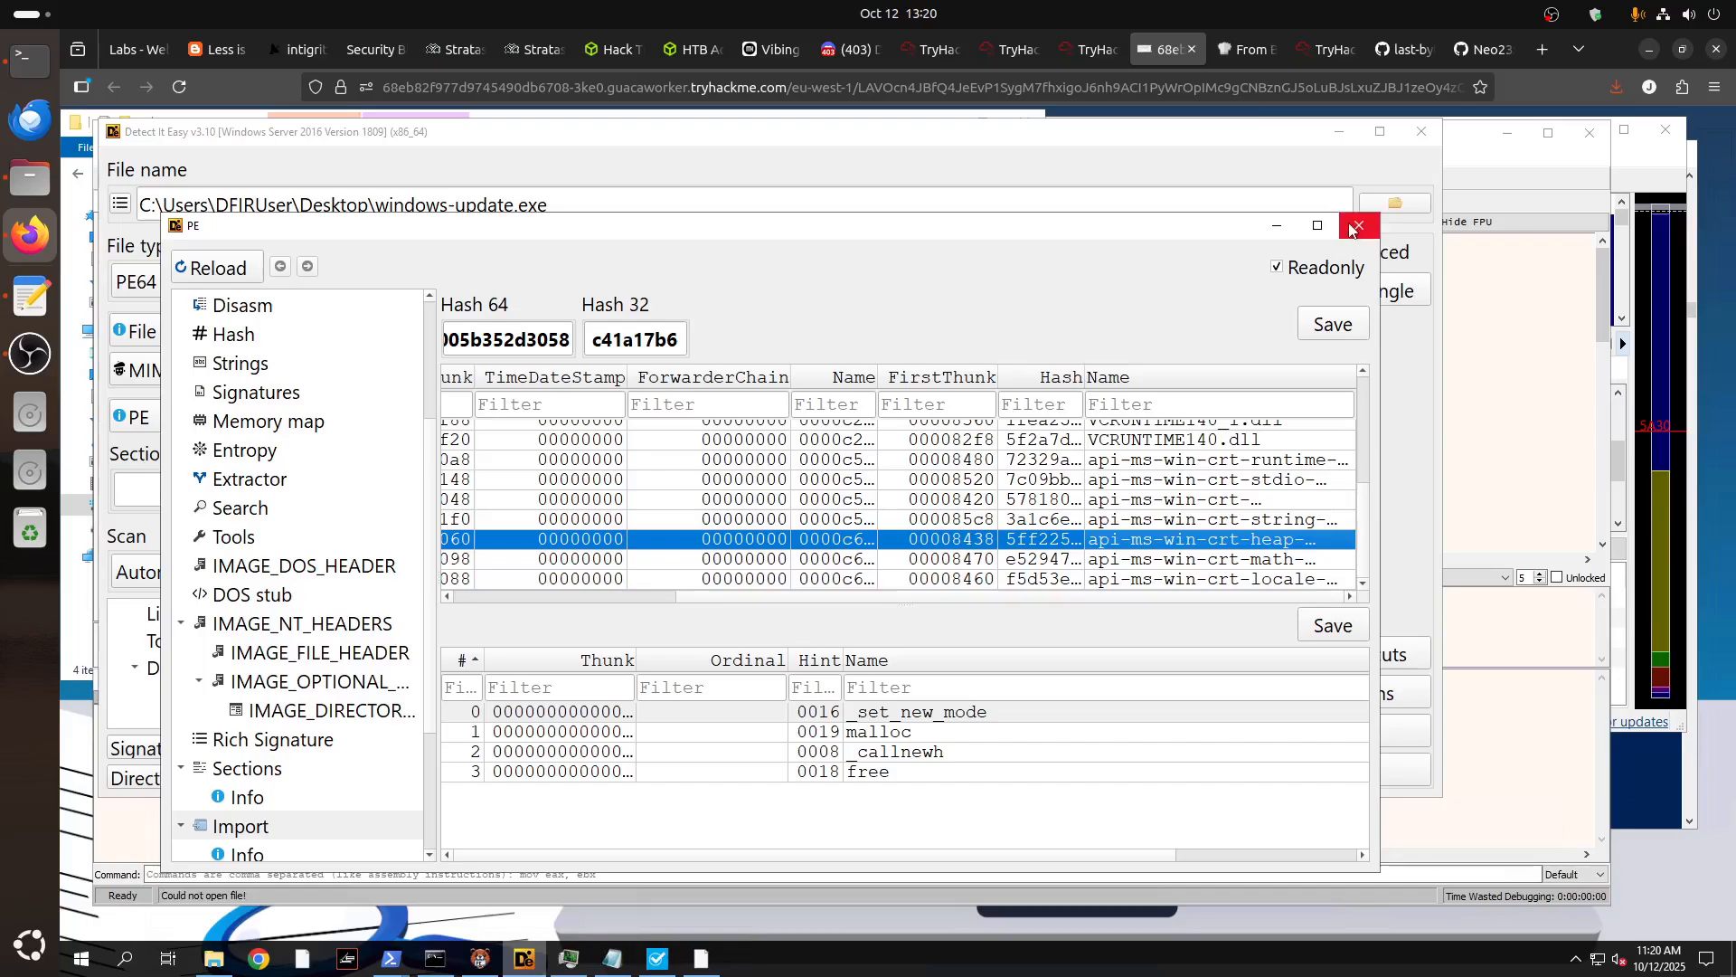
click(1343, 232)
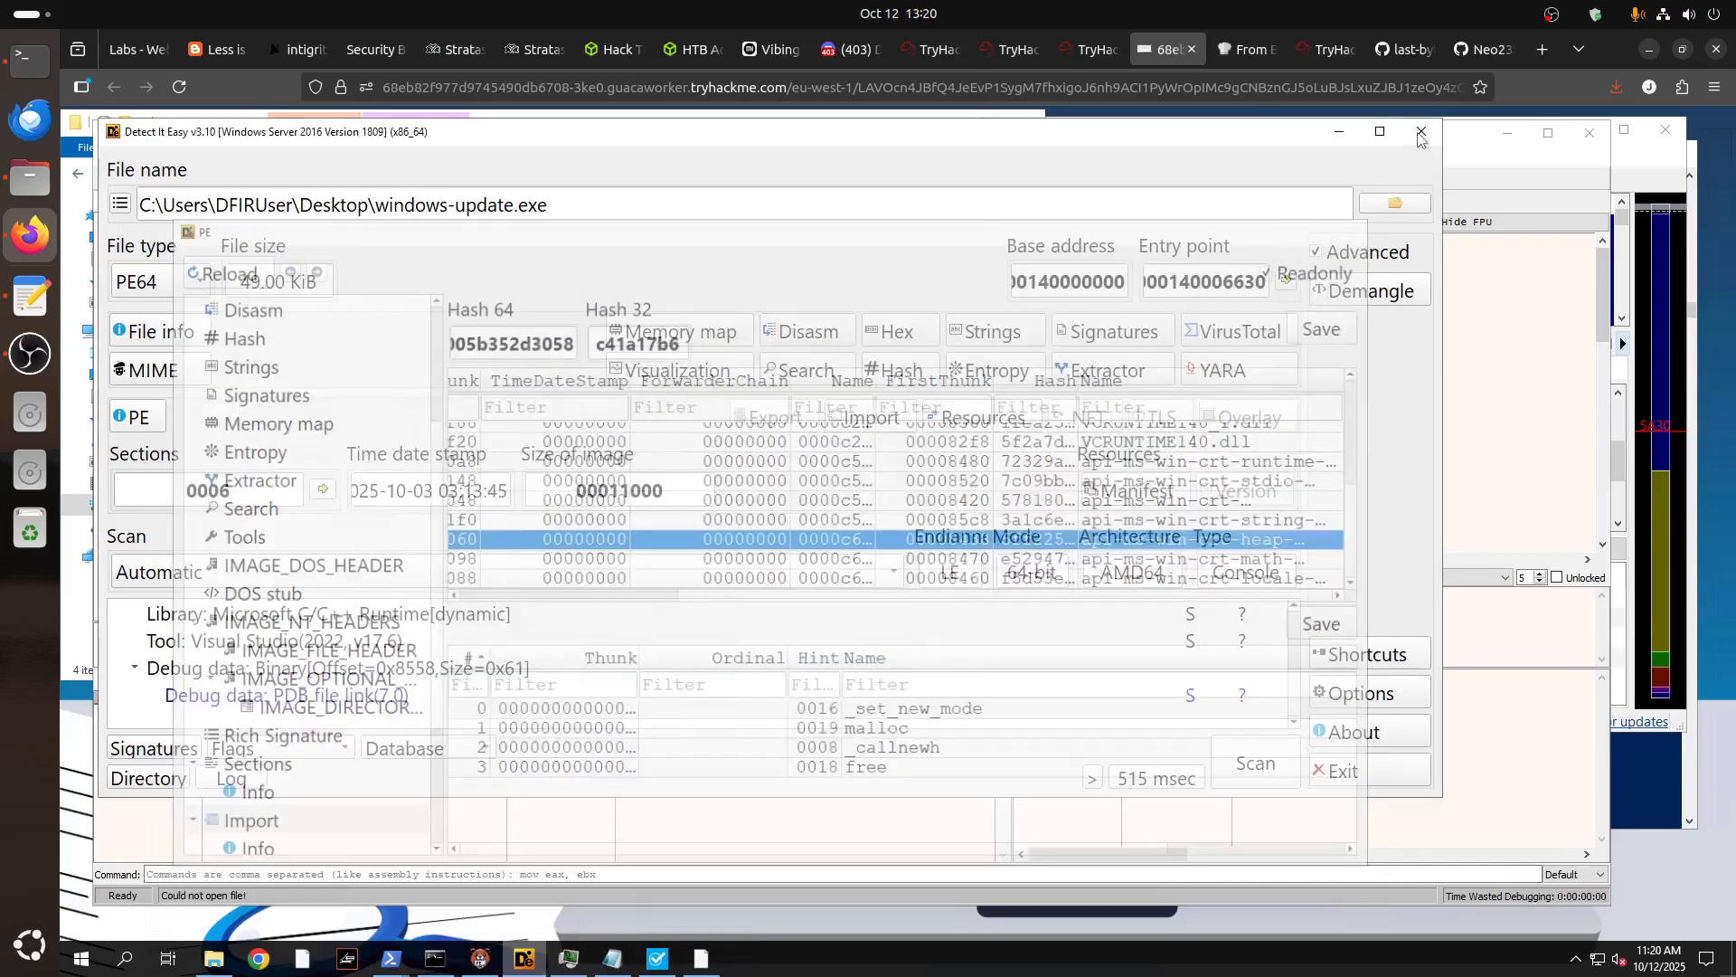
click(1420, 133)
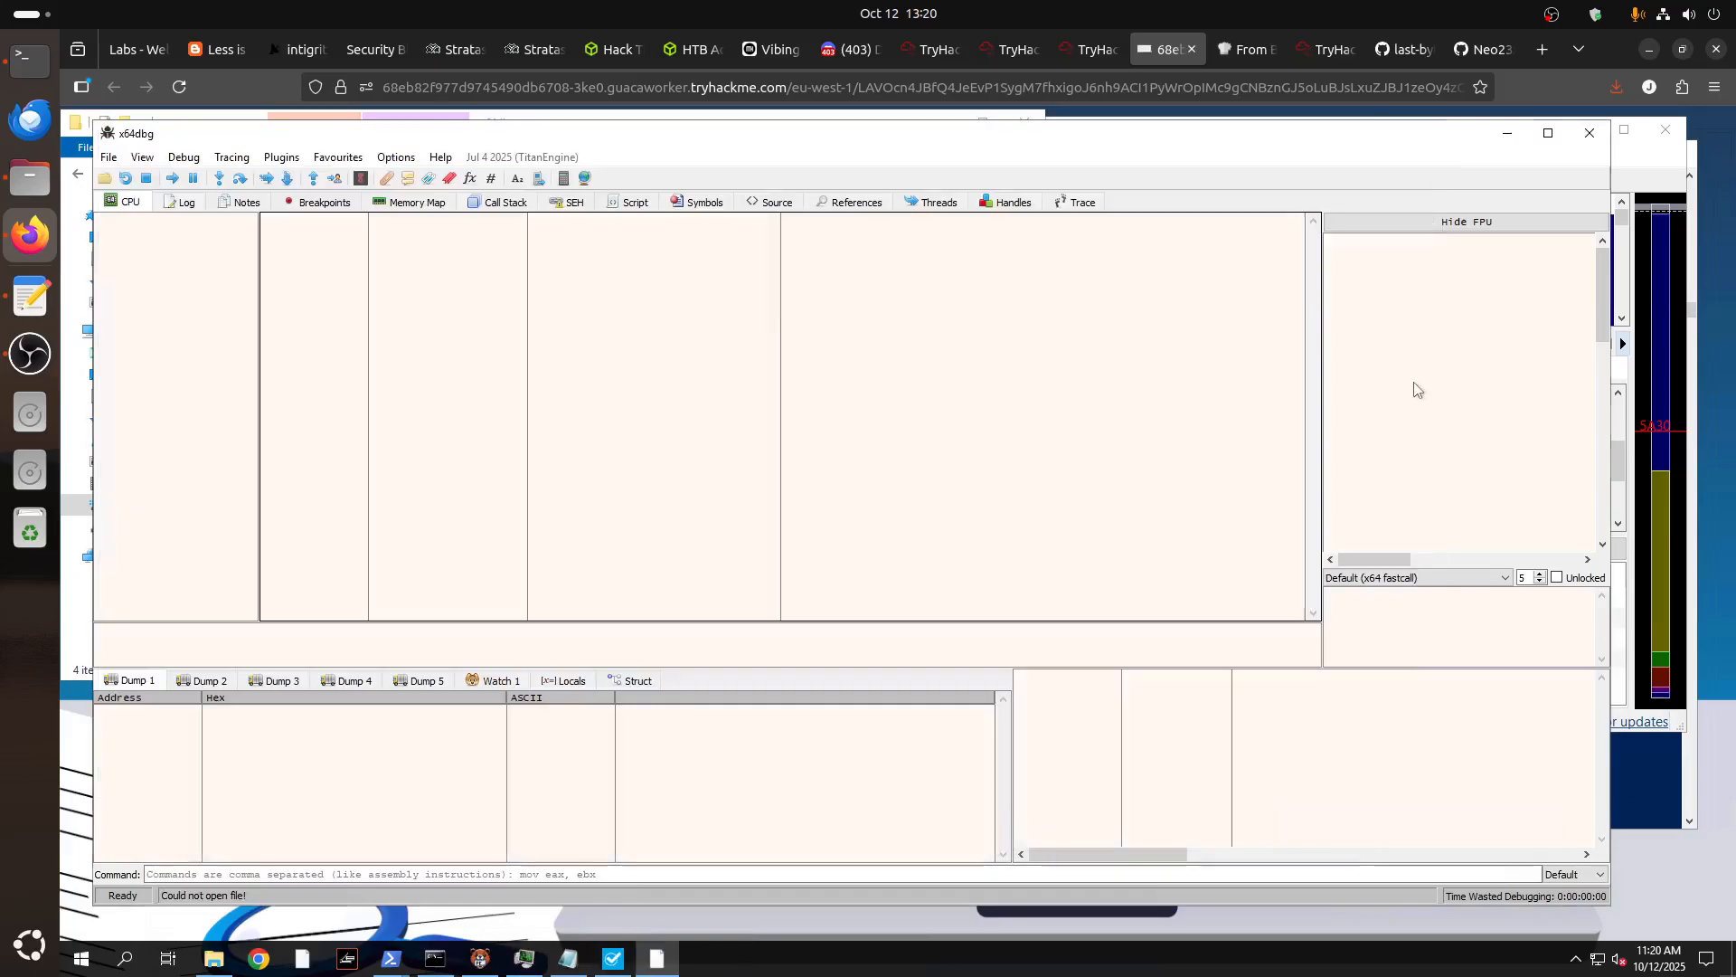
click(479, 956)
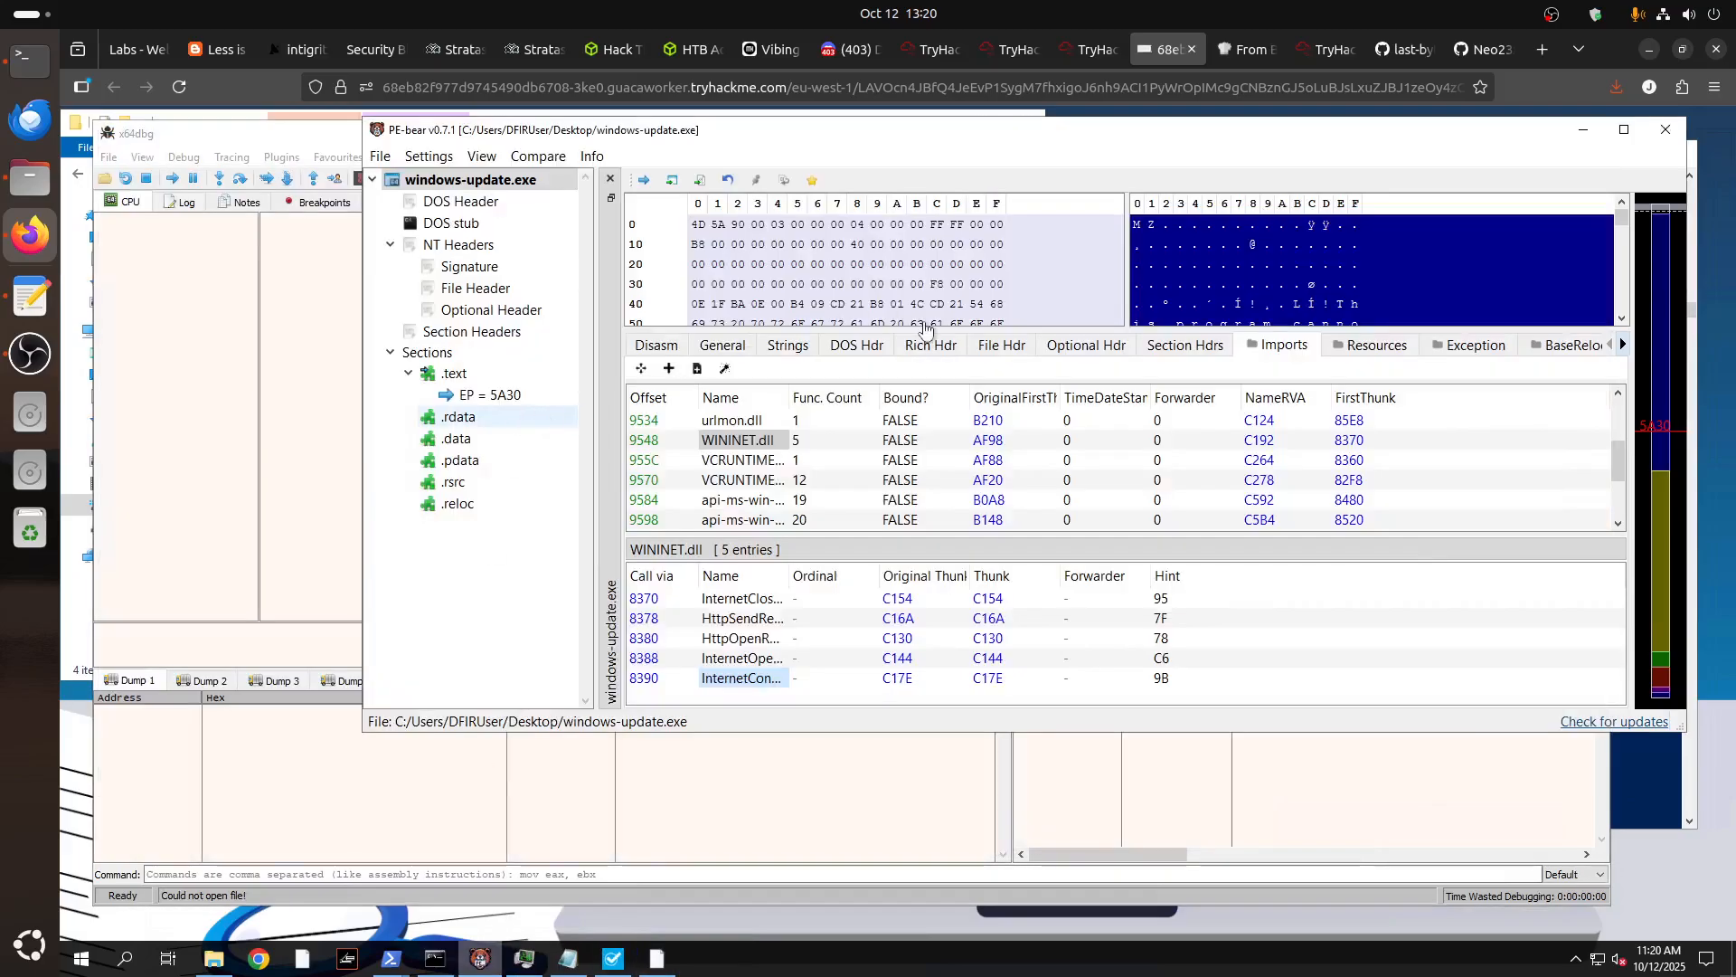
click(1662, 135)
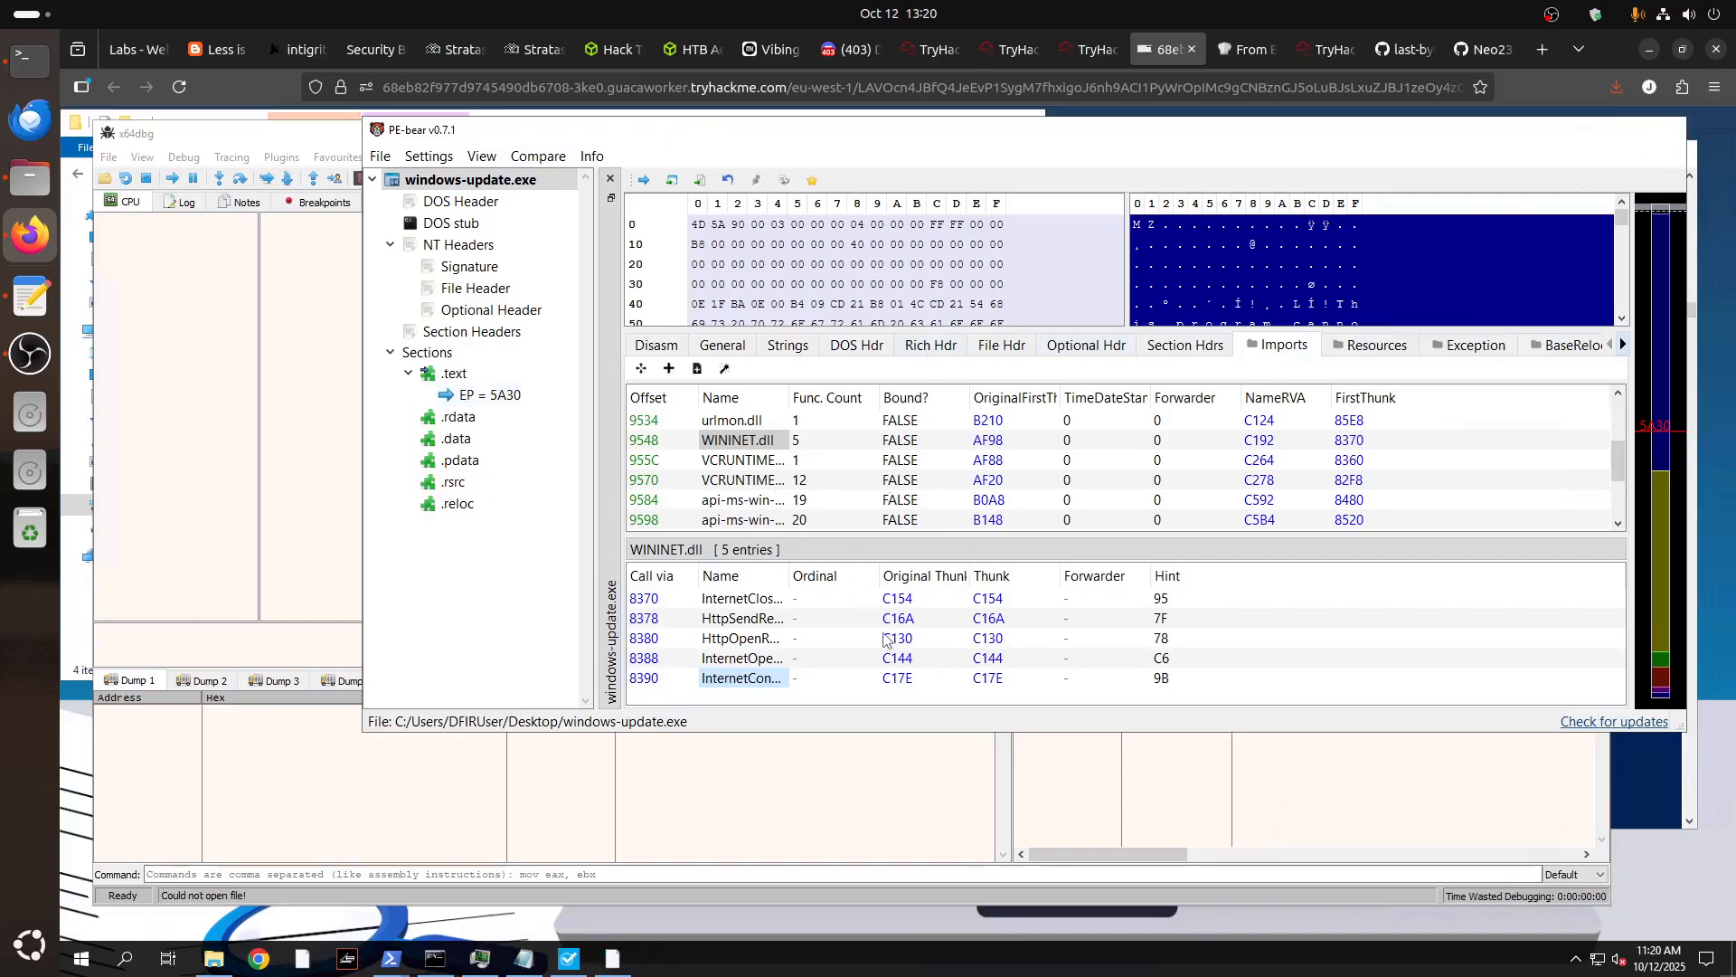
click(570, 960)
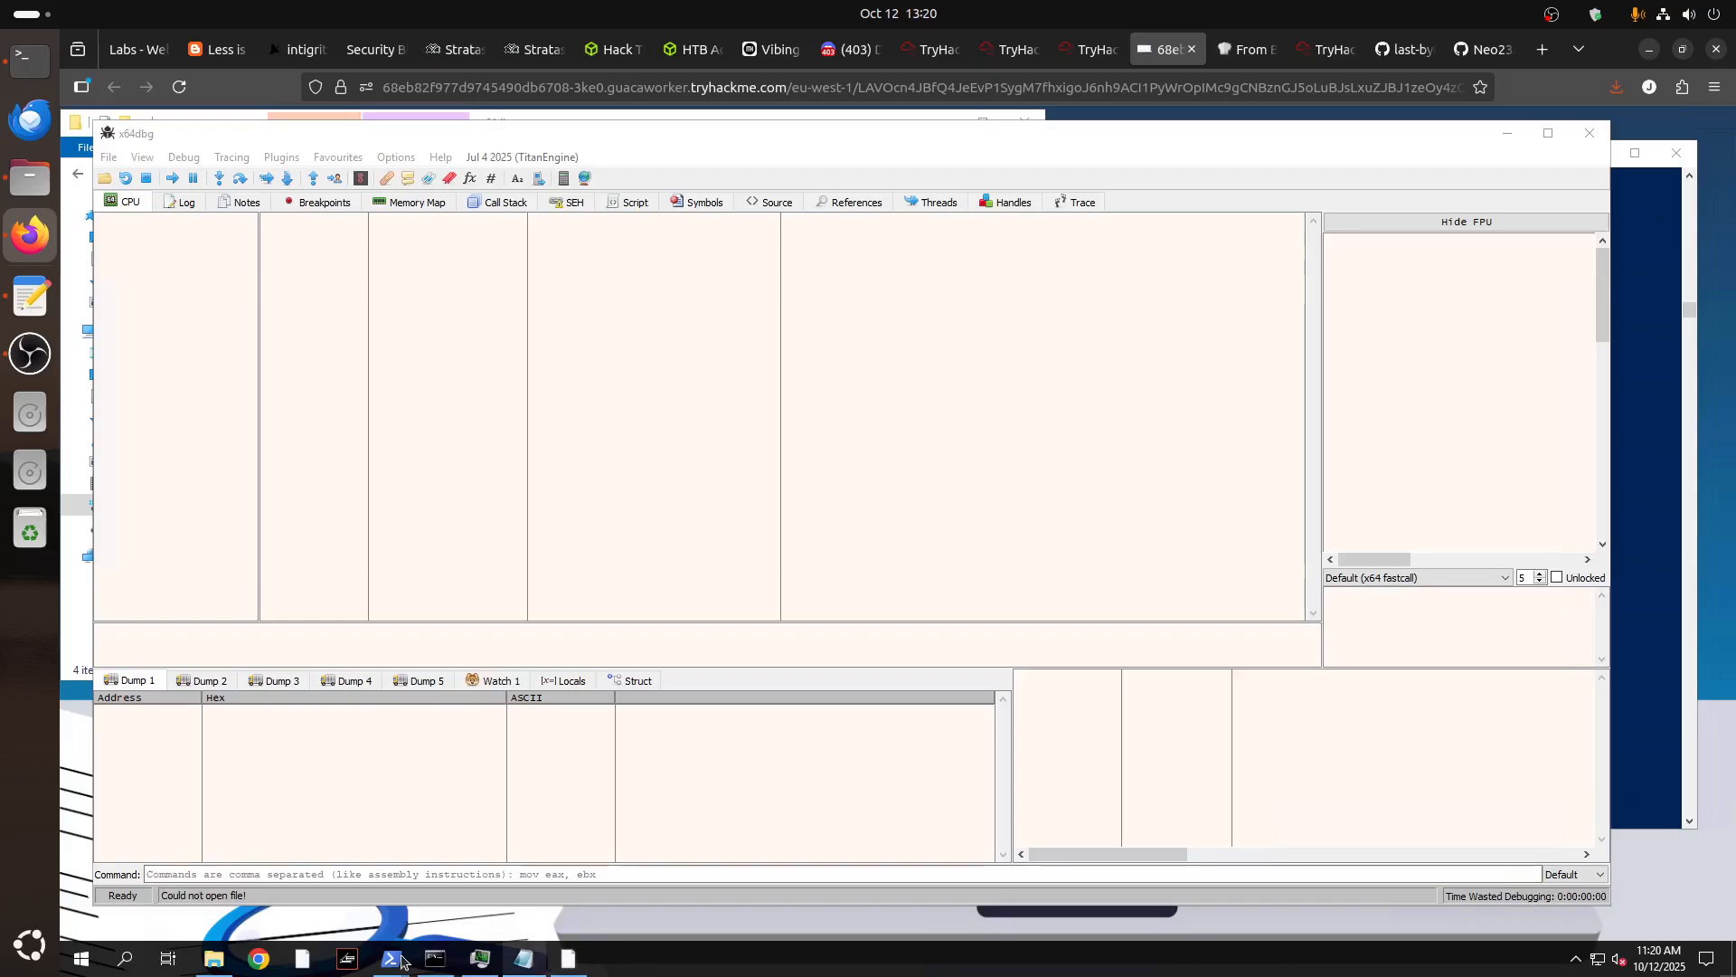
Check system resource use in Process Hacker, minimise the open windows to the desktop, and bring x64dbg back up.
click(469, 963)
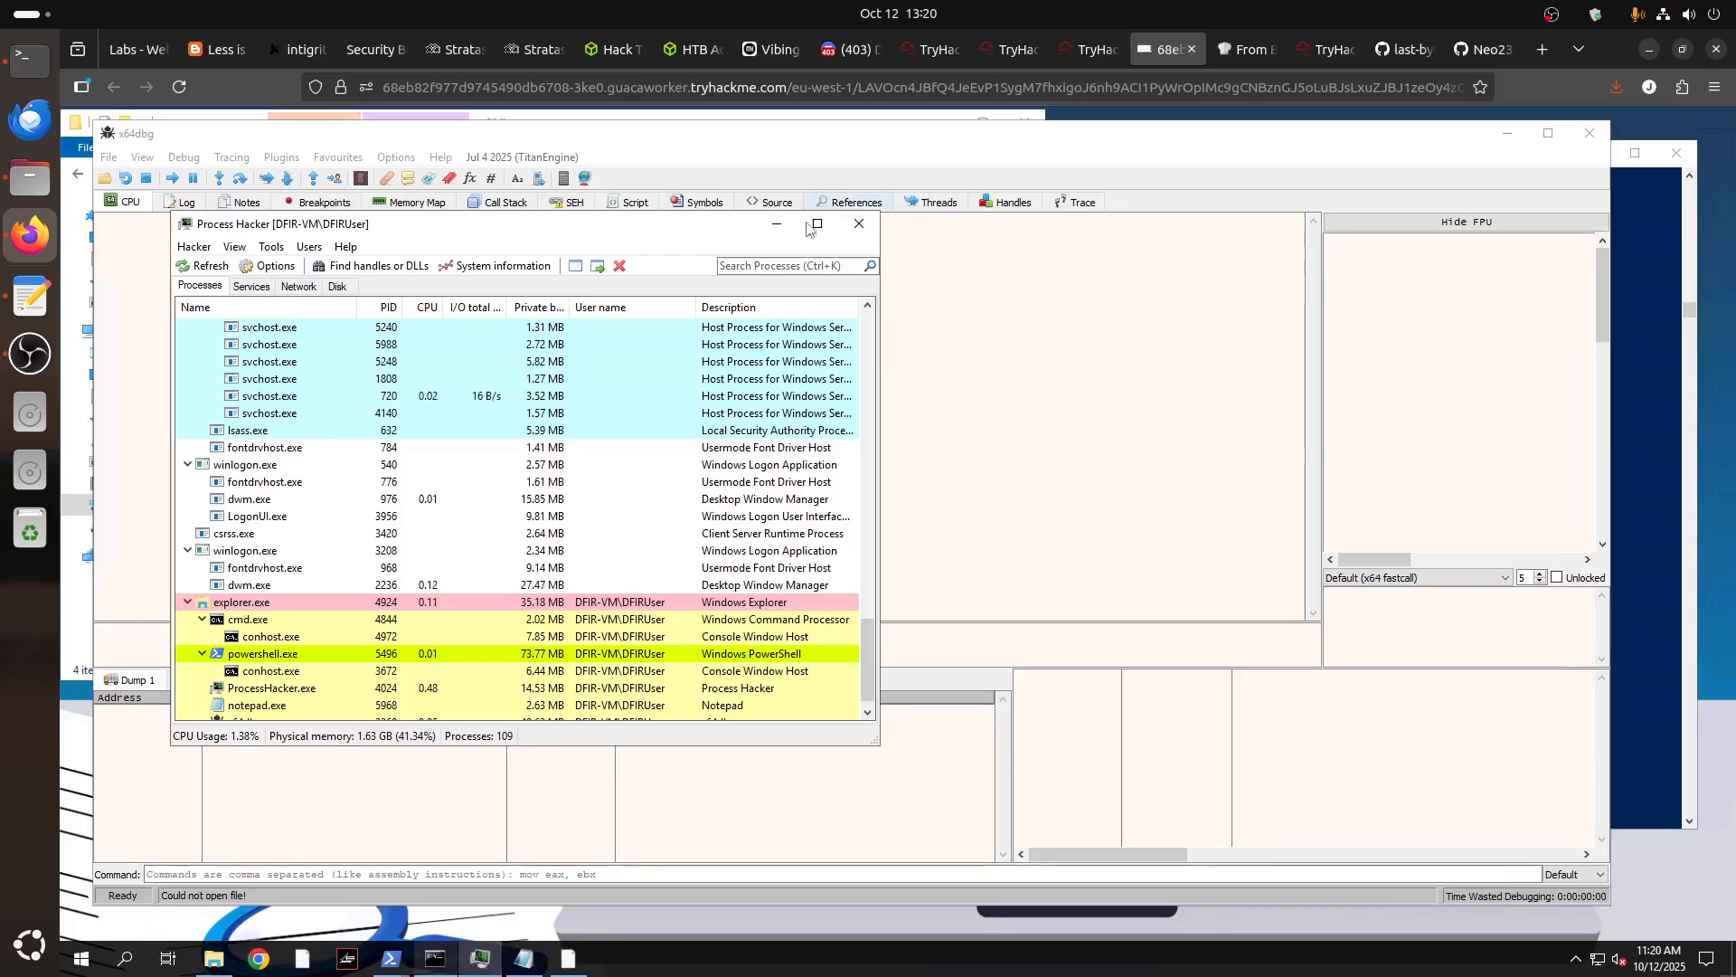
click(1505, 136)
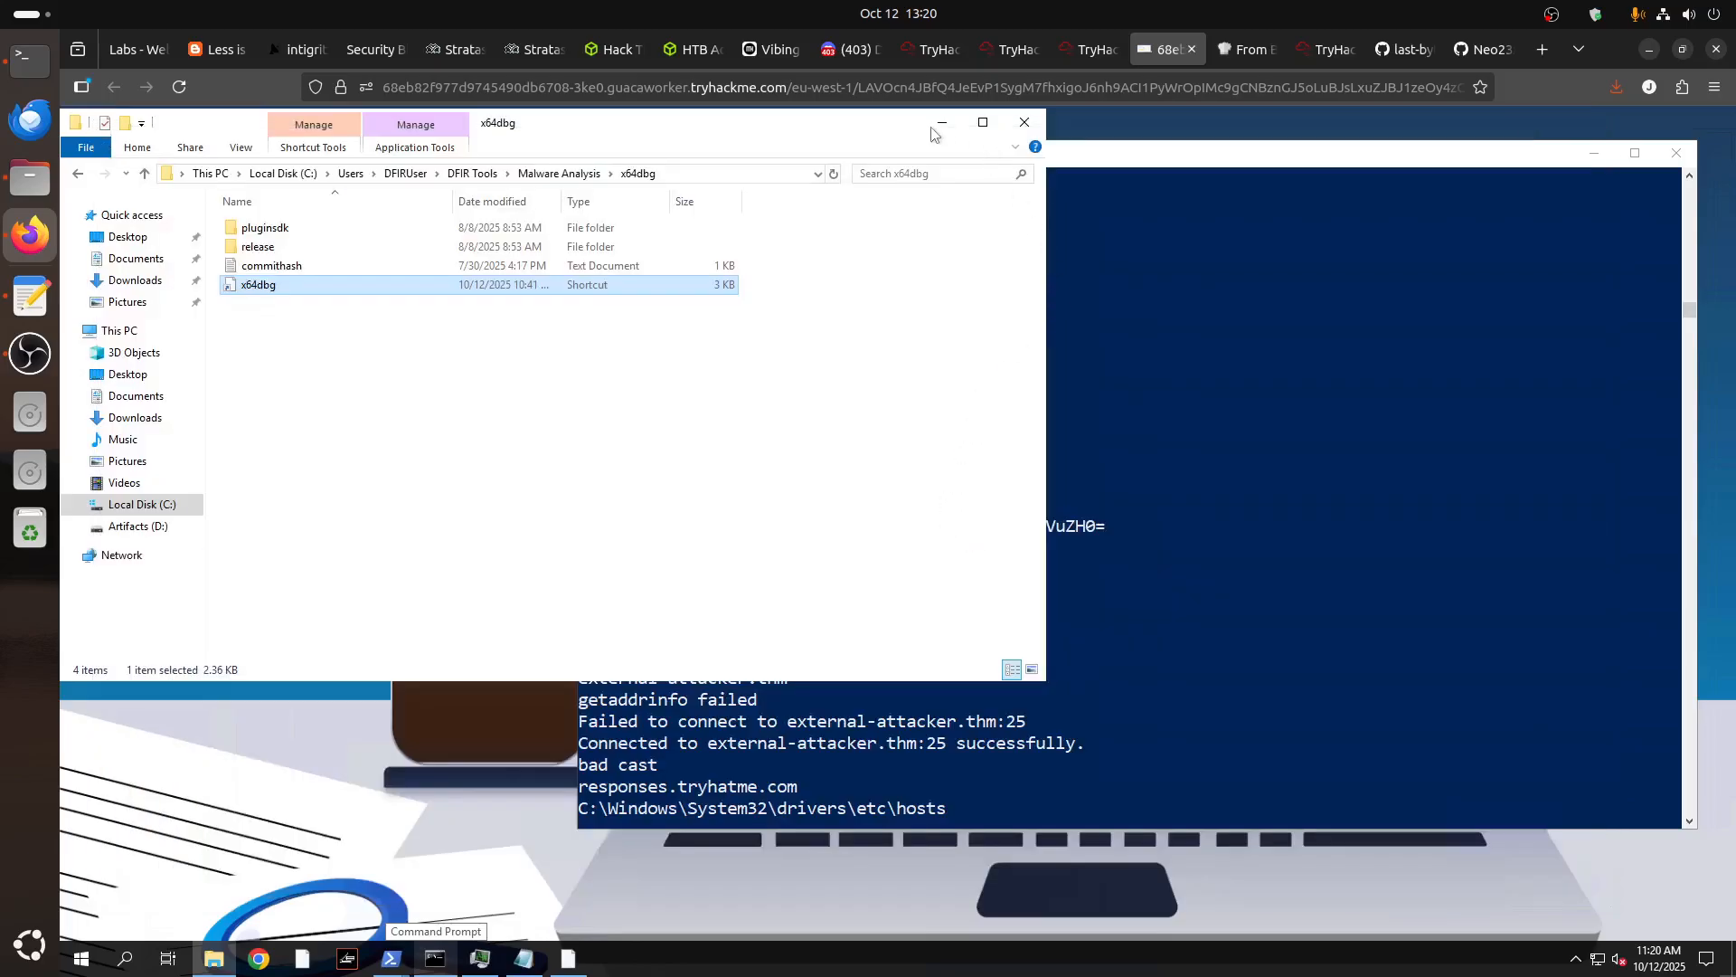
click(941, 123)
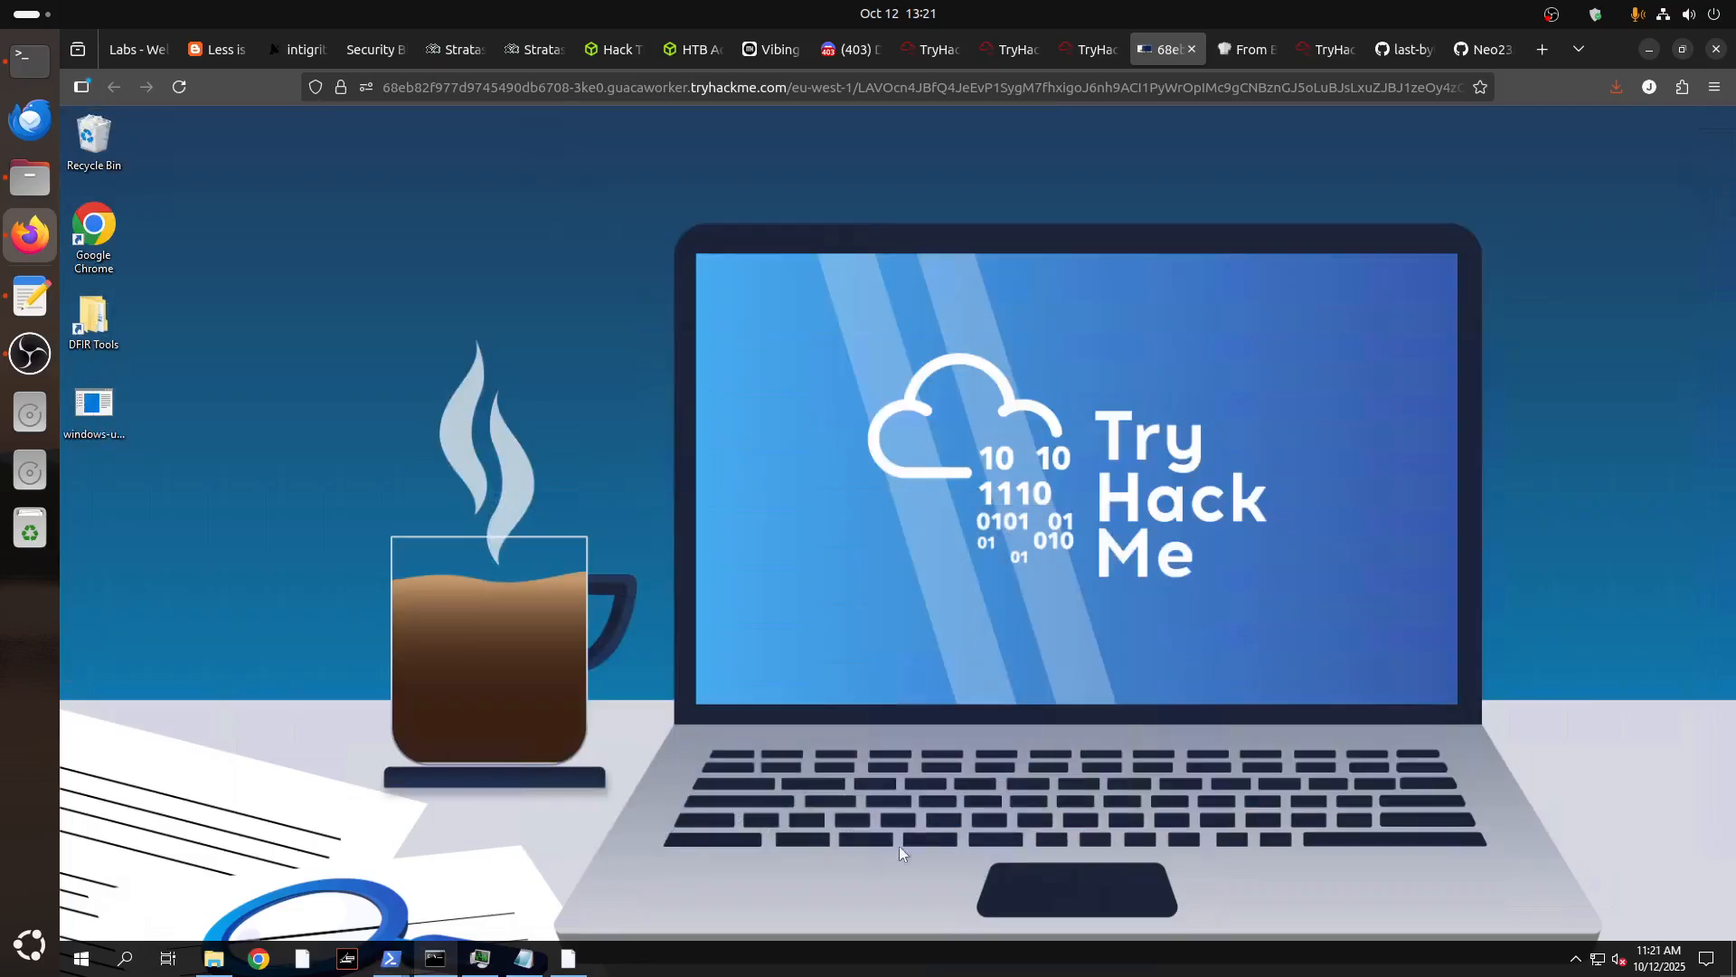
click(562, 962)
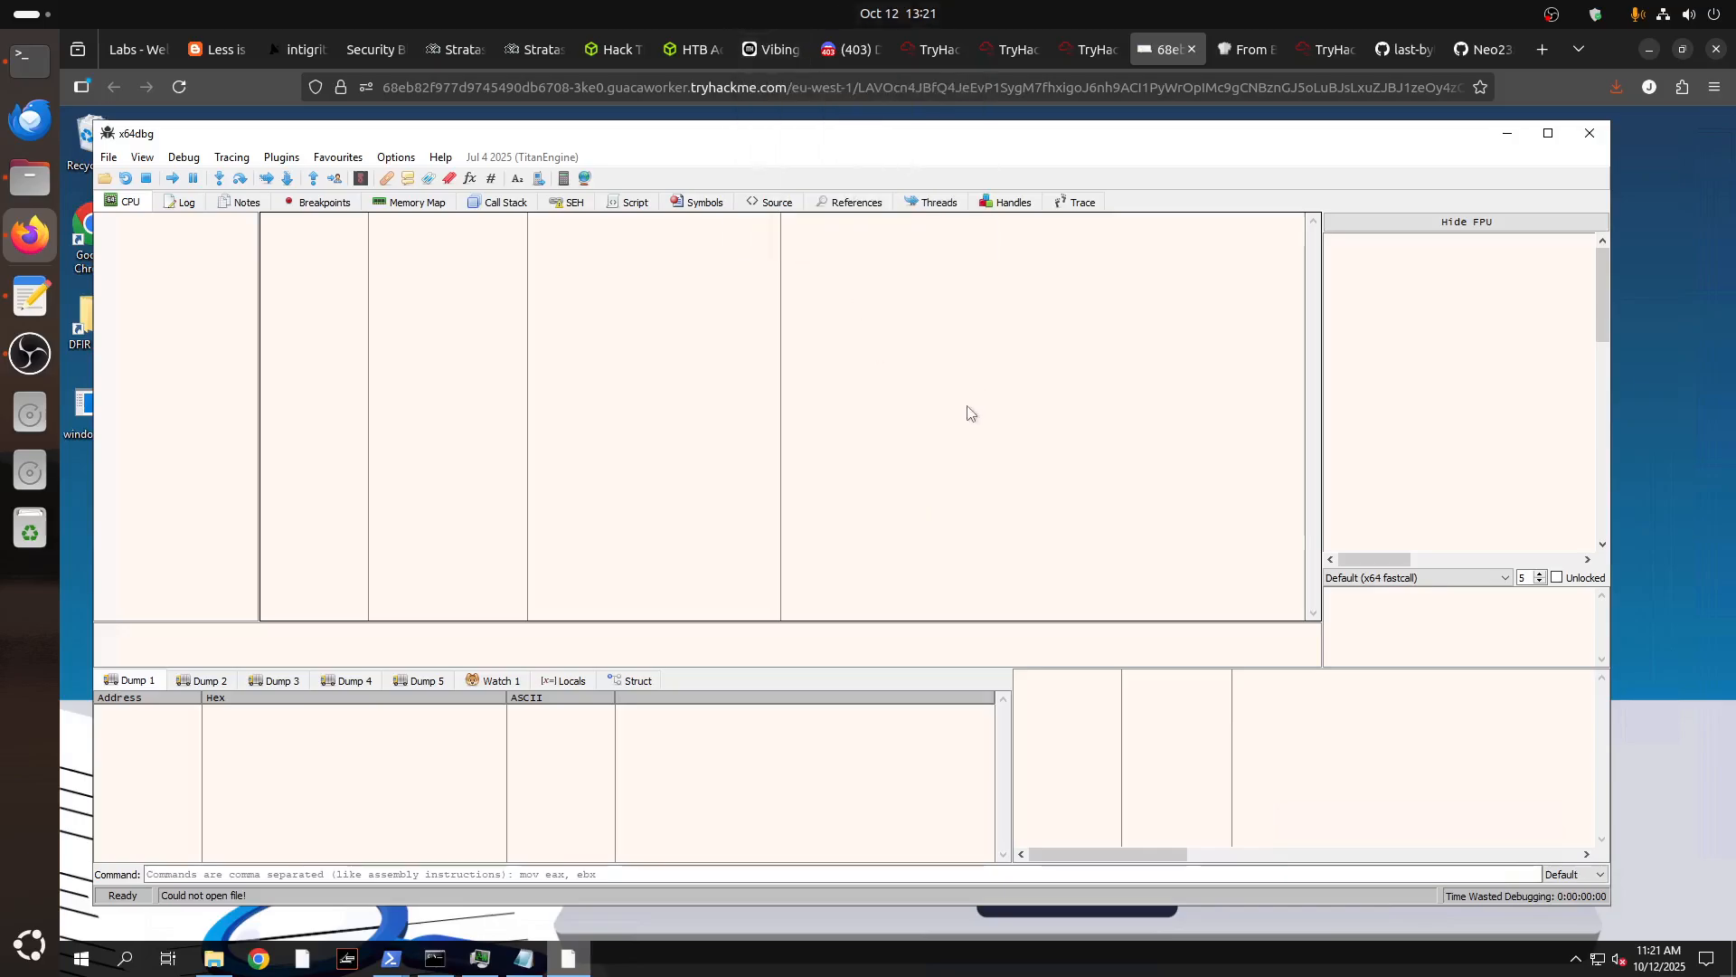
Check the running apps and their memory use in Task Manager and close it.
right_click(919, 958)
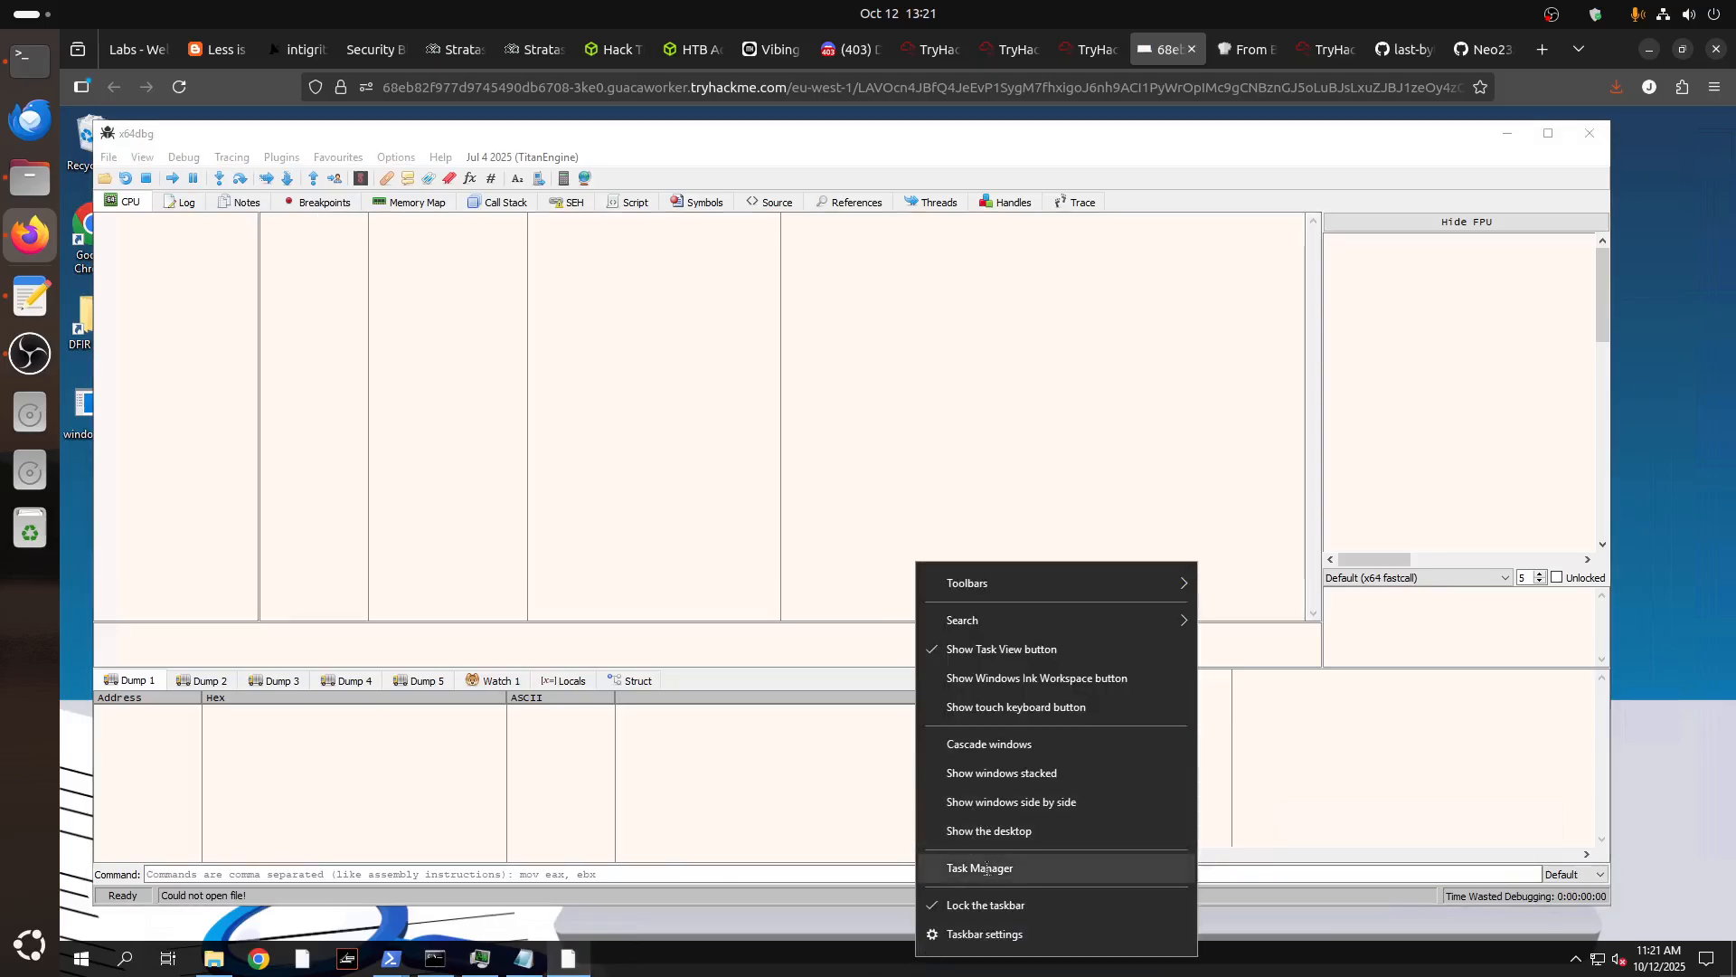
click(985, 866)
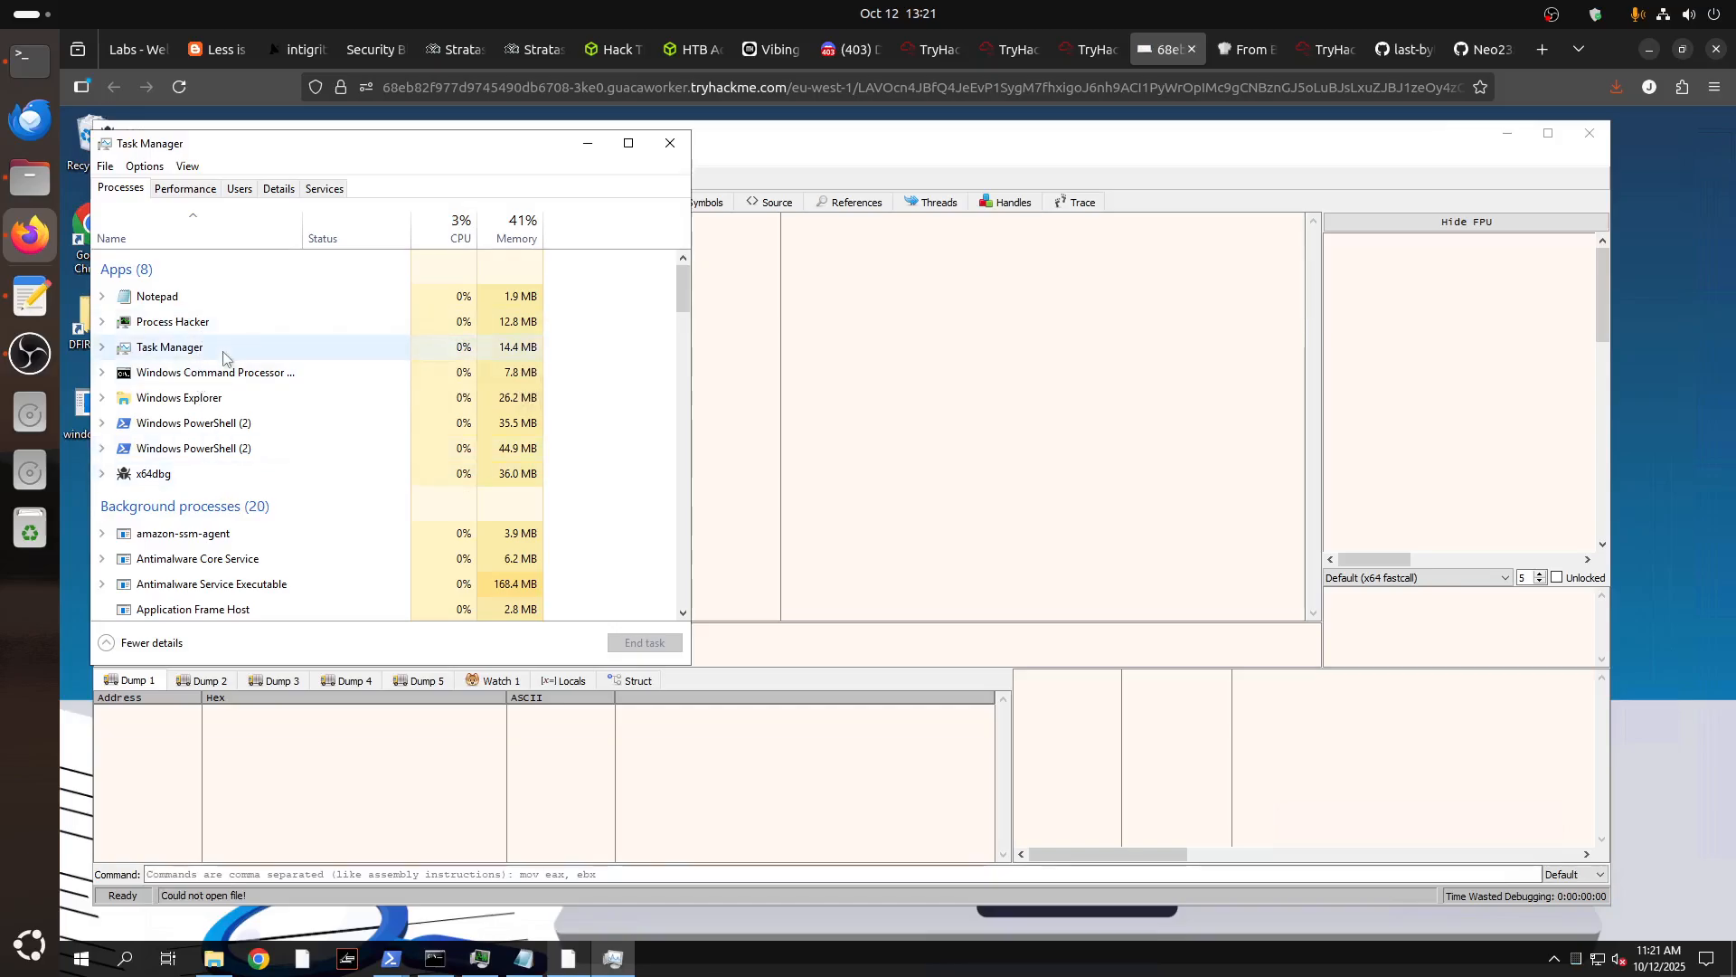
click(670, 143)
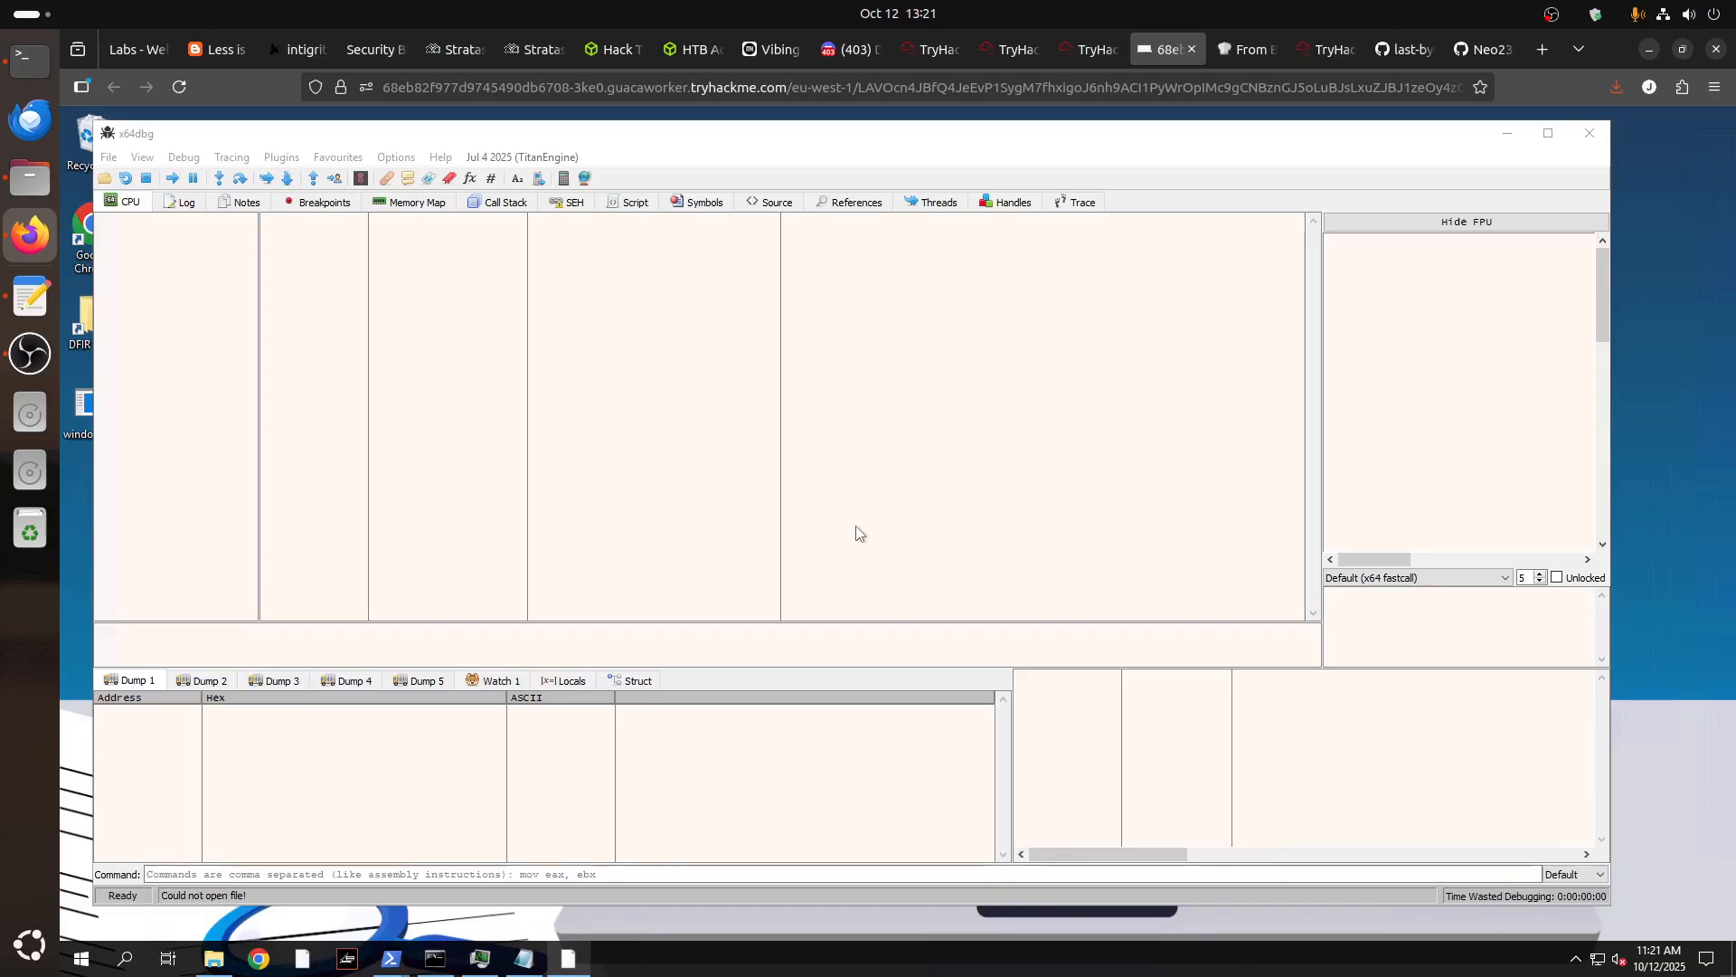
Exit x64dbg and start debugging the desktop's windows-update file with x64dbg directly from the file.
click(108, 158)
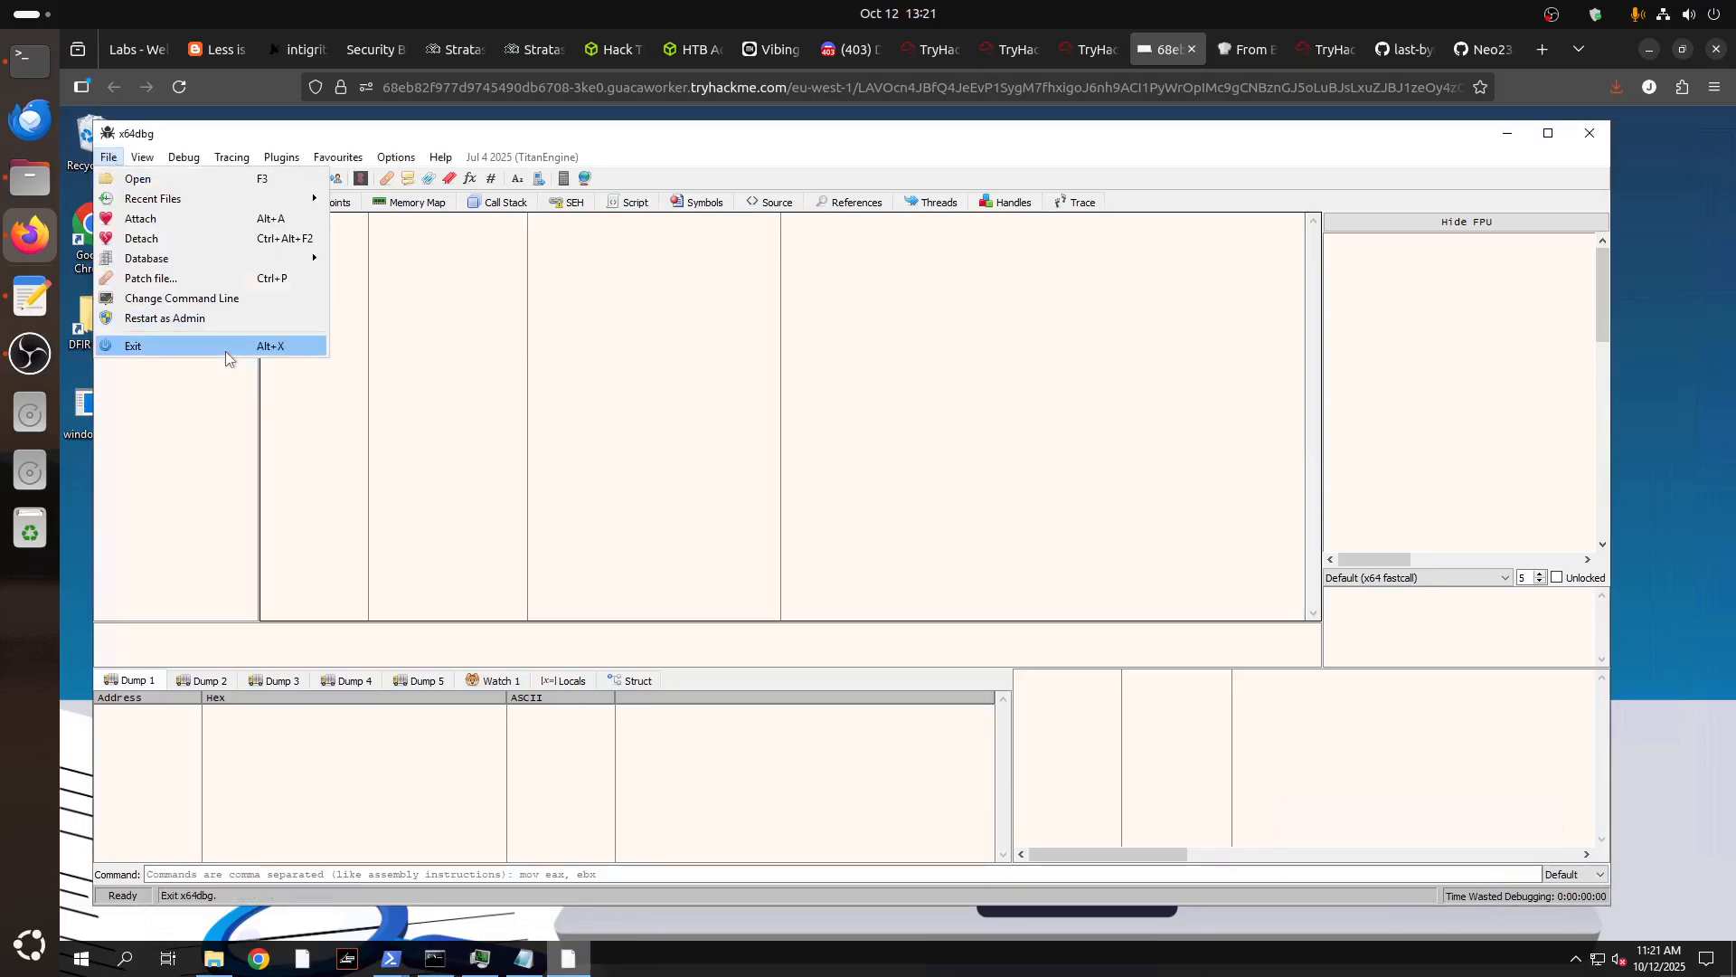
click(600, 660)
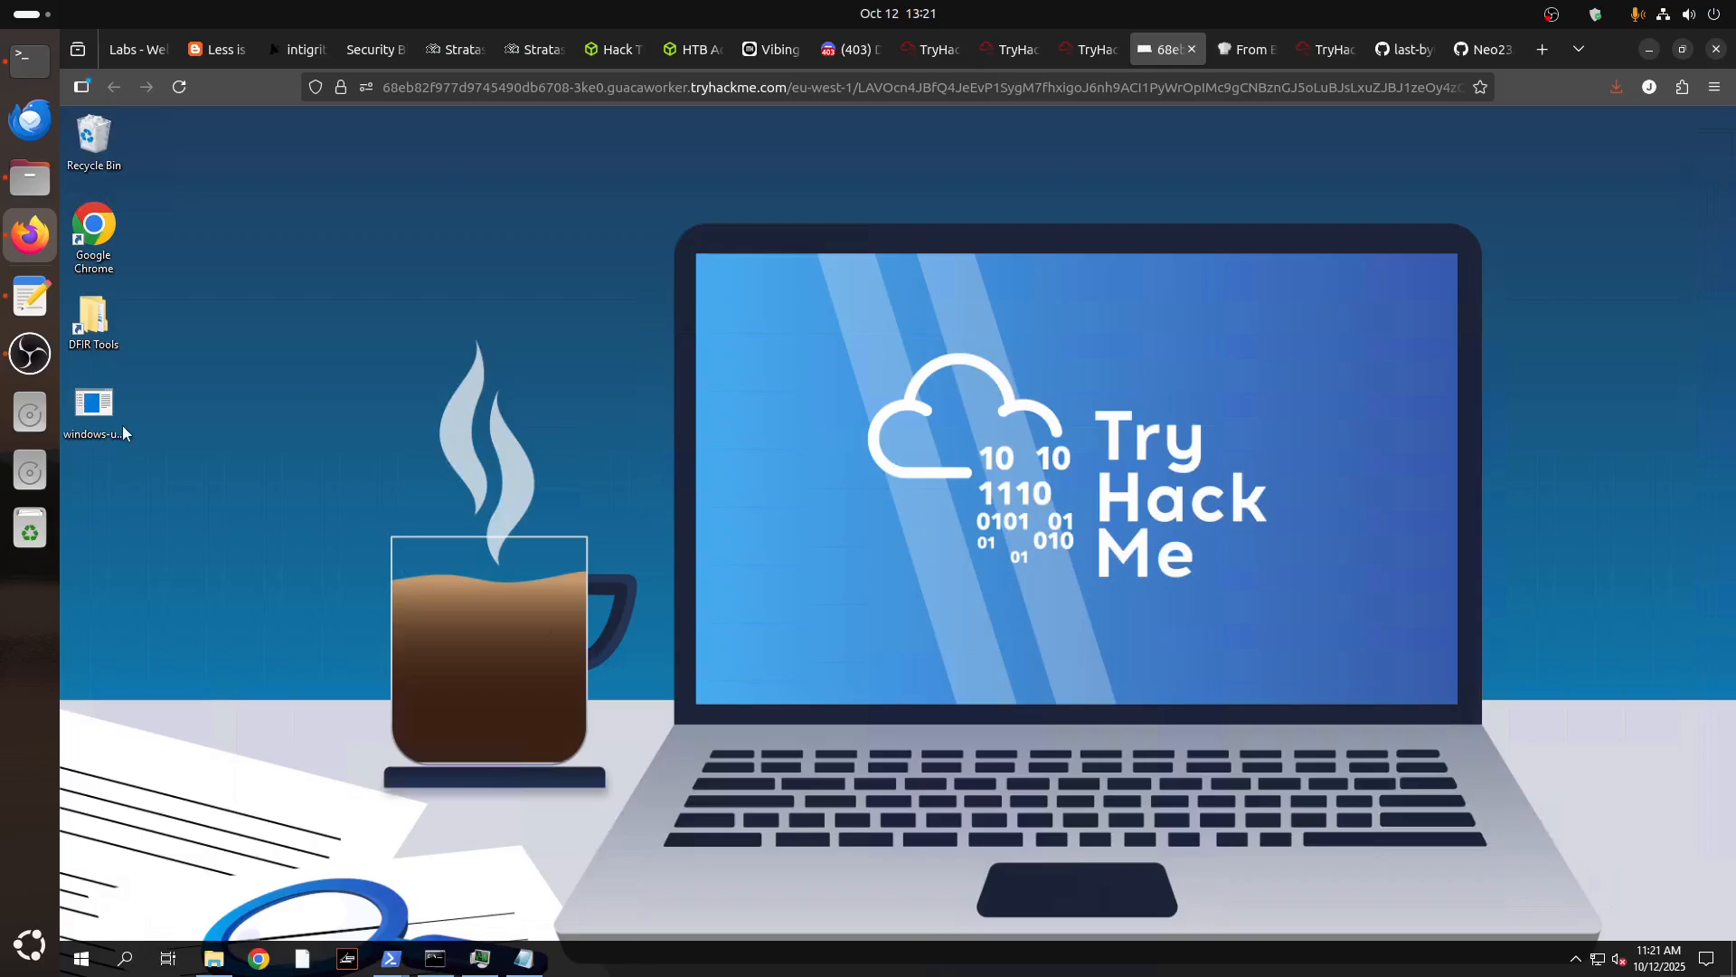
right_click(102, 417)
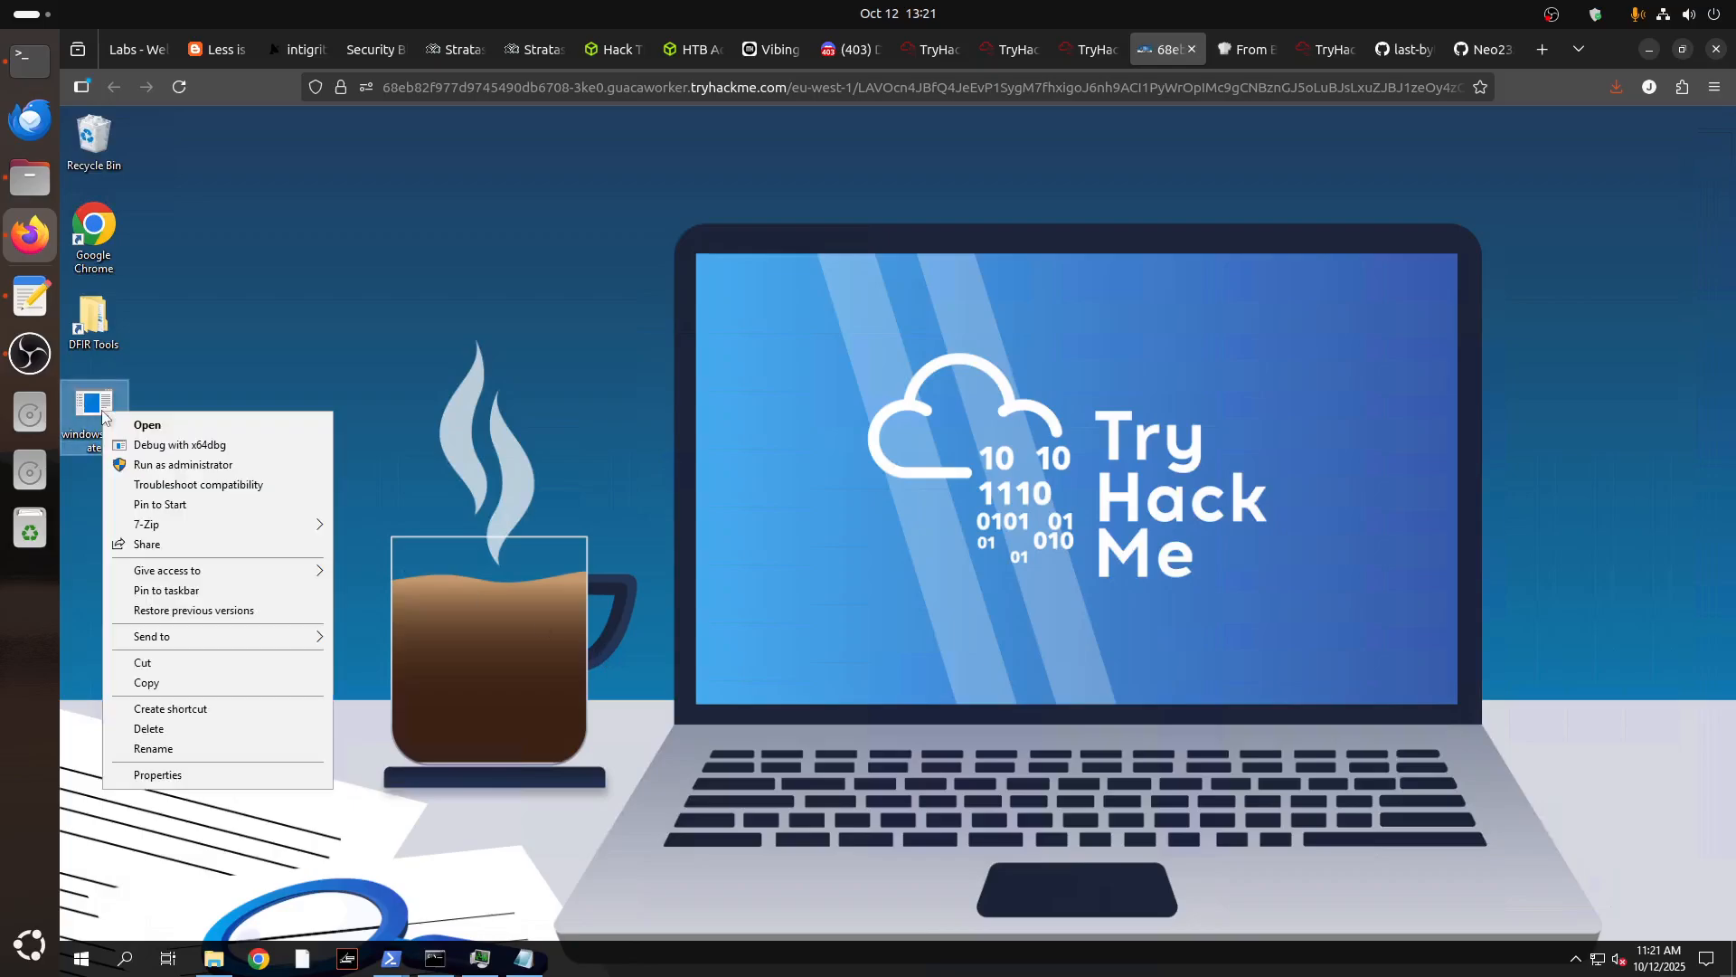
click(215, 448)
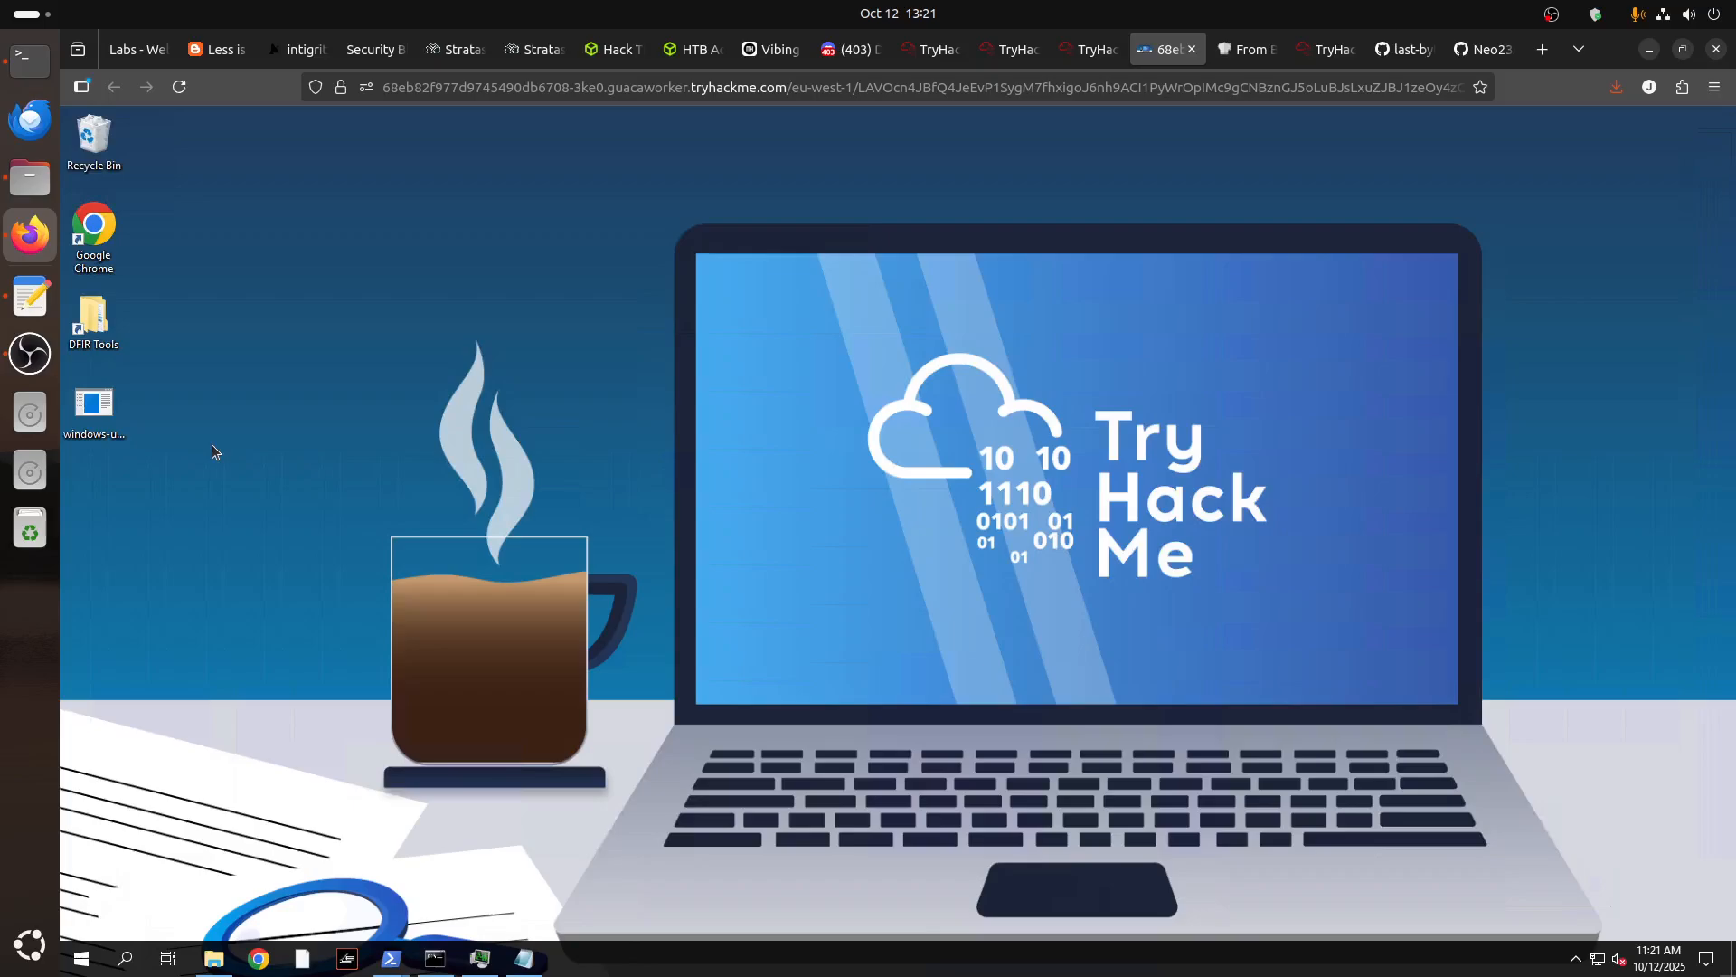
Check the active machine details in the ShadowTrace room, look back at the VM desktop, and switch to the Sequence room's AttackBox.
click(1091, 50)
scroll(1104, 467, up, 4)
scroll(1105, 467, up, 2)
click(1652, 157)
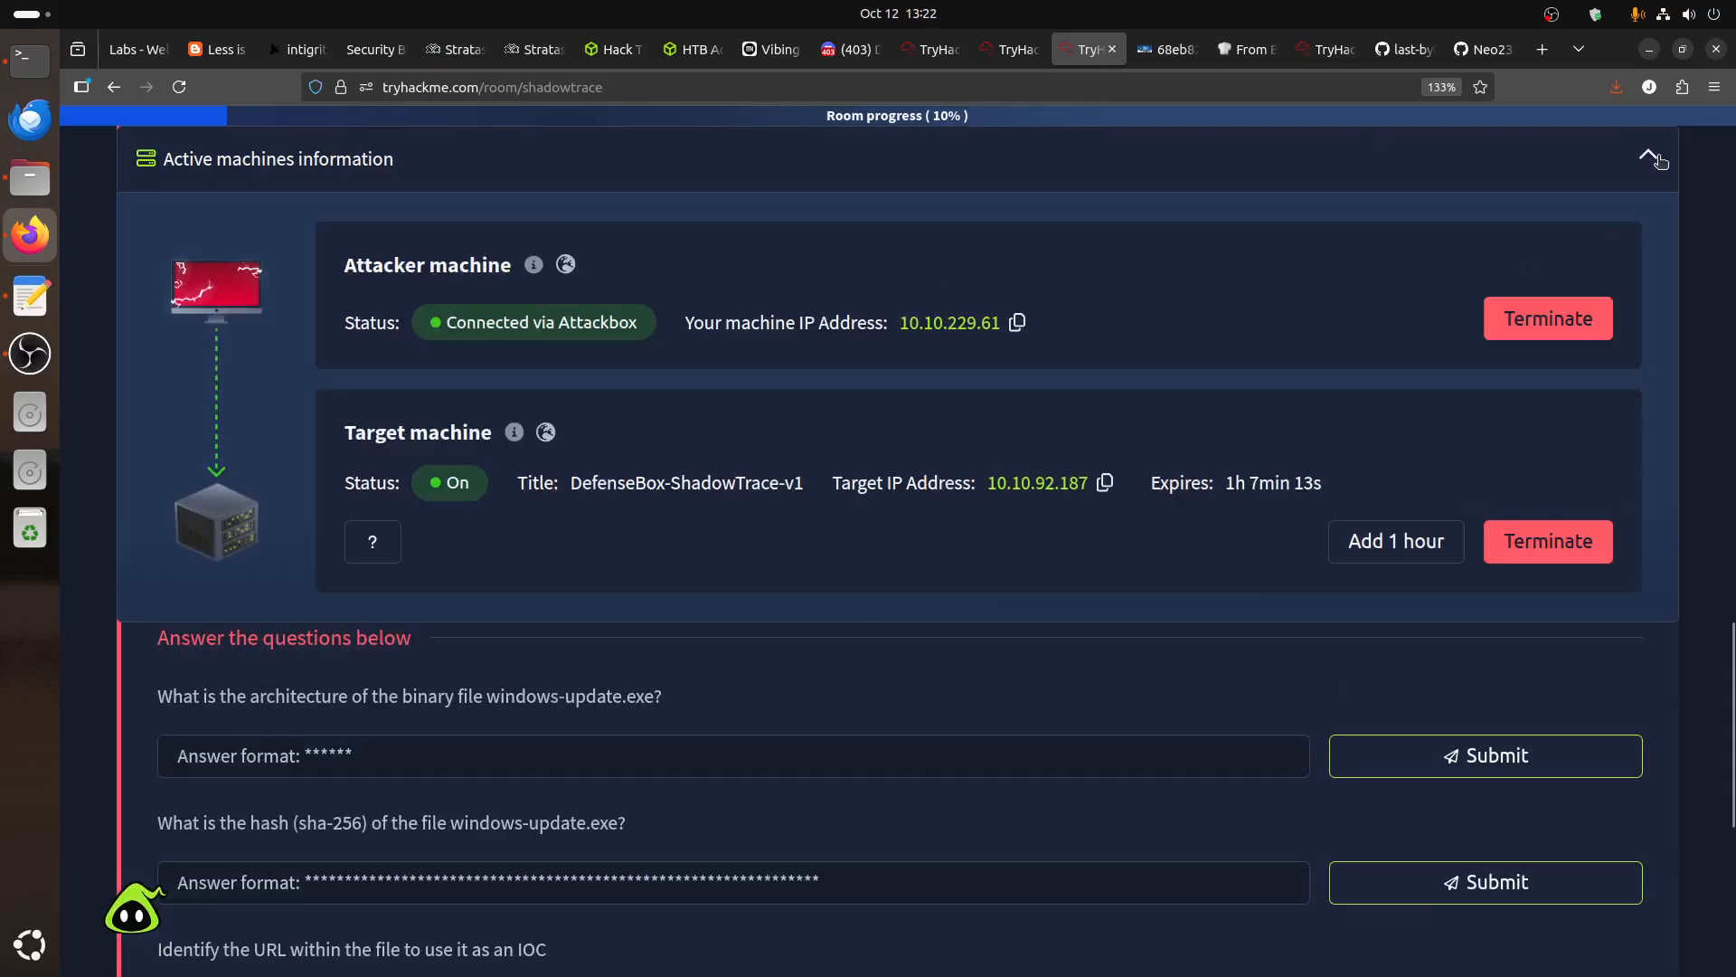
click(1651, 157)
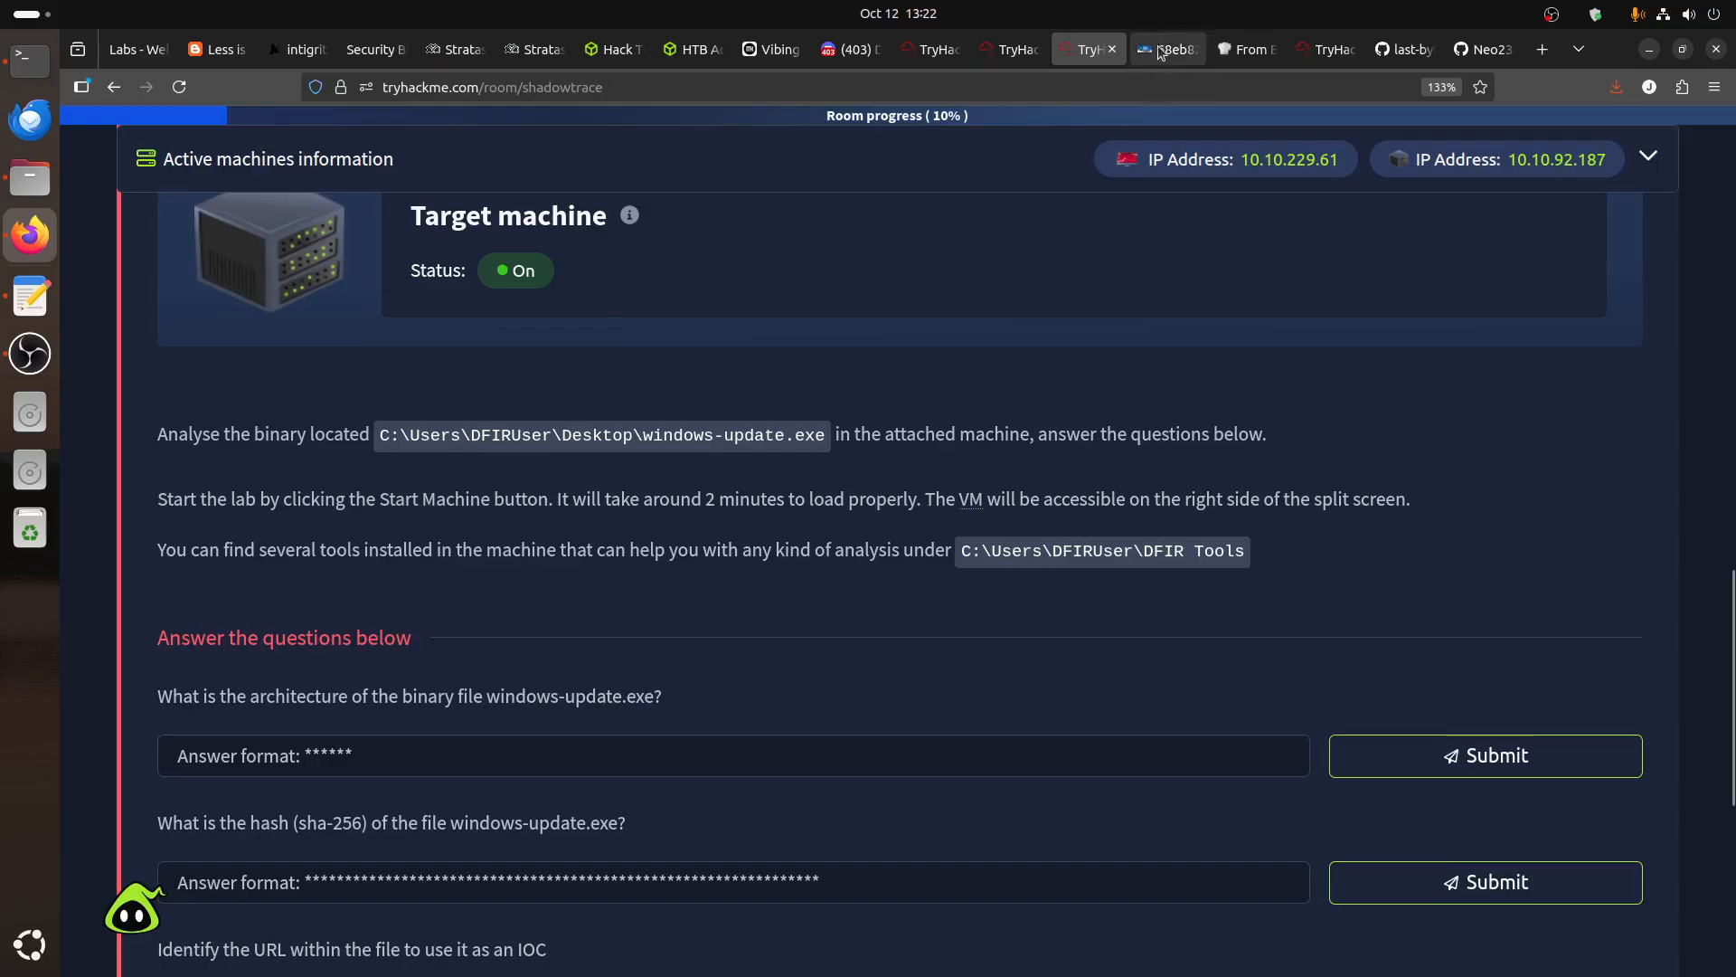
click(1168, 49)
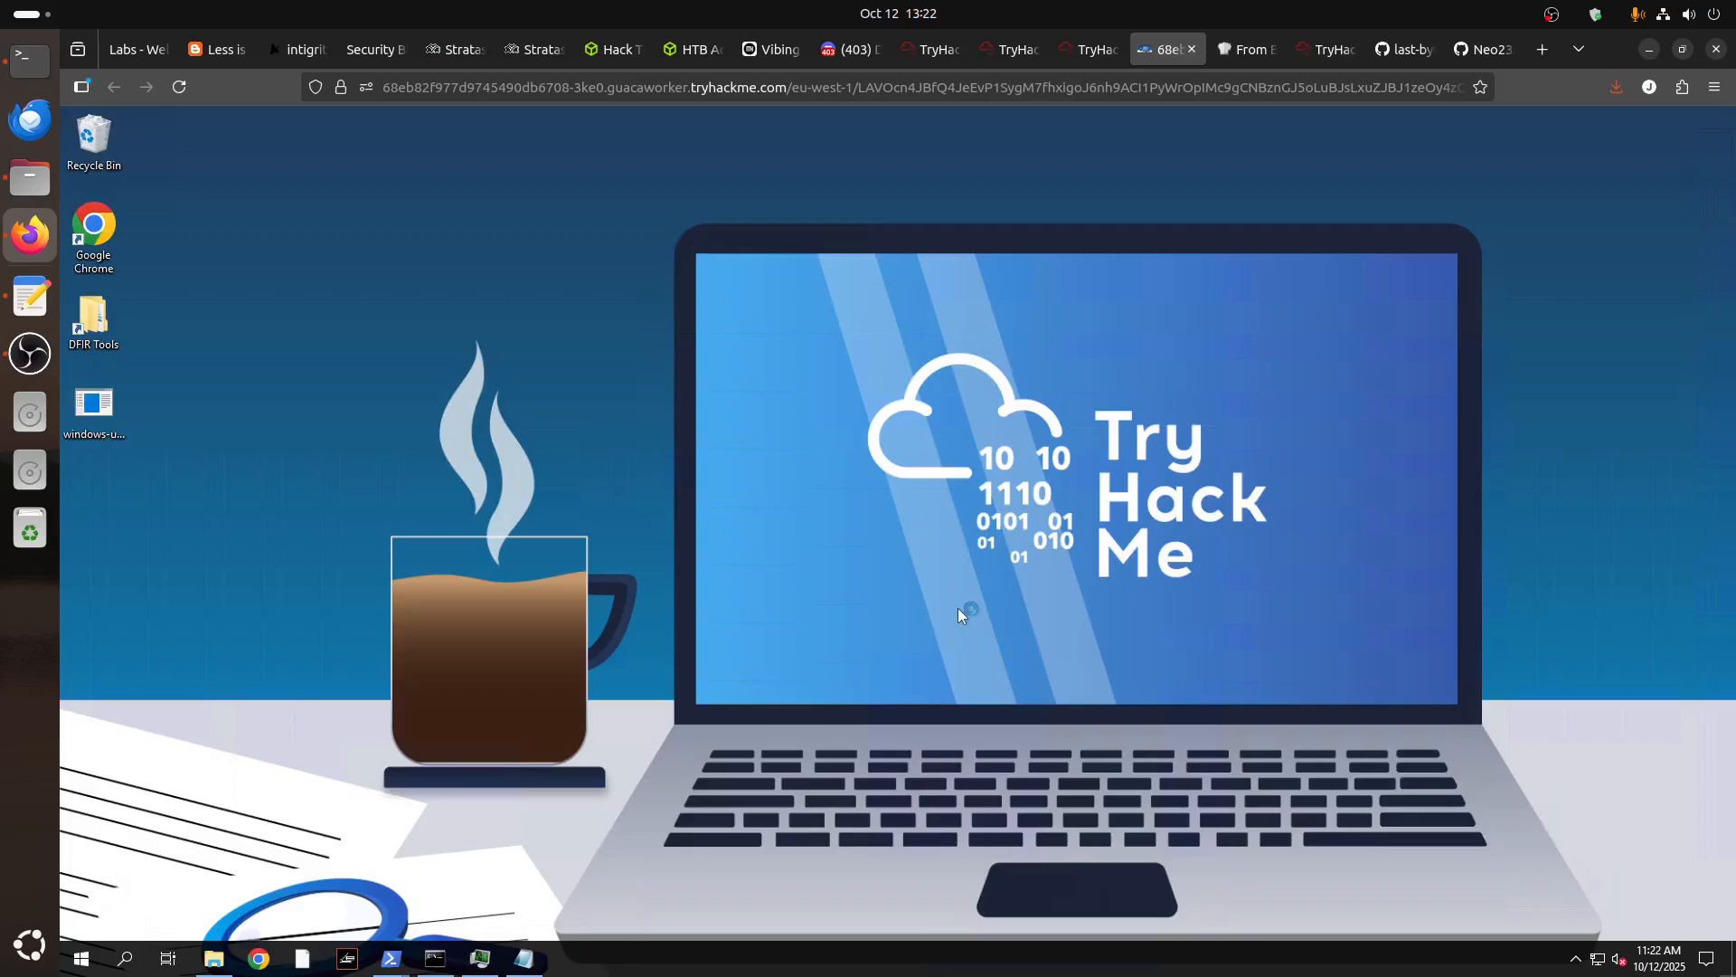
click(1326, 48)
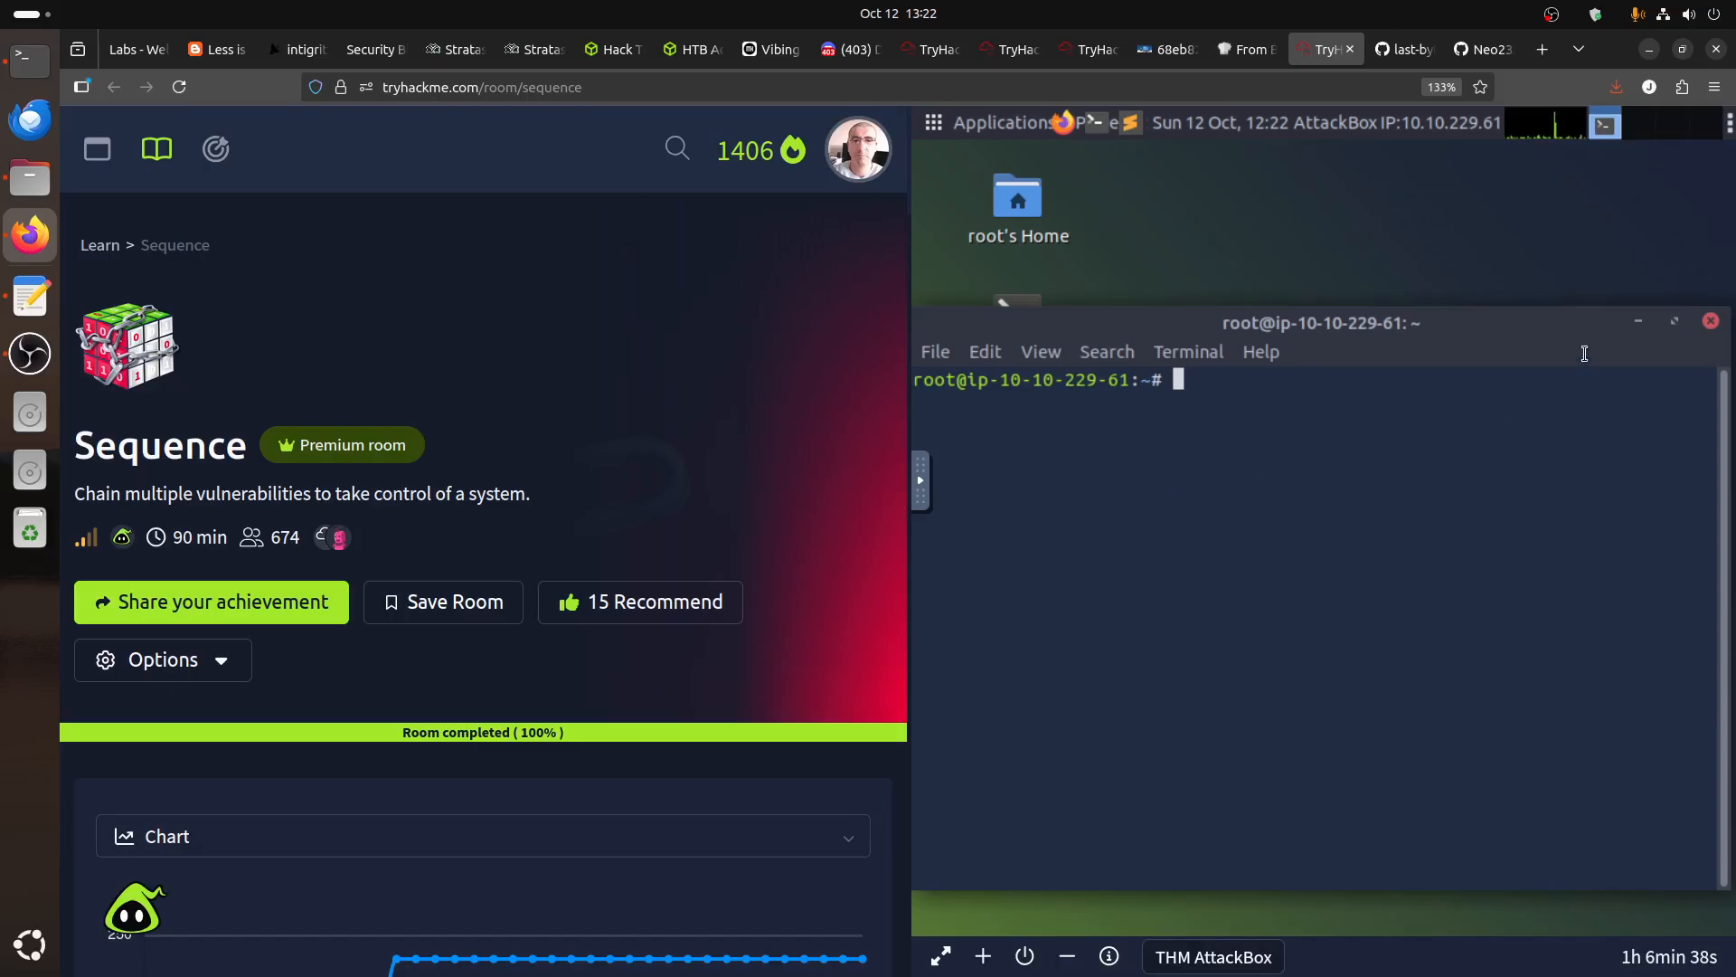
Find nc.exe in the AttackBox's Tools folder, resetting the page zoom, and copy the file into root's home folder.
click(1638, 321)
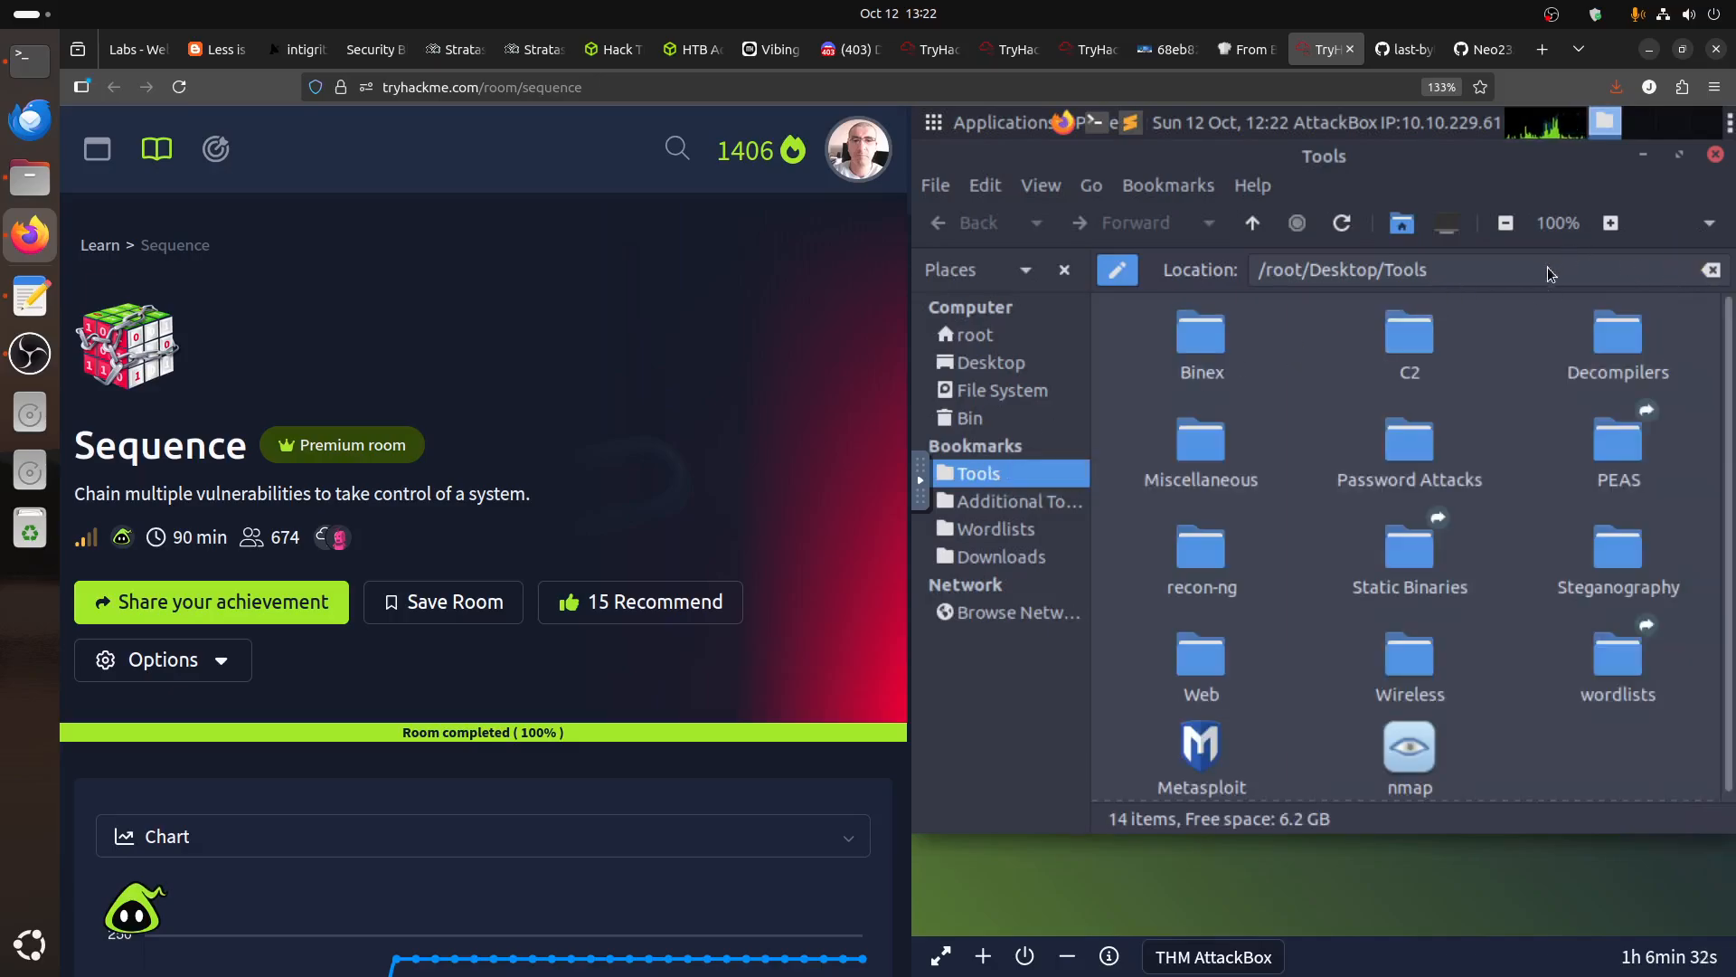
key(ctrl+f)
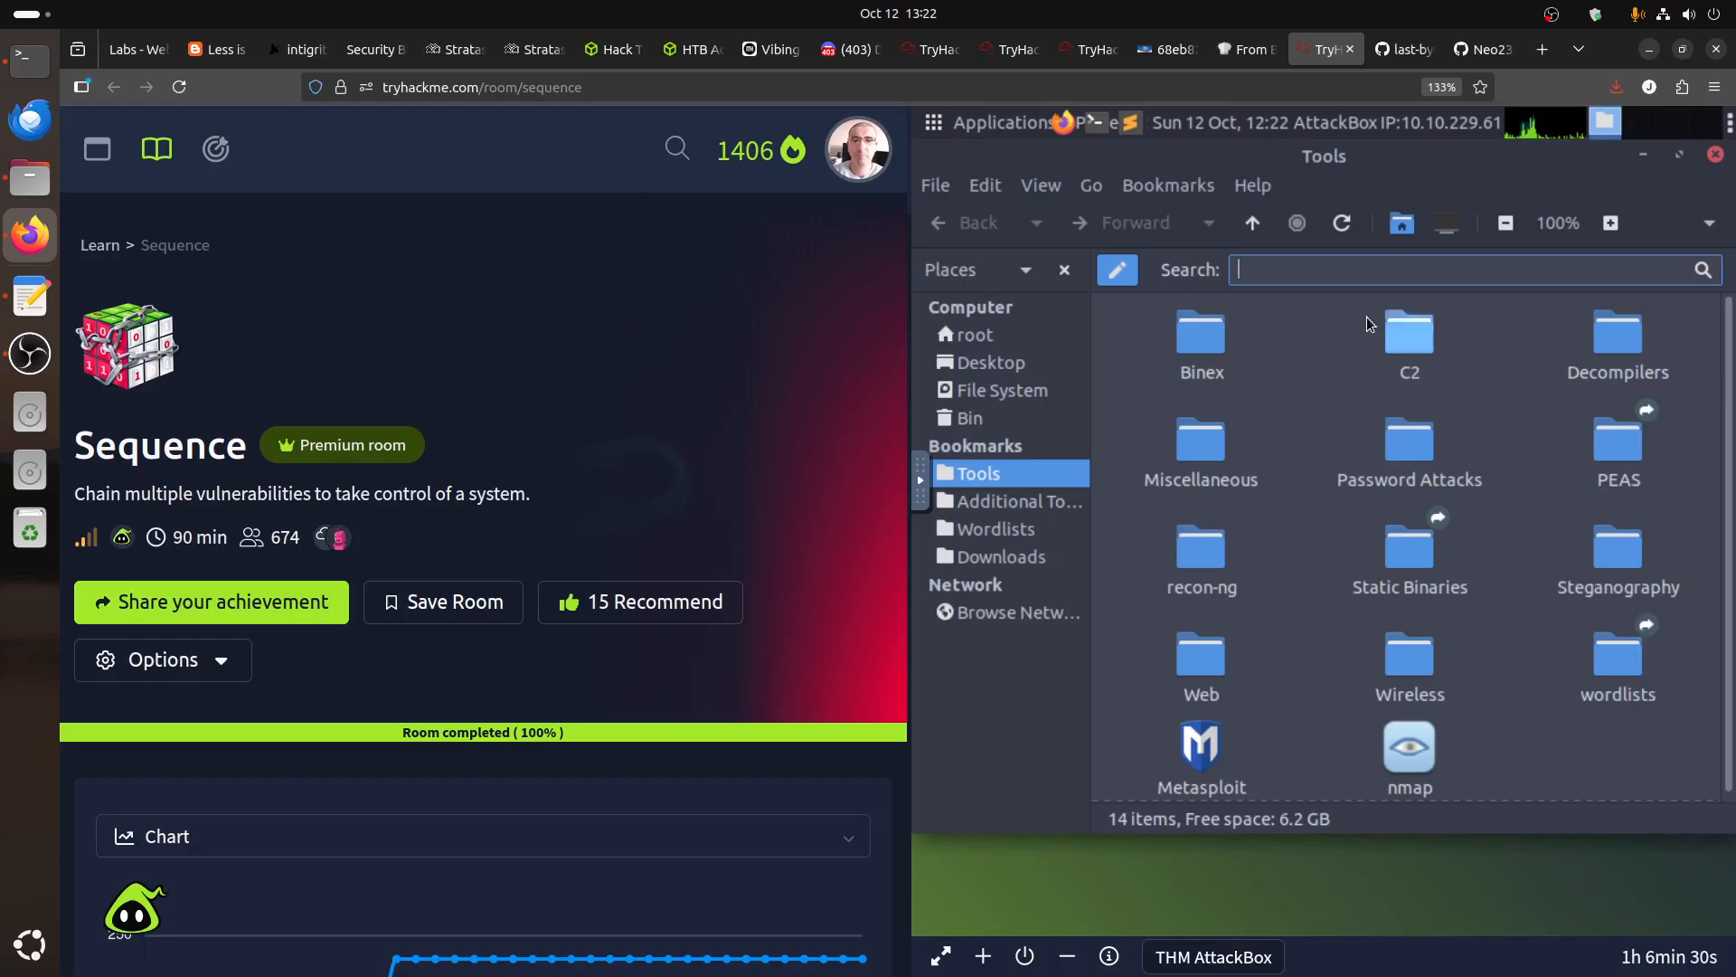
text(nc.exe)
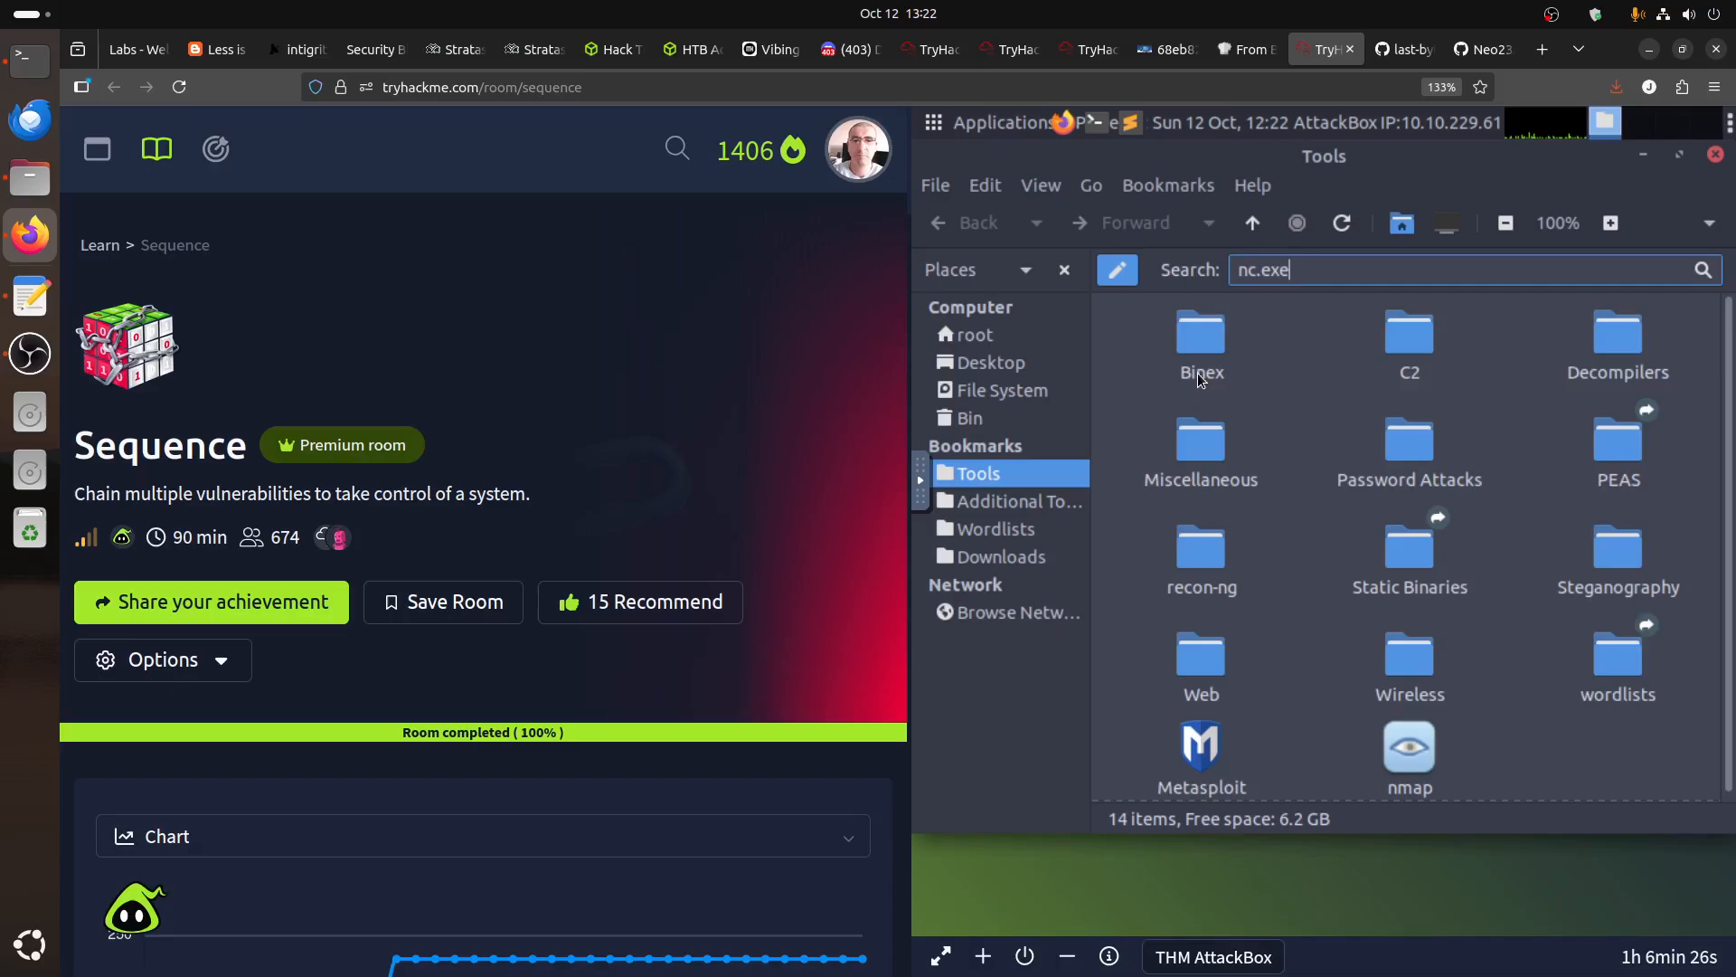
key(Return)
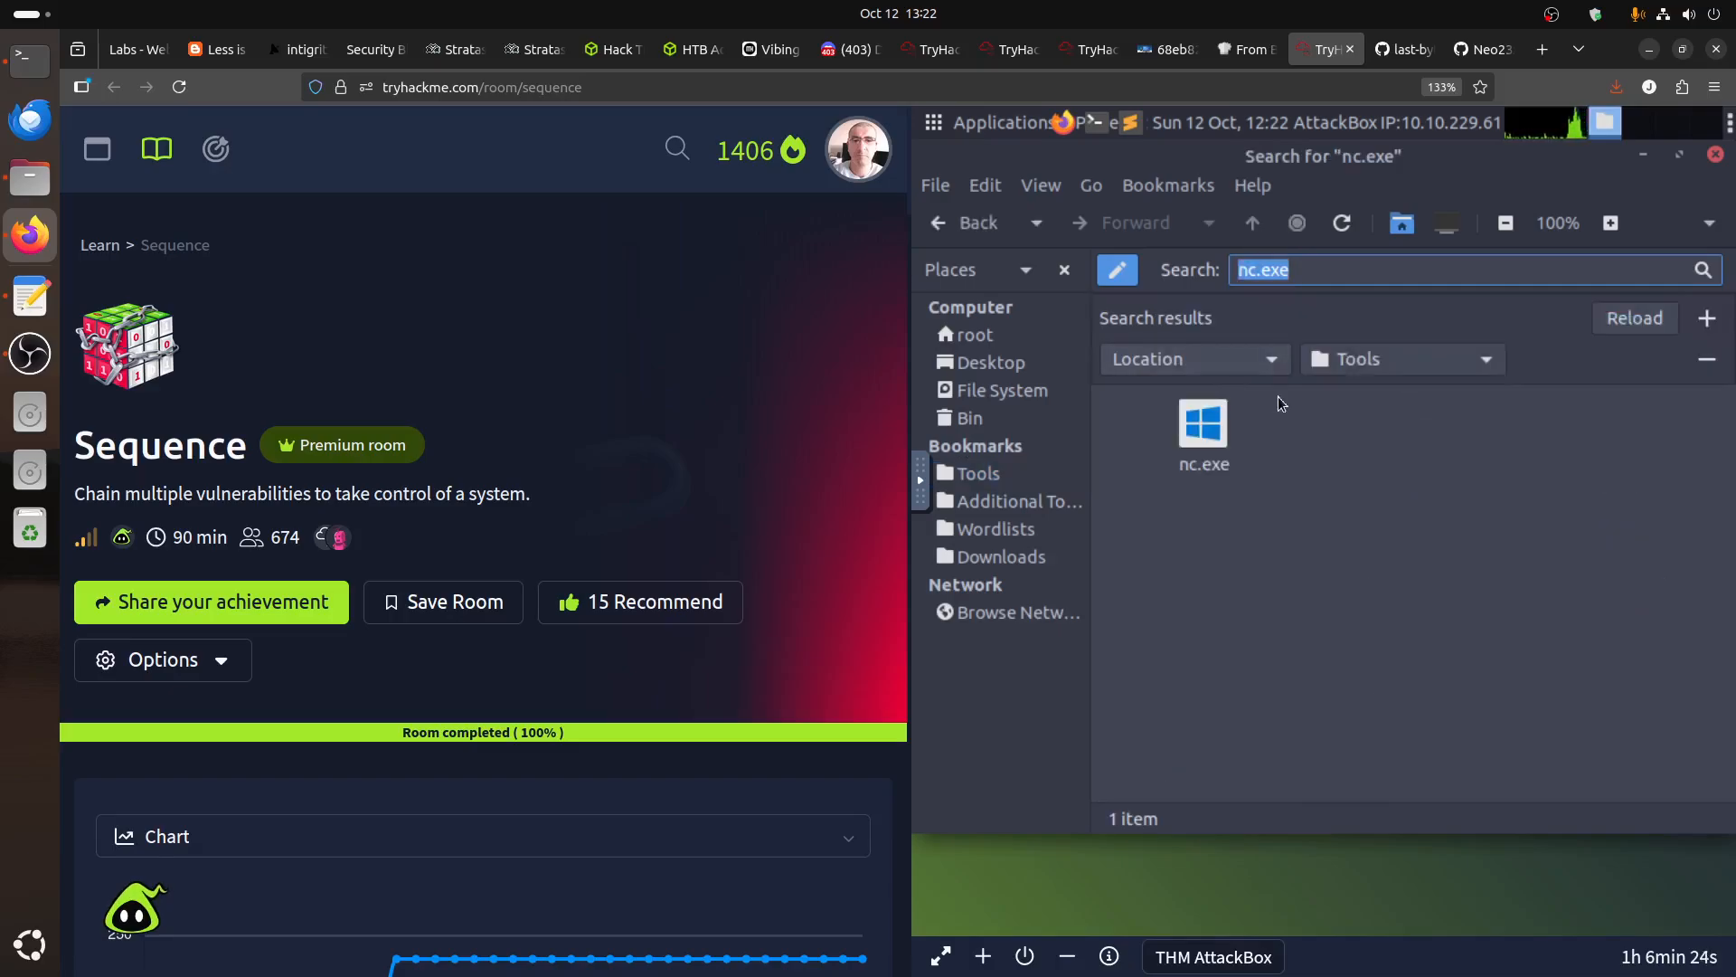
click(1441, 88)
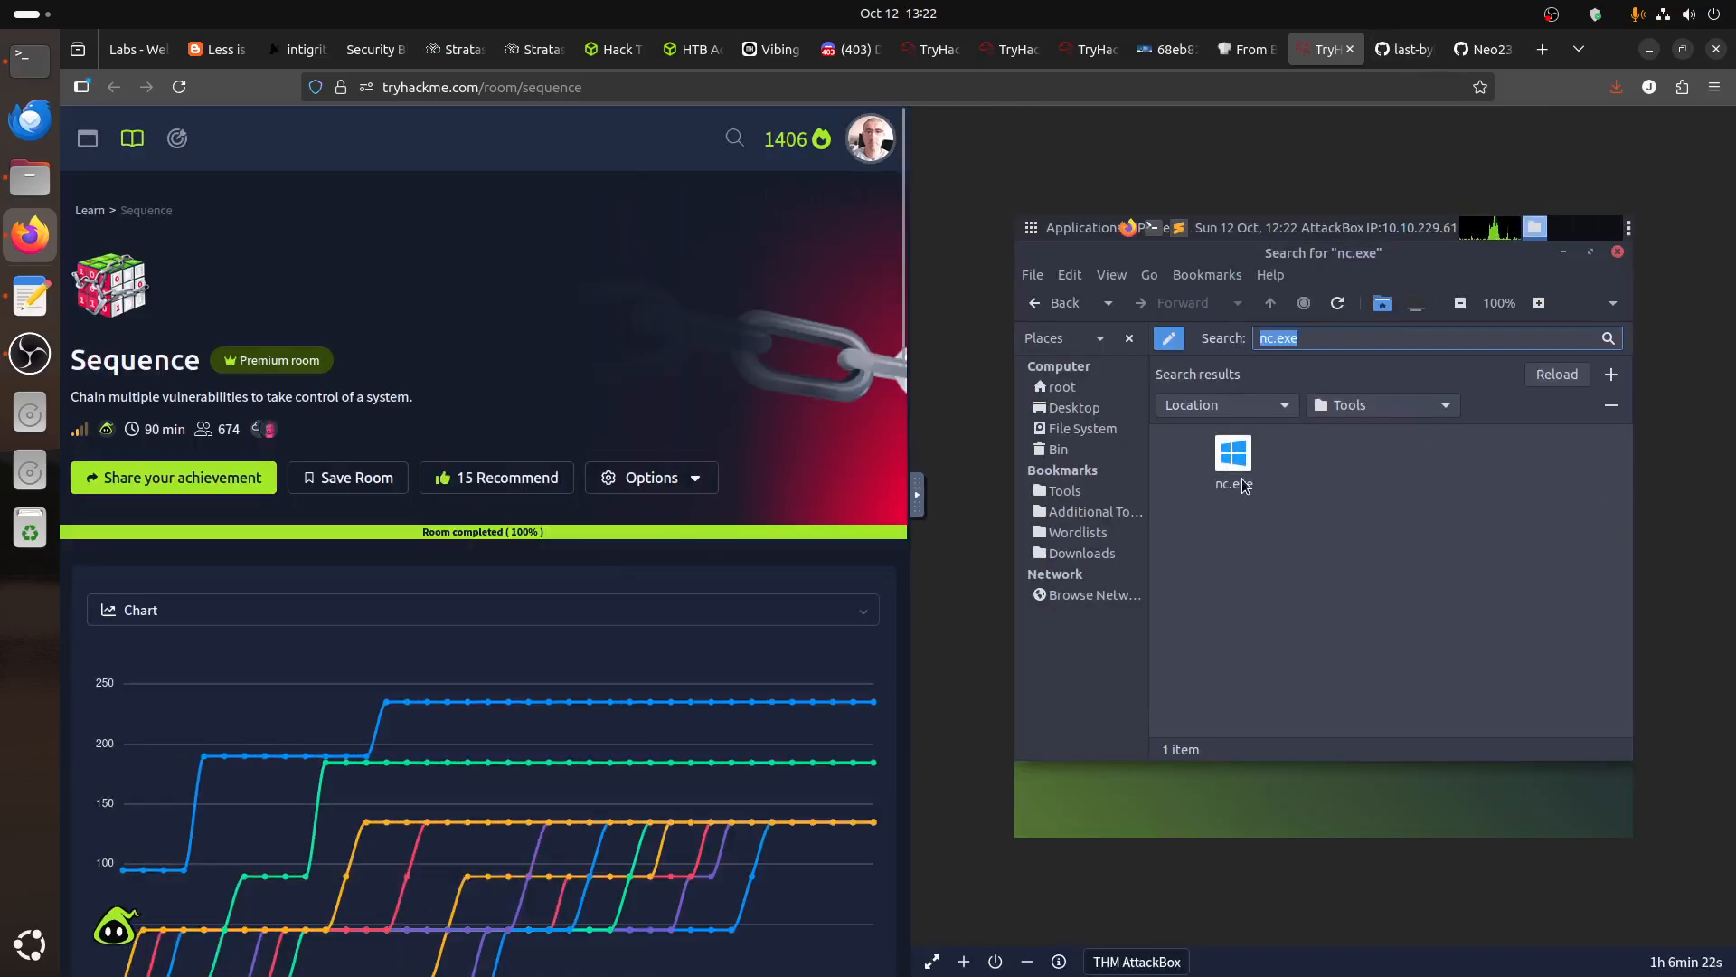
right_click(1134, 366)
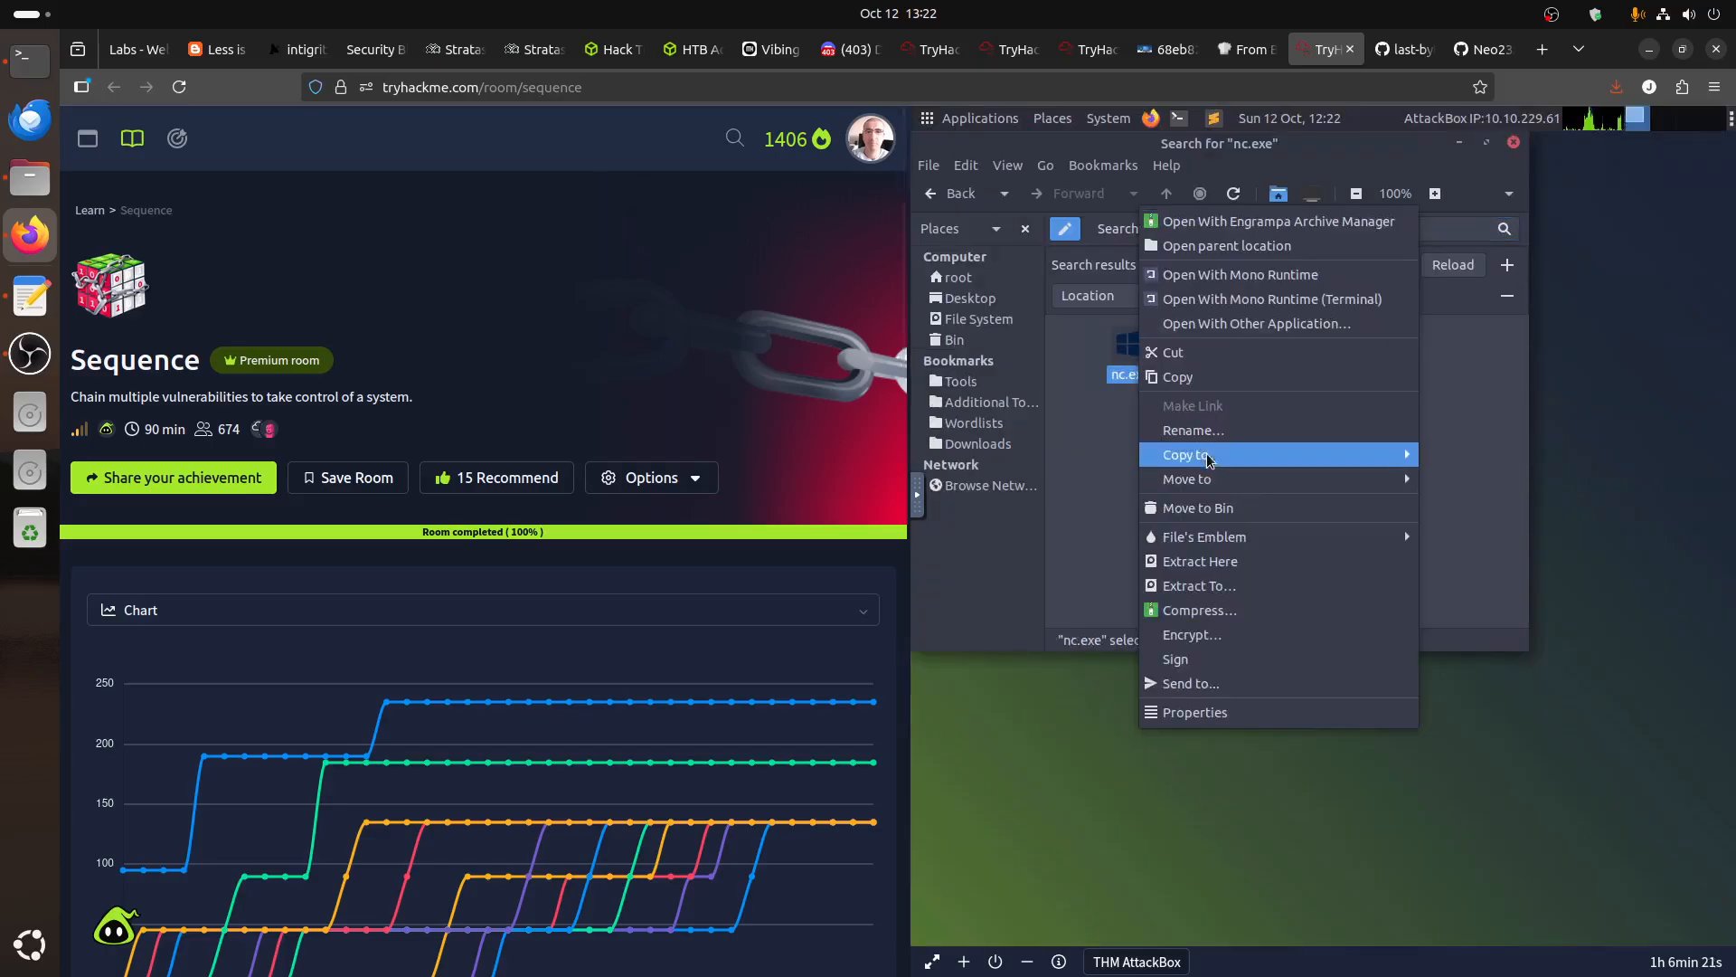
click(1203, 379)
click(961, 277)
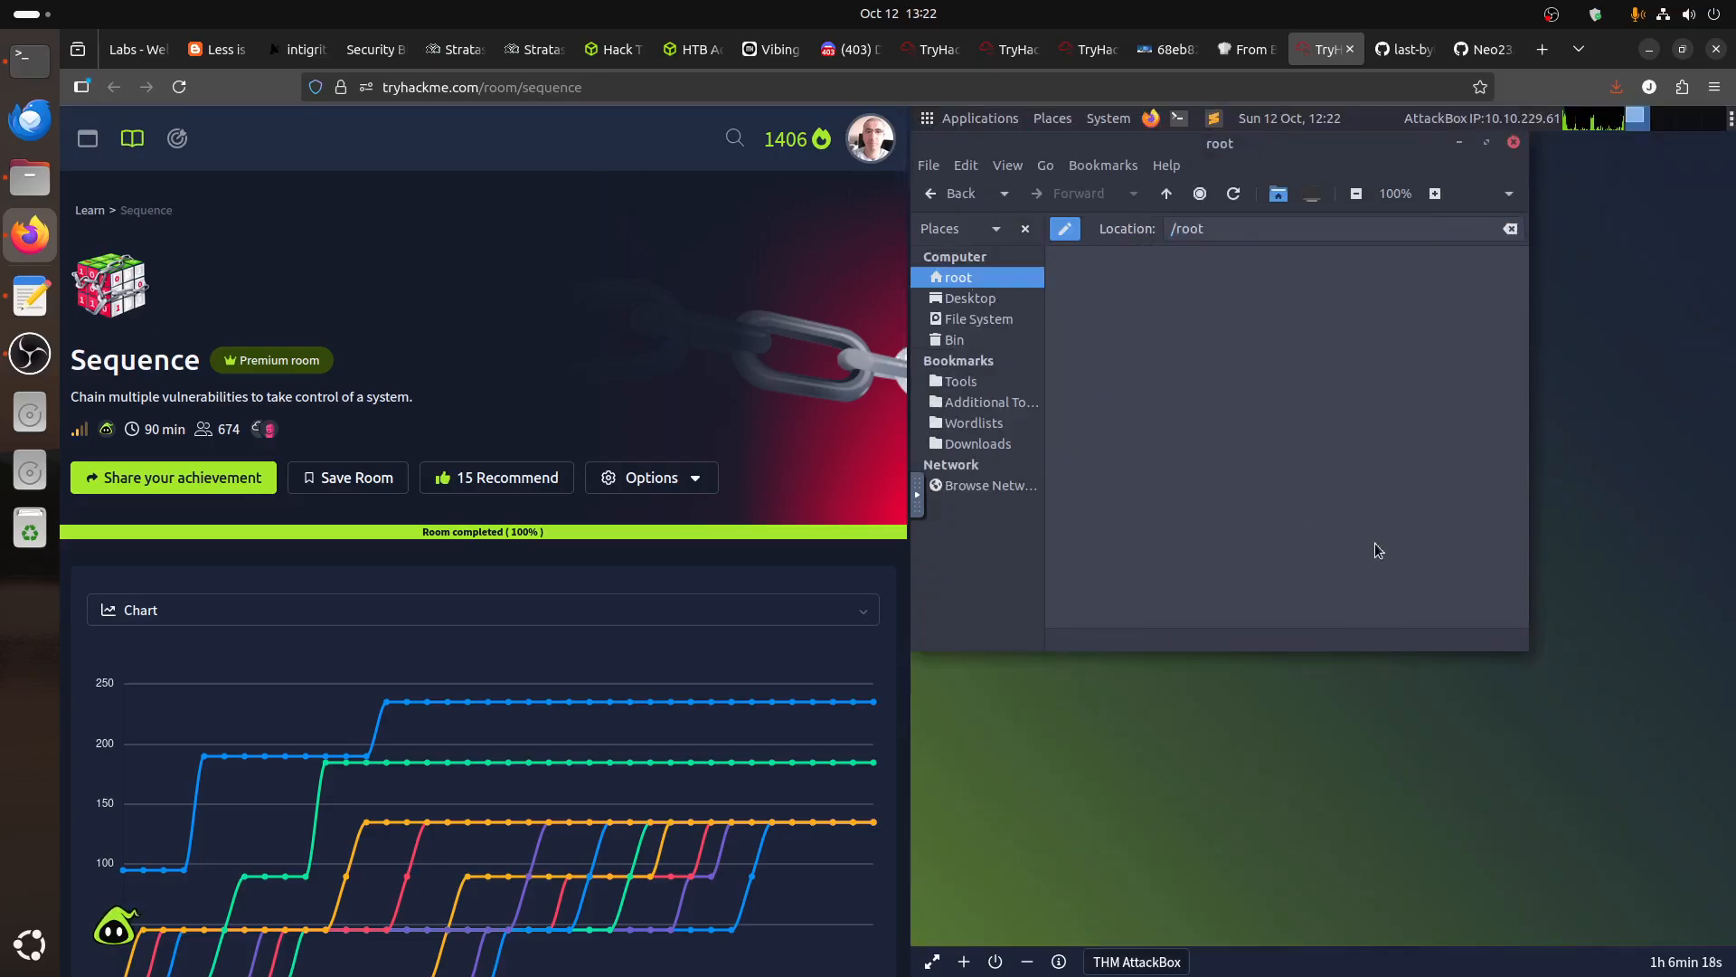
right_click(1366, 570)
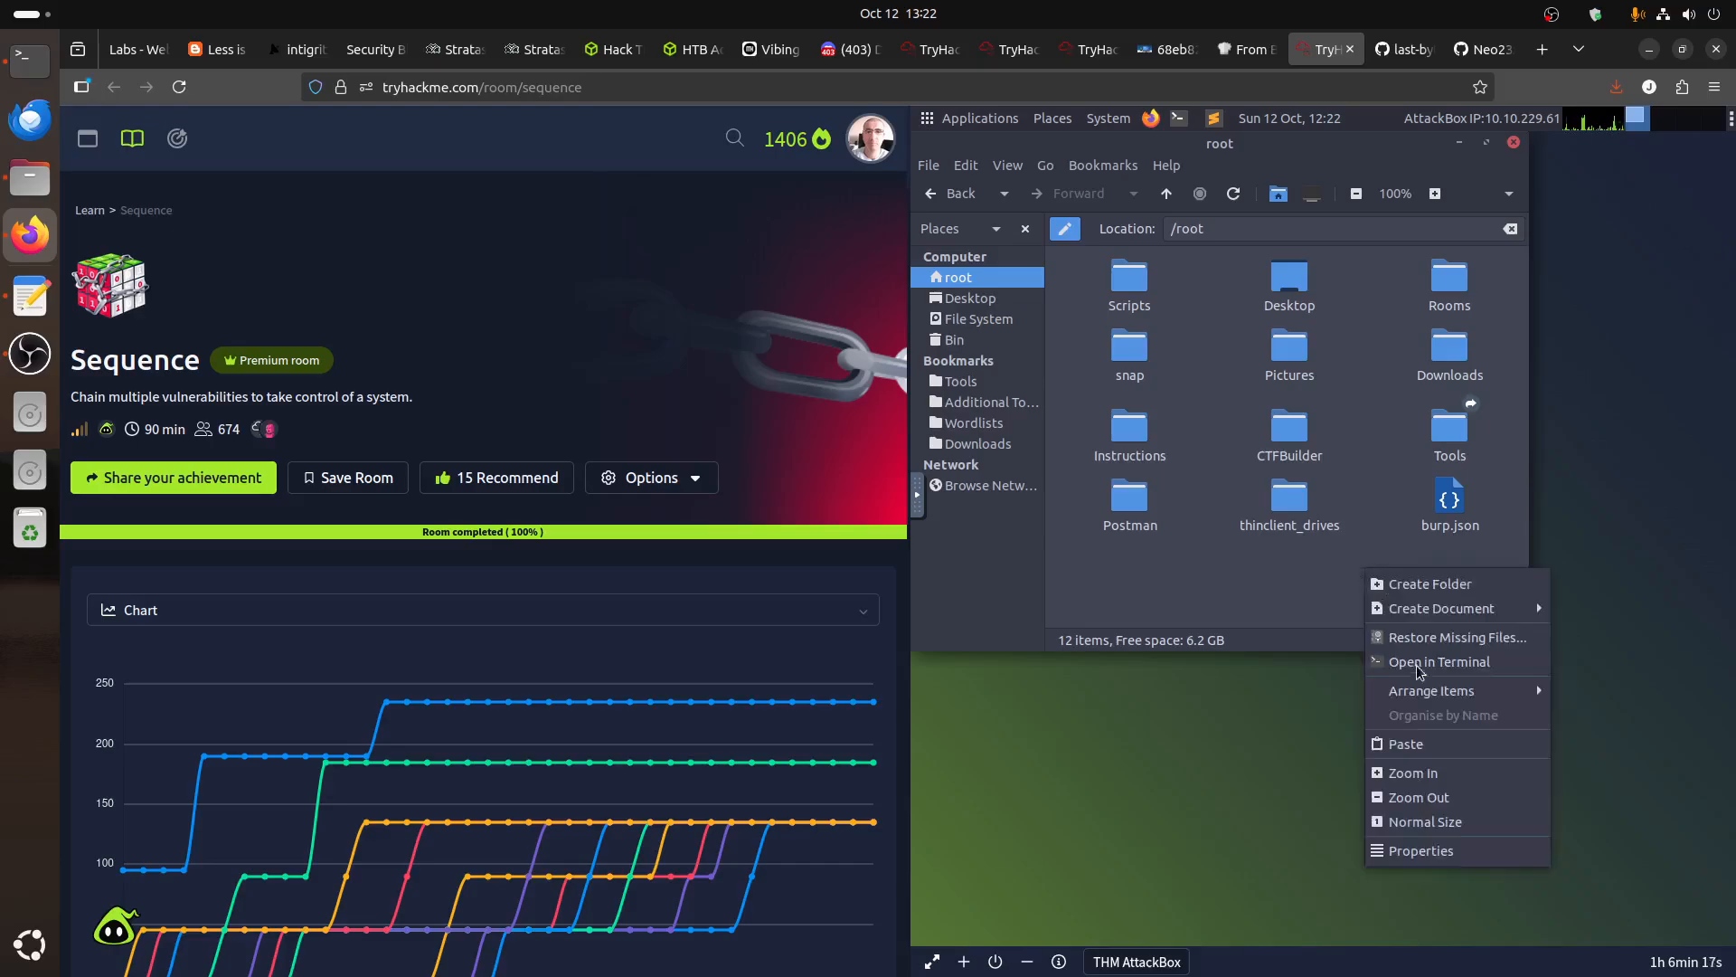
click(1423, 742)
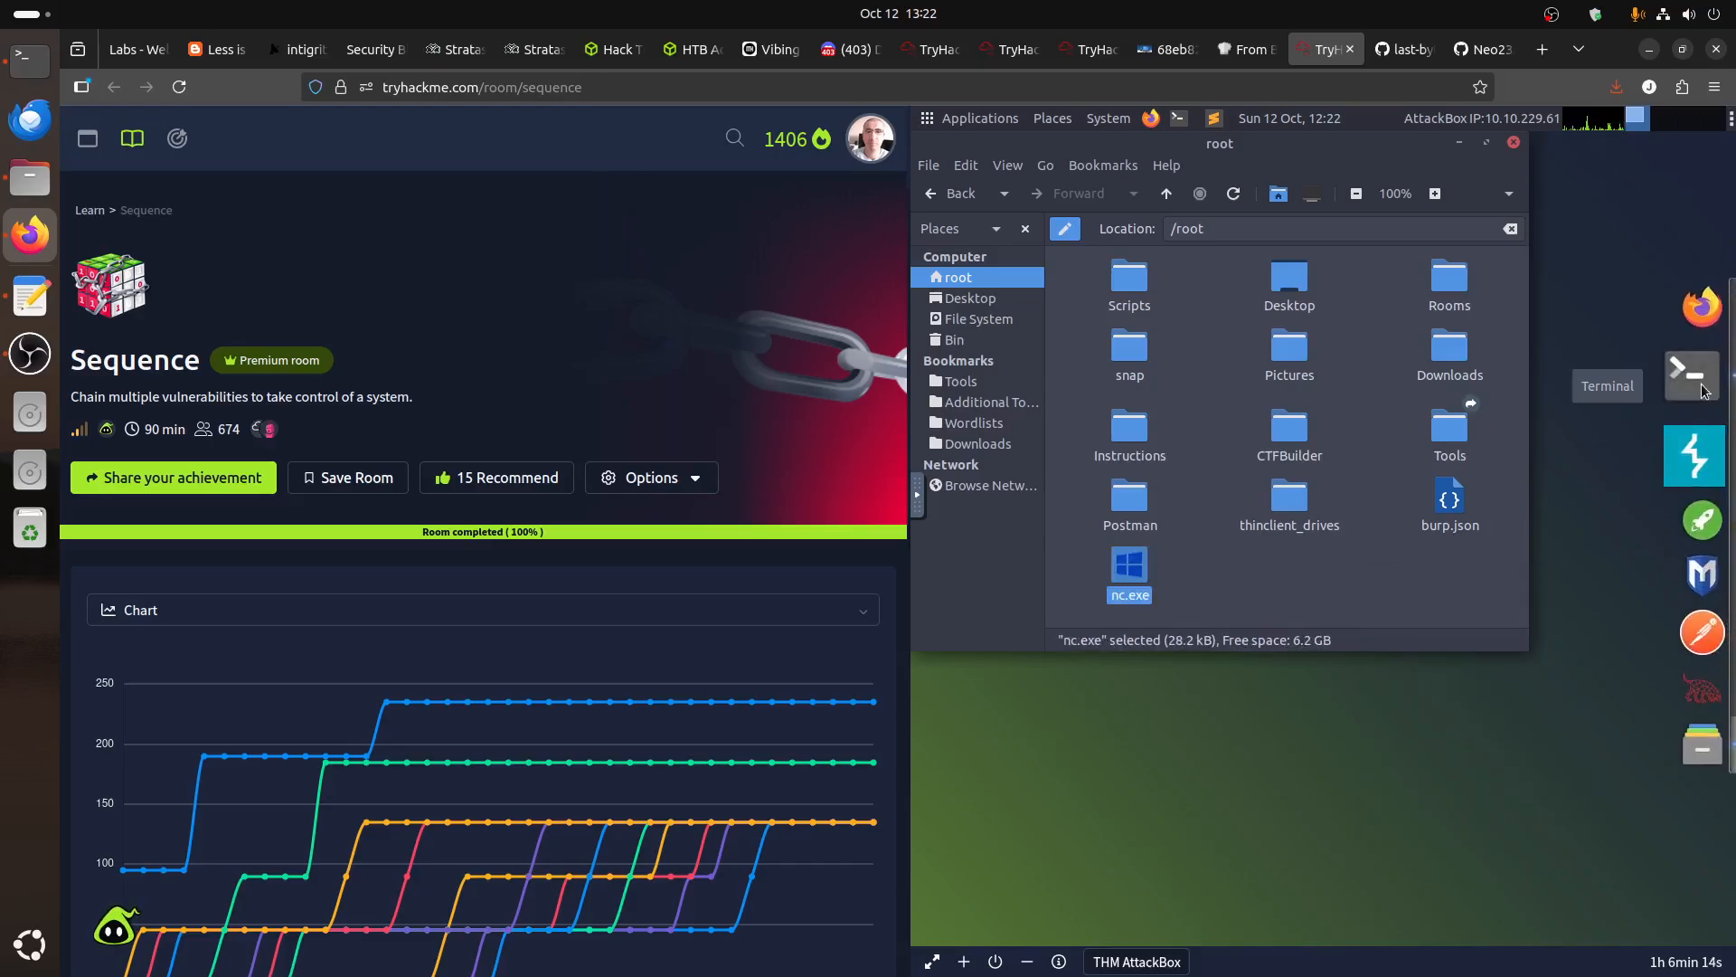
List root's home folder in an AttackBox terminal and serve it over HTTP with python3.9 -m http.server.
click(1692, 384)
text(ls)
key(Return)
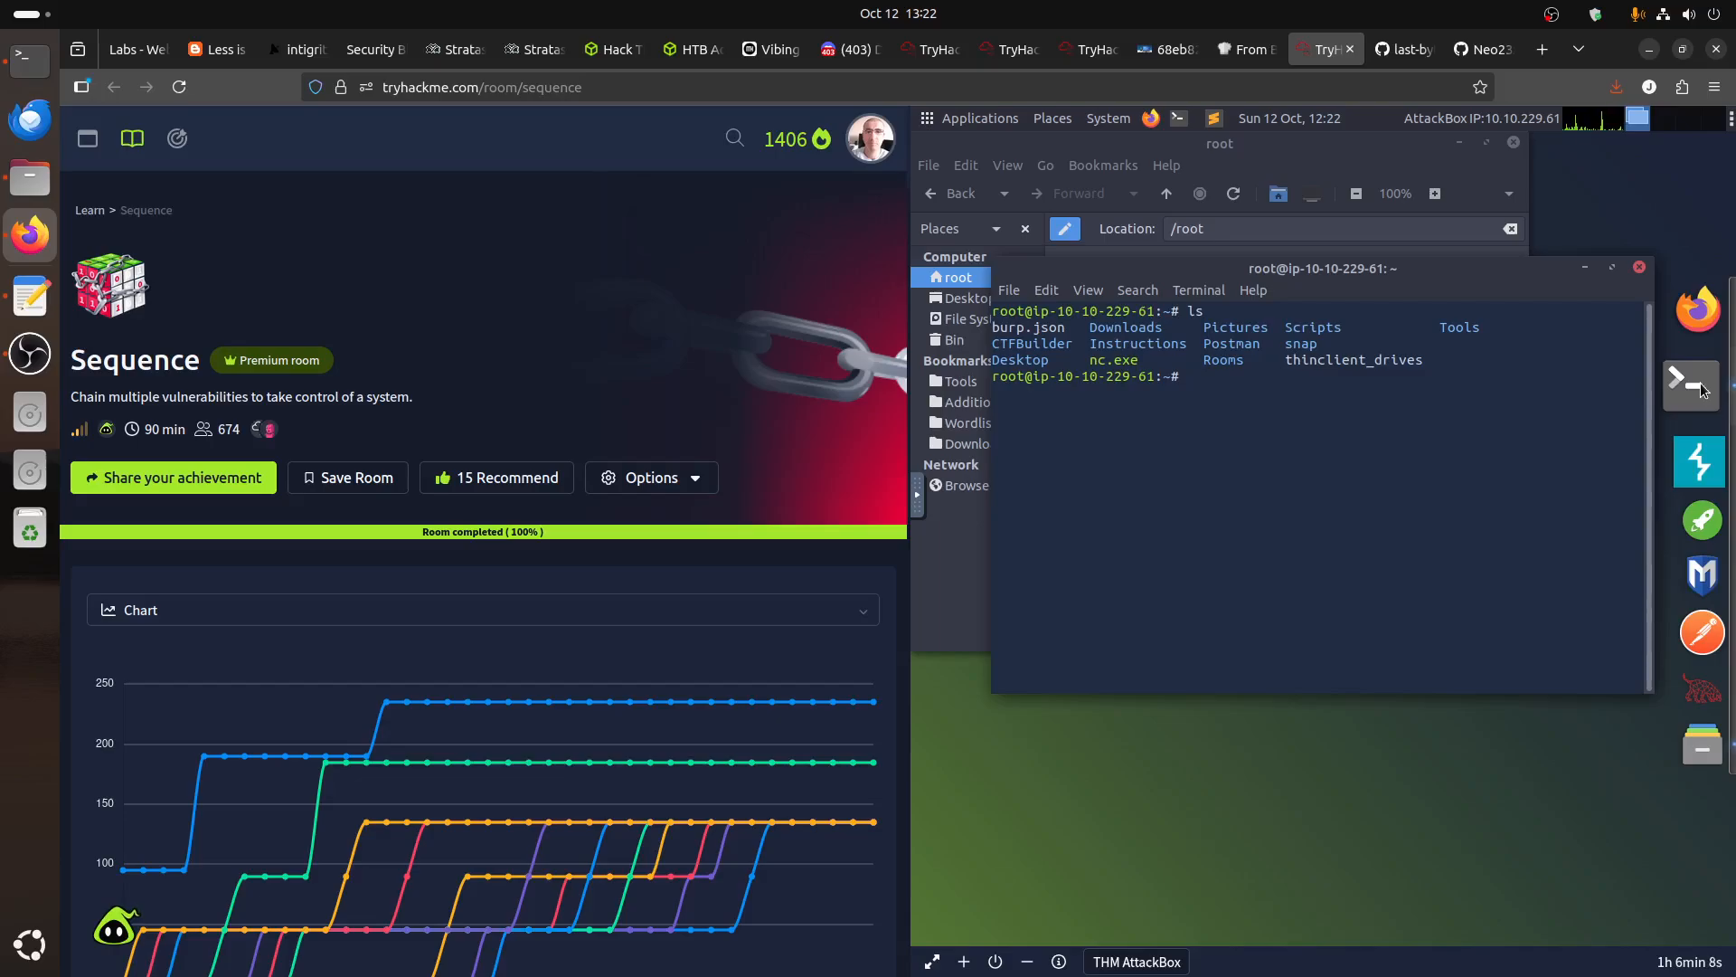
text(python3.9 -m http.server)
key(Return)
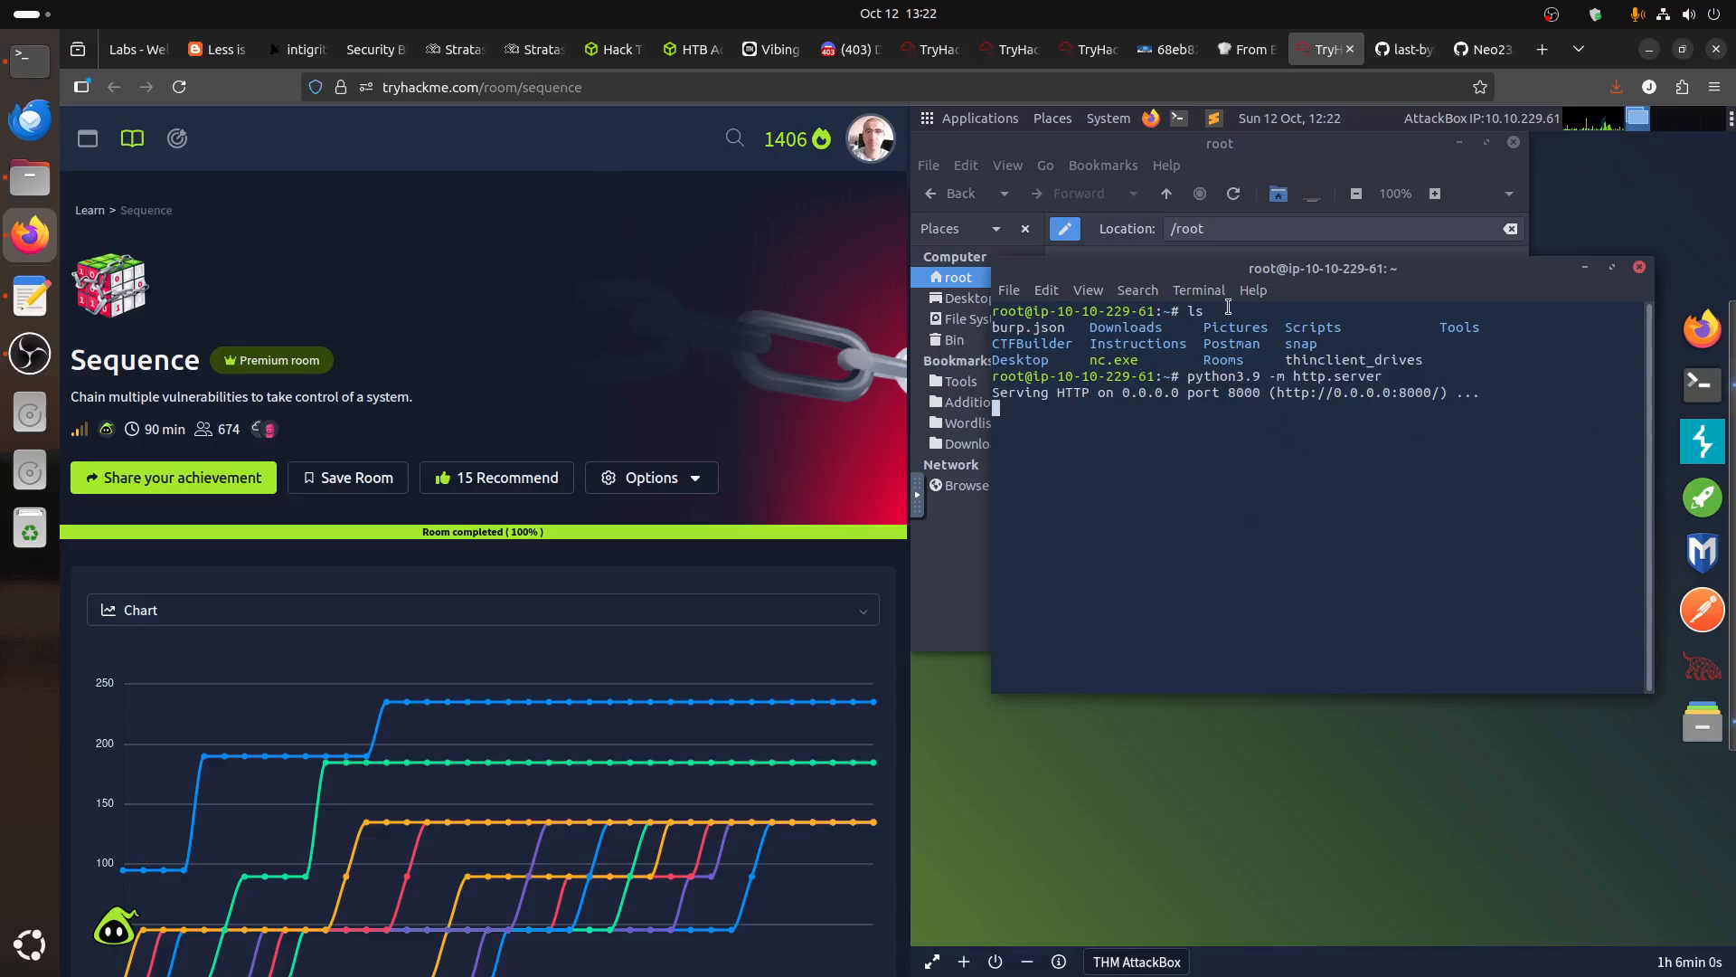
Switch to the Windows VM, widen its Command Prompt and change to the Desktop directory.
click(1166, 49)
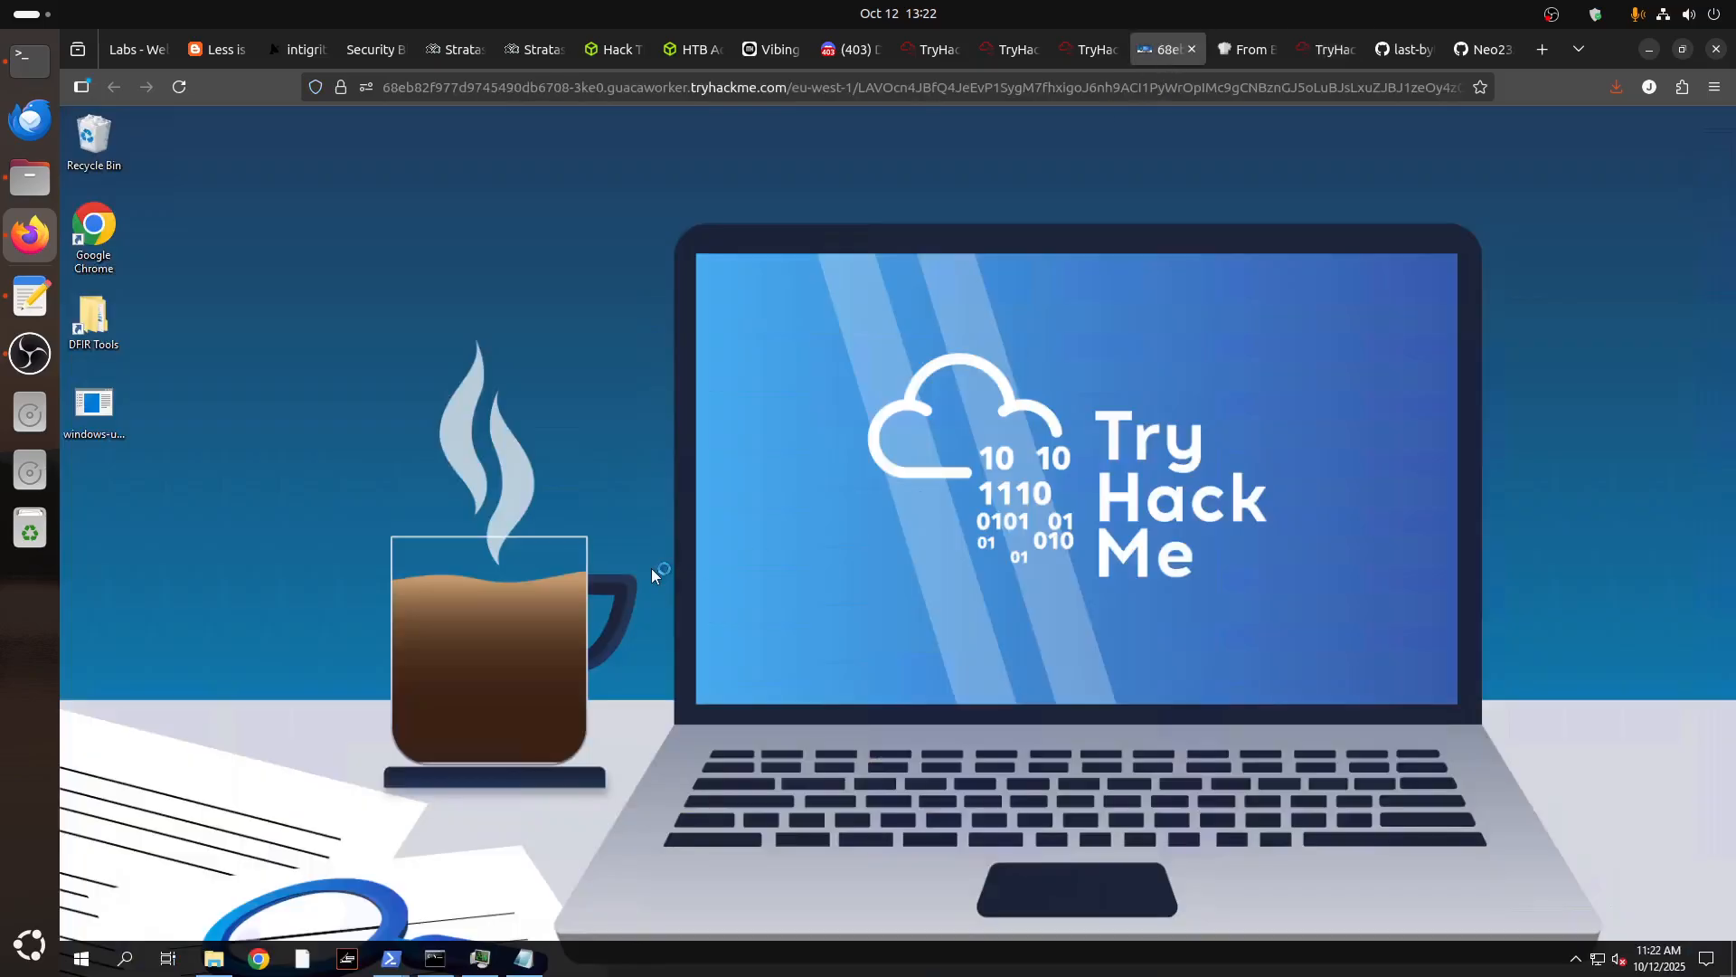
click(432, 960)
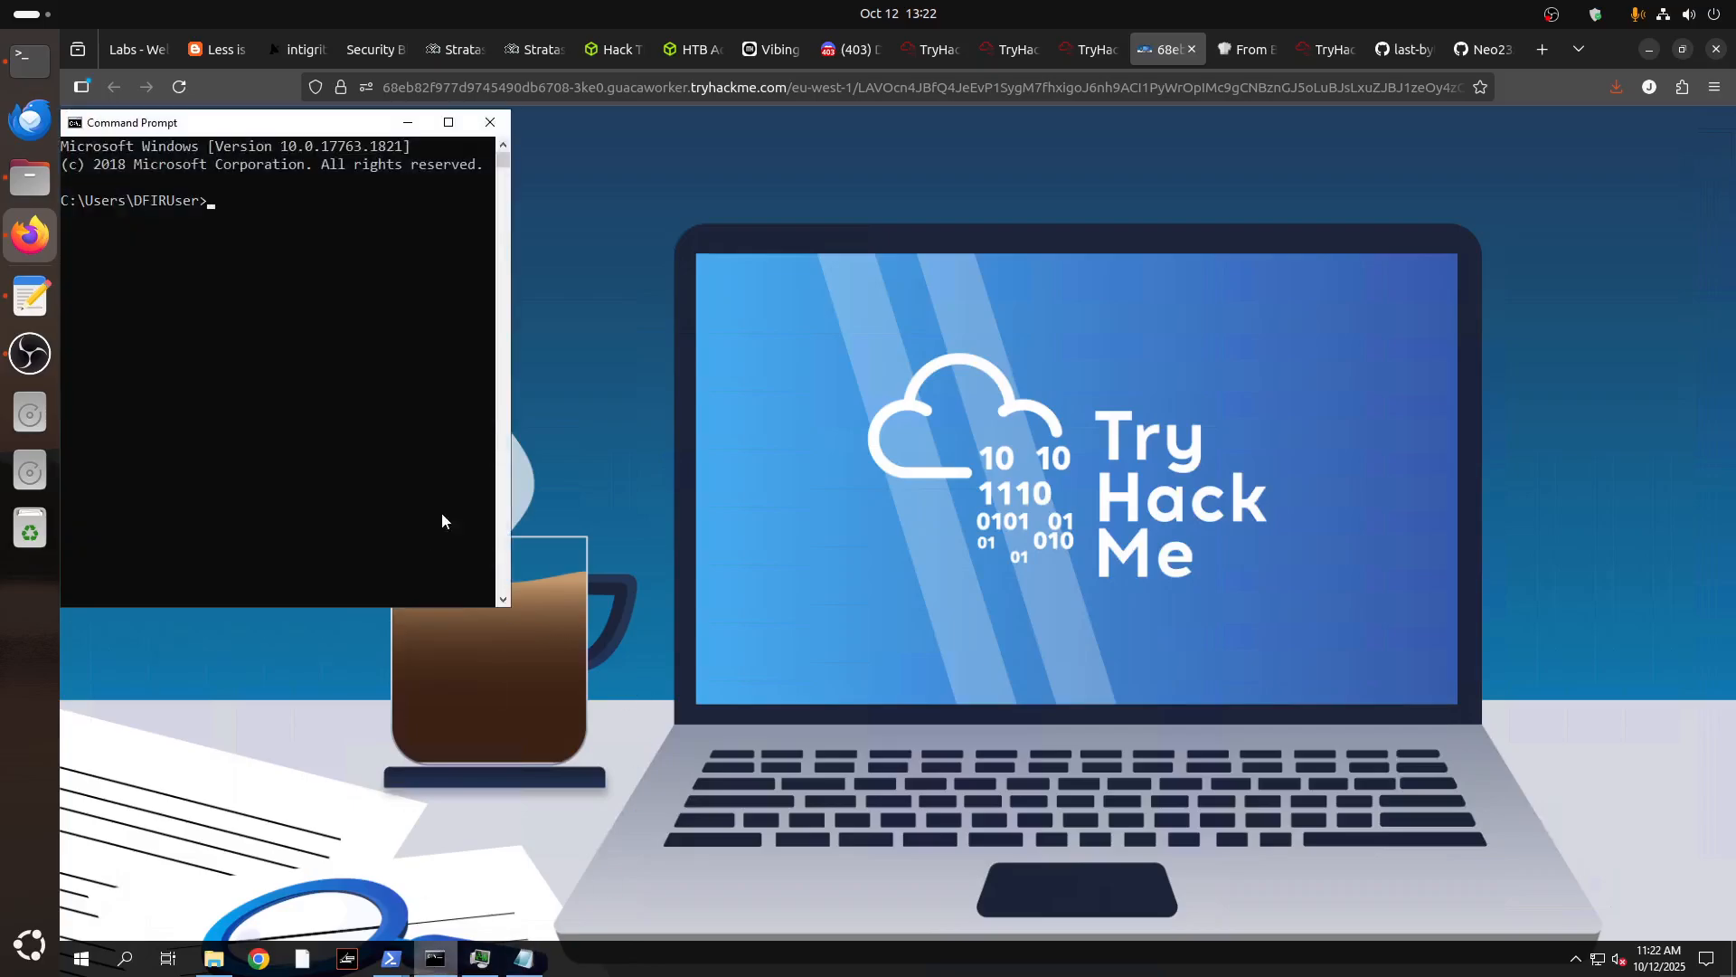
drag(512, 529, 998, 429)
text(cd Desktop)
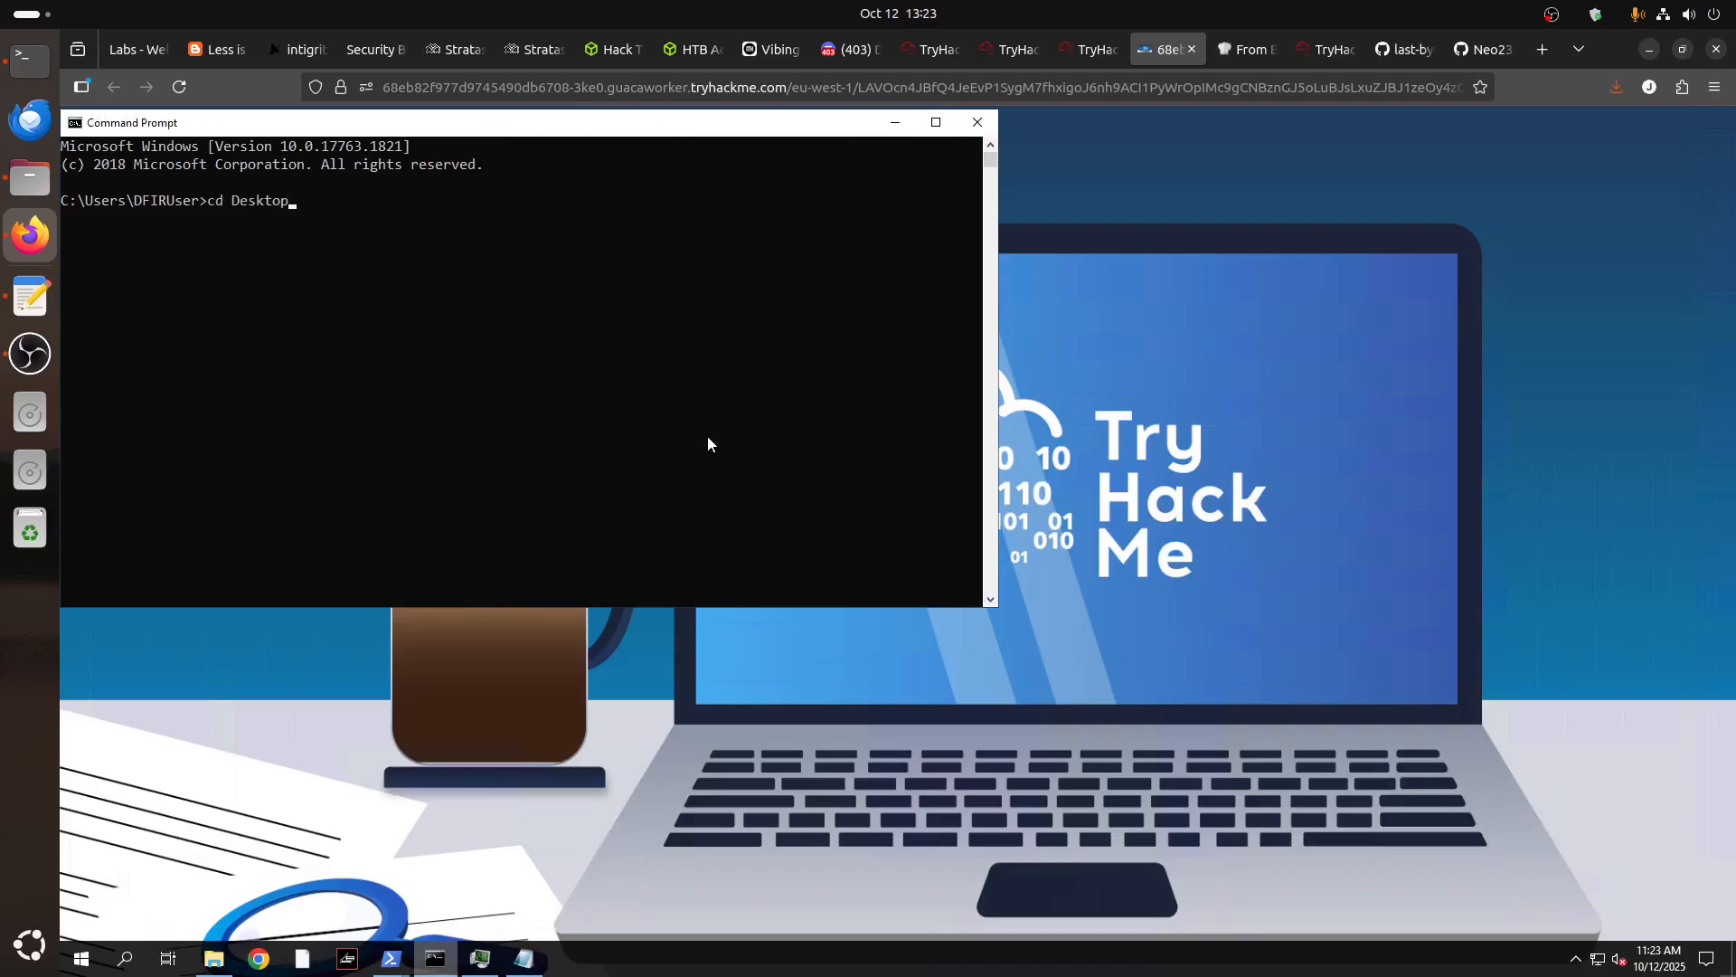
key(Return)
text(cur)
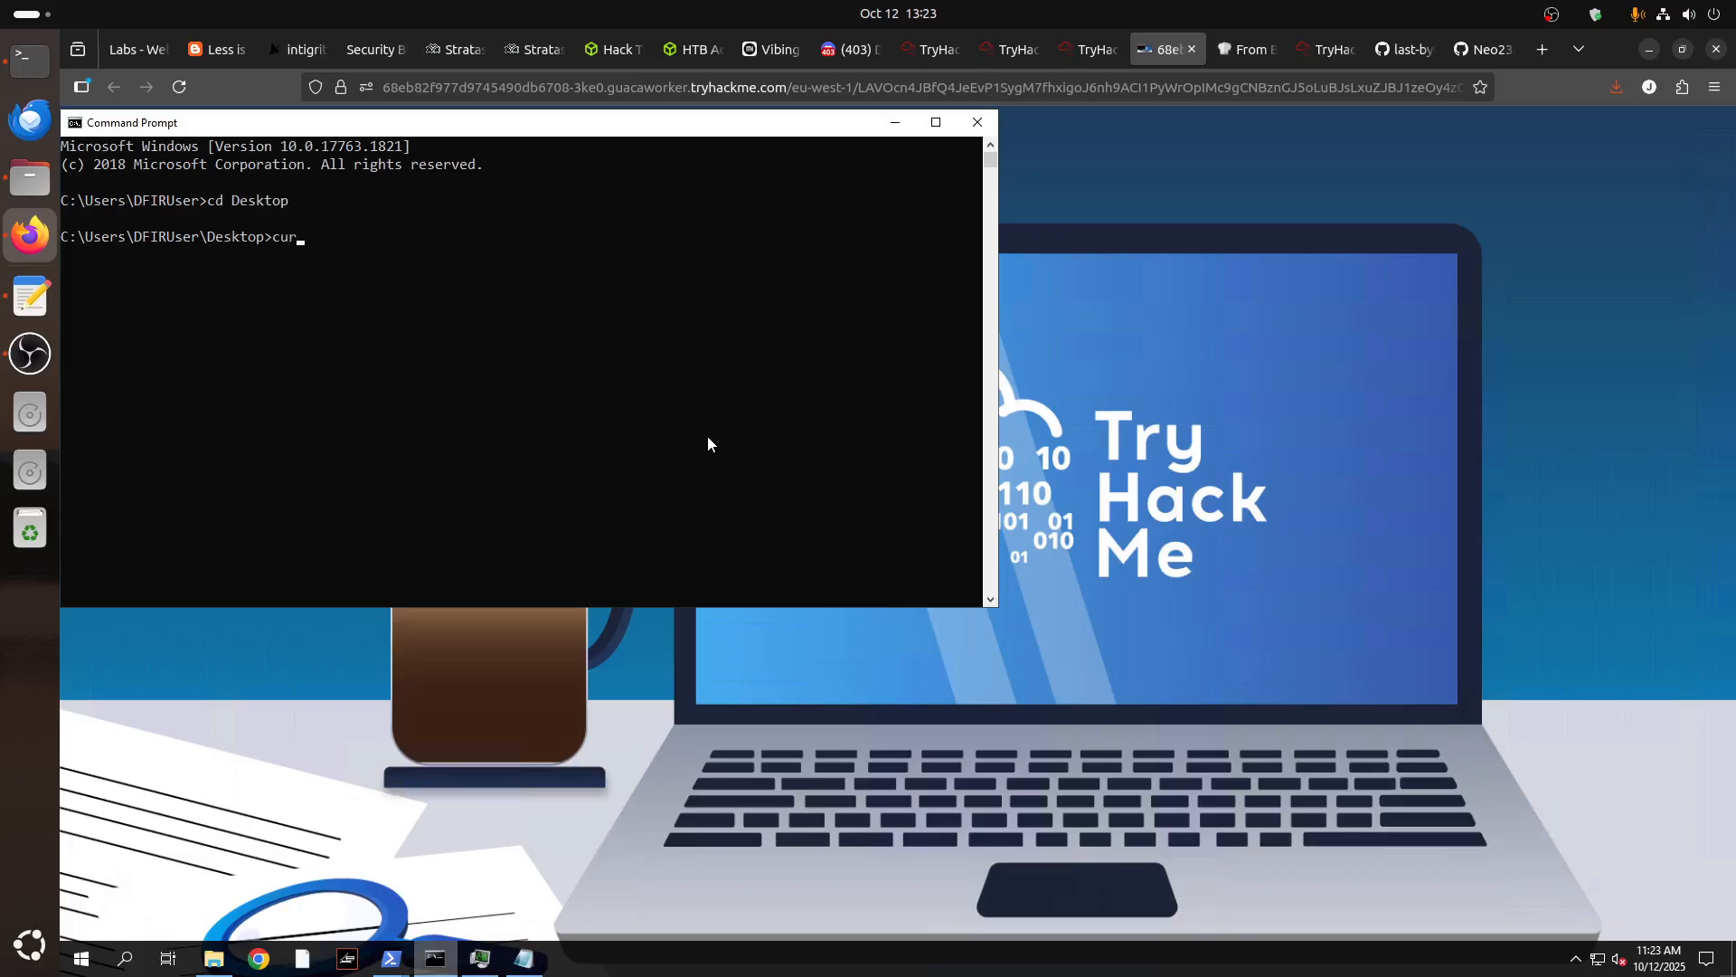
text(l http://10.10.)
click(1327, 48)
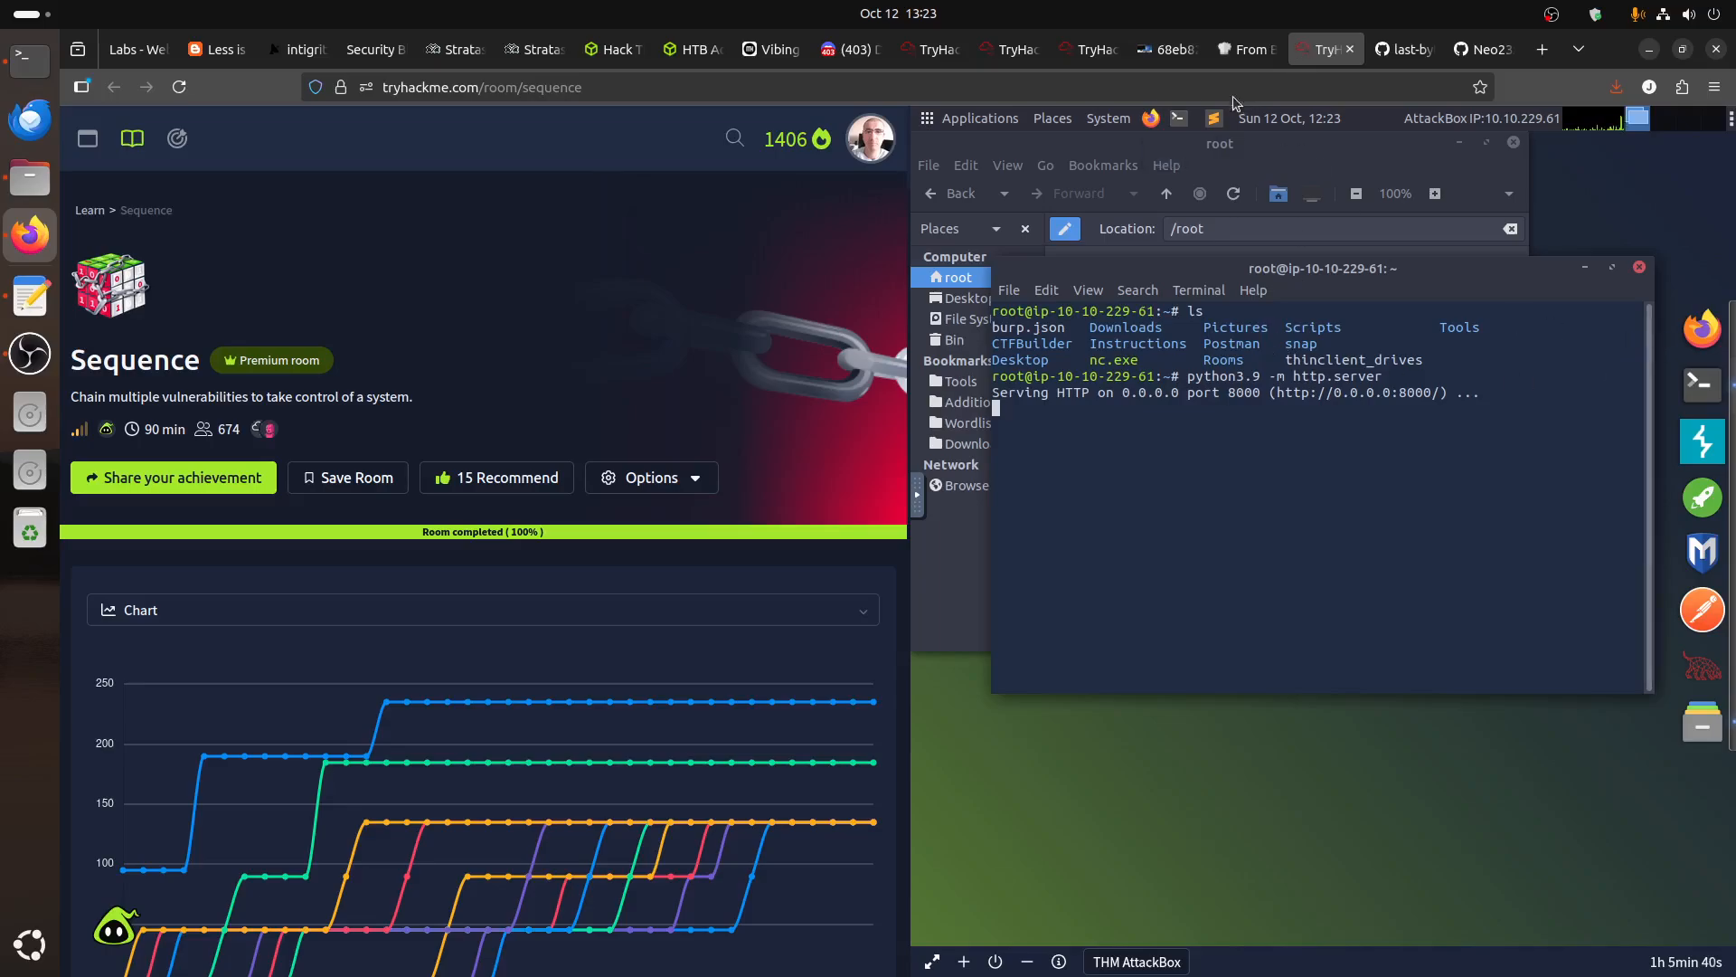
click(1165, 49)
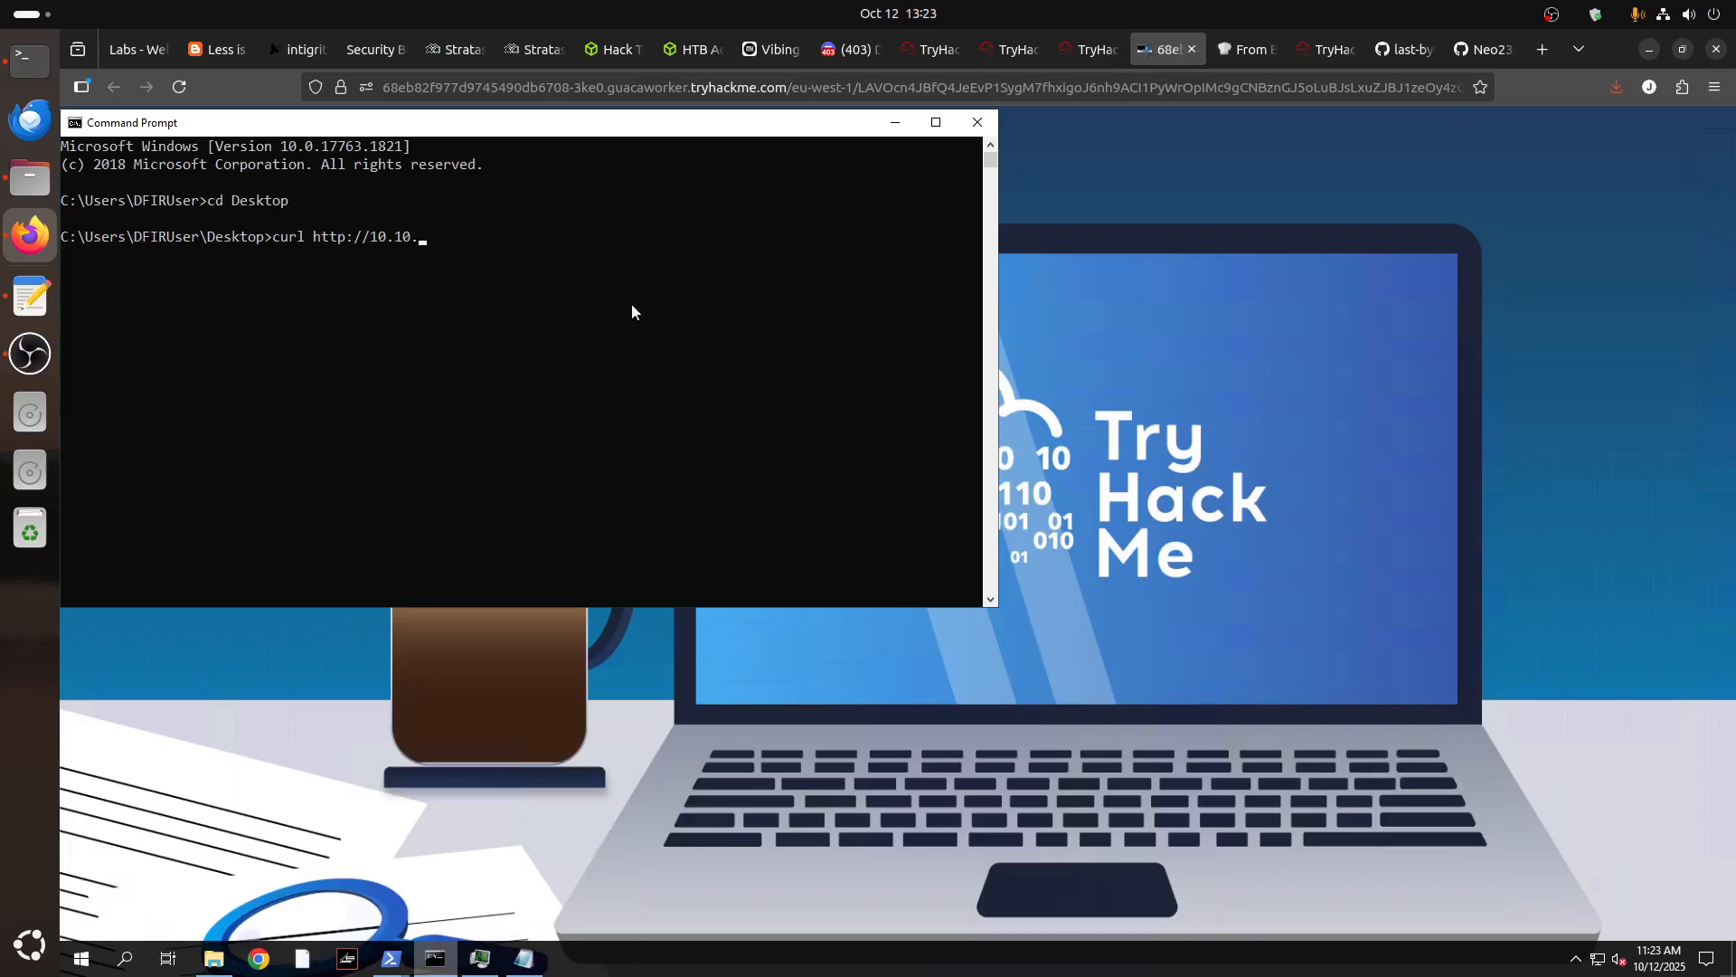
text(229.61:8)
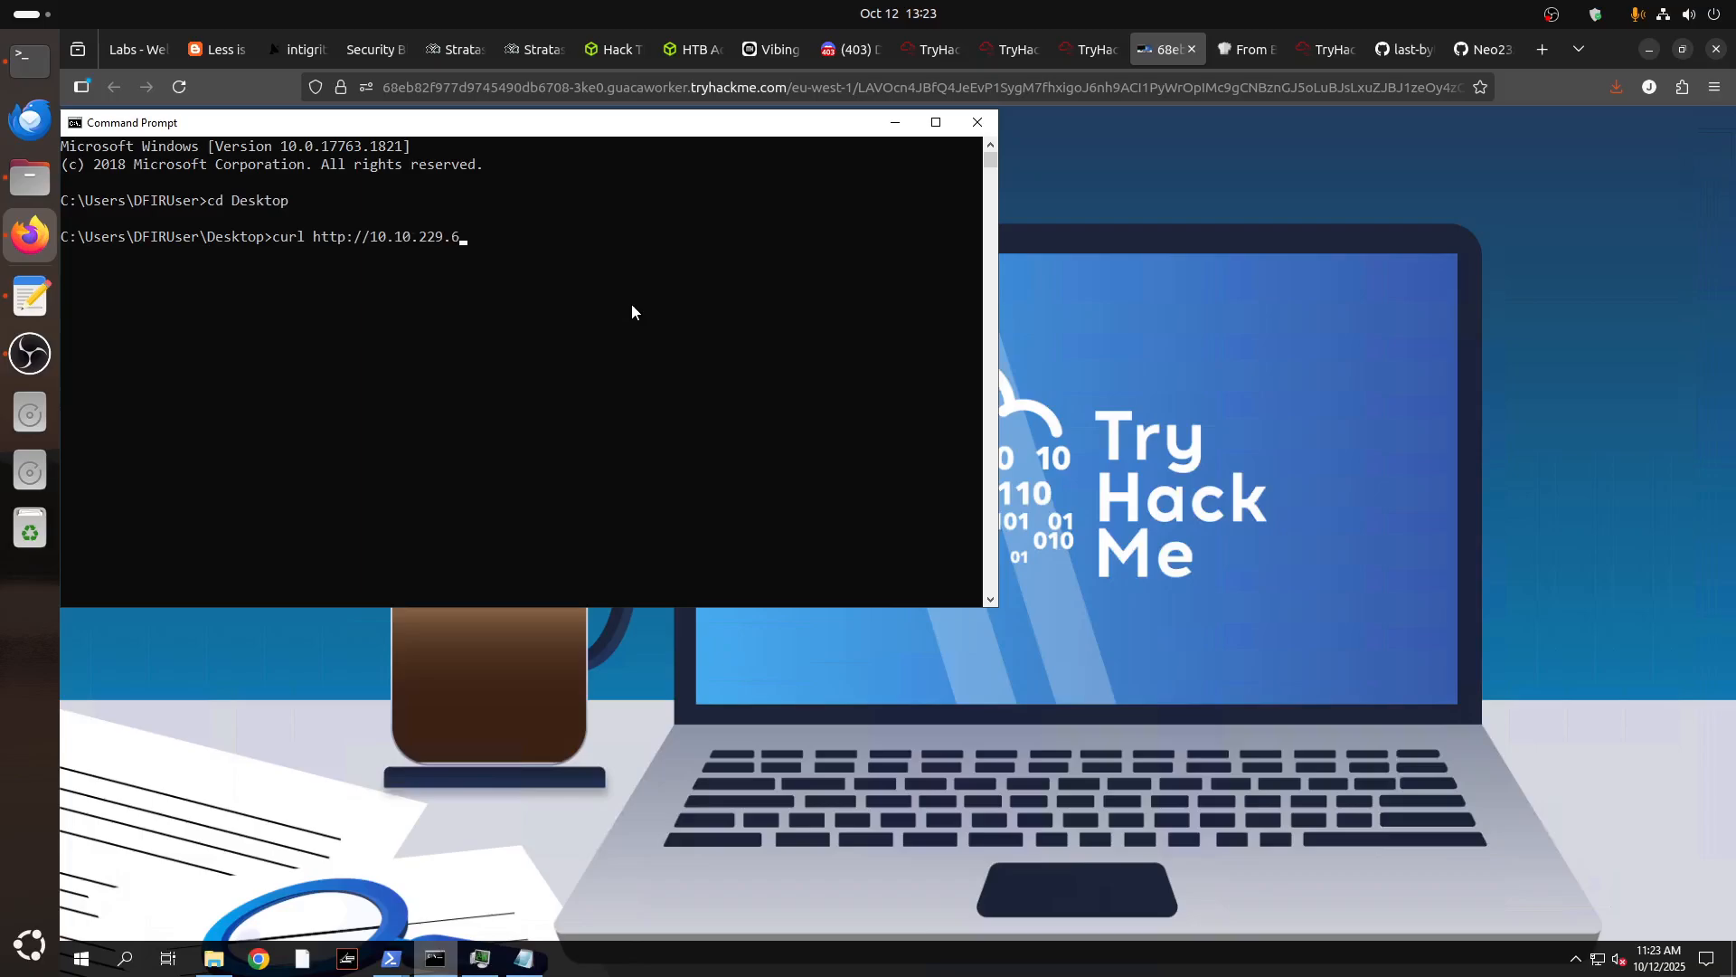
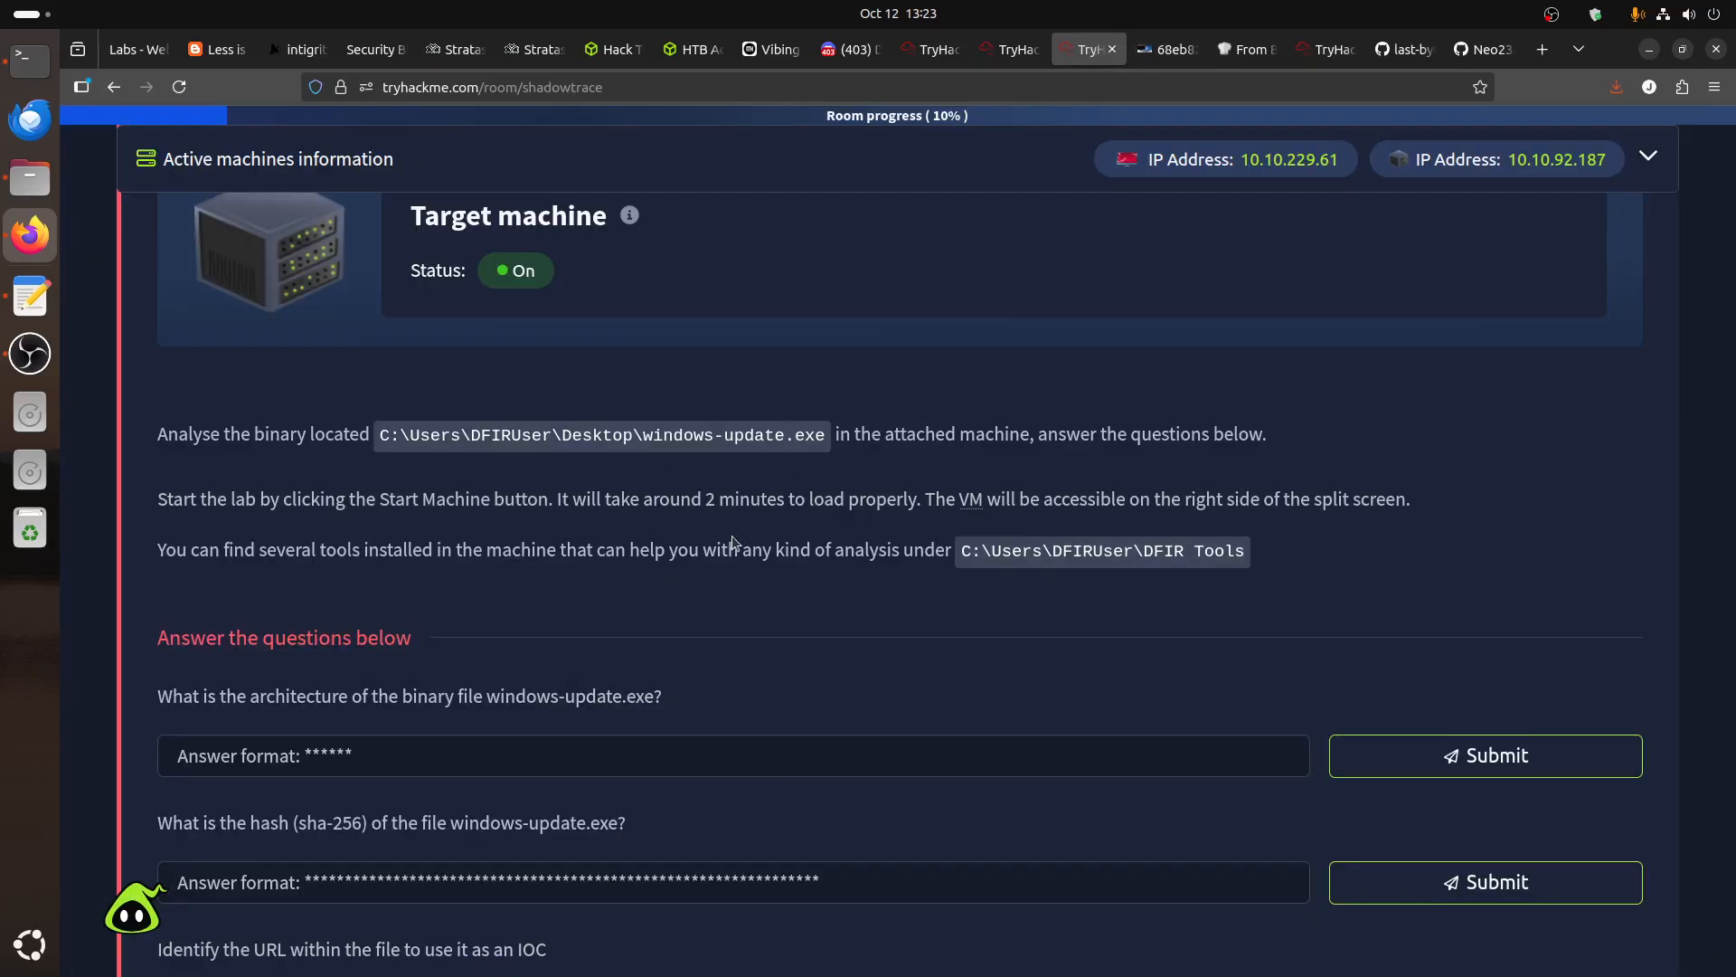
Enlarge the ShadowTrace room page to 120% and return to the VM's Command Prompt.
scroll(804, 565, down, 3)
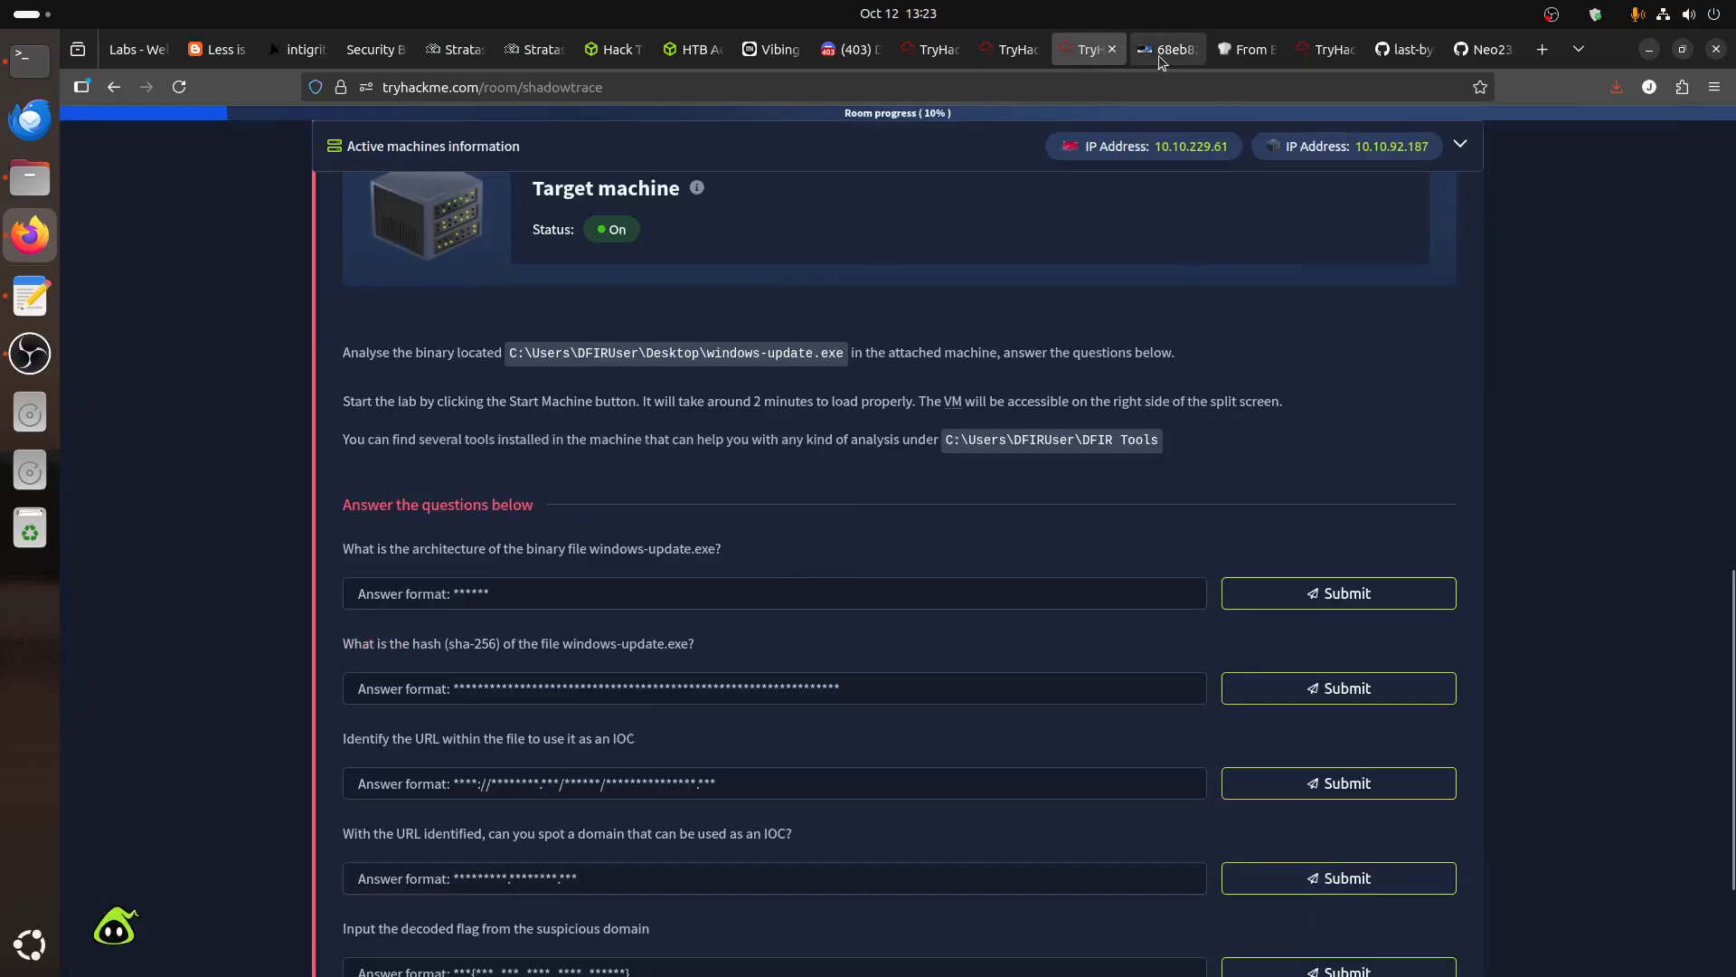
click(1714, 95)
click(1678, 537)
click(1678, 536)
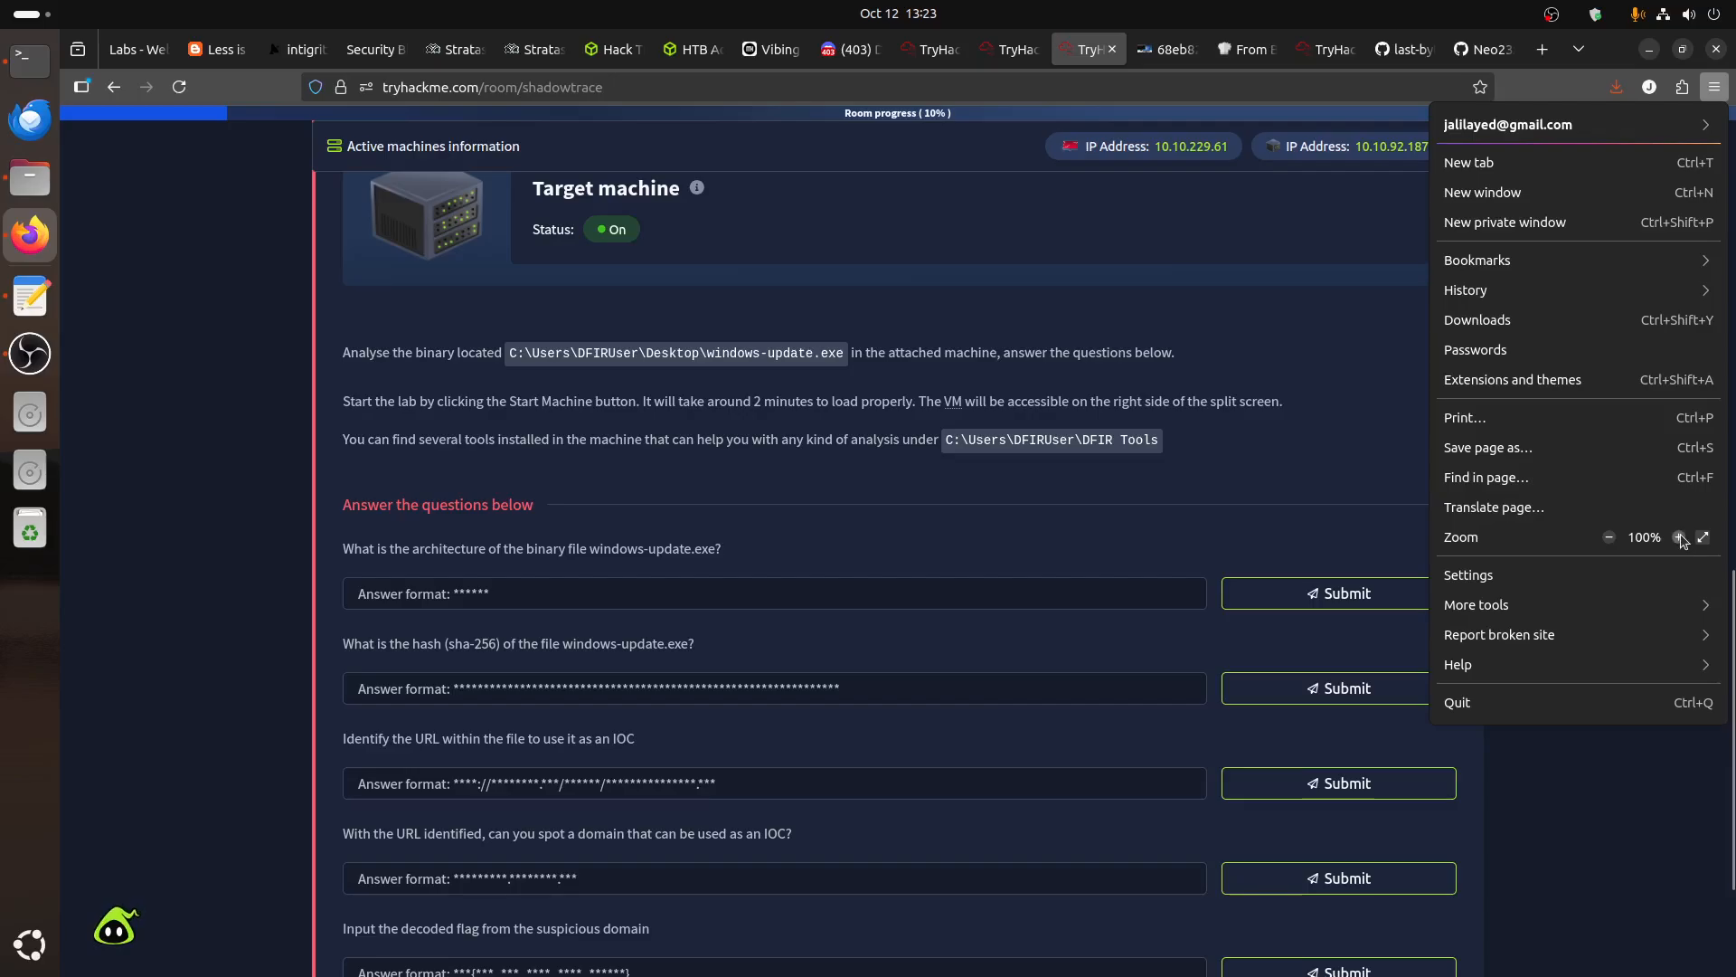
click(1160, 51)
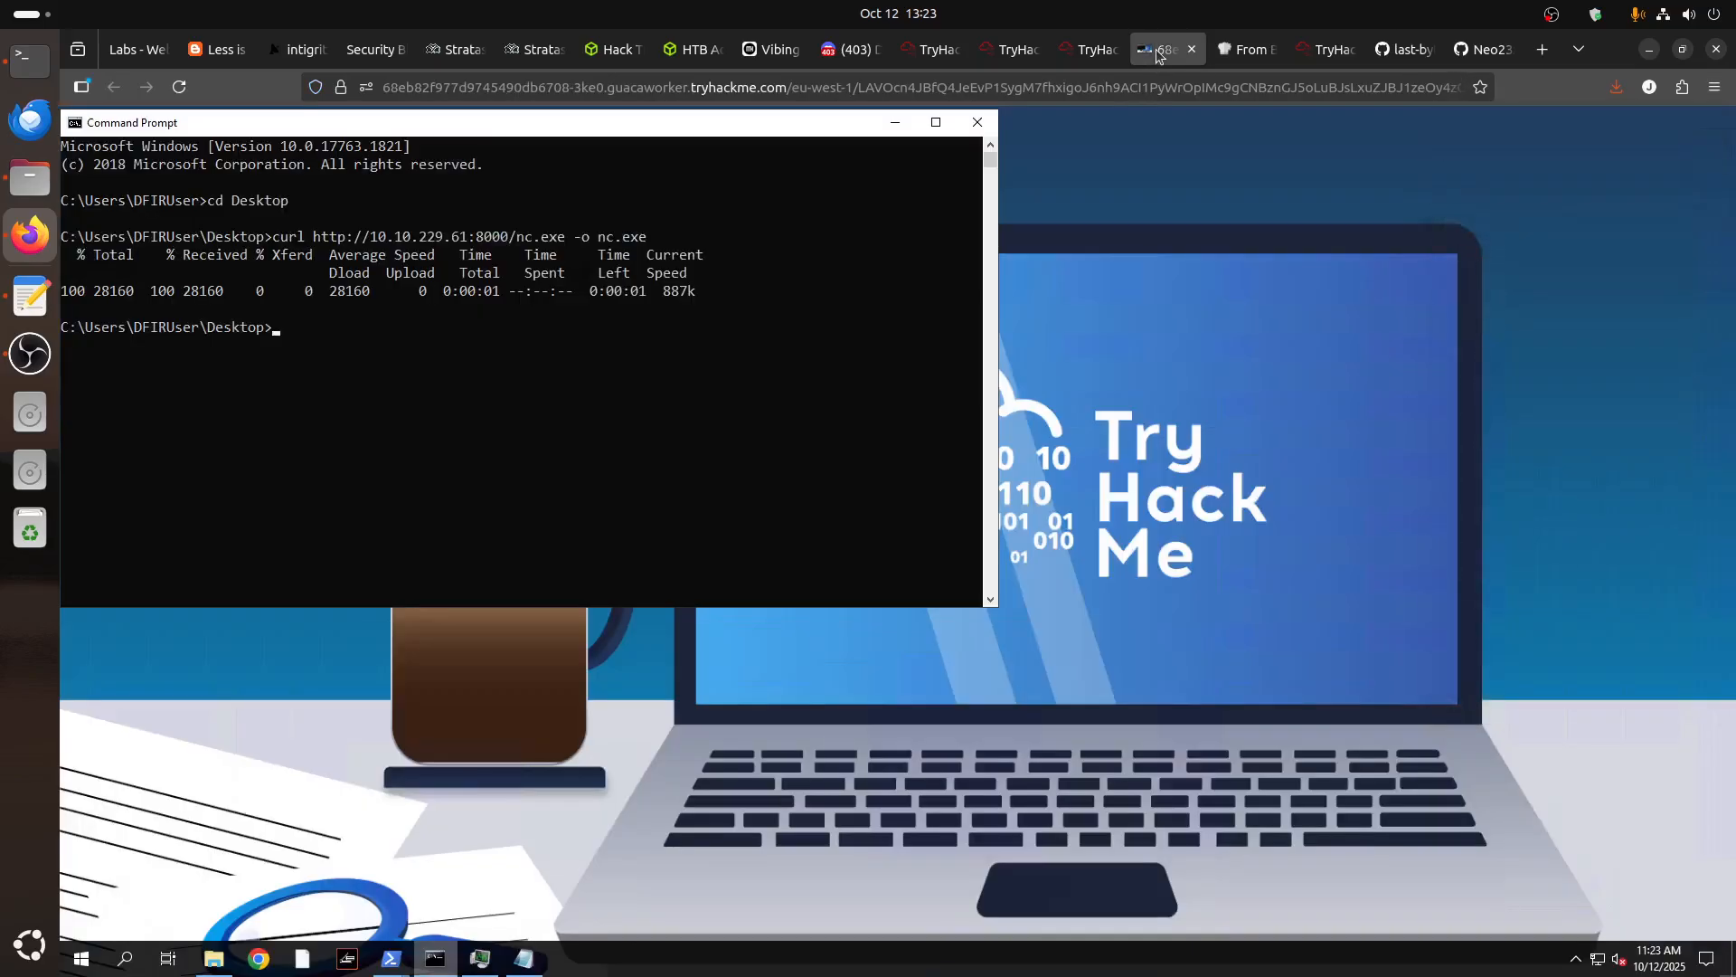
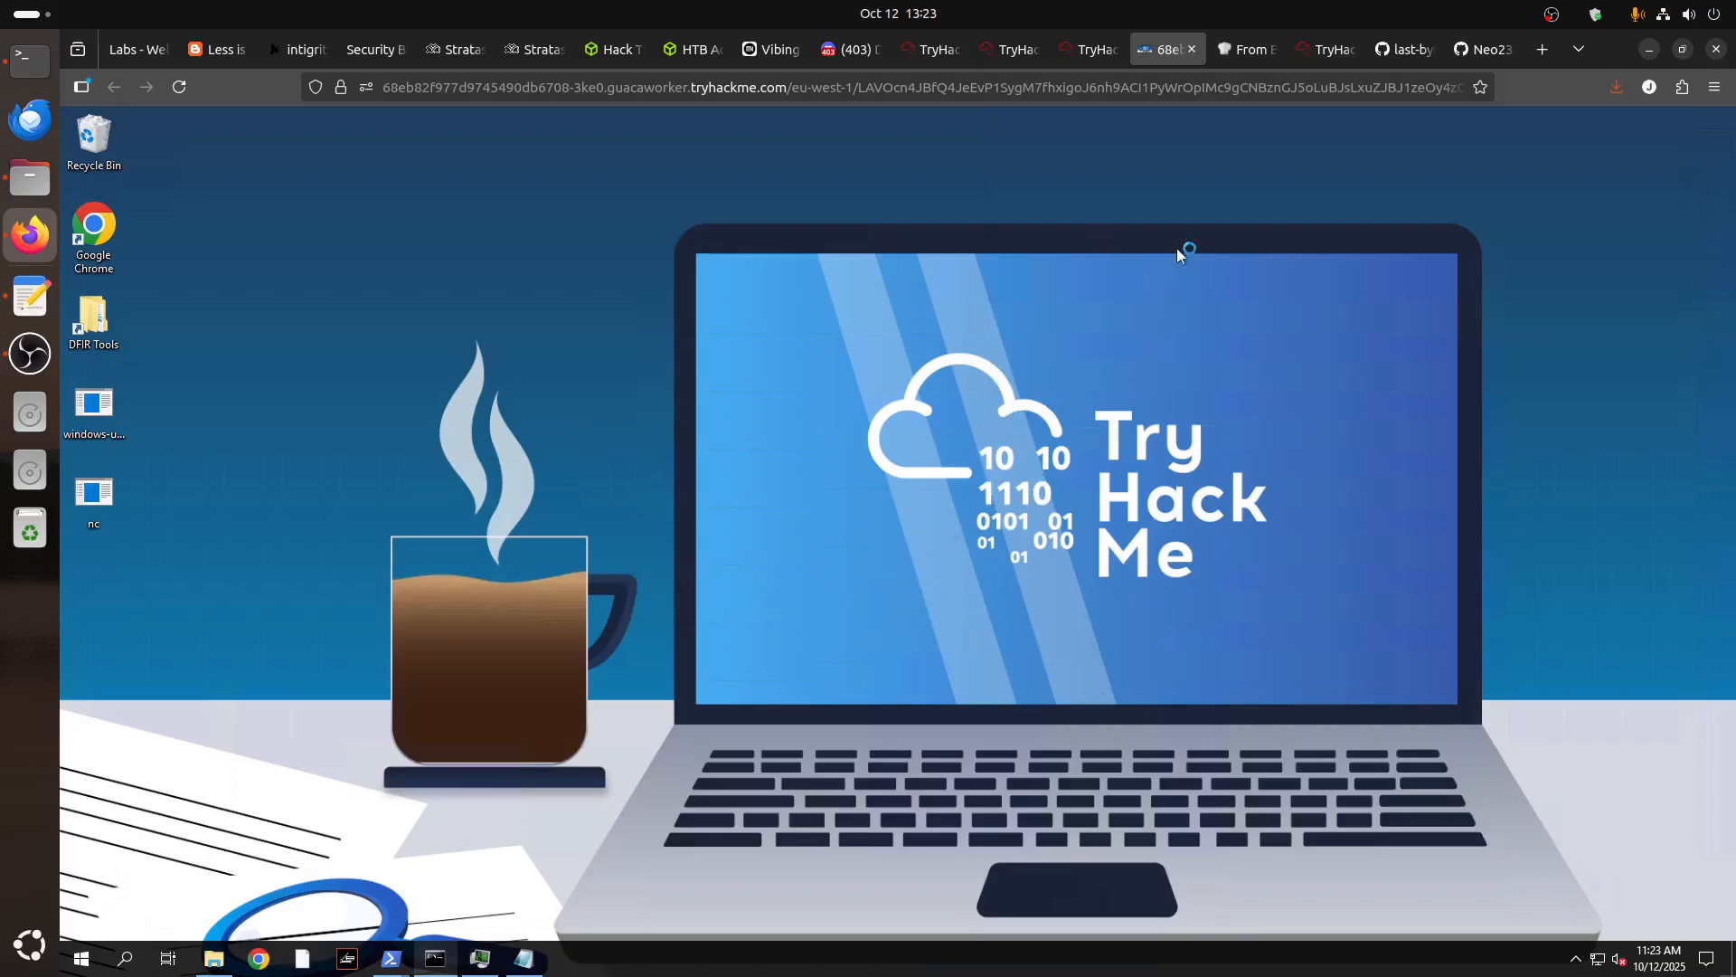
Expand Task 3 Alerts Analysis in the ShadowTrace room and open its Interactive Exercise in a separate tab.
click(1089, 49)
scroll(608, 666, down, 5)
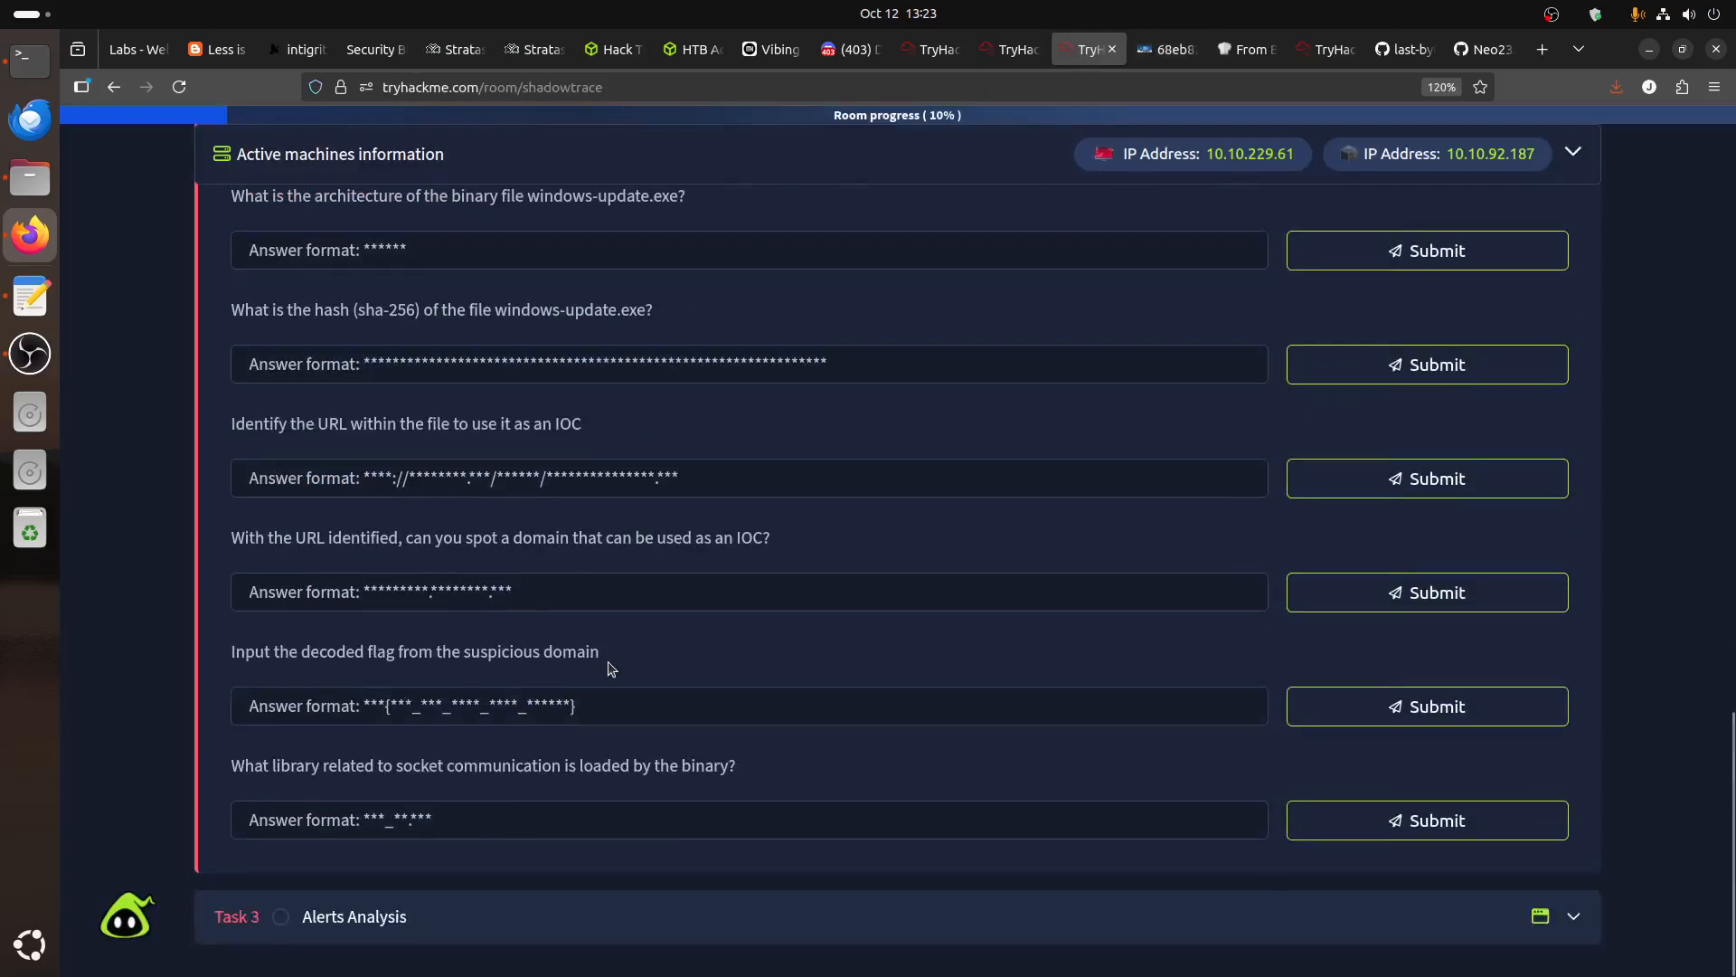
click(493, 927)
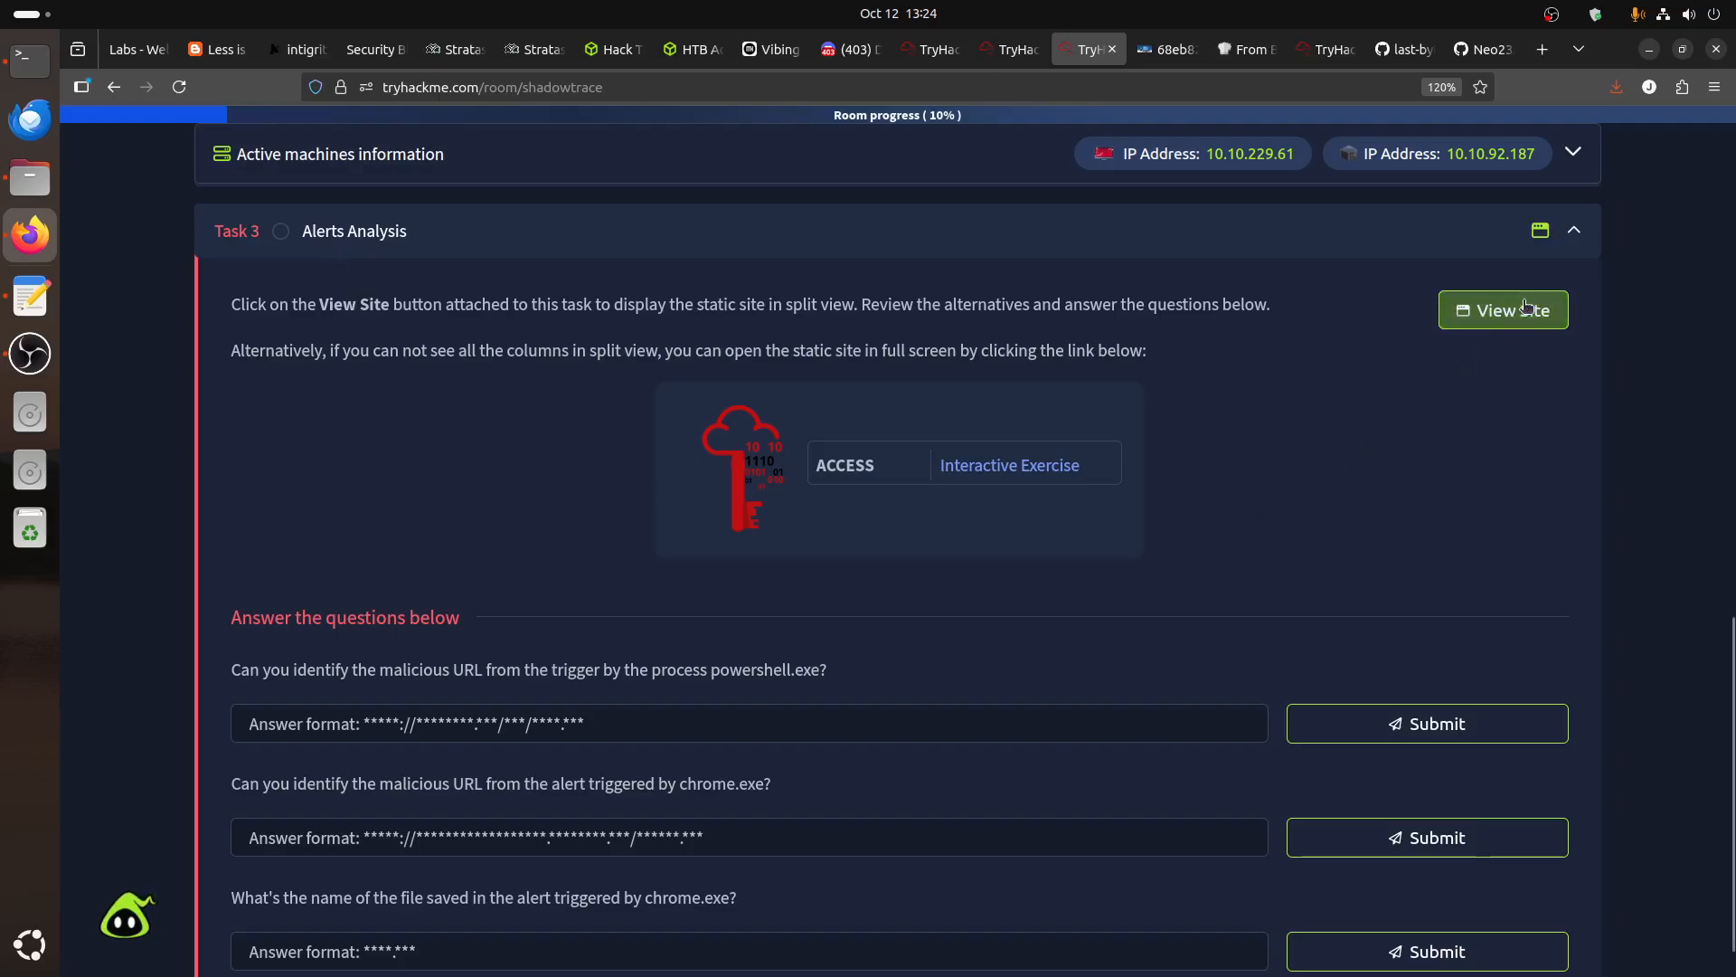
right_click(974, 467)
click(1007, 485)
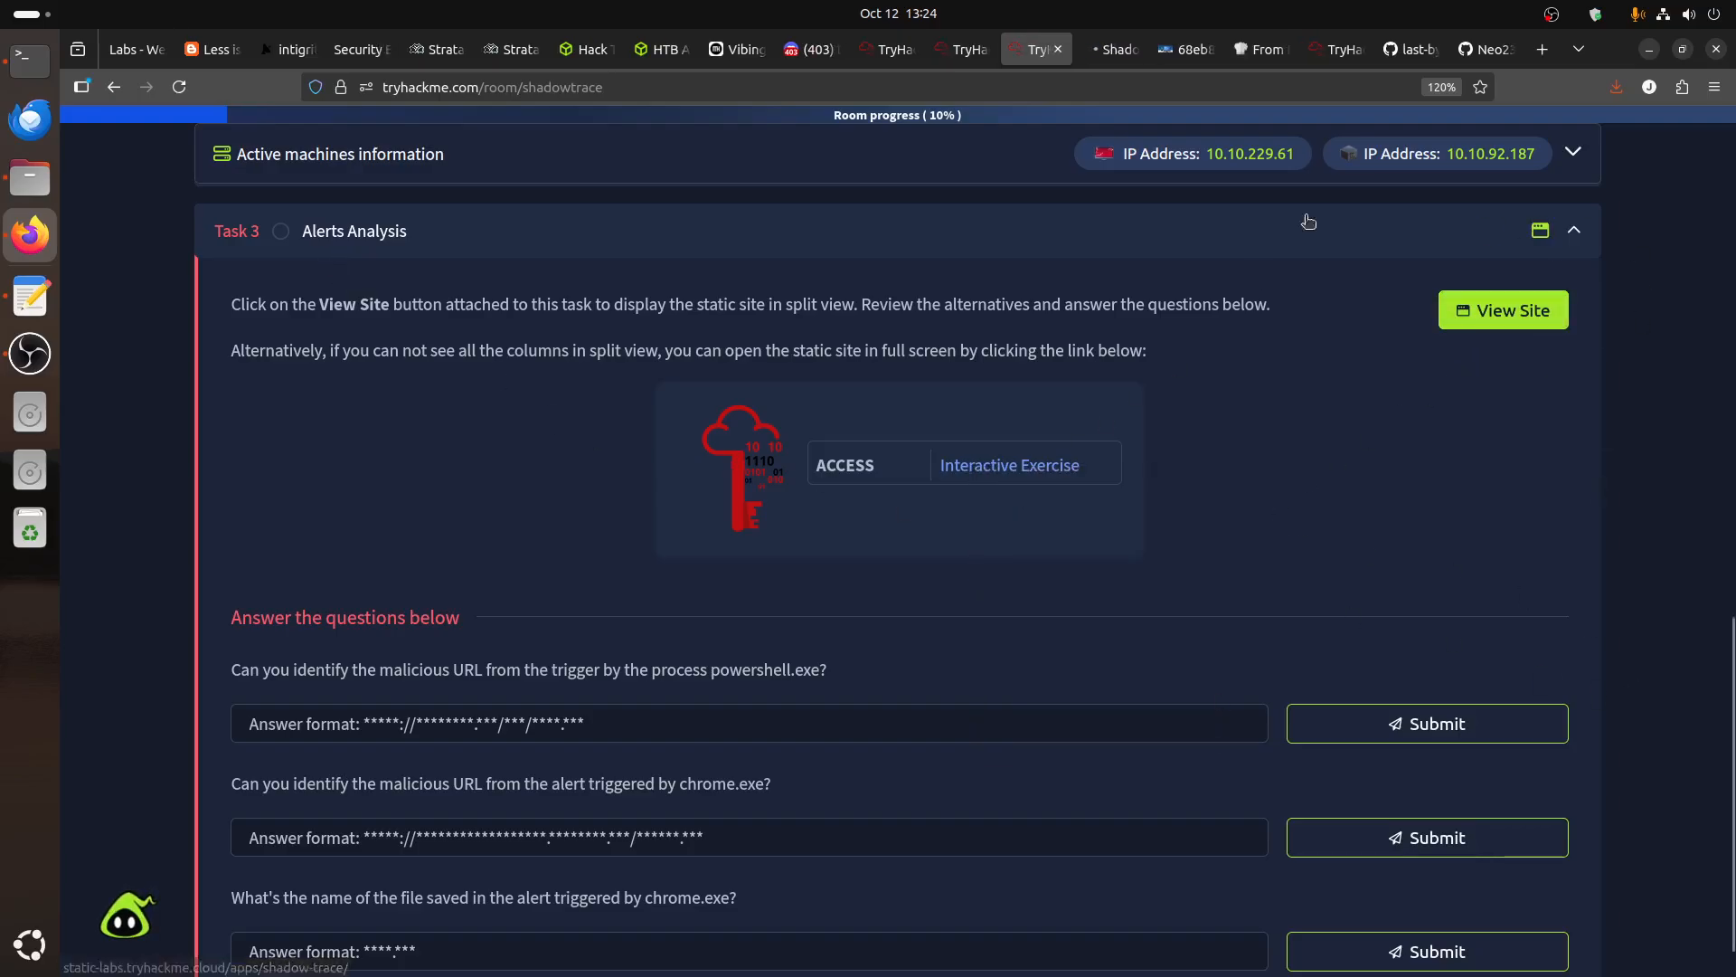
click(1345, 52)
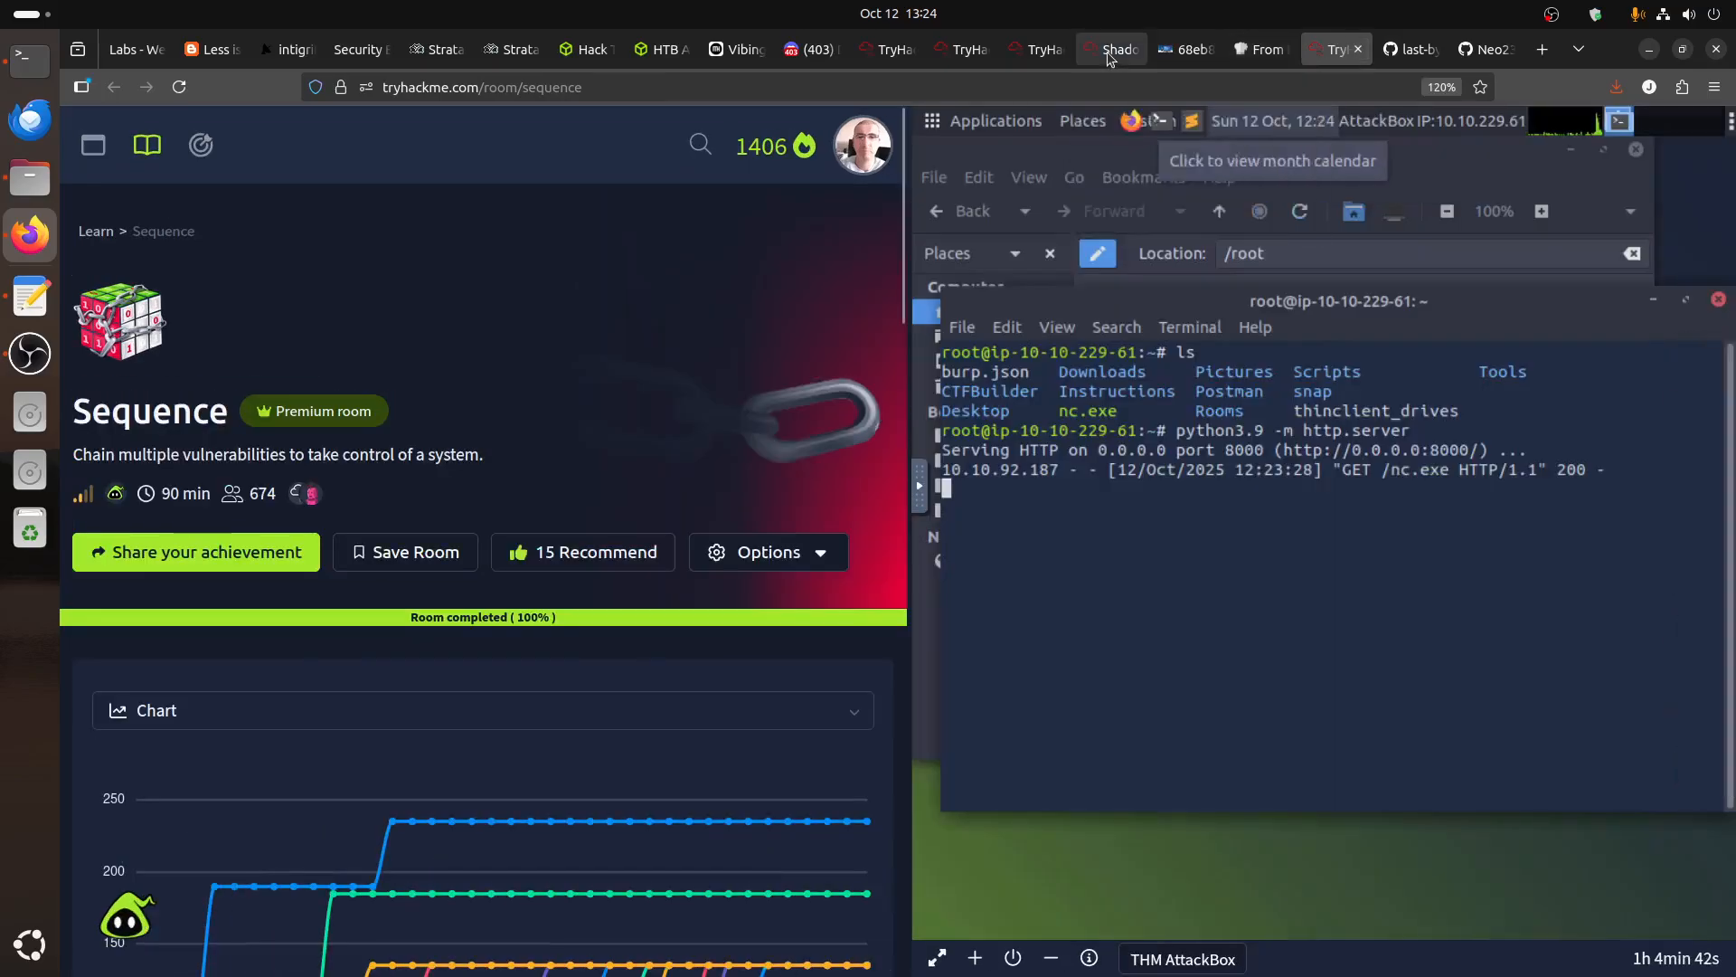
click(1110, 54)
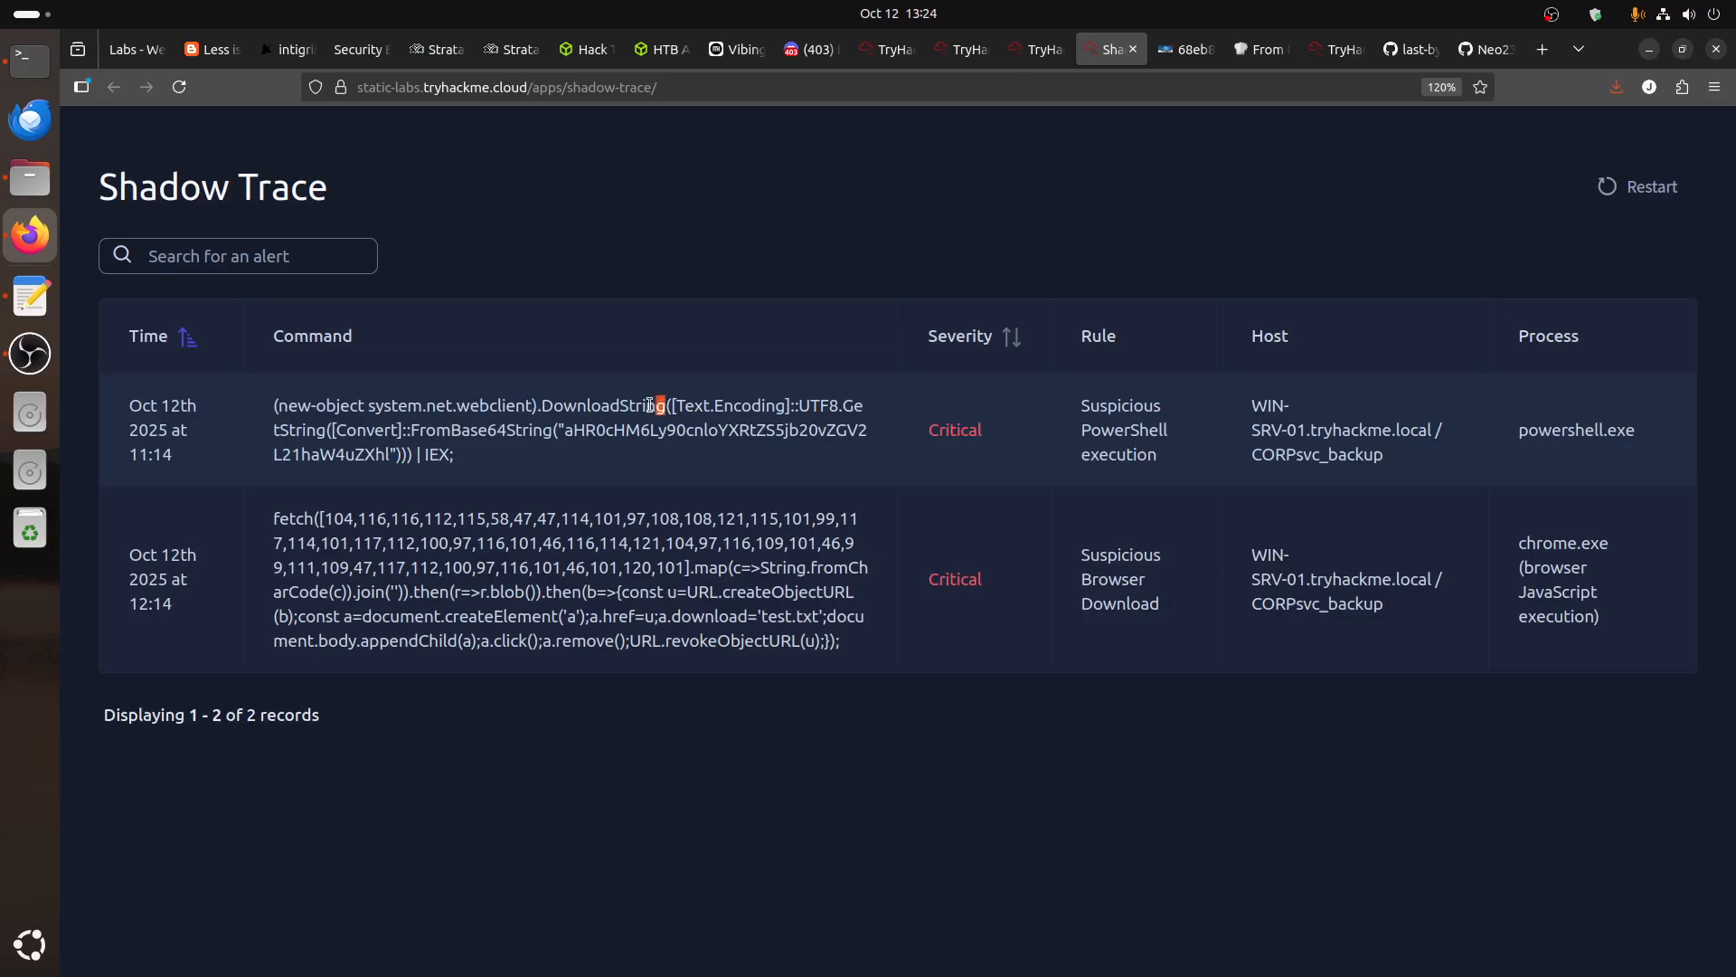
Copy the Base64 string from the powershell.exe alert's command and decode it in CyberChef with From Base64.
drag(665, 404, 531, 404)
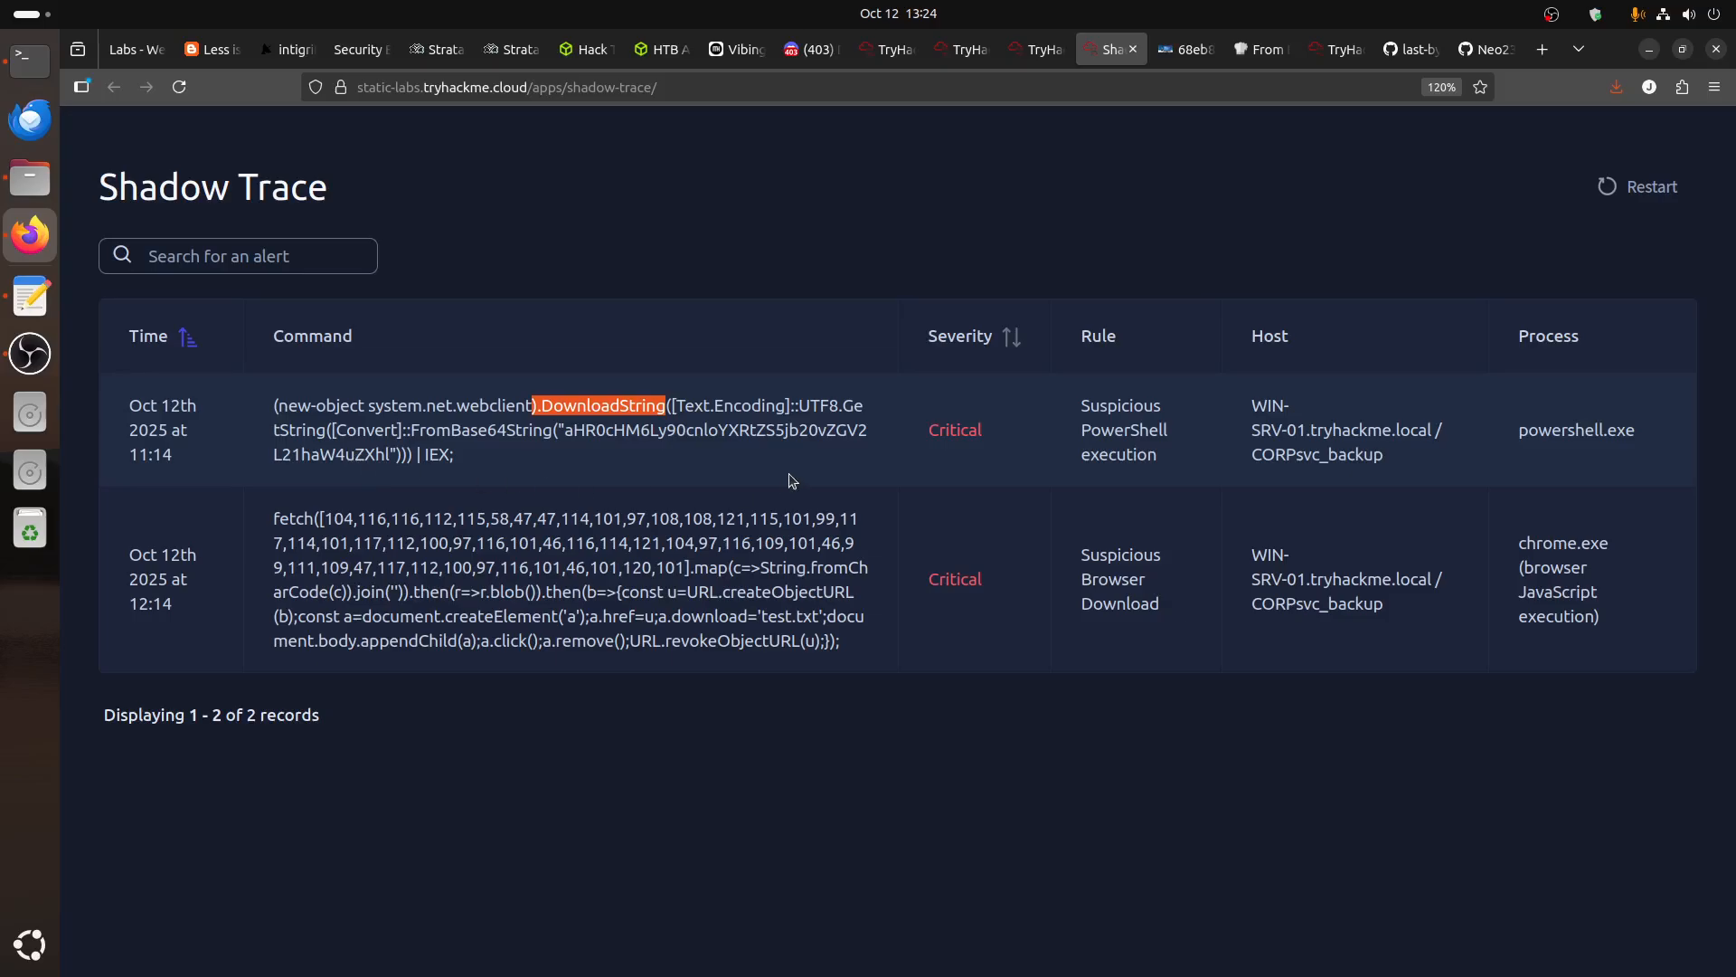
drag(564, 430, 386, 452)
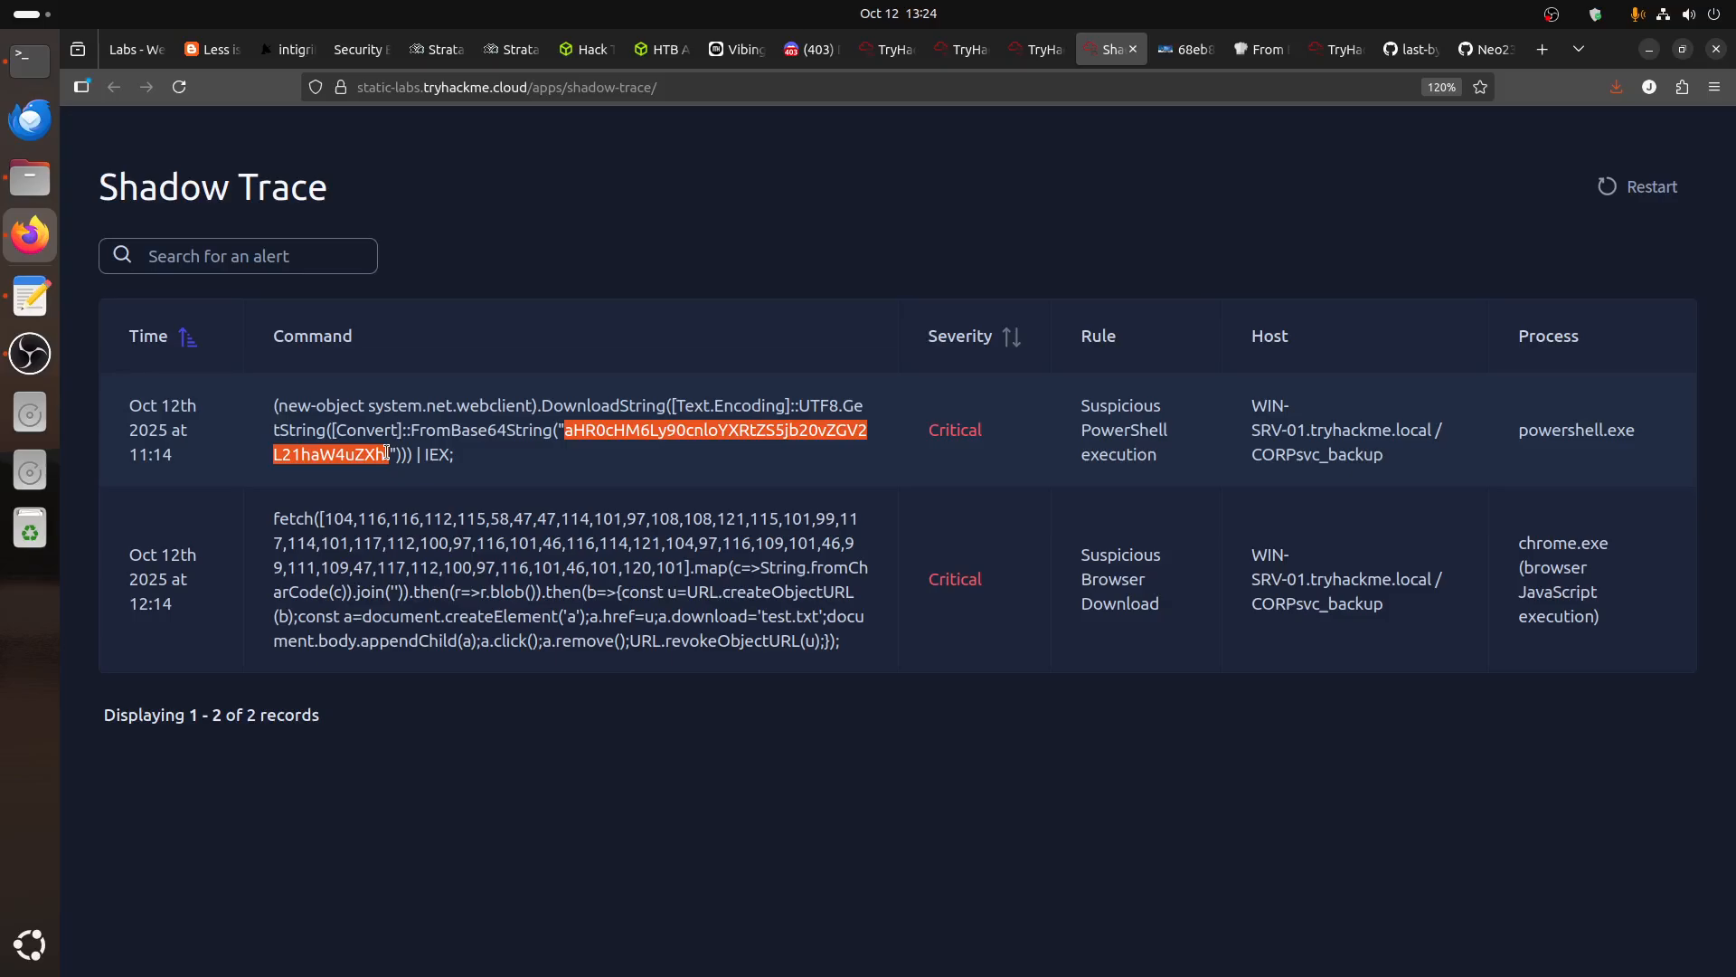
key(ctrl+c)
click(1259, 49)
key(ctrl+v)
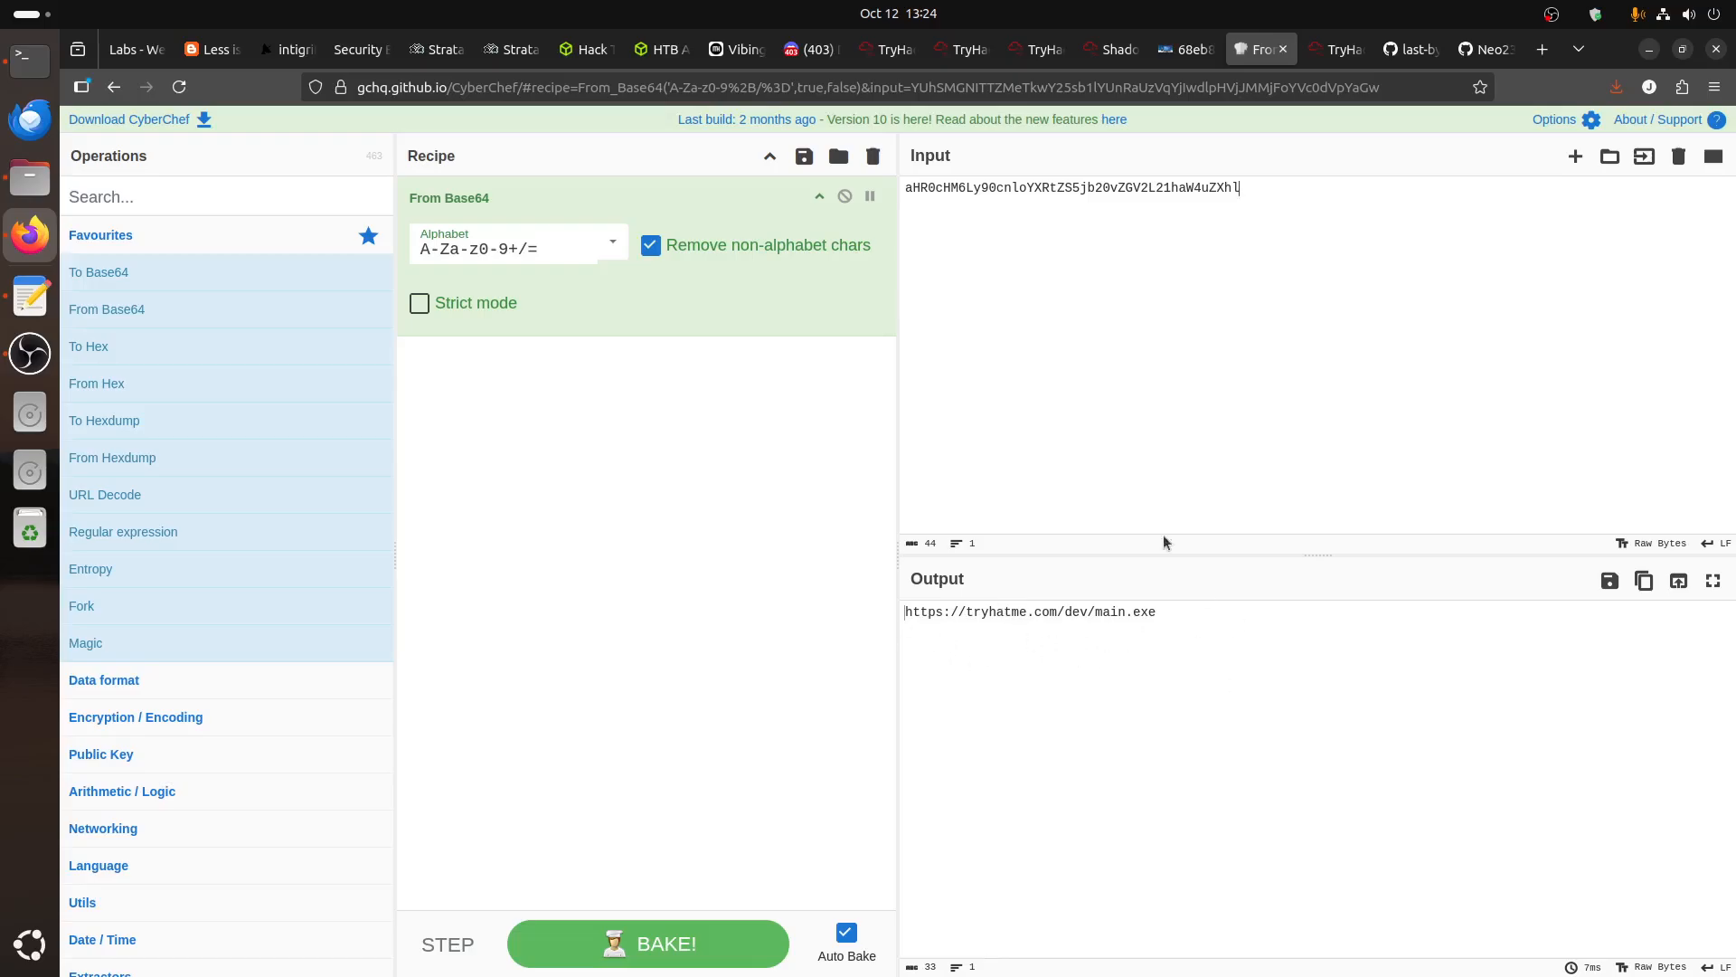
Copy the comma-separated decimal codes from the chrome.exe alert's command and decode them in CyberChef with From Decimal.
click(1119, 51)
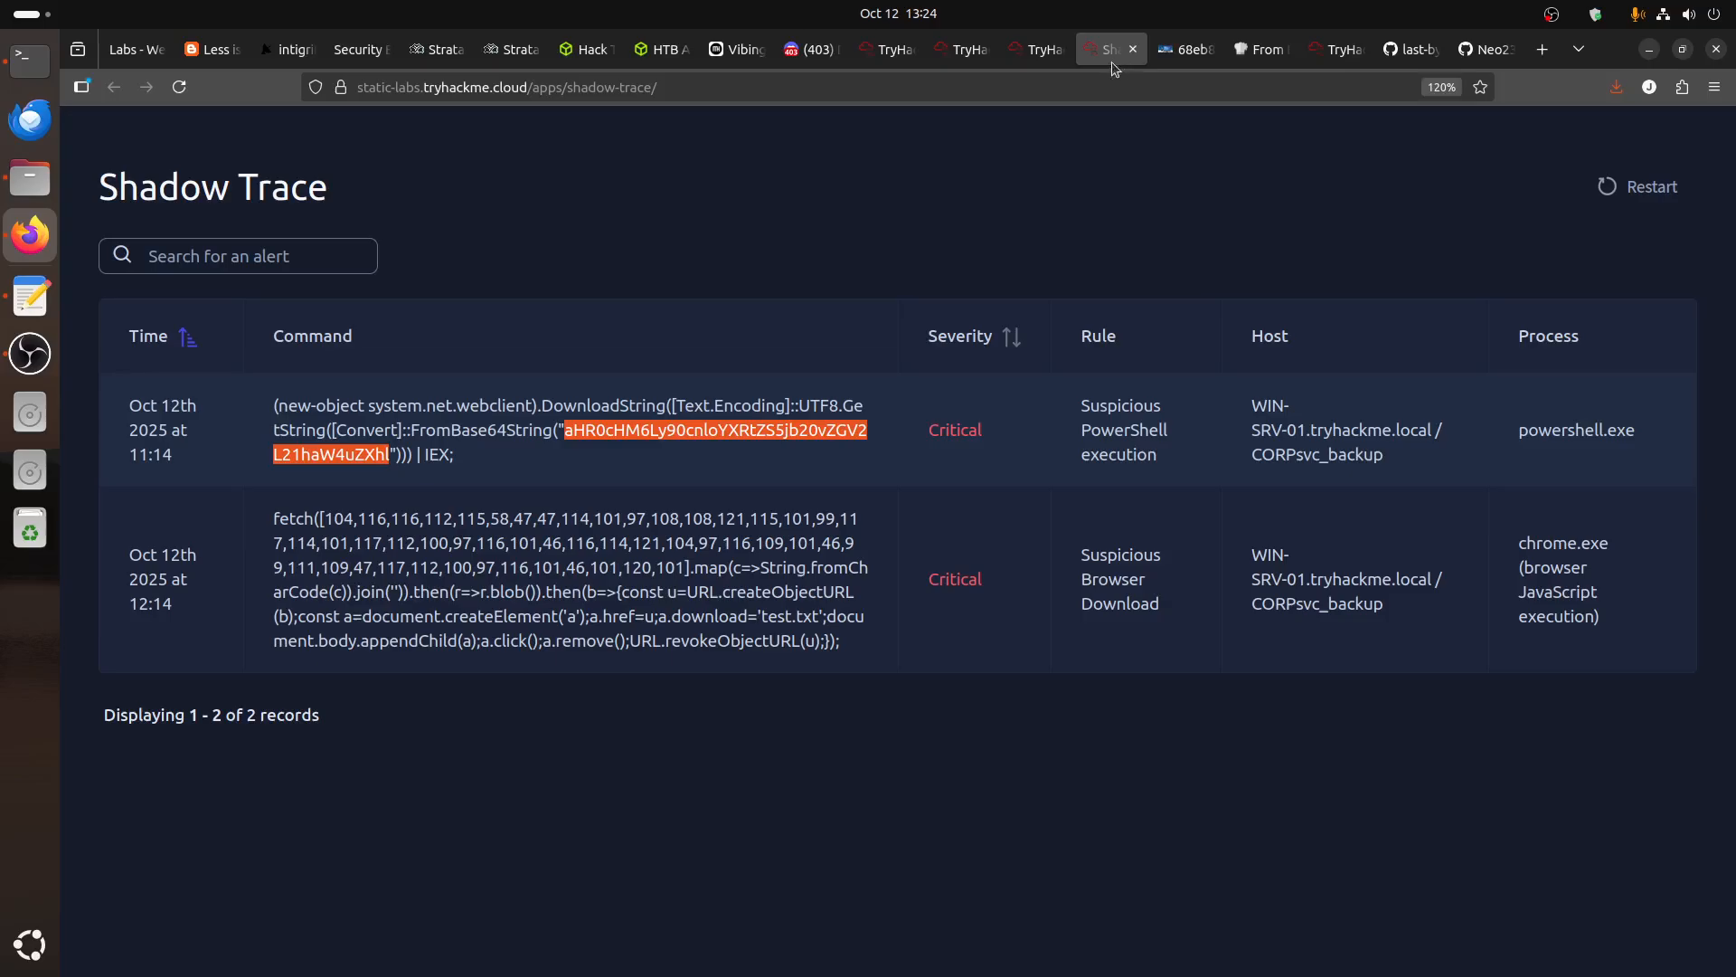
click(385, 482)
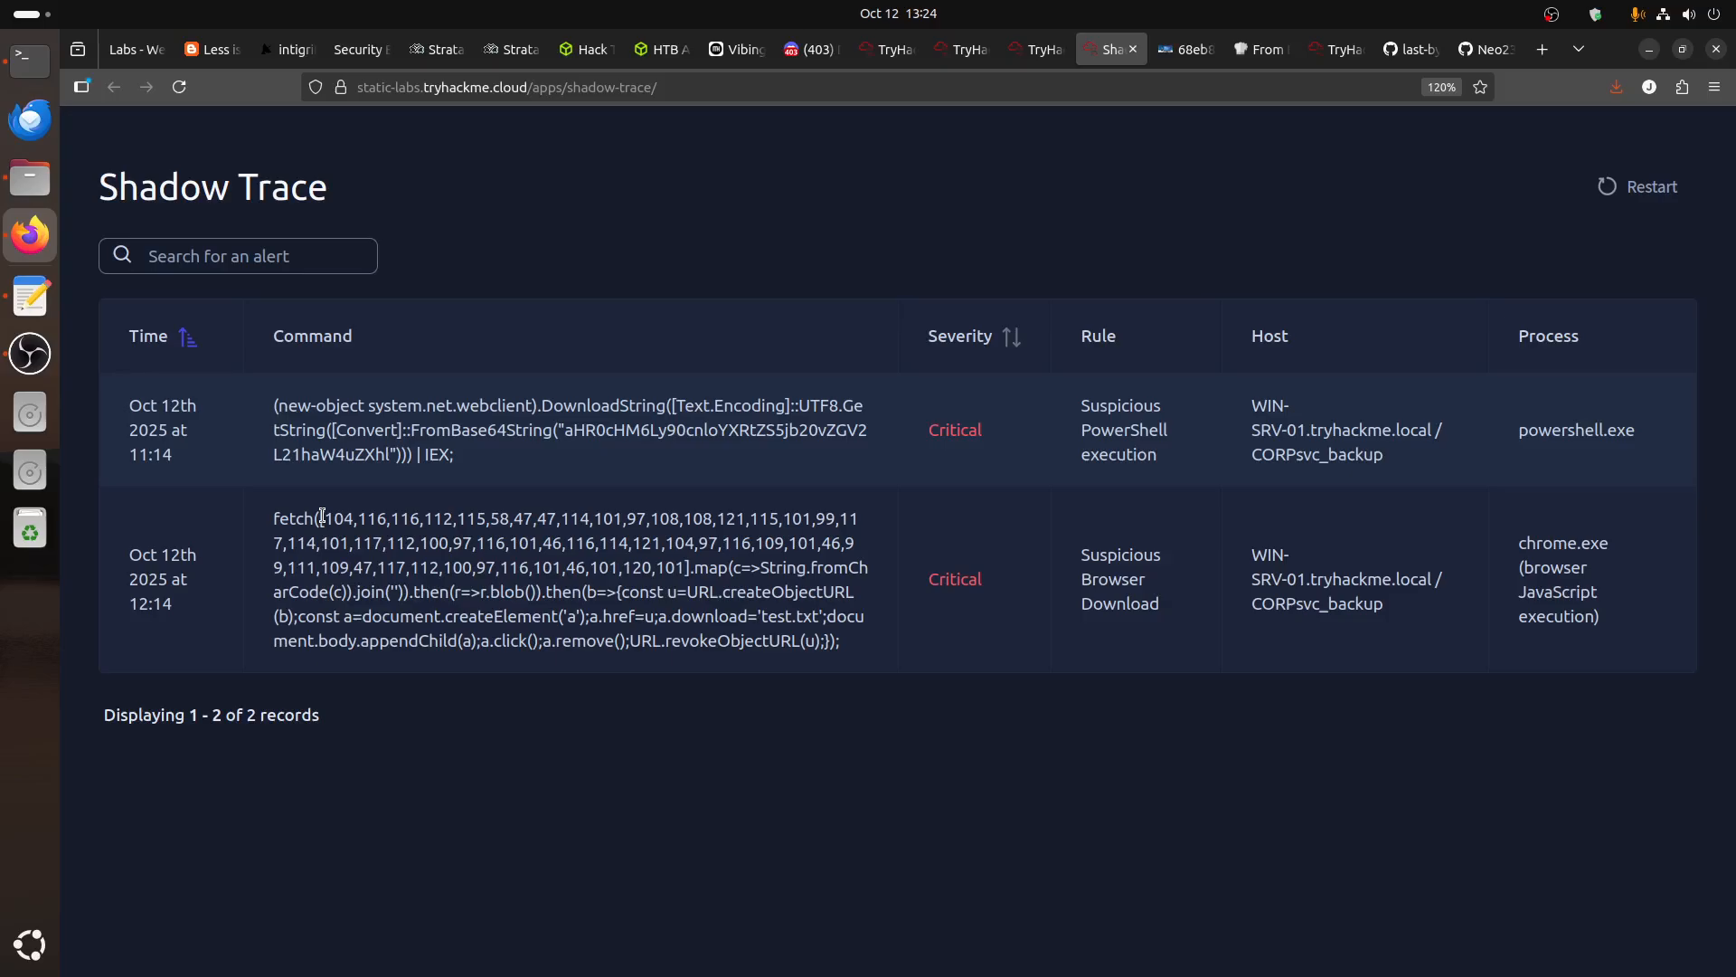
drag(322, 516, 684, 564)
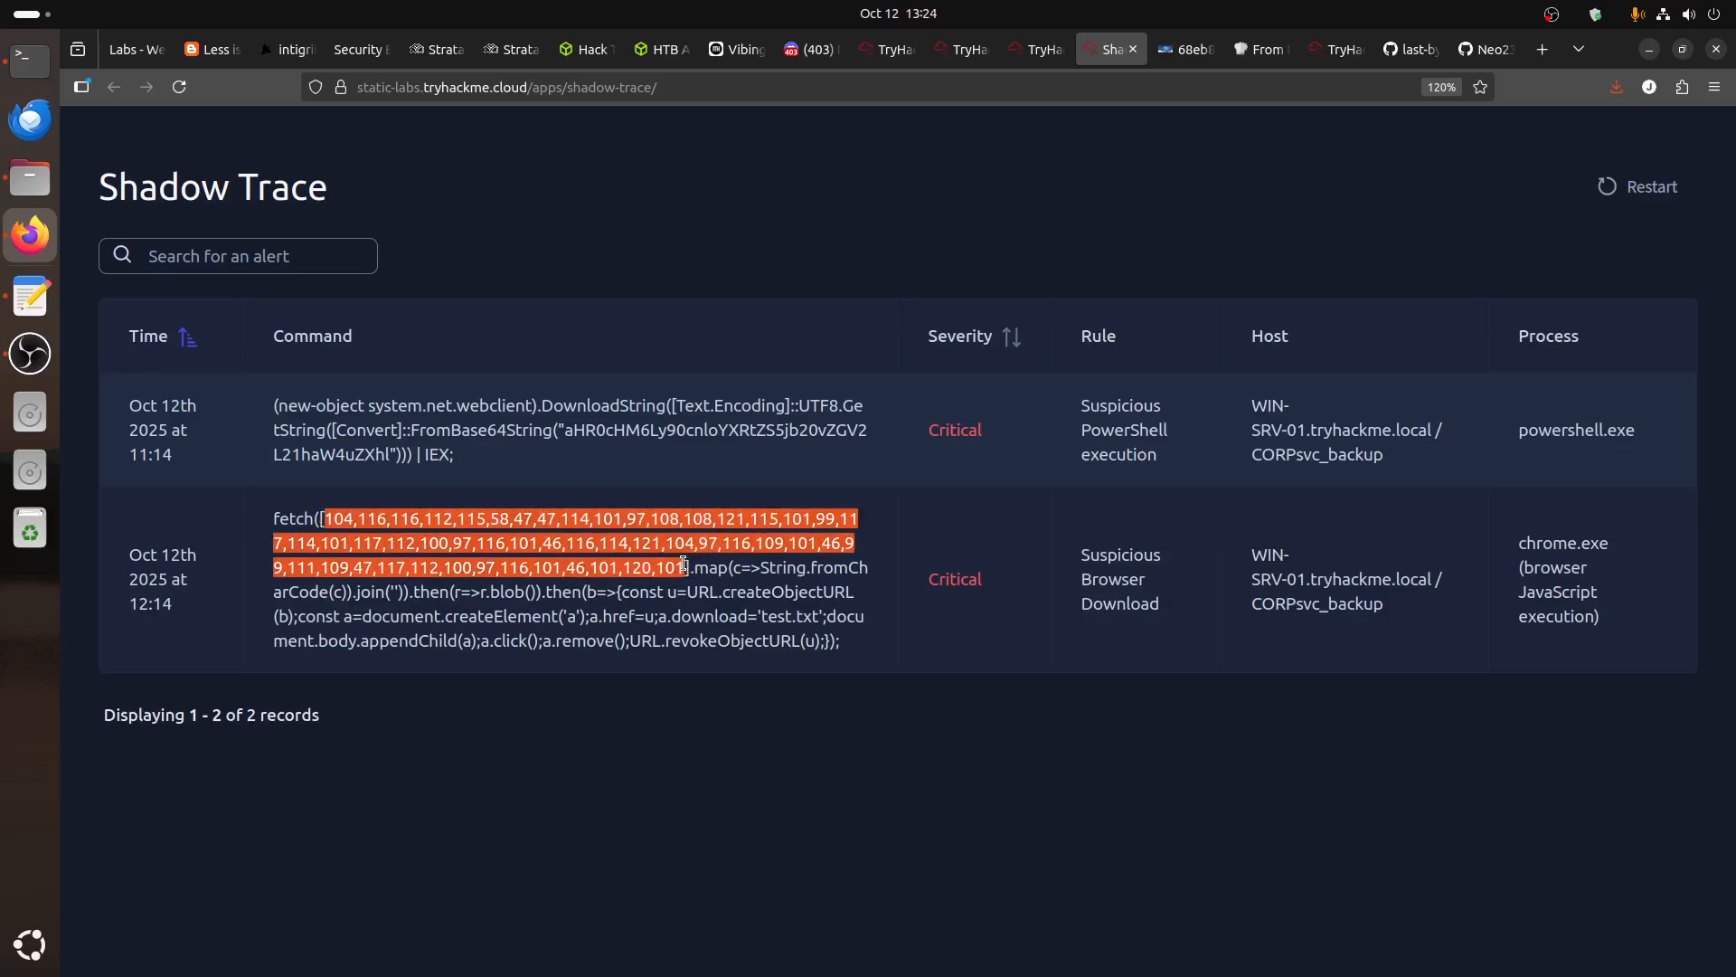
click(1251, 58)
click(872, 157)
click(1155, 275)
key(ctrl+a)
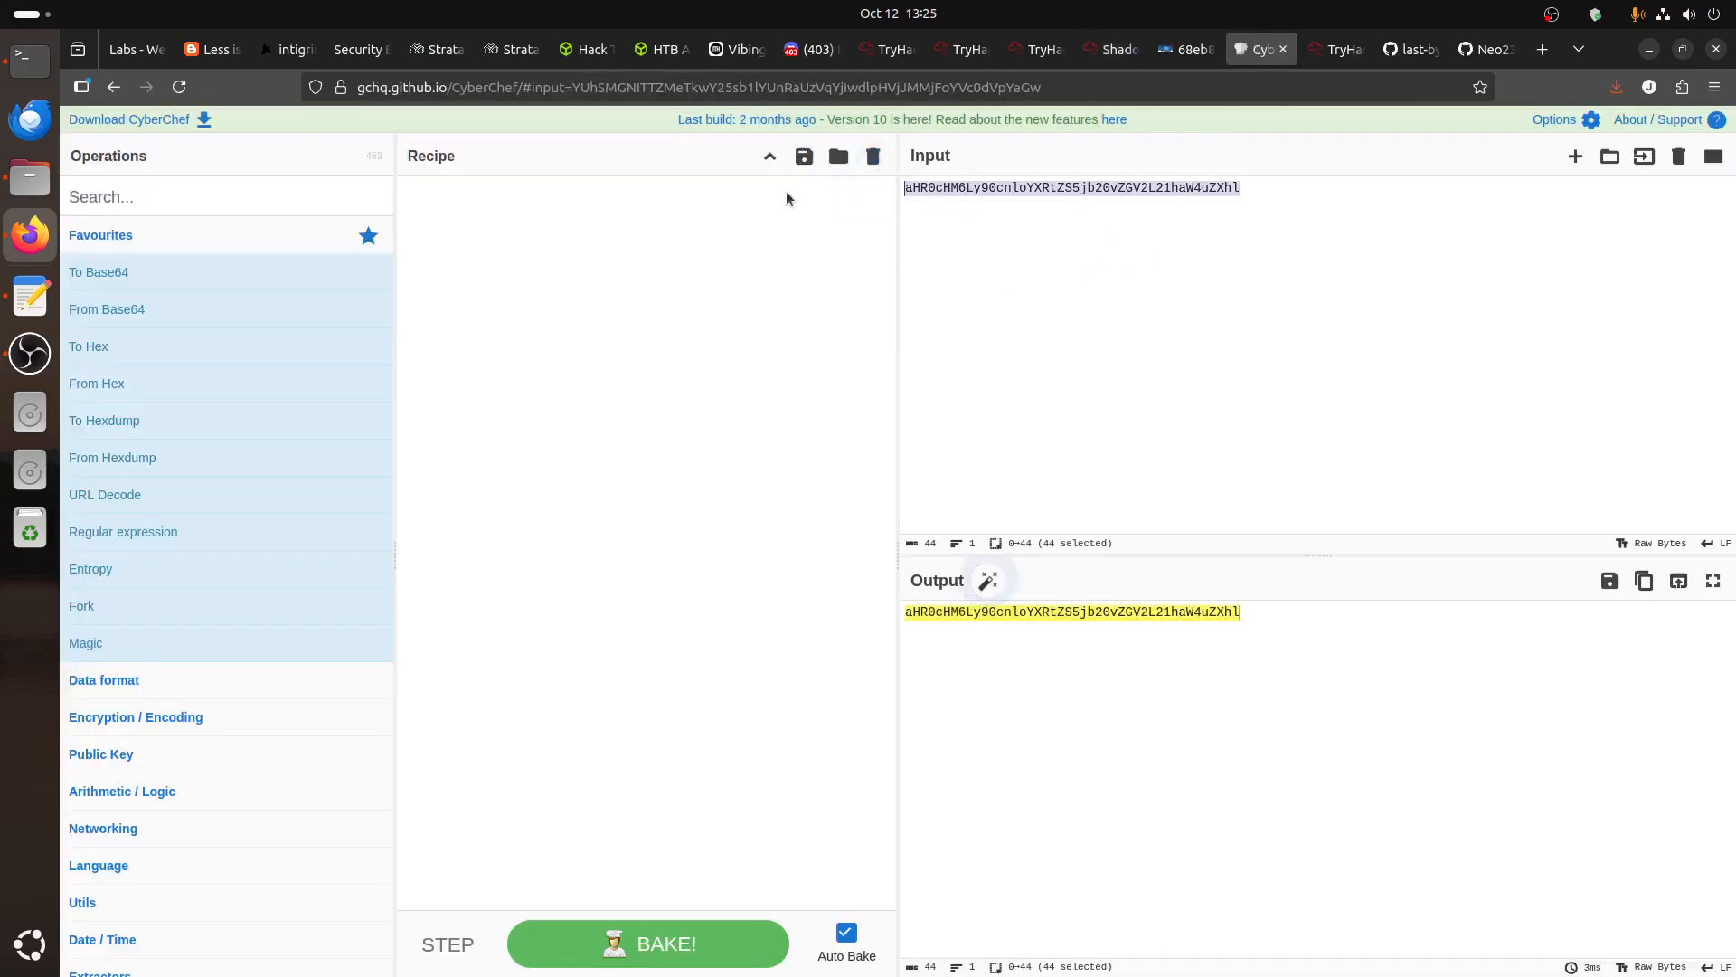
key(ctrl+v)
click(988, 581)
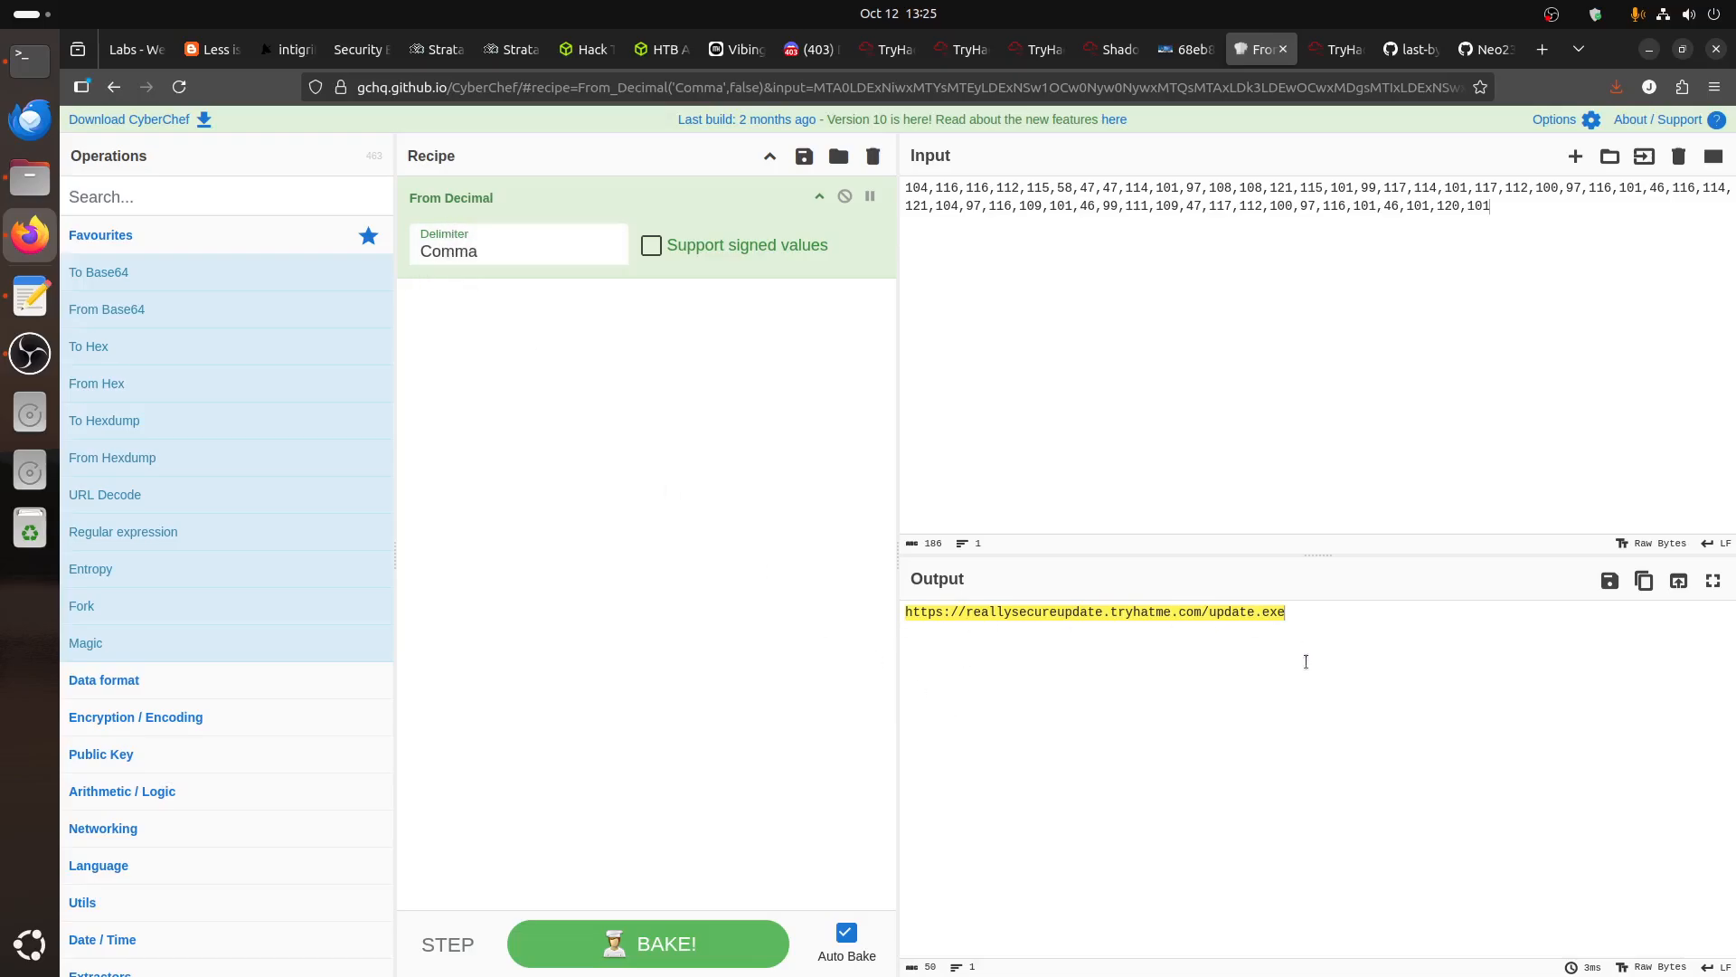
Read the Task 3 questions and examine the chrome.exe alert's command for the encoded URL and the saved file's name.
click(1055, 57)
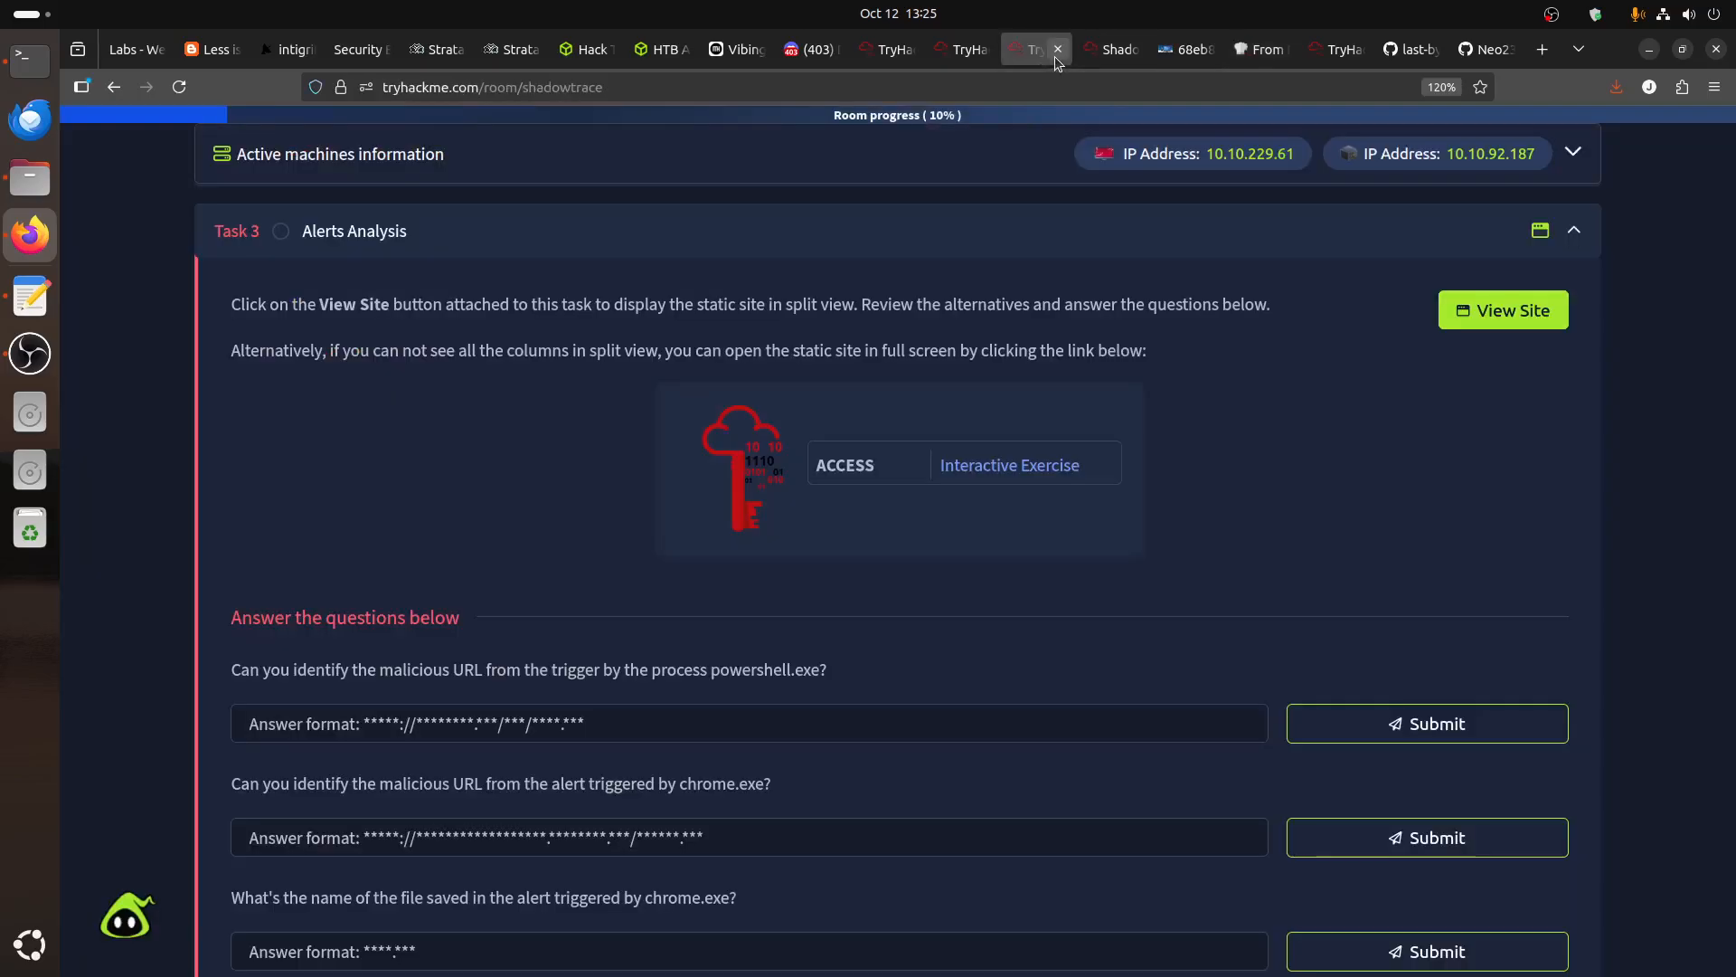
scroll(816, 630, down, 2)
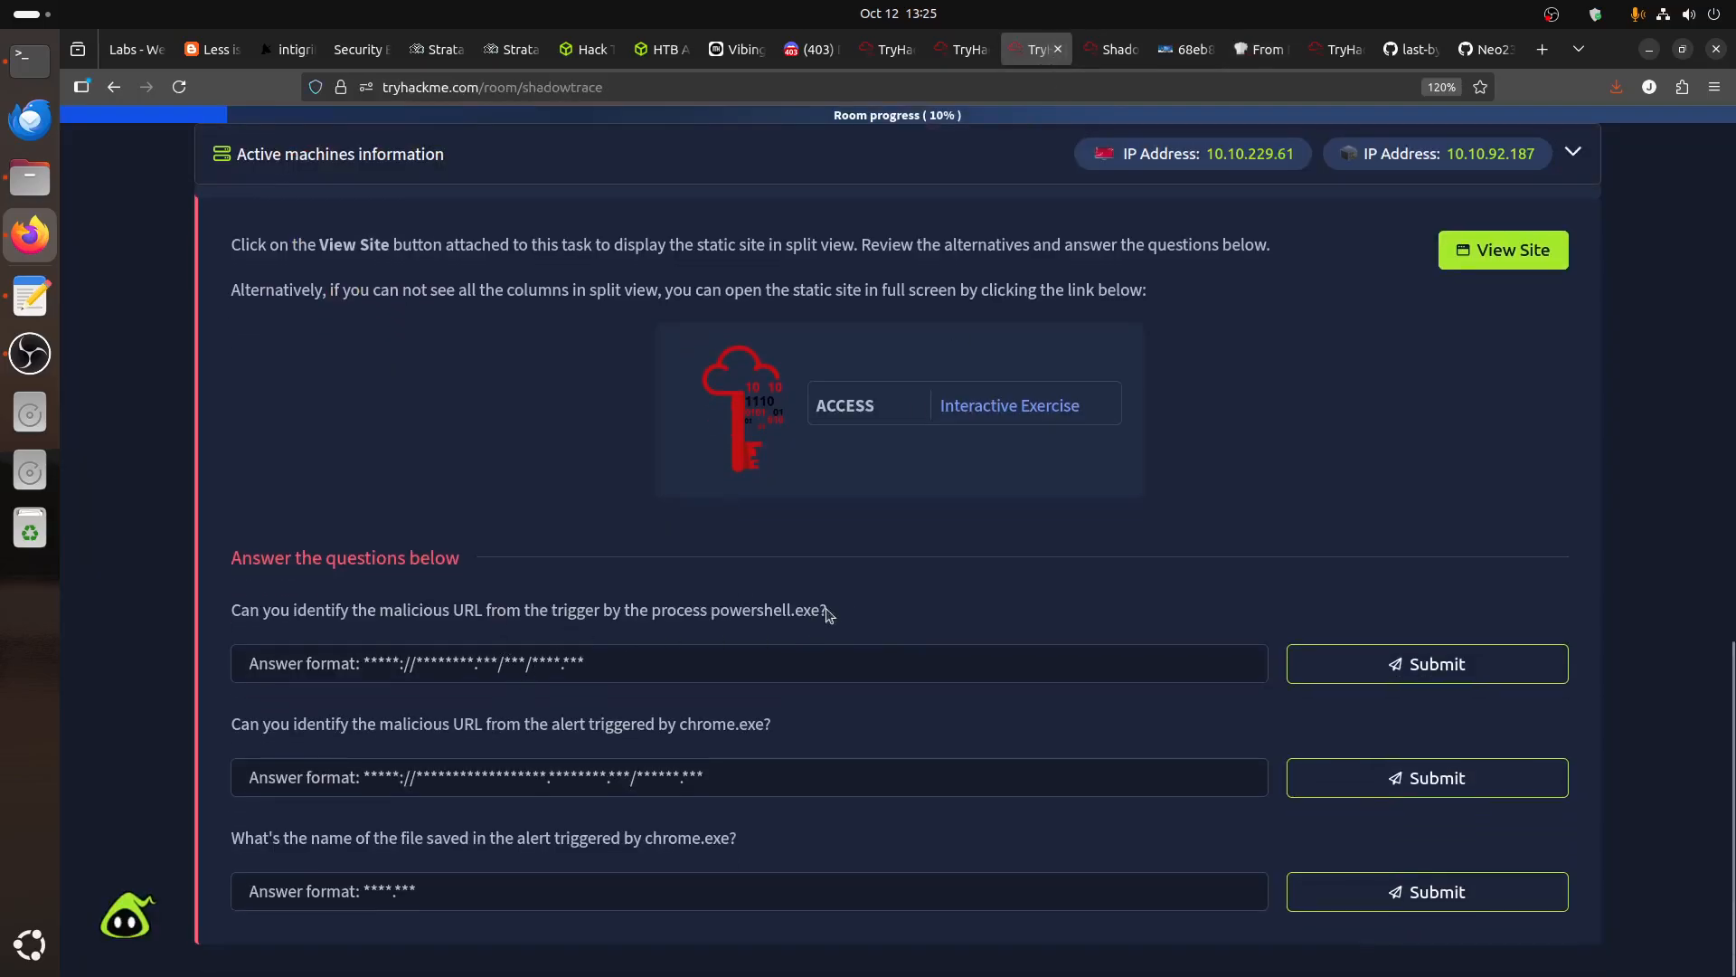
drag(828, 610, 342, 615)
click(336, 745)
click(1121, 50)
click(348, 519)
drag(283, 516, 692, 567)
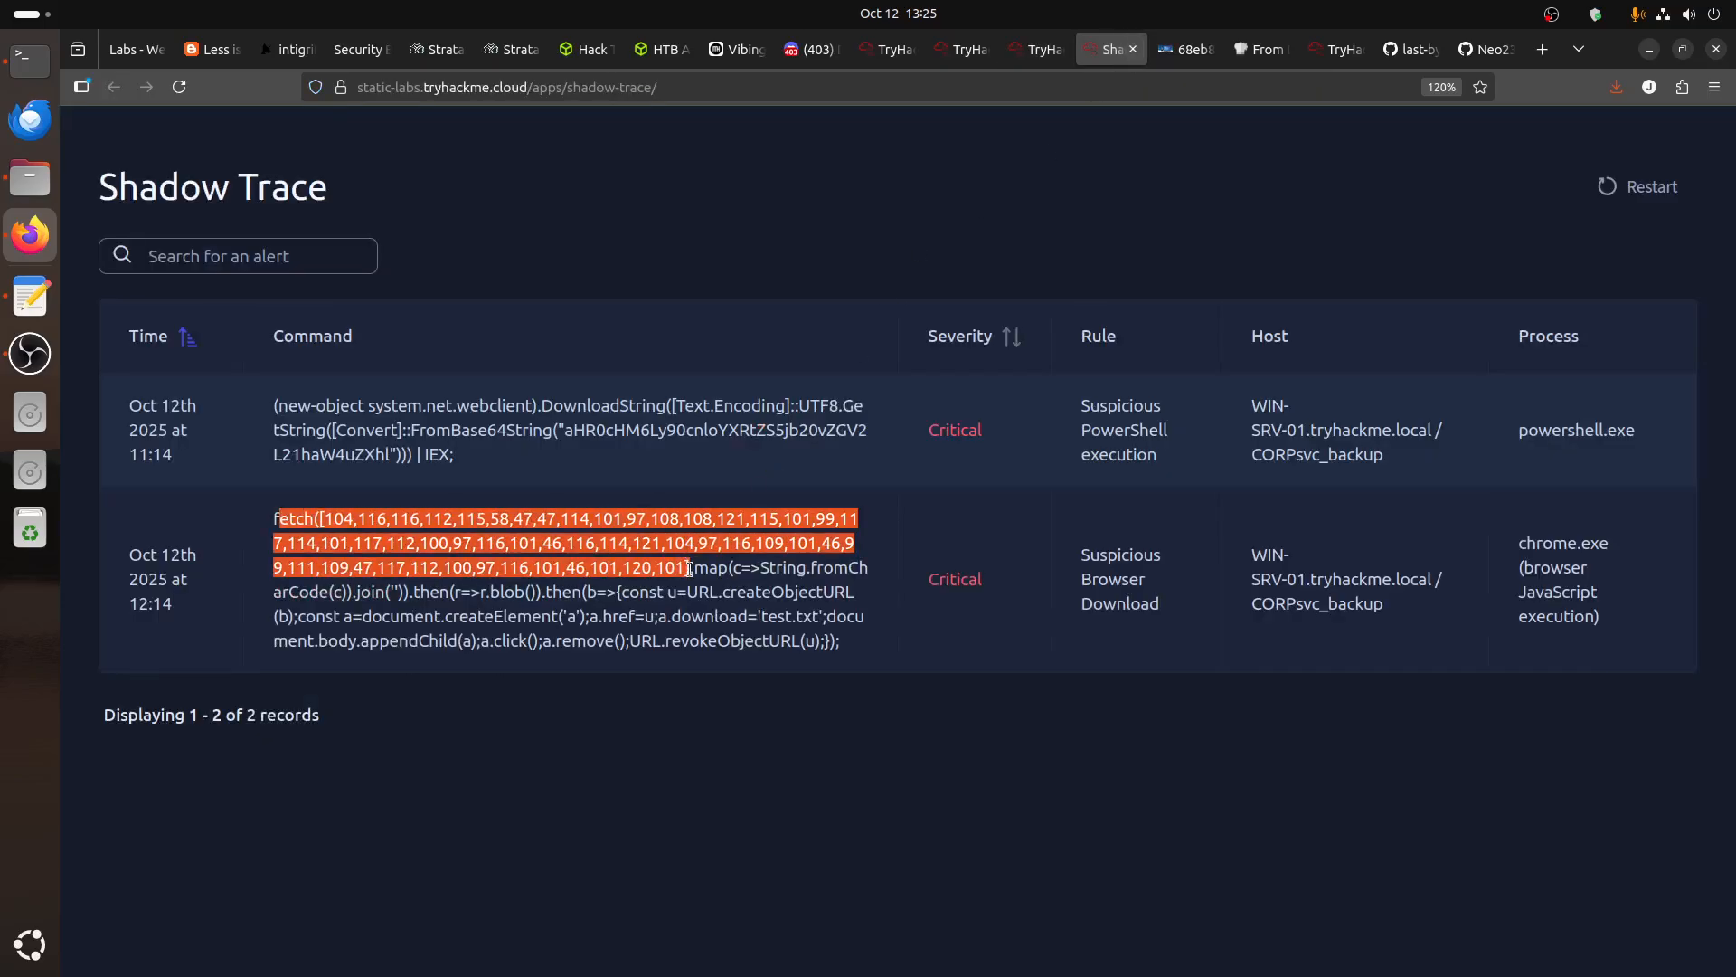
click(401, 521)
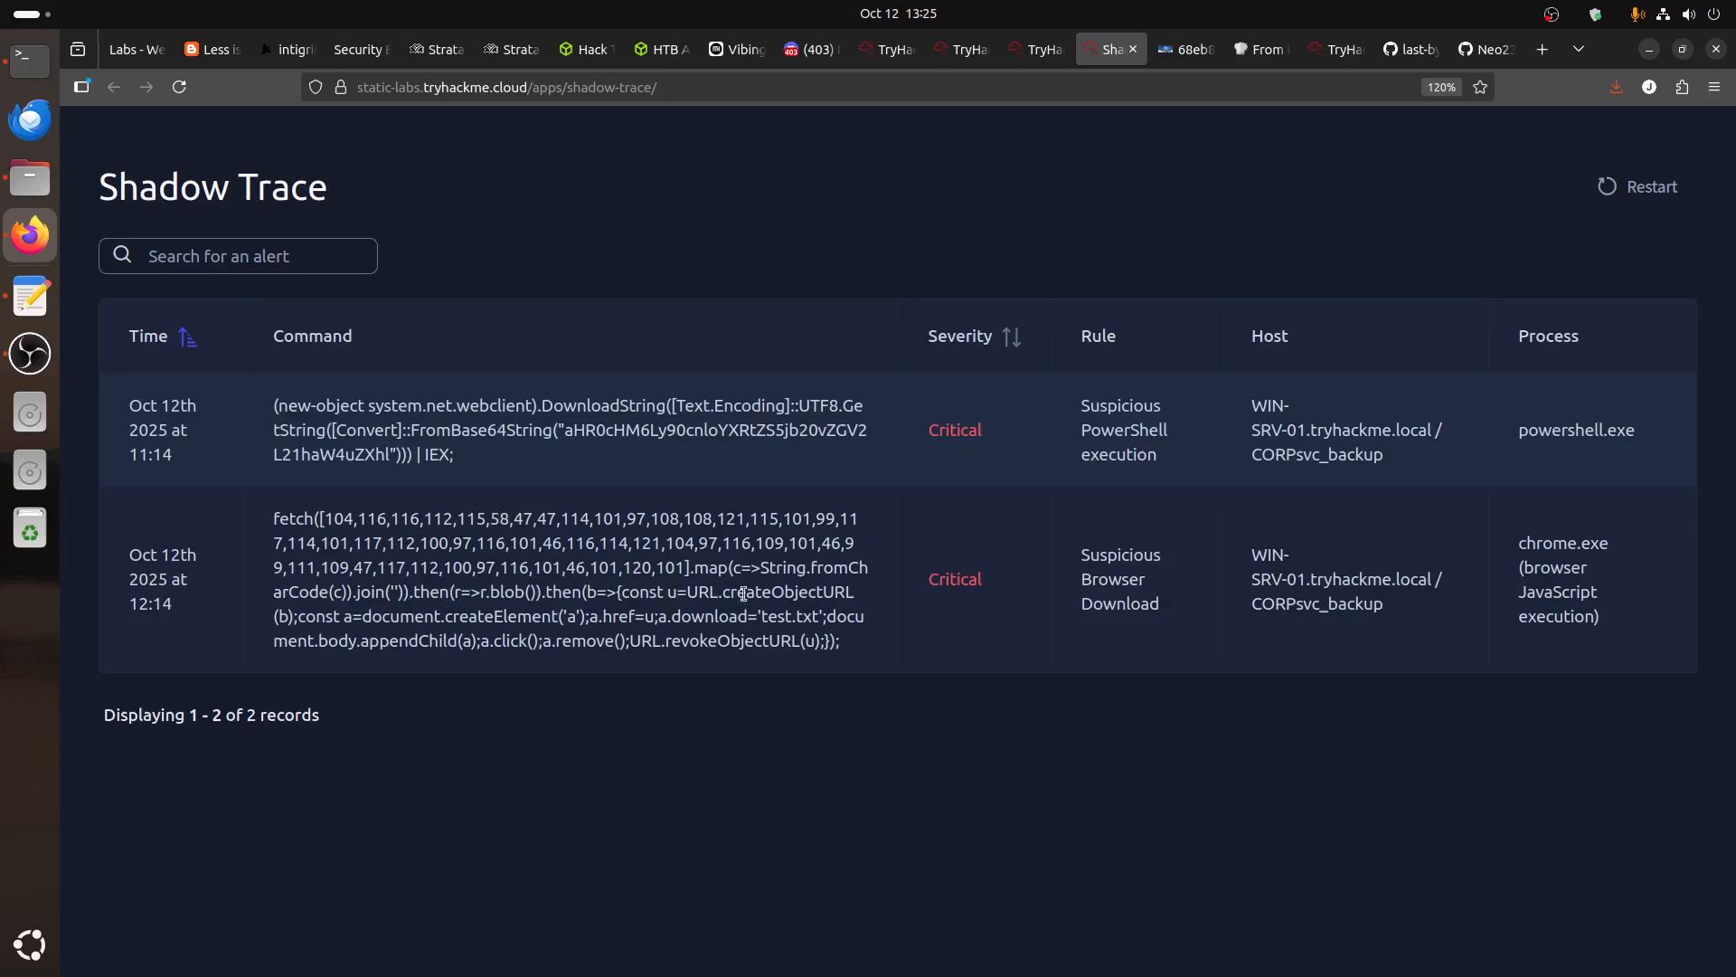
drag(390, 616, 494, 615)
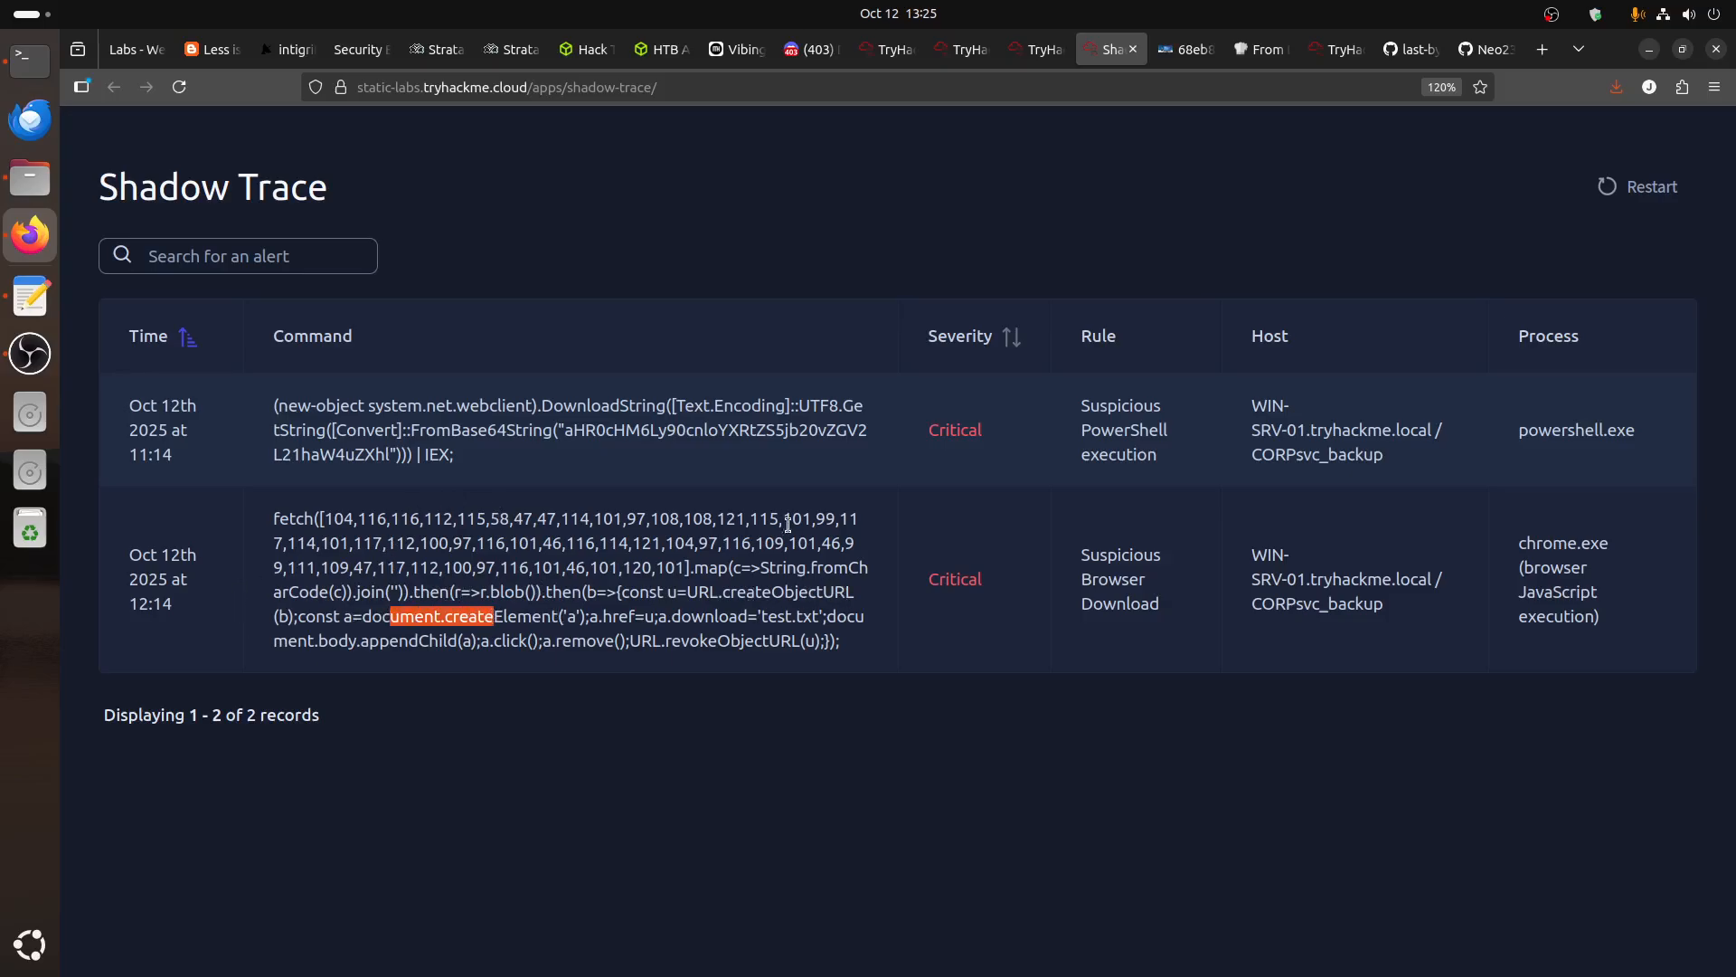
drag(817, 618, 753, 612)
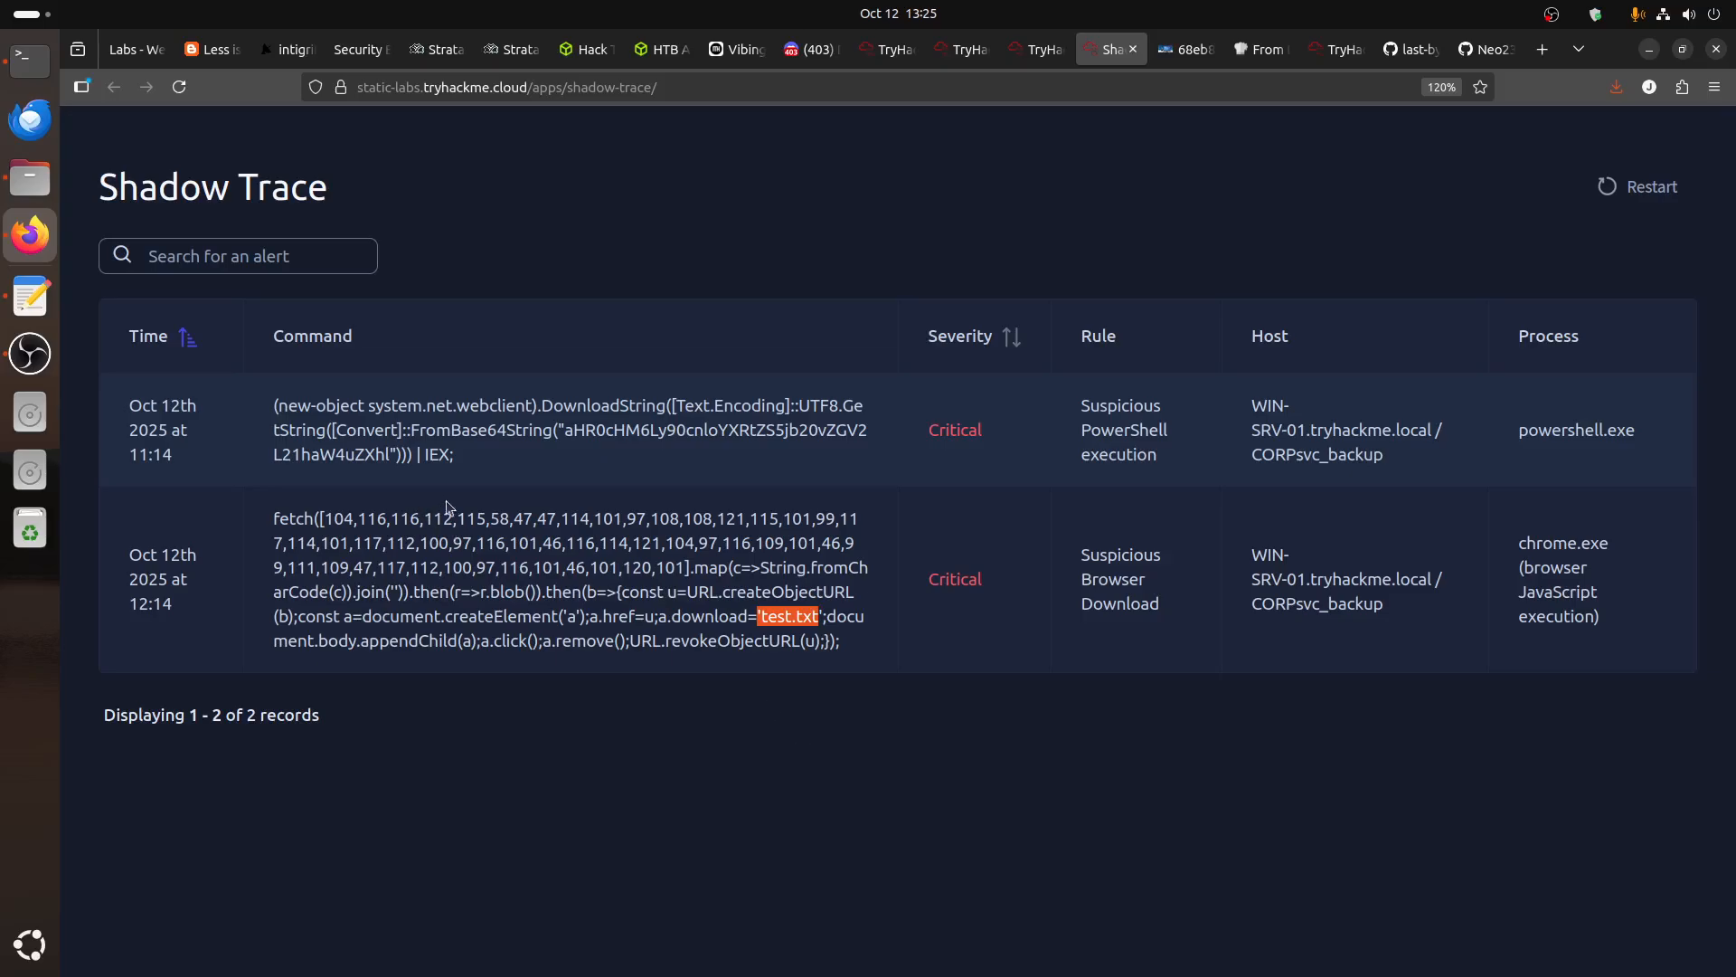
Compare the decoded URL in CyberChef with the chrome.exe alert and the Task 3 answer formats.
click(1246, 52)
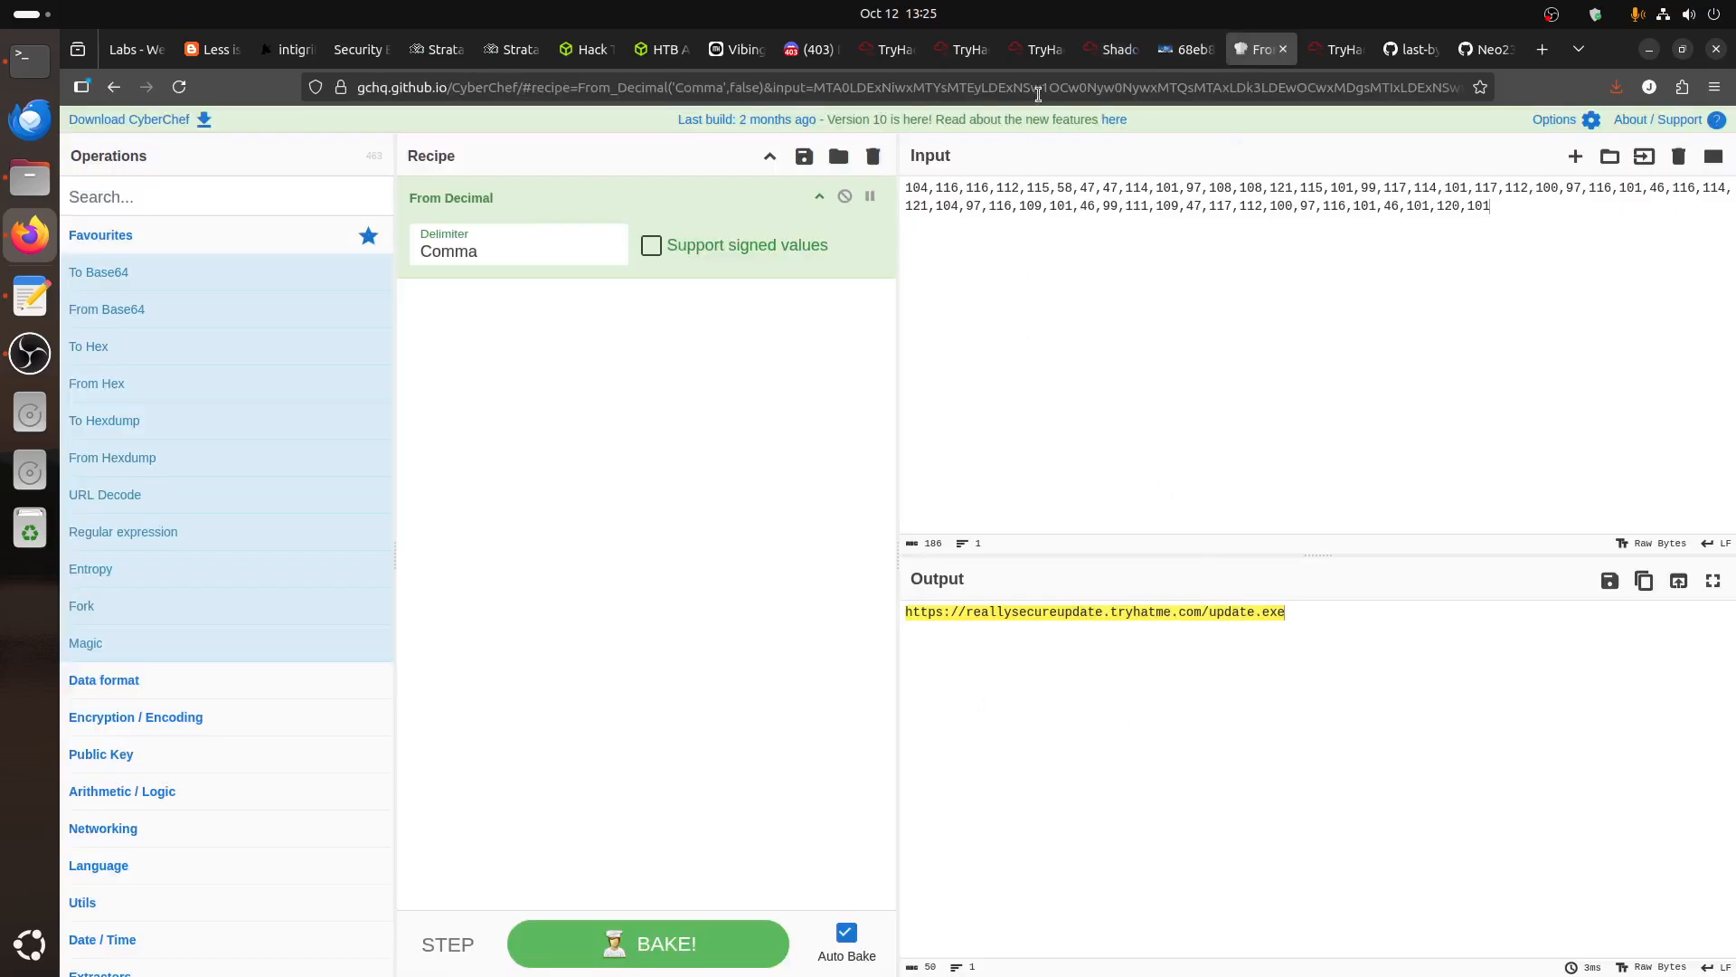
click(1112, 53)
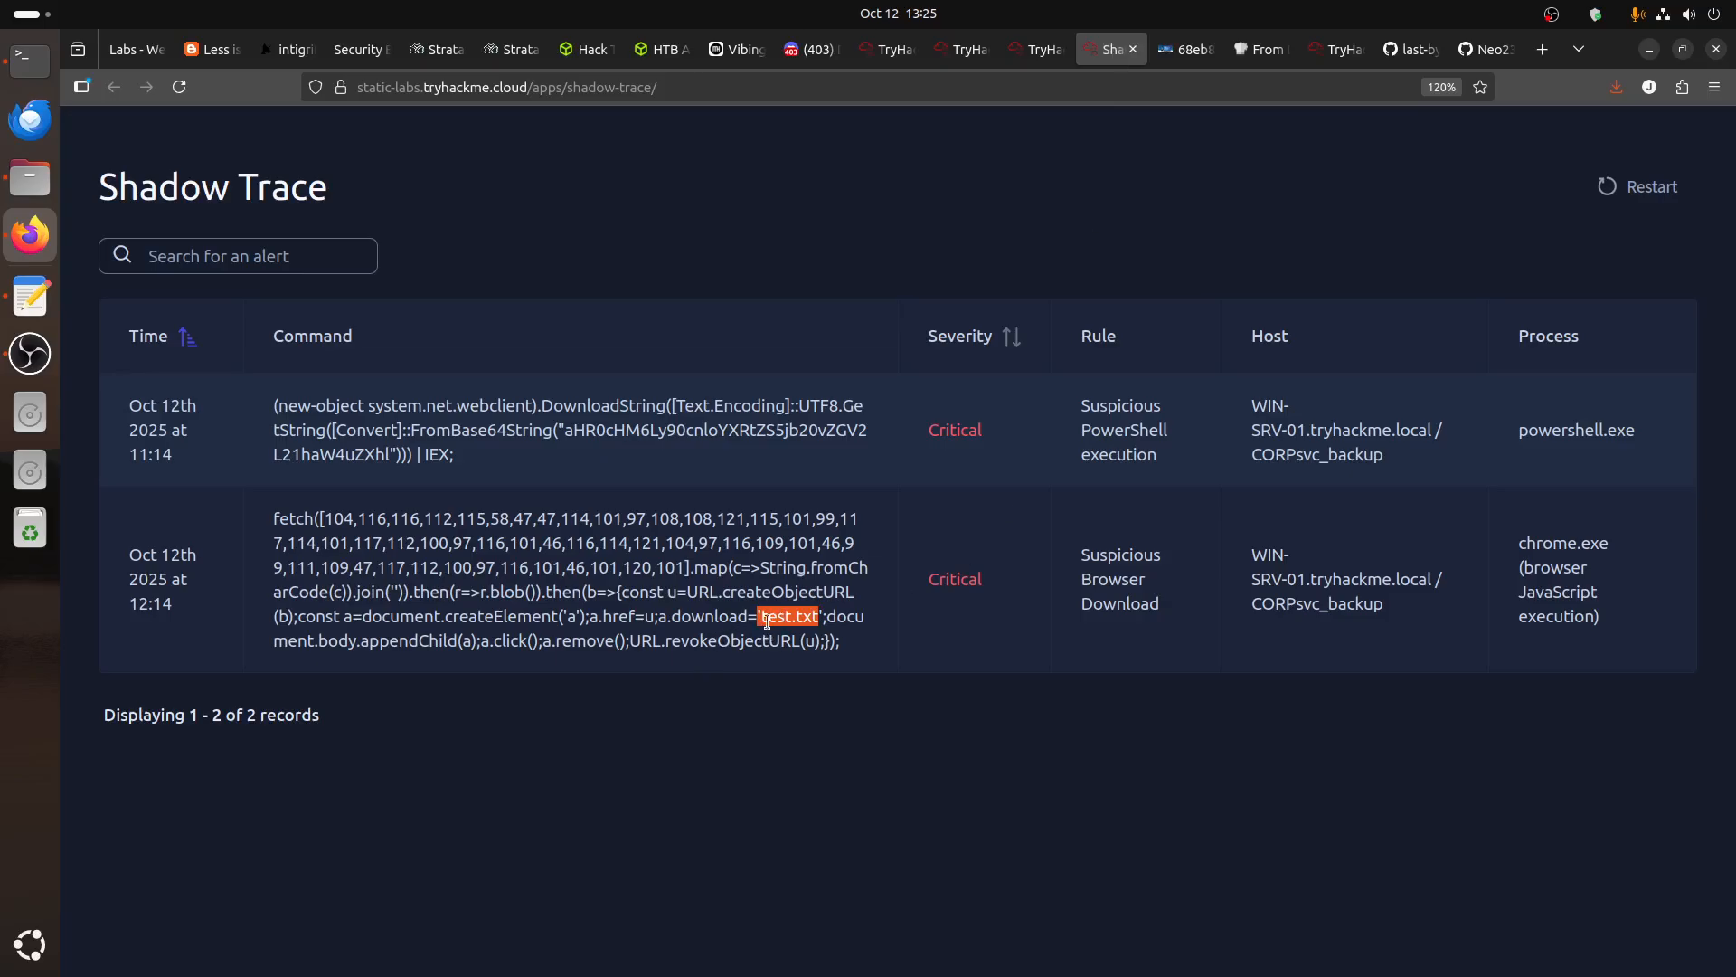
click(1035, 52)
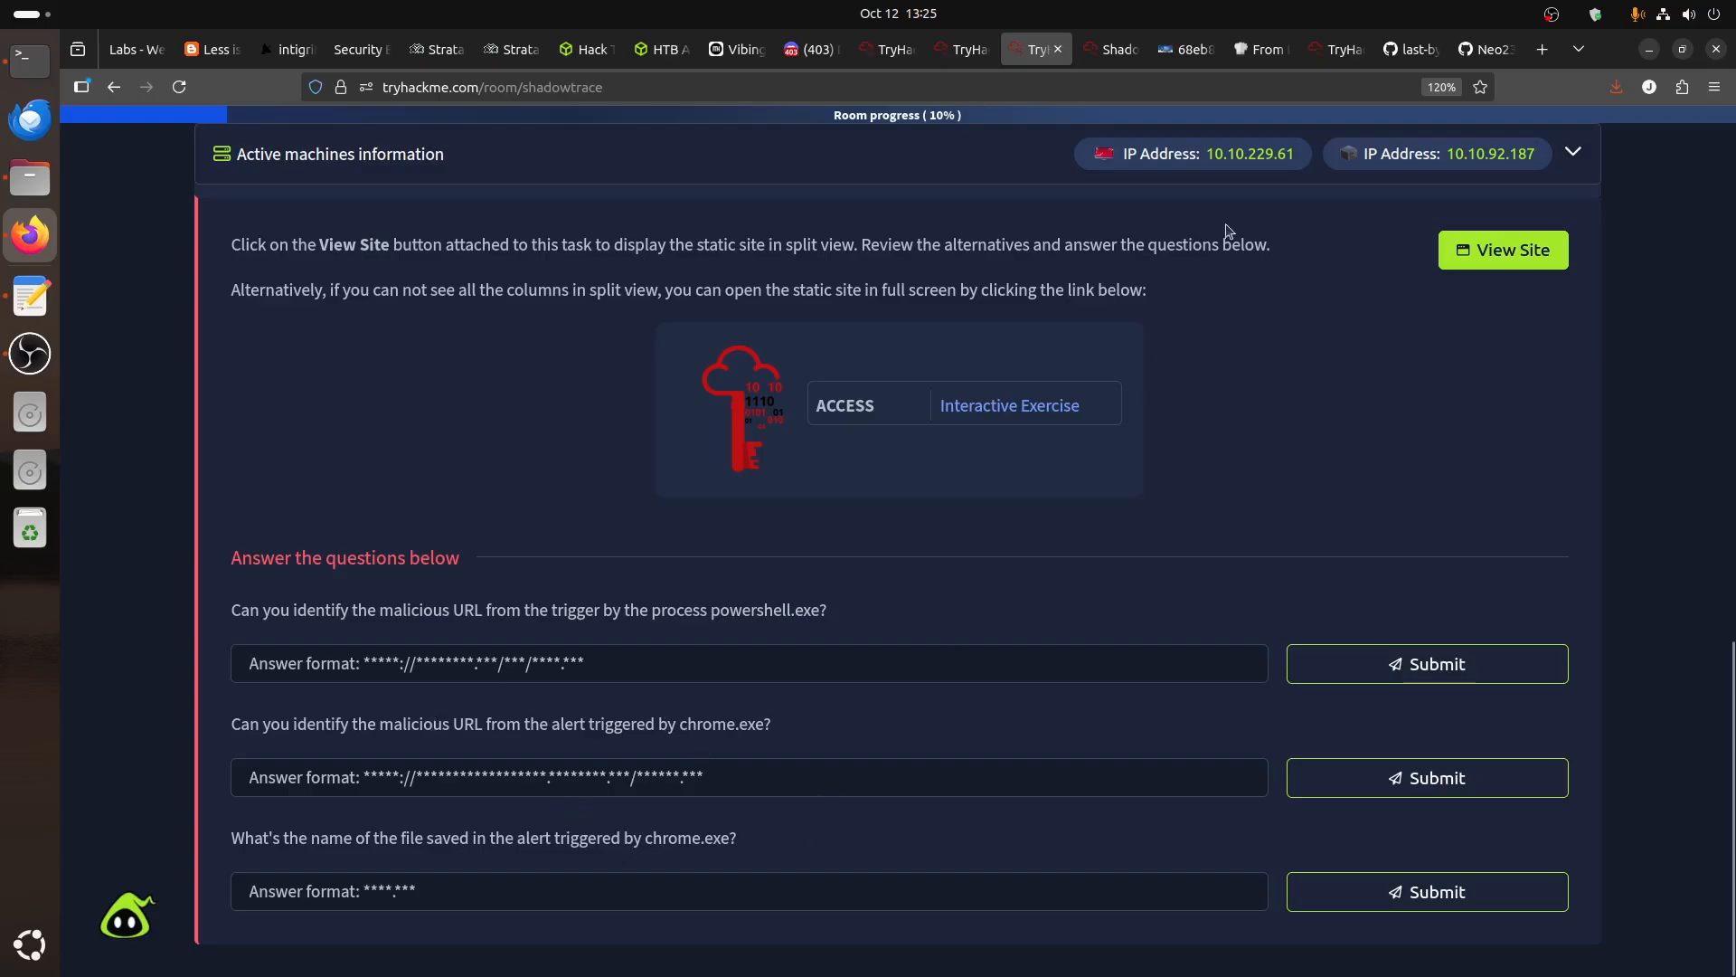
click(1261, 49)
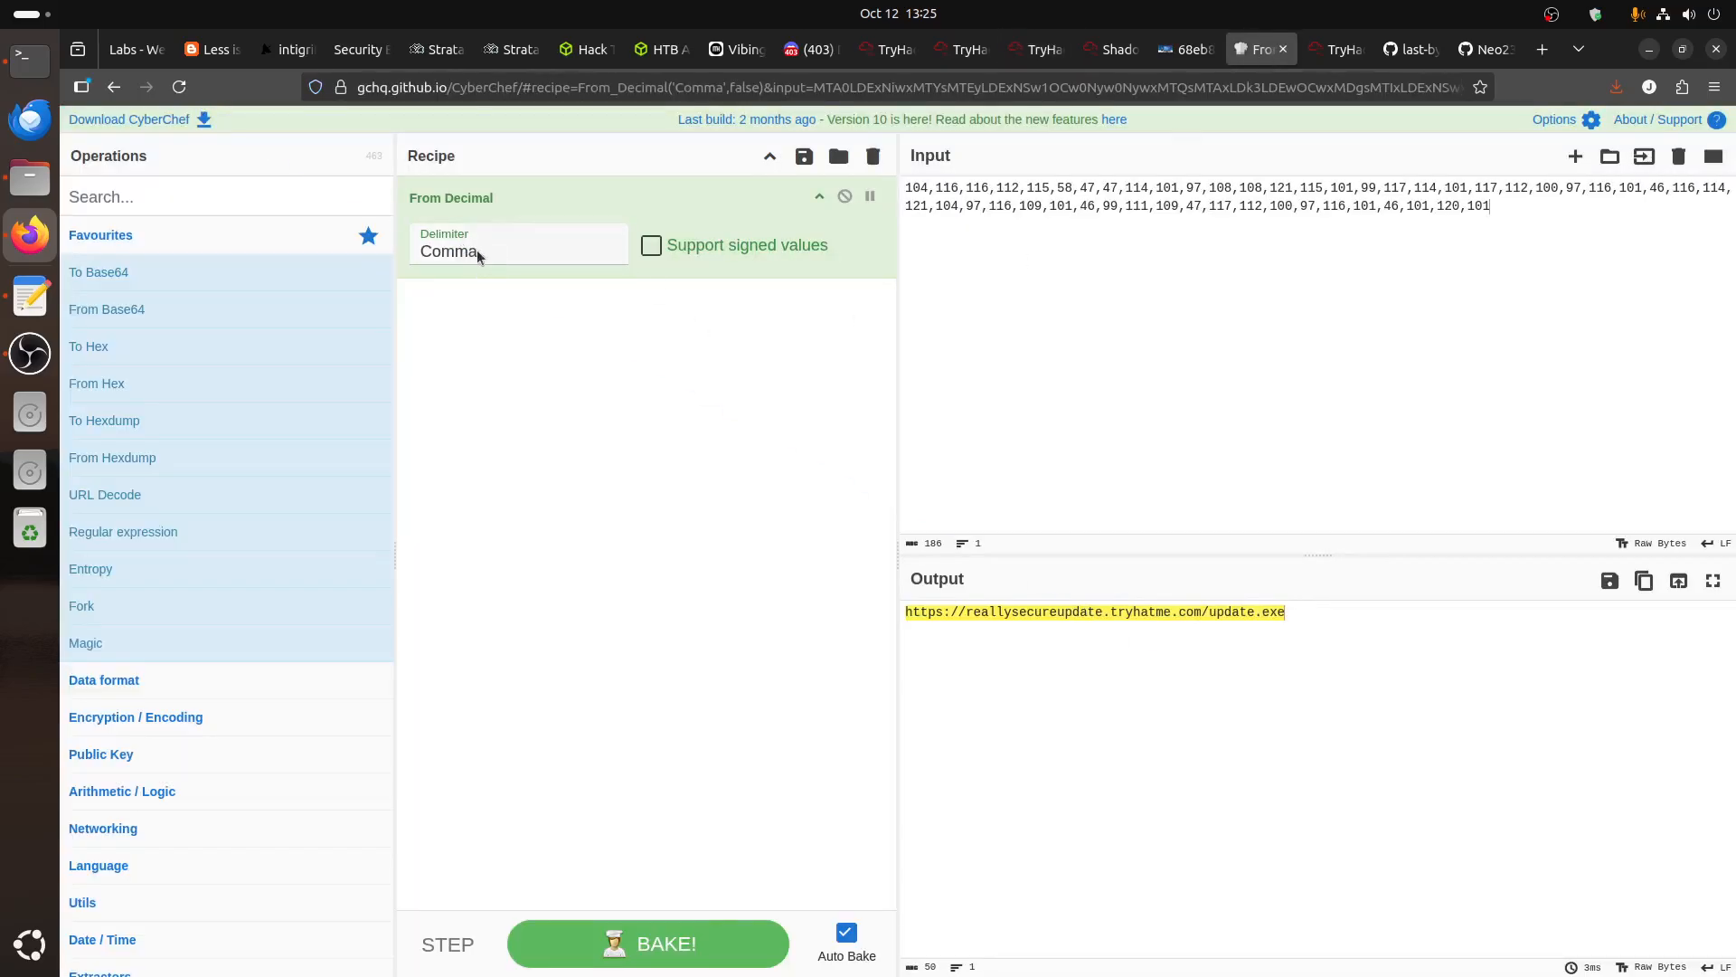
drag(1095, 305, 804, 161)
click(1077, 362)
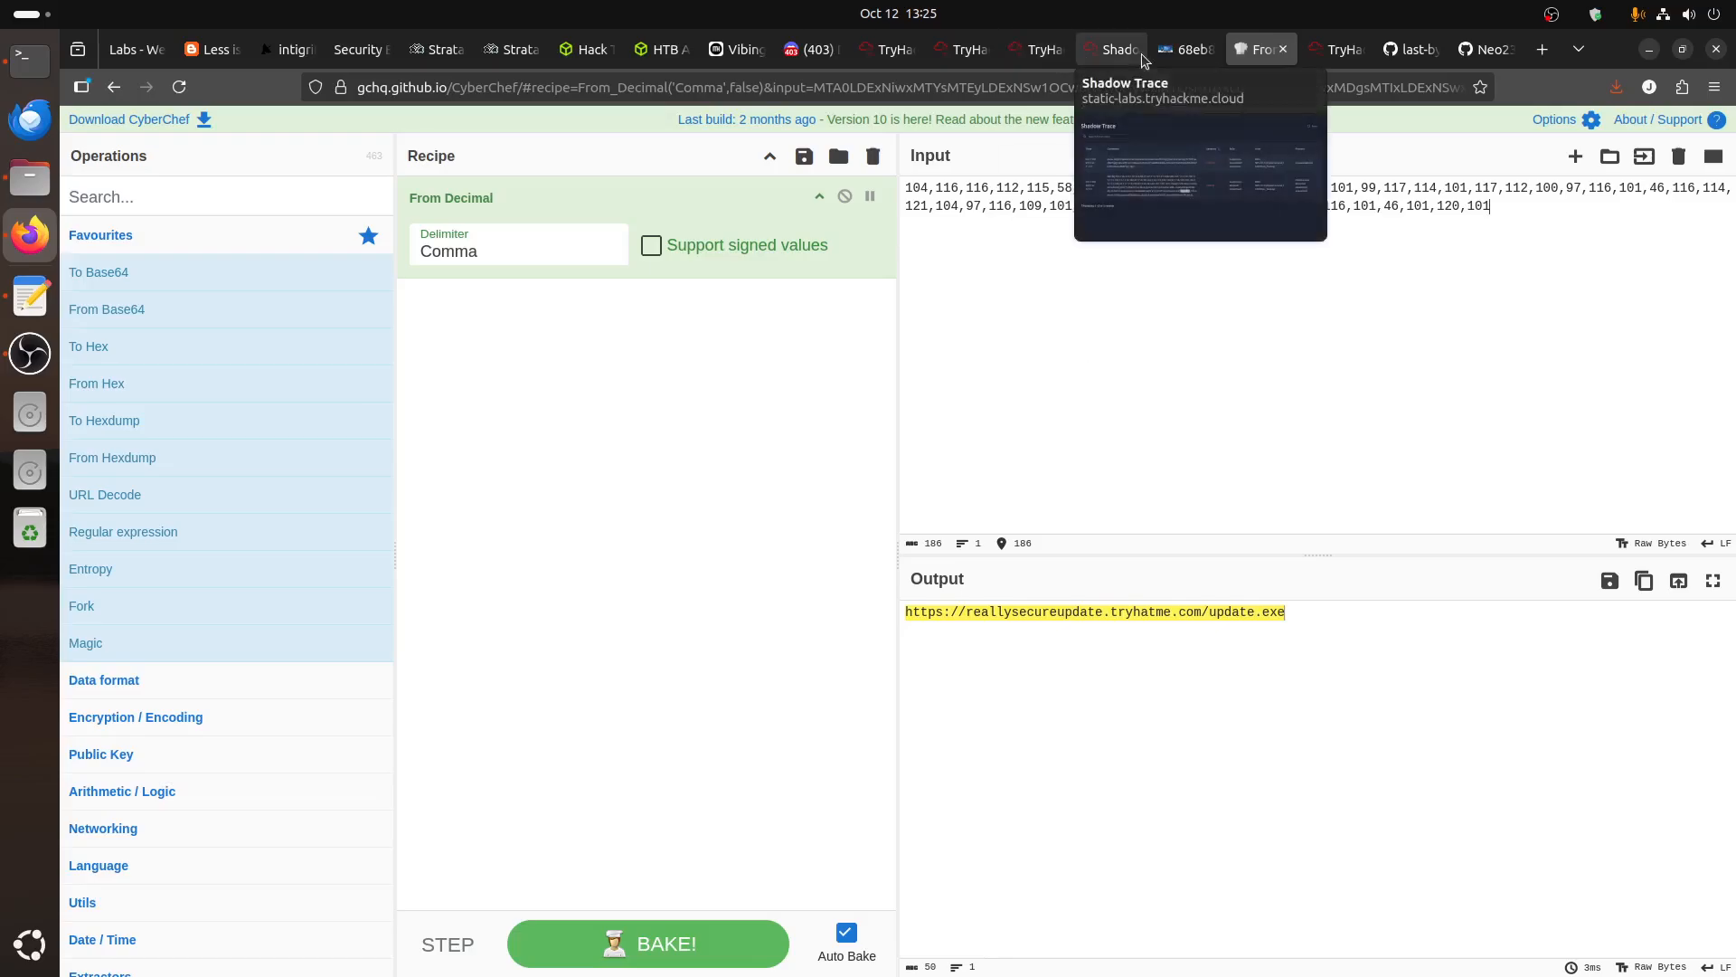
Switch to the TryHackMe VM and launch x64dbg from its Malware Analysis tools folder.
click(1186, 49)
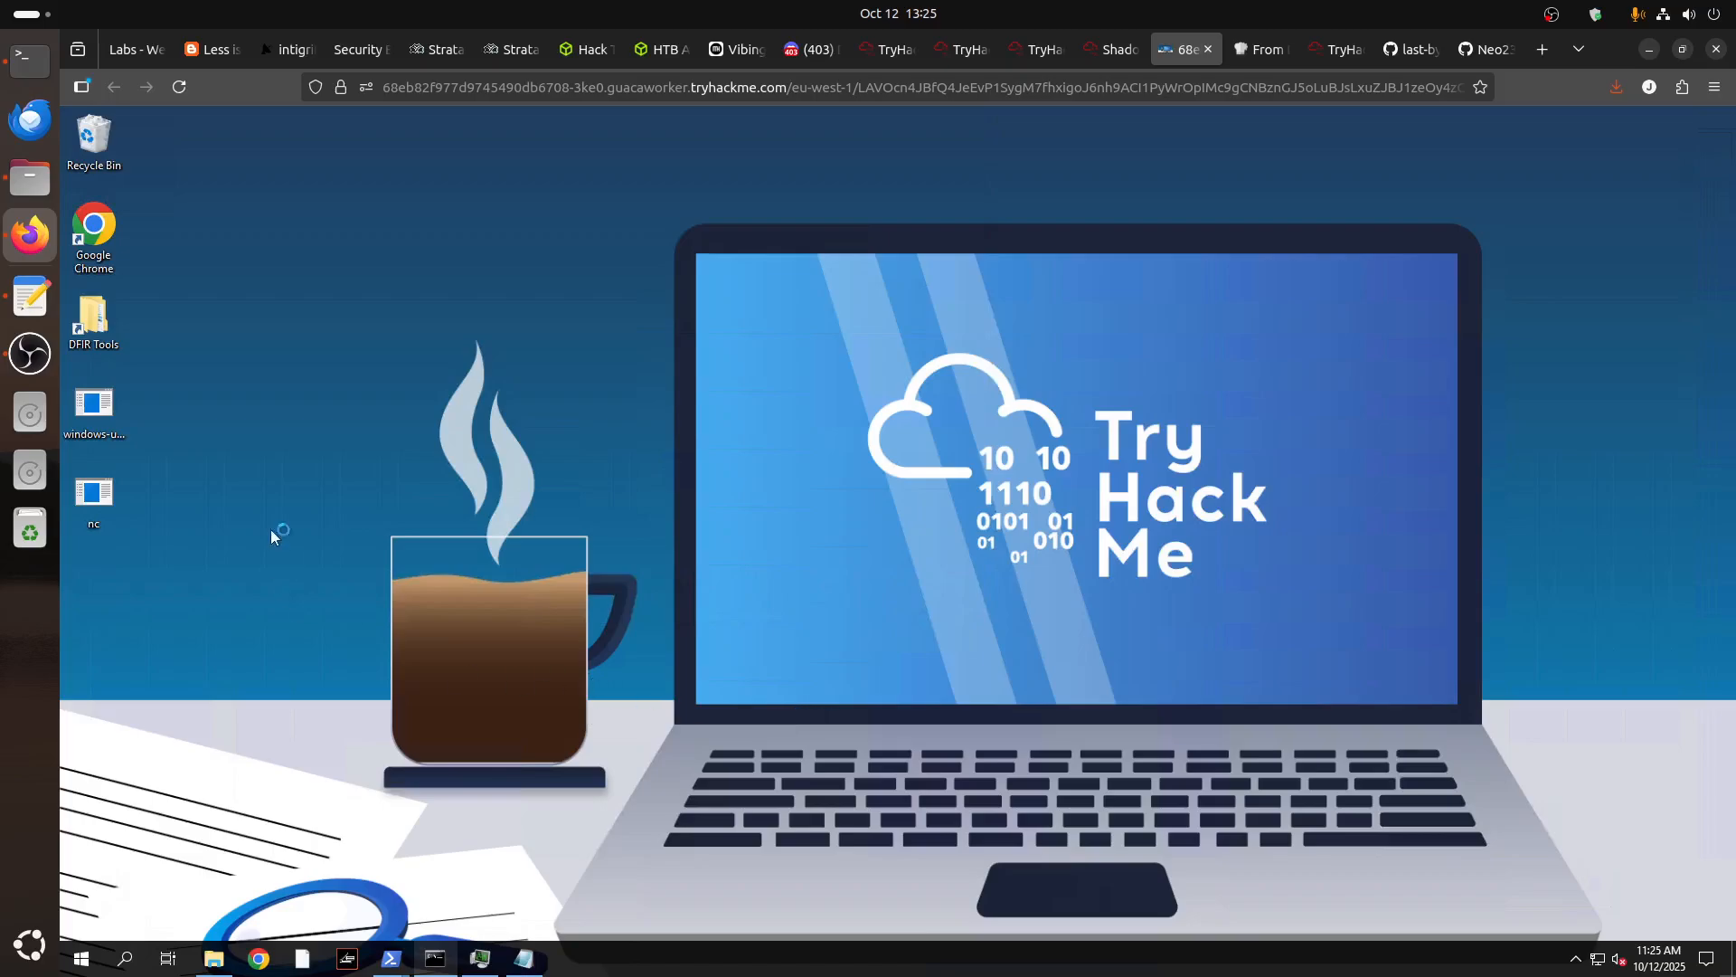
click(208, 960)
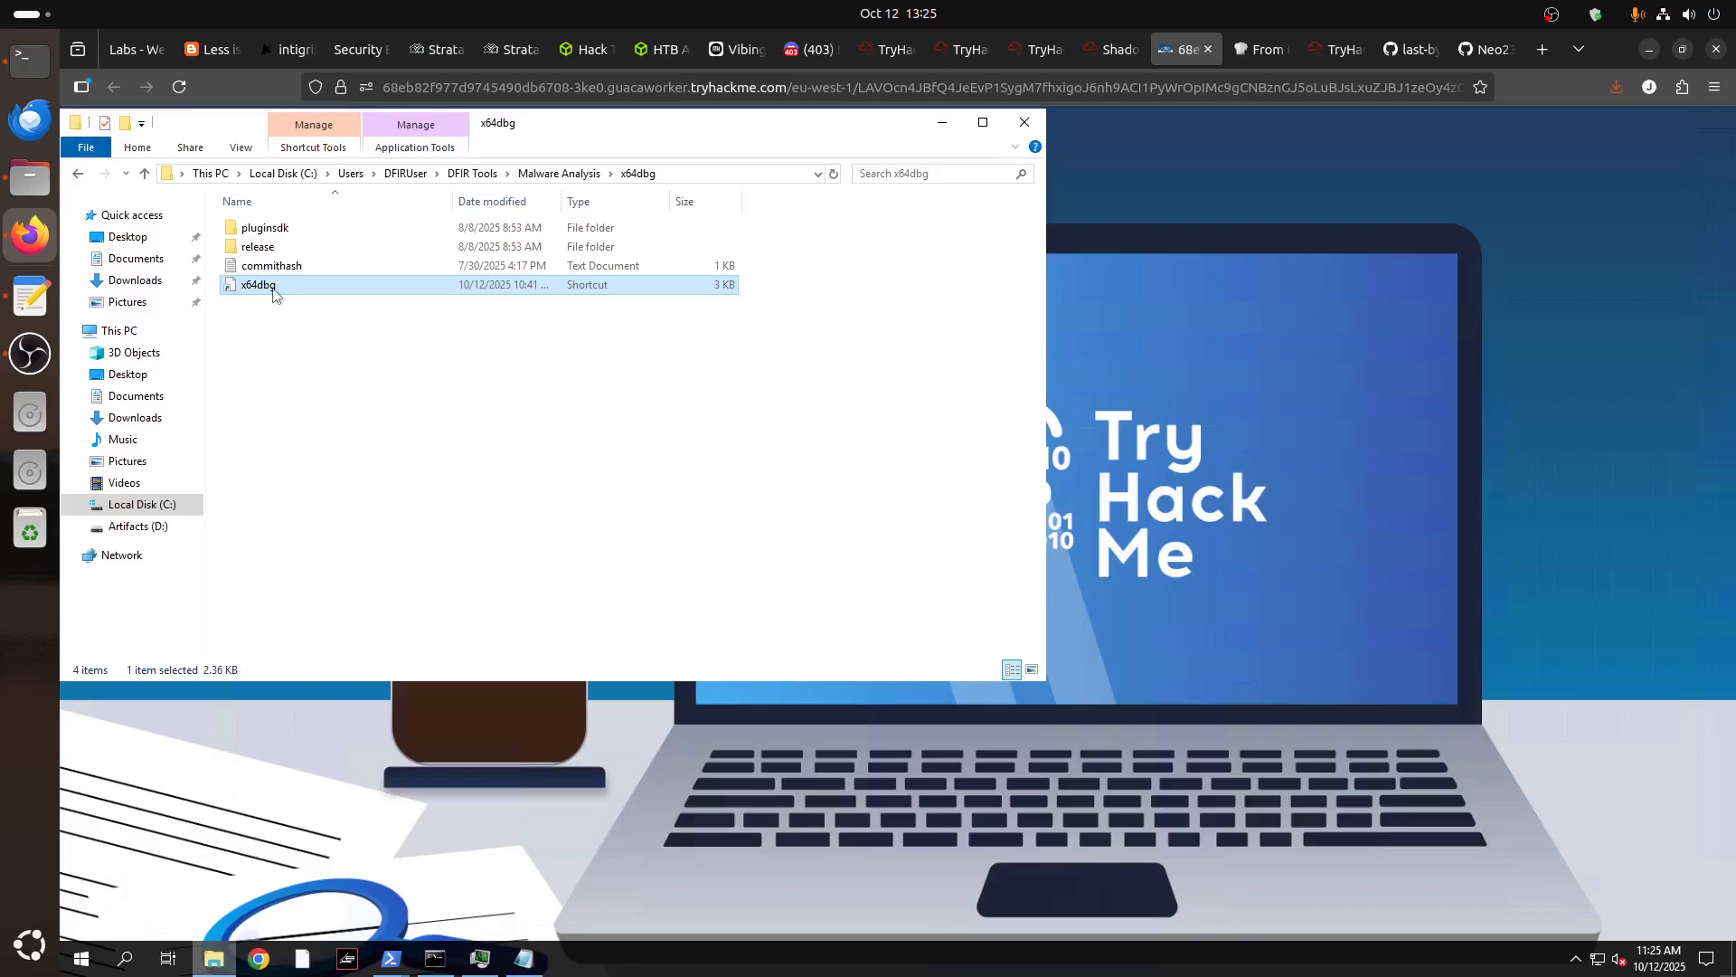
double_click(262, 284)
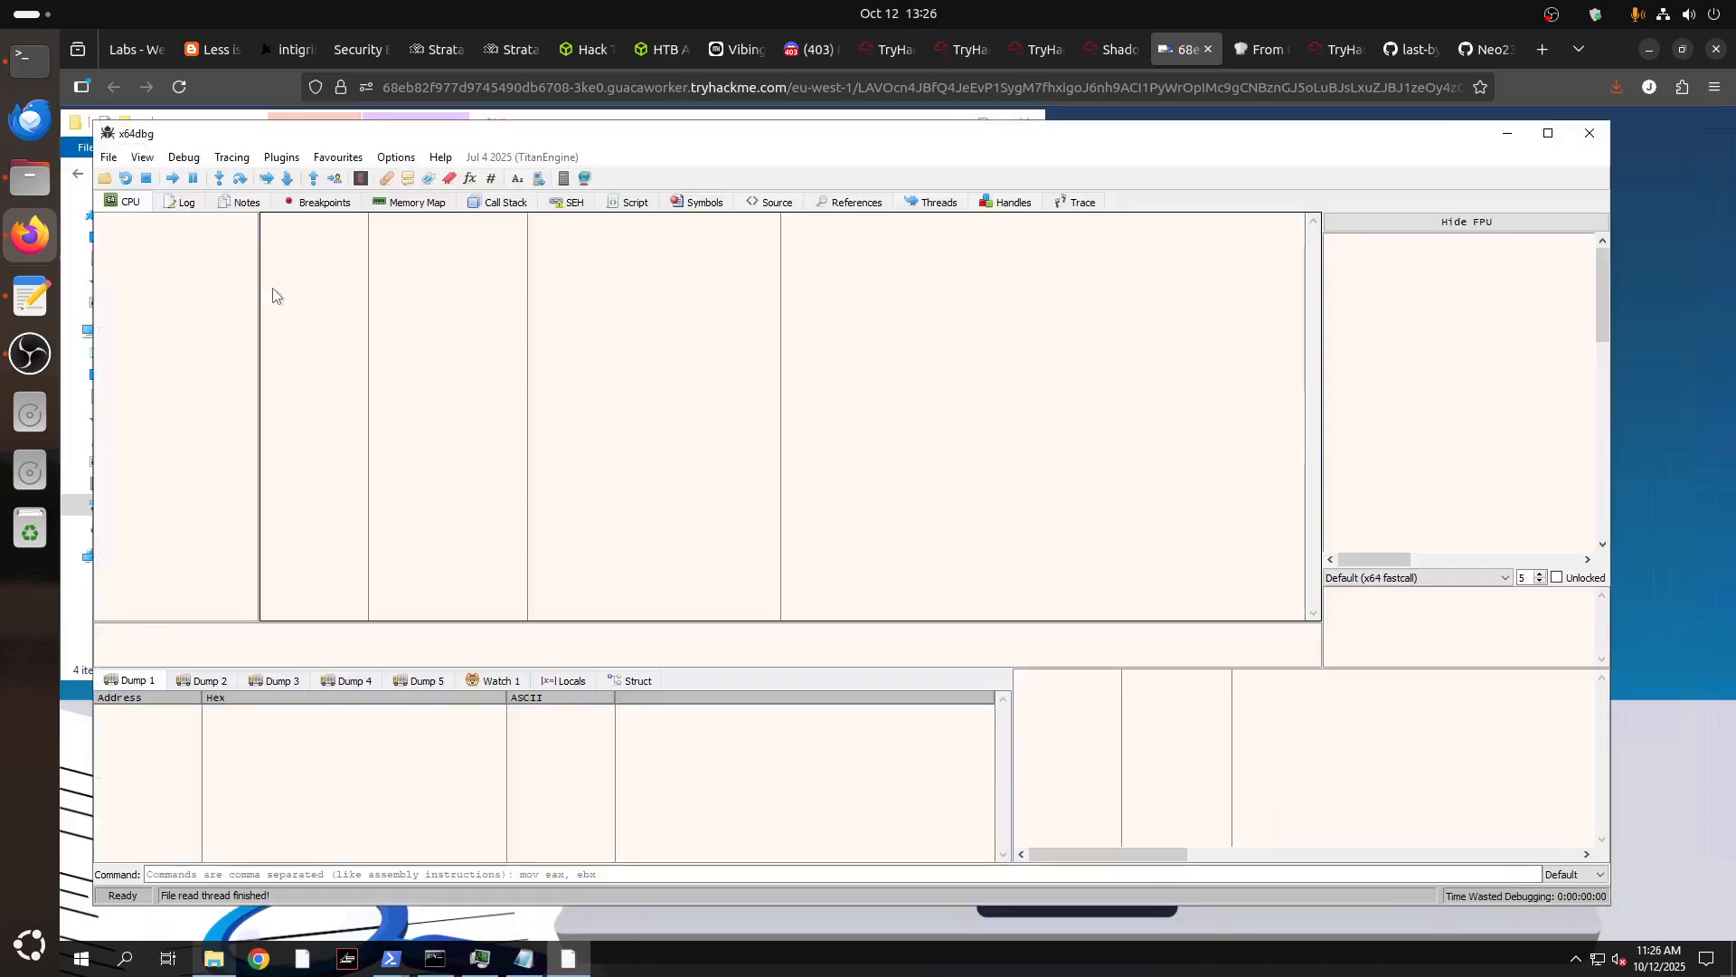
Allow windows-update.exe through the SmartScreen warning and open windows-update from the desktop in x64dbg.
click(109, 159)
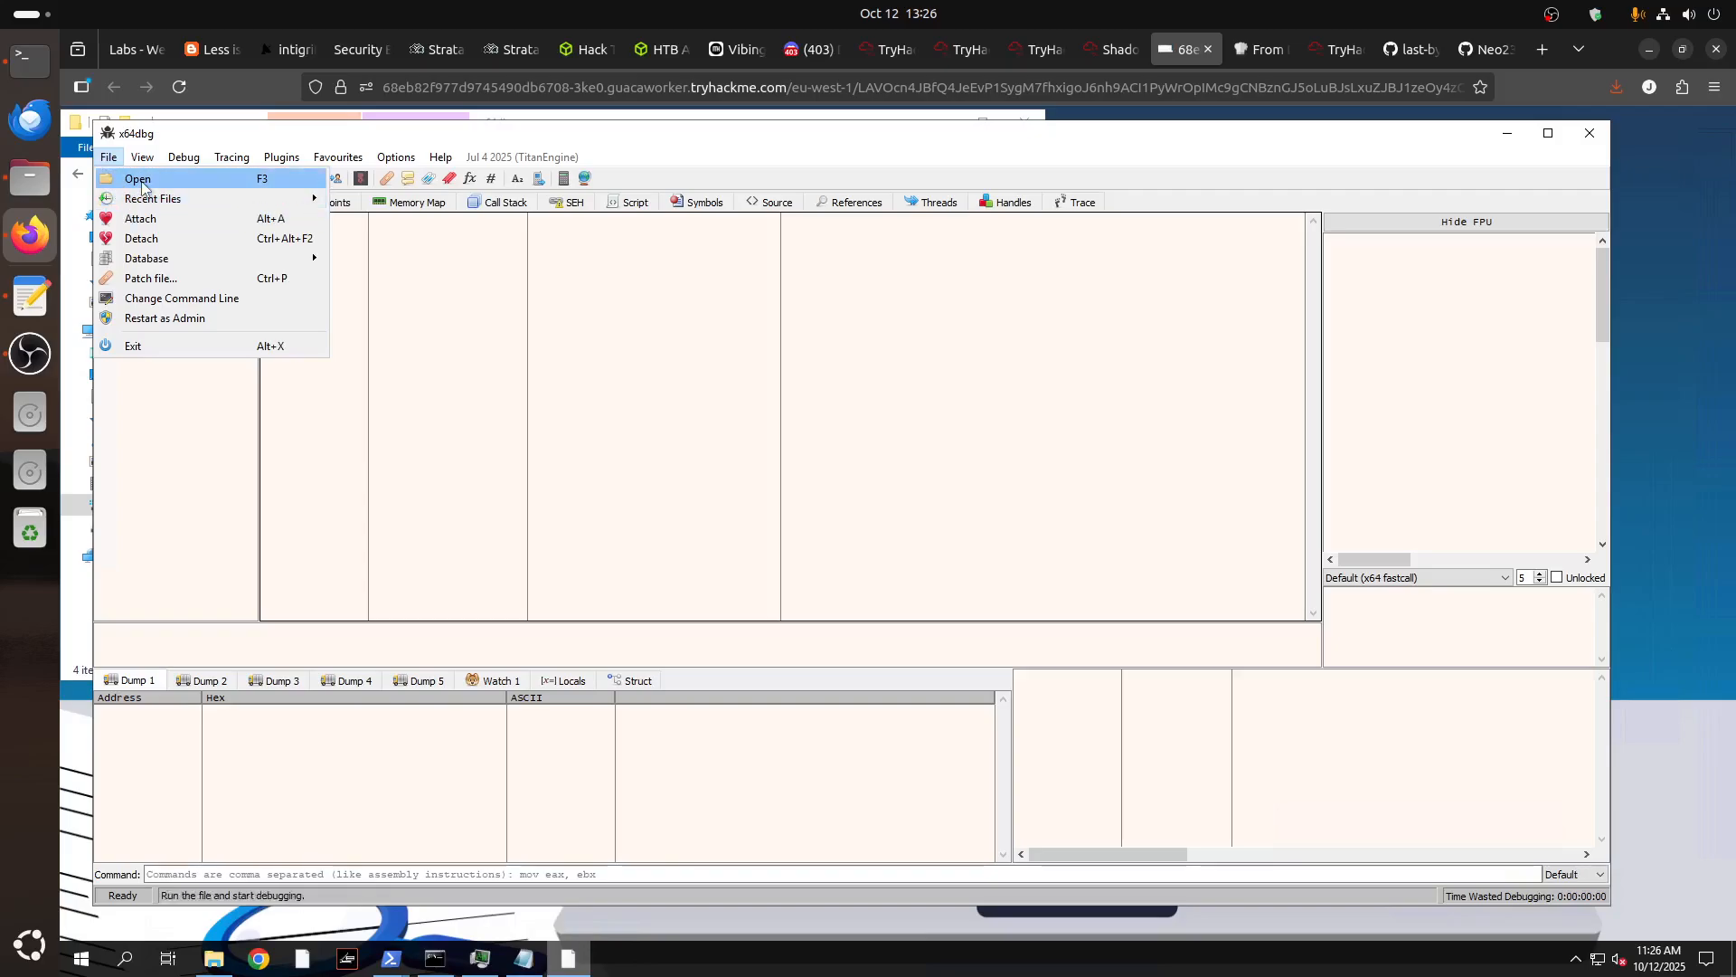
click(142, 187)
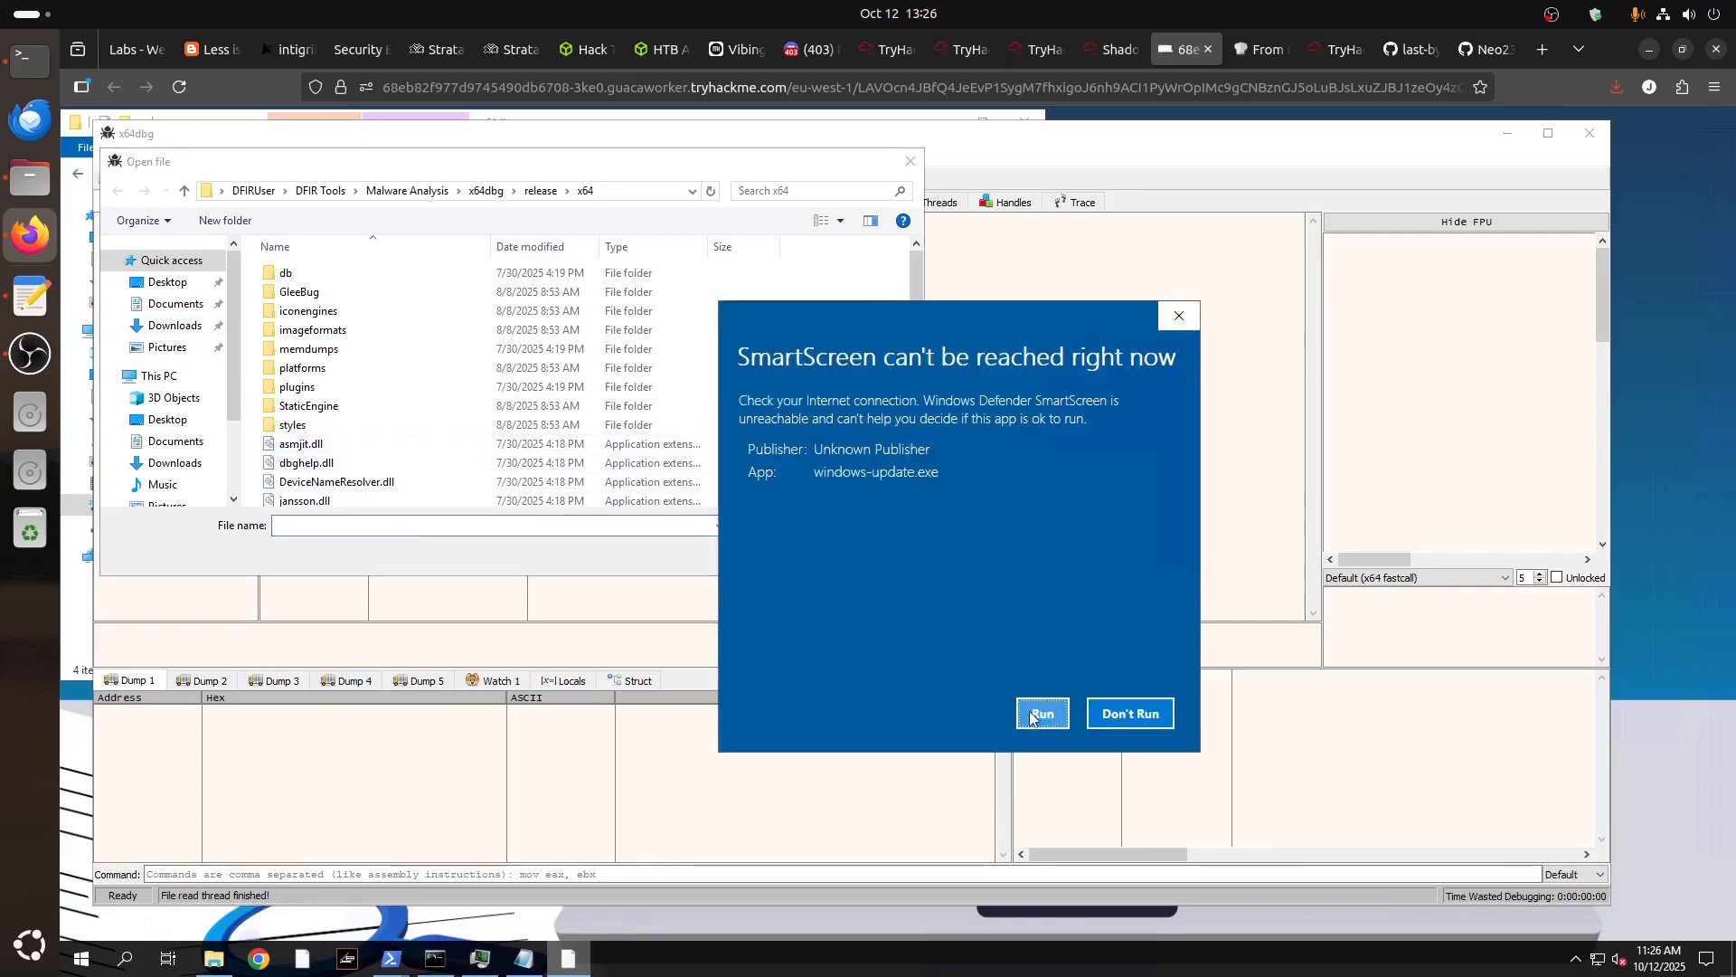
click(1031, 715)
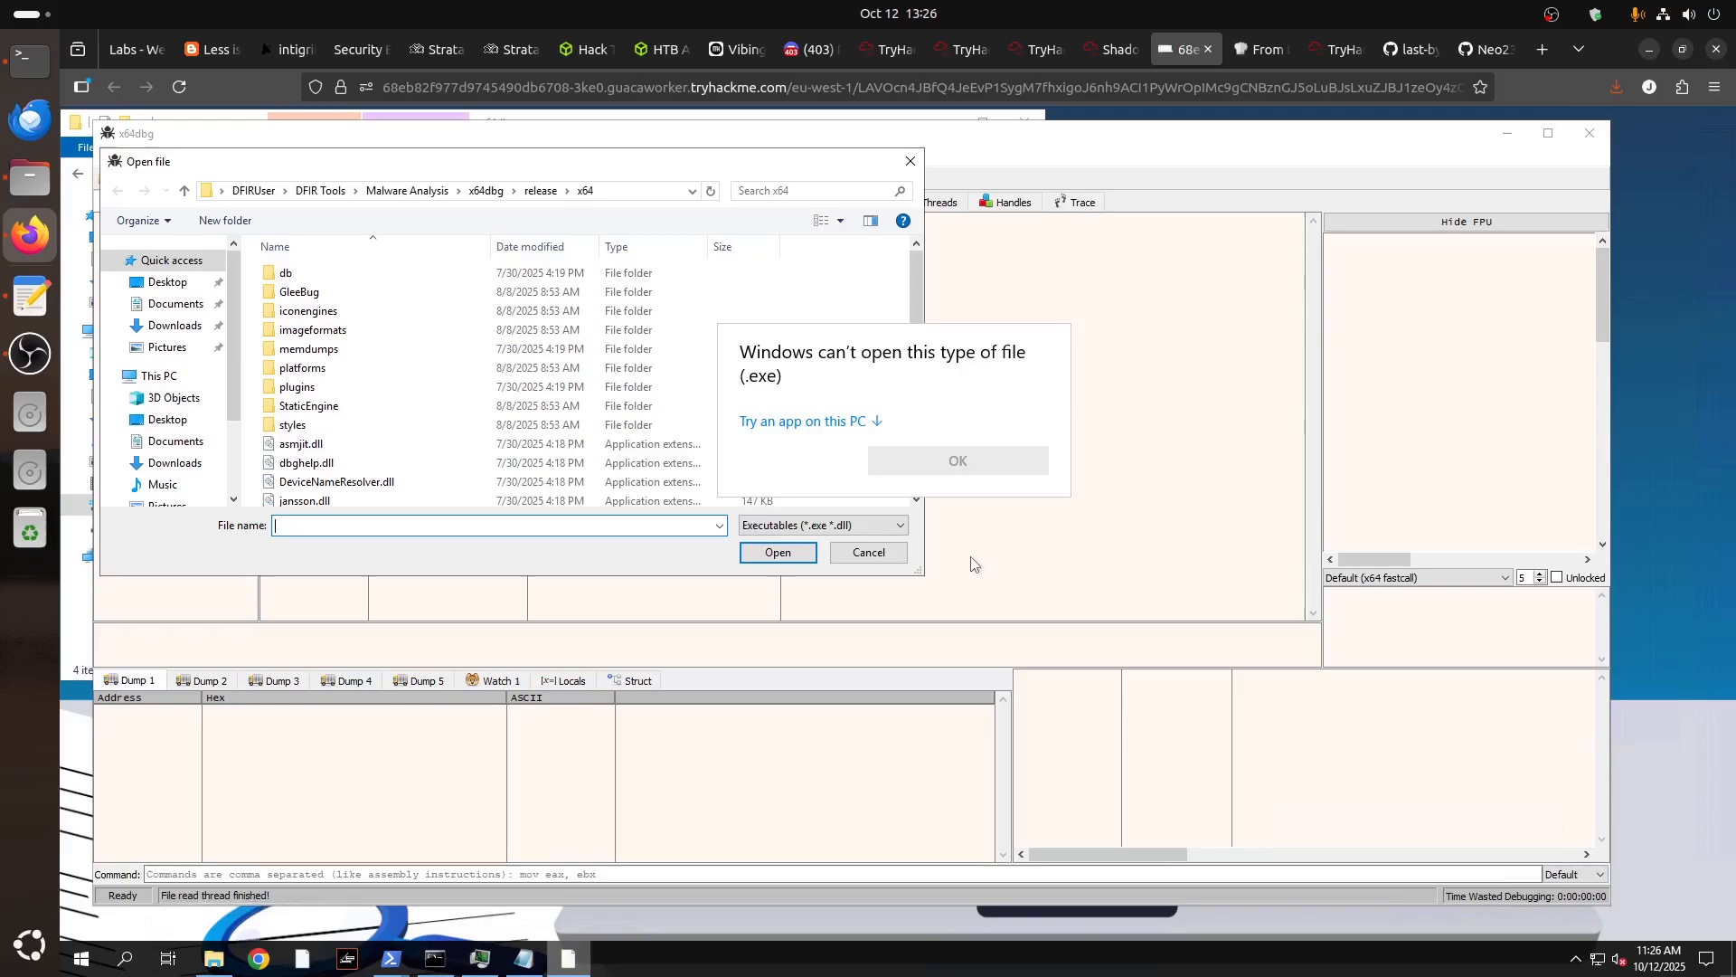
click(960, 461)
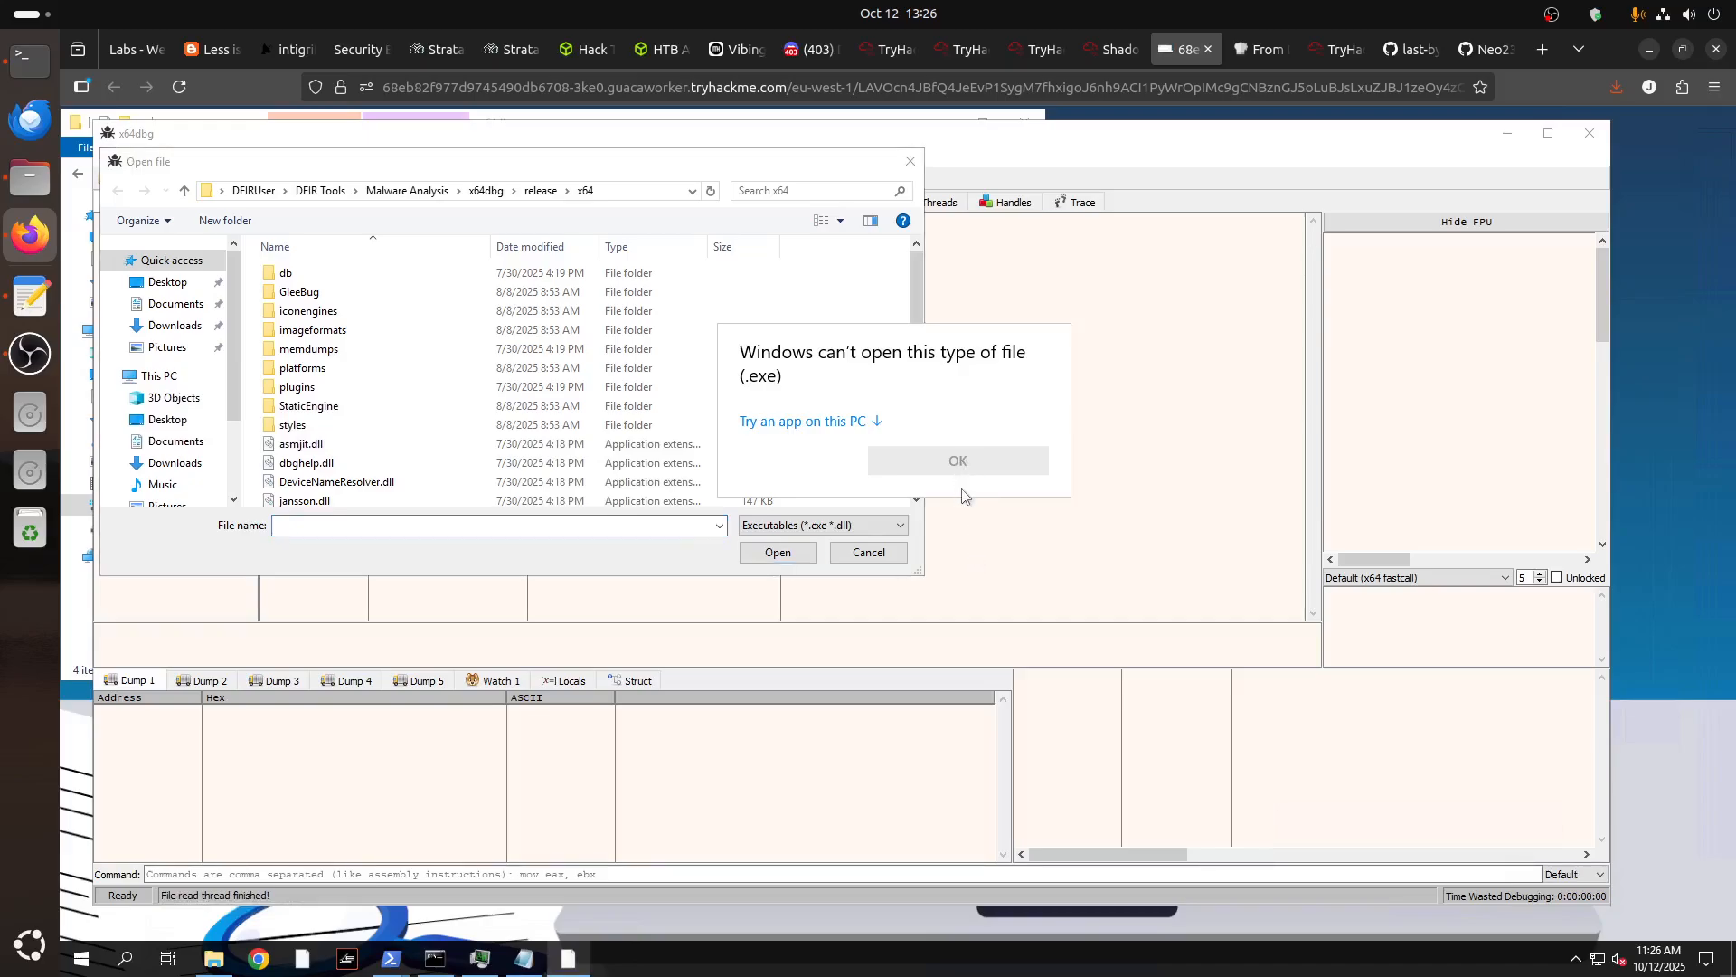
click(166, 290)
click(167, 291)
click(348, 313)
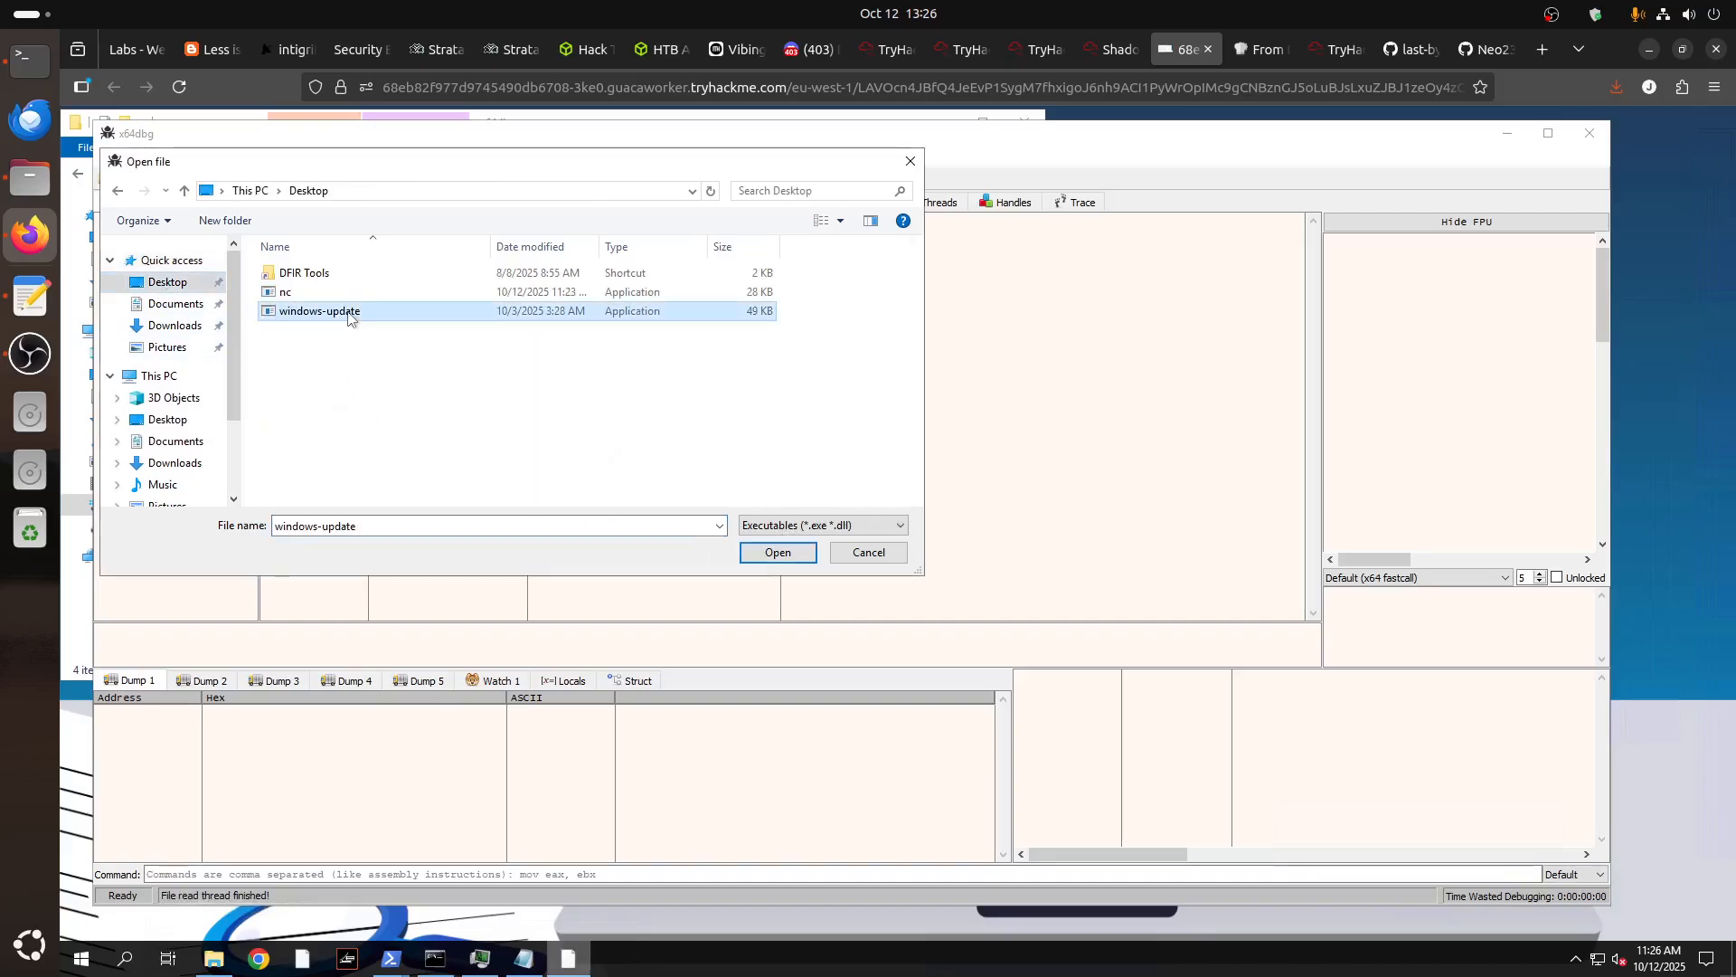
double_click(348, 313)
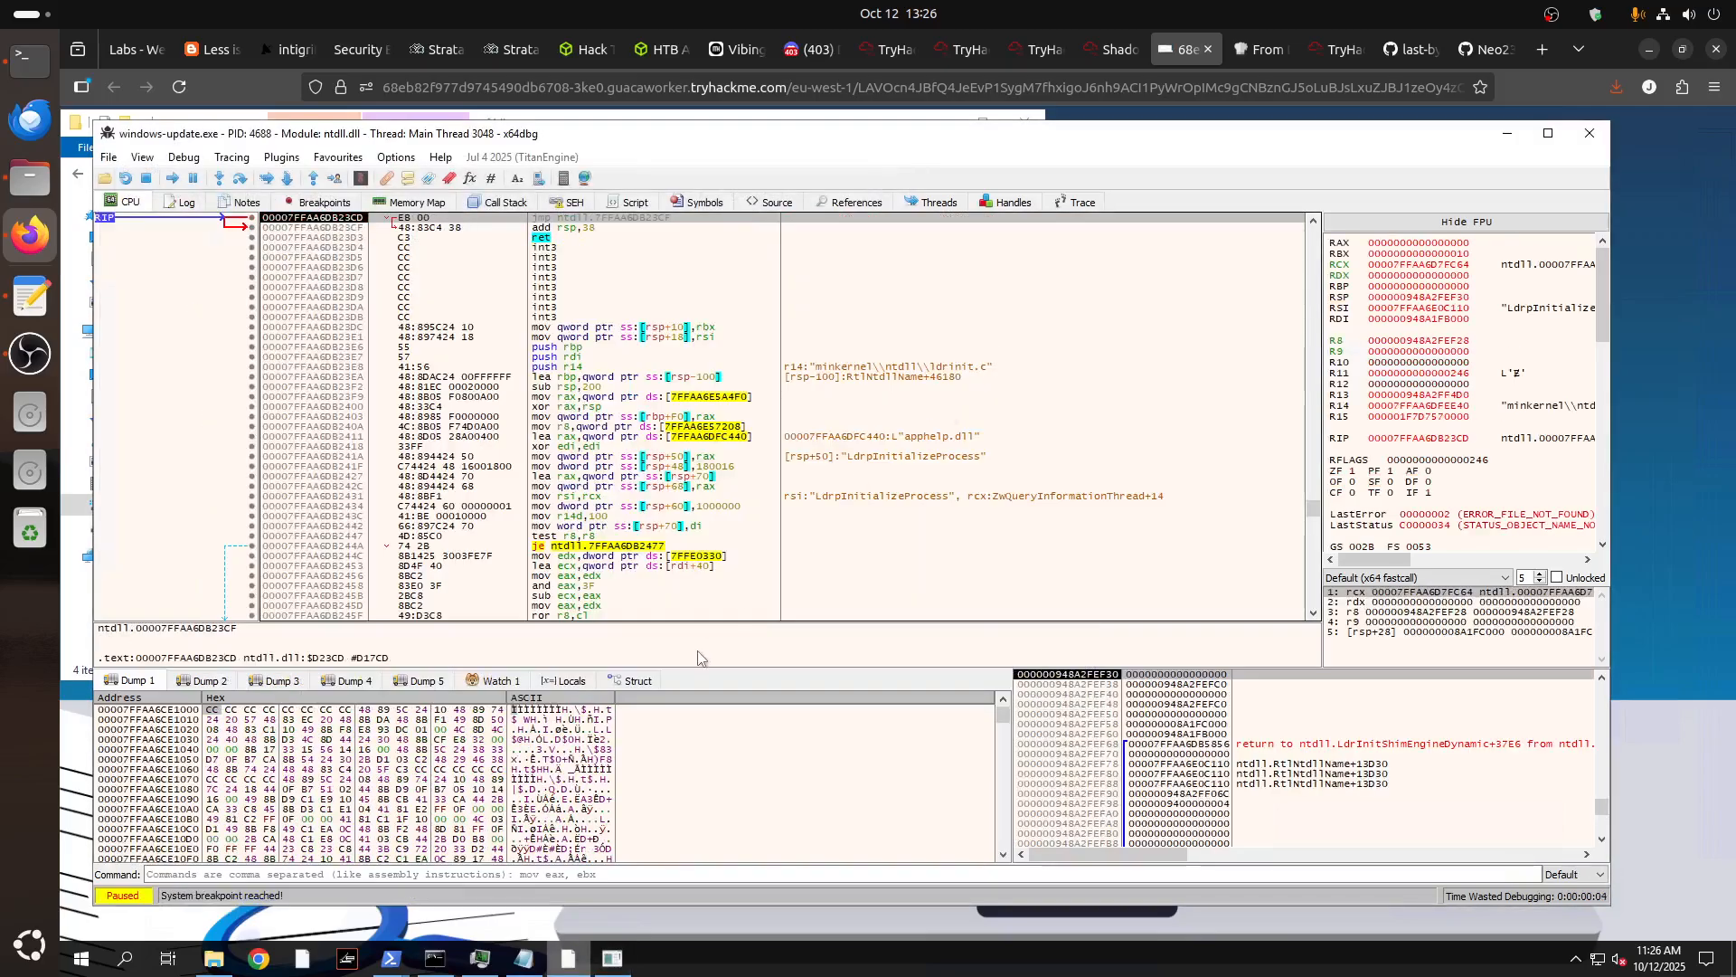
Check the windows-update.exe console window and show the loaded modules in x64dbg's Symbols view.
click(603, 960)
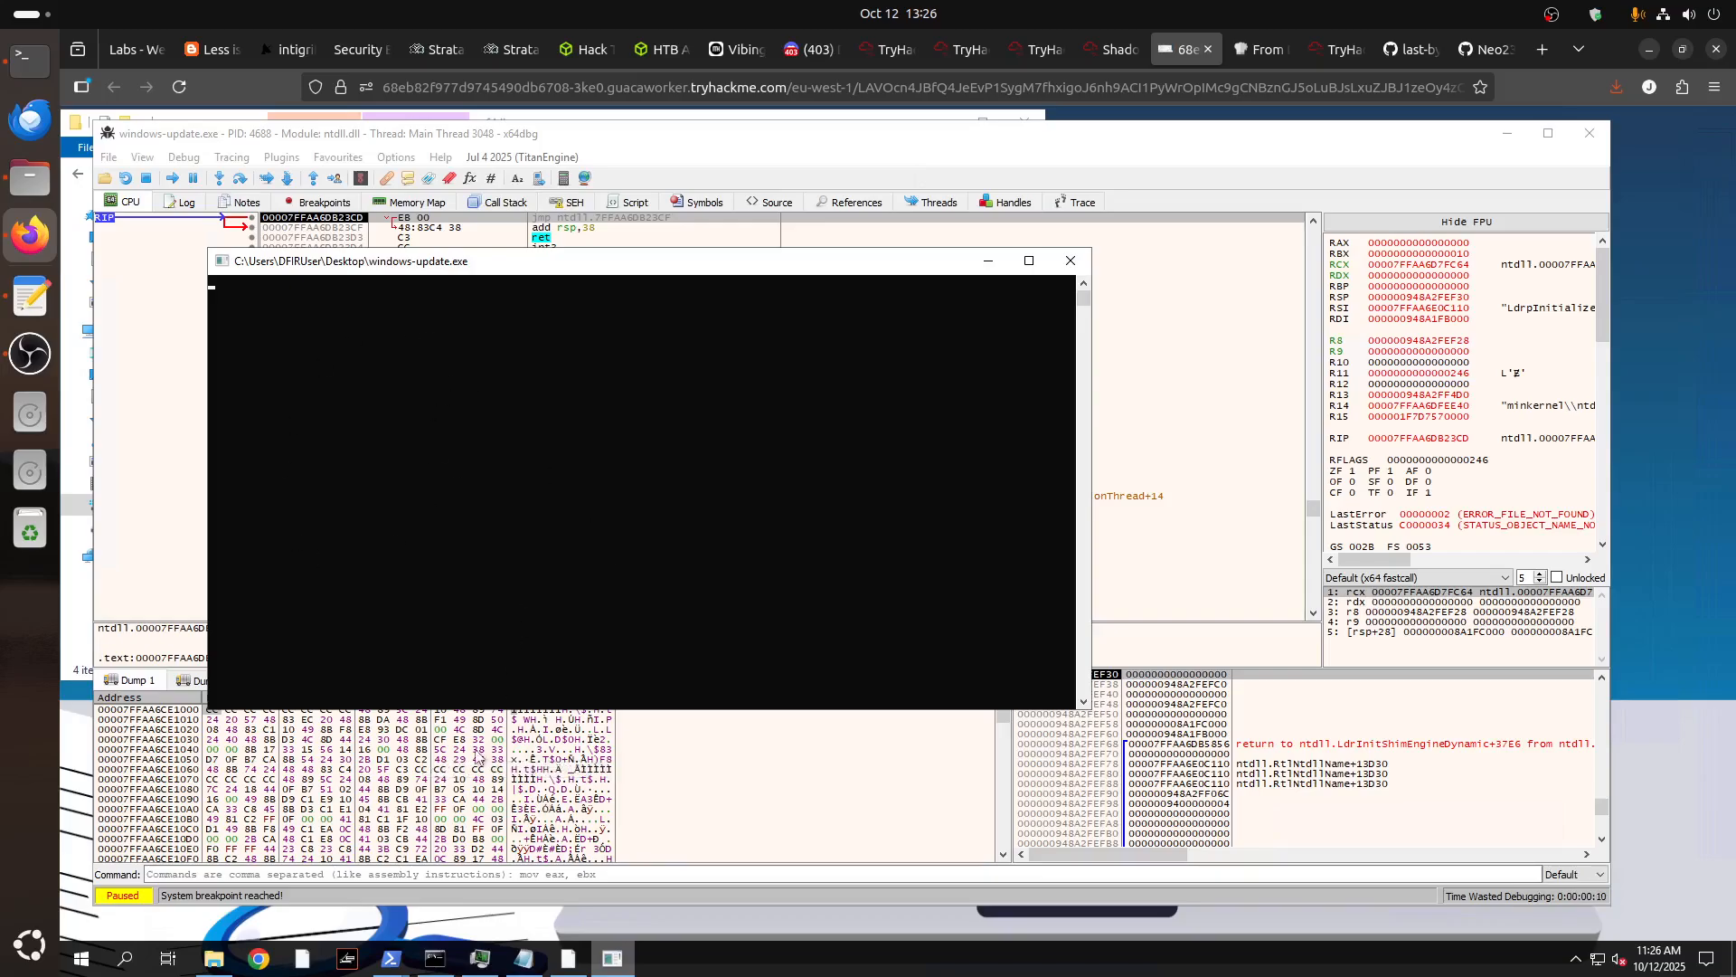
click(149, 436)
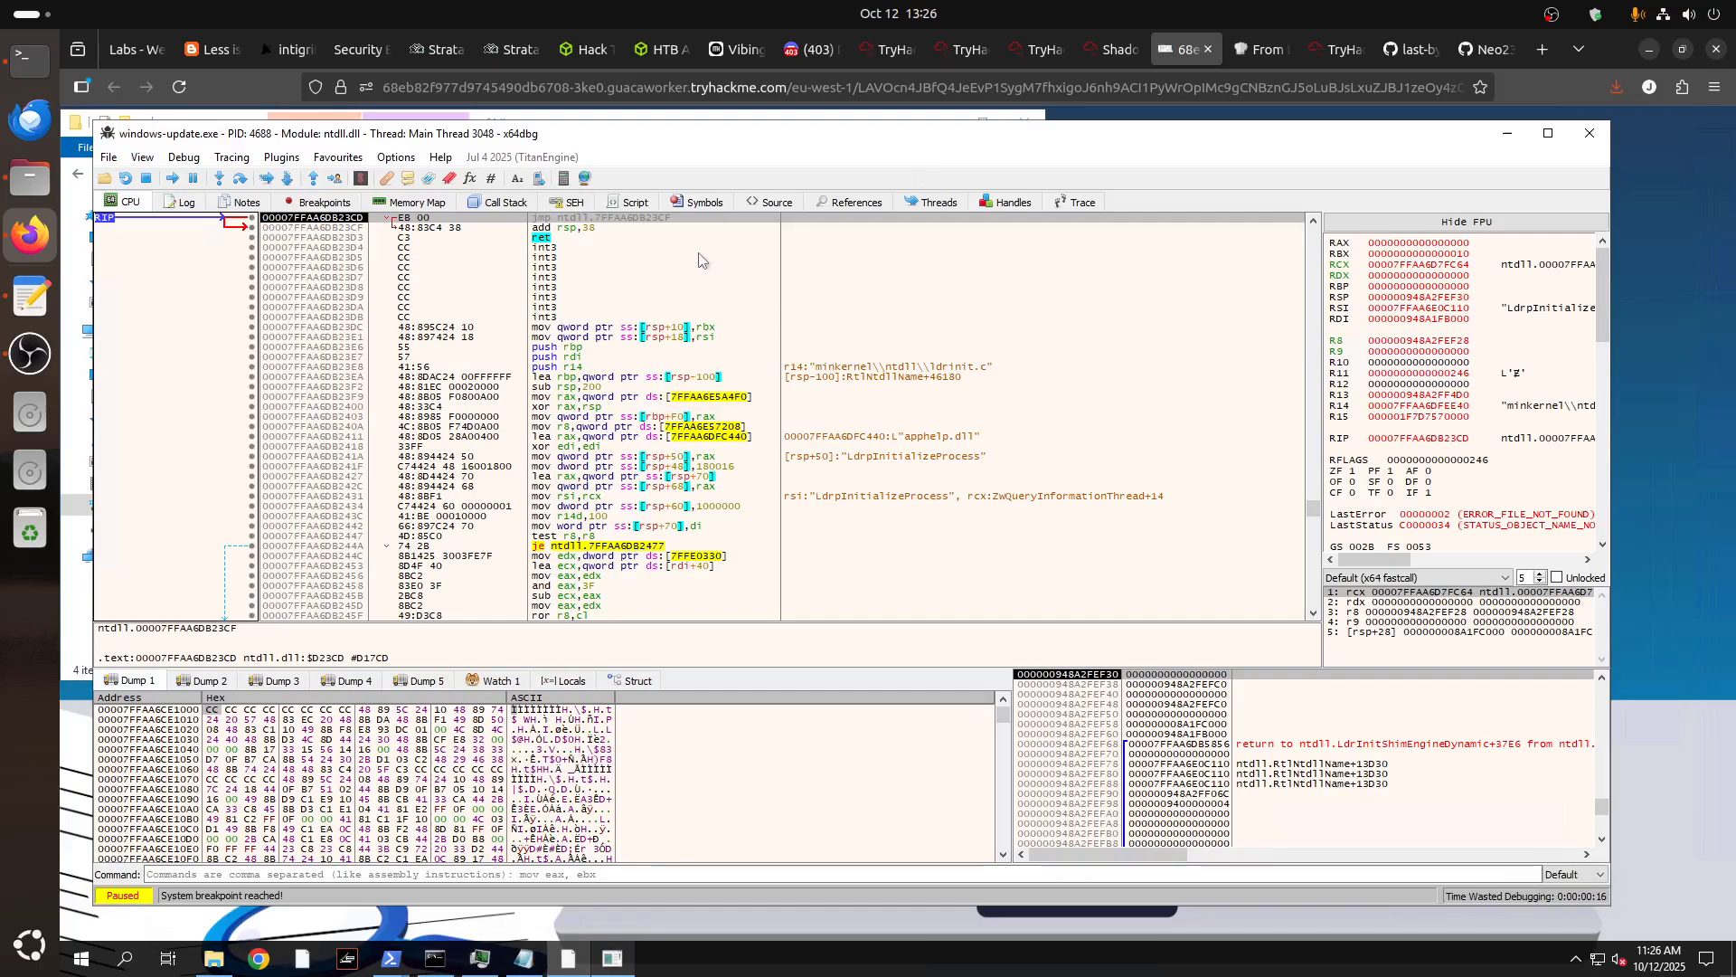
click(703, 206)
Expand Task 2 File analysis in the ShadowTrace room and read the question about the socket communication library.
click(1115, 50)
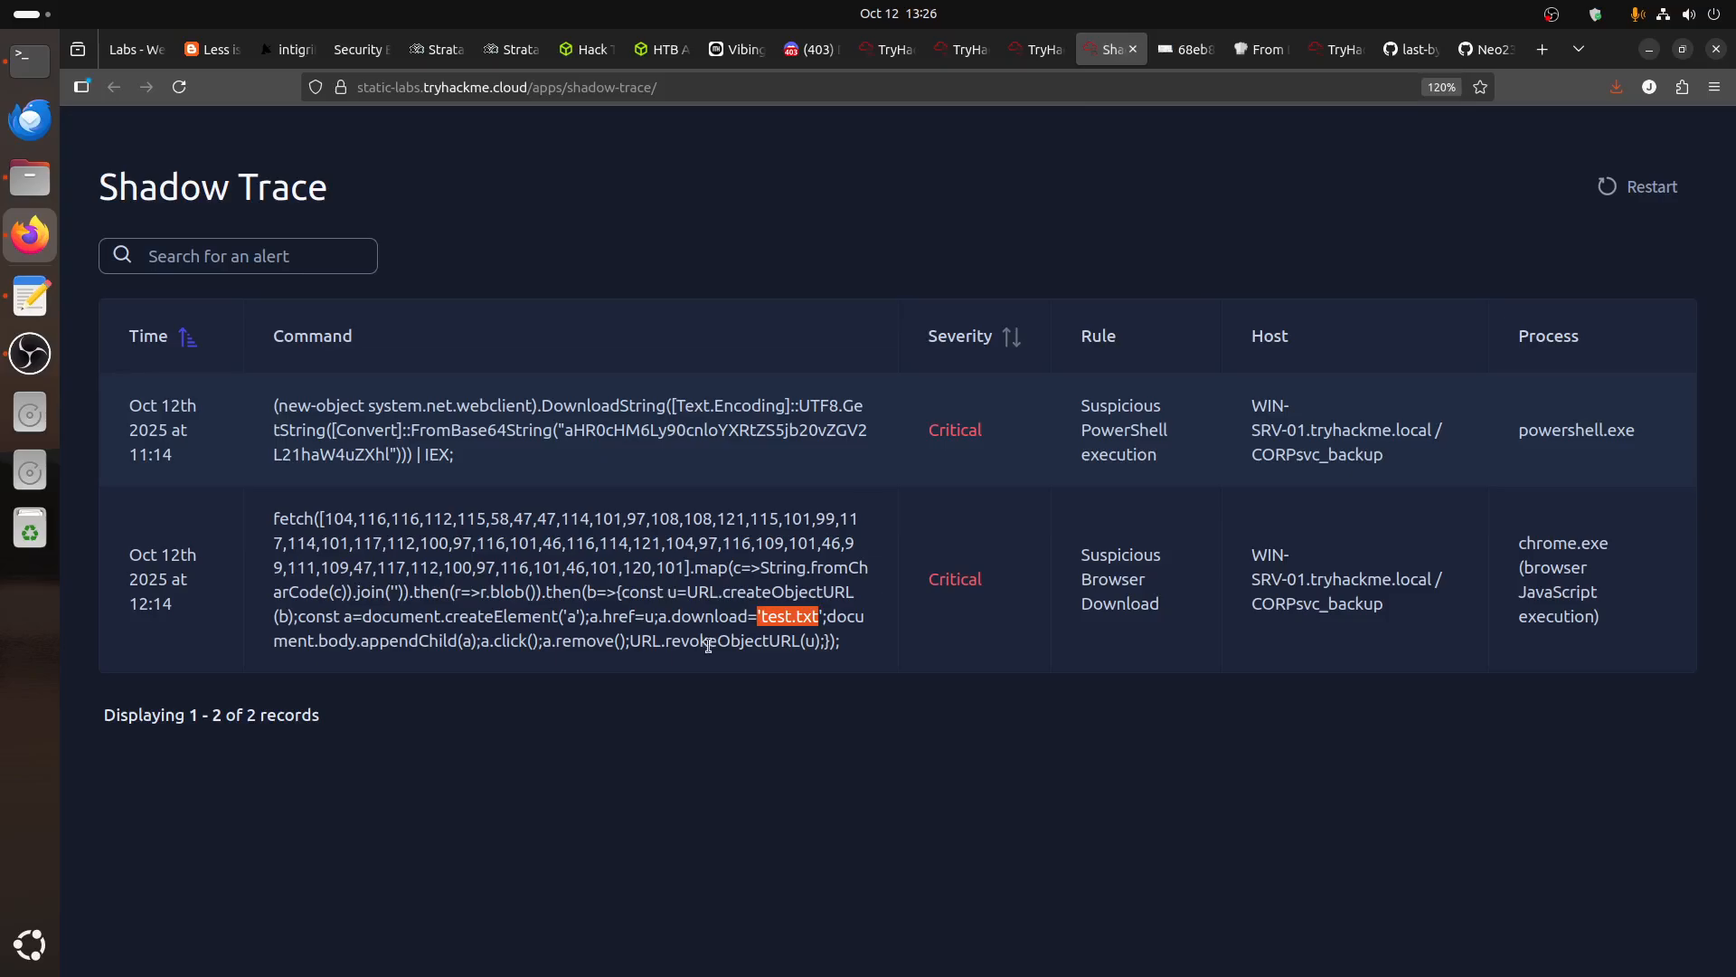
click(1046, 57)
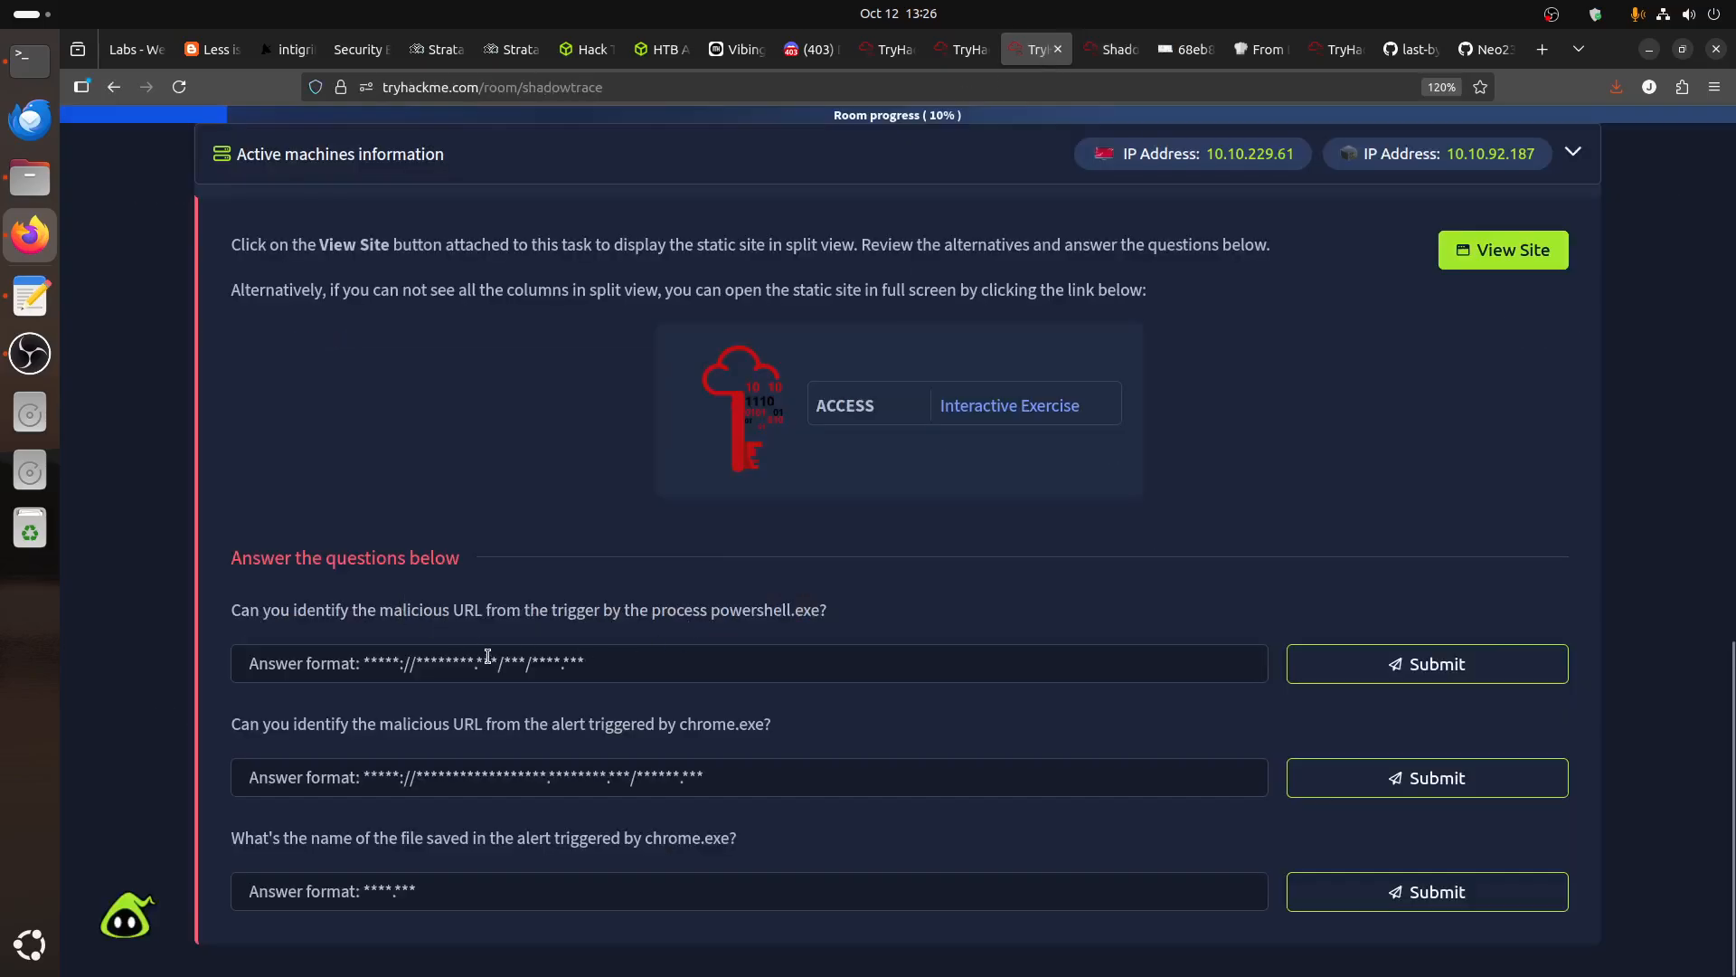
scroll(518, 588, up, 5)
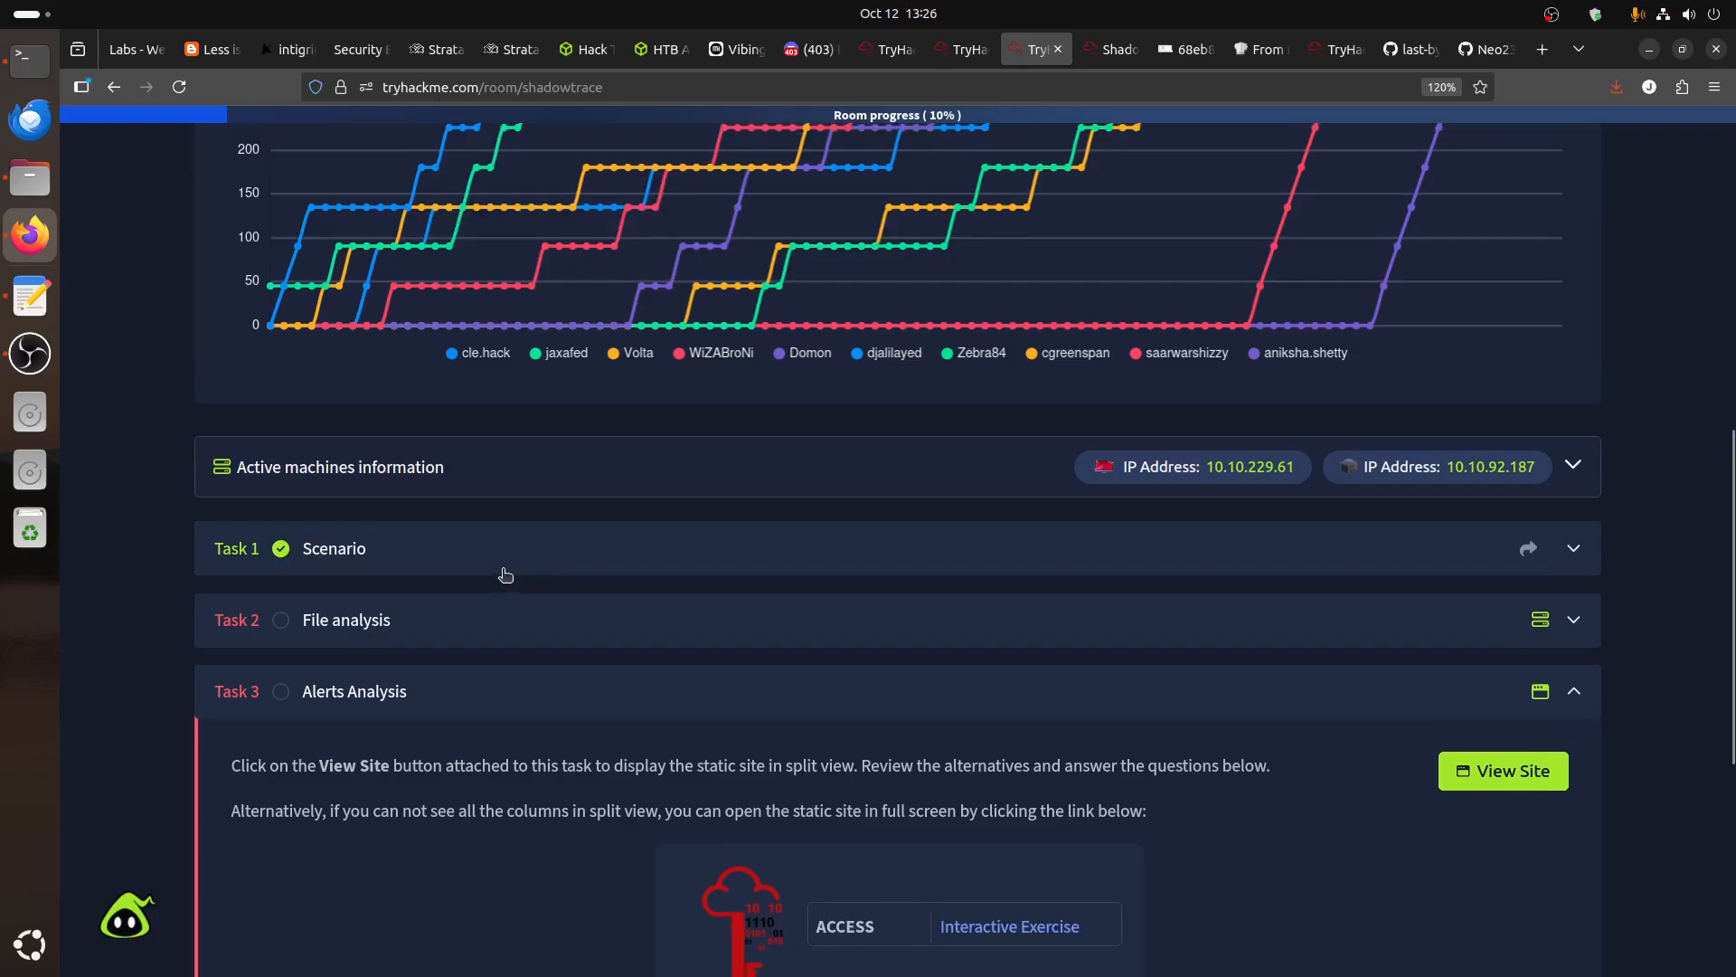
click(437, 631)
scroll(577, 595, down, 5)
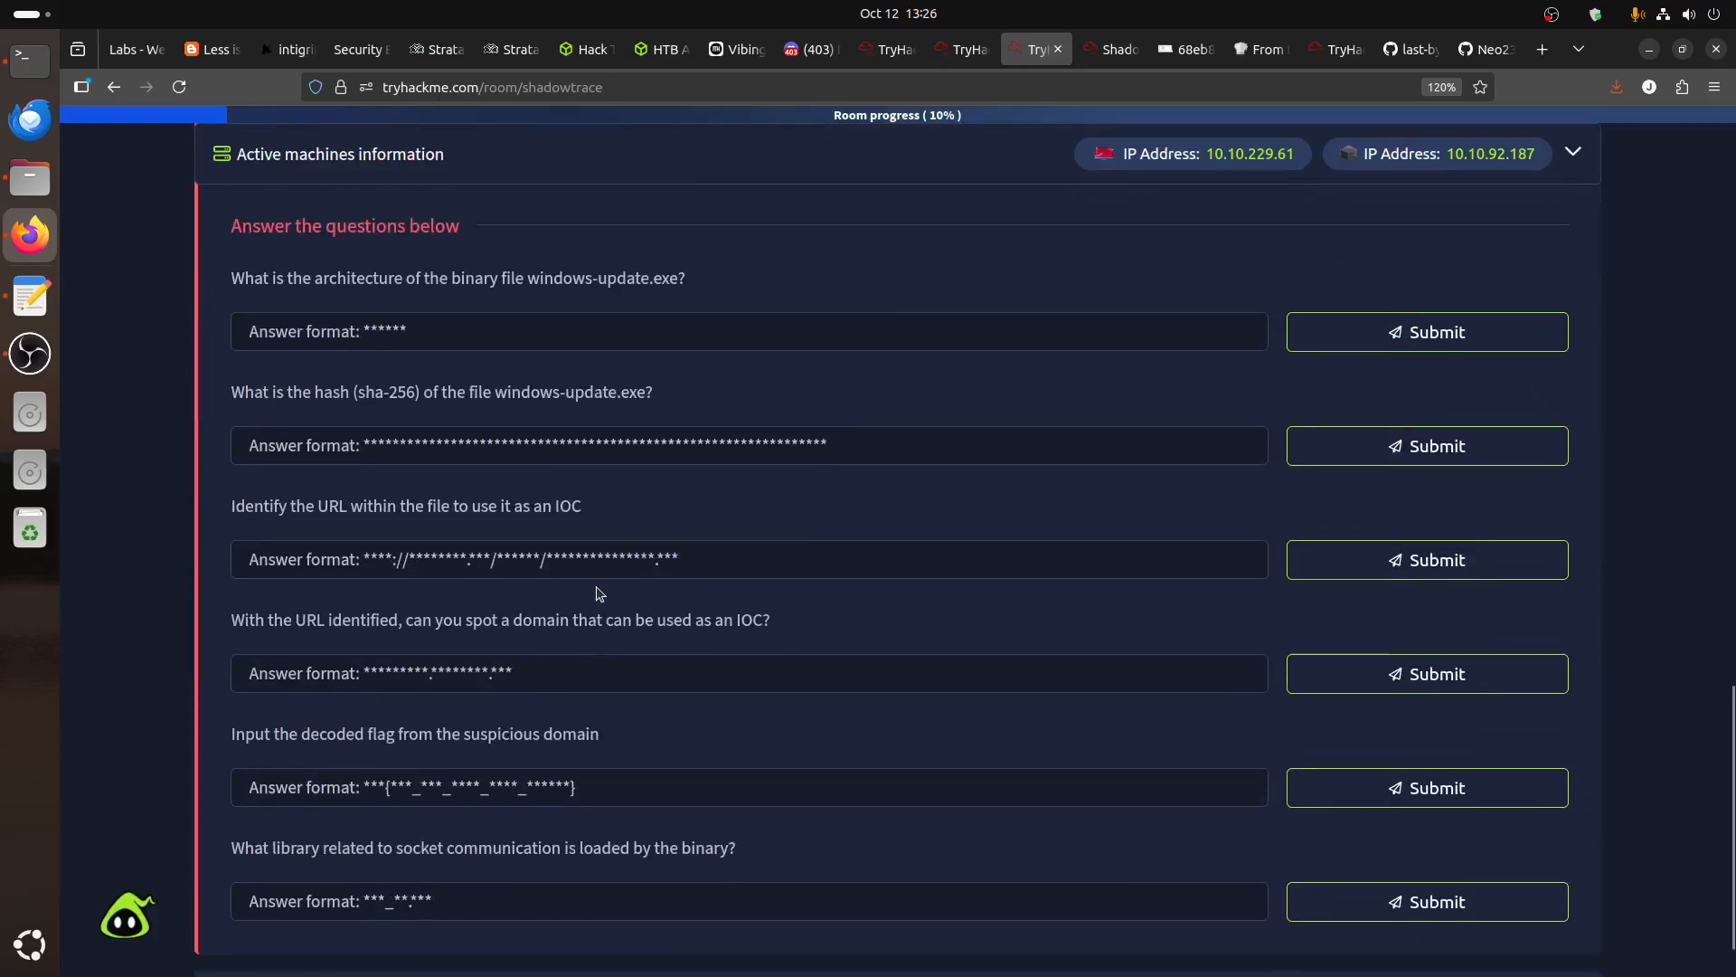
drag(751, 872, 222, 851)
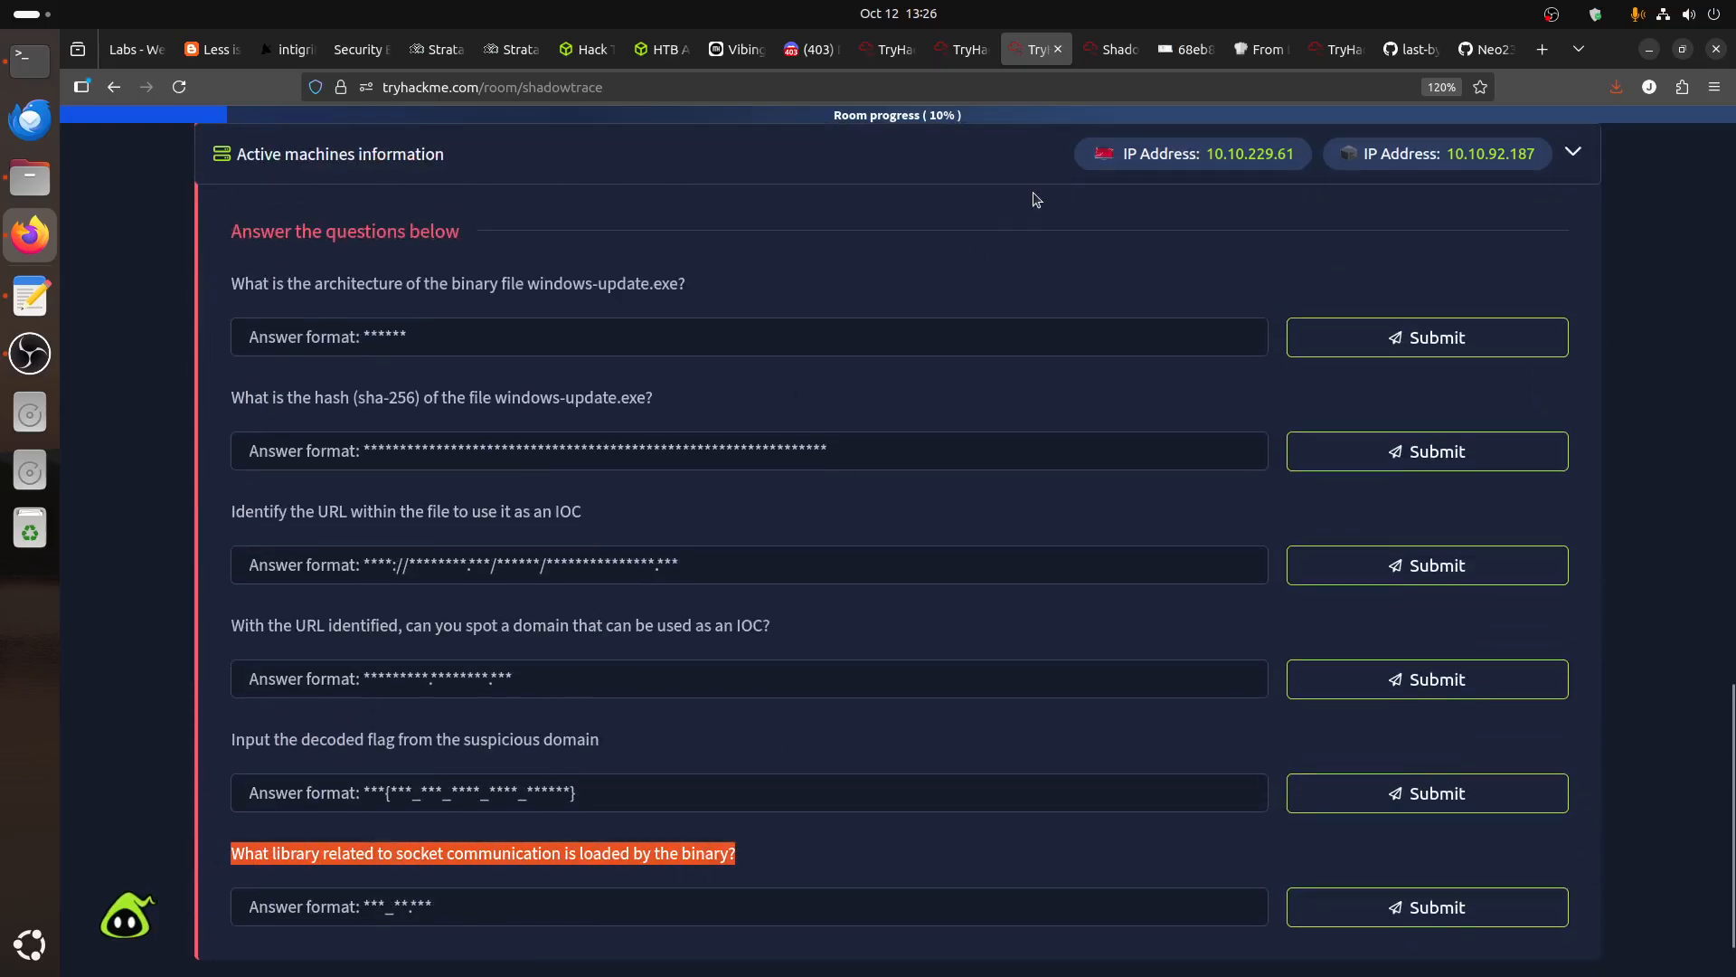
Return to x64dbg on the VM and inspect the exported symbols of the loaded modules, including ws2_32.dll.
click(1168, 55)
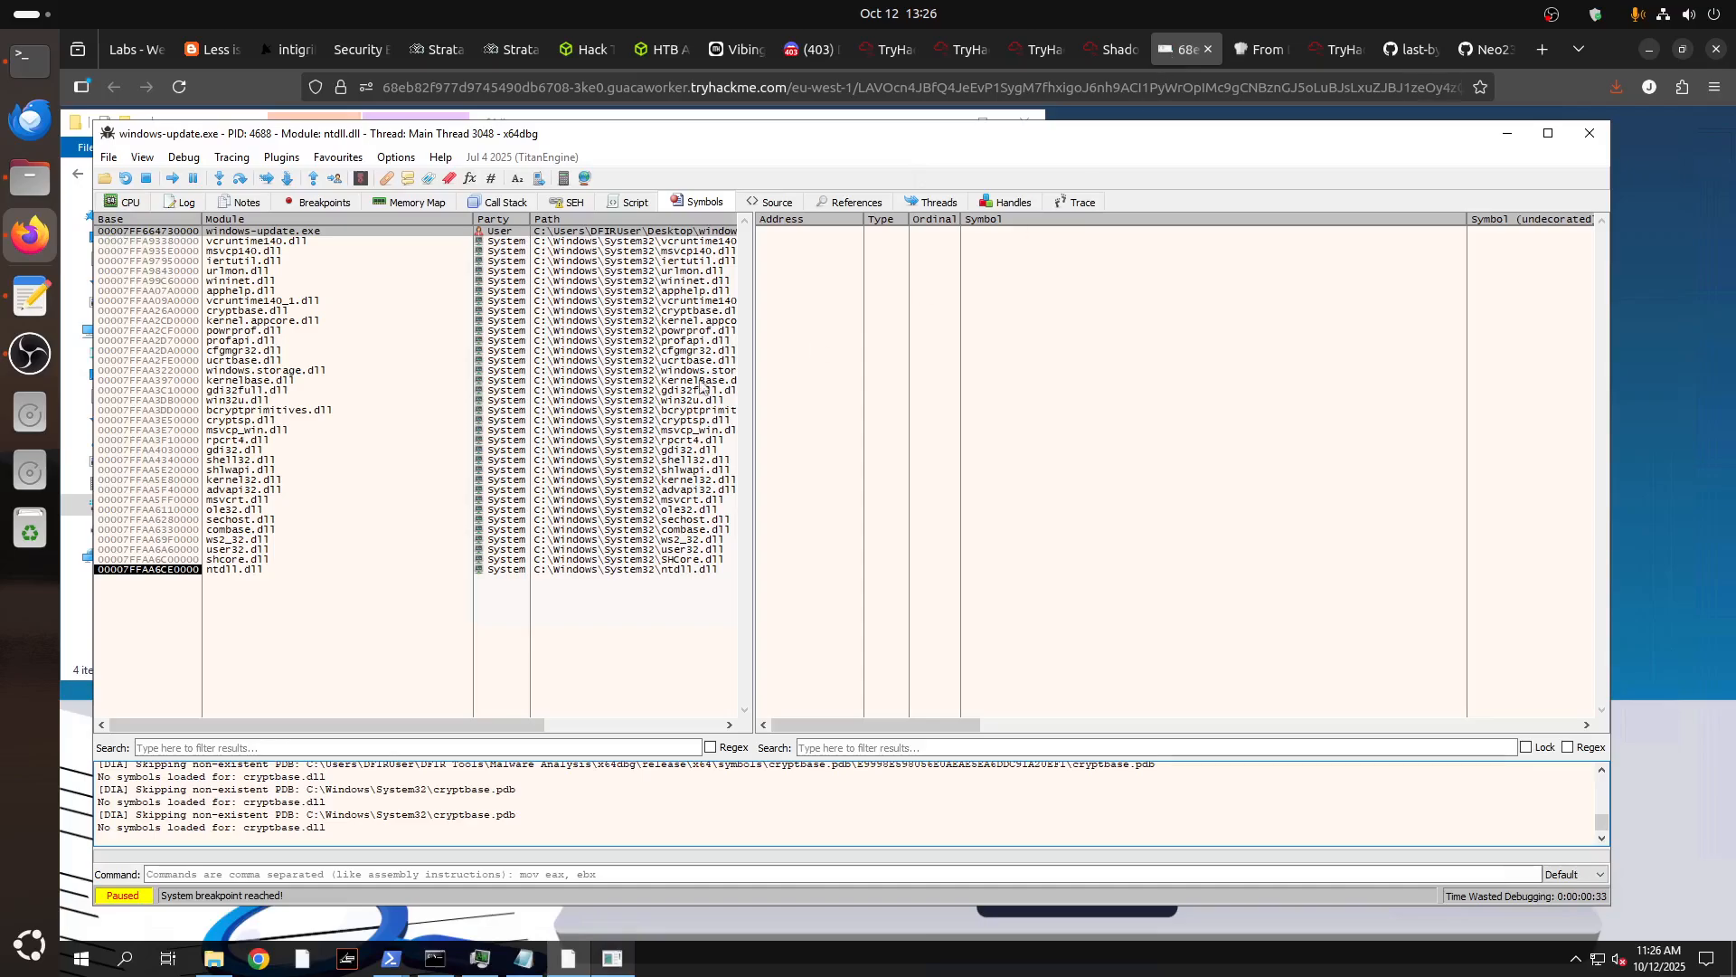
click(257, 253)
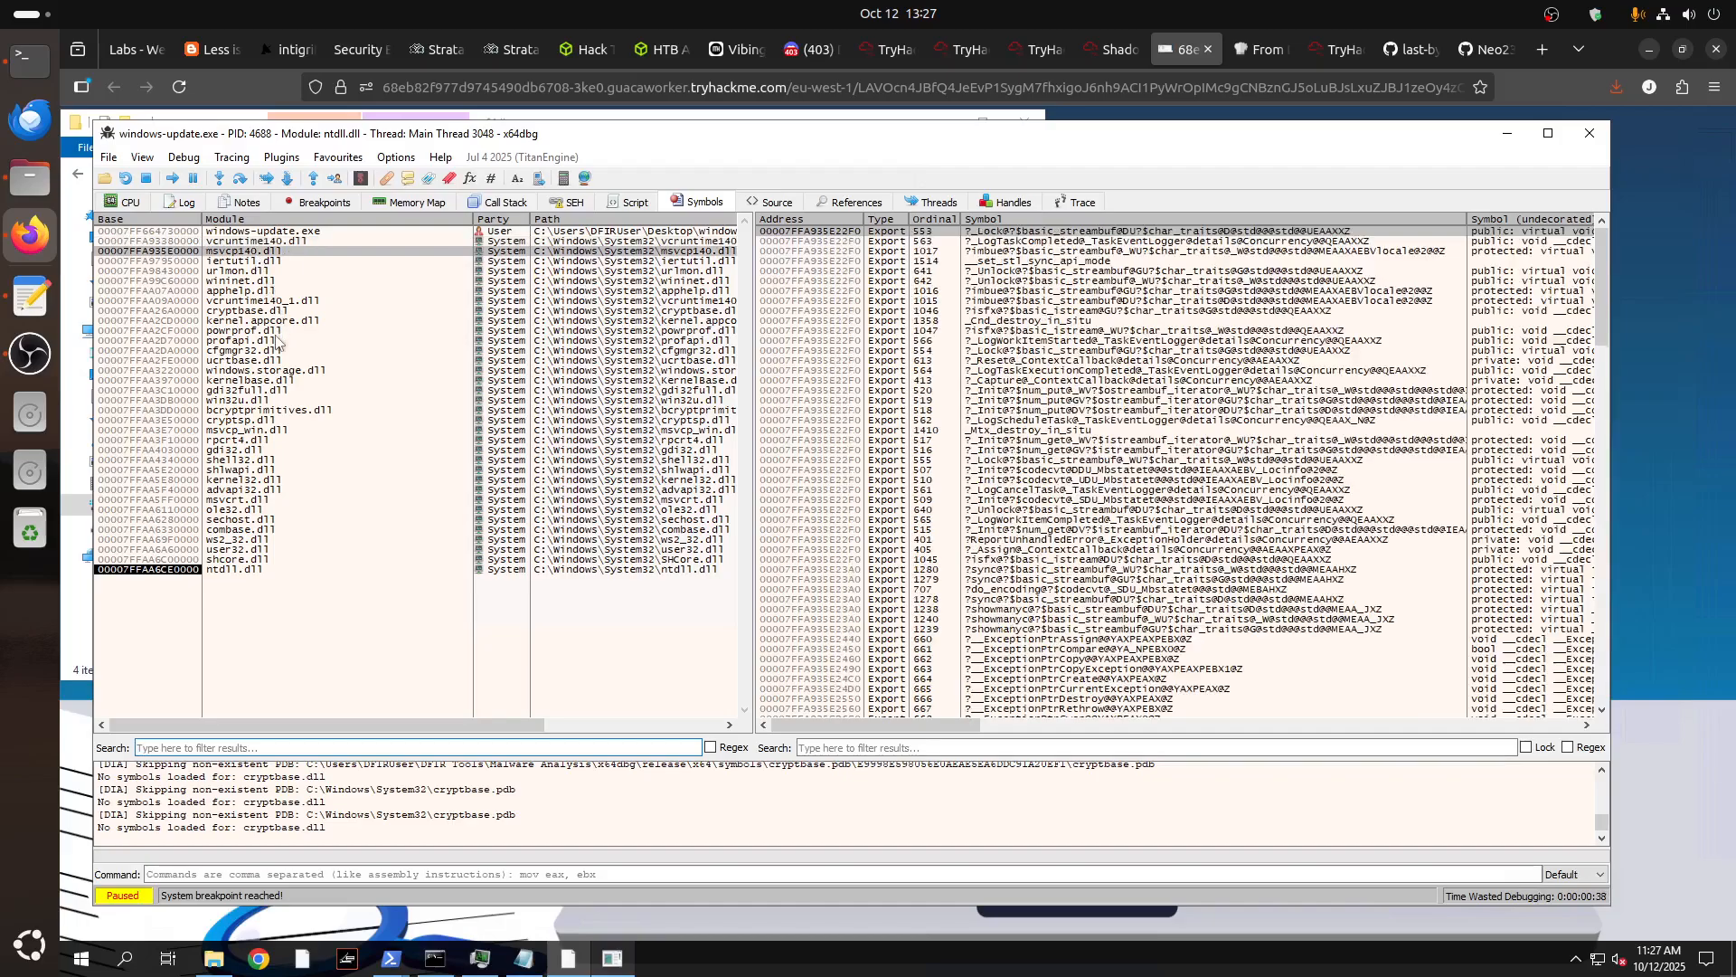
click(277, 341)
click(240, 543)
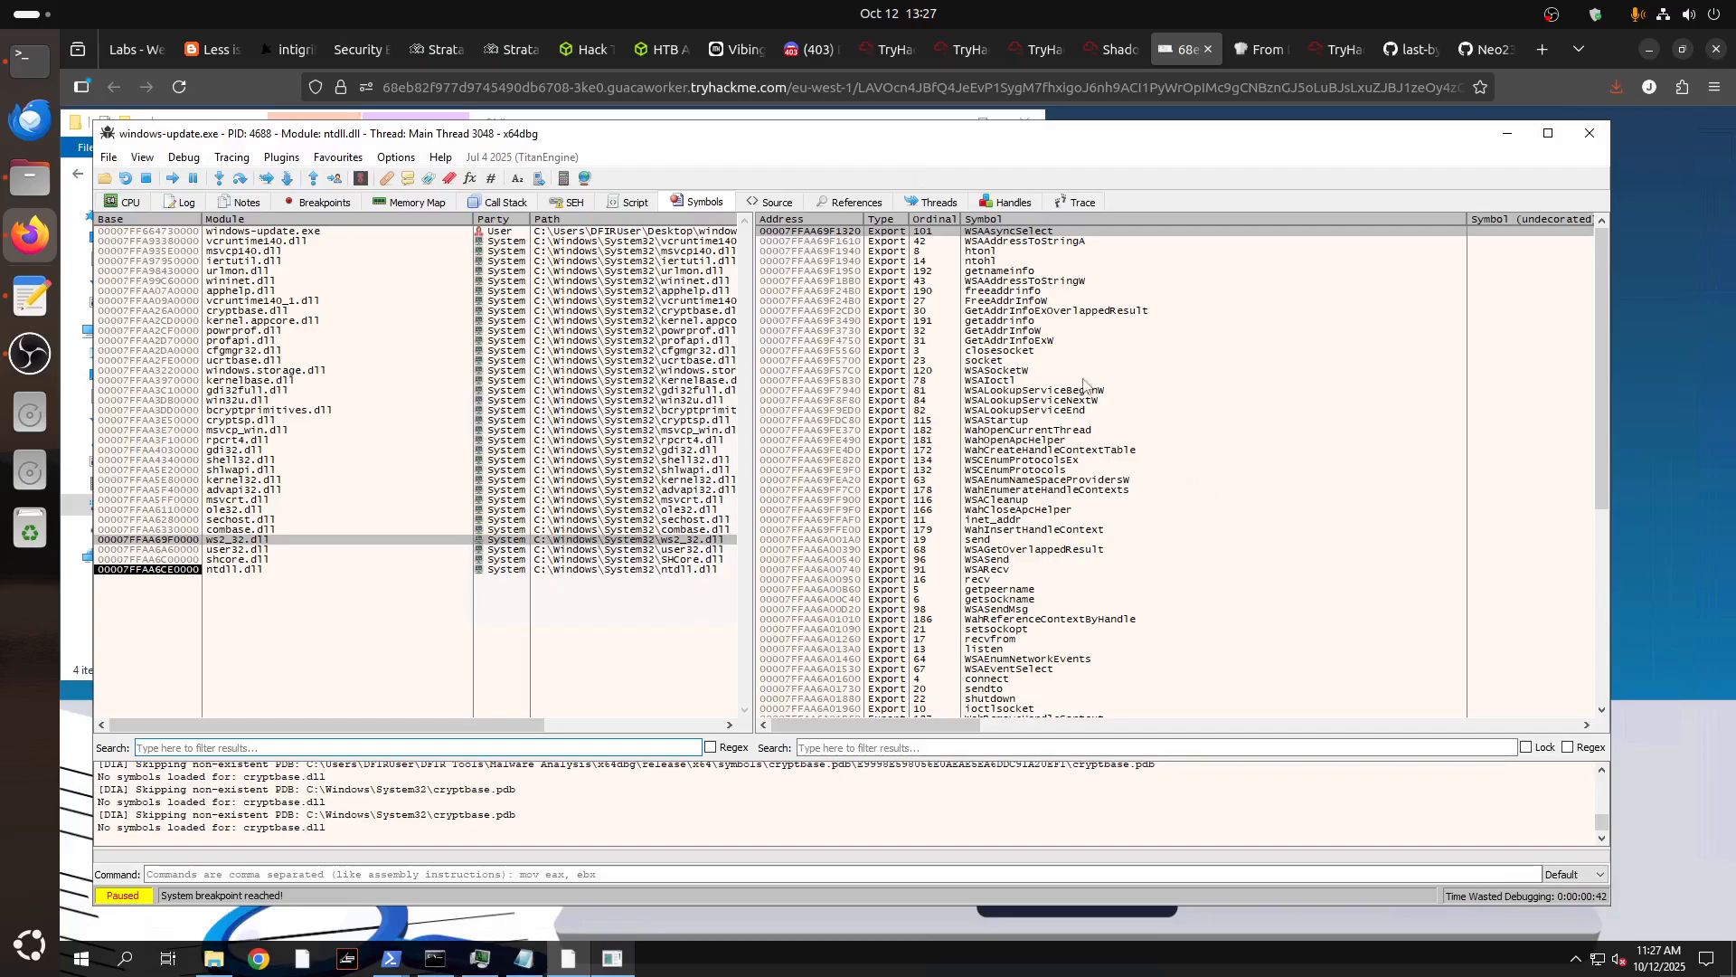
Set breakpoints on the recv and connect exports of ws2_32.dll.
click(988, 362)
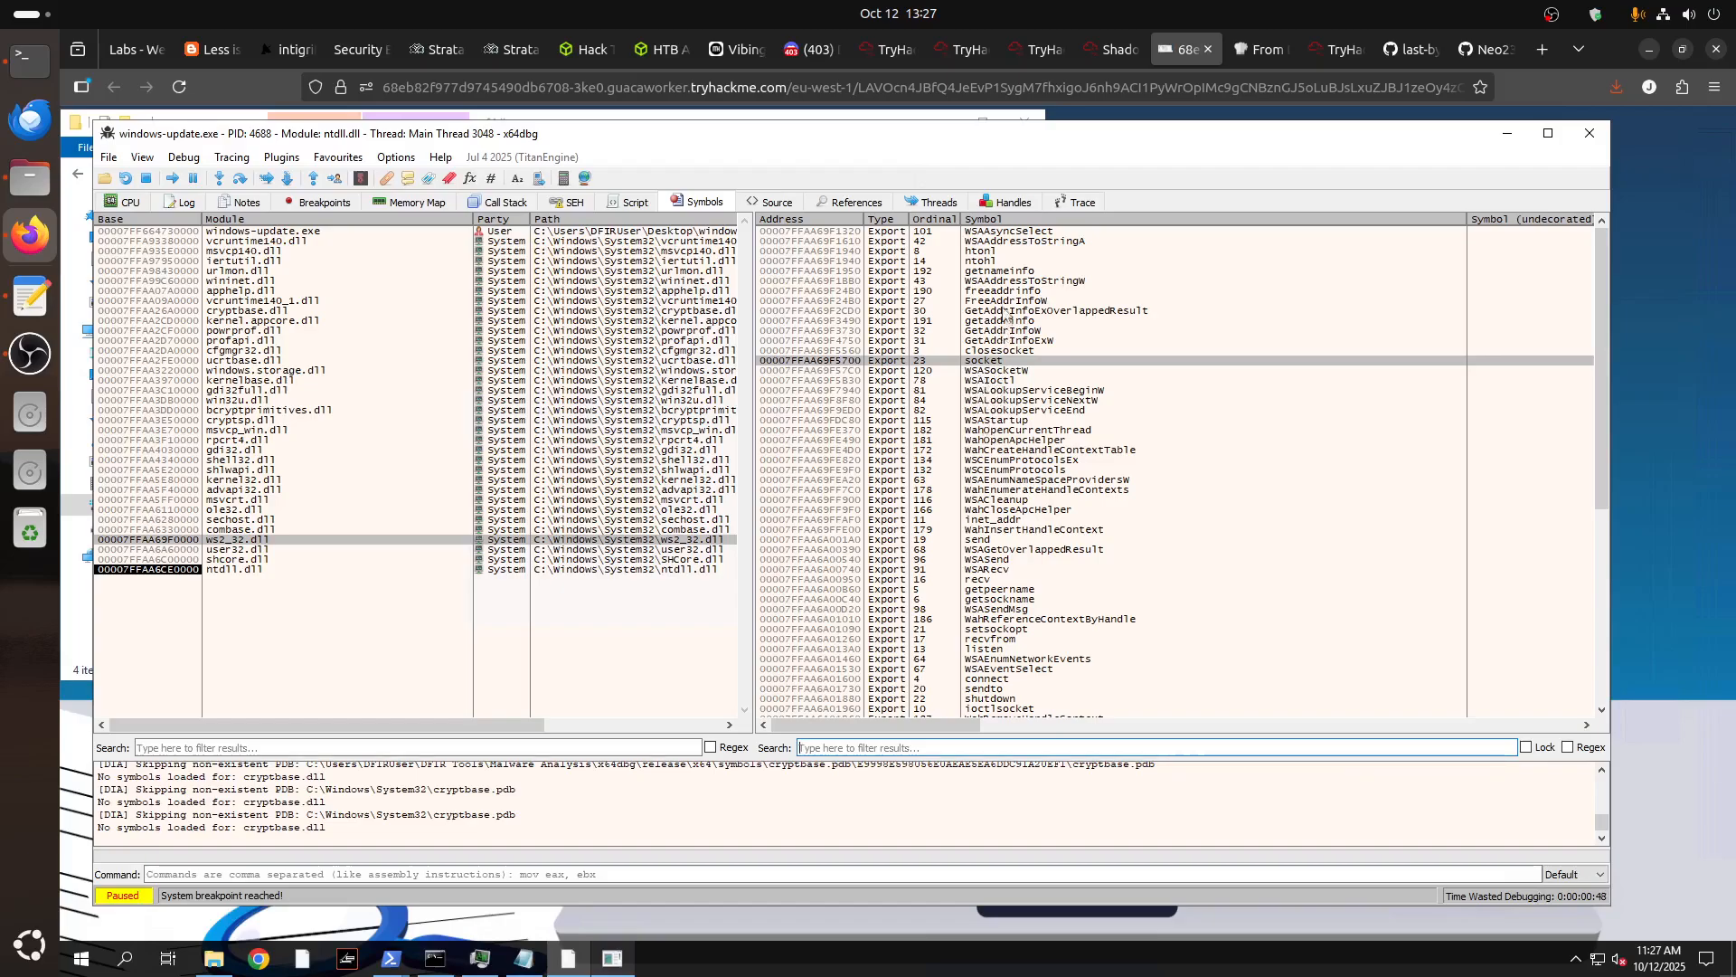
click(1010, 274)
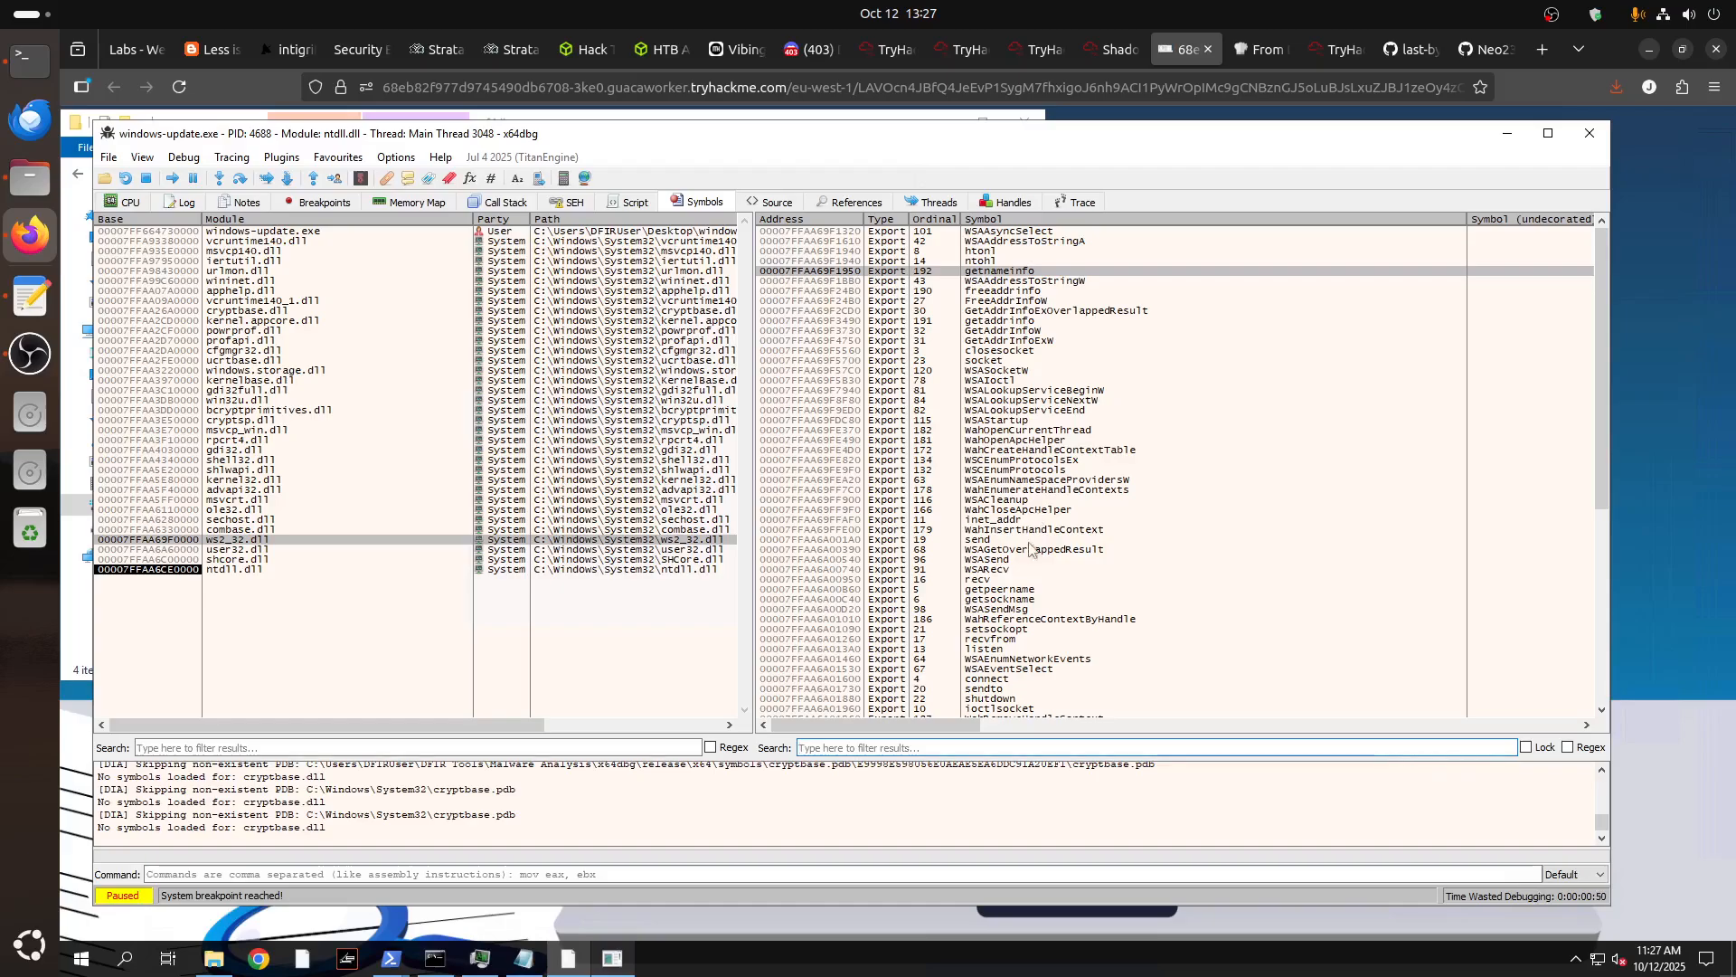
click(982, 580)
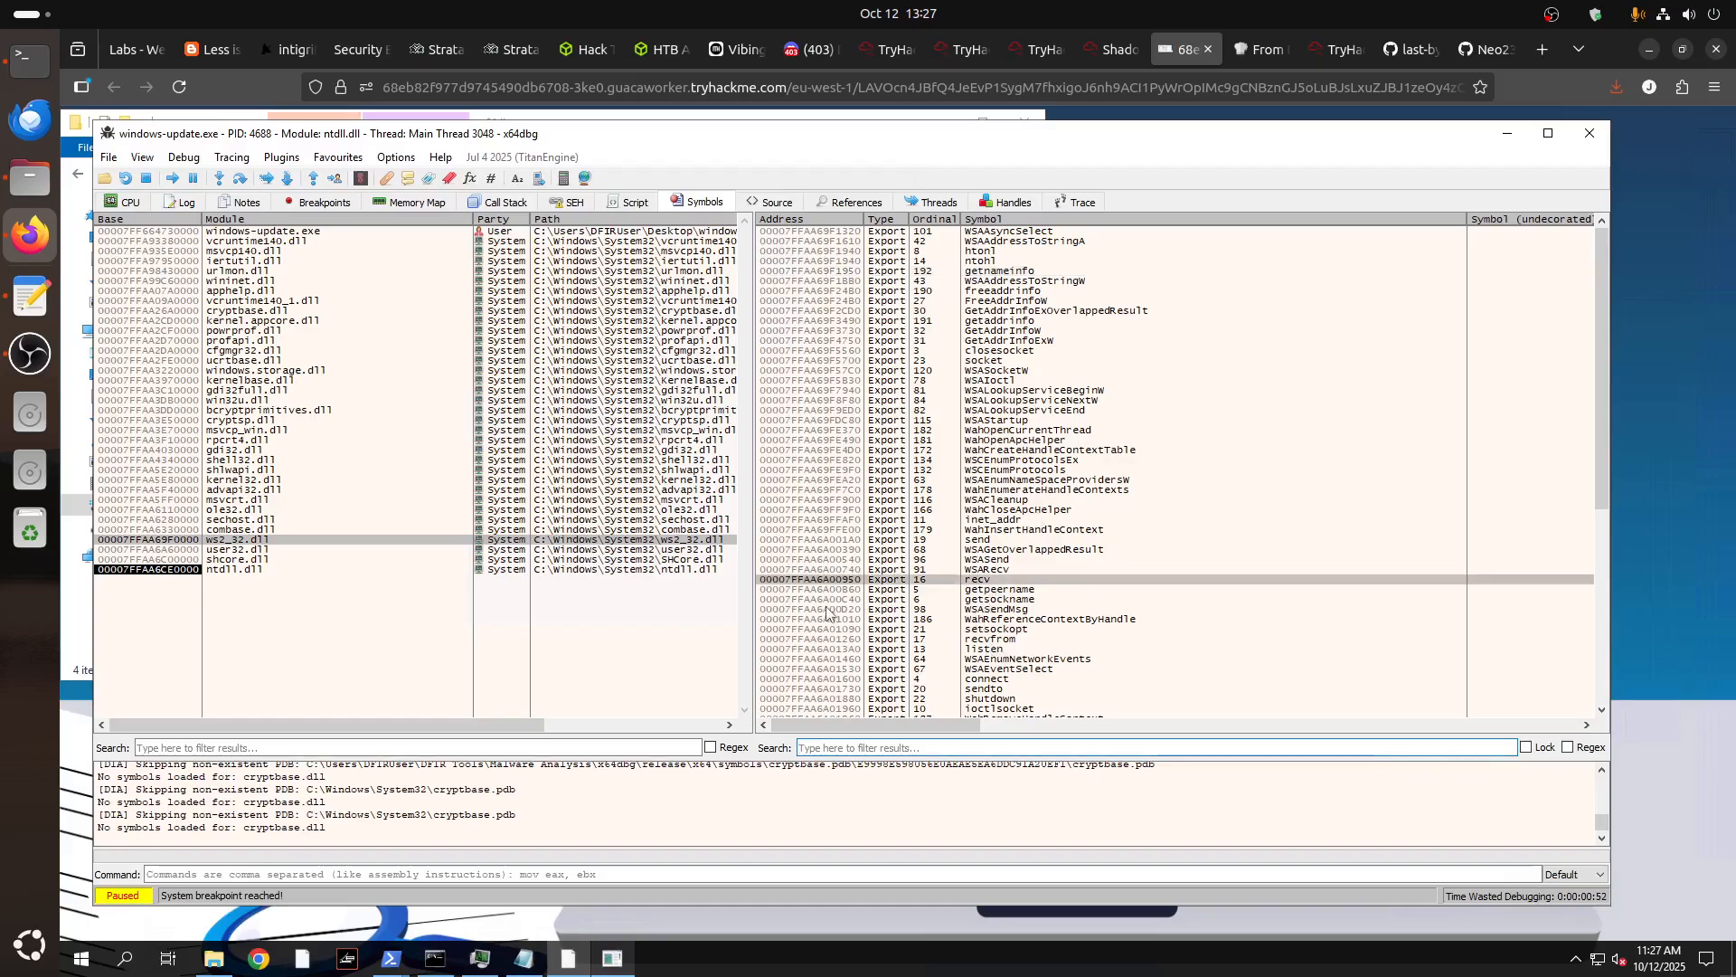
mouse_move(833, 586)
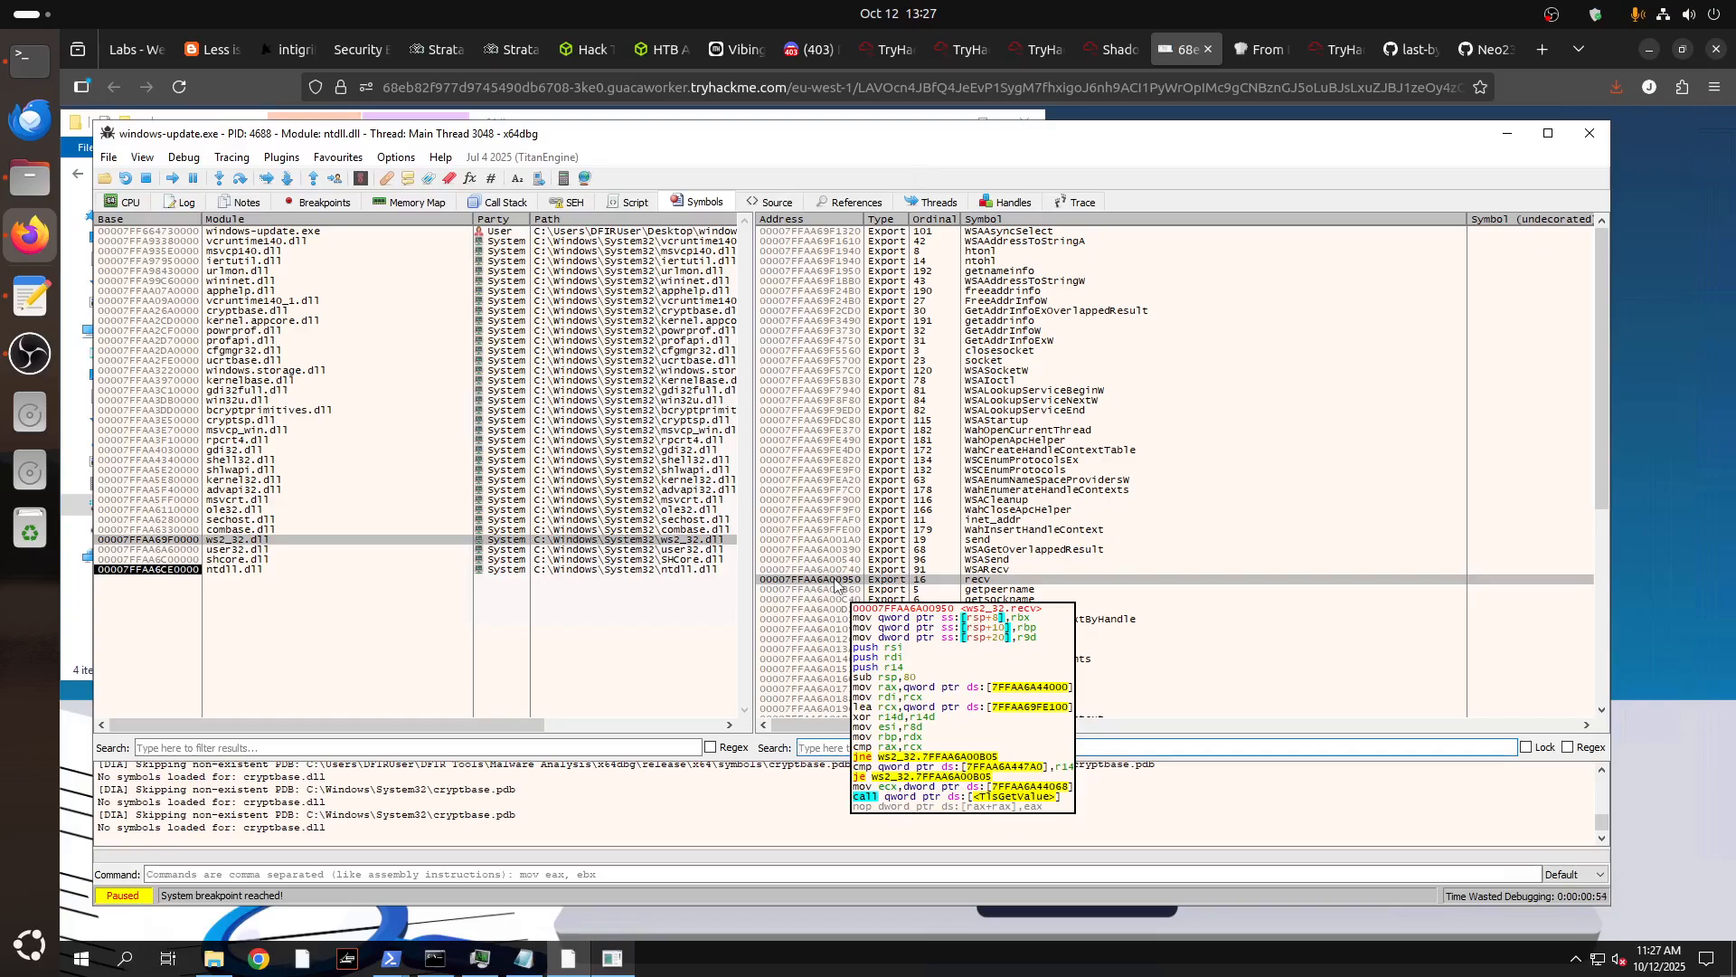
key(F2)
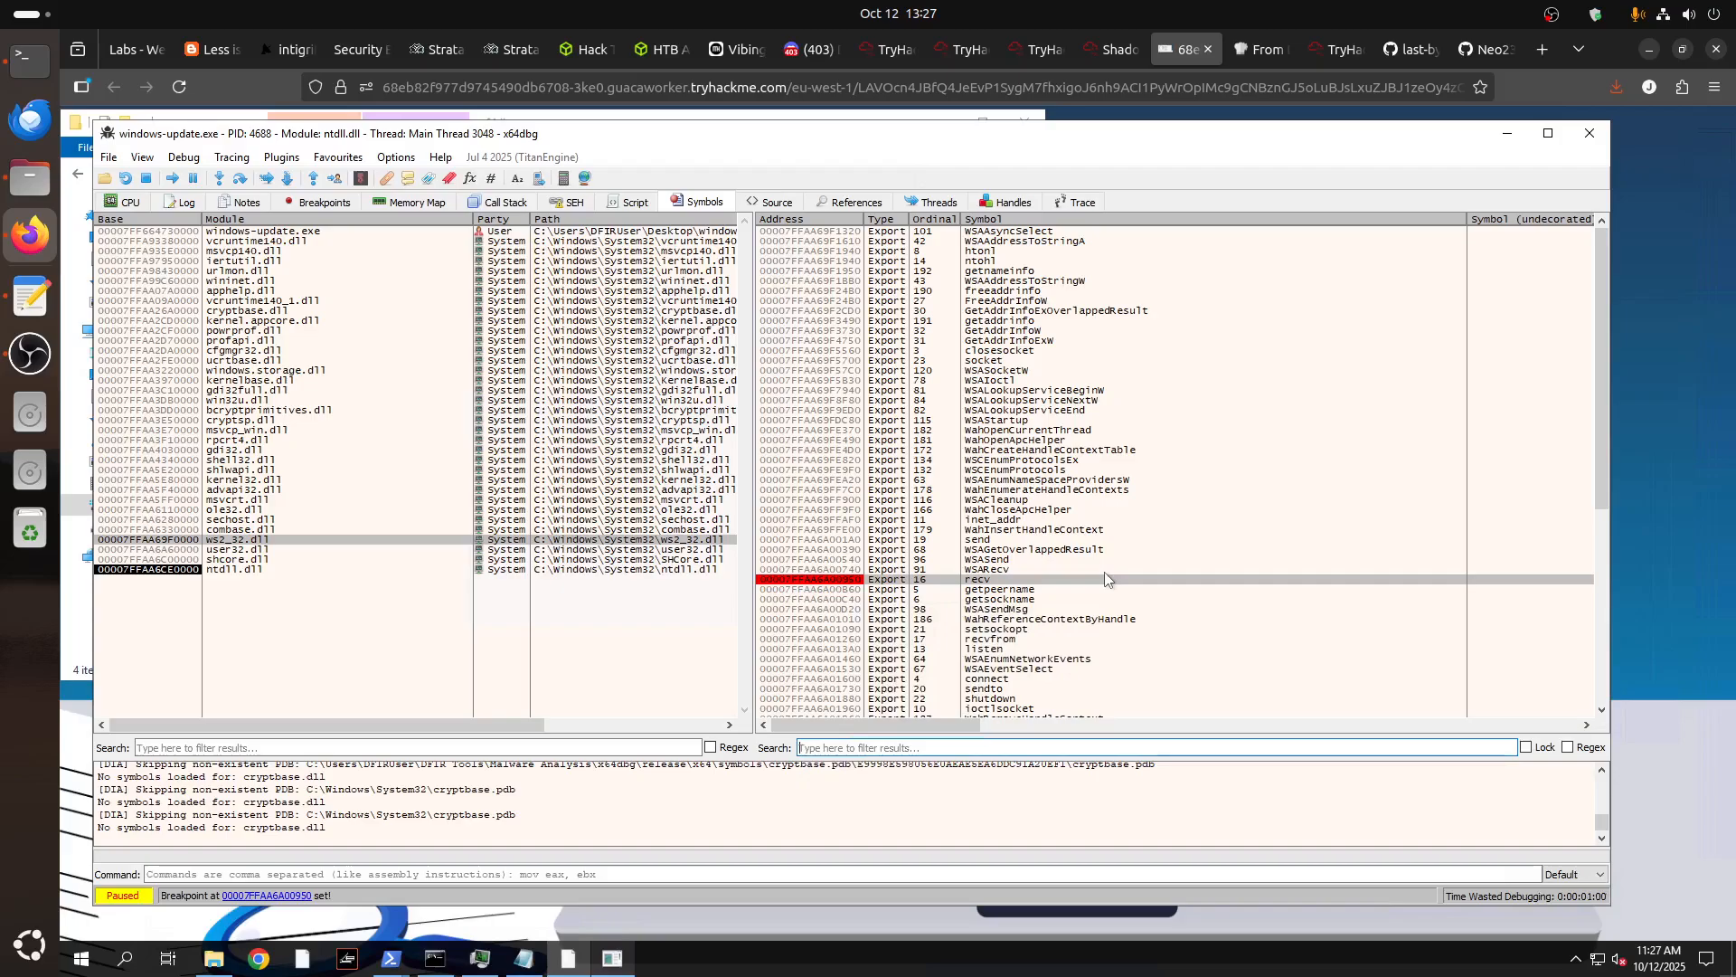
click(909, 679)
key(F2)
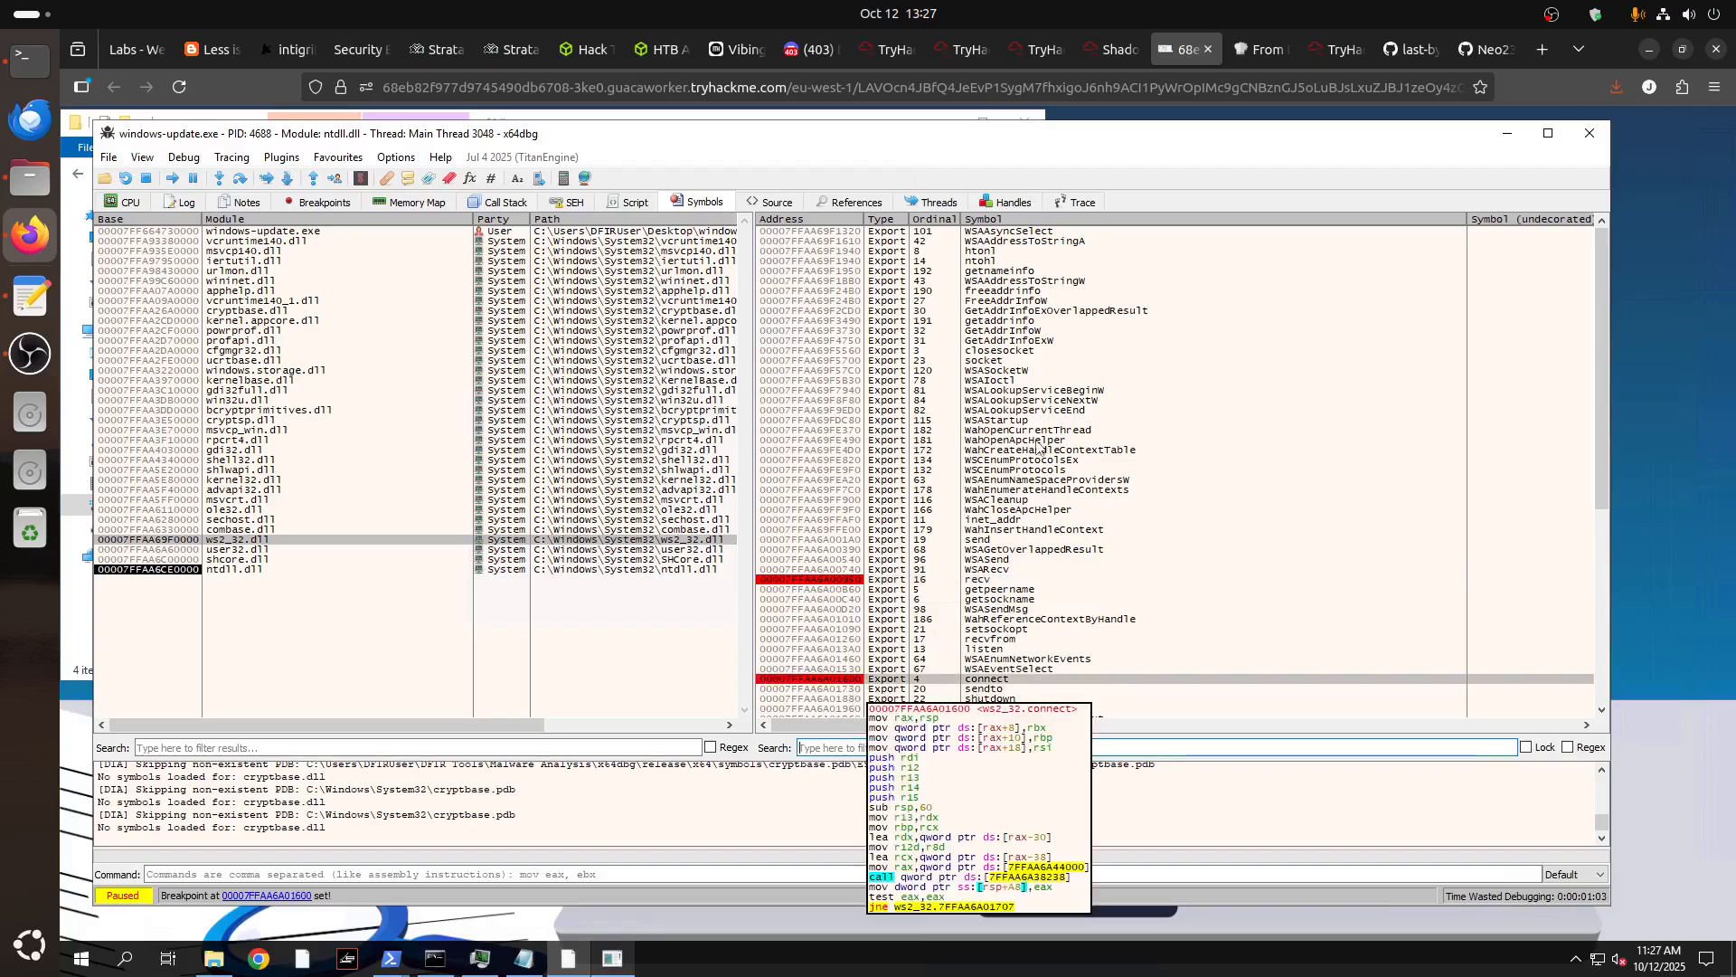
Set breakpoints on the WSASocketW, socket, getnameinfo and send exports of ws2_32.dll.
click(990, 371)
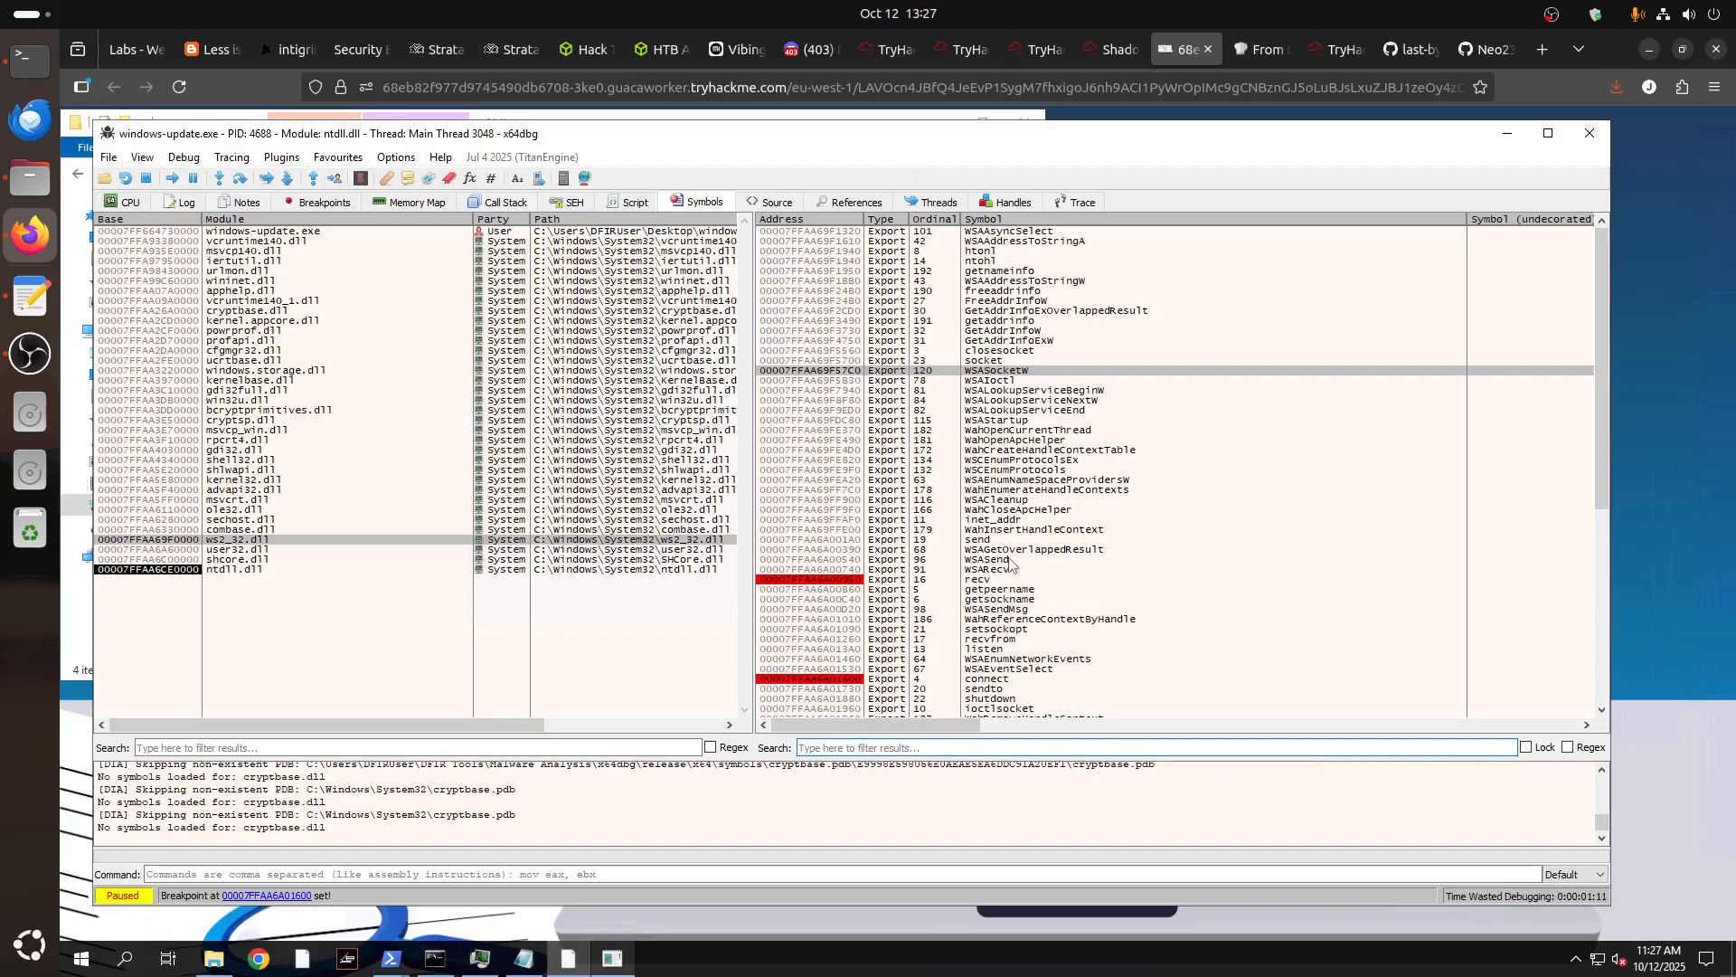
key(F2)
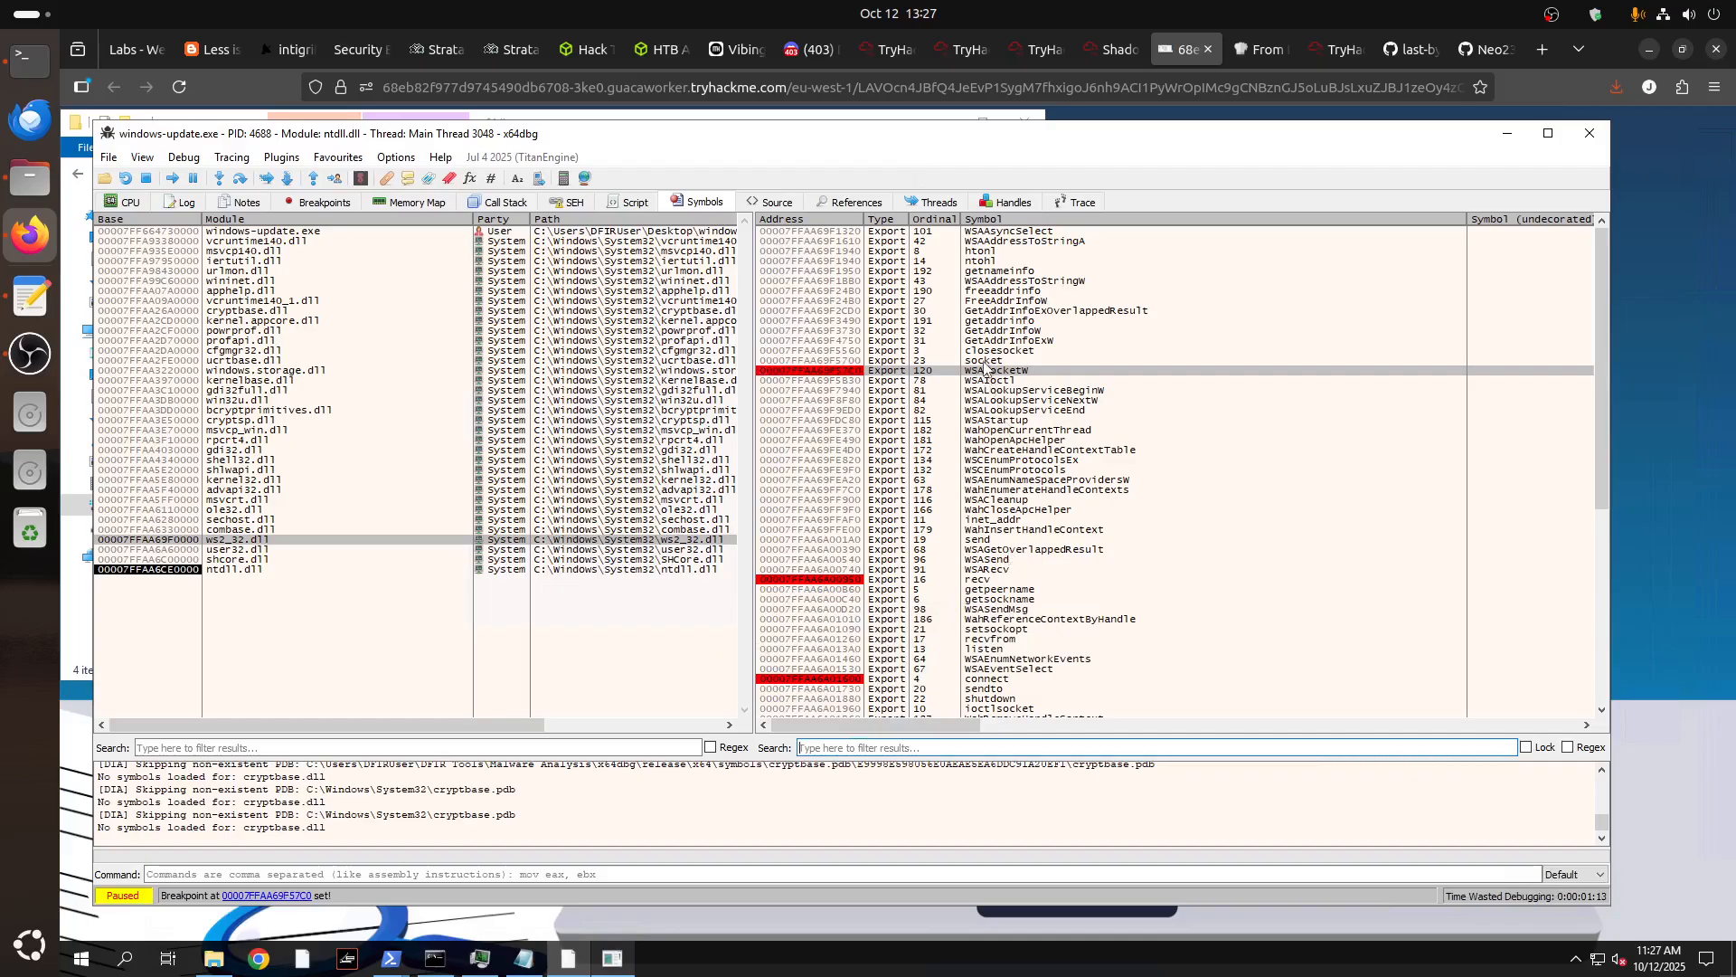
click(857, 361)
key(F2)
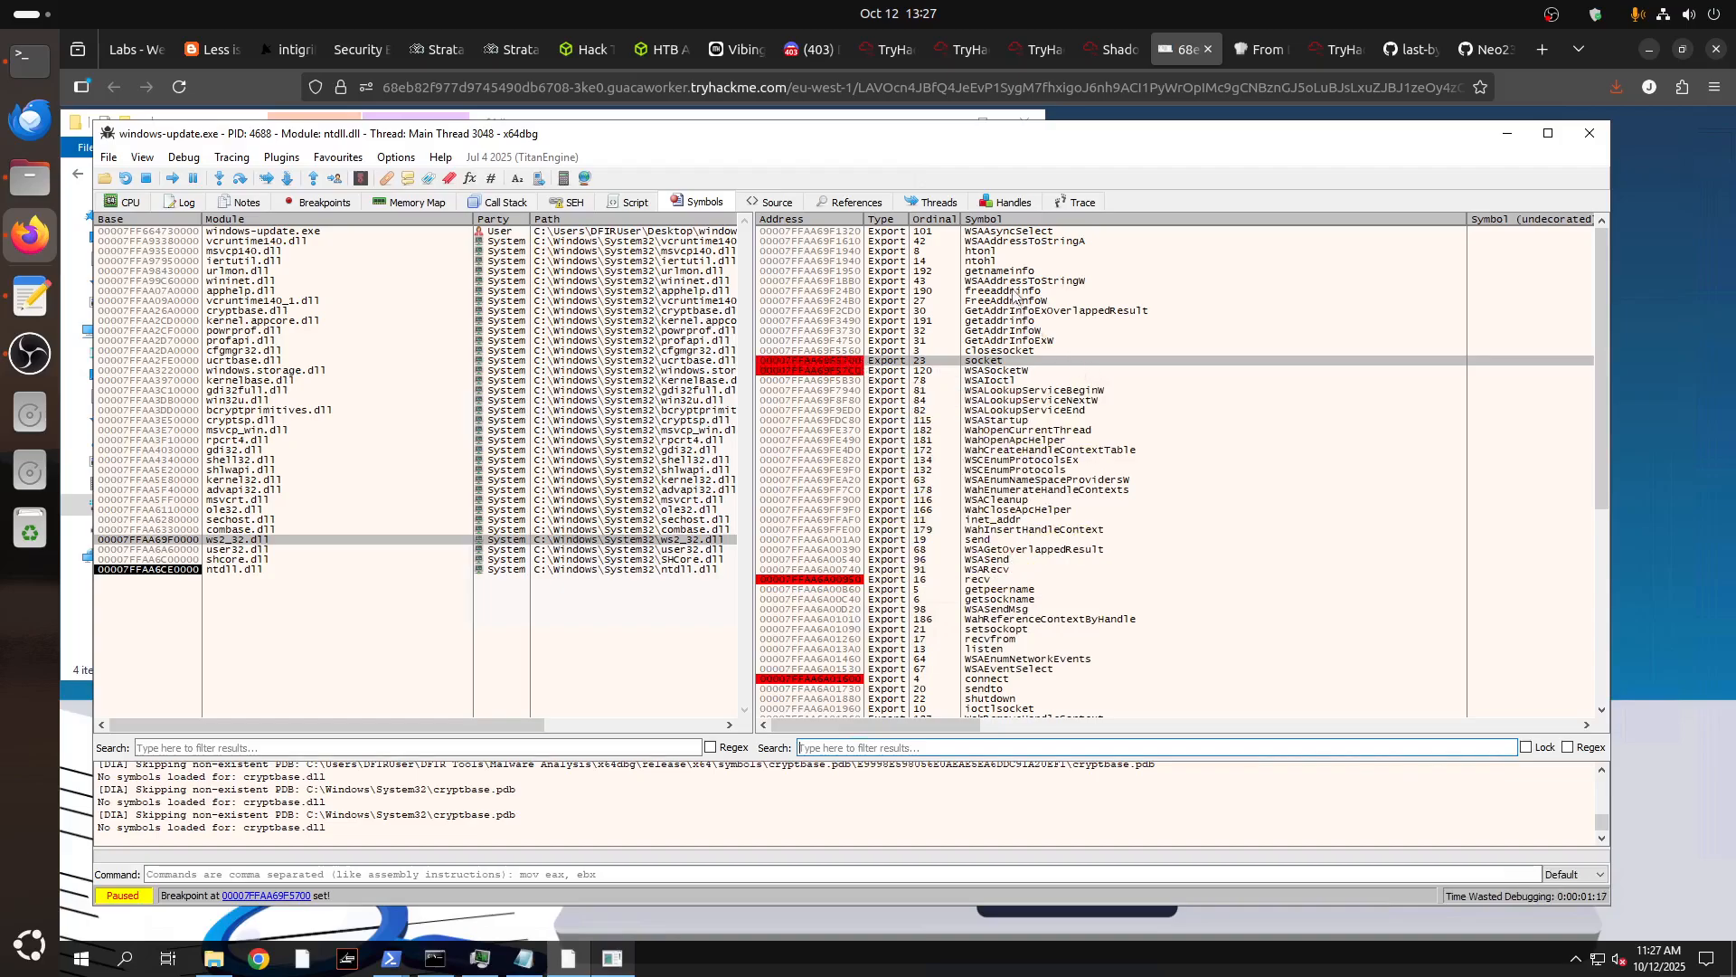
click(815, 272)
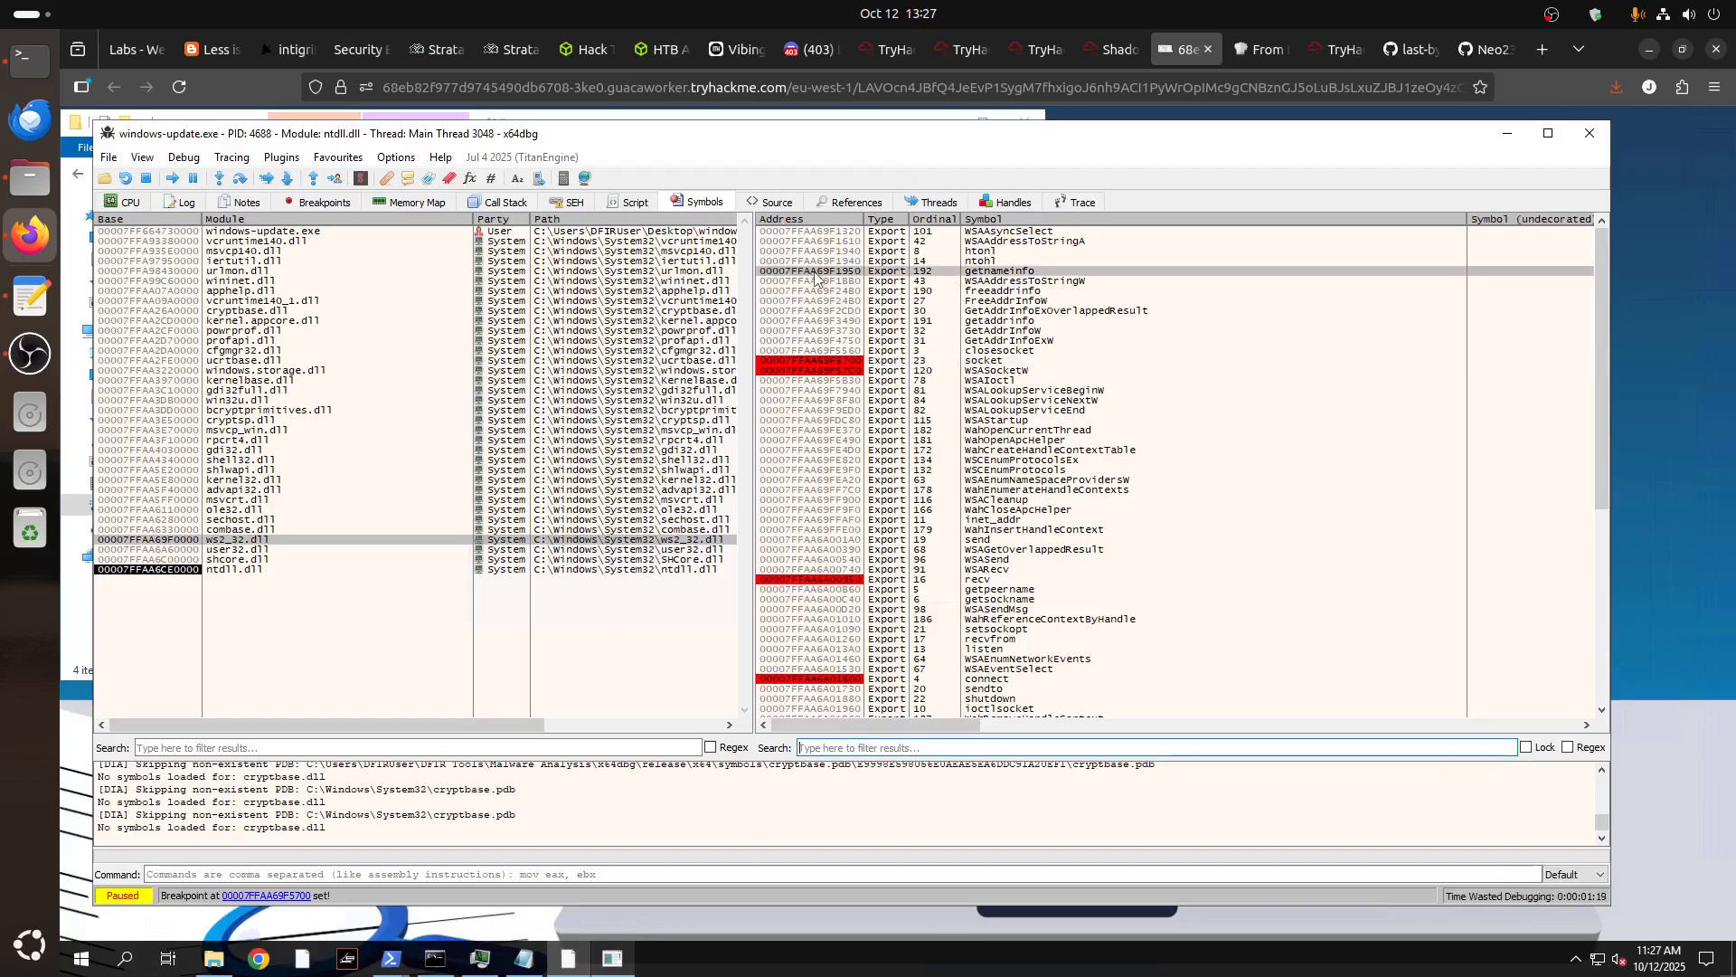
key(F2)
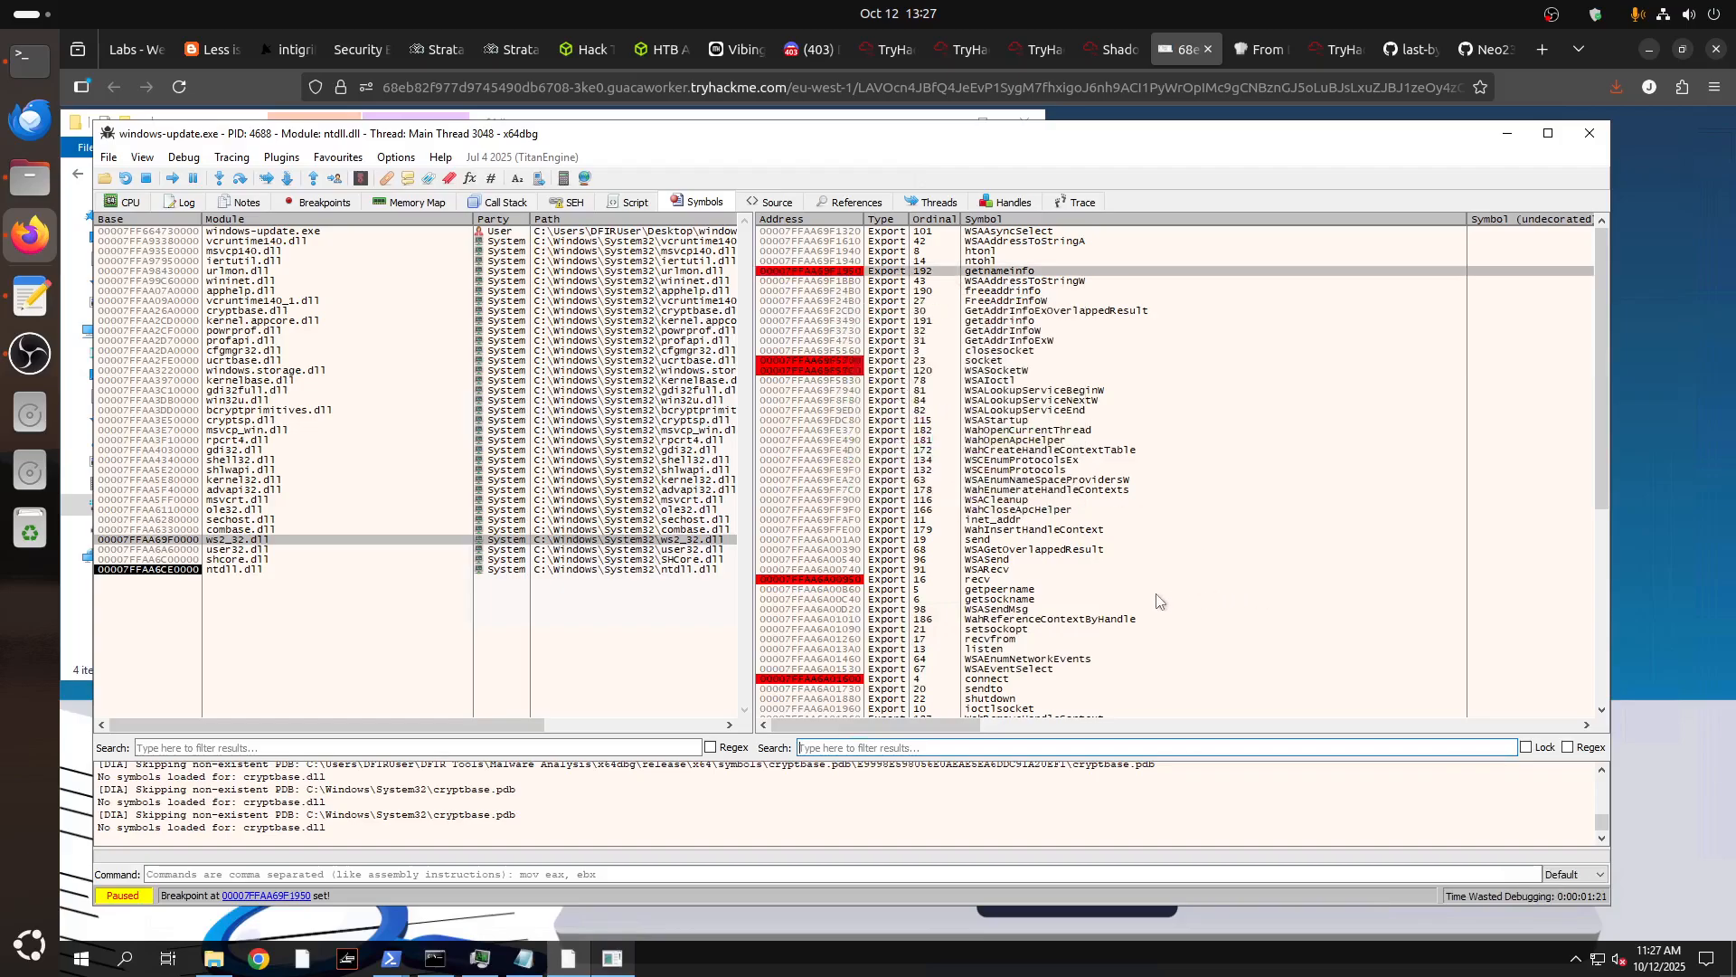
click(989, 540)
key(F2)
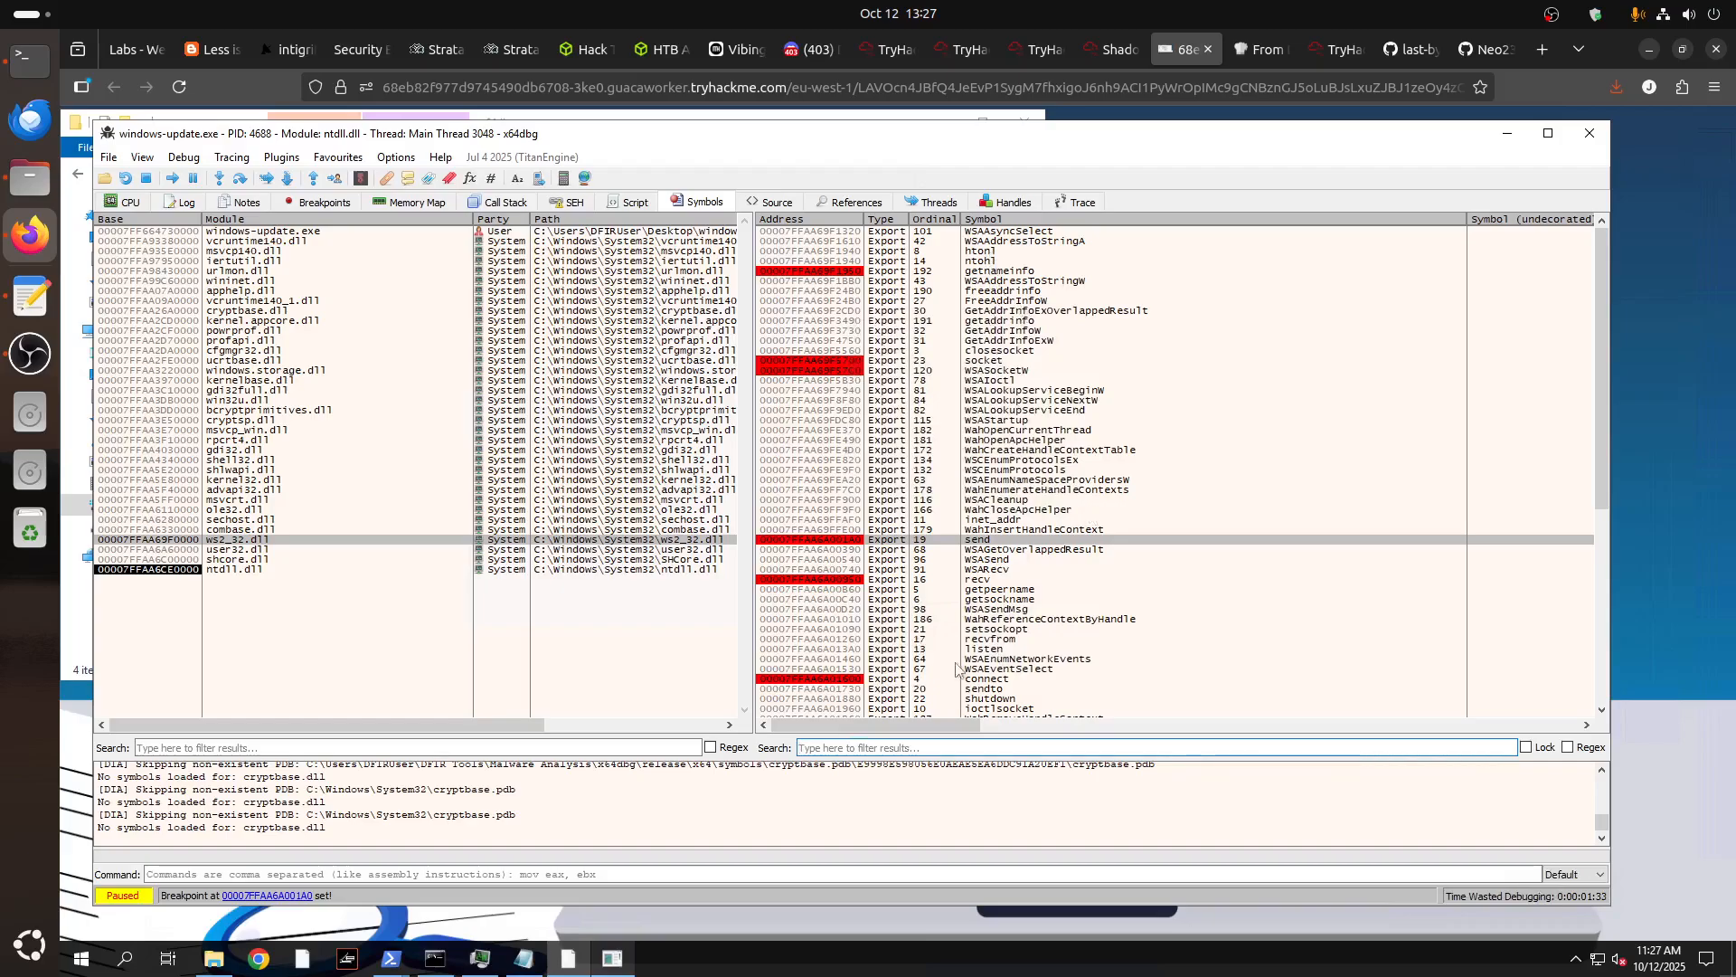
Look through the rest of the ws2_32.dll export list for other socket functions, such as WSASocketA.
click(981, 580)
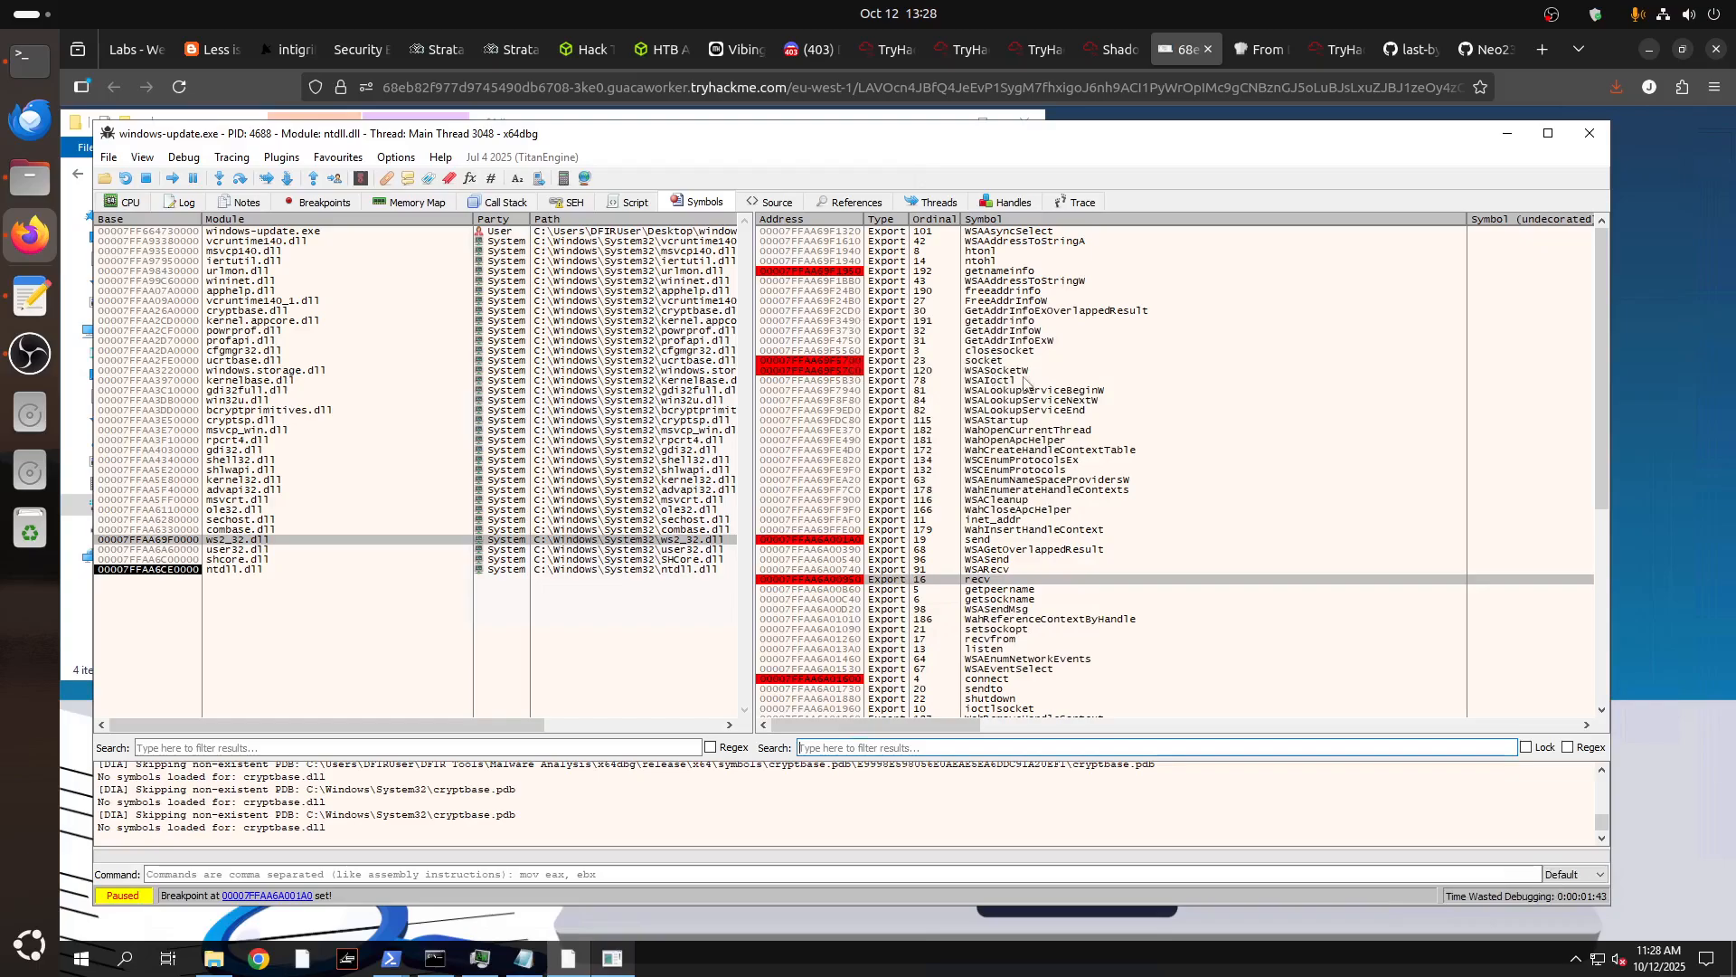
scroll(1025, 386, down, 14)
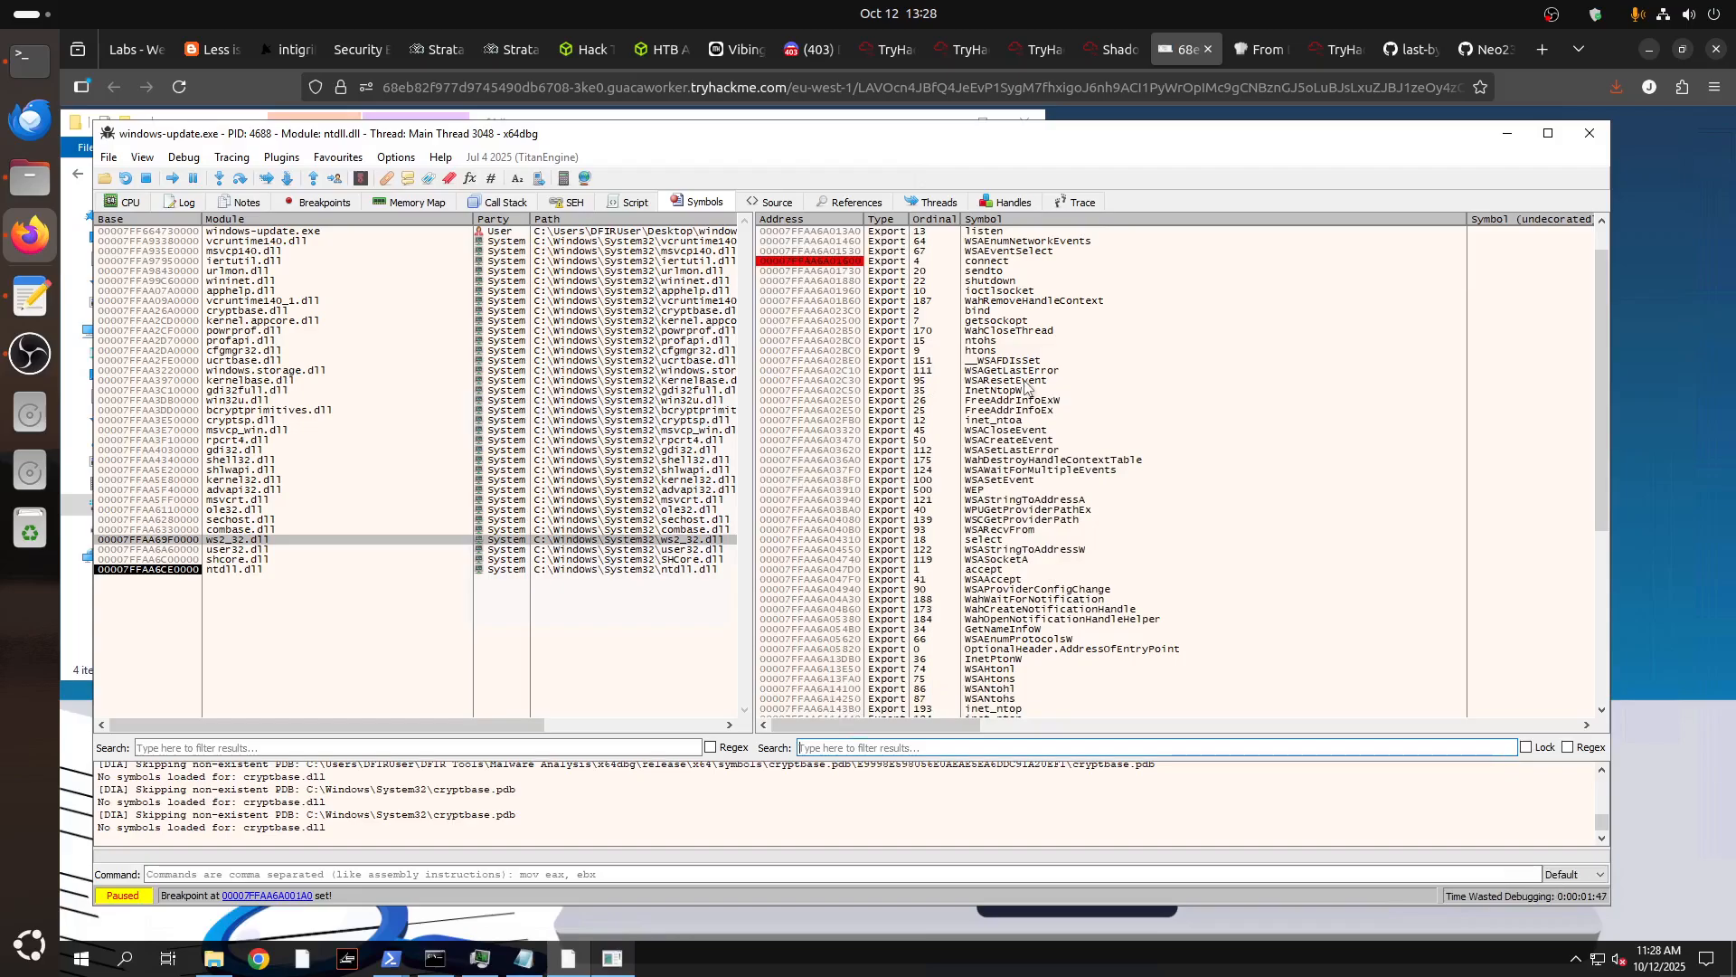
click(999, 560)
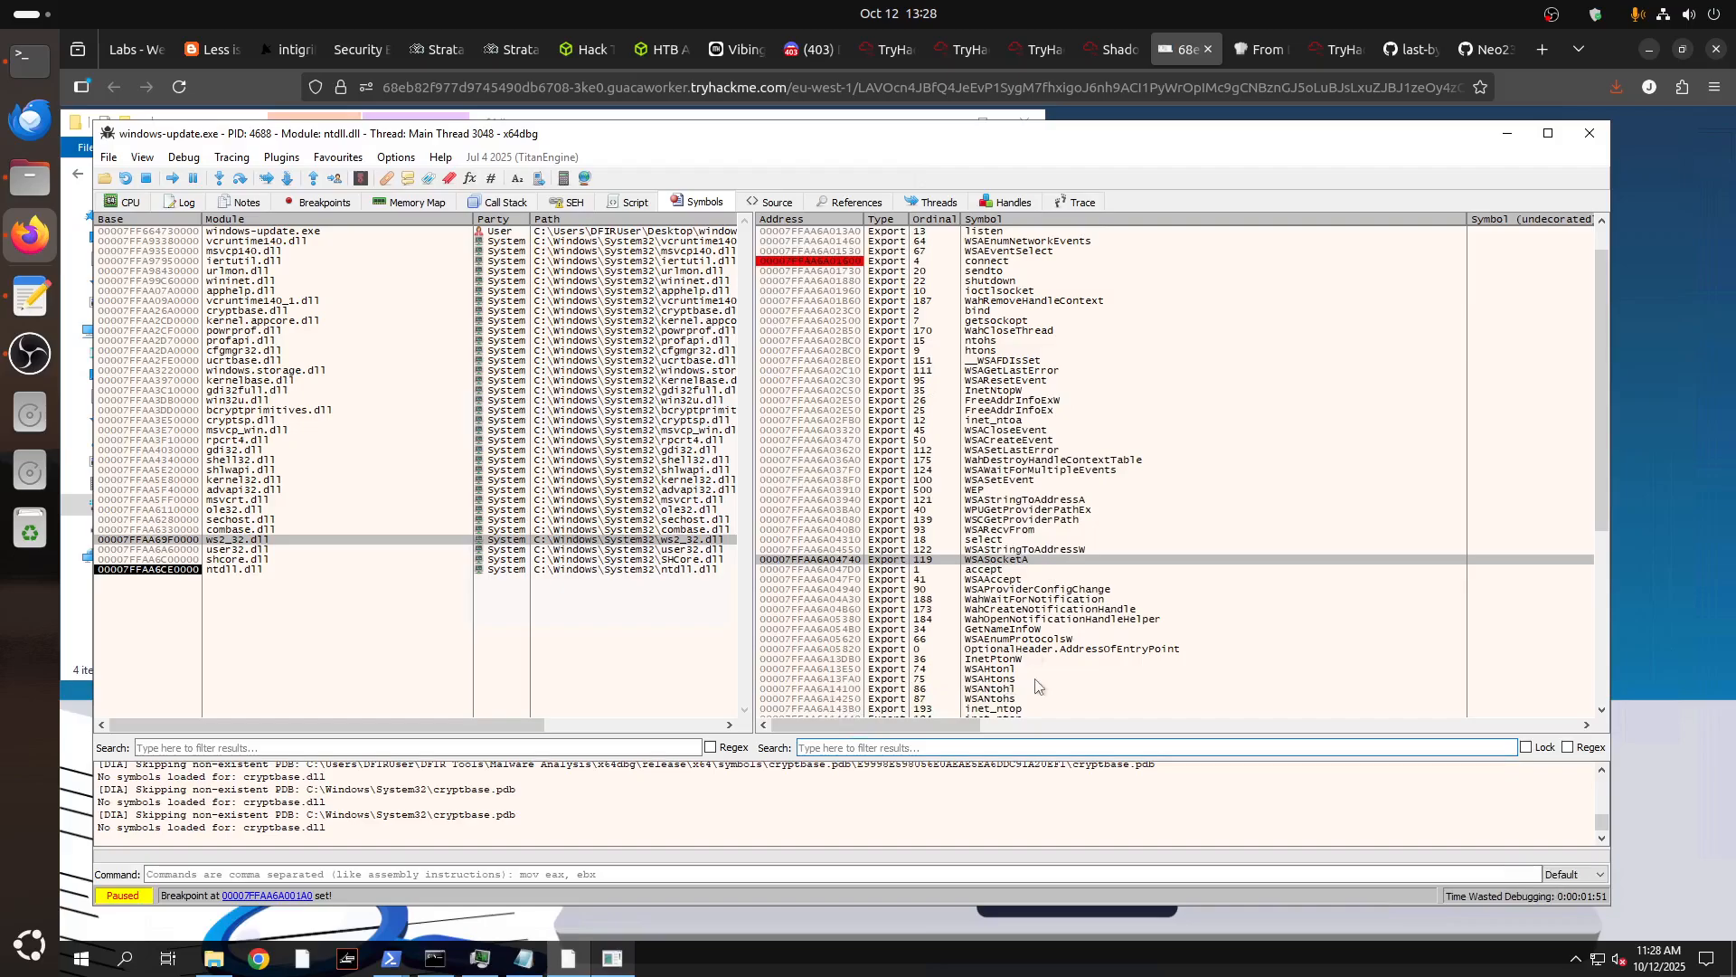
scroll(1031, 670, down, 2)
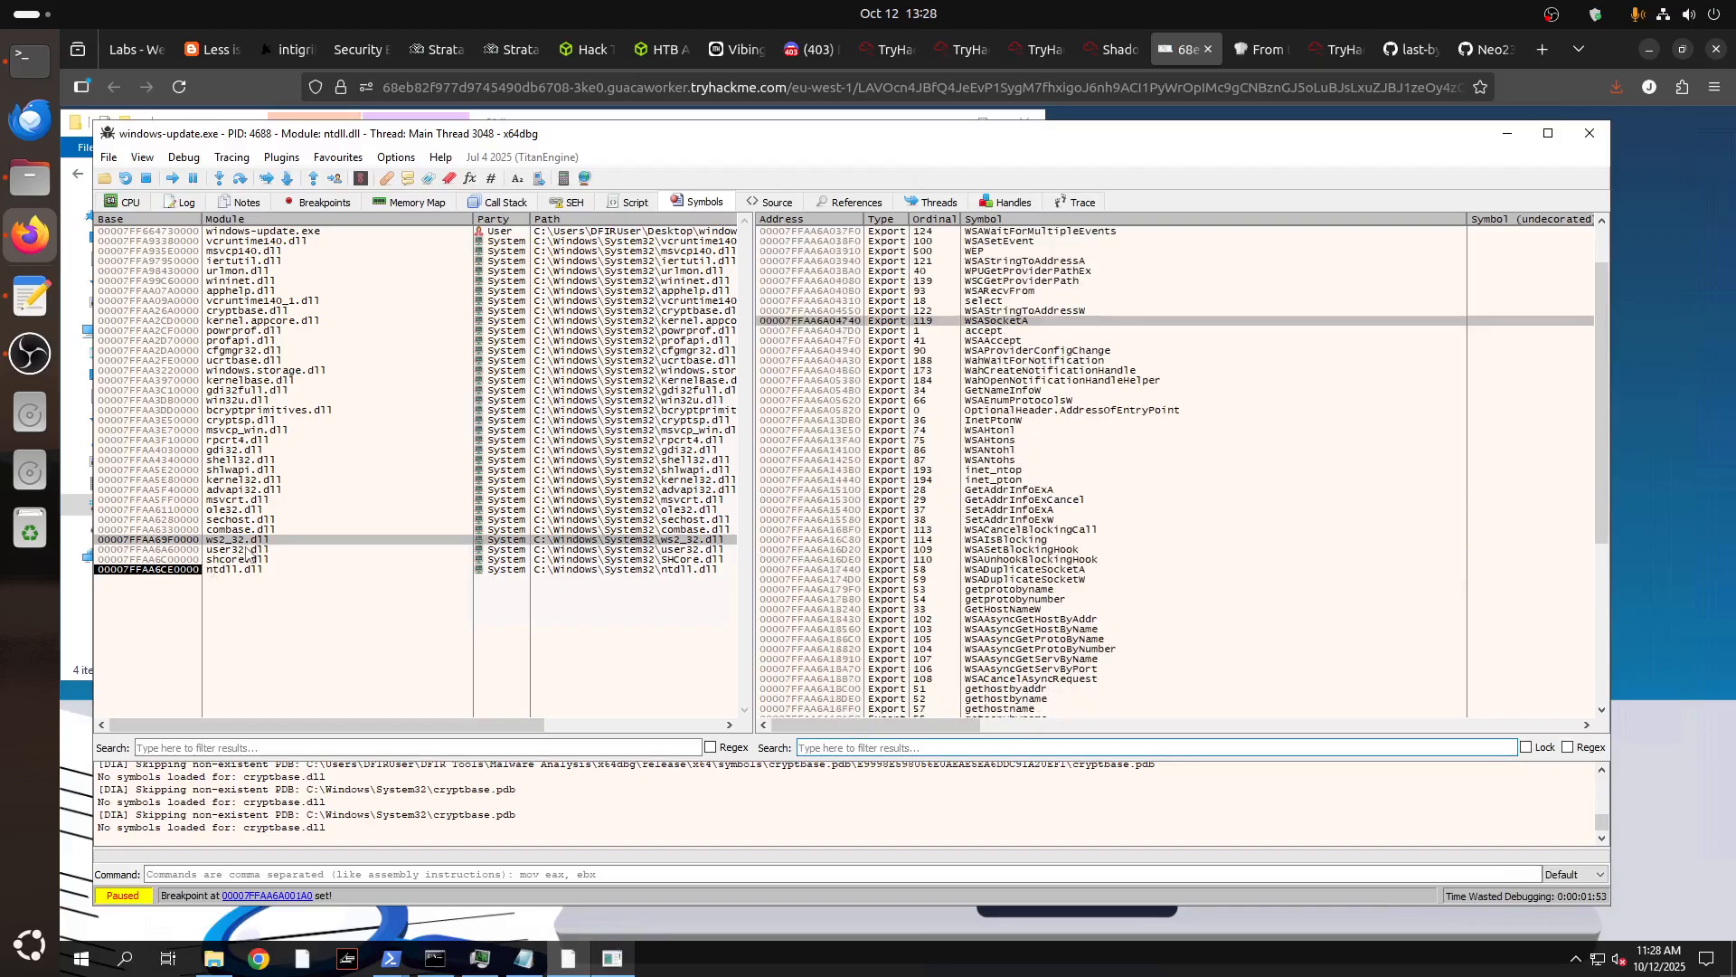
scroll(1126, 626, down, 8)
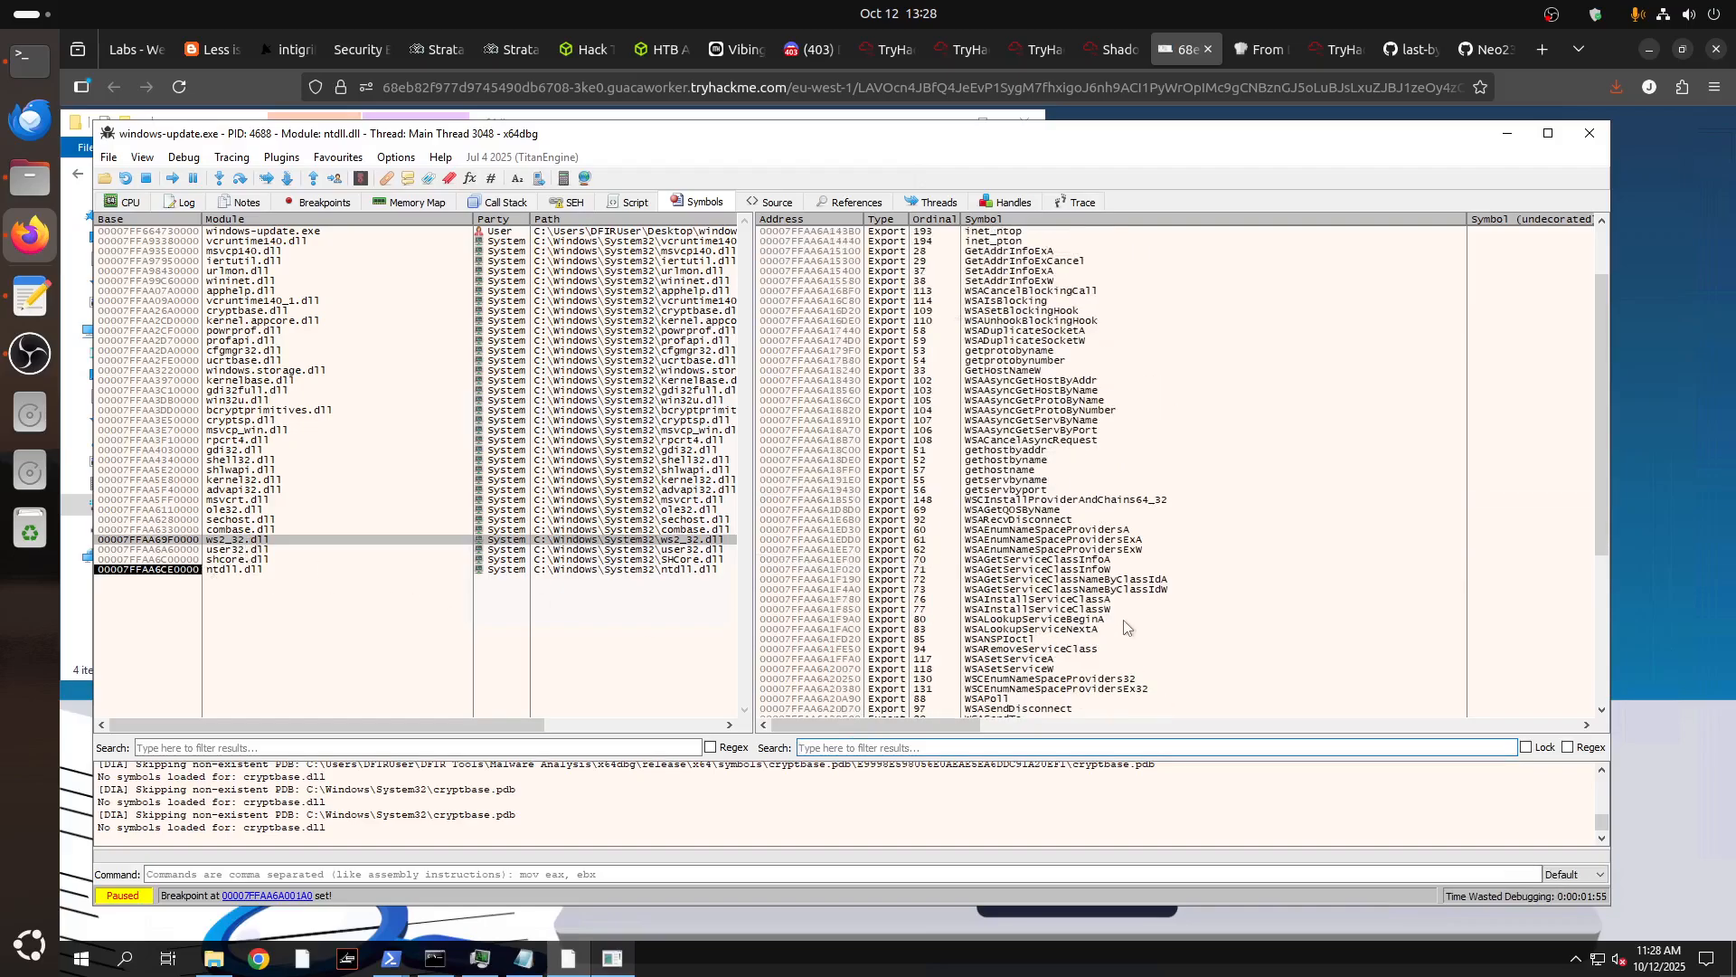
scroll(1125, 627, up, 10)
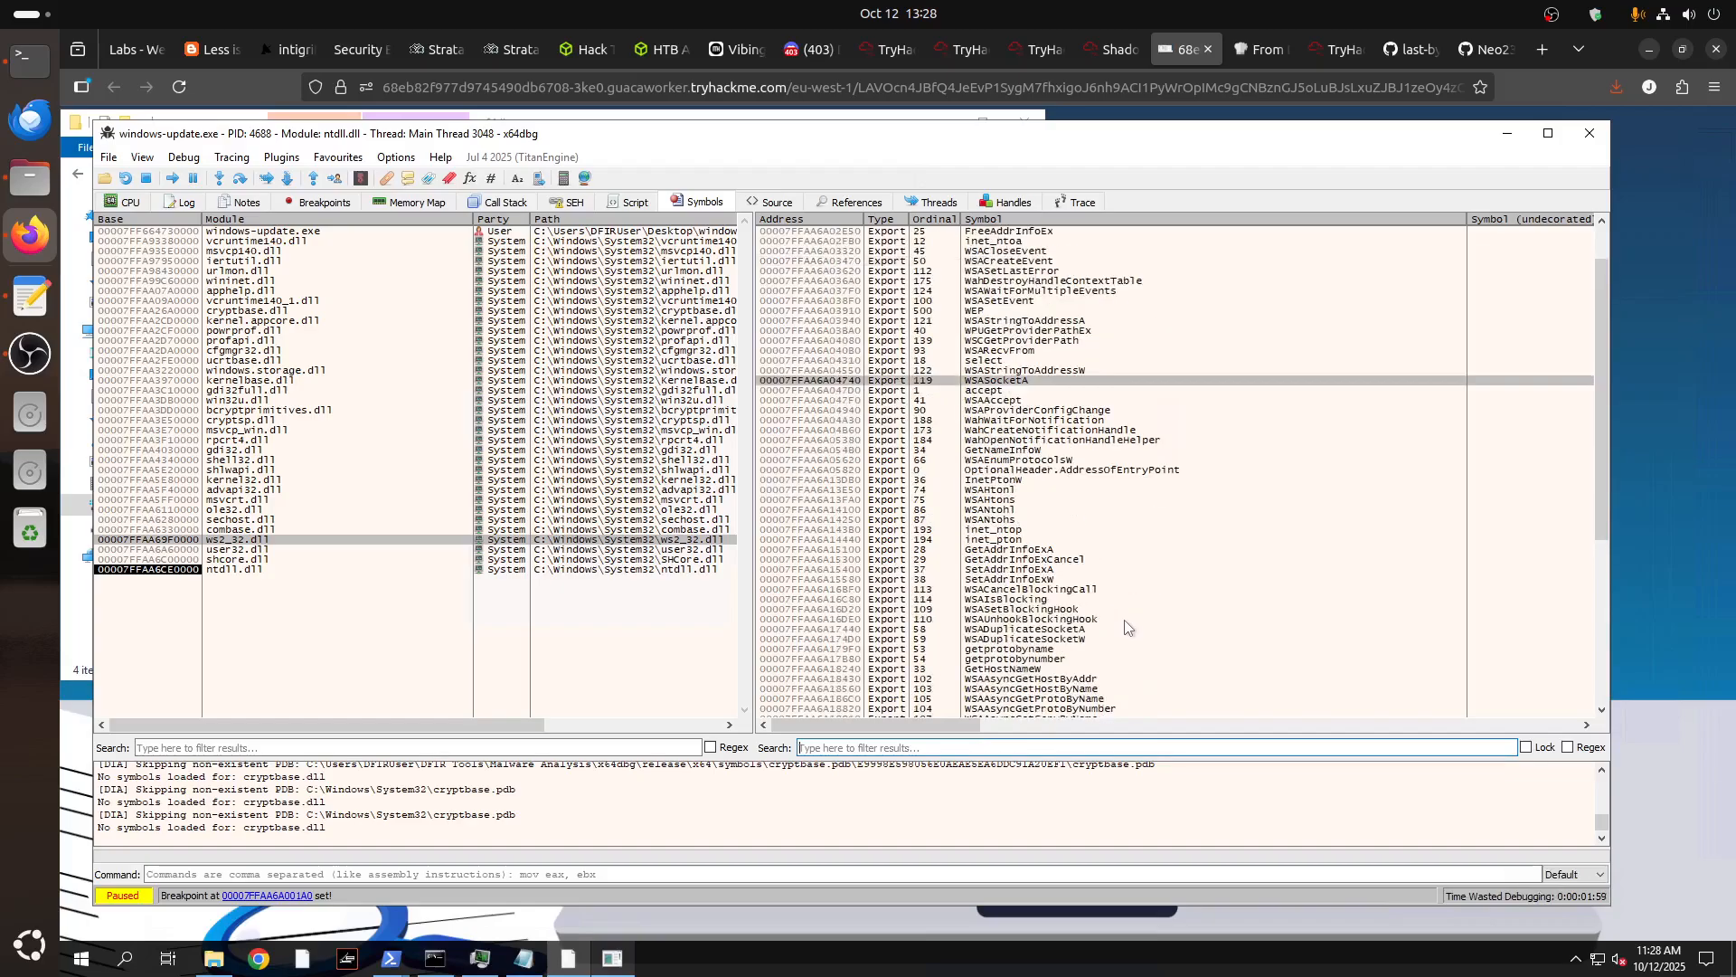
Run windows-update.exe to its entry breakpoint and on to the socket breakpoint, checking its console window after each stop.
key(F9)
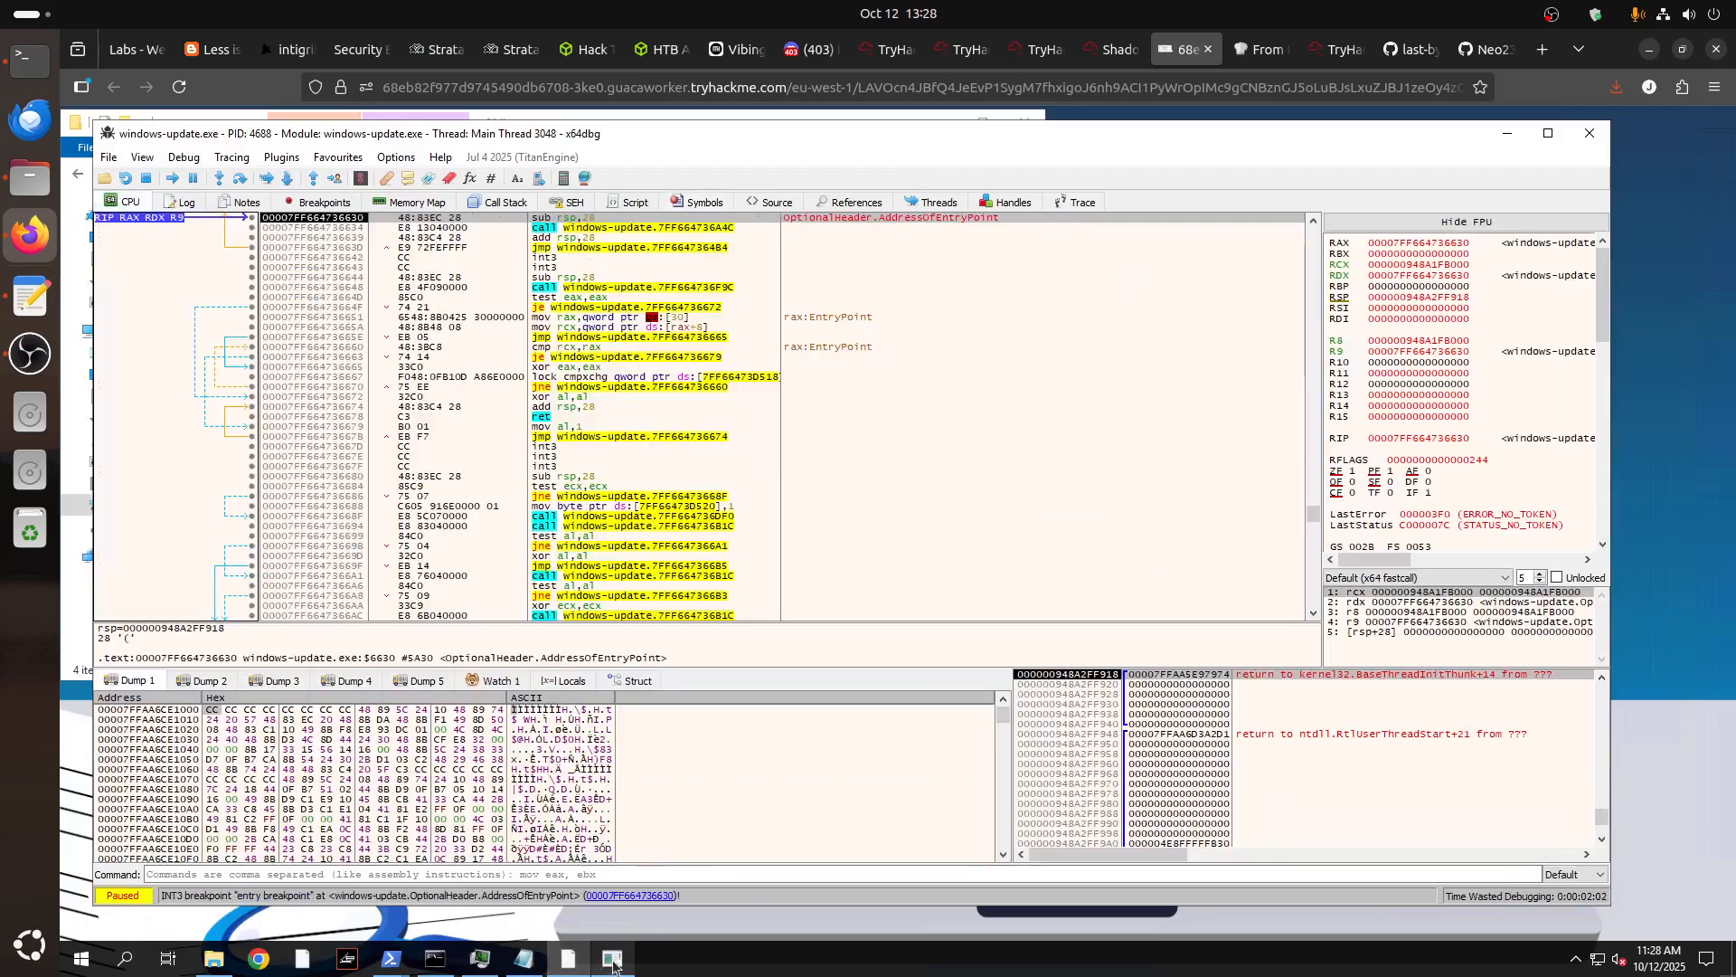
click(612, 961)
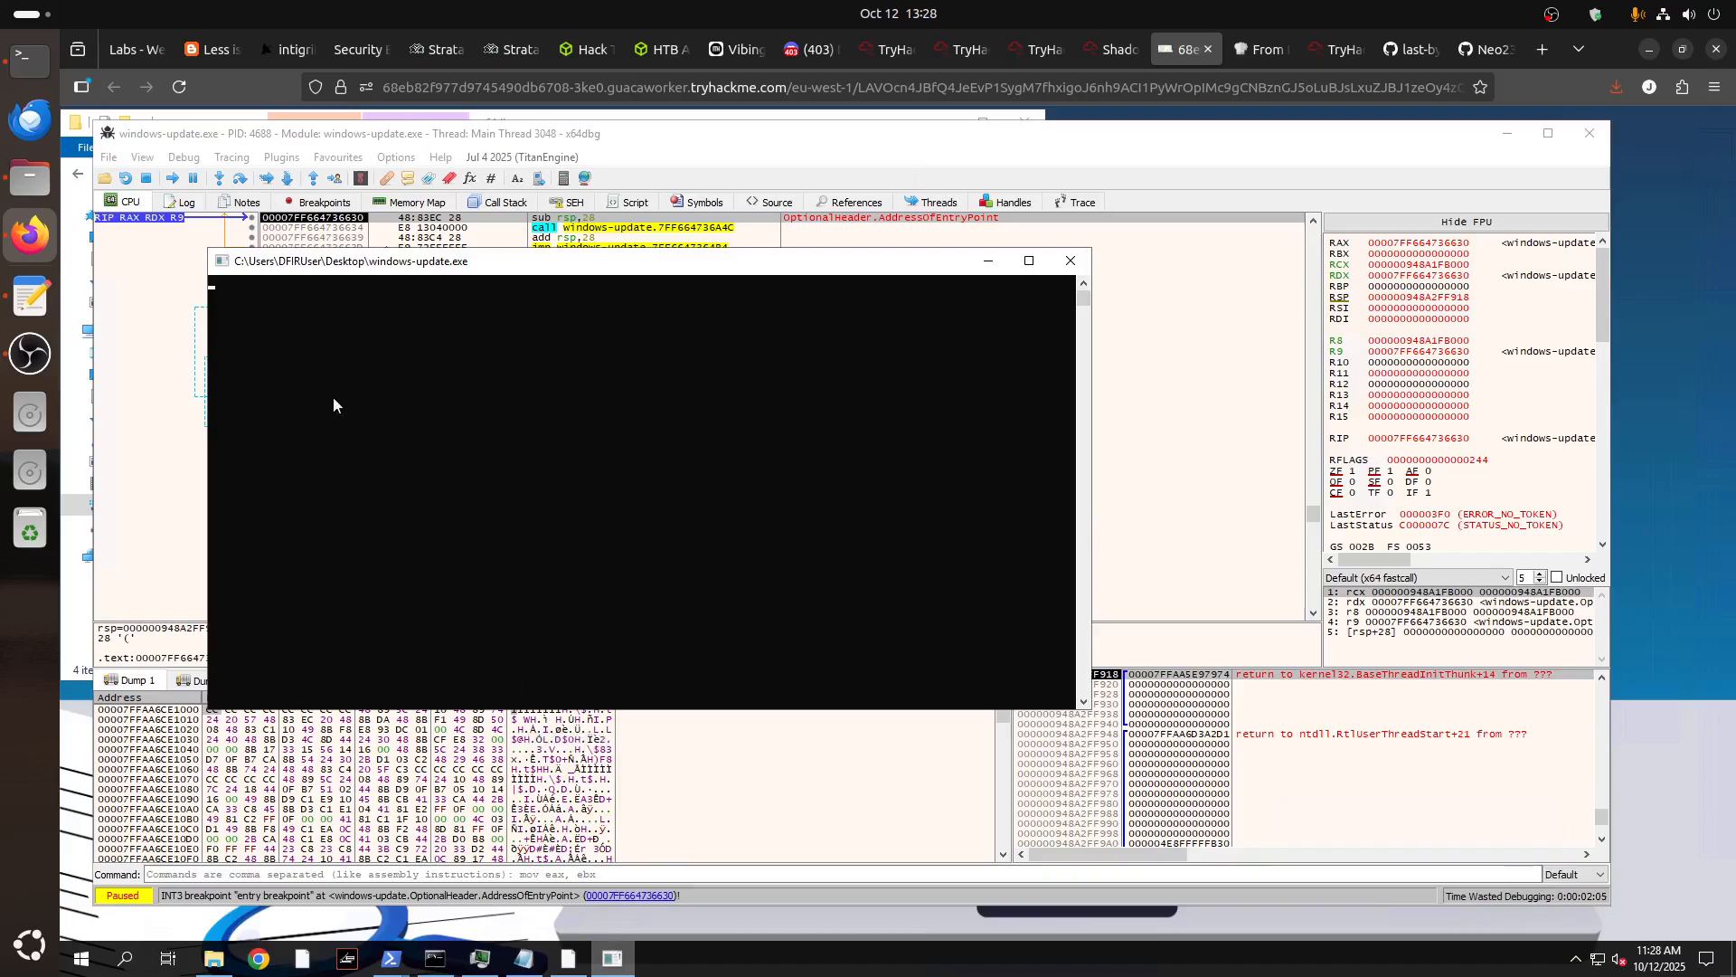
click(156, 287)
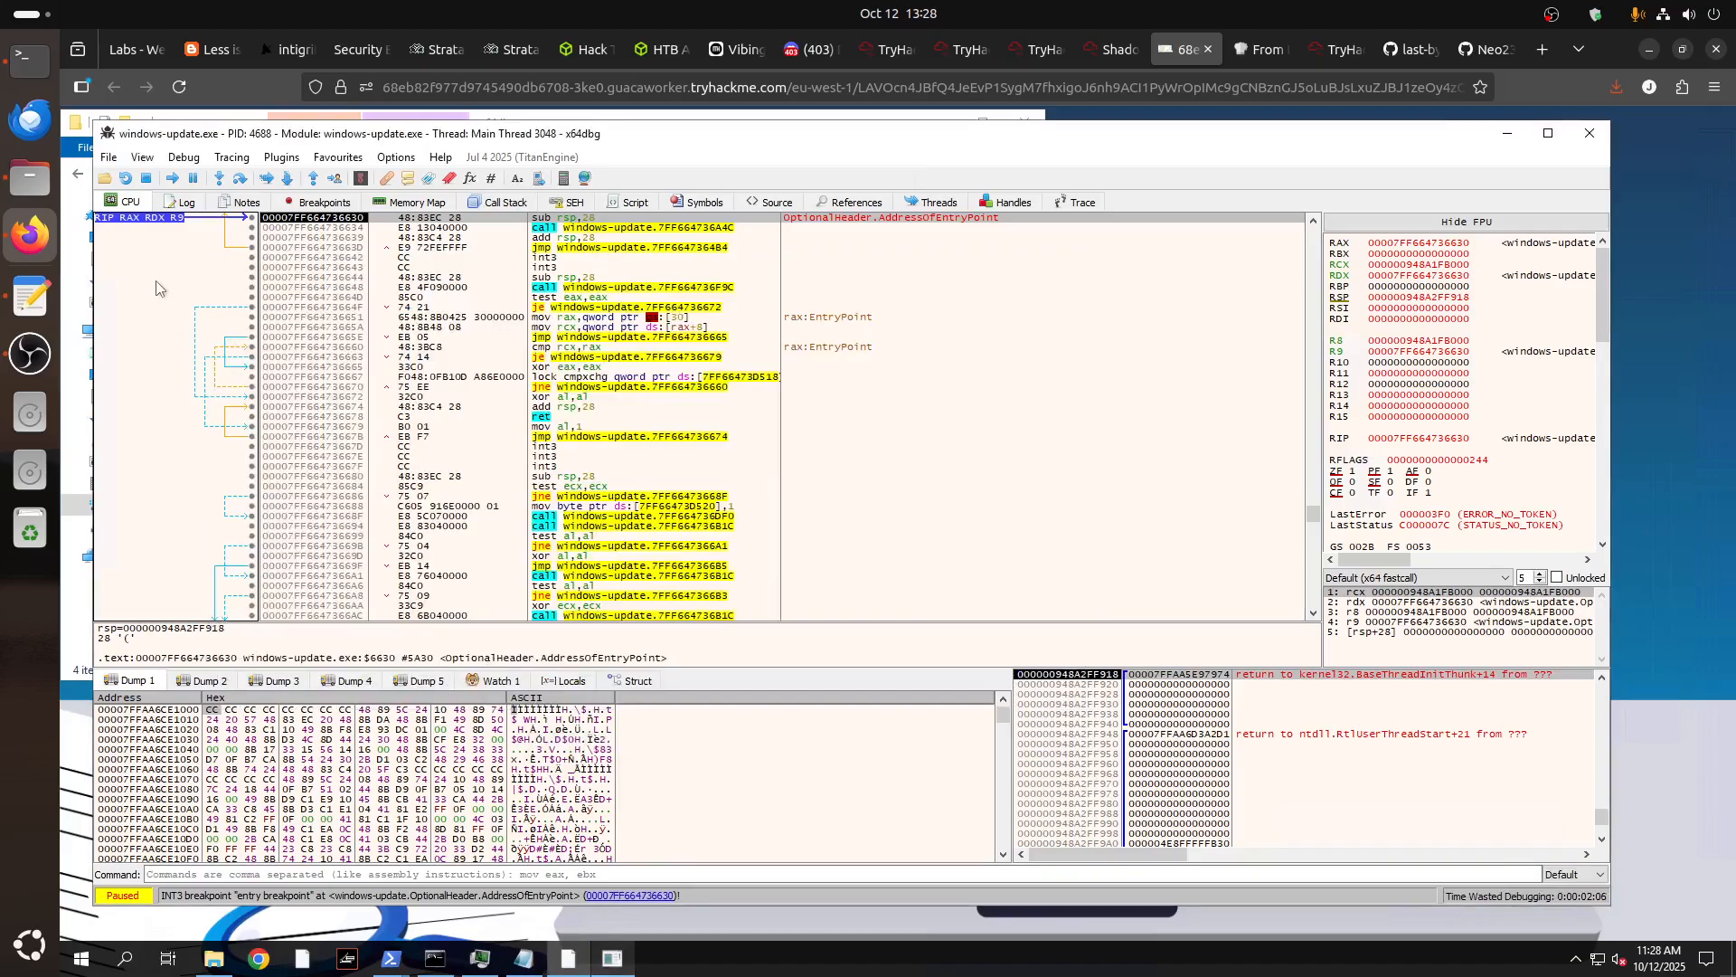
key(F9)
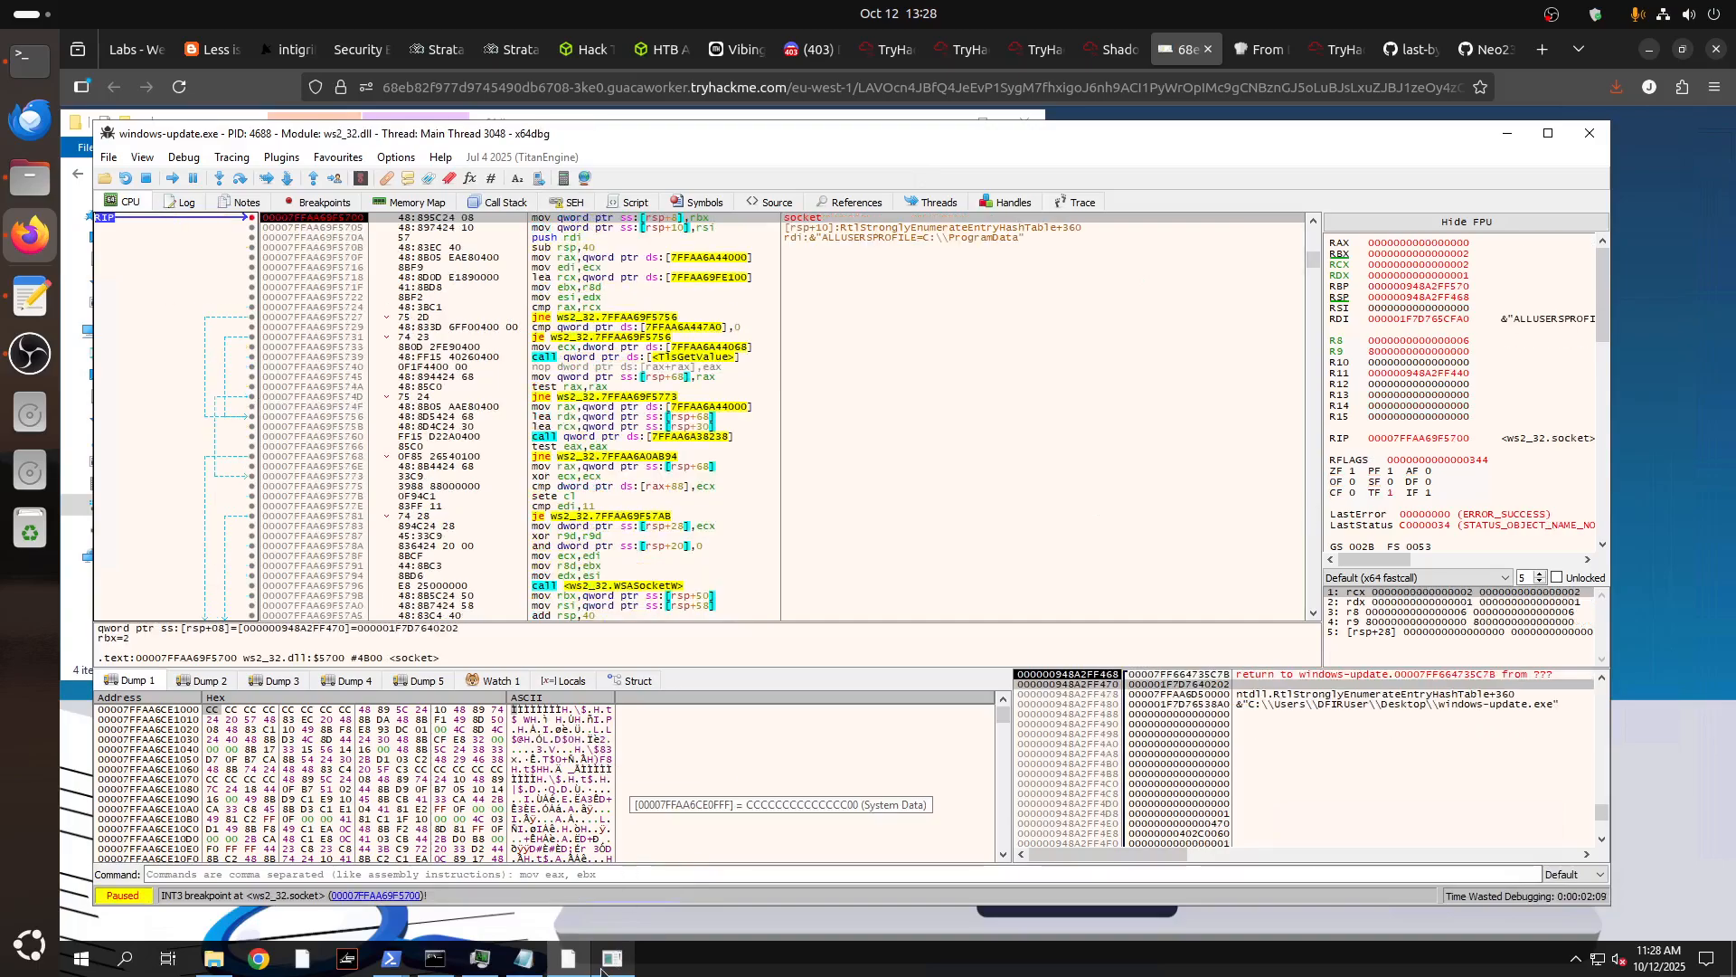
click(611, 958)
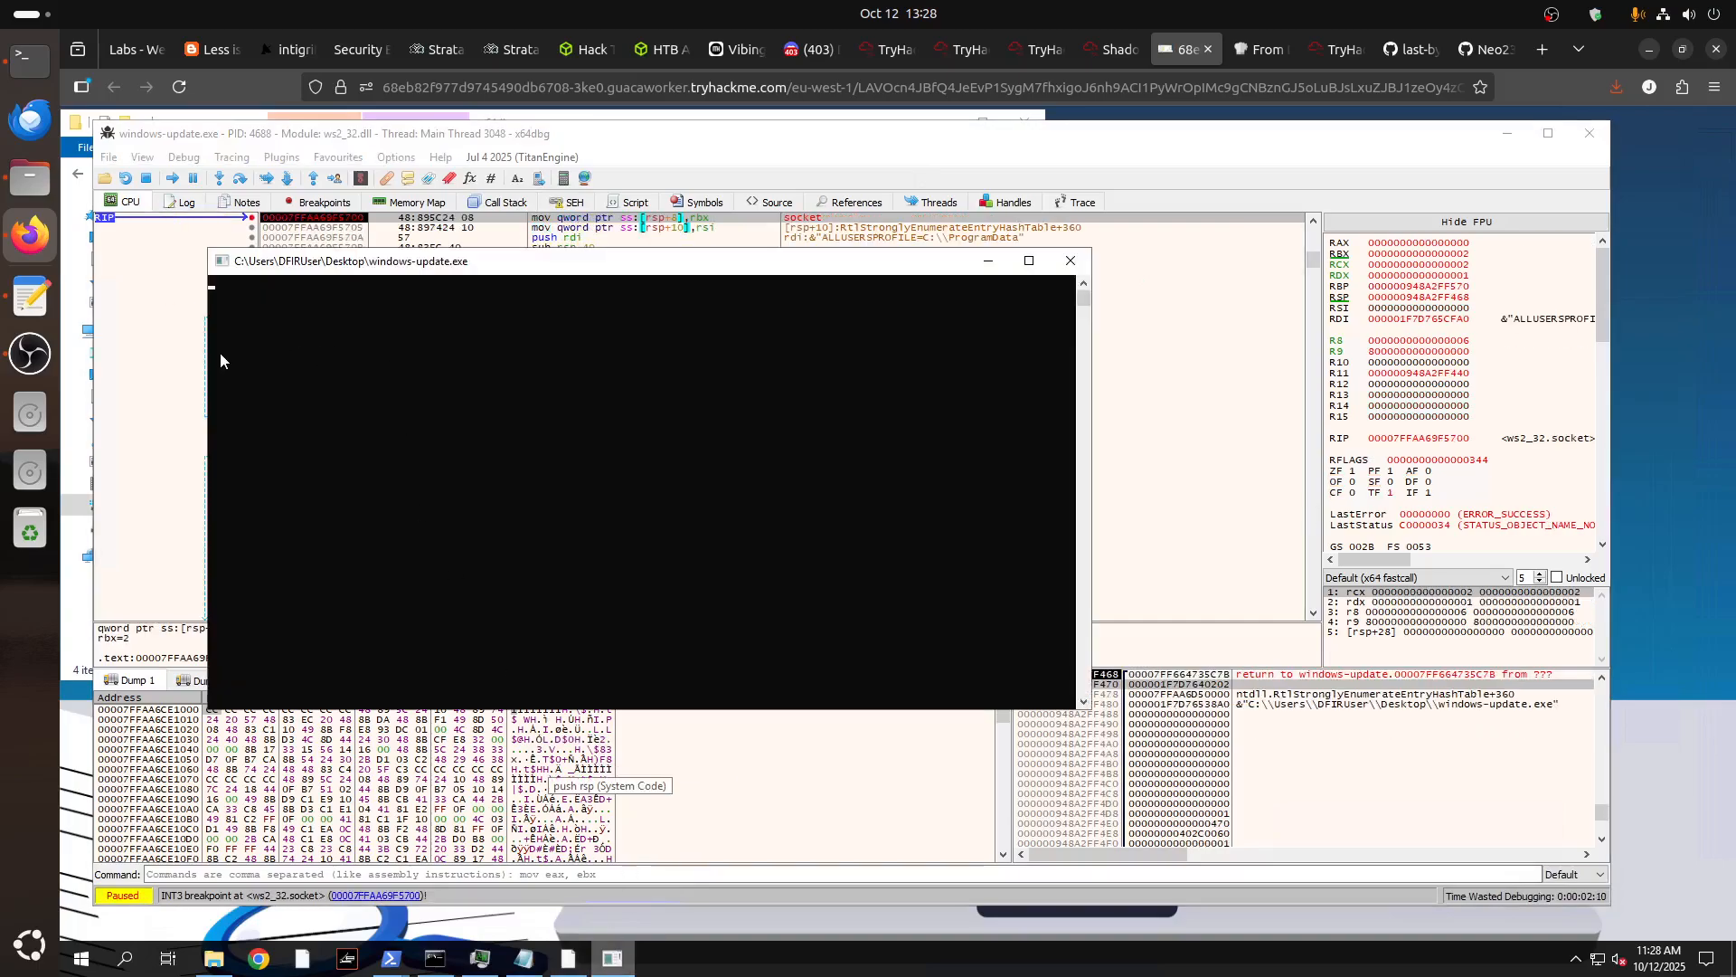
click(714, 236)
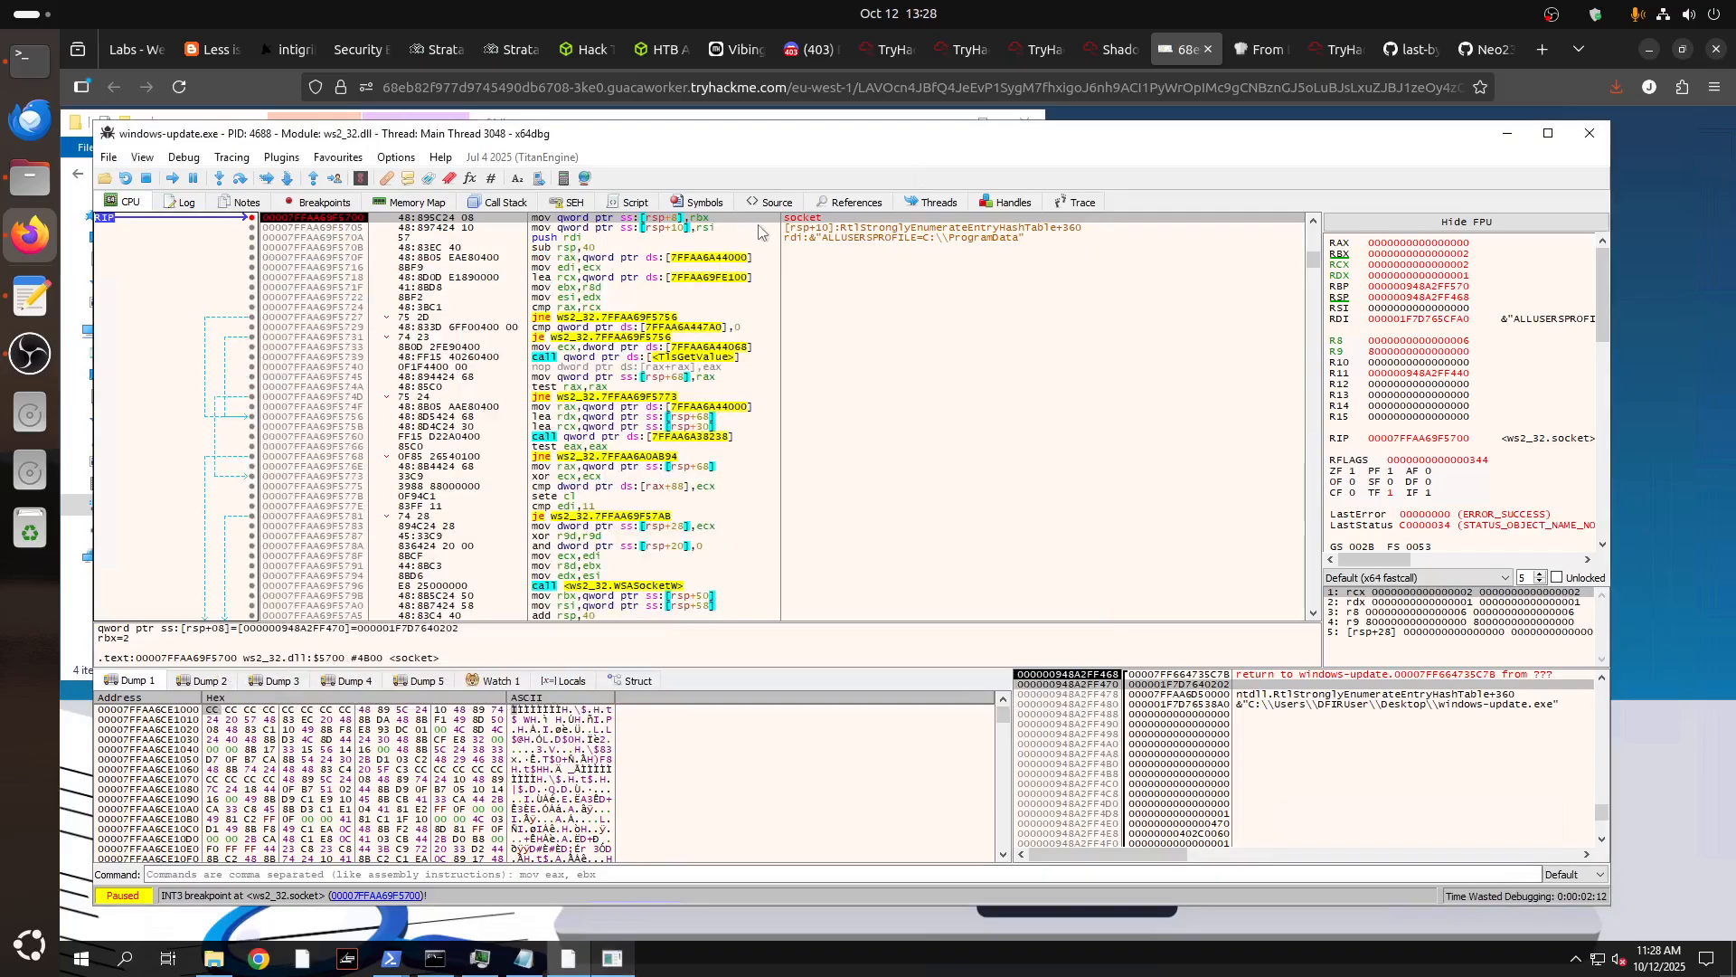
Resume execution to the WSASocketW breakpoint and past it, checking the windows-update.exe console window after each run.
key(F9)
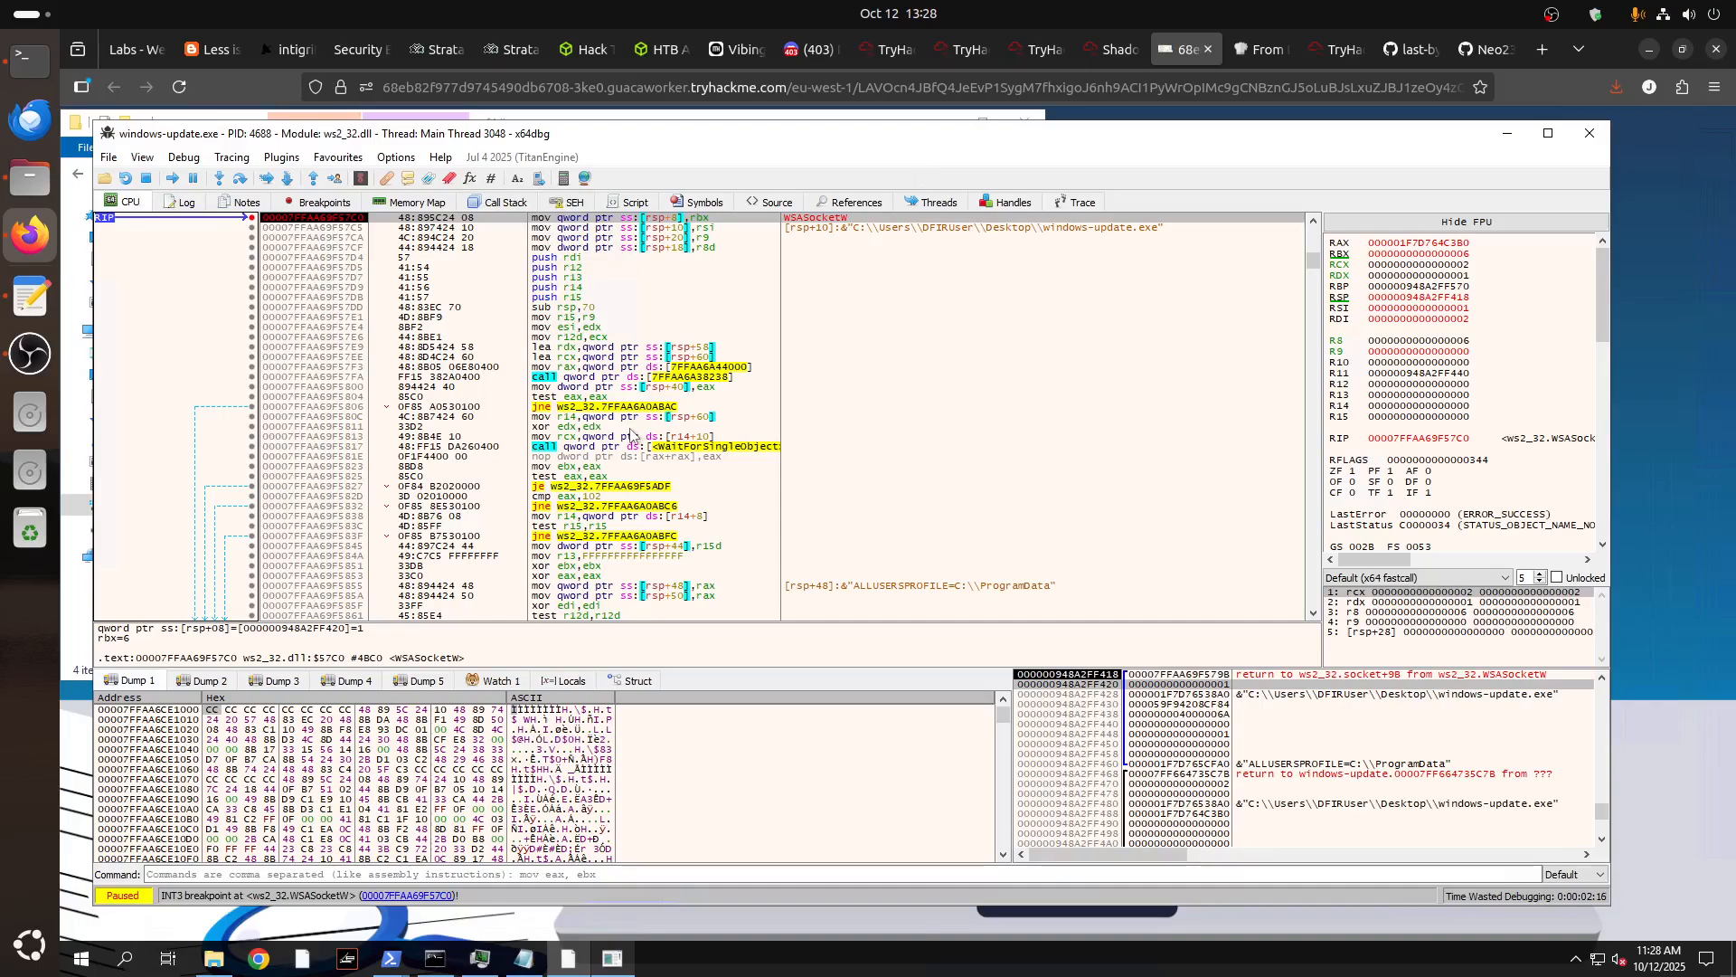
click(612, 961)
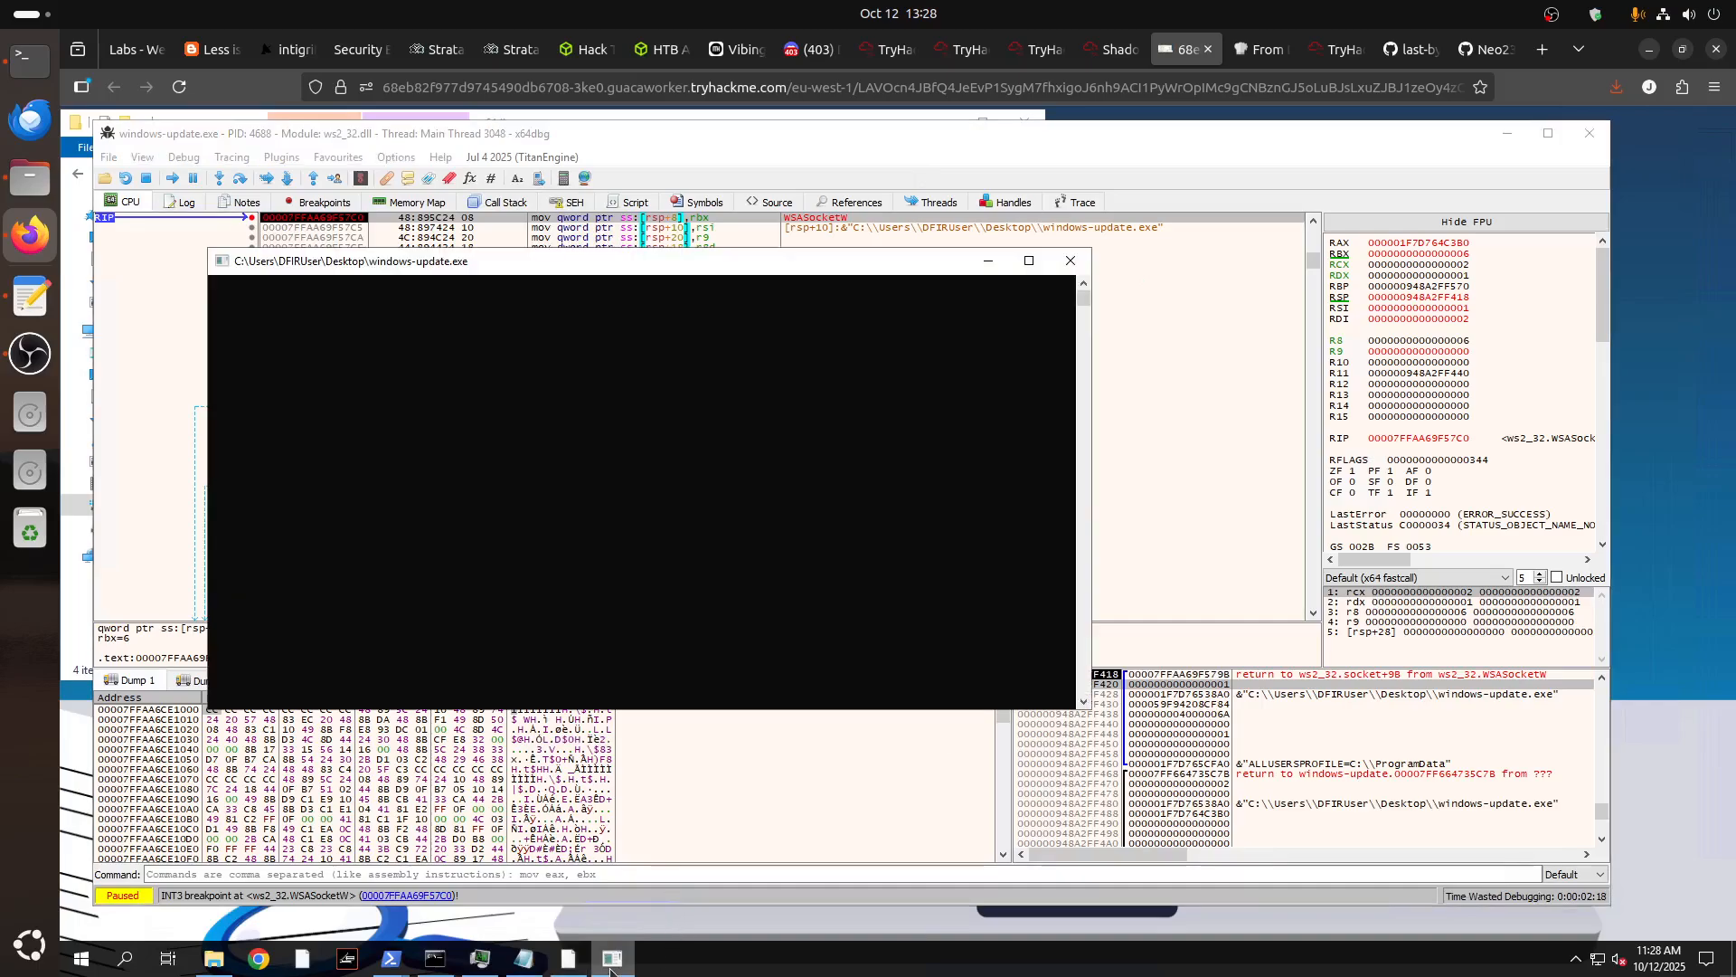
click(145, 361)
key(F9)
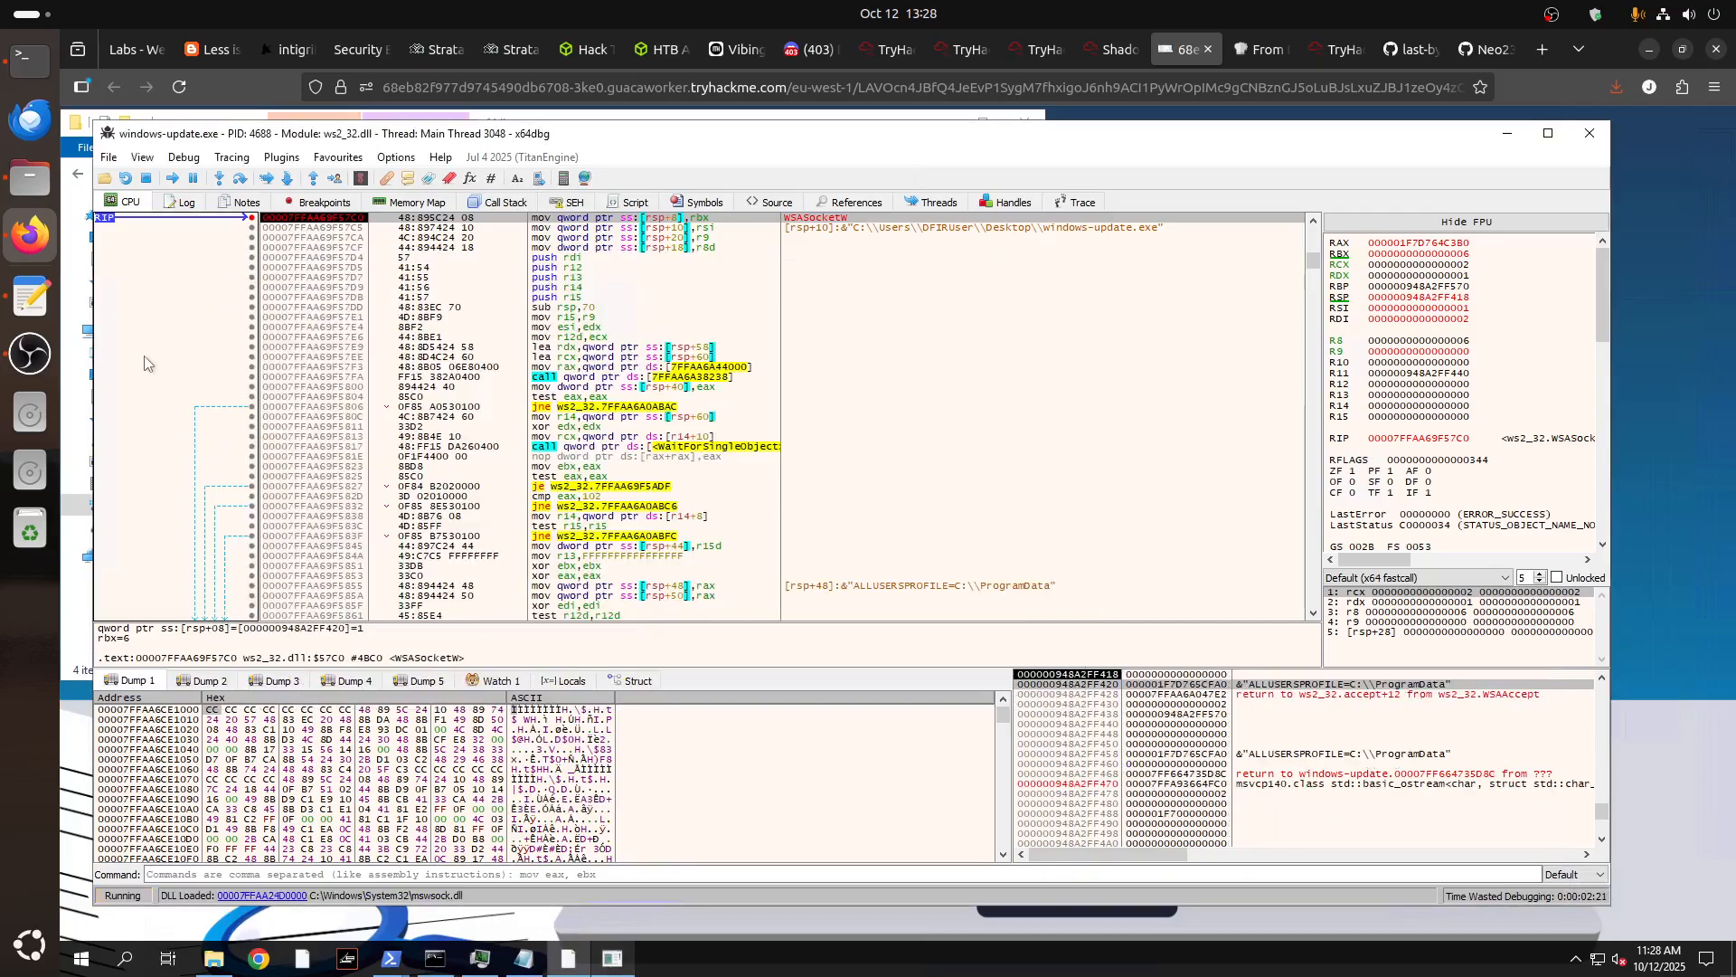
click(604, 957)
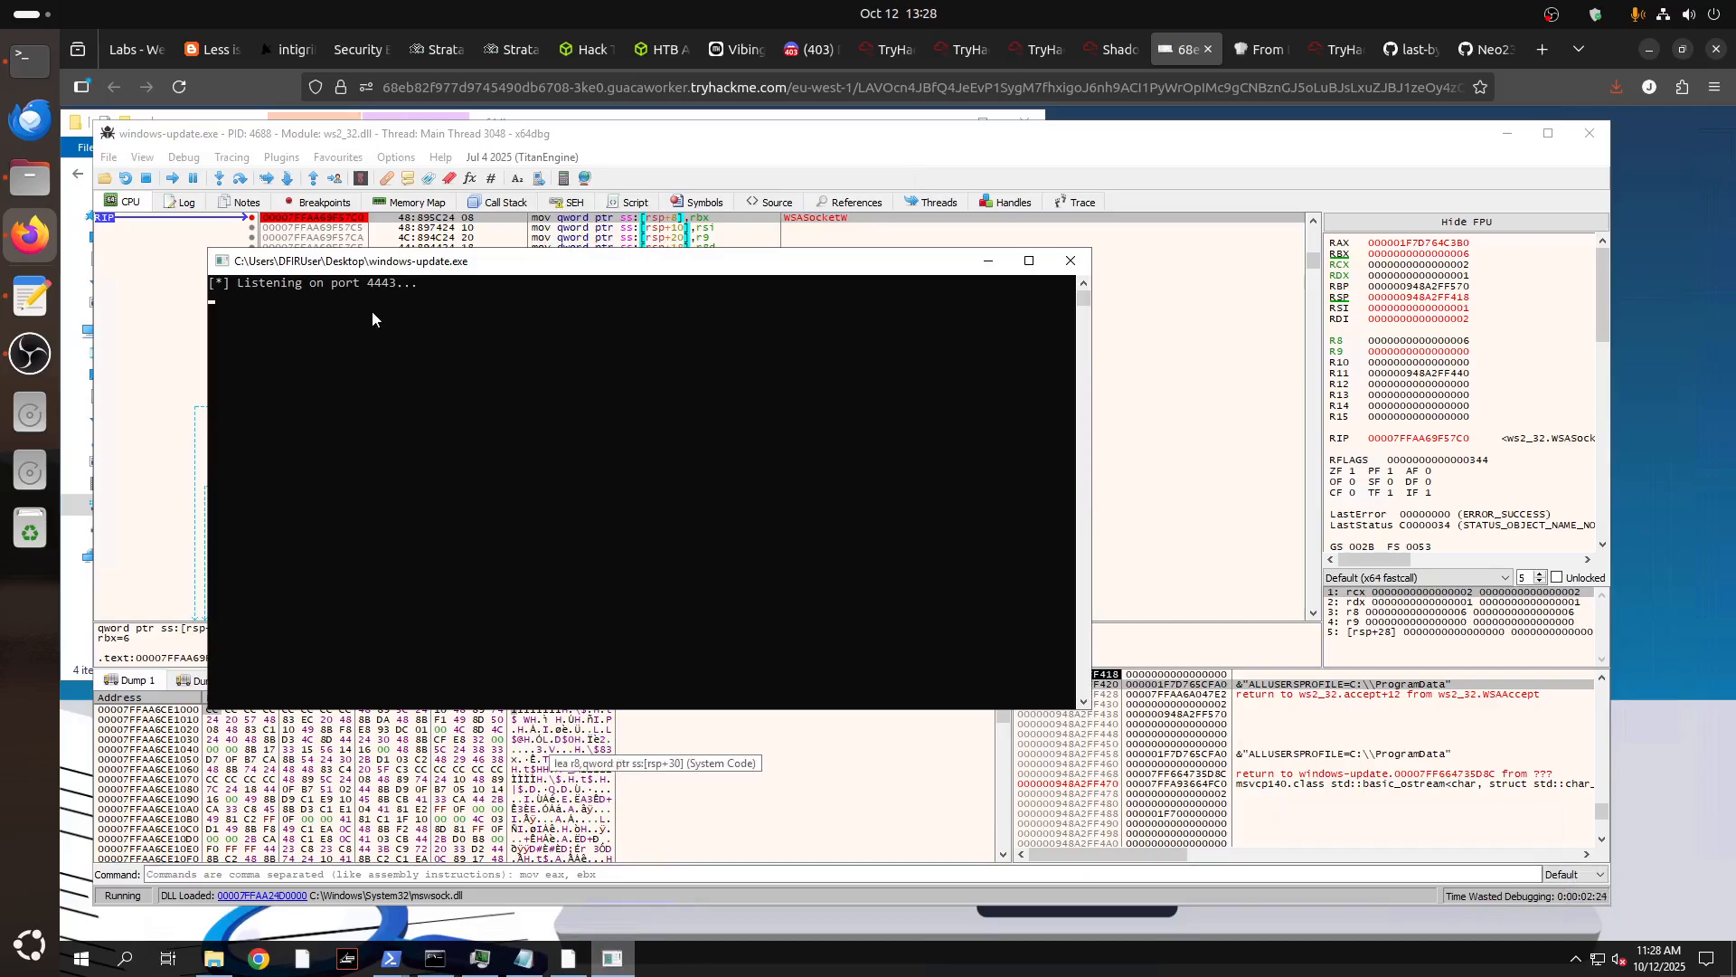
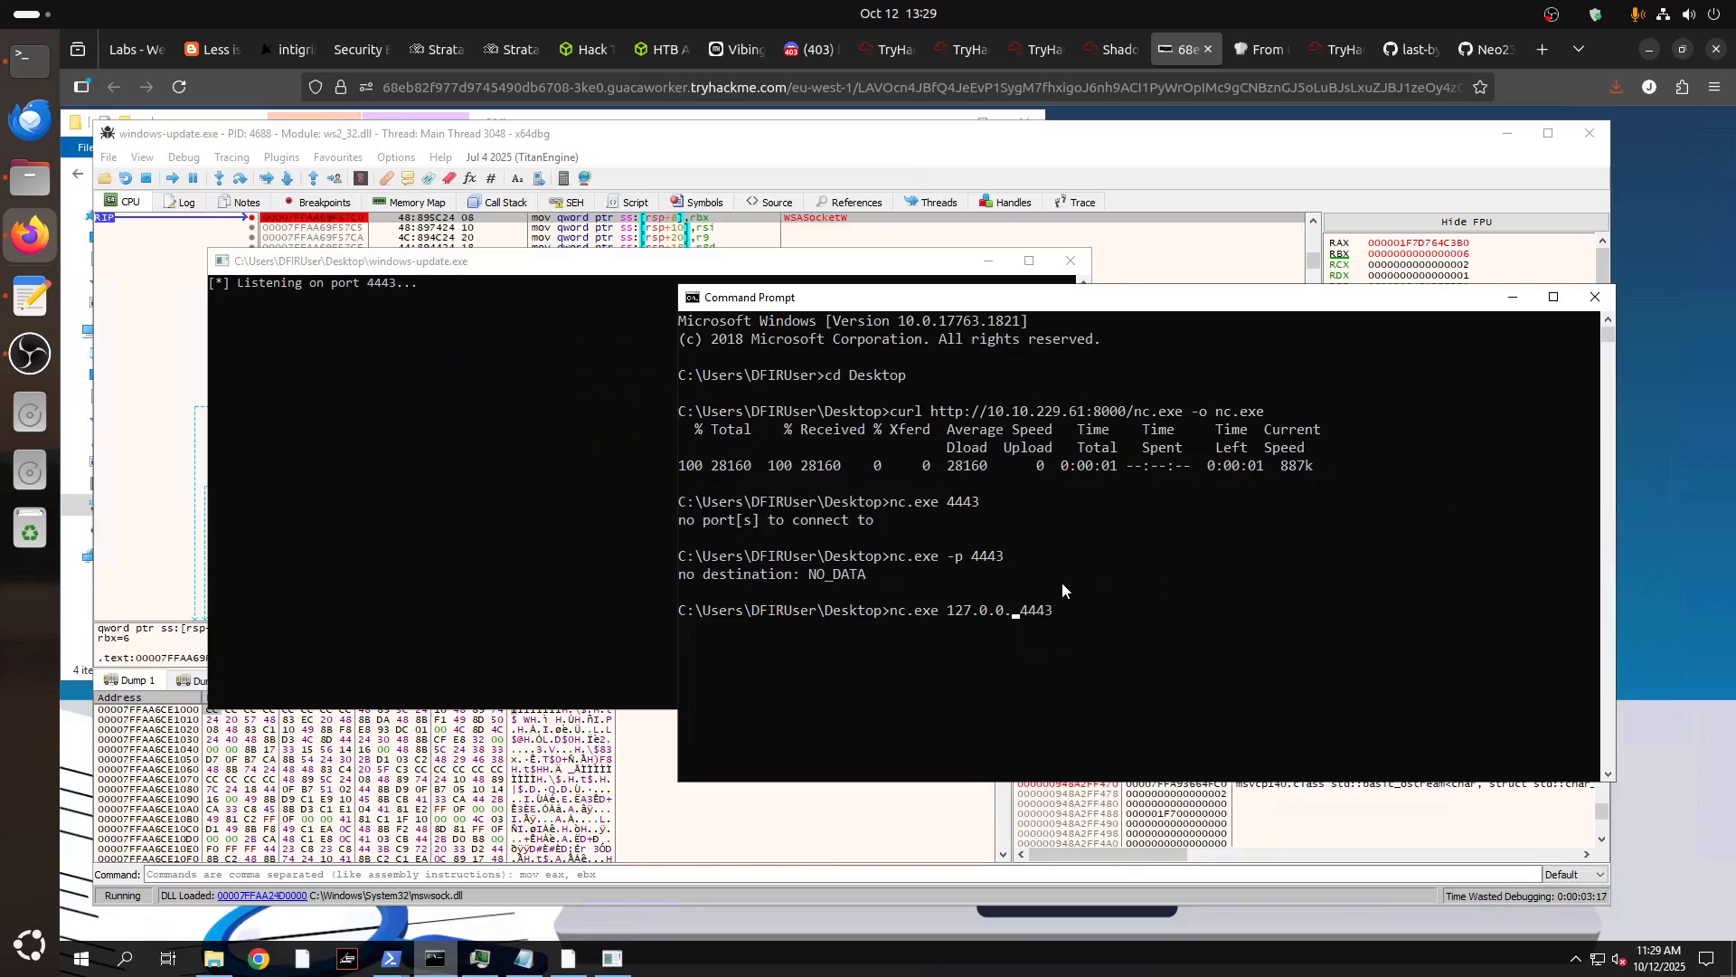
Connect with nc.exe to 127.0.0.1 on port 4443 from the Command Prompt and send "hello".
text(1)
key(Return)
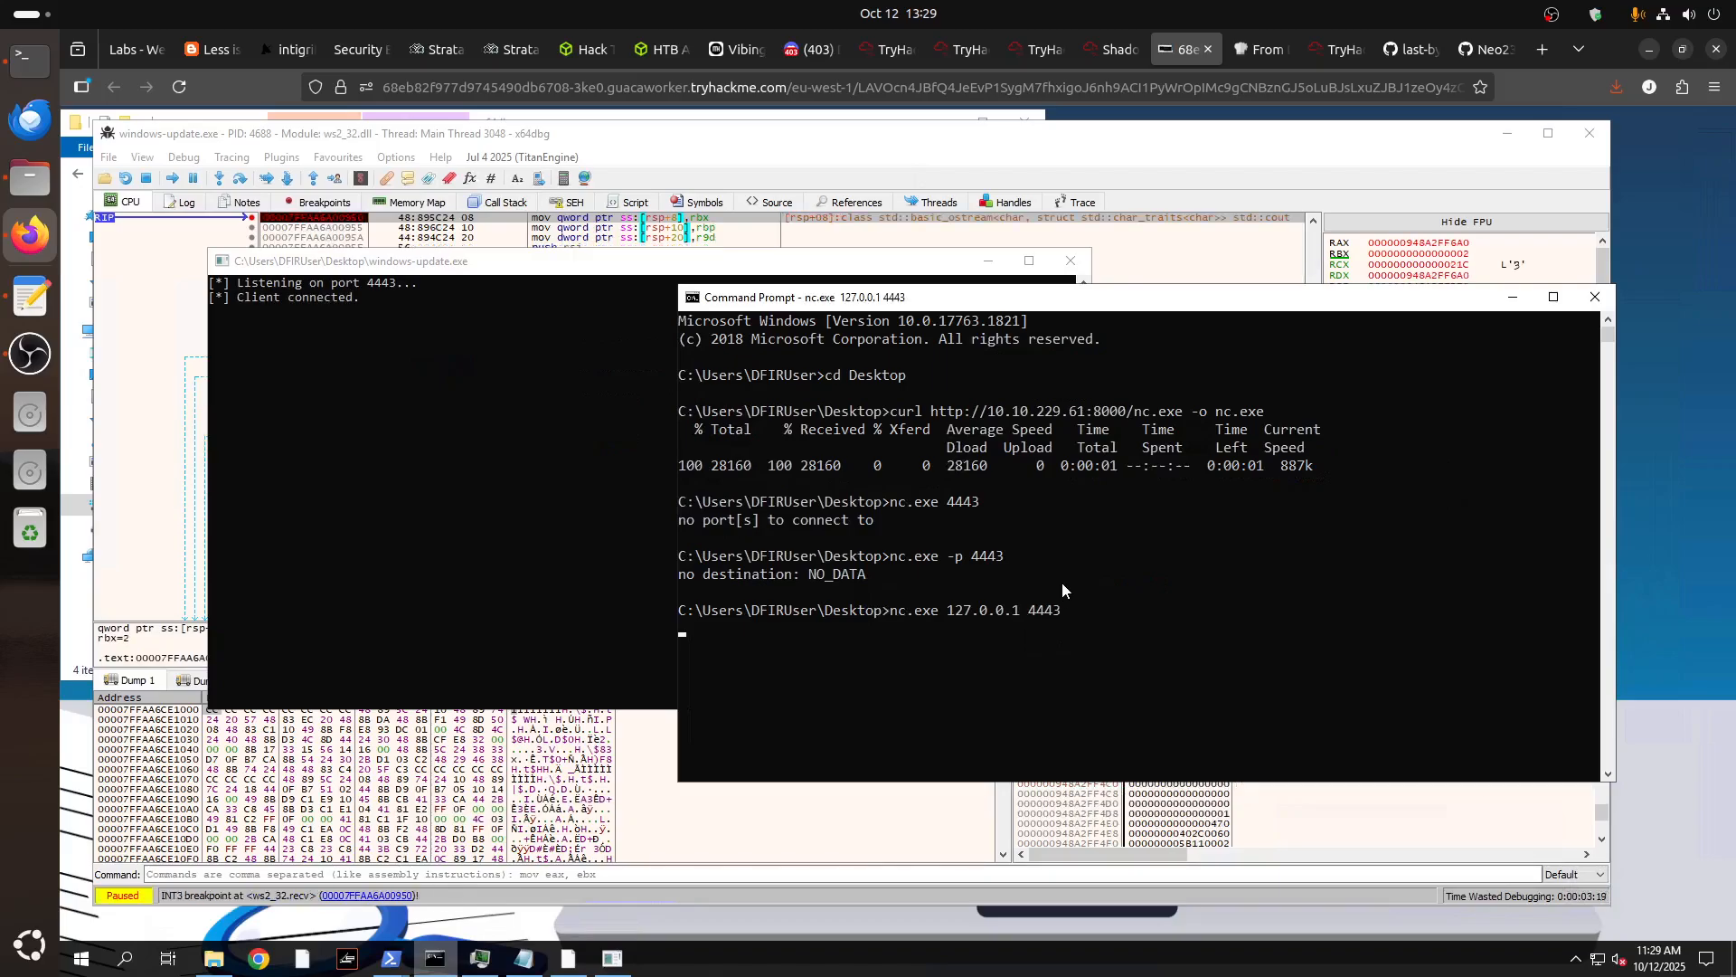
text(hello)
key(Return)
Back in x64dbg, follow the RAX address in the dump, and step over the first recv instruction while checking the program's console.
click(344, 222)
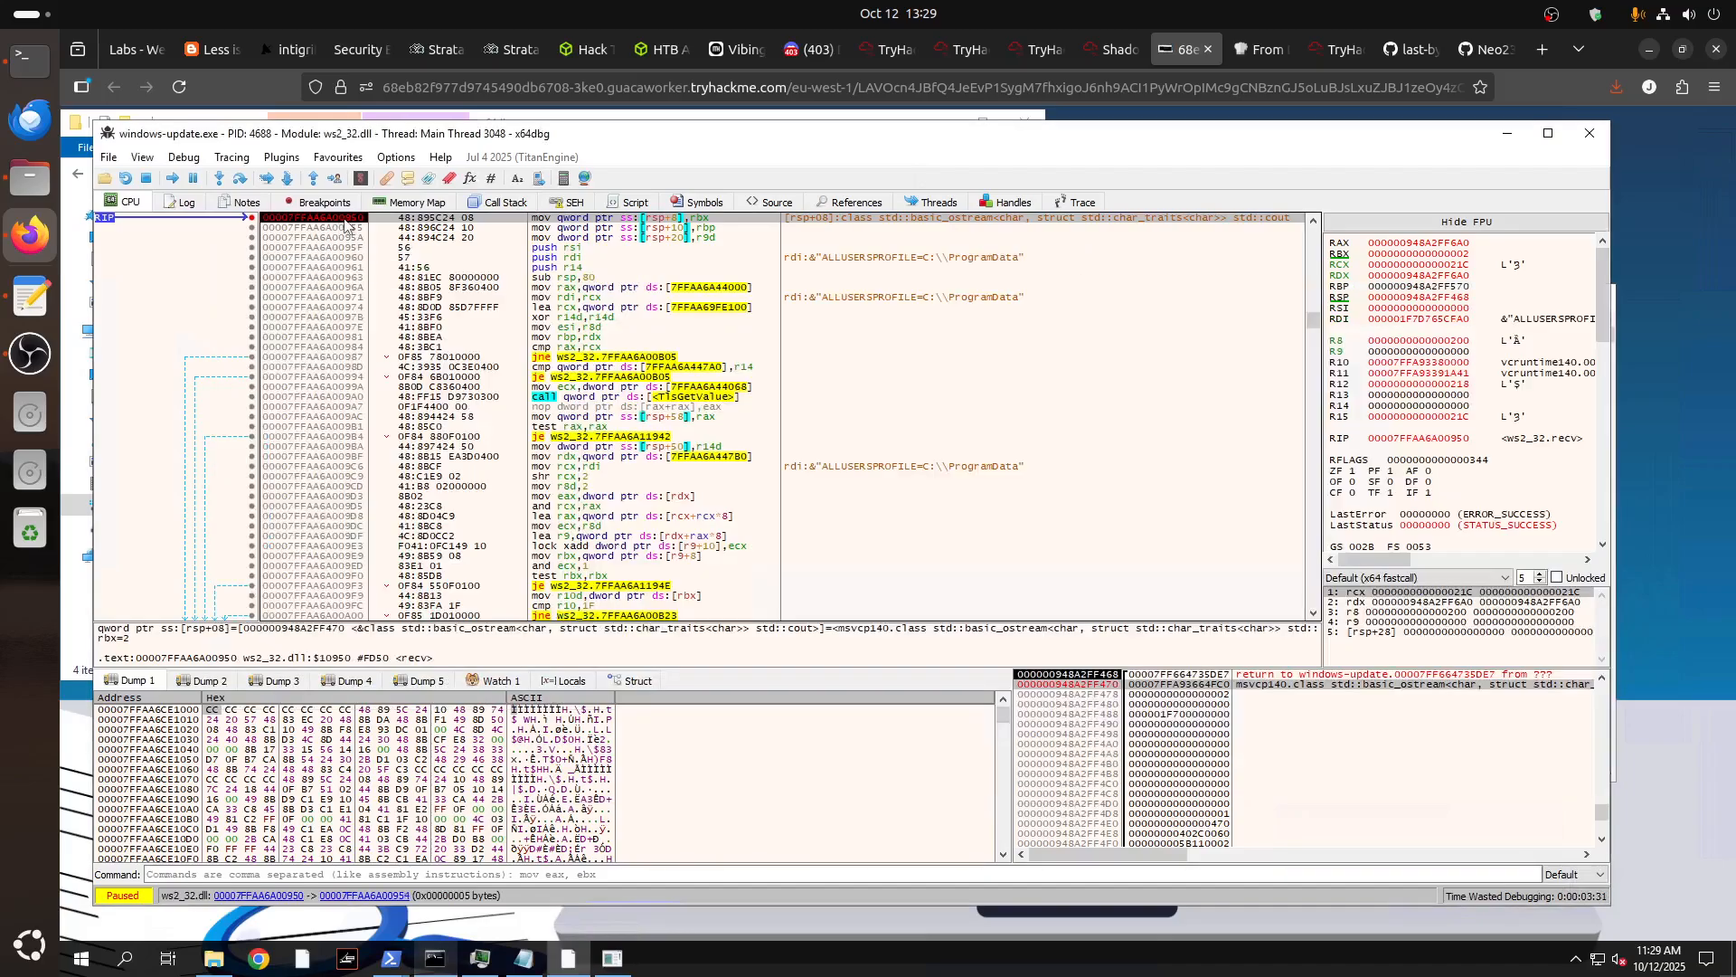
right_click(1403, 244)
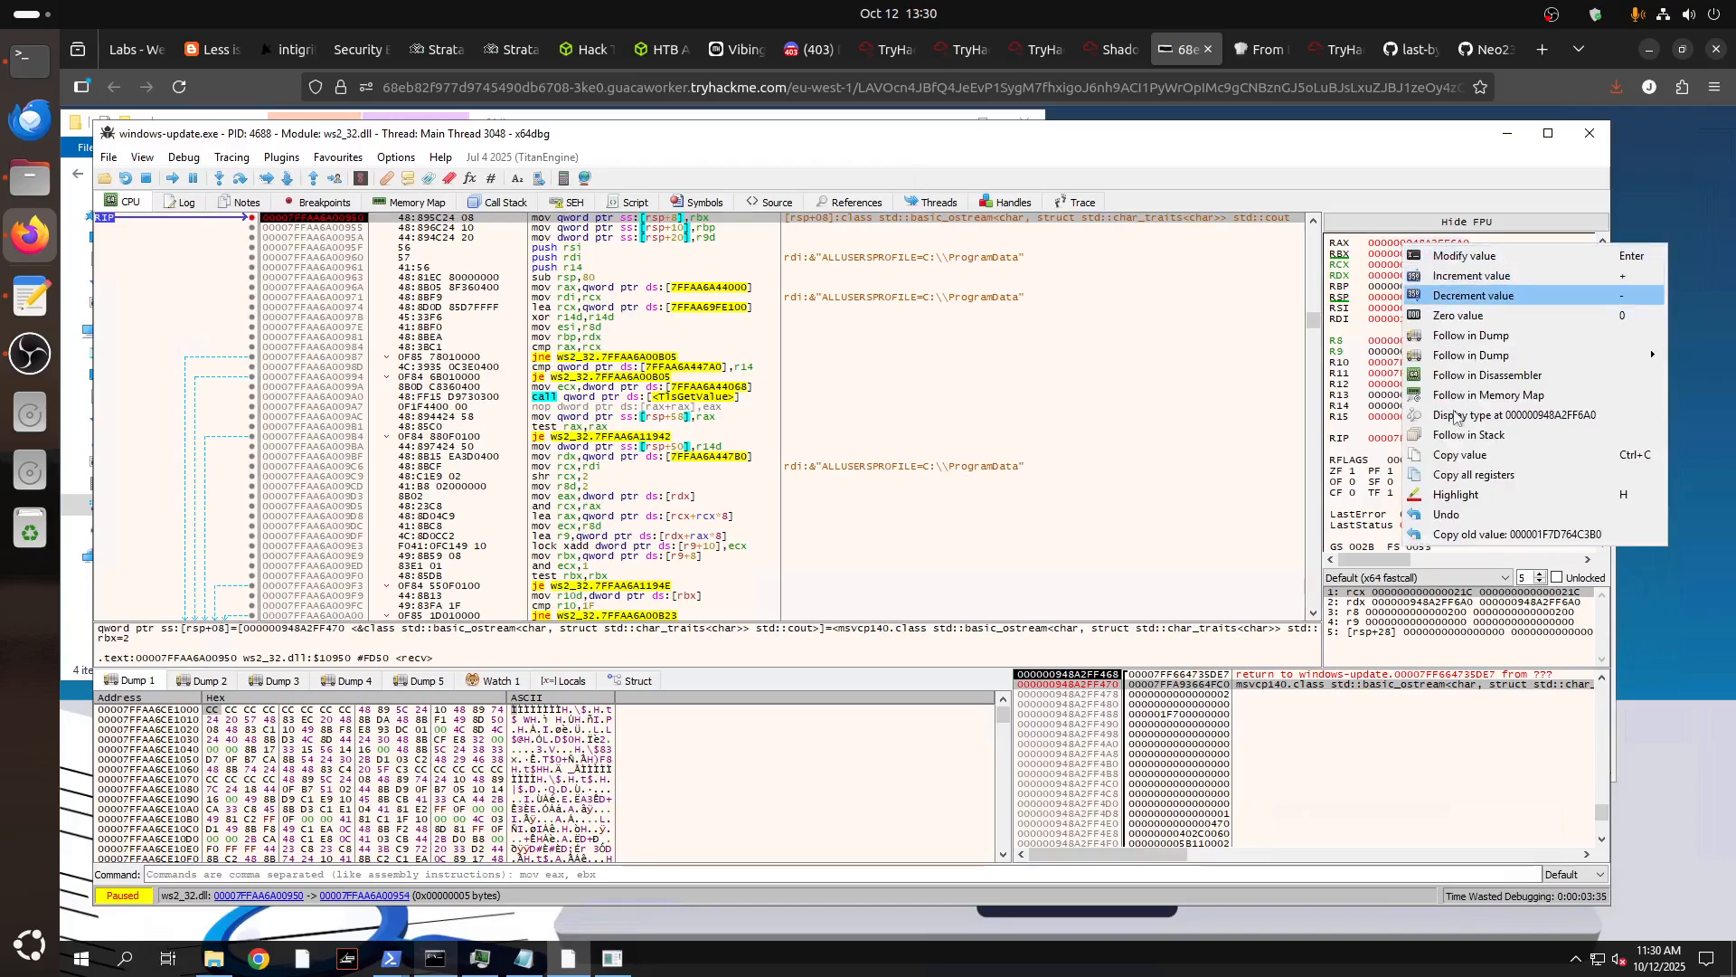
click(1471, 336)
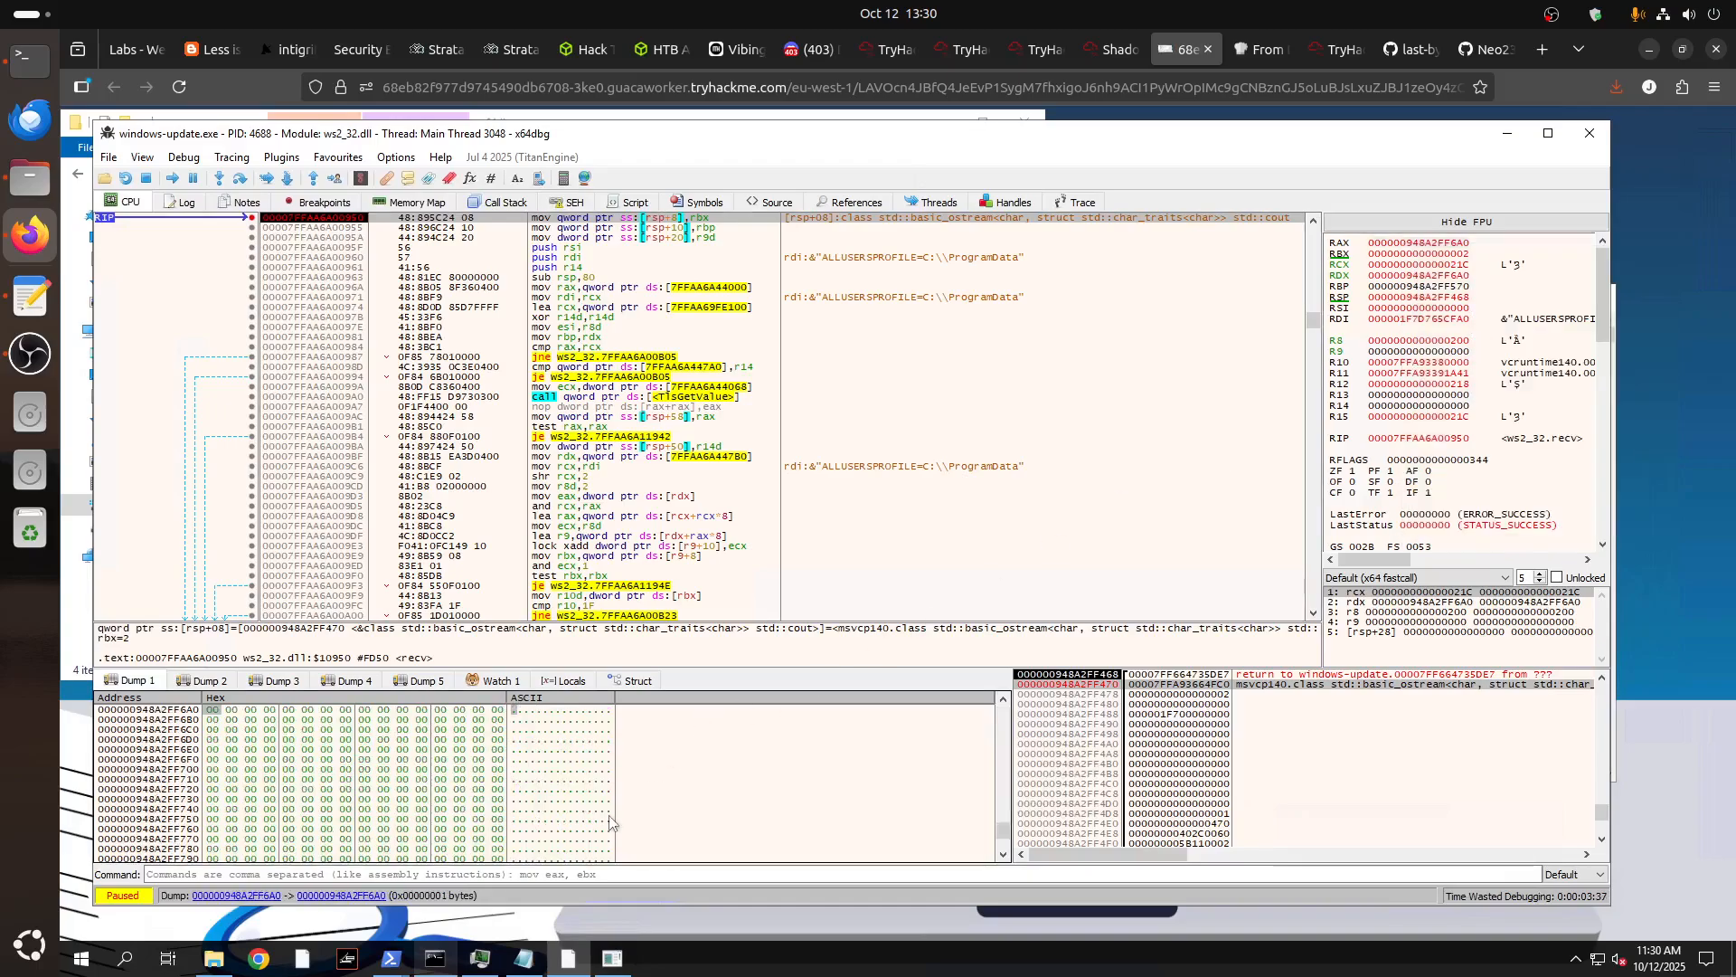
click(239, 180)
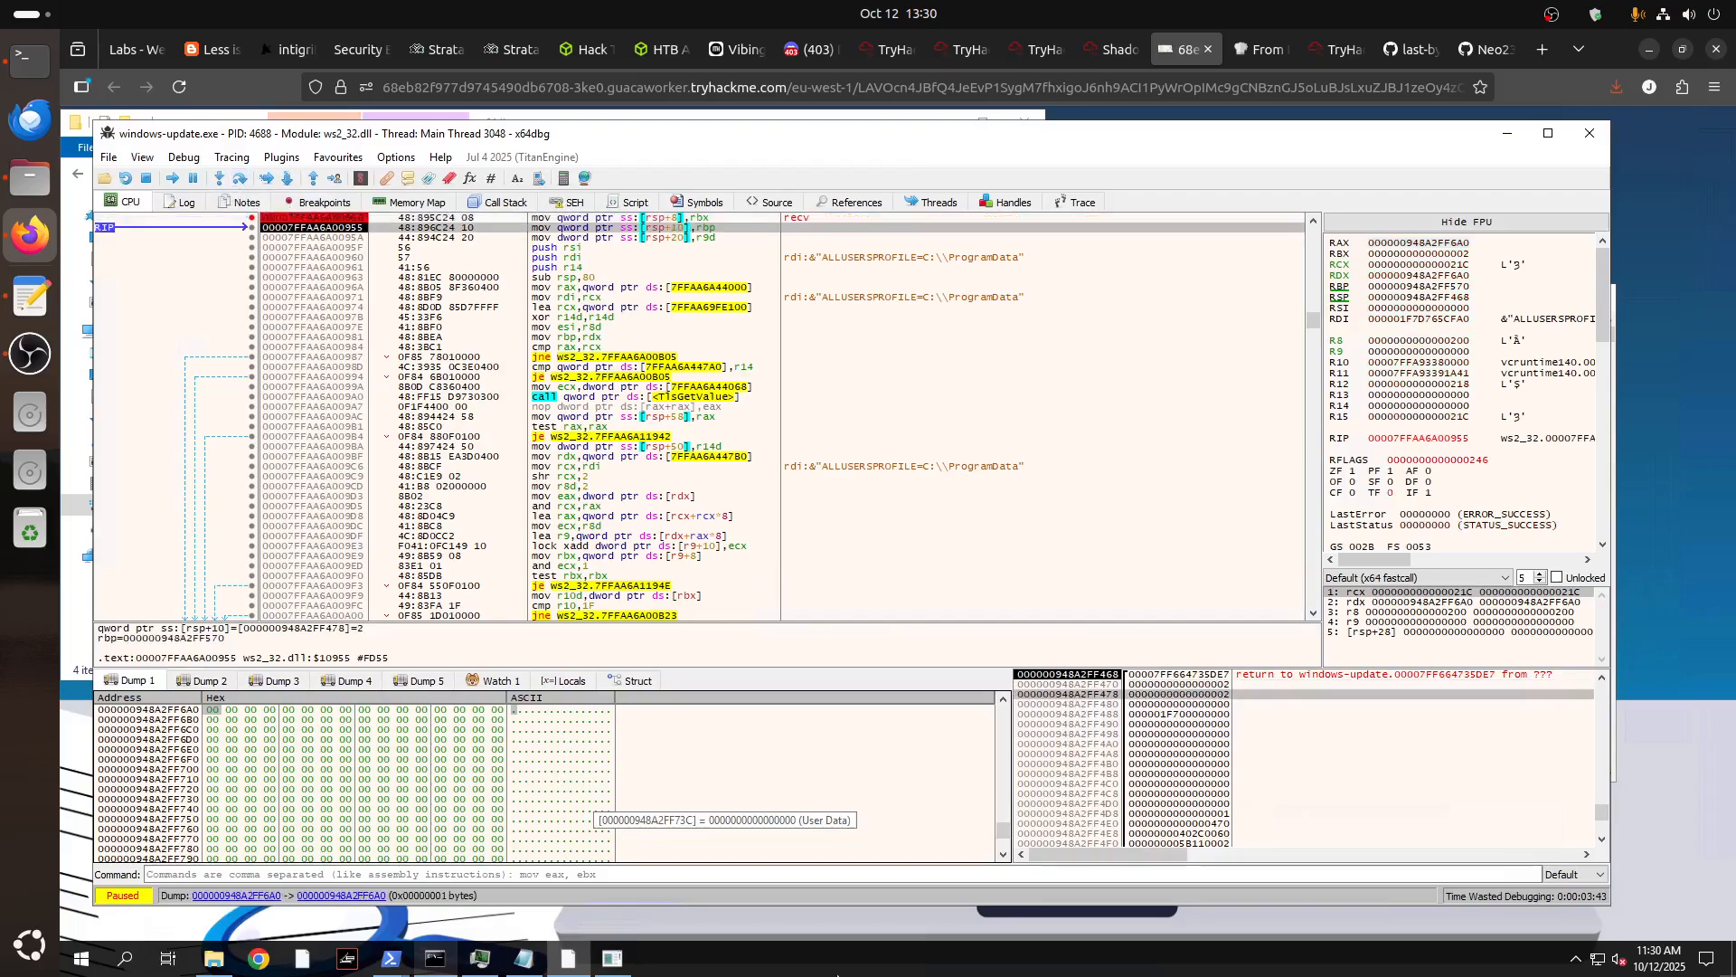
click(601, 959)
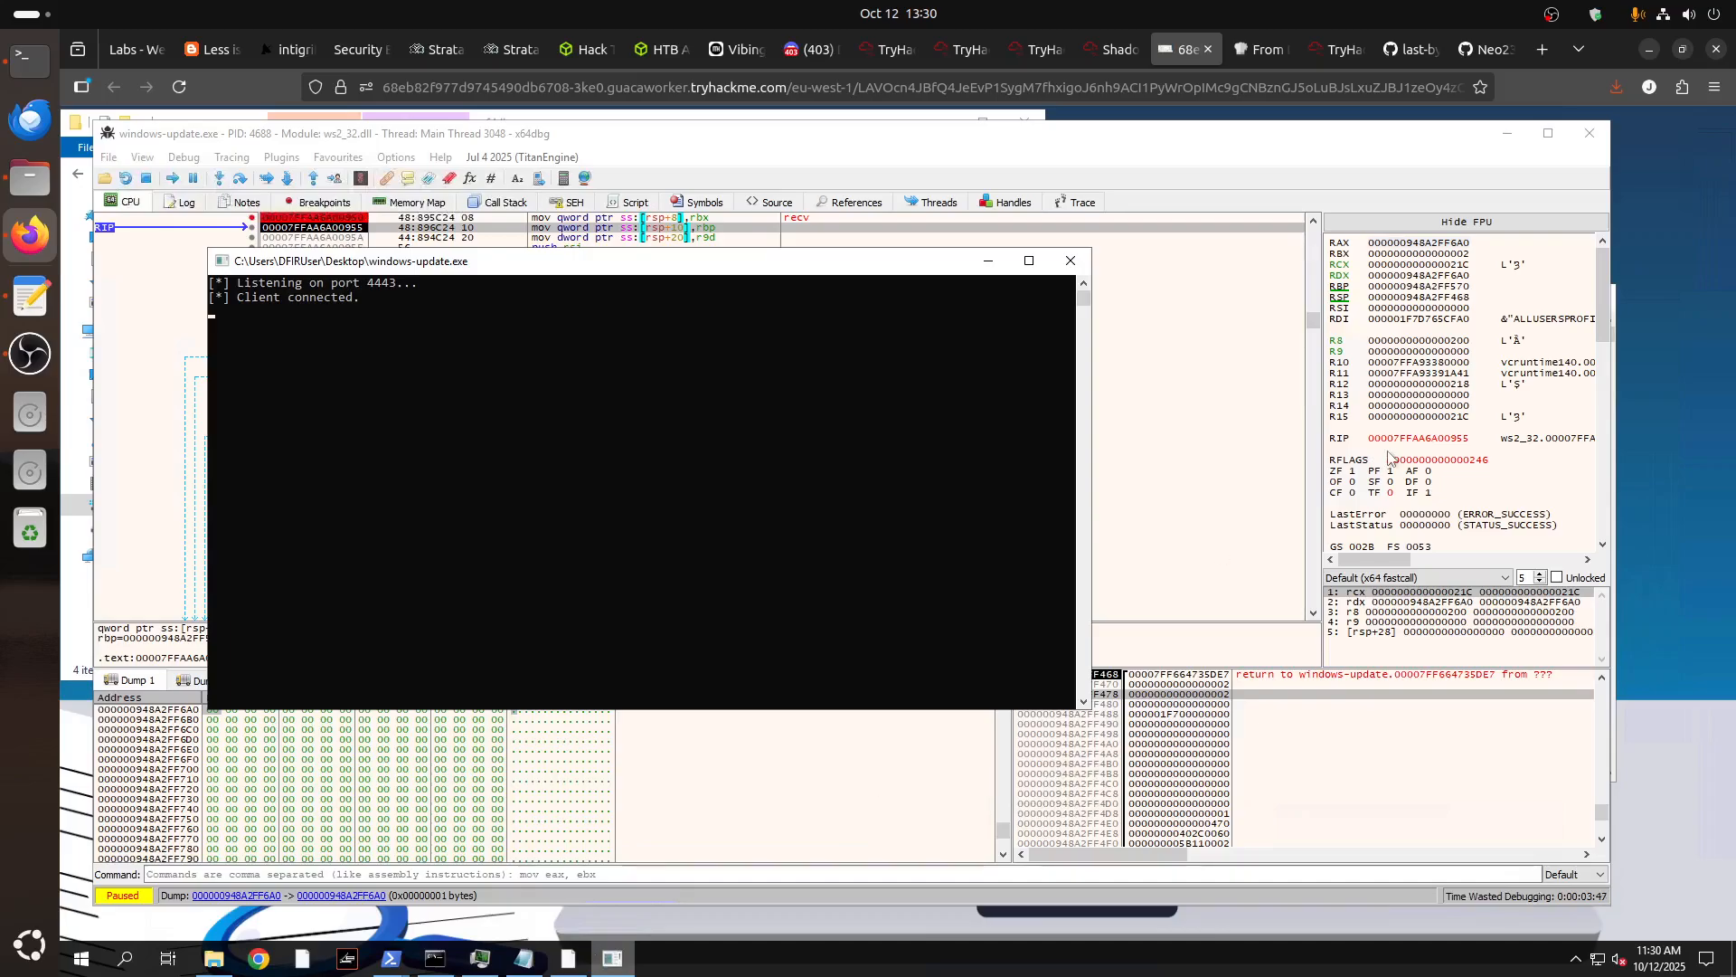
Step through the next three recv instructions one at a time, checking the windows-update.exe console after each.
click(237, 185)
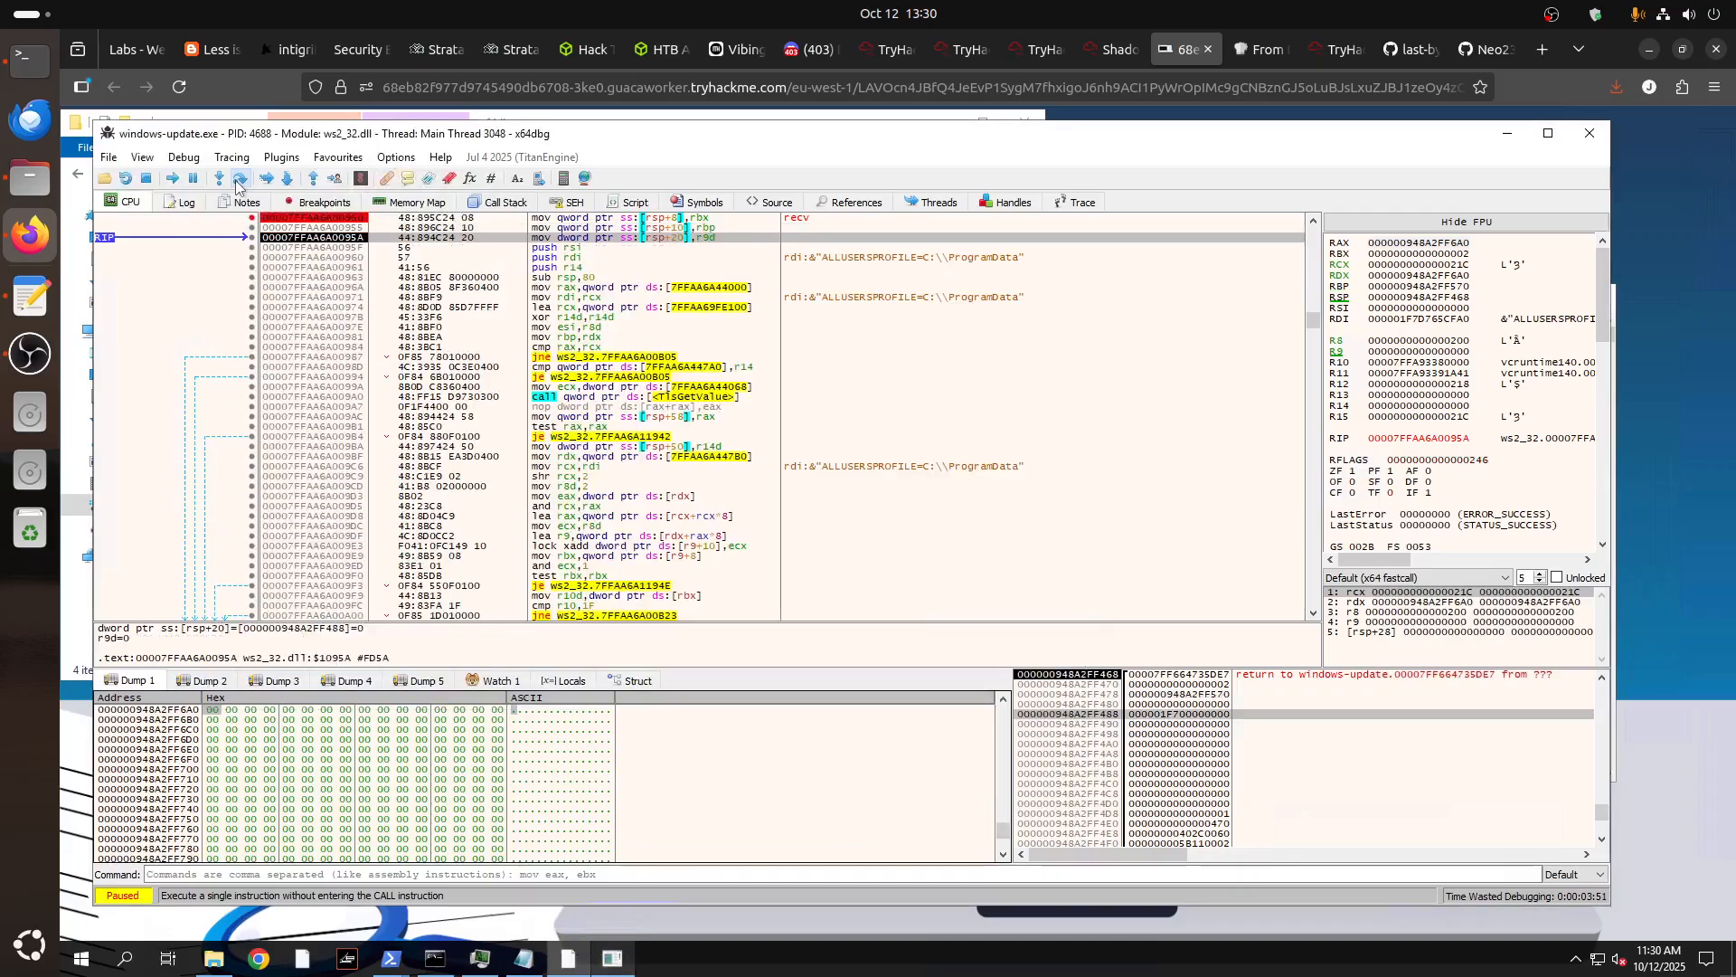
click(604, 962)
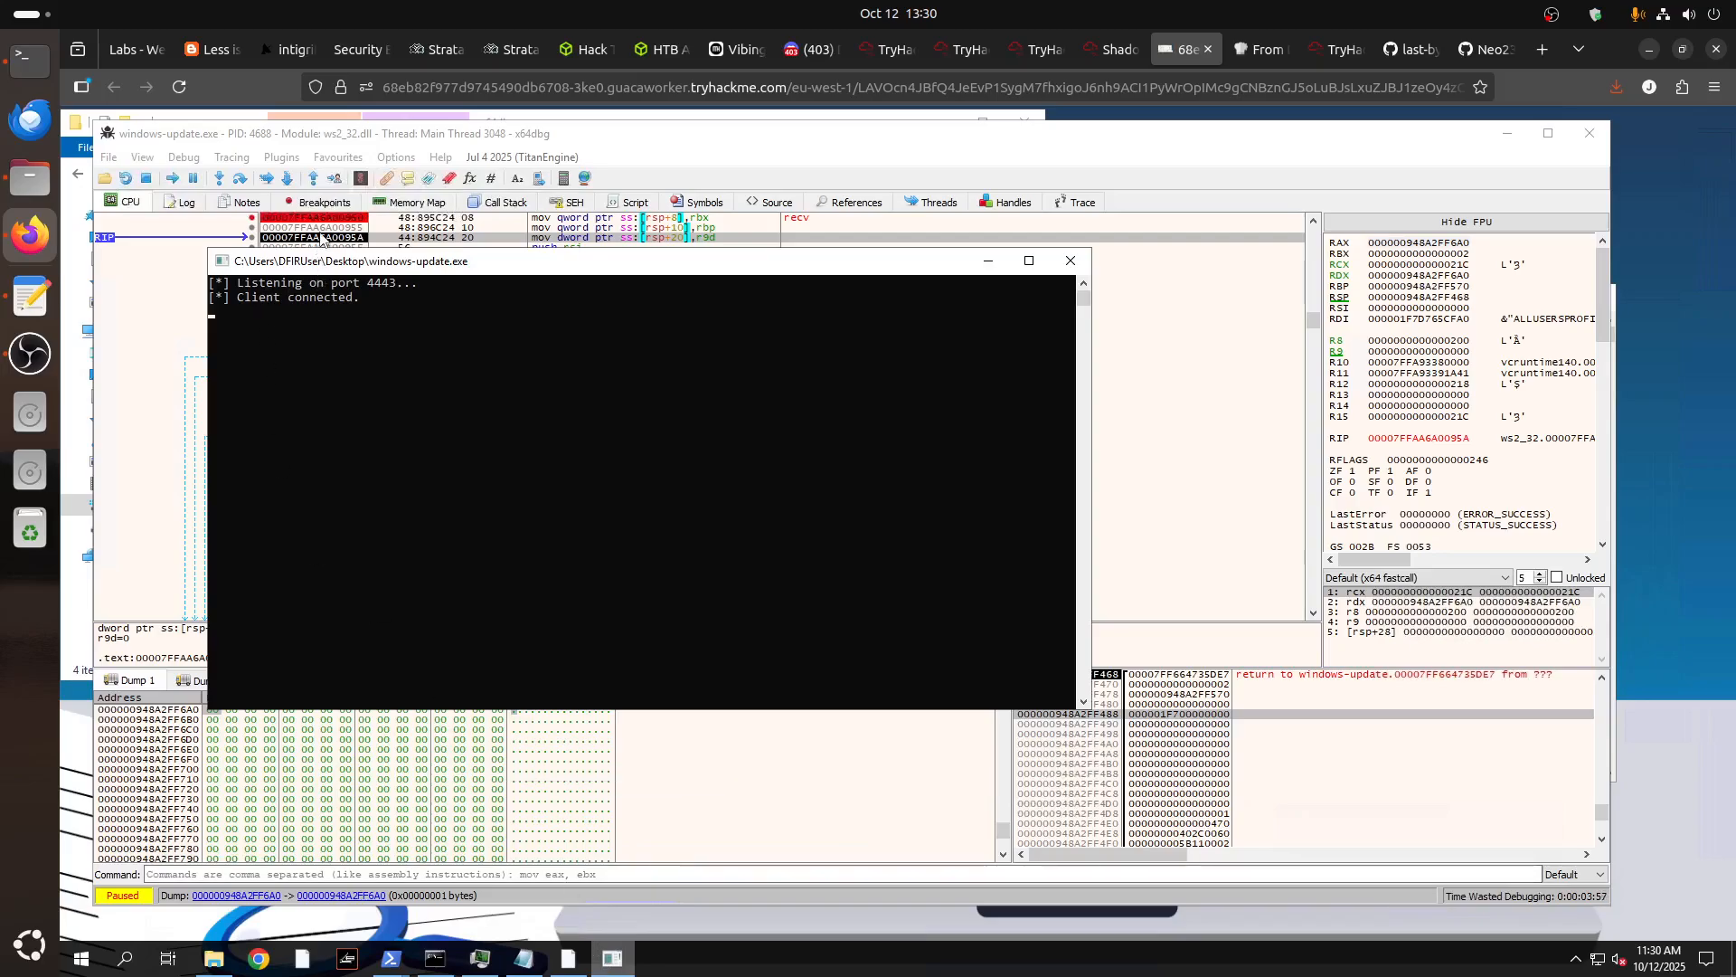
click(274, 228)
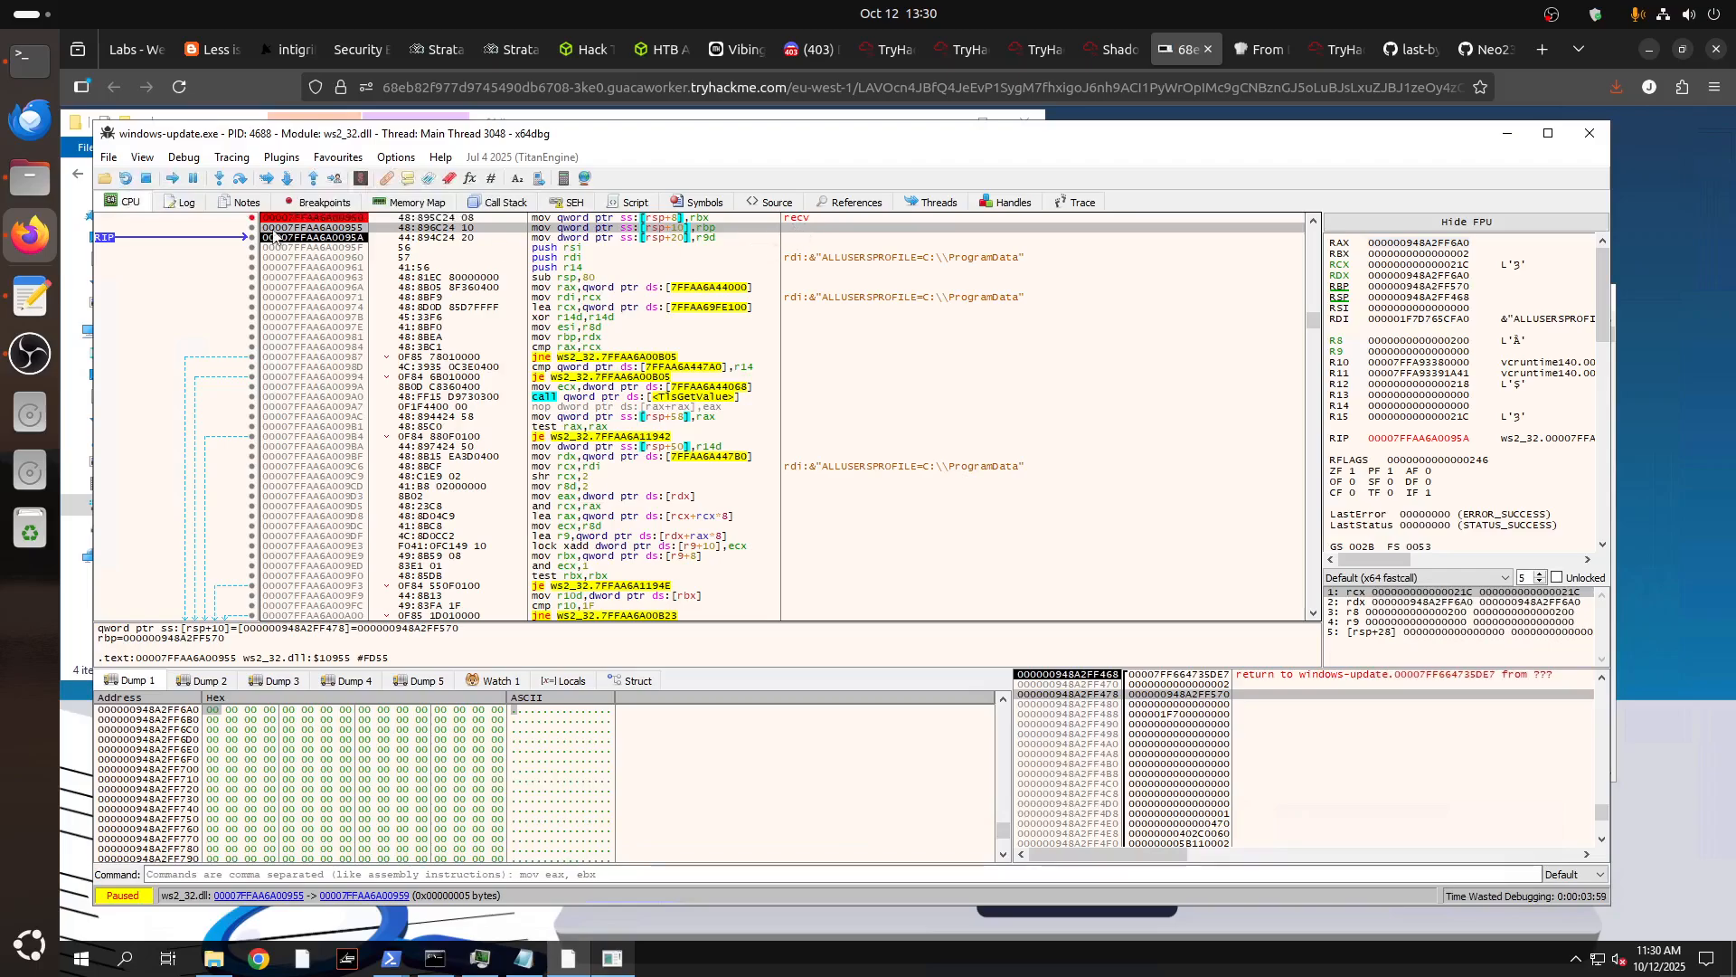
click(220, 178)
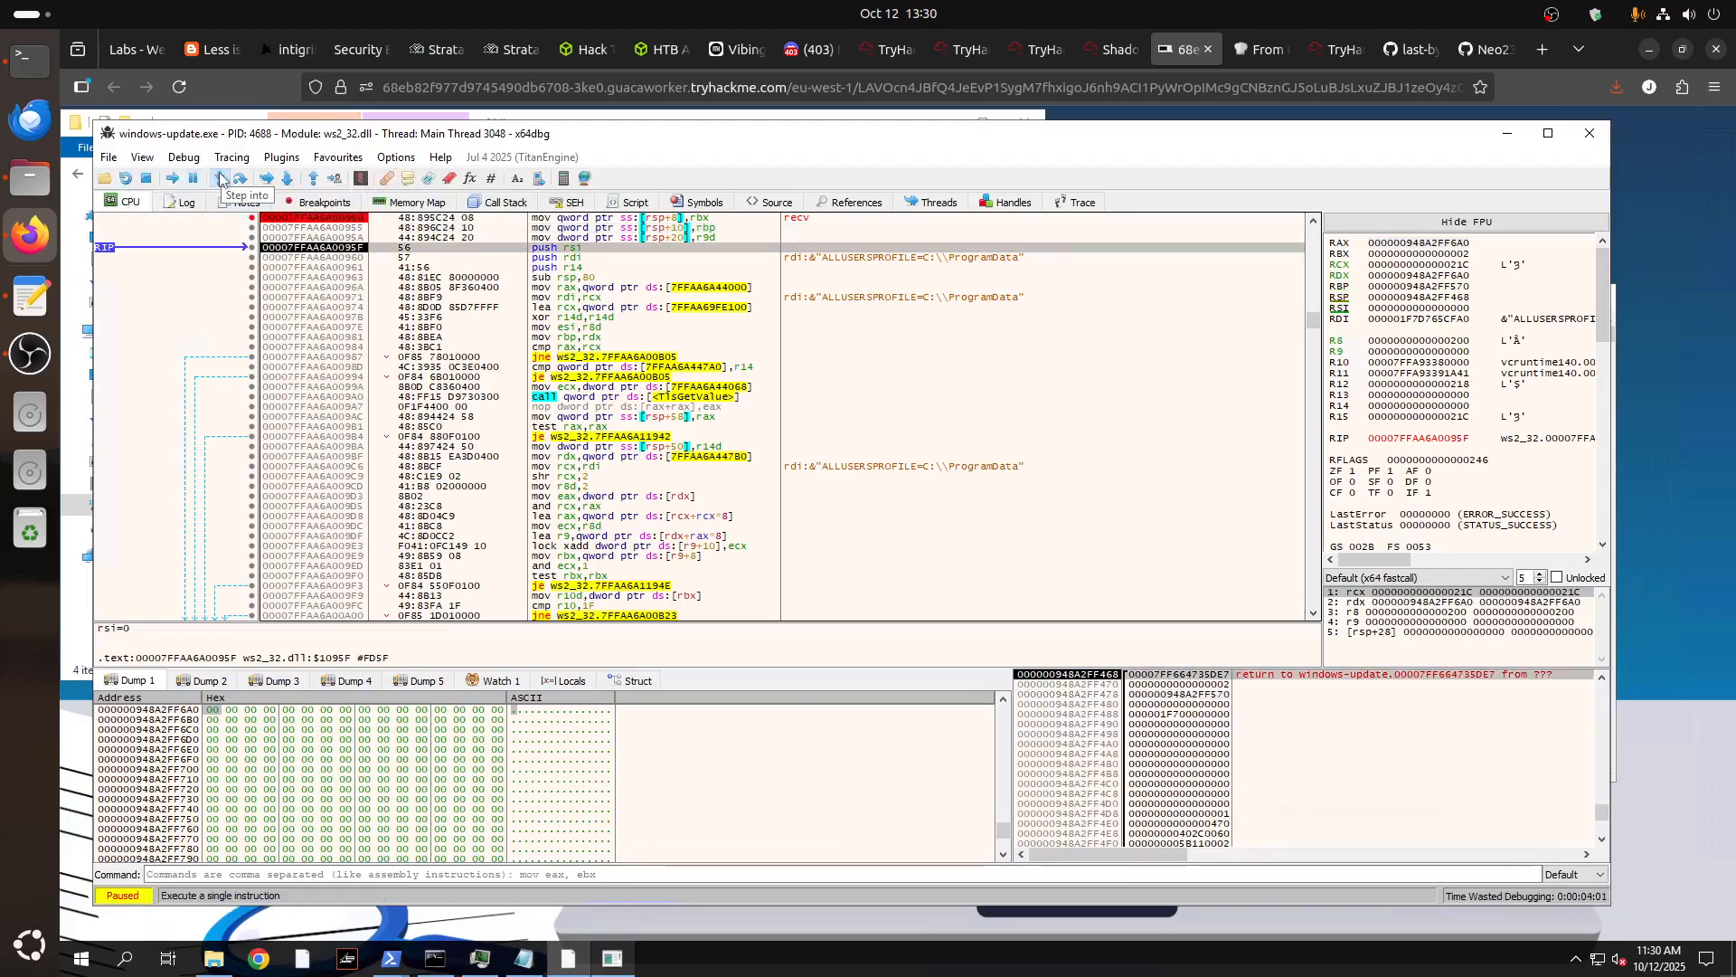
click(614, 960)
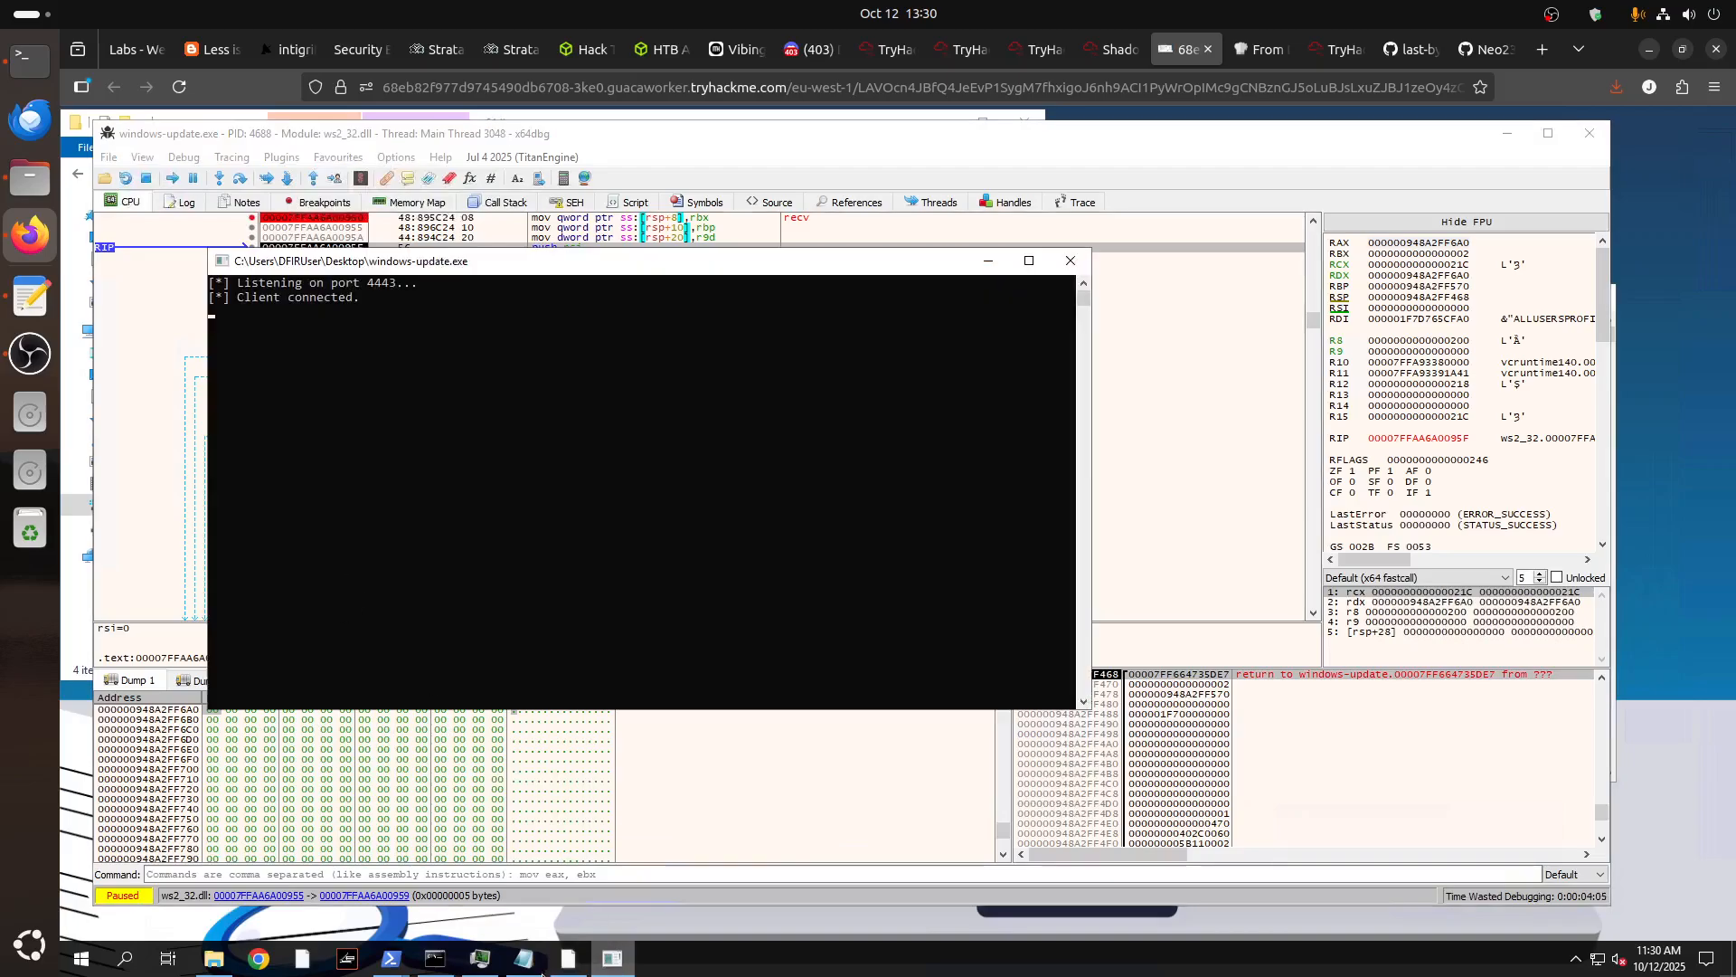
click(217, 180)
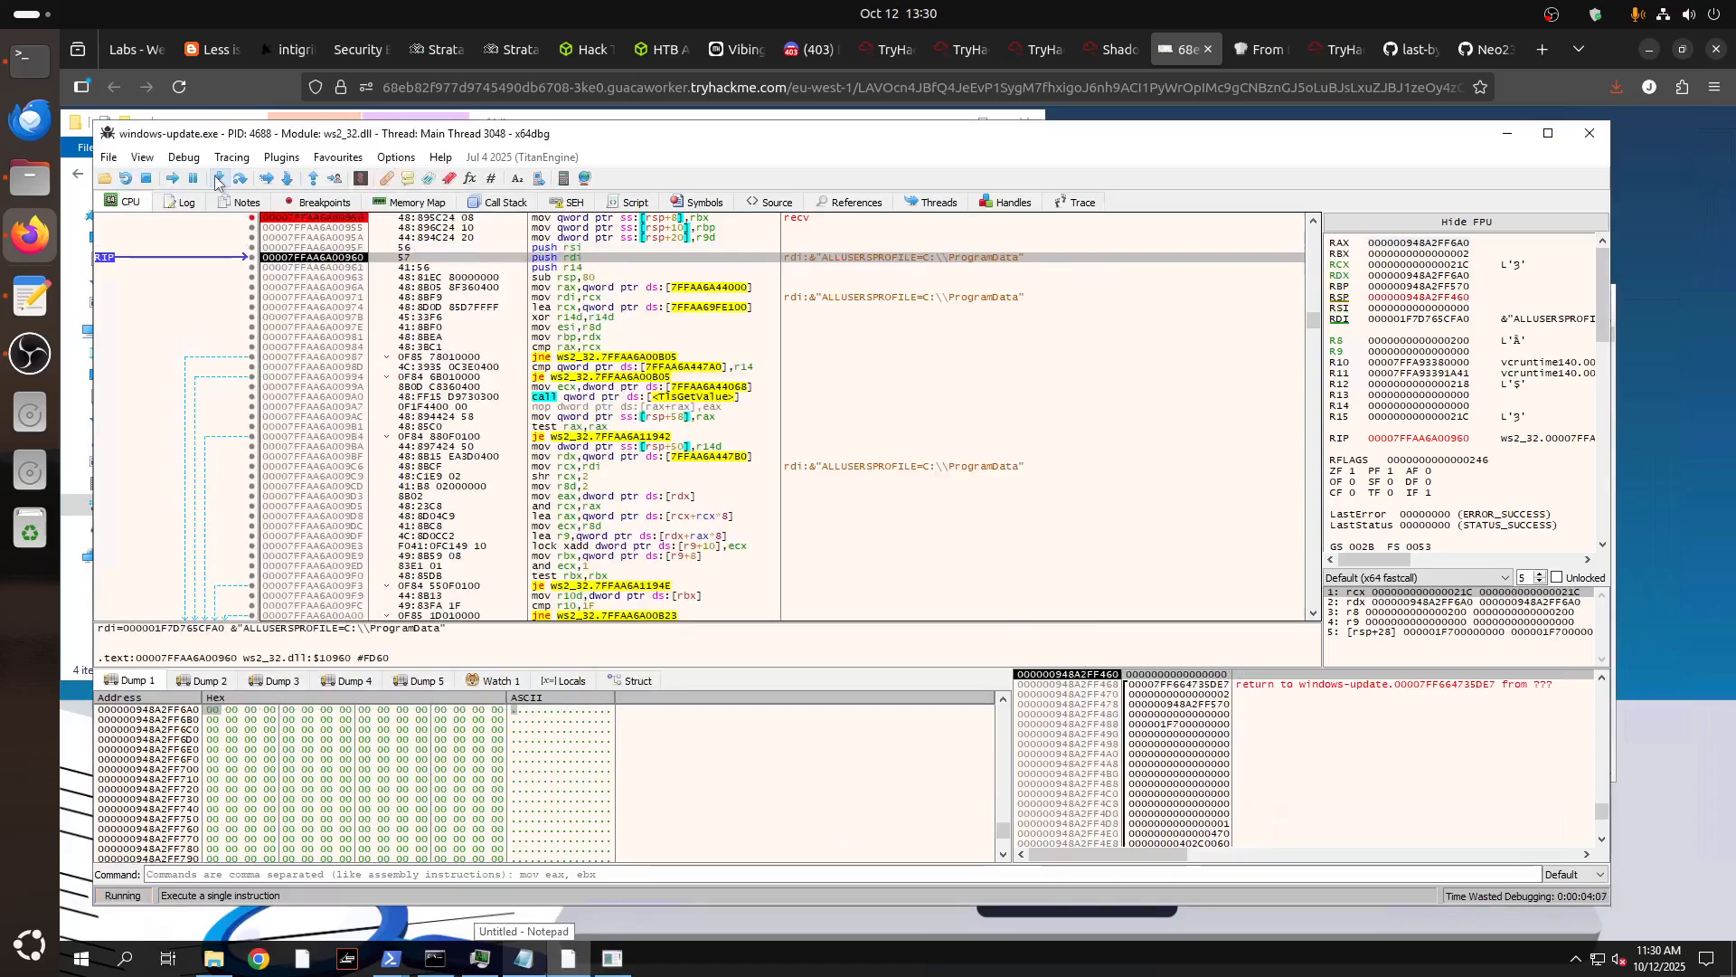
click(613, 960)
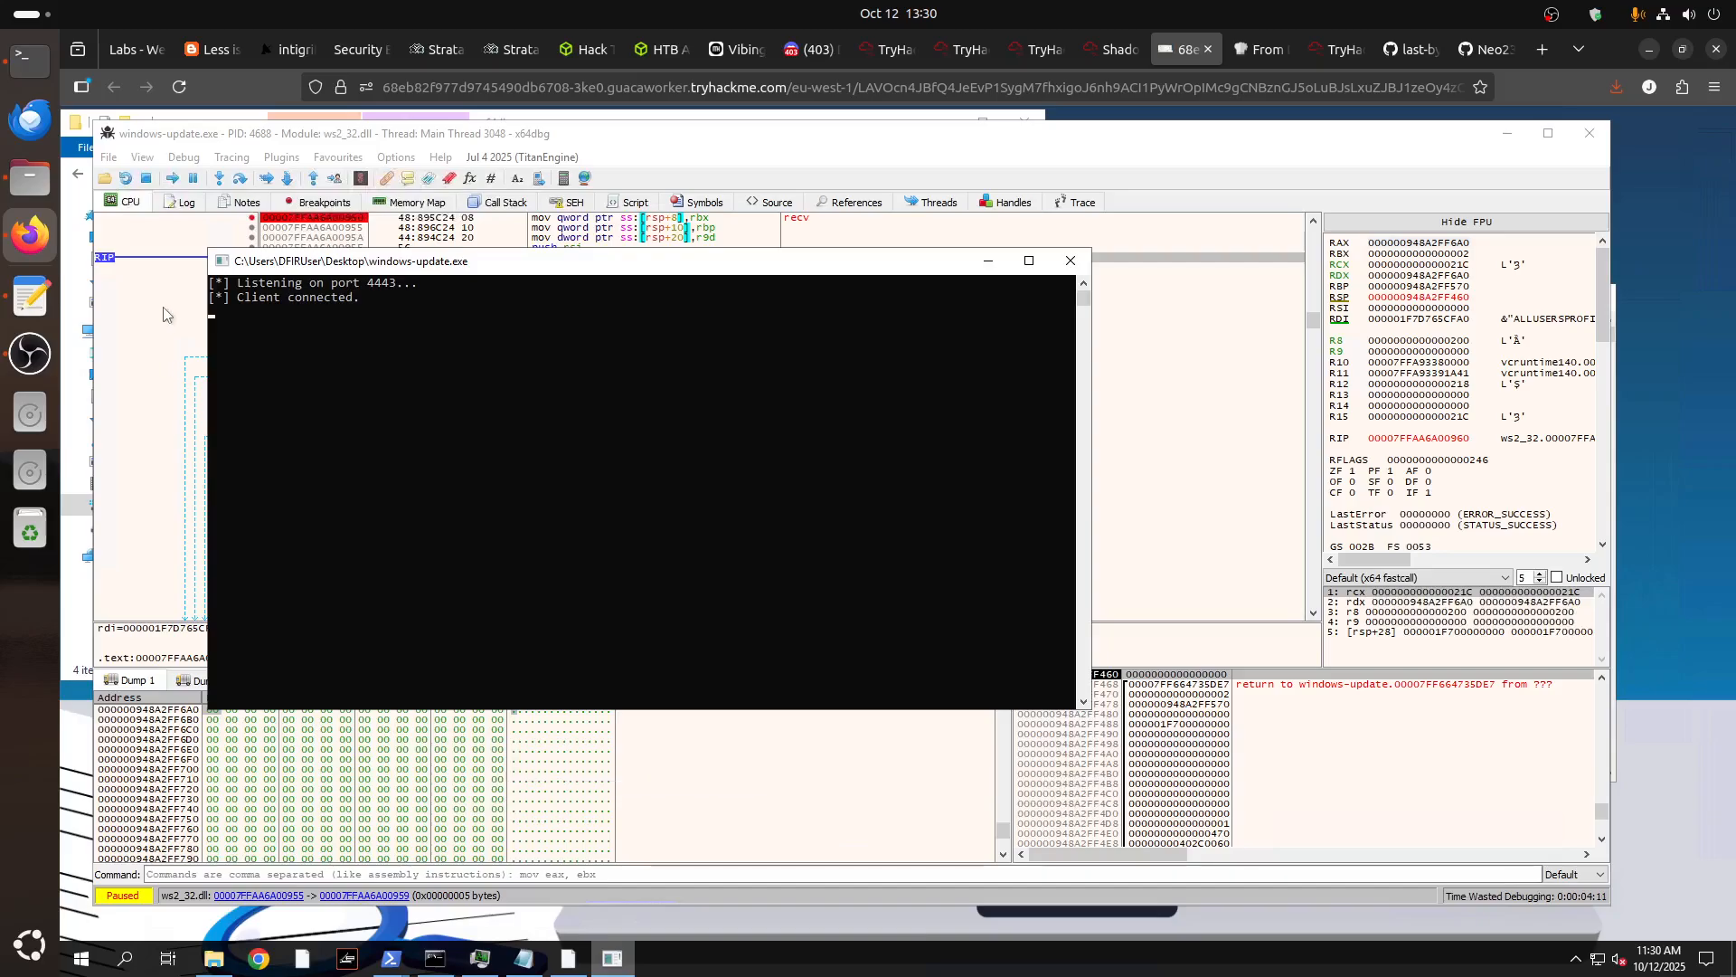
Resume execution to the recv breakpoint, check the program's console, and follow the RBX address in the dump.
click(172, 178)
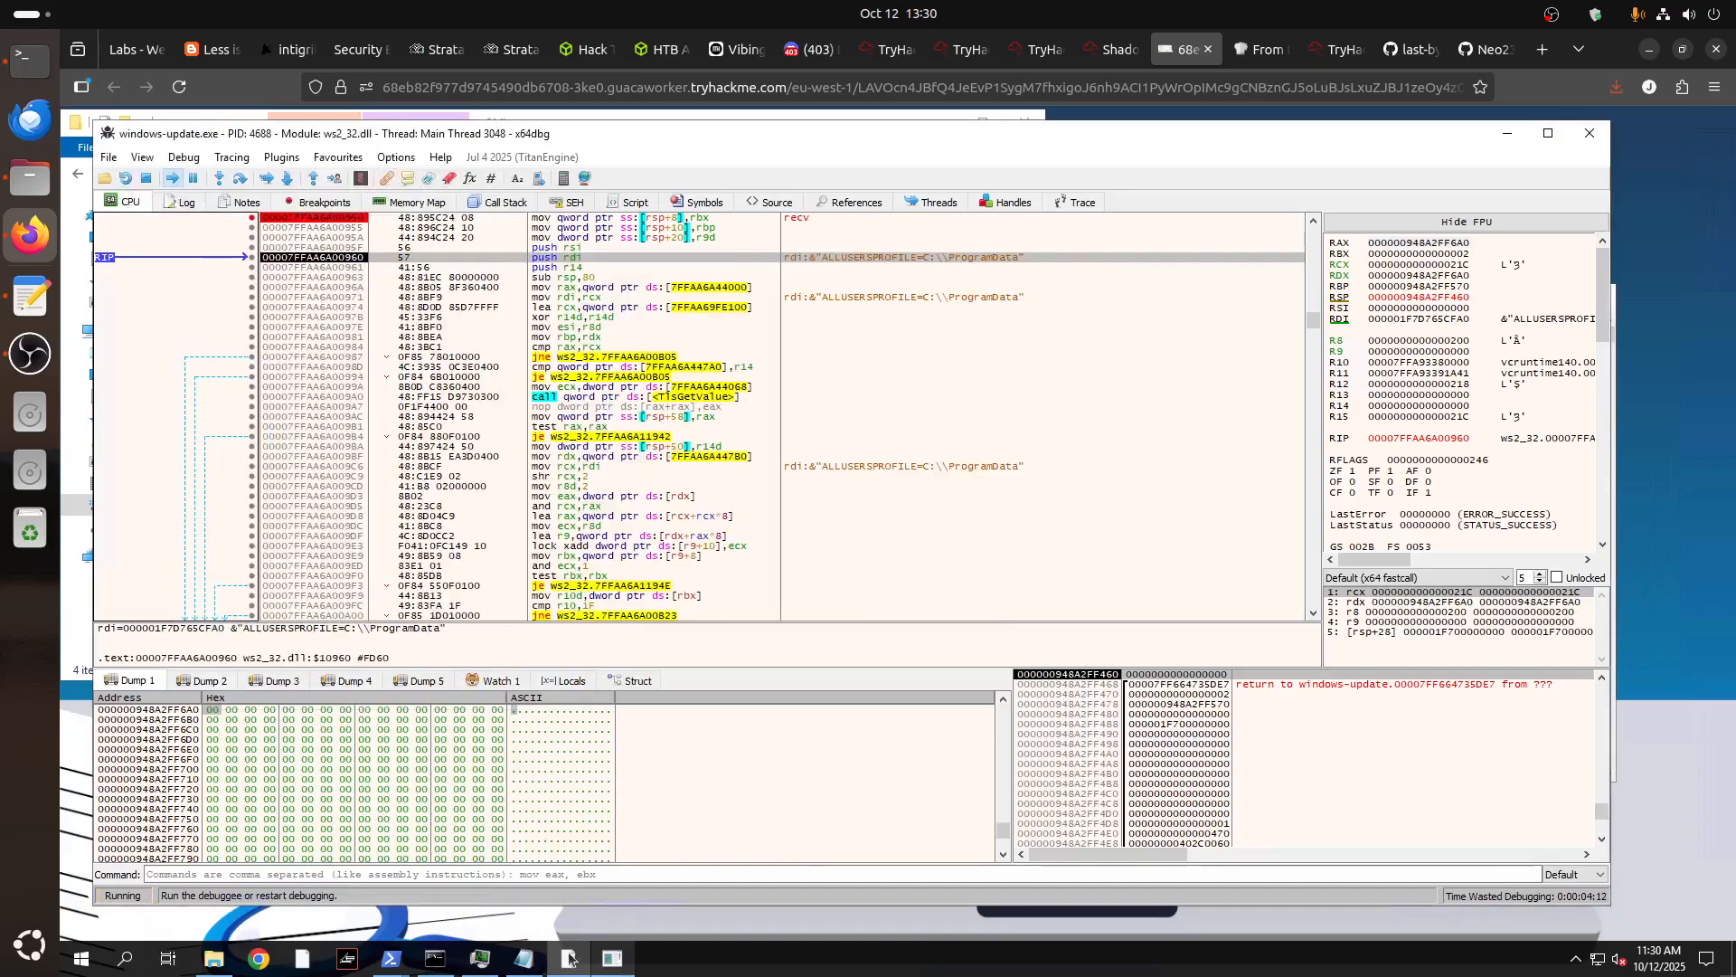
click(613, 960)
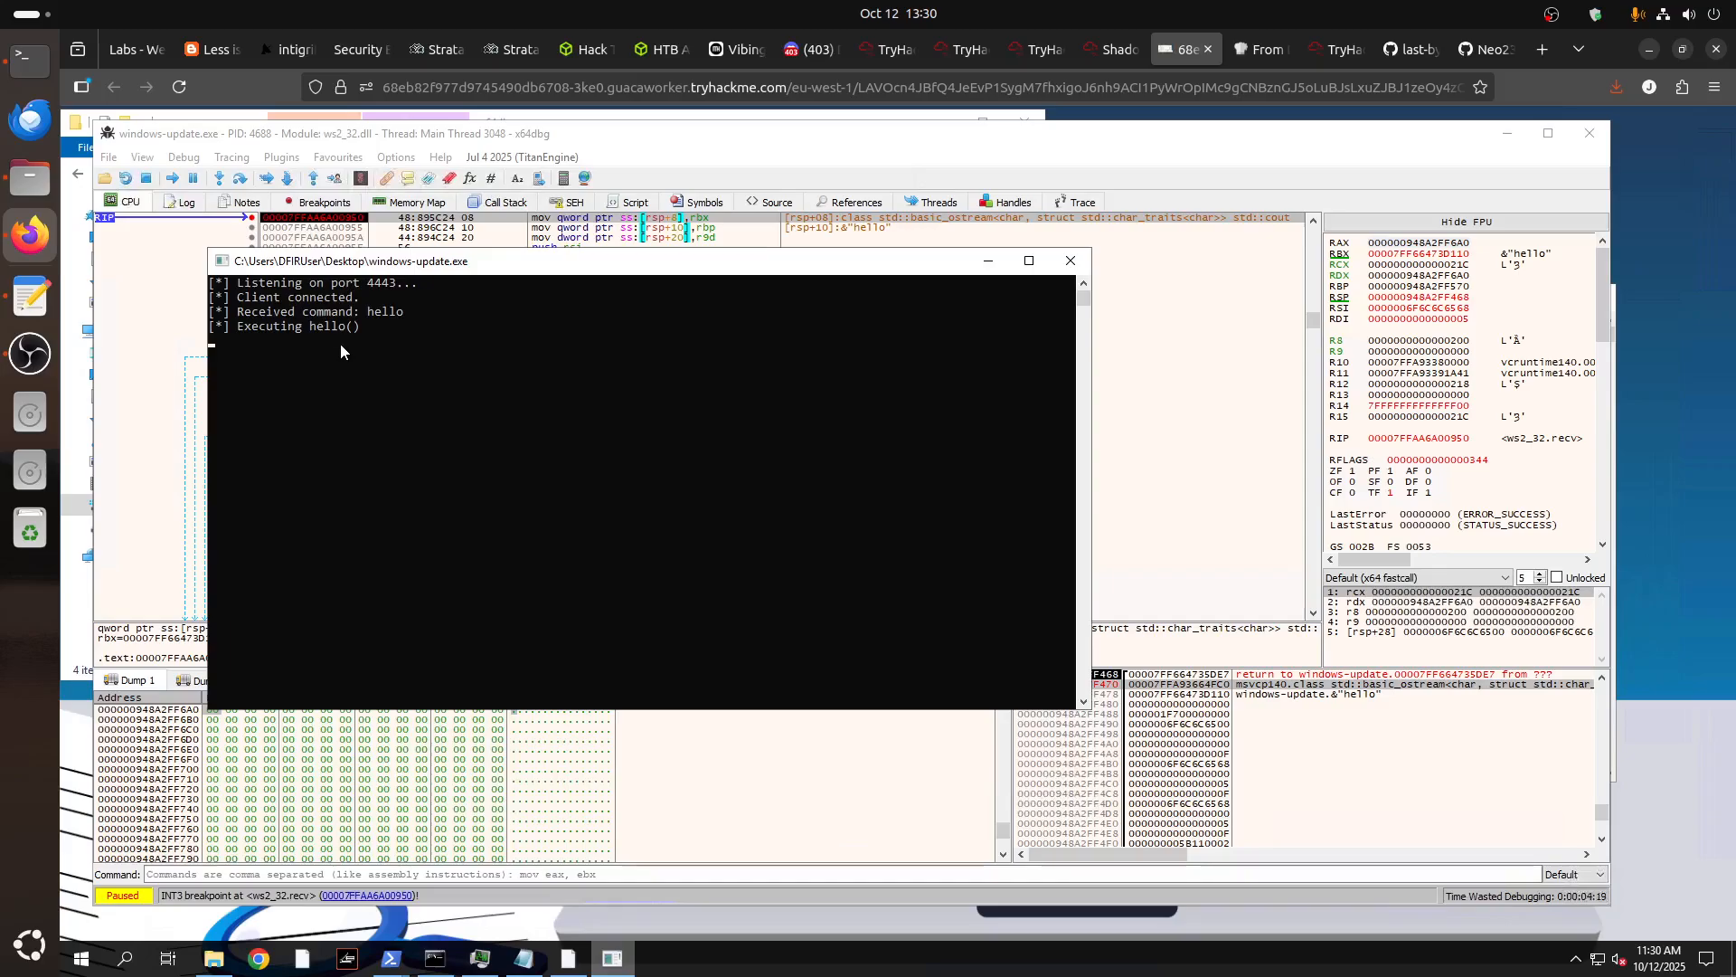
right_click(1440, 257)
click(1491, 346)
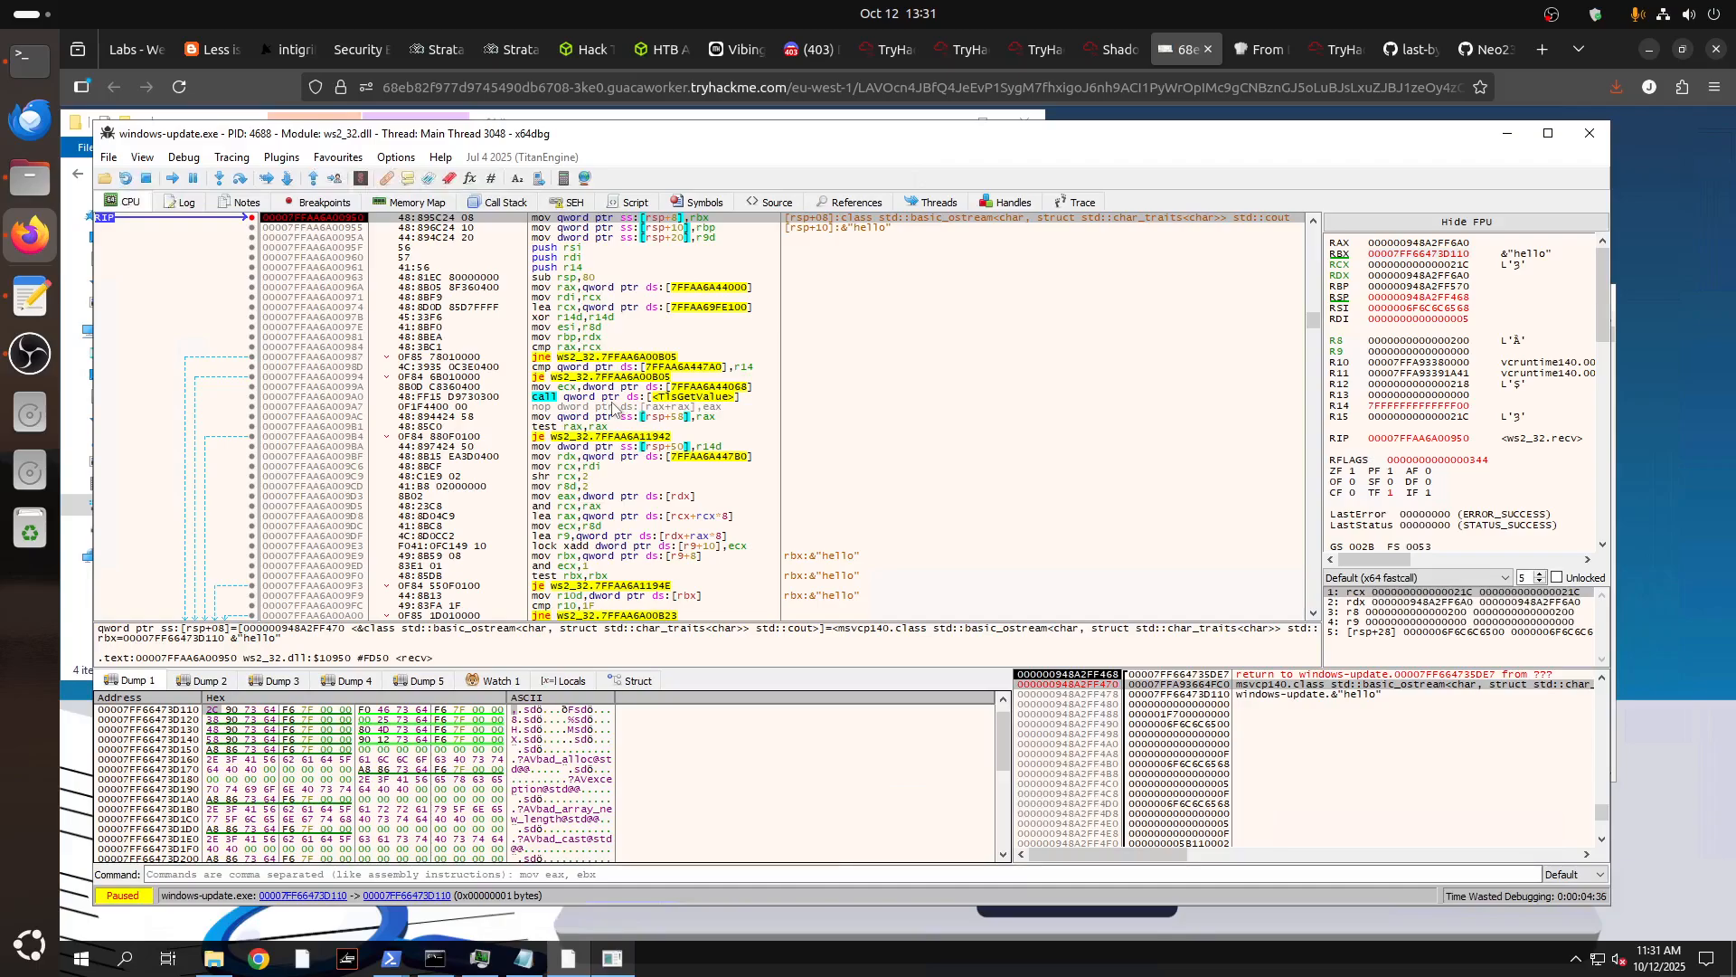
Examine the recv disassembly around the references to "hello" and check the windows-update.exe console again.
click(622, 555)
key(Down)
key(Down)
key(Down)
scroll(678, 526, down, 8)
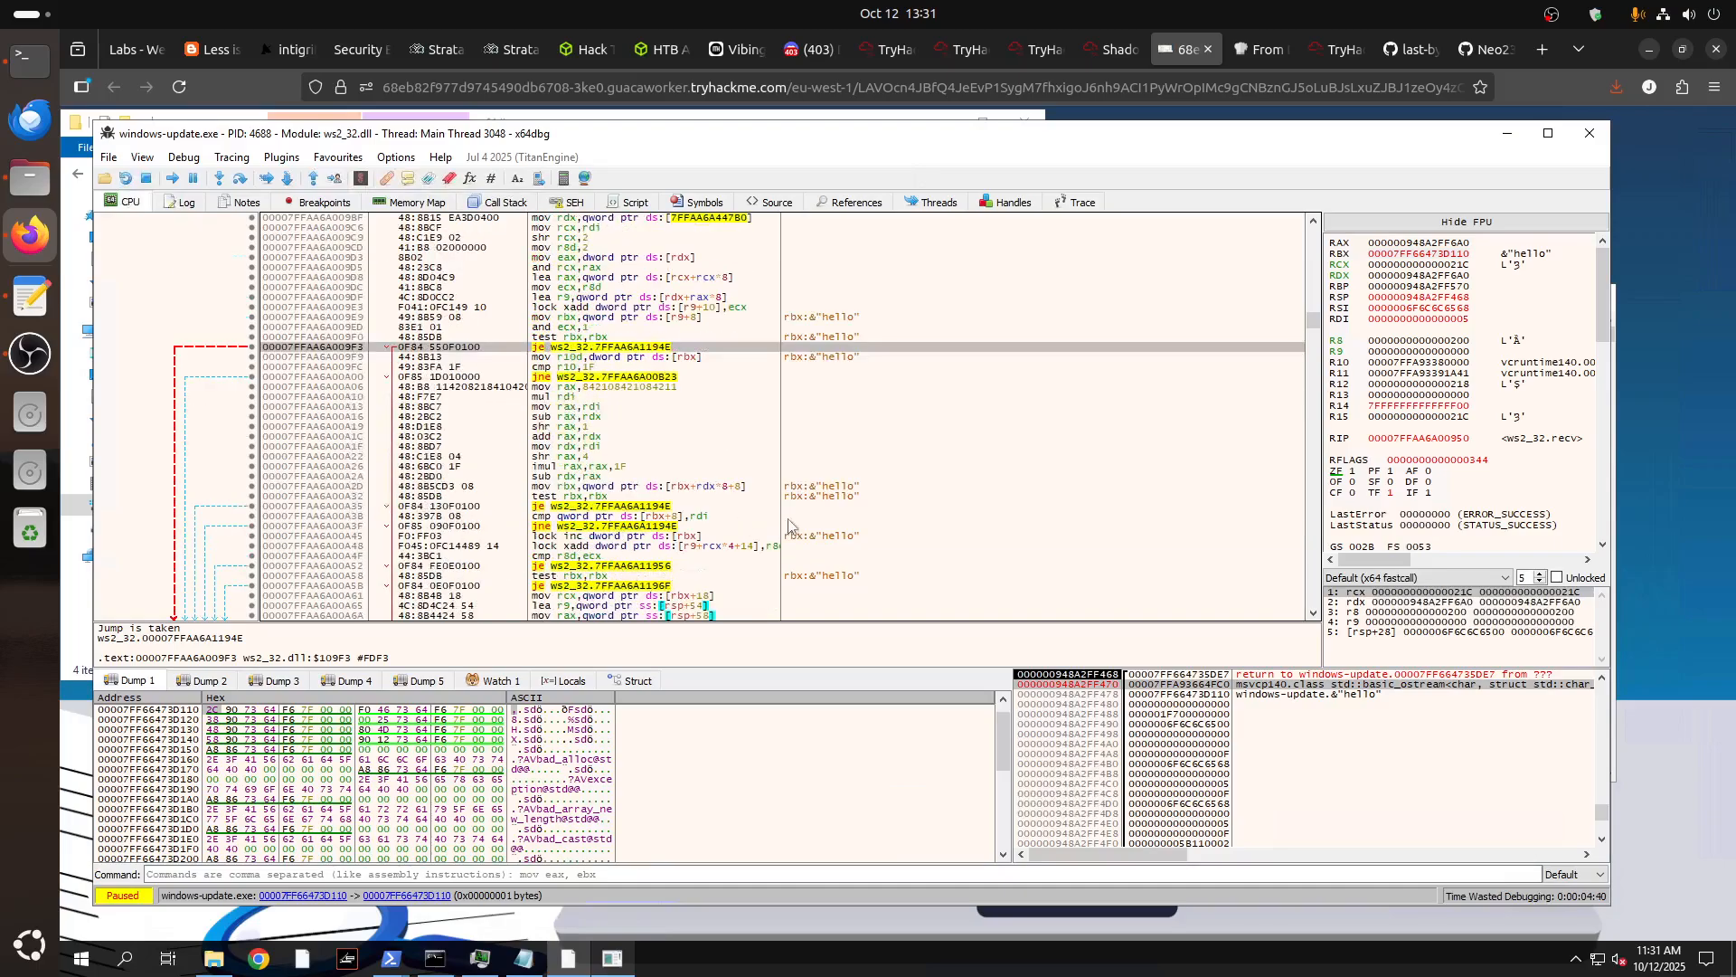
click(610, 968)
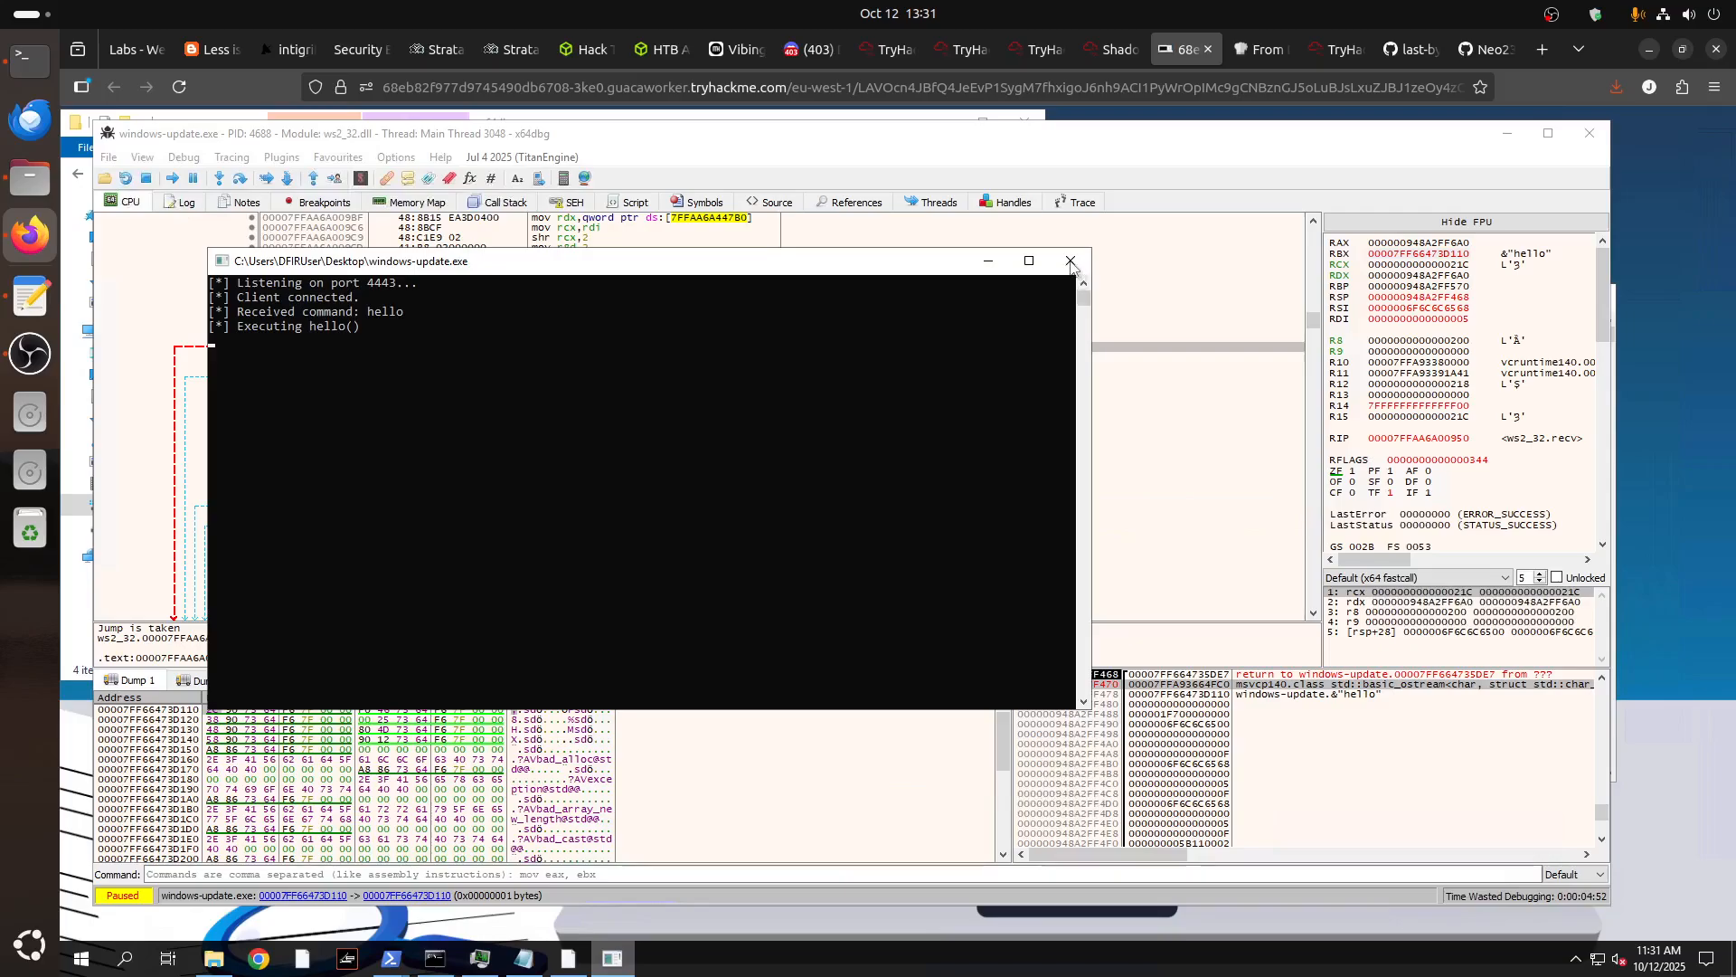
Stop debugging windows-update.exe, close x64dbg, and minimise the x64dbg folder window.
click(736, 167)
click(146, 178)
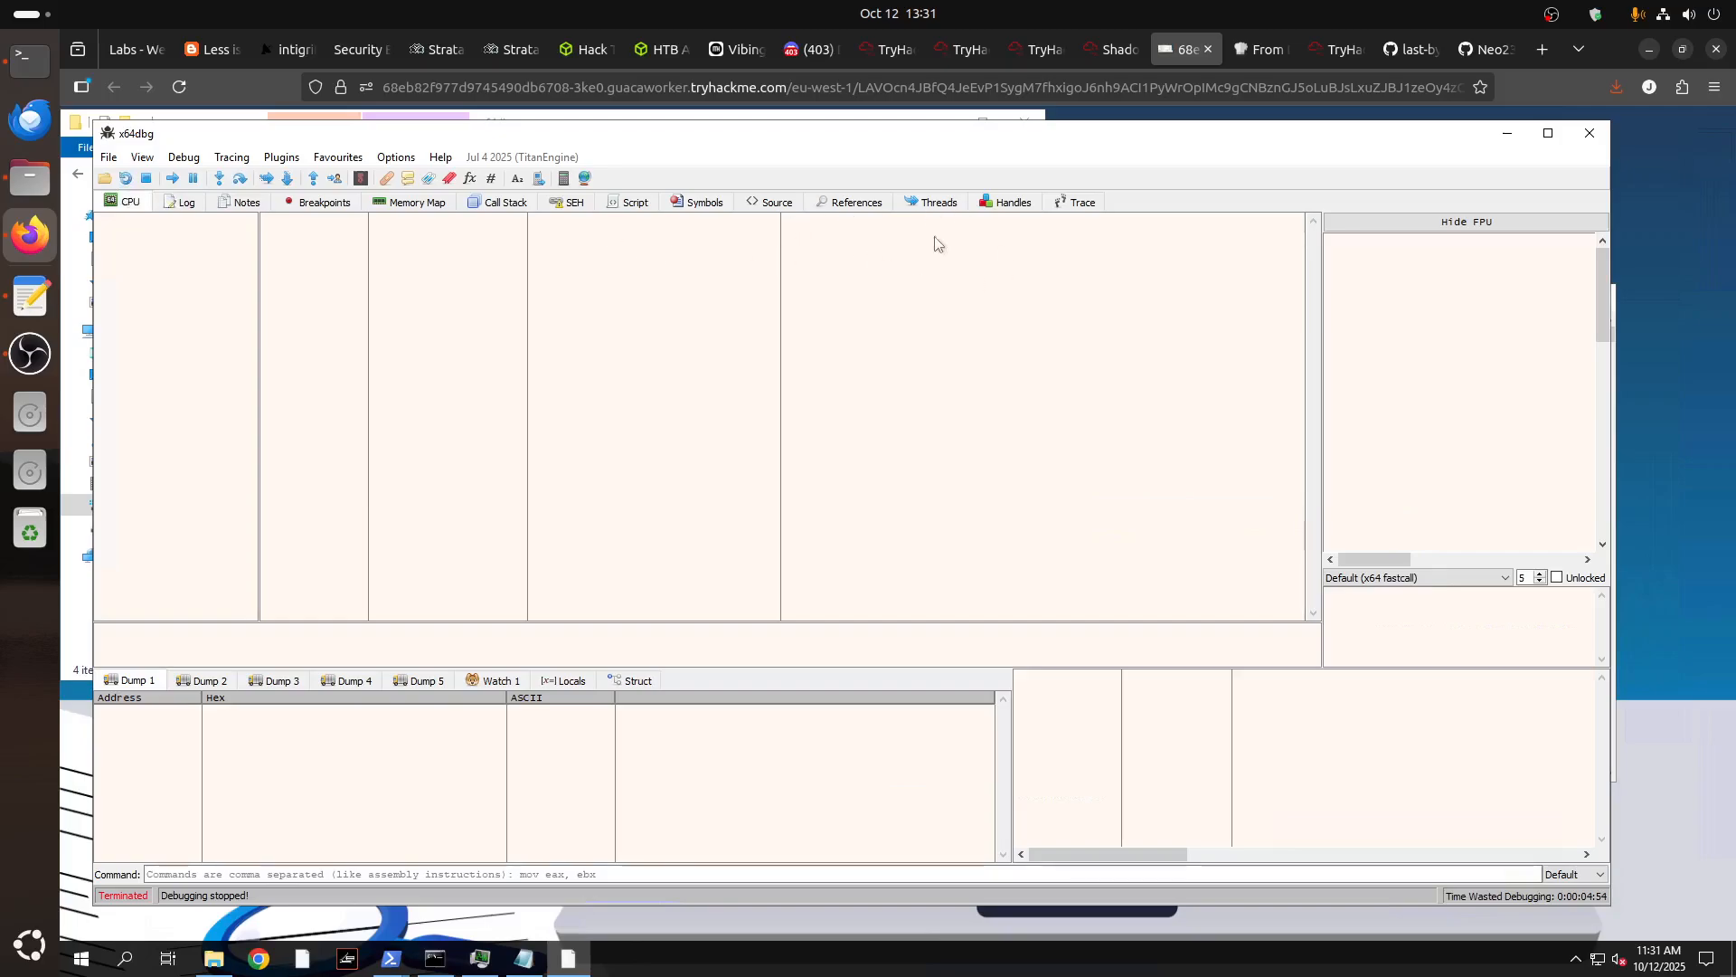
click(1589, 136)
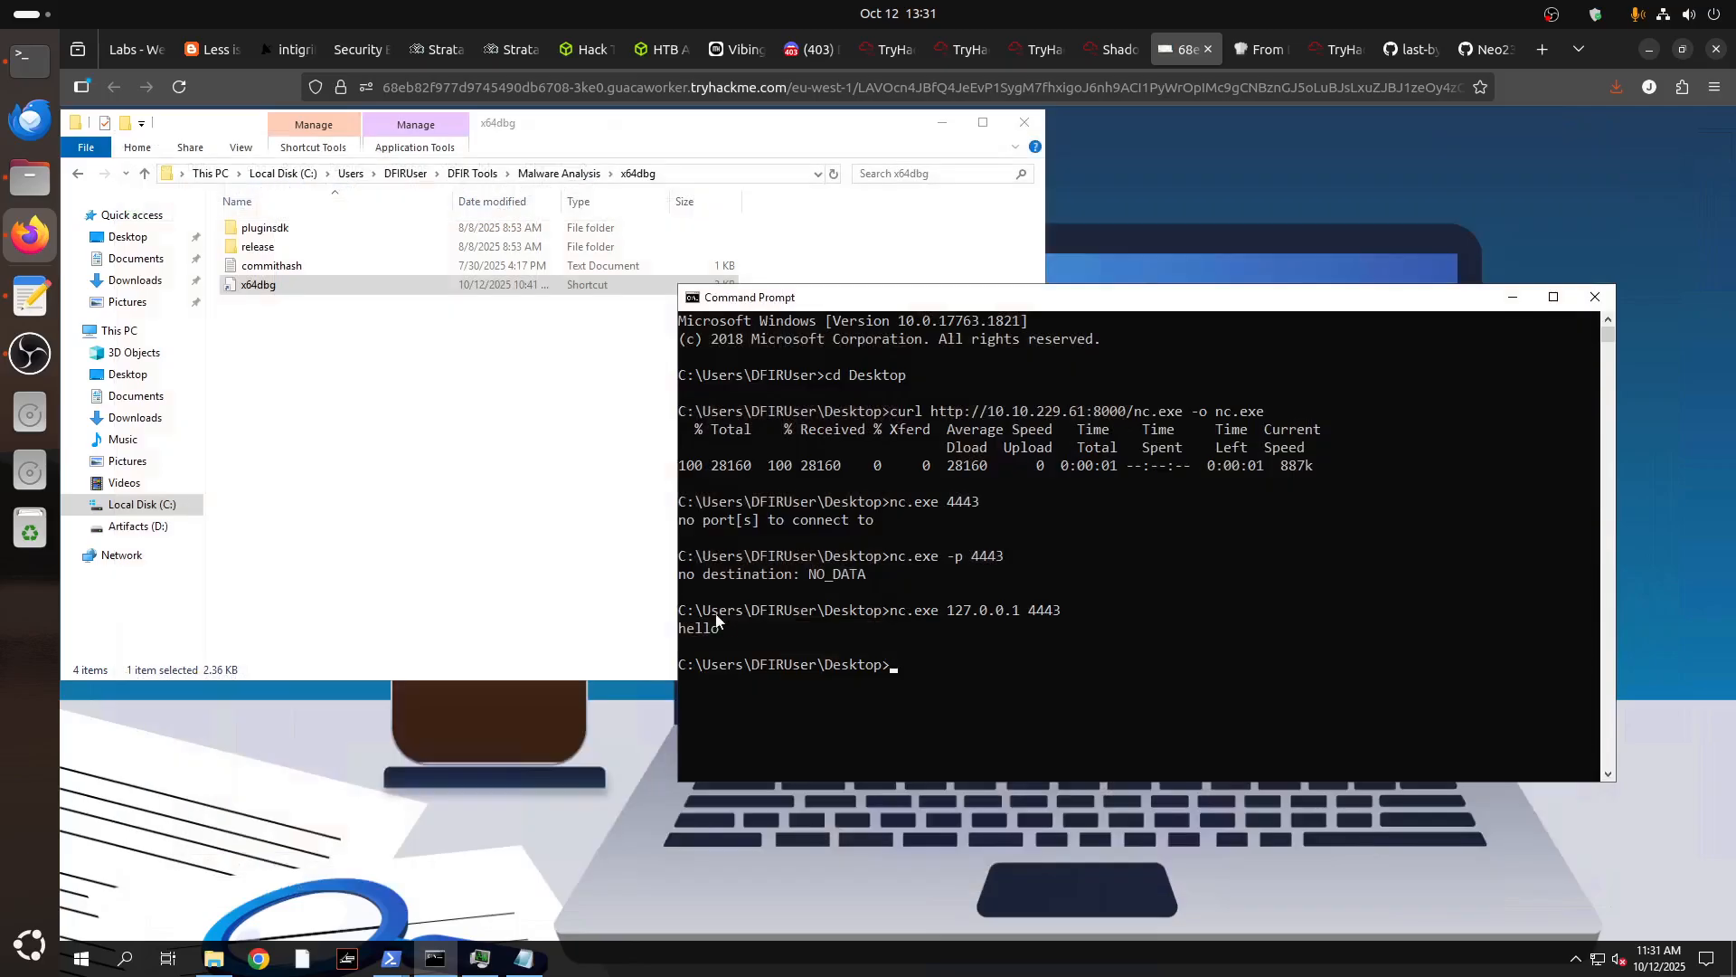
click(477, 286)
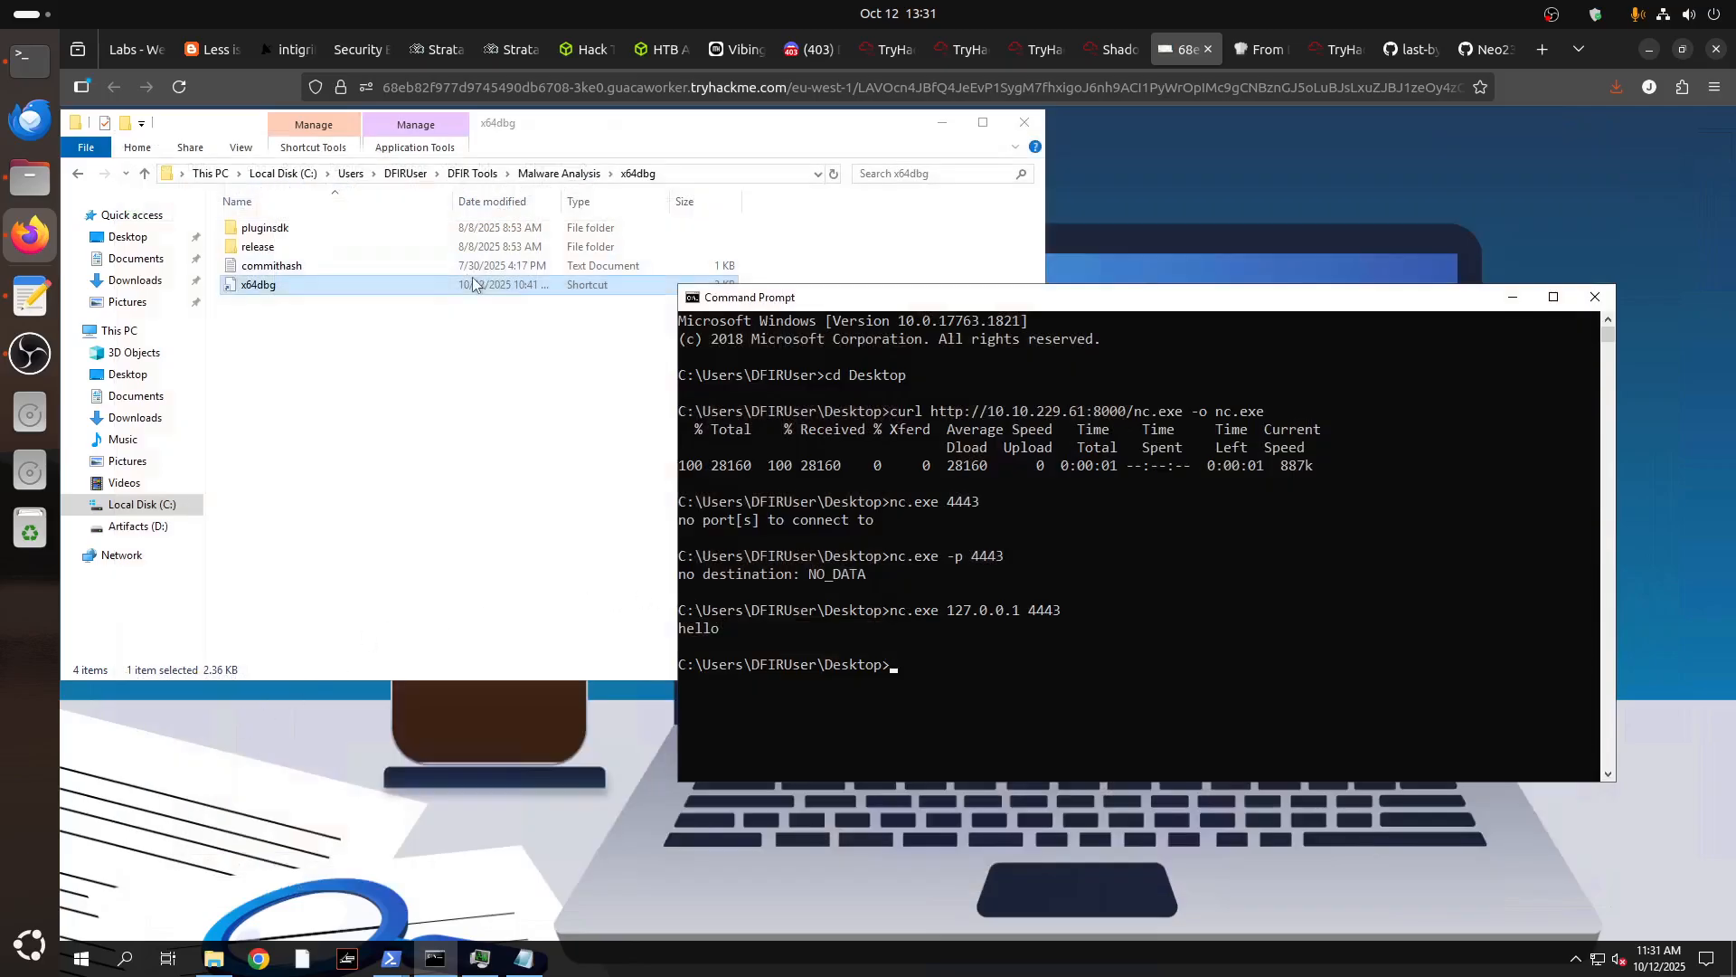
click(940, 126)
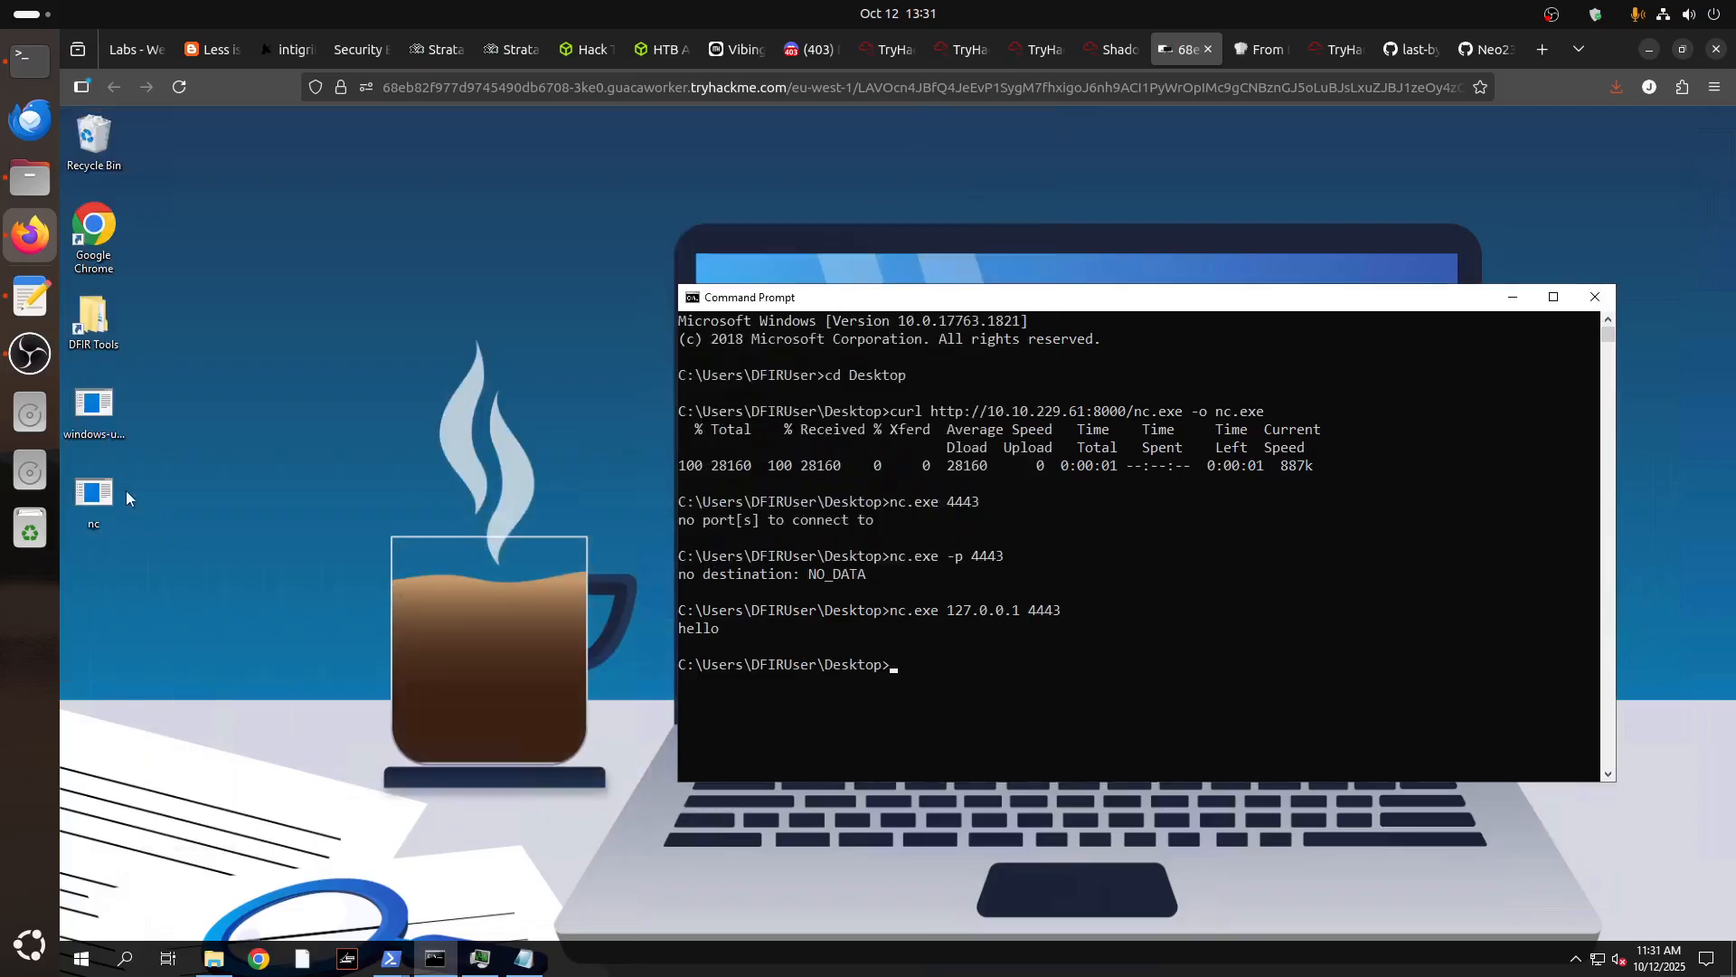
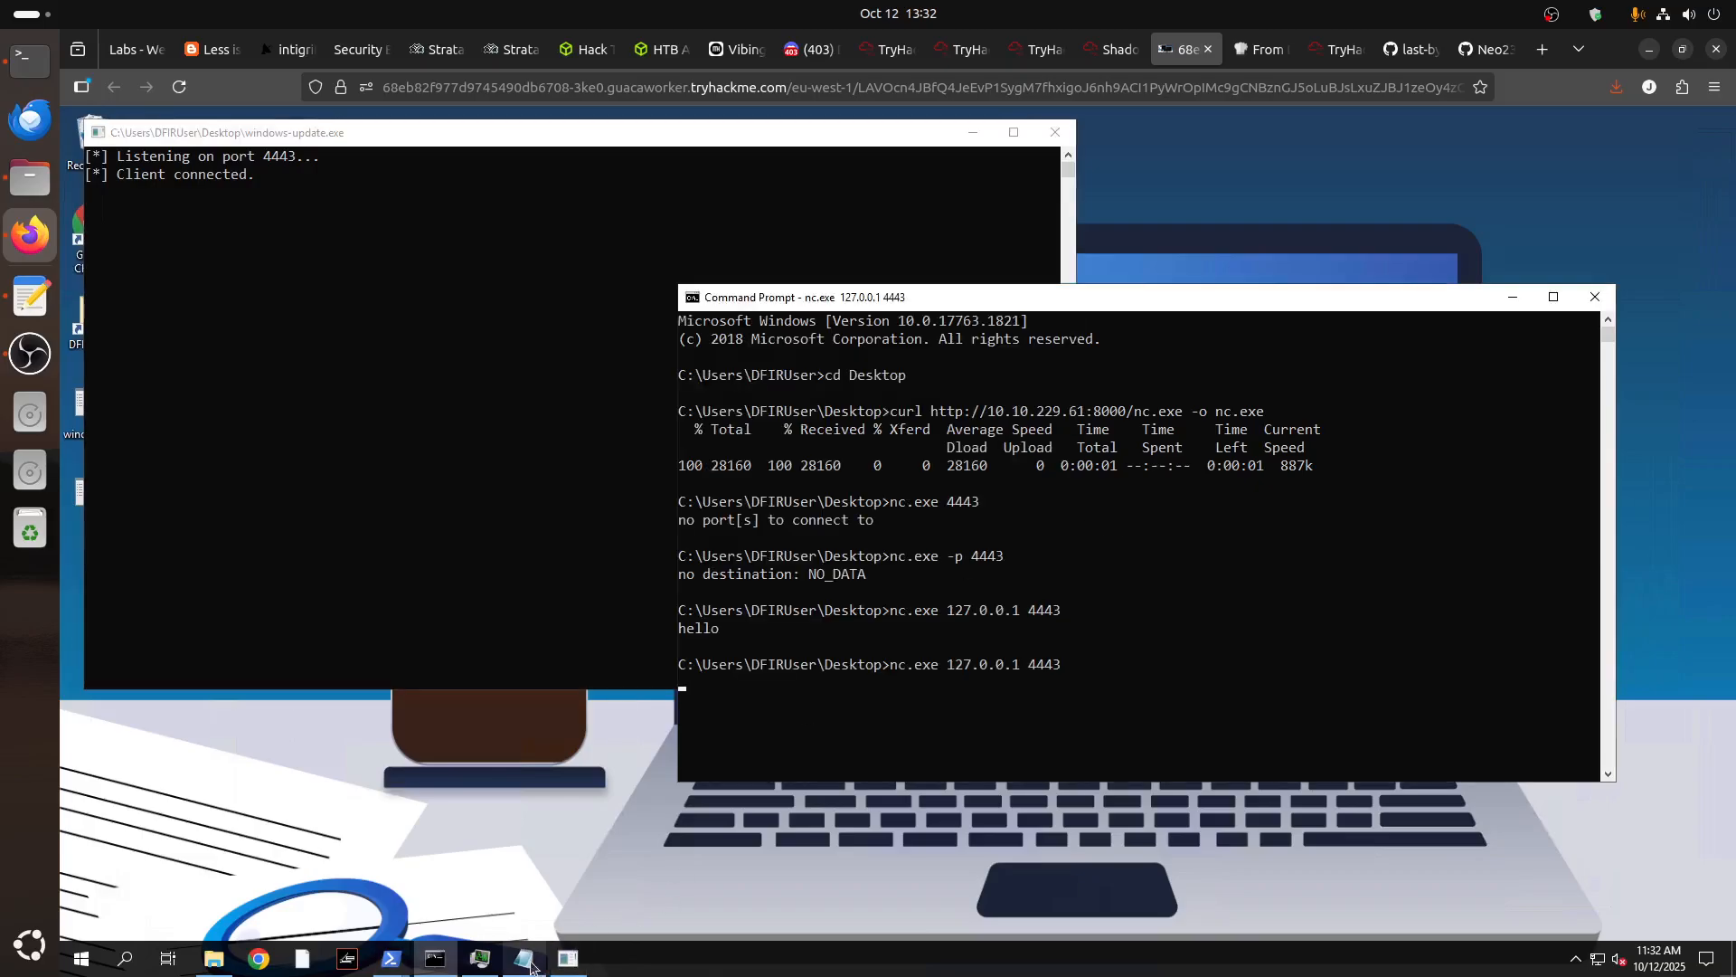
In Notepad, select the command list from email to sysinfo and move the notes so they stay visible beside the Command Prompt.
click(524, 957)
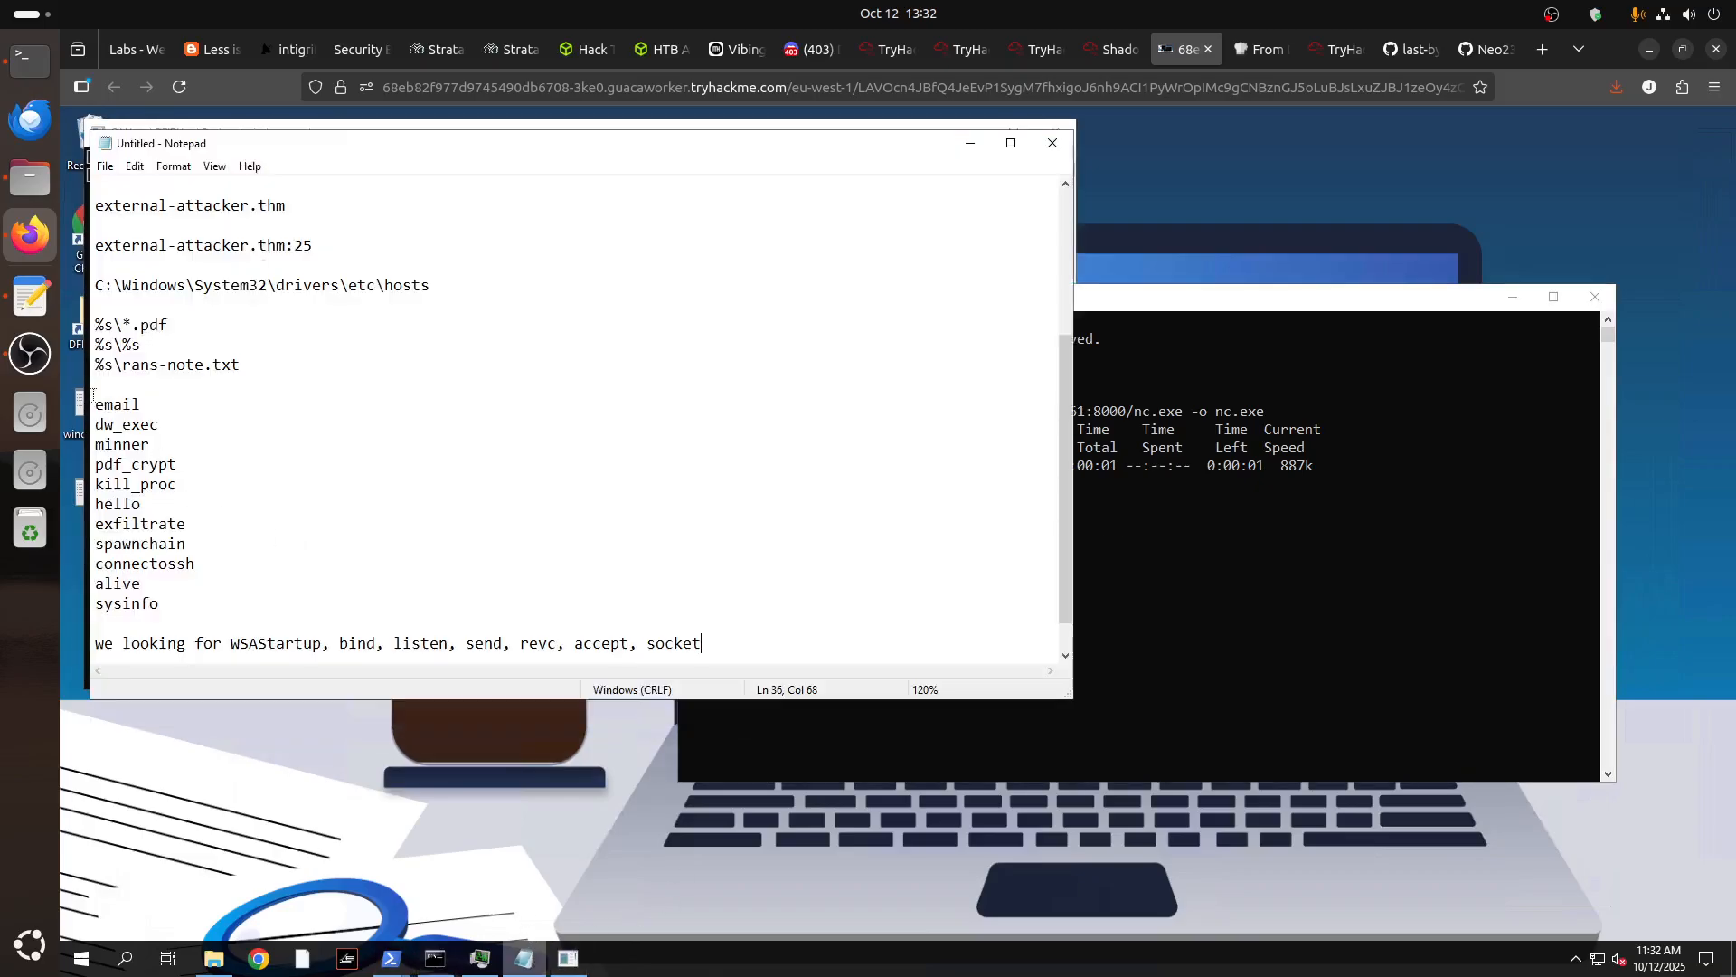
drag(96, 404, 240, 617)
drag(311, 153, 391, 401)
click(1354, 531)
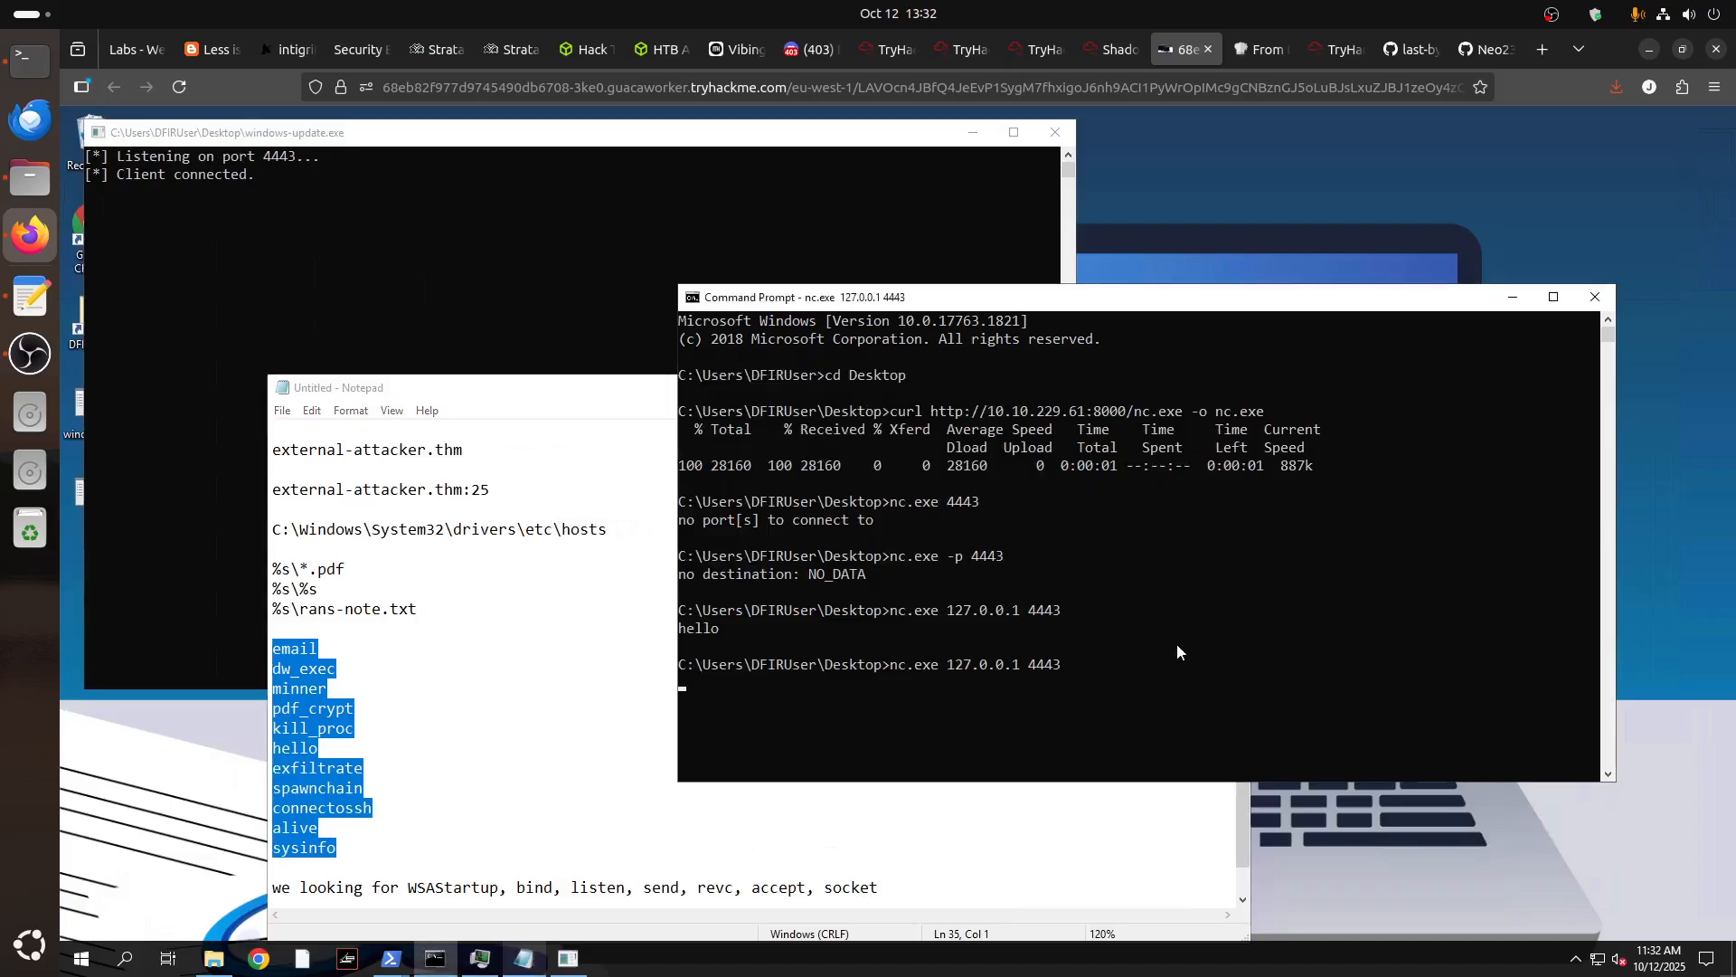
Send the commands alive, email, alive, sysinfo and pdf_crypt to windows-update.exe through the open nc.exe connection.
text(alive)
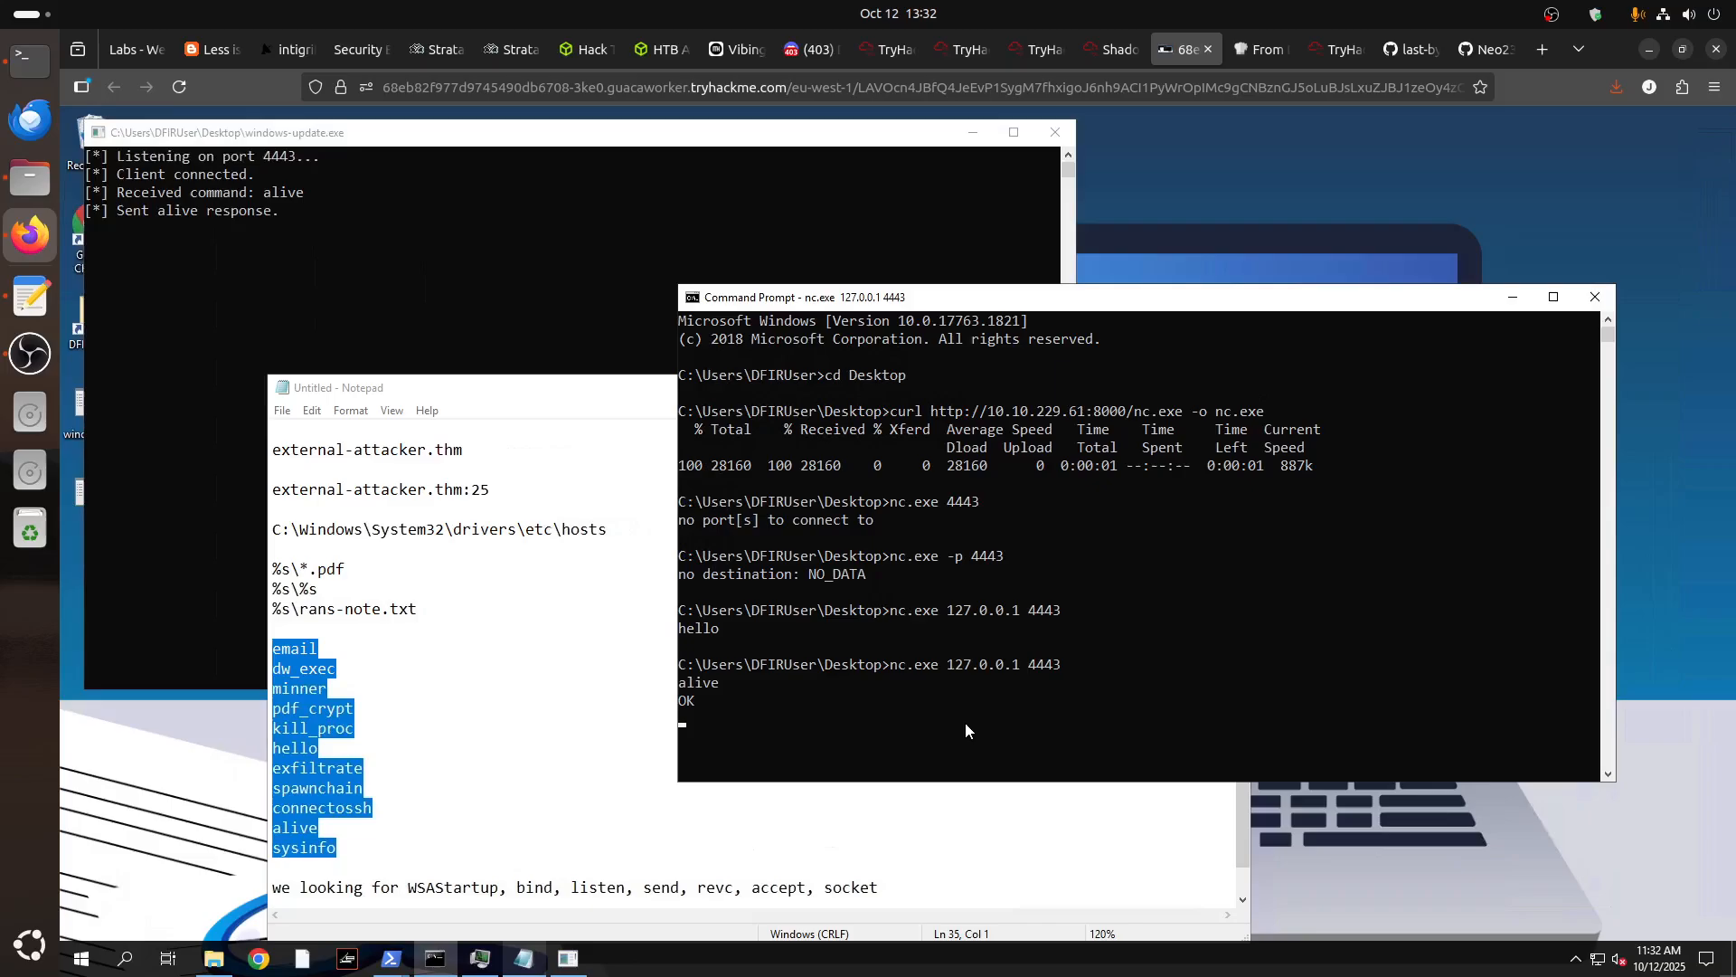
text(email)
key(Return)
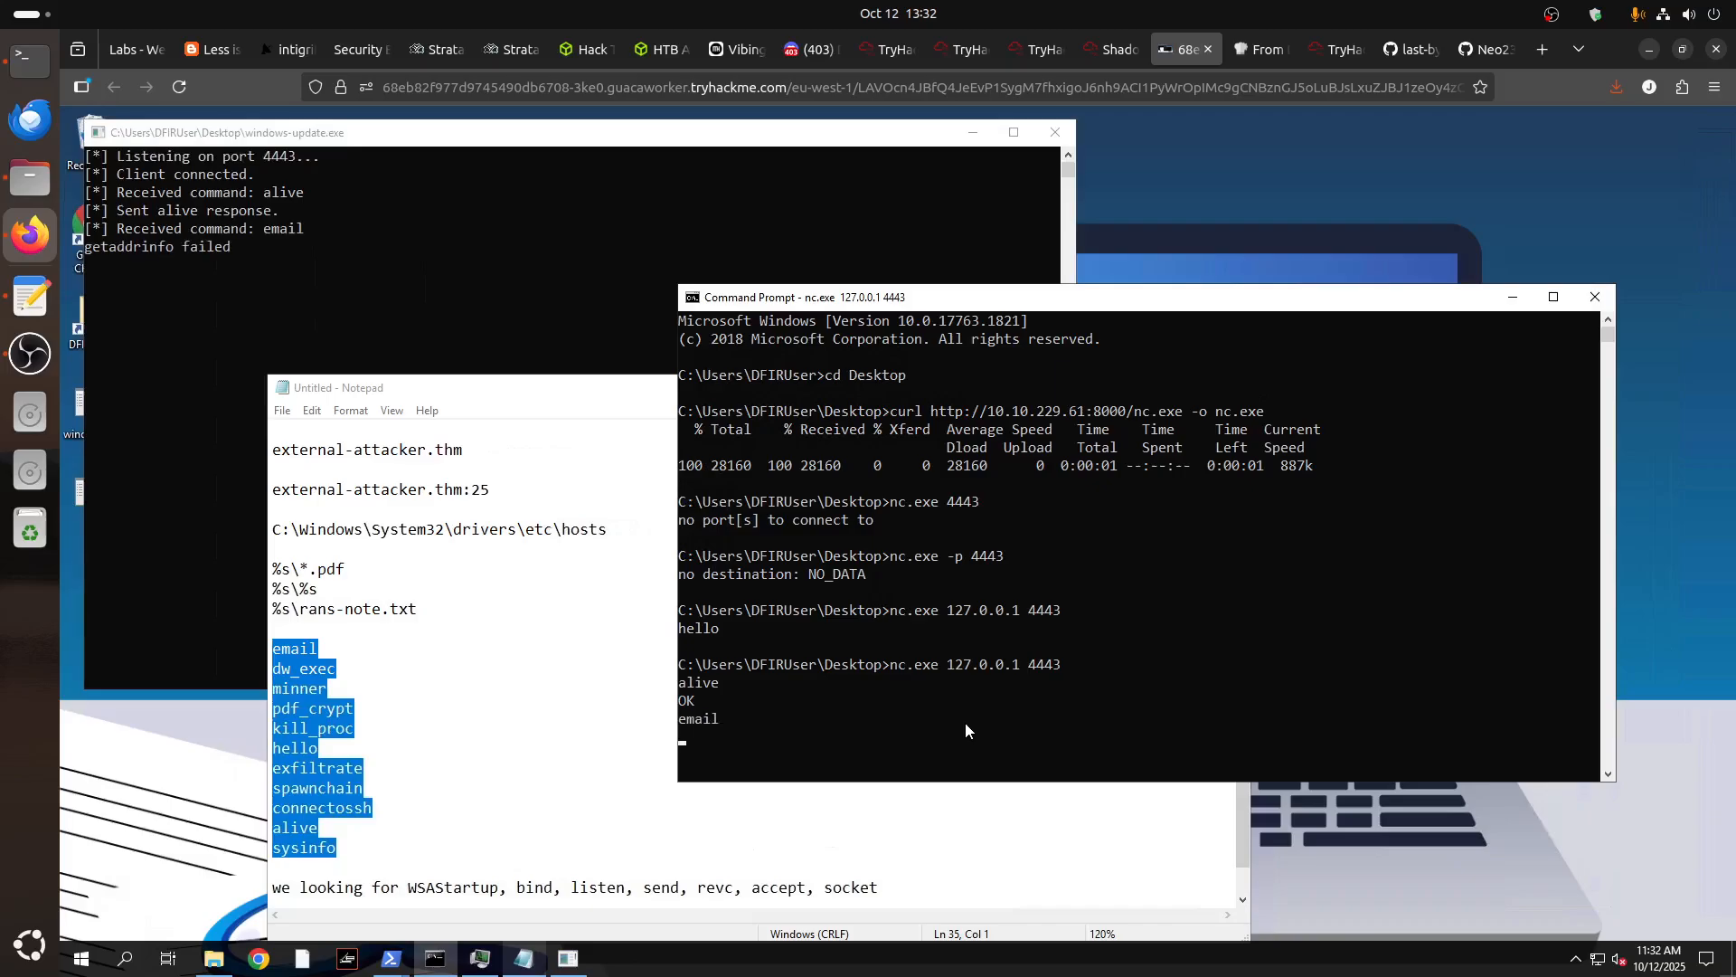
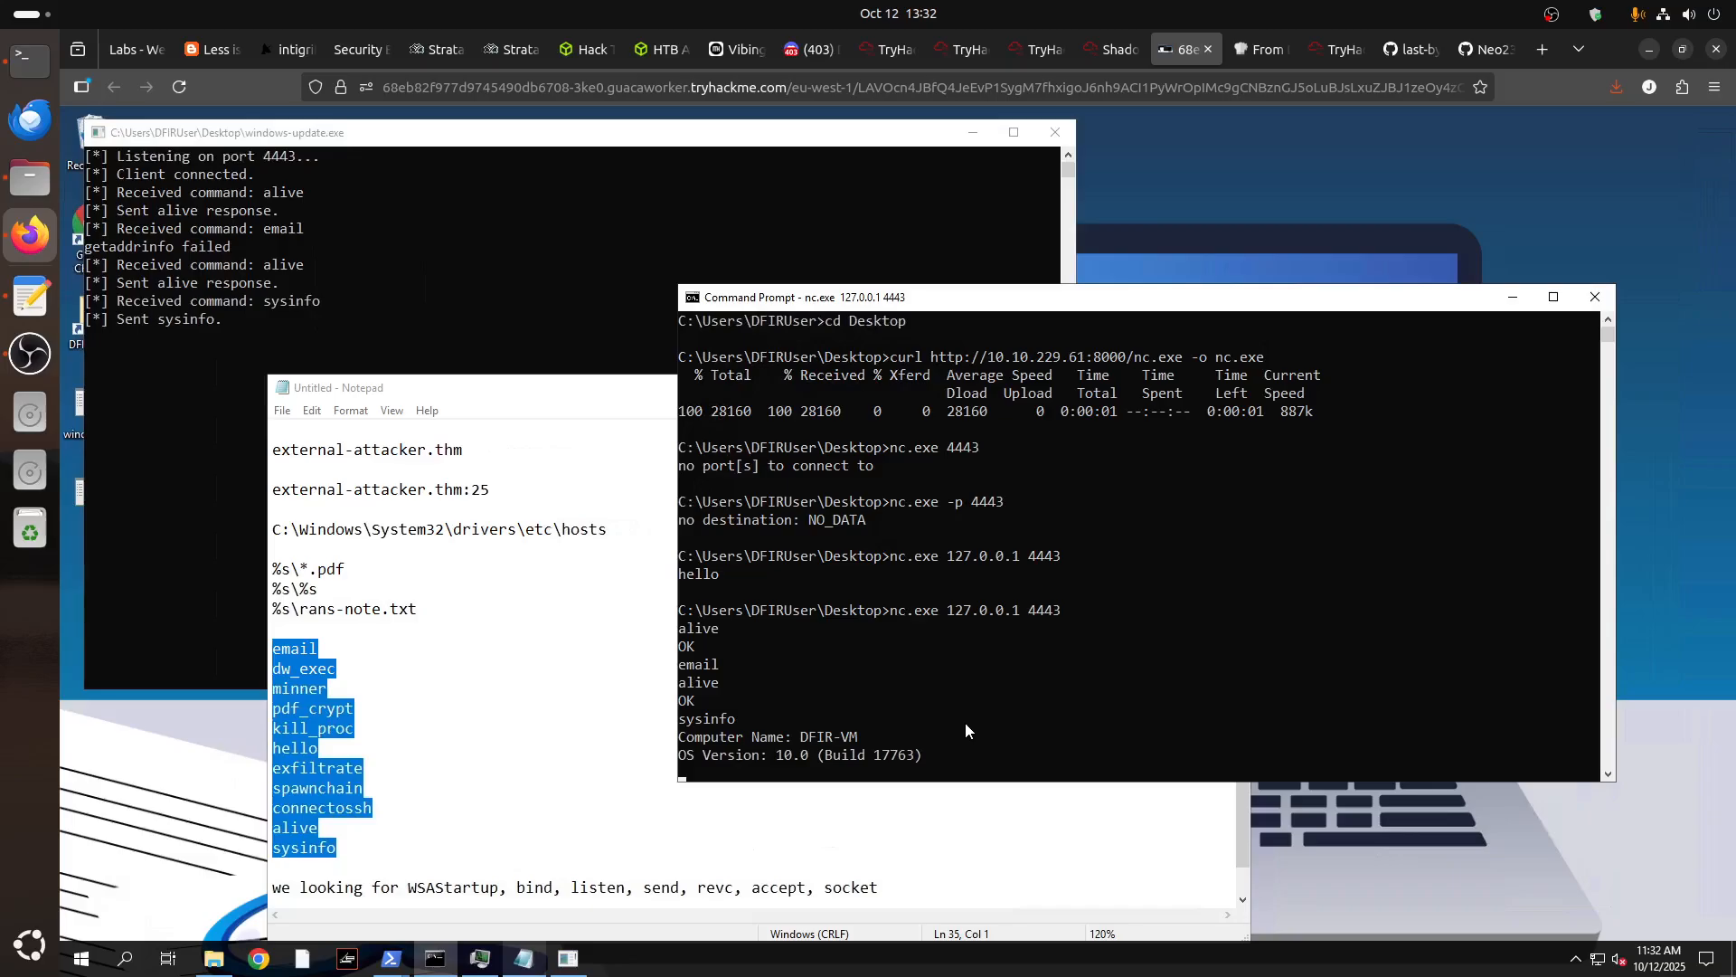
text(pdf_crypt)
In File Explorer, create a text document in the Desktop folder and name it etst.pdf.
click(227, 968)
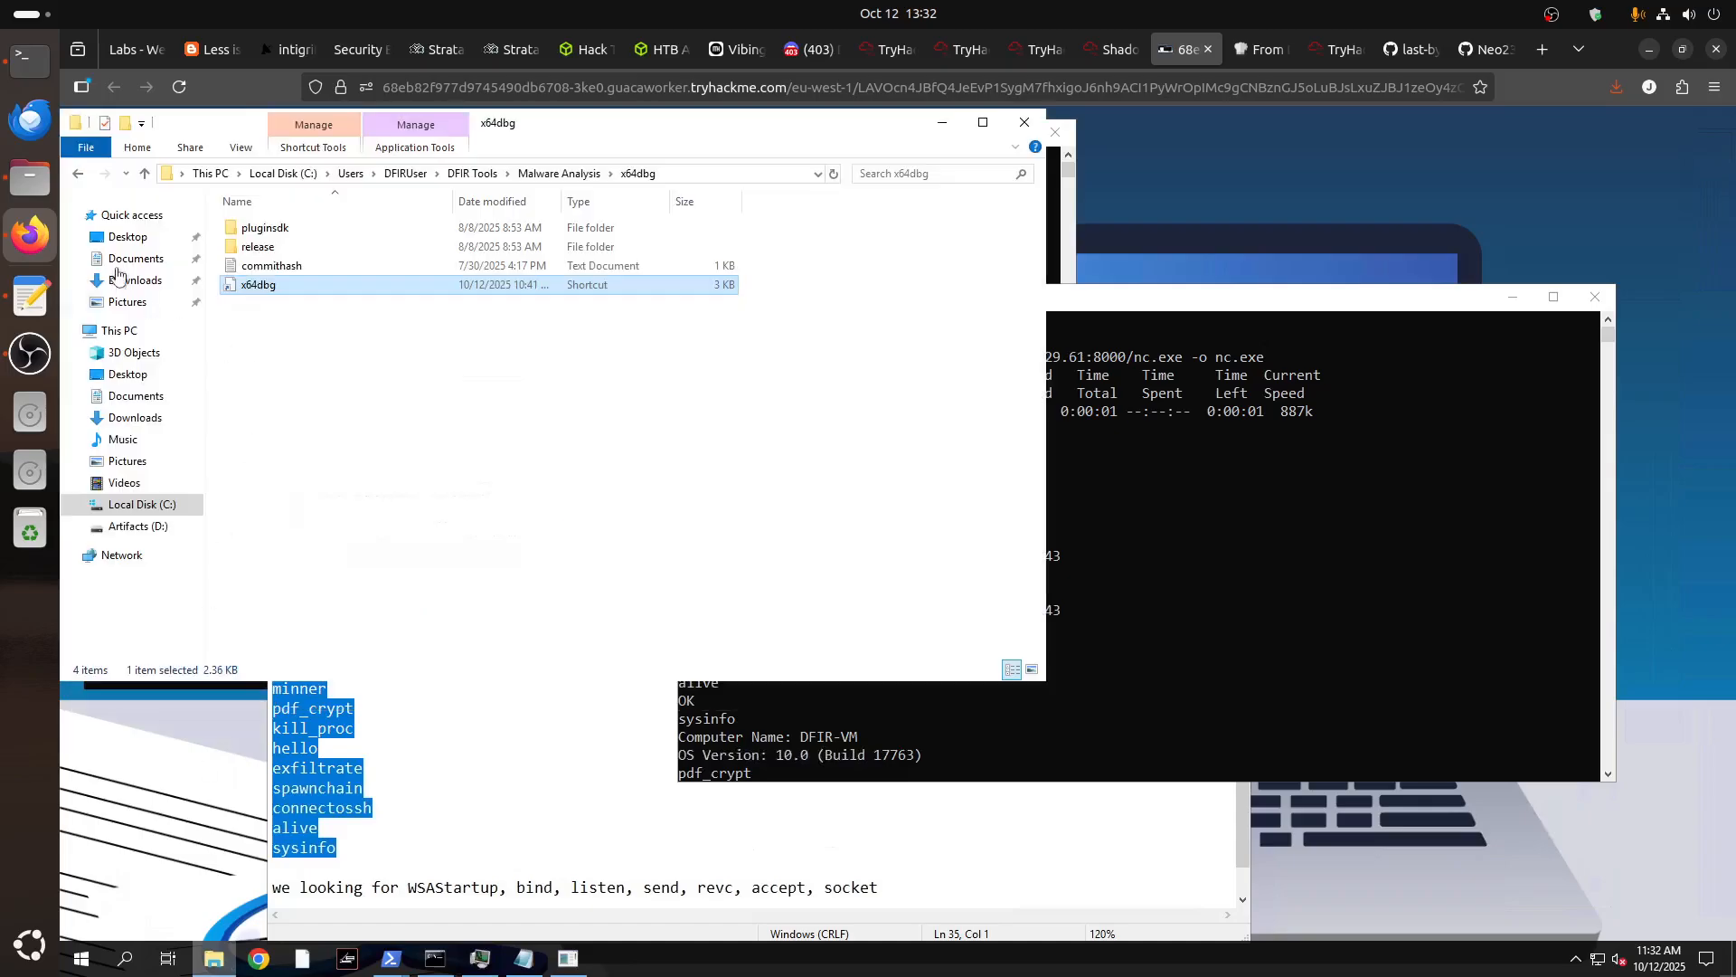
click(127, 237)
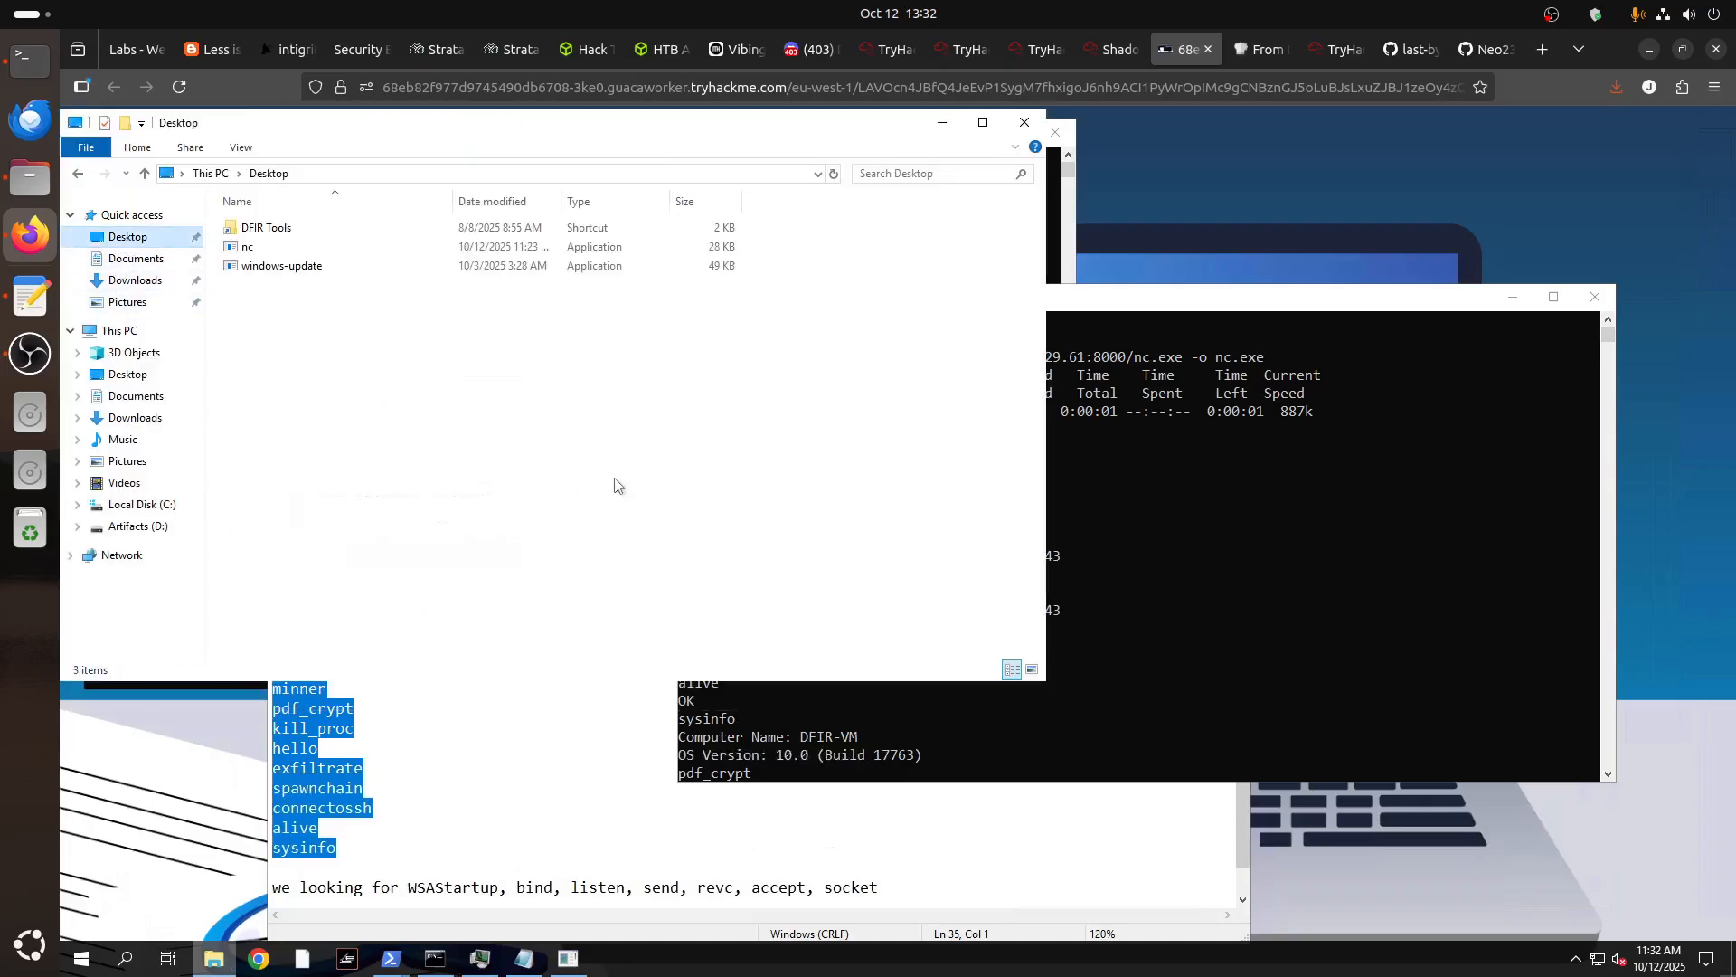
right_click(492, 389)
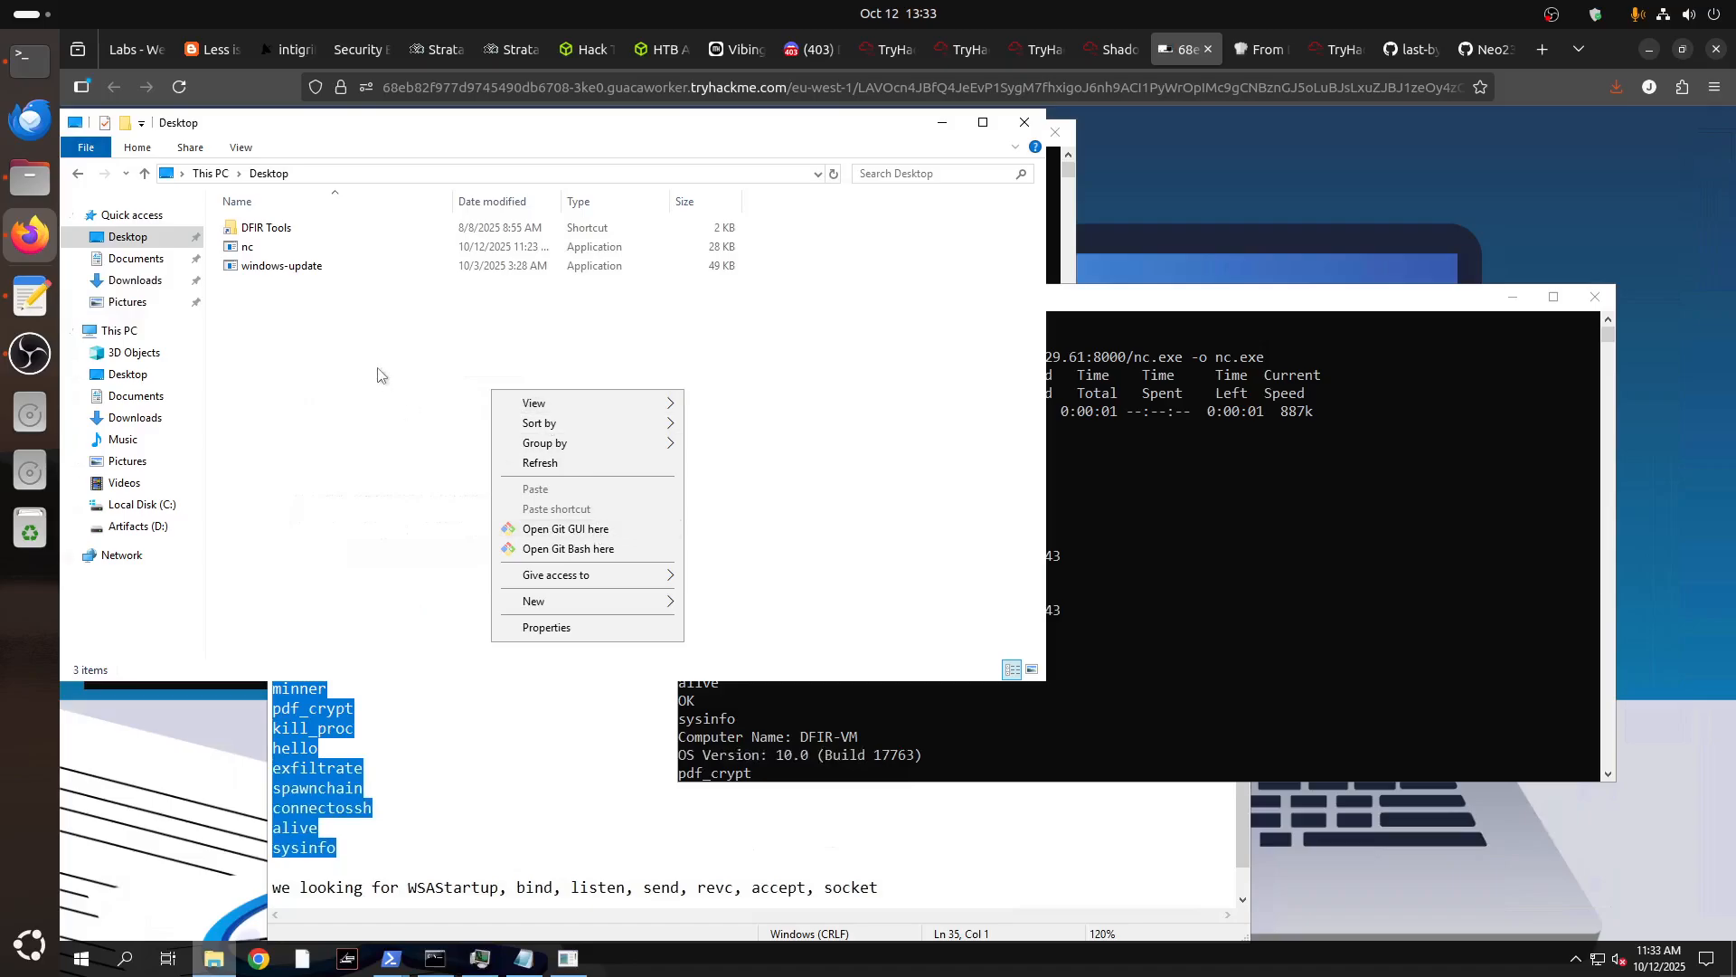
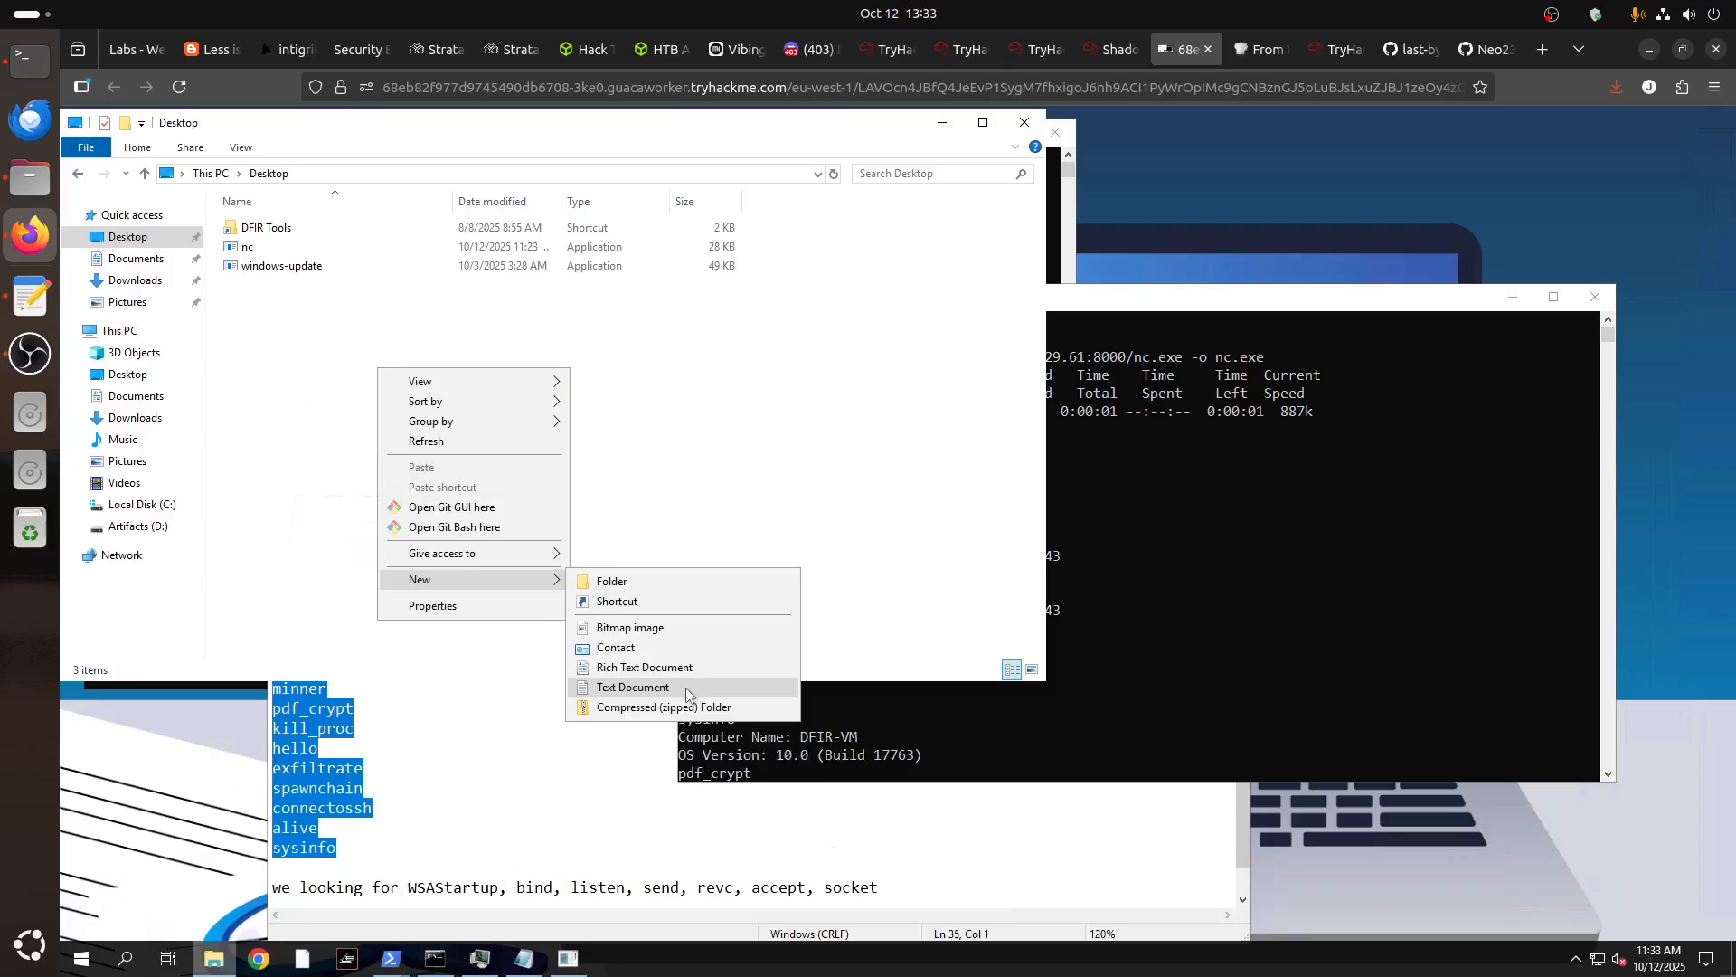
click(685, 688)
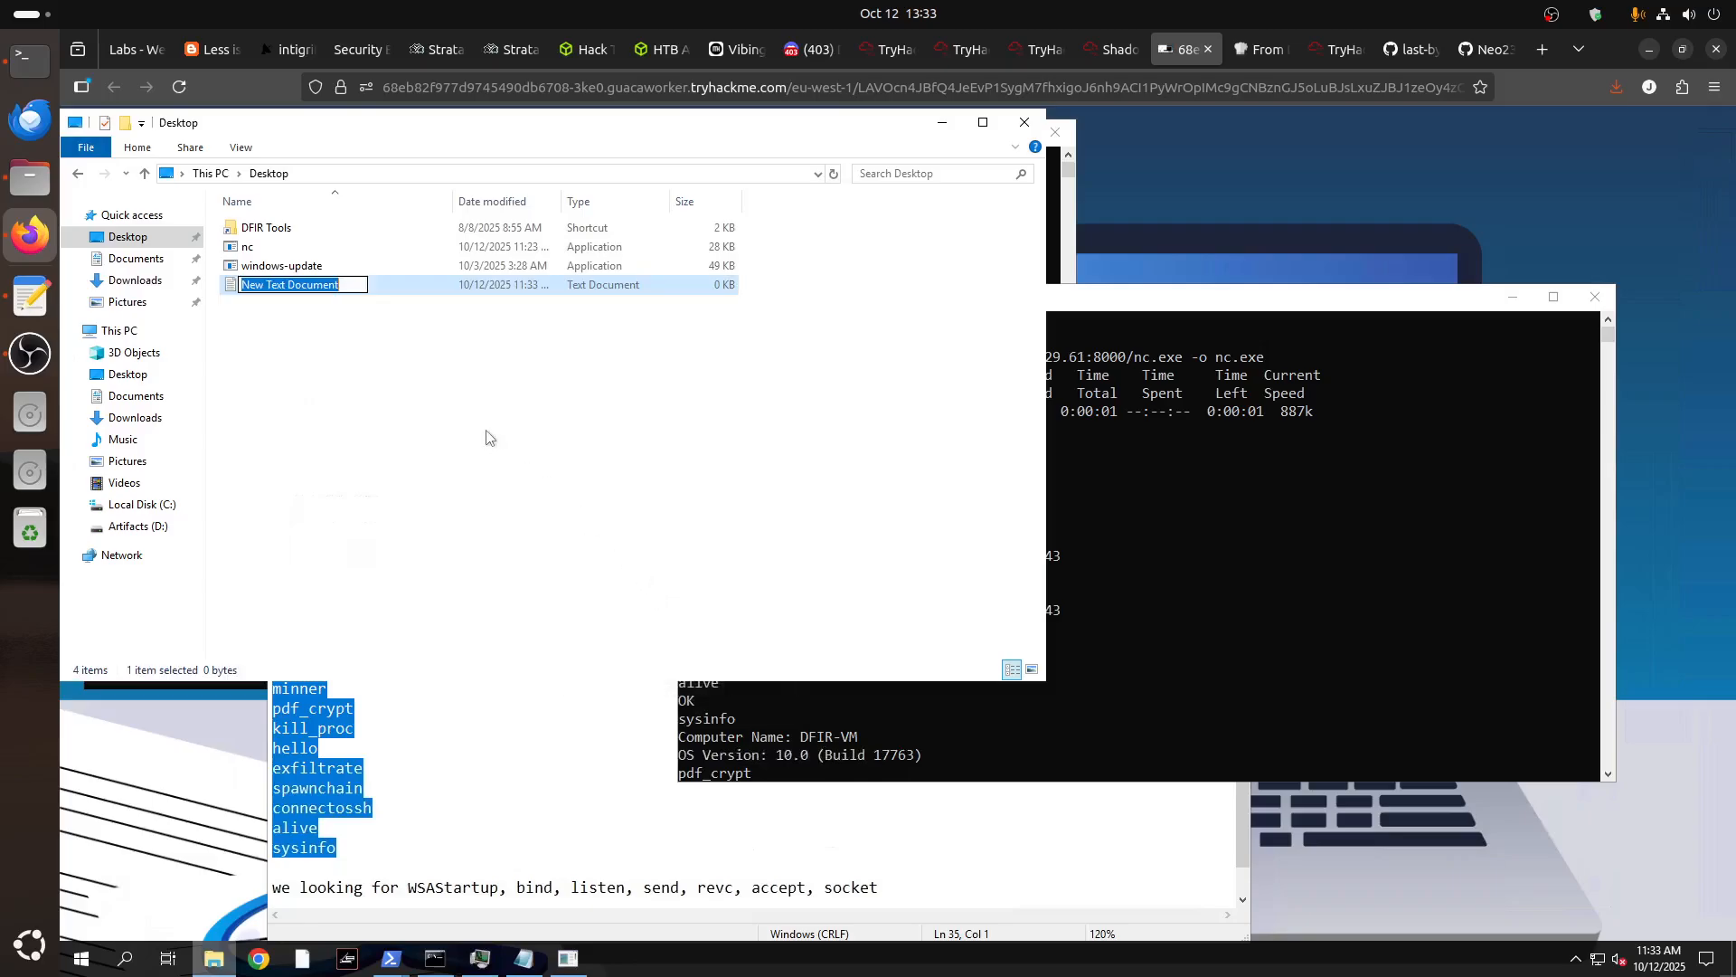
click(353, 283)
key(ctrl+a)
text(etst.pdf)
key(Return)
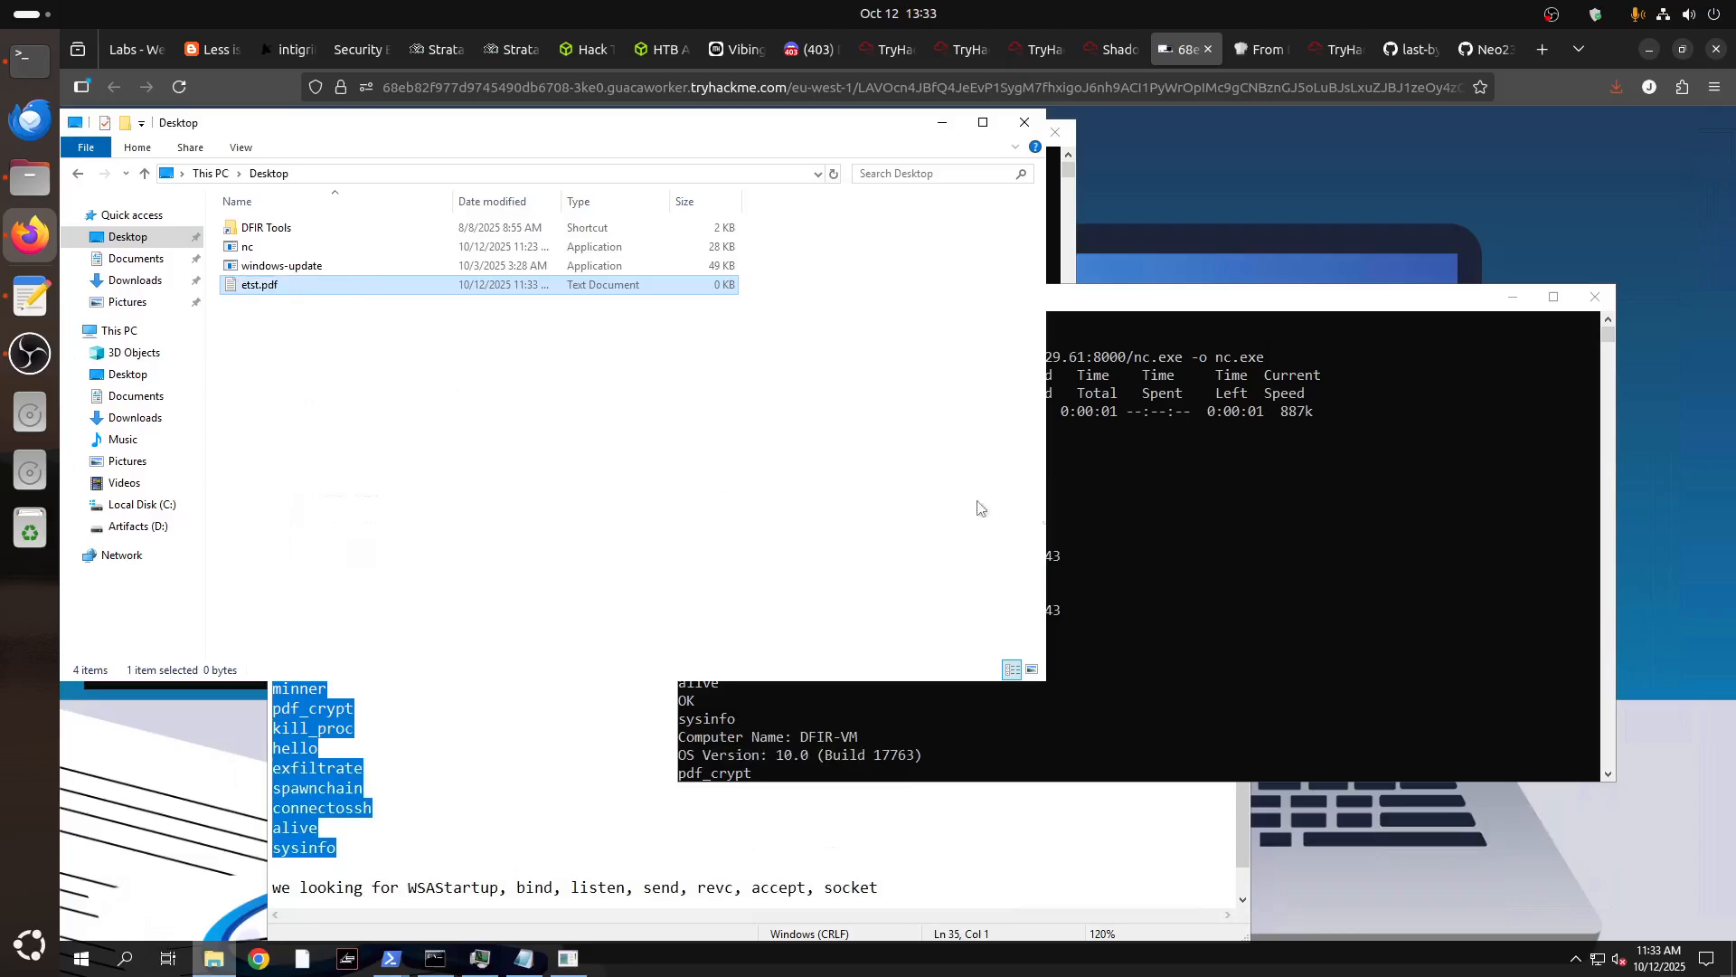
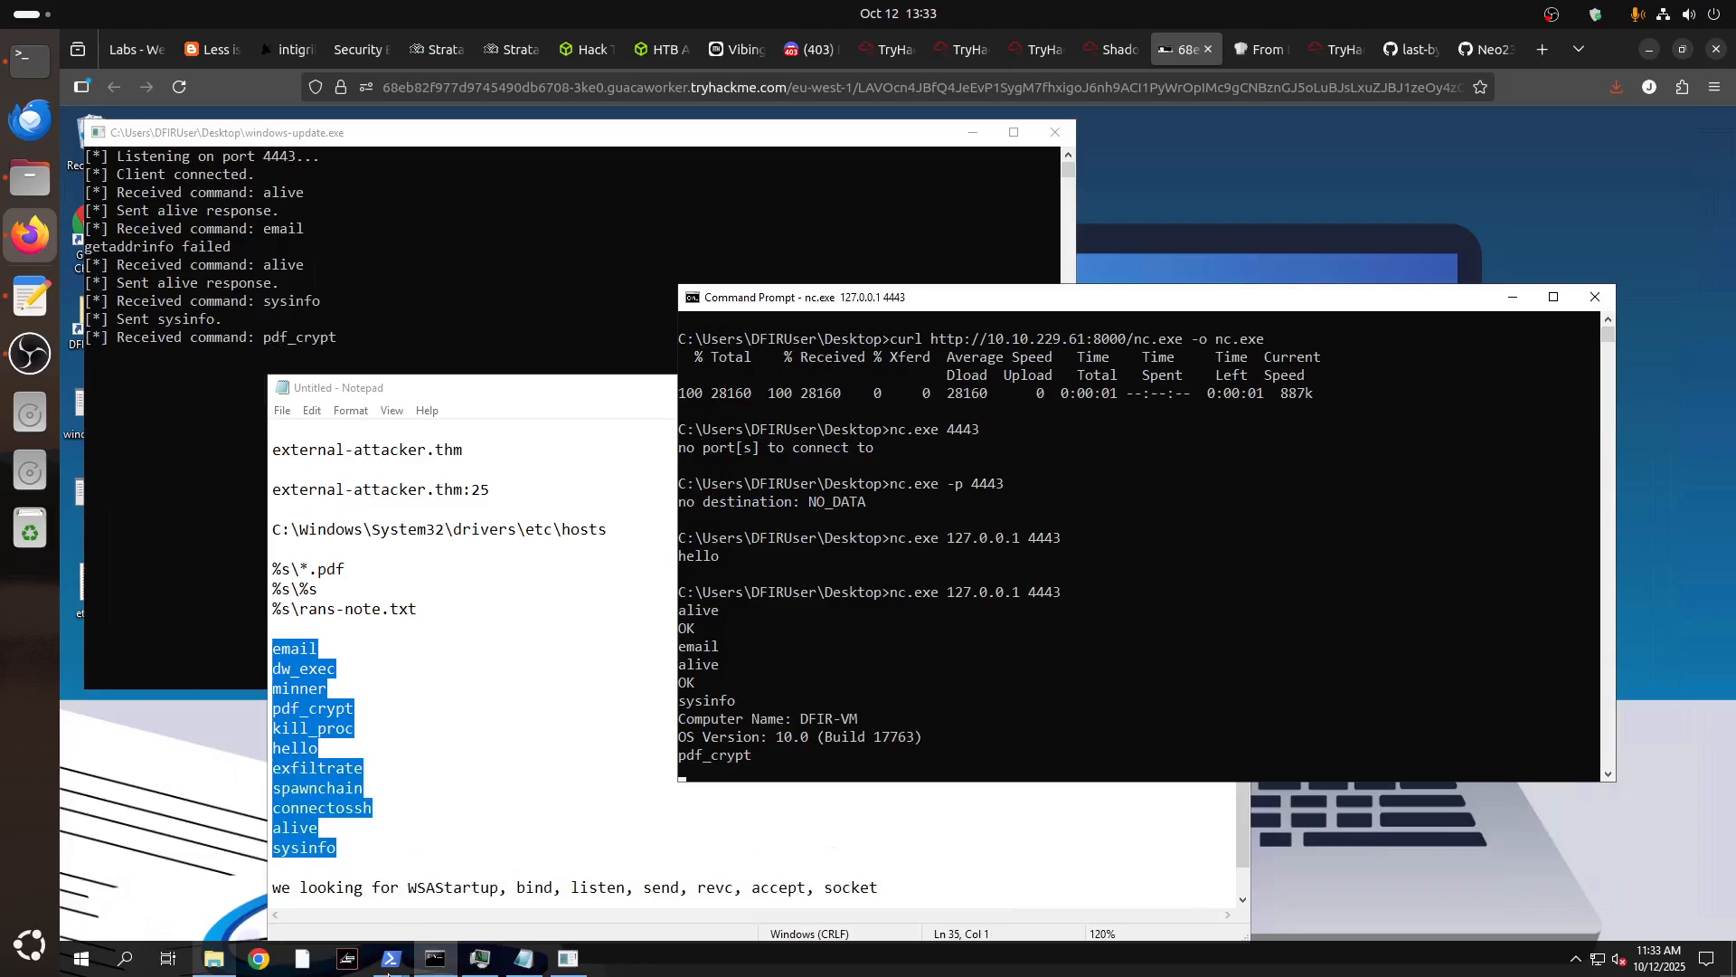
Send hello and exfiltrate through the nc.exe connection and bring the windows-update.exe console to the front.
click(214, 960)
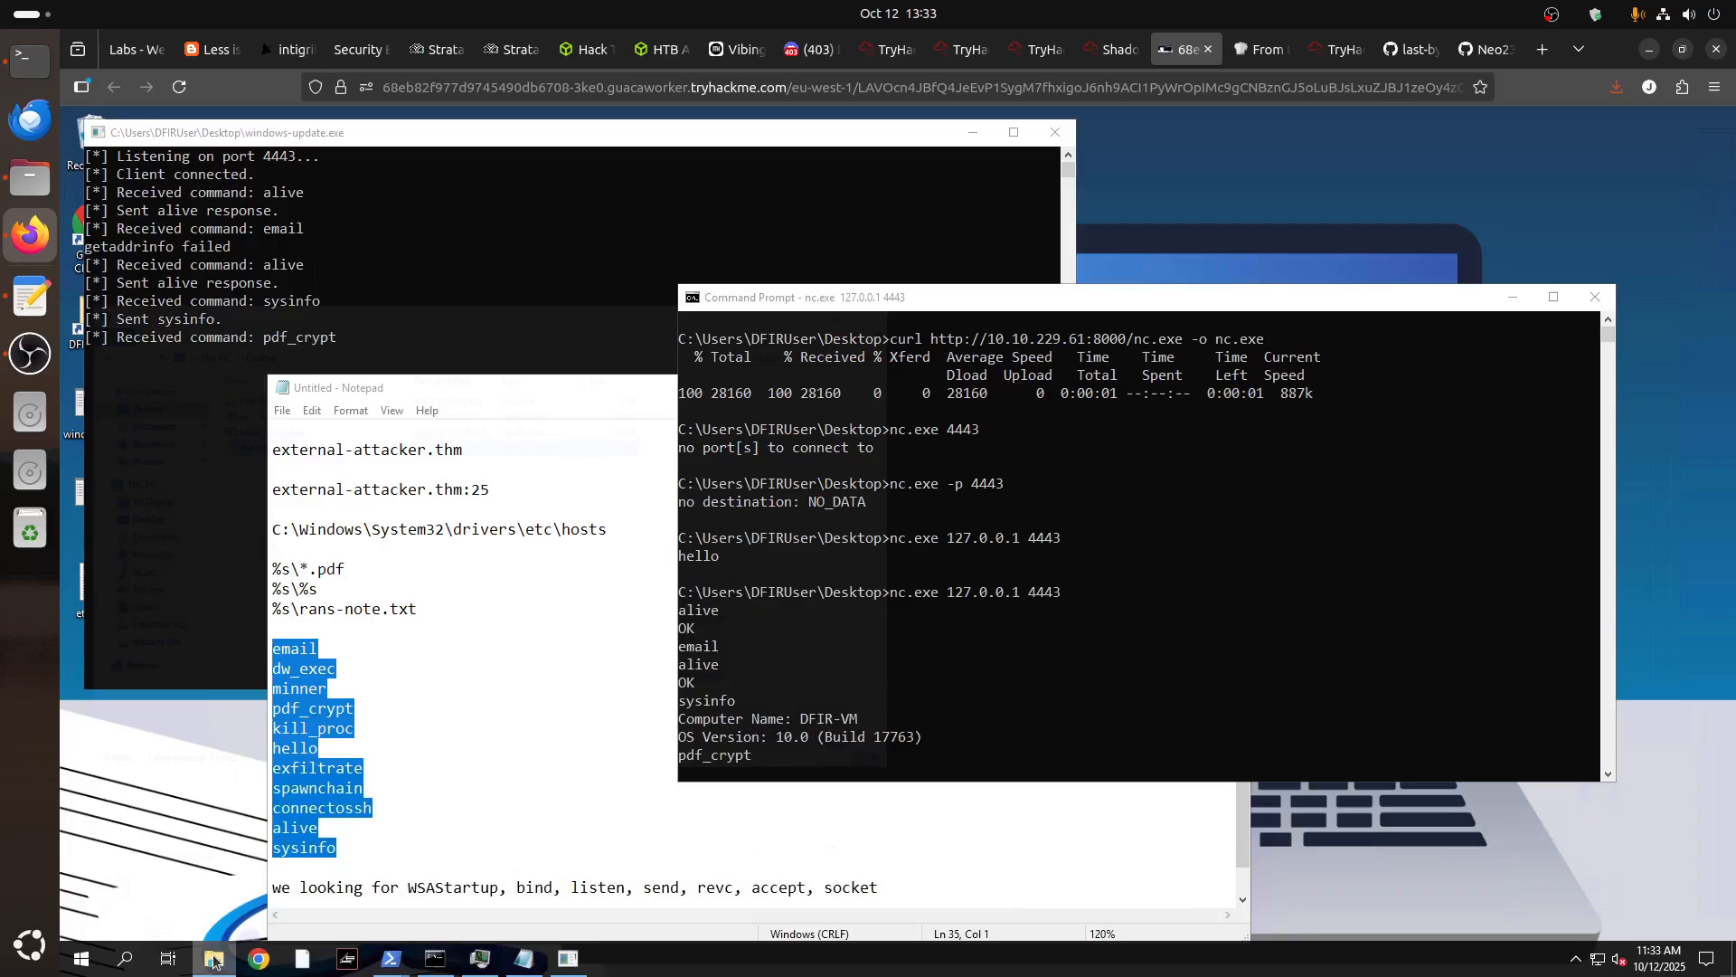
click(214, 961)
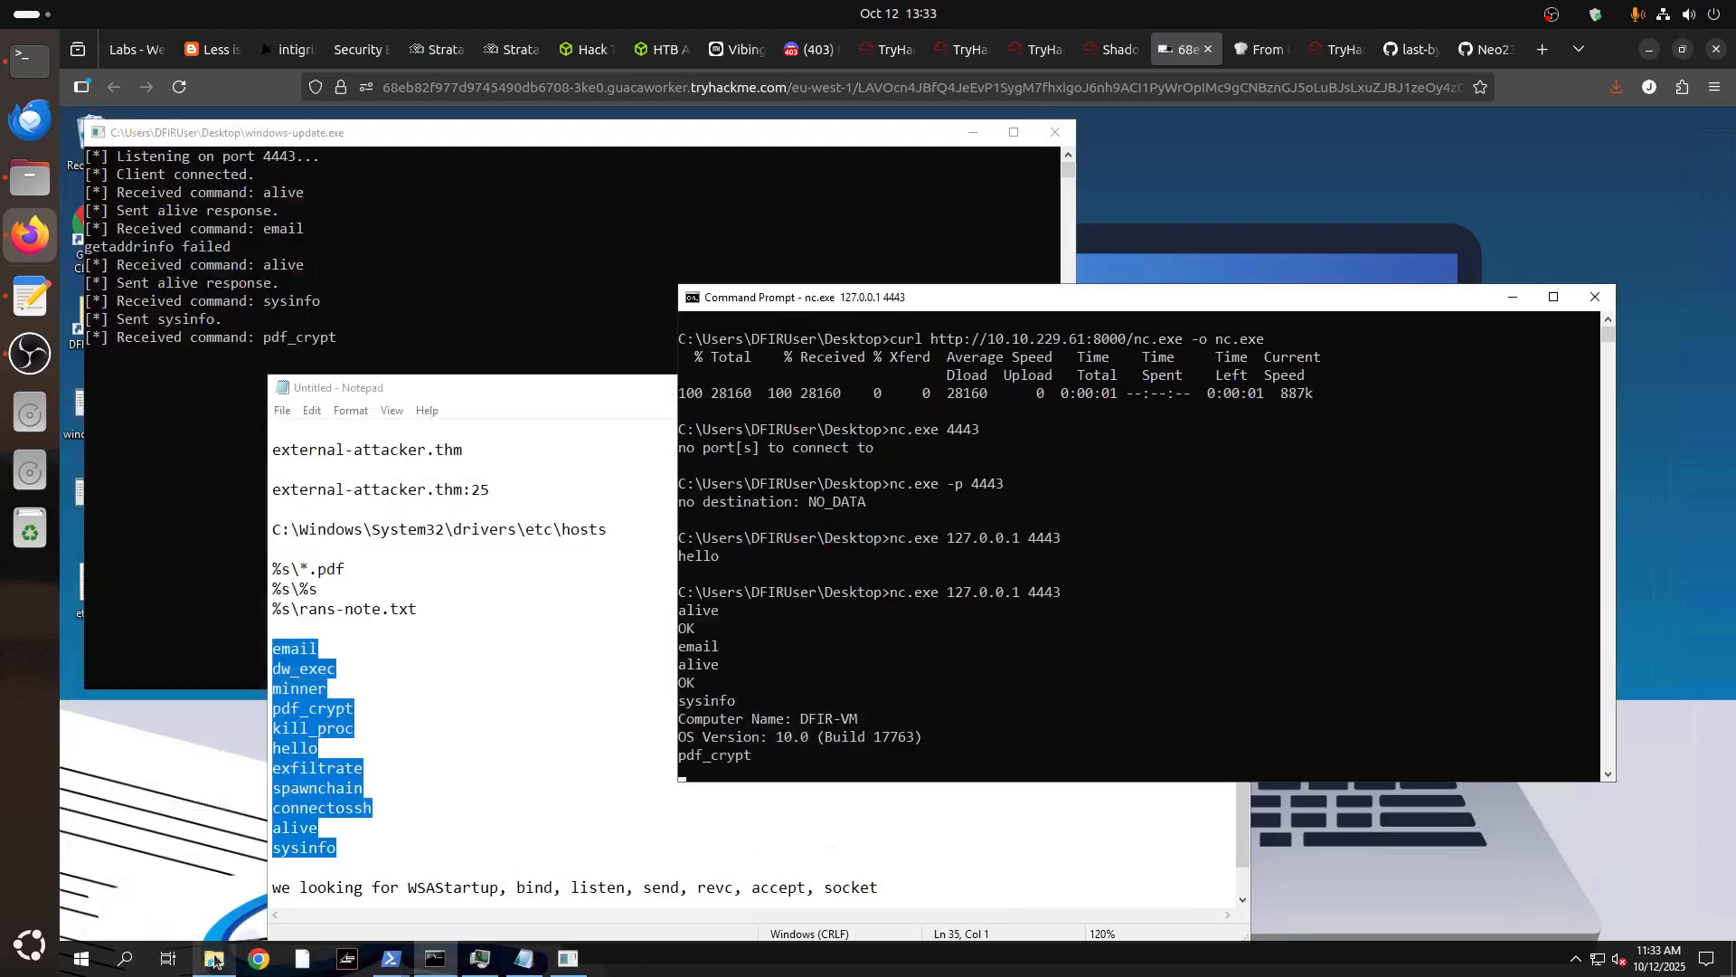
click(1010, 725)
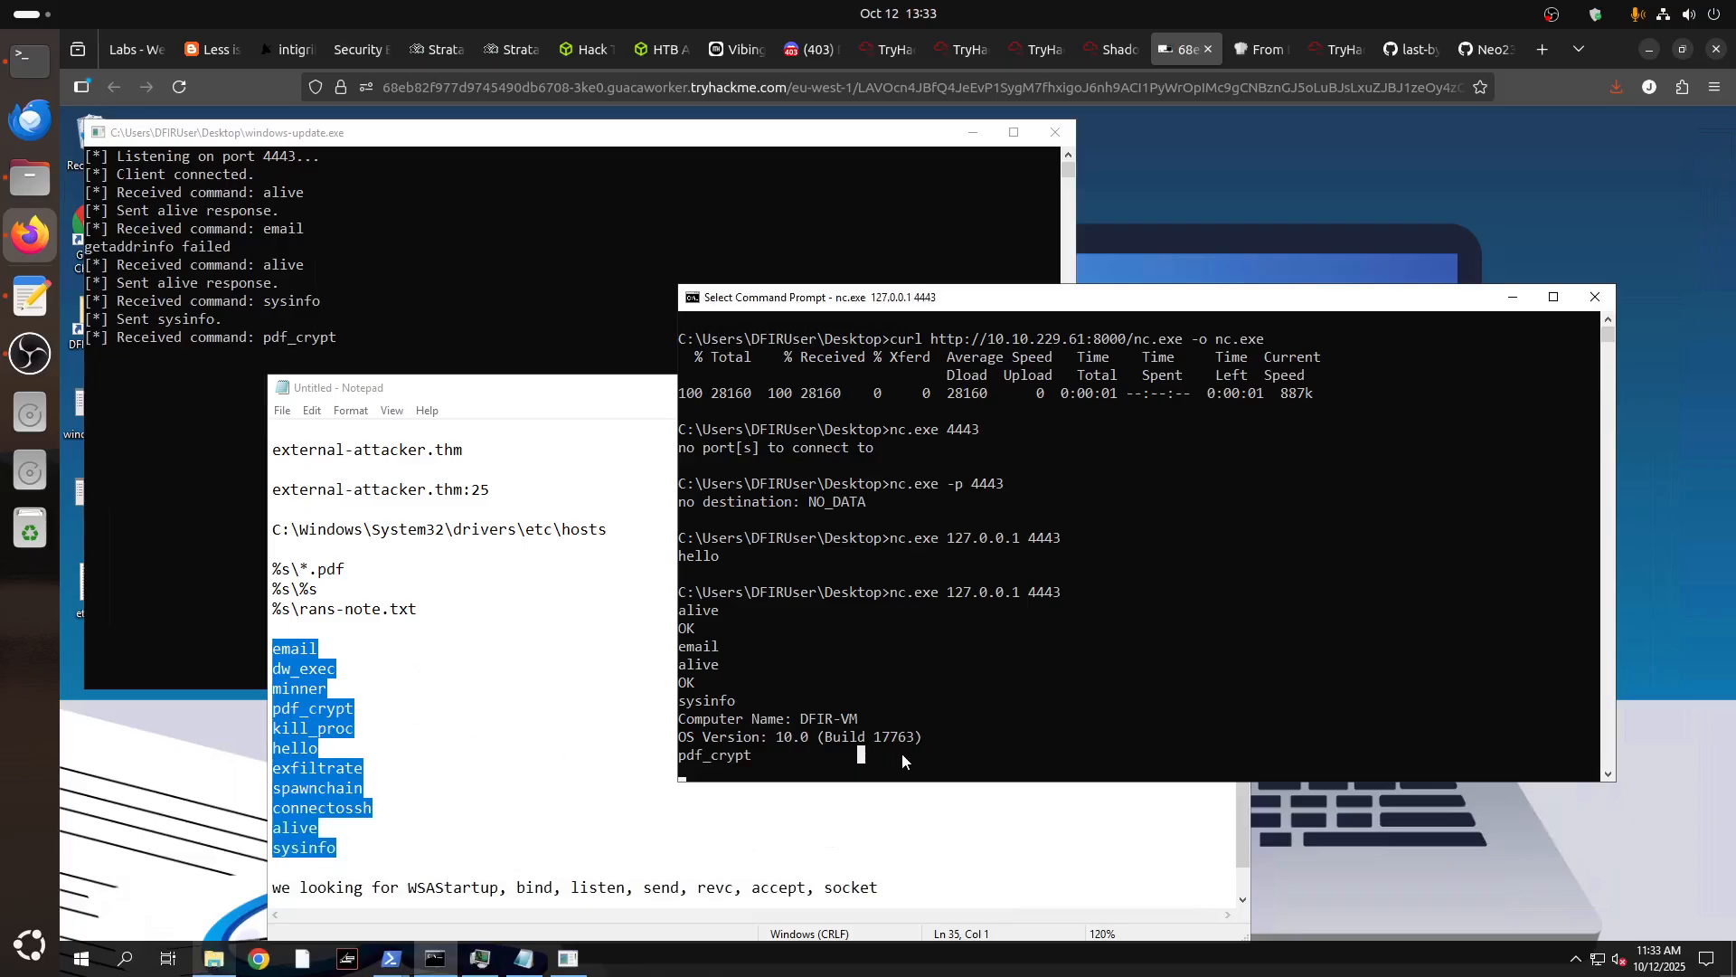
text(hello)
key(Return)
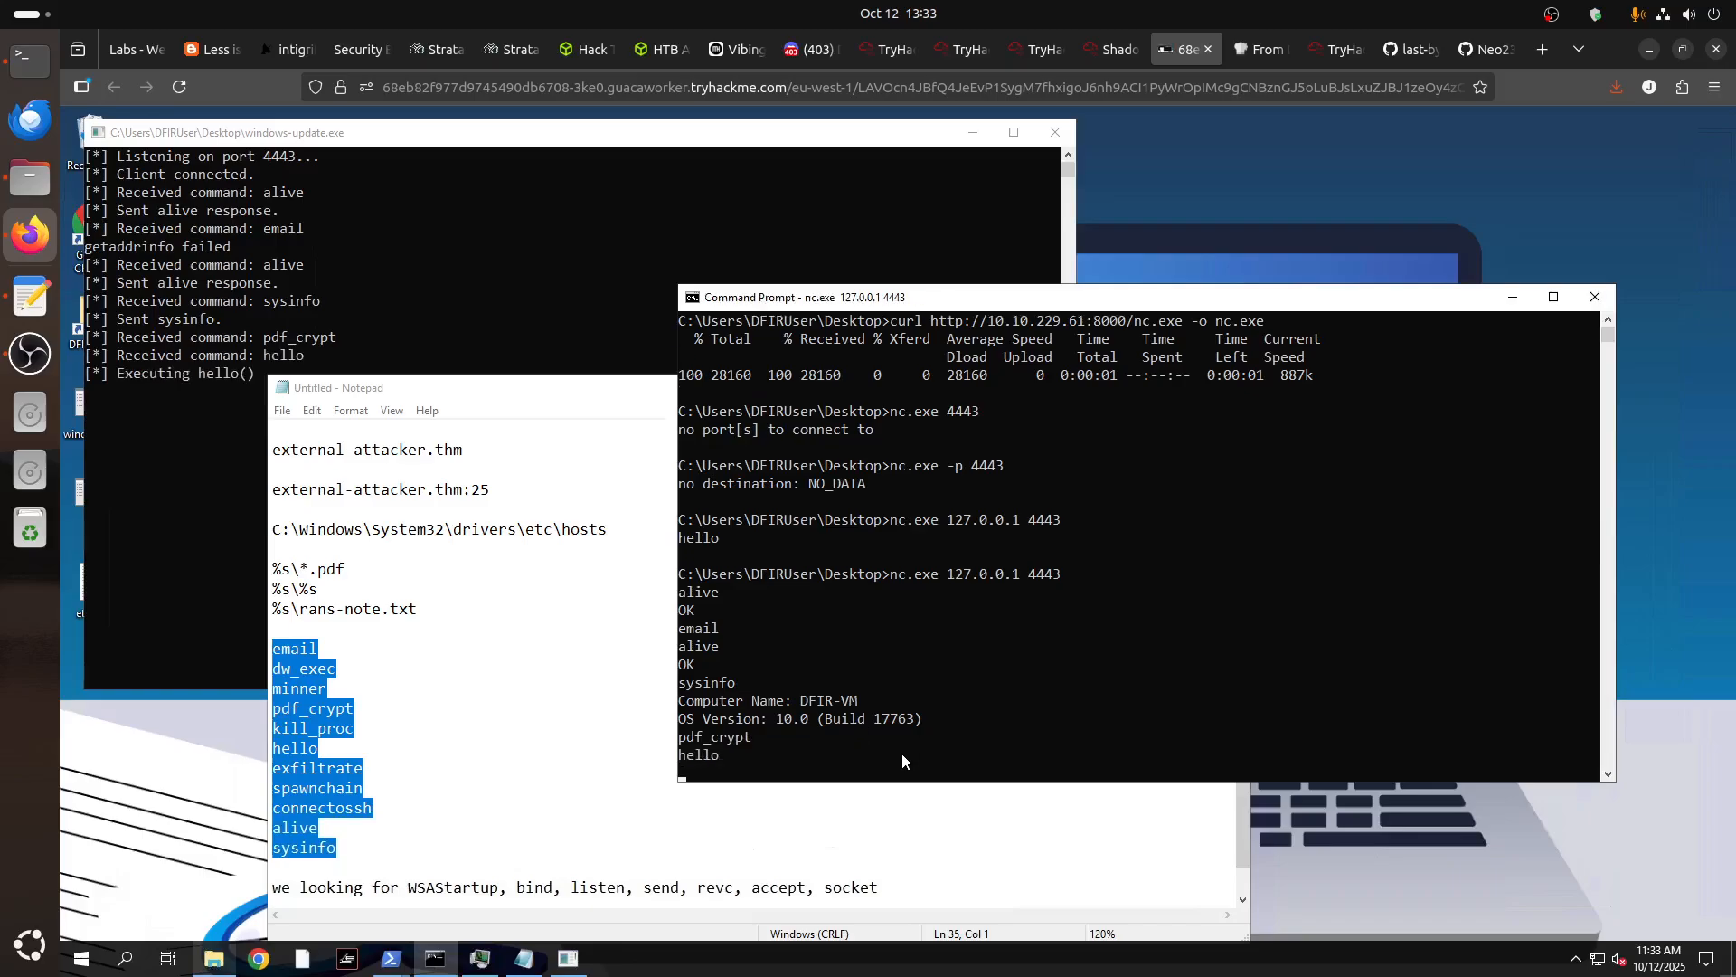
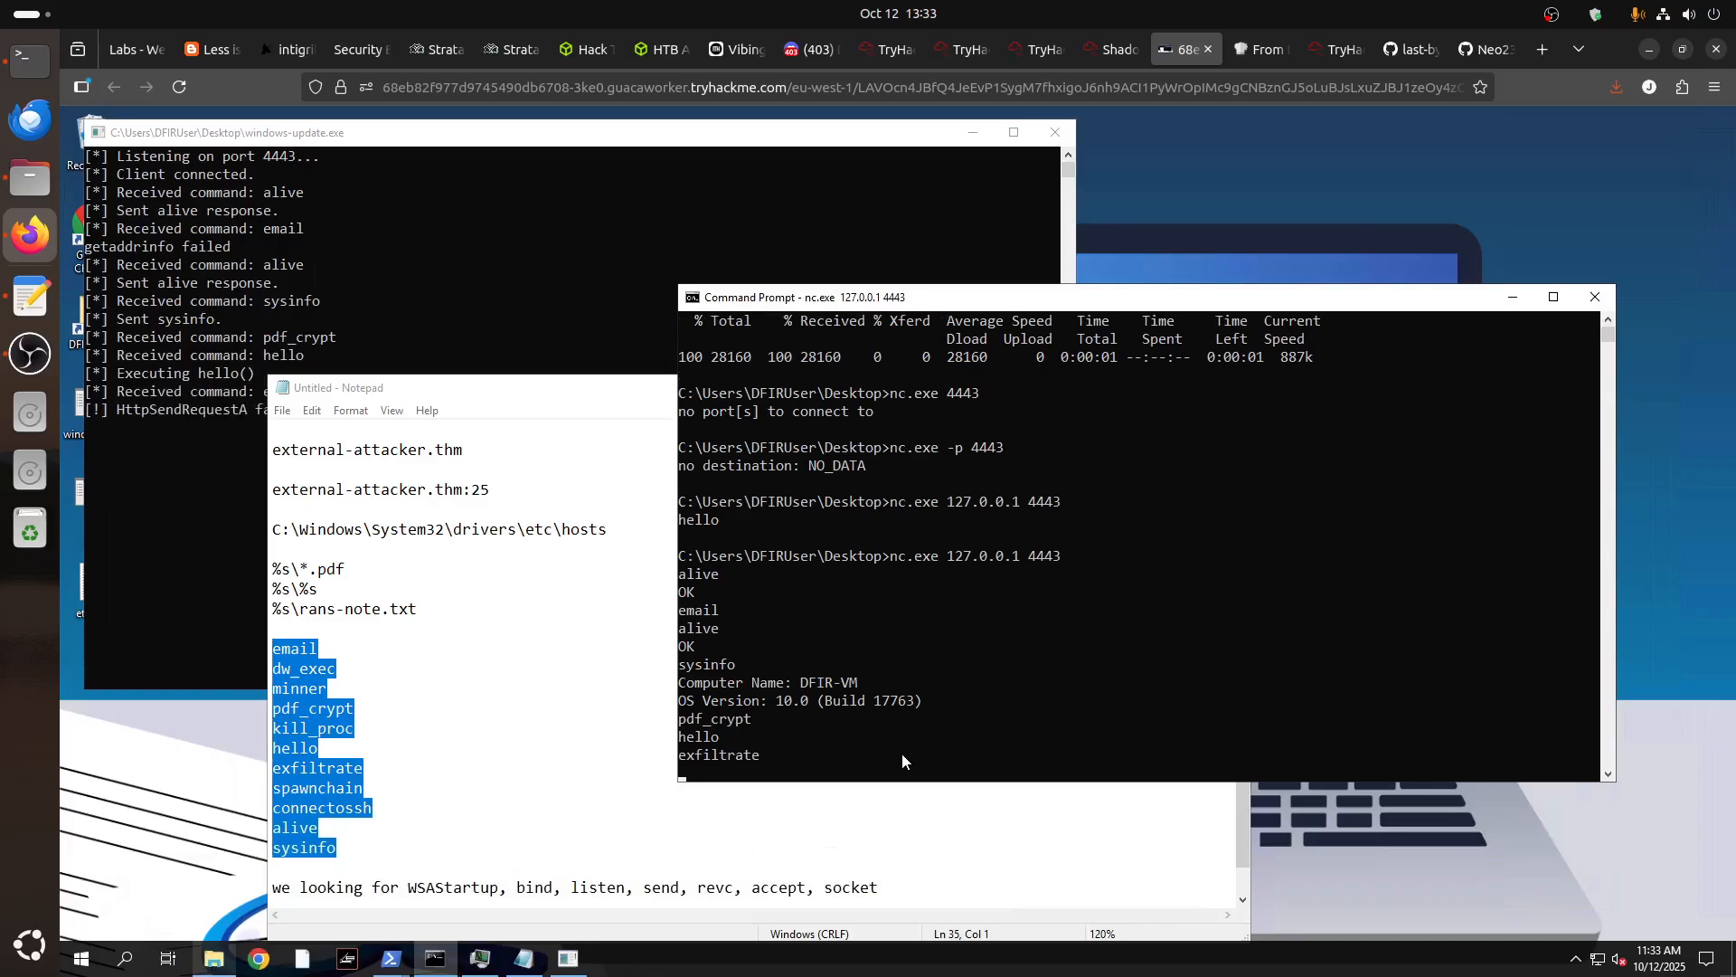
click(378, 455)
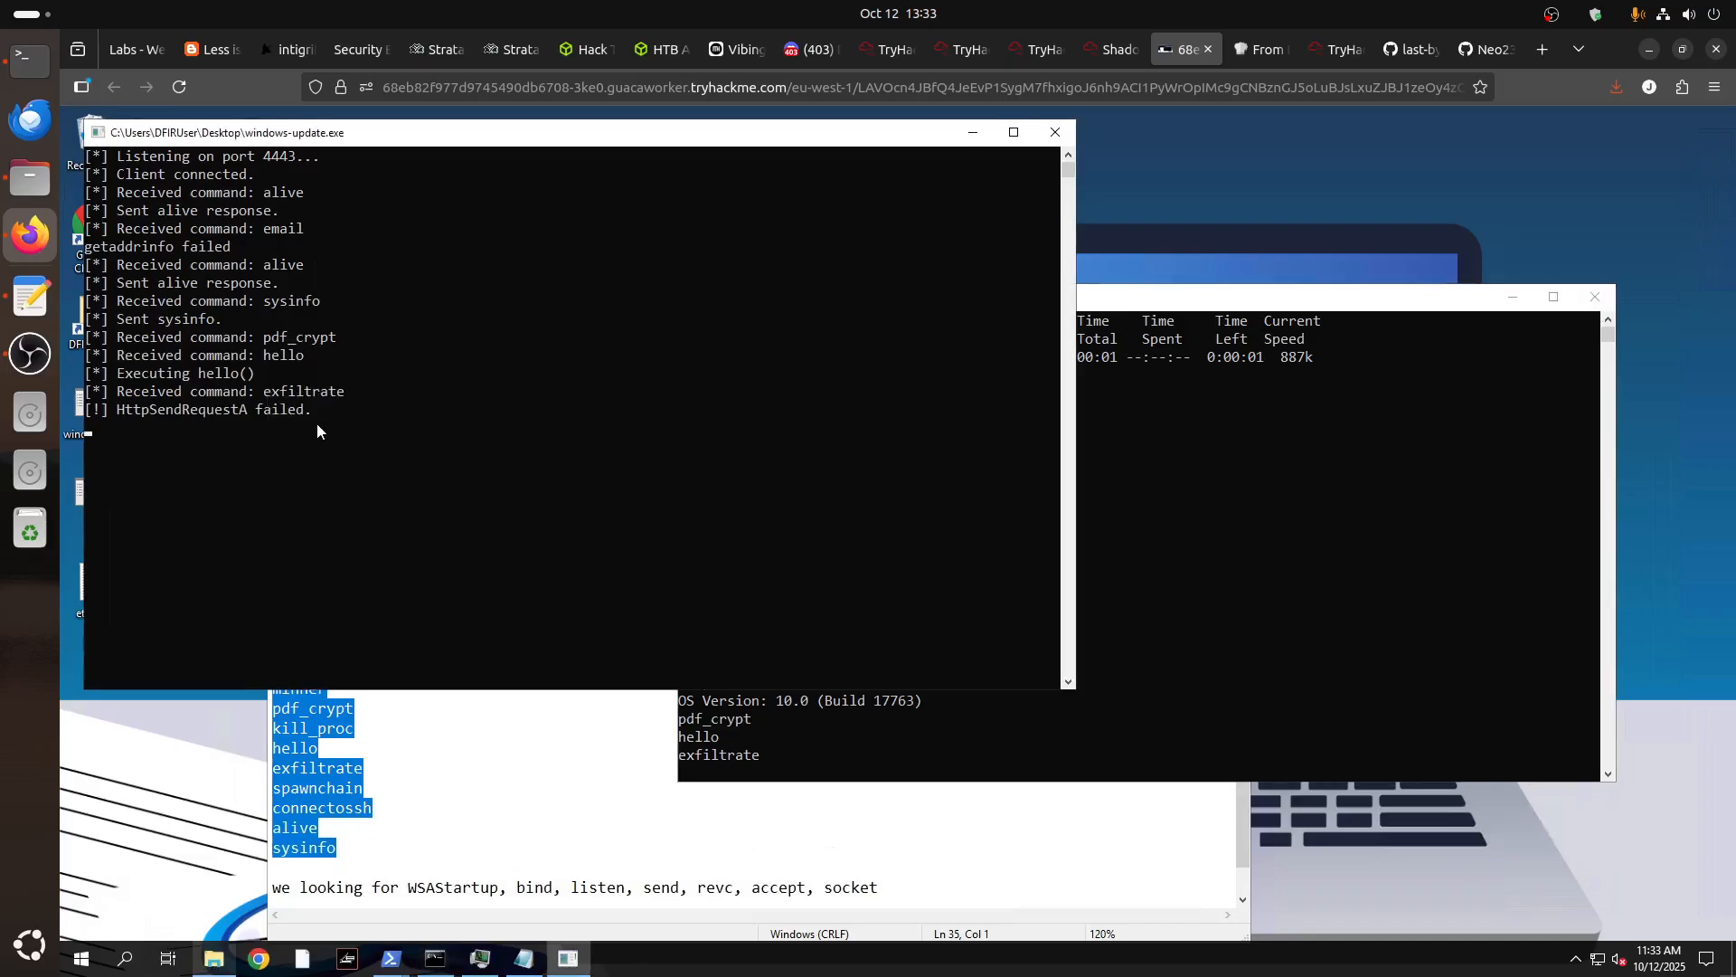
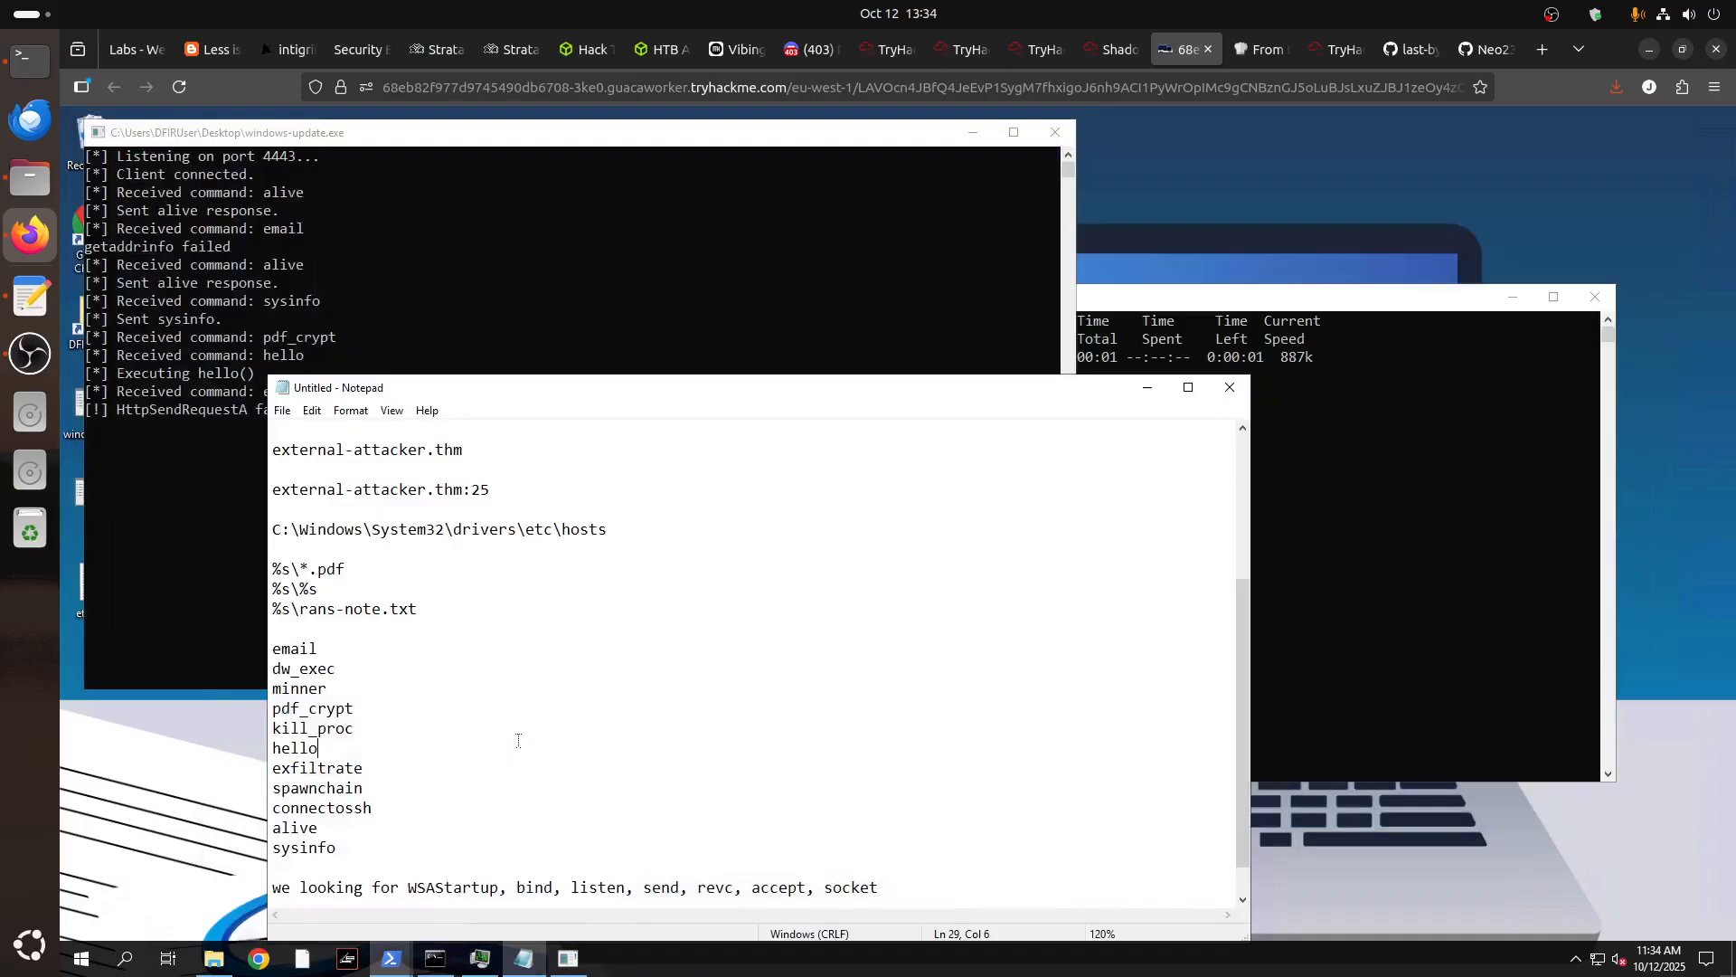
Copy responses.tryhatme.com from the FLOSS output in PowerShell into the Notepad notes, two lines below 192.168.1.83:22.
scroll(483, 637, up, 4)
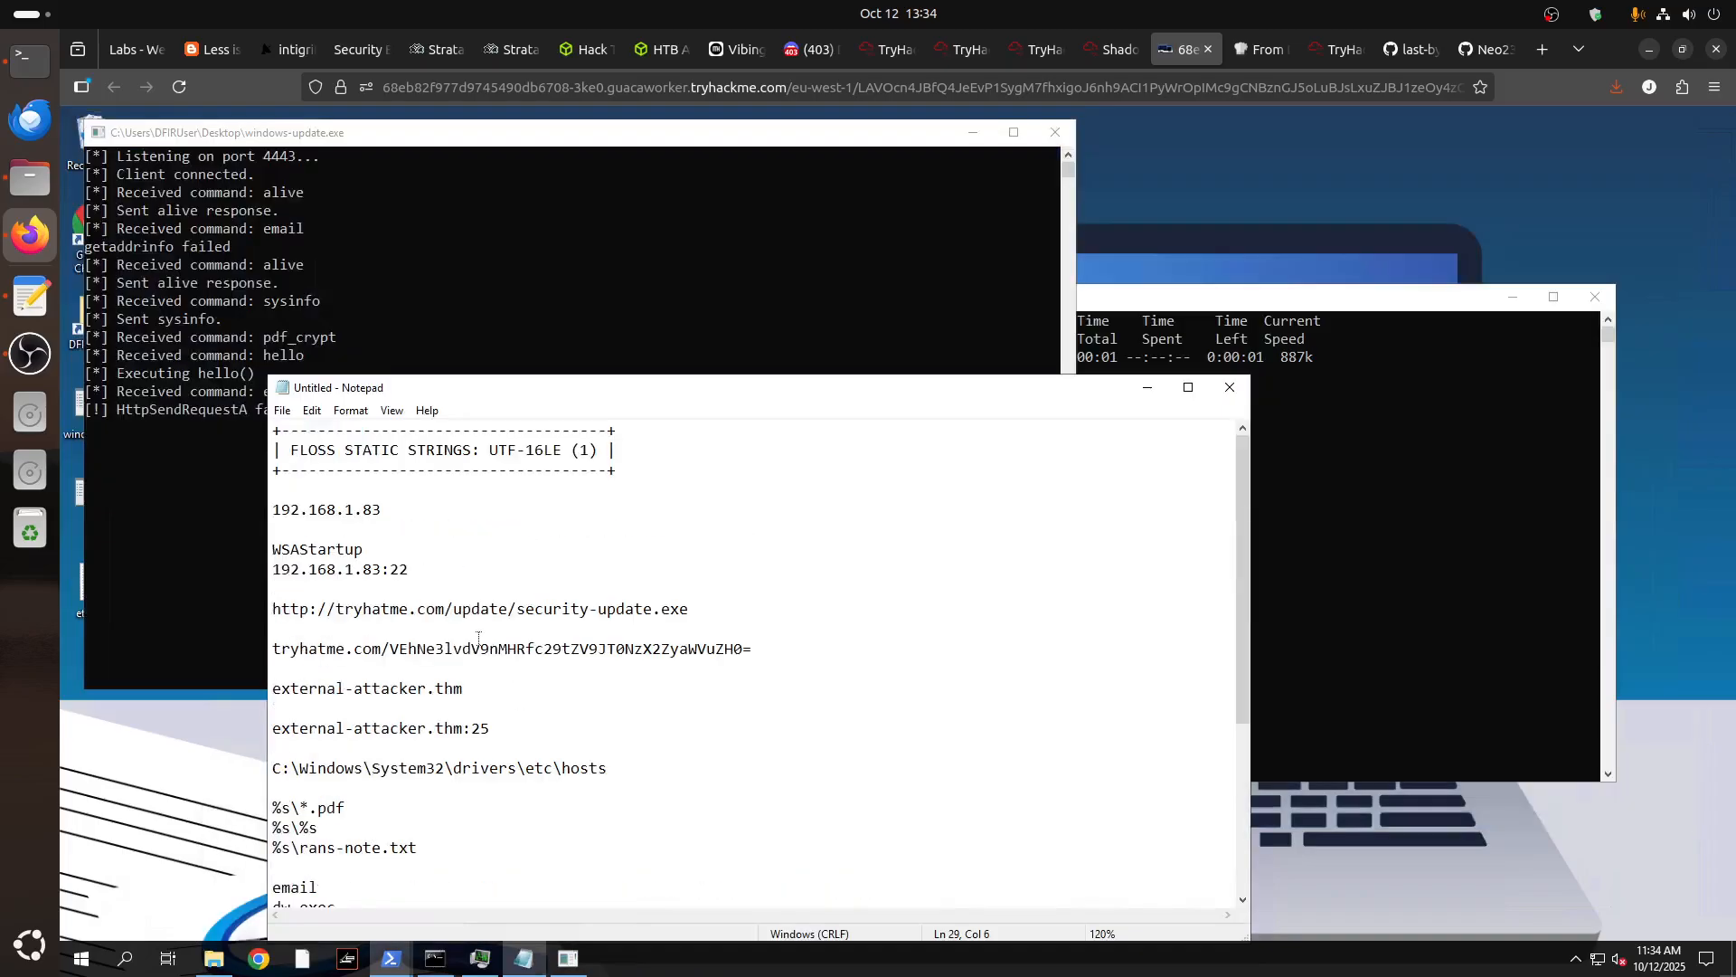
drag(456, 691, 282, 691)
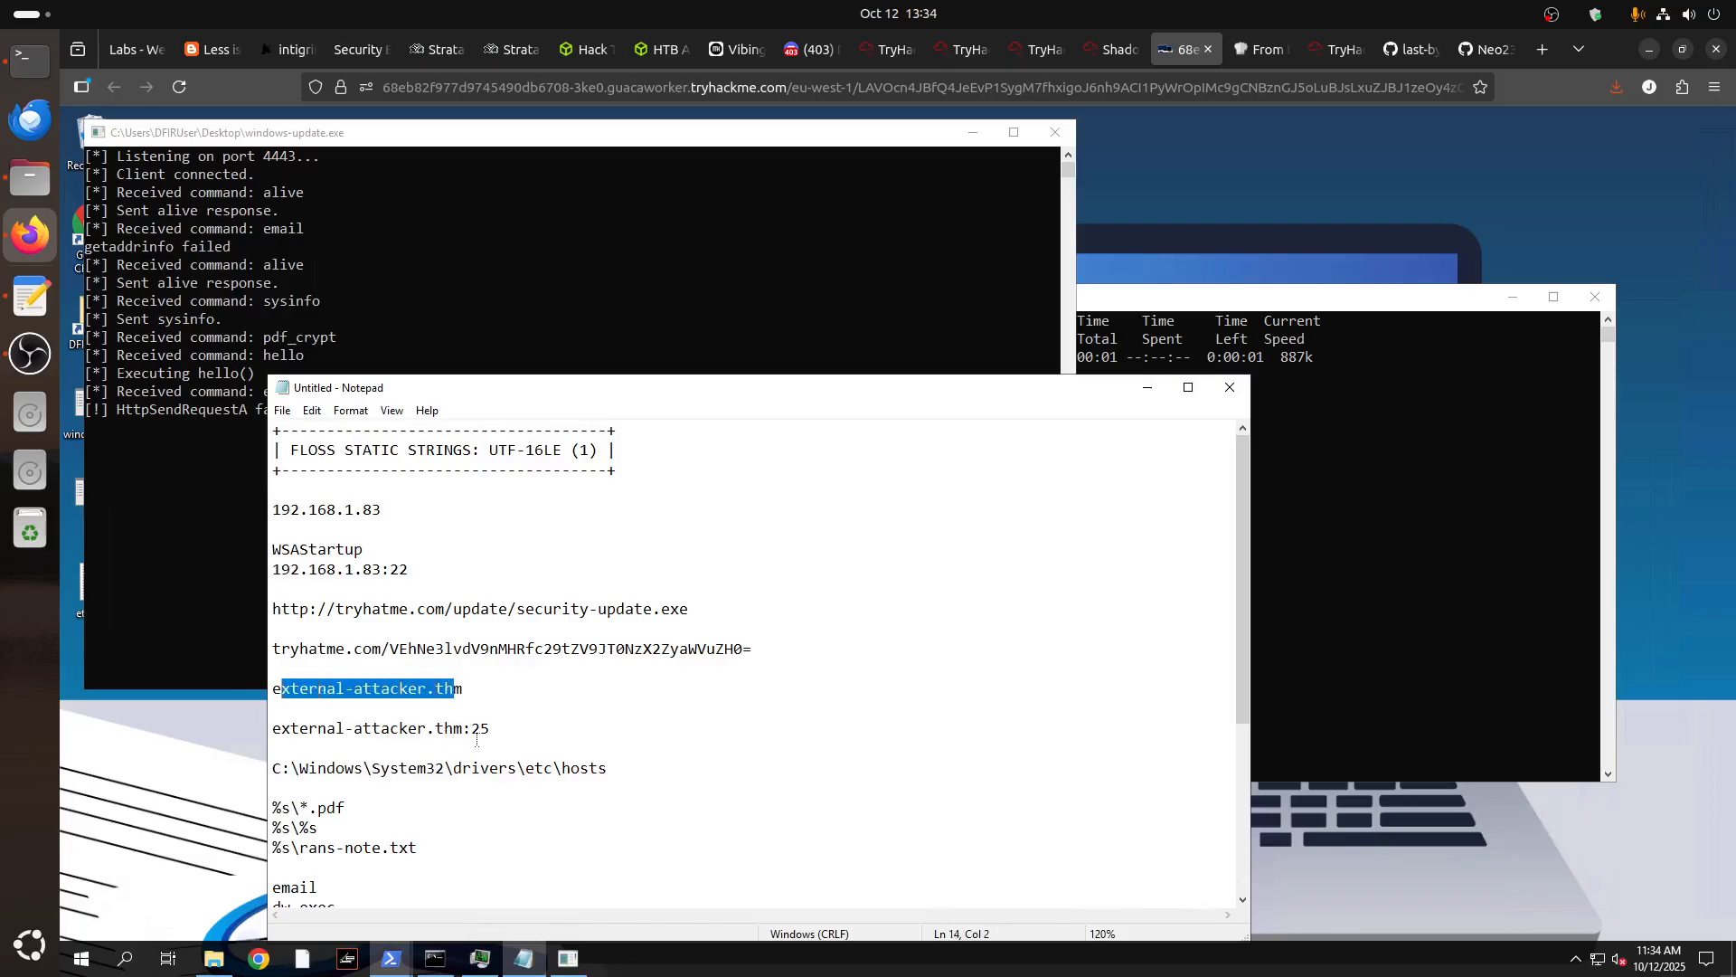
drag(472, 728, 318, 728)
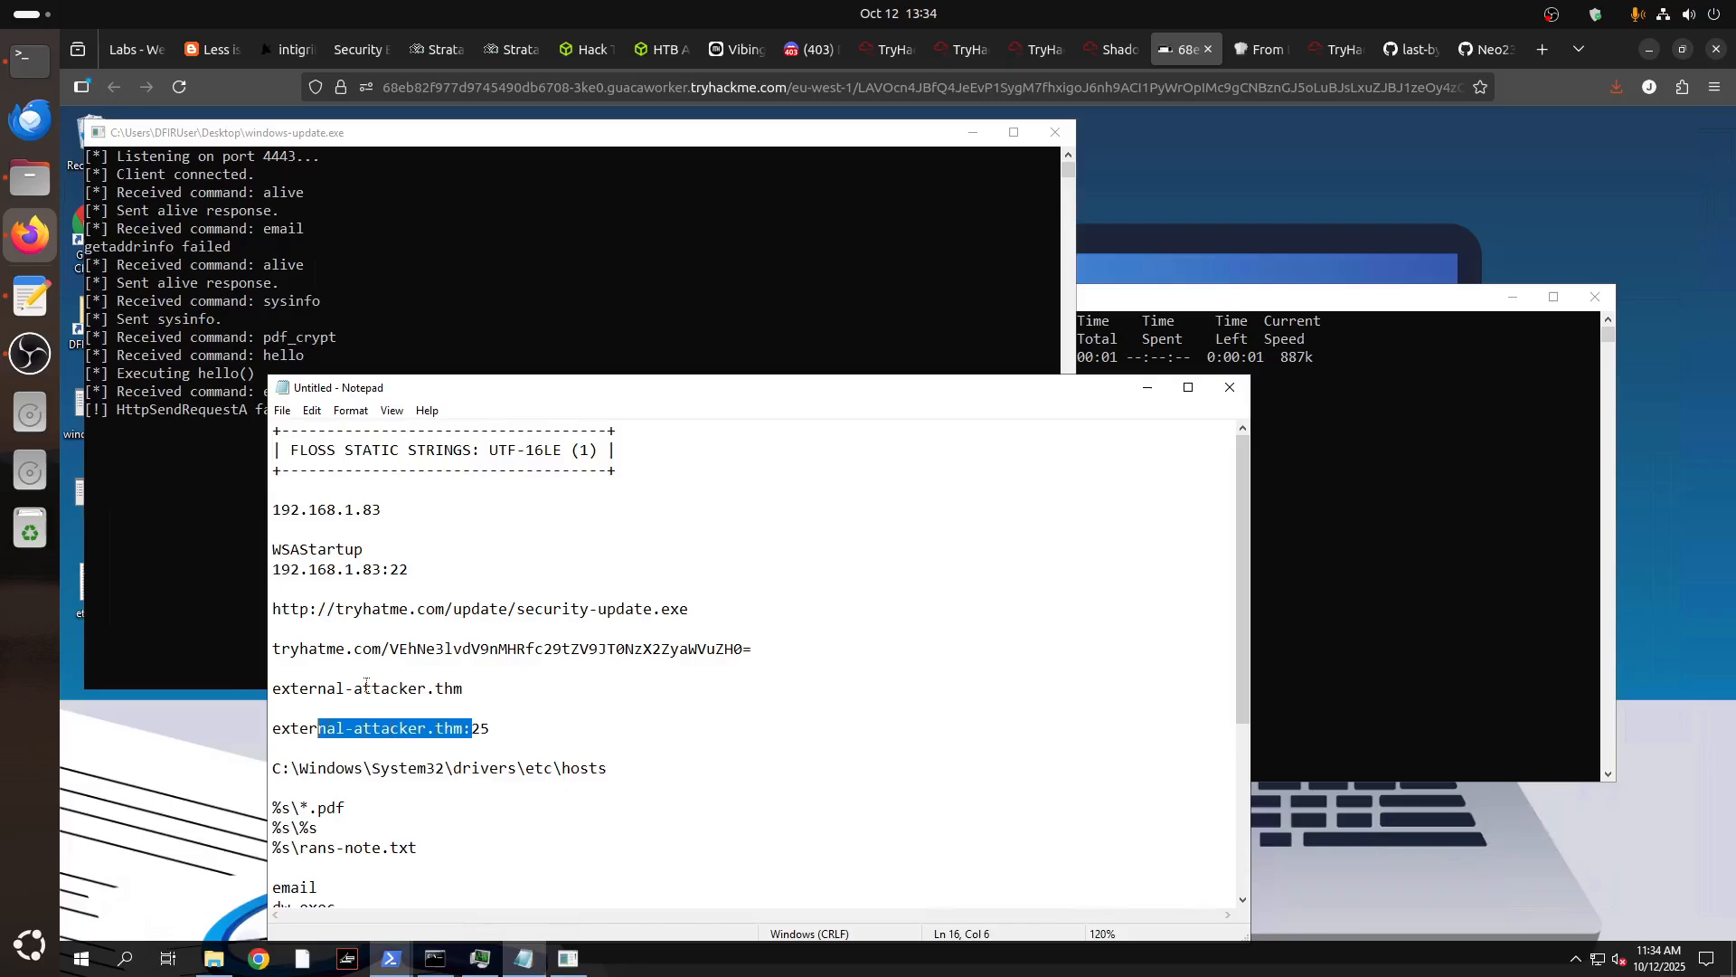
scroll(366, 684, down, 2)
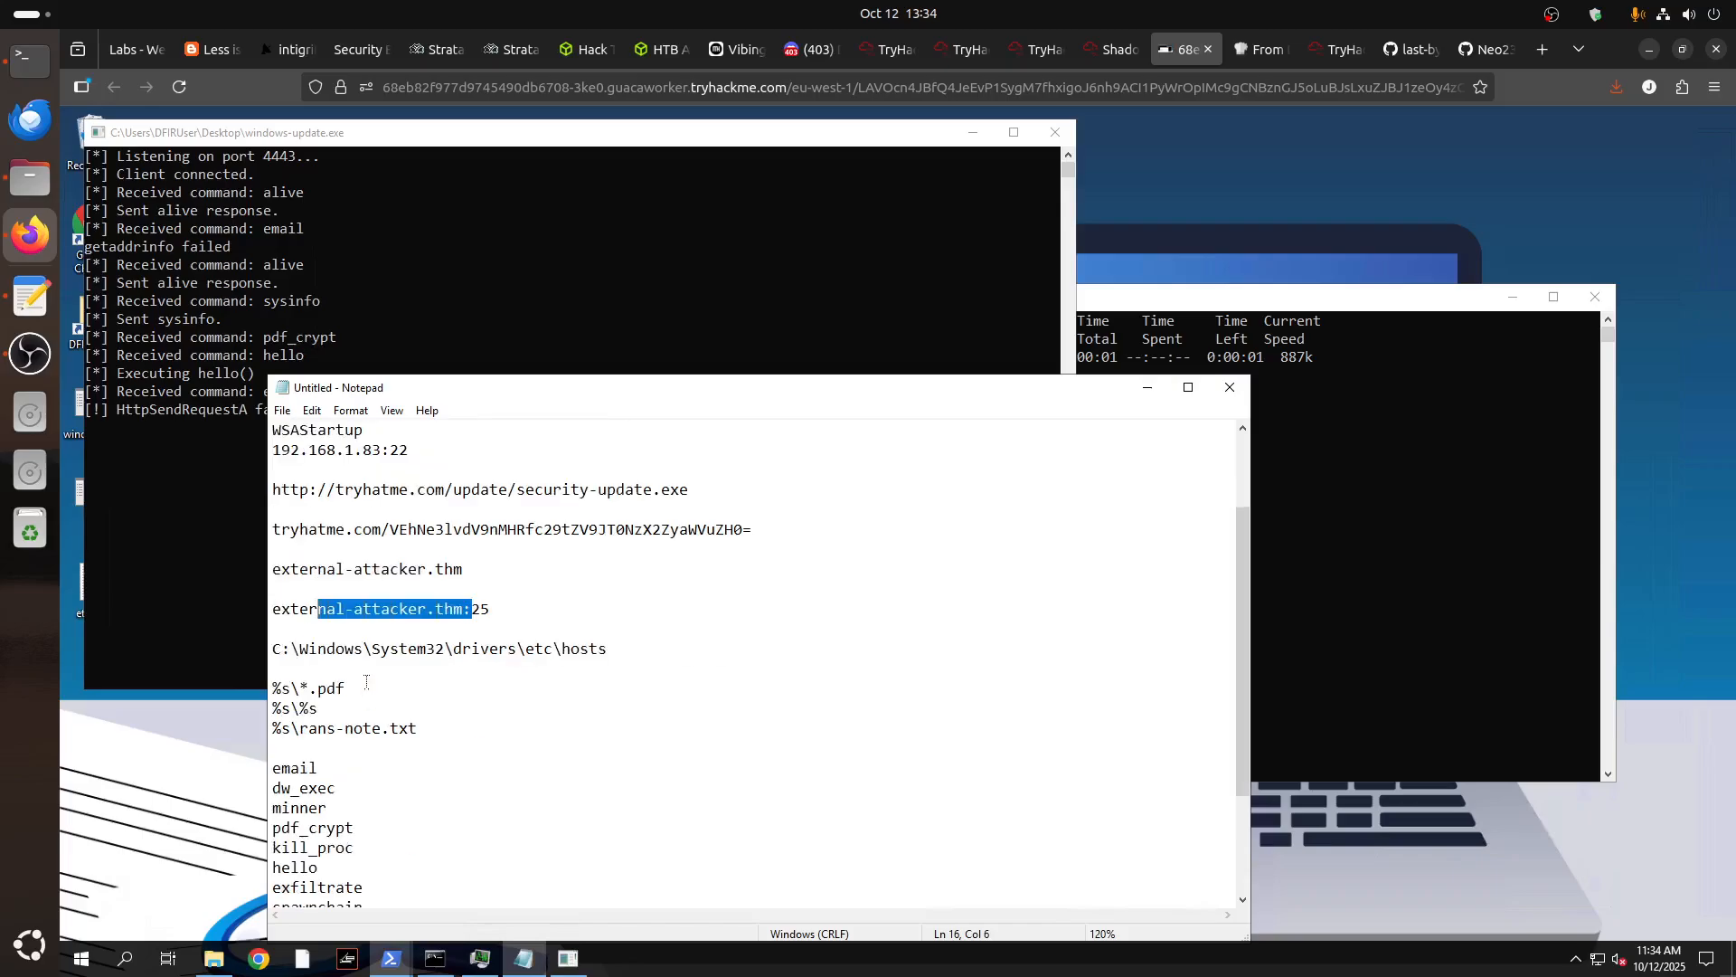
click(388, 601)
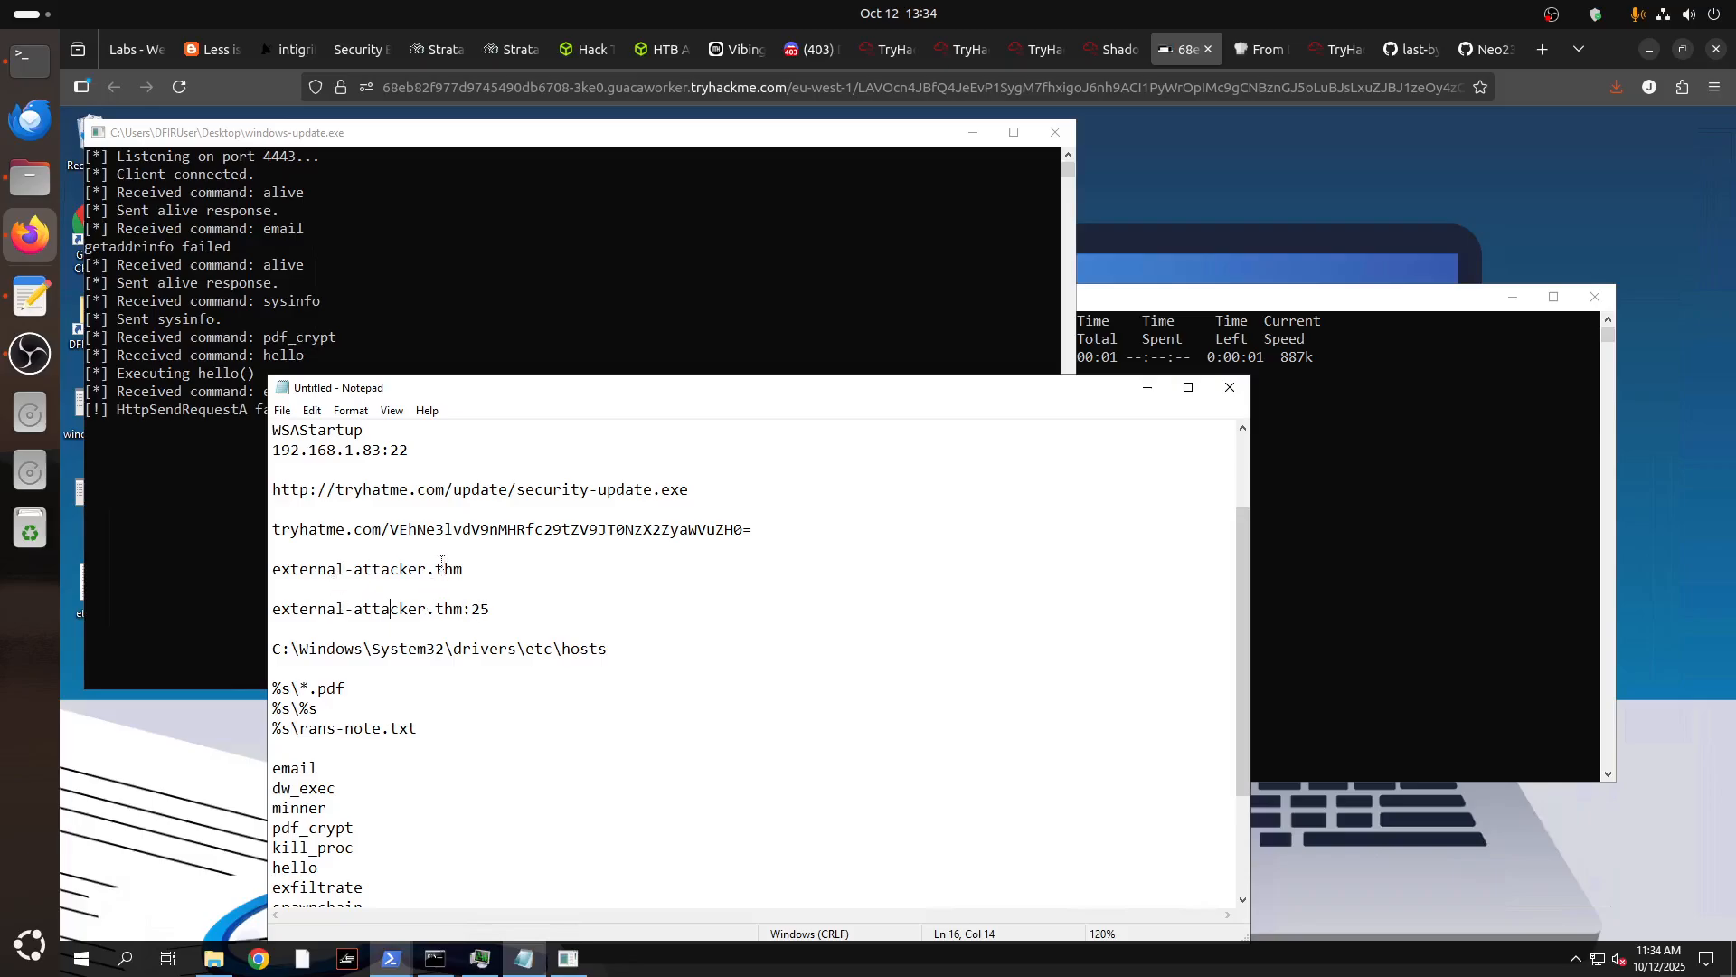
click(404, 968)
click(483, 907)
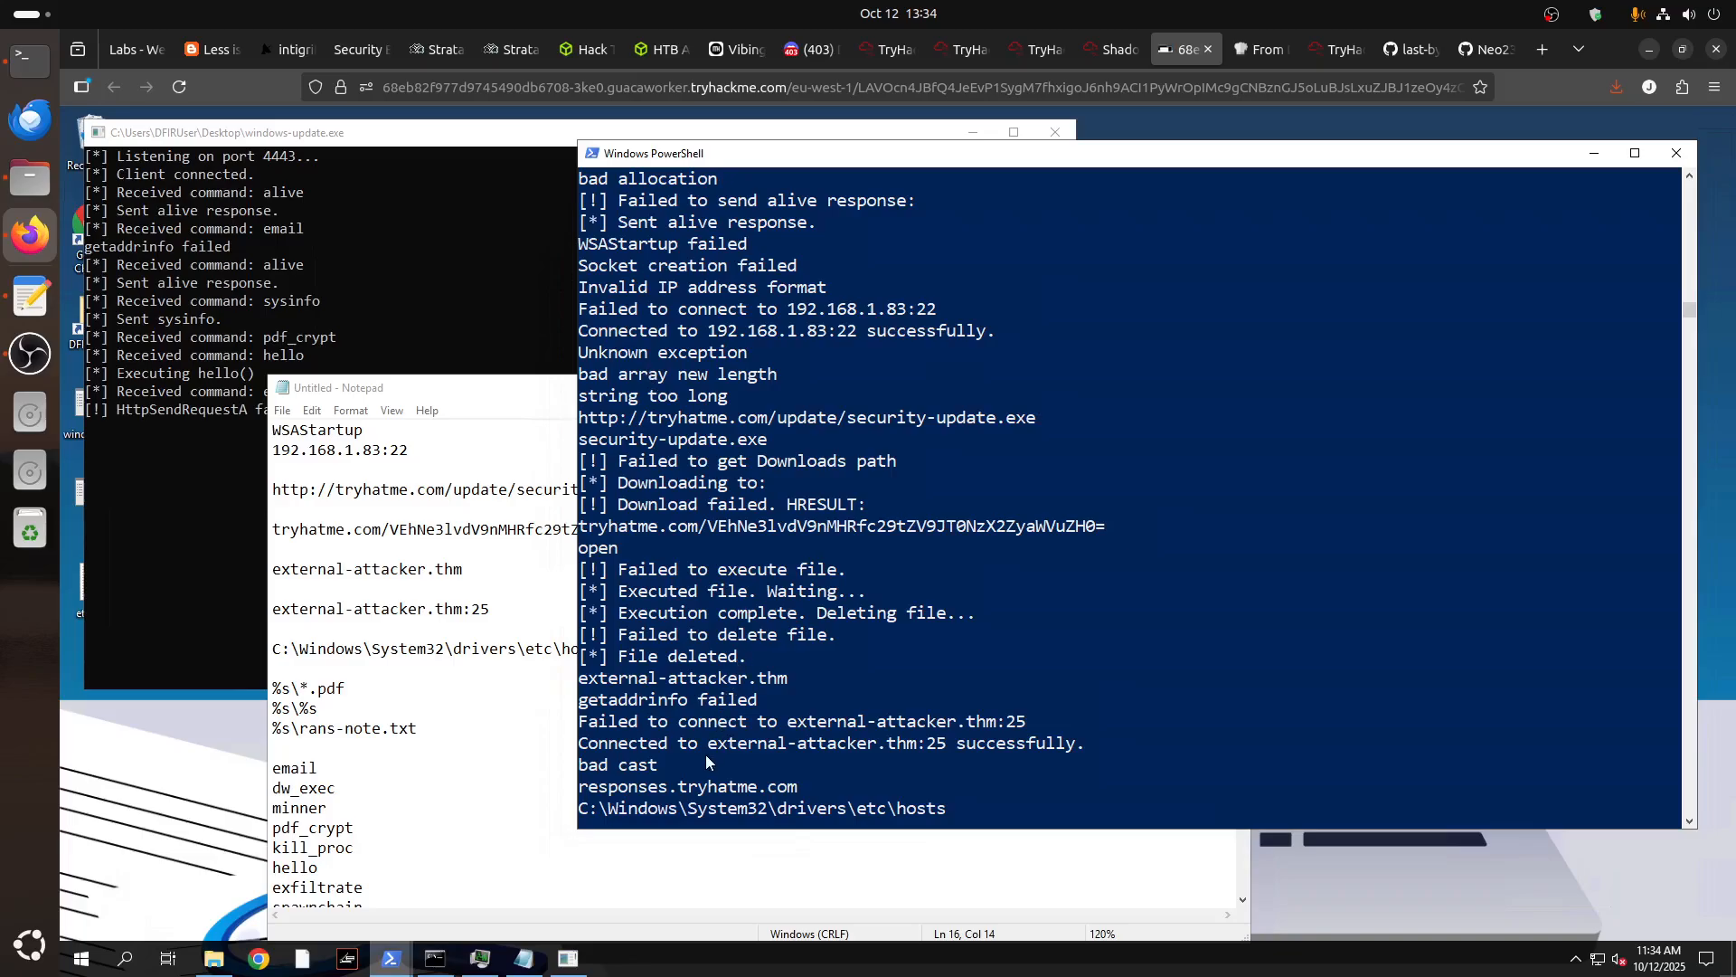
drag(804, 786, 582, 791)
key(ctrl+c)
click(461, 540)
click(494, 459)
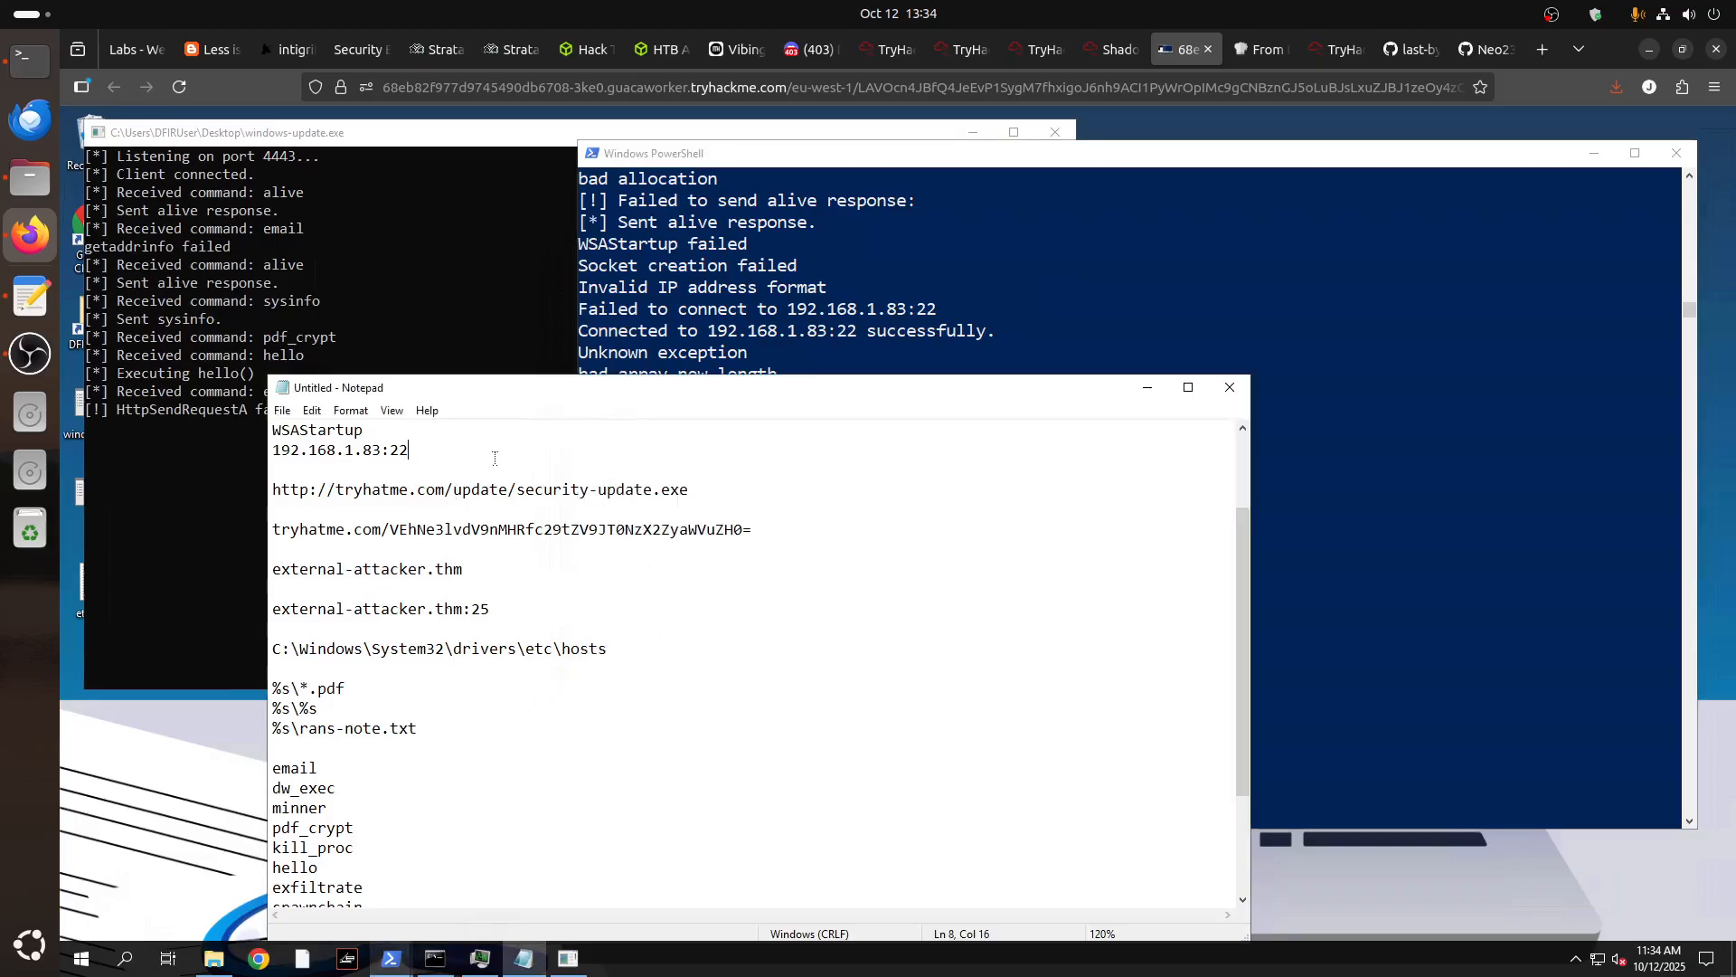
key(Return)
key(Return)
key(ctrl+v)
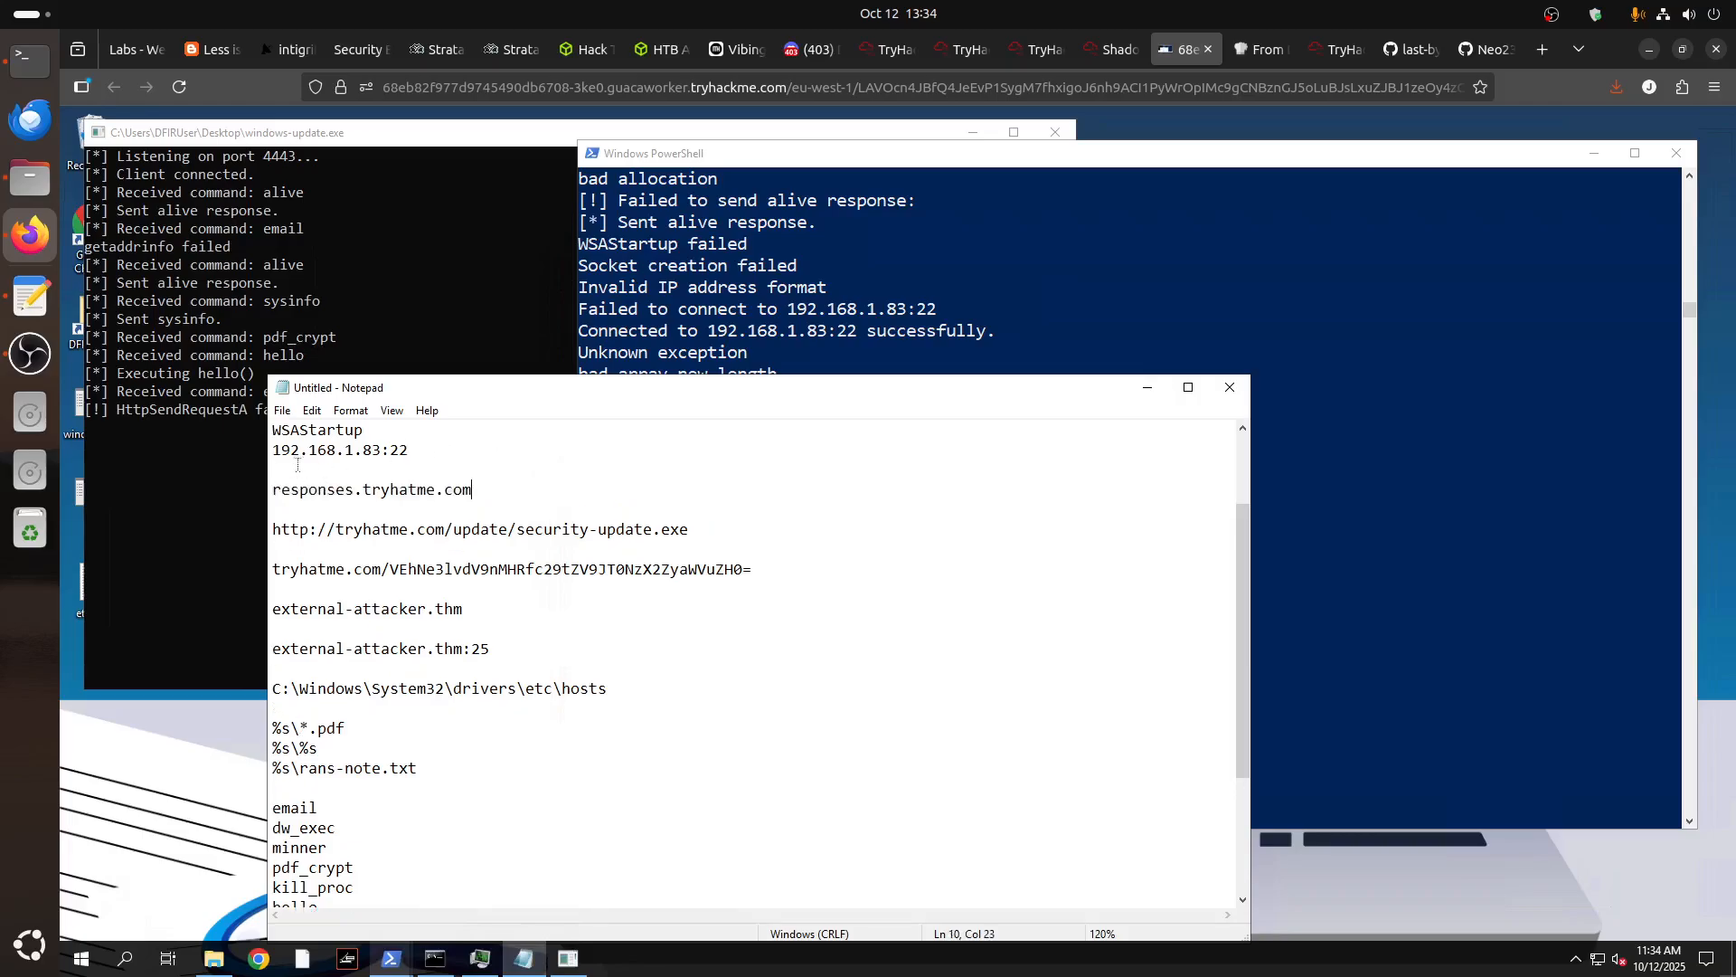
Return the existing PowerShell window to its prompt, open an administrator PowerShell window and move it off the windows-update.exe console.
click(1159, 313)
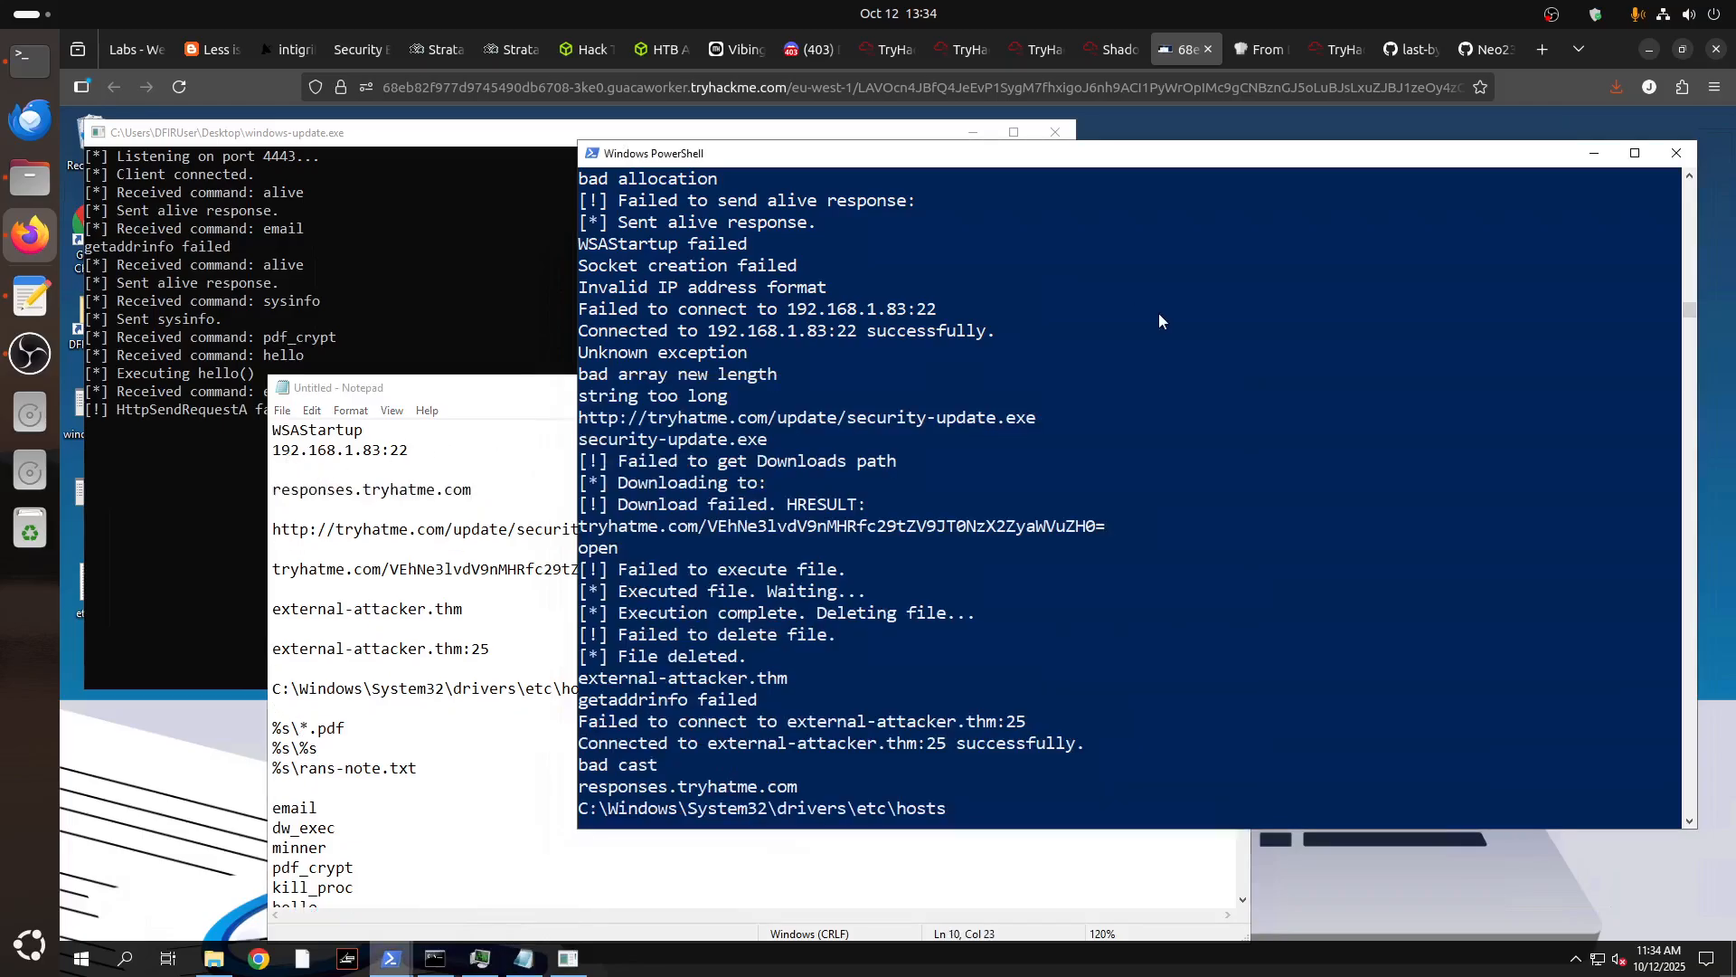
key(Return)
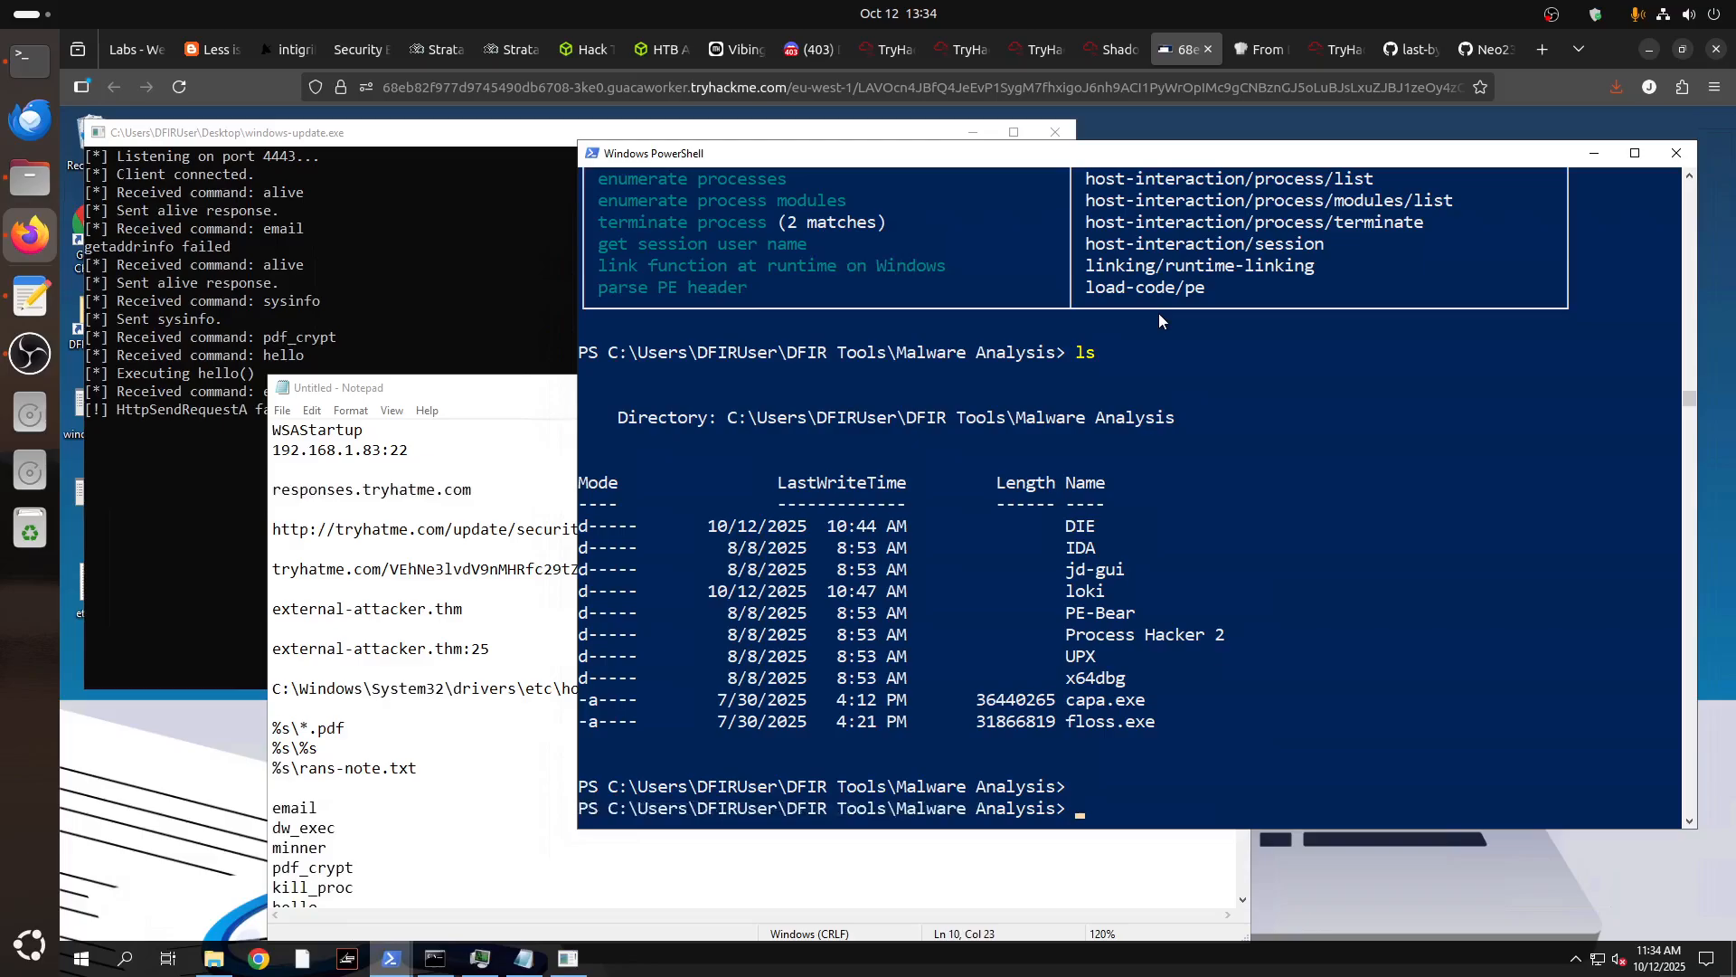
click(392, 958)
click(318, 875)
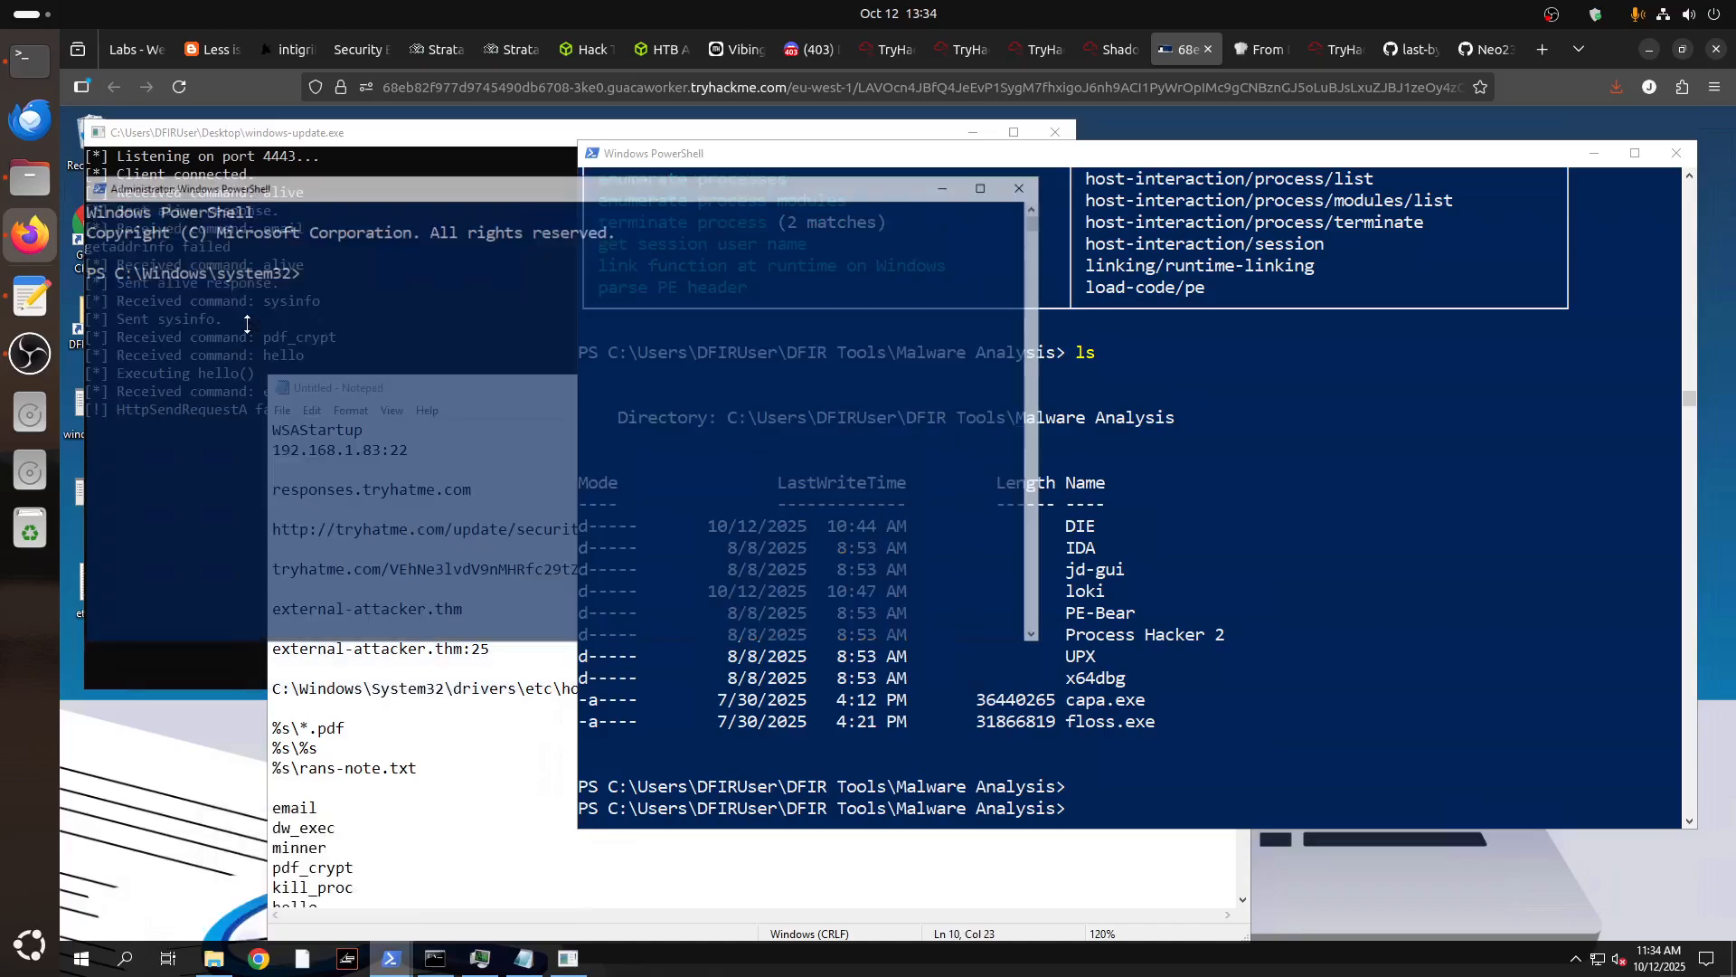
drag(185, 132, 739, 244)
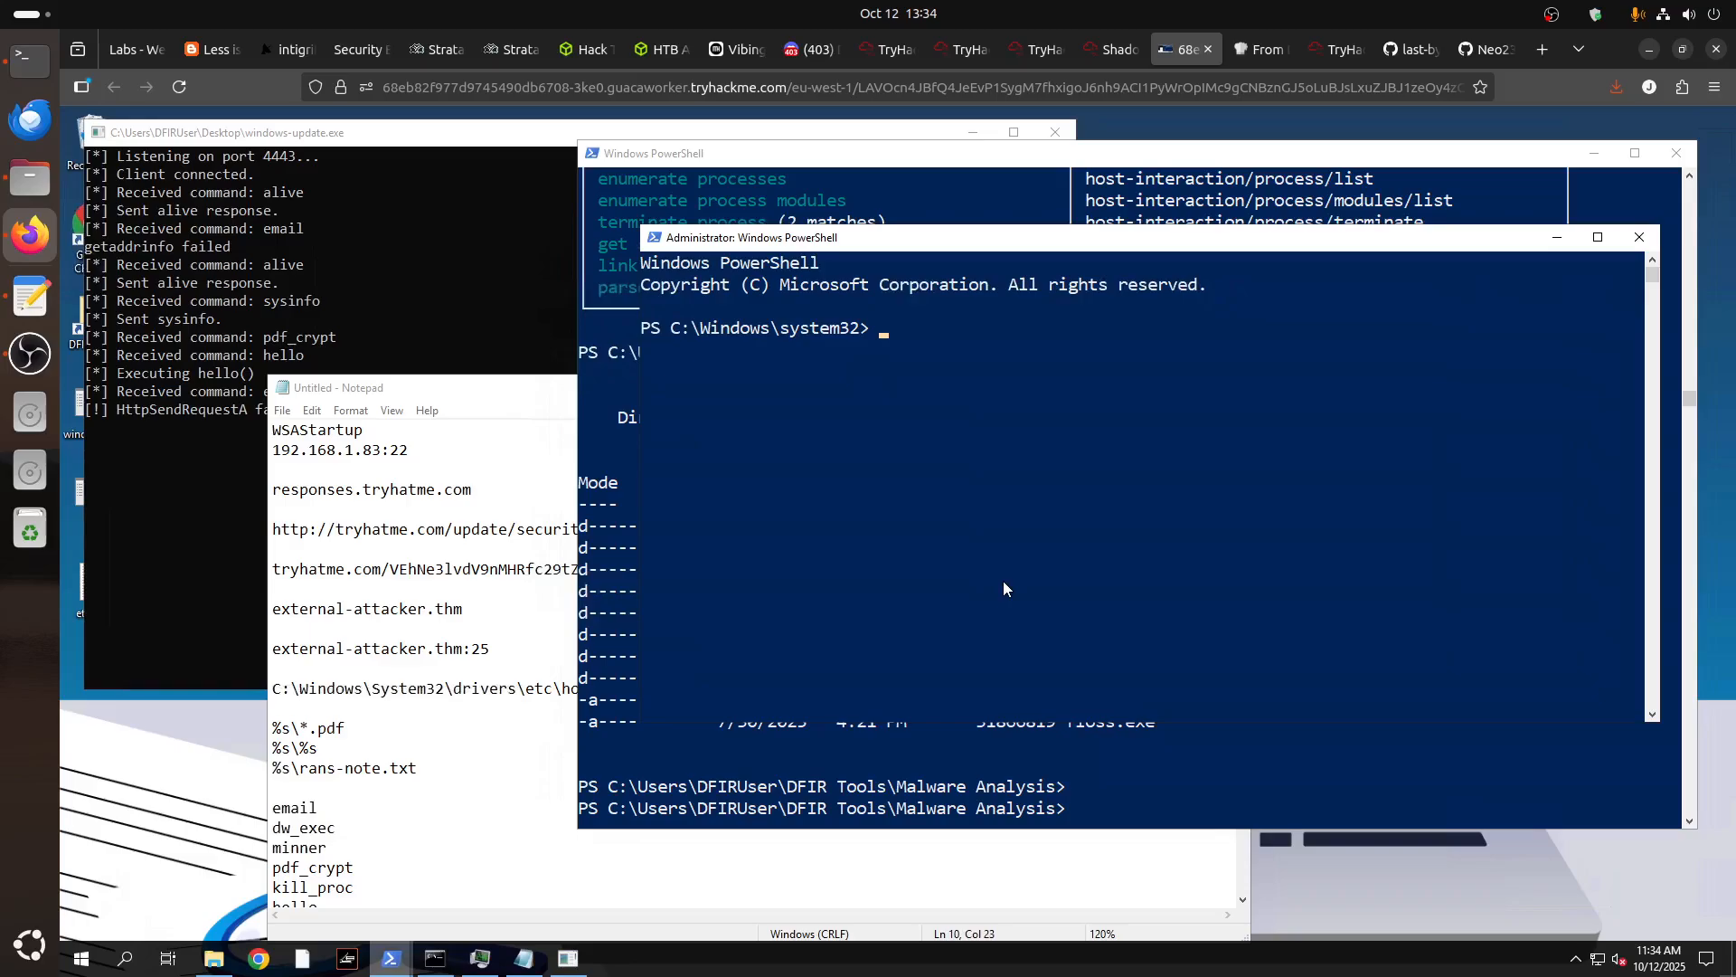
Append a line mapping 127.0.0.1 to responses.tryhatme.com to C:\Windows\System32\drivers\etc\hosts with Add-Content, starting the entry with `n.
text(Add-Content C:\Windows\System32\d)
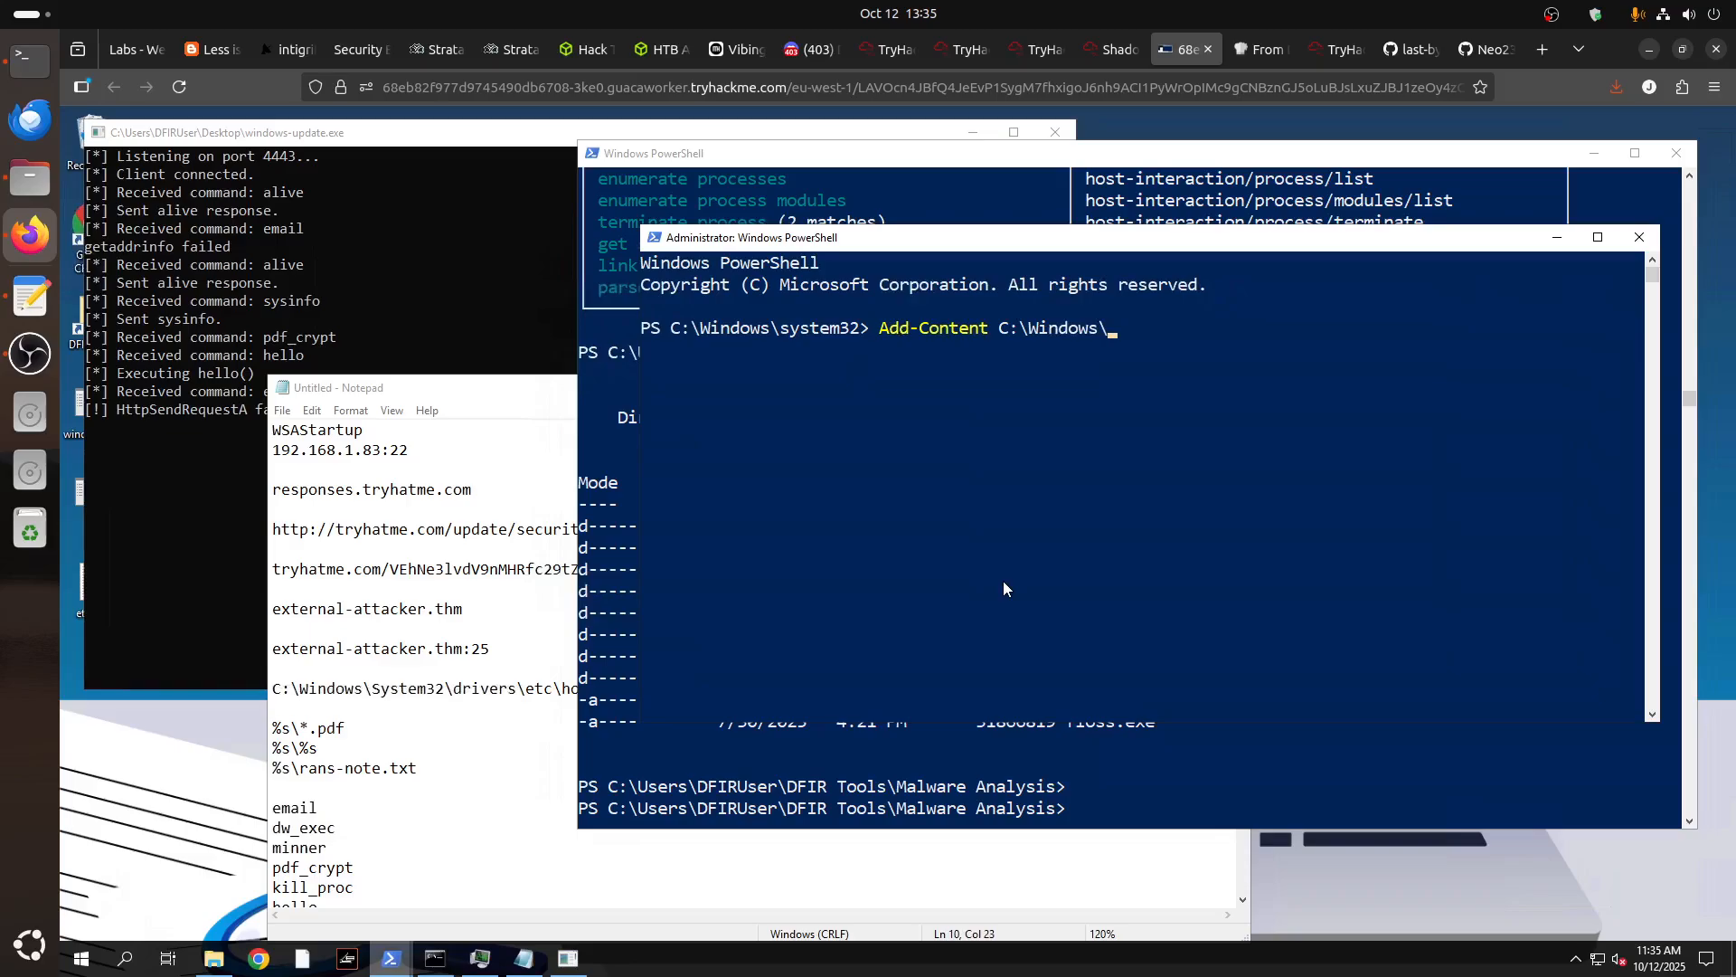
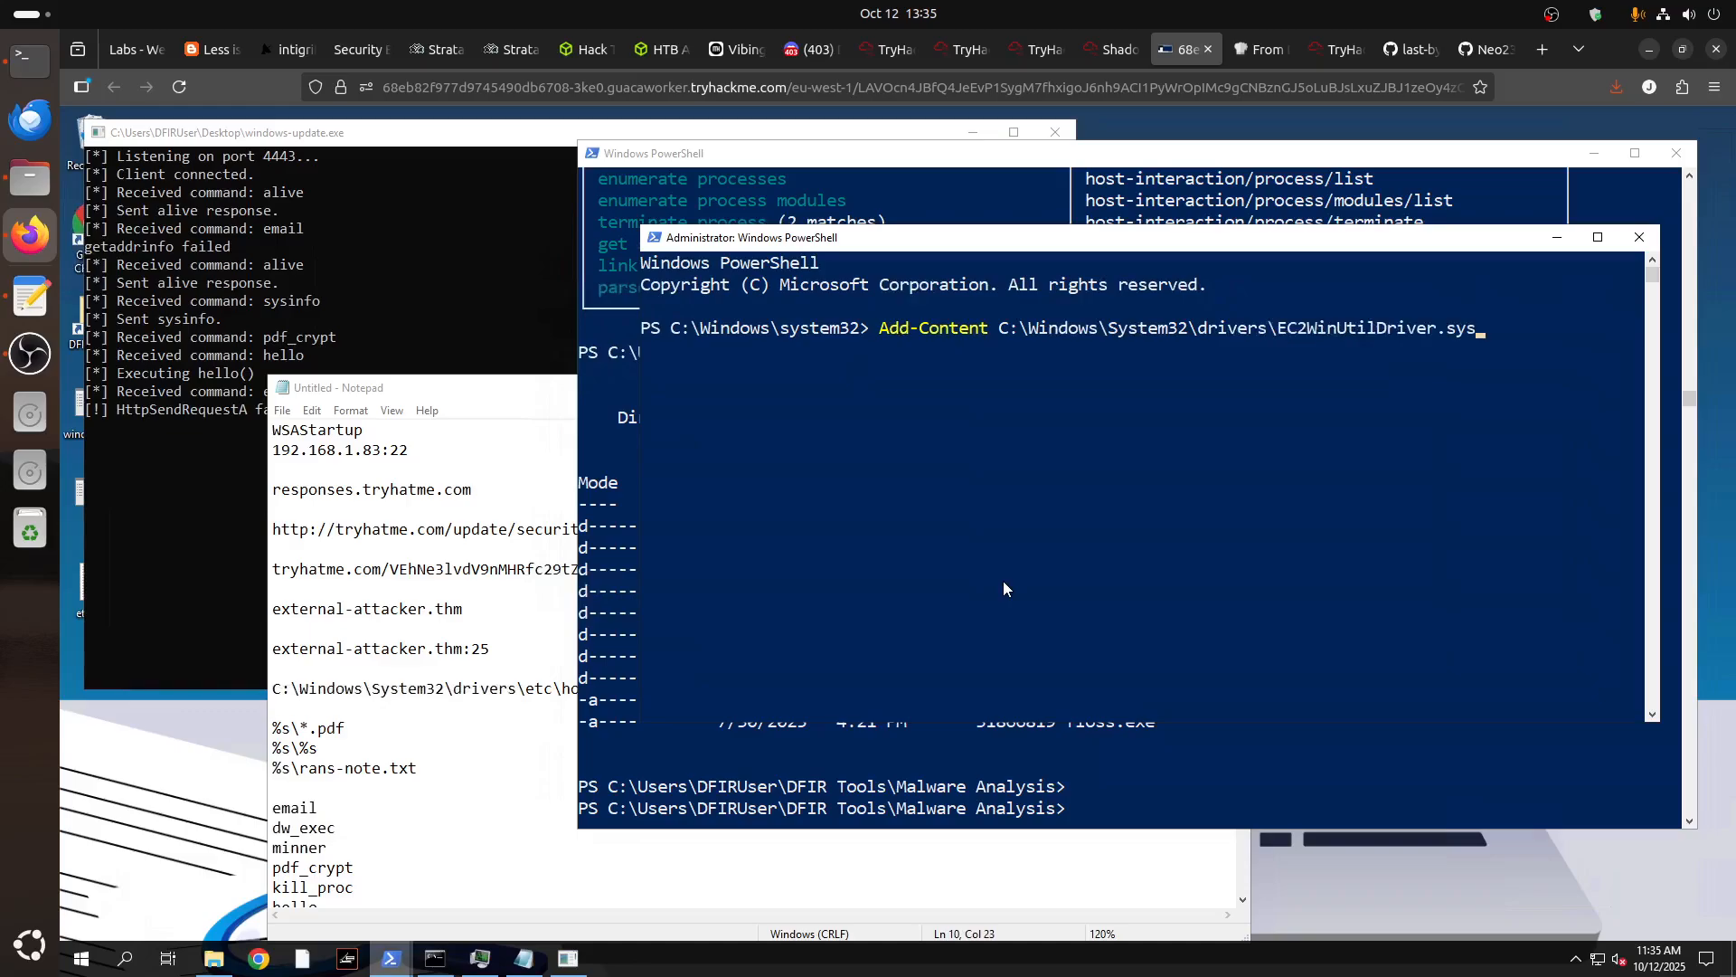
key(BackSpace)
key(BackSpace)
key(BackSpace)
key(BackSpace)
key(BackSpace)
key(BackSpace)
key(BackSpace)
key(BackSpace)
key(BackSpace)
key(BackSpace)
key(BackSpace)
key(BackSpace)
key(BackSpace)
key(BackSpace)
key(BackSpace)
key(BackSpace)
key(BackSpace)
key(BackSpace)
key(BackSpace)
key(BackSpace)
text(etc\)
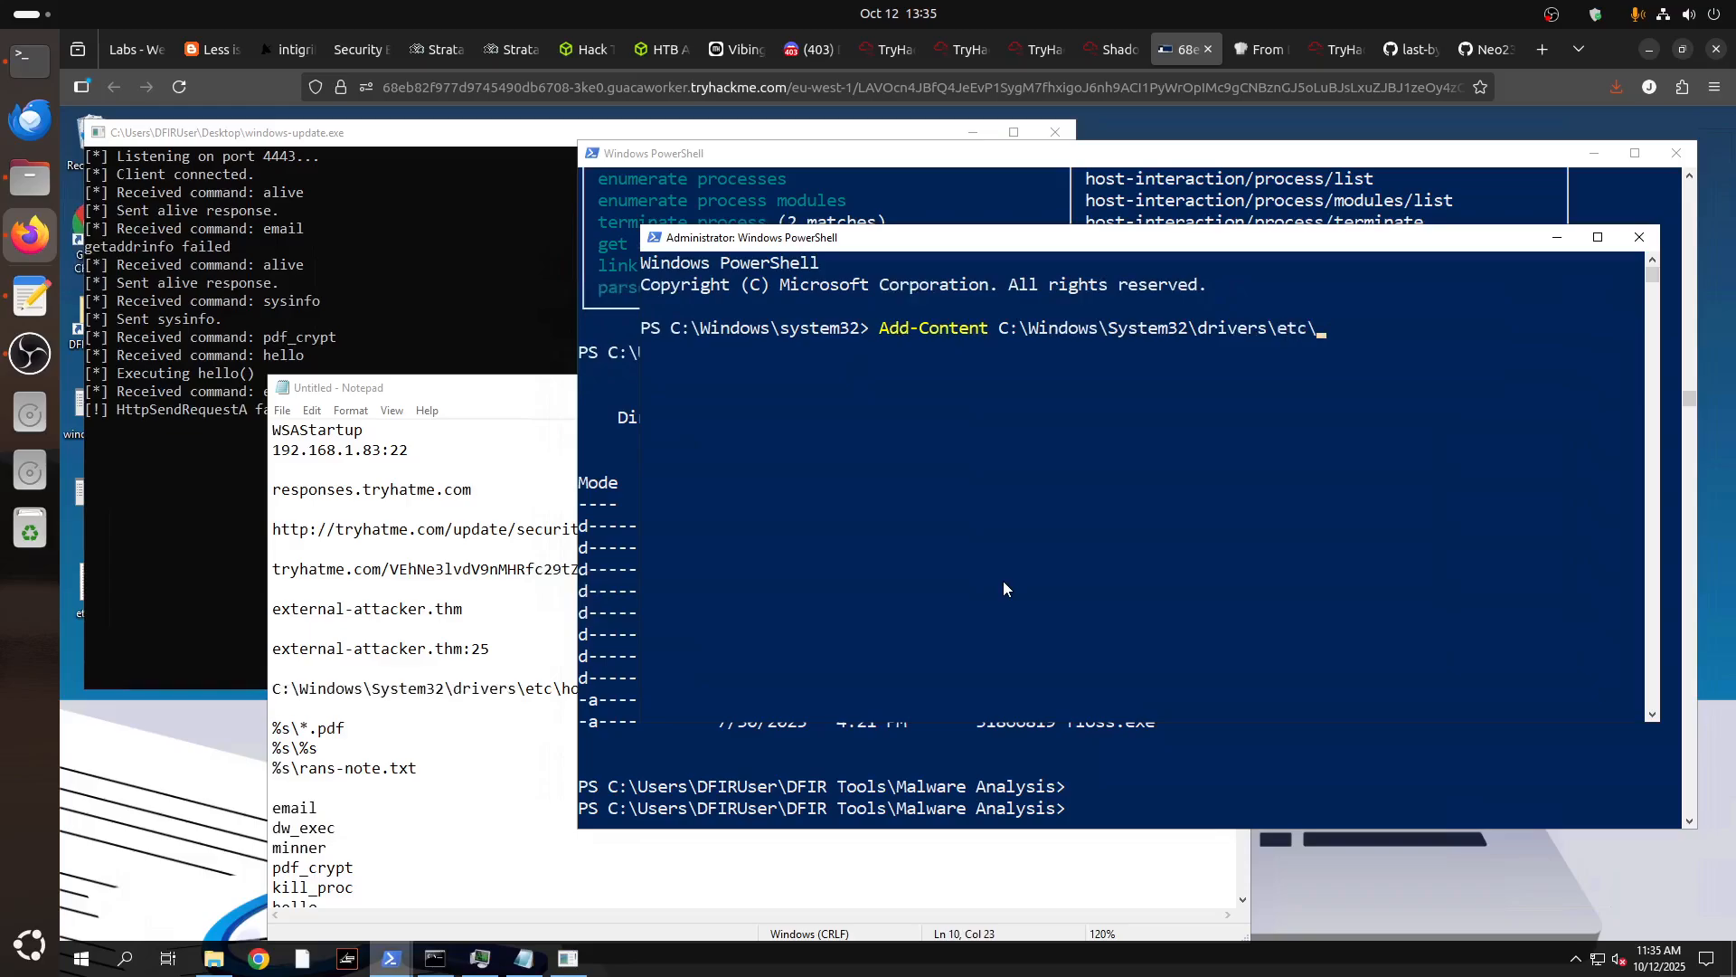
text(hosts)
text("`n127.0.0.1)
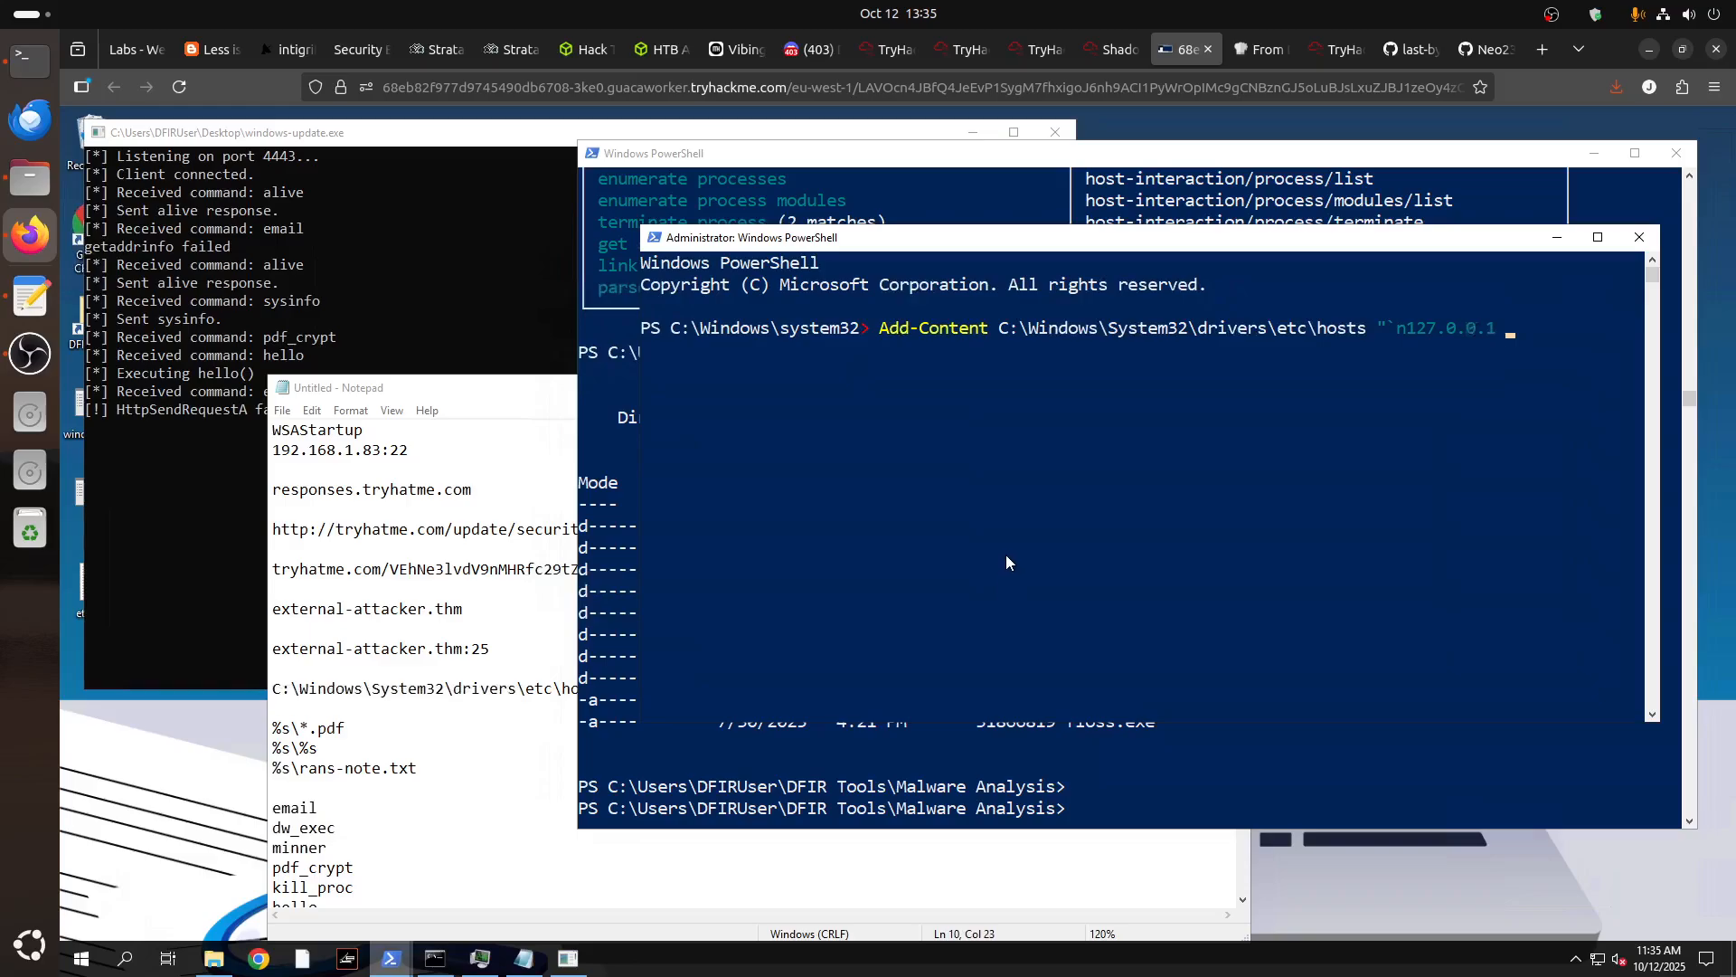
text(responses.tryhatme.com)
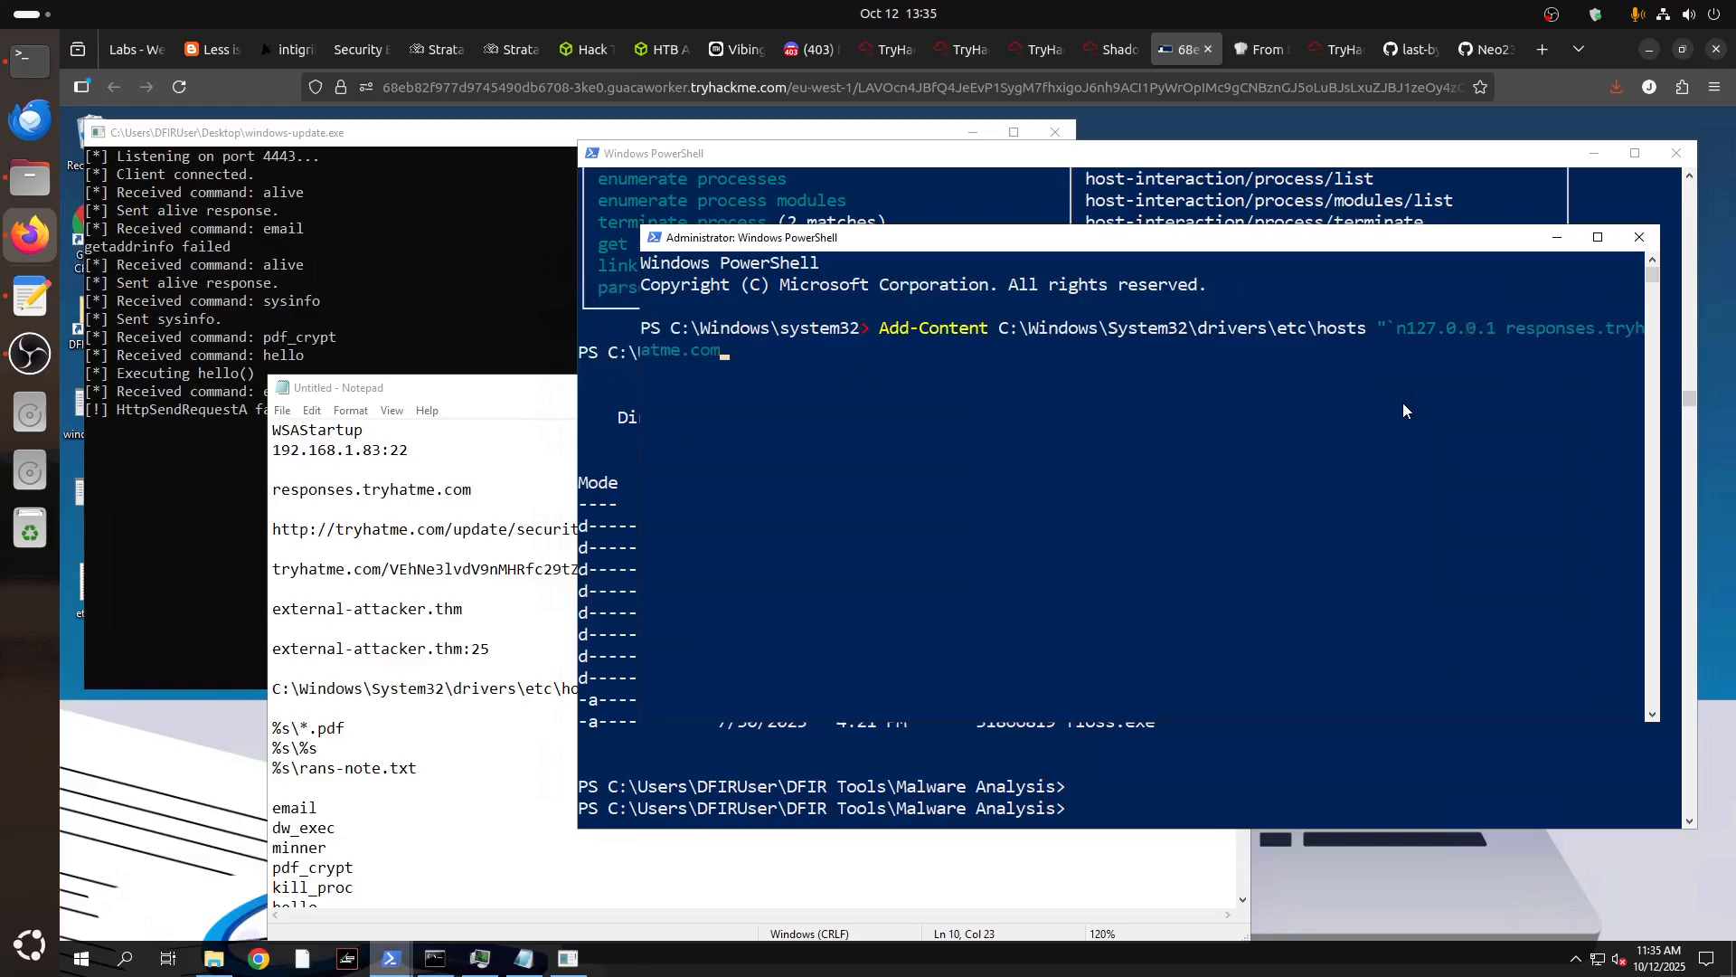
text(")
key(Return)
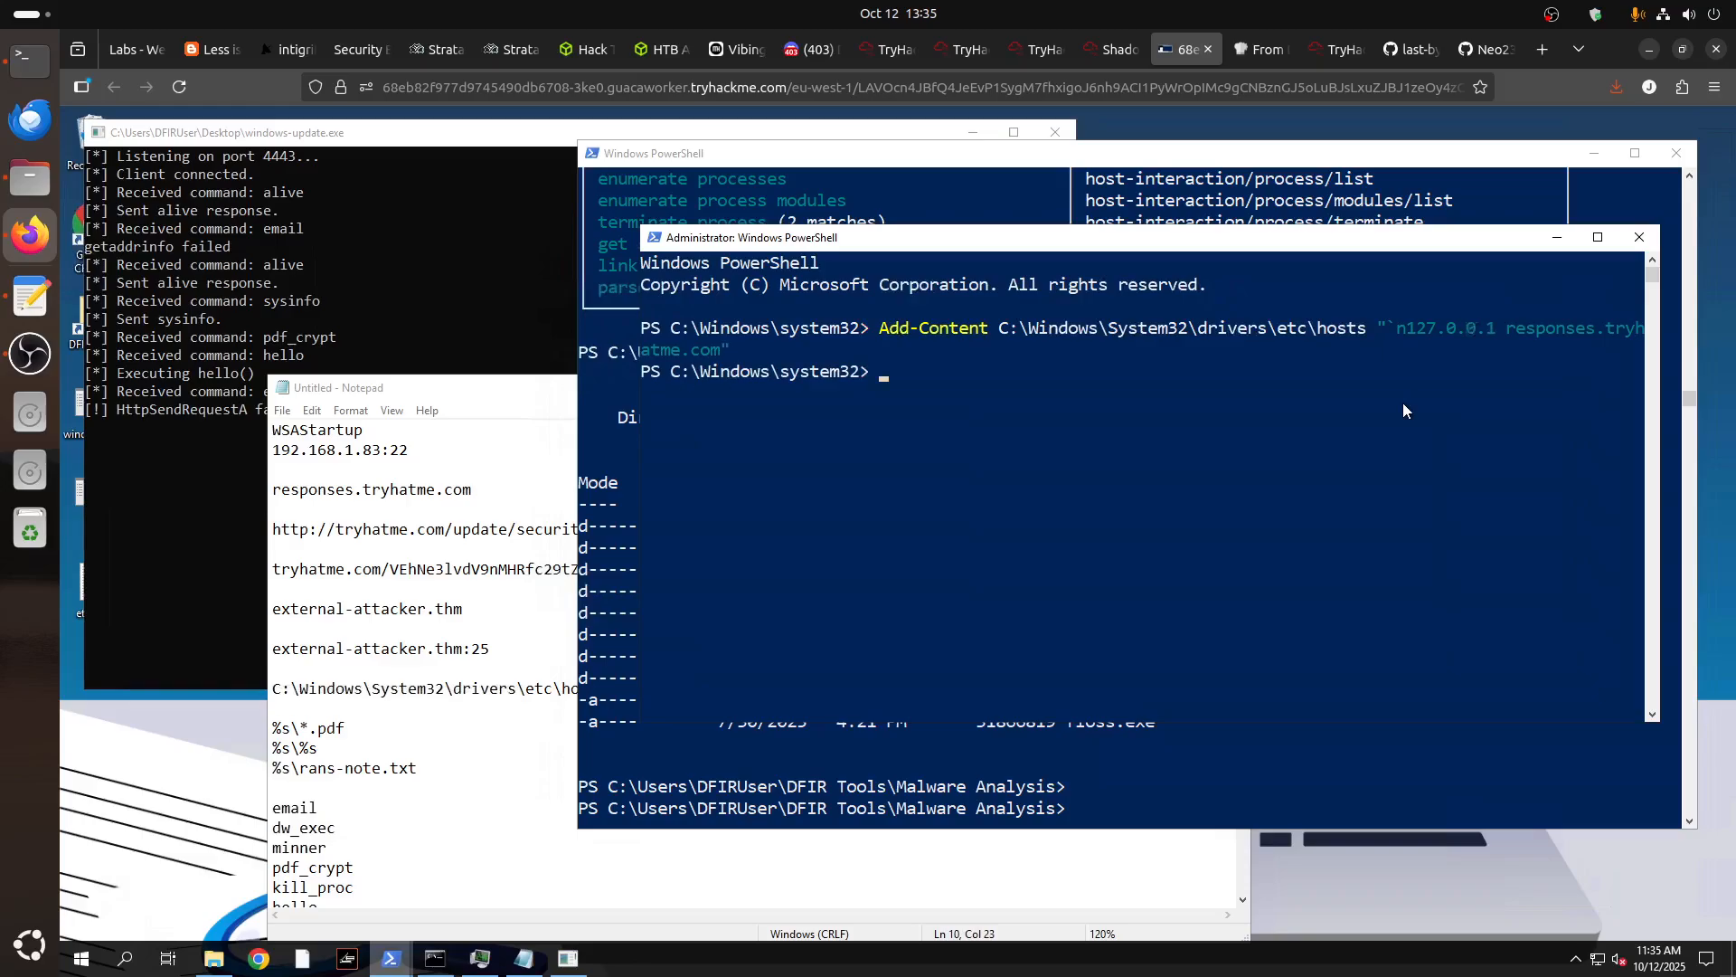
Rerun the Add-Content command with the hostname shortened to tryhatme.com to map it to 127.0.0.1 in the hosts file.
key(Up)
key(Left)
key(Left)
key(Left)
key(Left)
key(Left)
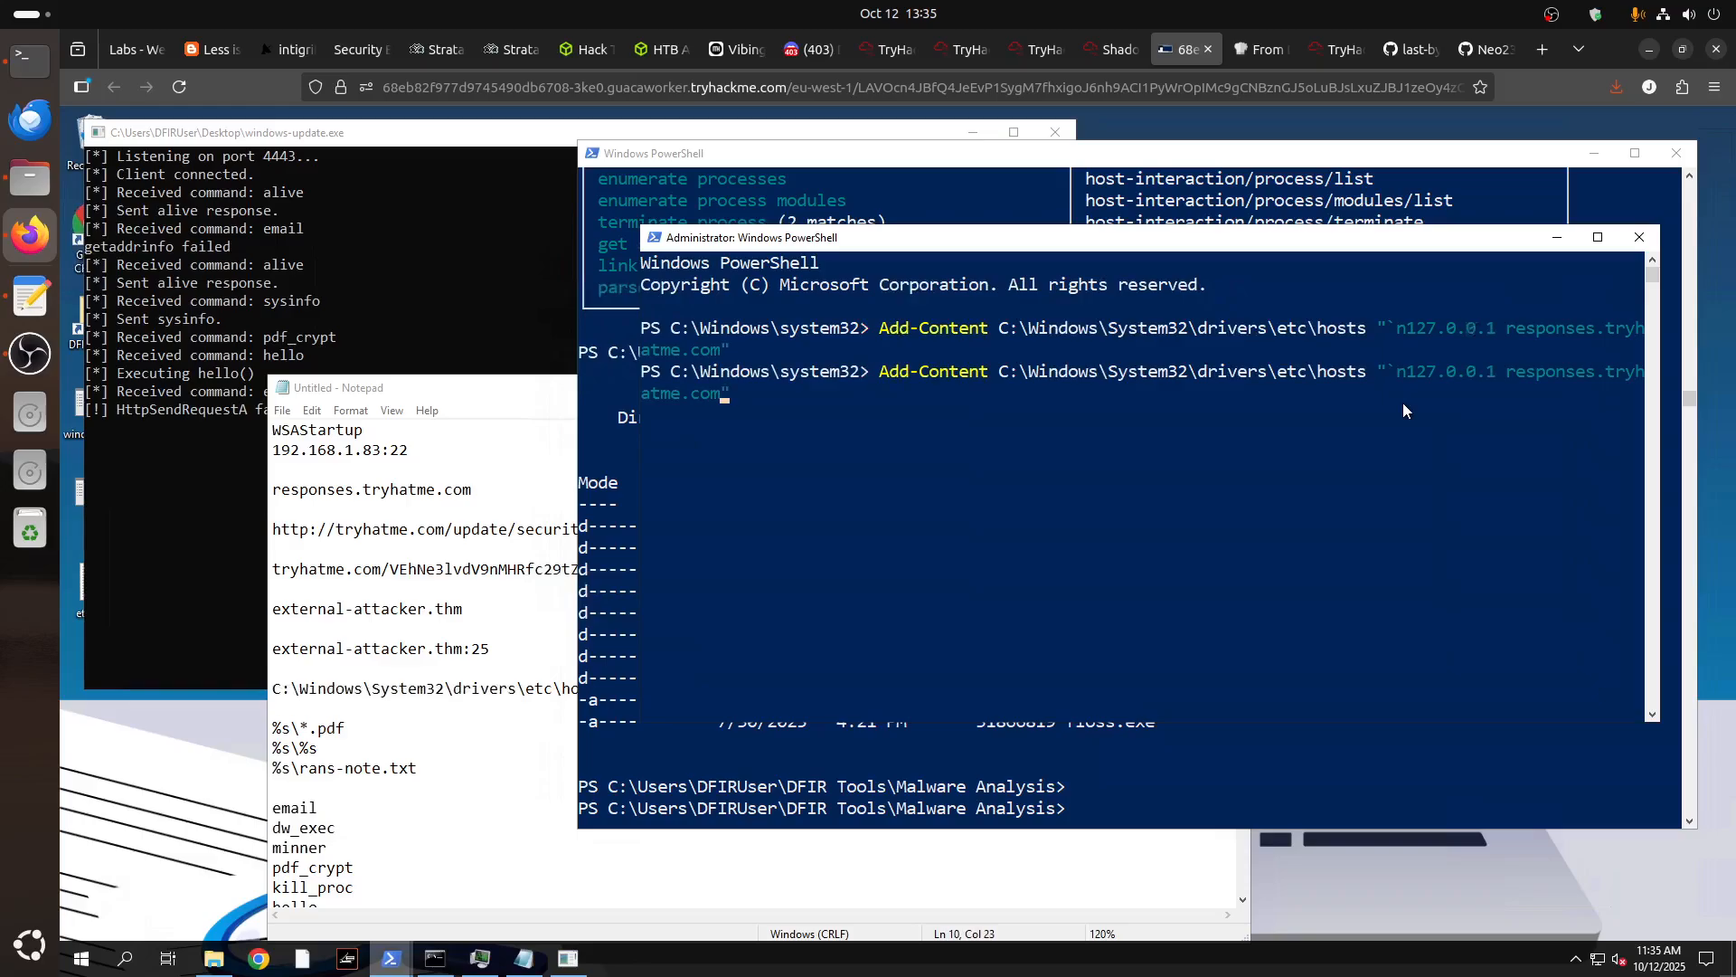
key(Left)
key(Left)
key(Left)
key(Left)
key(Left)
key(Left)
key(Left)
key(Left)
key(BackSpace)
key(BackSpace)
key(BackSpace)
key(BackSpace)
key(BackSpace)
key(BackSpace)
key(BackSpace)
key(BackSpace)
key(BackSpace)
key(BackSpace)
key(Return)
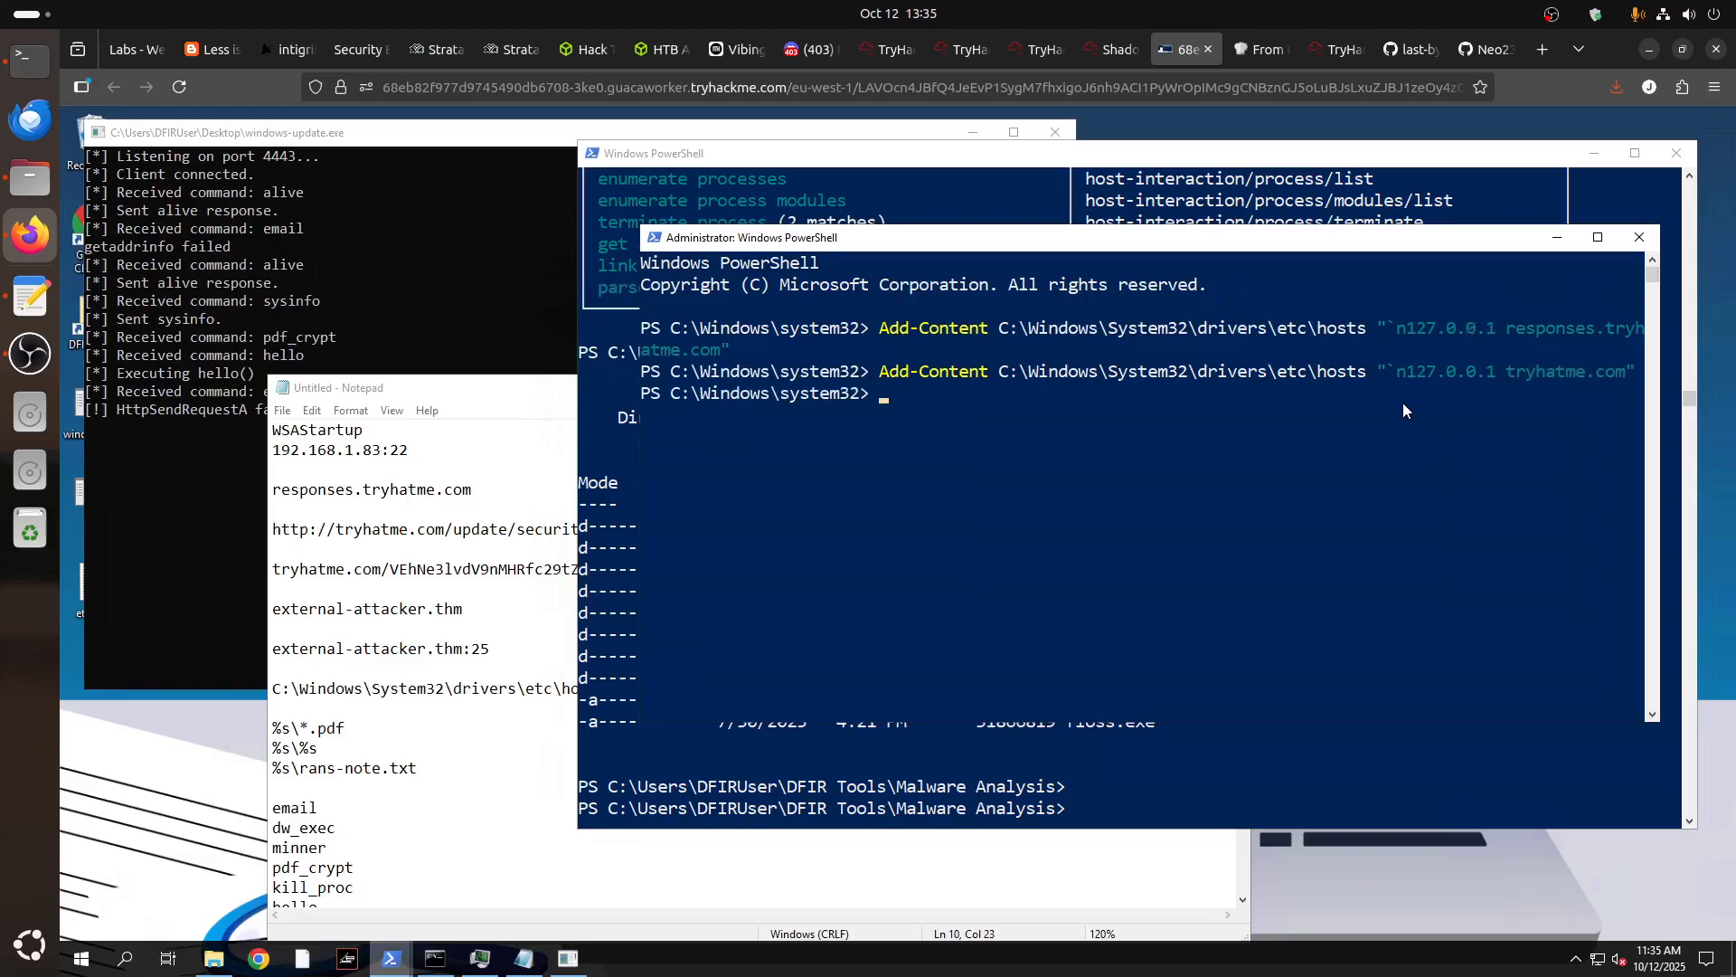
Rerun the Add-Content command with external-attacker.thm as the hostname to map it to 127.0.0.1 in the hosts file.
key(Up)
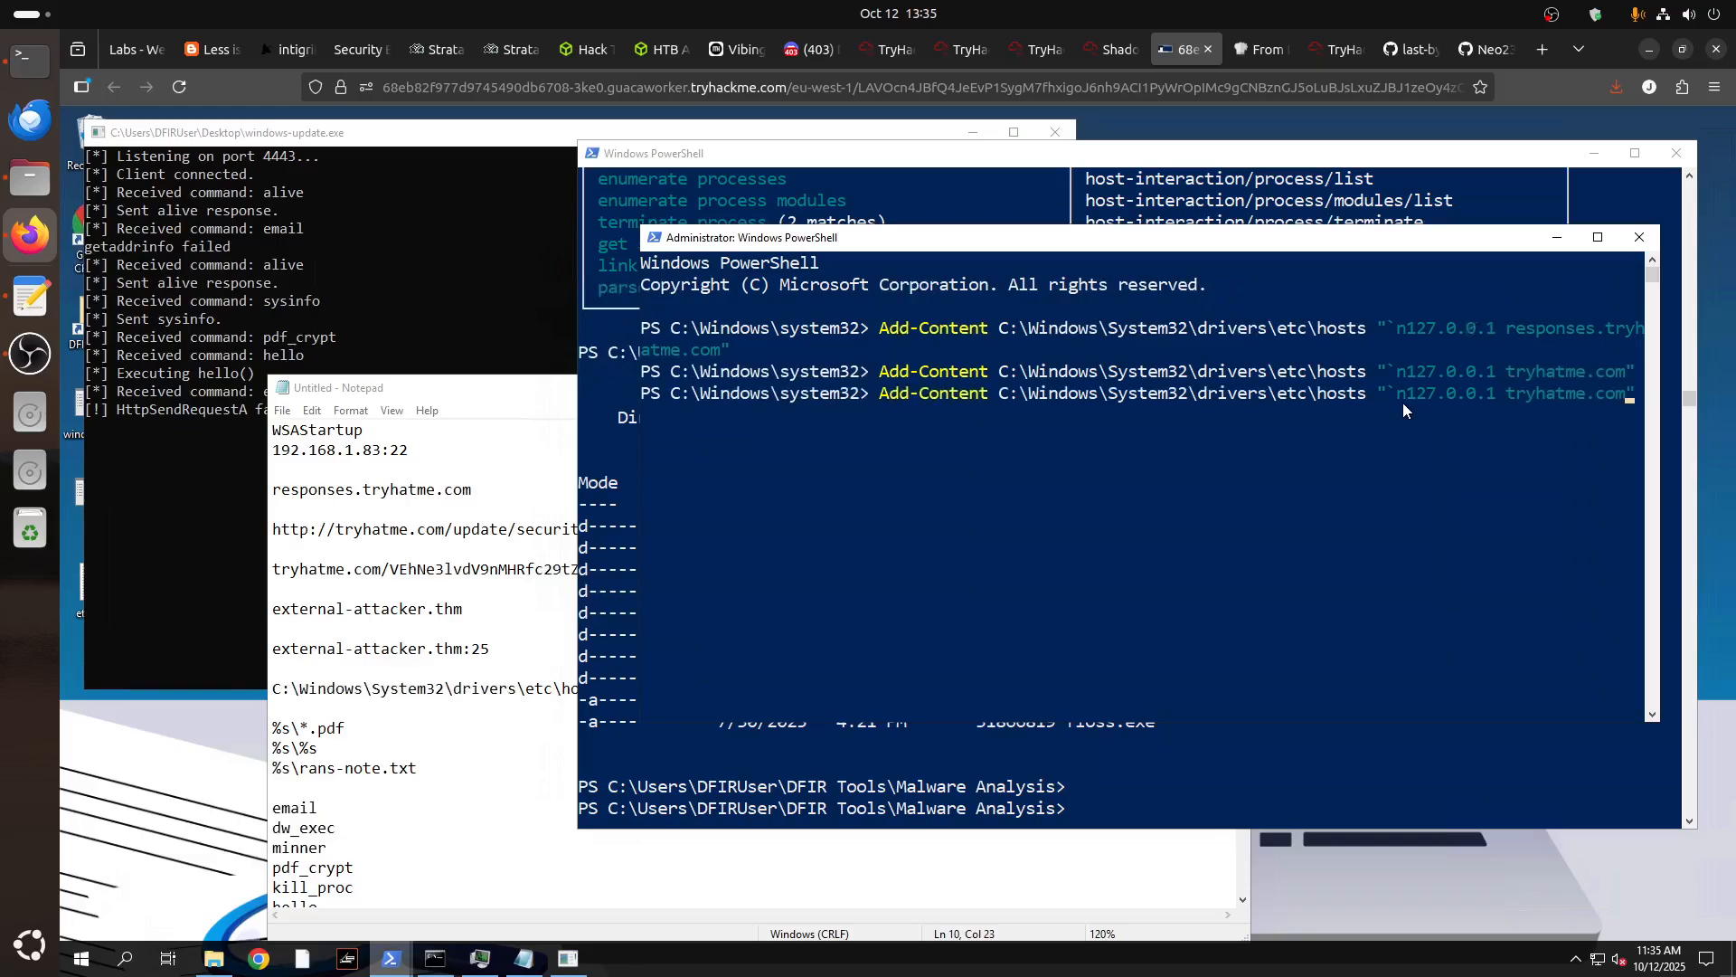
key(BackSpace)
key(BackSpace)
key(BackSpace)
key(BackSpace)
key(BackSpace)
key(BackSpace)
key(BackSpace)
key(BackSpace)
key(BackSpace)
key(BackSpace)
key(BackSpace)
key(BackSpace)
key(BackSpace)
text(external-attacker.thm)
key(Return)
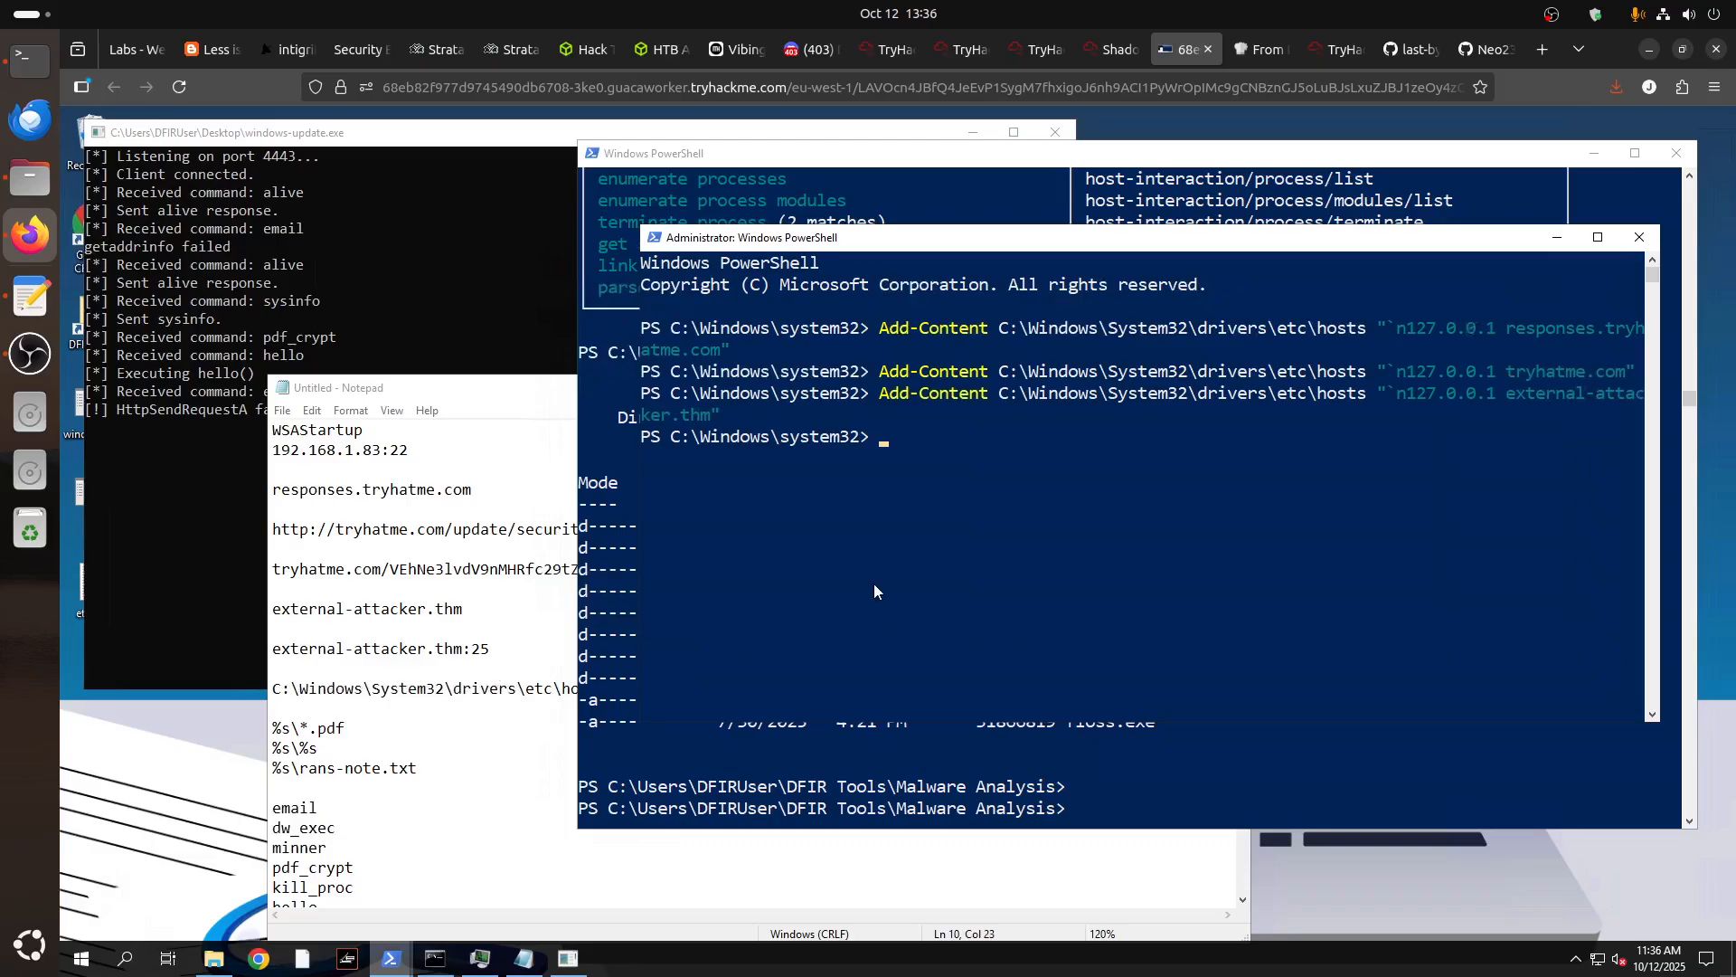
In the administrator PowerShell, change to C:\Users\DFIRUser\Desktop\ and start a listener on port 80 with .\nc.exe -lvnp 80.
text(nc)
key(BackSpace)
key(BackSpace)
key(BackSpace)
text(cd D)
key(BackSpace)
text(C)
key(BackSpace)
key(BackSpace)
key(BackSpace)
key(BackSpace)
text(cd)
key(Return)
text(cd Us)
key(BackSpace)
key(BackSpace)
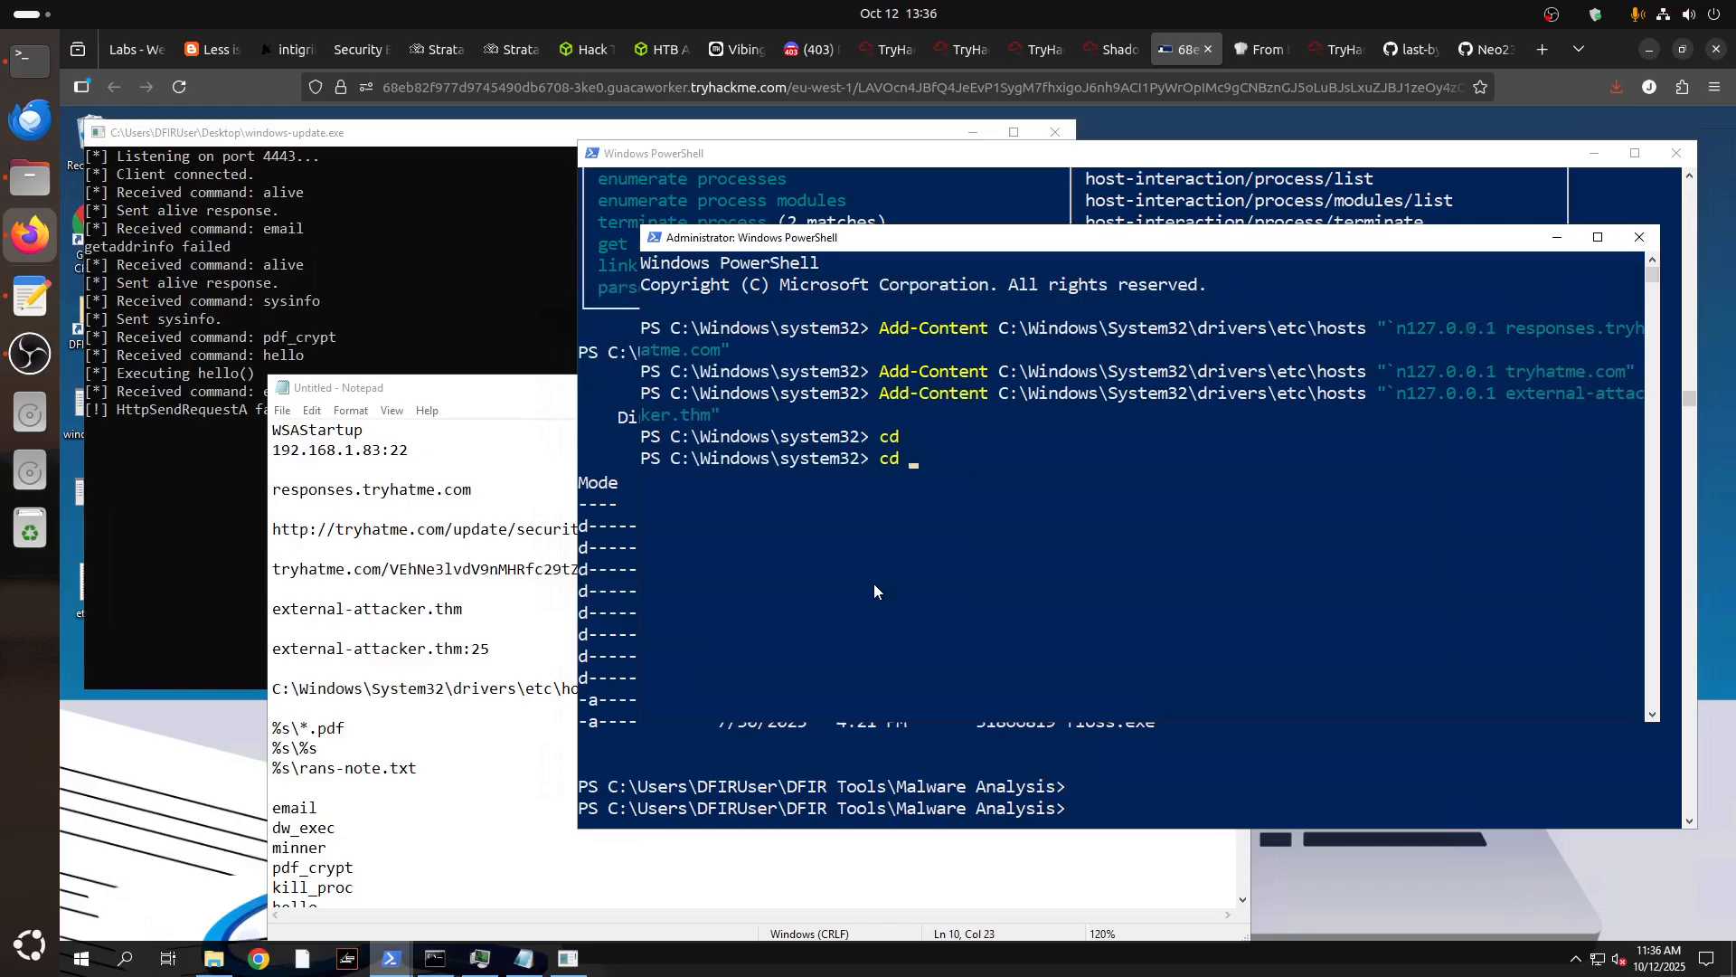
text(:)
key(BackSpace)
text(C:\Users\)
key(Tab)
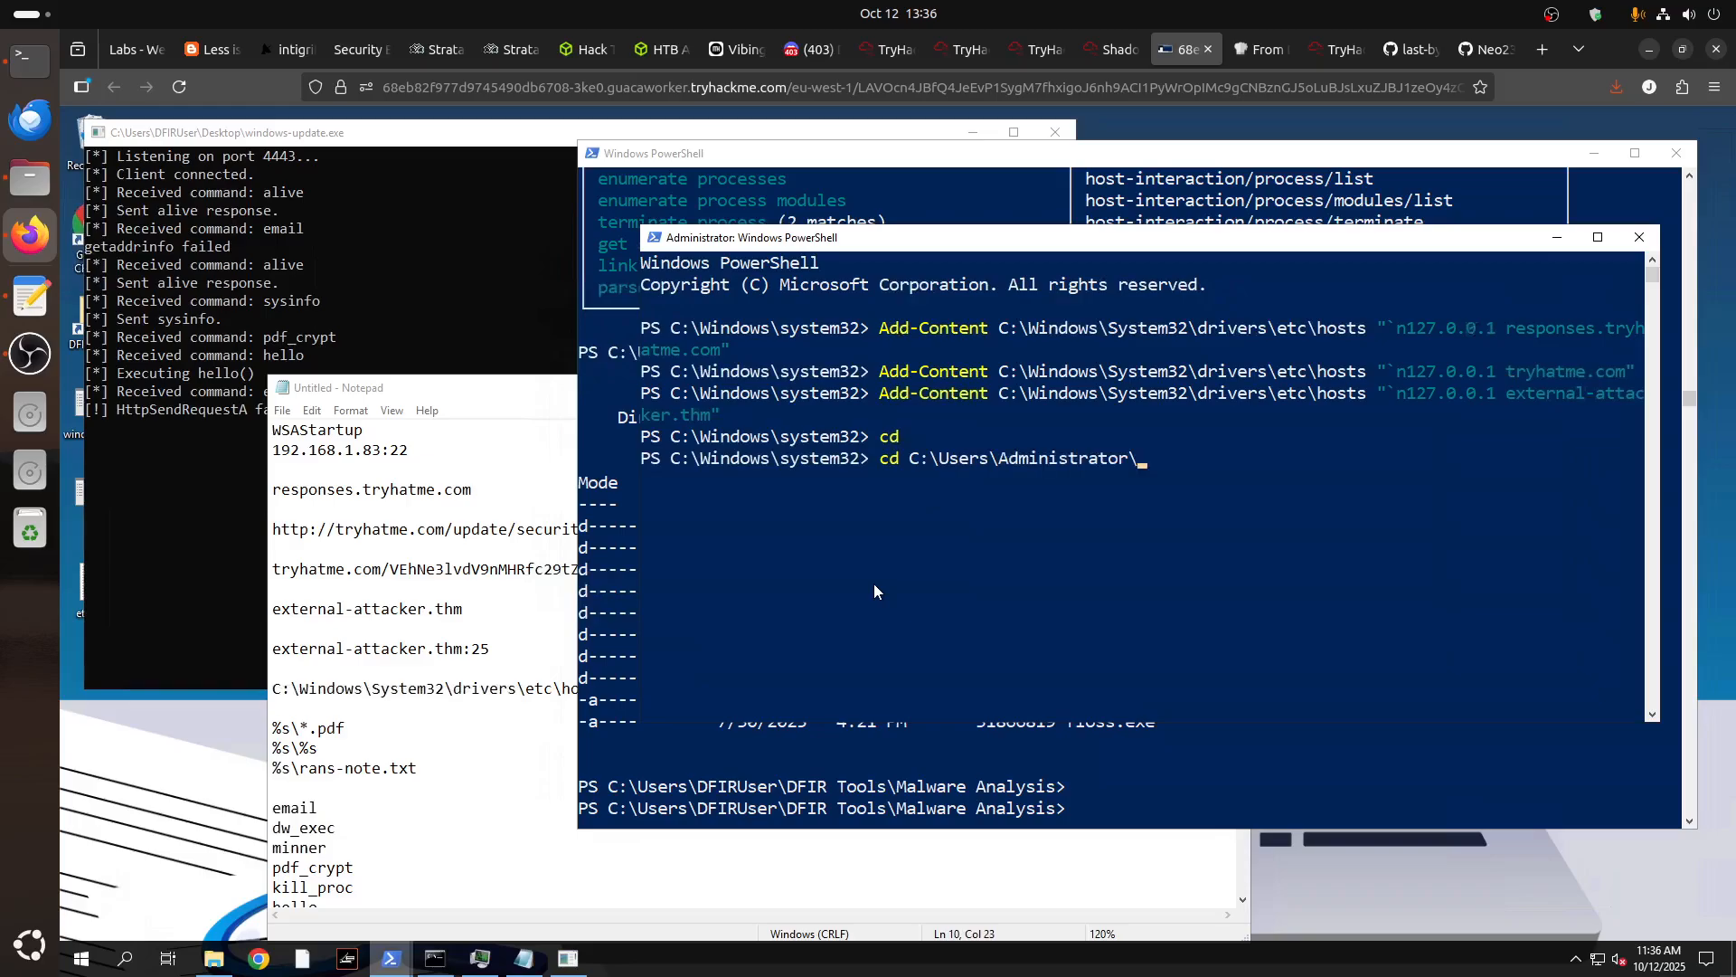
key(Tab)
key(Tab)
key(Tab)
key(Tab)
text(De)
key(Tab)
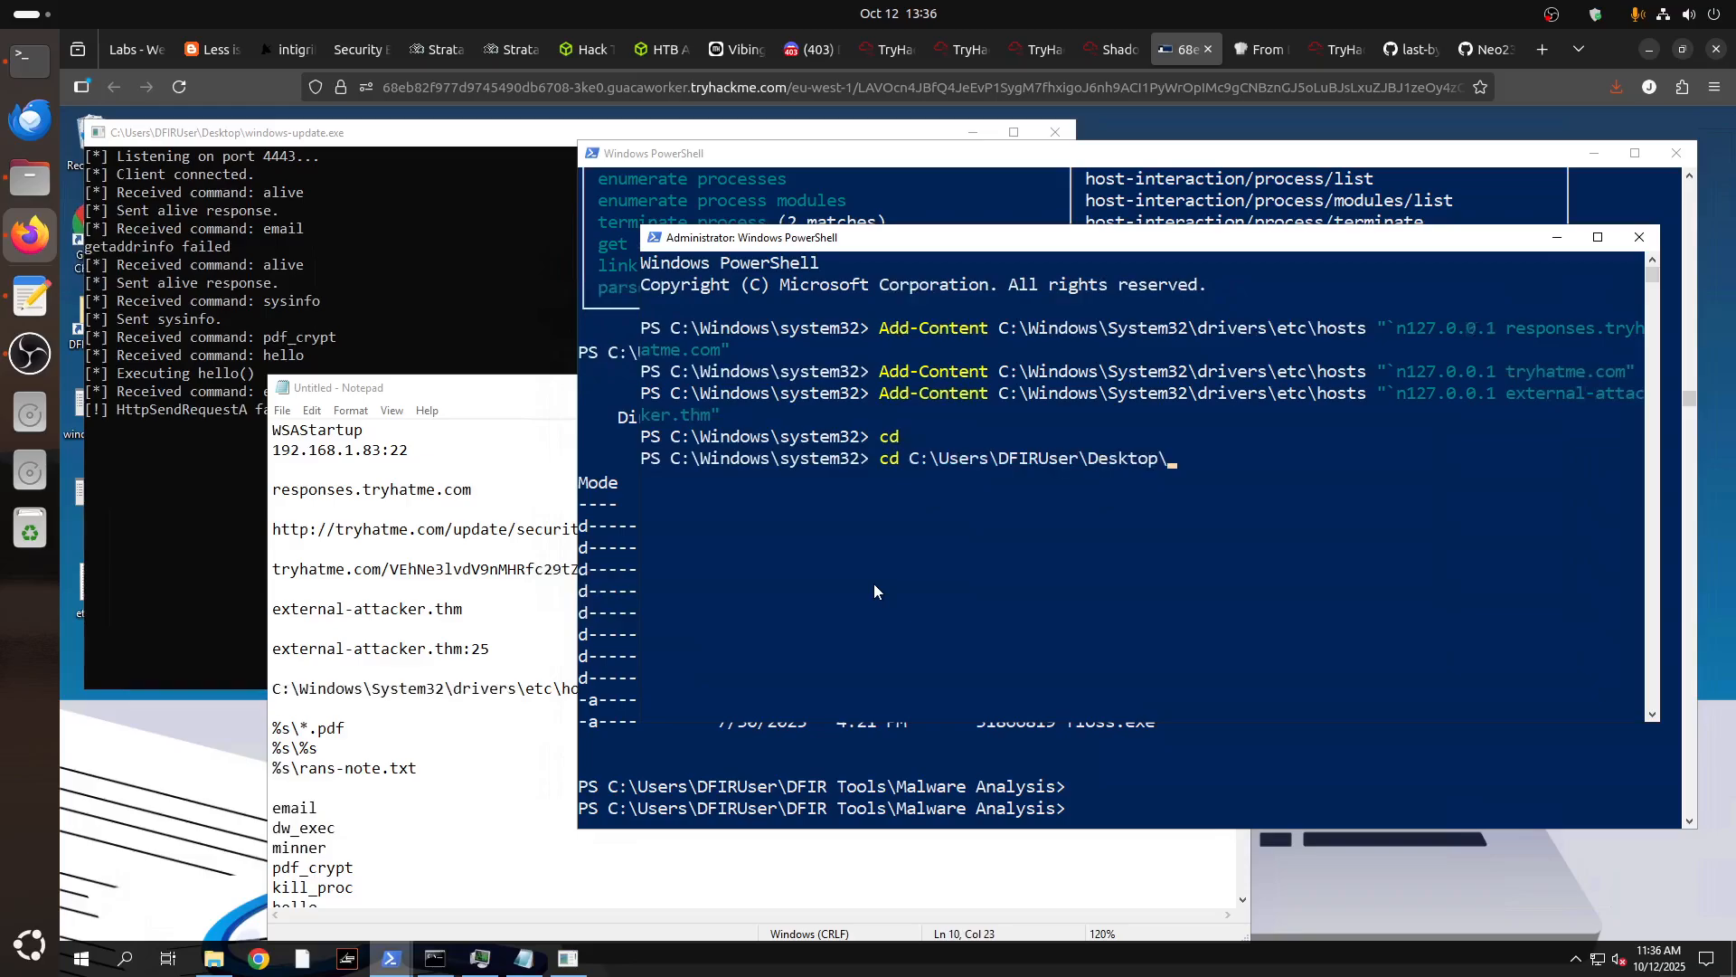
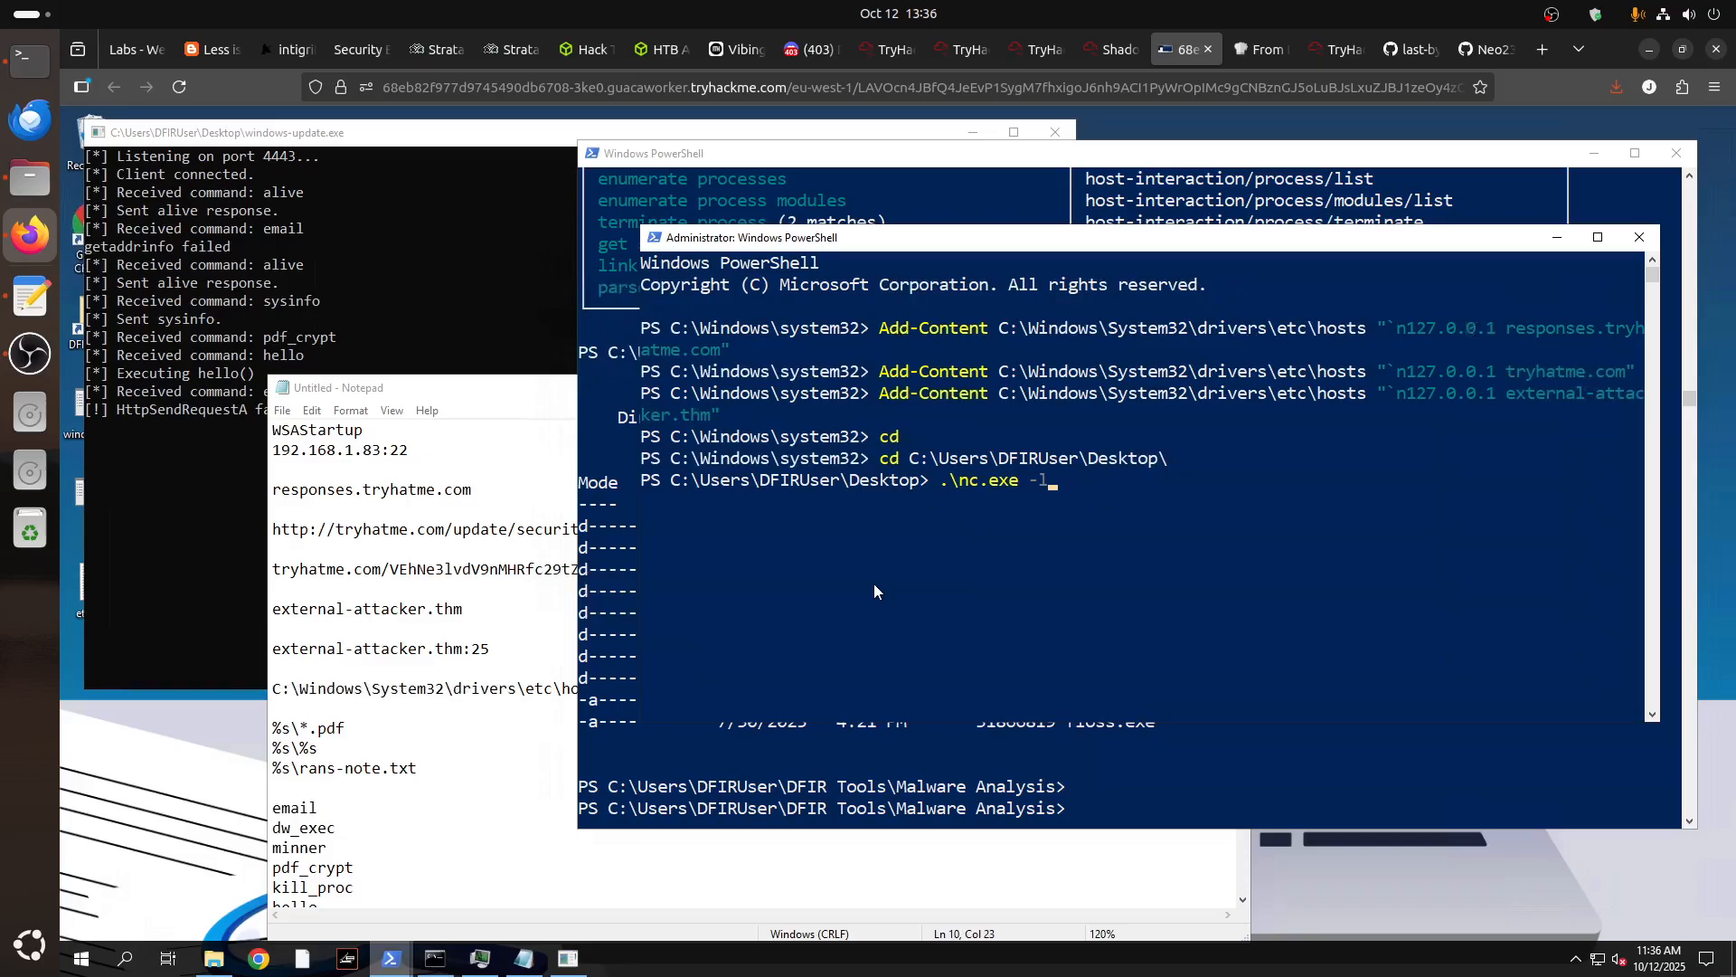
text( 80)
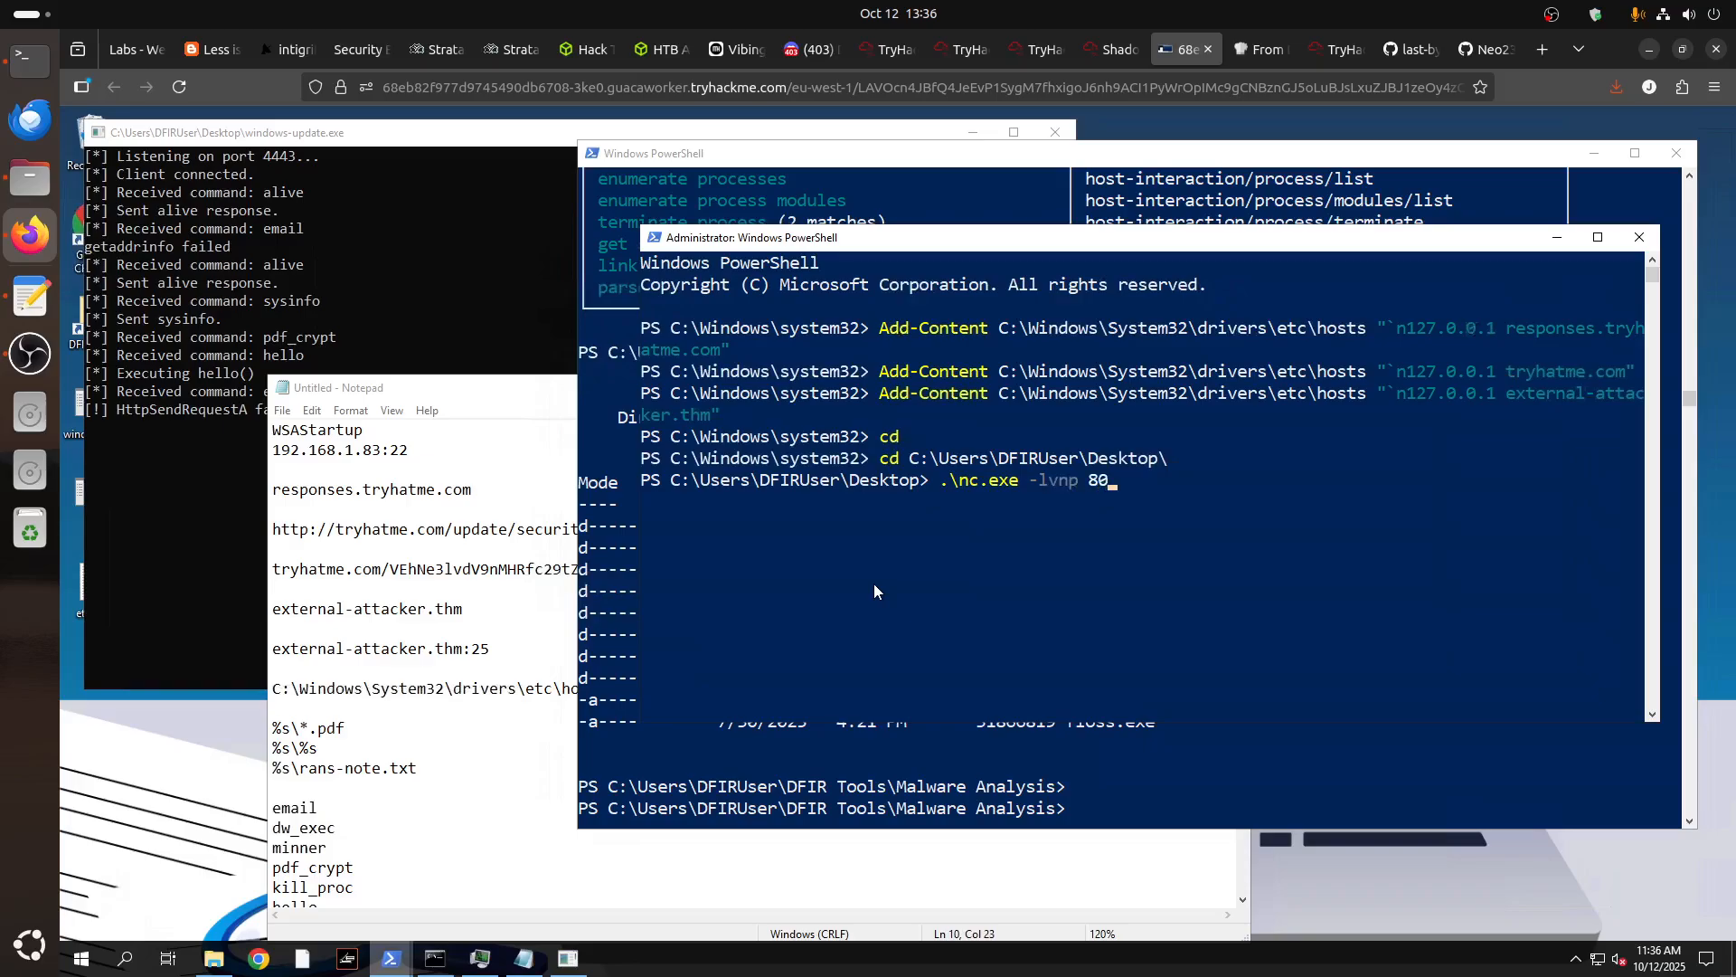
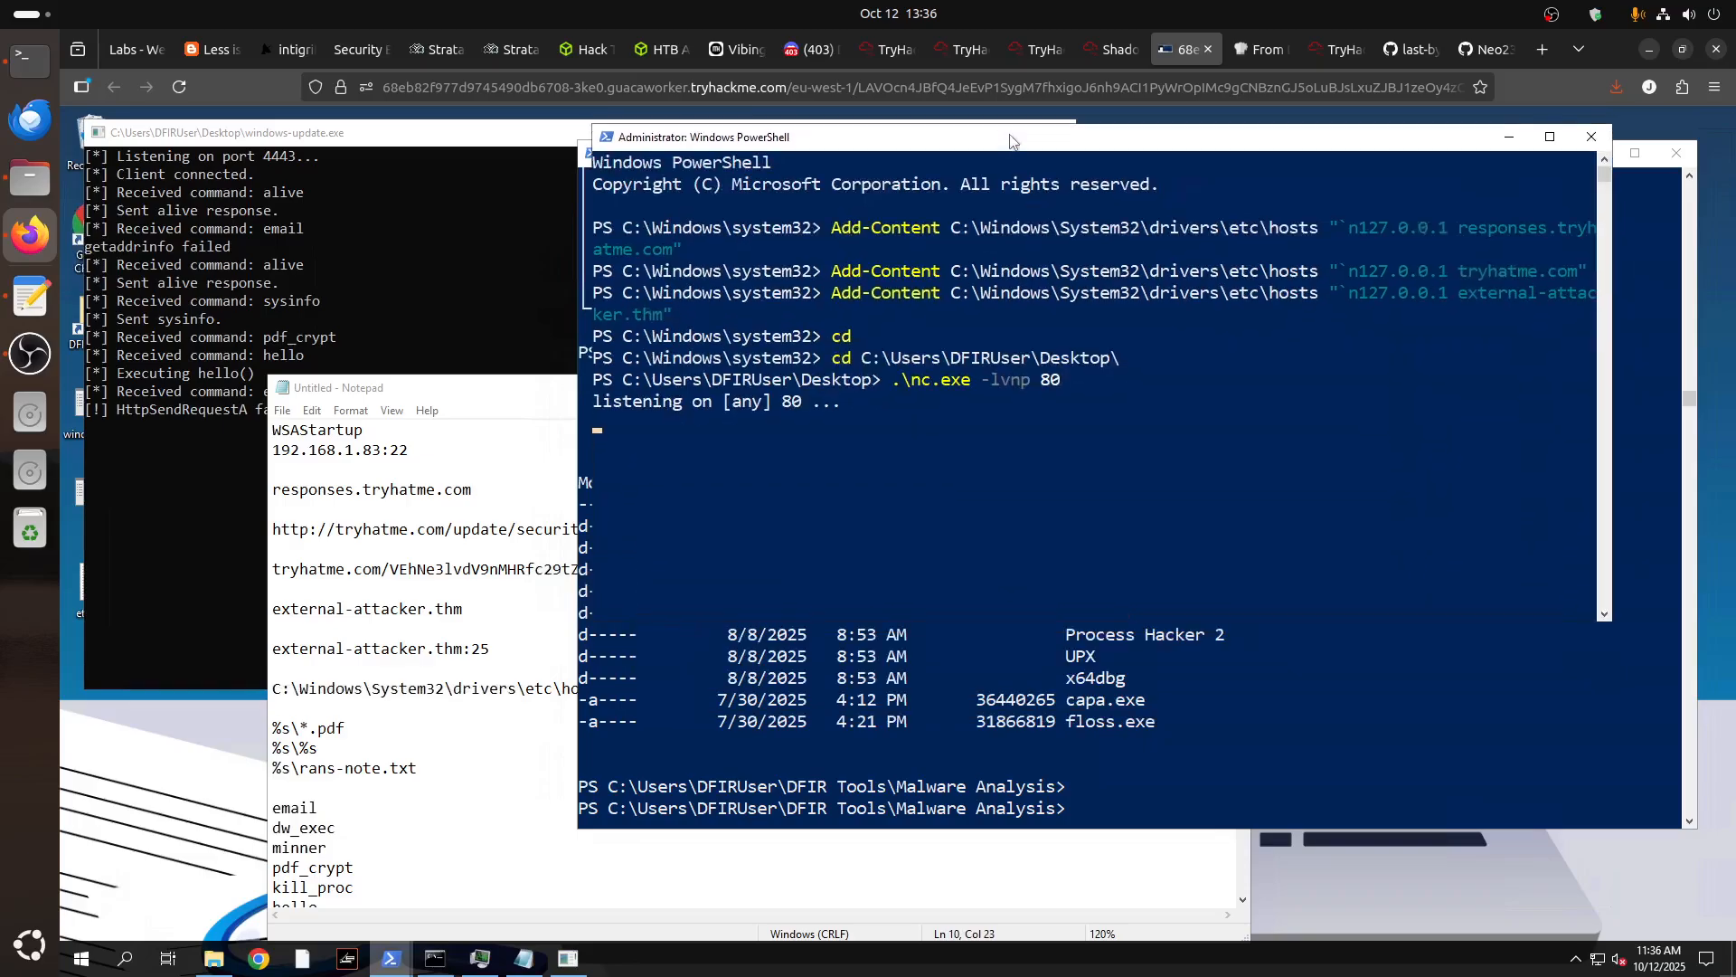
drag(1010, 141, 1018, 129)
In the non-administrator PowerShell, change to the DFIRUser Desktop folder and start a listener on port 25 with .\nc.exe -lvnp 25.
click(428, 649)
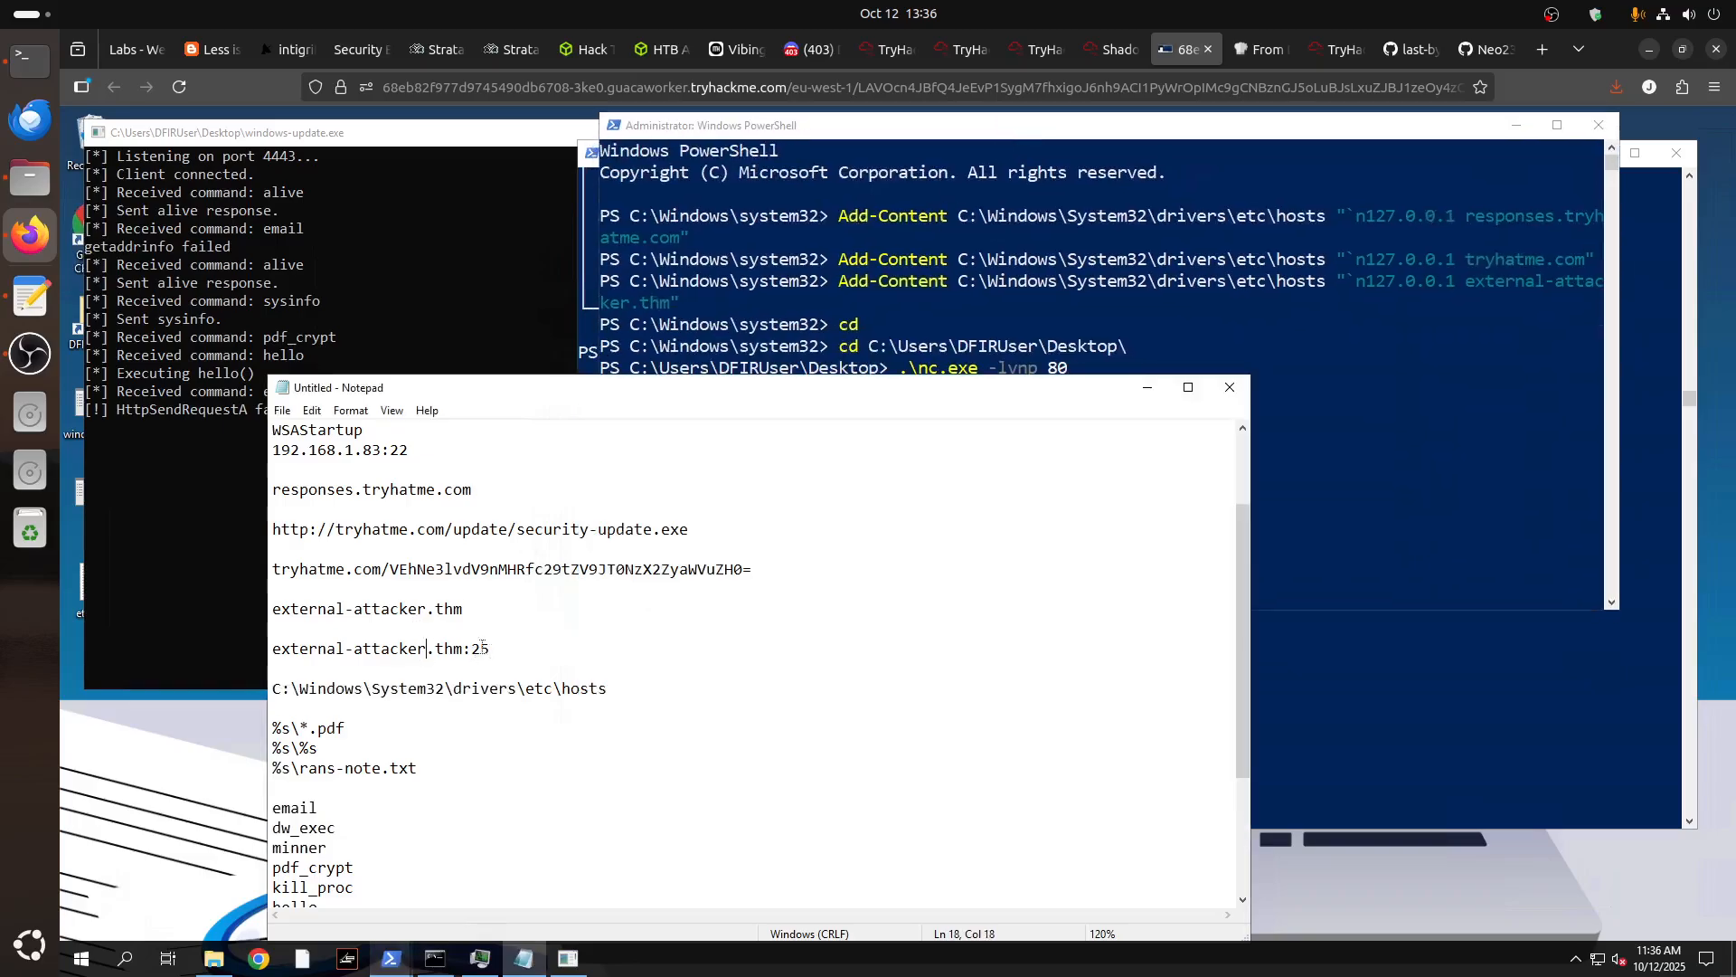
click(1353, 700)
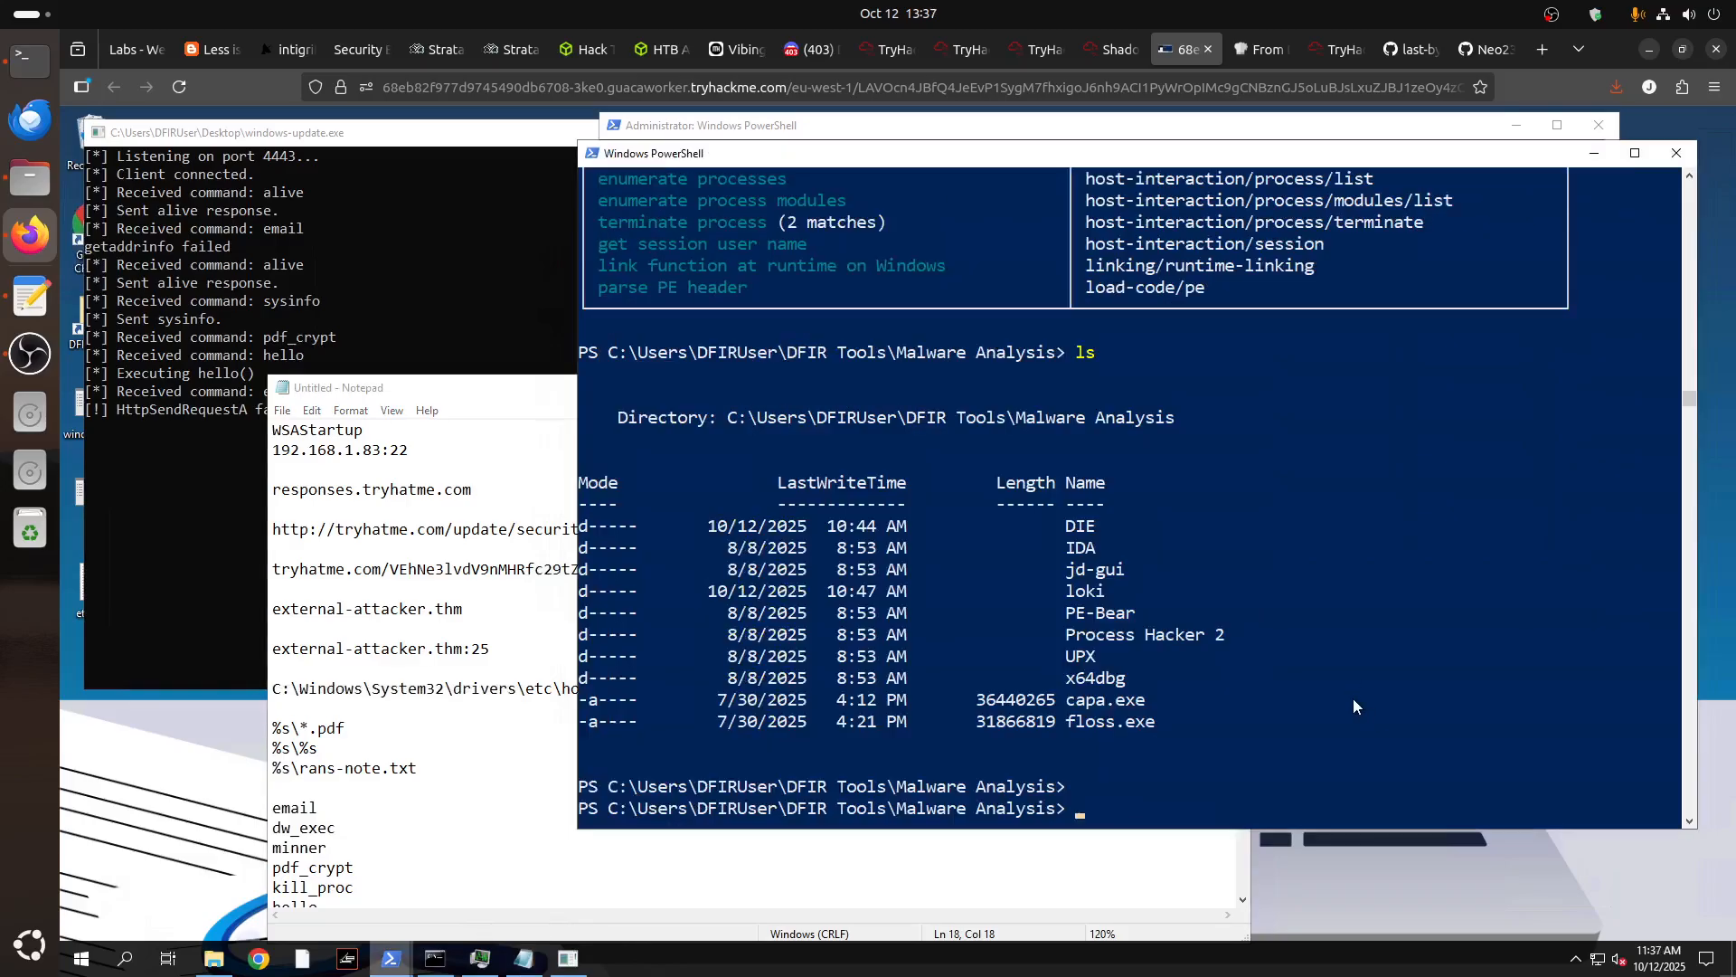
text(cd ..)
key(Return)
text(cd ..)
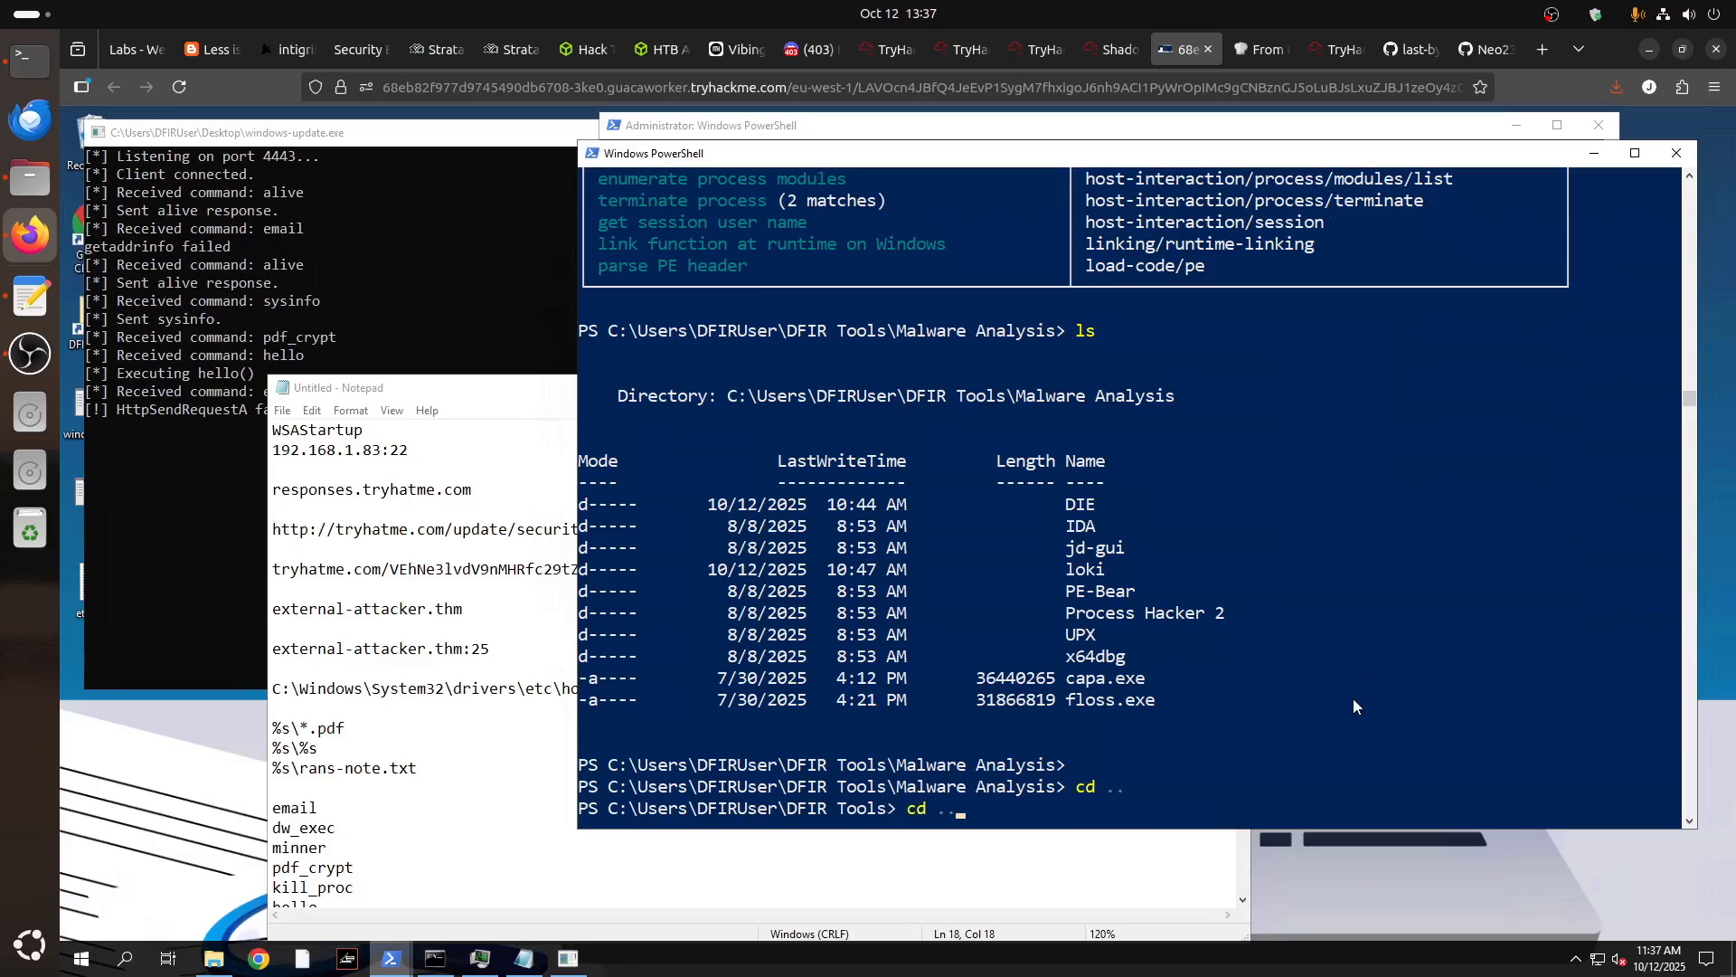
key(Return)
text(cd .\Desktop\)
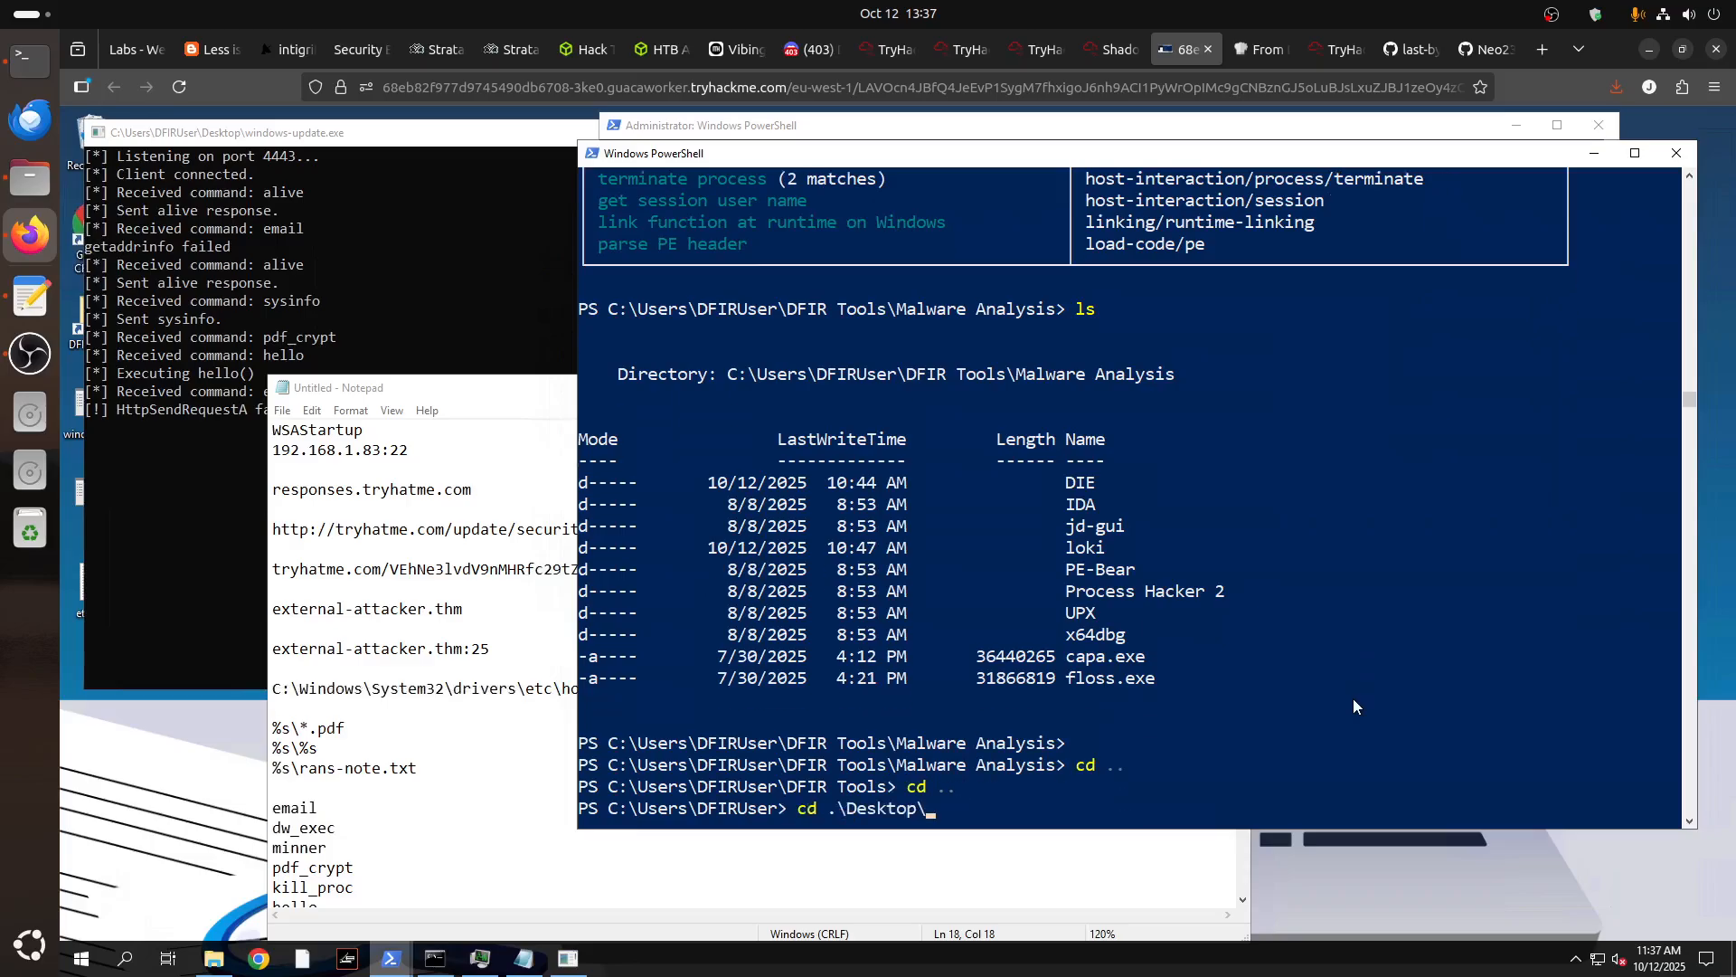
key(Return)
text(. c.exe )
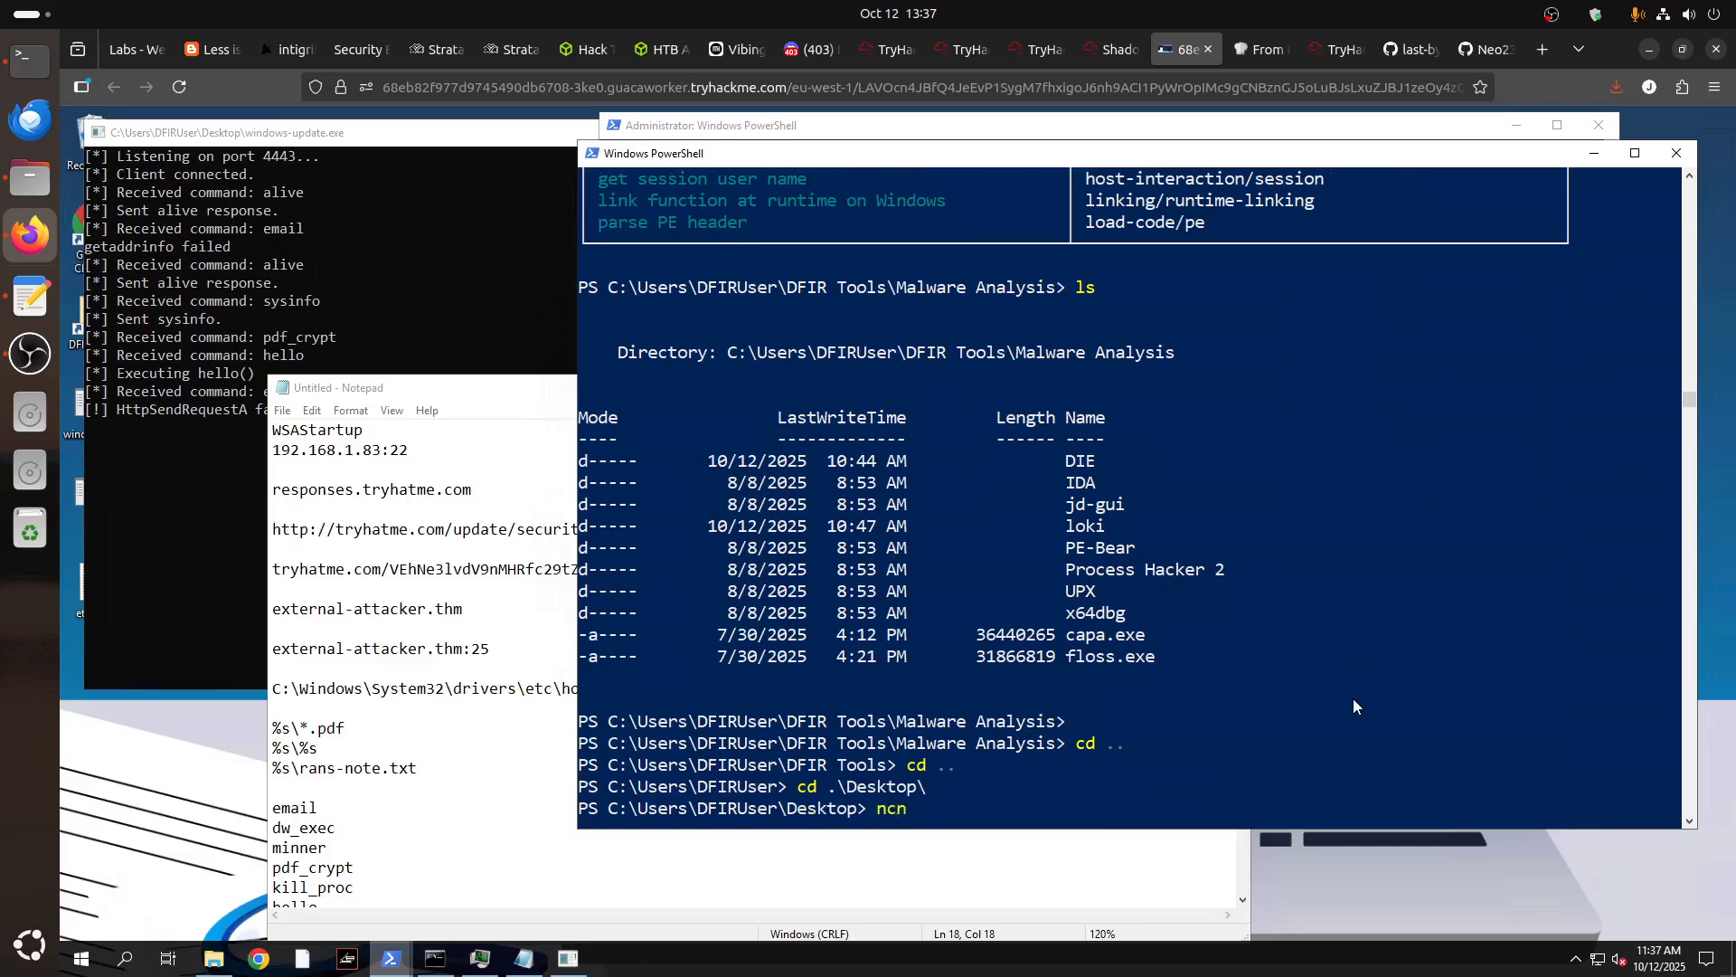
text(-lvnp 25)
key(Return)
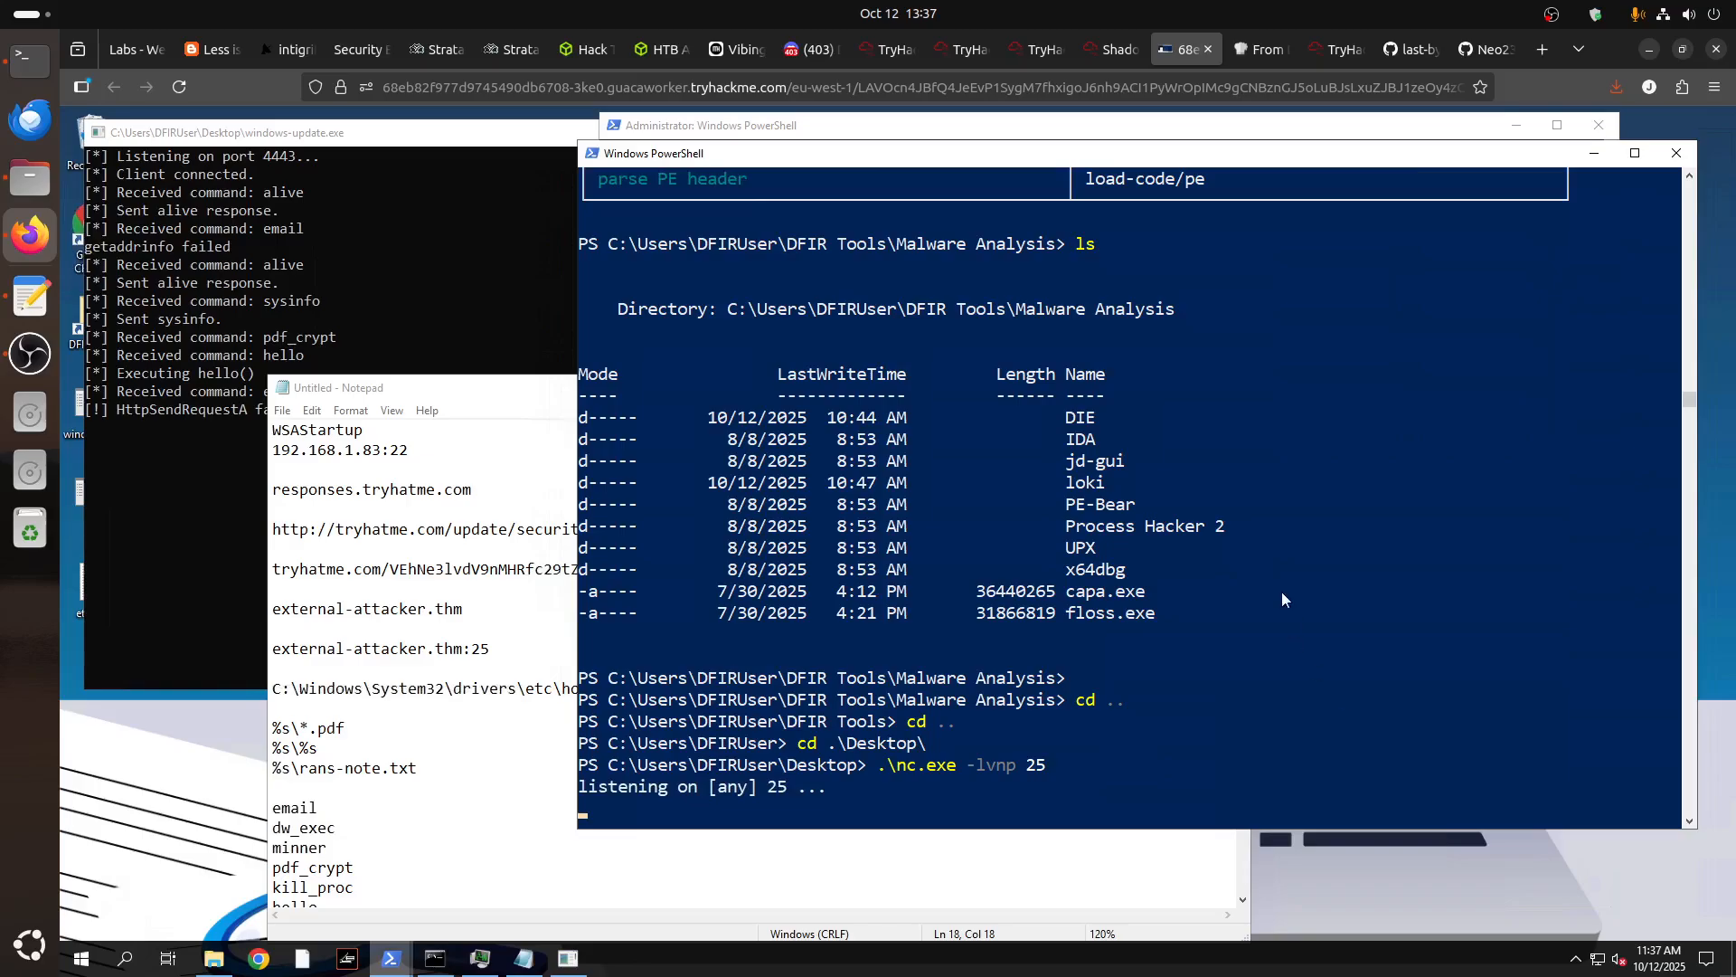
Move the port 25 listener window aside, select security-update.exe in the notes, and open the options for the windows-update - Copy file.
drag(785, 158, 1172, 211)
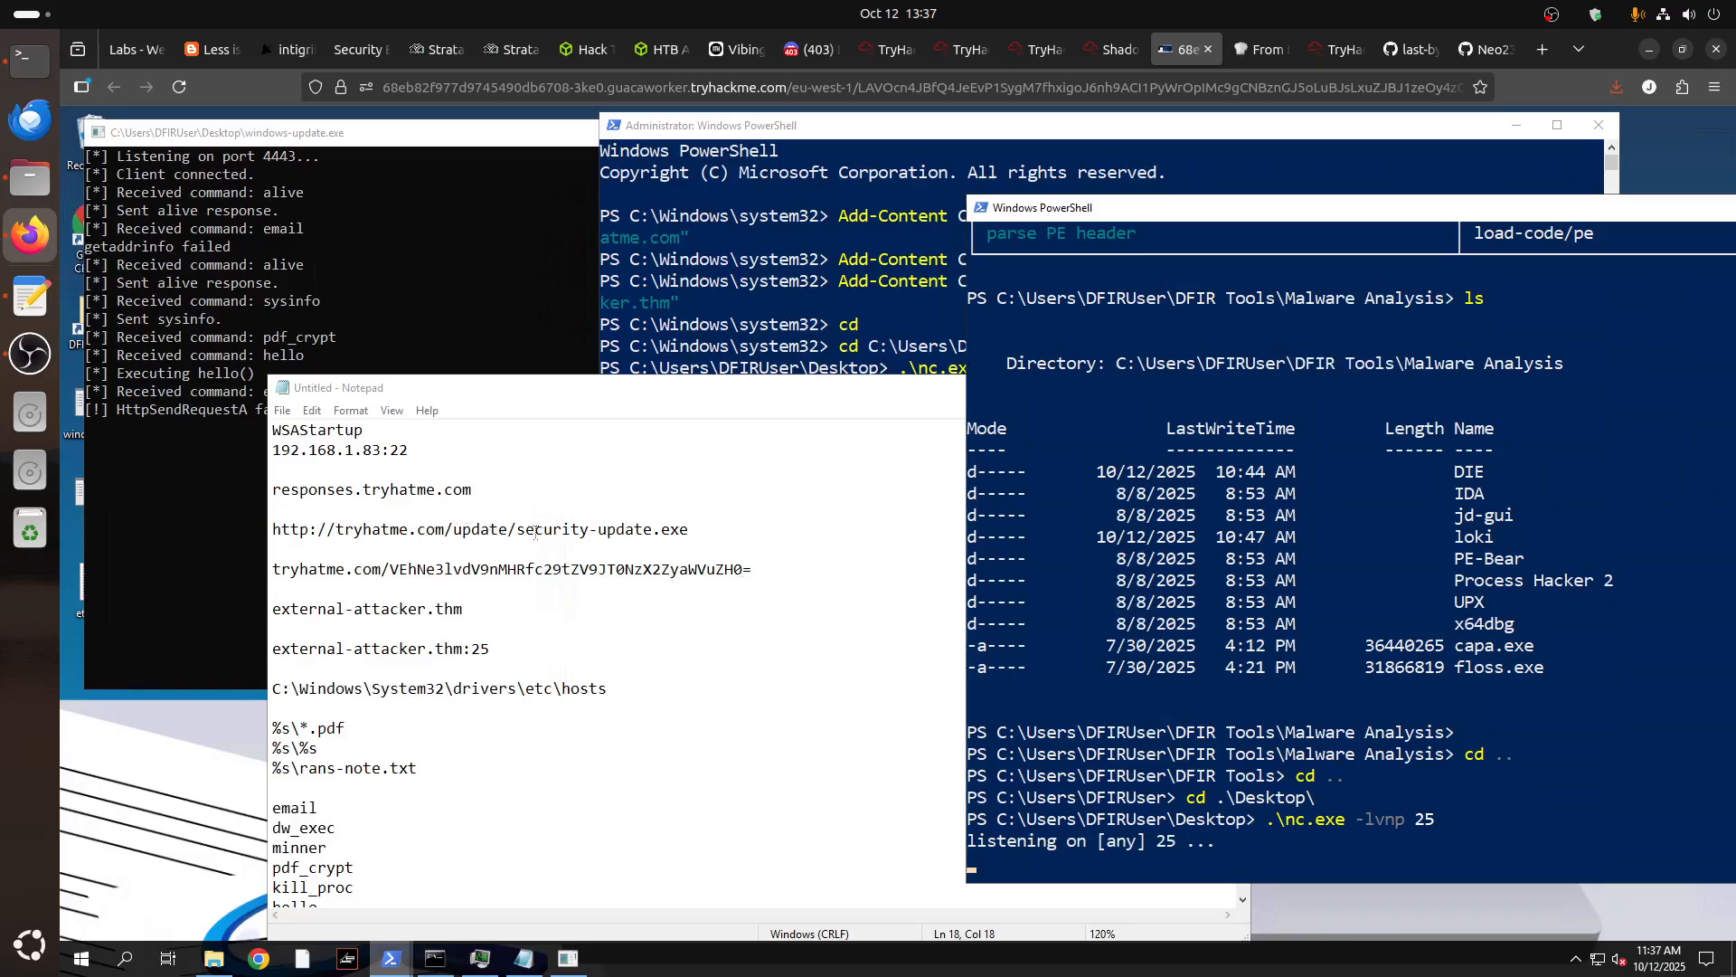
double_click(680, 529)
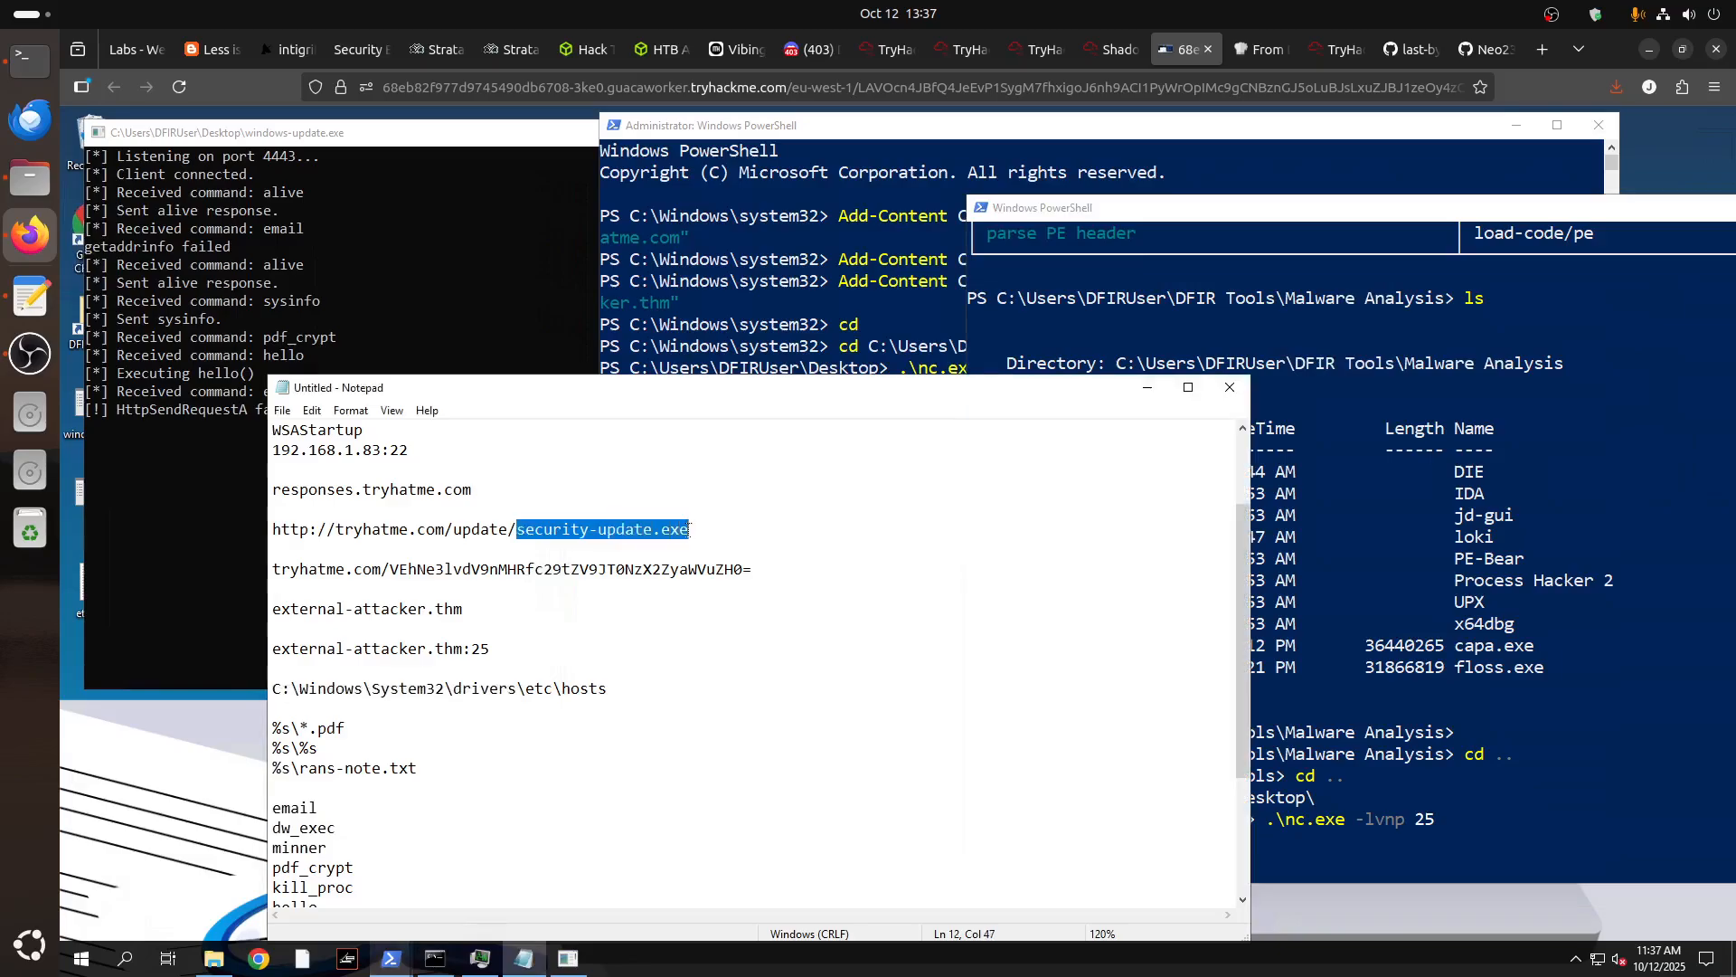
click(1147, 388)
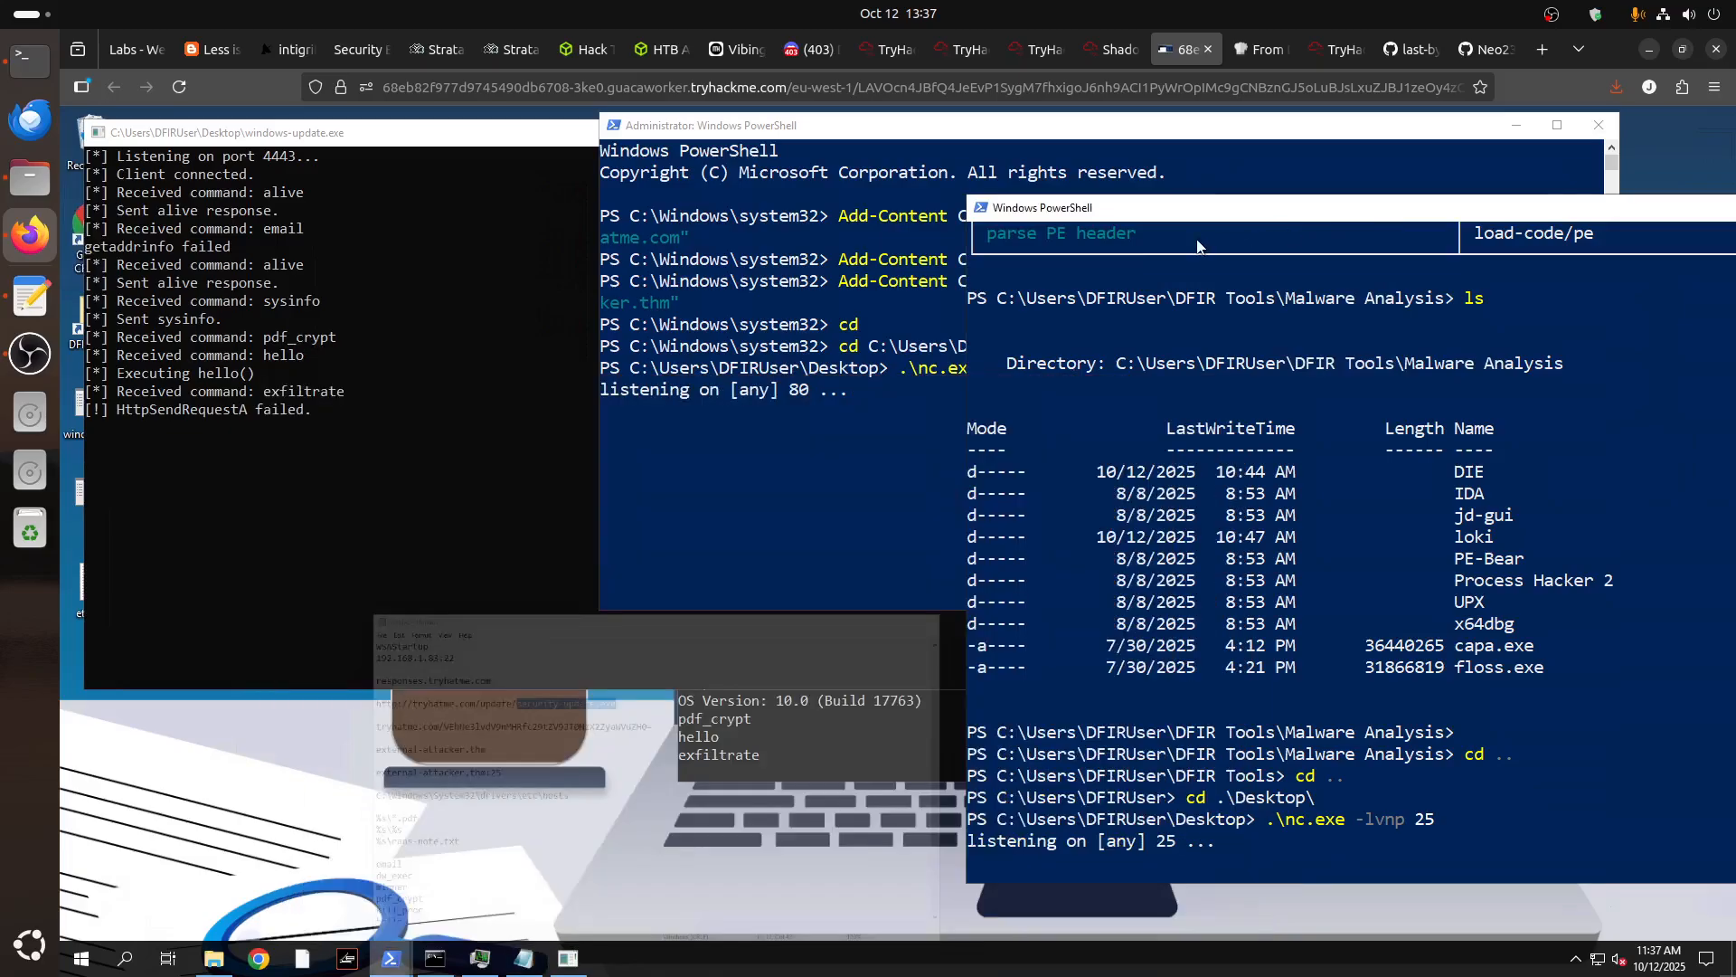
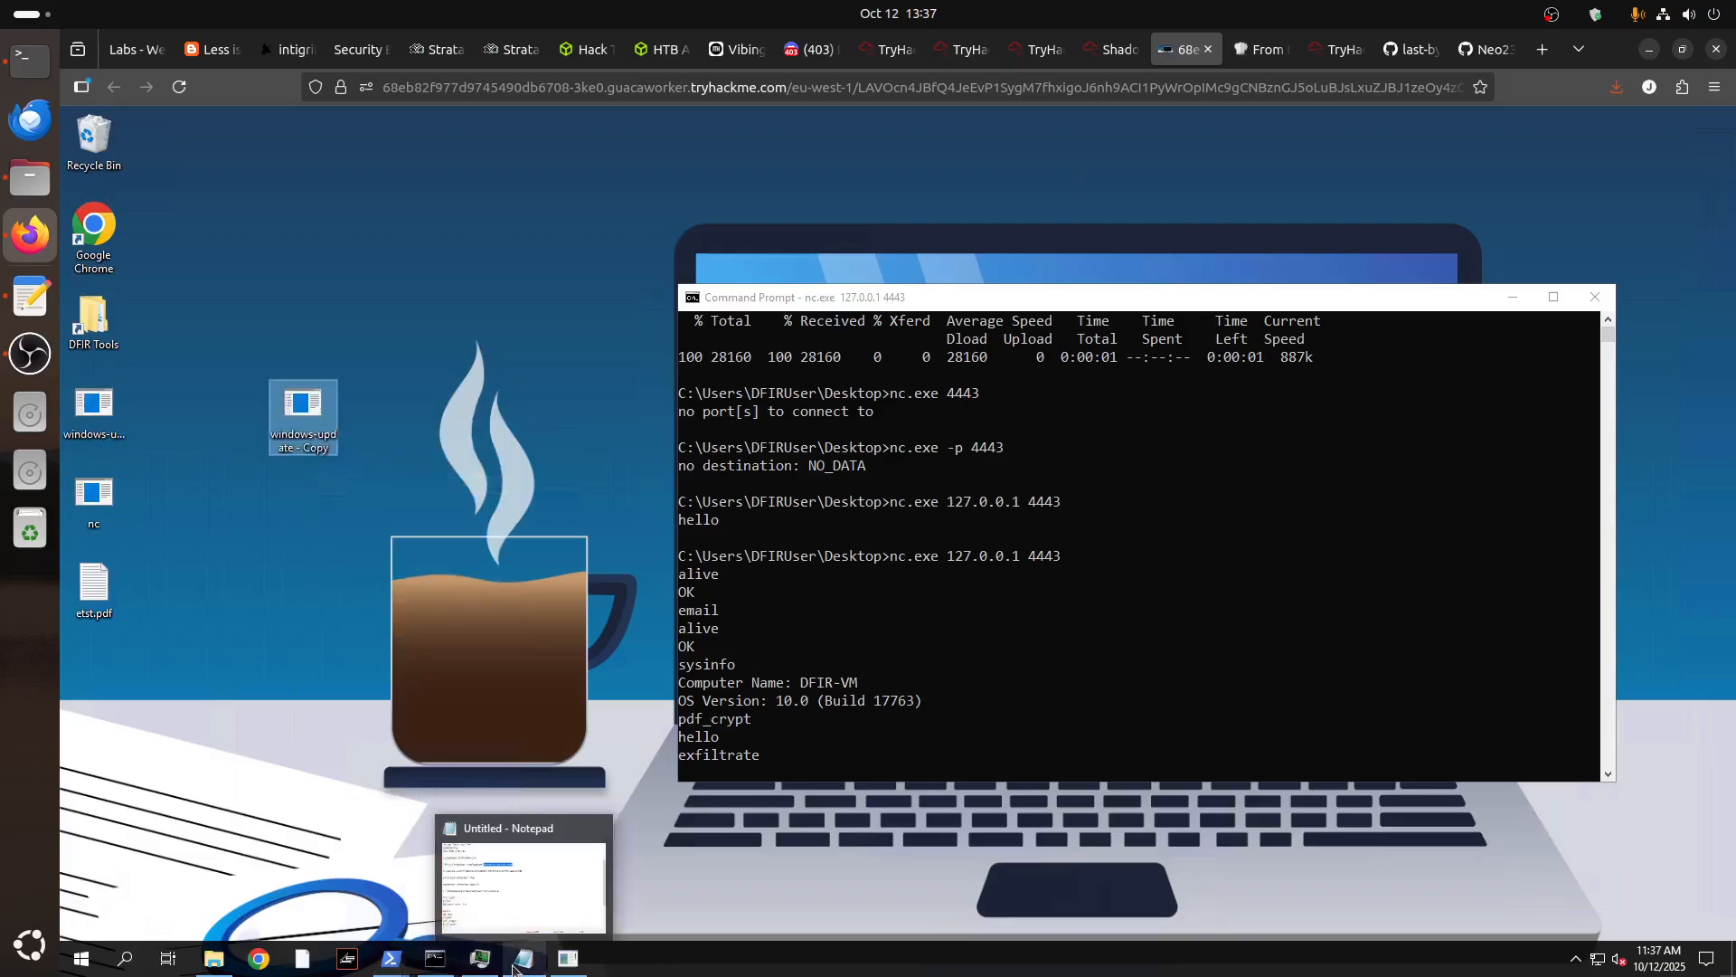
click(513, 967)
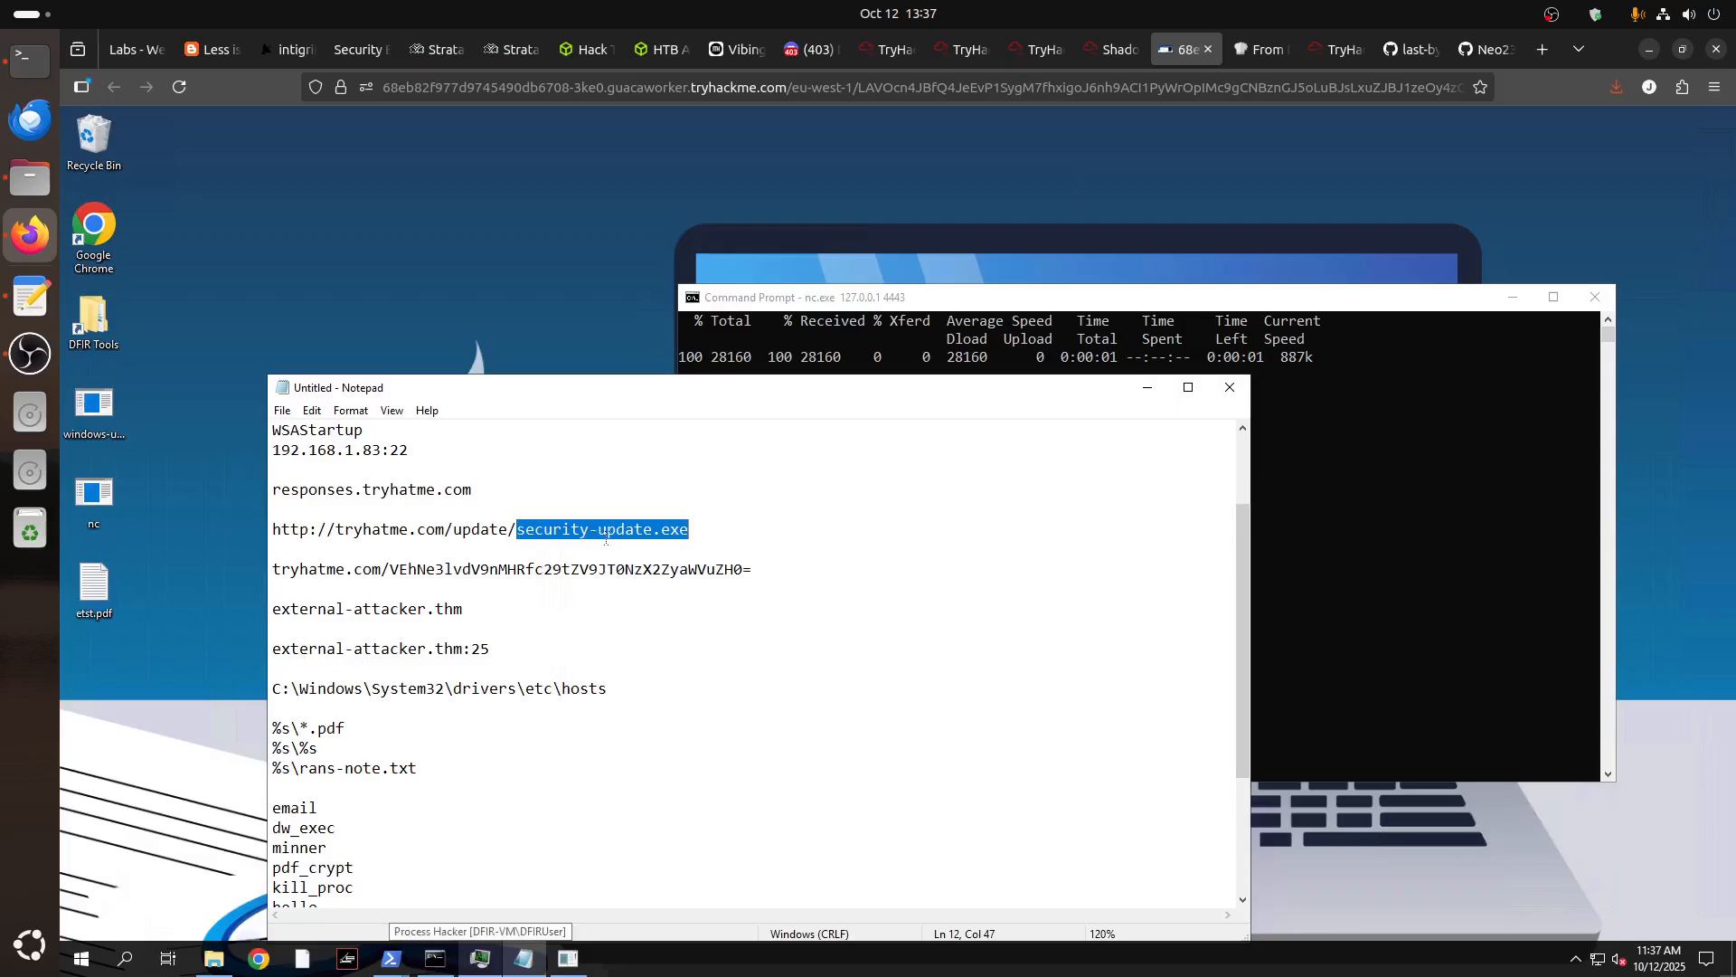
click(217, 481)
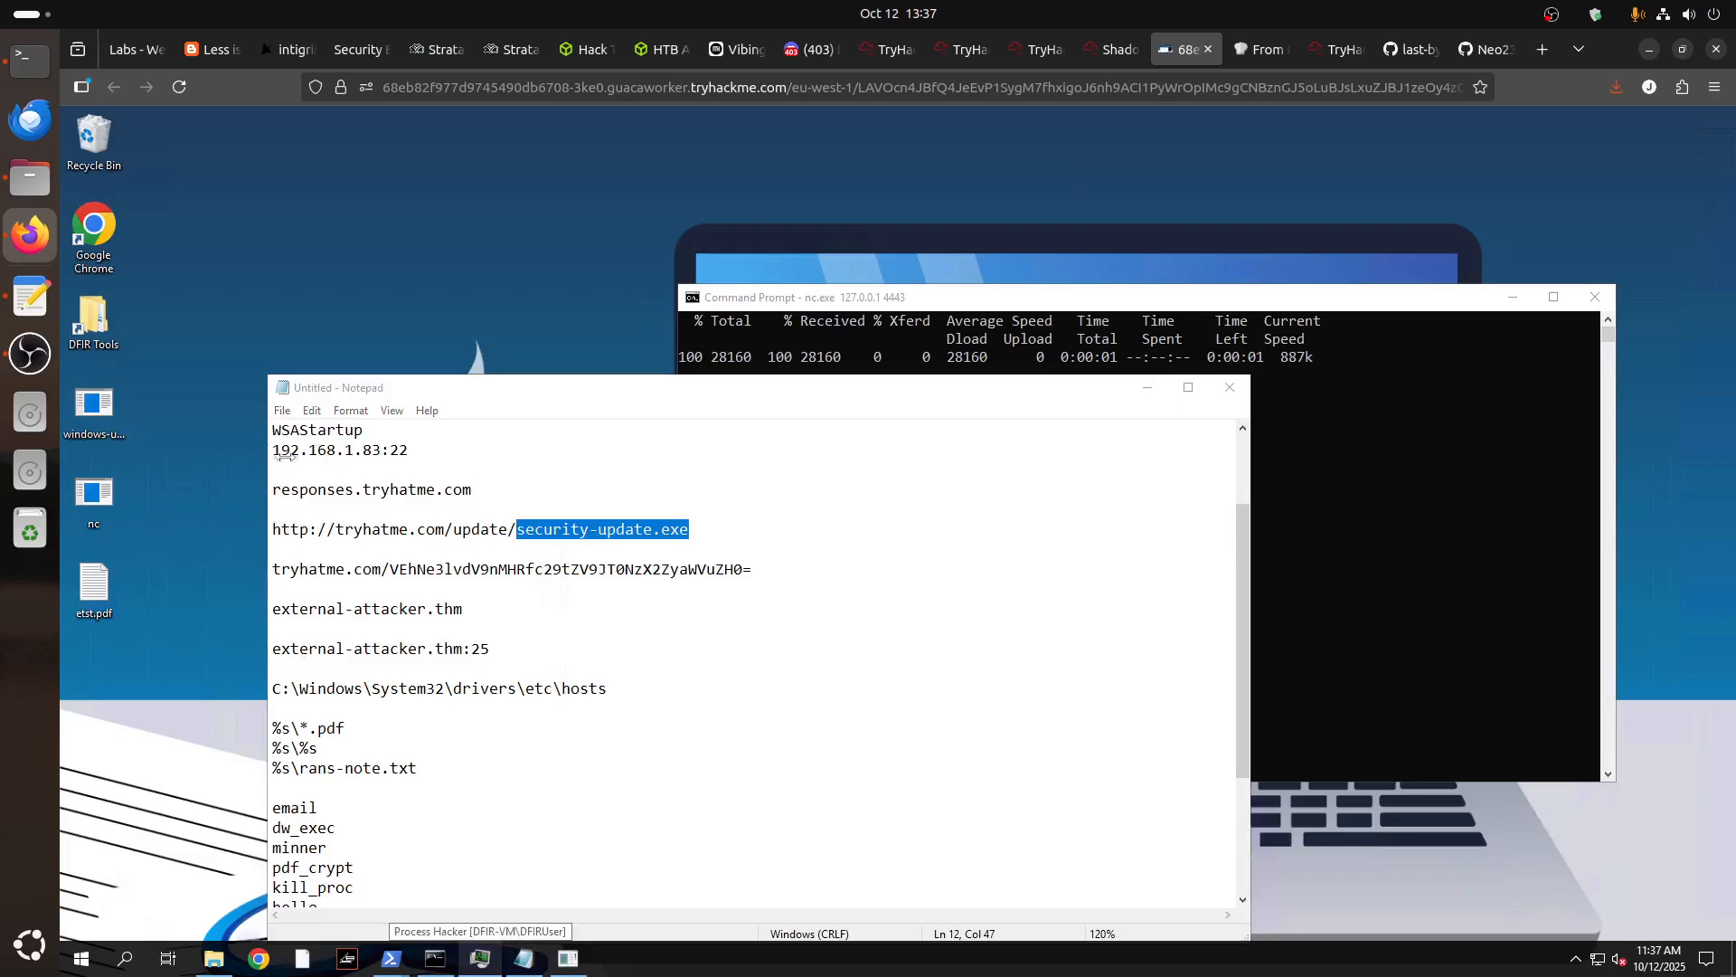
click(1146, 393)
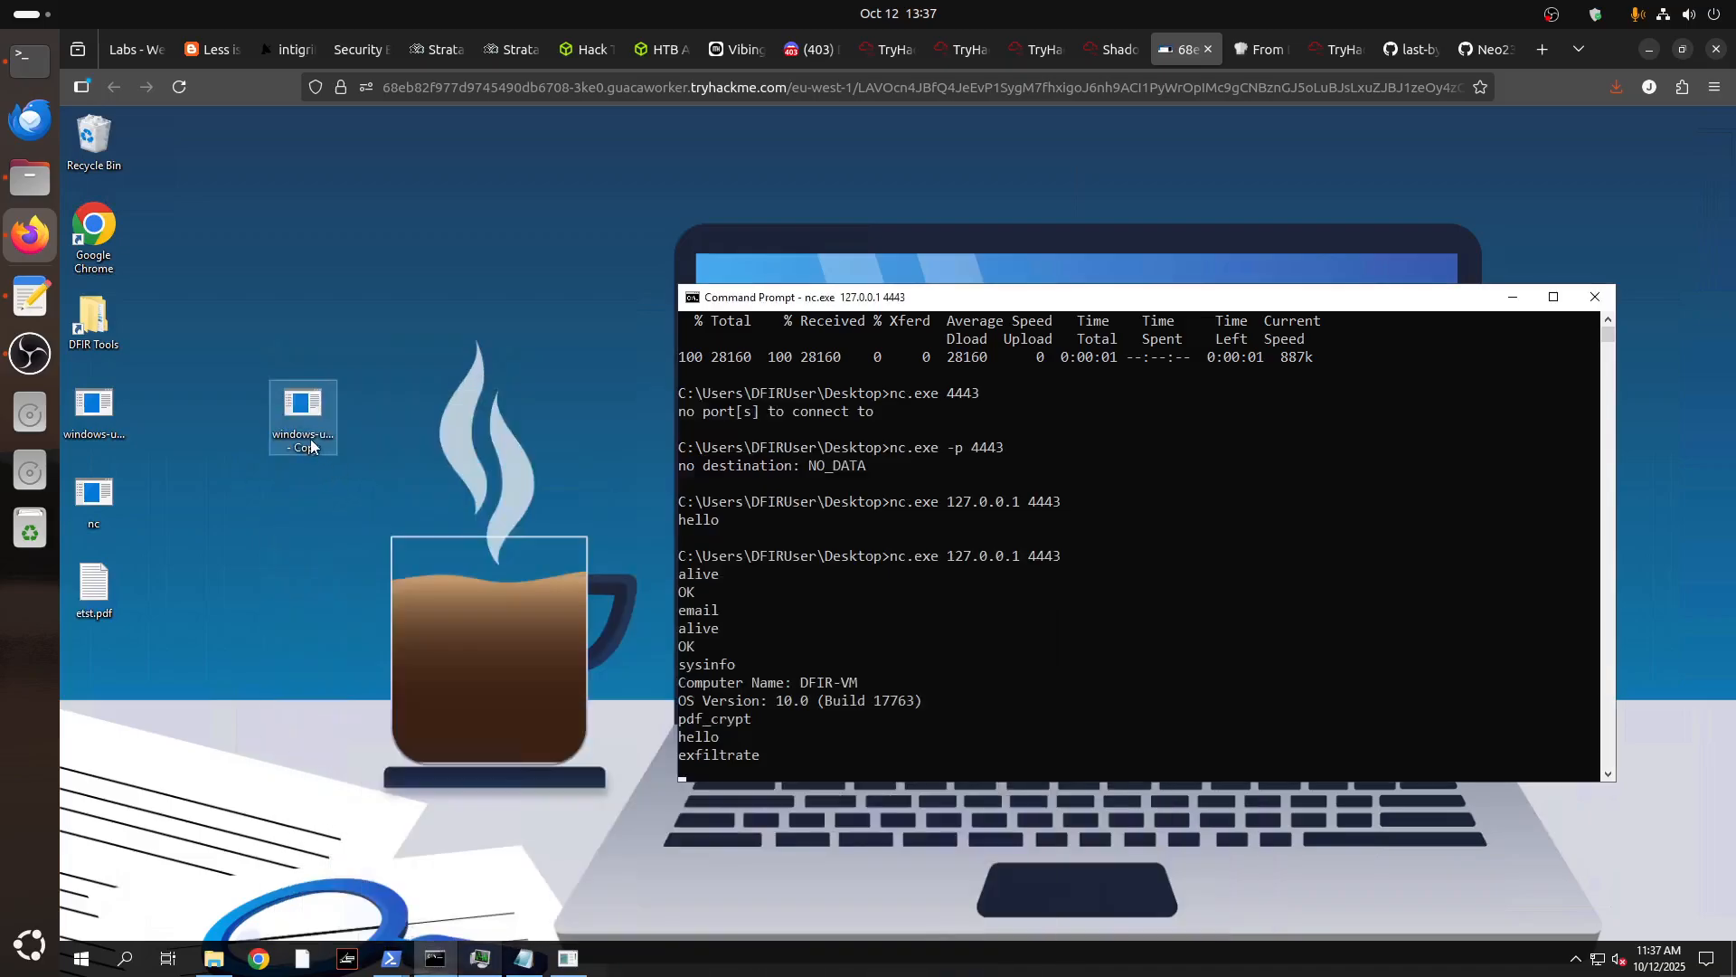
right_click(314, 442)
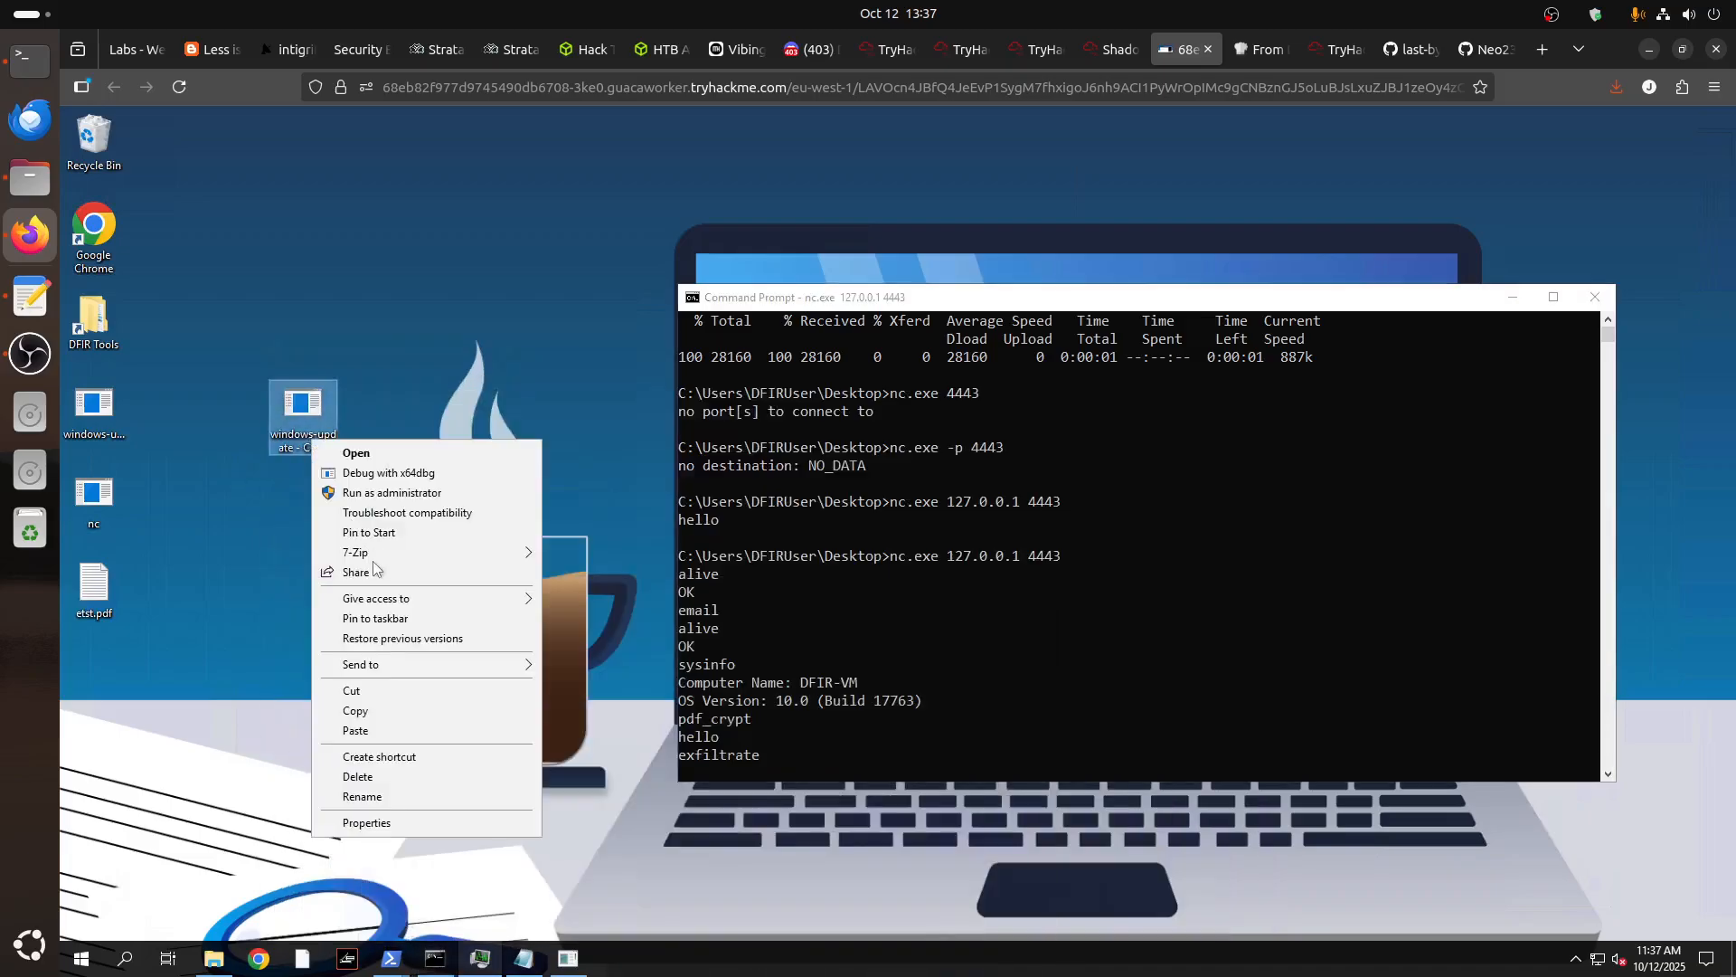
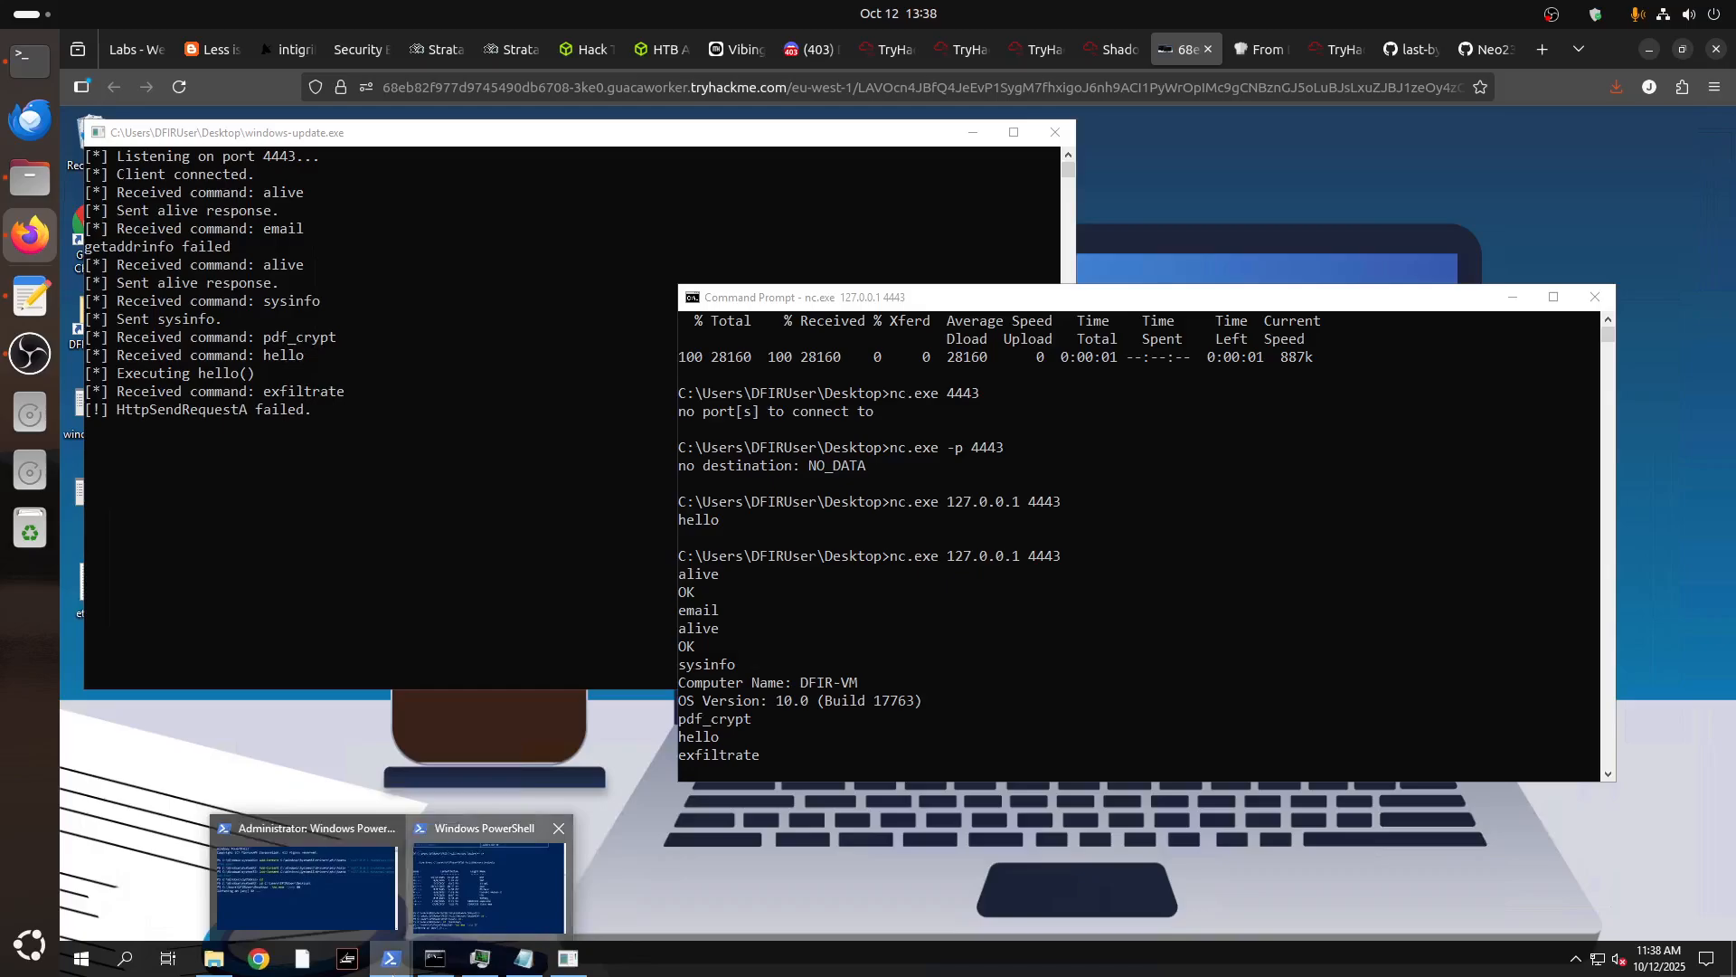
Bring both PowerShell listener windows forward and arrange them so the port 80 and port 25 listeners are both readable.
click(387, 965)
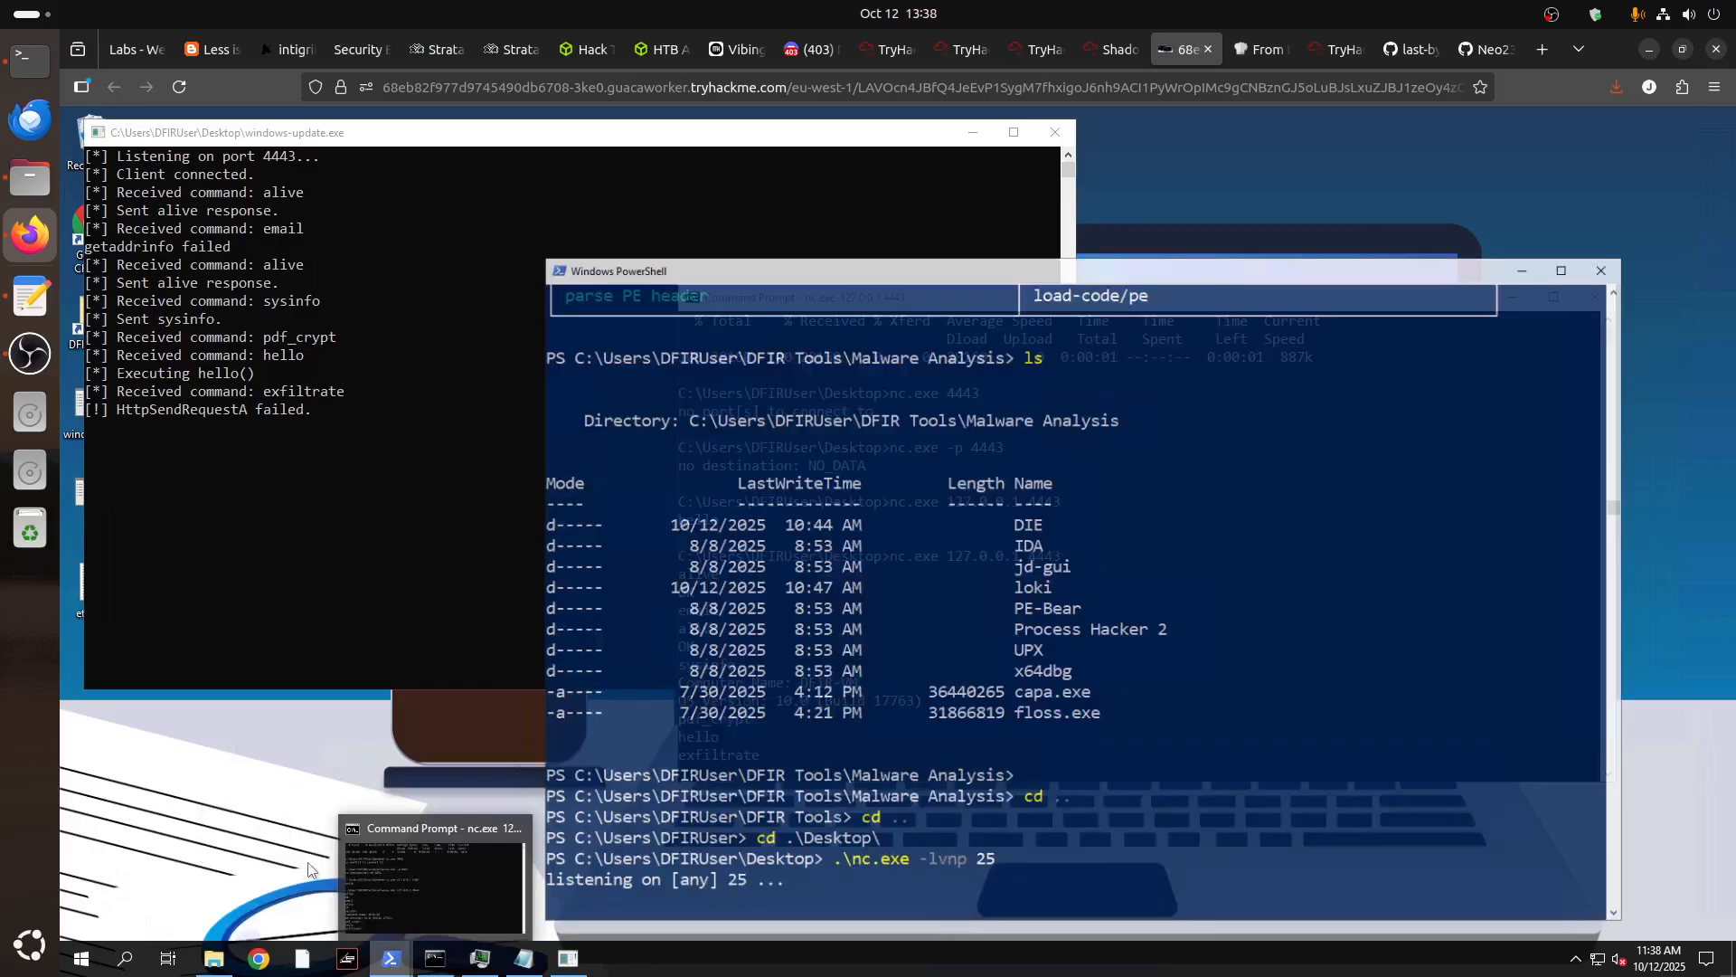
mouse_move(340, 870)
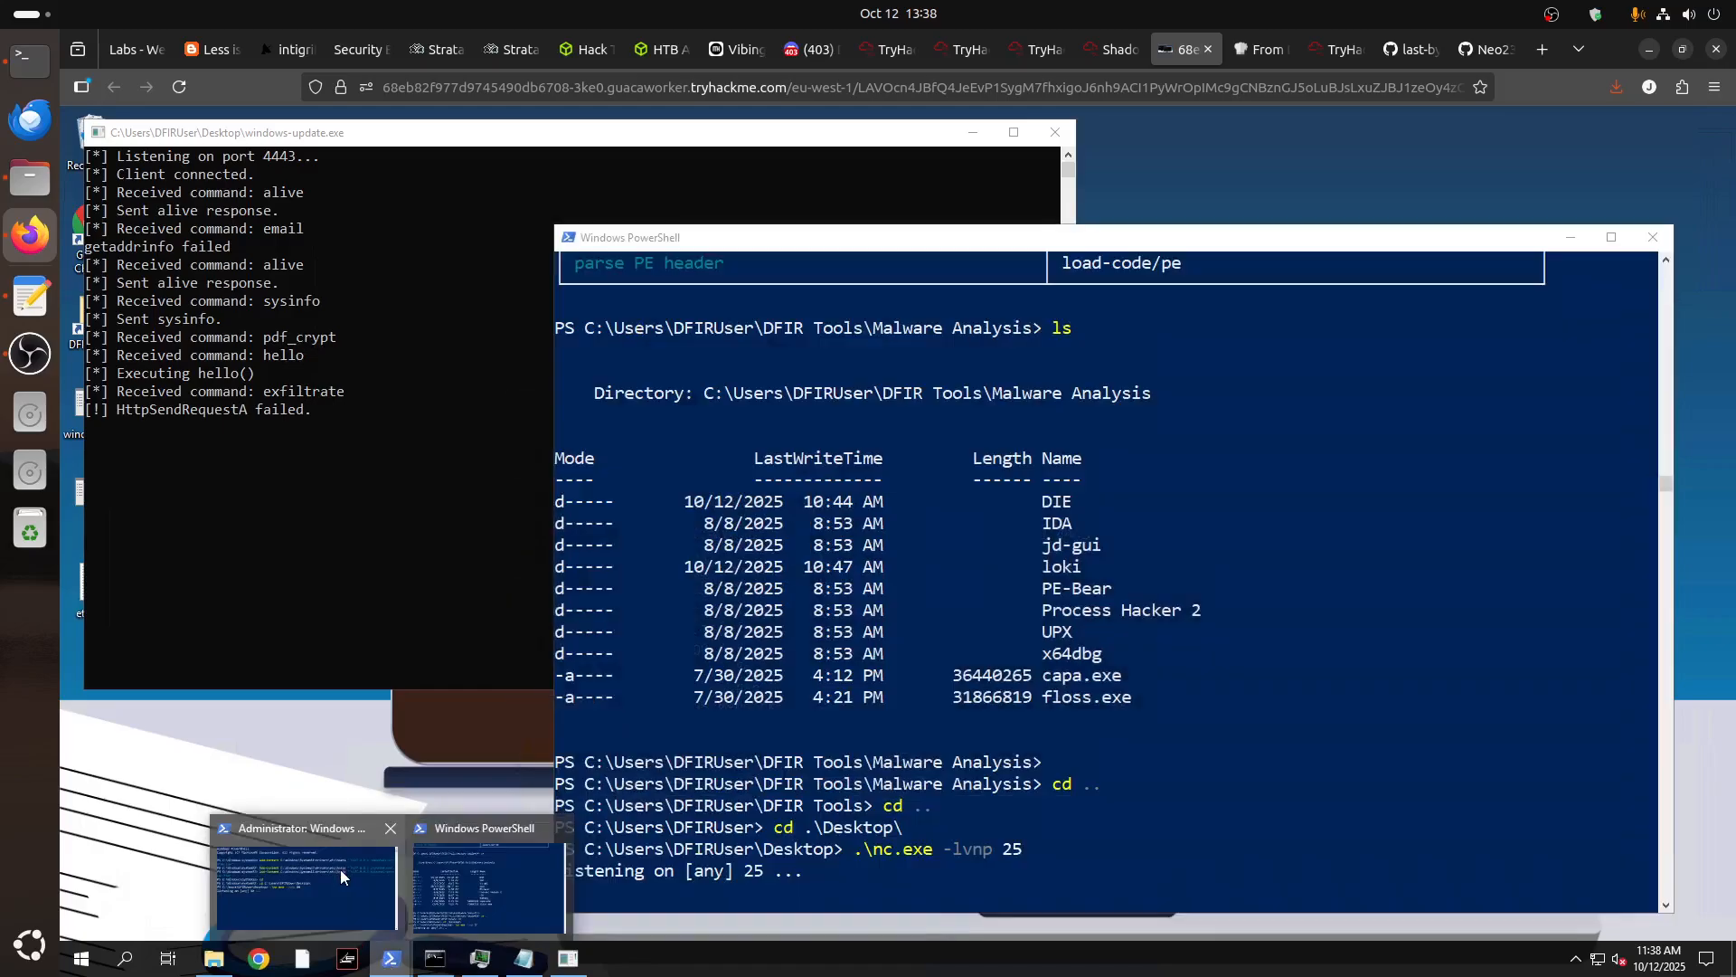
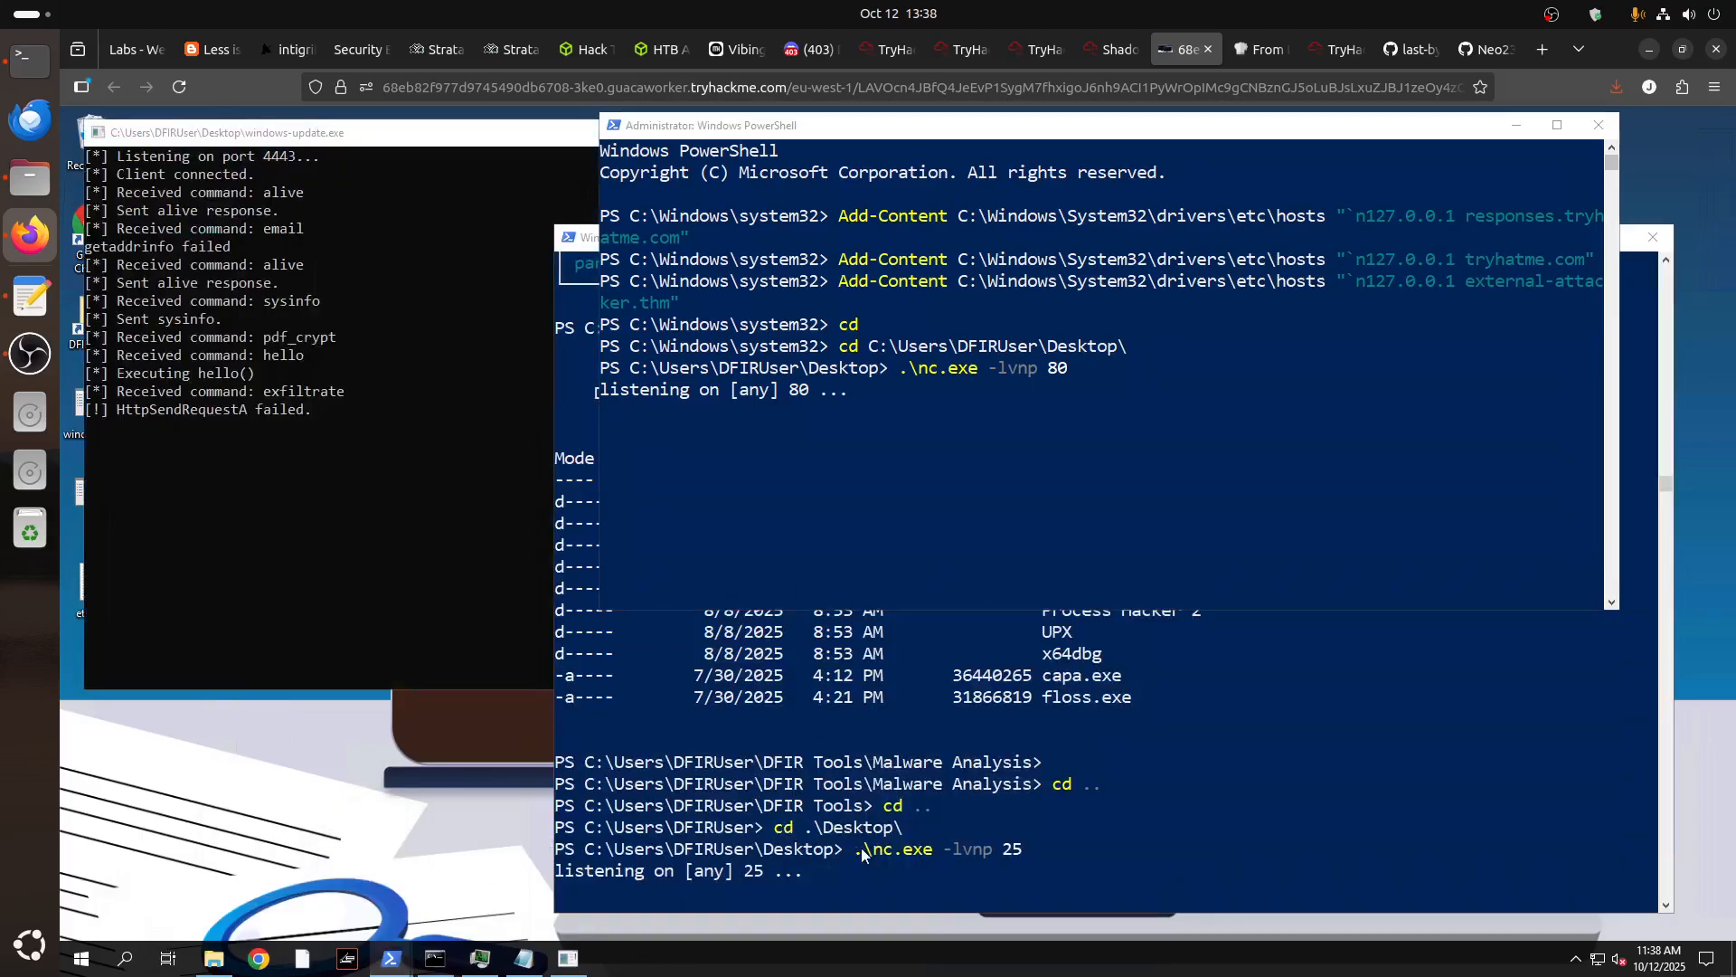
click(864, 852)
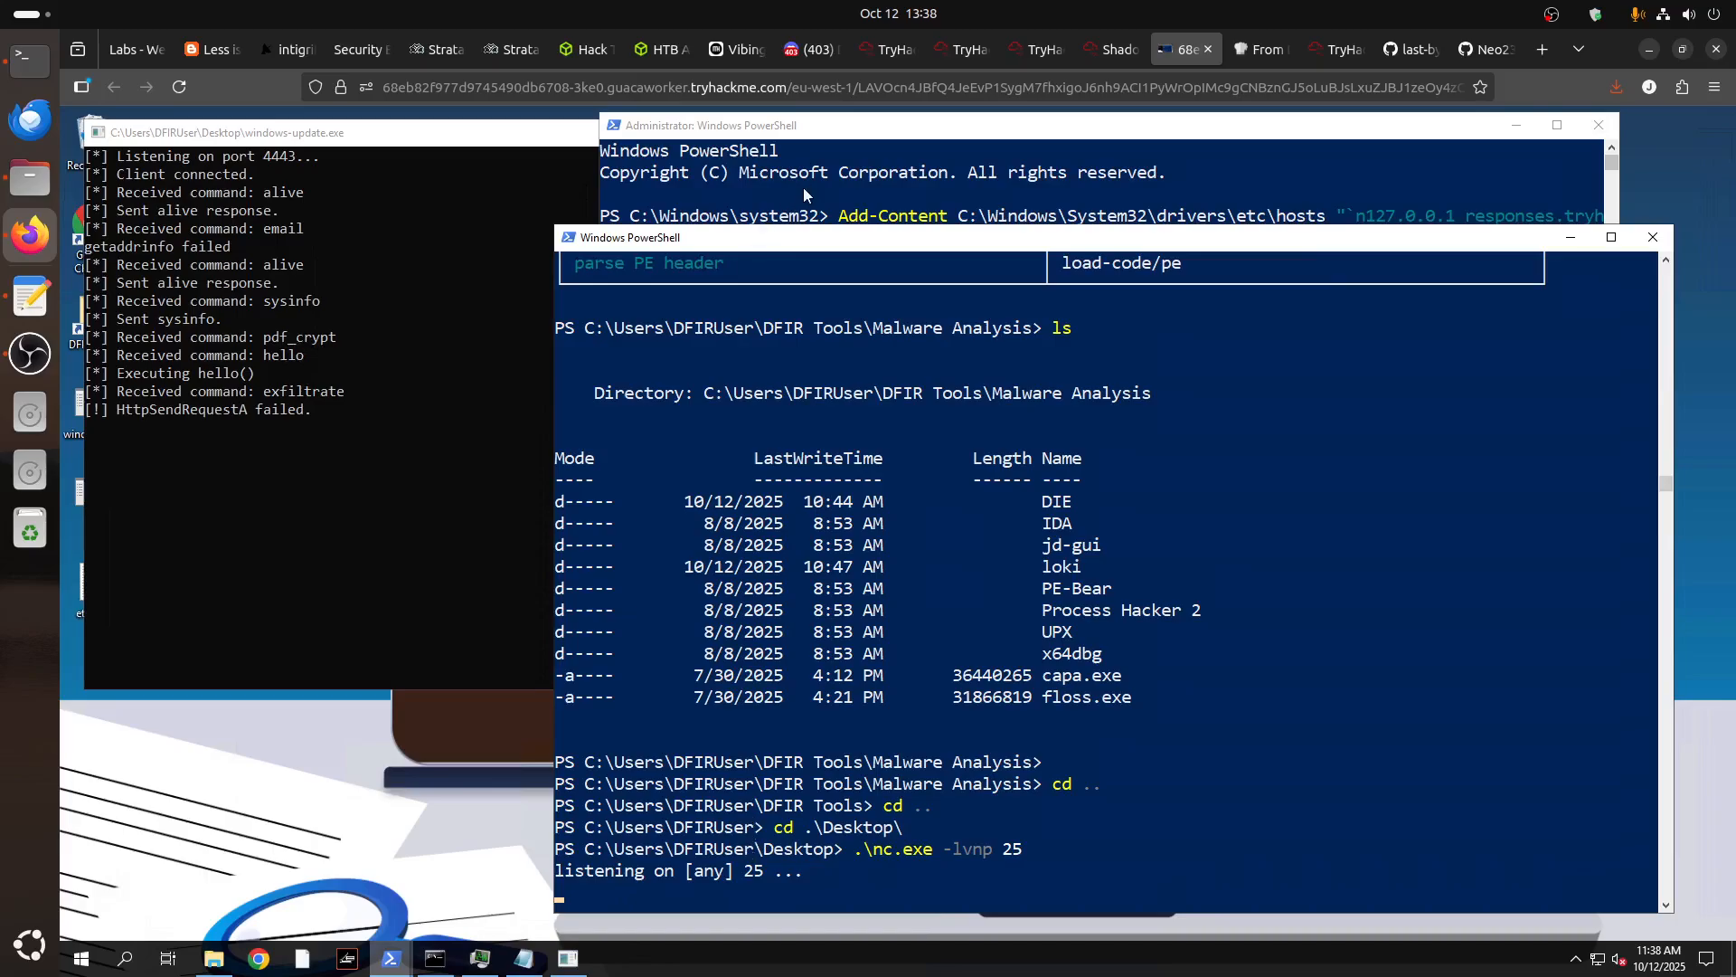
drag(1368, 240, 1356, 181)
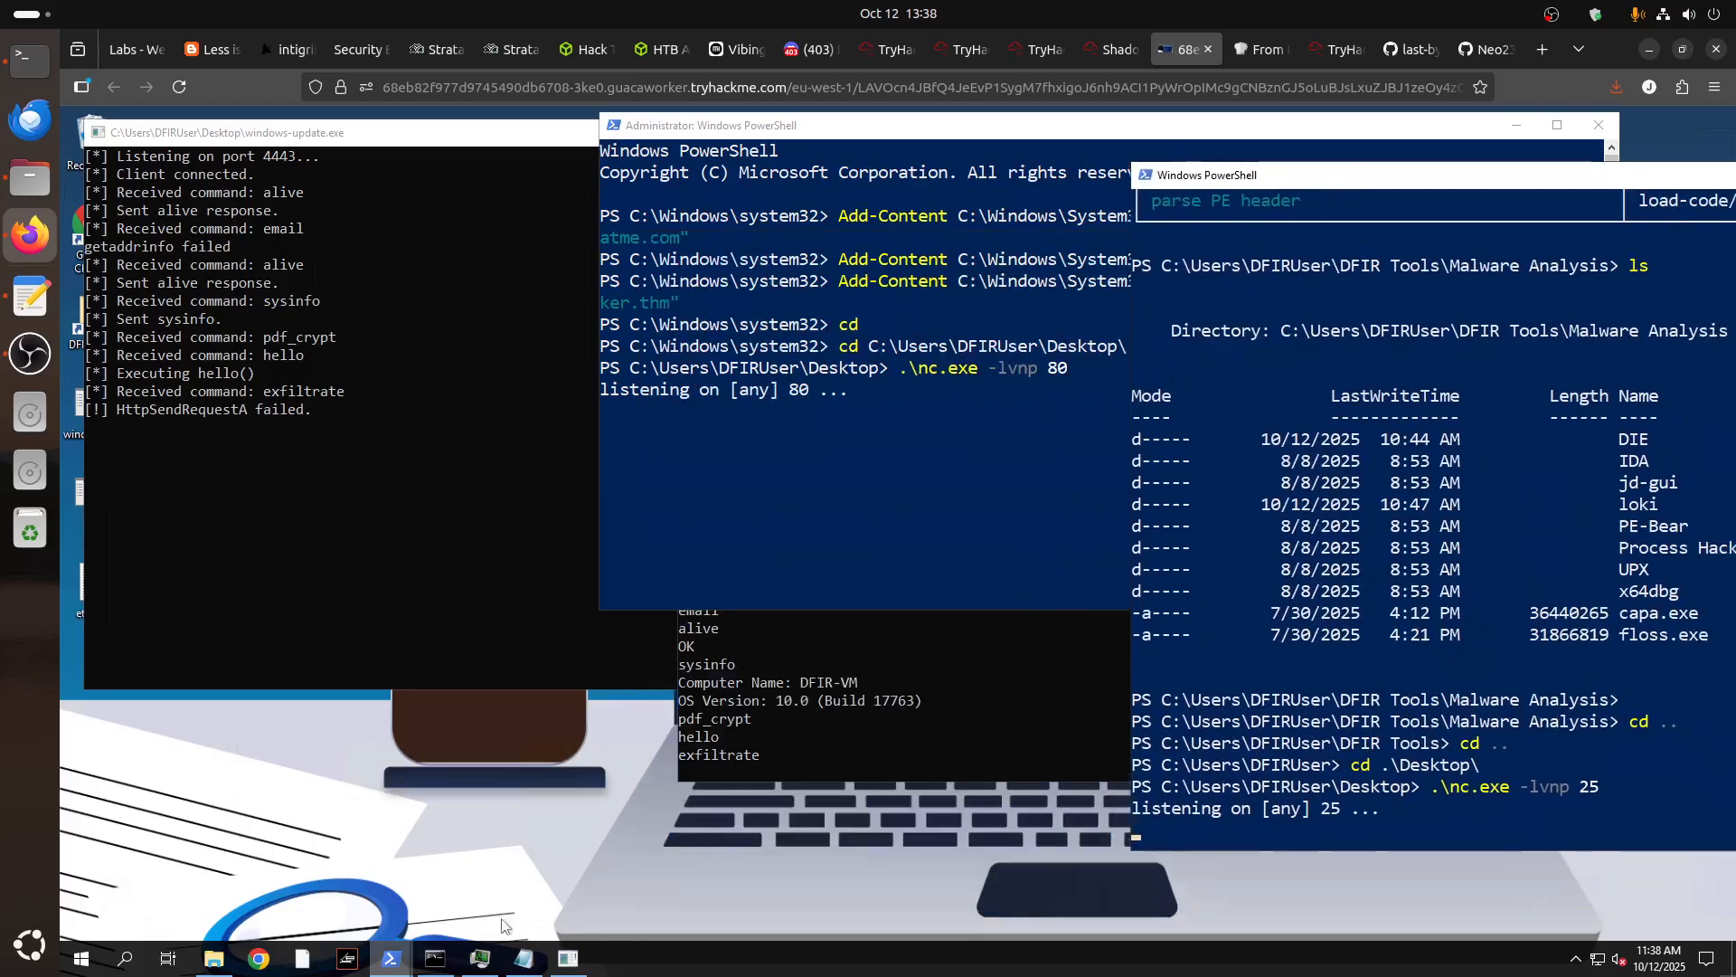
Pick the email command from the notes, send it through the nc.exe 127.0.0.1 4443 session, and check the port 25 listener.
click(522, 961)
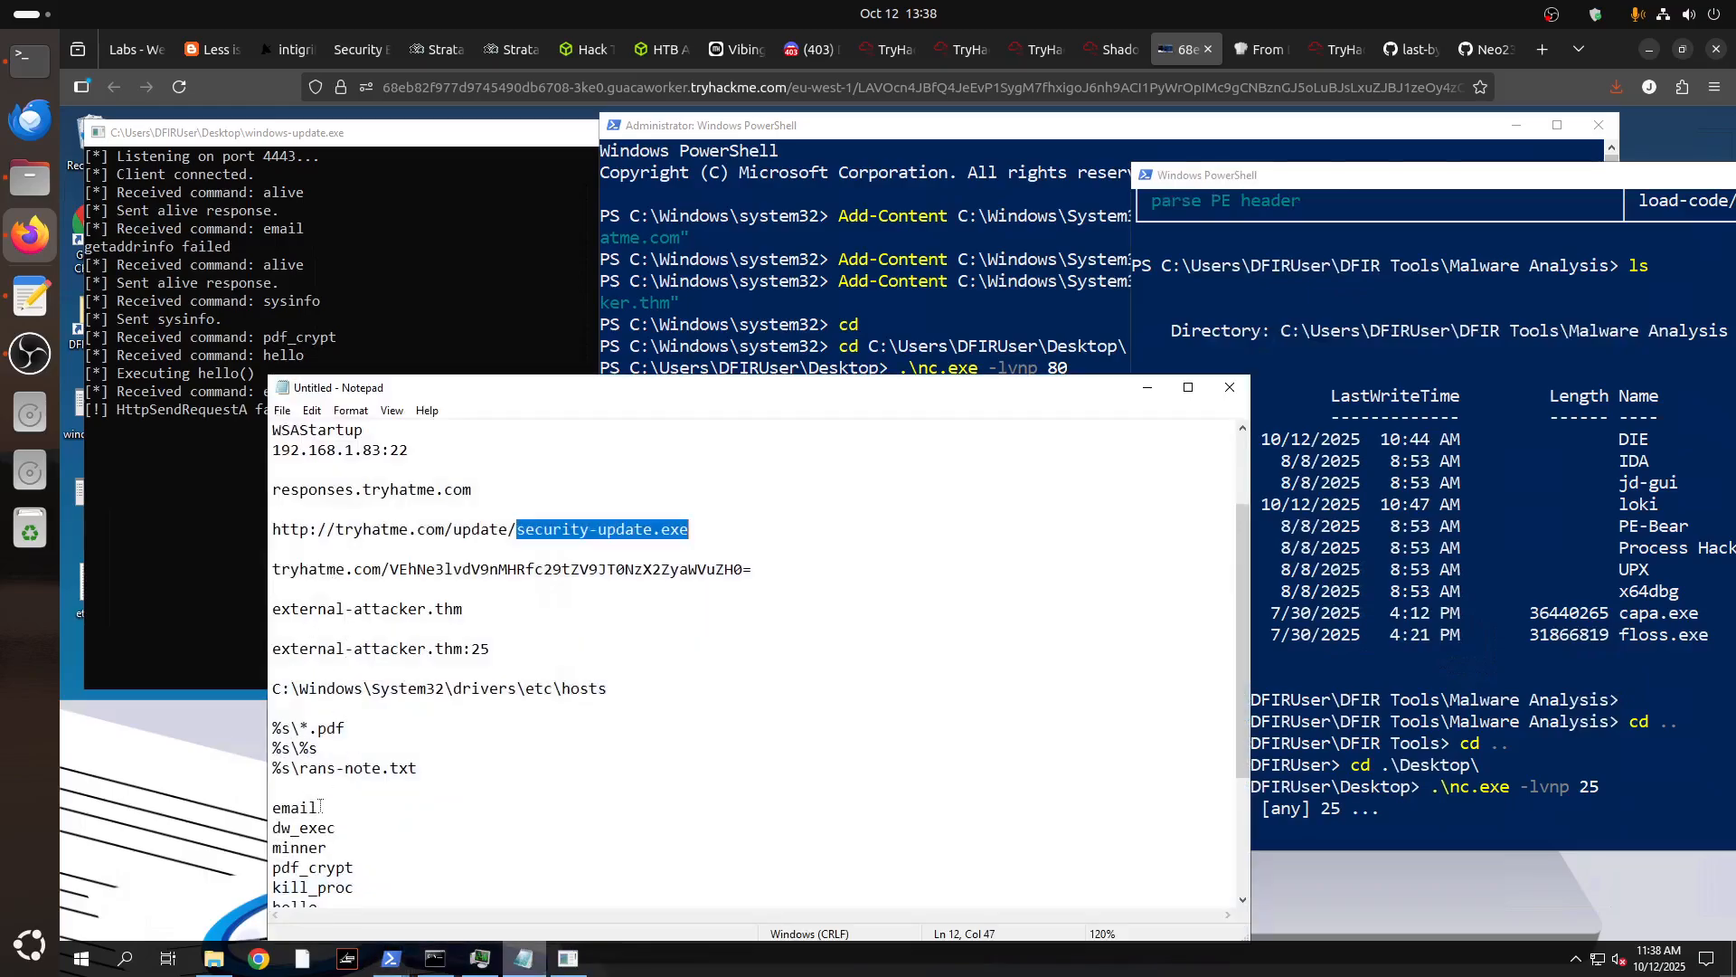
drag(320, 806, 272, 807)
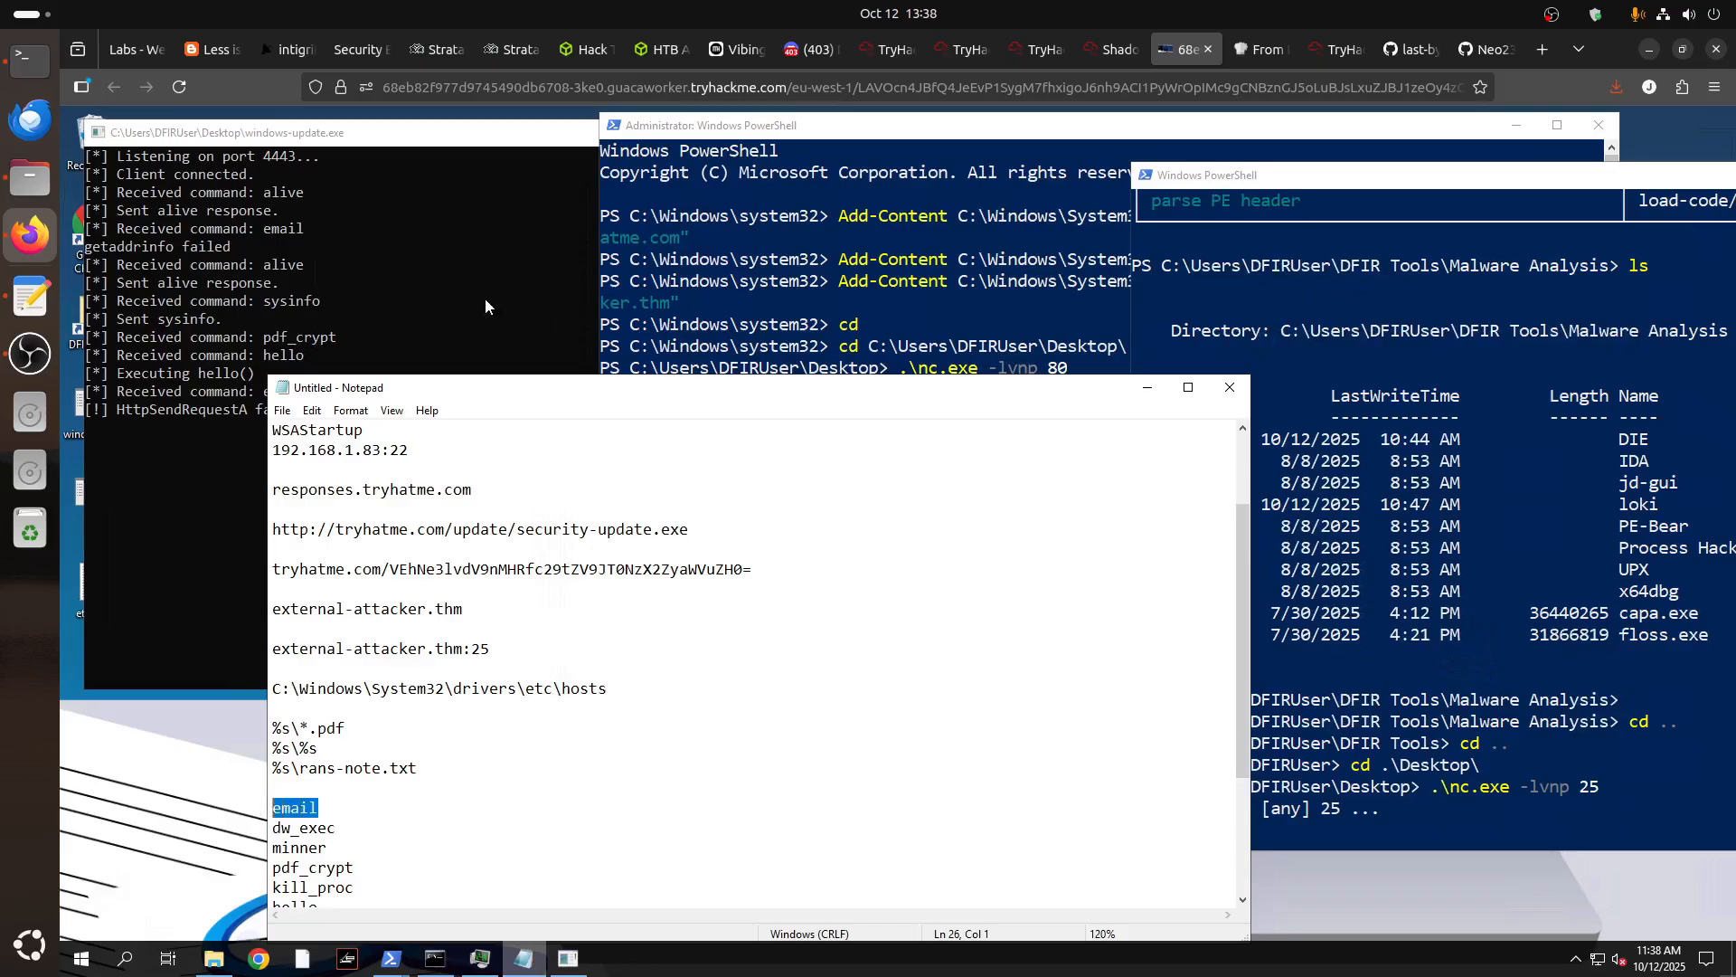
click(1146, 391)
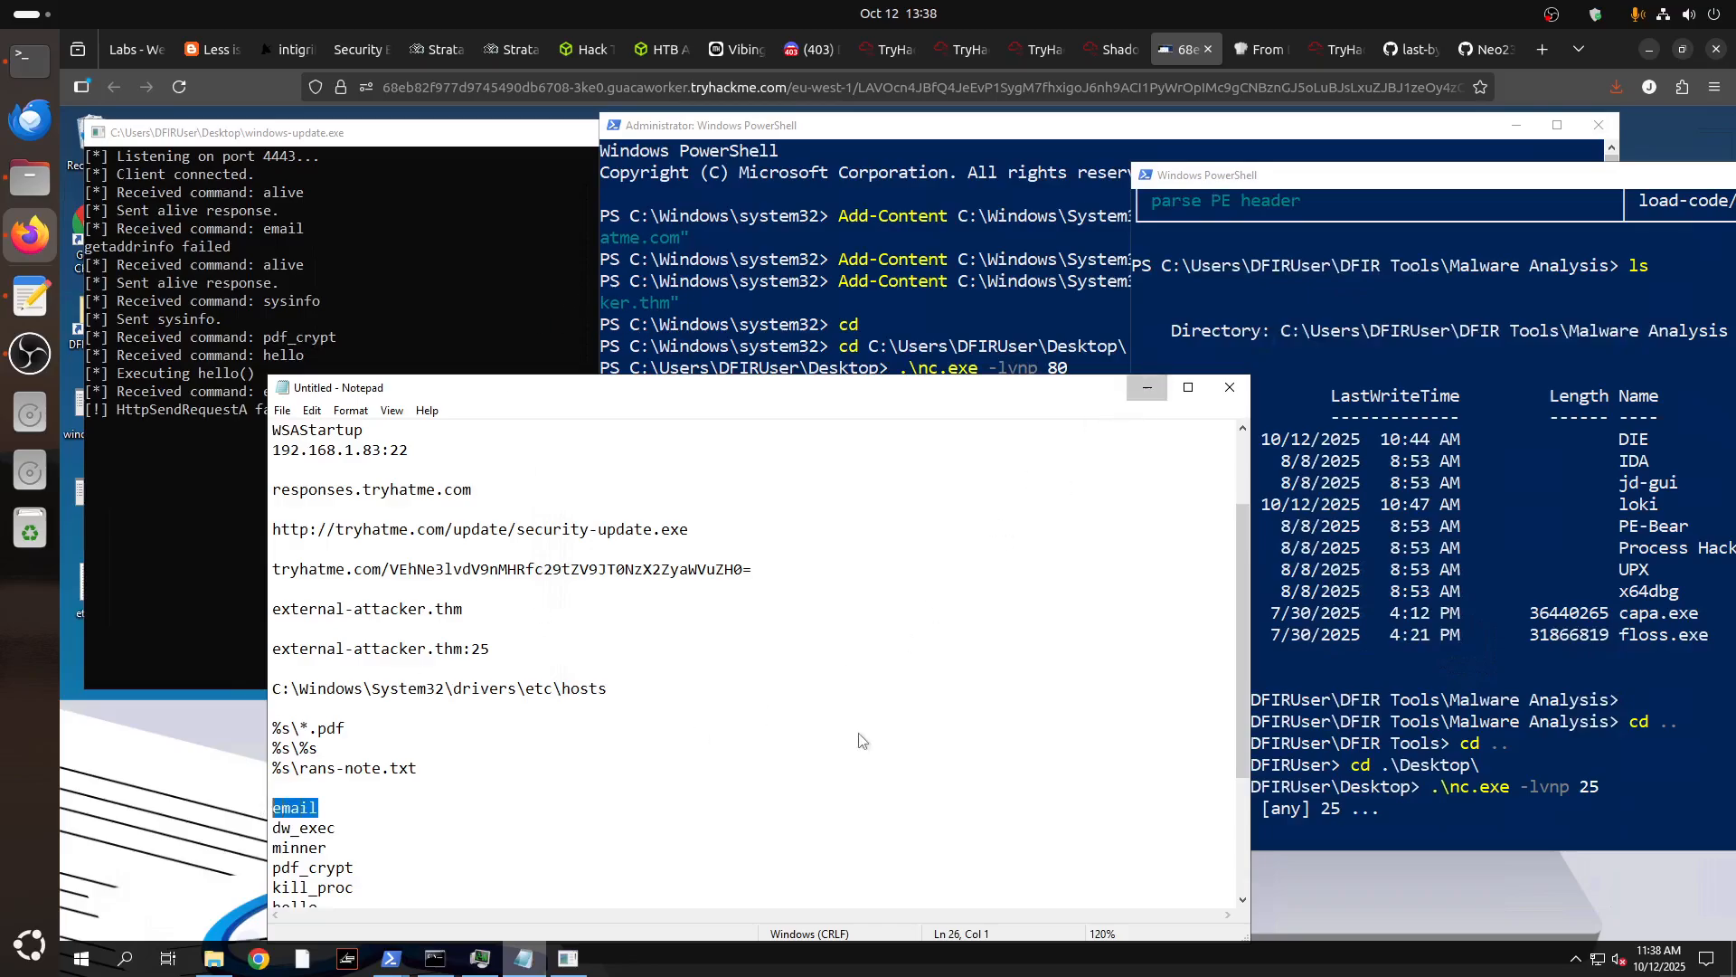
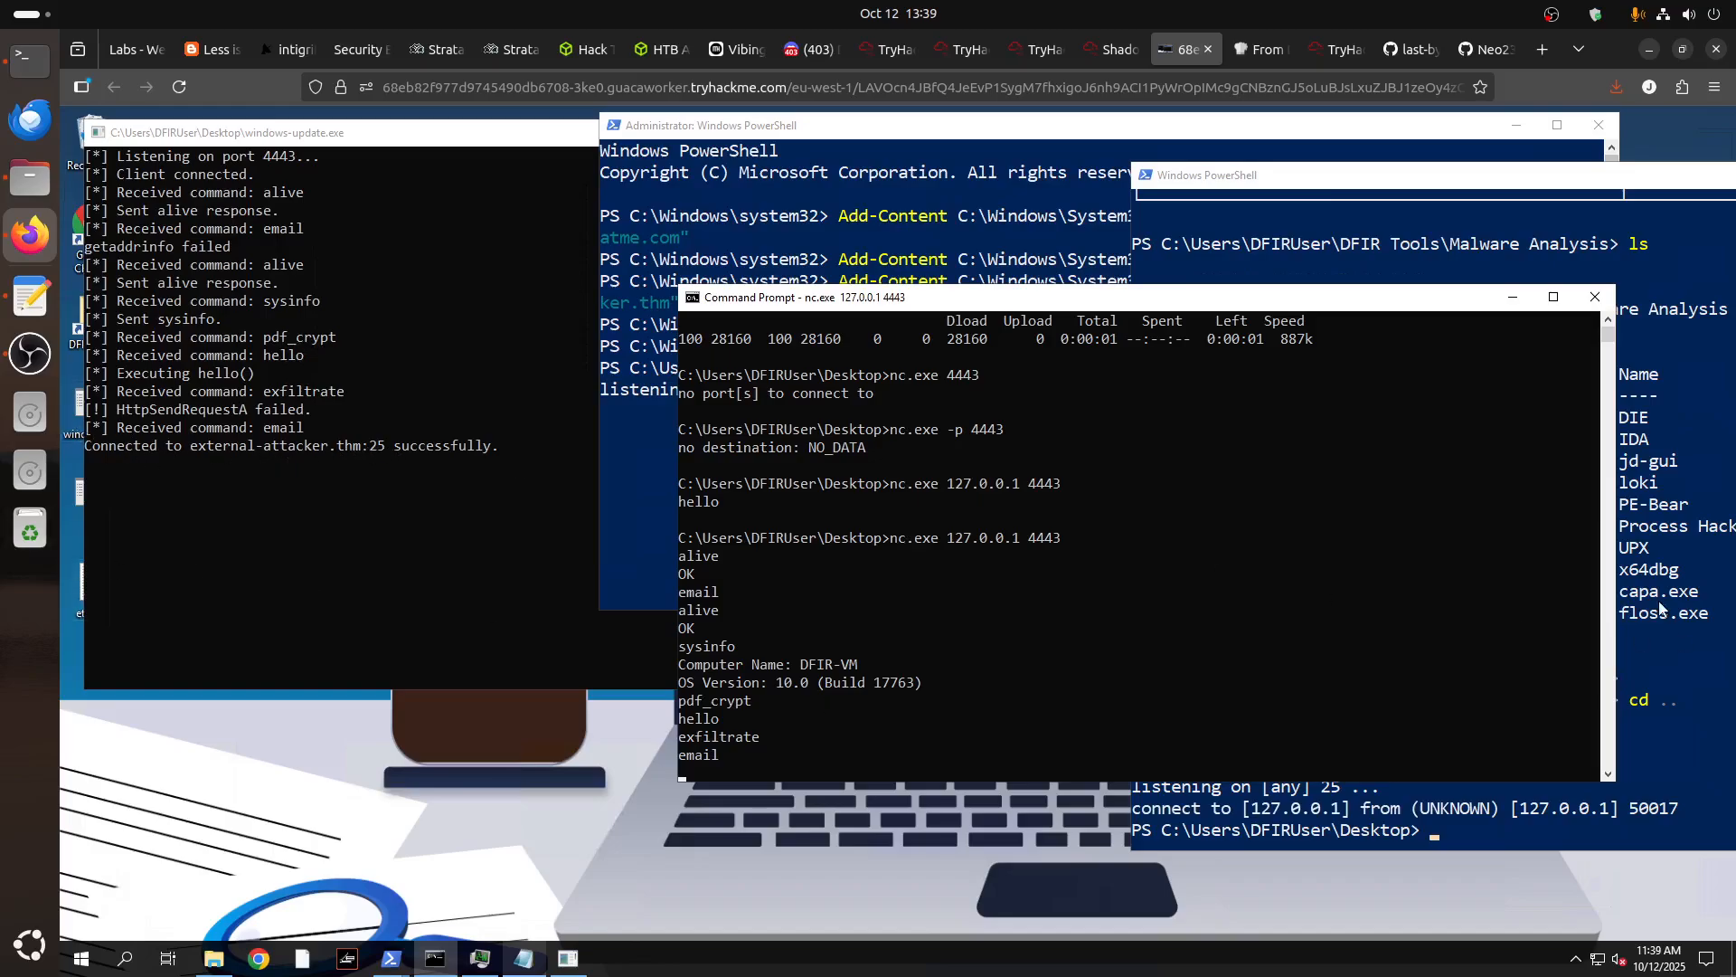
click(1662, 658)
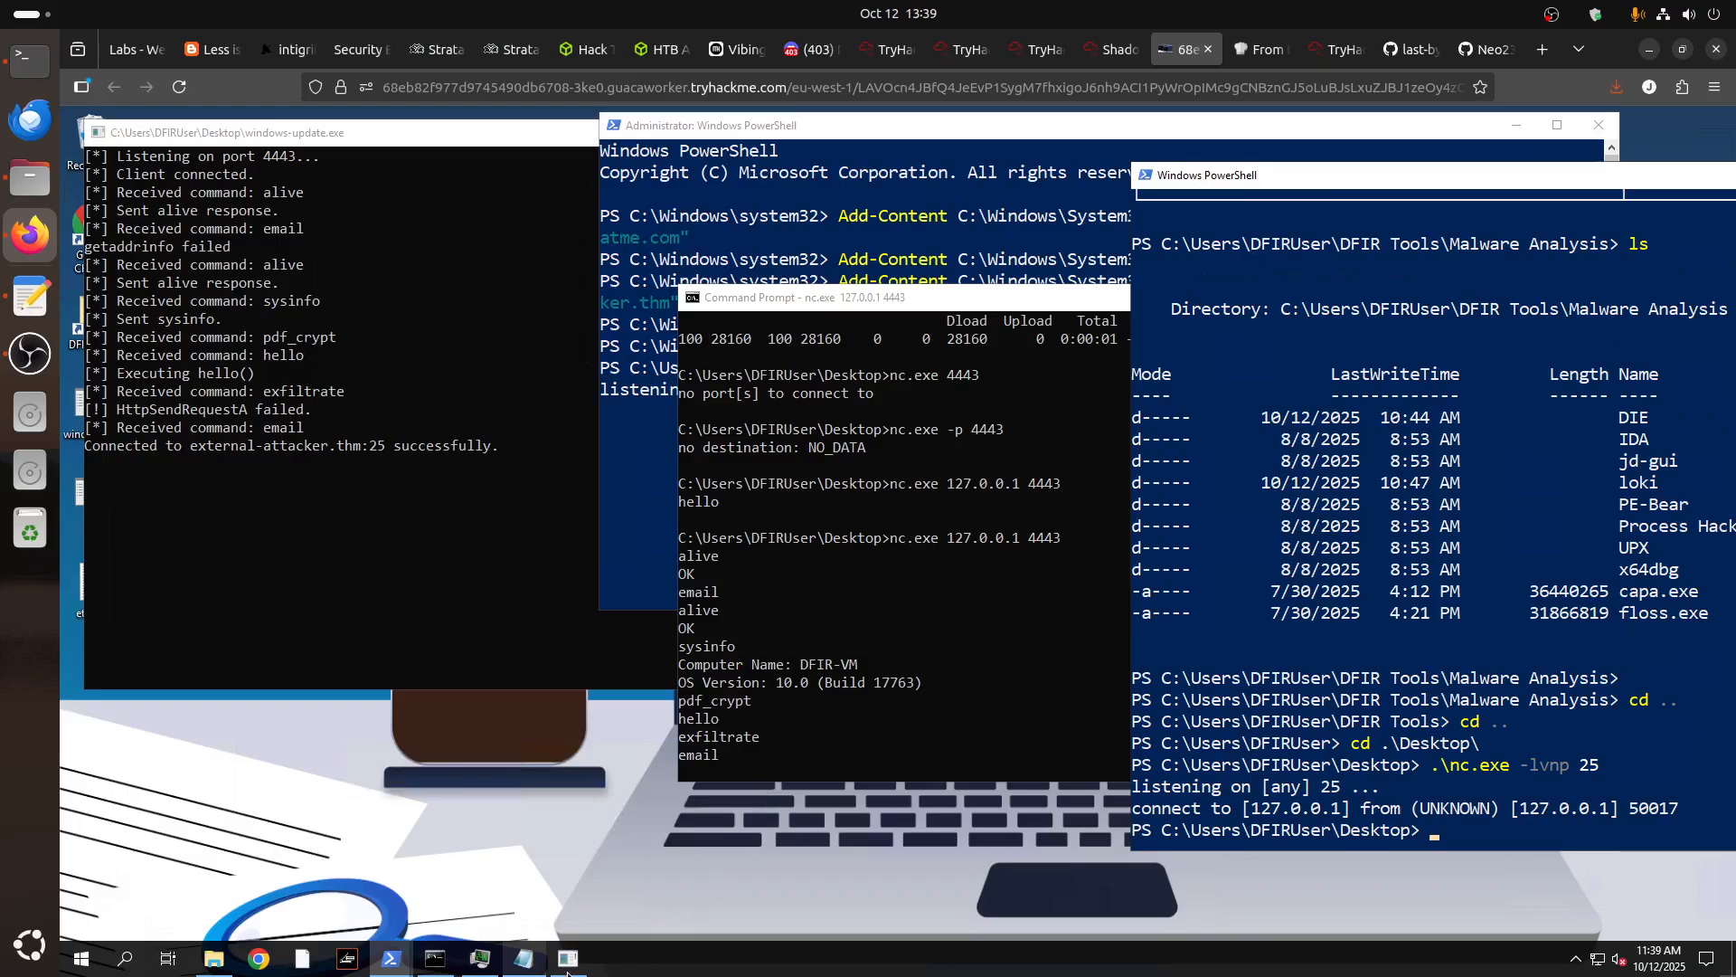
Bring the port 80 listener forward, clear the notes away, and send exfiltrate through the nc.exe 127.0.0.1 4443 session.
click(524, 958)
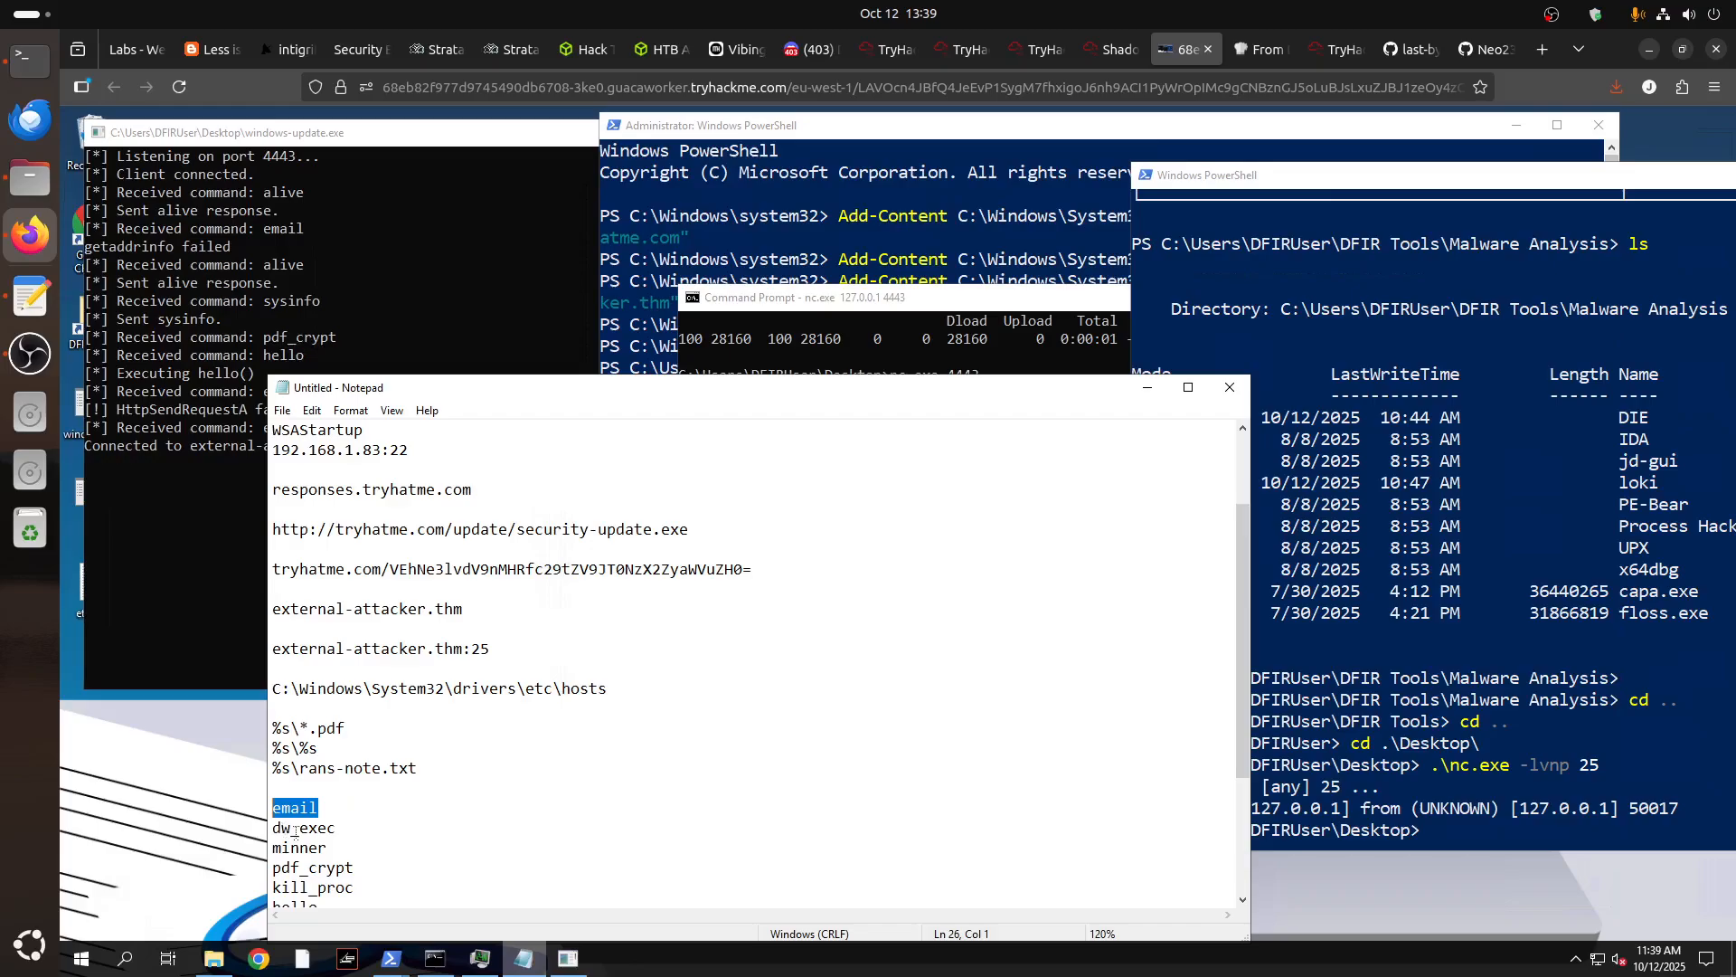
click(802, 135)
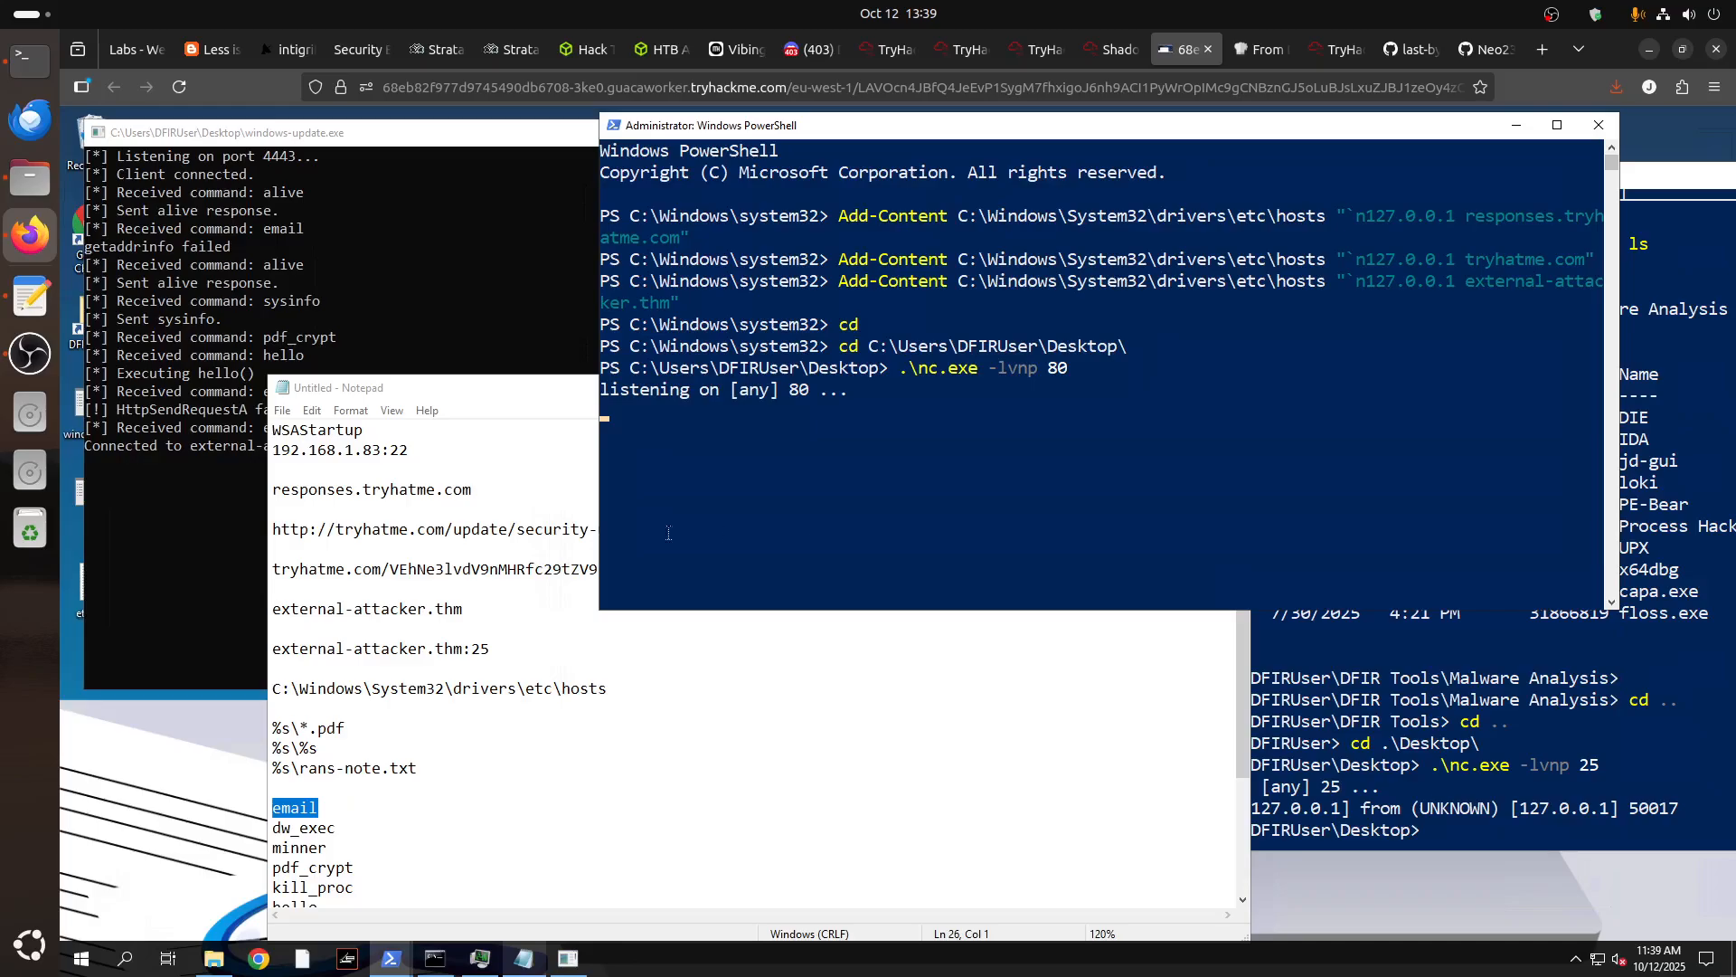
click(1152, 389)
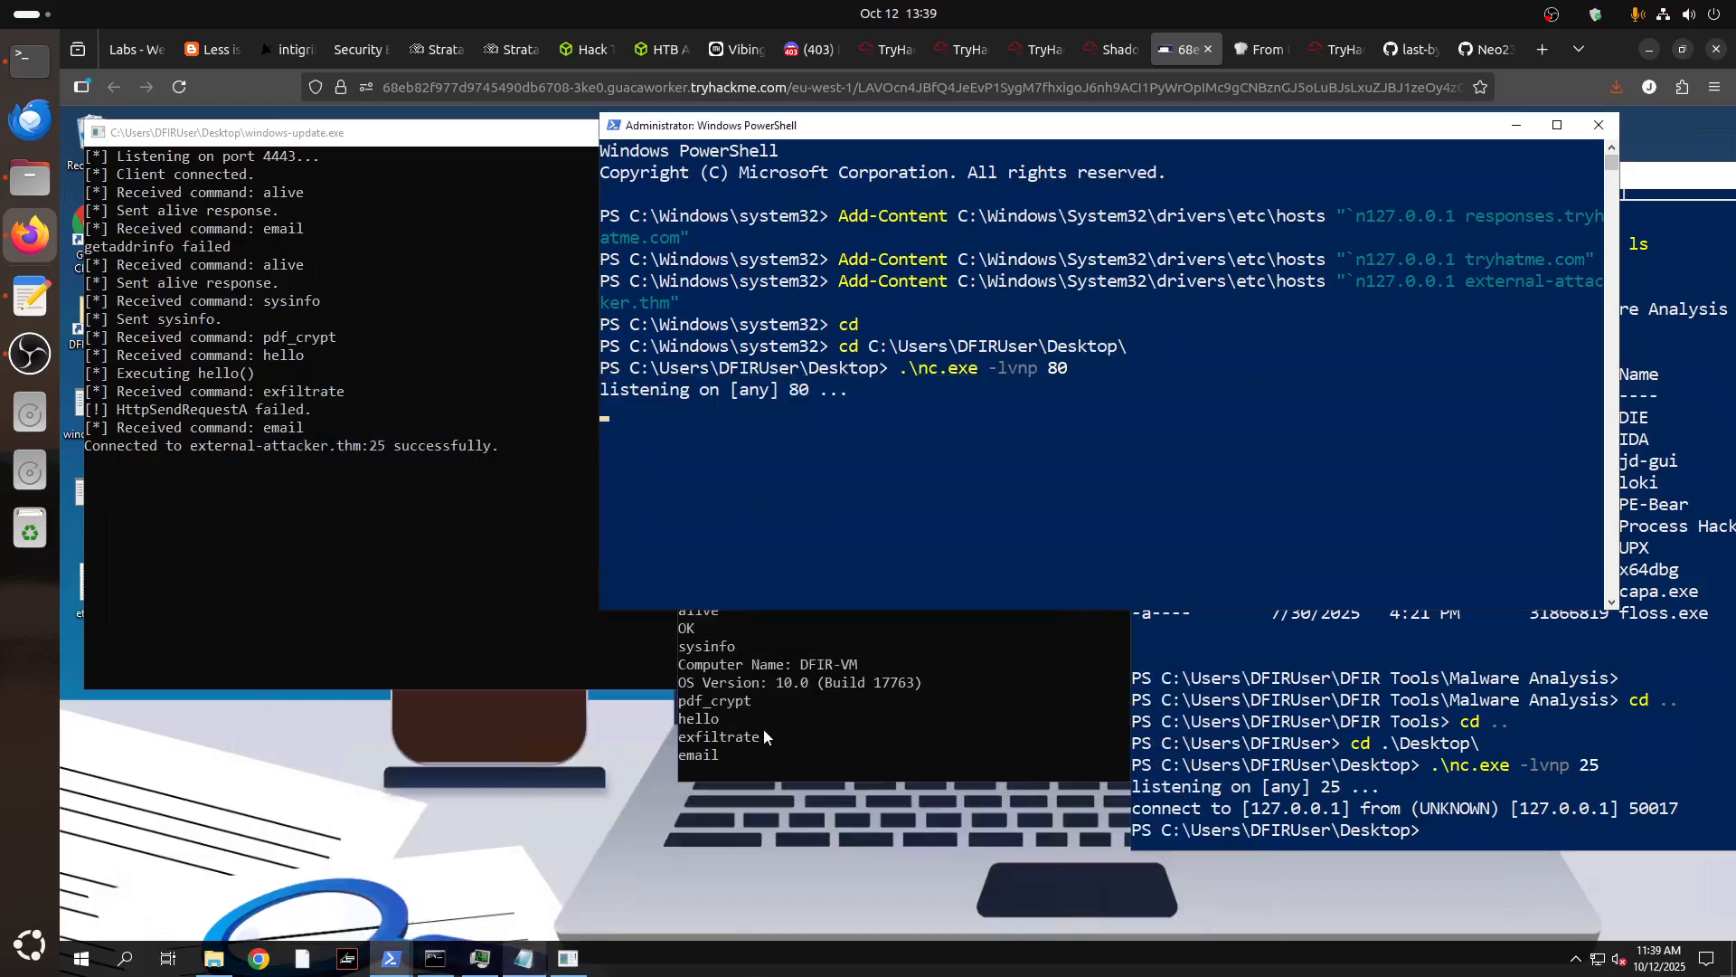
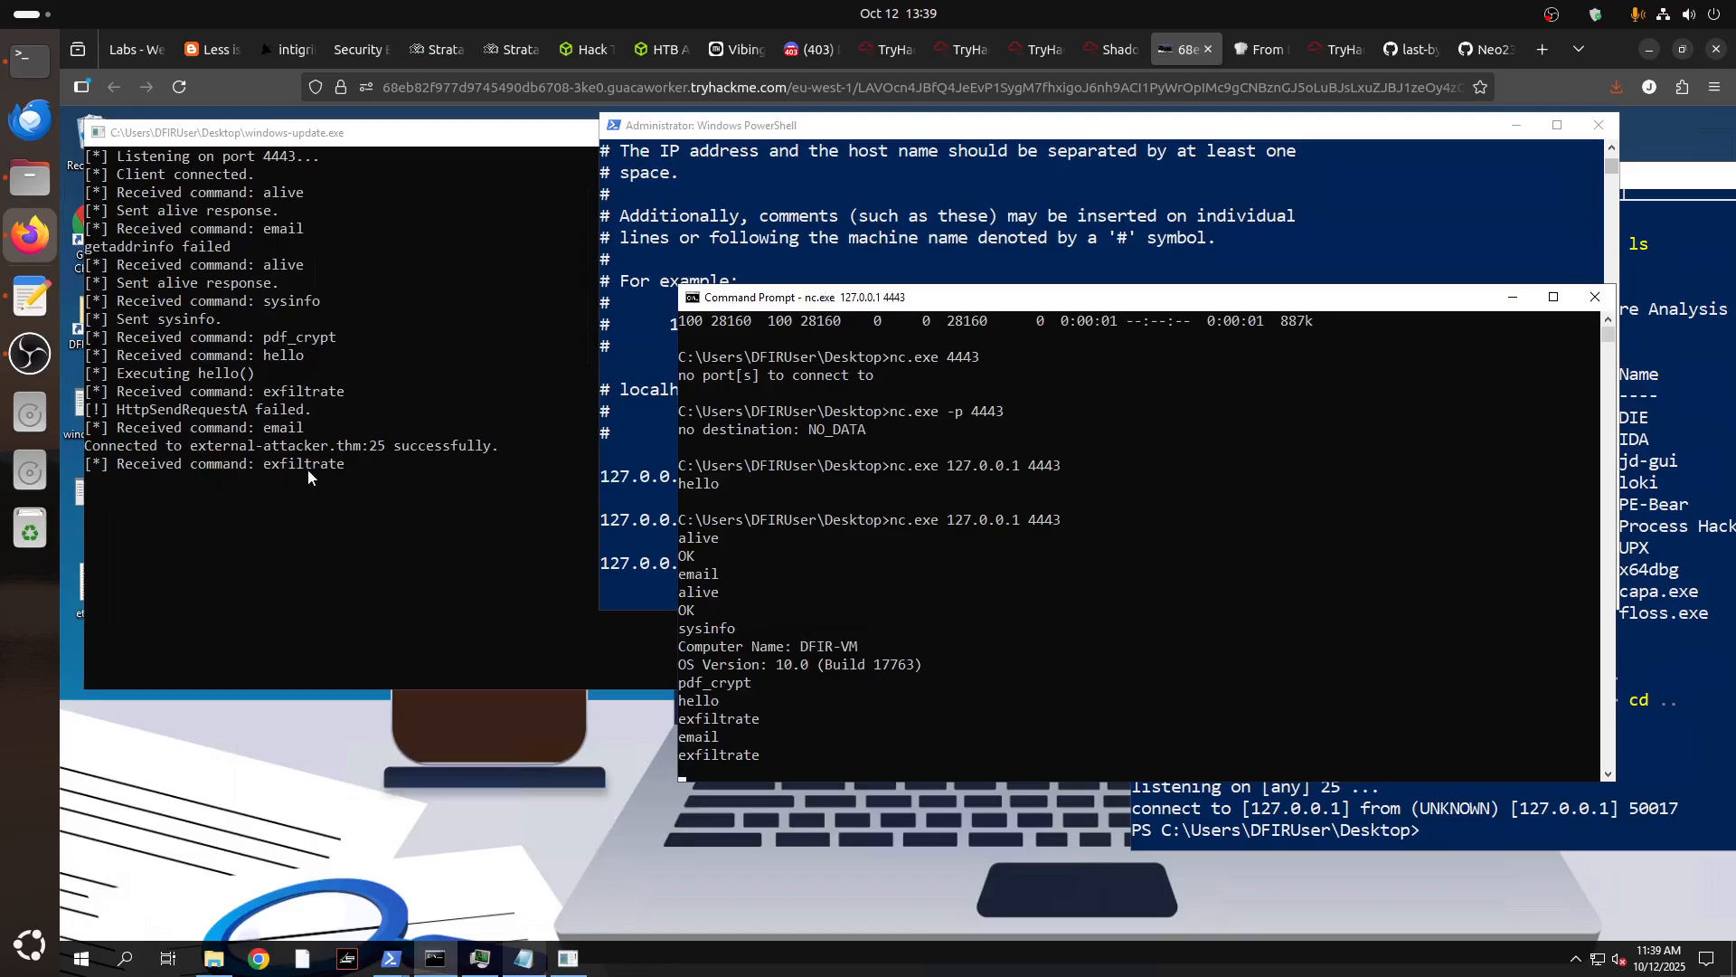
Examine the request captured by the port 80 listener, from its HTTP headers through the hosts file entries in its body.
click(733, 255)
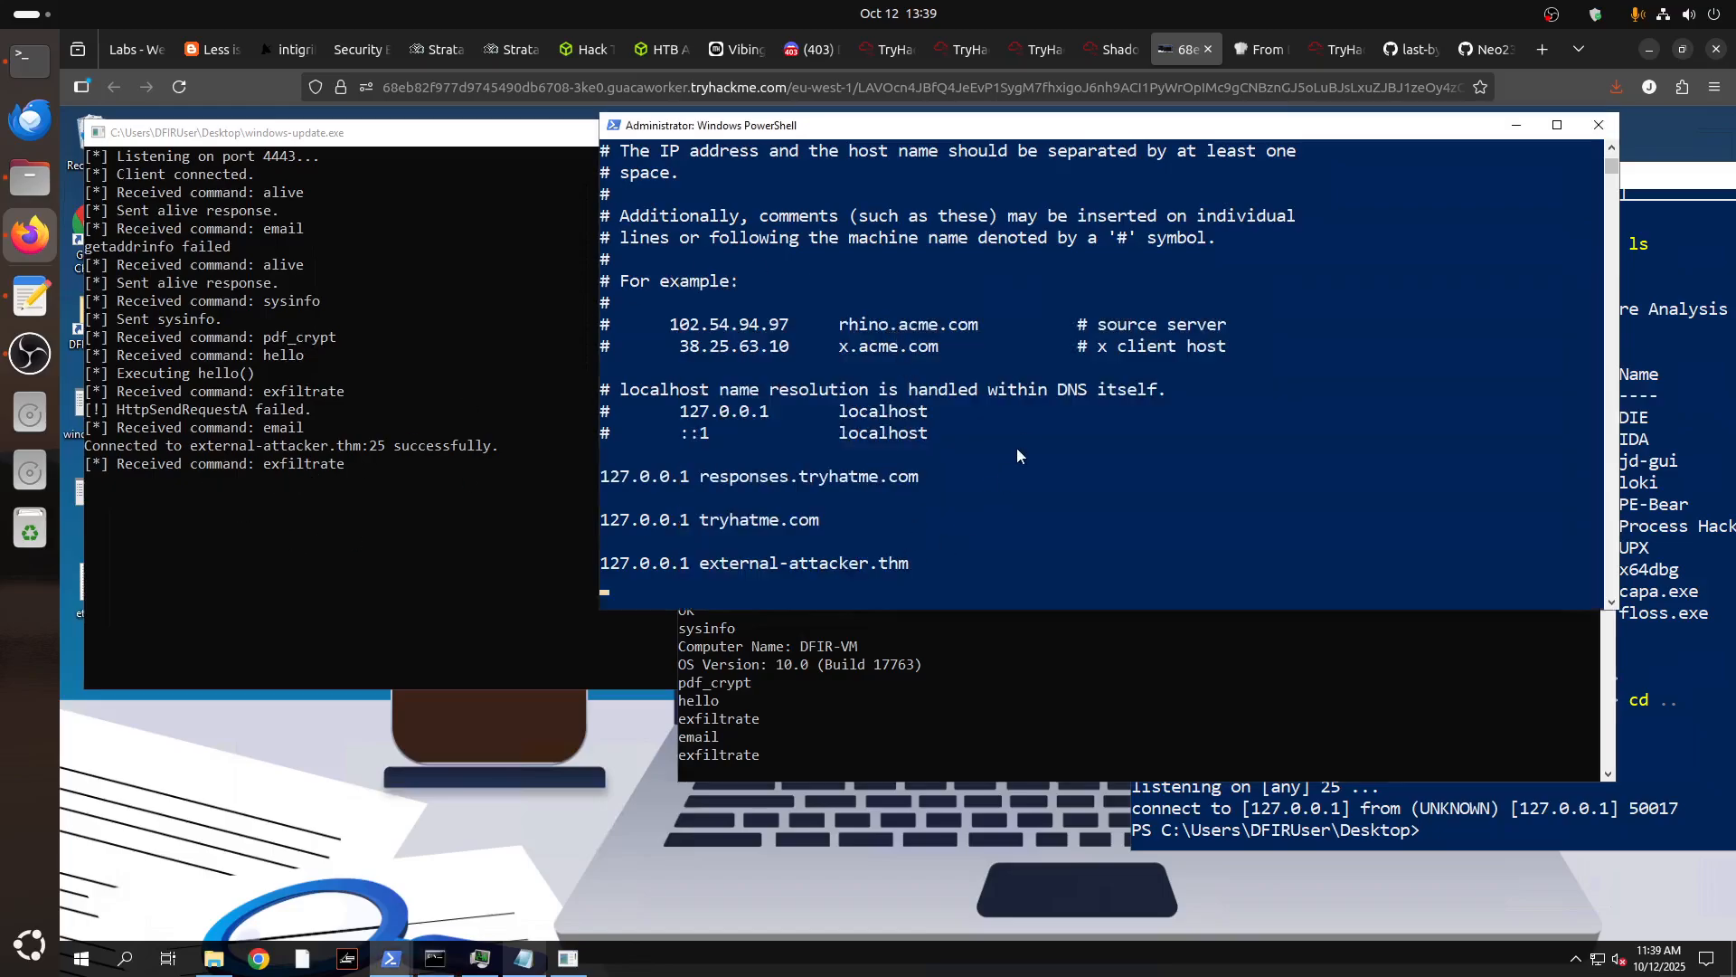
scroll(898, 375, up, 2)
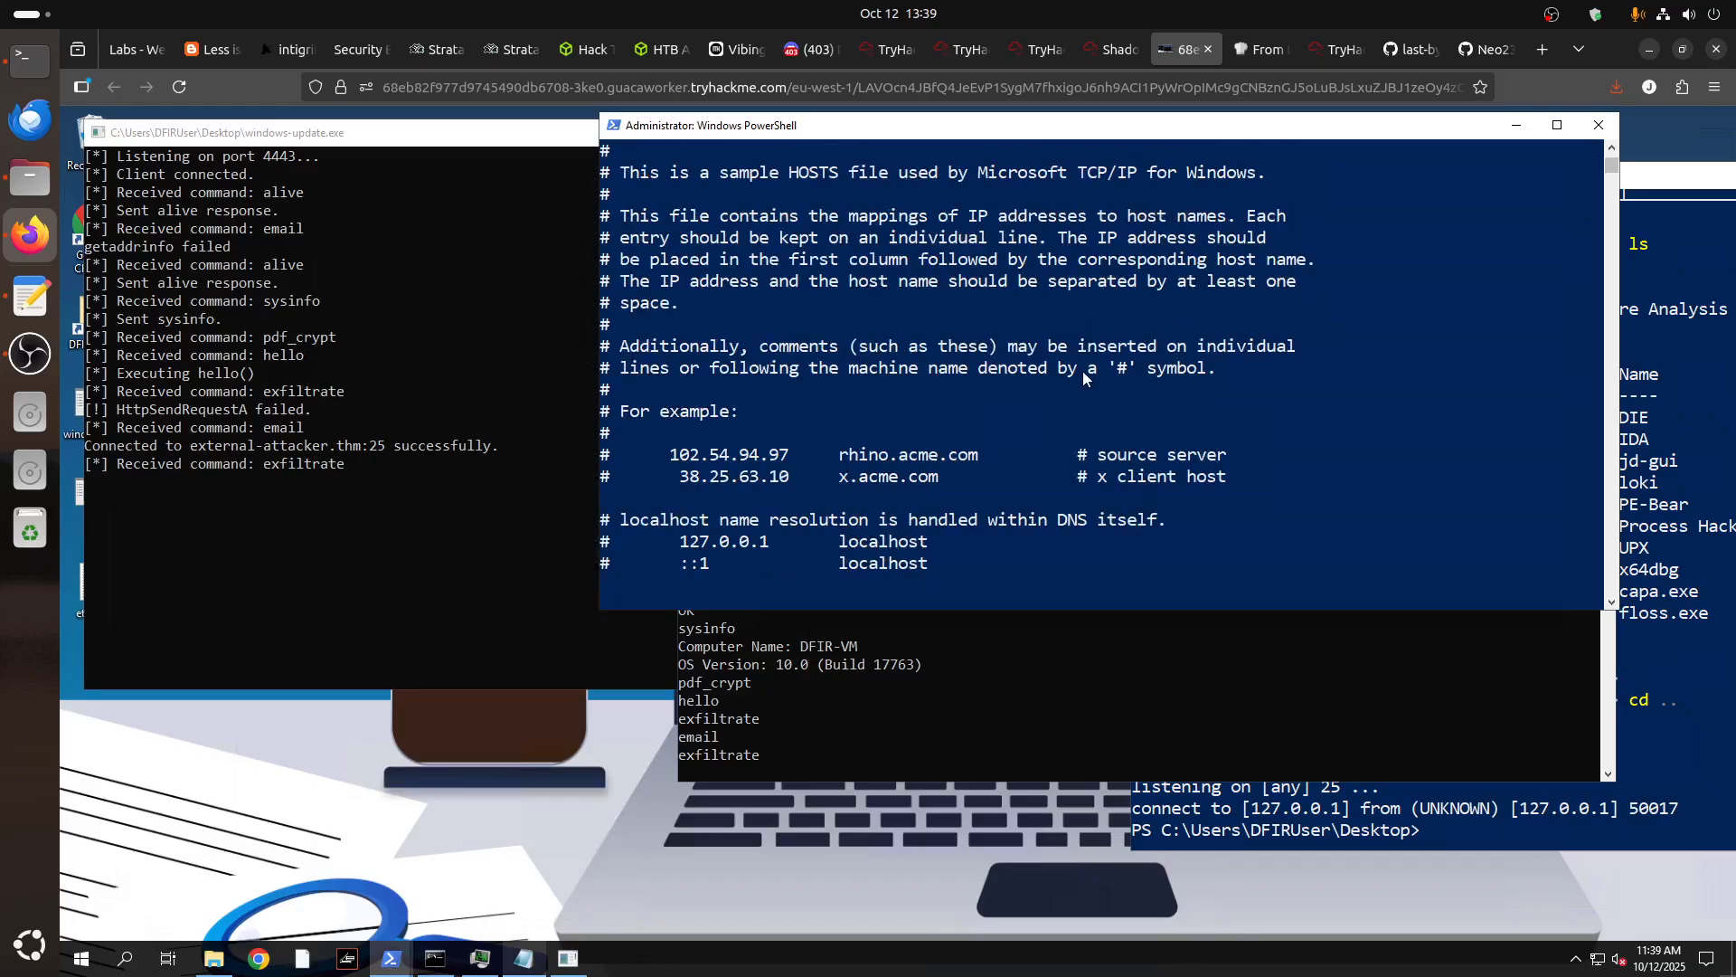
scroll(926, 403, up, 6)
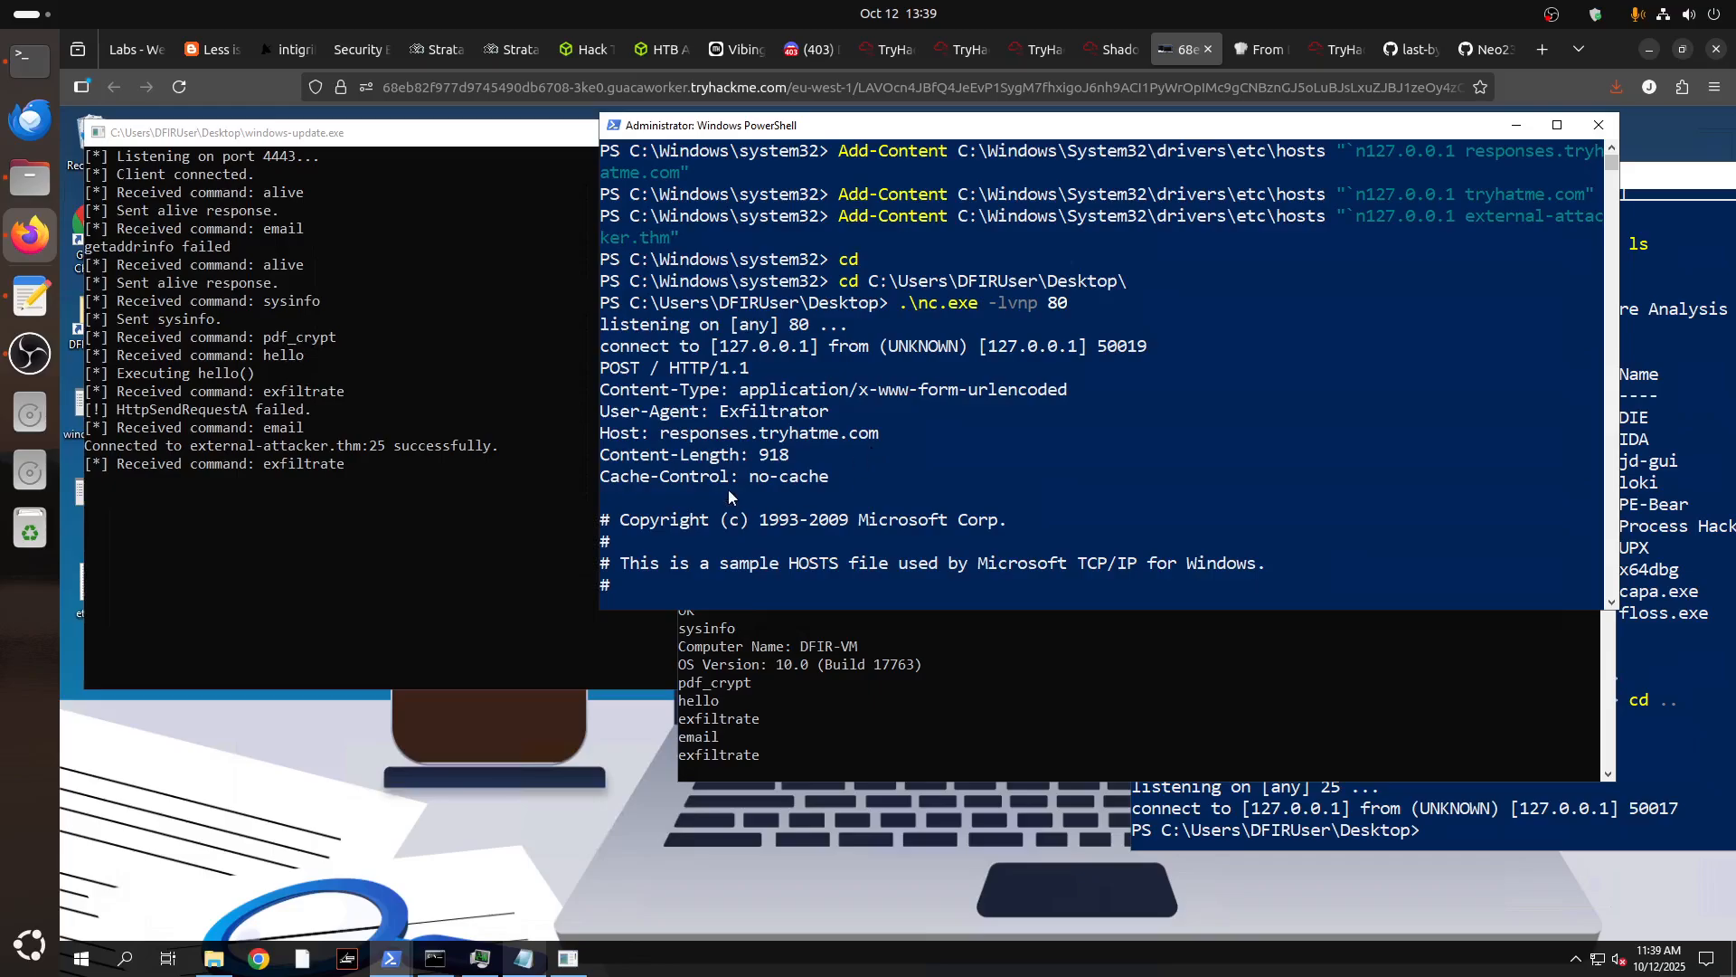
scroll(729, 490, down, 4)
drag(768, 217, 868, 562)
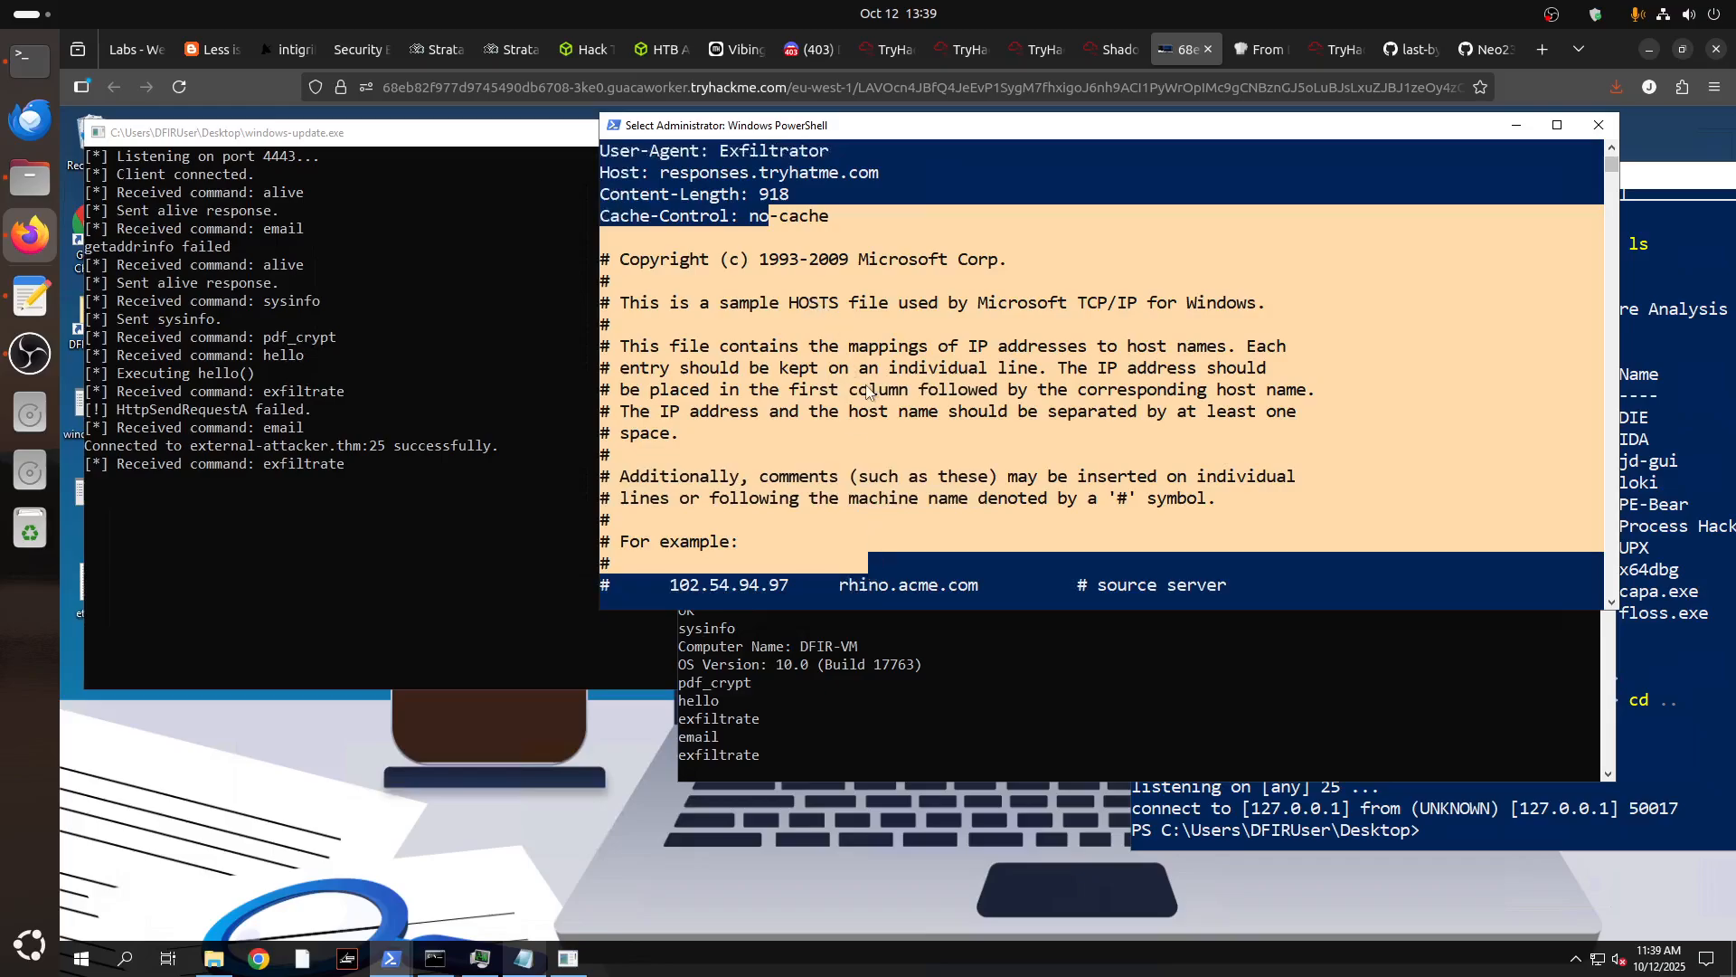
scroll(825, 312, down, 6)
click(833, 352)
drag(920, 348, 828, 390)
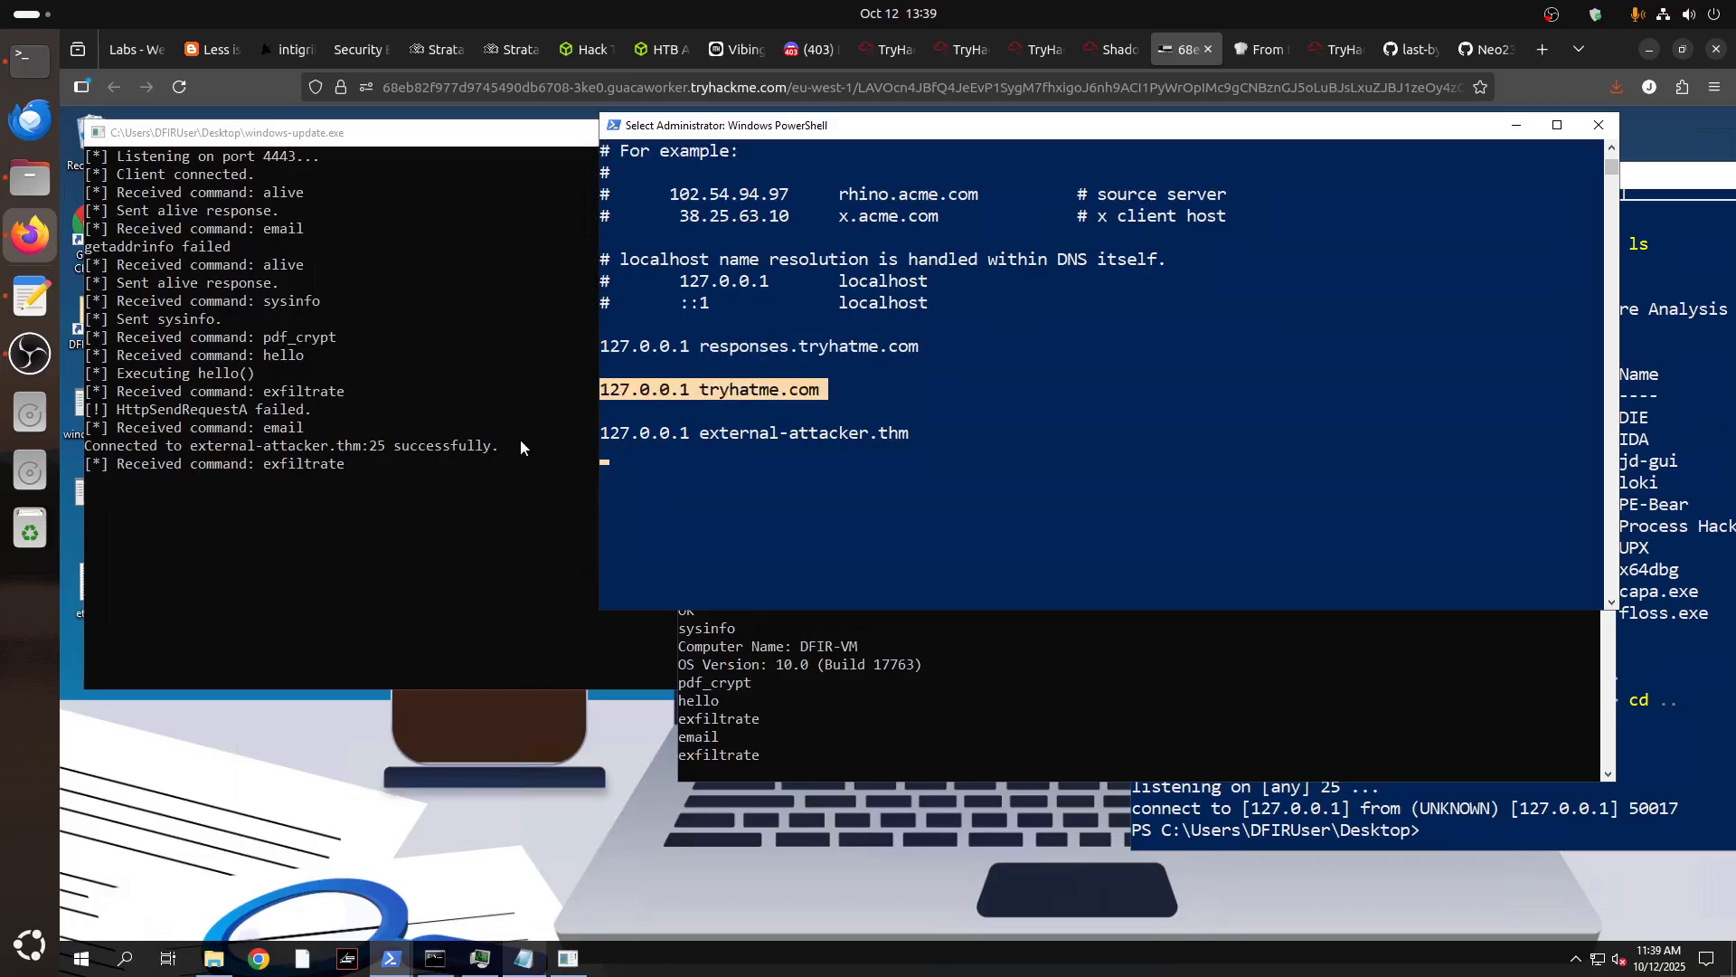
drag(898, 436, 600, 436)
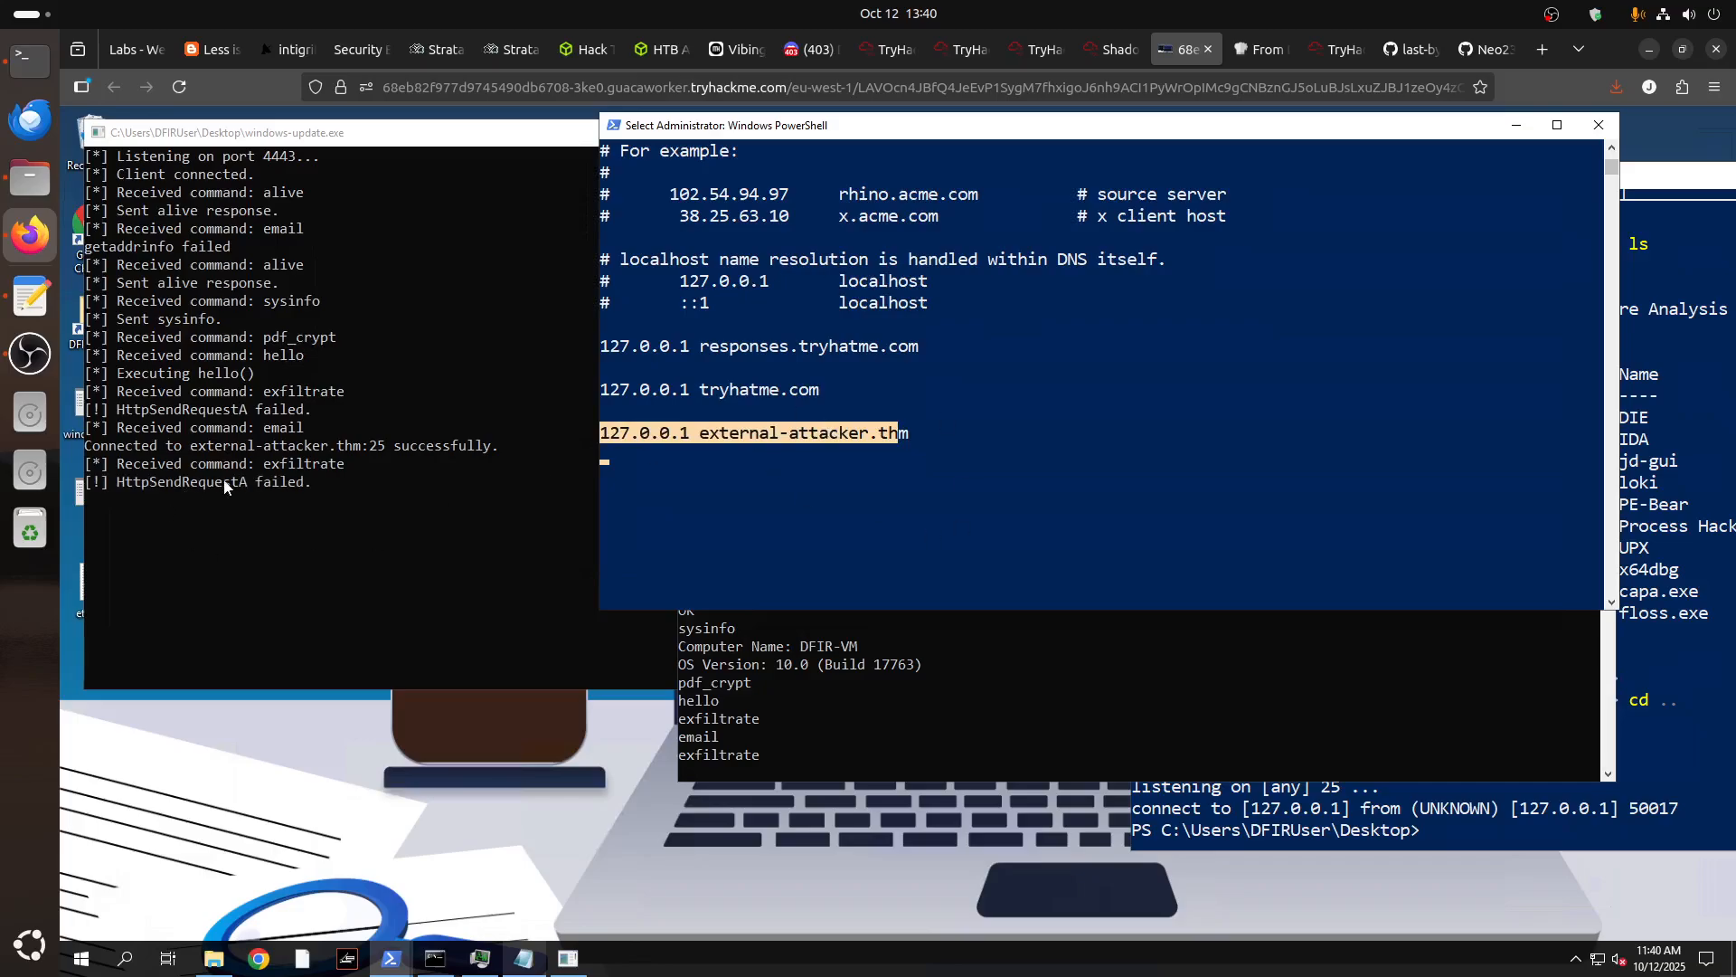
Clear the text selection in the administrator PowerShell and restart the port 80 listener with .\nc.exe -lvnp 80.
click(794, 495)
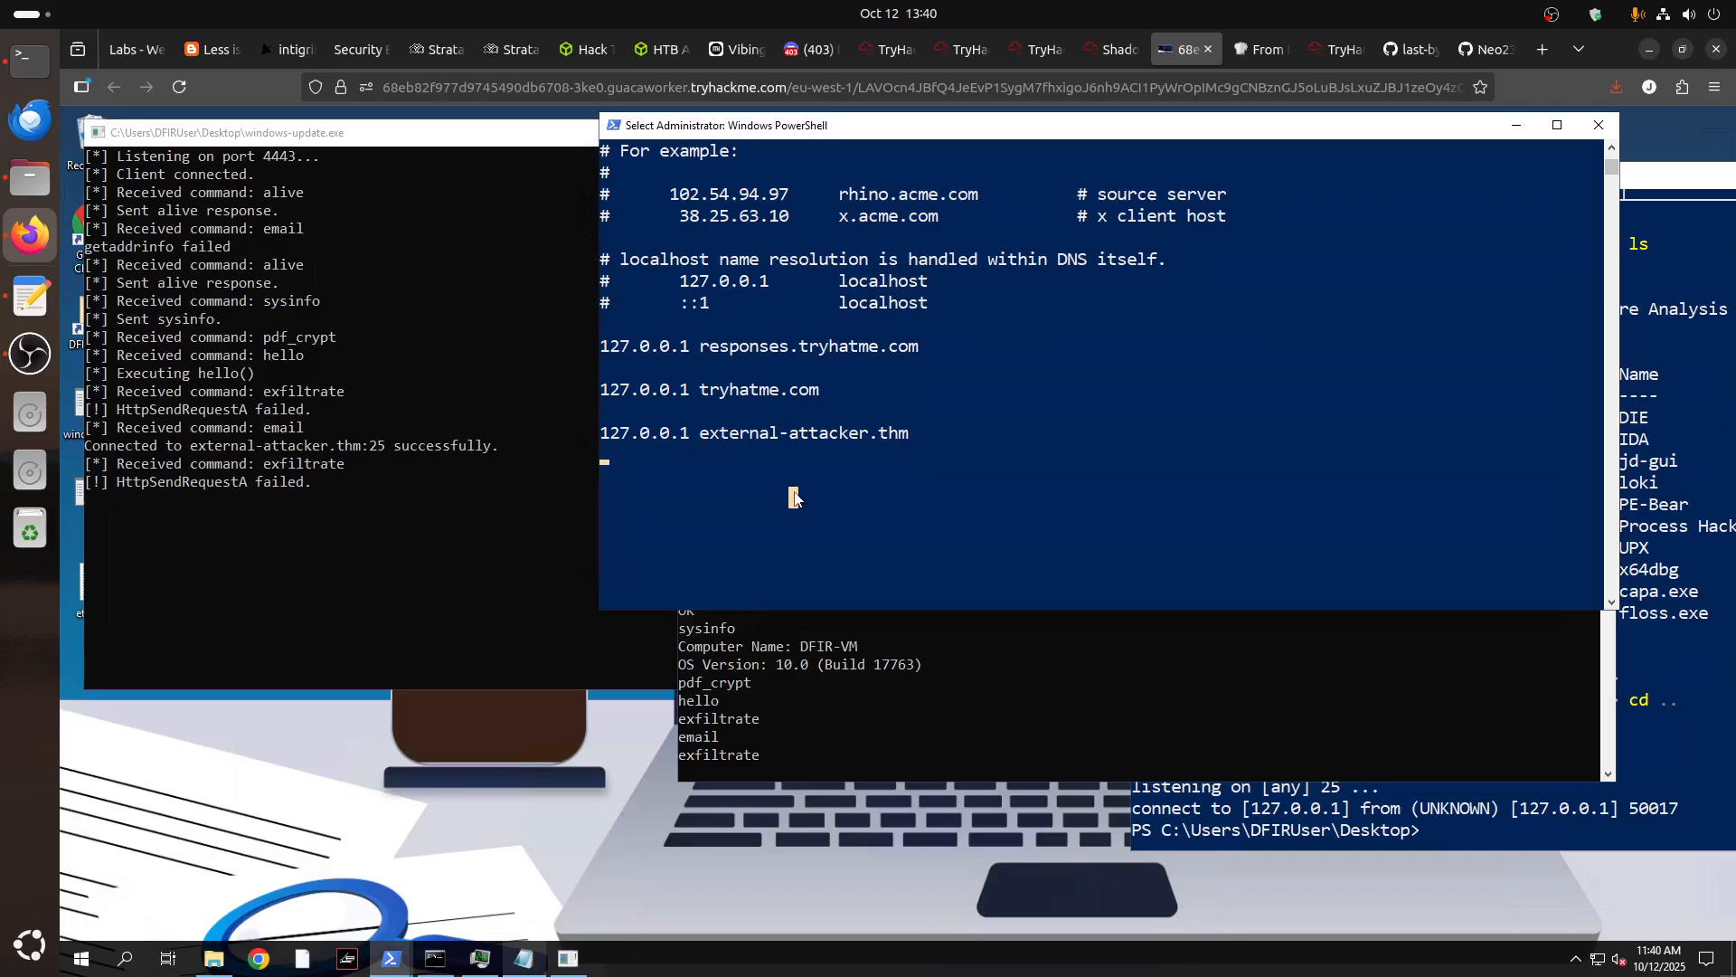
right_click(794, 495)
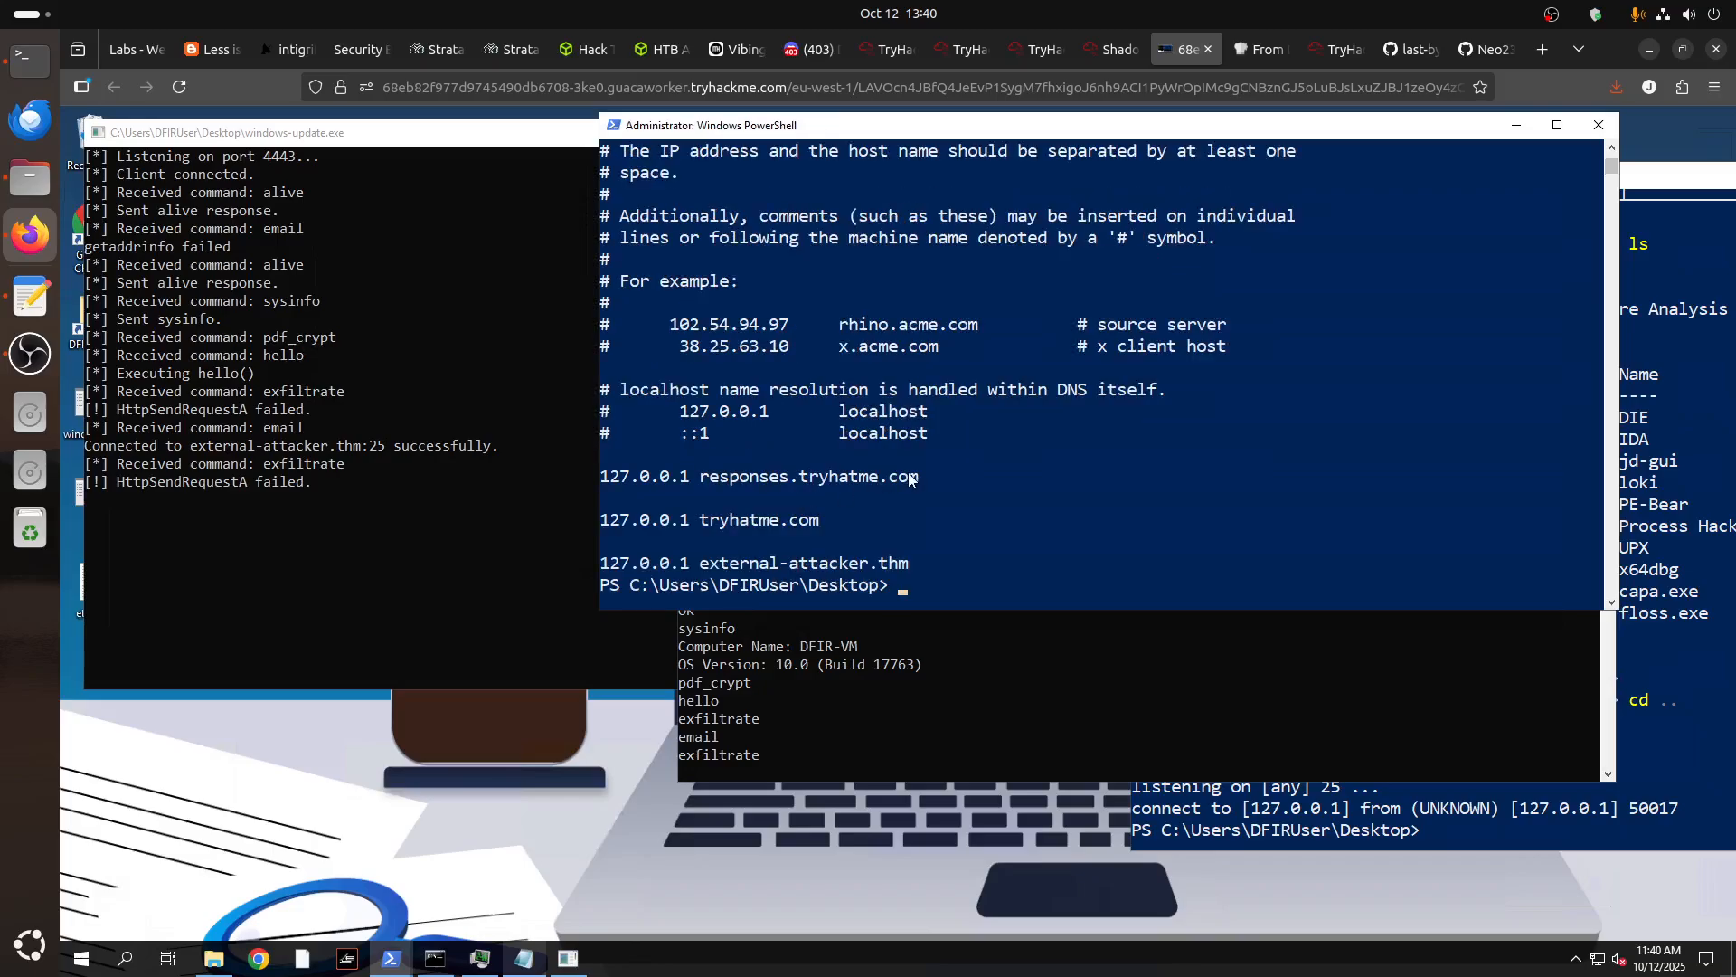
text(. c.exe -lvnp 80)
key(Return)
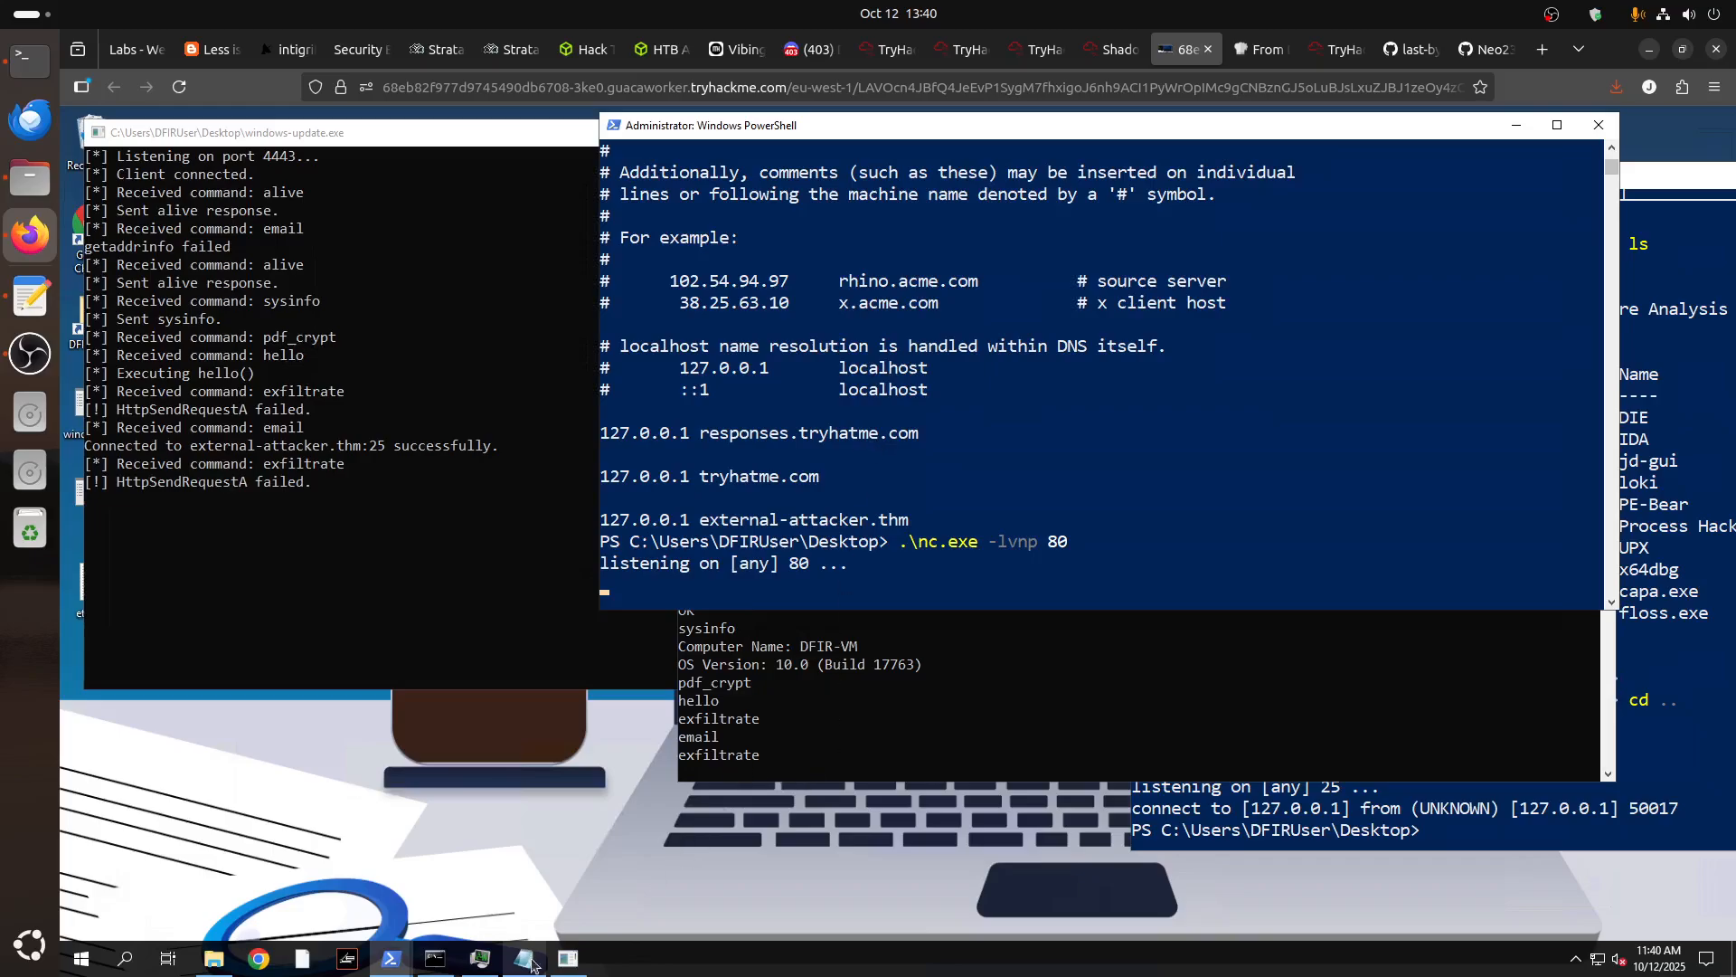
Pick the dw_exec command from the notes and send it through the nc.exe 127.0.0.1 4443 session.
click(567, 958)
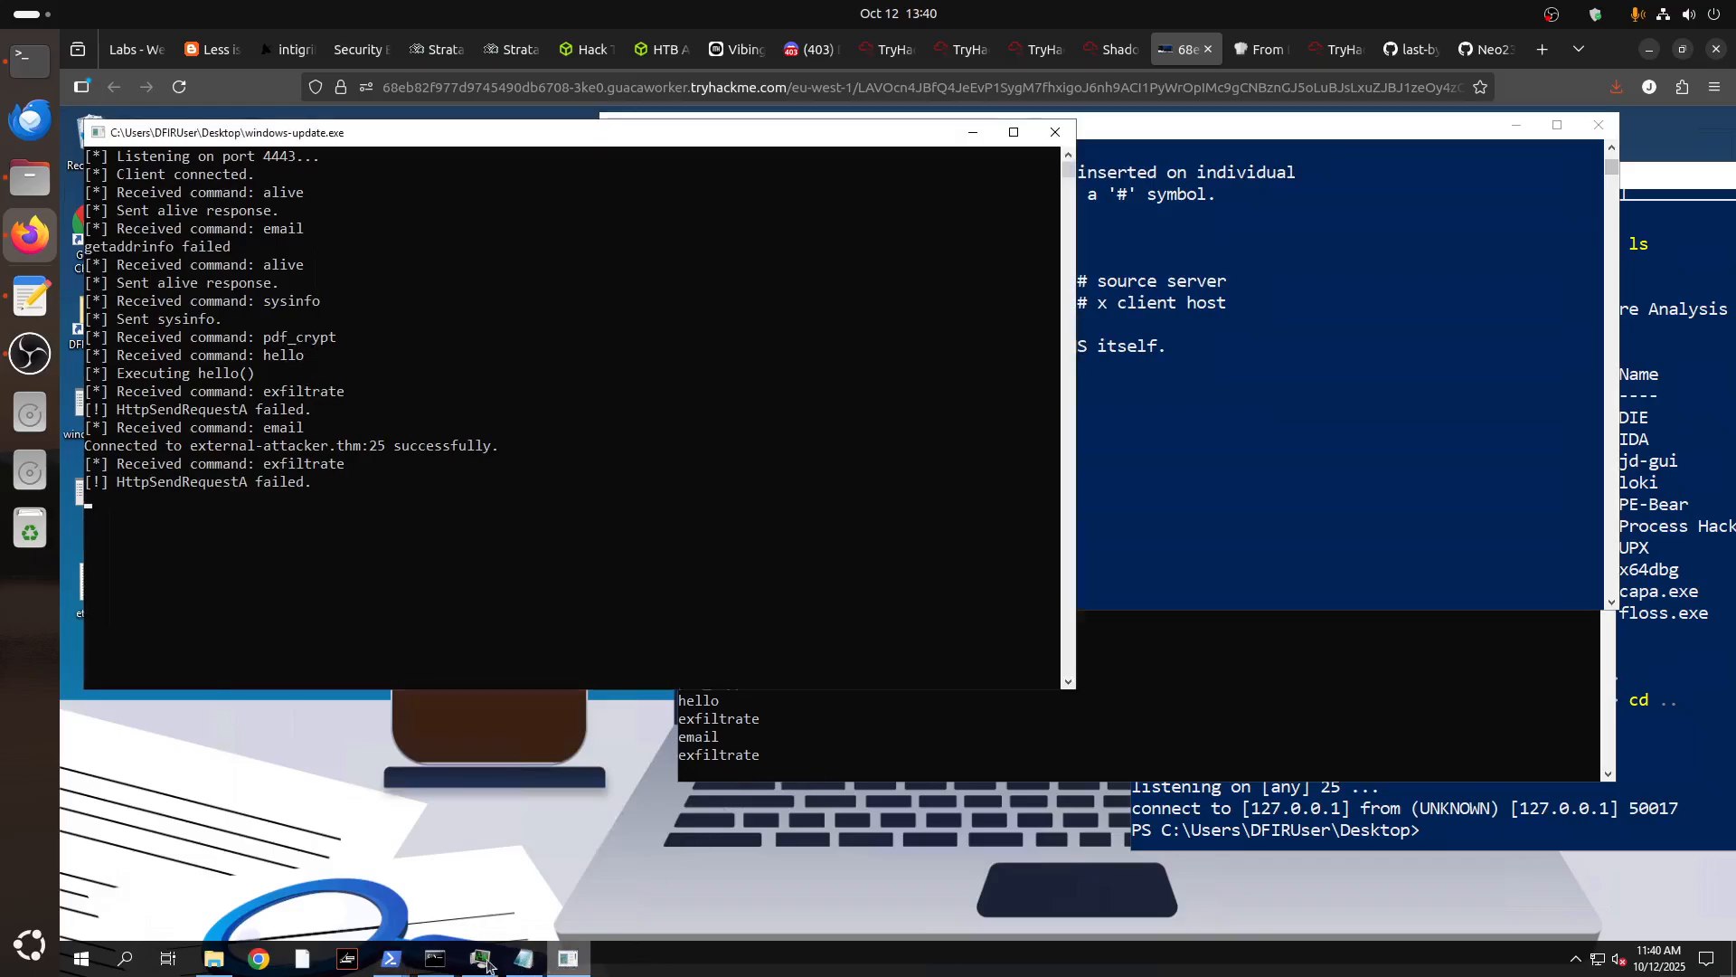
click(524, 958)
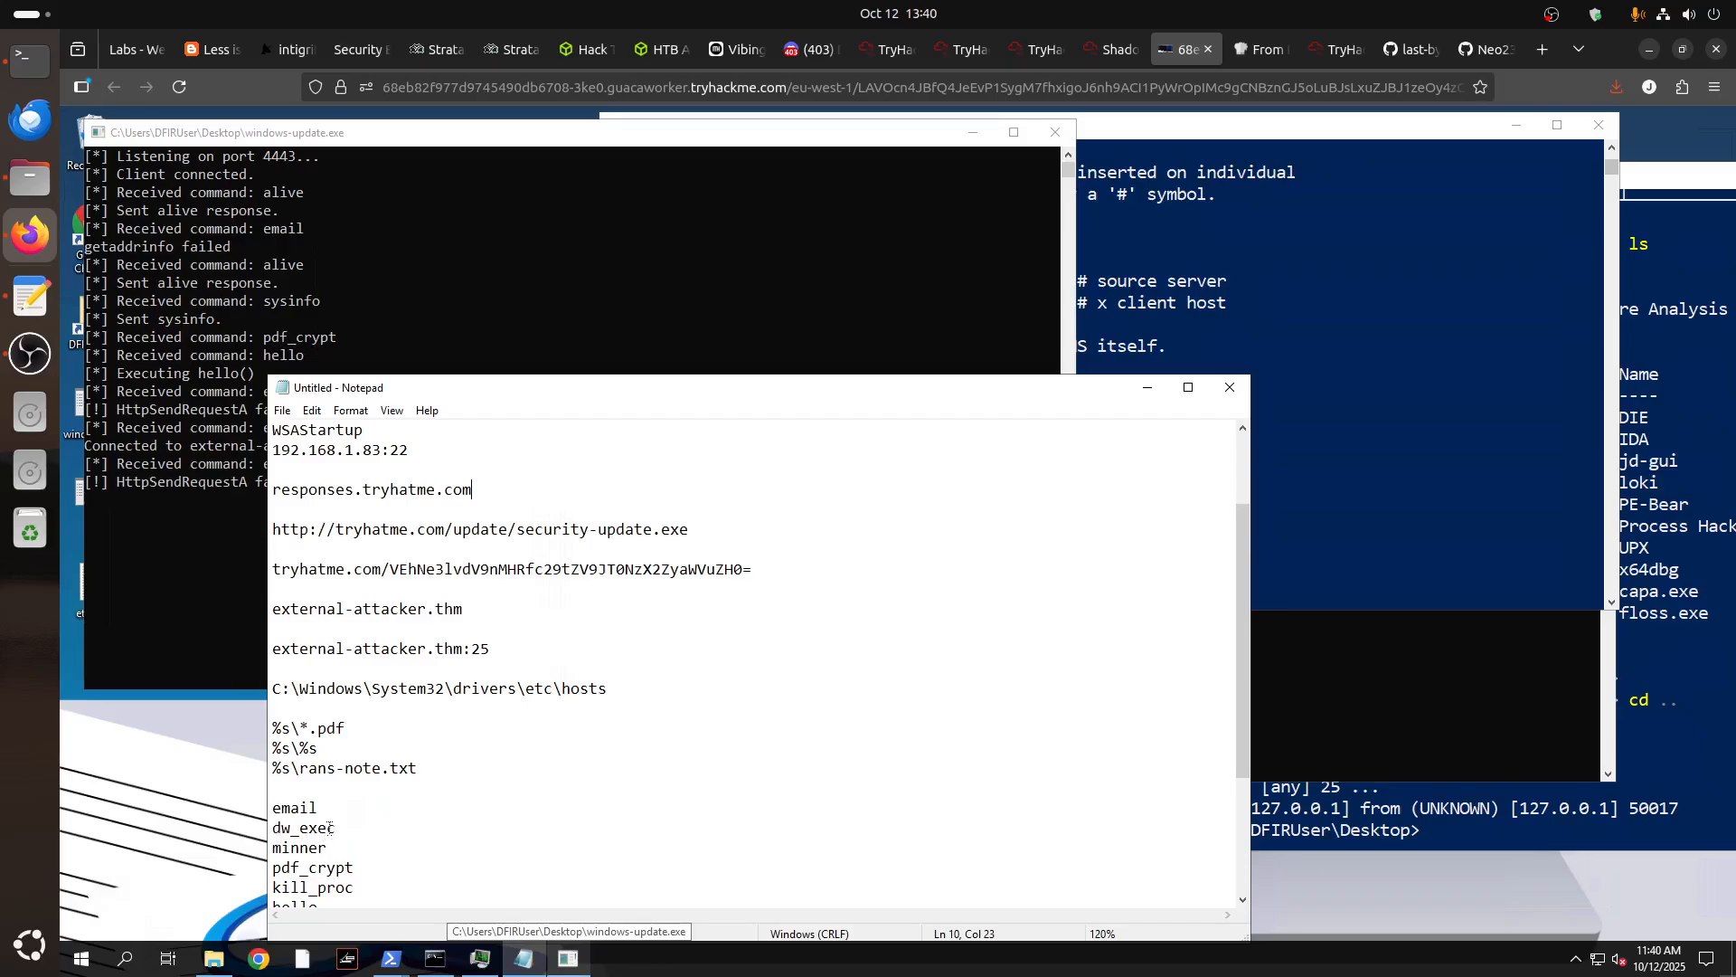
drag(331, 827, 265, 824)
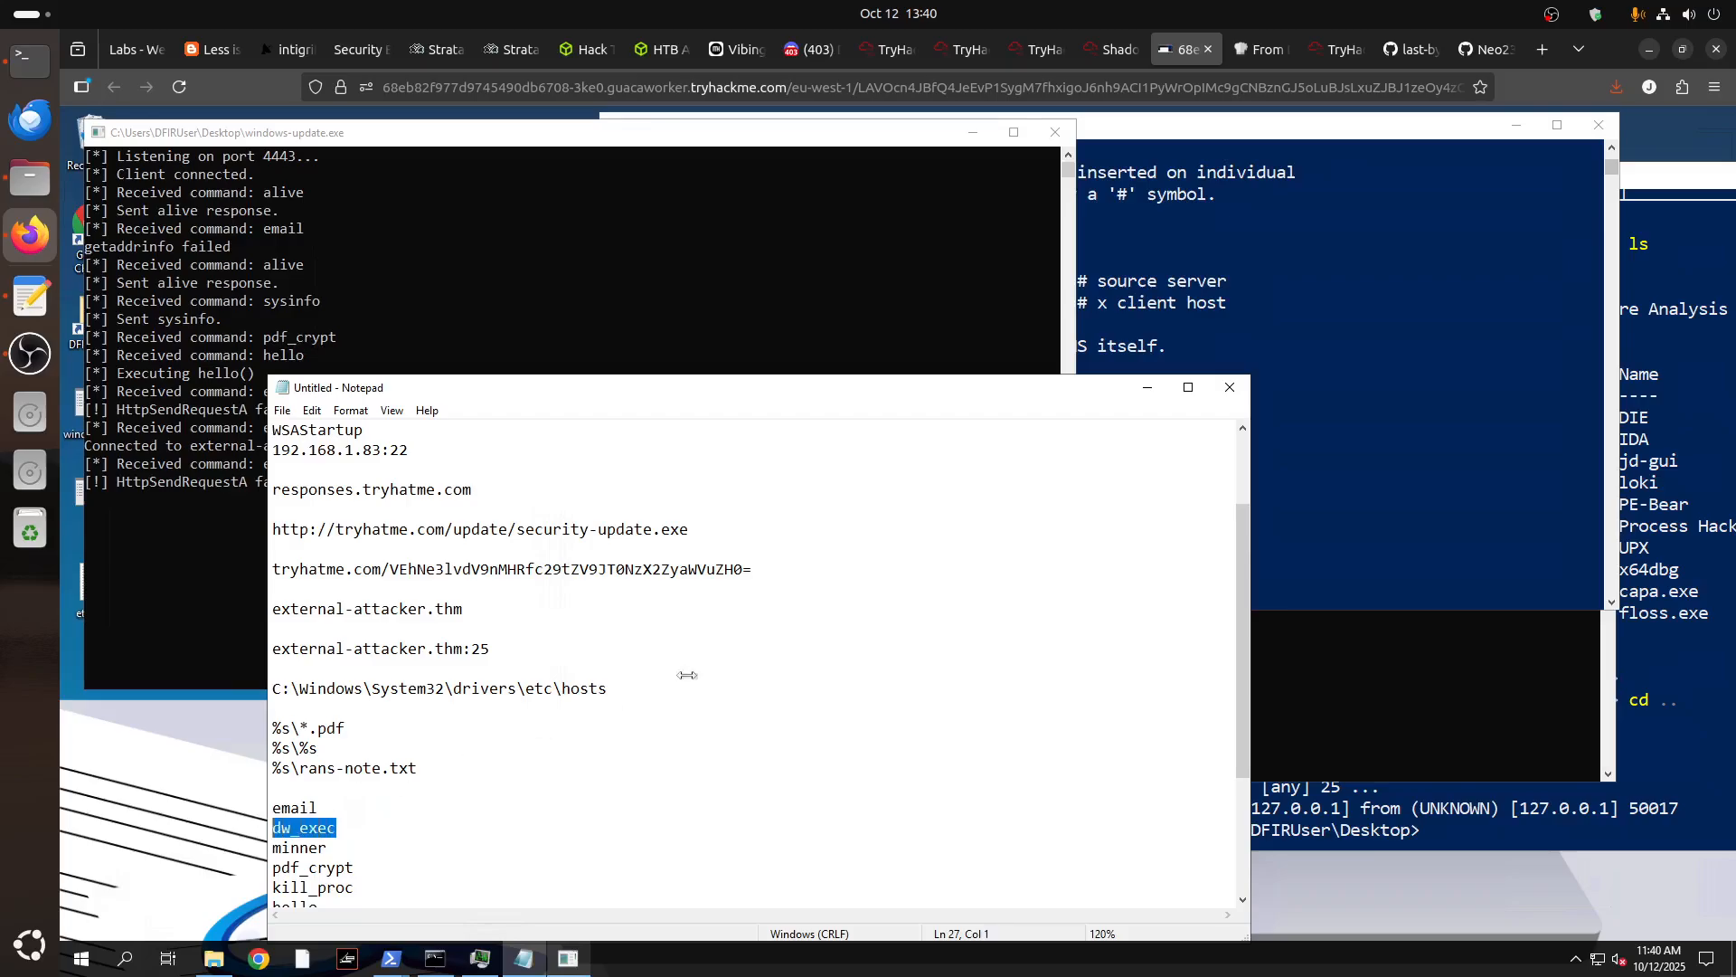
click(1174, 127)
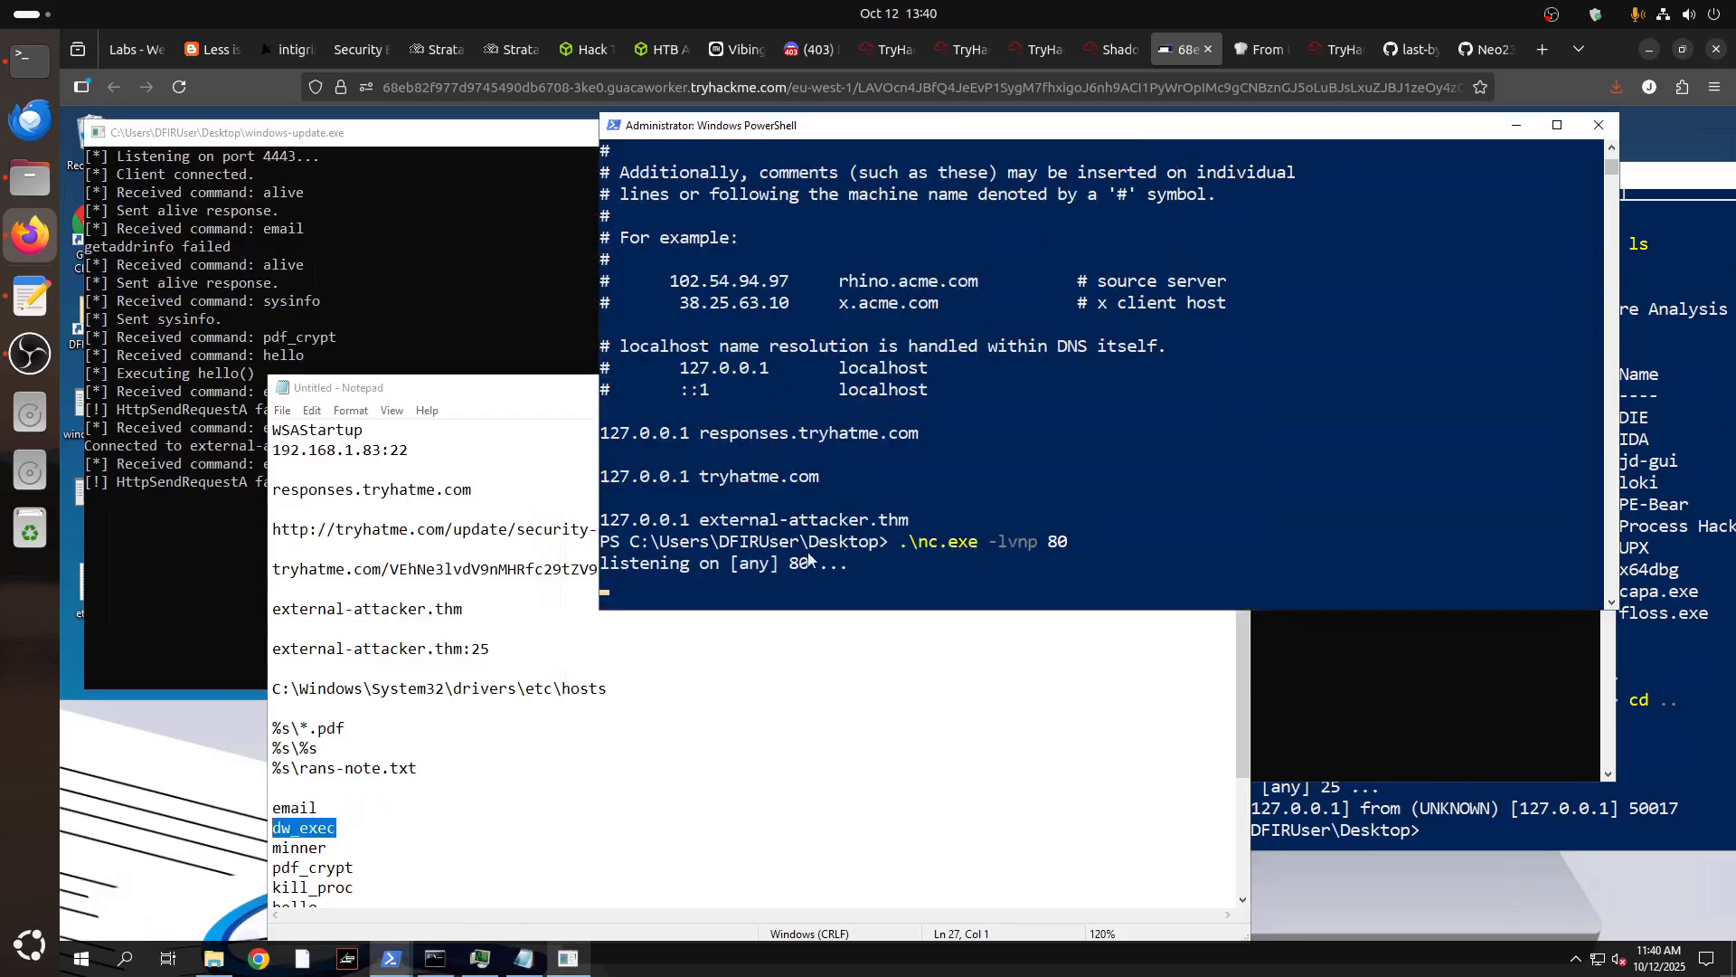
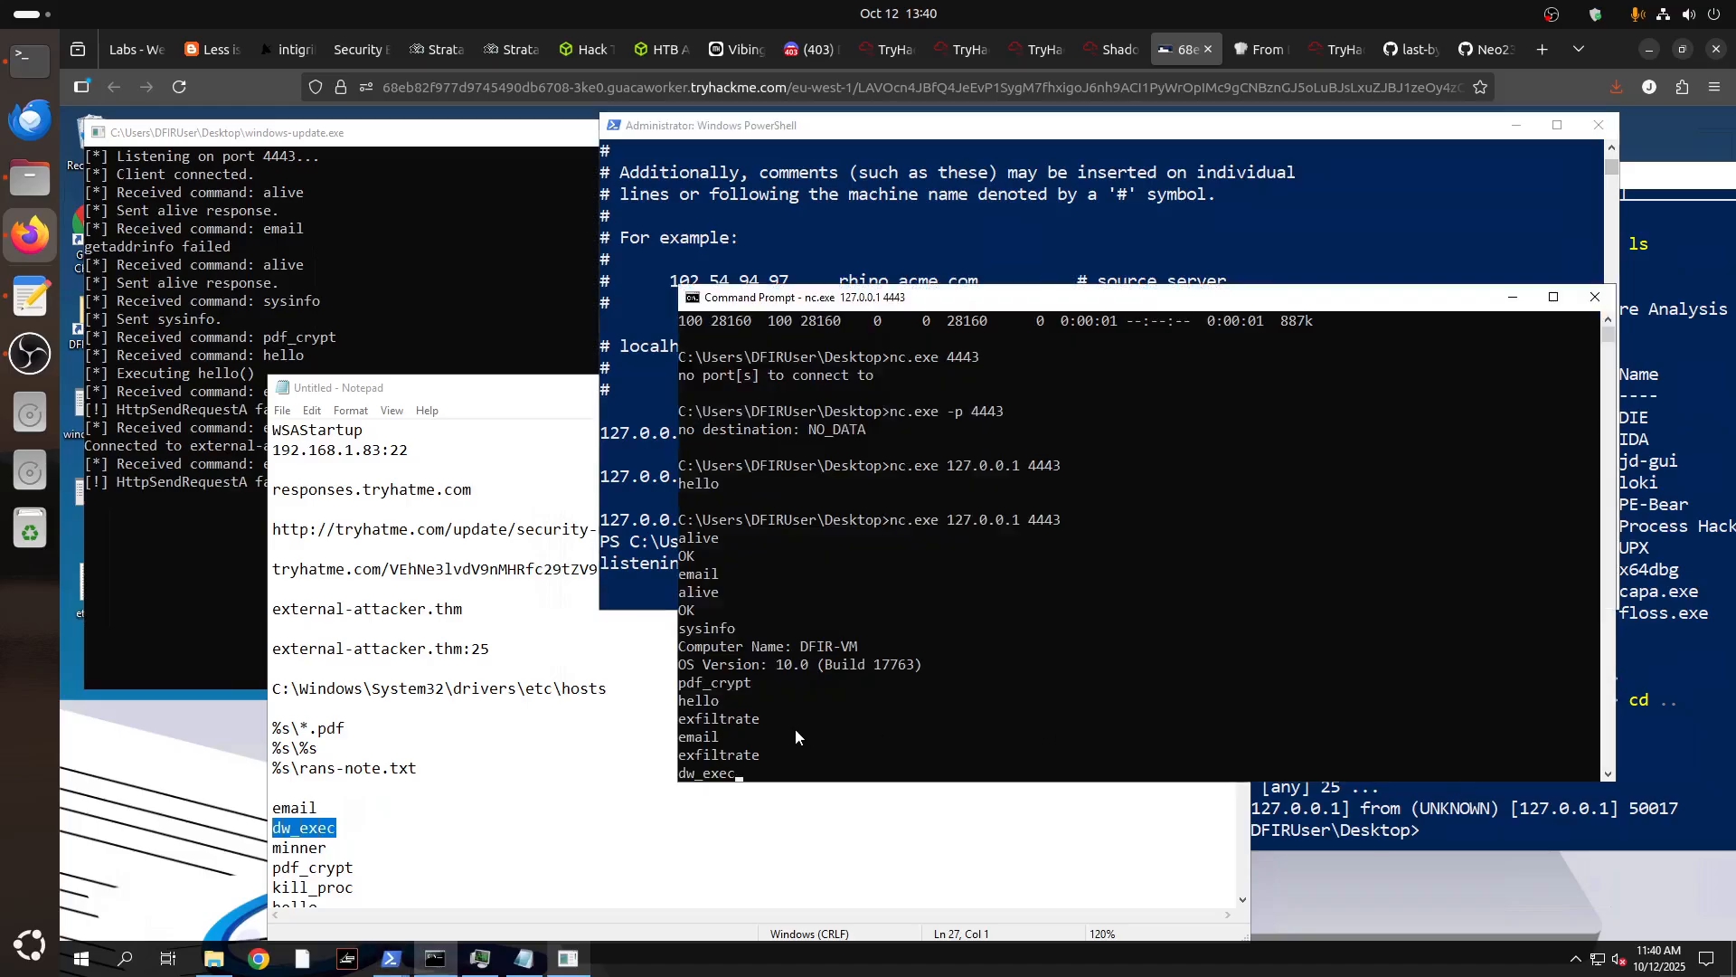
key(Return)
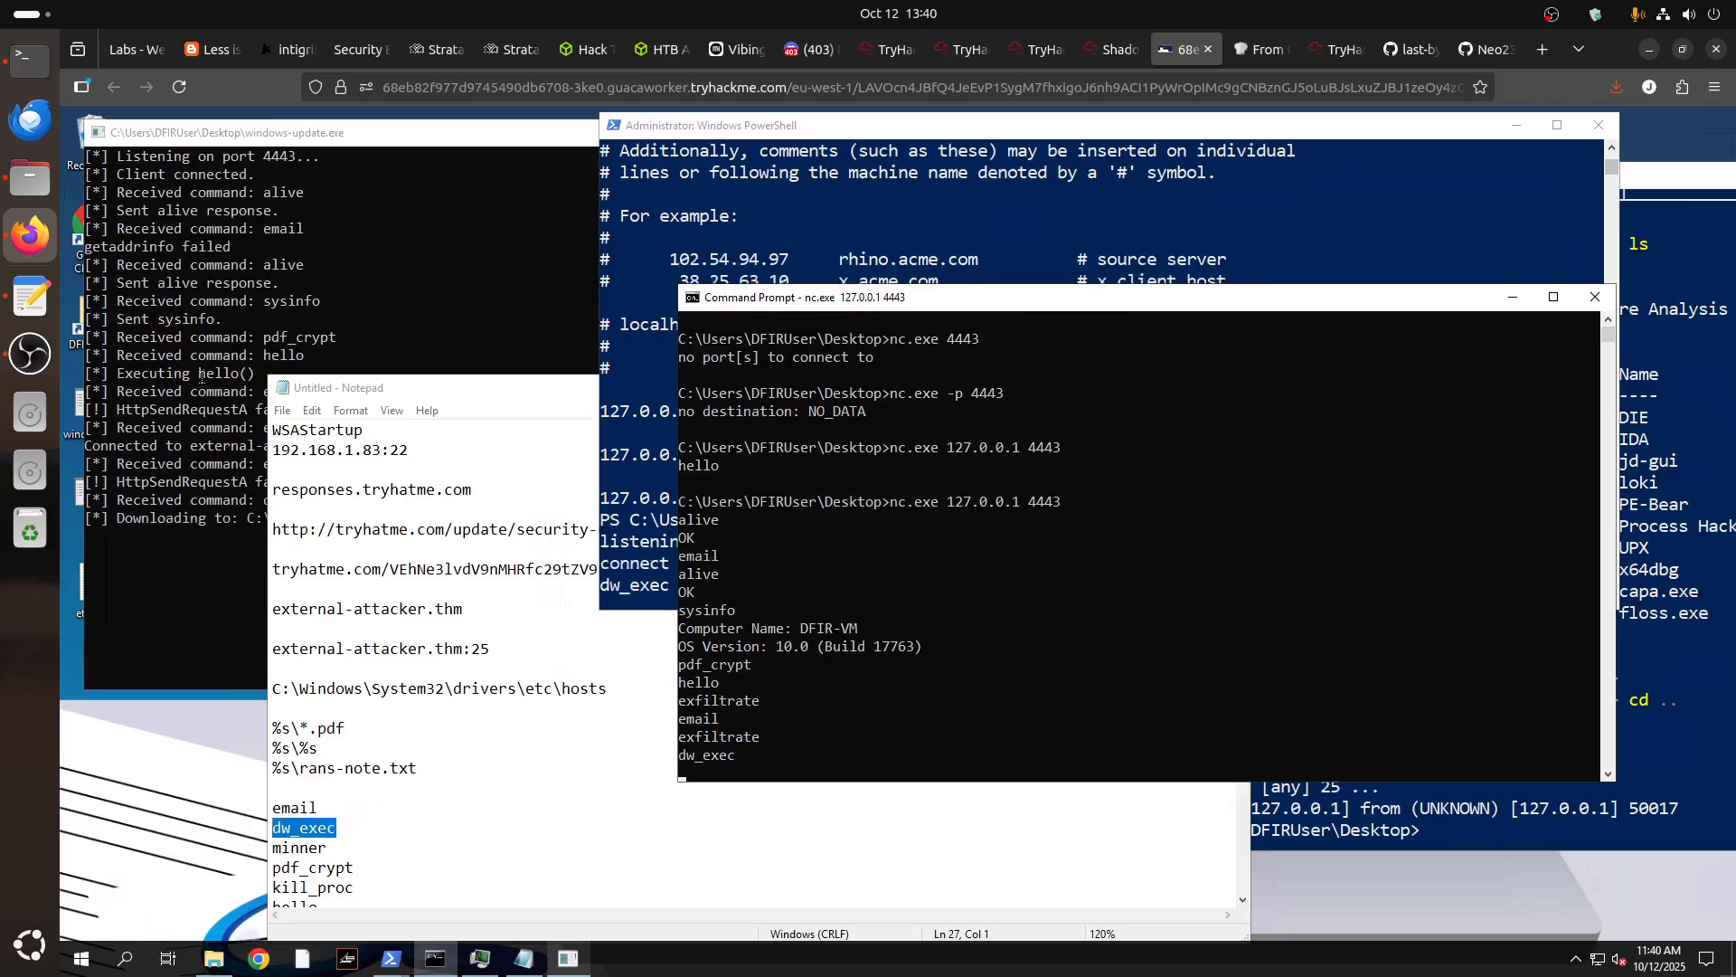
Check the windows-update.exe output and the request captured by the port 80 listener, highlighting the requested path /update/security-update.exe.
click(213, 544)
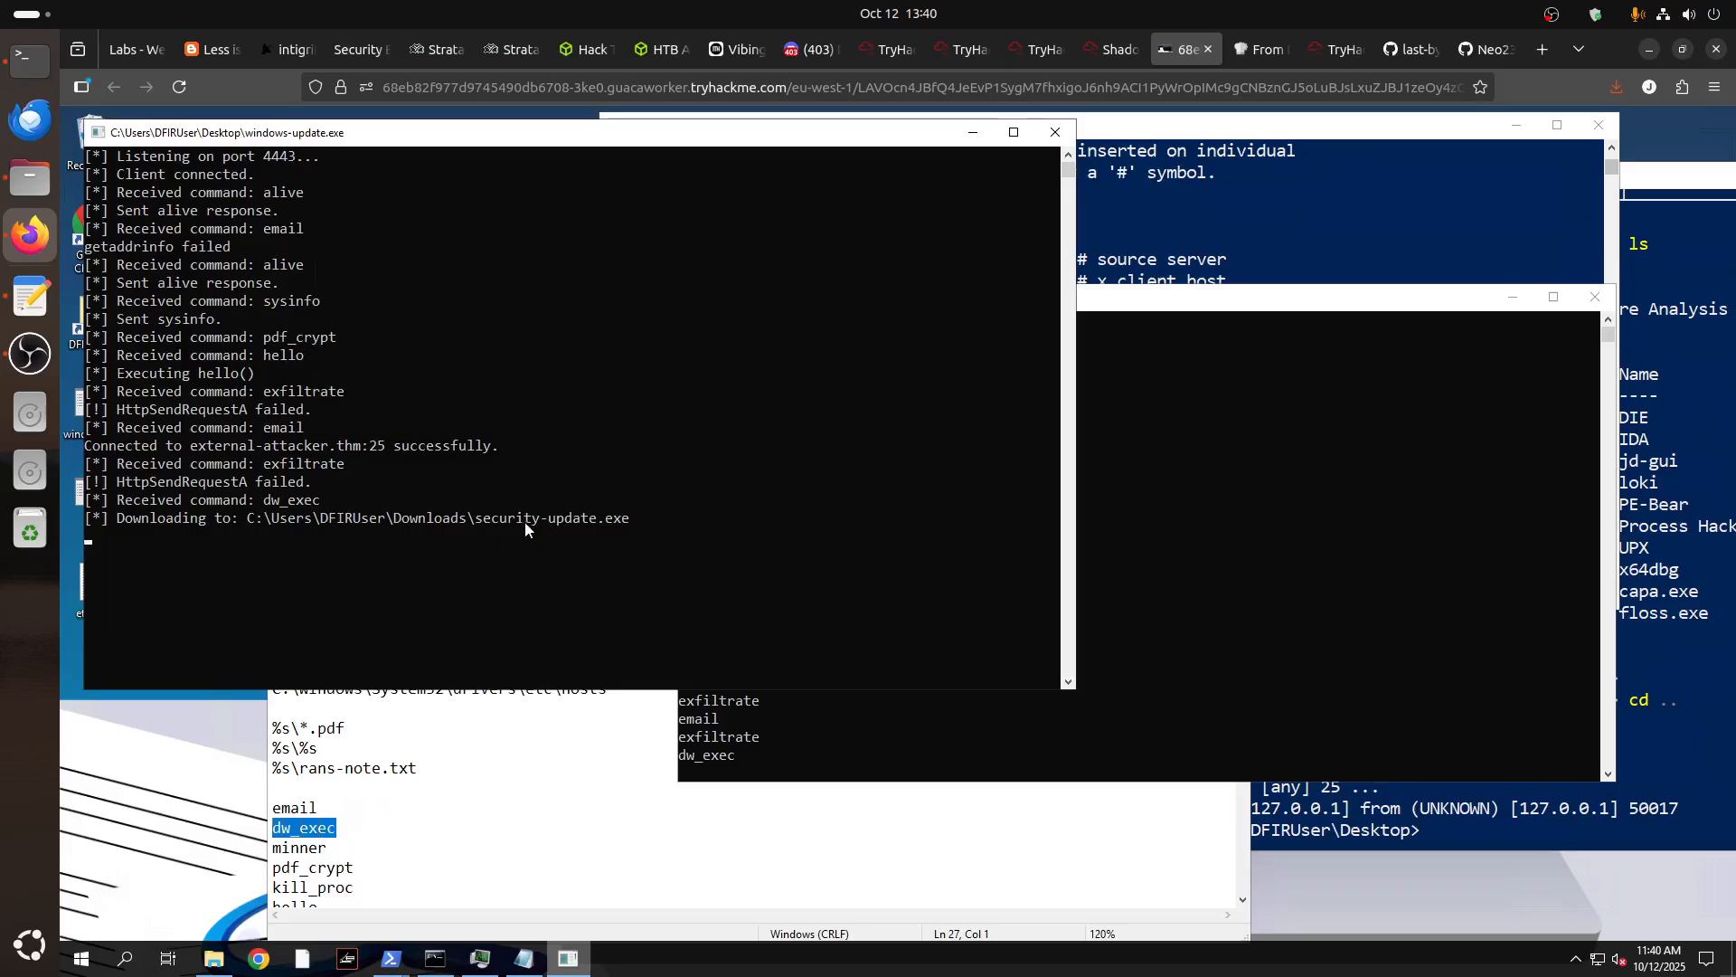
click(1276, 186)
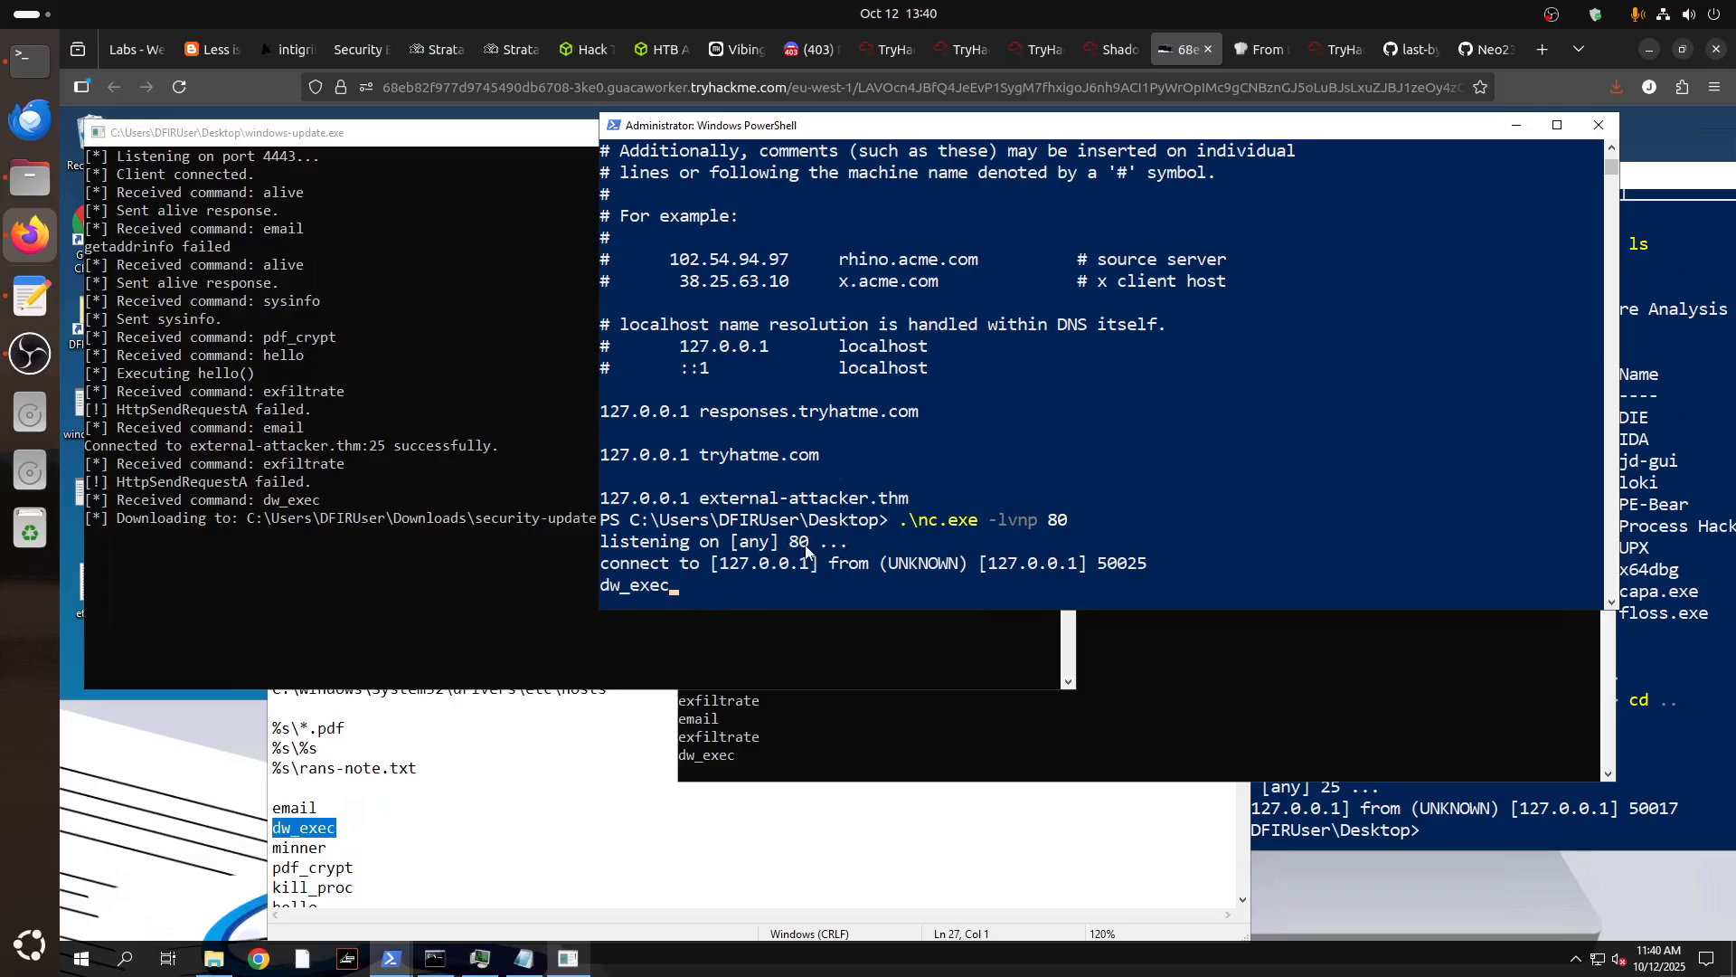
scroll(816, 545, down, 4)
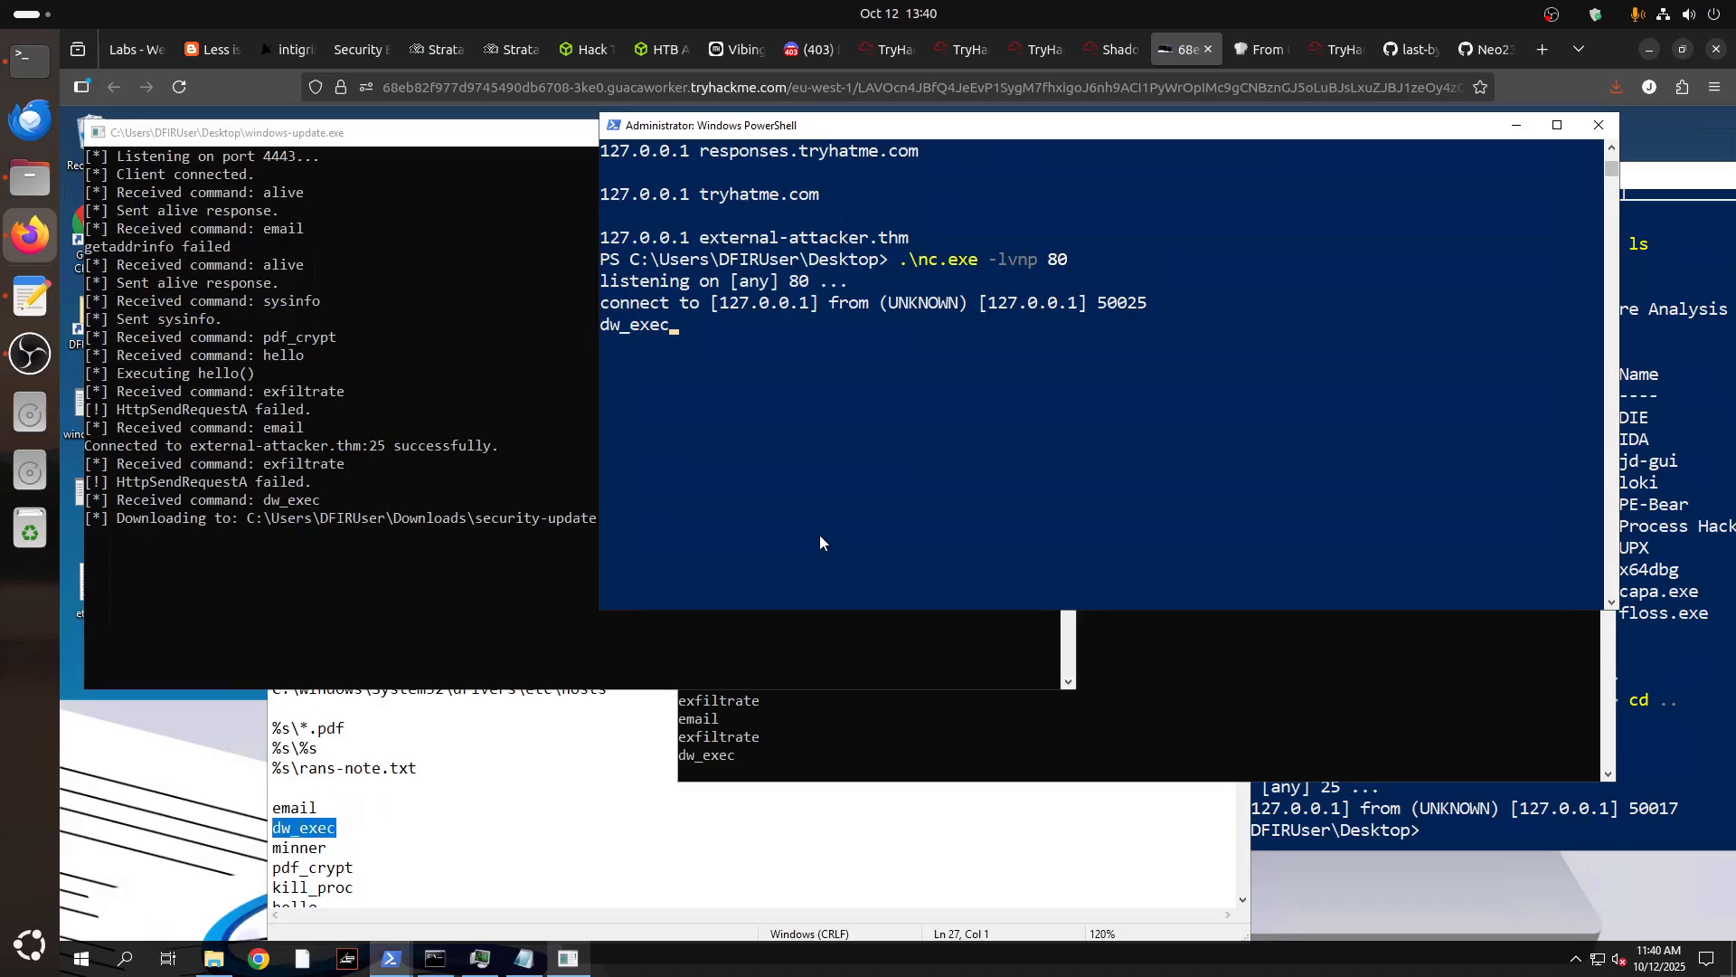
scroll(821, 543, up, 2)
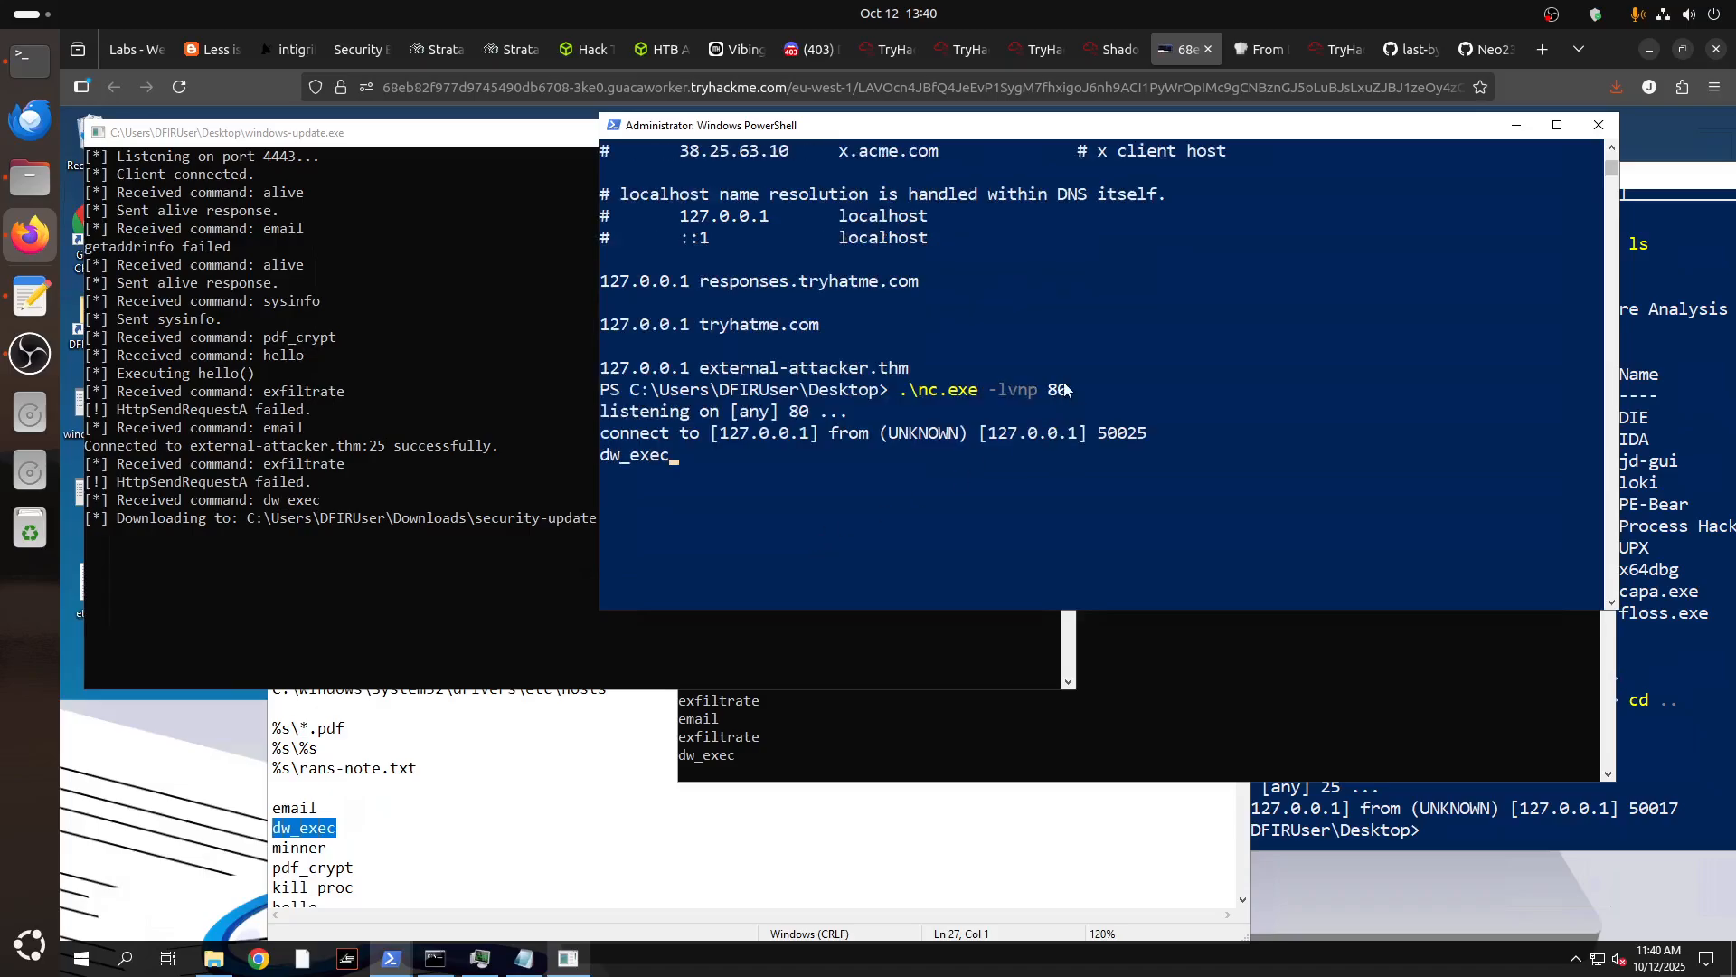
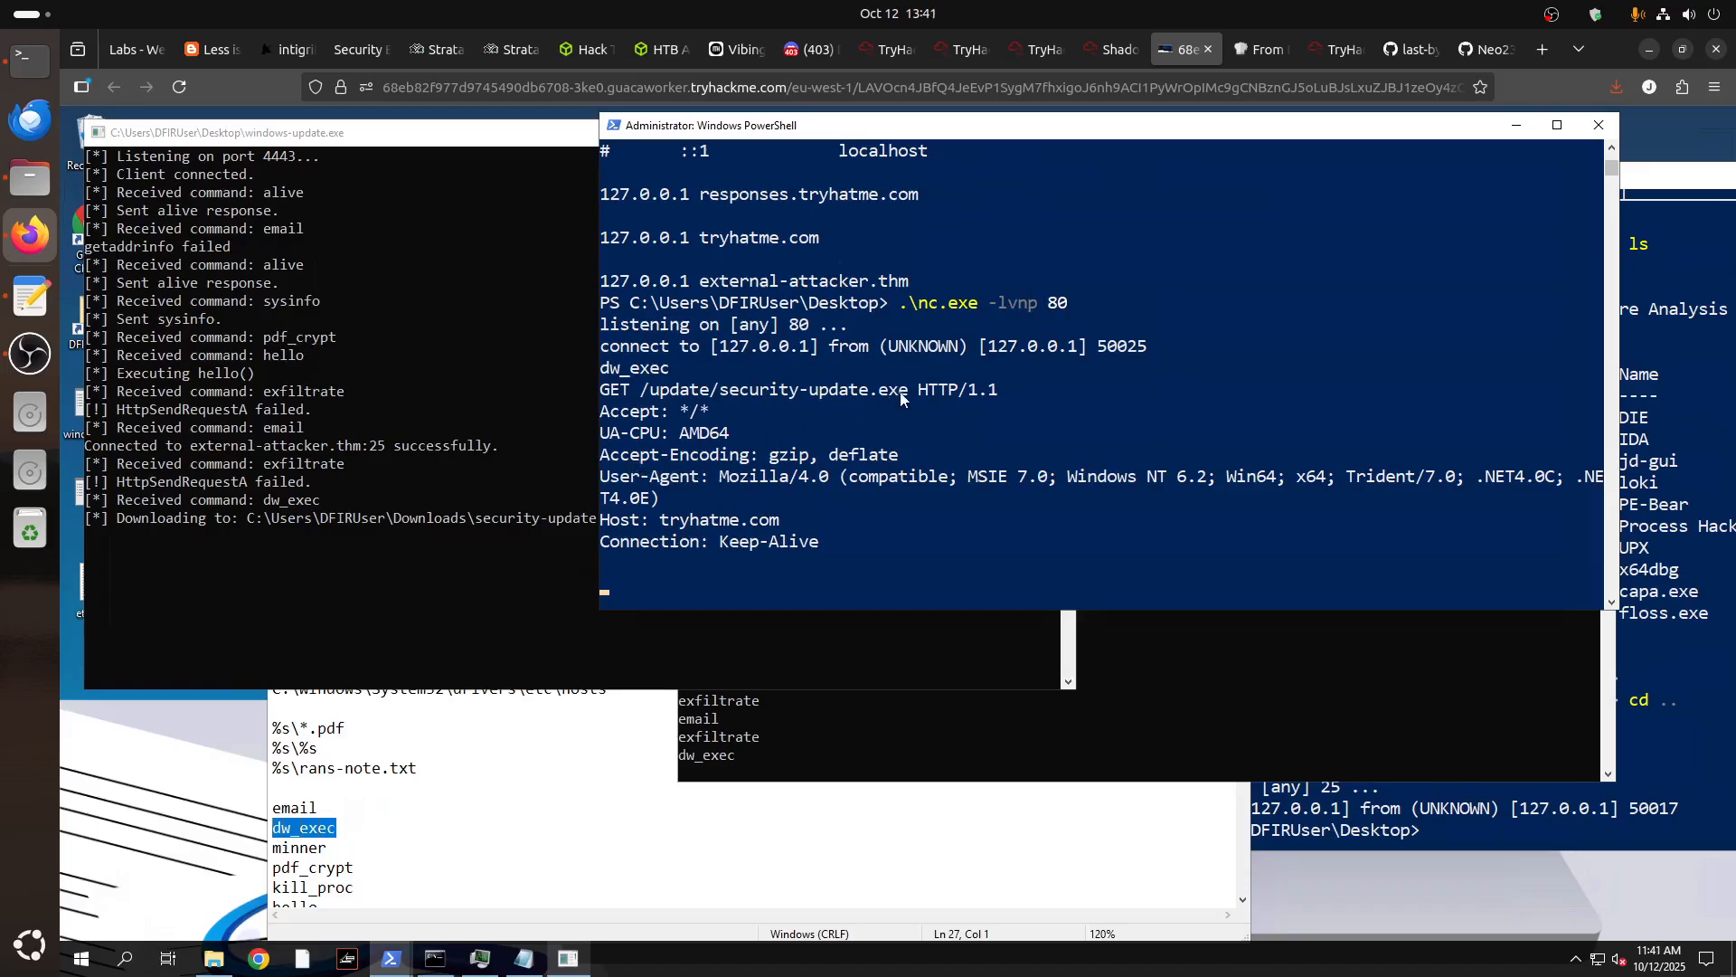
drag(907, 398, 631, 395)
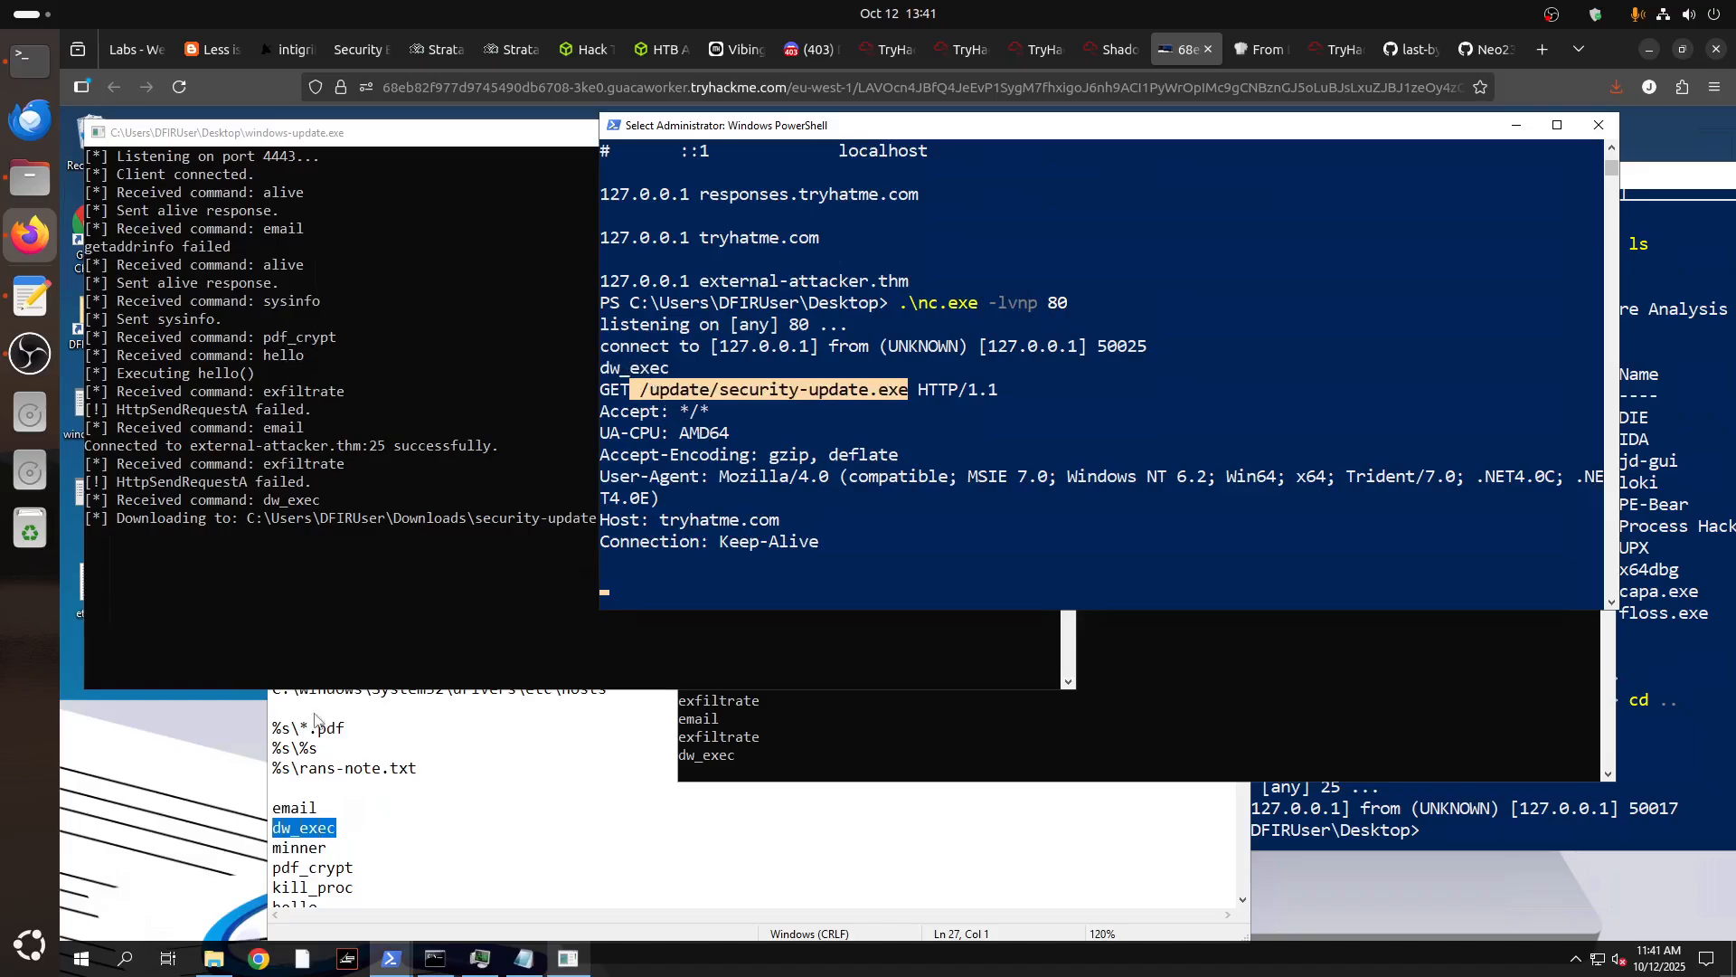
Clear the console windows out of the way, create a folder named update on the desktop, and put the notes away.
click(1516, 126)
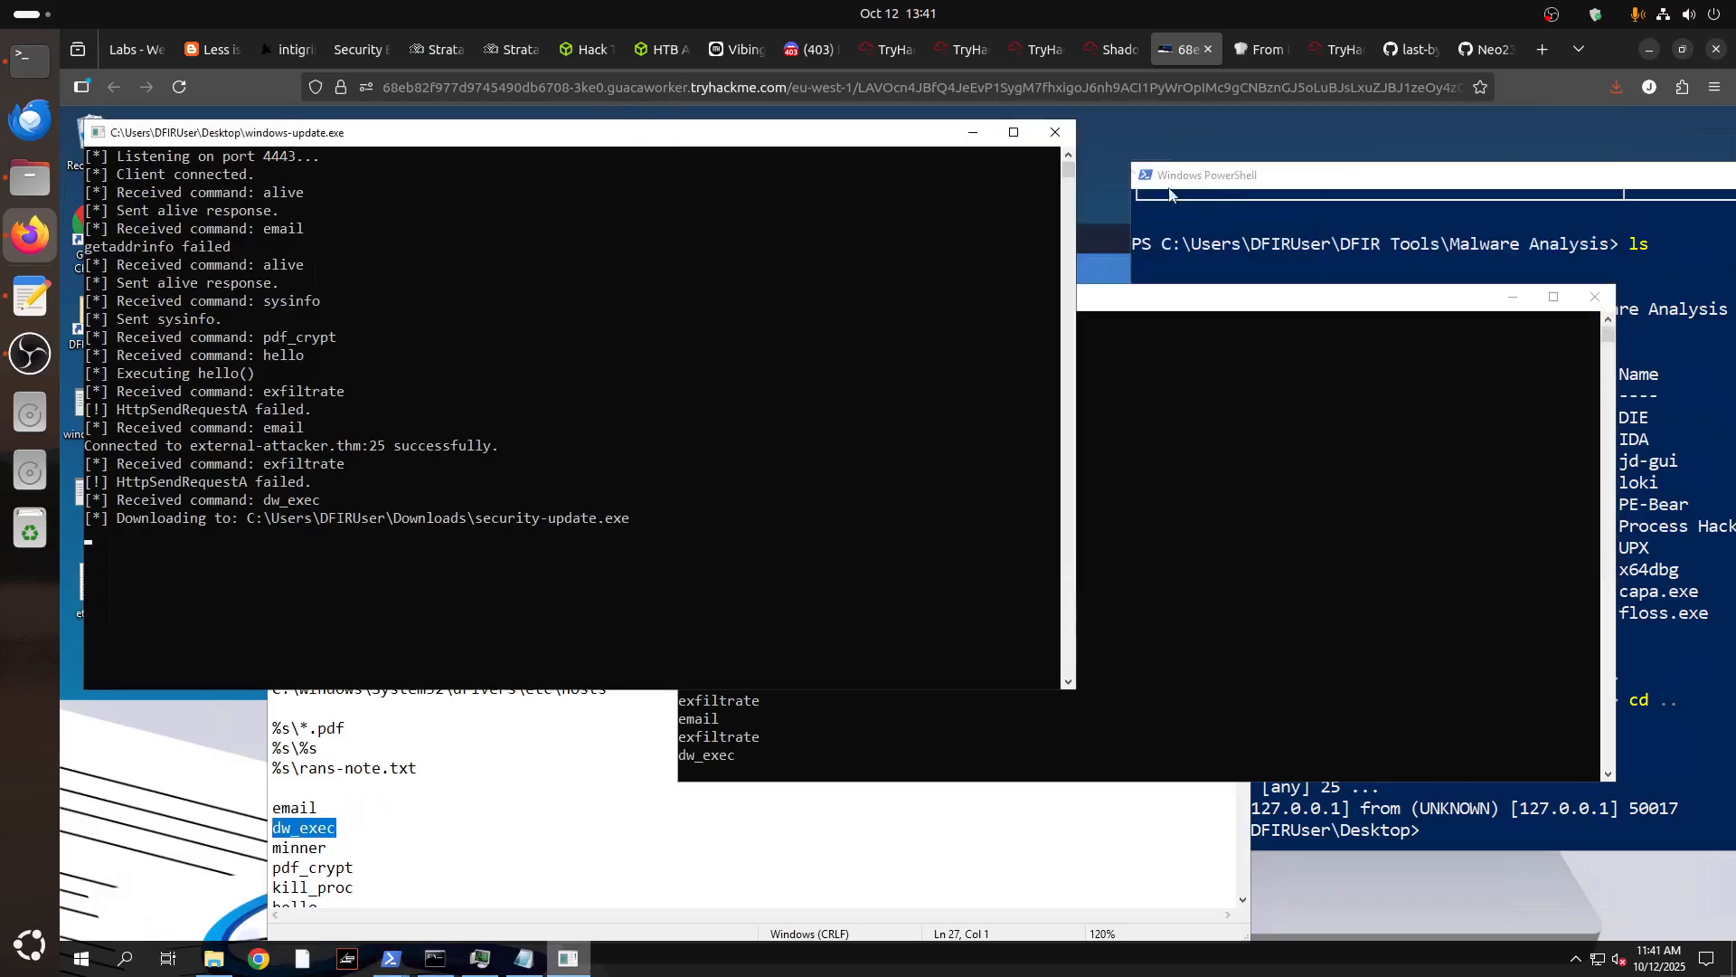
click(974, 135)
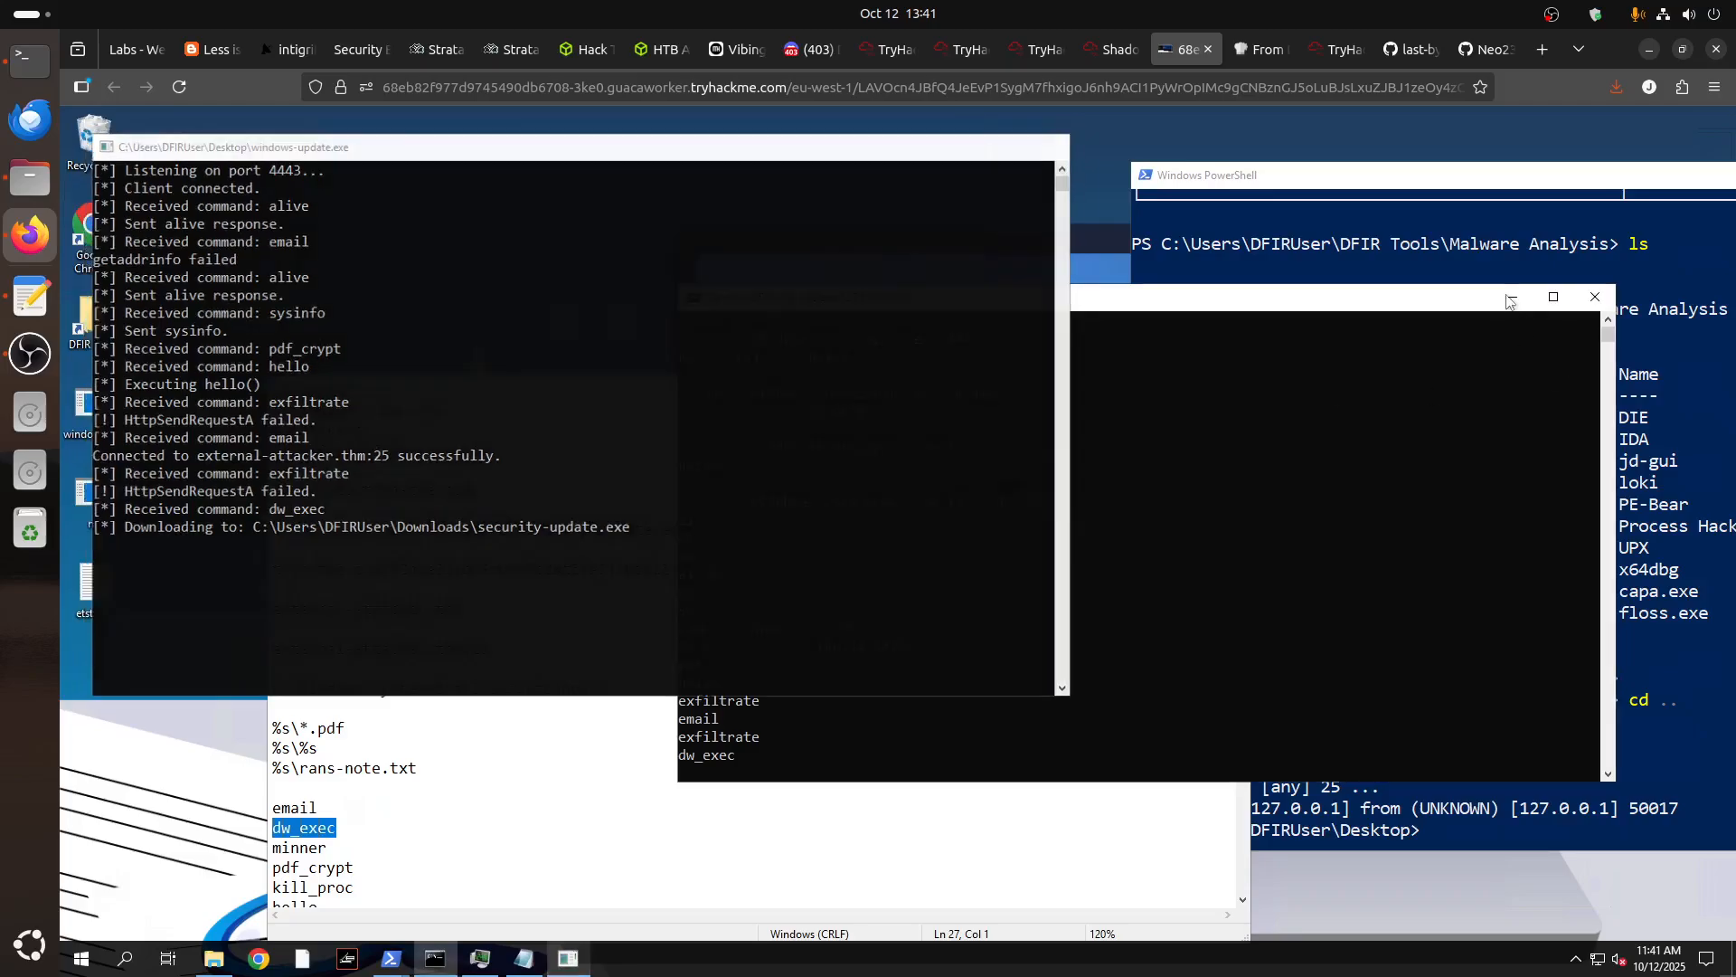
click(1509, 298)
right_click(336, 231)
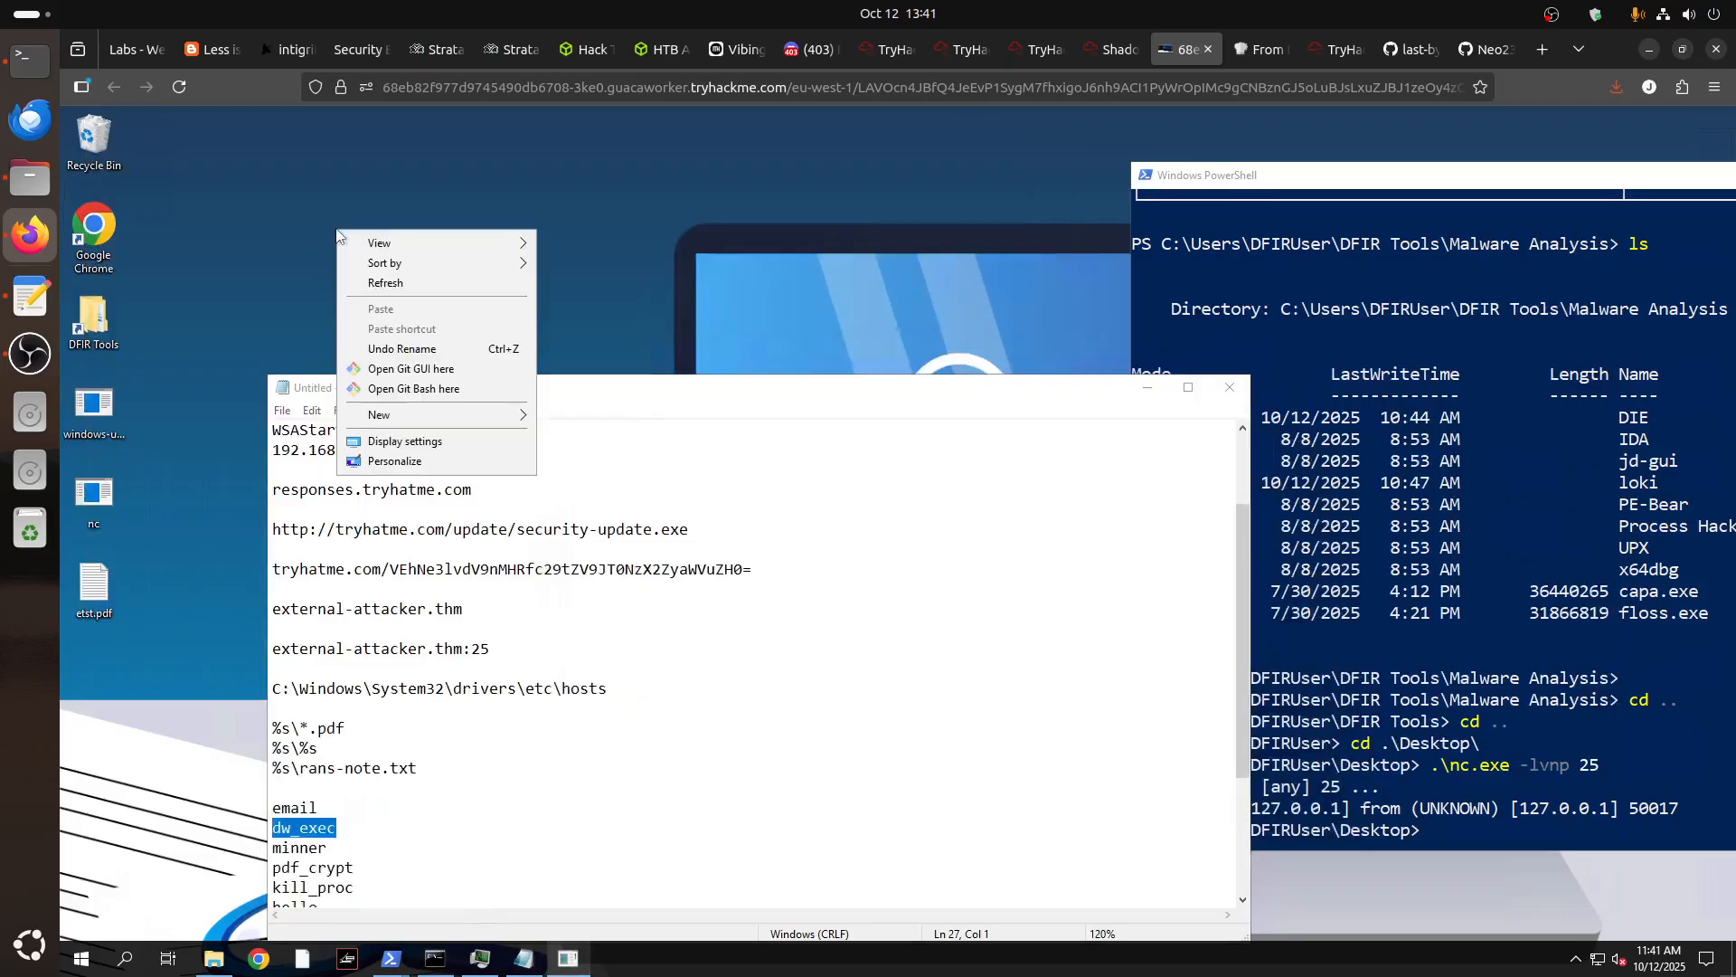
mouse_move(384, 416)
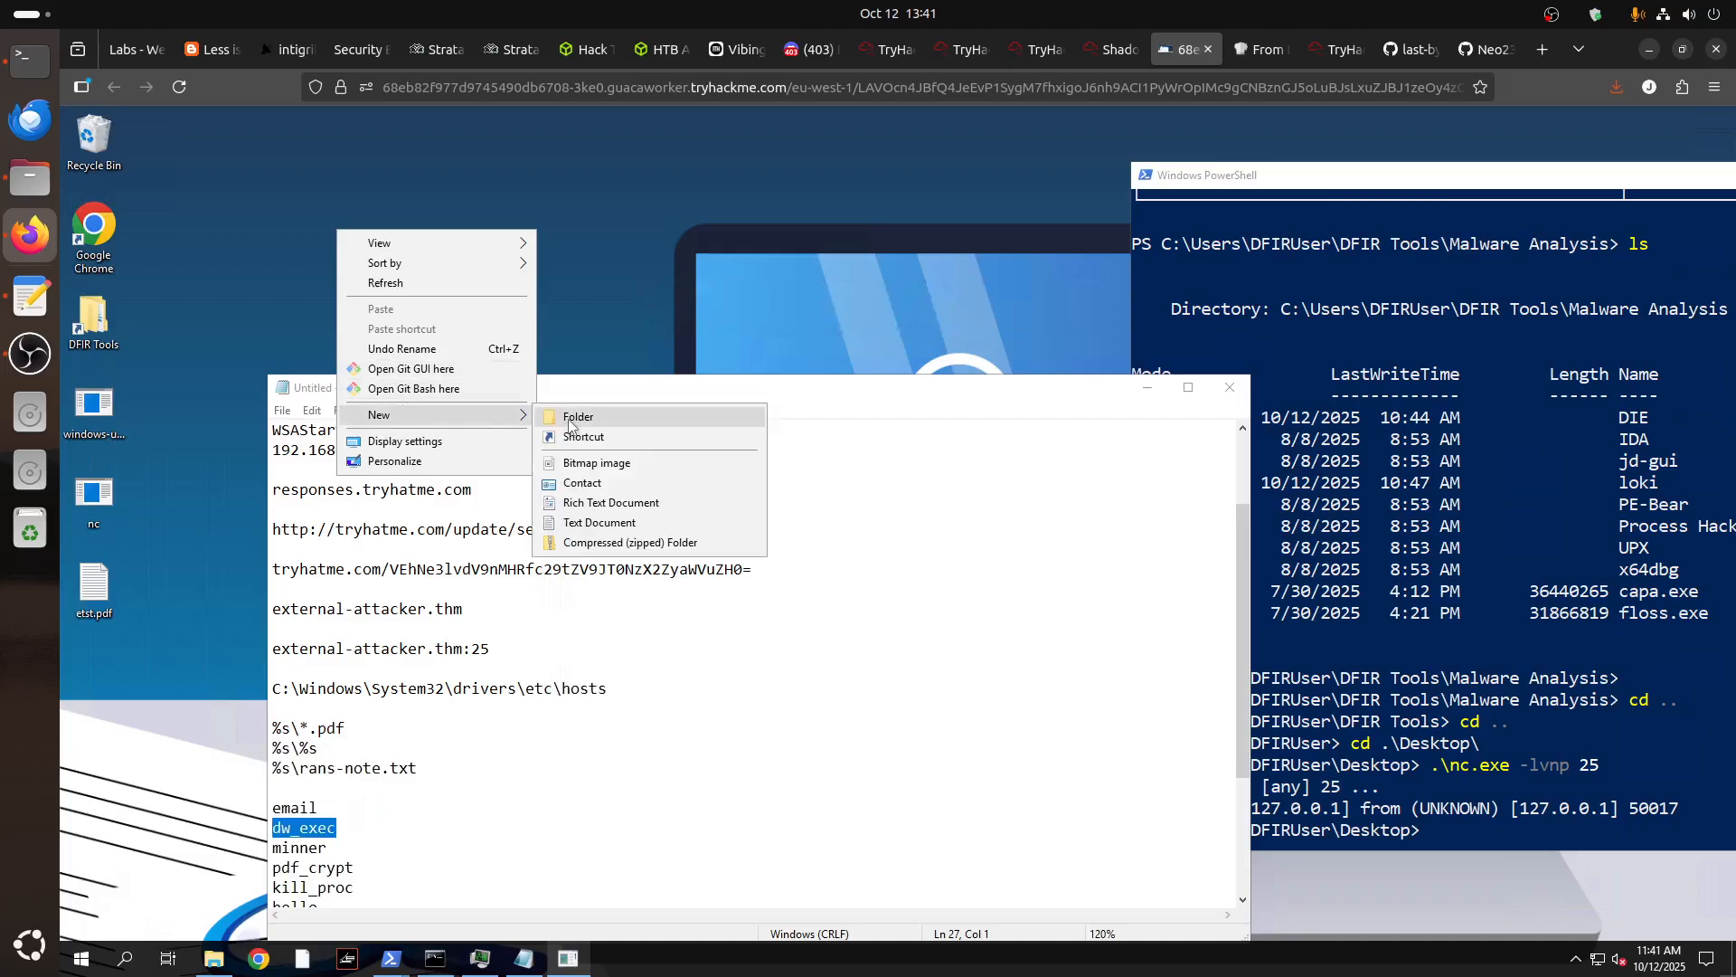
click(570, 418)
text(update)
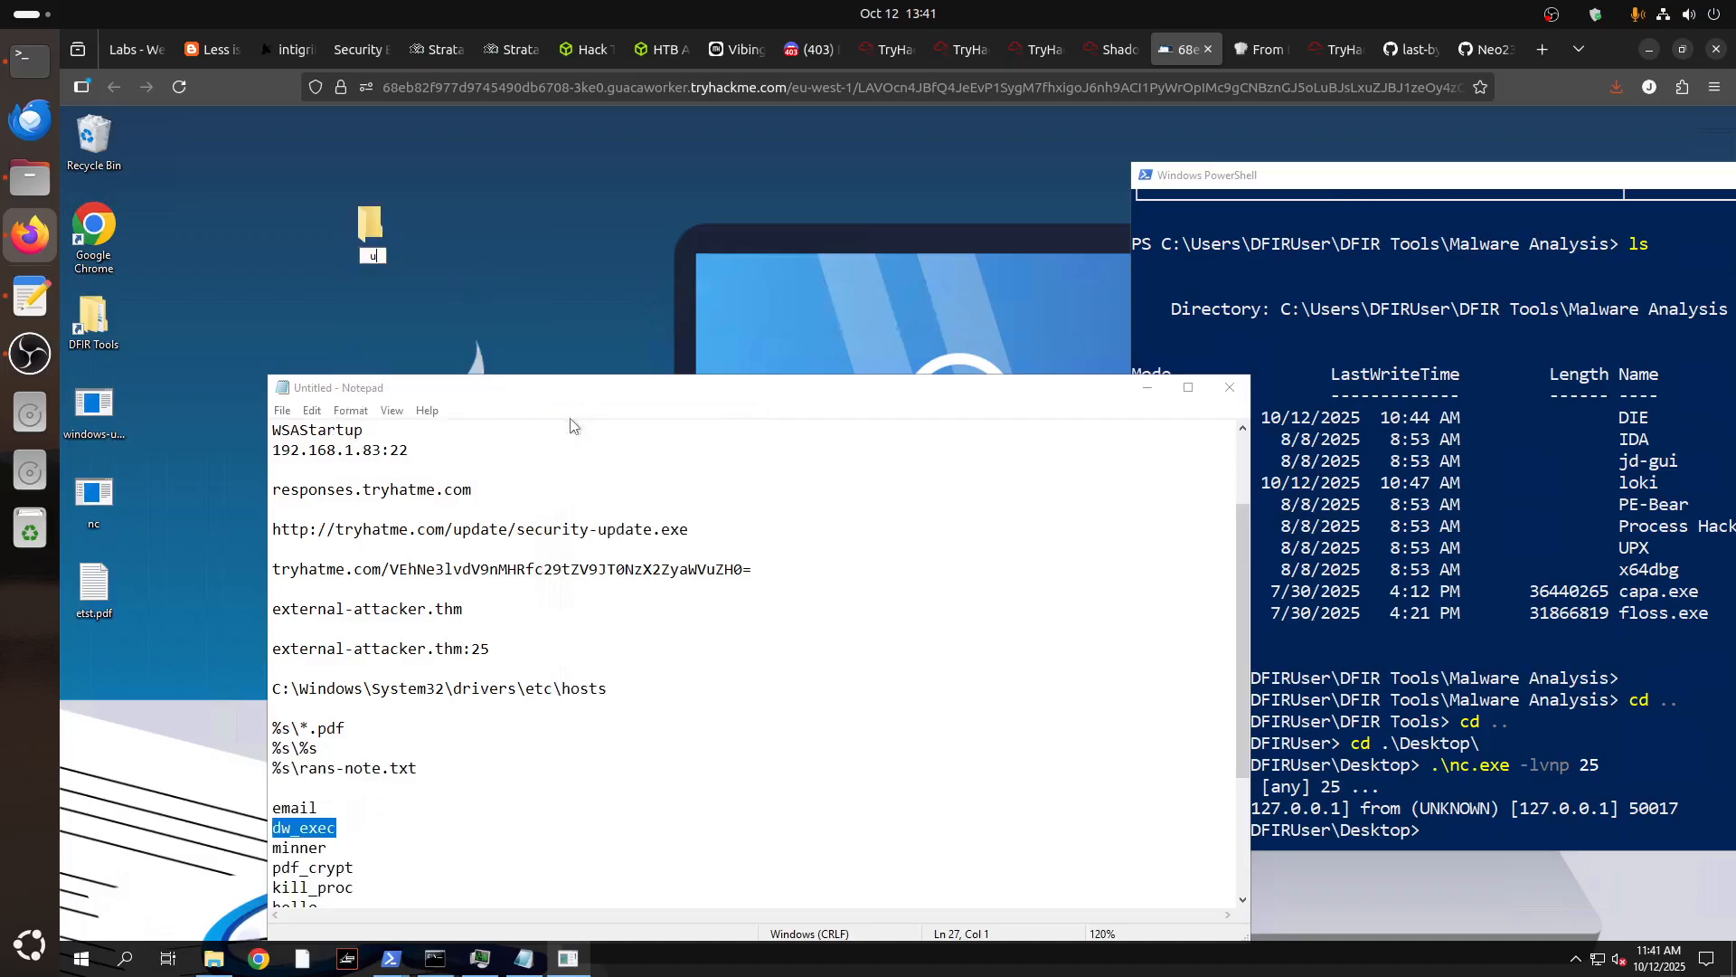
key(Return)
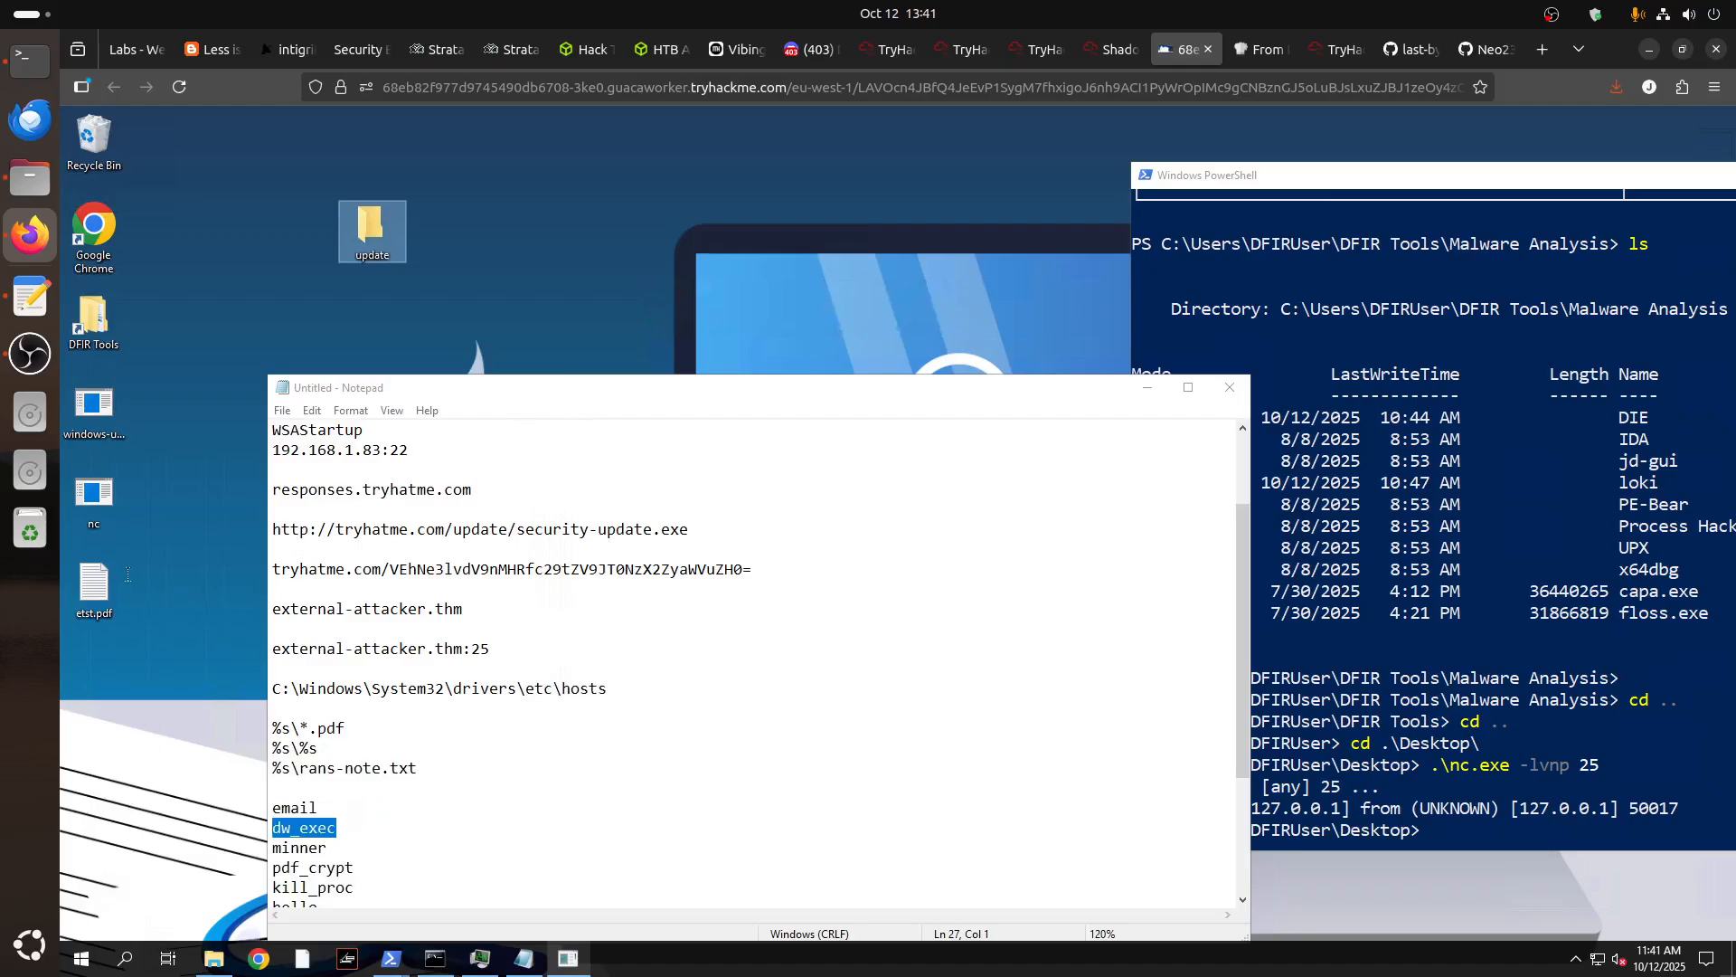
click(1143, 391)
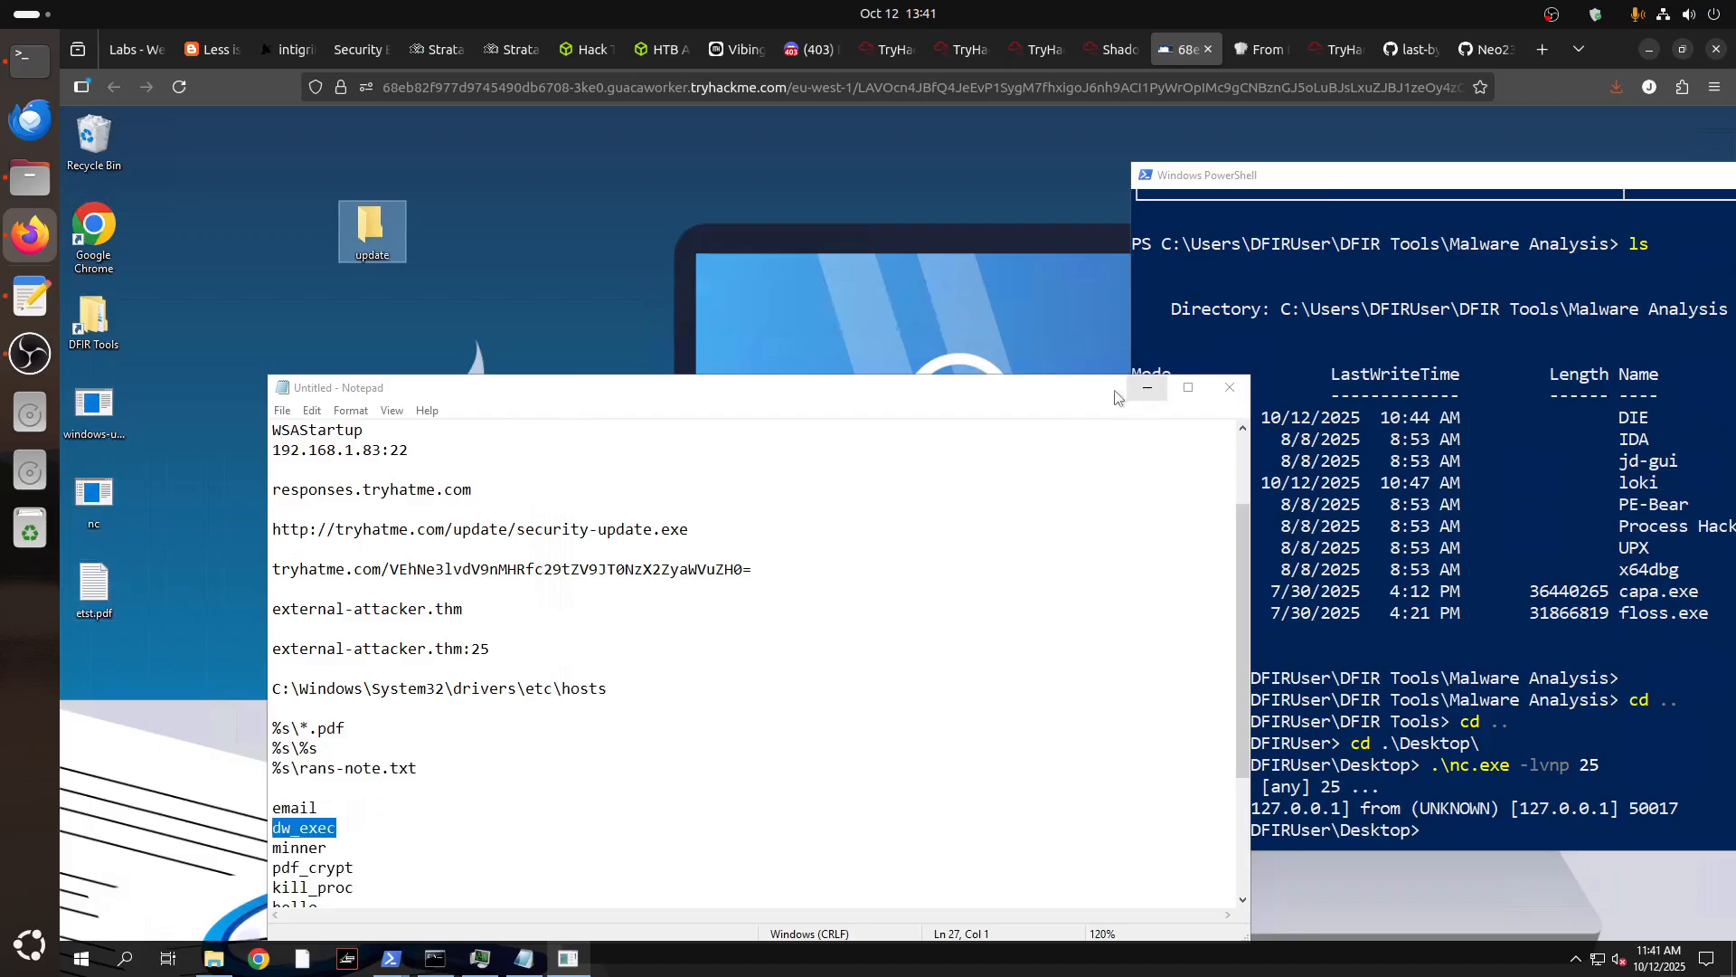
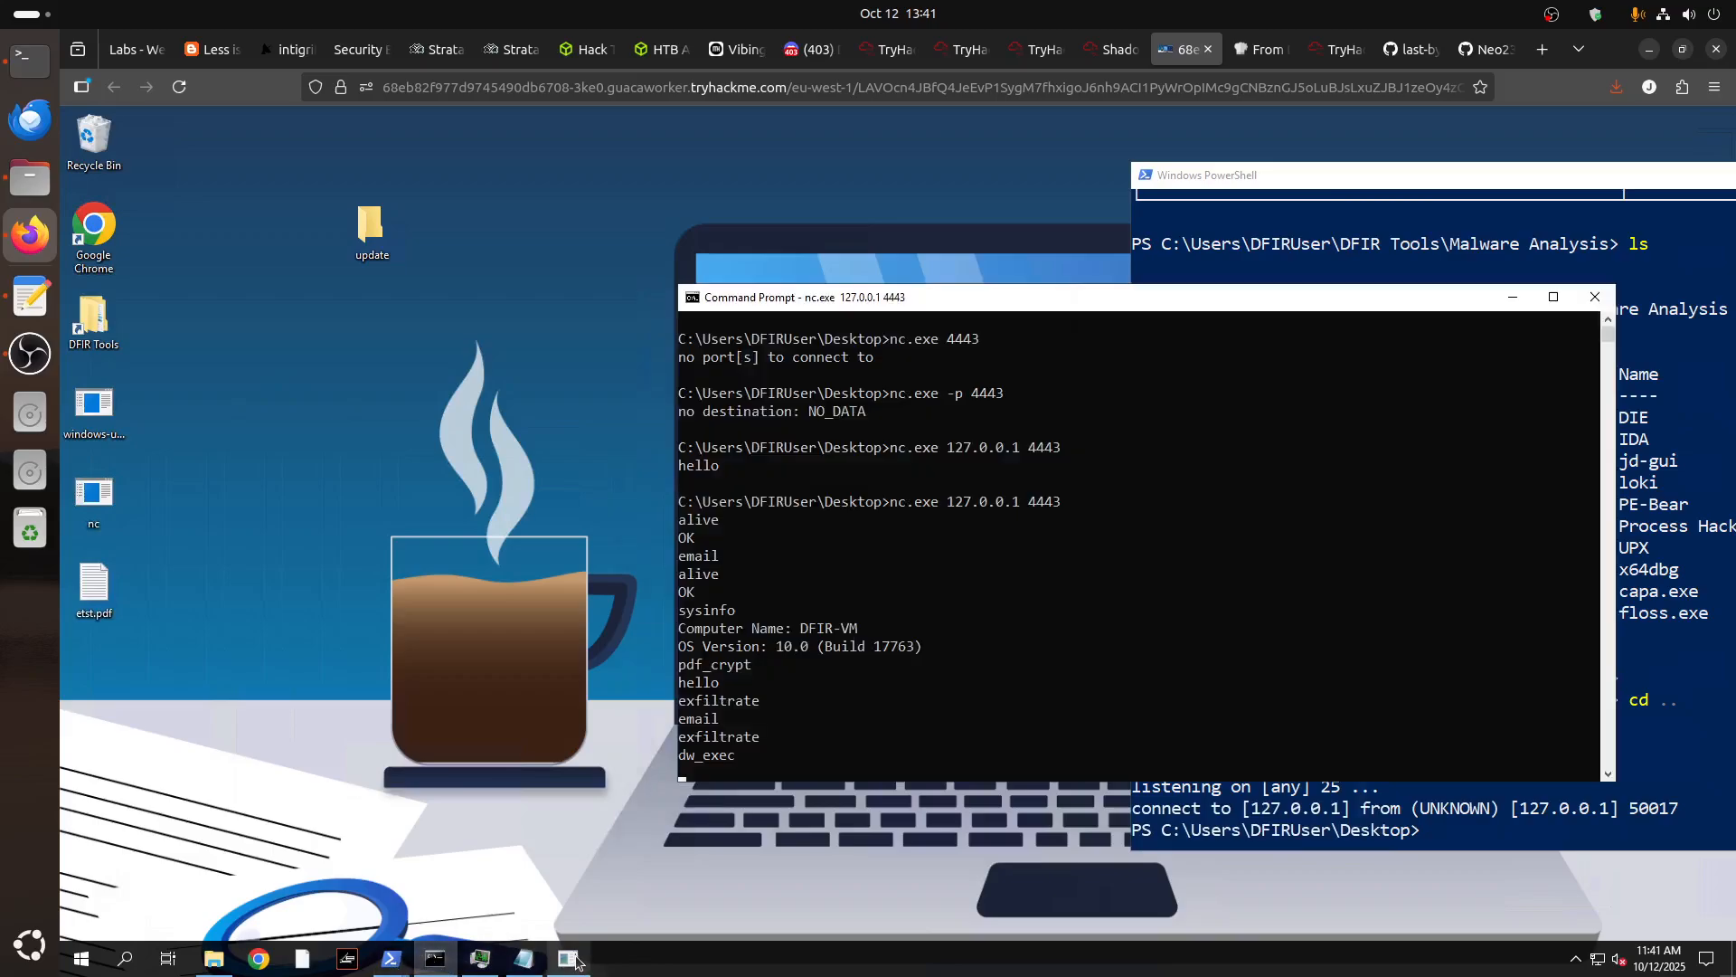
Check the windows-update.exe output, resend dw_exec through the nc.exe session, and close the windows-update.exe console.
click(571, 959)
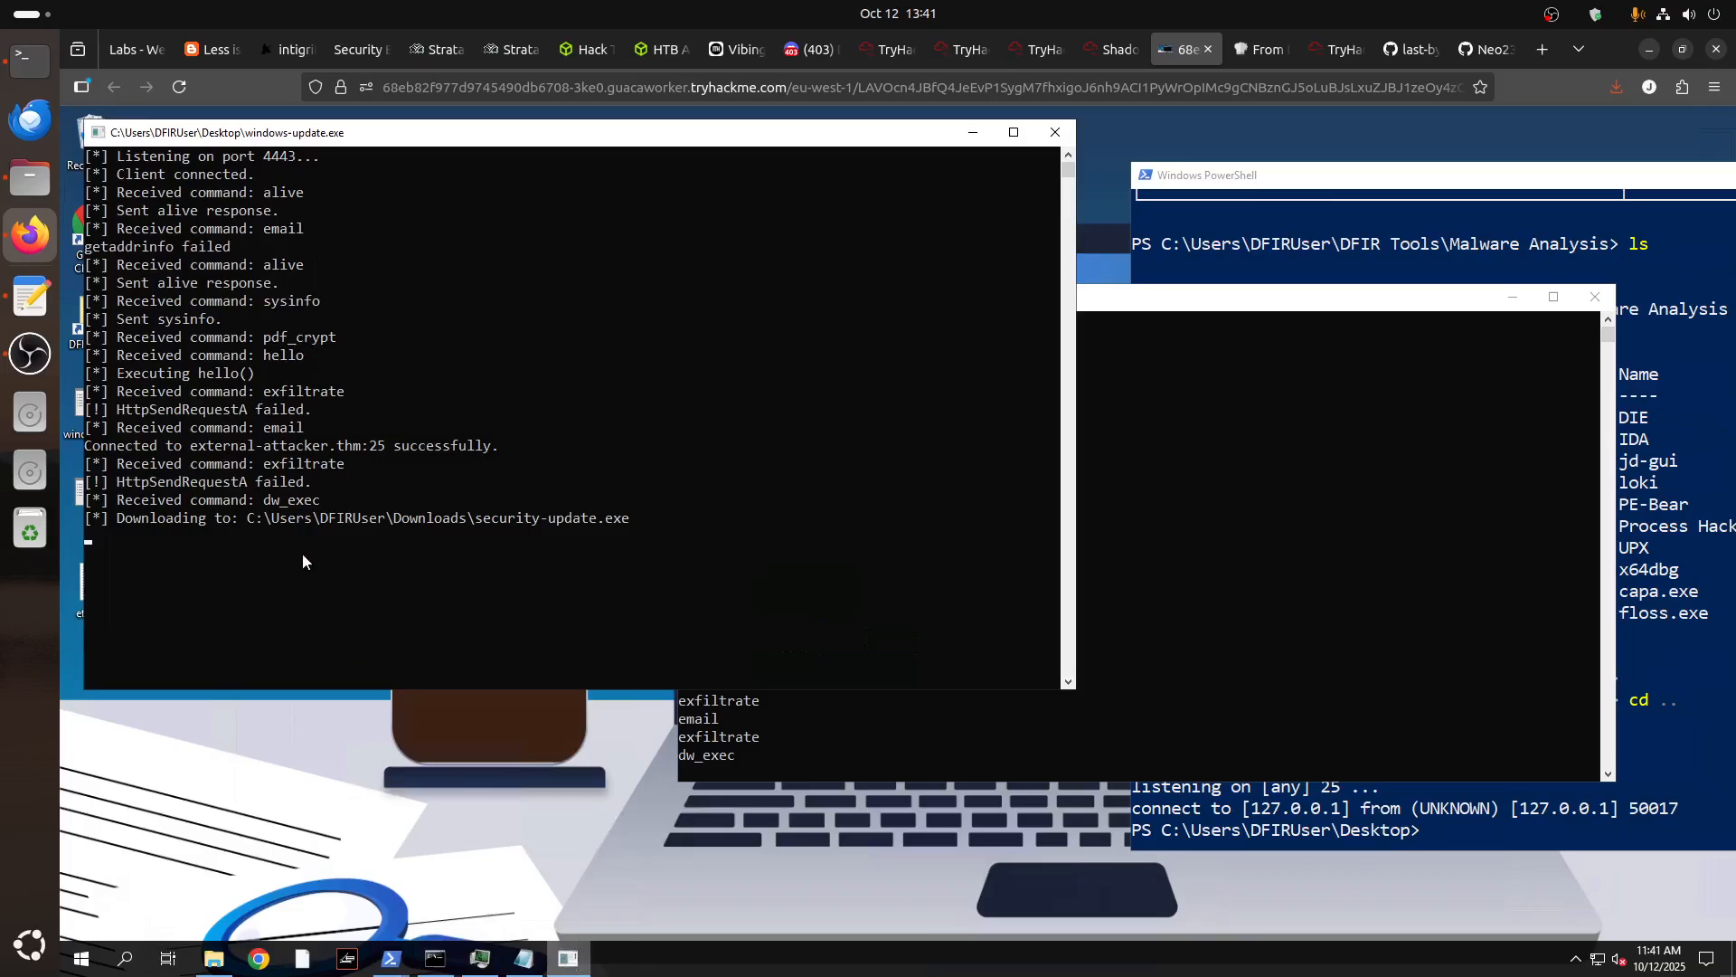
click(1203, 639)
text(dw_exec)
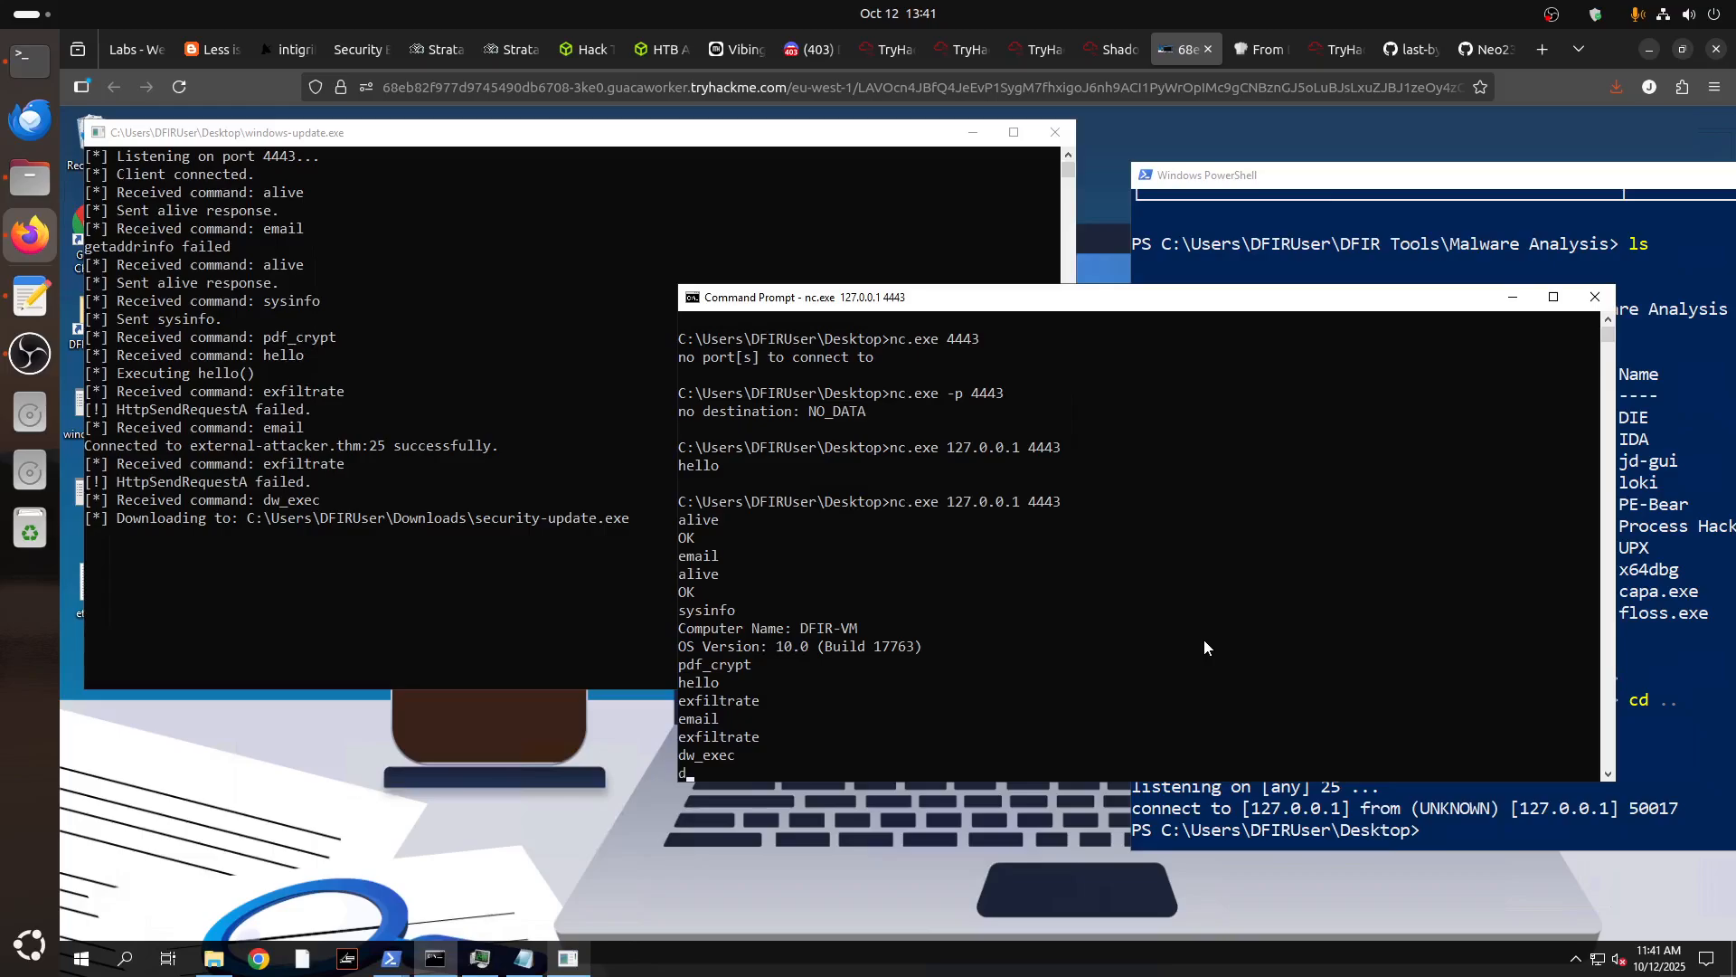
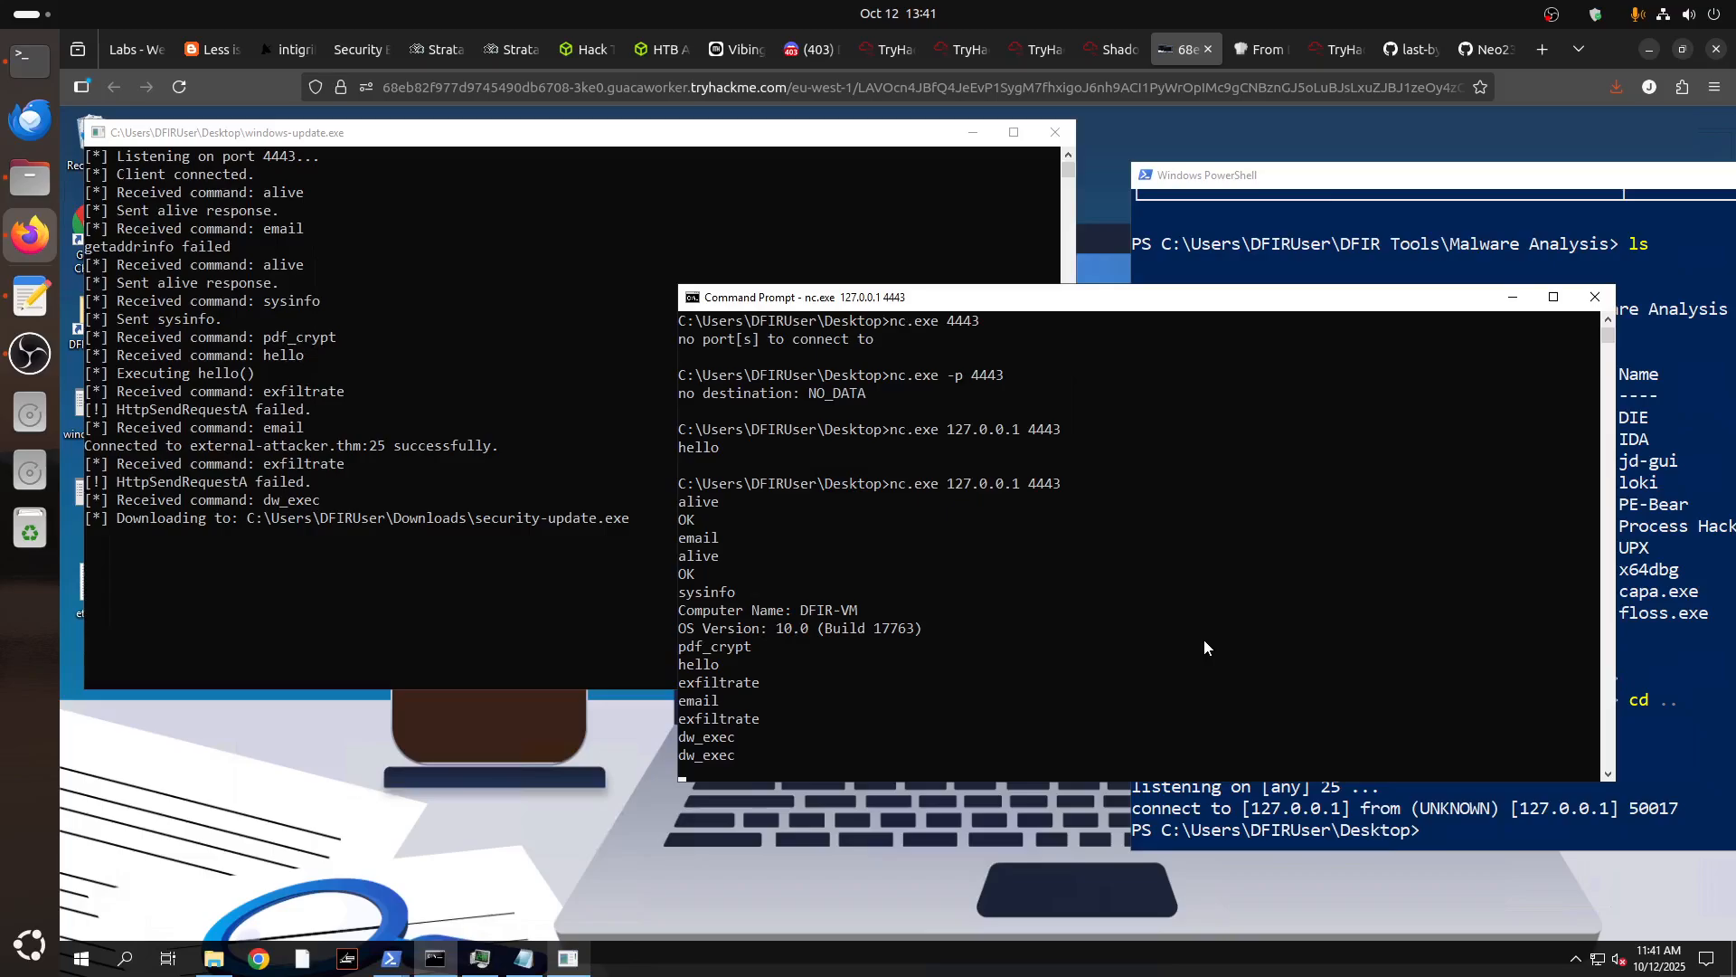
click(1054, 133)
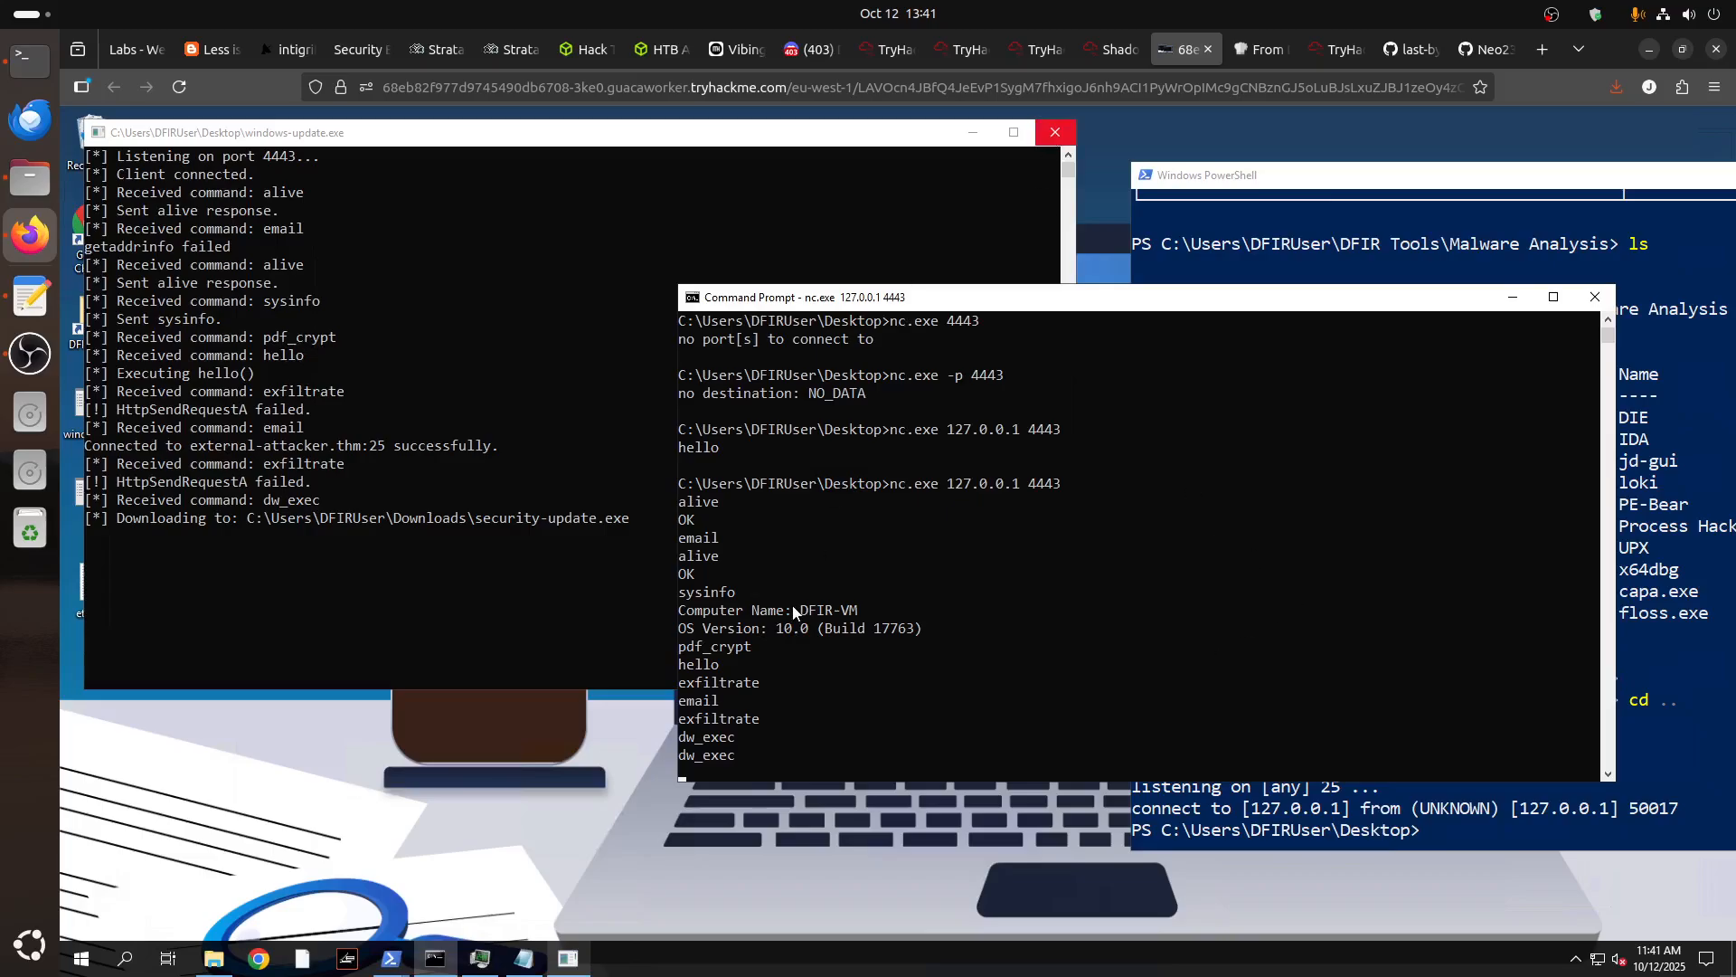
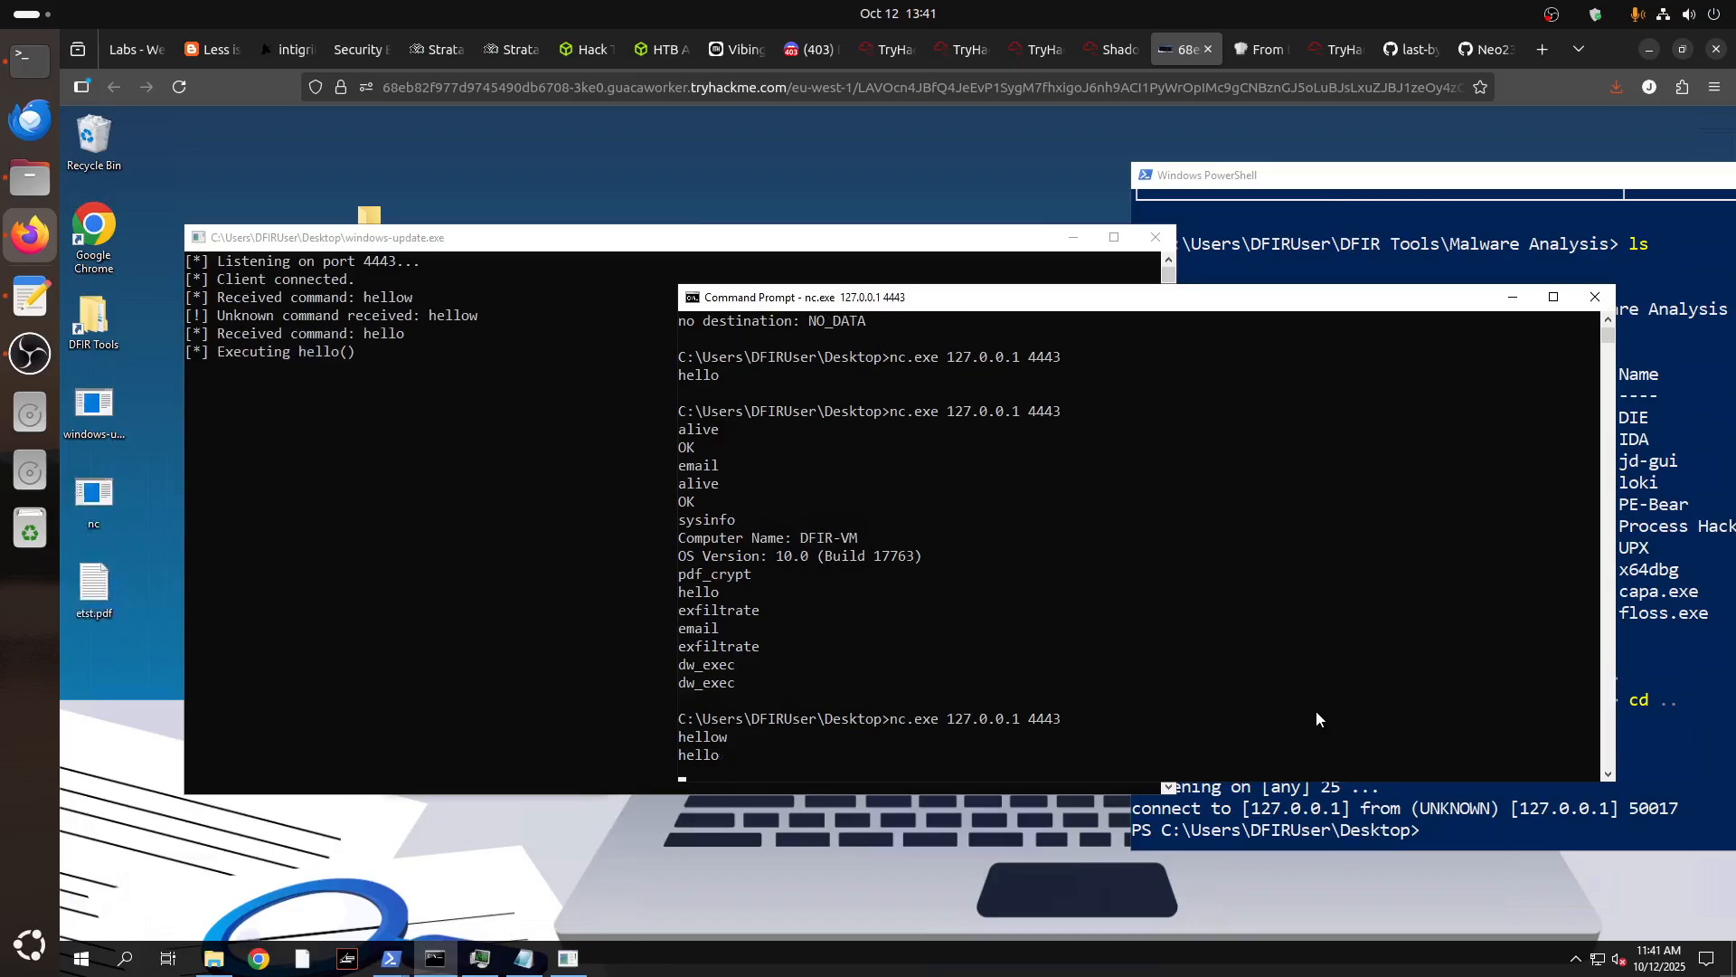
Restart the port 80 listener with .\nc.exe -lvnp 80 and send dw_exec through the new nc.exe 127.0.0.1 4443 session.
text(dw_e)
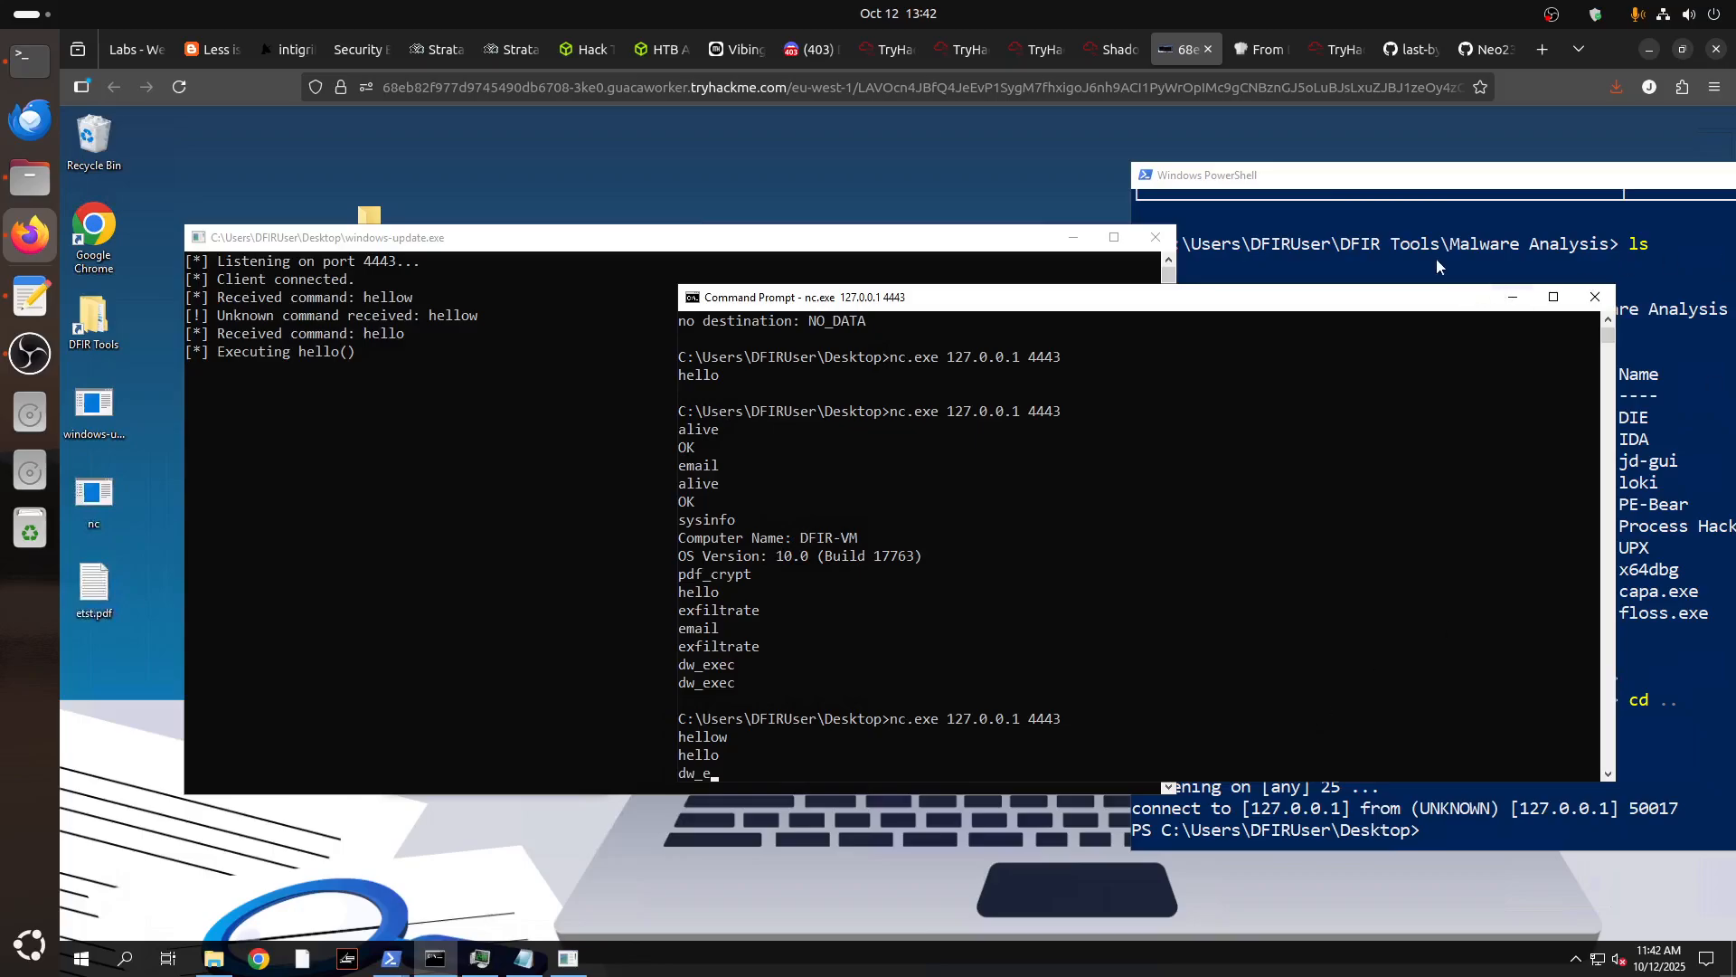
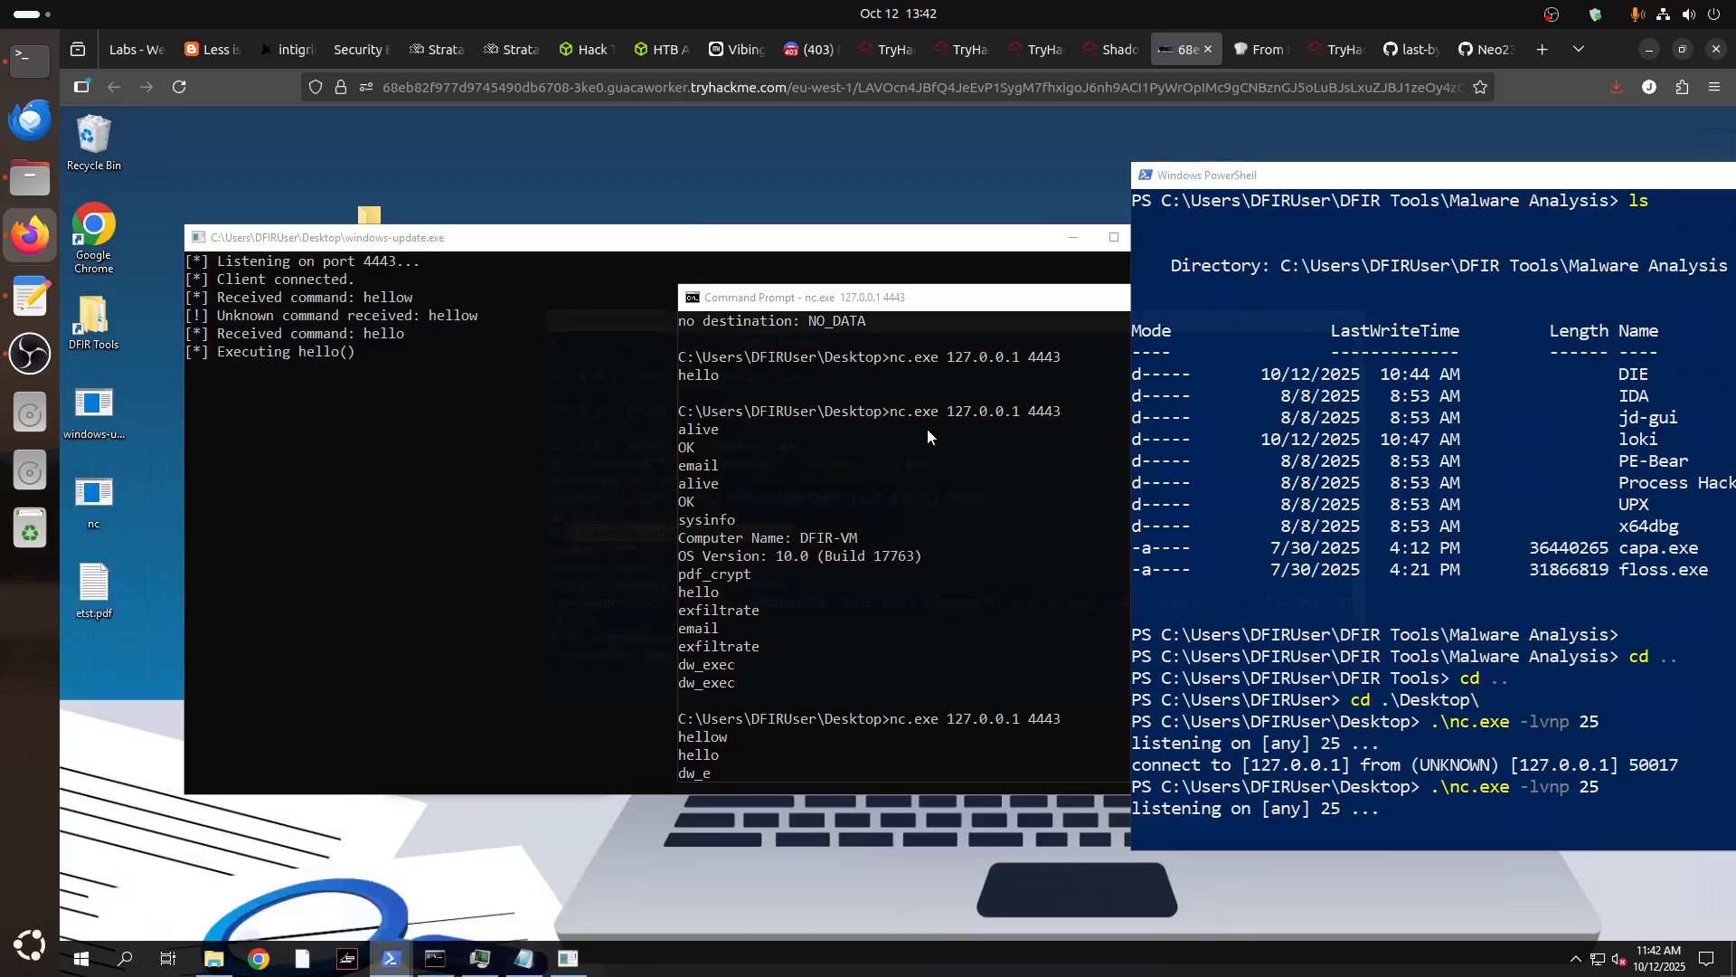
key(alt+Tab)
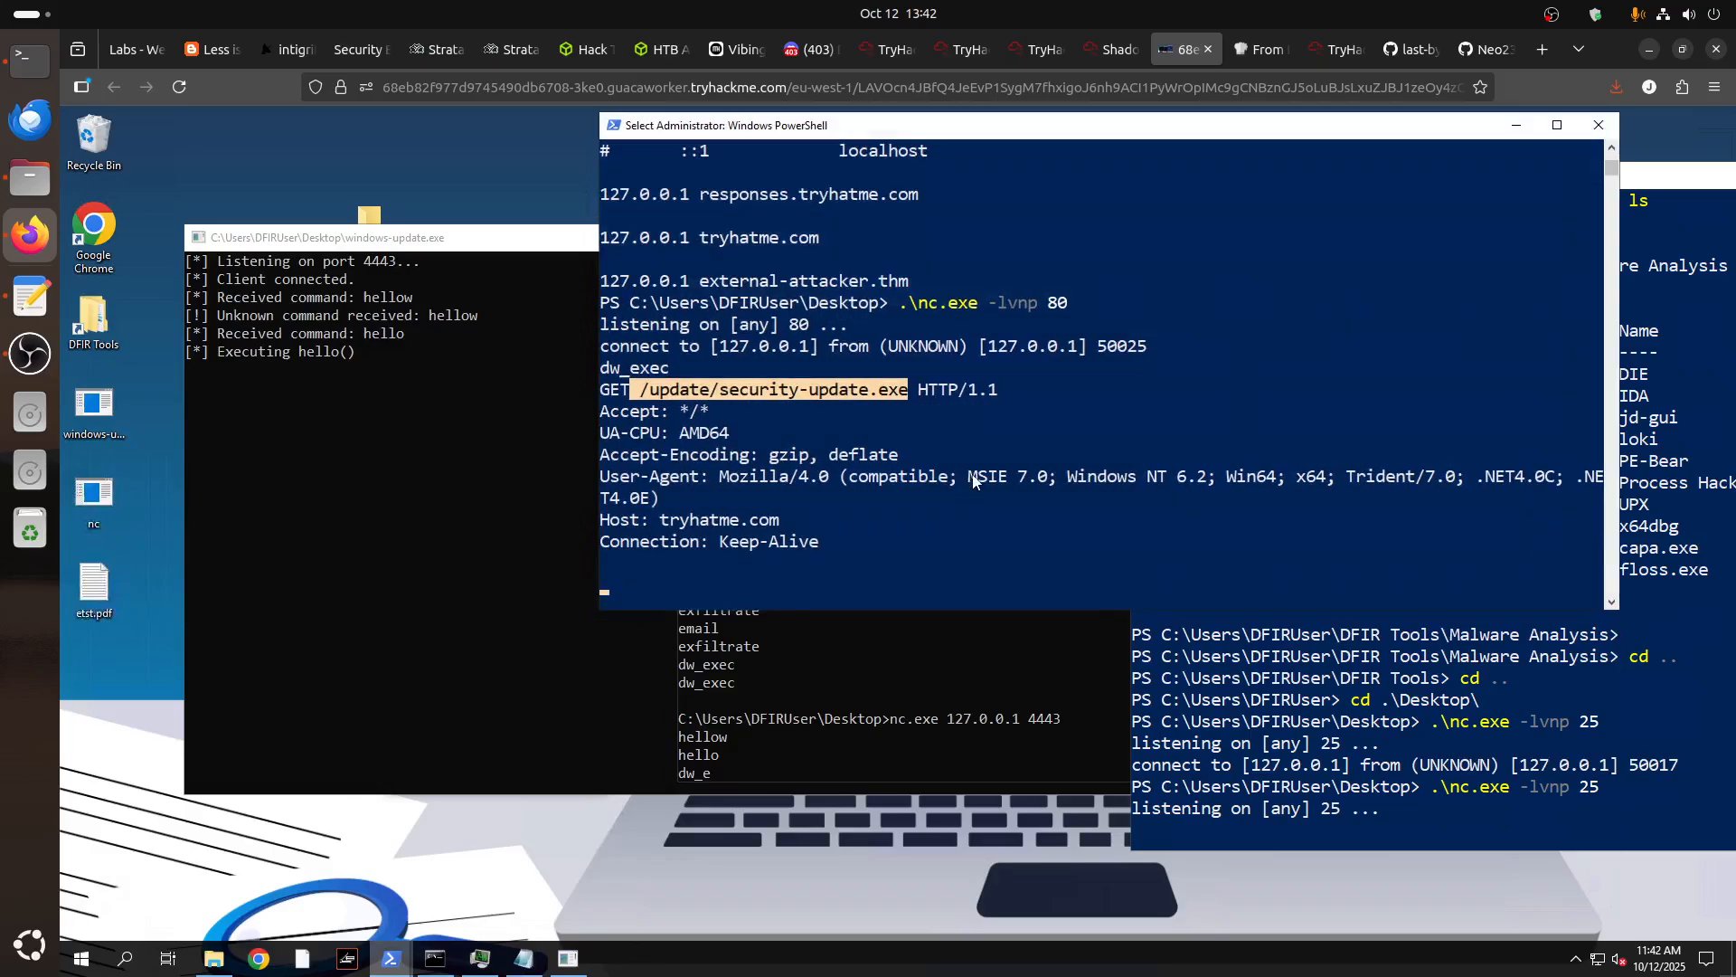
key(ctrl+c)
key(Up)
key(Return)
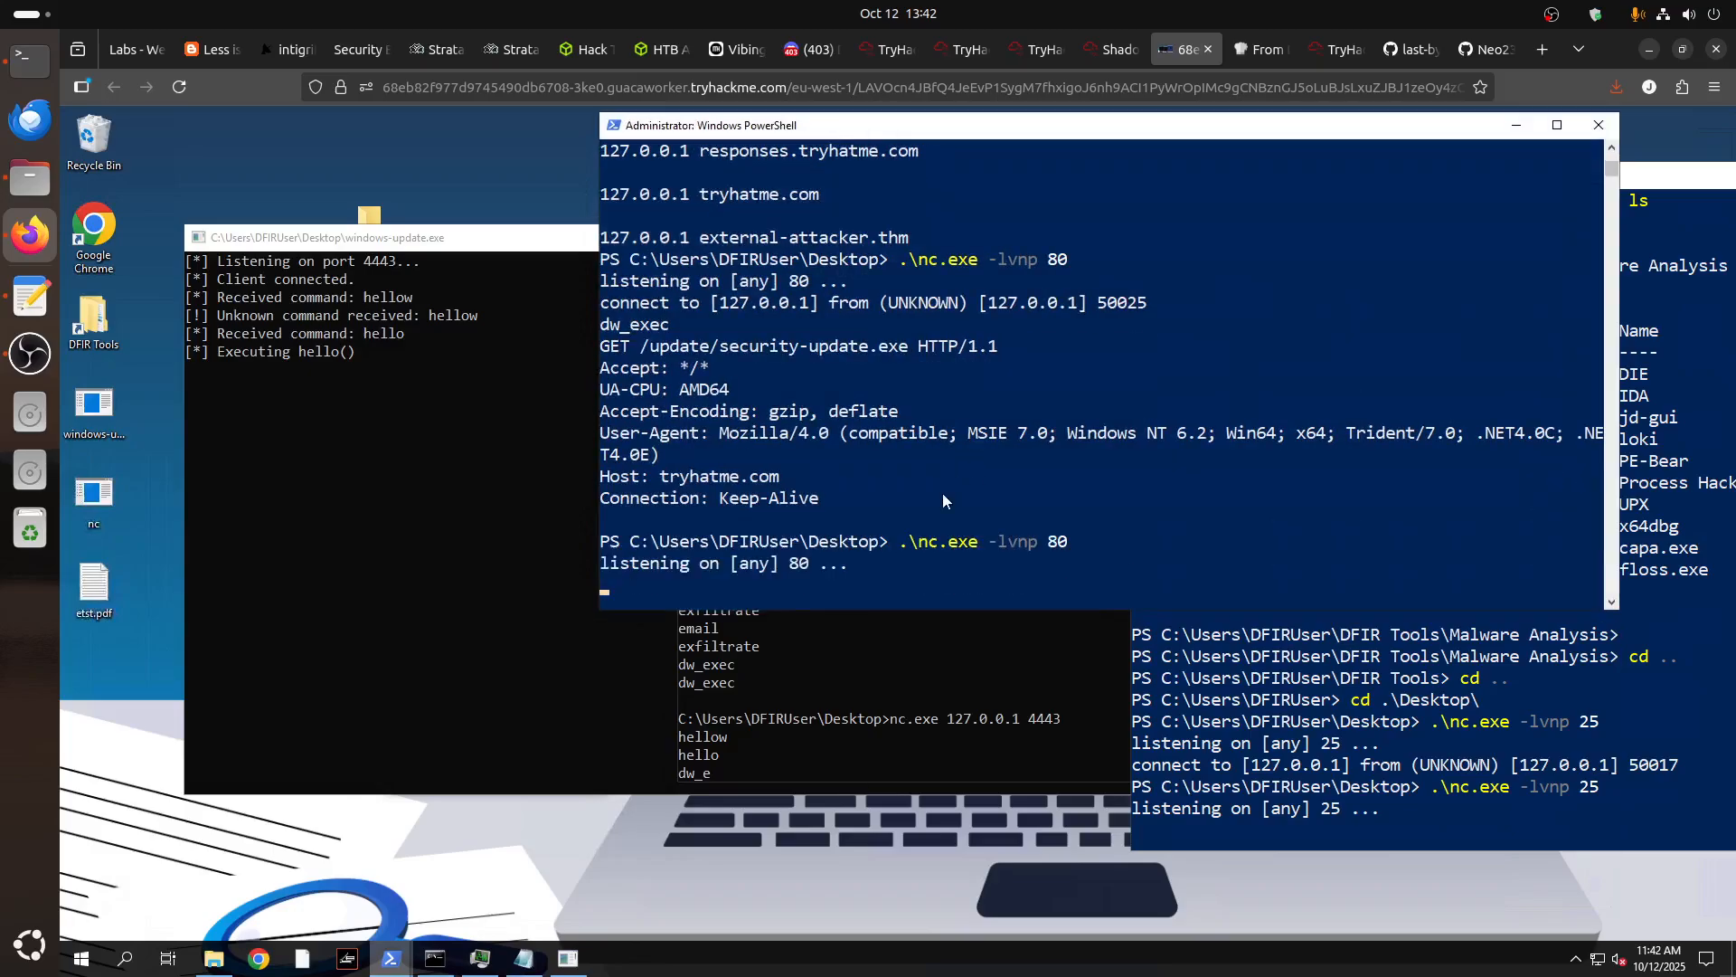
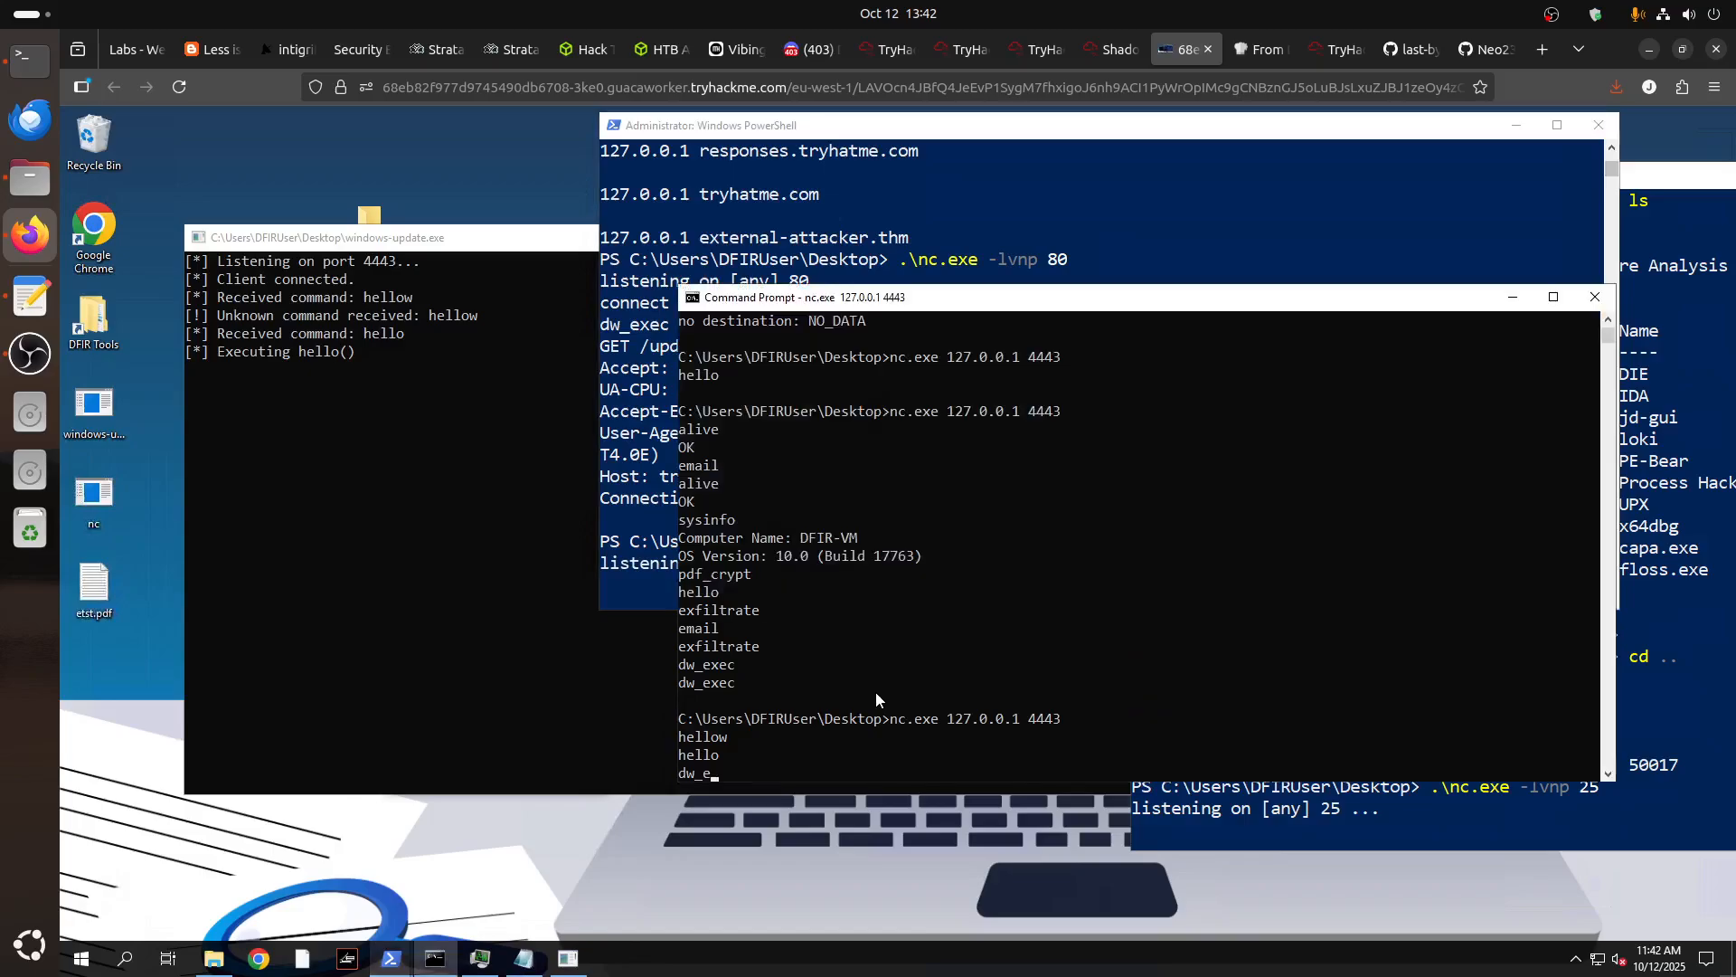
text(xec)
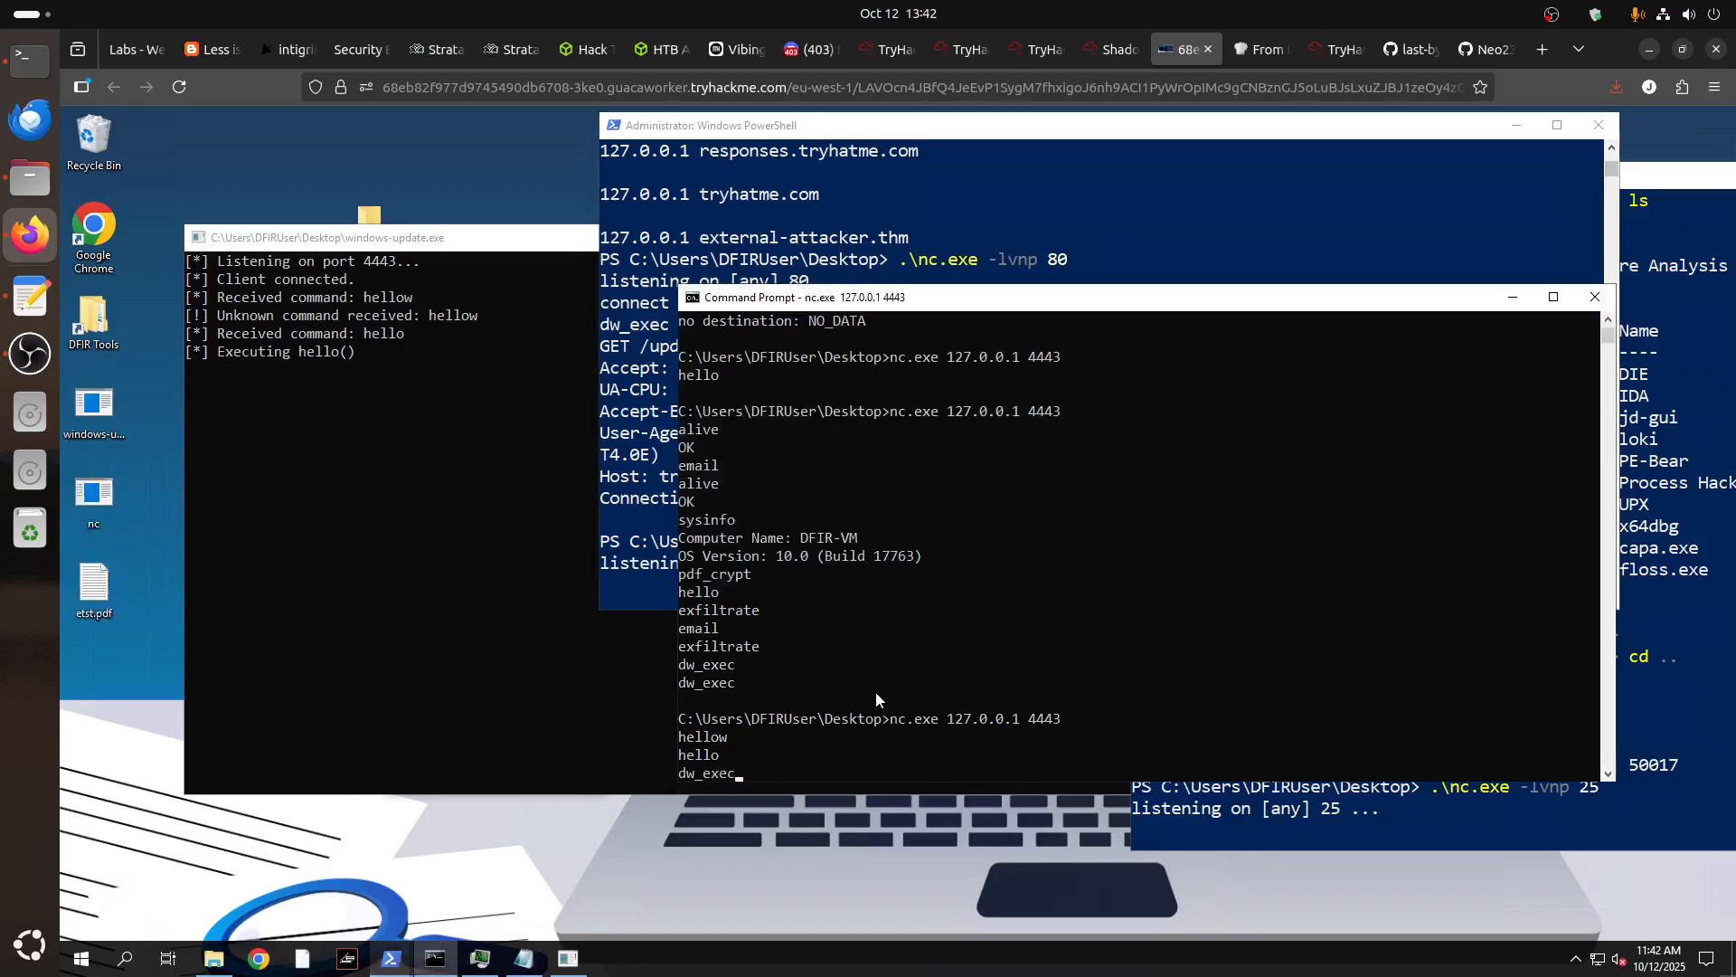
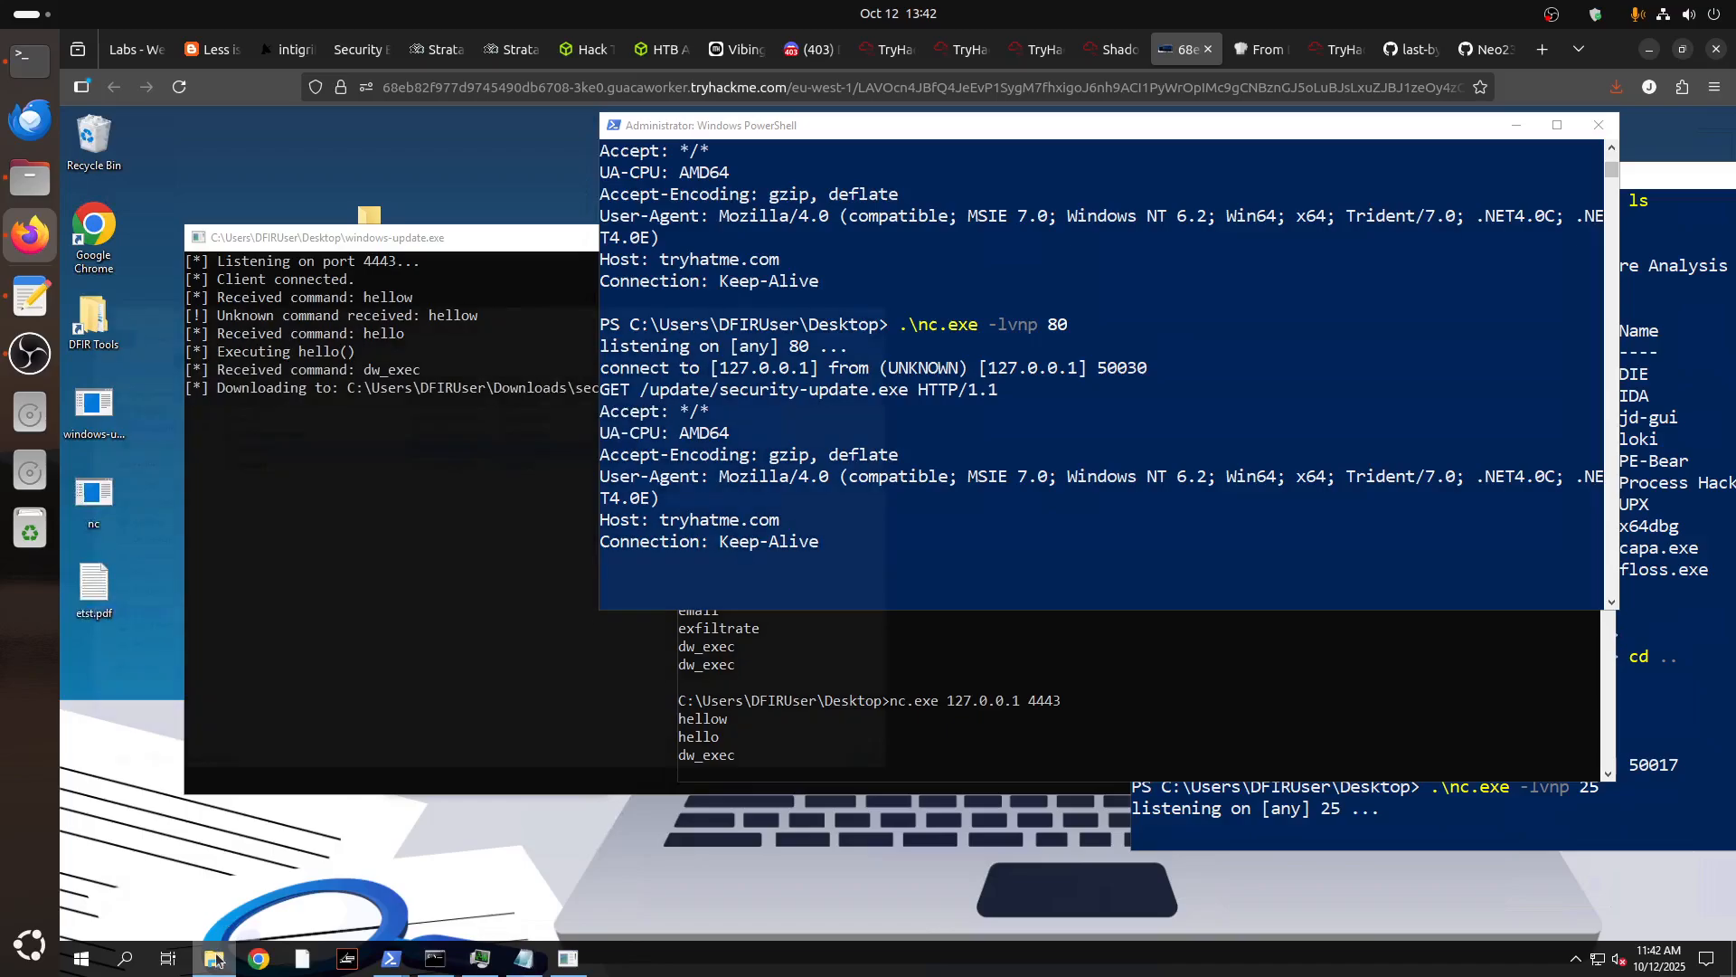
Look in the Downloads folder for security-update.exe and return to the port 80 listener.
click(213, 959)
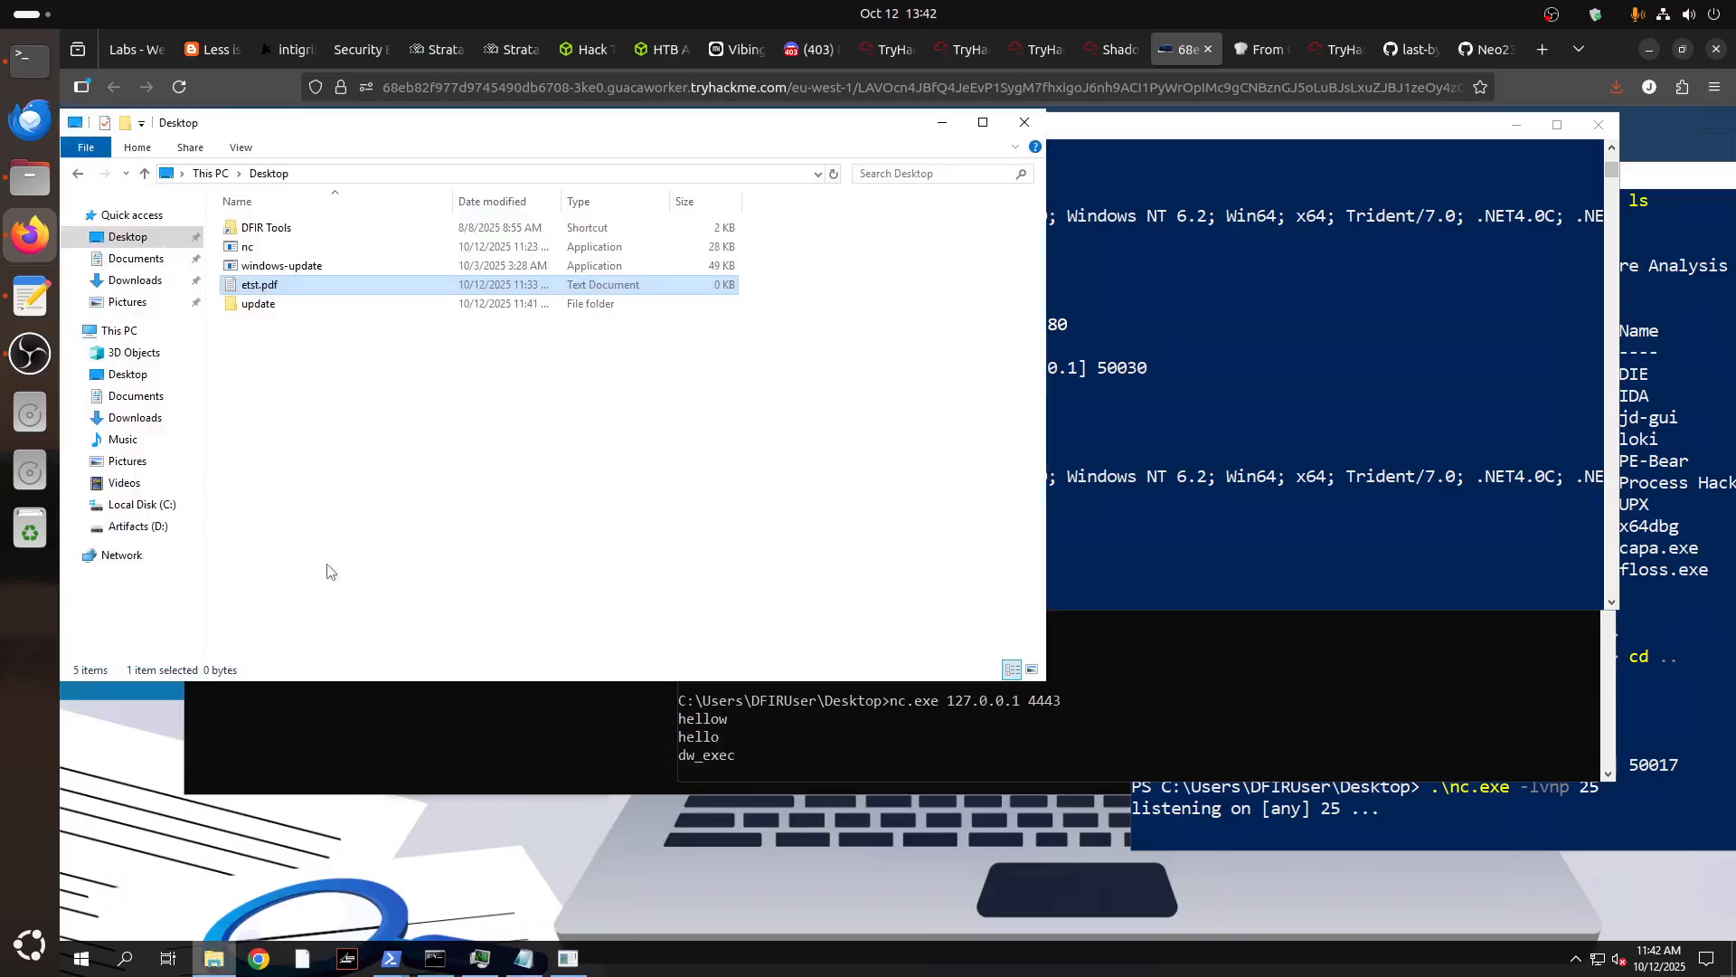
click(135, 417)
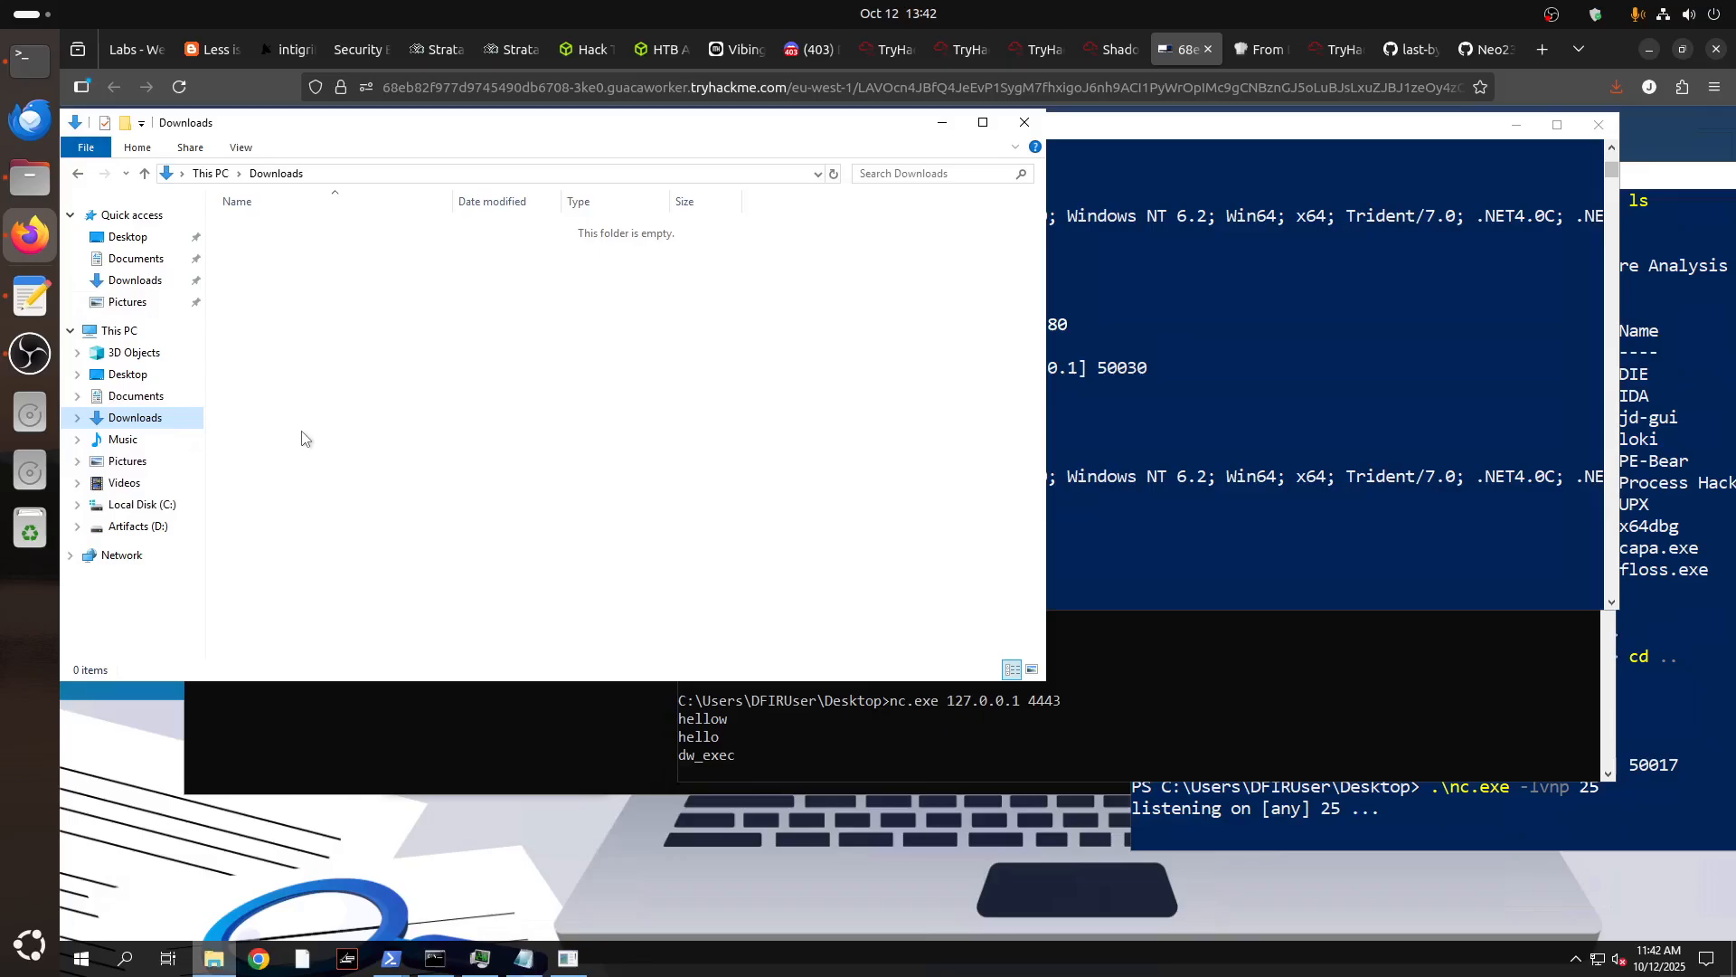
click(938, 132)
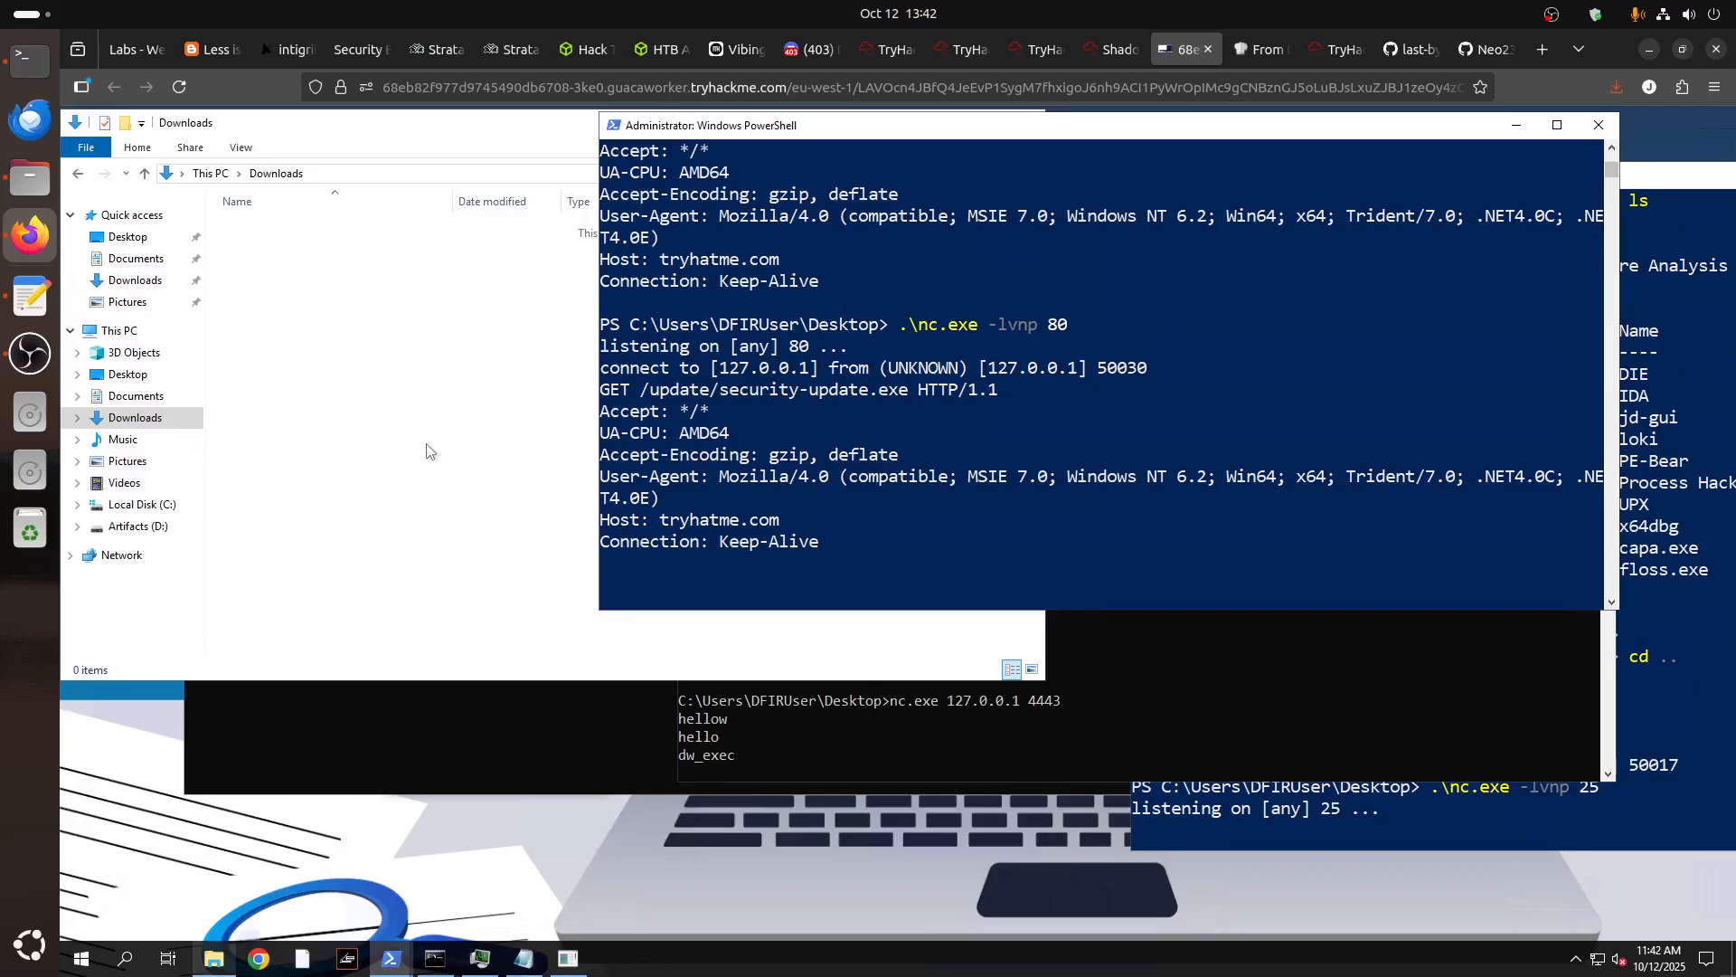
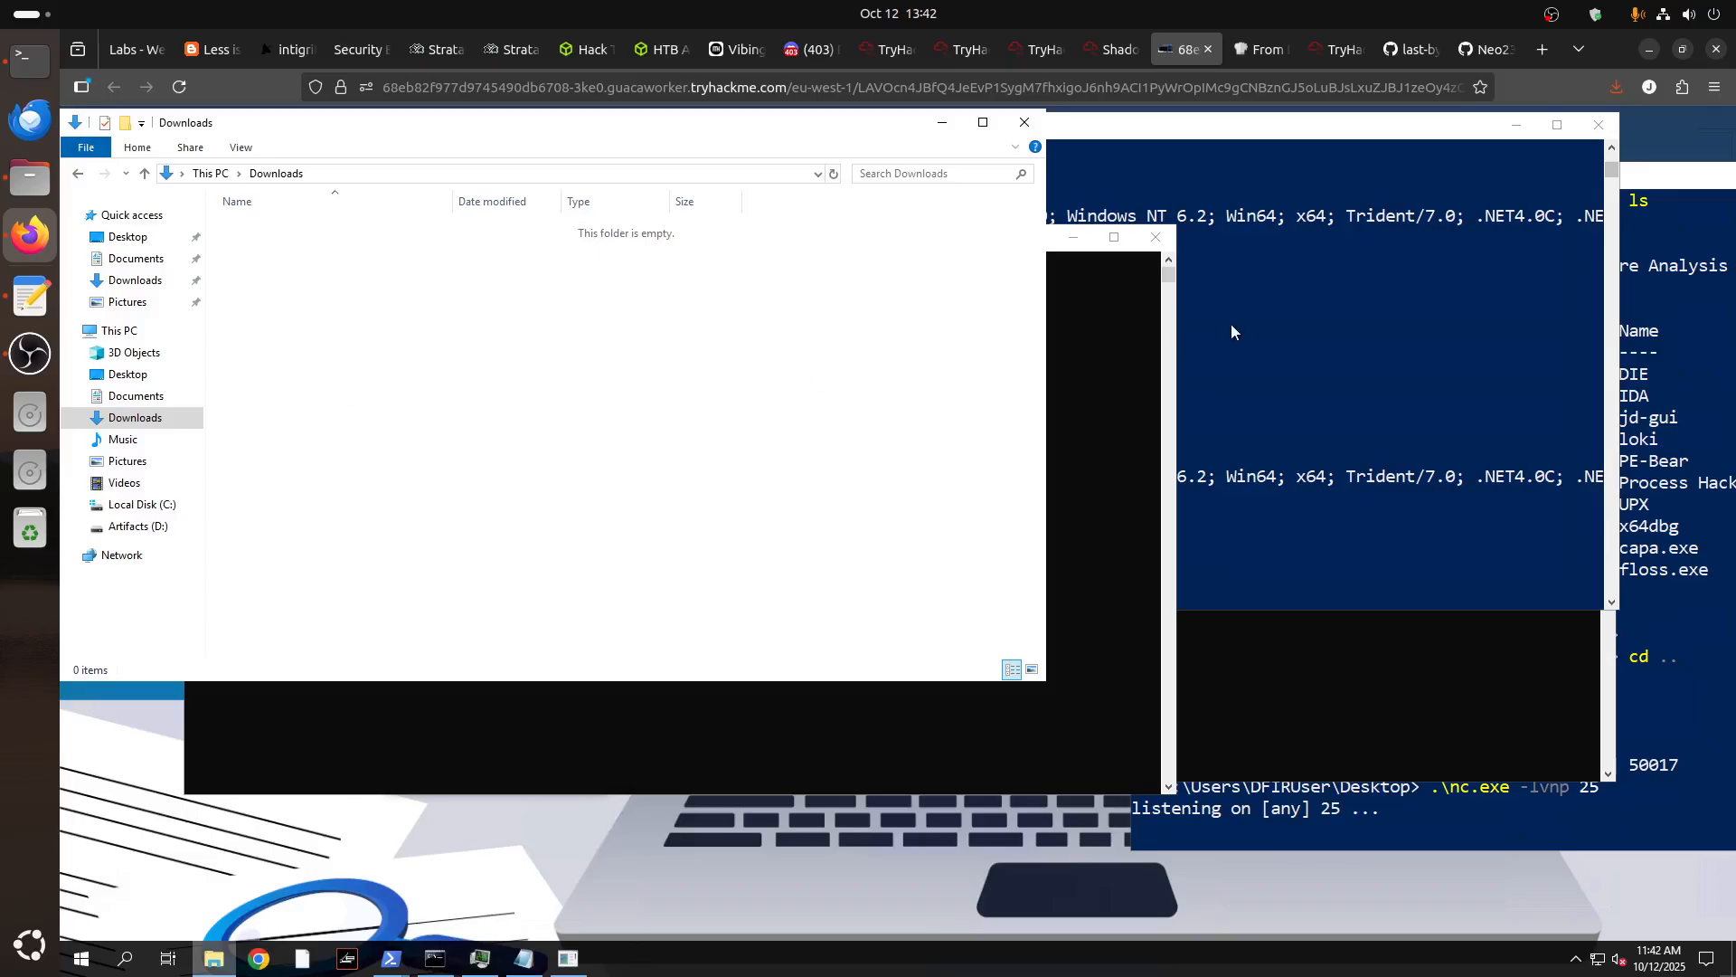
Review the requests captured by the port 80 listener and check them against the ShadowTrace room's questions about windows-update.exe.
click(1232, 331)
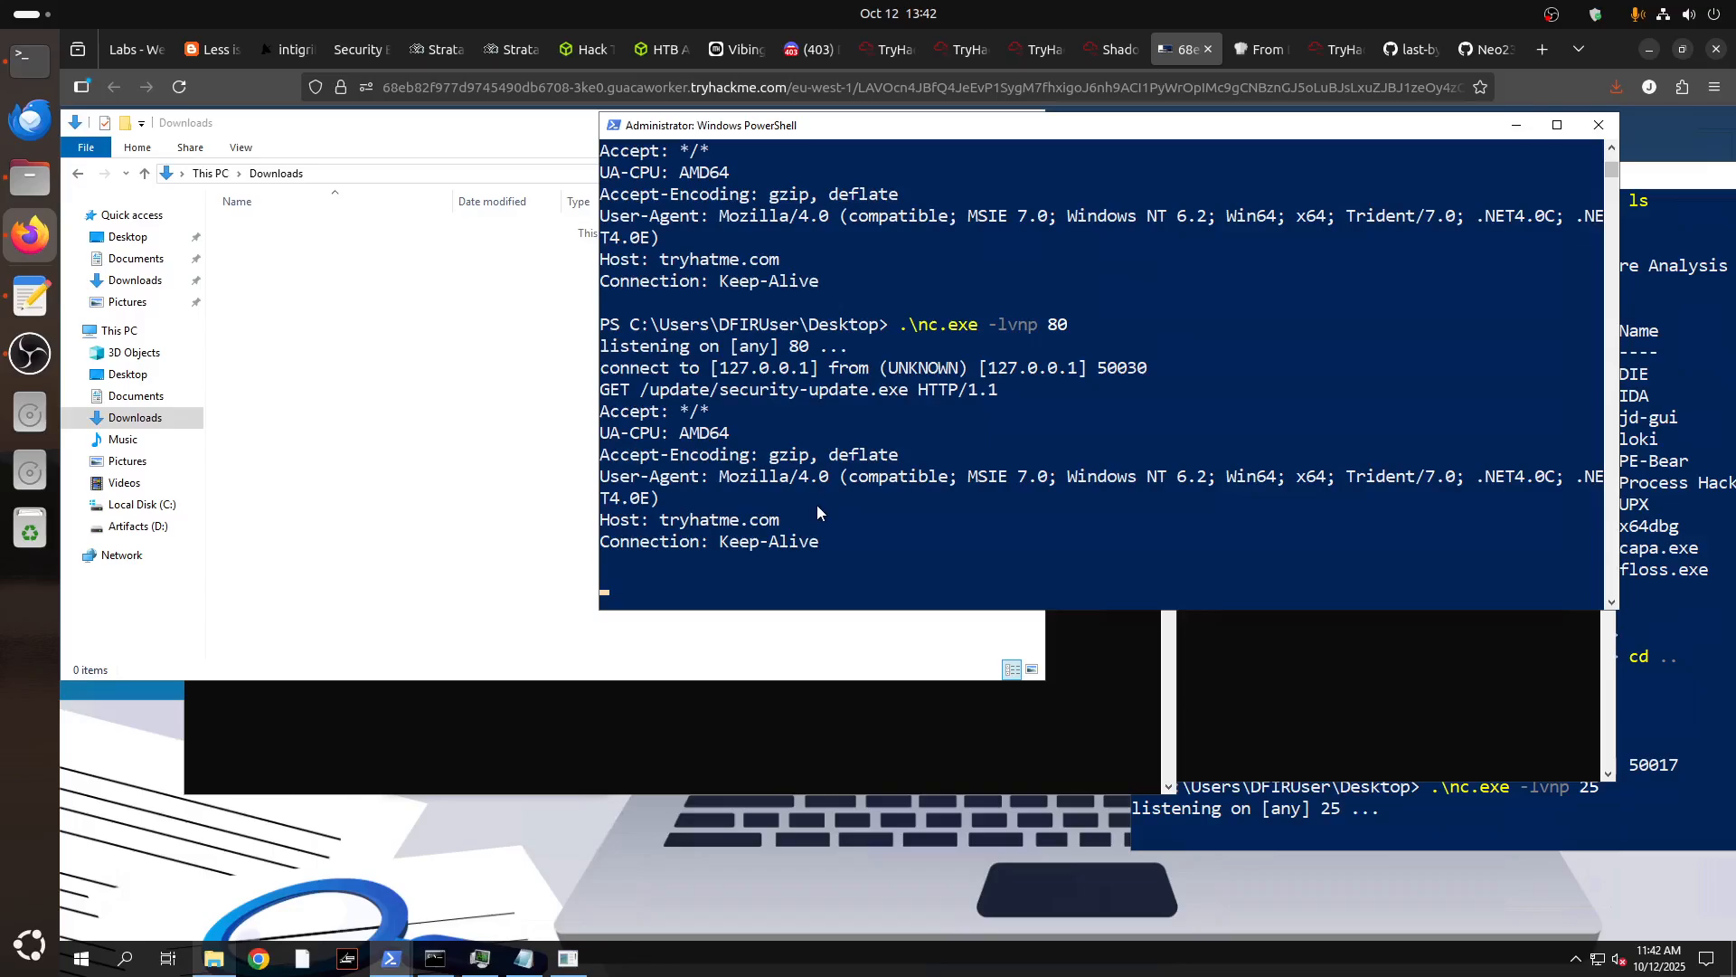
scroll(1125, 275, up, 2)
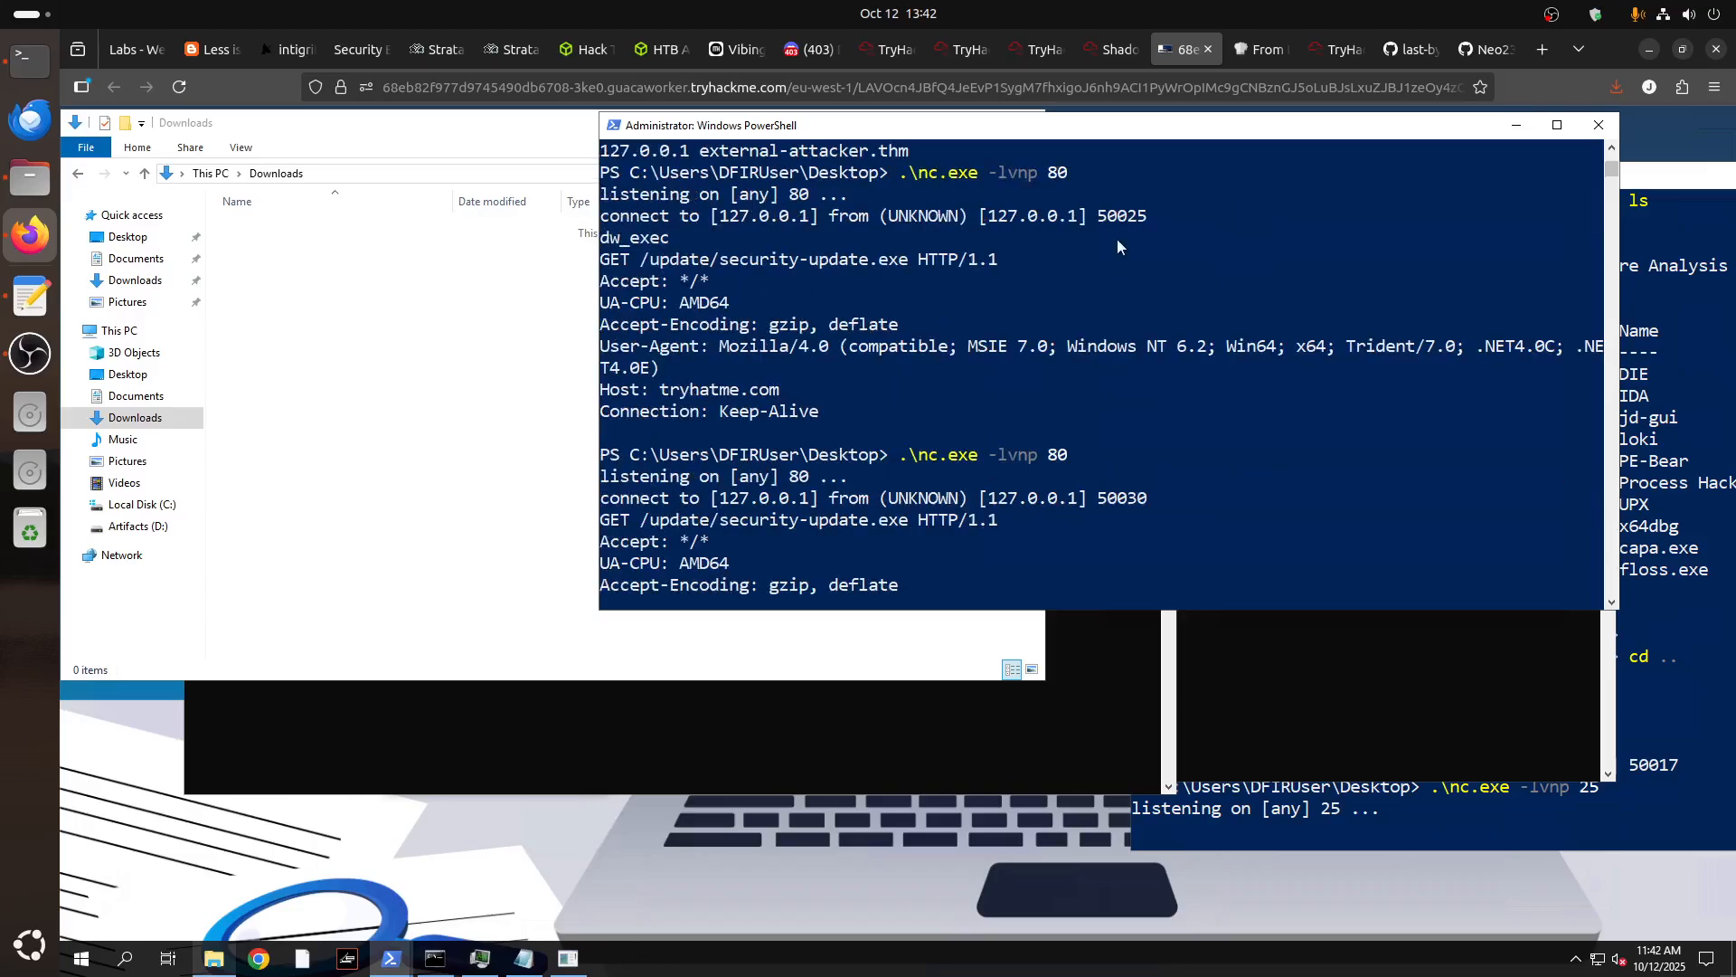
click(1109, 50)
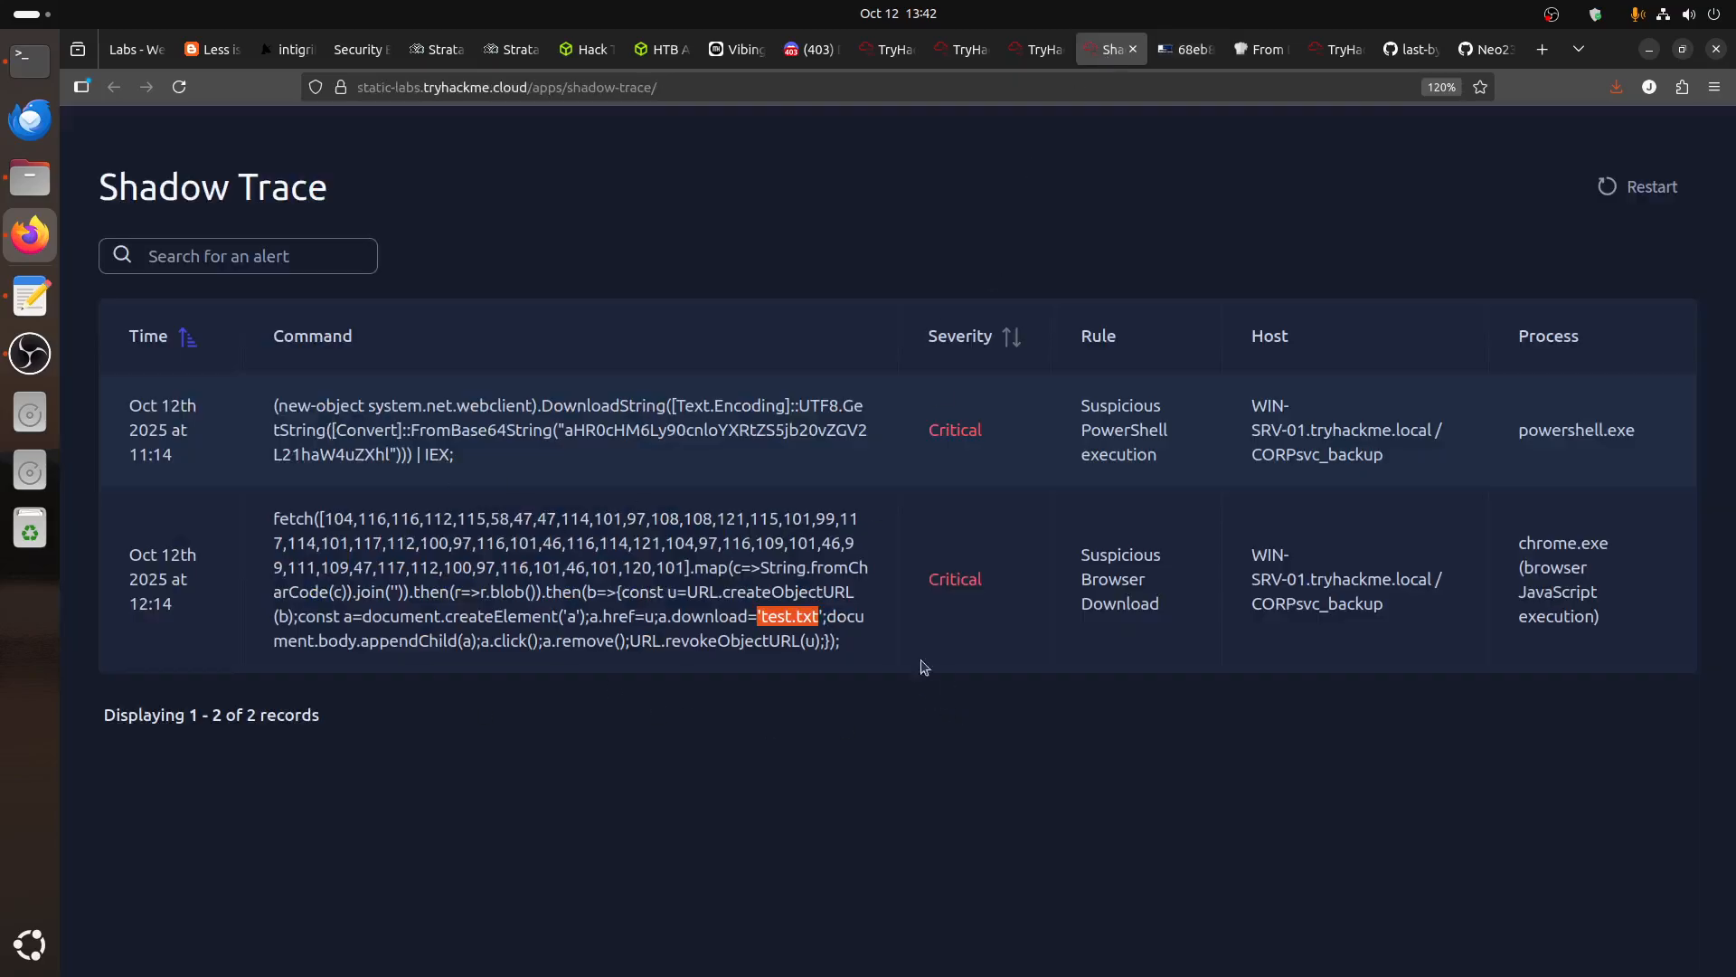
click(1040, 52)
scroll(605, 747, up, 5)
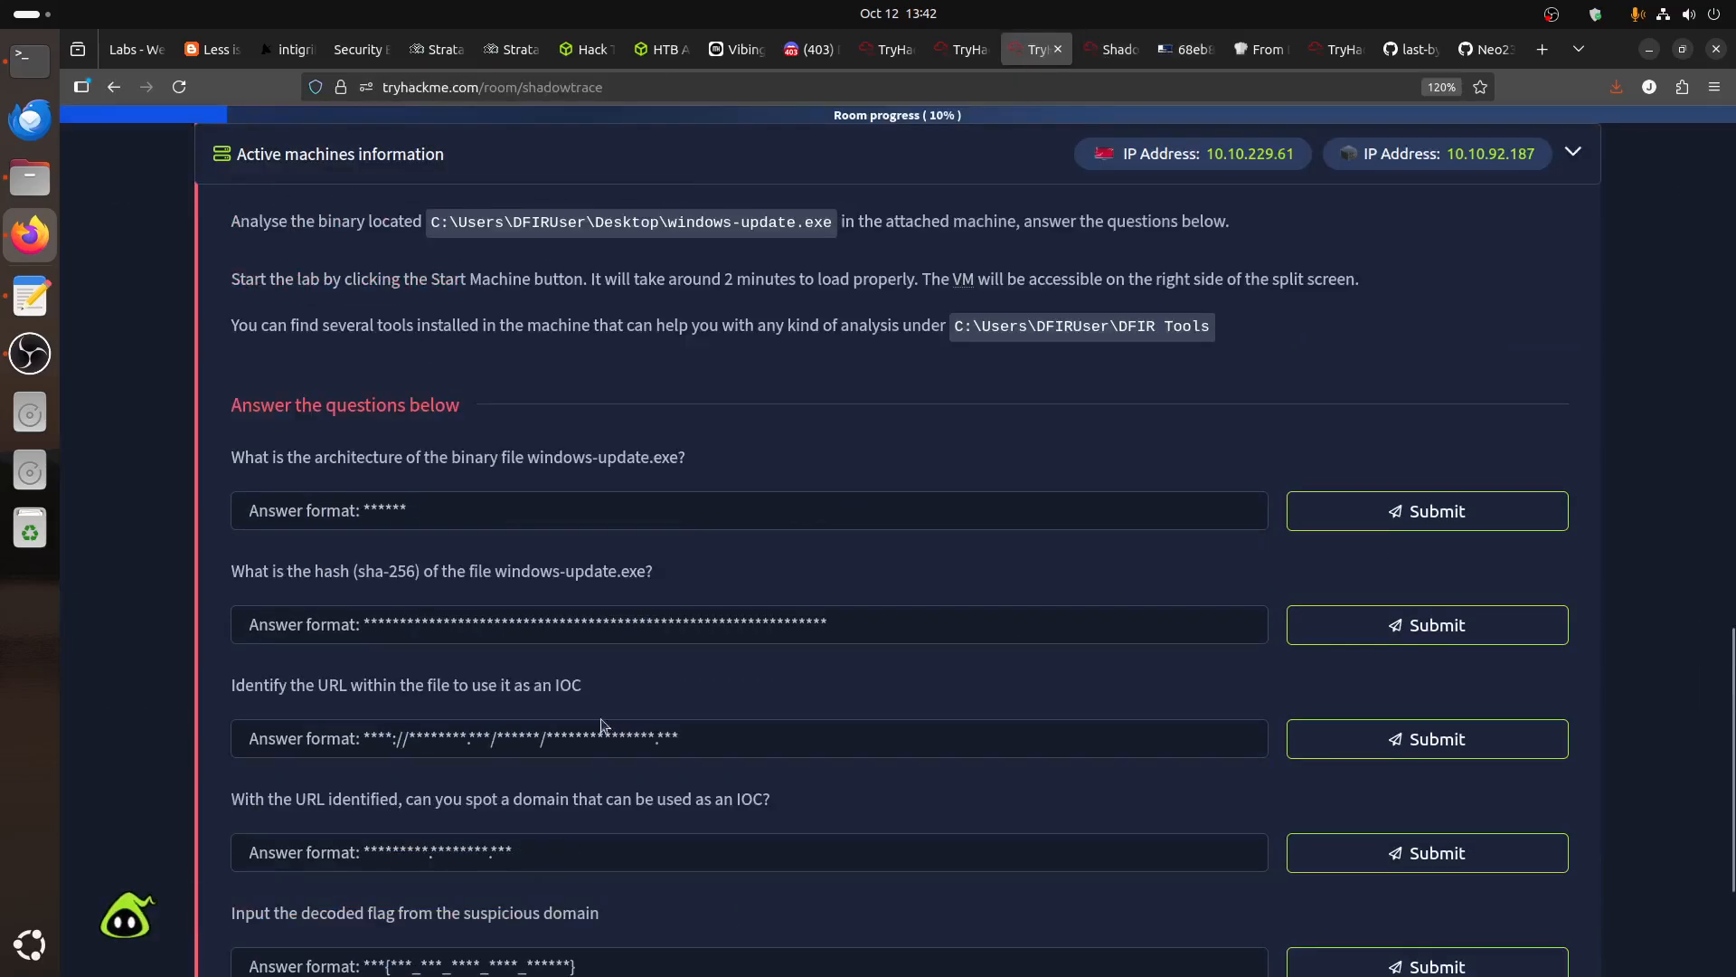
Look over the Shadow Trace alert list and return to the virtual machine's port 80 listener.
click(1108, 50)
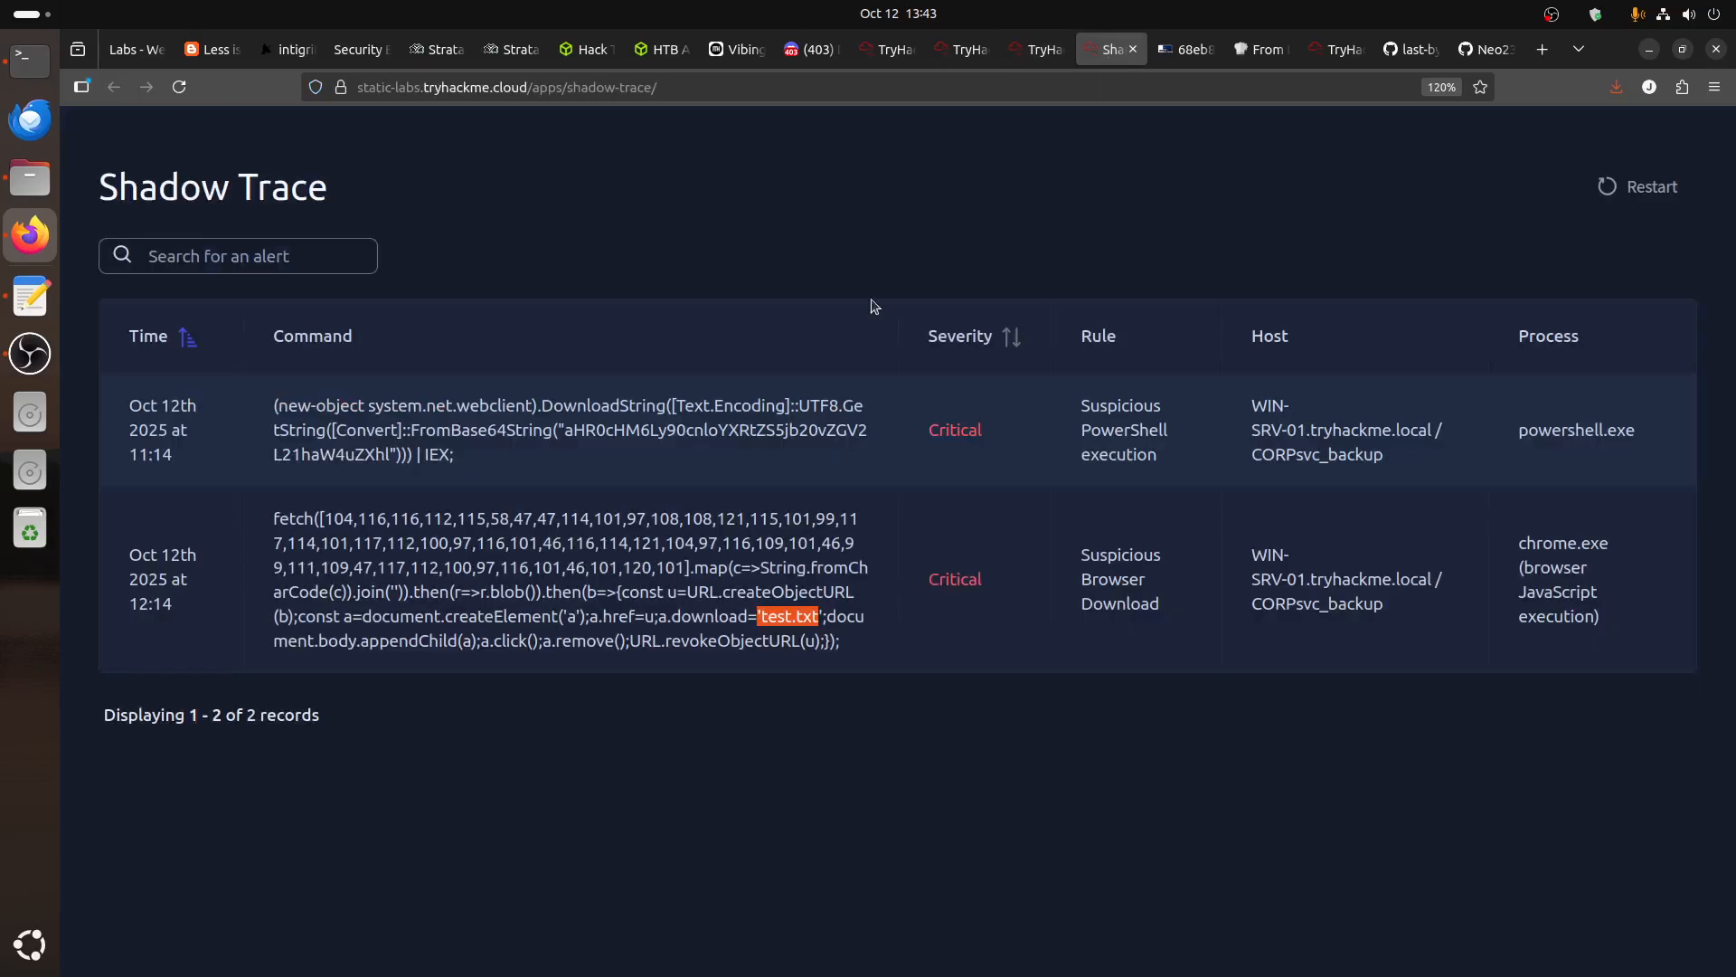
click(920, 856)
click(1175, 49)
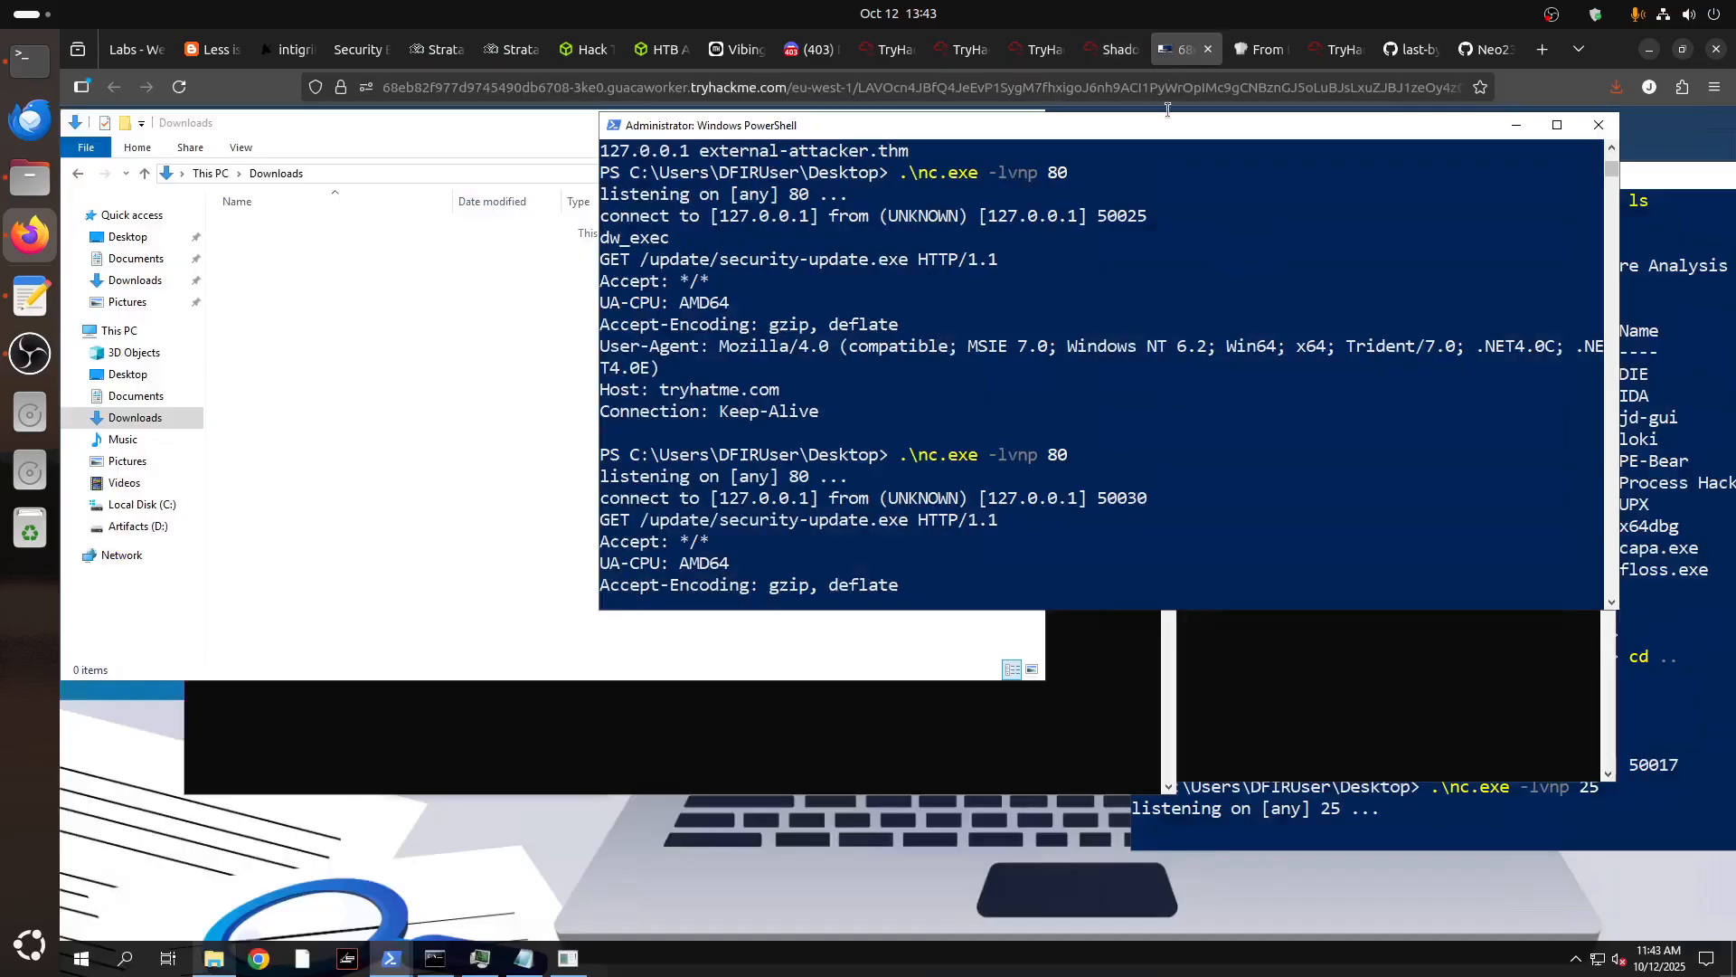